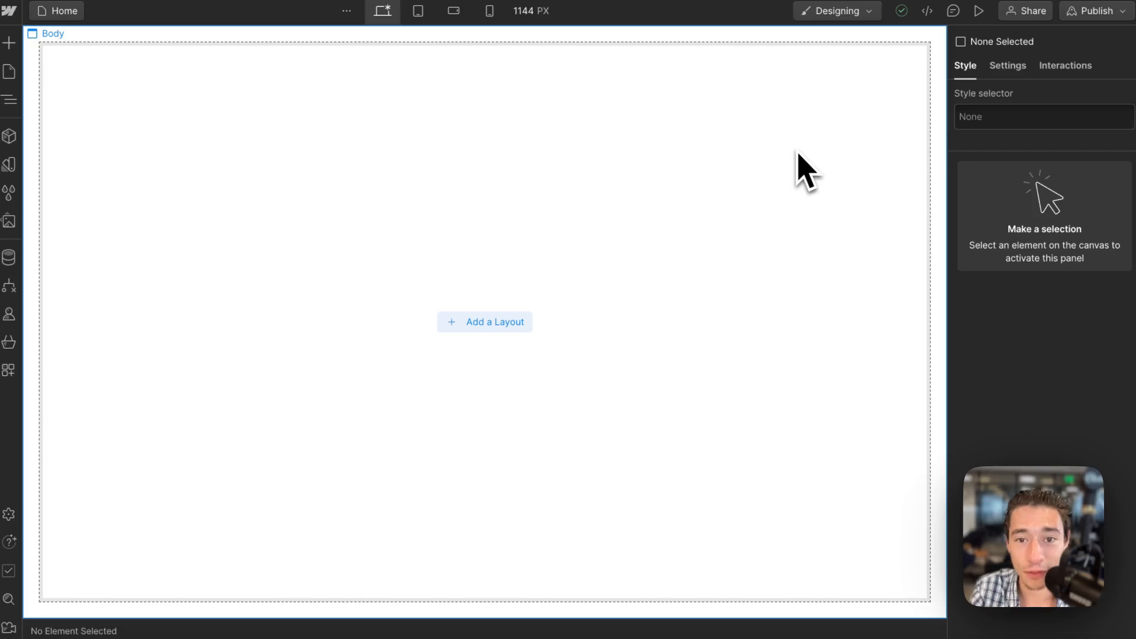
Add a Section element to the empty page body.
click(799, 153)
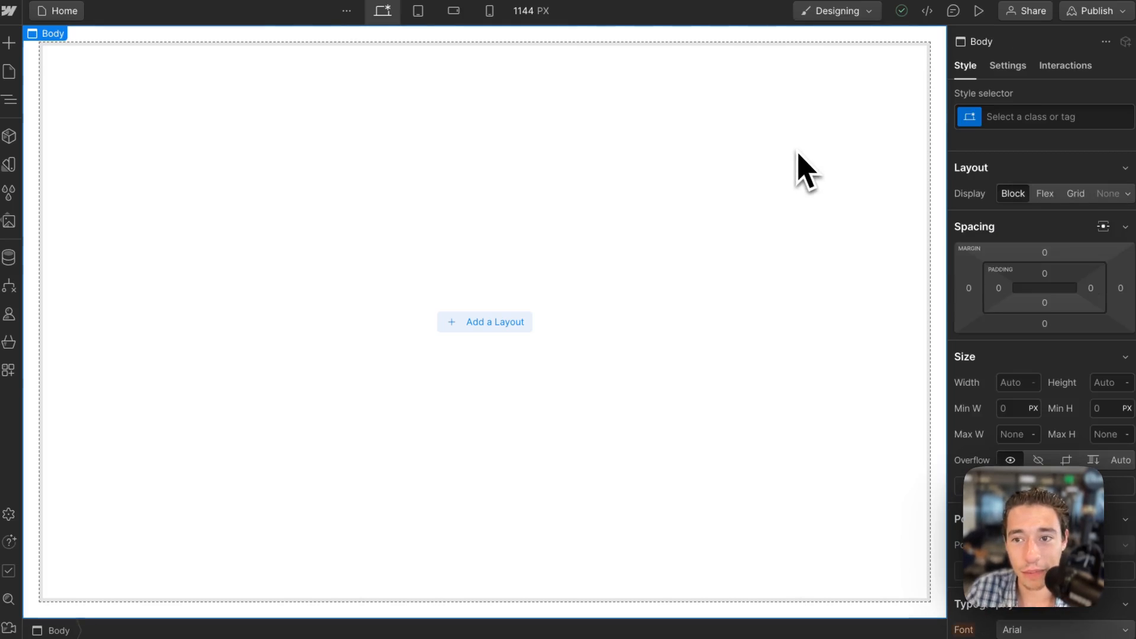
click(10, 48)
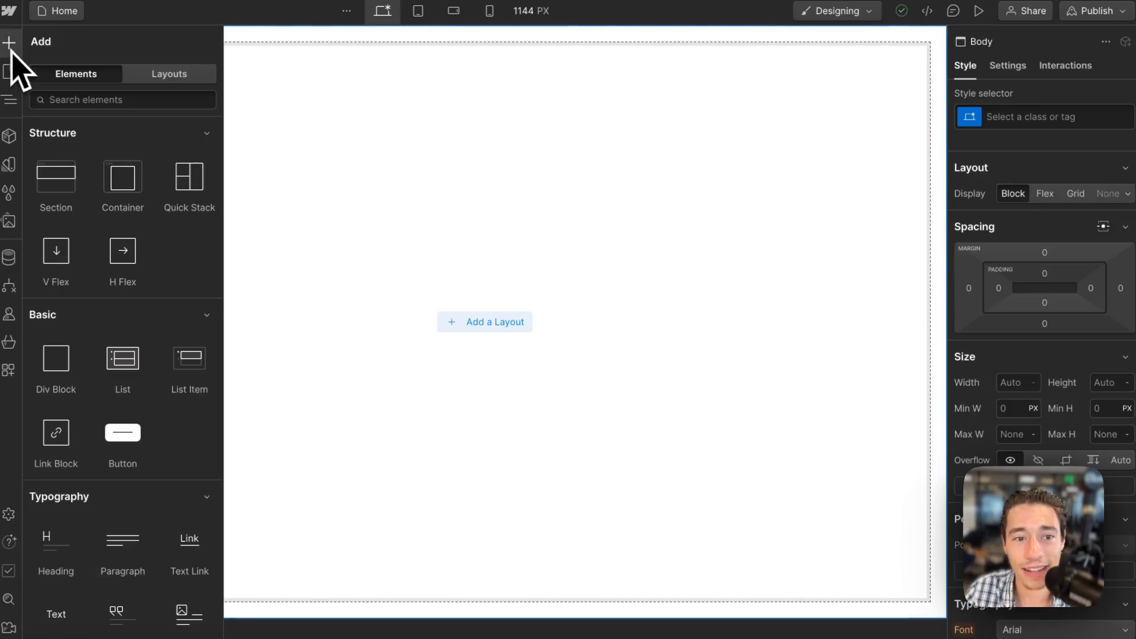
click(55, 180)
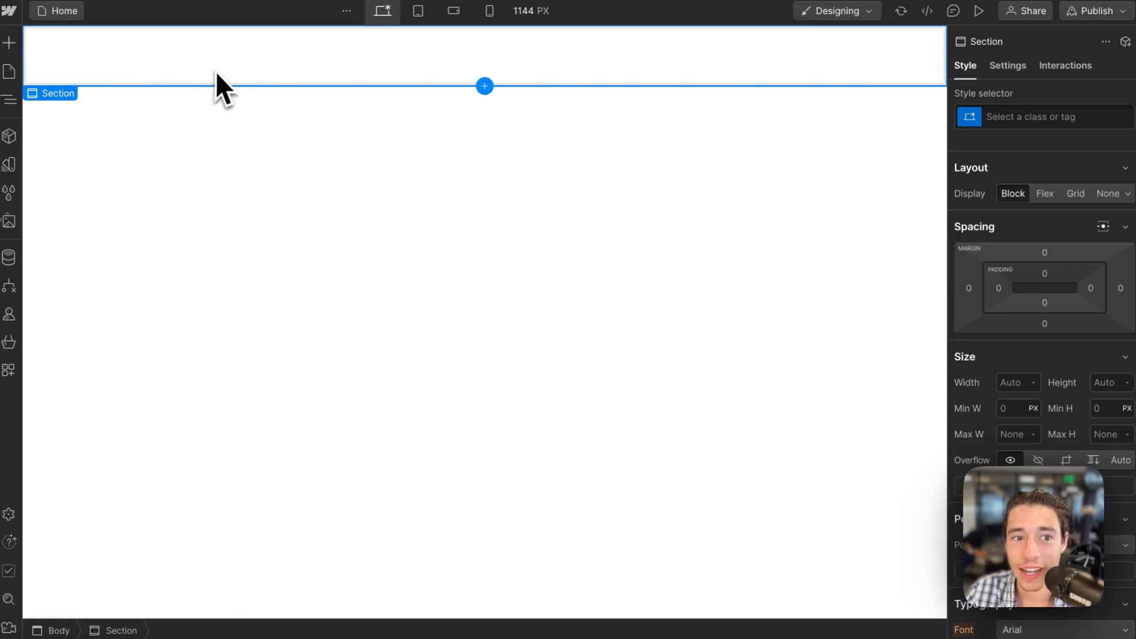
Create and assign the class "section" to the new section.
click(1054, 116)
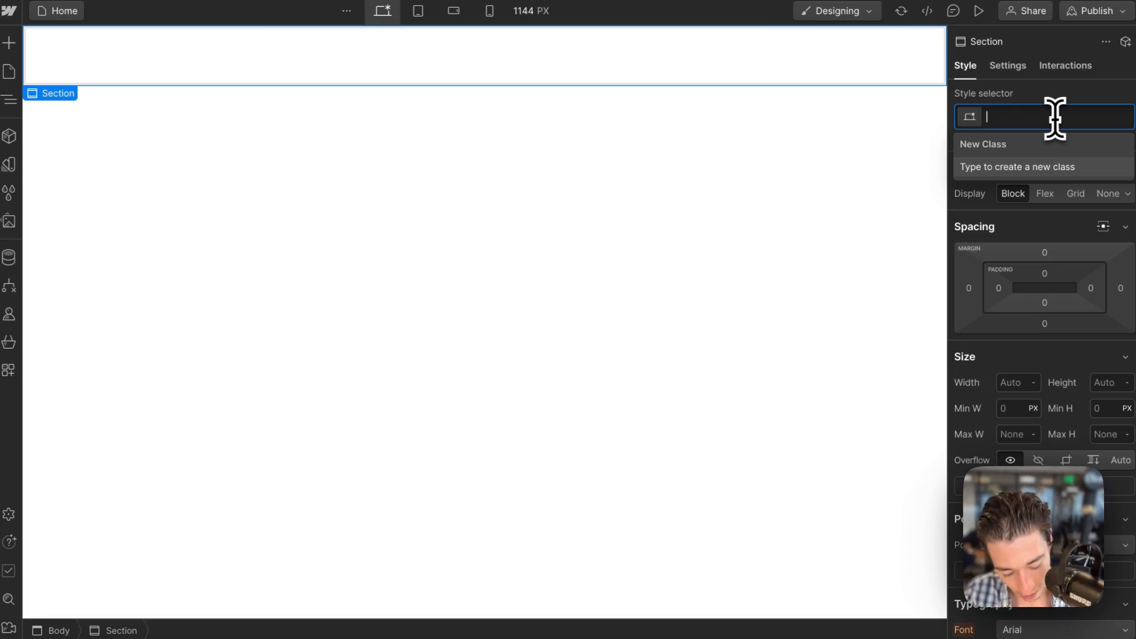
text(secions)
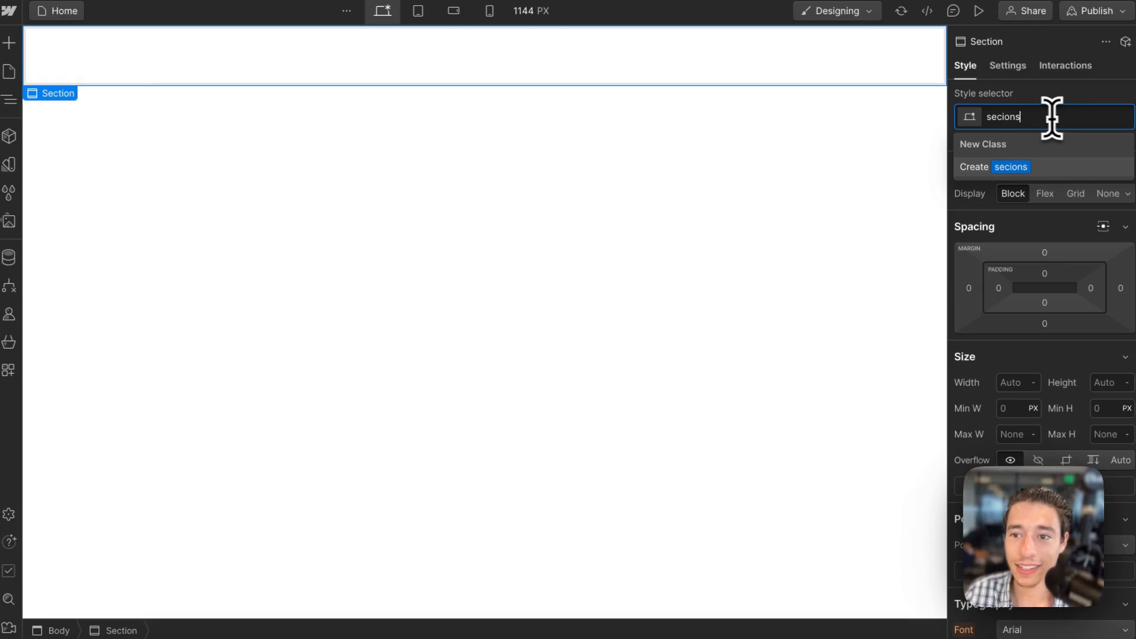
text(ection)
click(1000, 116)
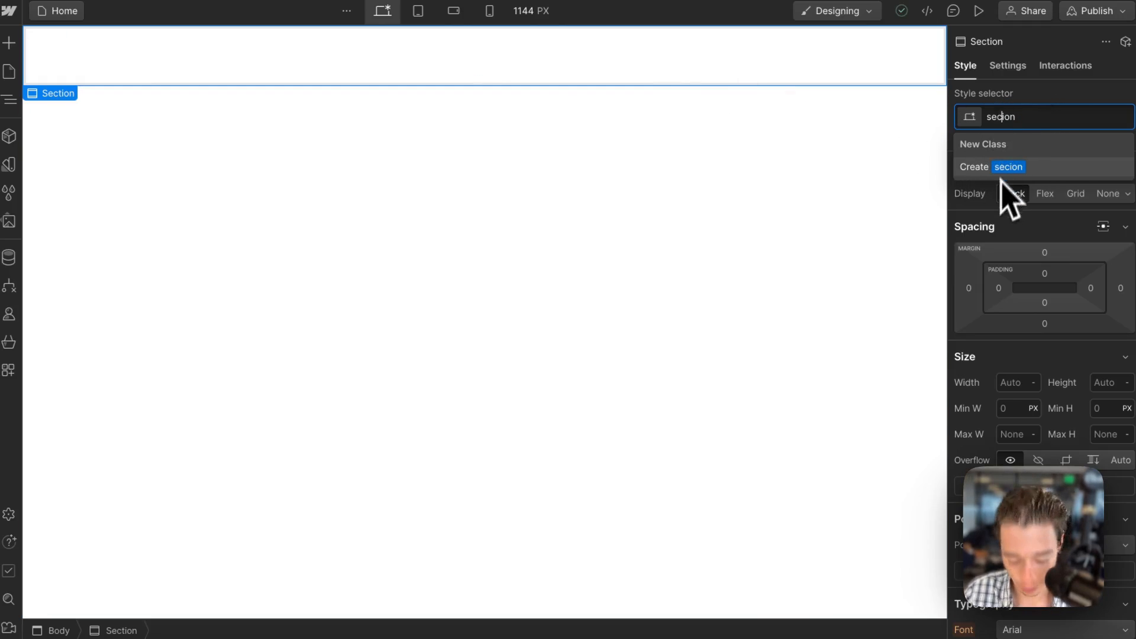
text(t)
key(Return)
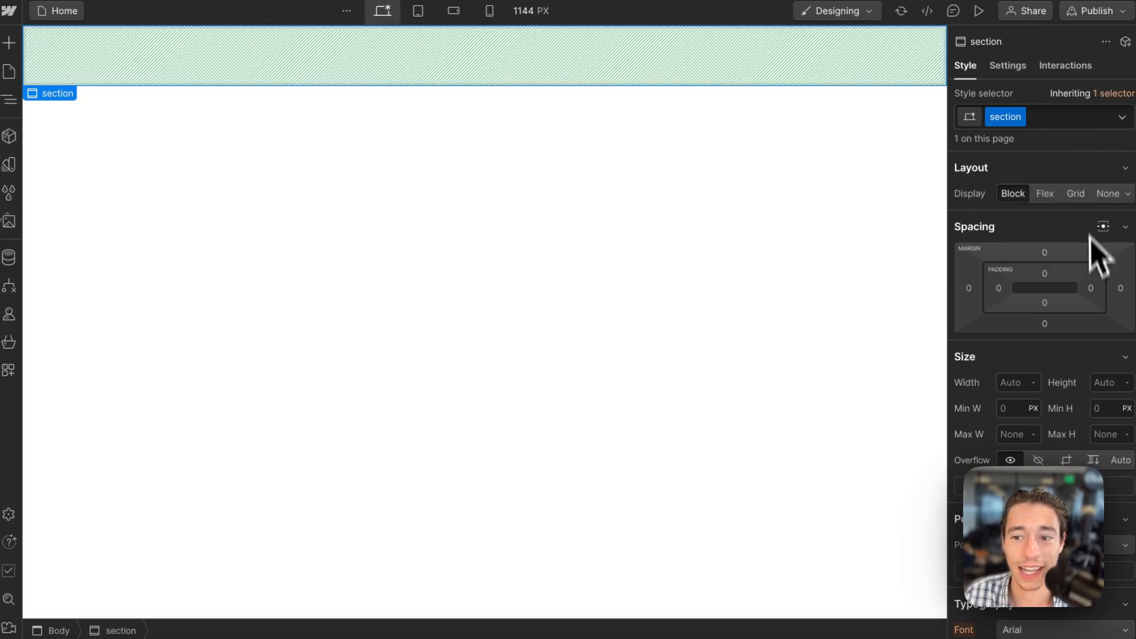
Set the section's minimum height to 100 VH.
click(1104, 408)
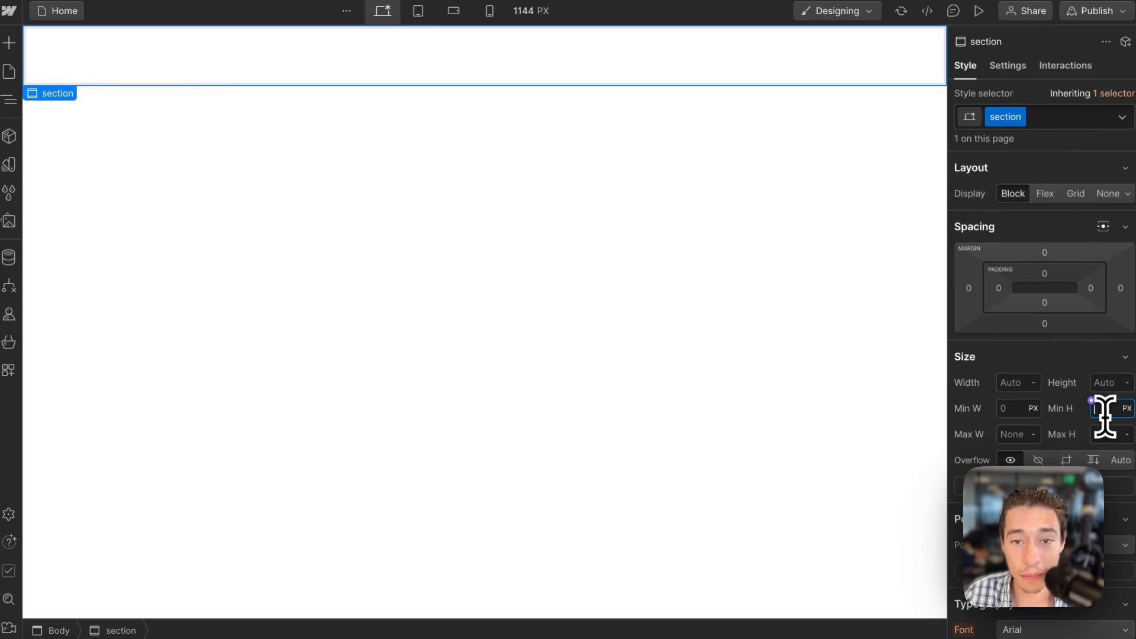
text(100vh)
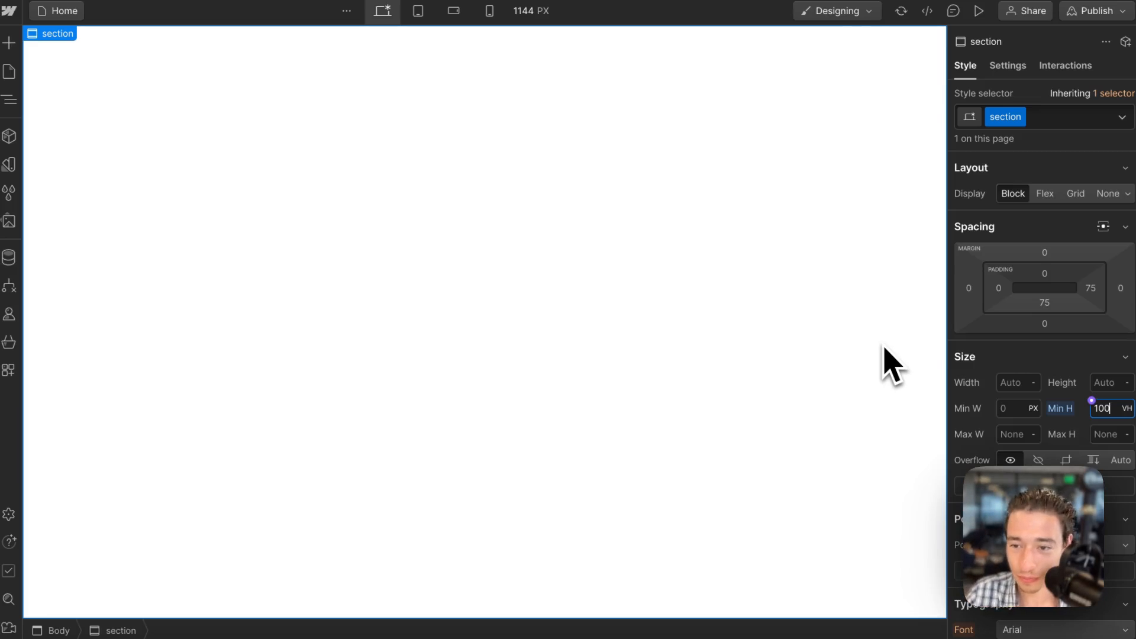
click(1055, 360)
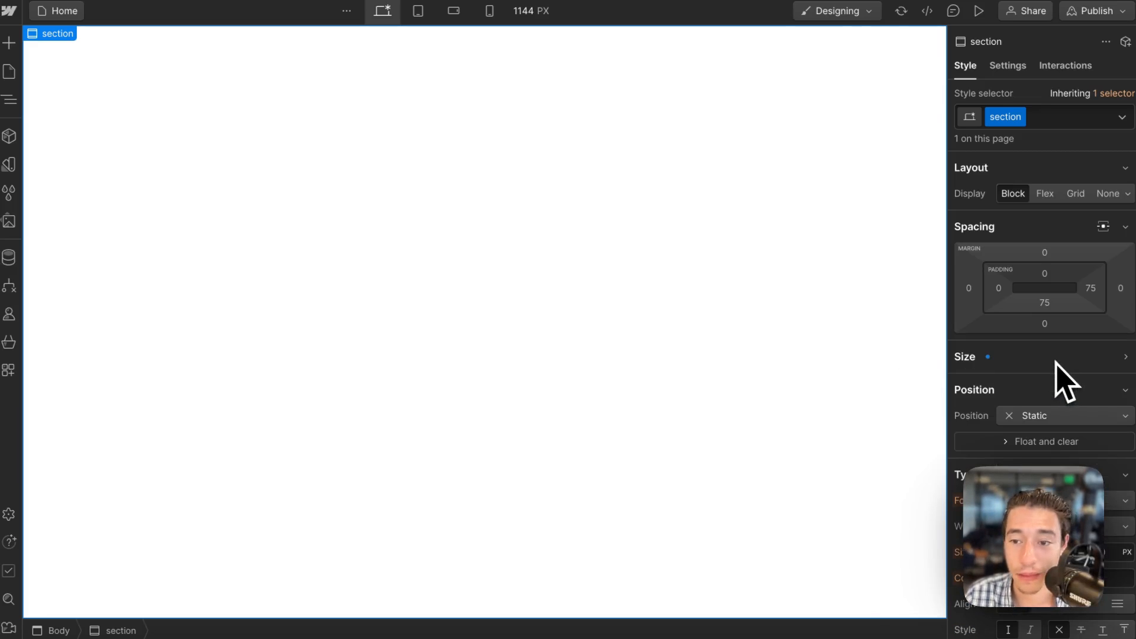
click(1056, 361)
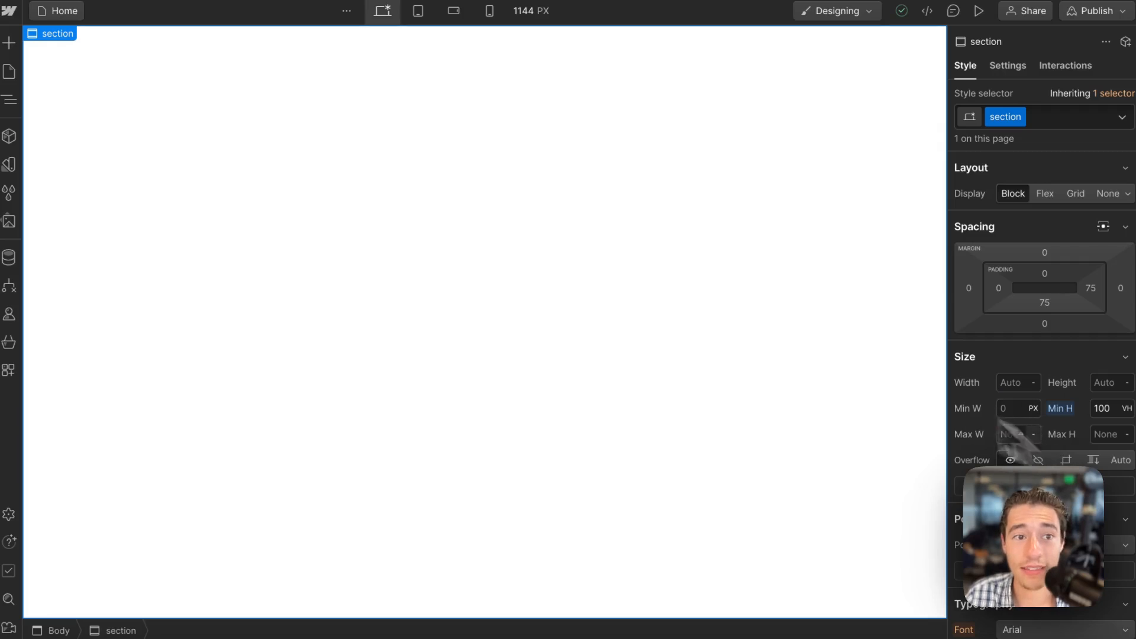
Set the section's padding to 2rem on all four sides.
click(1045, 274)
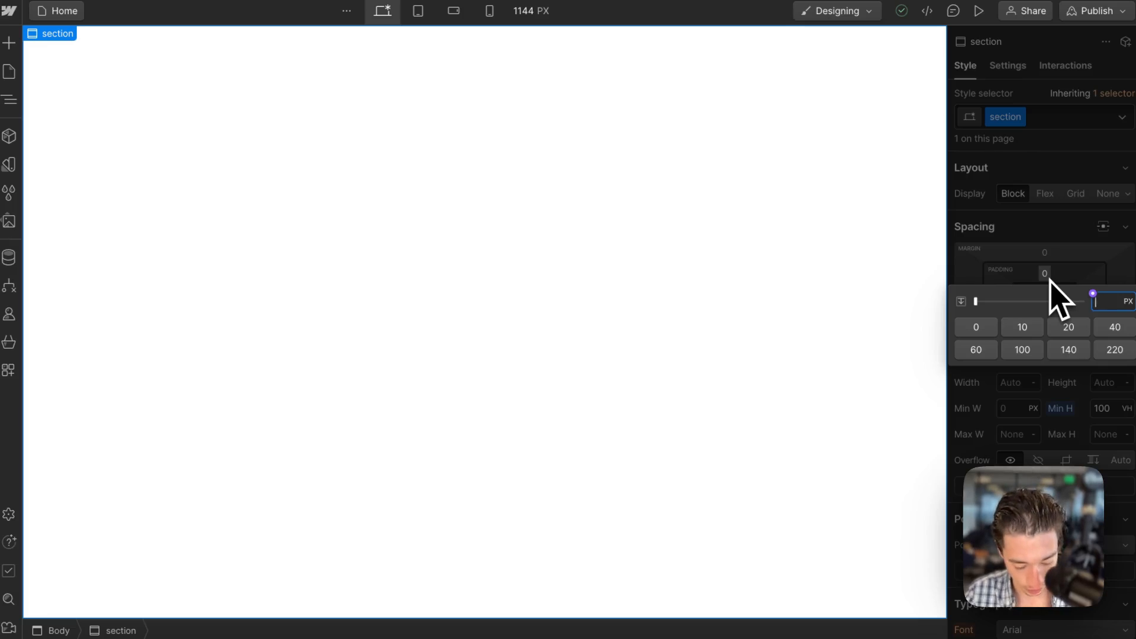
text(2rem)
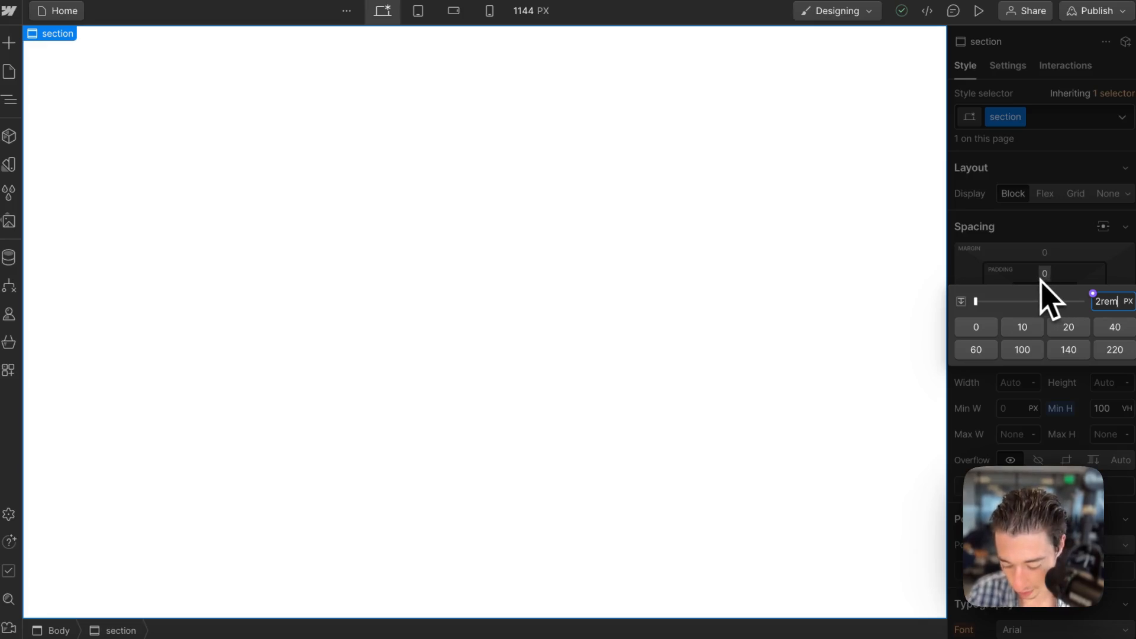
key(shift+Return)
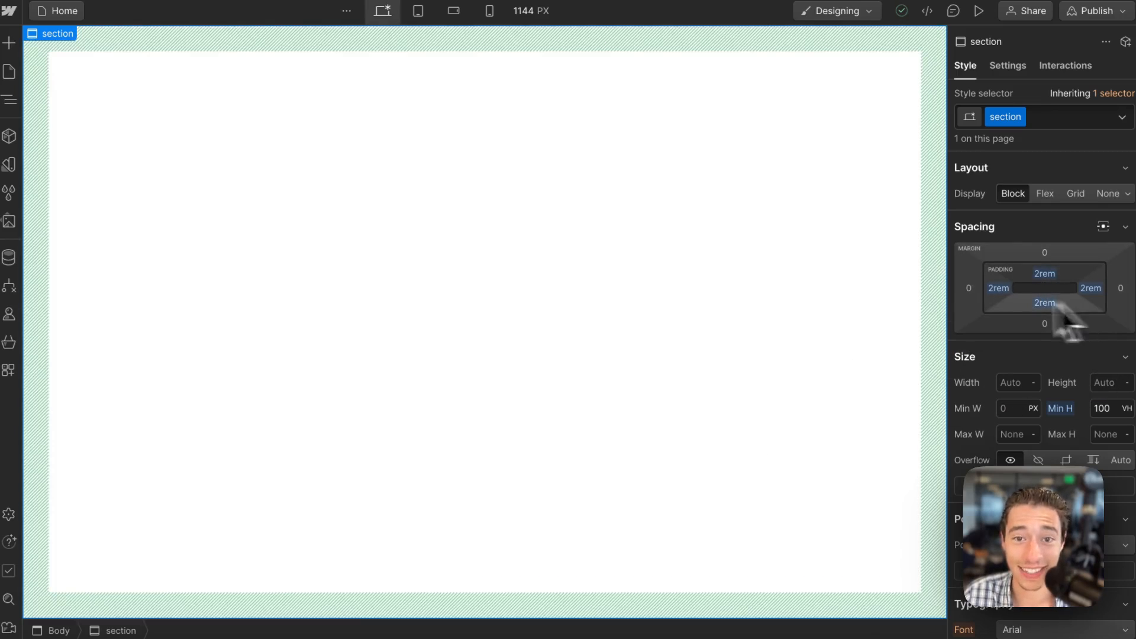
Add a Div Block inside the section and set the section's layout to Flex with vertical direction.
click(9, 43)
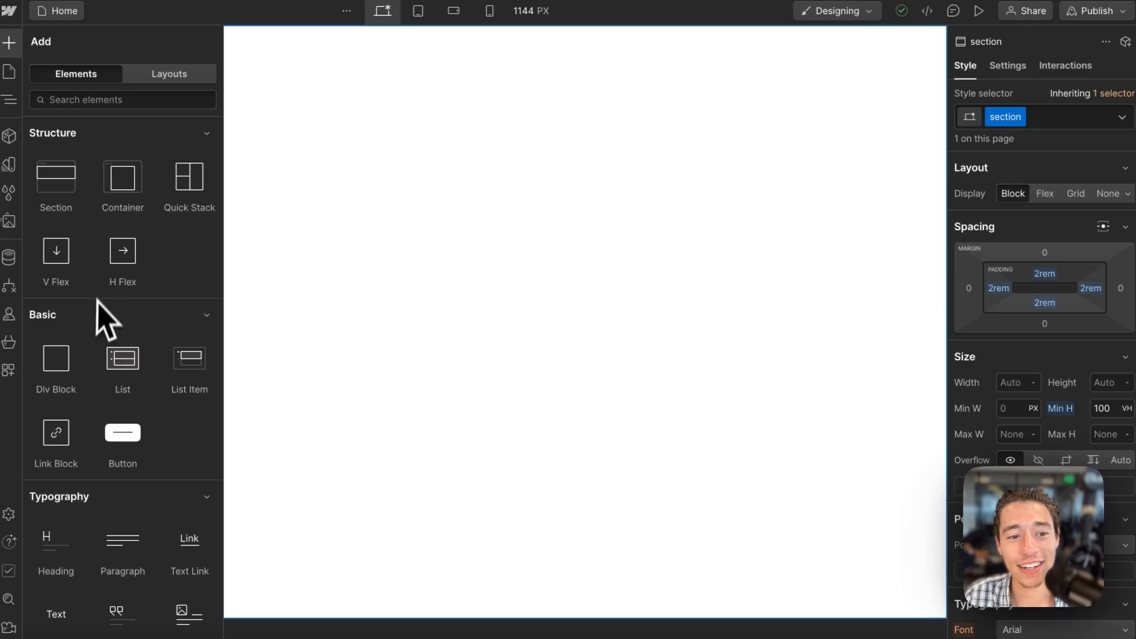
click(56, 361)
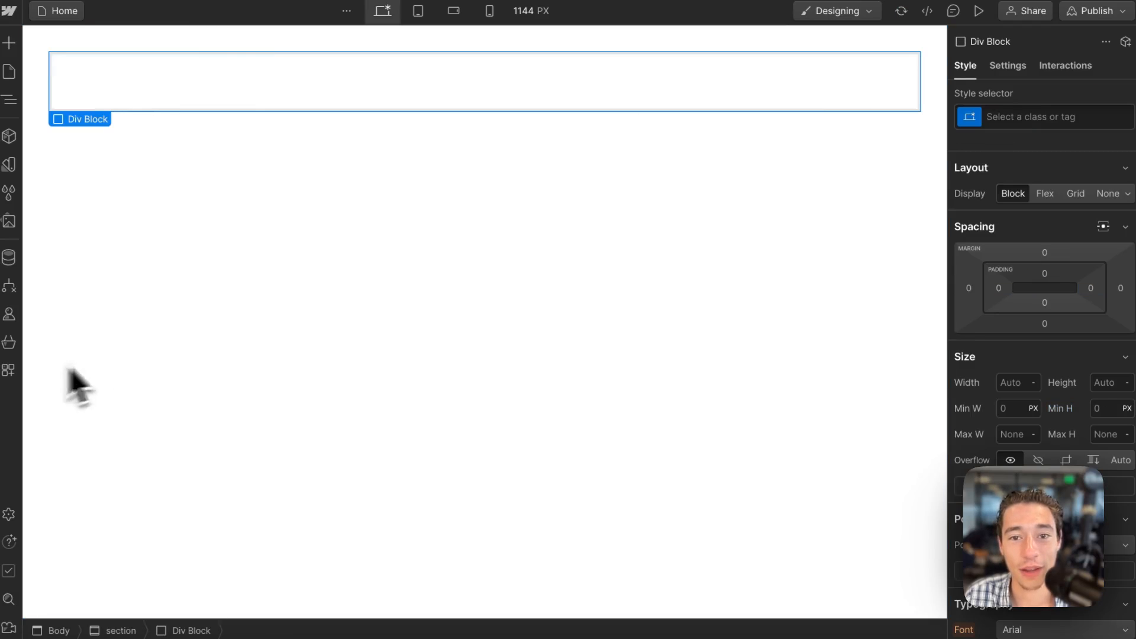
click(400, 336)
click(1048, 195)
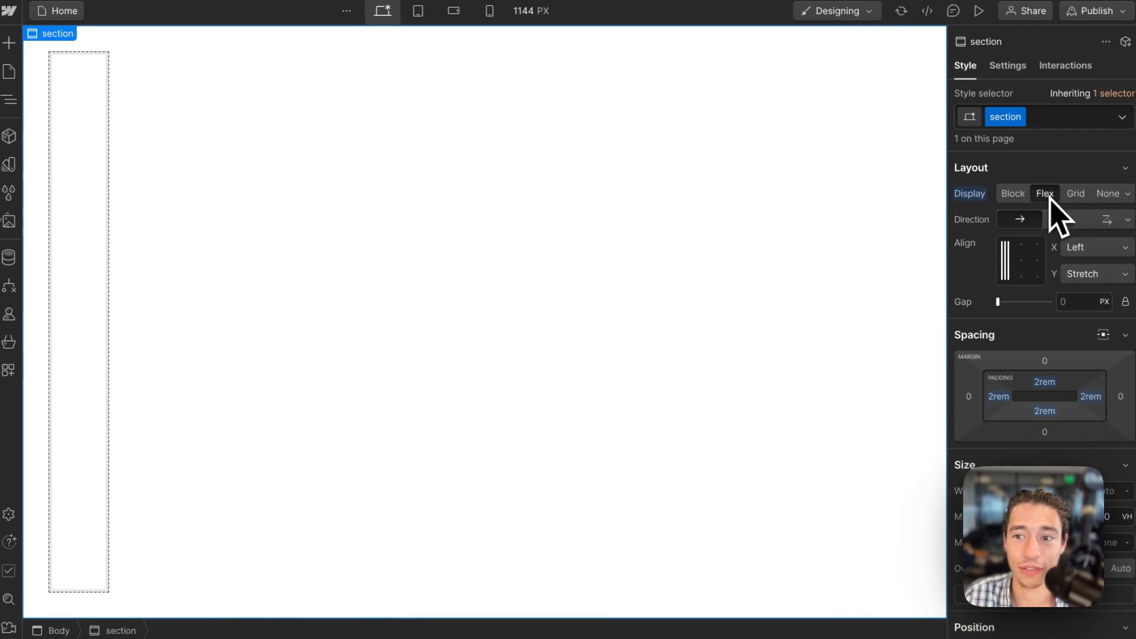
click(1064, 220)
Assign the new class "app-shell" to the div block and set its flex child sizing to grow.
click(894, 95)
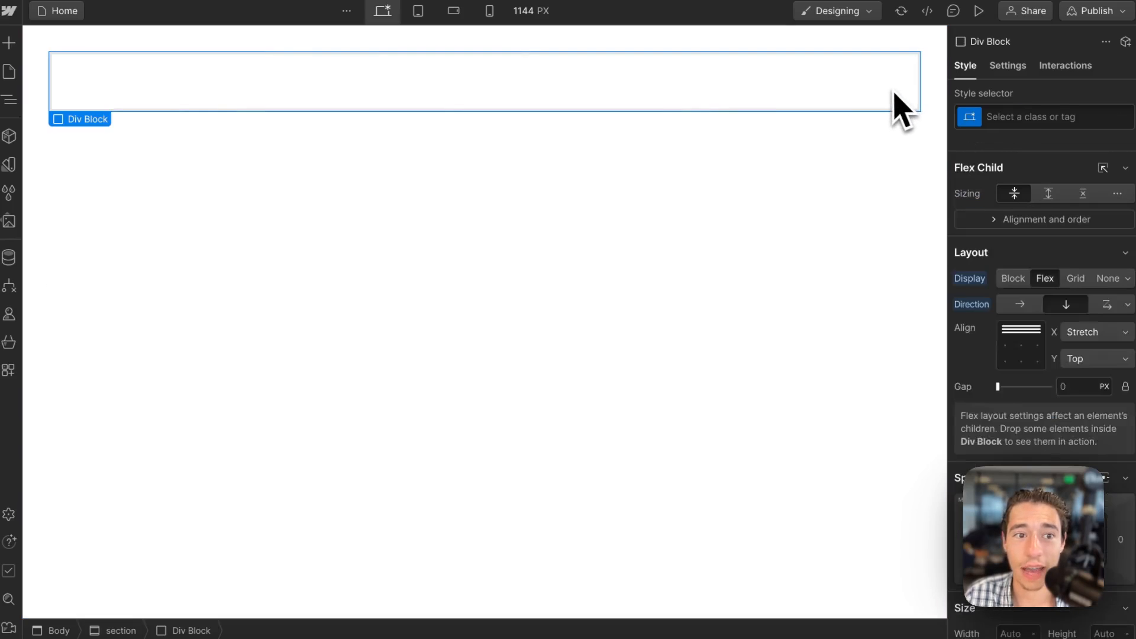
click(1034, 117)
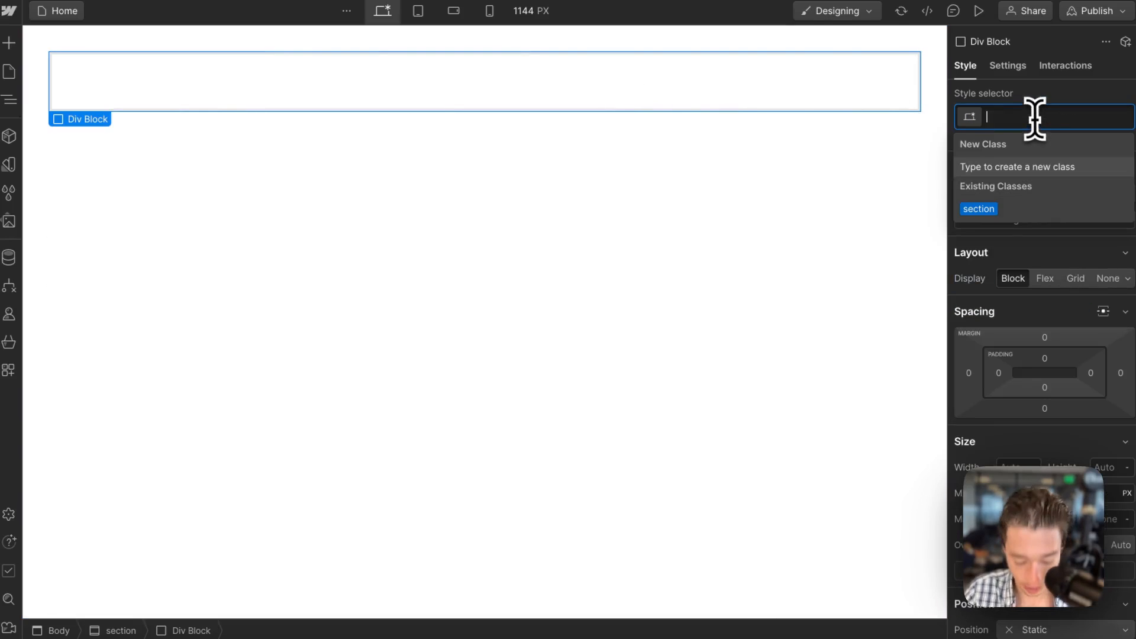
text(app-shell)
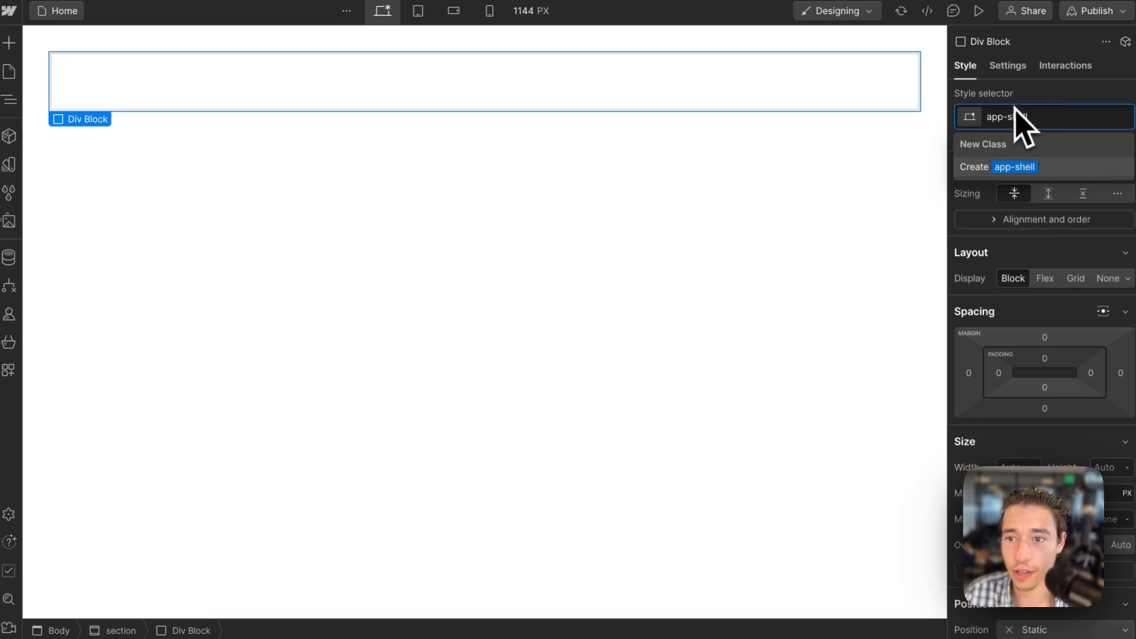
key(Return)
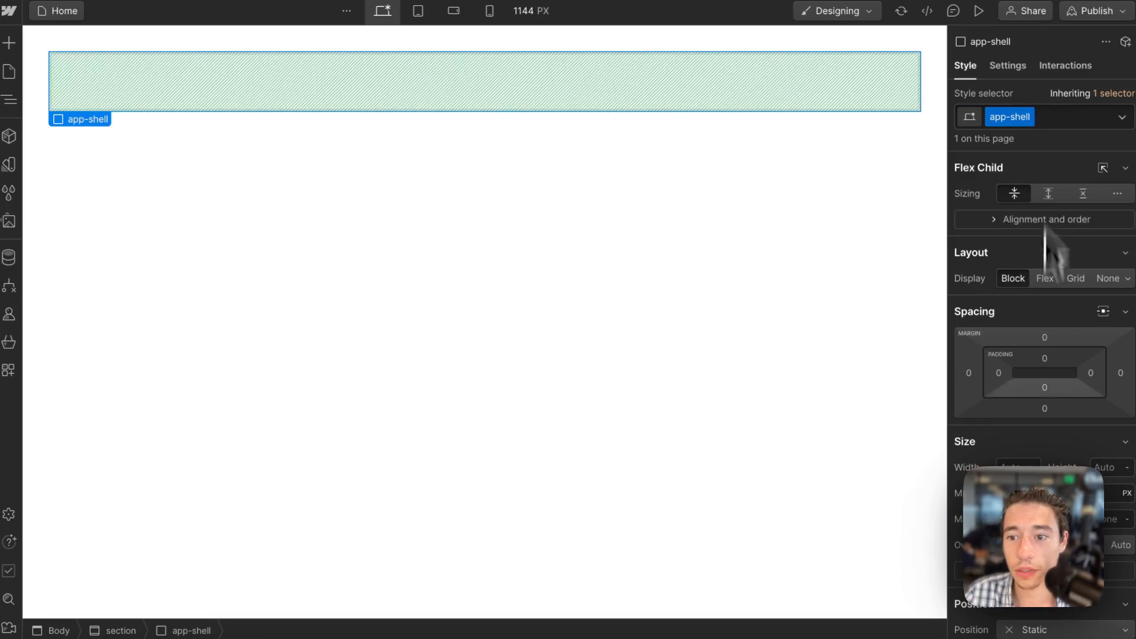
click(1048, 195)
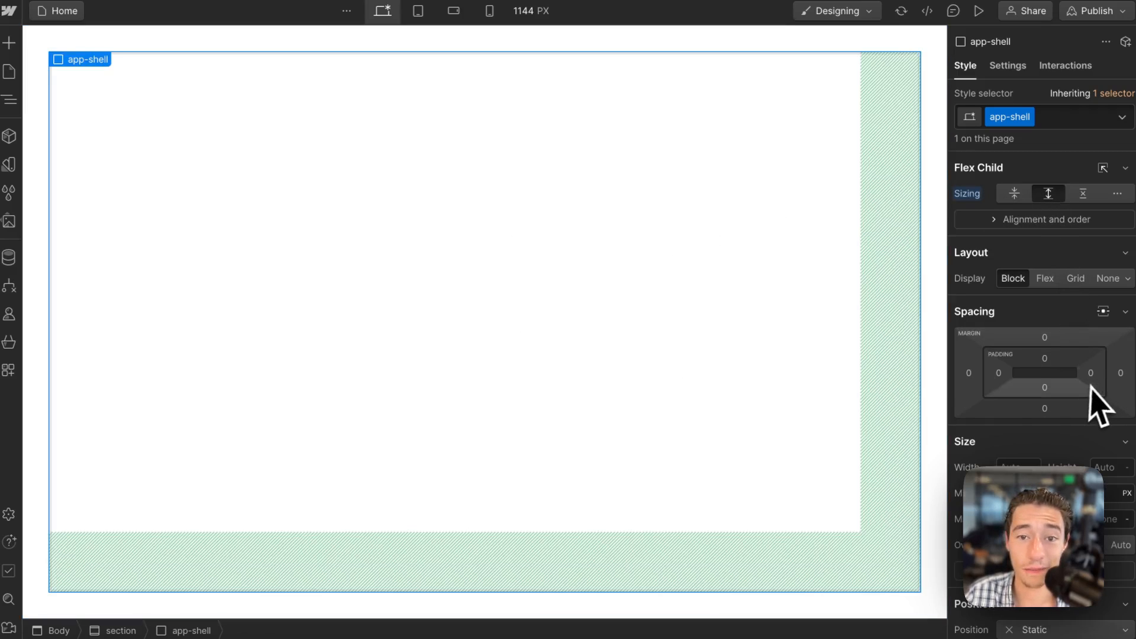
scroll(1098, 406, down, 7)
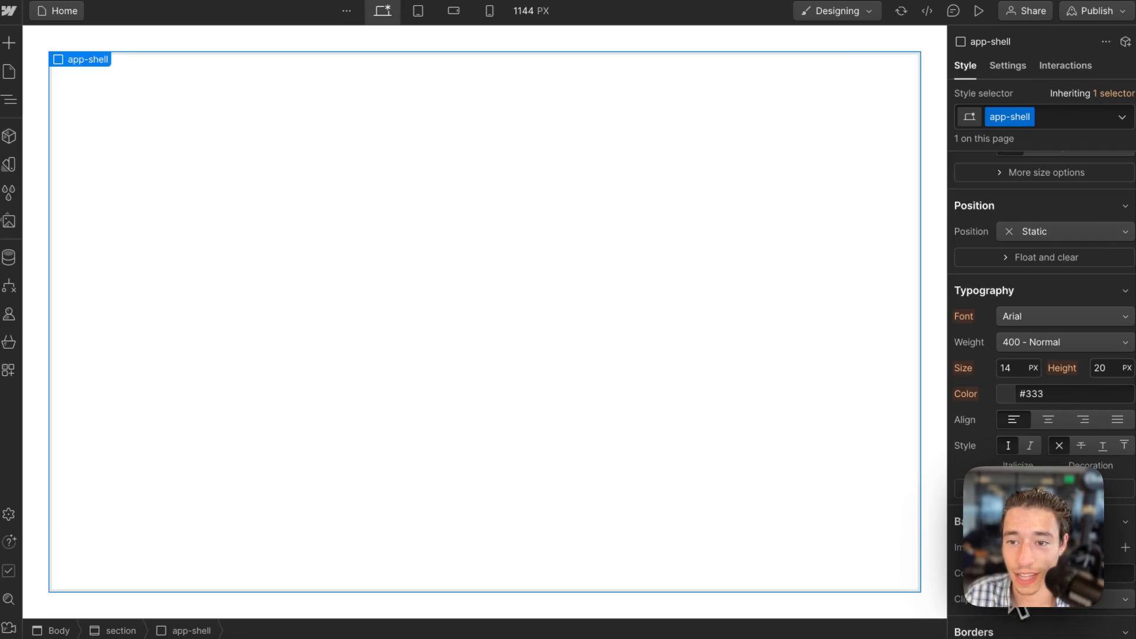
click(1006, 393)
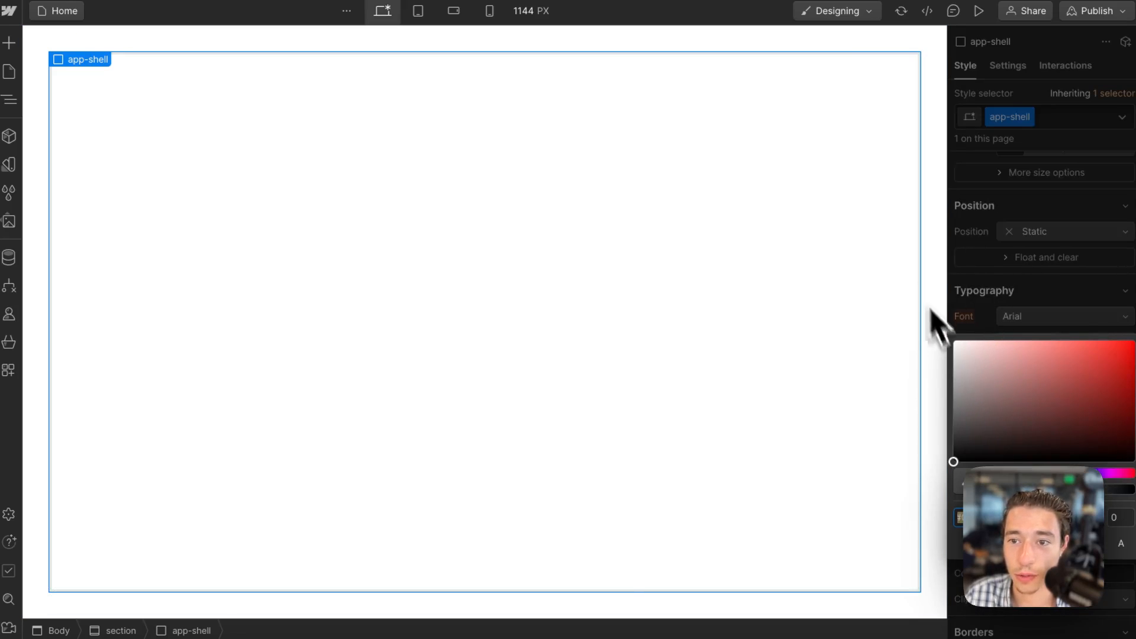
click(931, 263)
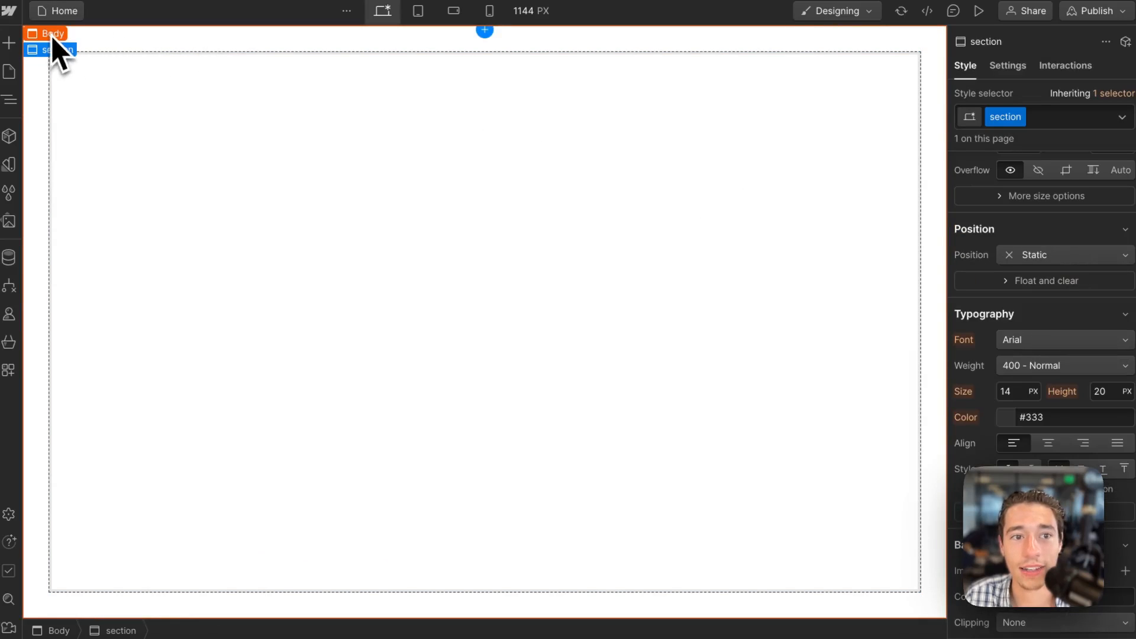
Set the background colour of the Body to a very dark grey.
click(53, 37)
scroll(960, 447, down, 3)
scroll(1006, 414, up, 2)
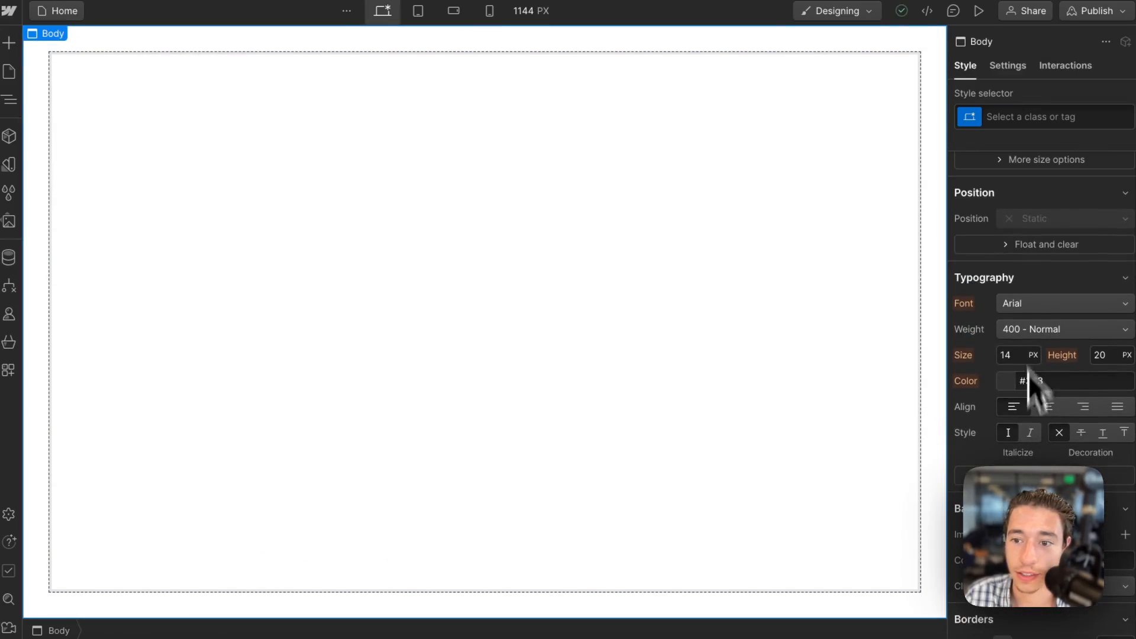
click(1006, 380)
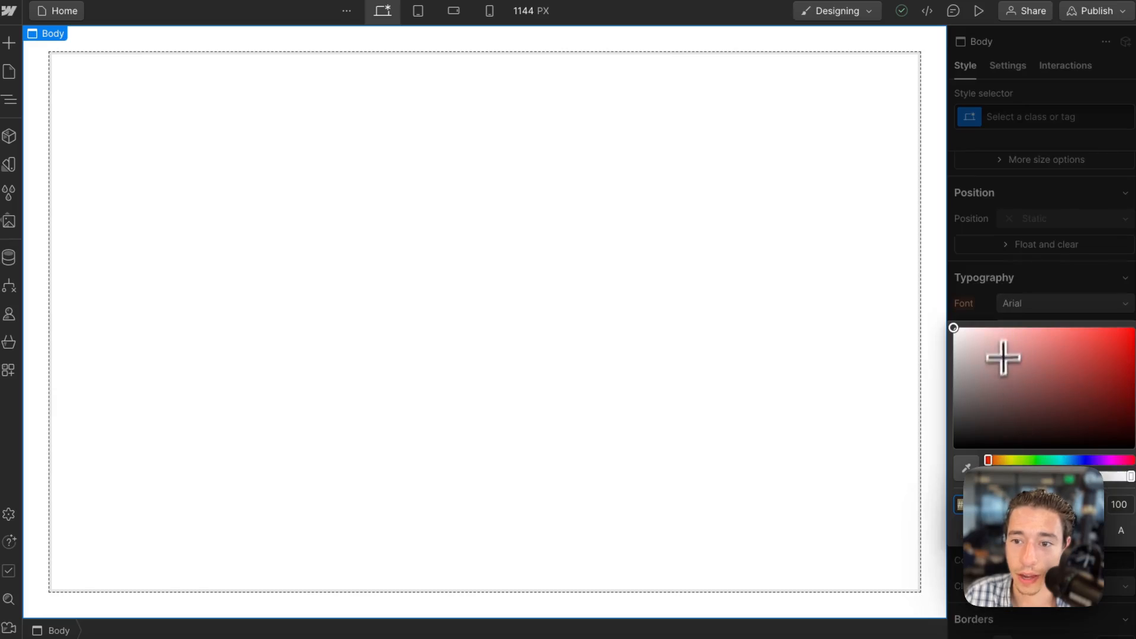
drag(968, 394, 928, 434)
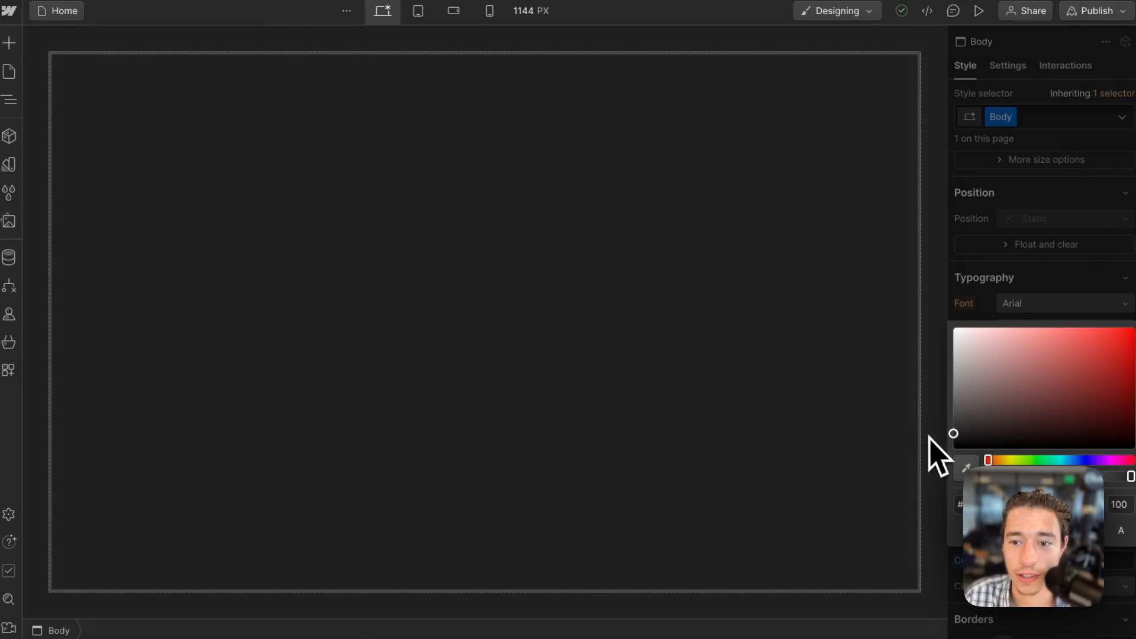
Set the app-shell div's background colour to #222.
click(867, 425)
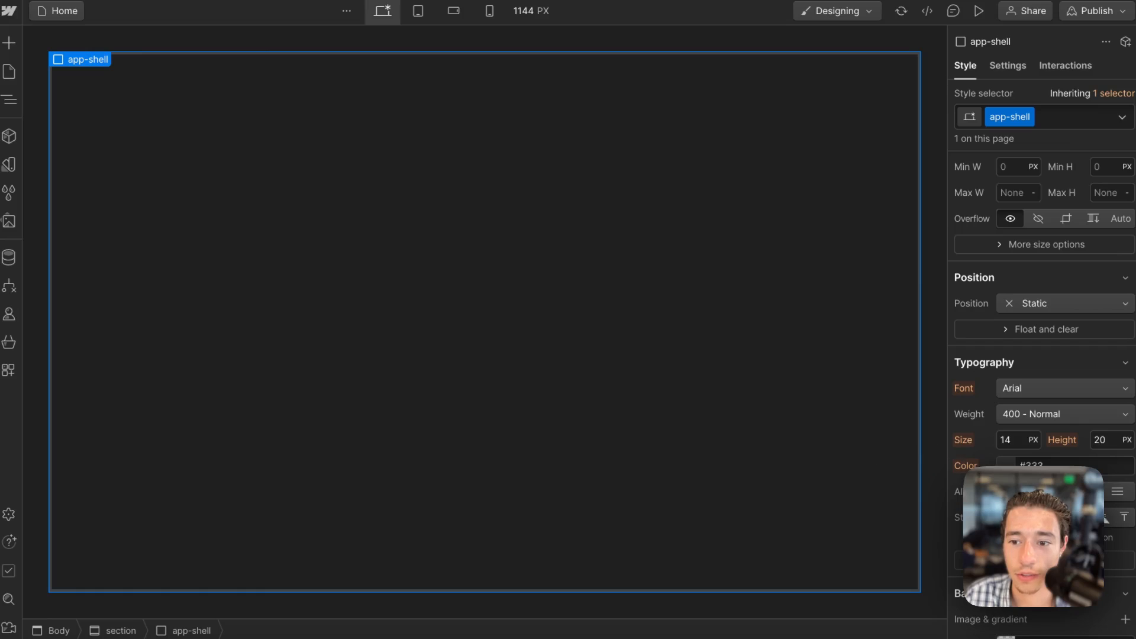
scroll(1014, 414, down, 5)
click(1007, 370)
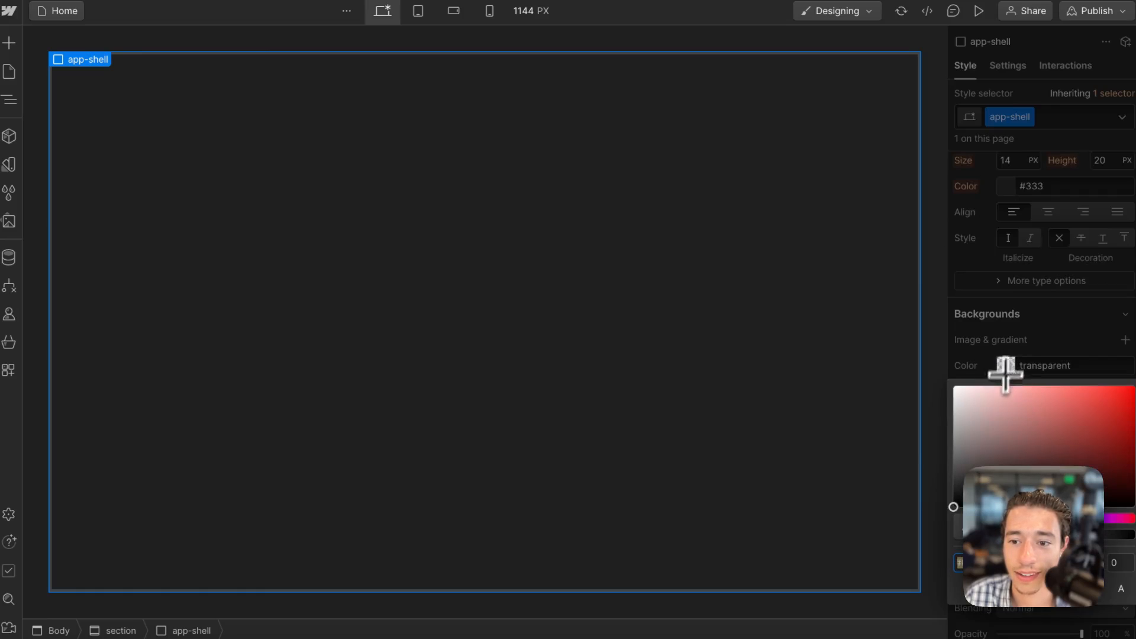
drag(966, 459, 935, 491)
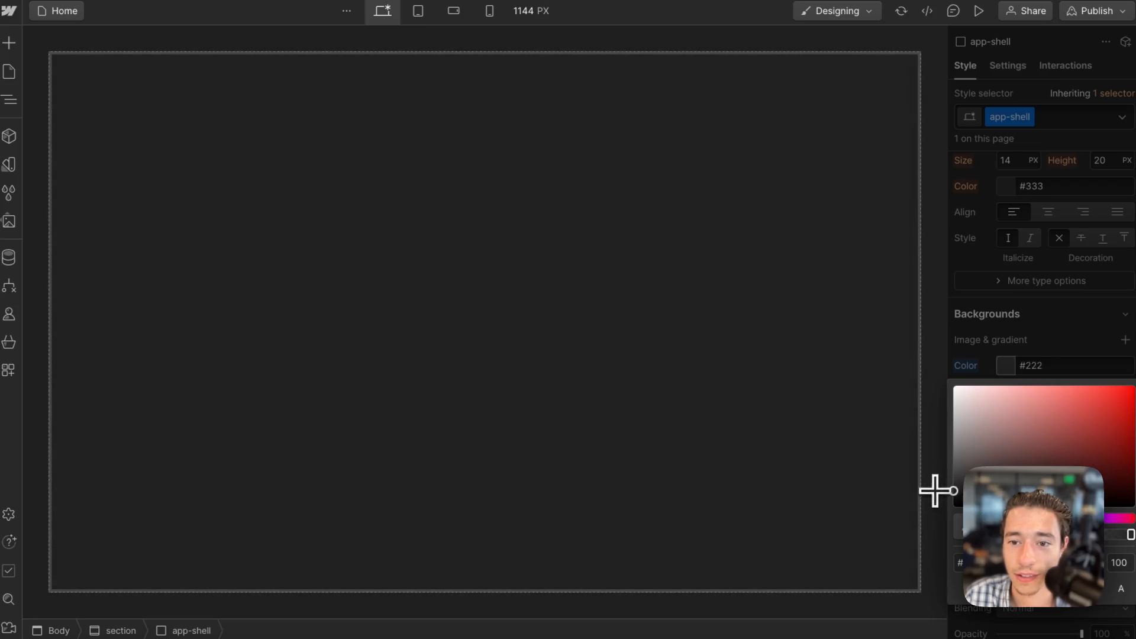
click(1015, 360)
Give the app-shell div a border in dark grey #303030 and increase its corner radius.
click(1093, 496)
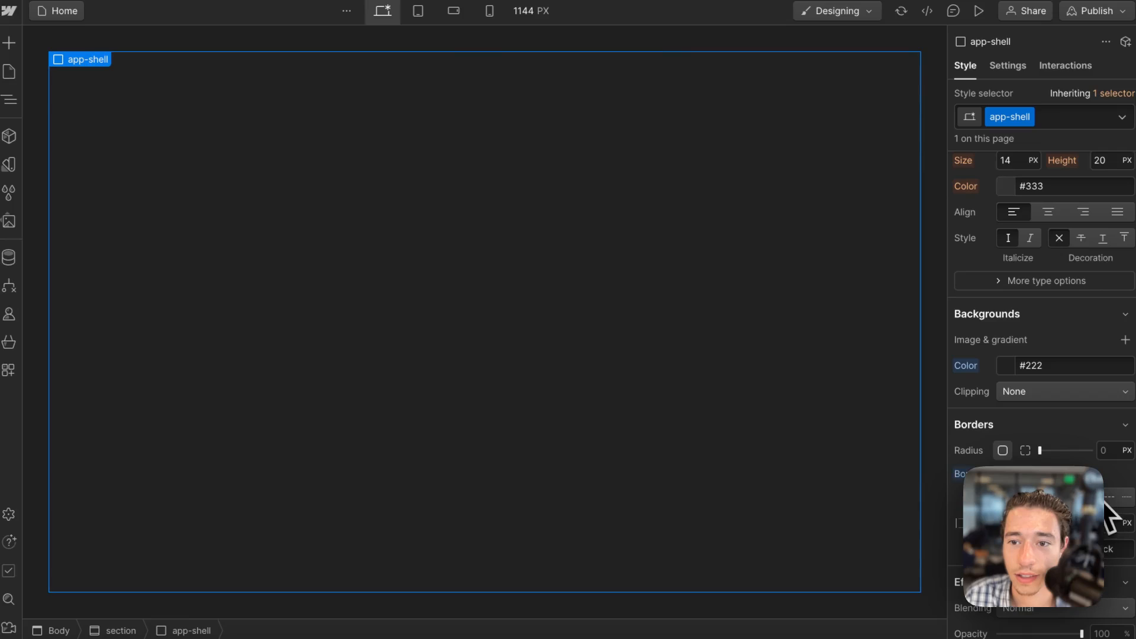
click(1076, 548)
drag(994, 368, 948, 415)
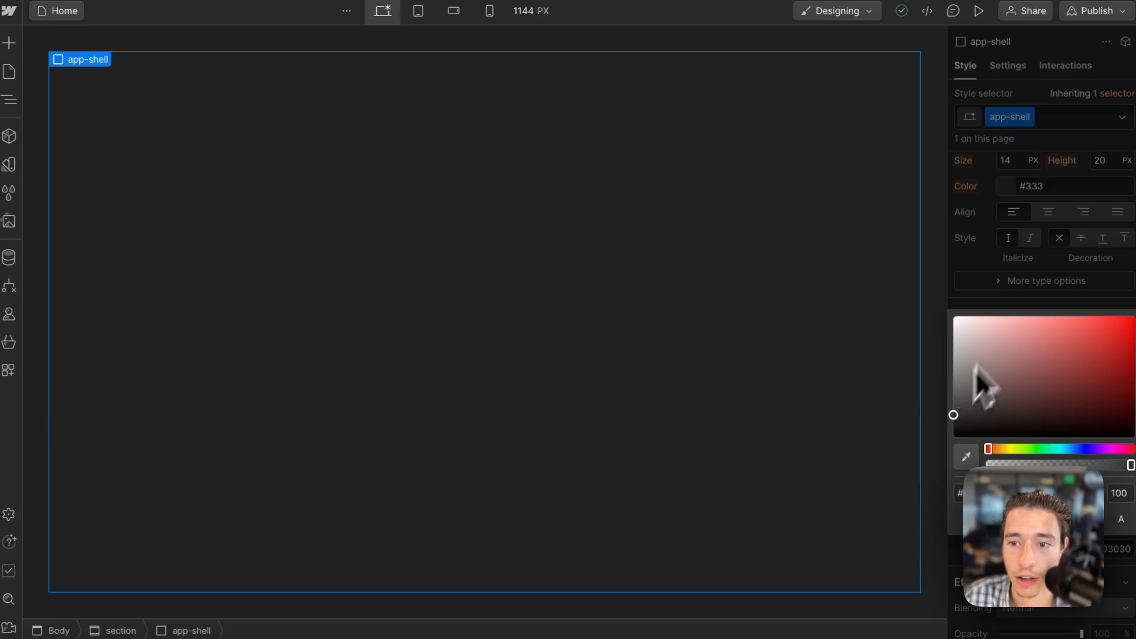
click(1014, 300)
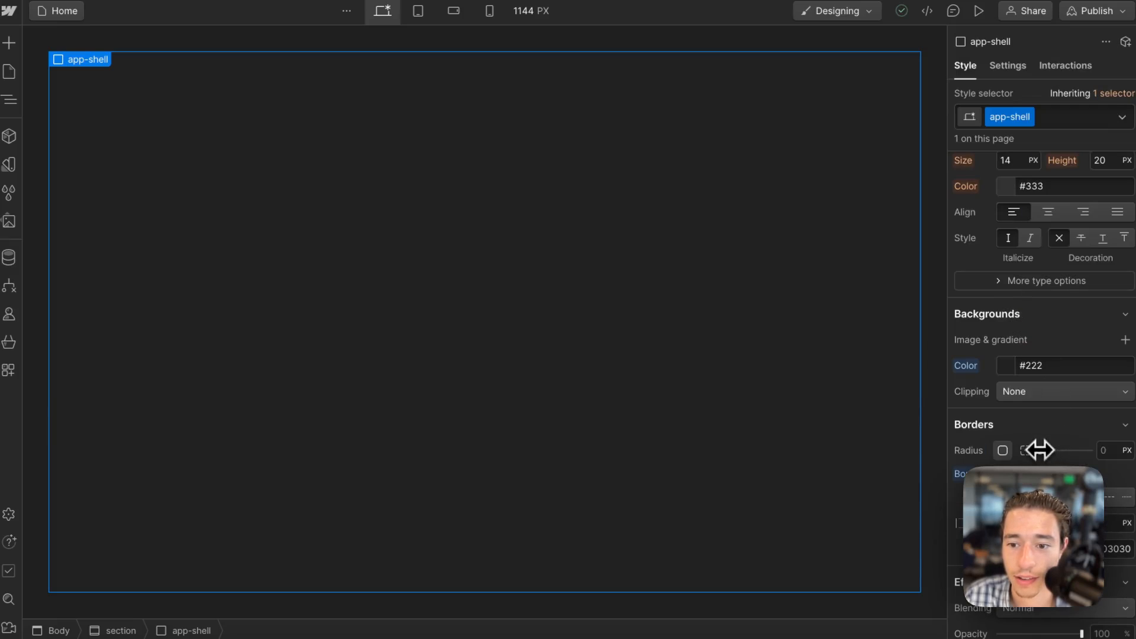
drag(1037, 449, 1102, 456)
scroll(1065, 361, up, 3)
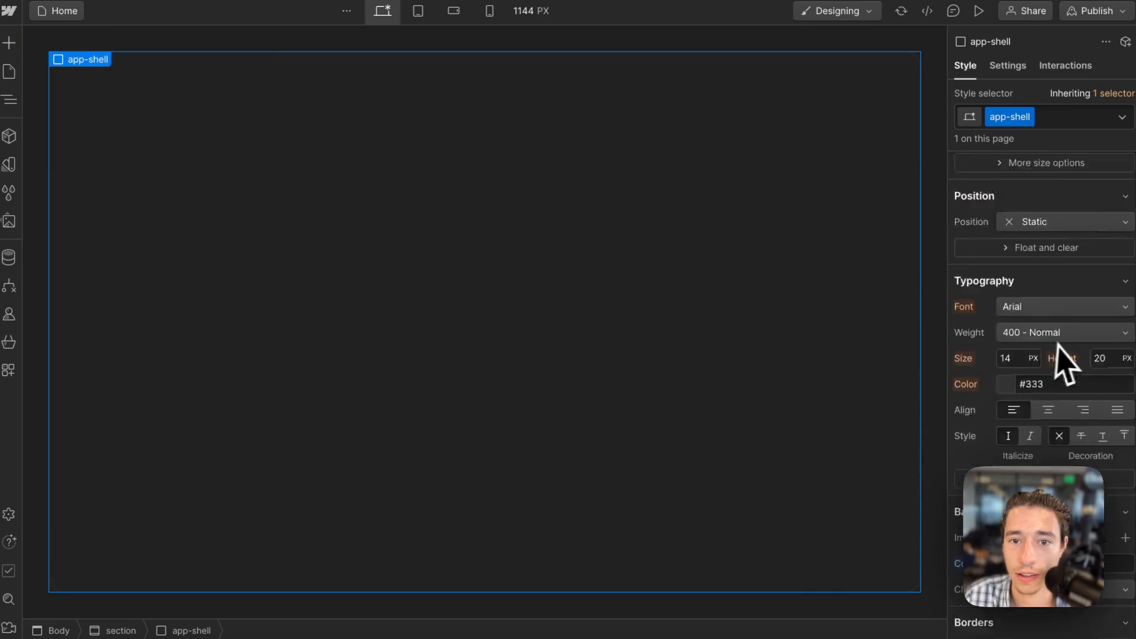
Set the app-shell div's padding to 1.5rem on all four sides.
scroll(1068, 363, up, 5)
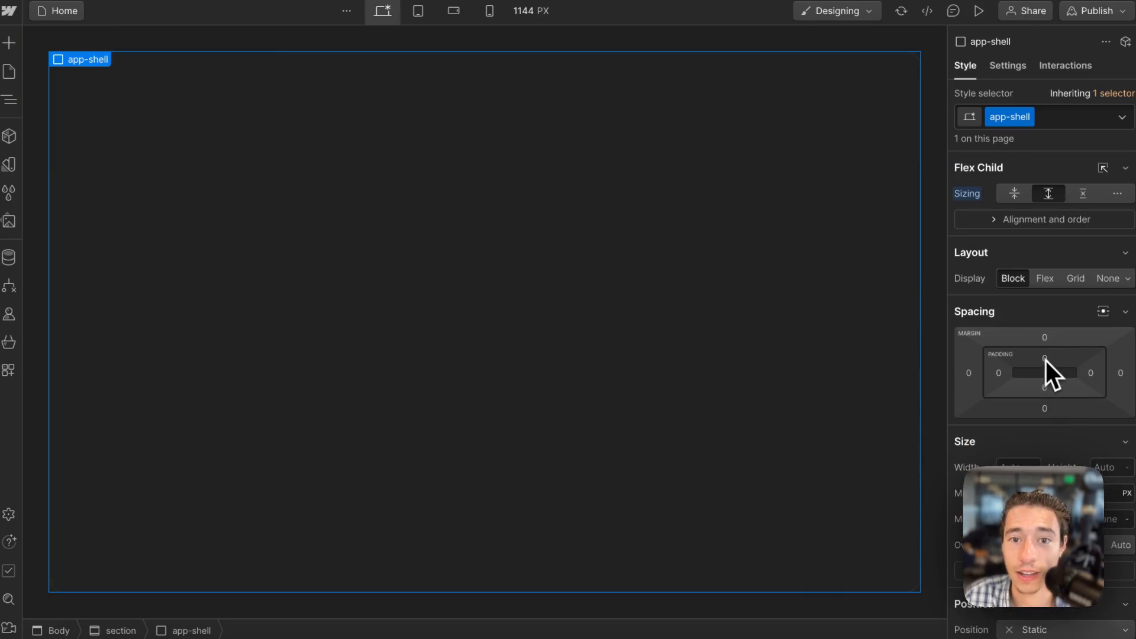
click(1045, 360)
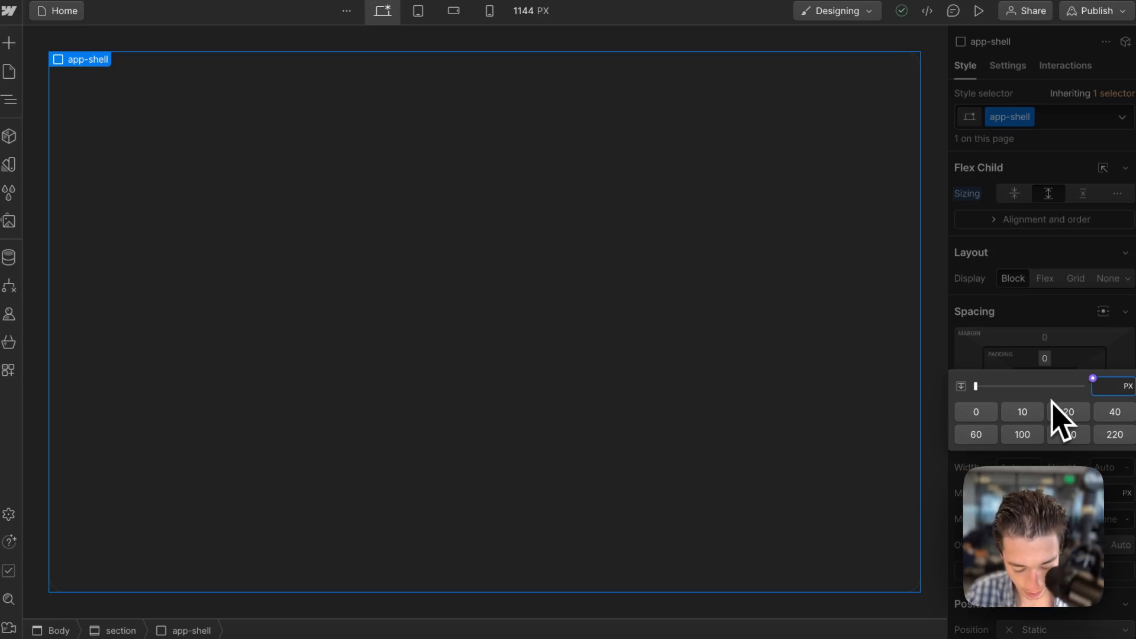
key(alt+shift+Return)
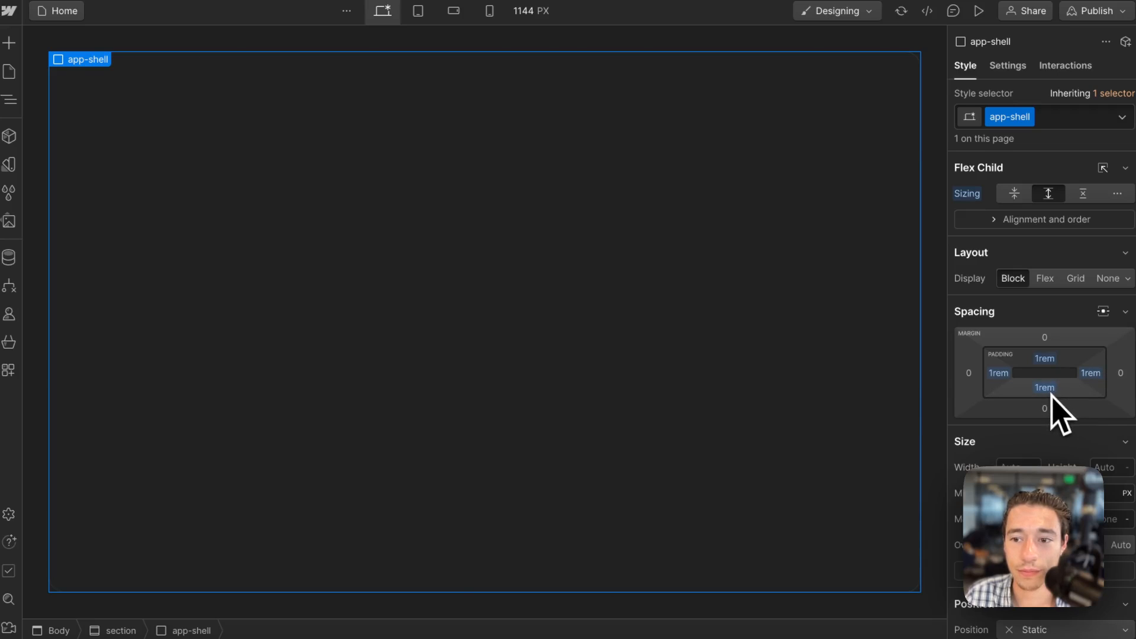
click(1051, 390)
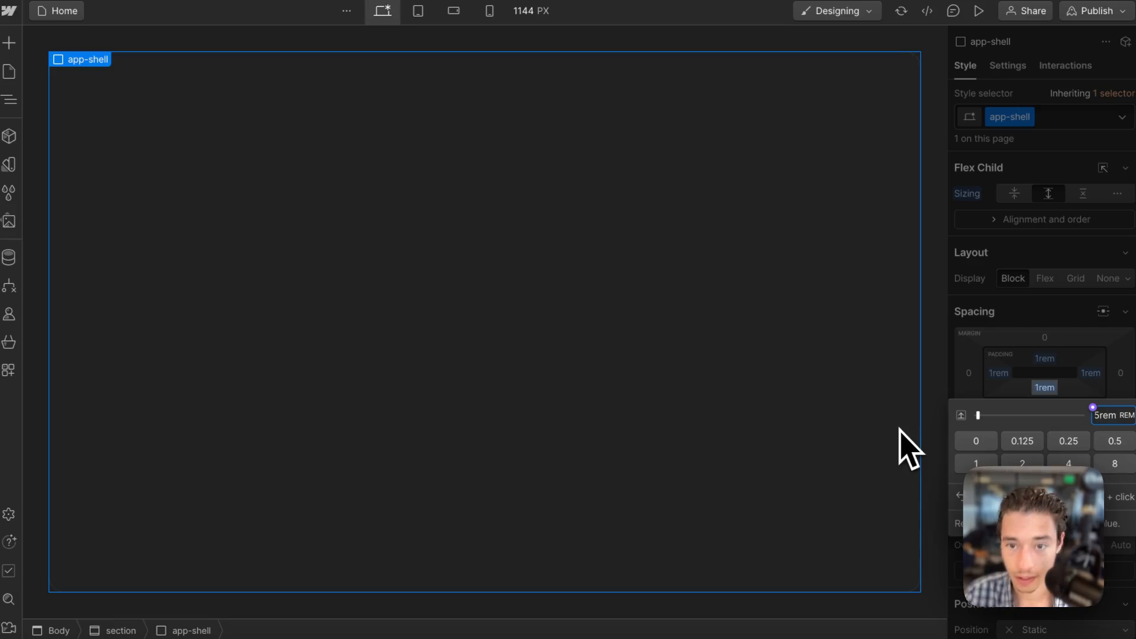
text(1.5rem)
key(alt+shift+Return)
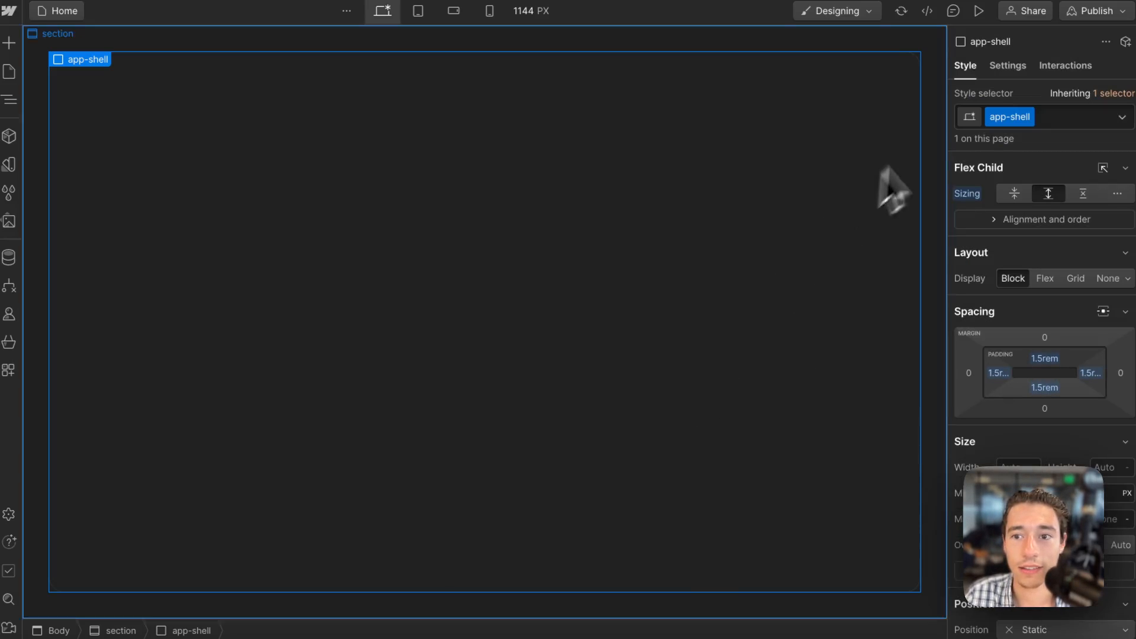
Add a div block inside the app-shell container.
click(943, 135)
click(355, 252)
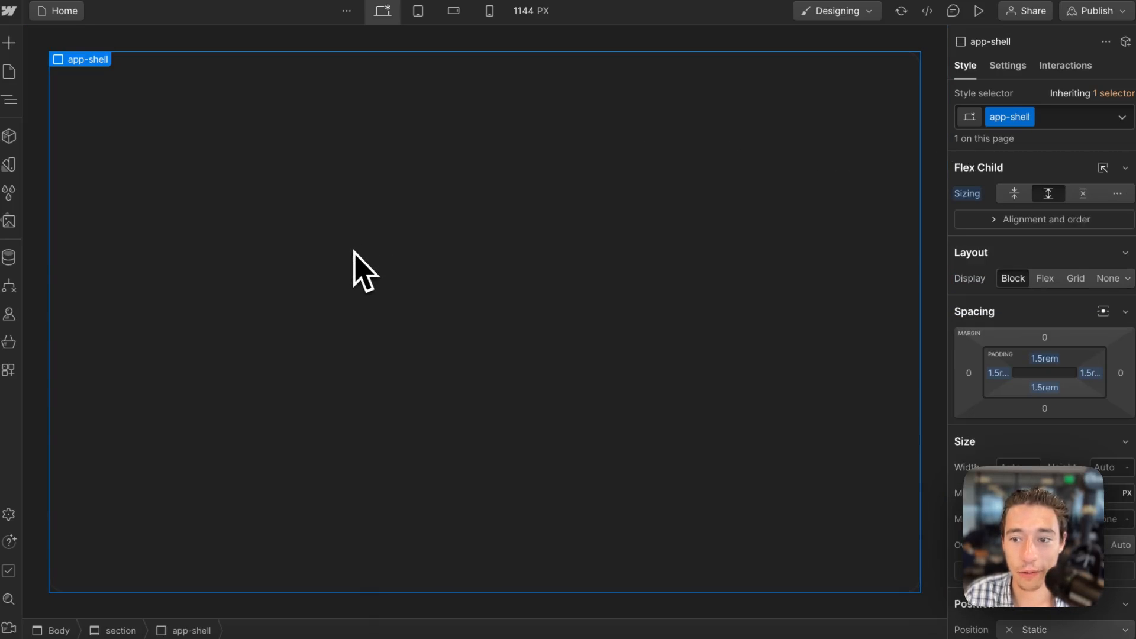
click(13, 48)
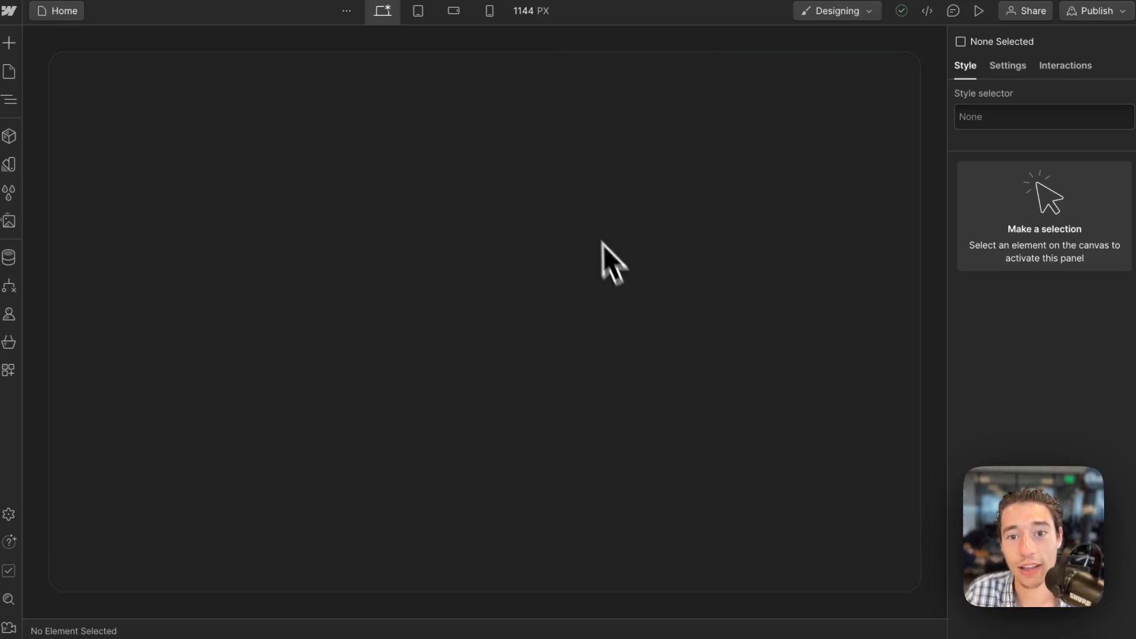
click(56, 88)
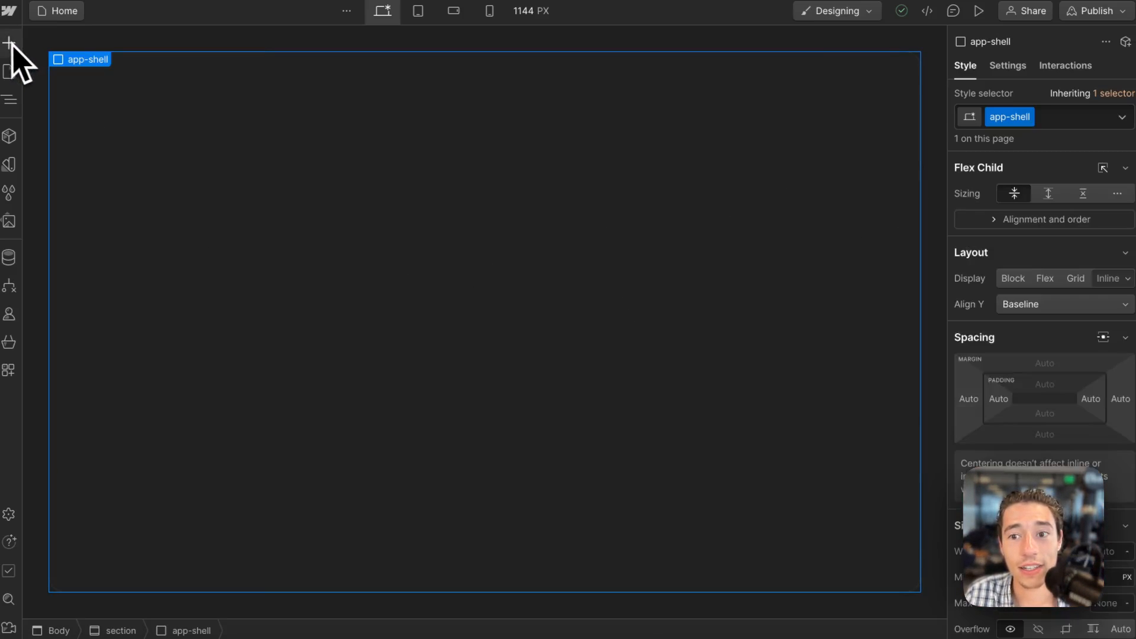
click(9, 44)
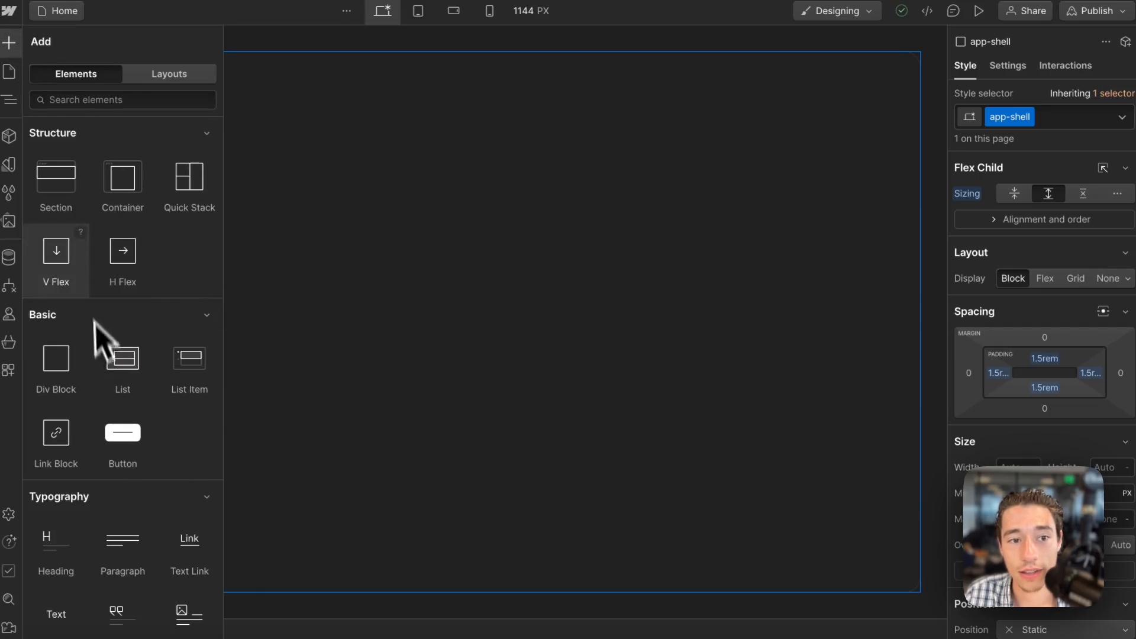
click(56, 364)
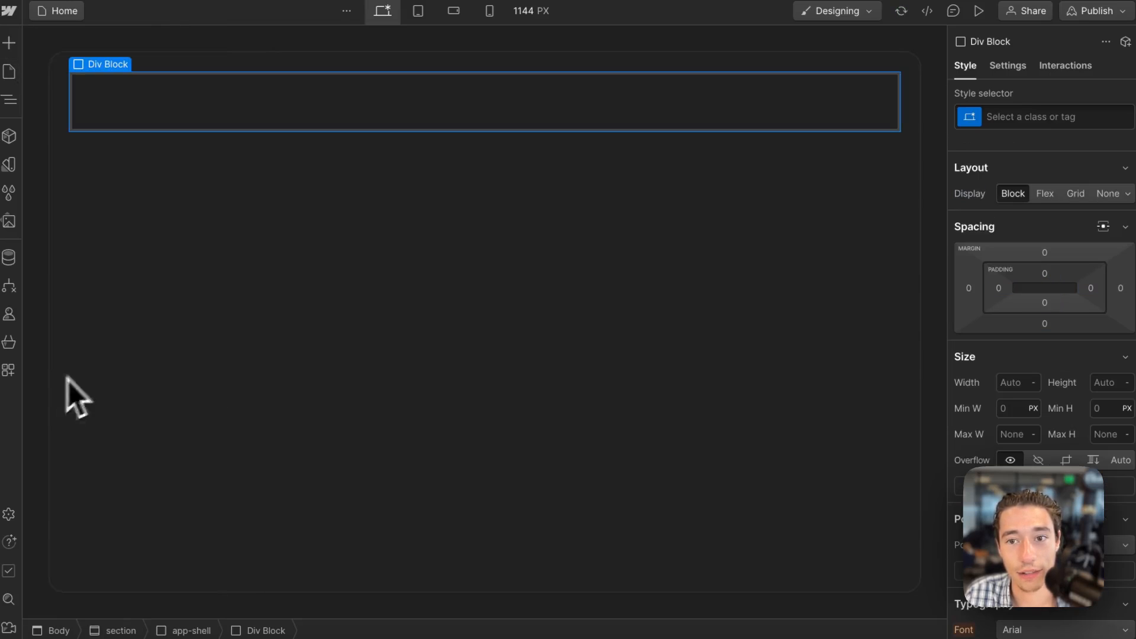
Assign the new class "category" to the div block inside the app-shell.
click(628, 255)
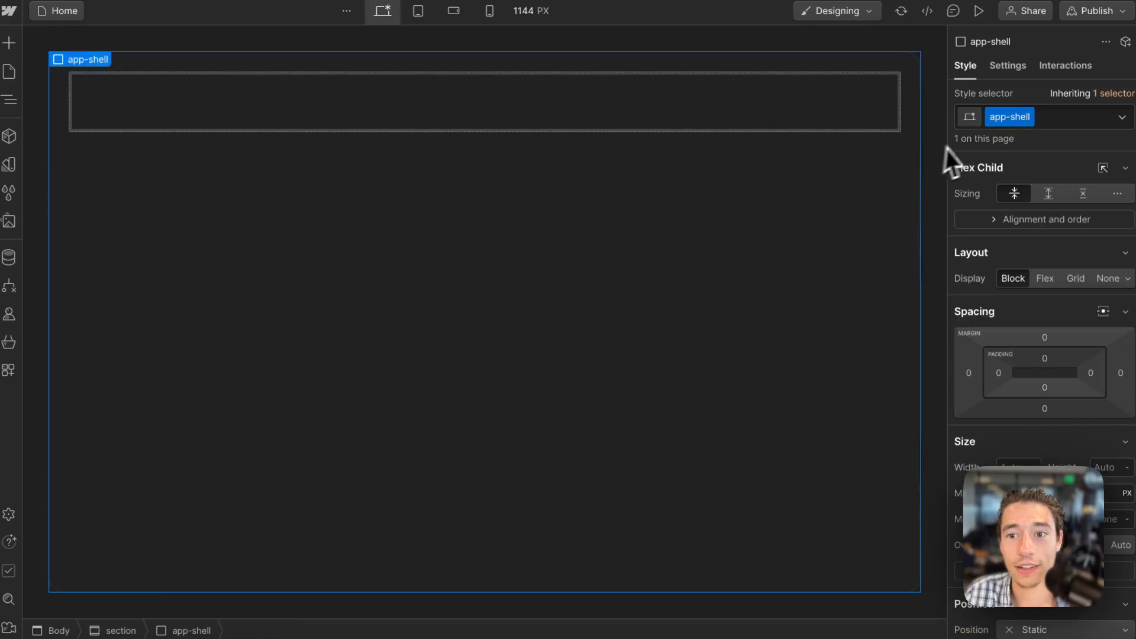
click(777, 123)
click(998, 116)
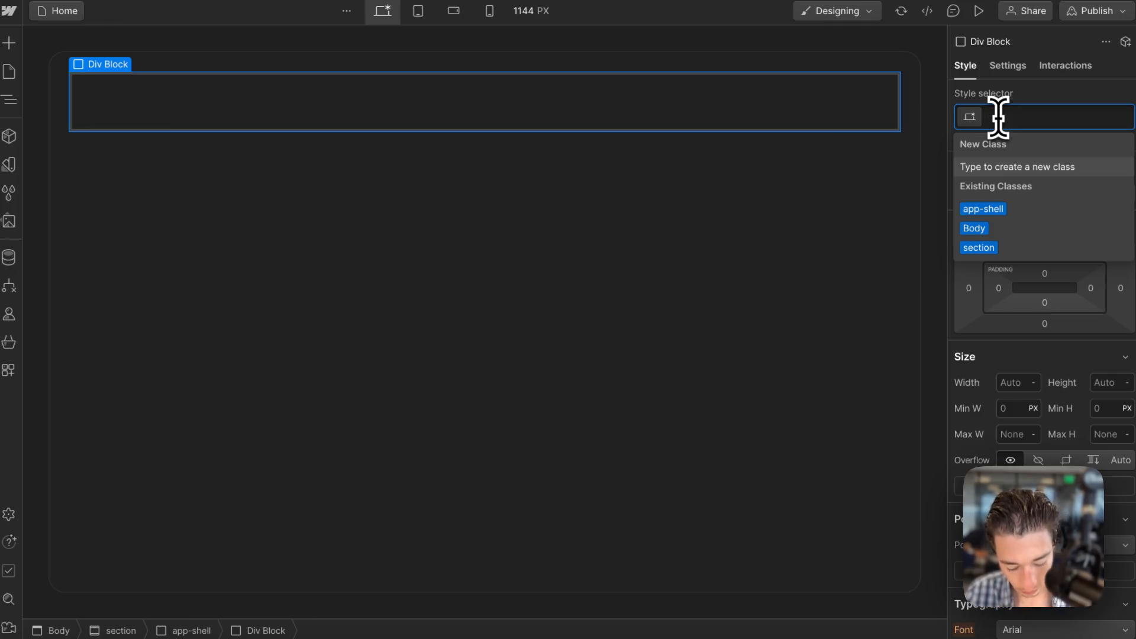
text(category)
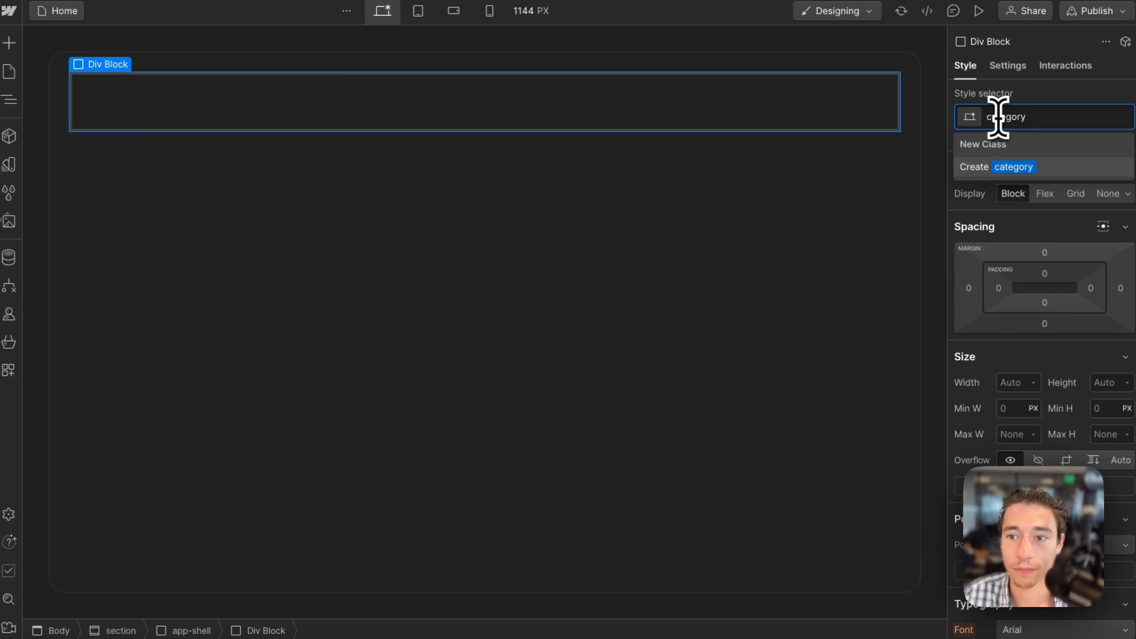
key(Return)
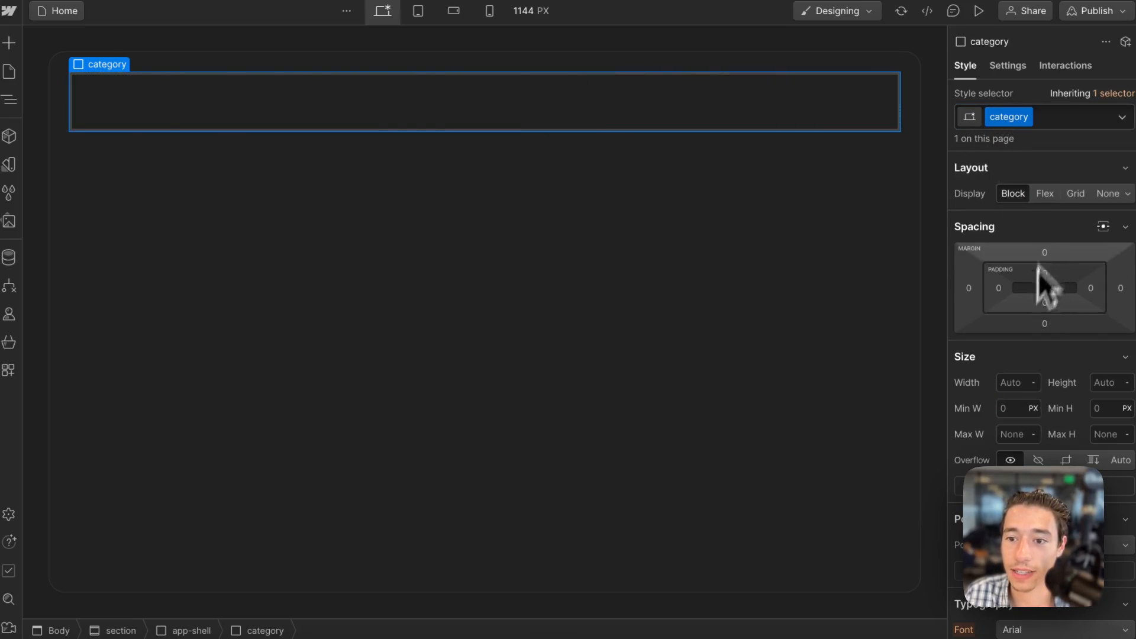
Try to set the category div's width to 100%.
click(1021, 387)
text(100)
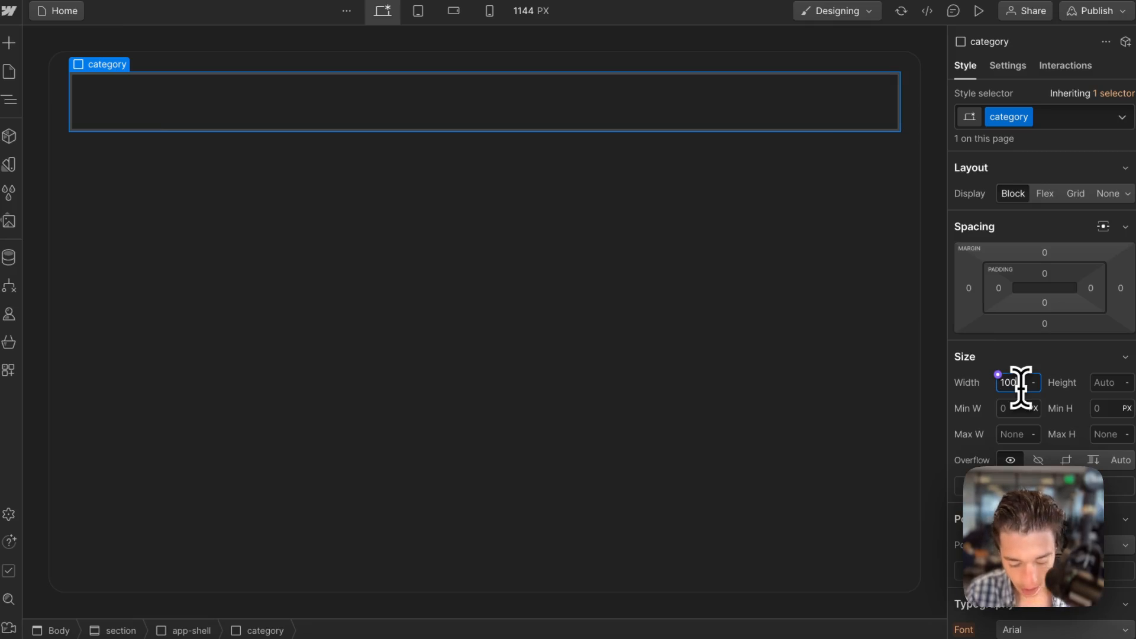
text(%)
key(Return)
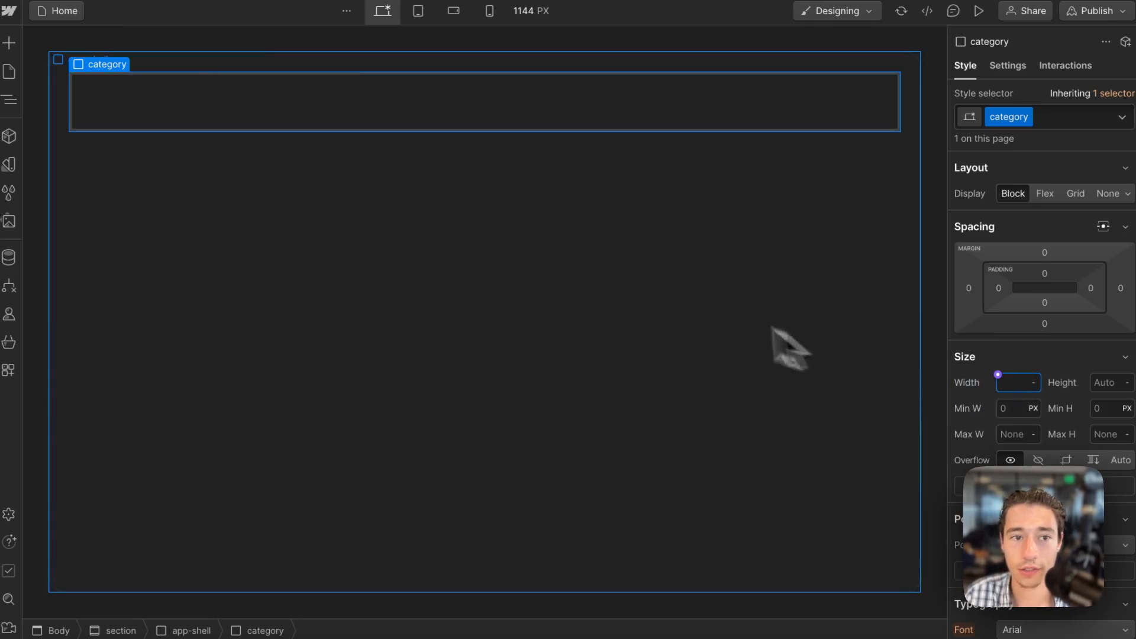
Set the app-shell div's display to flex with a vertical direction.
click(361, 331)
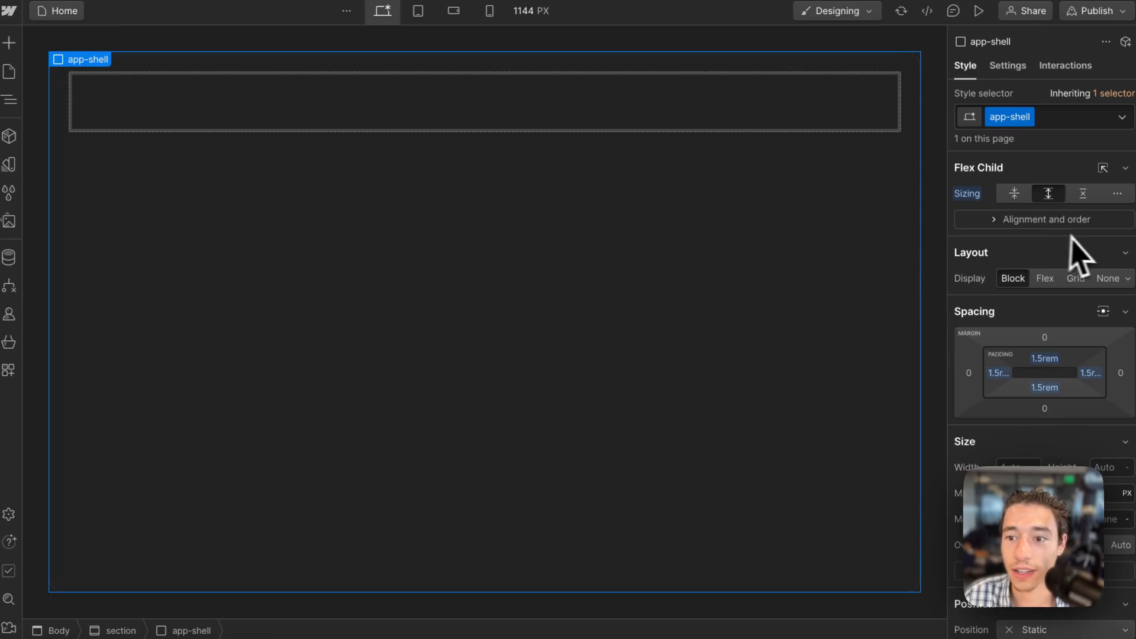
click(1053, 283)
click(1066, 304)
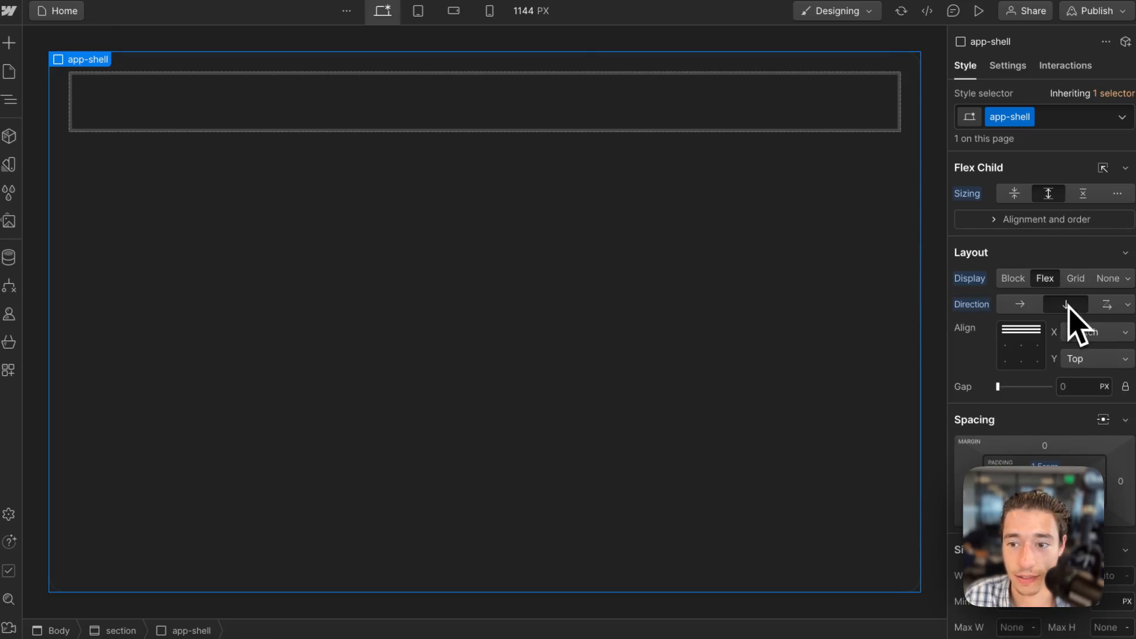
Make the category div grow as a flex child at 50% width and duplicate it inside the app-shell.
click(454, 129)
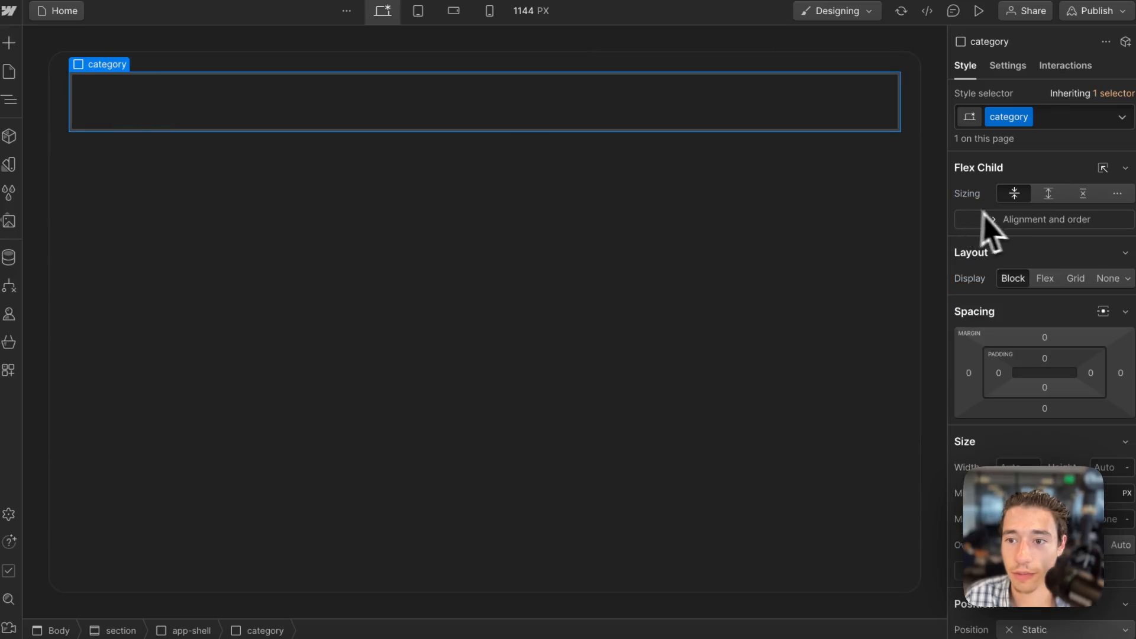
click(1048, 194)
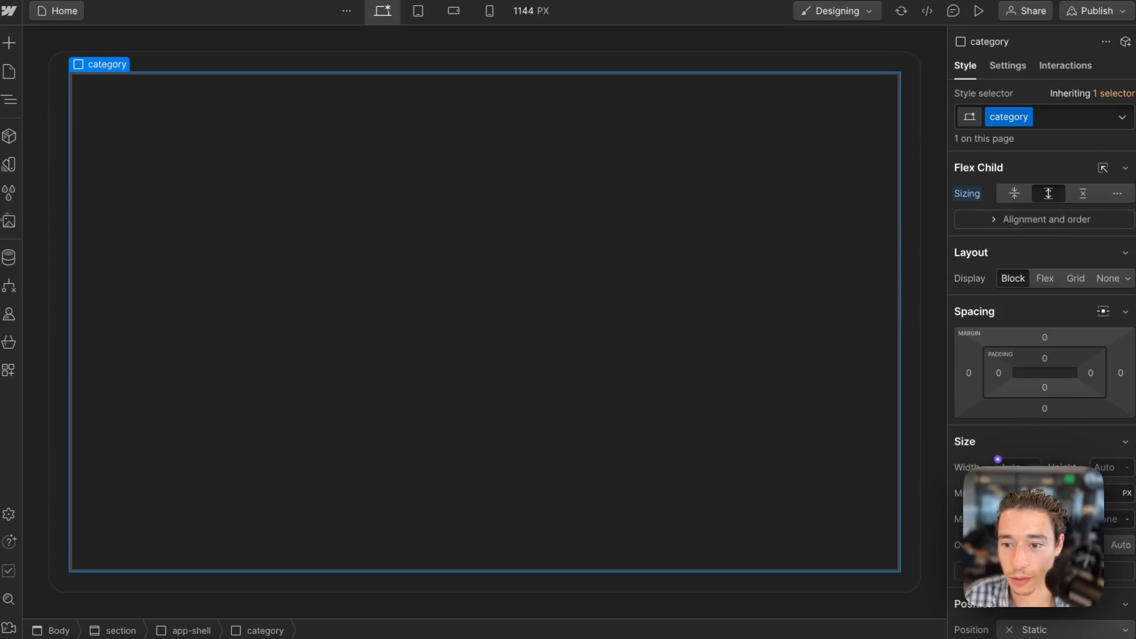
key(Return)
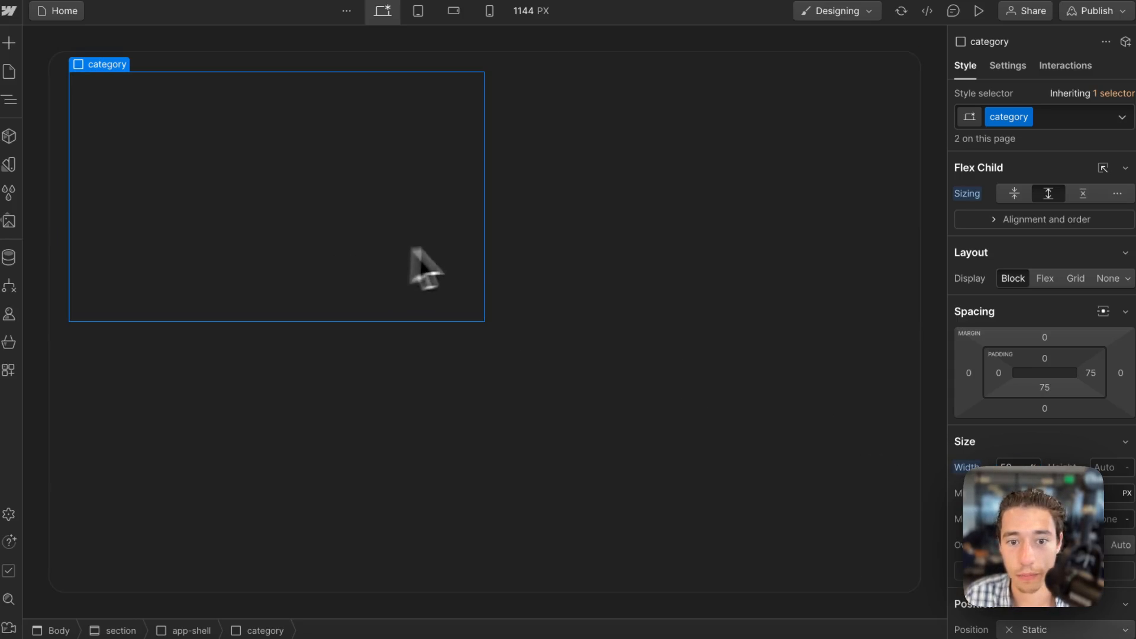
Change the app-shell's flex direction to horizontal so the two category divs sit side by side.
click(633, 322)
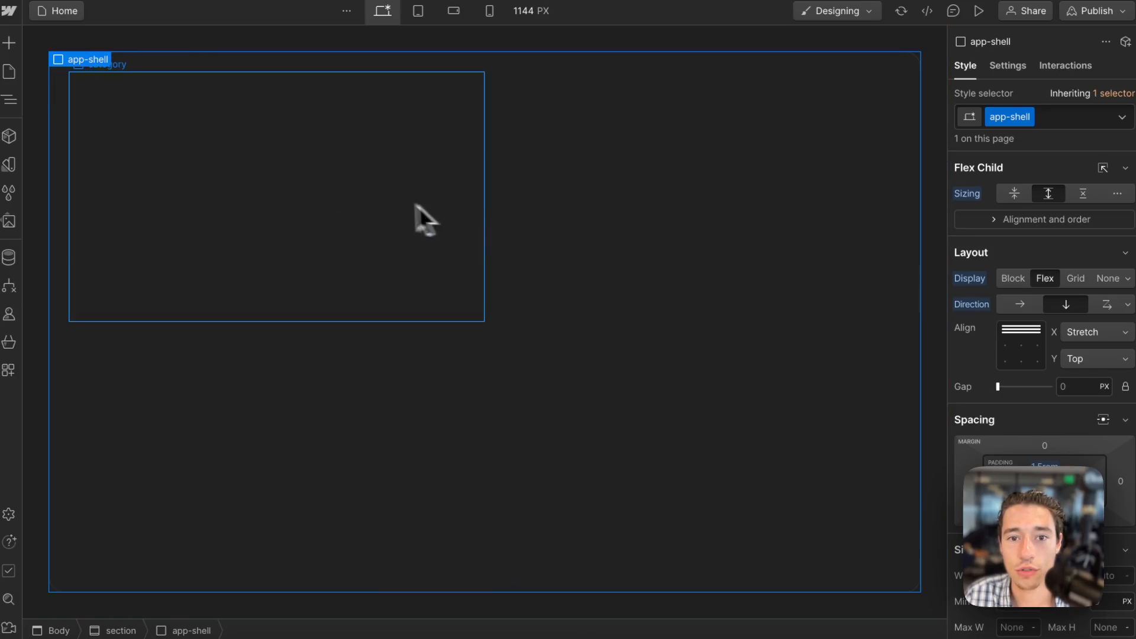
click(384, 197)
click(596, 256)
click(417, 365)
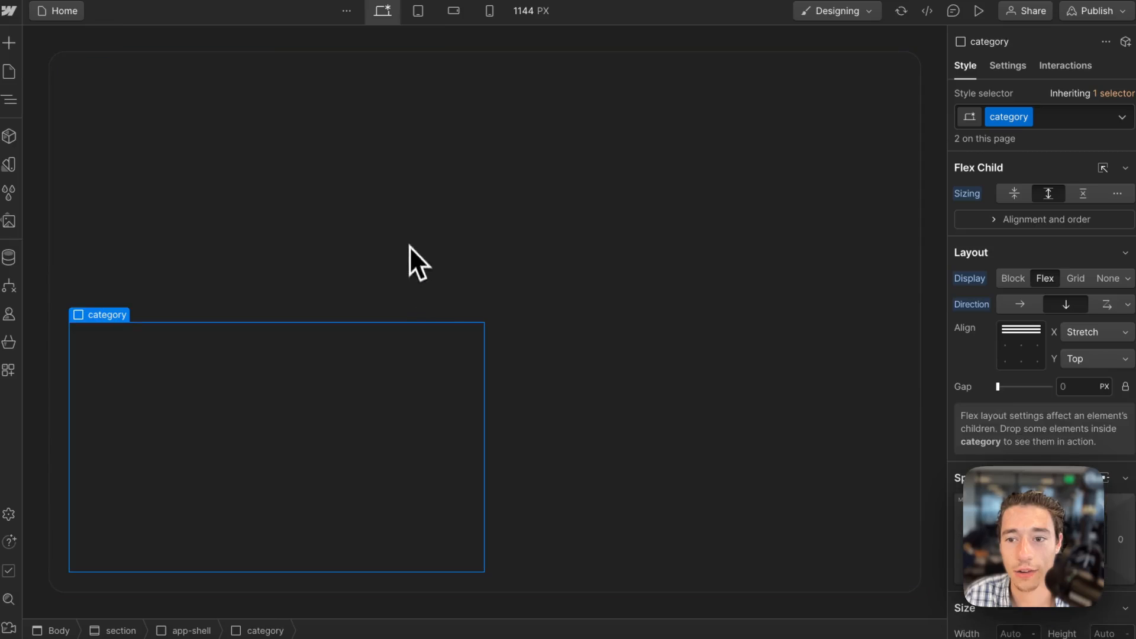
click(409, 246)
click(712, 267)
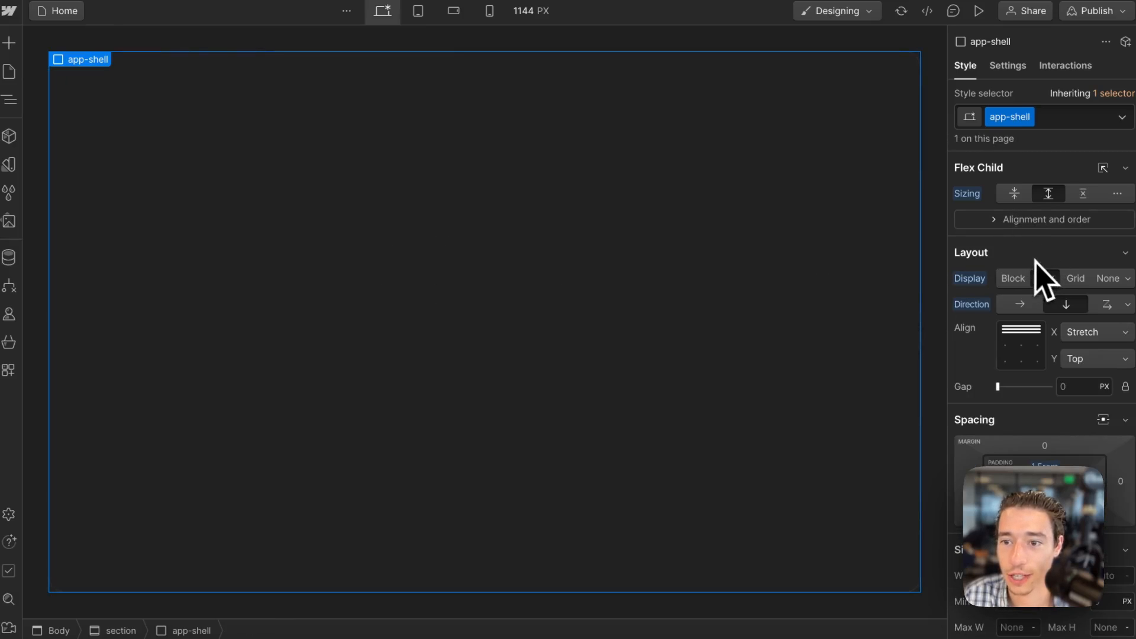
click(1018, 304)
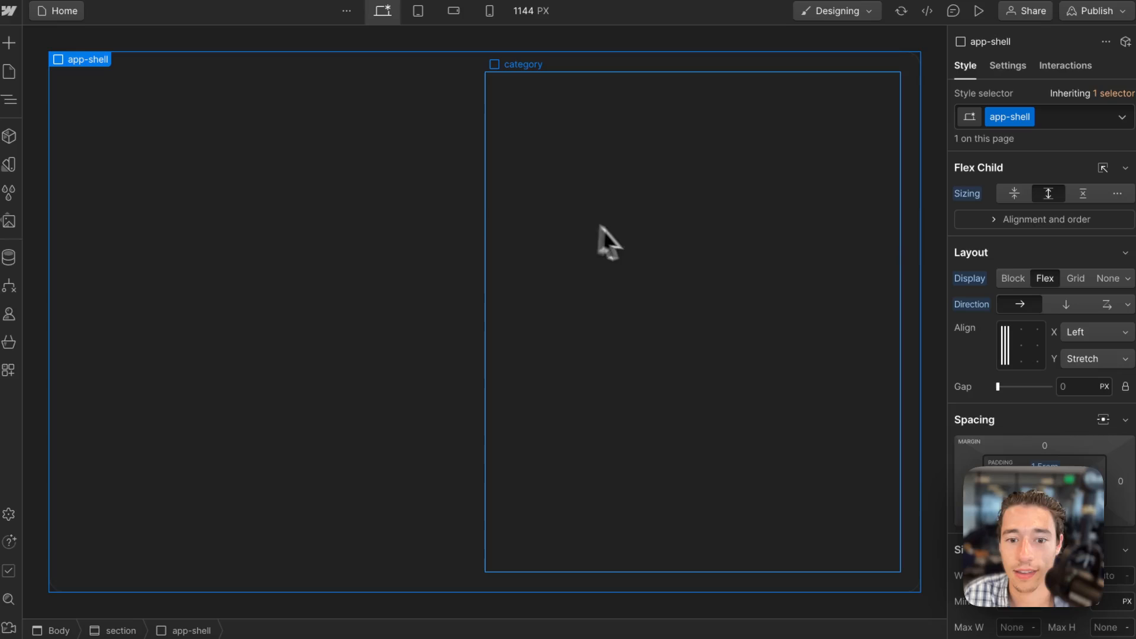
Set the gap between the app-shell's flex children to 1.5rem.
click(634, 257)
click(407, 214)
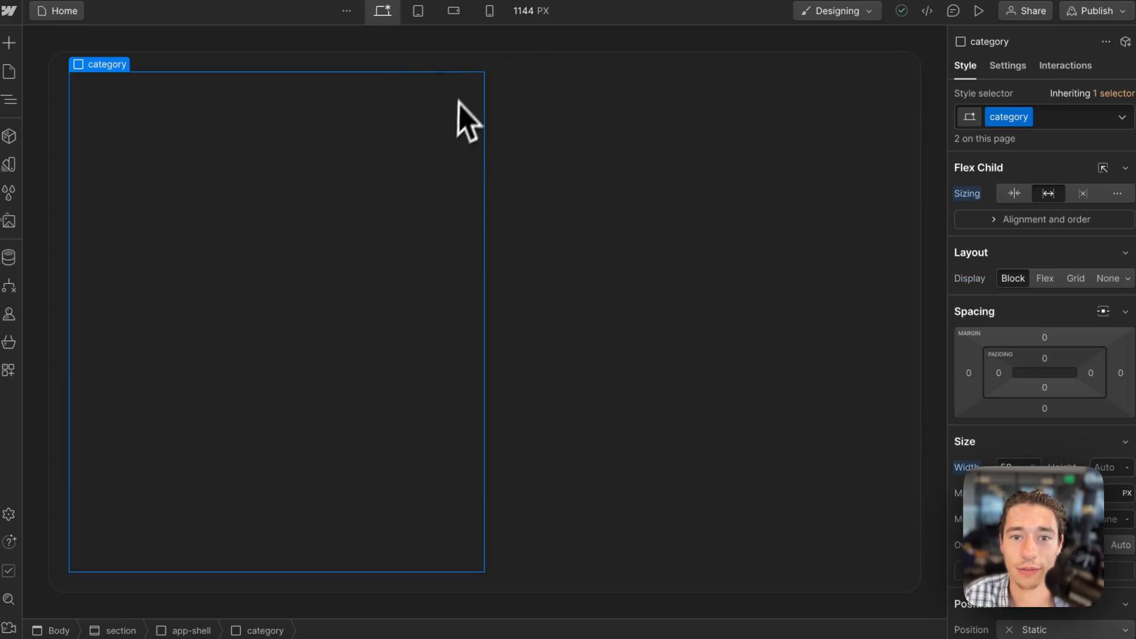
click(471, 63)
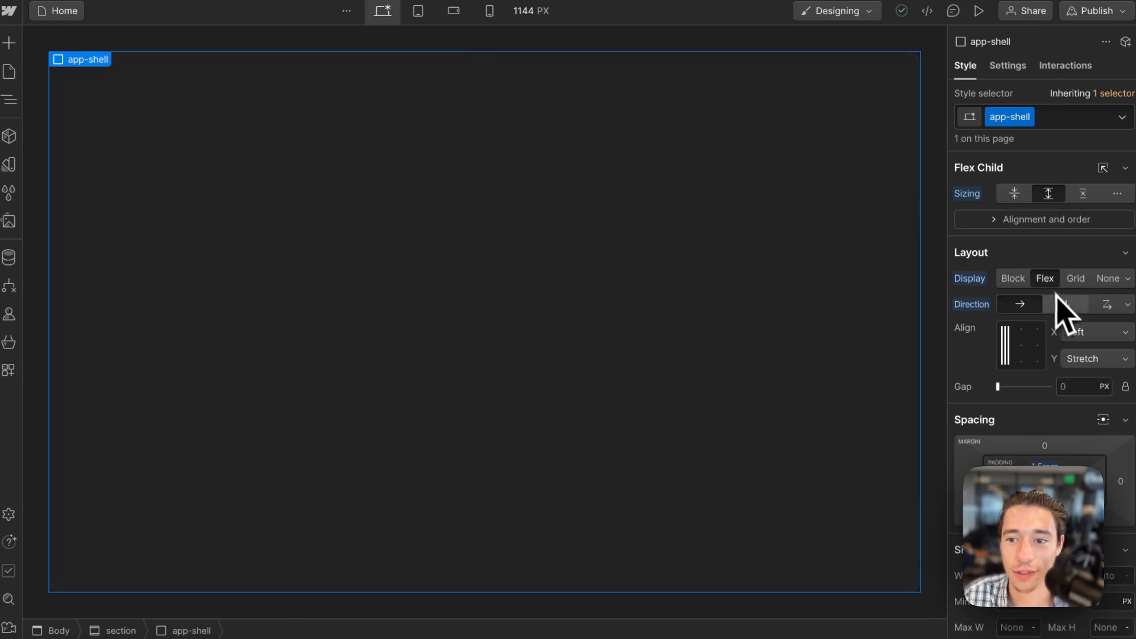
click(1073, 387)
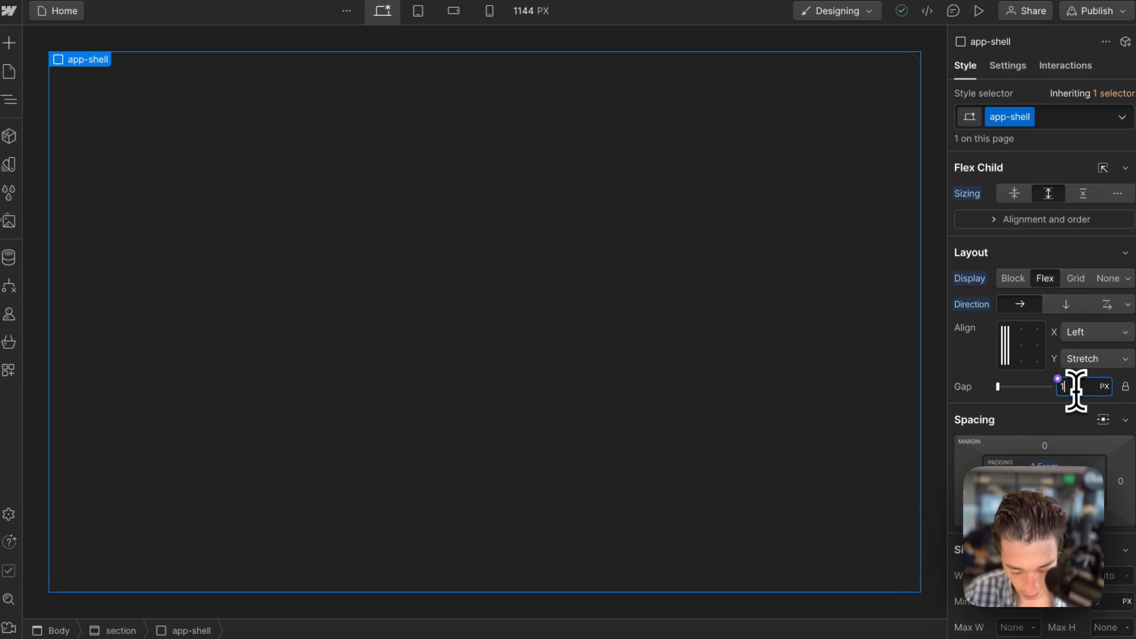
text(1.5rem)
key(Return)
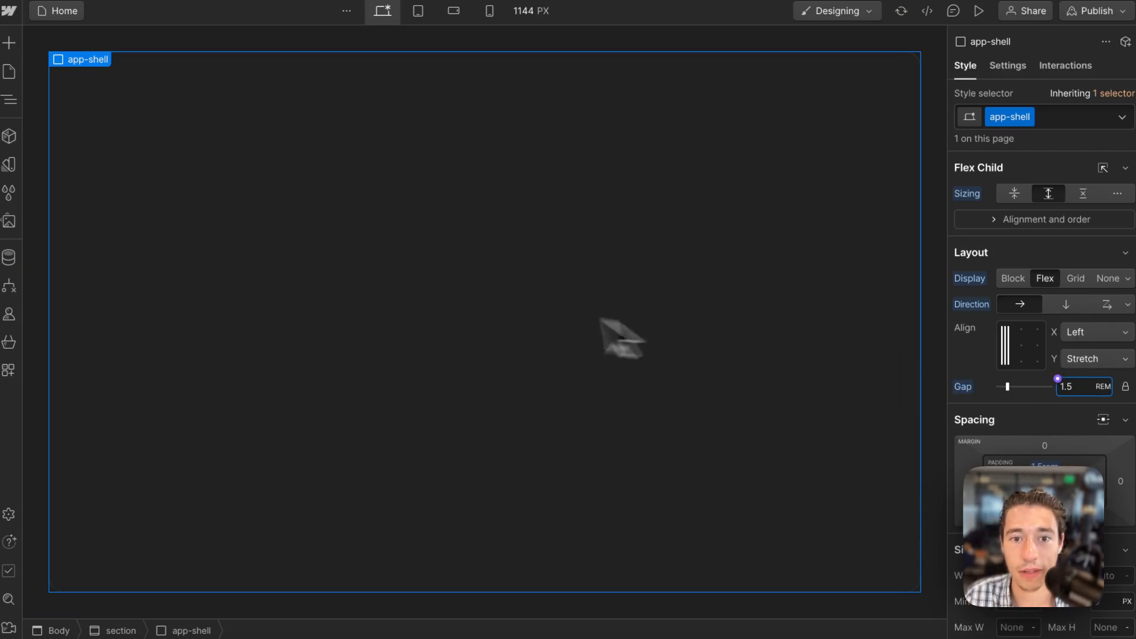
Give the category class a white background colour at 4% opacity.
click(537, 296)
scroll(1053, 344, down, 15)
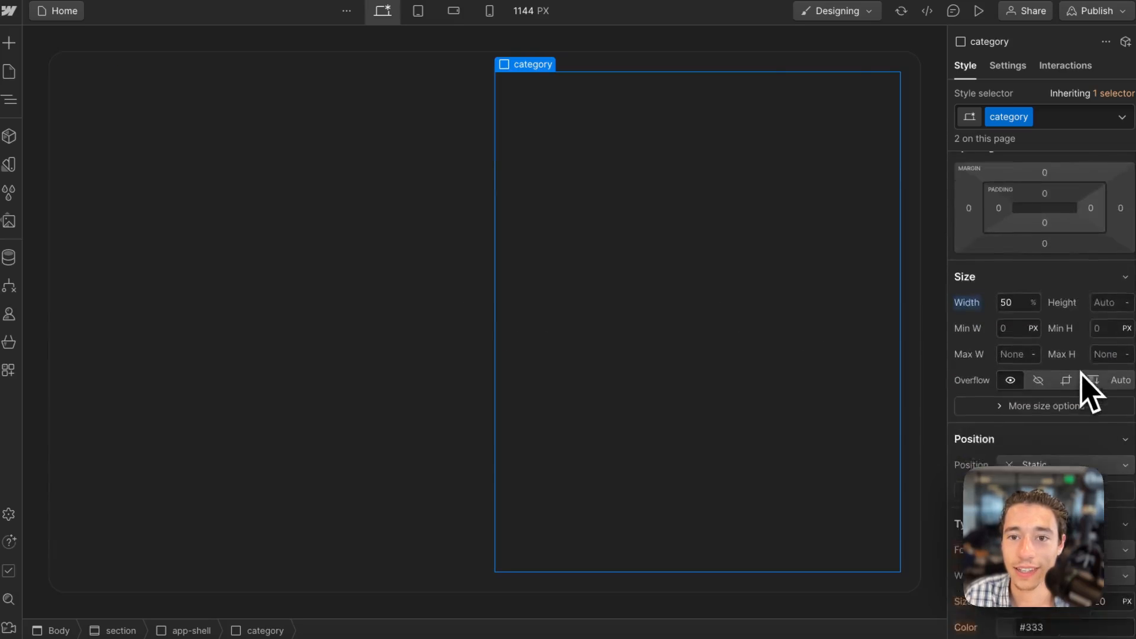
click(1006, 429)
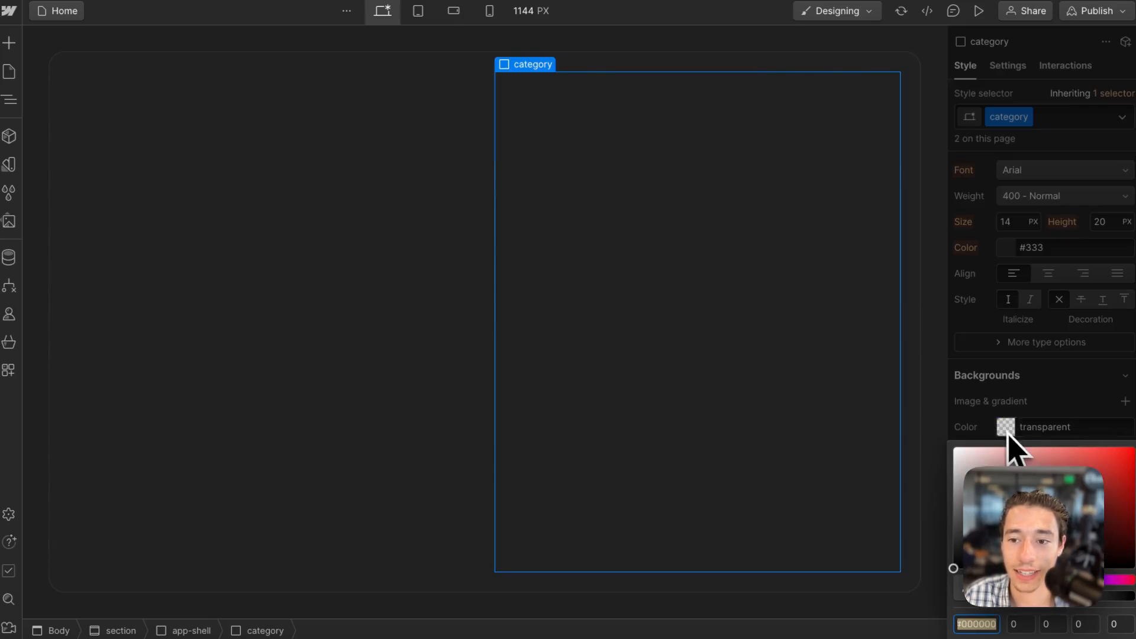
mouse_move(1009, 455)
mouse_down()
mouse_move(925, 388)
mouse_move(936, 407)
mouse_up()
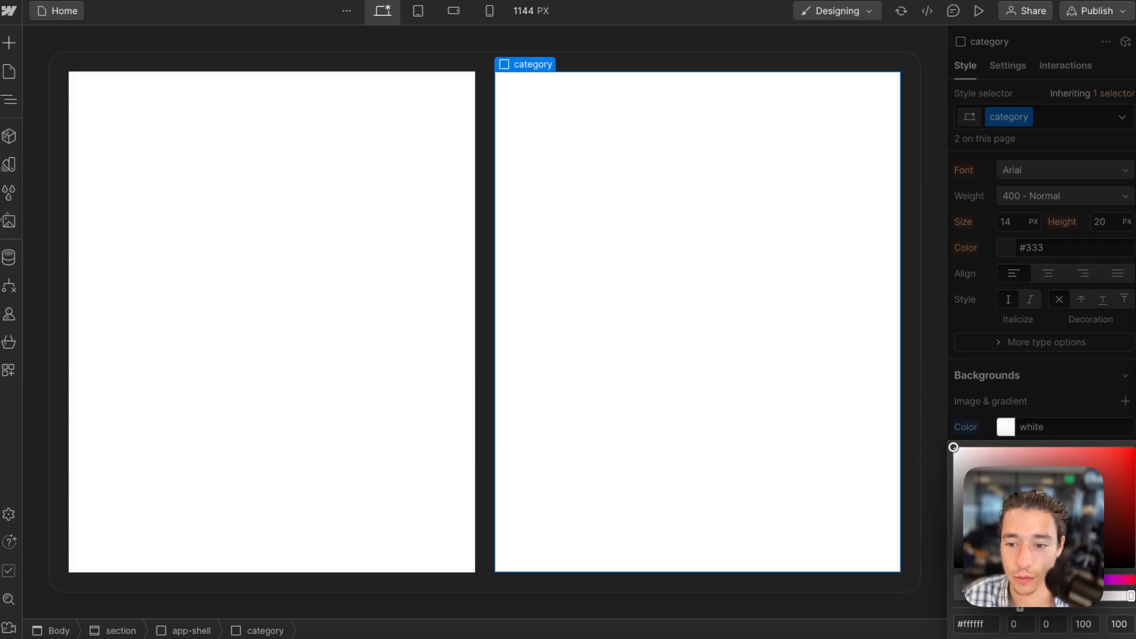
key(BackSpace)
drag(992, 598, 991, 598)
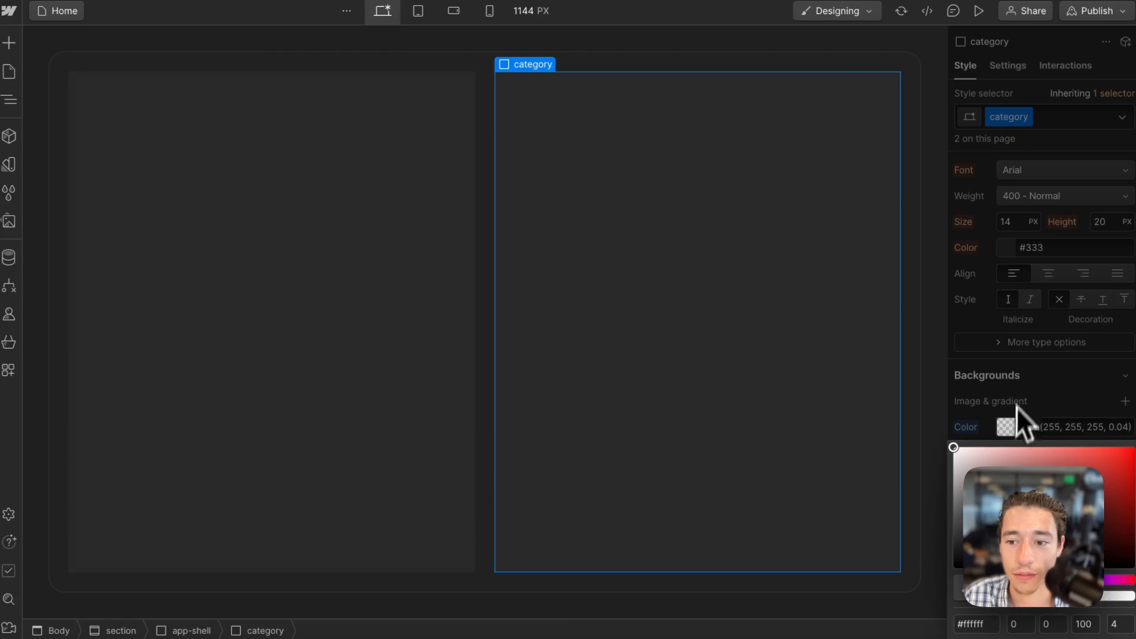
click(1018, 408)
Round the category's corners to a 9 px radius and add a solid white border at 7% opacity.
drag(1042, 512, 1044, 512)
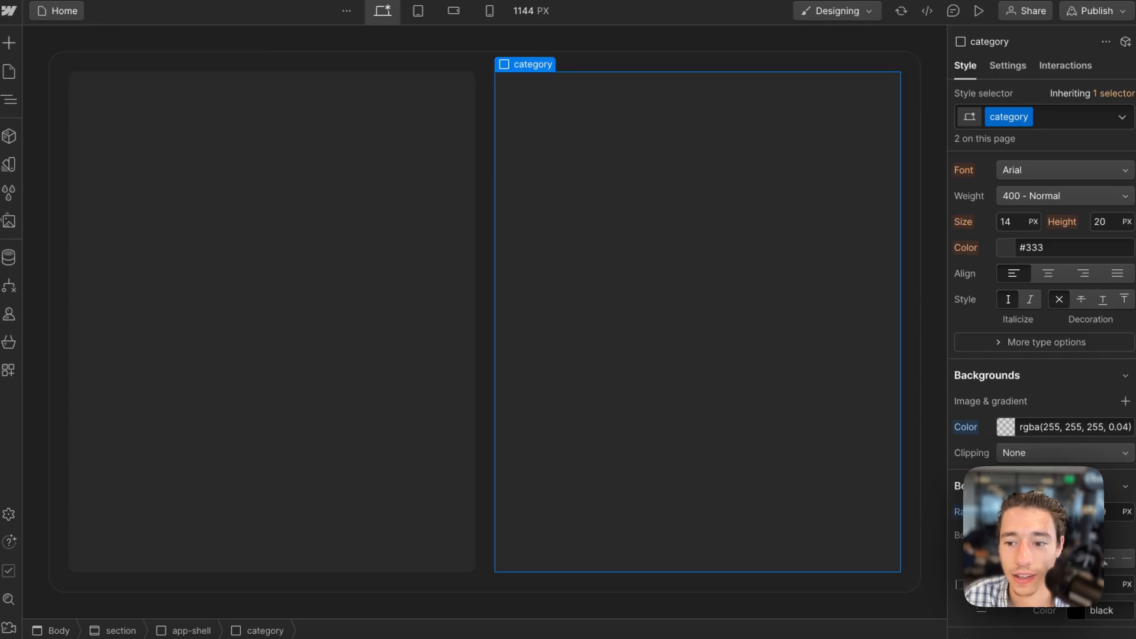
click(1092, 559)
click(1074, 610)
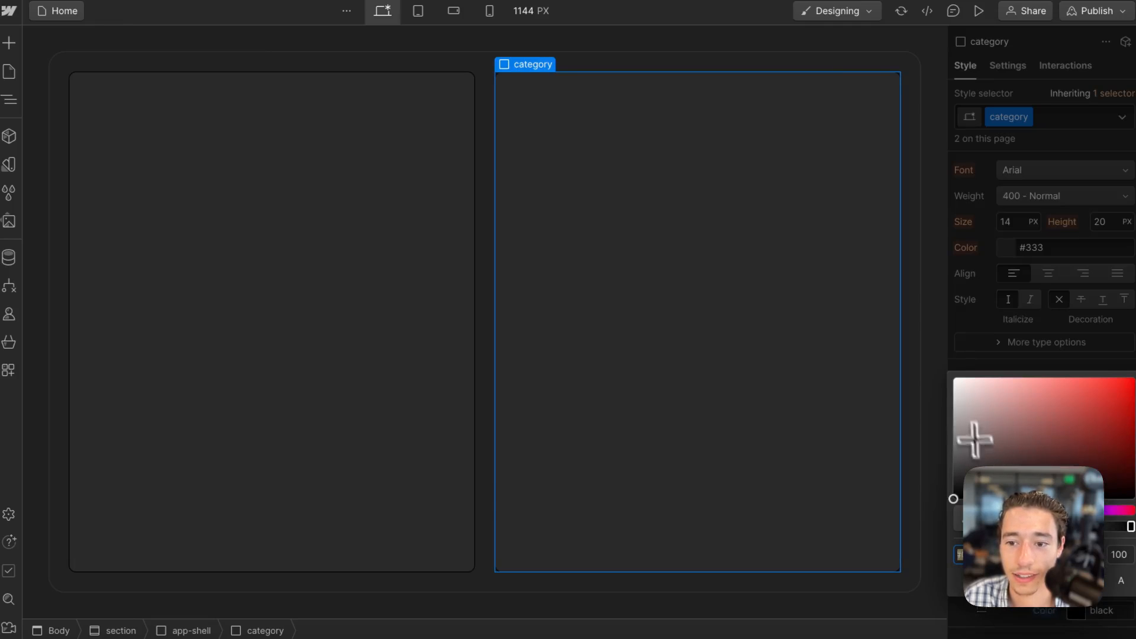
drag(974, 438, 928, 327)
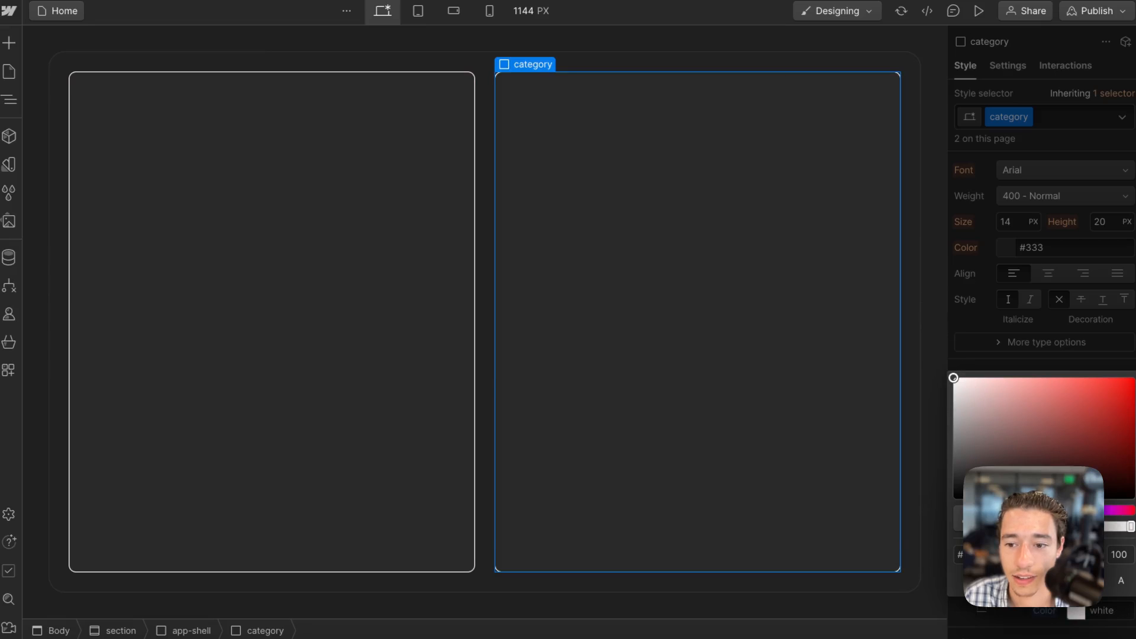
click(996, 526)
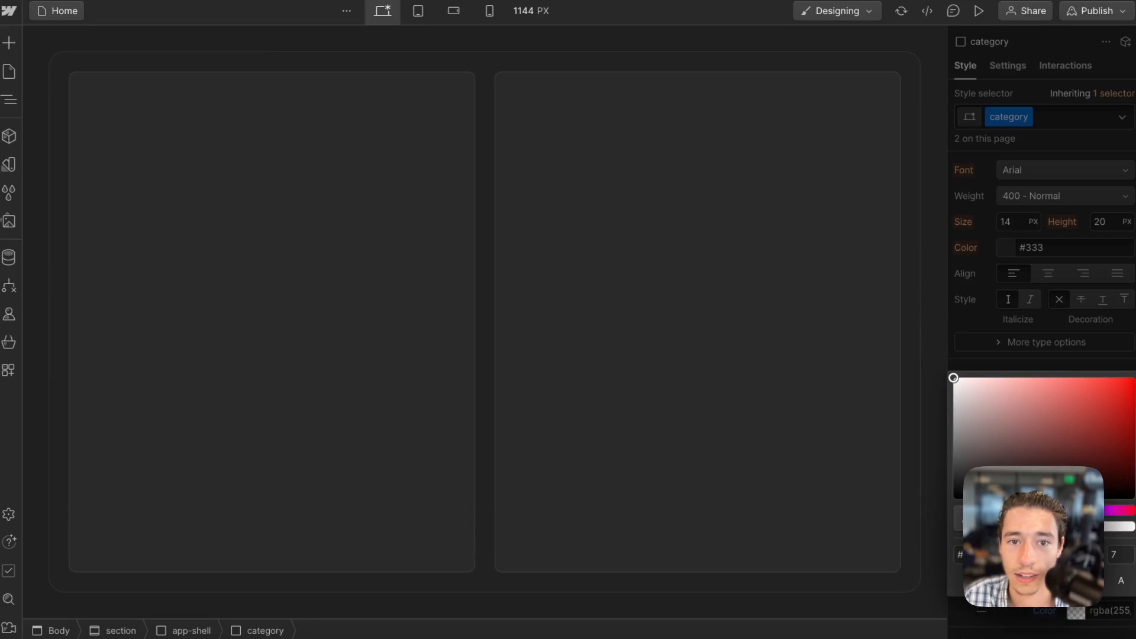
click(1016, 292)
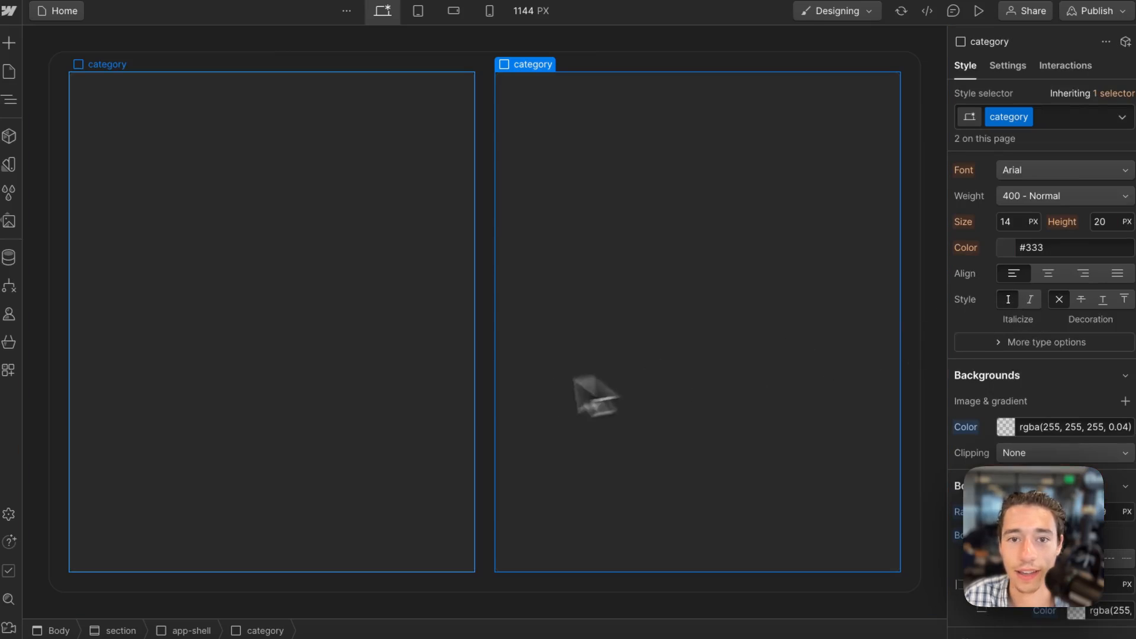
Set the category's padding to 2rem on all four sides.
scroll(1041, 273, up, 10)
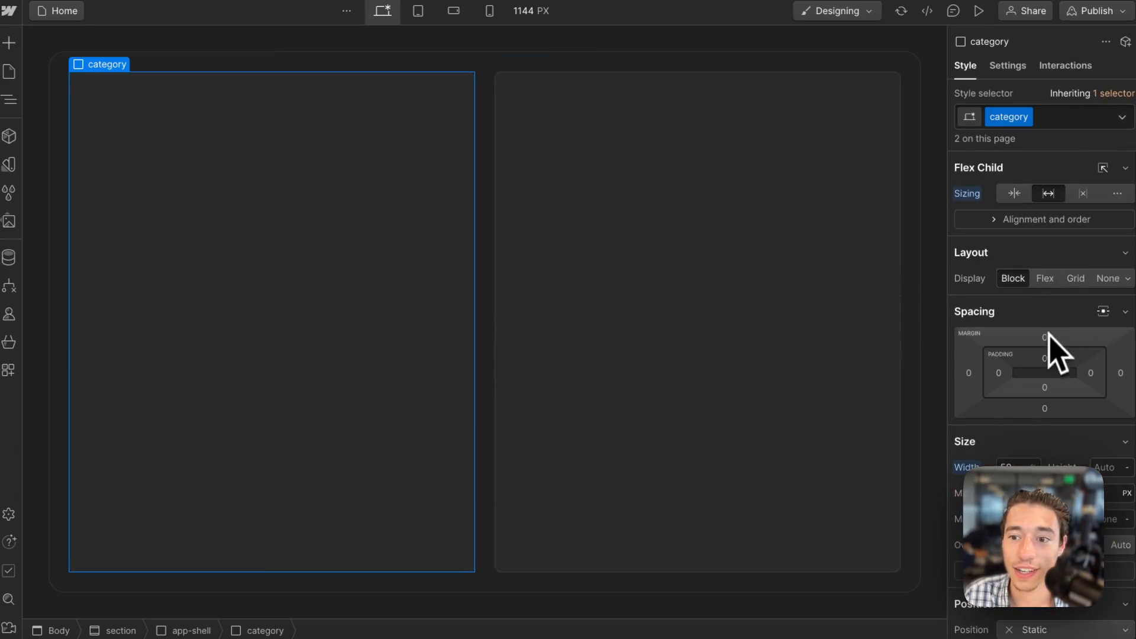
click(1045, 358)
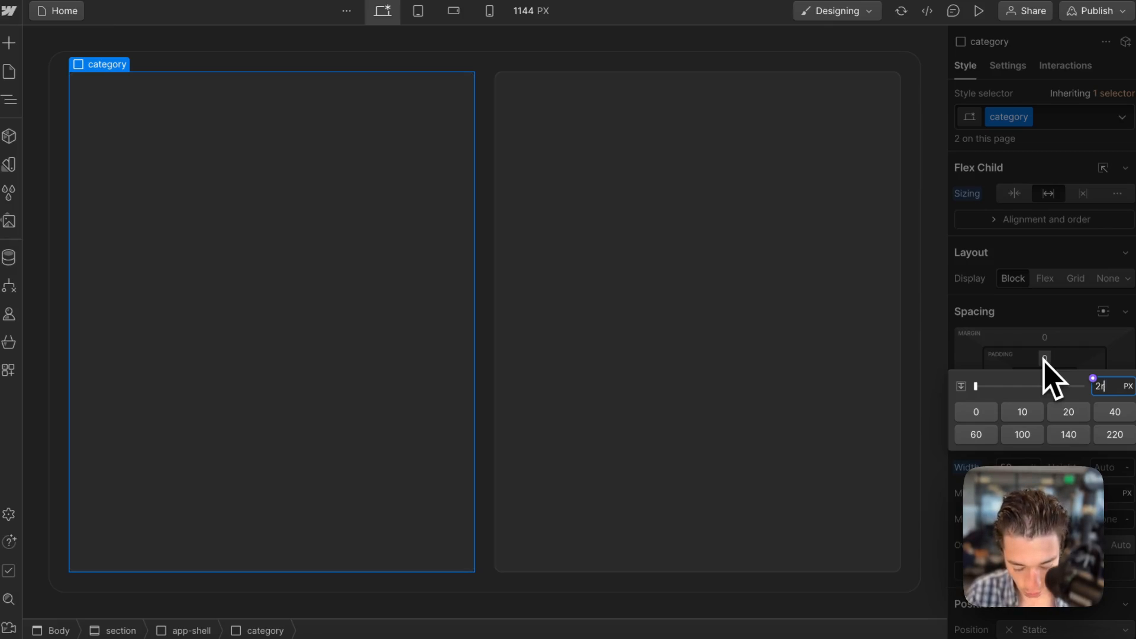
text(2rem)
key(Return)
click(1091, 373)
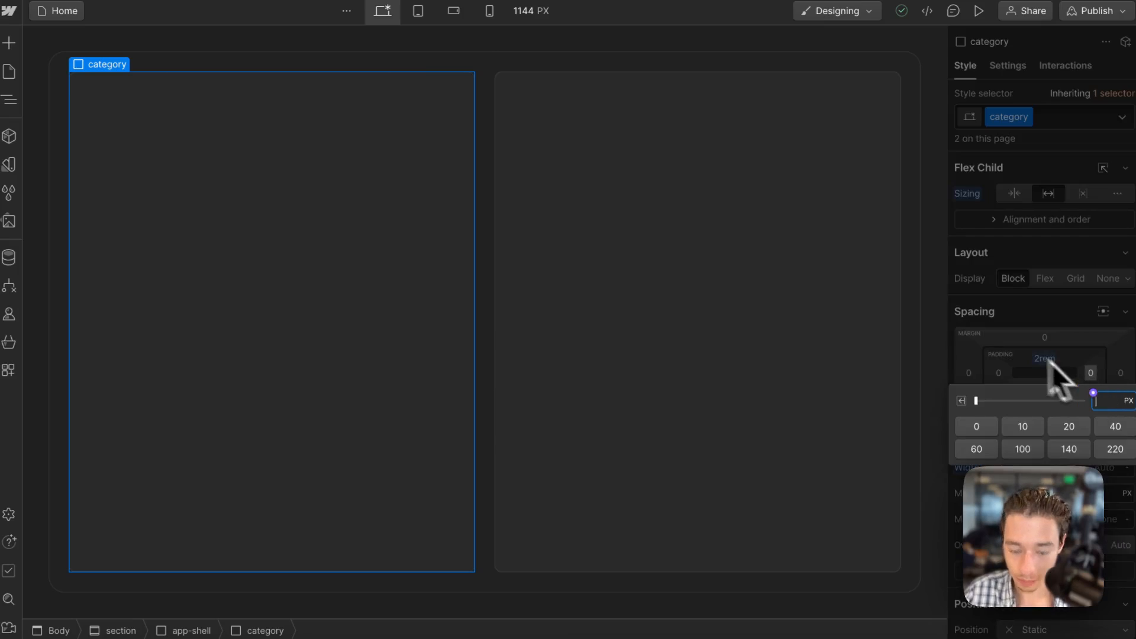
text(2rem)
key(Return)
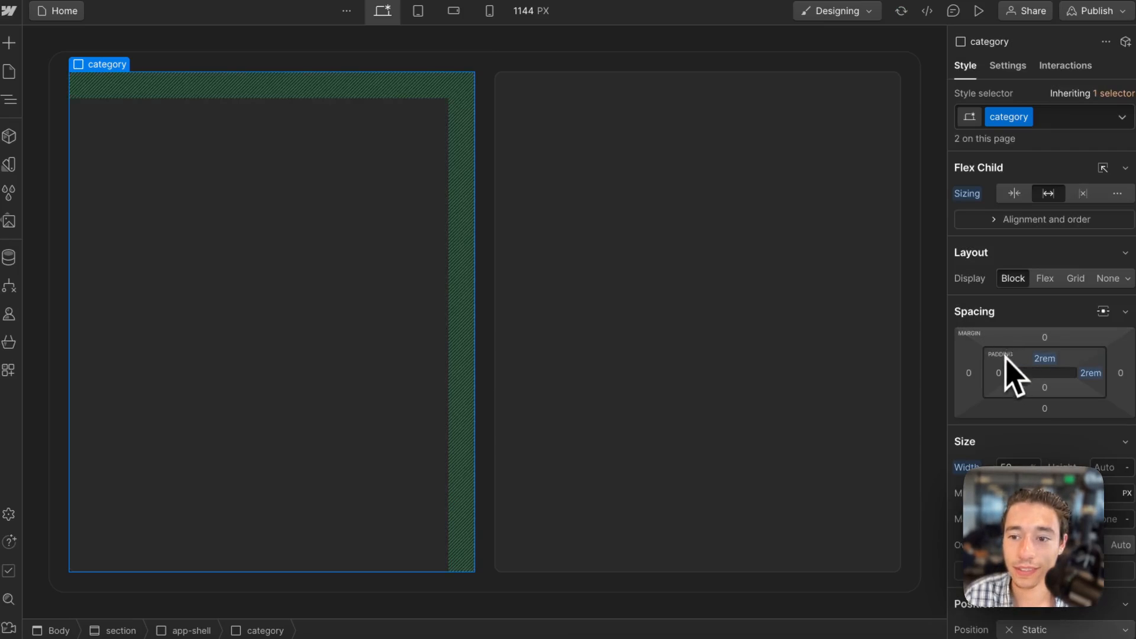
click(1044, 388)
text(2r)
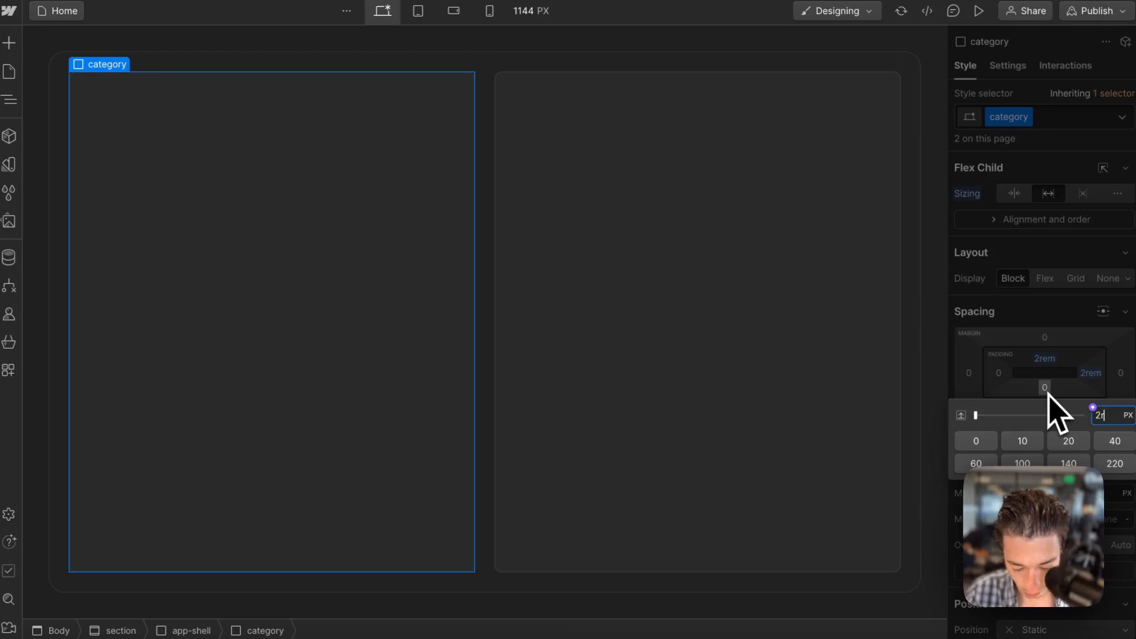
text(em)
key(Return)
click(998, 372)
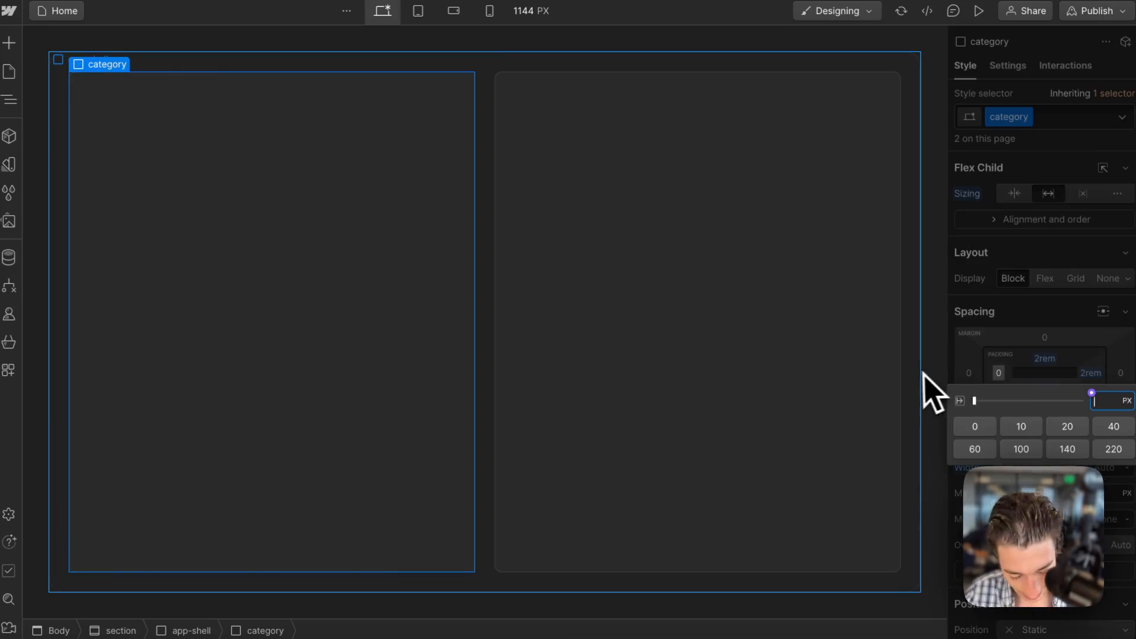
key(Return)
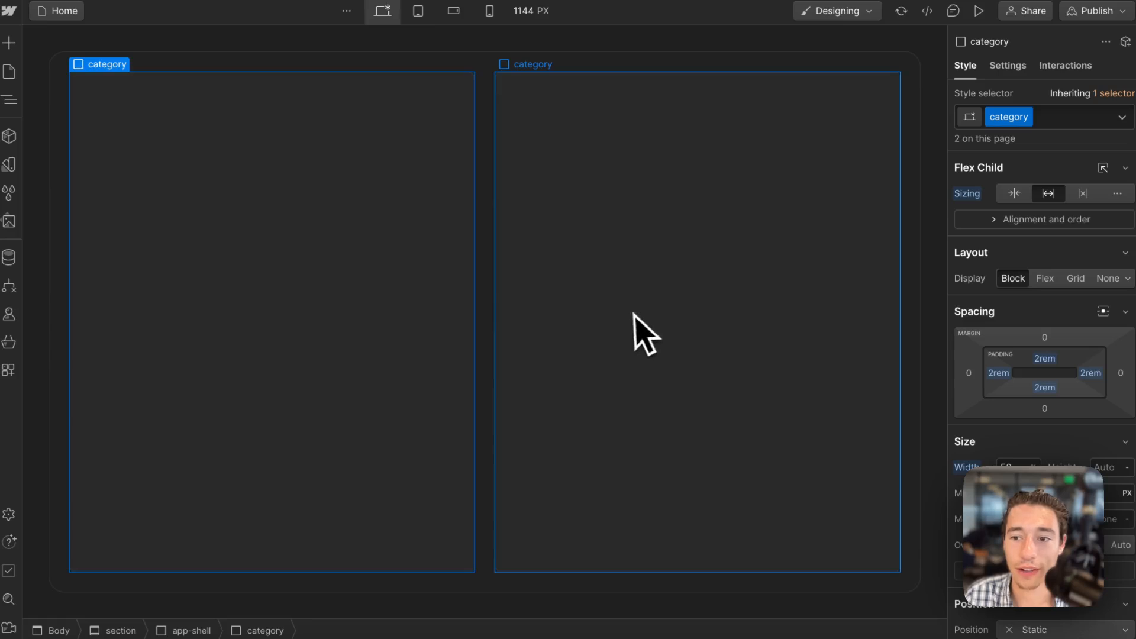
Add a div block with the new class item to the first category and insert a heading inside it.
click(8, 41)
drag(95, 355, 315, 150)
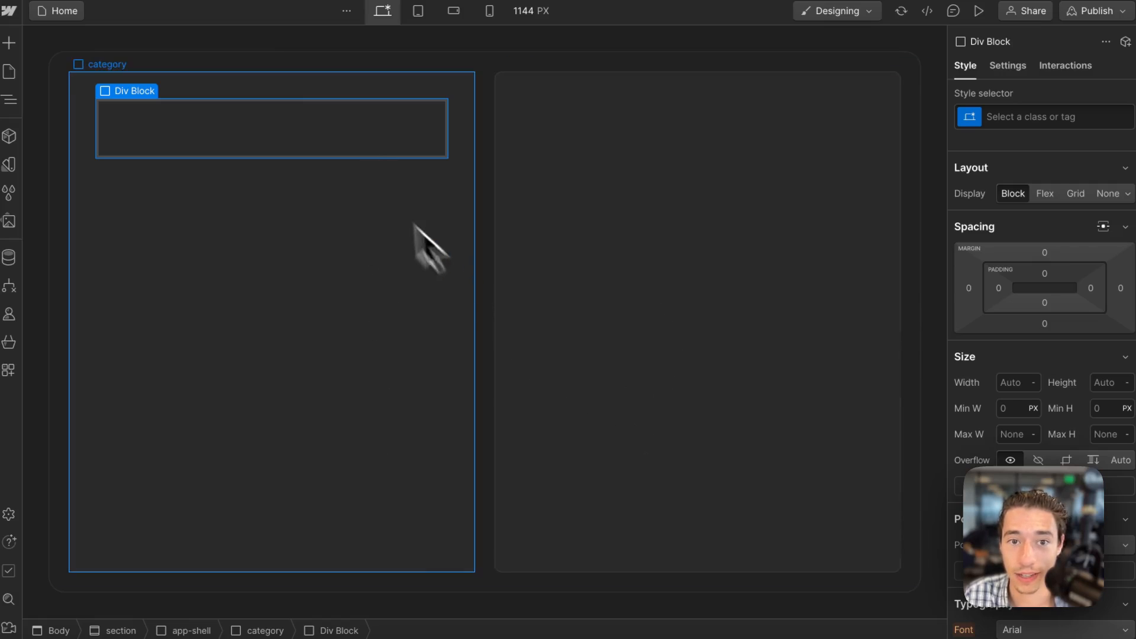
click(1000, 116)
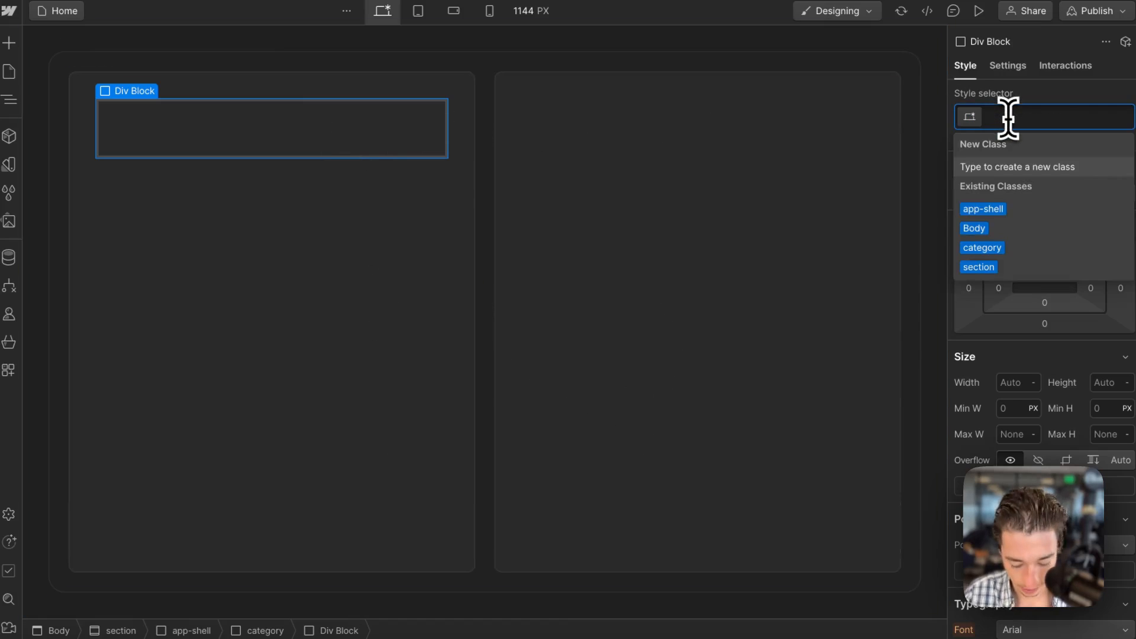
text(item)
key(Return)
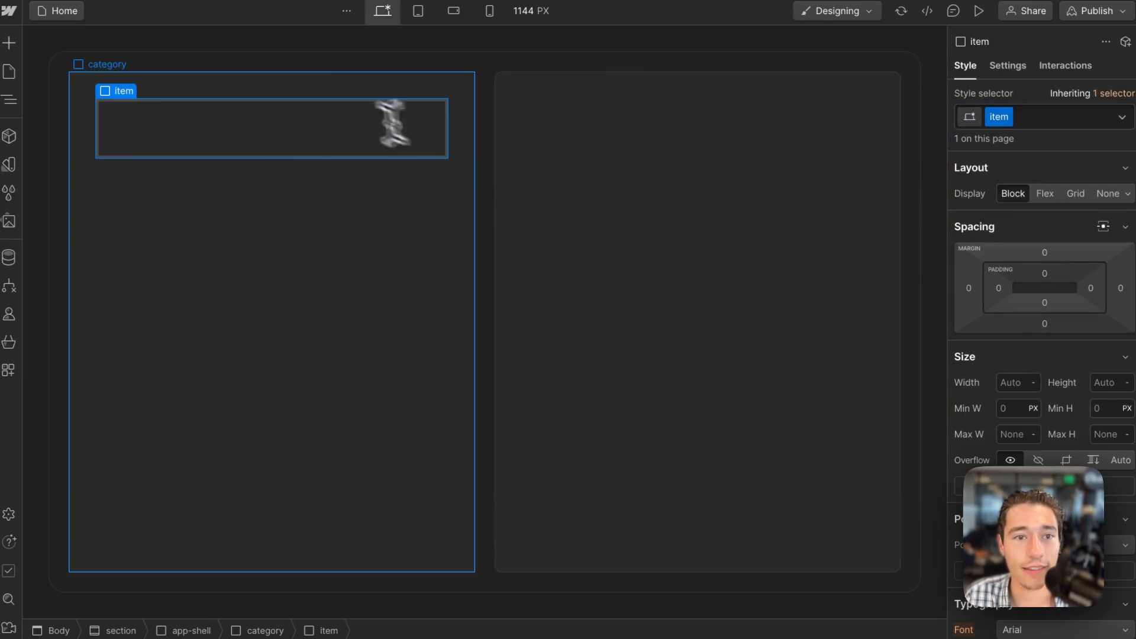
click(9, 43)
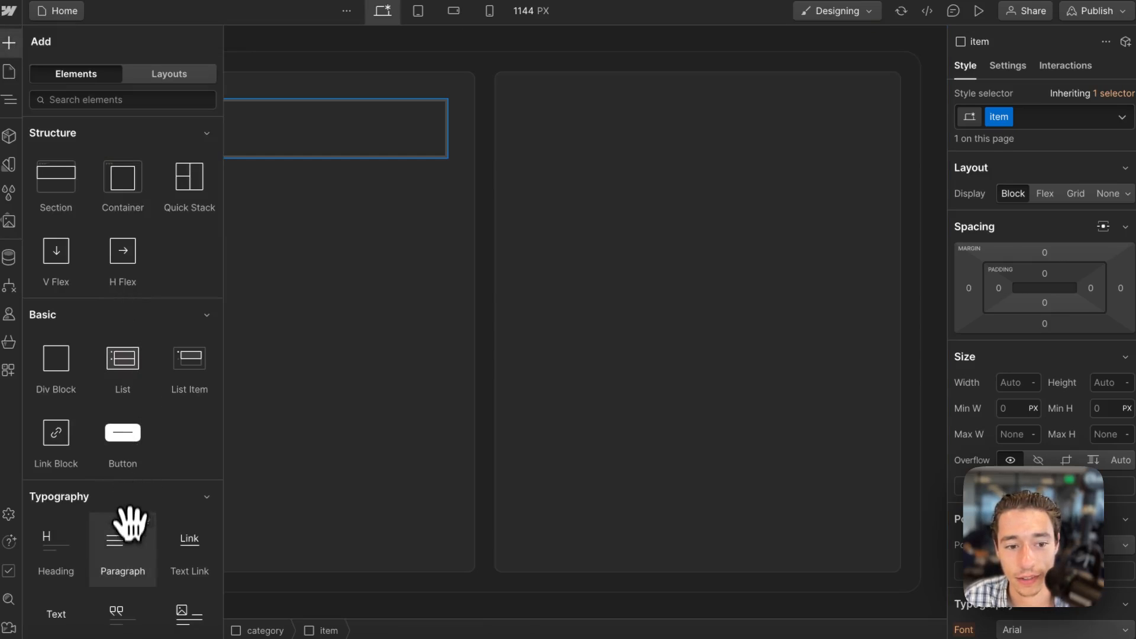
click(59, 554)
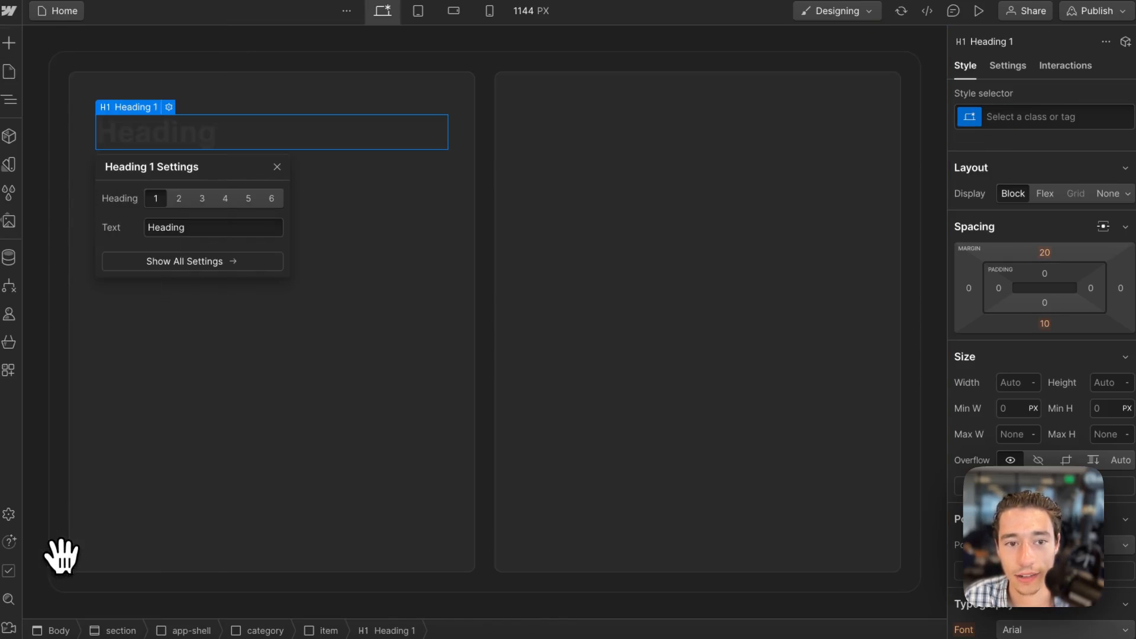
Set the Body's text colour to the White variable.
click(490, 67)
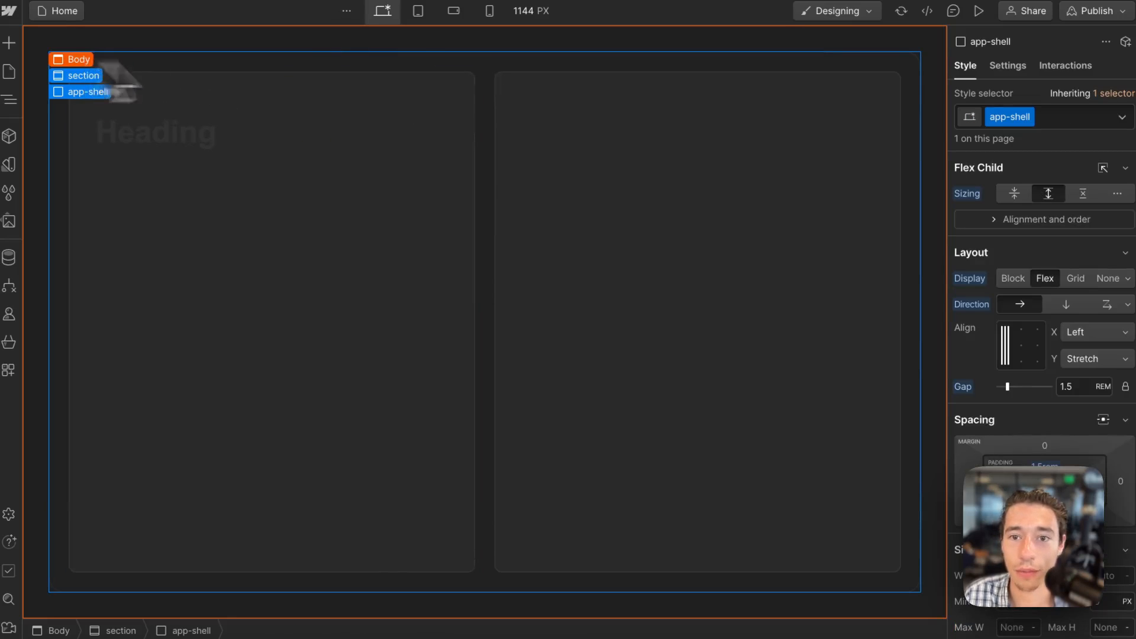
click(74, 59)
scroll(1053, 355, down, 10)
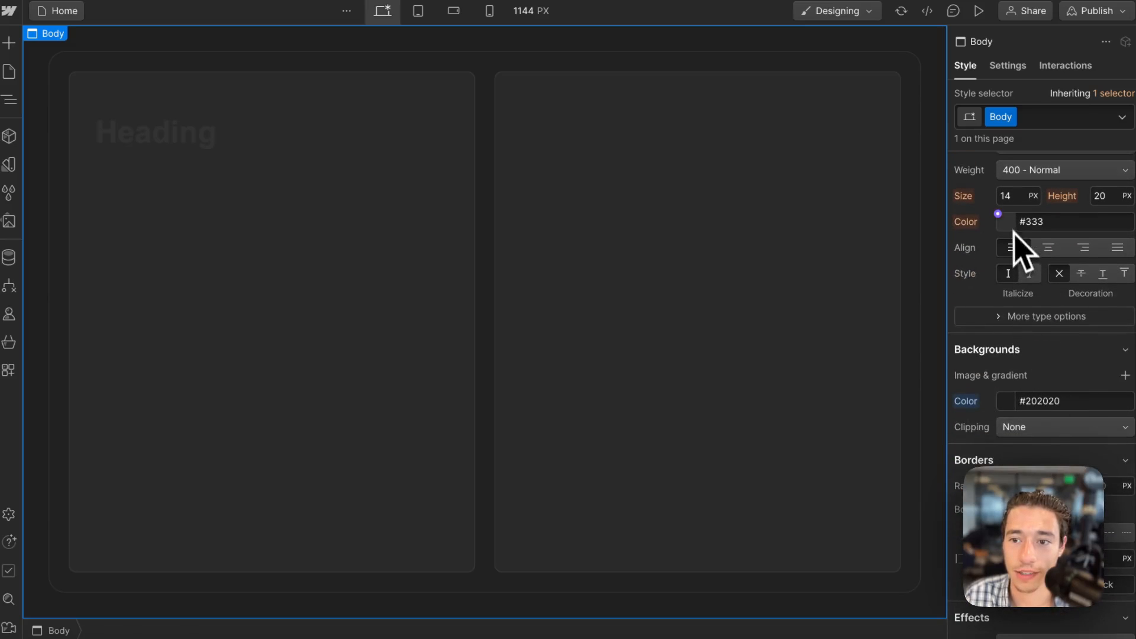
click(1000, 218)
click(1009, 308)
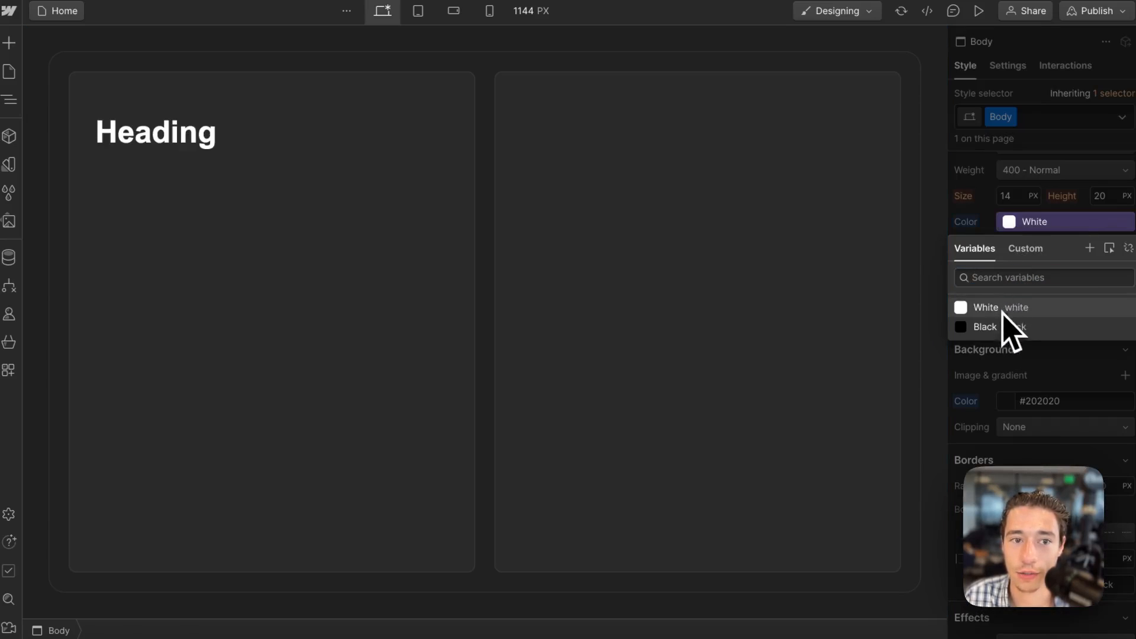
click(266, 130)
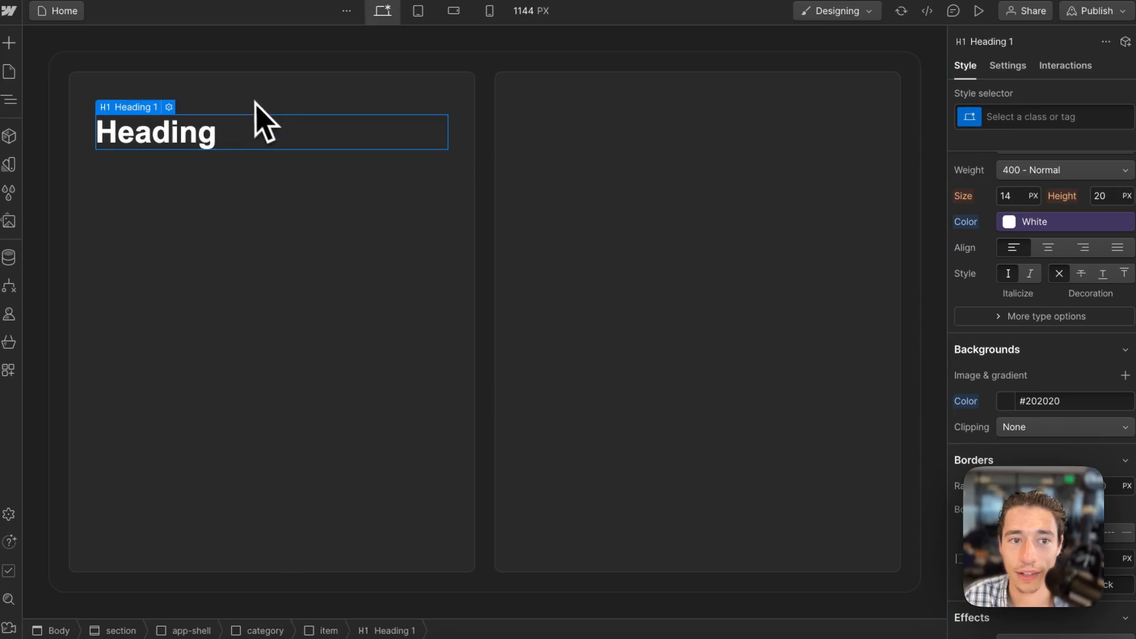
Change the Body's font to system-ui.
click(84, 54)
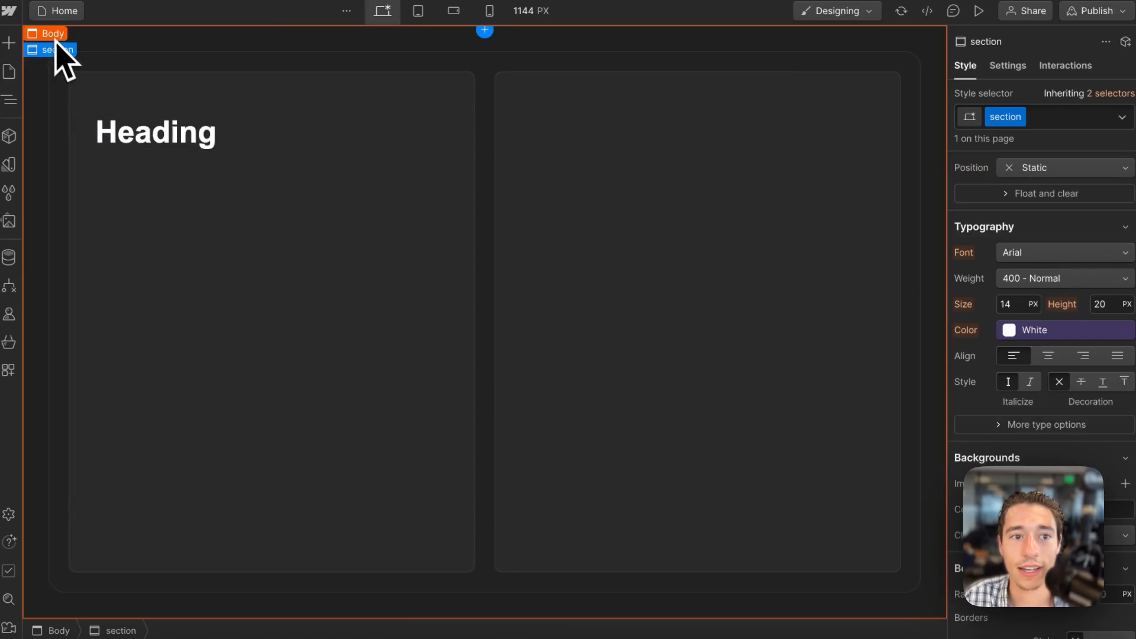
click(52, 35)
scroll(1023, 272, down, 2)
scroll(1073, 248, up, 1)
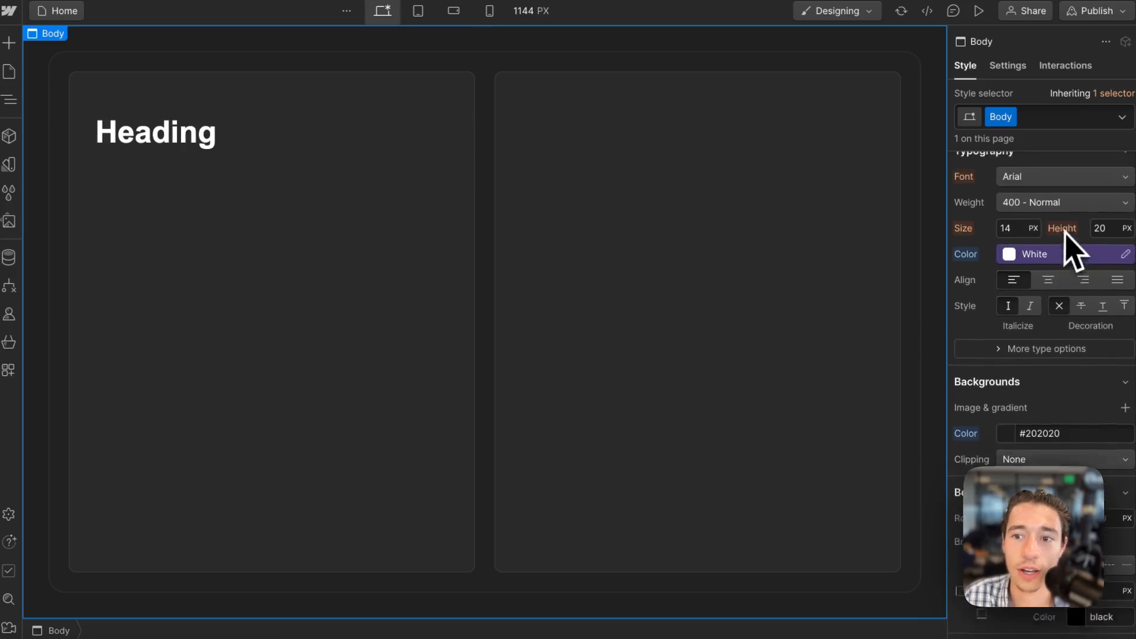
click(1040, 208)
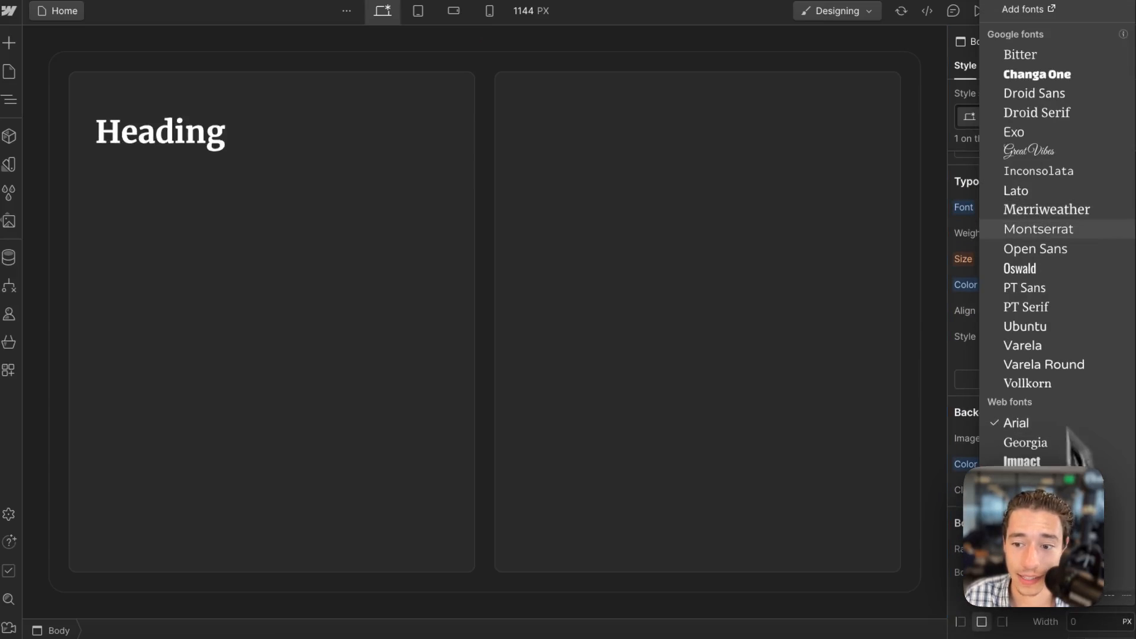
click(1057, 608)
Set the heading's weight to 400 - Normal and change its level to H3.
click(226, 140)
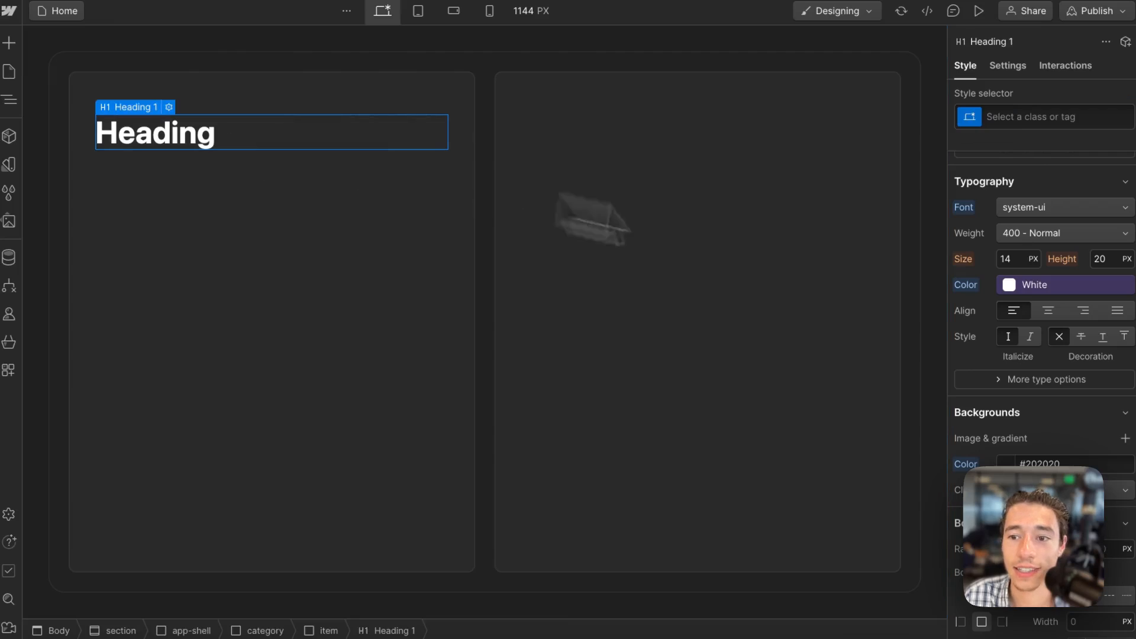
click(1032, 236)
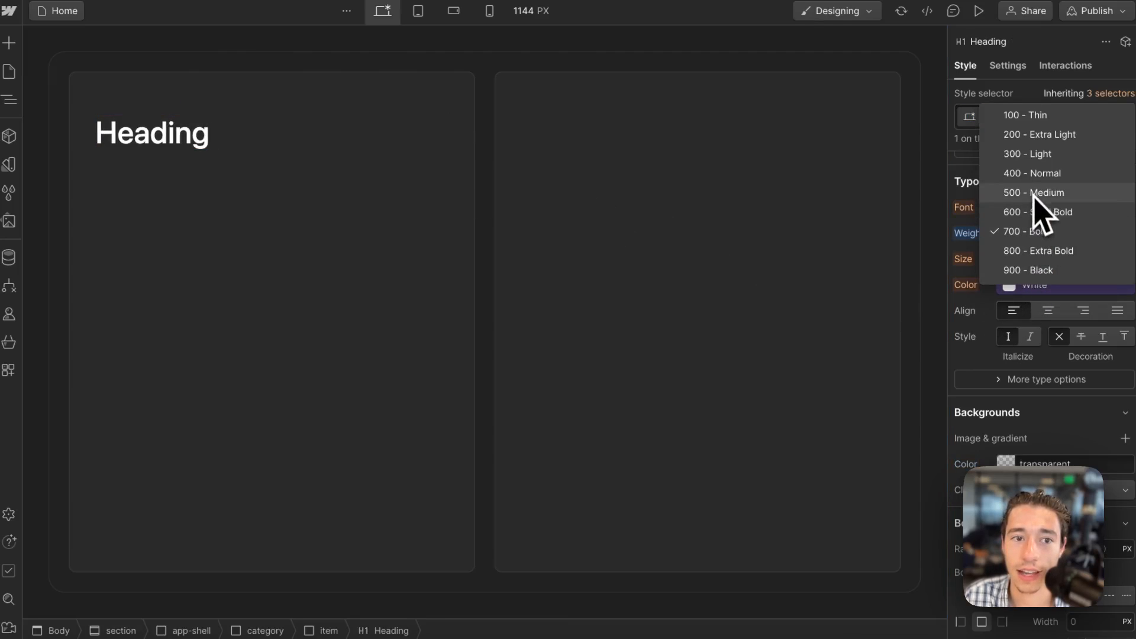
click(1030, 173)
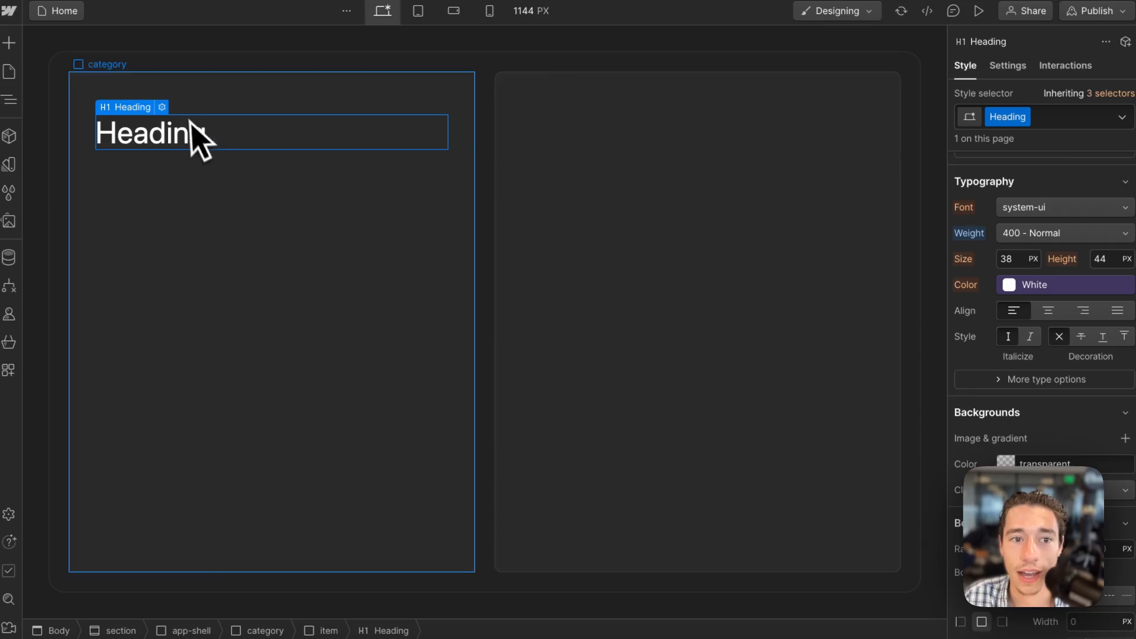
click(162, 107)
click(203, 188)
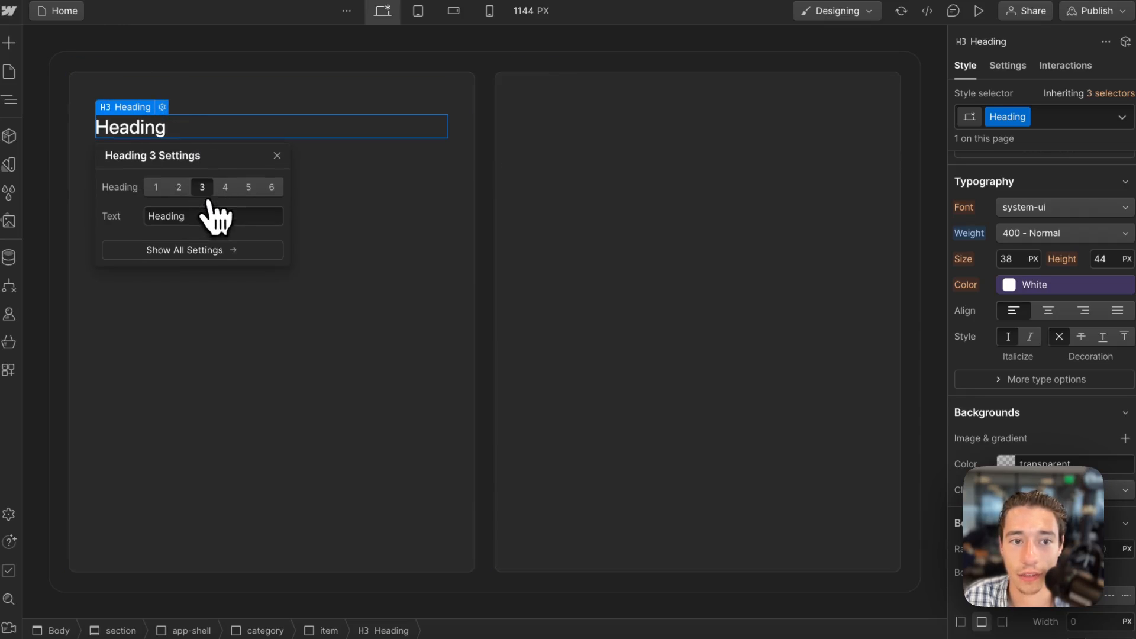
click(253, 114)
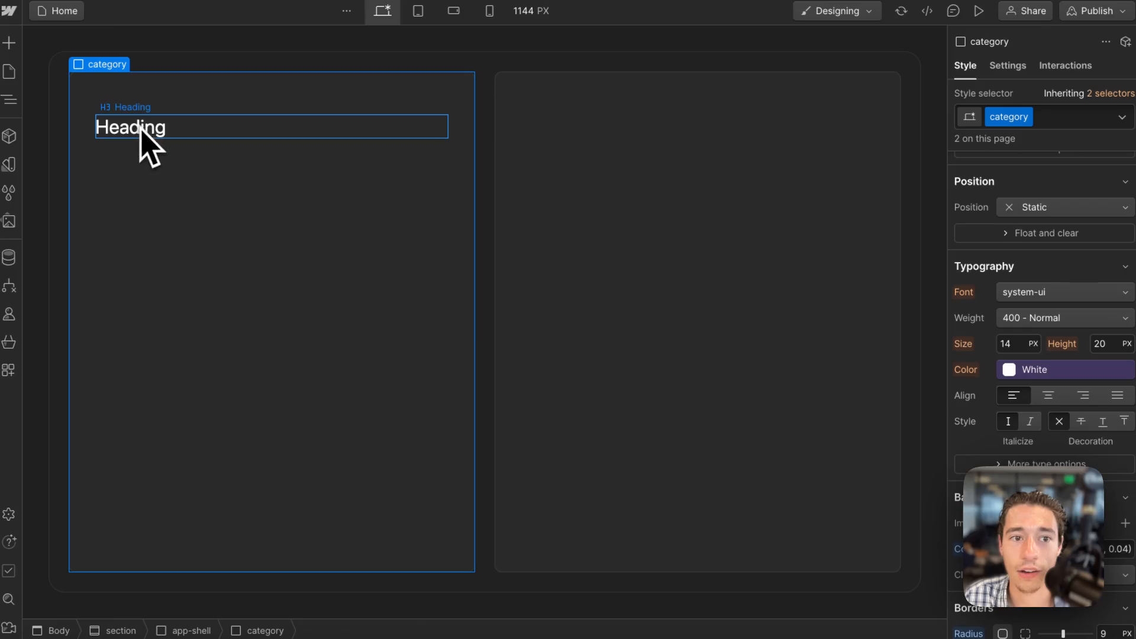
Set the heading's top and bottom margins to 0.
click(139, 125)
scroll(1057, 324, up, 7)
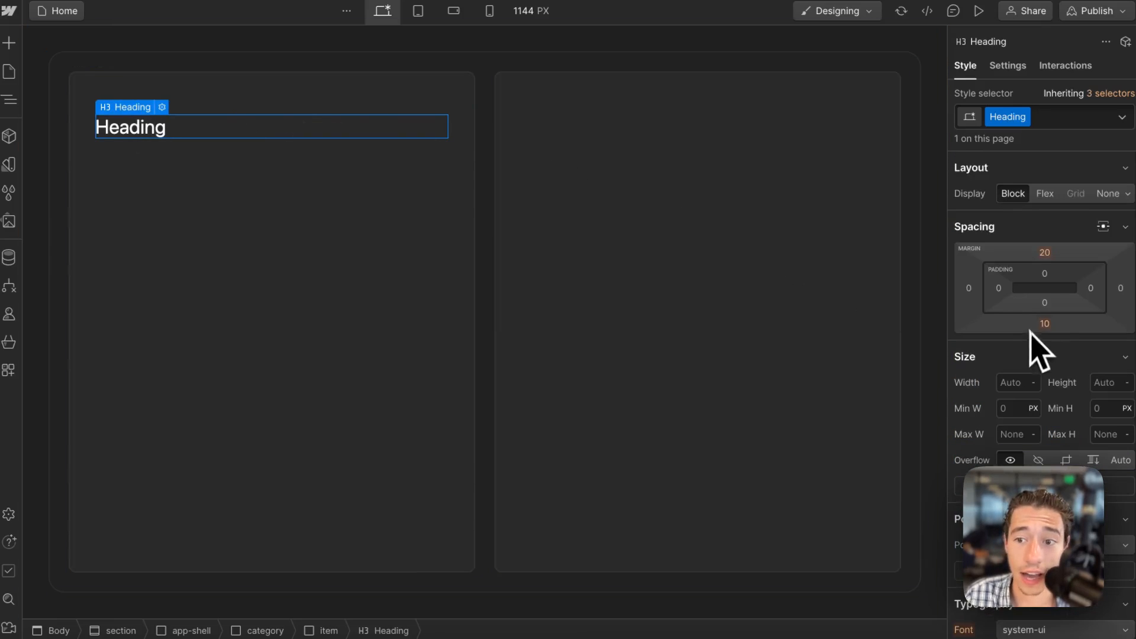
click(1045, 253)
text(0)
key(Return)
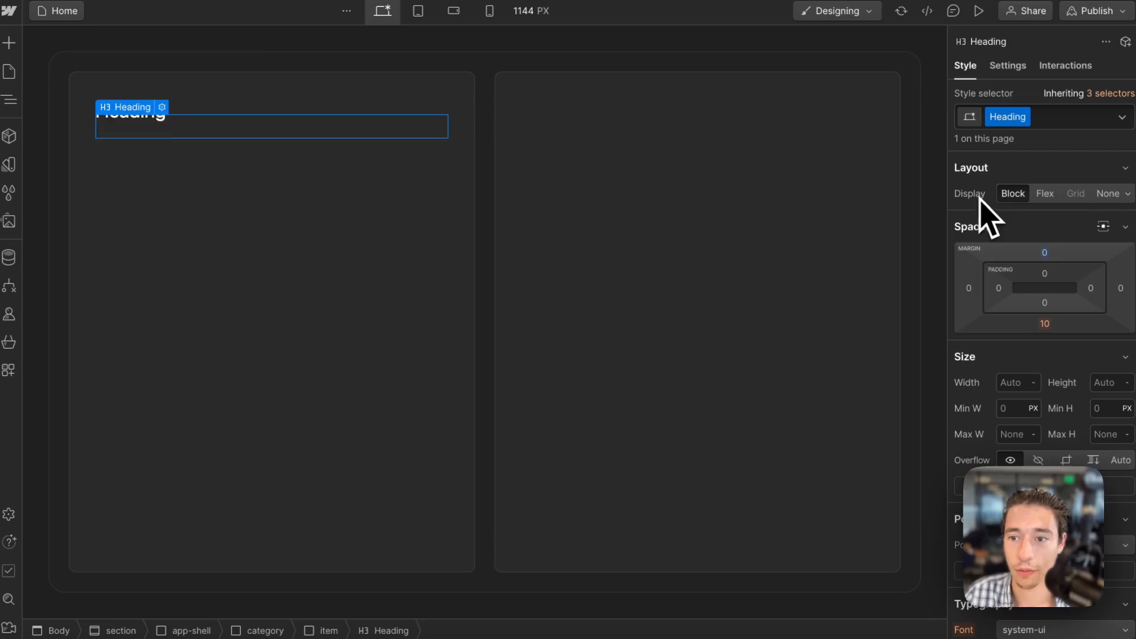
click(1045, 324)
text(0)
key(Return)
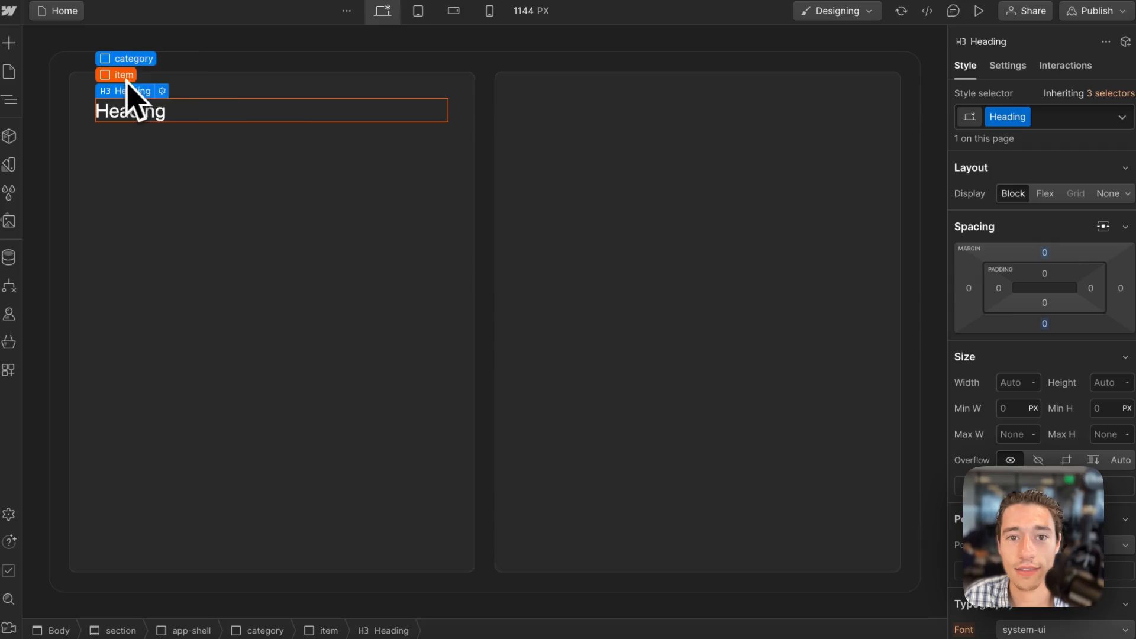
Set the item div's padding to 1.5rem on all four sides.
click(124, 75)
click(1044, 273)
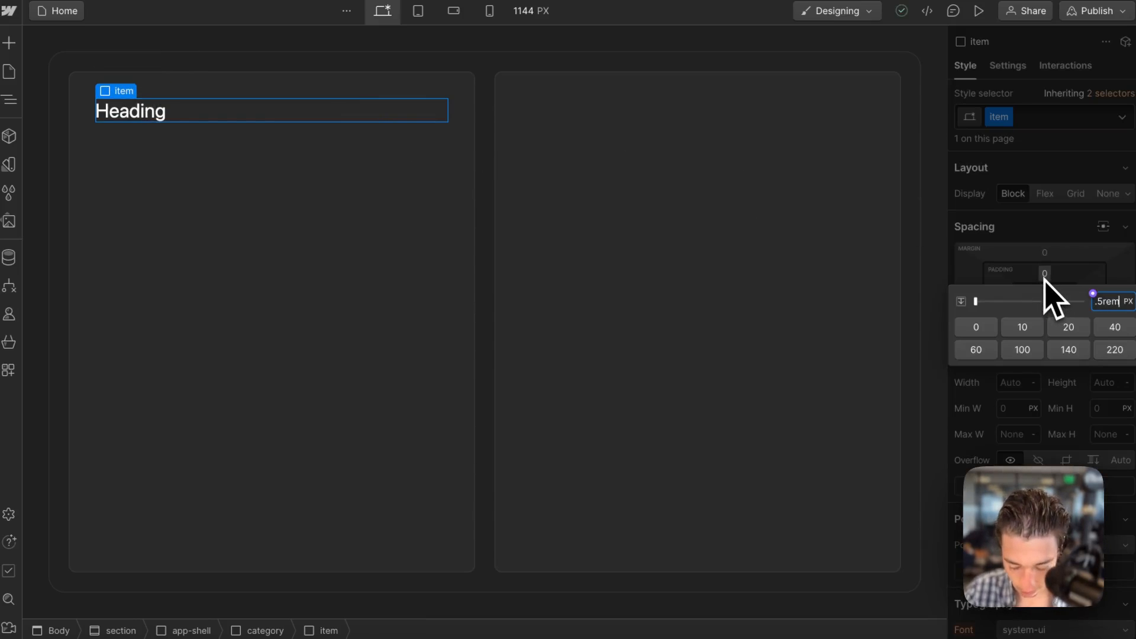
text(1.5rem)
key(shift+Return)
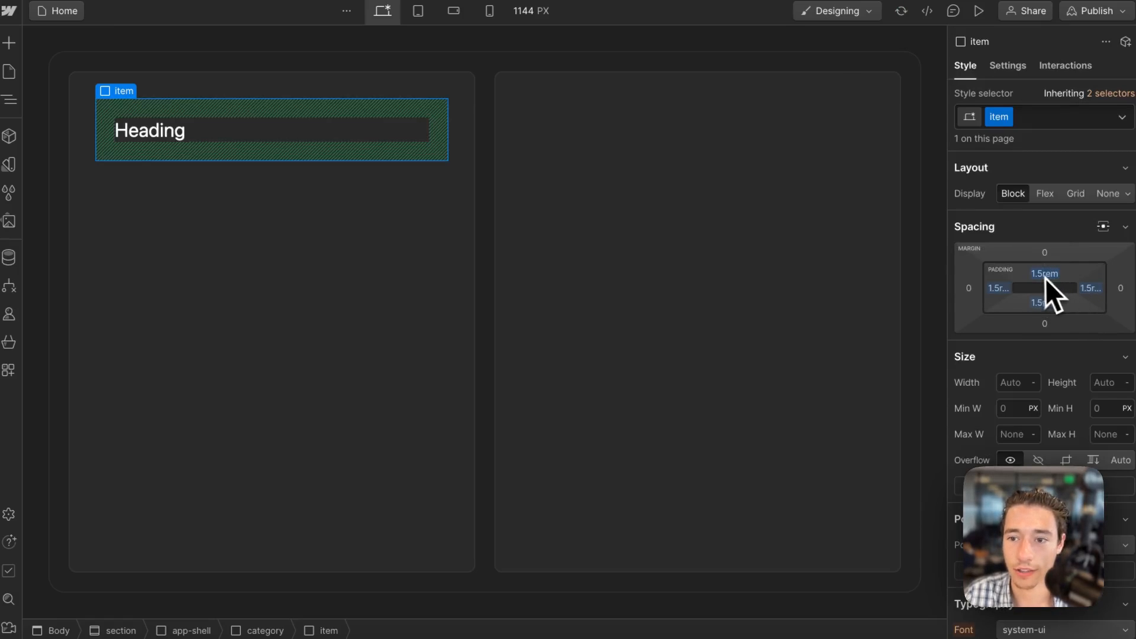
Set the item div's top padding to 1rem.
click(1044, 273)
text(1)
key(shift+Return)
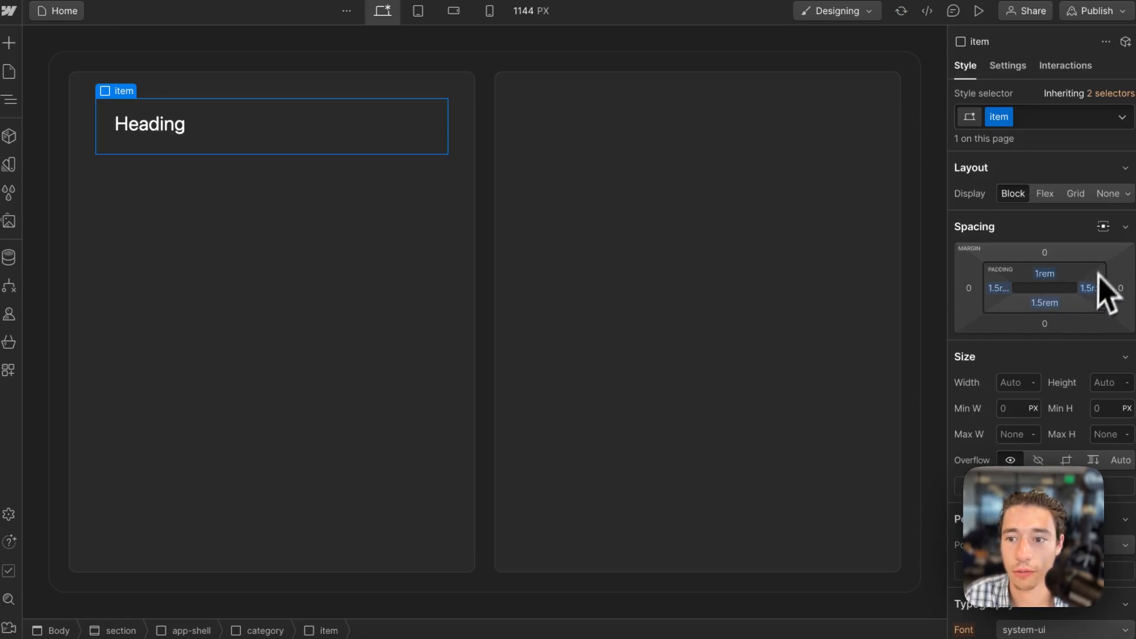
Set the item div's padding to 1rem on all four sides and its background color to #272727.
click(1044, 273)
key(shift+Return)
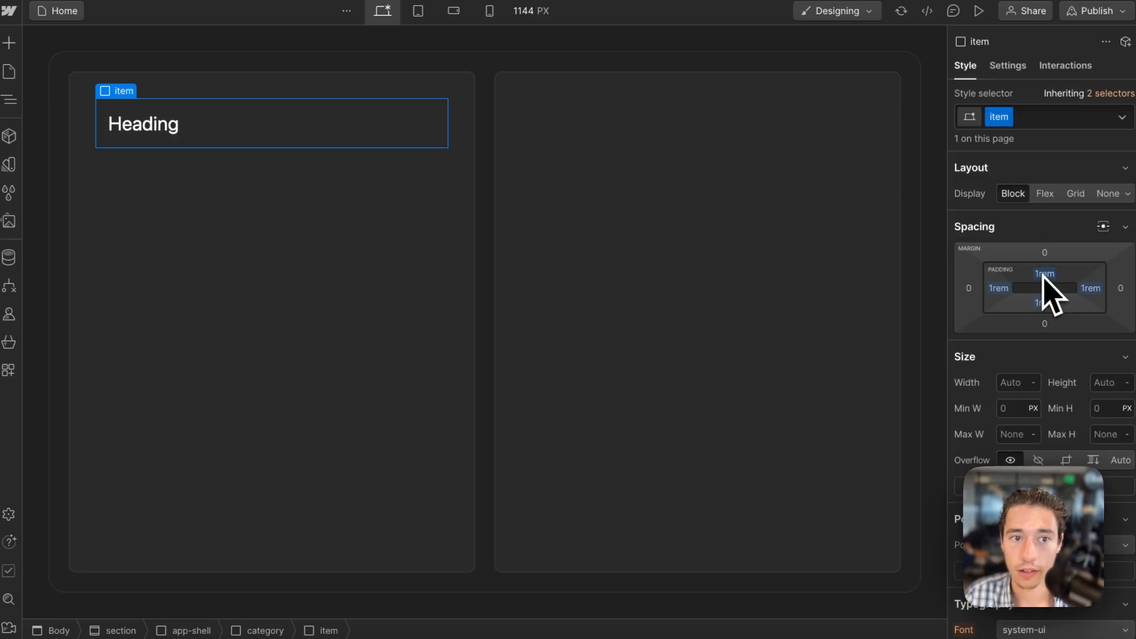
scroll(1077, 370, down, 10)
scroll(1076, 372, down, 1)
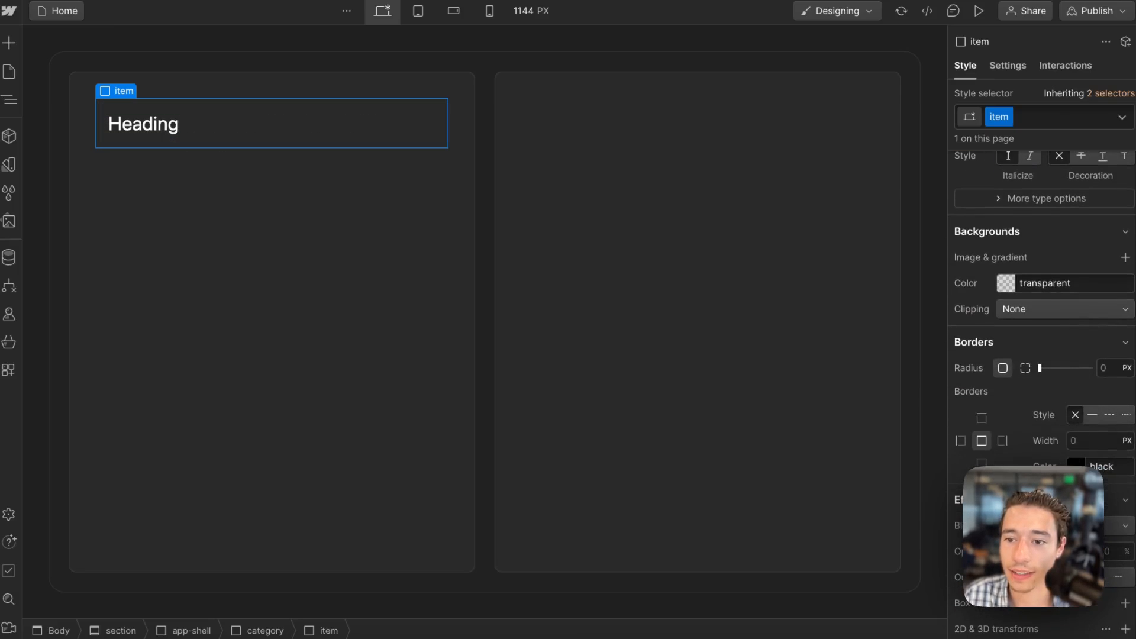
click(1009, 290)
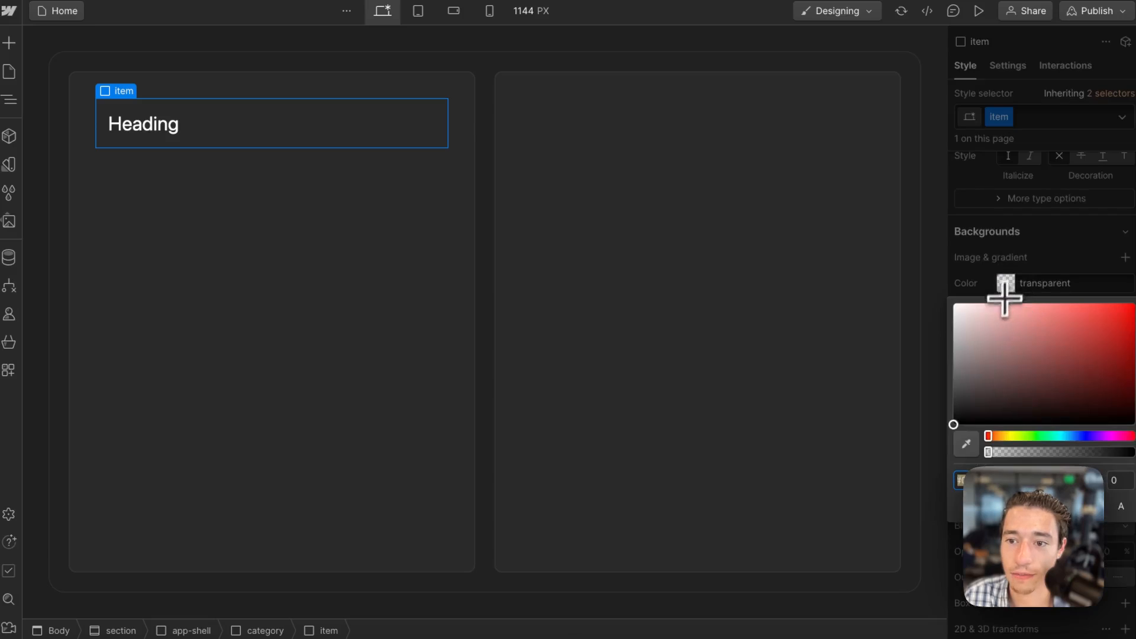
click(952, 403)
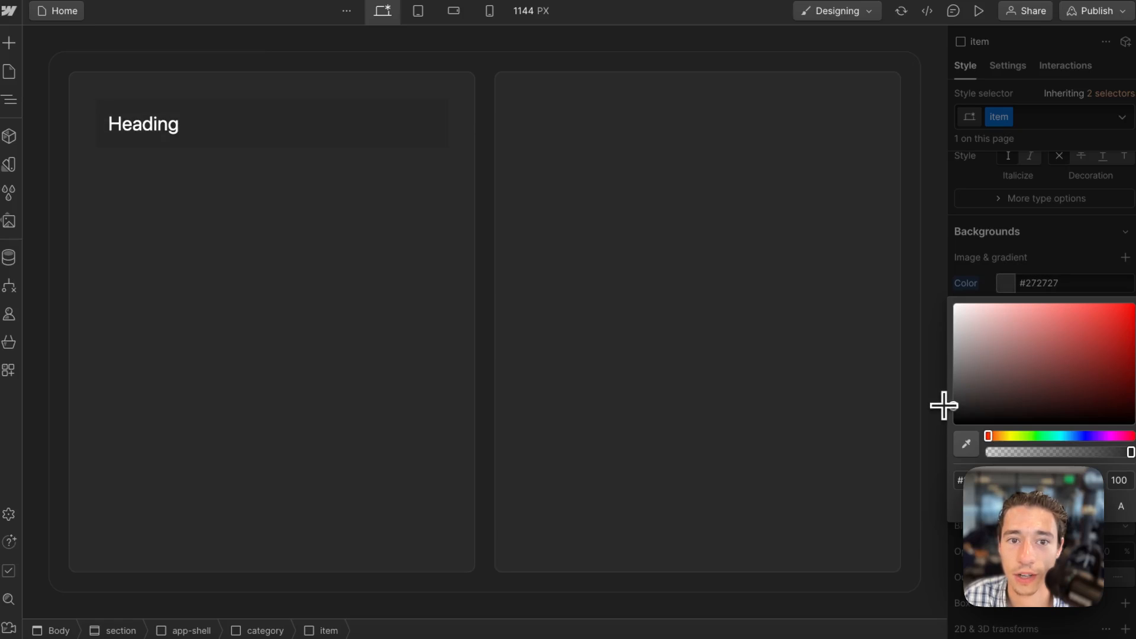
click(1070, 256)
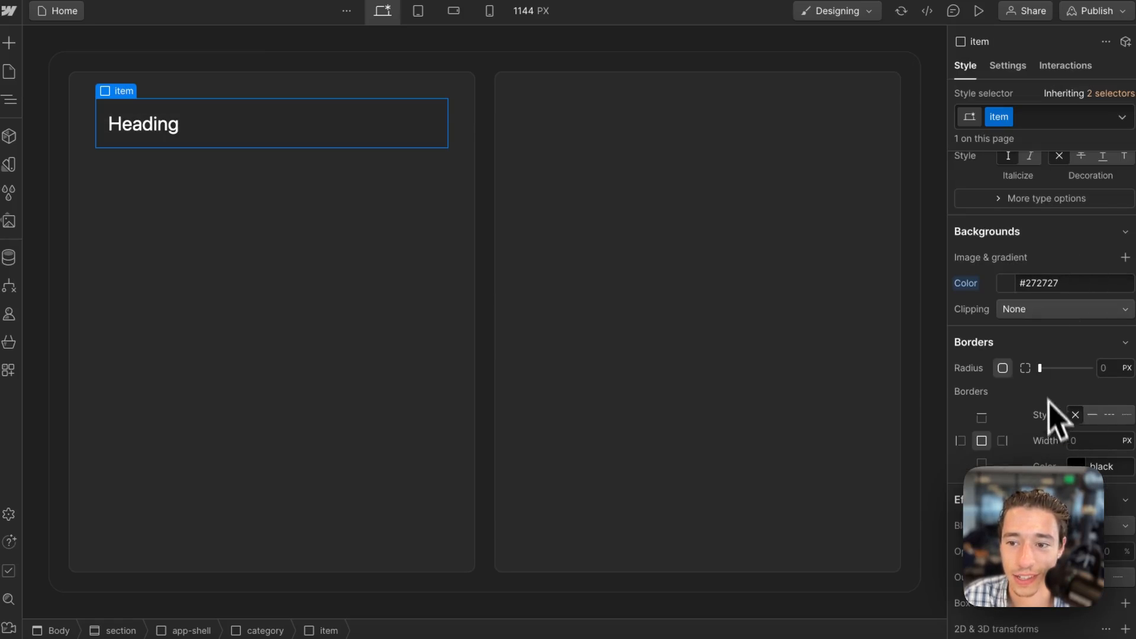
Give the item div a 10 px corner radius and a solid 1 px border in dark gray #4b4b4b.
drag(1041, 371, 1067, 374)
click(1092, 414)
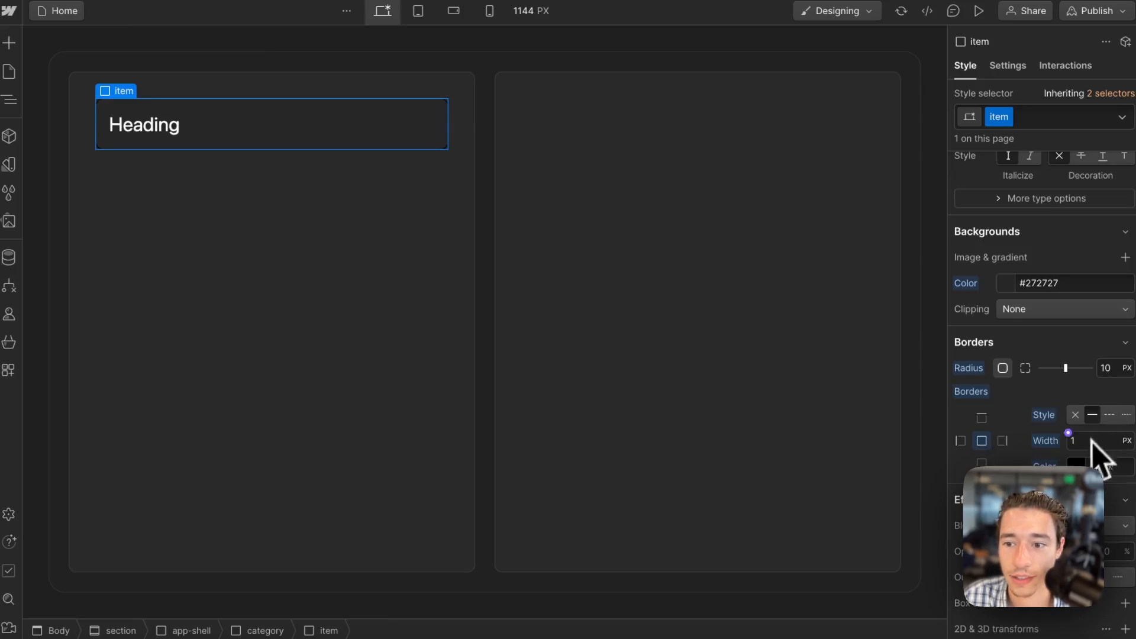
click(1076, 466)
drag(982, 316, 934, 330)
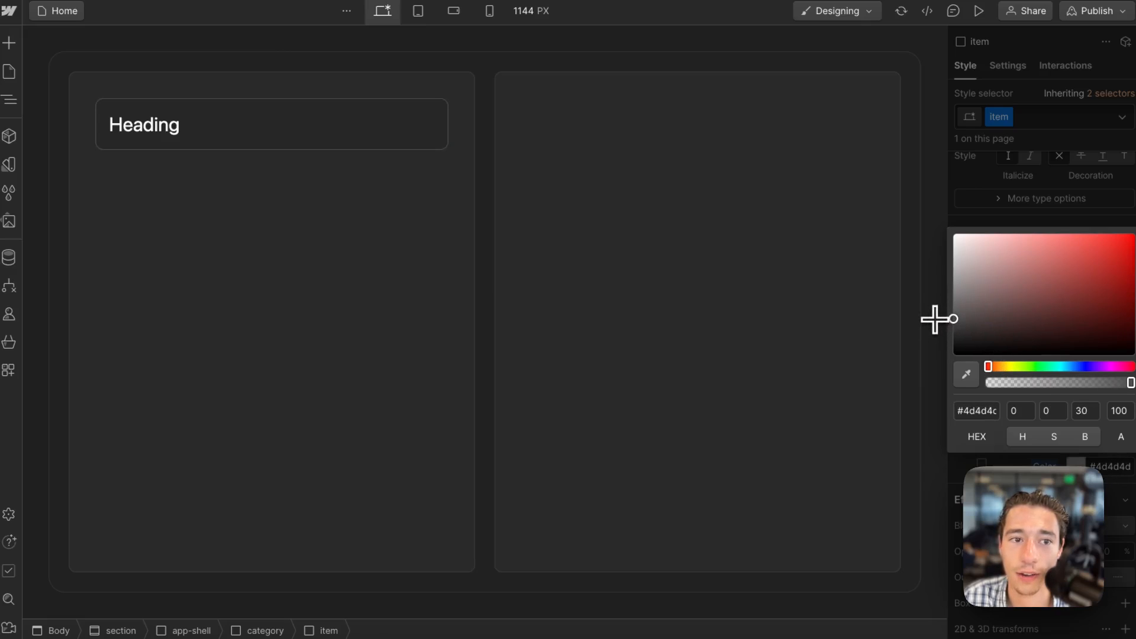
click(887, 373)
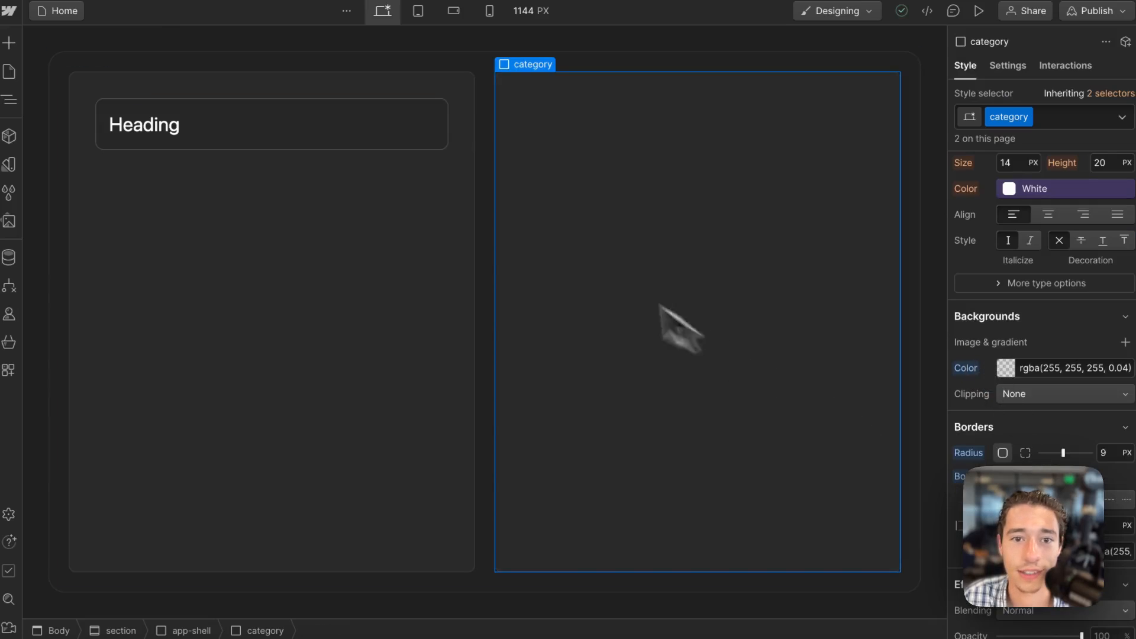
Darken the item div's border color to #383838.
click(373, 320)
click(396, 142)
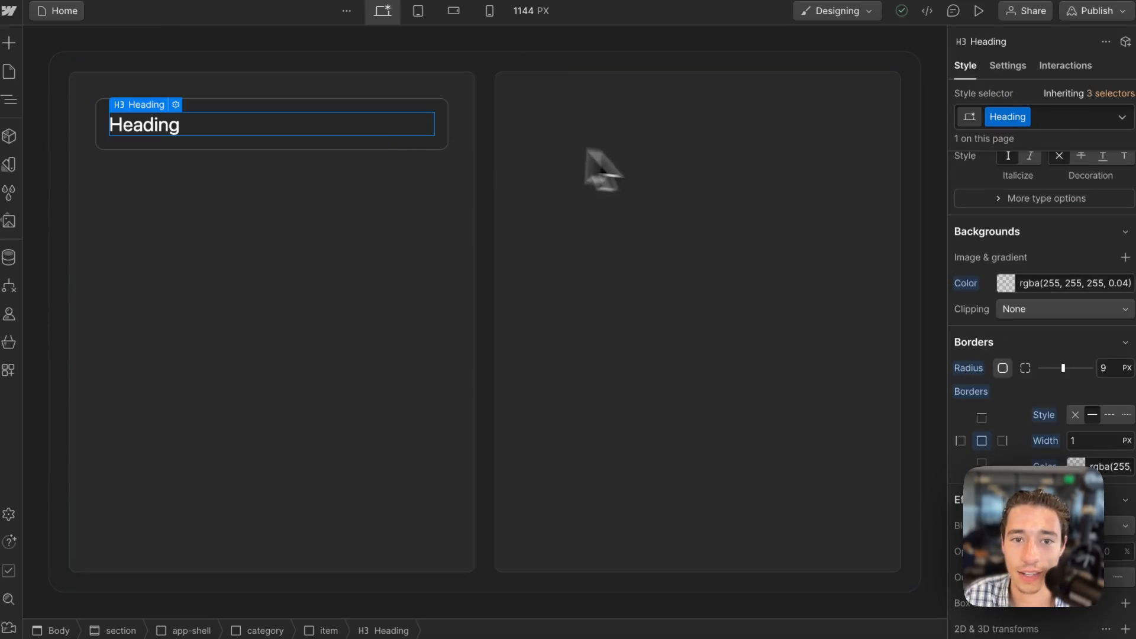
click(446, 133)
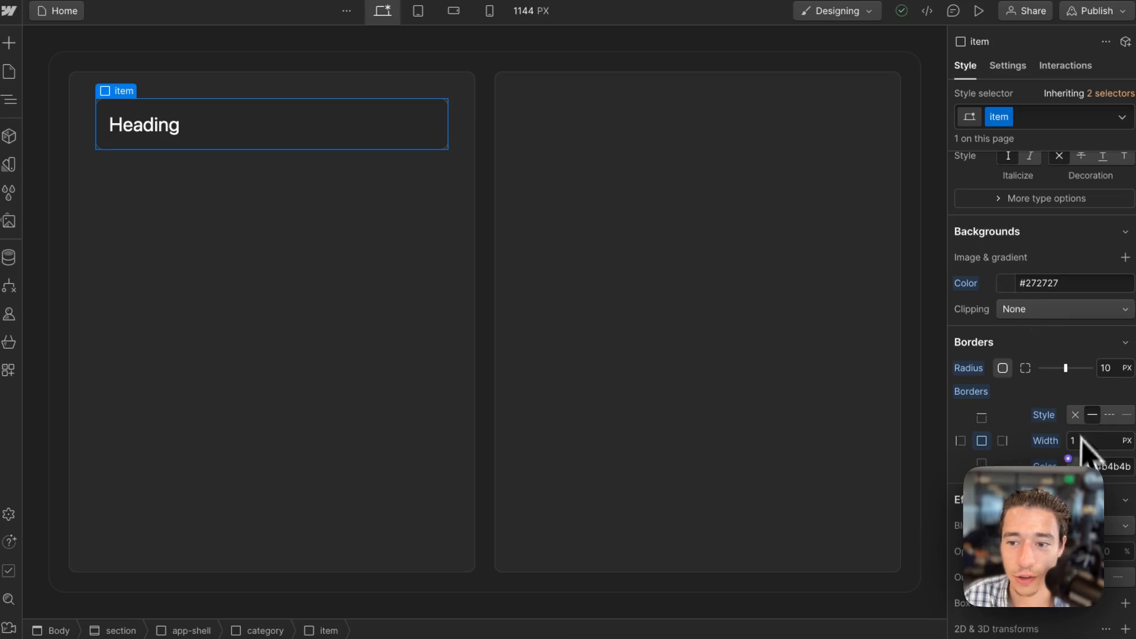
click(1075, 466)
drag(966, 322, 944, 327)
click(630, 351)
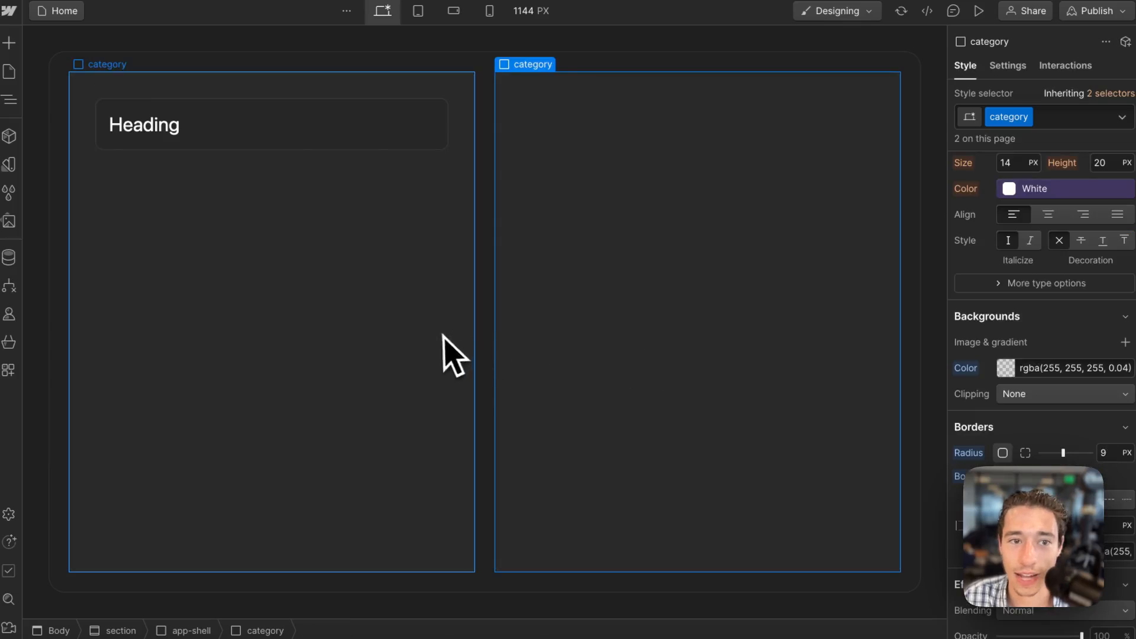
Replace the item heading's text with {Template Text}.
click(329, 177)
click(175, 135)
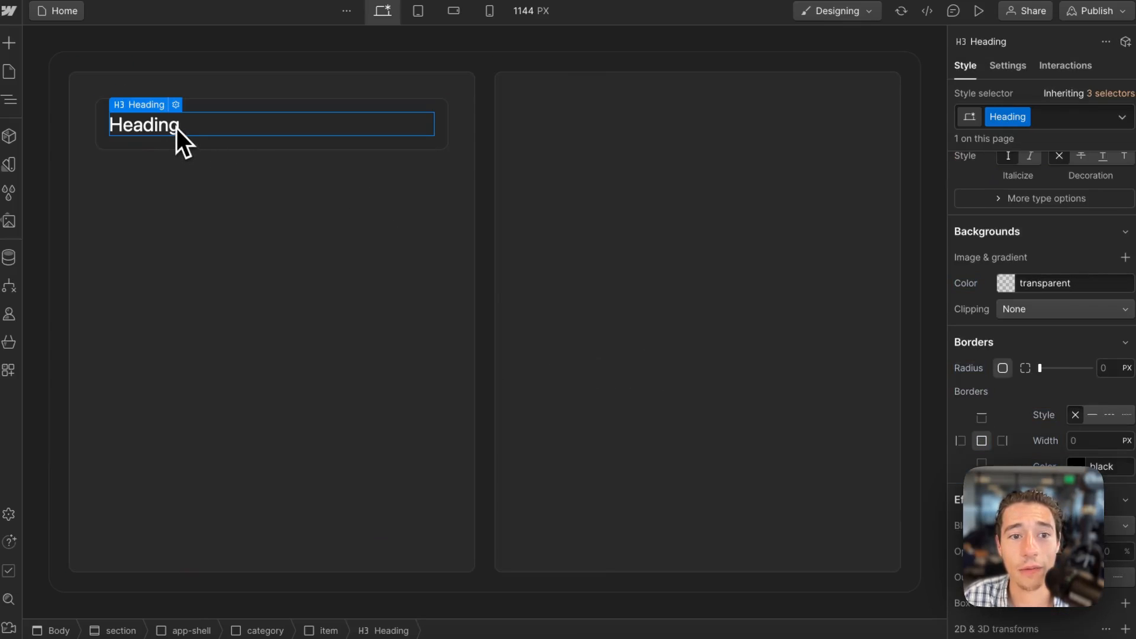
double_click(176, 127)
key(BackSpace)
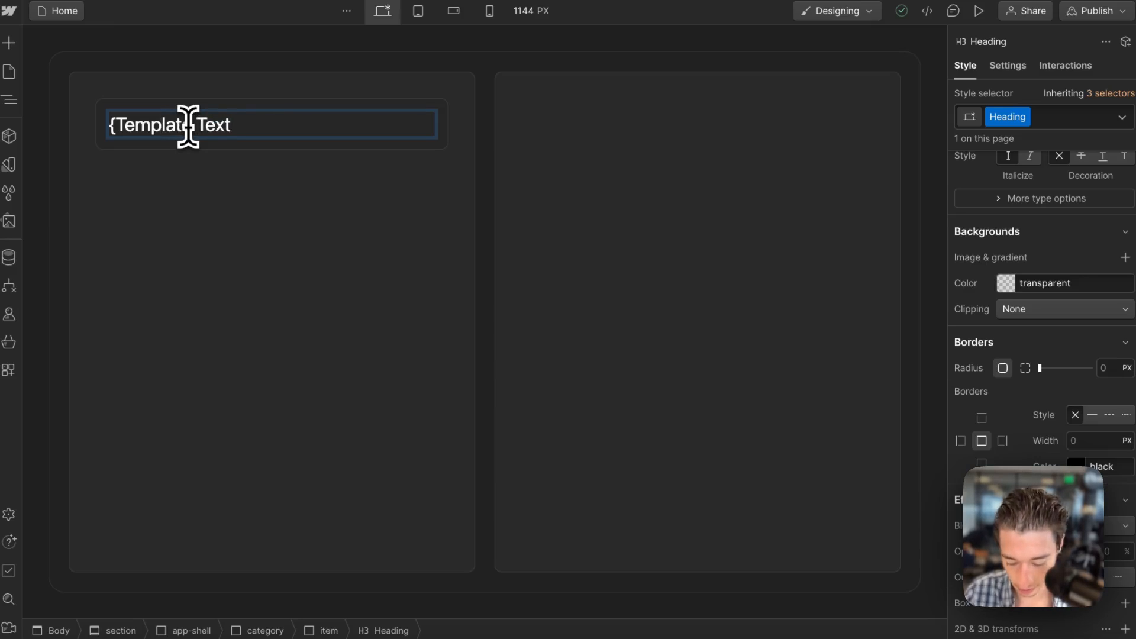
Clear the template text from the item's heading, leaving only blank content.
triple_click(193, 125)
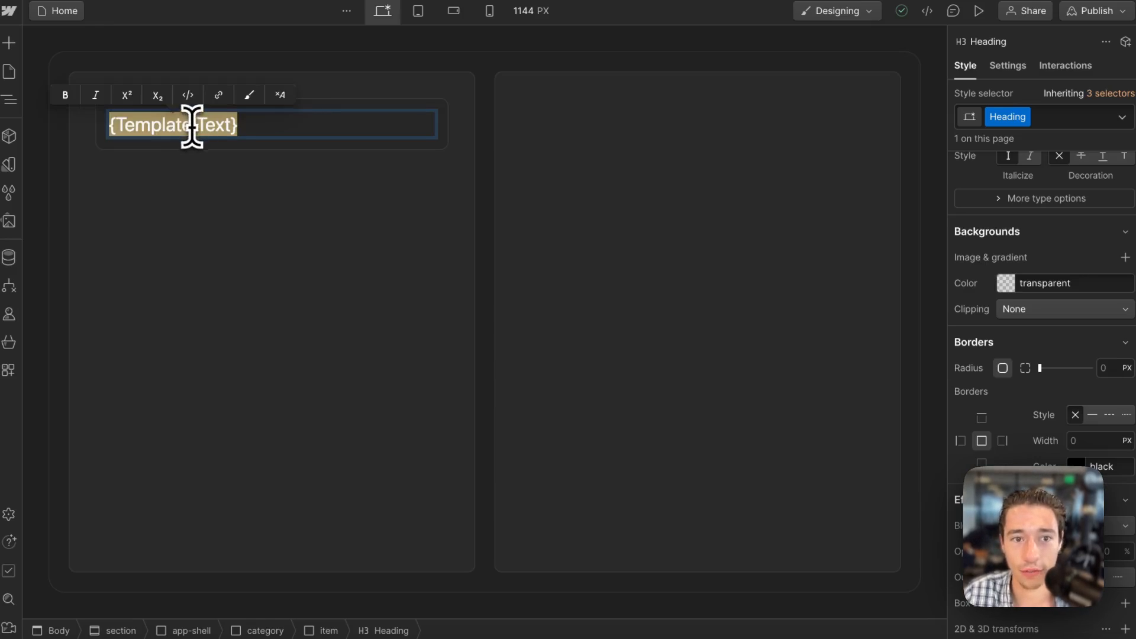
key(BackSpace)
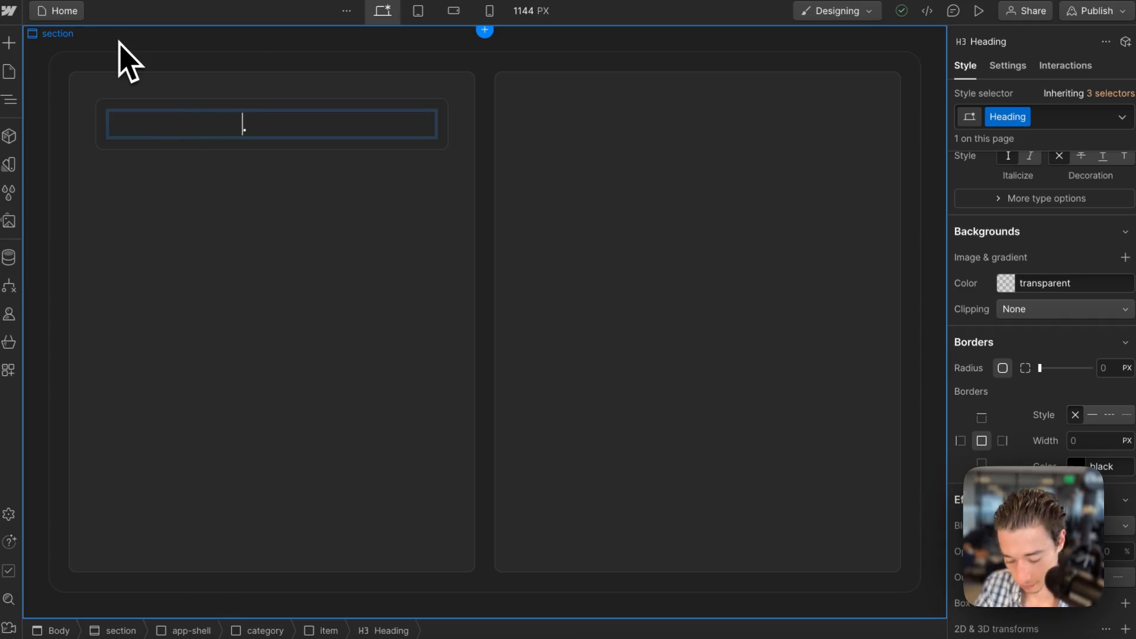
click(255, 266)
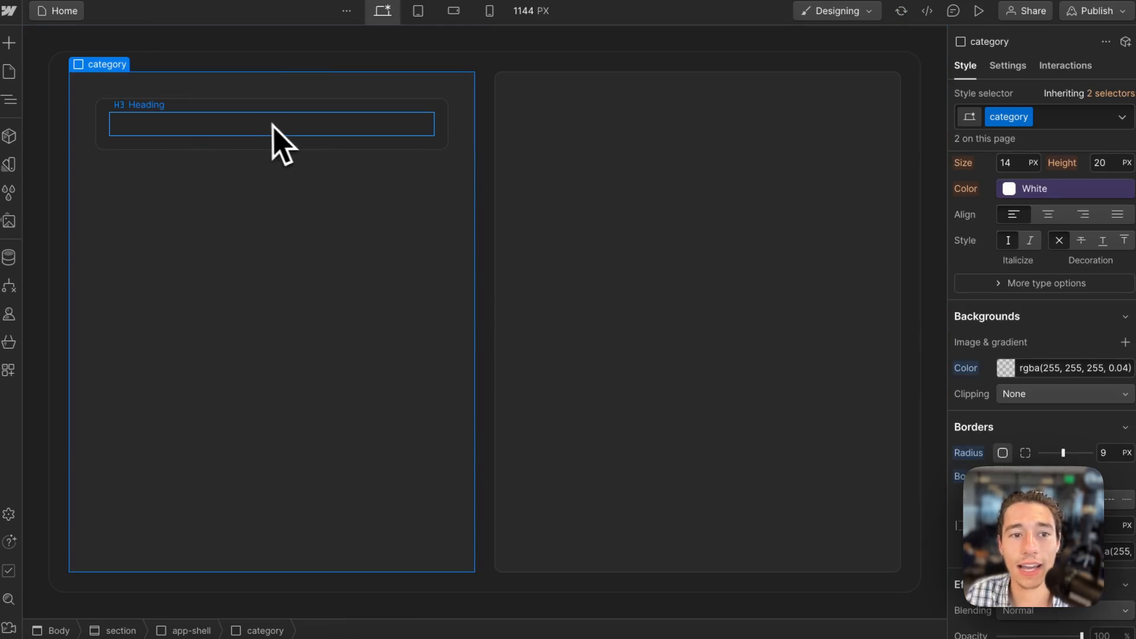
click(258, 131)
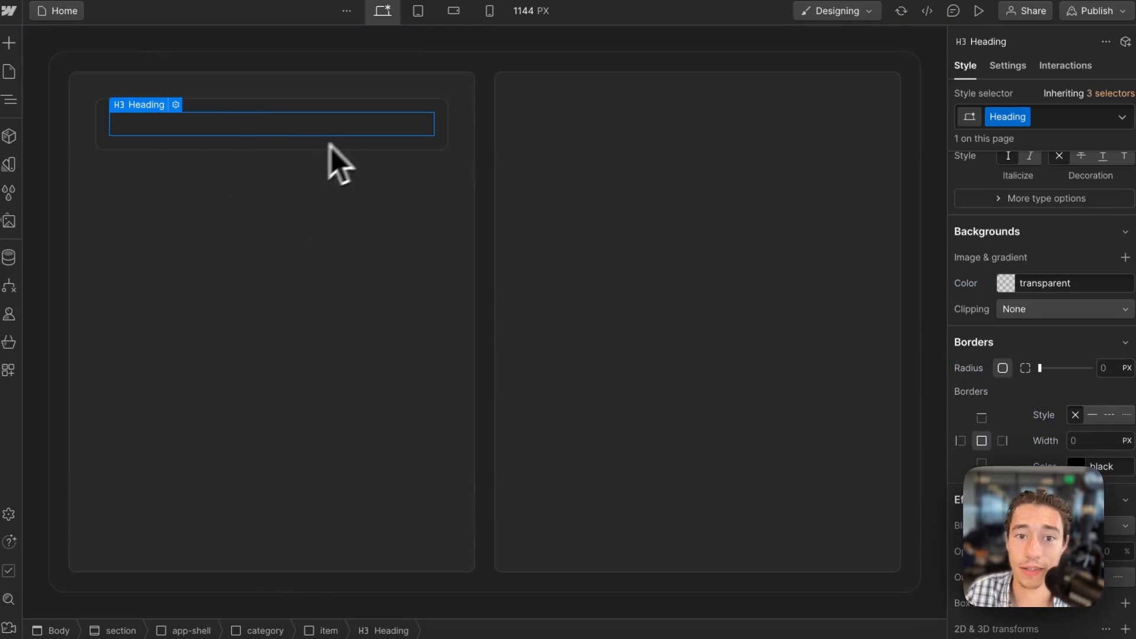
click(429, 138)
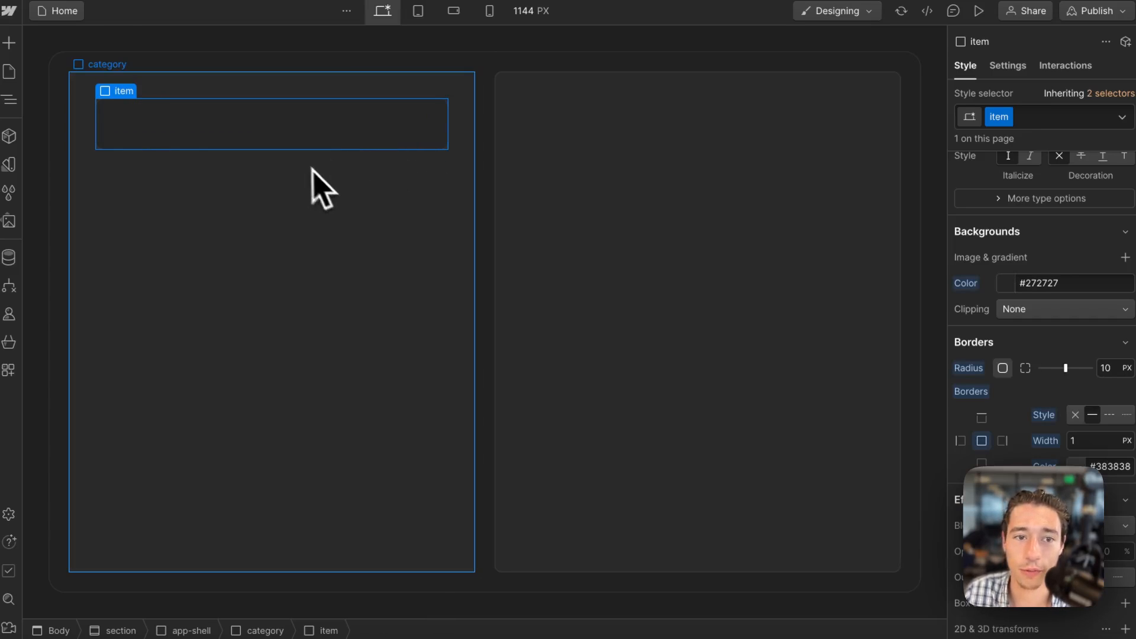
click(247, 133)
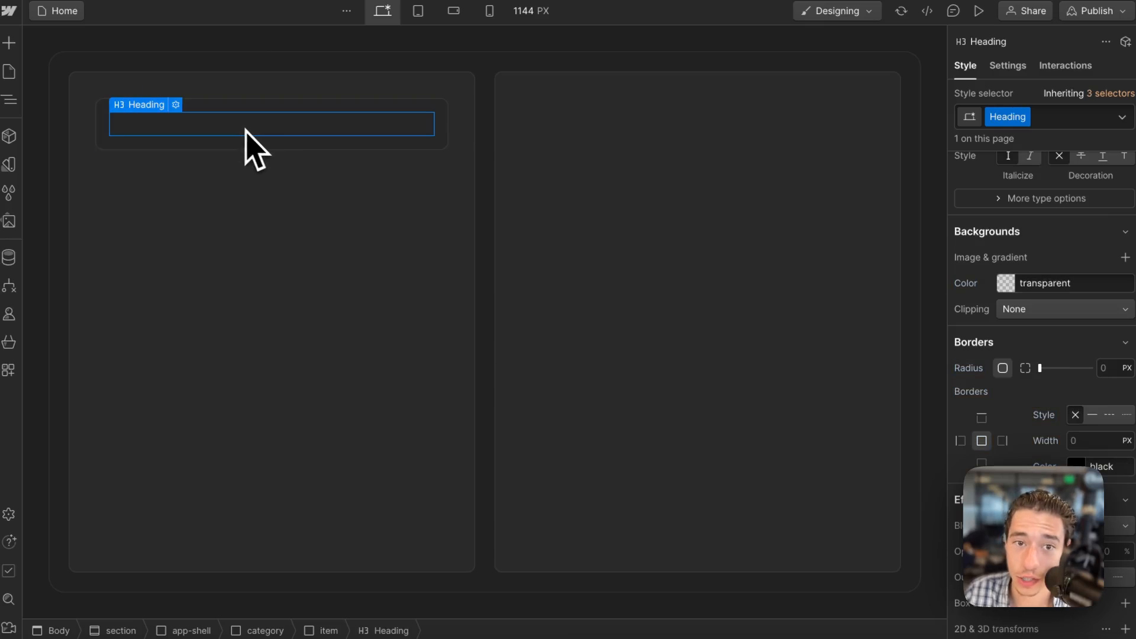
click(446, 129)
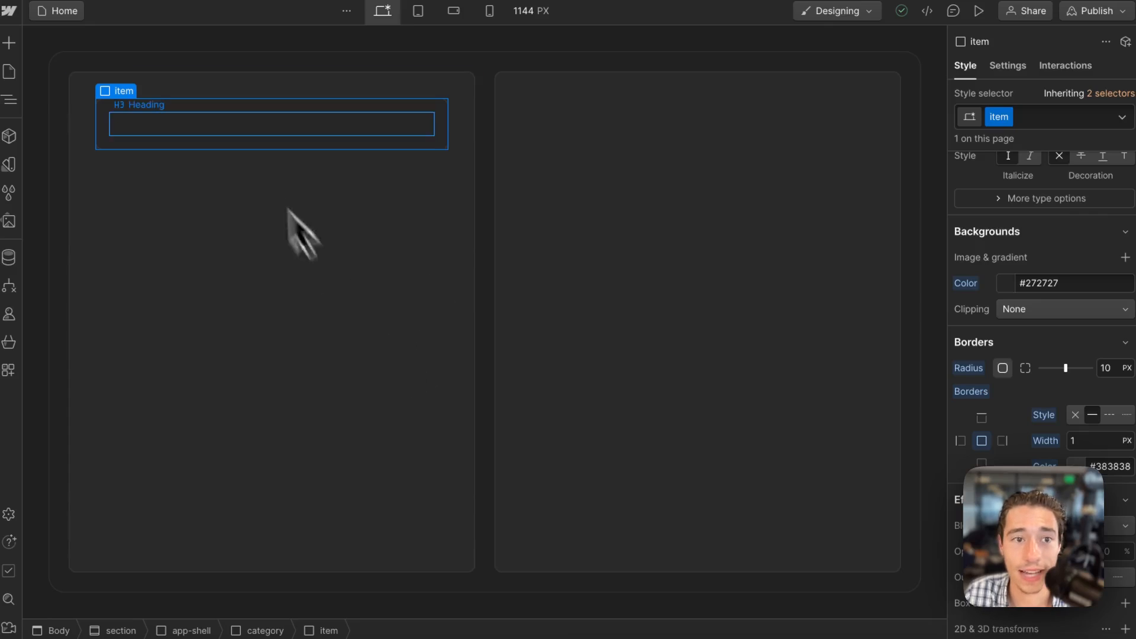
Add a Heading element above the item inside the first category panel.
click(104, 76)
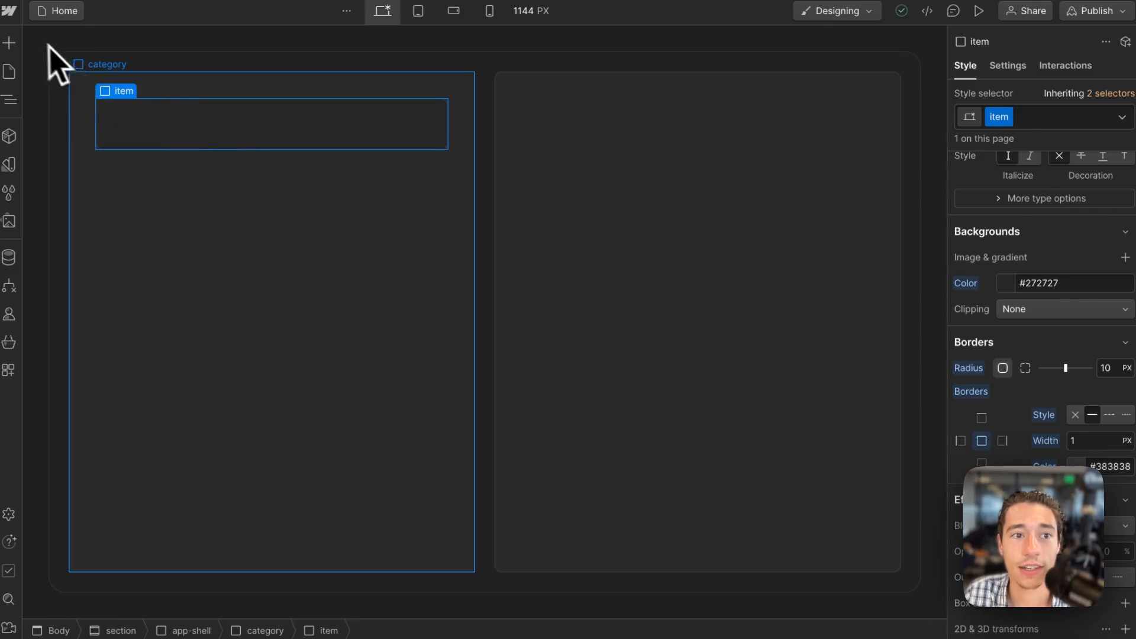
click(10, 42)
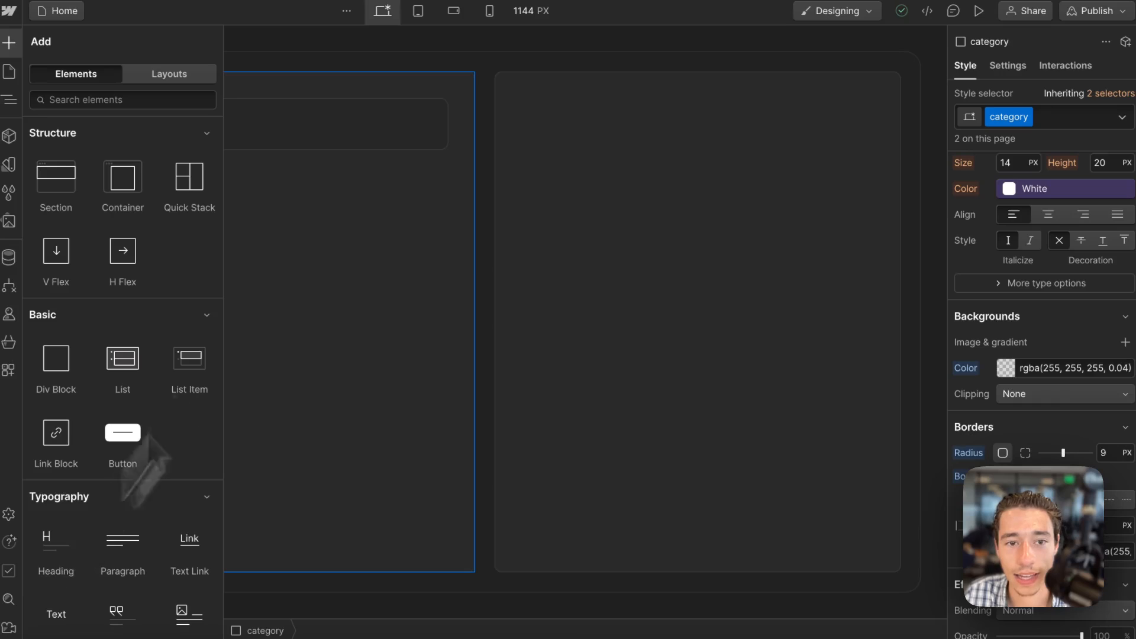
drag(56, 541, 317, 98)
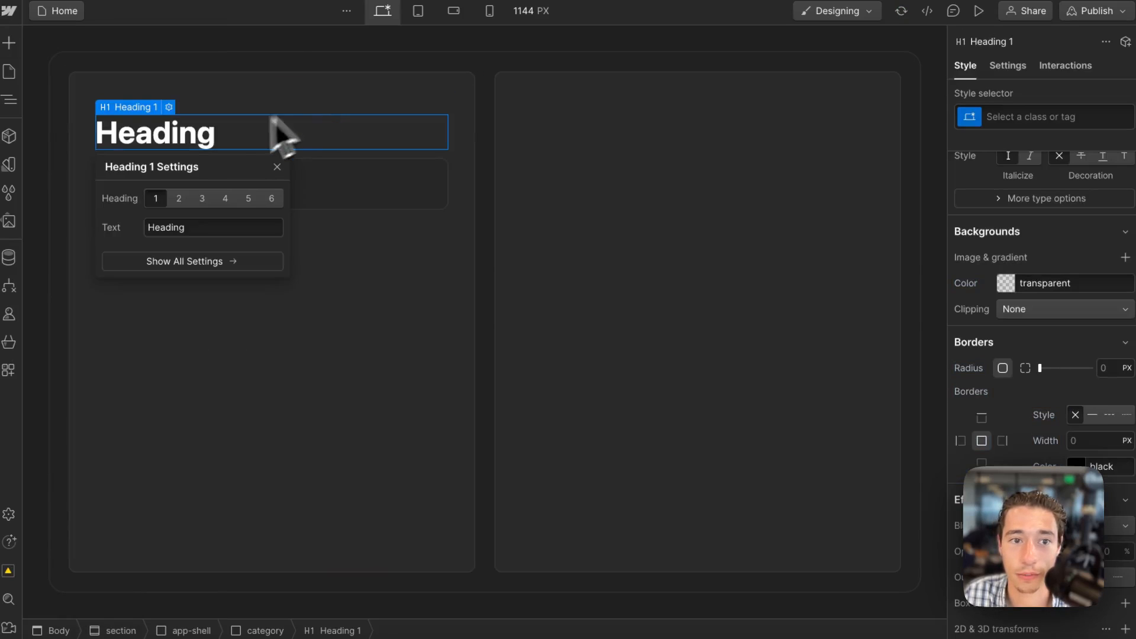
Change the new H1 heading's text to "Completed 🎉".
click(205, 133)
double_click(203, 132)
key(BackSpace)
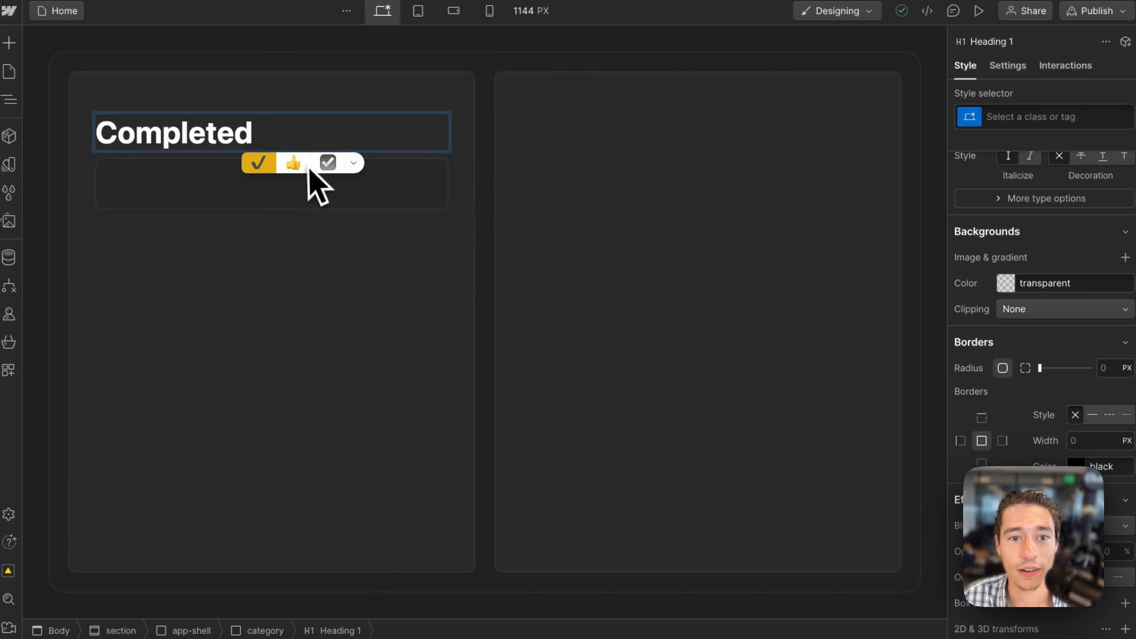
click(352, 165)
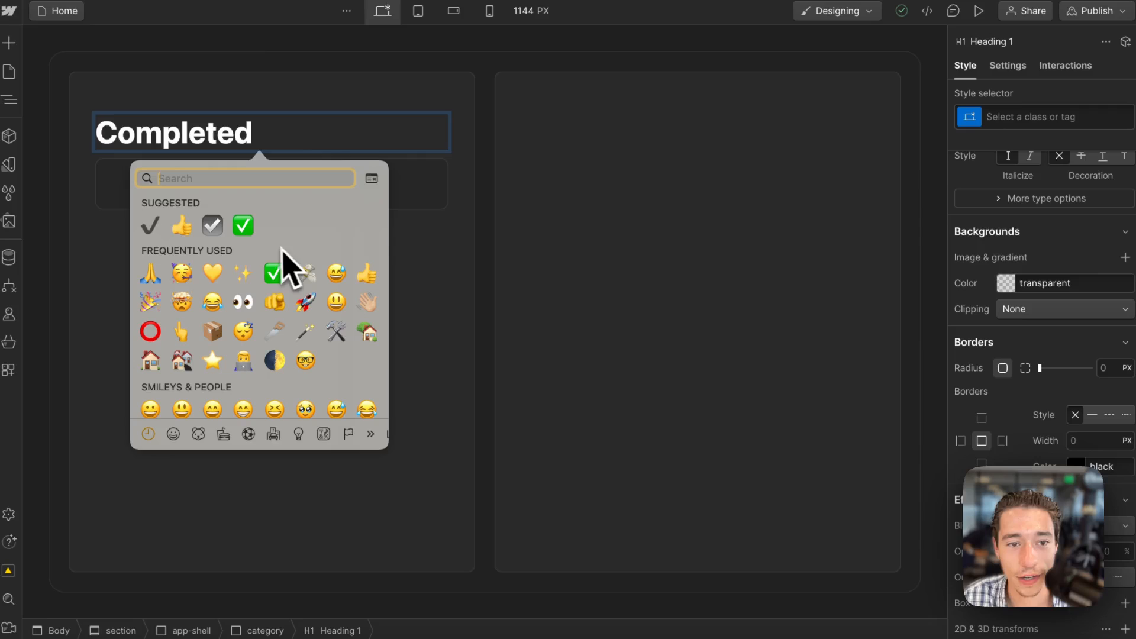
click(150, 300)
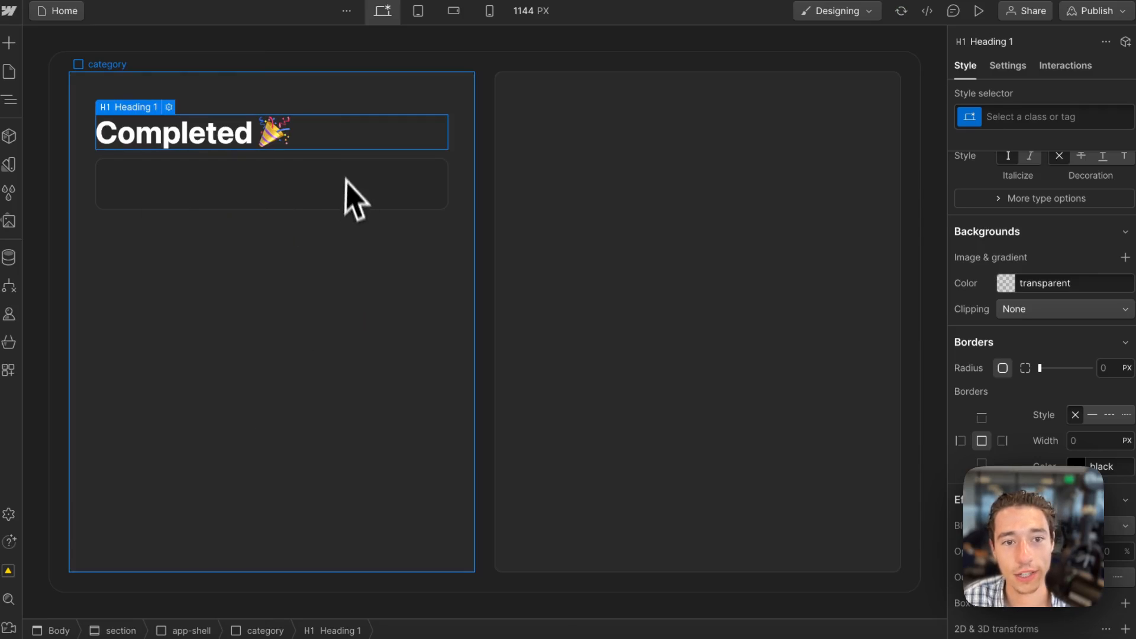
Move the "Completed 🎉" heading from the first category panel into the empty second category panel.
click(345, 178)
click(334, 143)
key(Delete)
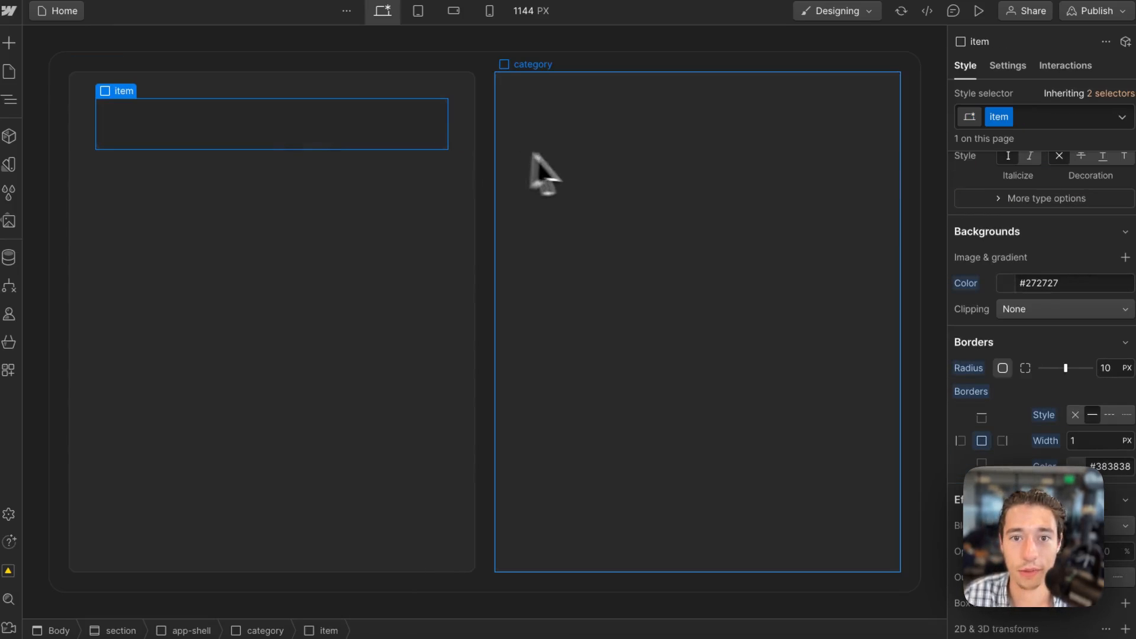
click(544, 168)
key(ctrl+v)
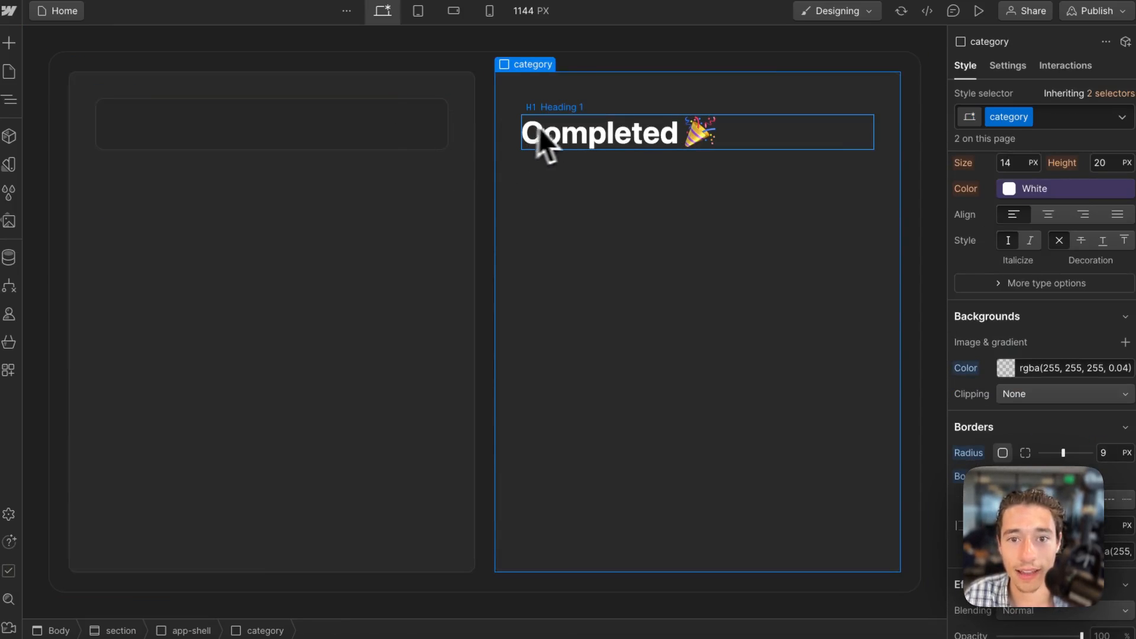
click(567, 145)
Paste a copy of the Completed heading into the first category panel and change its wording to "Working on it".
click(346, 275)
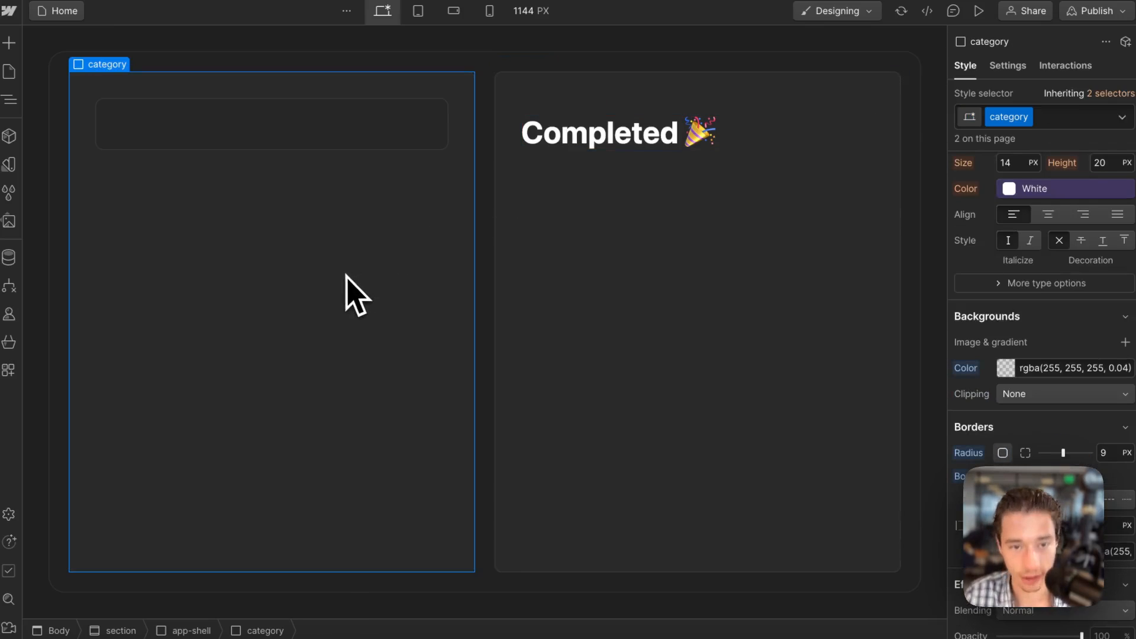
key(ctrl+v)
click(242, 188)
double_click(248, 183)
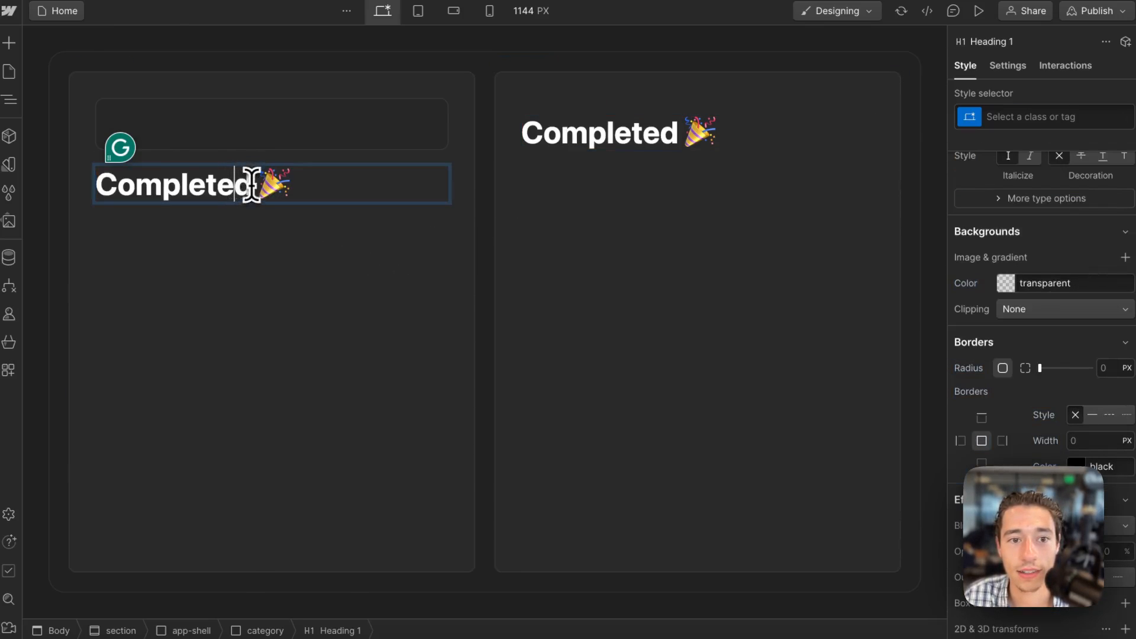
drag(251, 185, 102, 185)
key(BackSpace)
text(W)
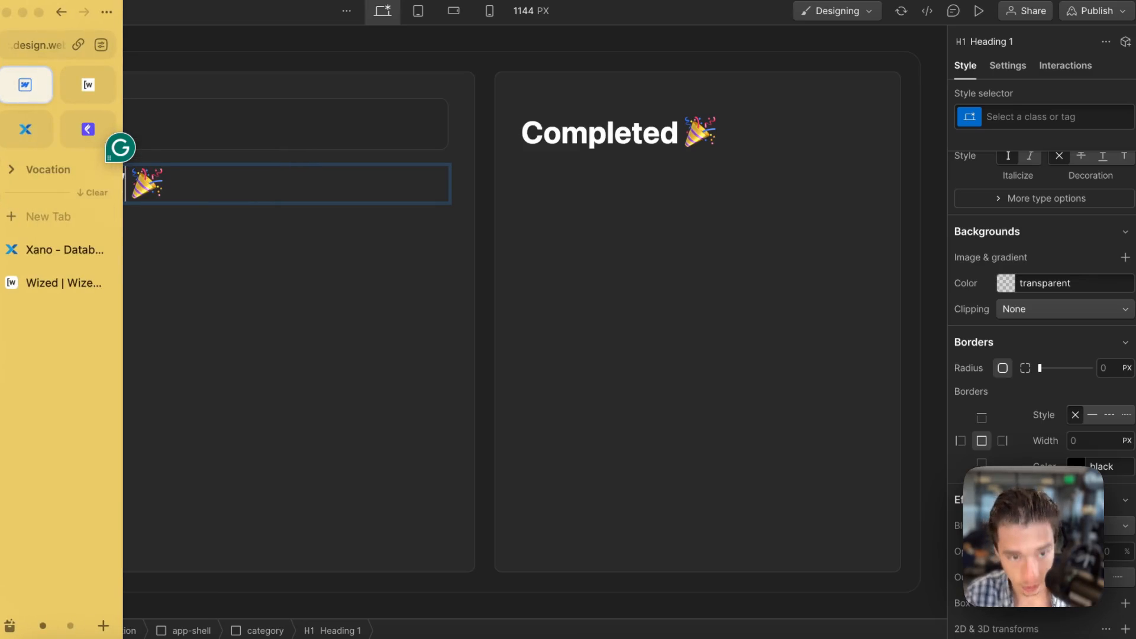
text(orking)
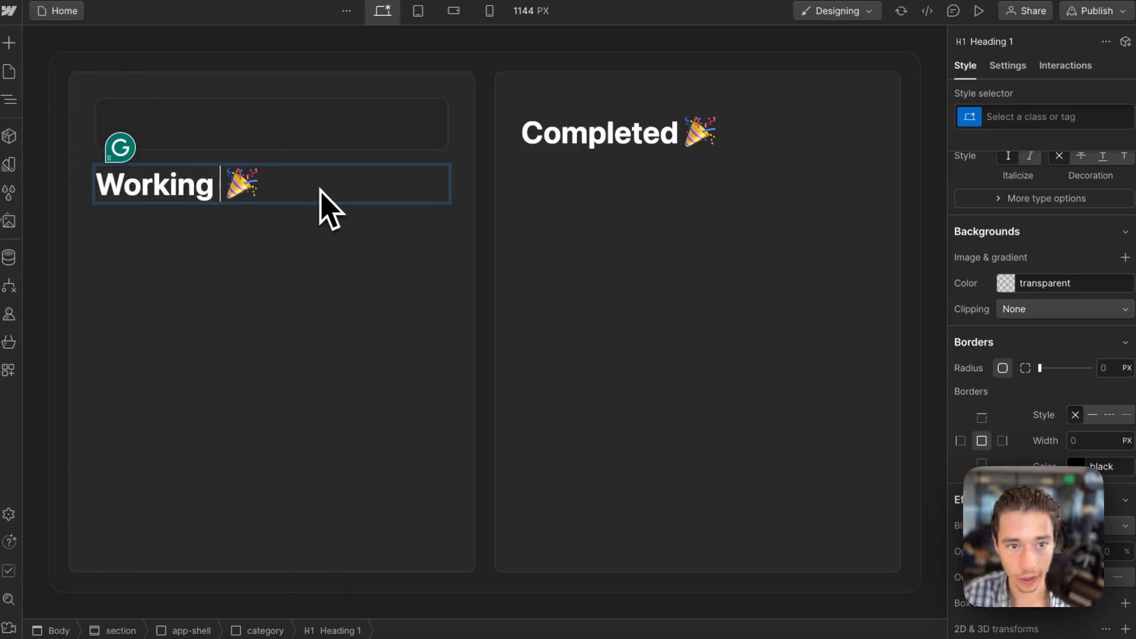
text( on it)
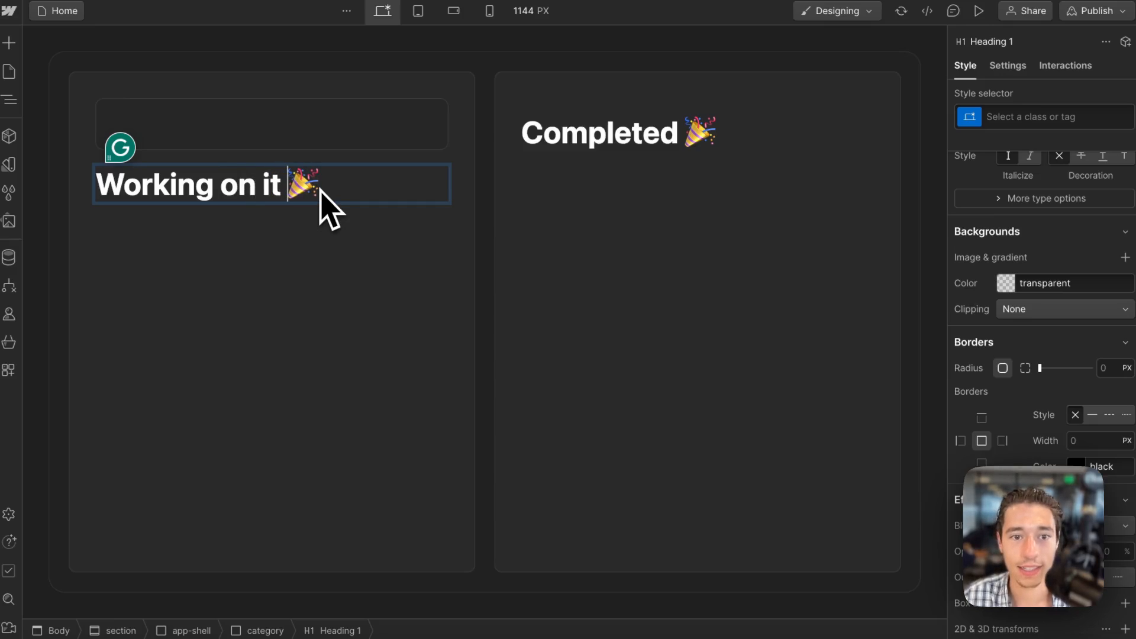
Replace the party emoji in the "Working on it" heading with the 😅 emoji.
key(BackSpace)
key(BackSpace)
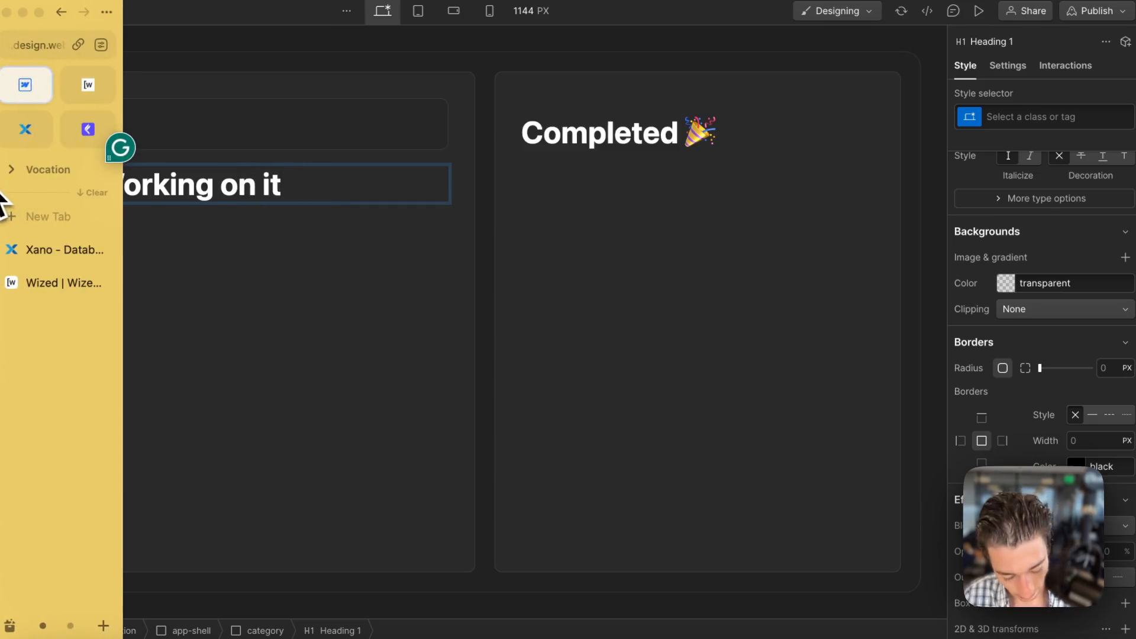
key(ctrl+super+space)
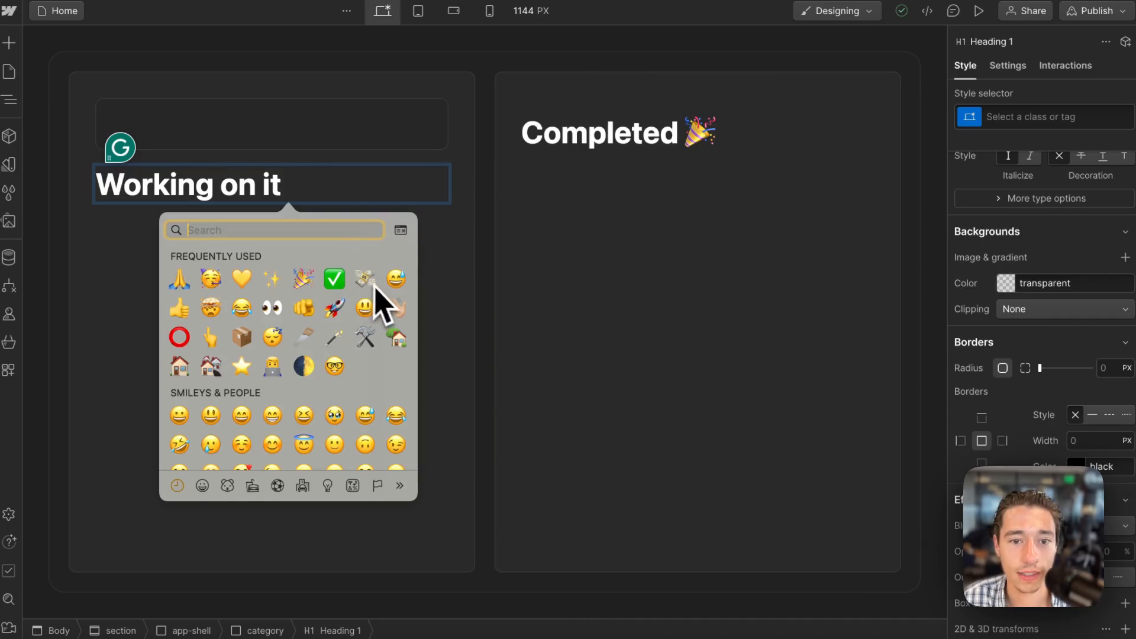
click(397, 284)
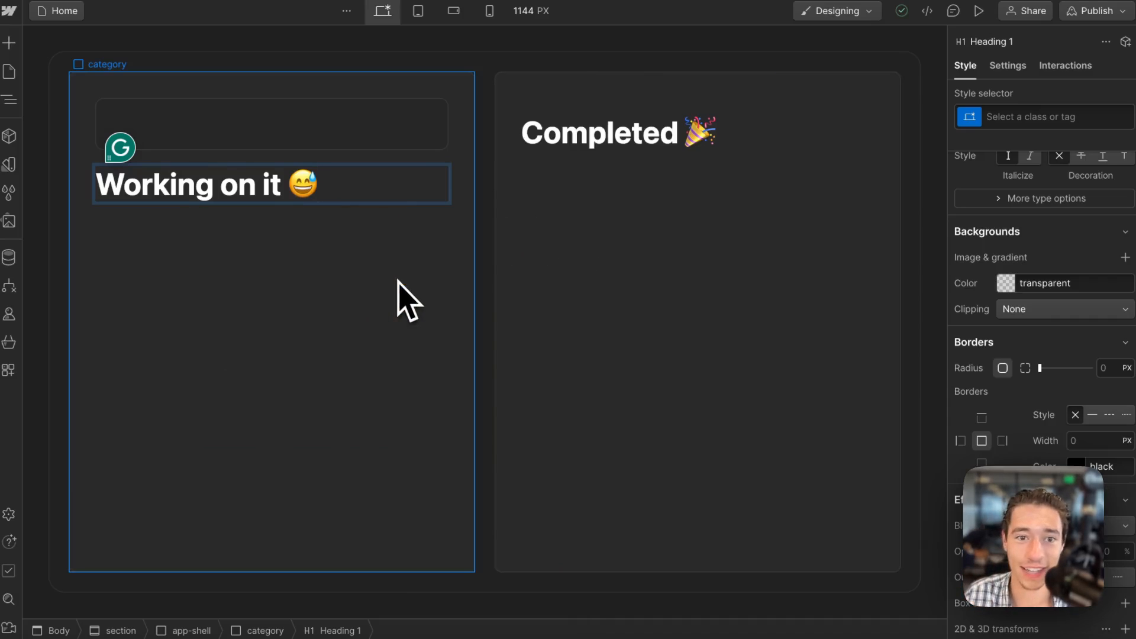
Move the item below the "Working on it" heading and paste a copy of it under the Completed heading in the second category.
click(444, 142)
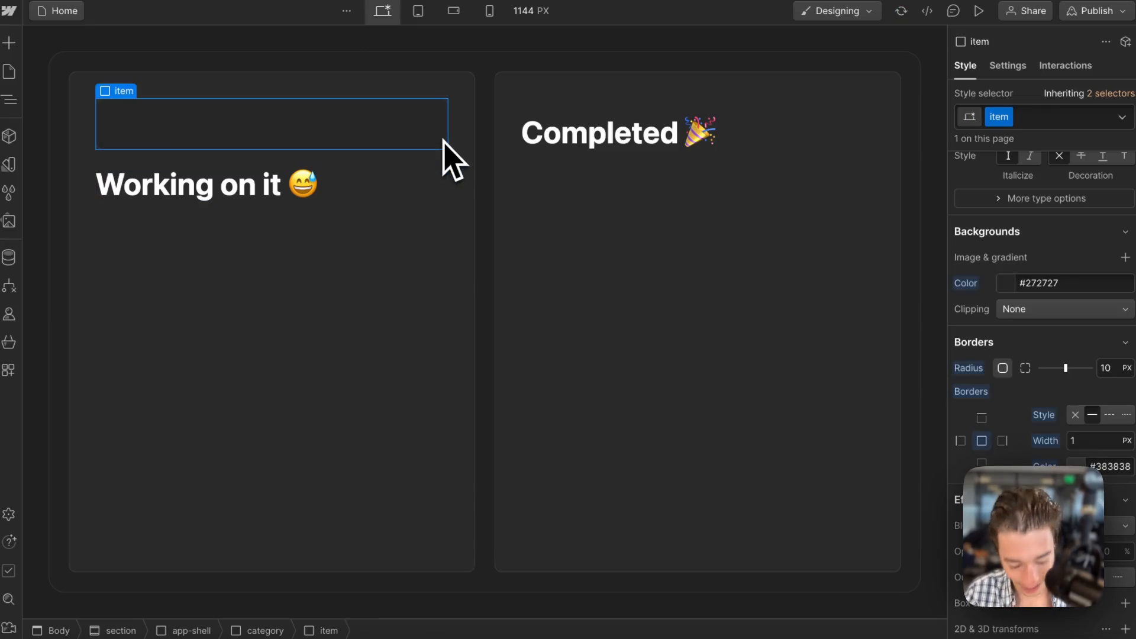
key(Delete)
click(356, 242)
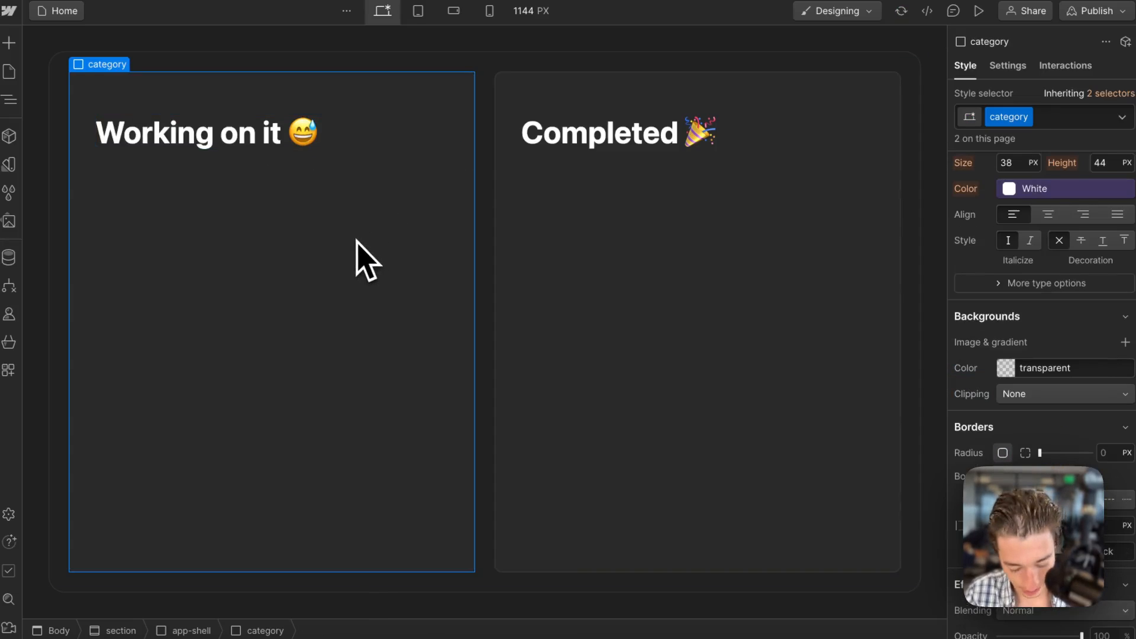
key(ctrl+v)
click(606, 234)
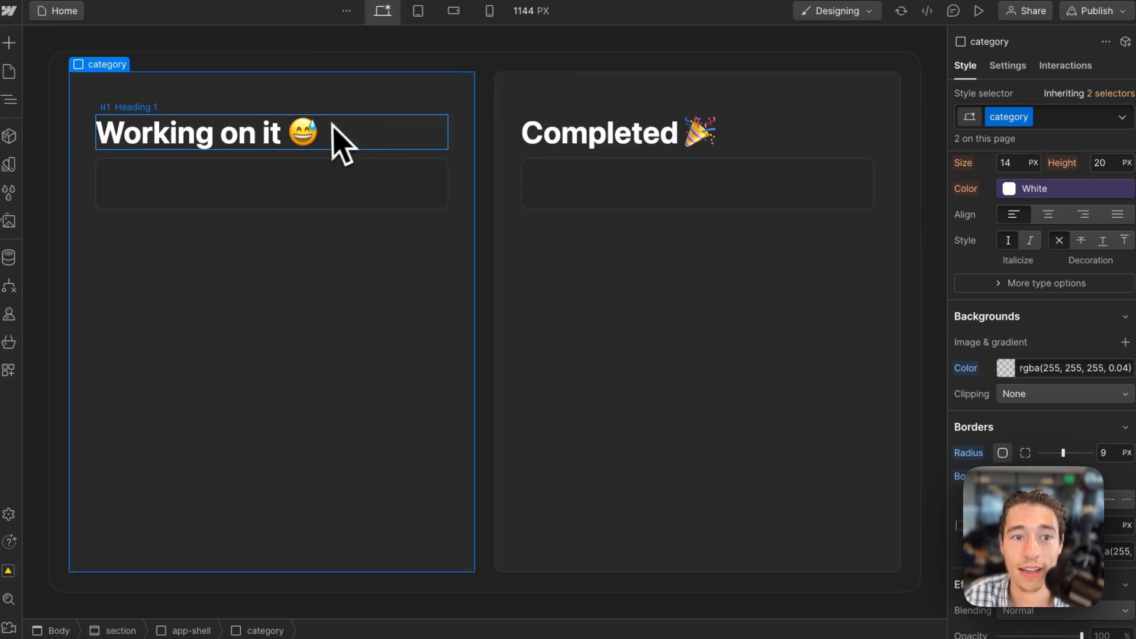
Set the "Working on it" heading's top and bottom margins to 0.
click(342, 139)
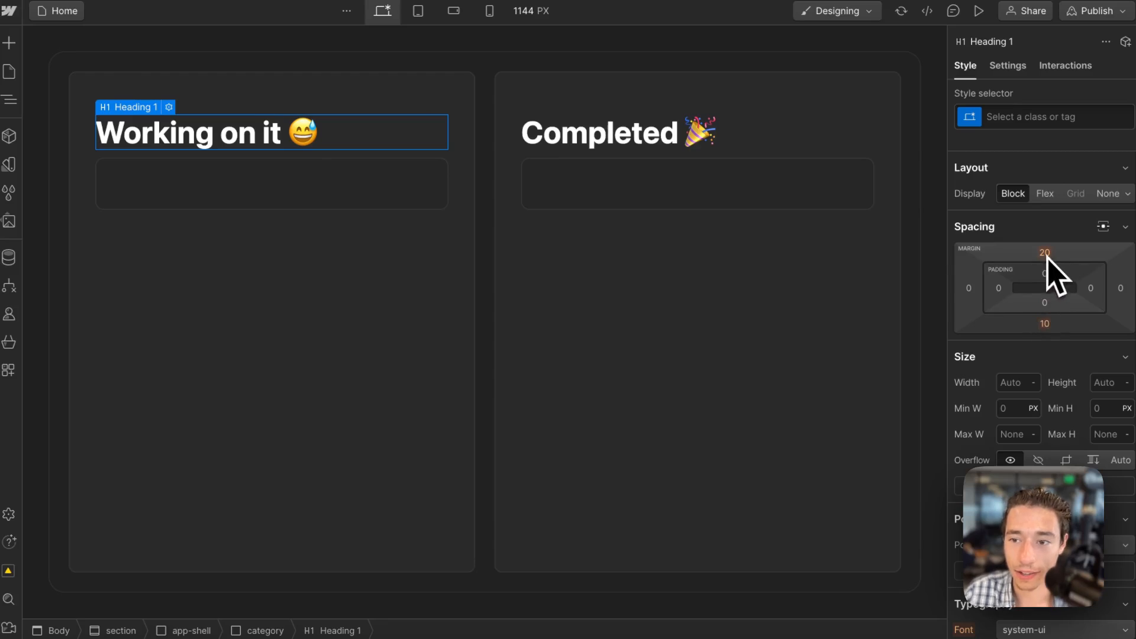
click(1045, 255)
text(0)
key(Return)
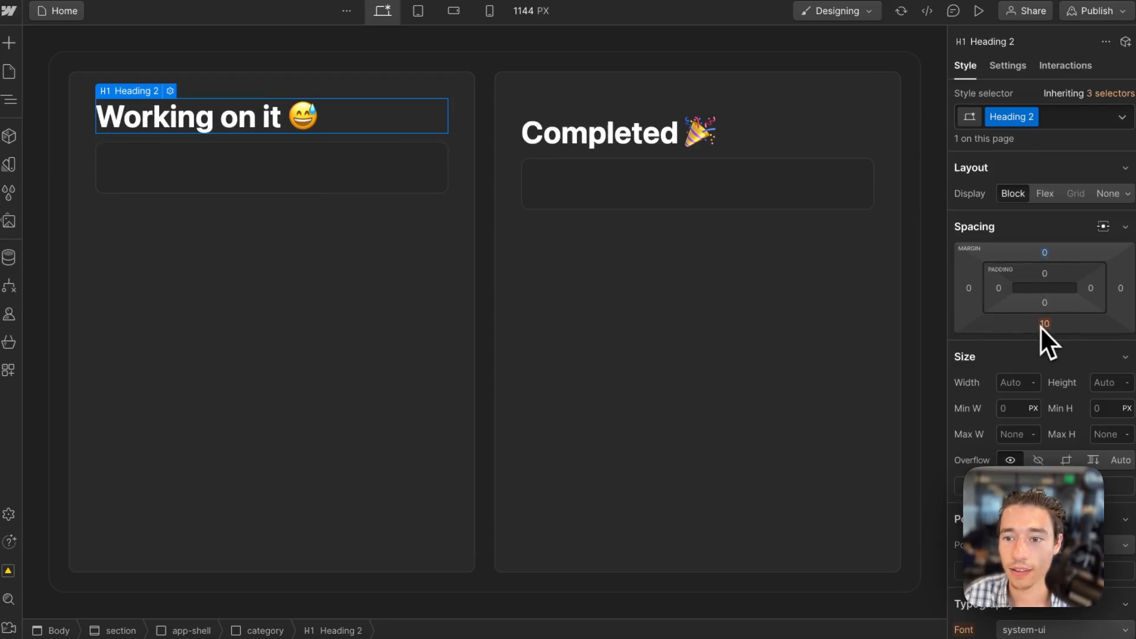
click(1043, 326)
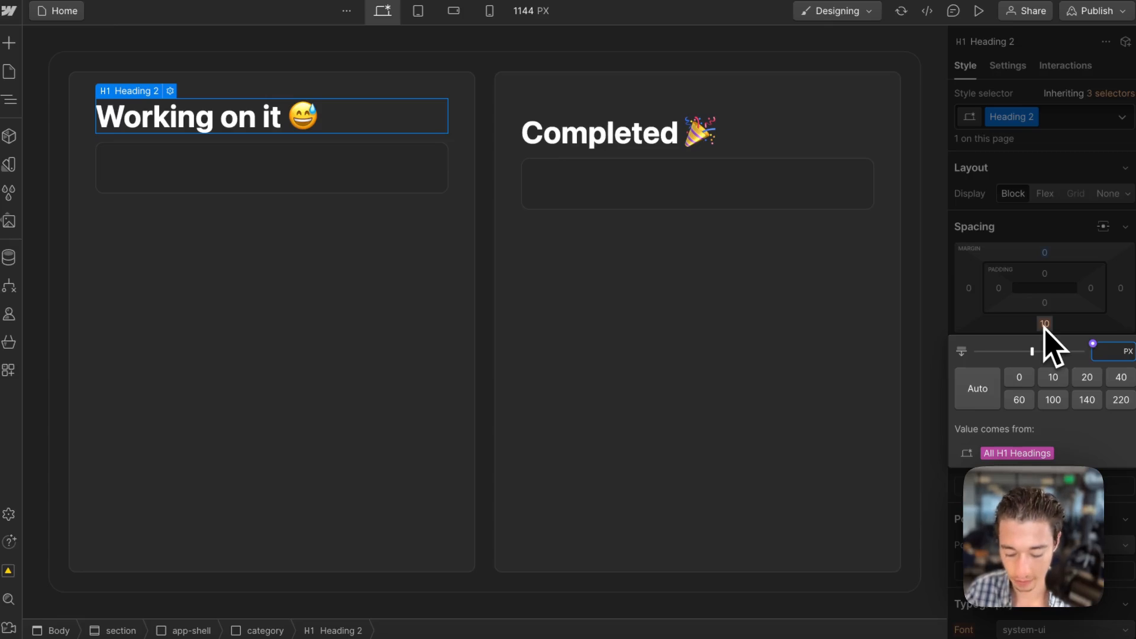
text(0)
key(Return)
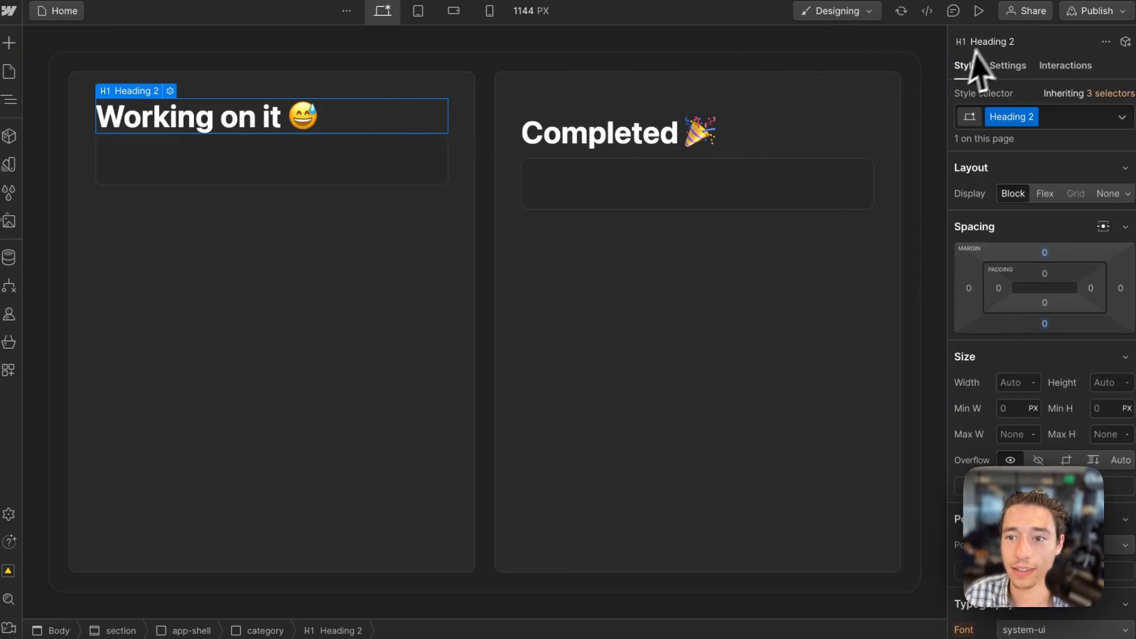
Apply the existing Heading 2 class to the Completed heading.
click(552, 135)
click(1035, 116)
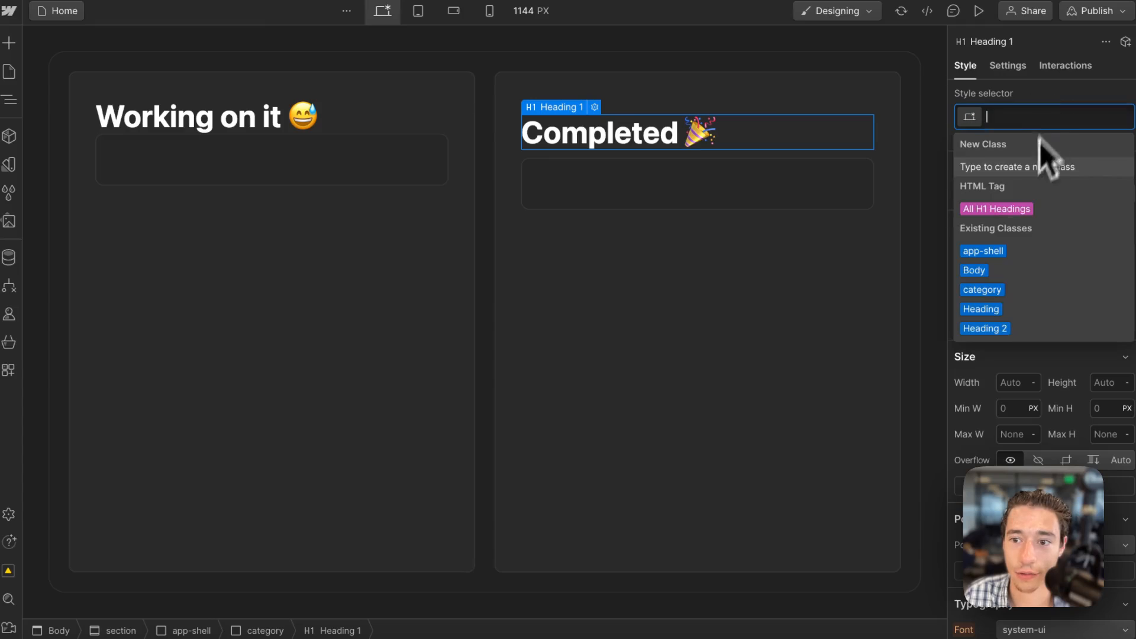
click(989, 329)
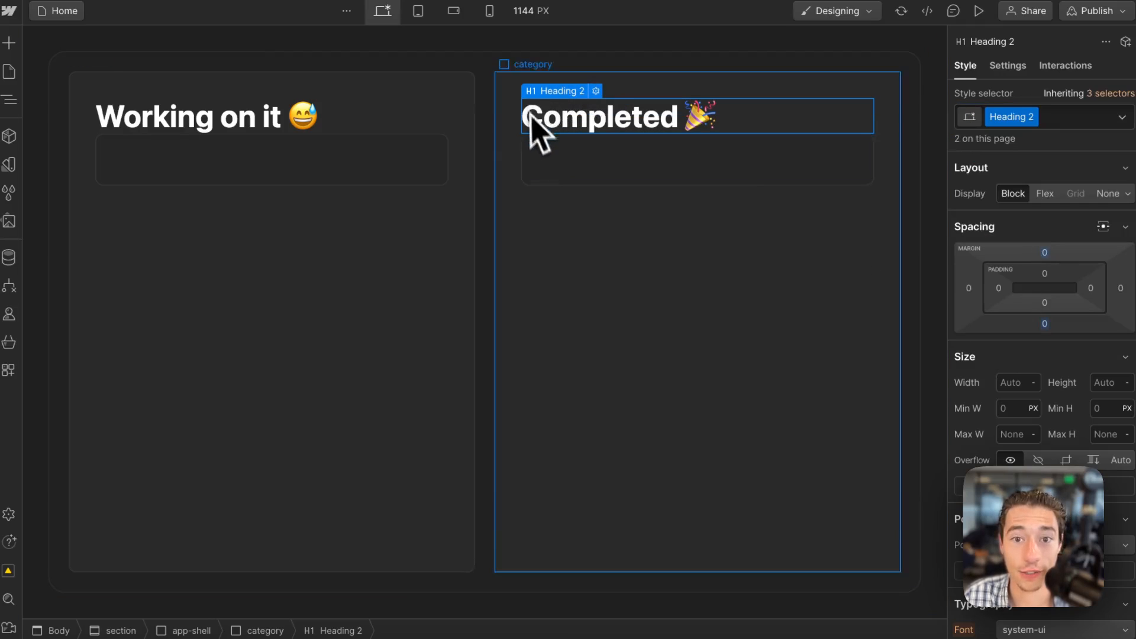
Insert a Div Block between the "Working on it" heading and its item, with a new spacer class 2rem high.
mouse_move(20, 71)
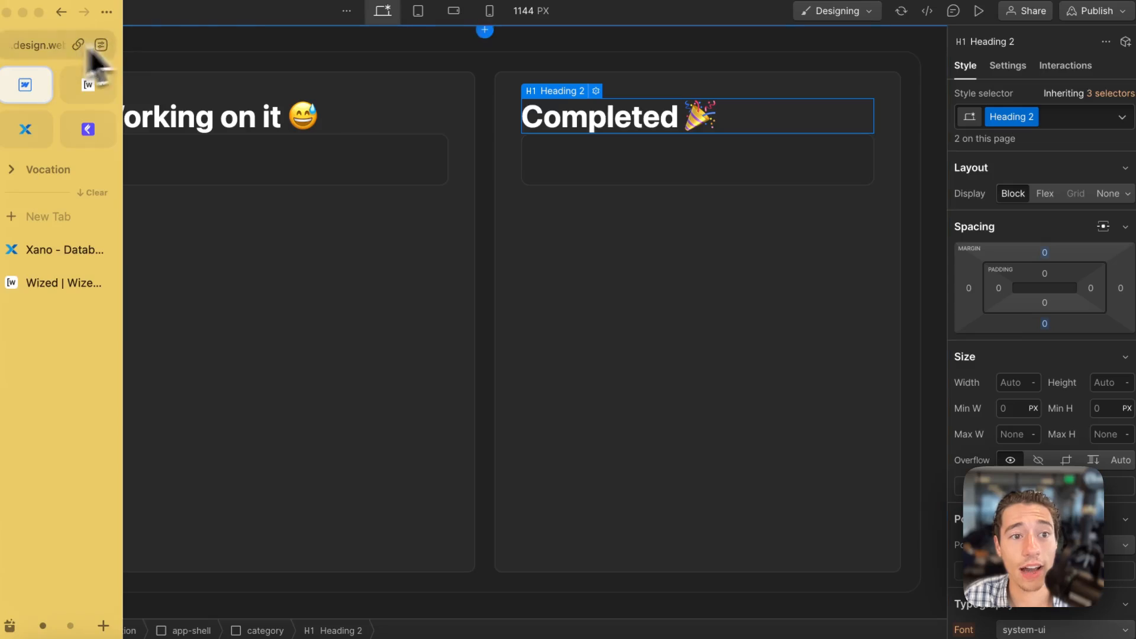
key(a)
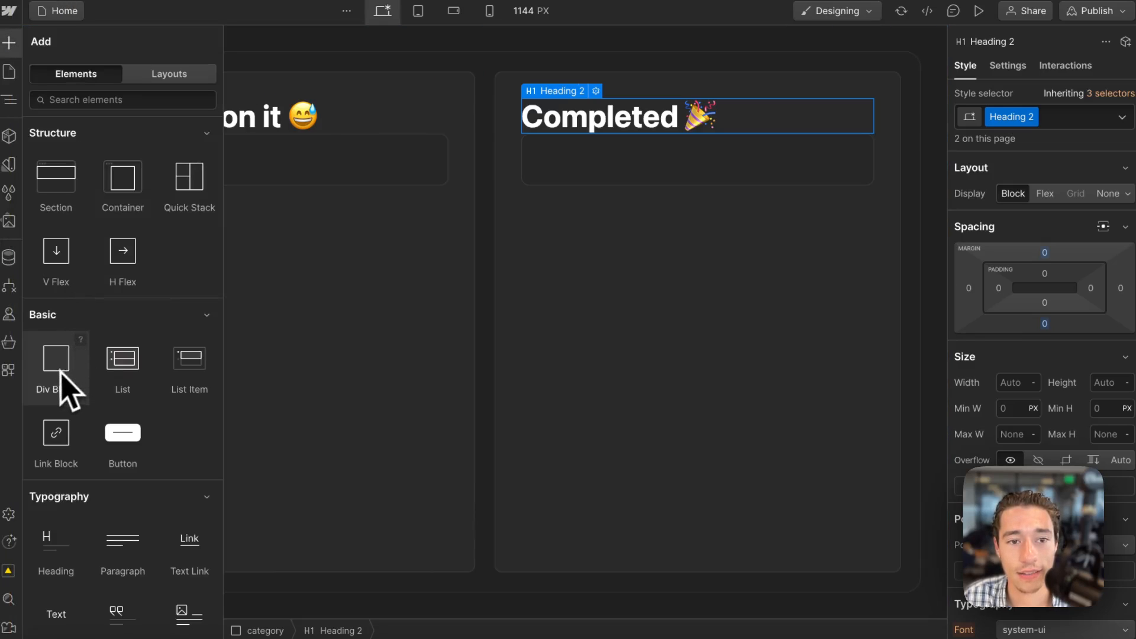
drag(65, 385, 374, 124)
click(1035, 116)
text(sp)
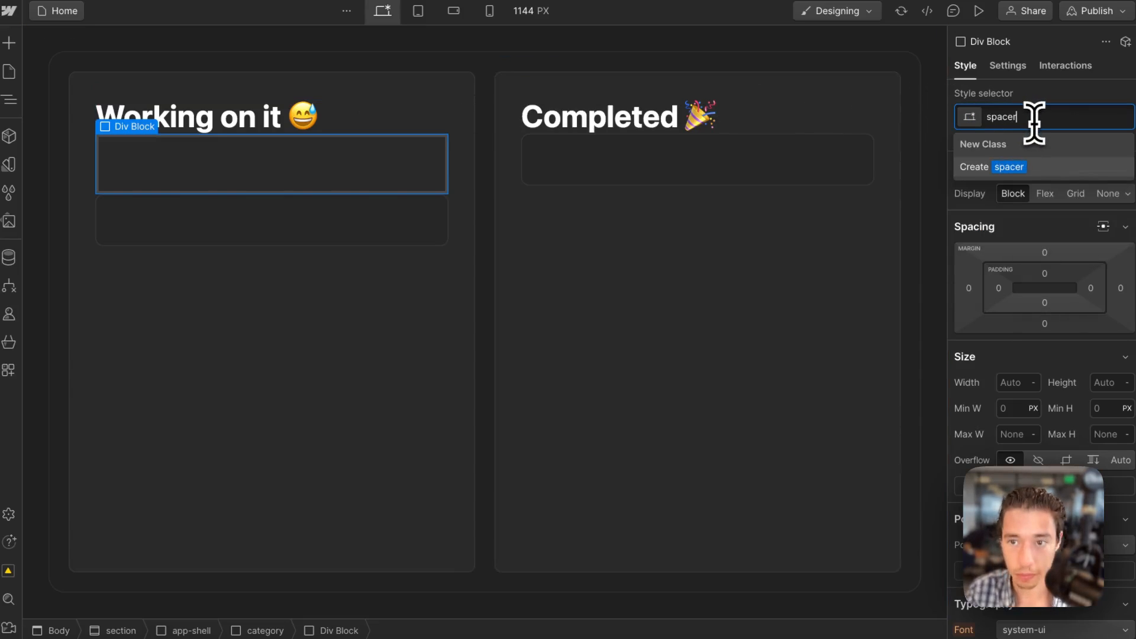
text(acer)
key(Return)
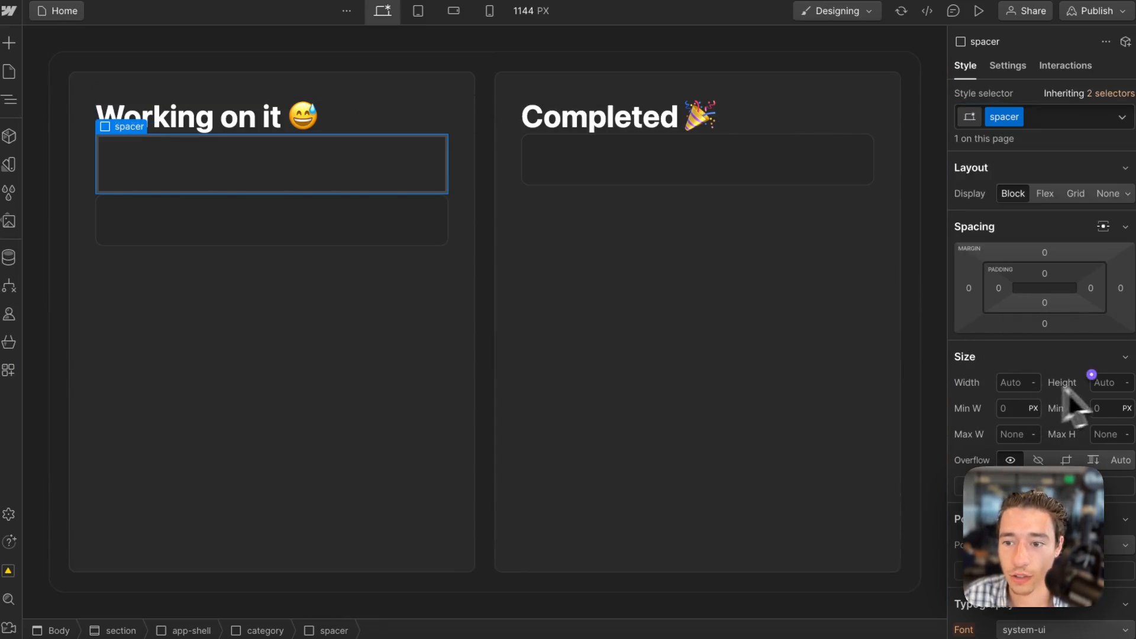
click(1116, 382)
text(2rem)
key(Return)
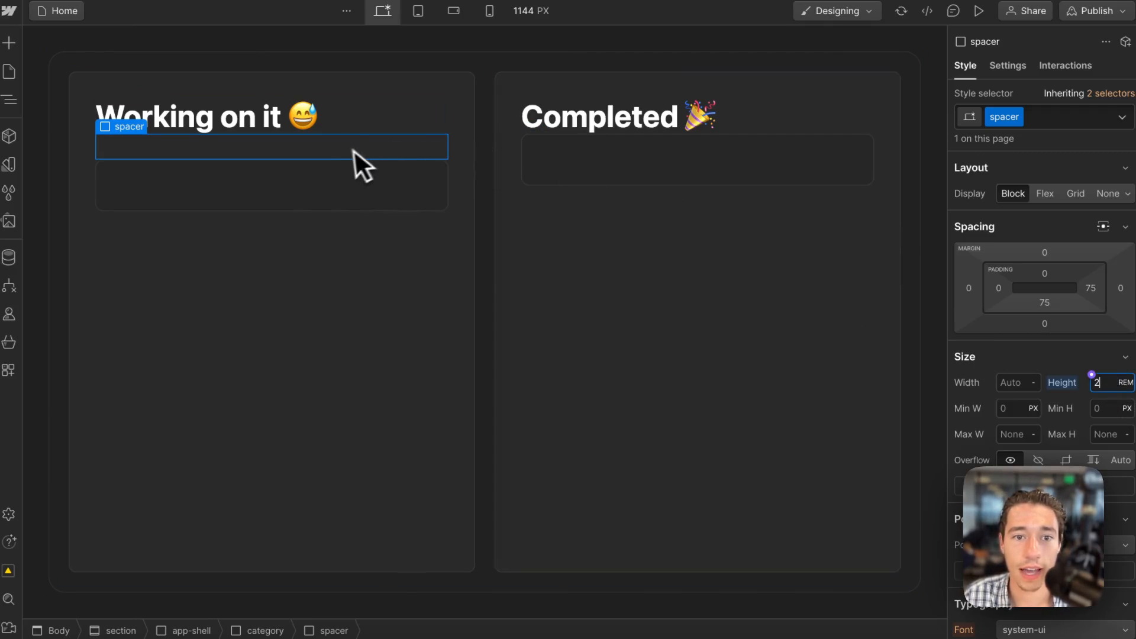
Place a copy of the spacer between the Completed heading and its item in the second category.
click(308, 180)
drag(496, 168, 534, 129)
click(543, 279)
click(399, 292)
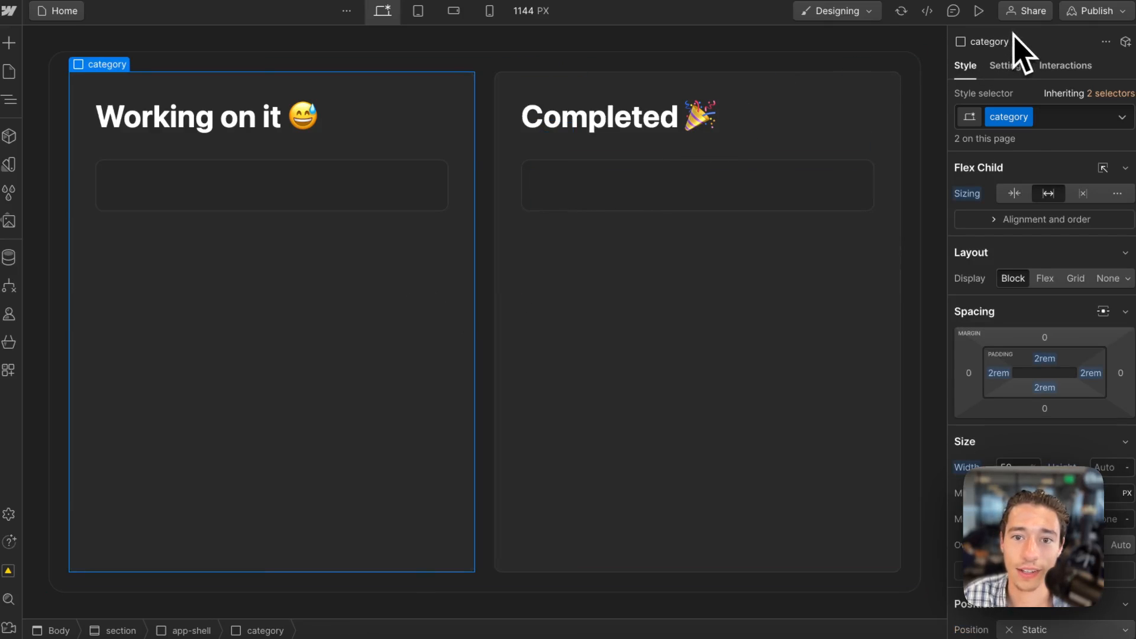
Set the spacer class's height to 1rem and its top margin to 1rem.
click(555, 149)
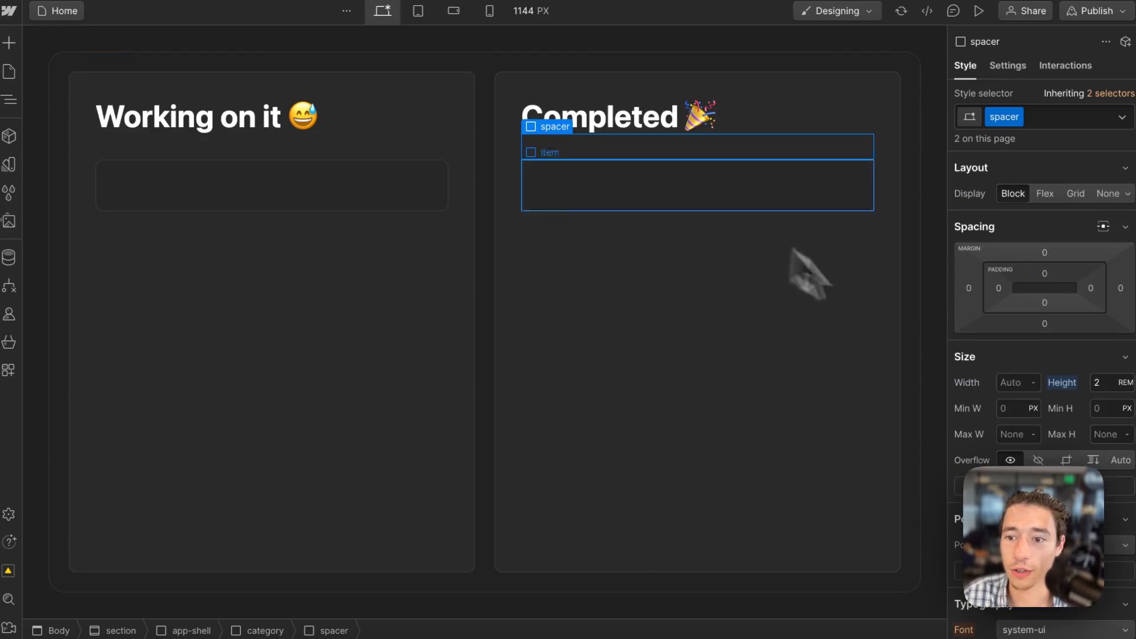
click(1106, 382)
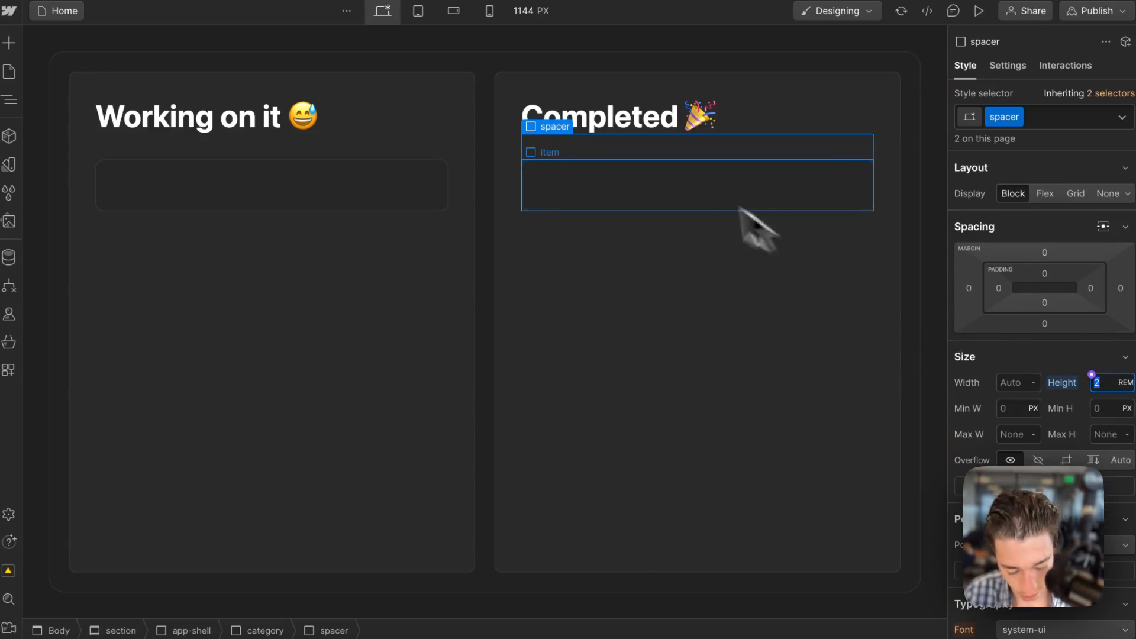
text(1)
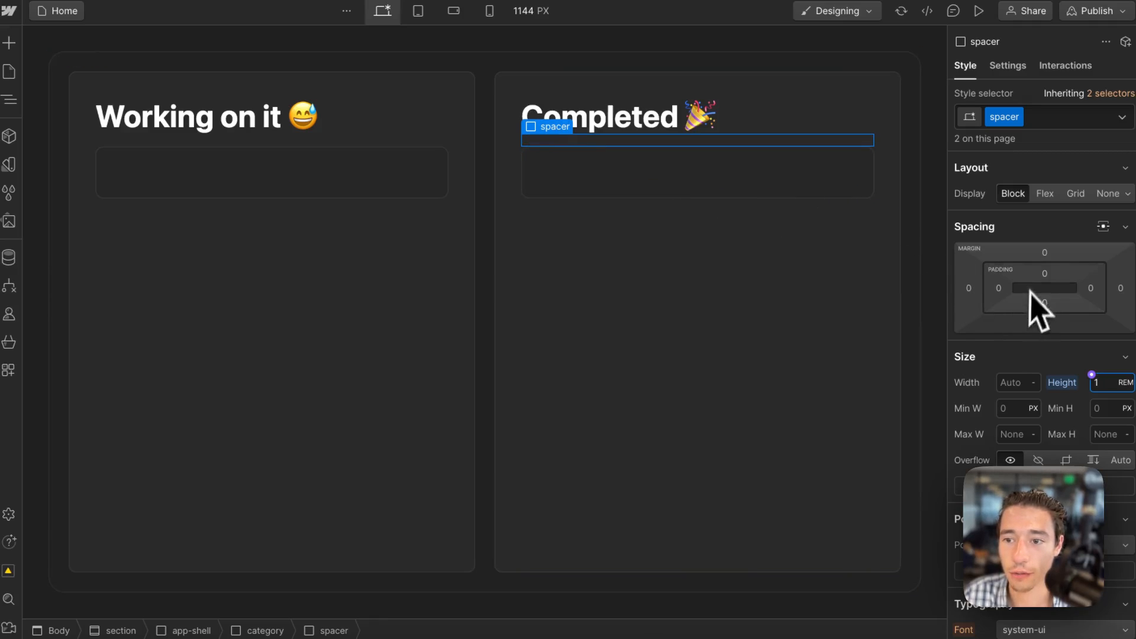
click(1050, 257)
text(1r)
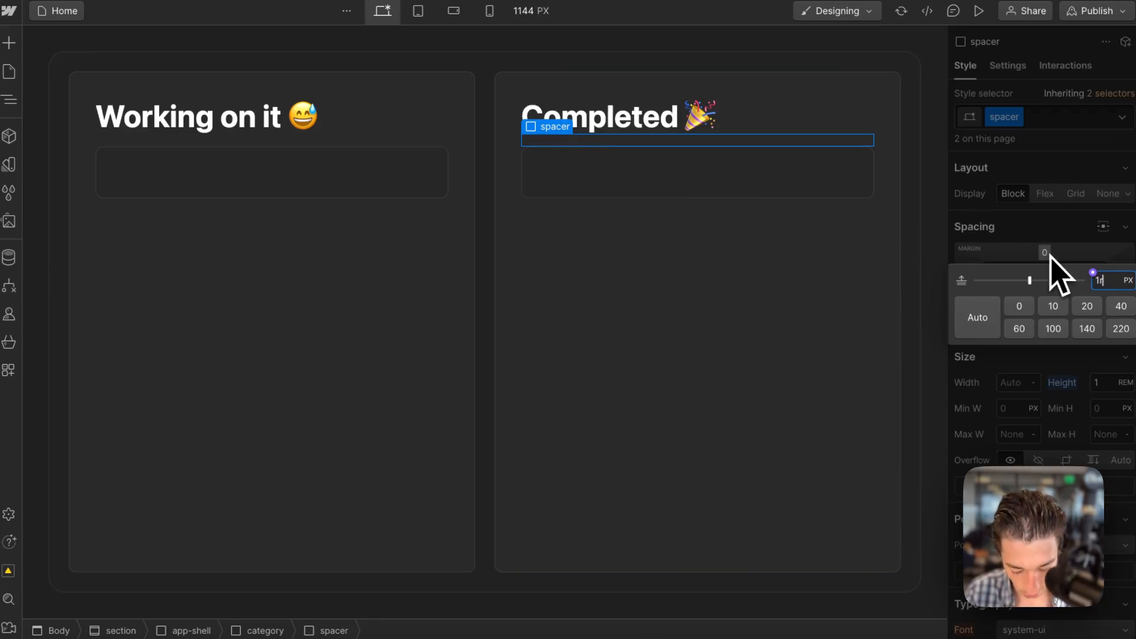
text(em)
key(Return)
Give the spacer class a solid top border in dark grey #444444 as a divider line.
scroll(1059, 367, down, 2)
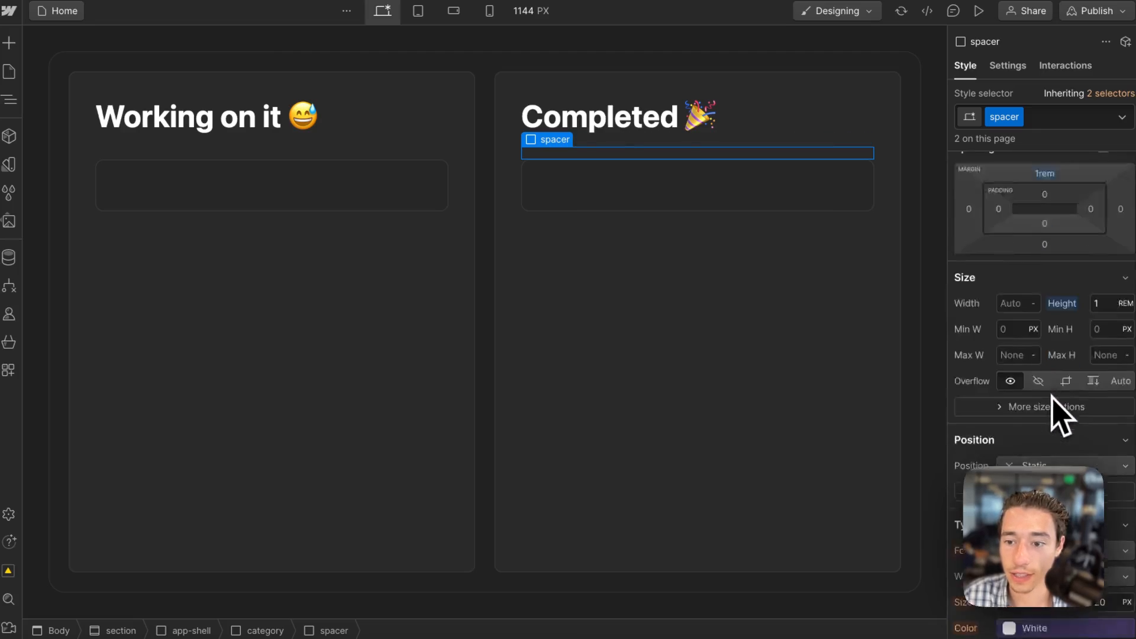
scroll(1053, 408, down, 8)
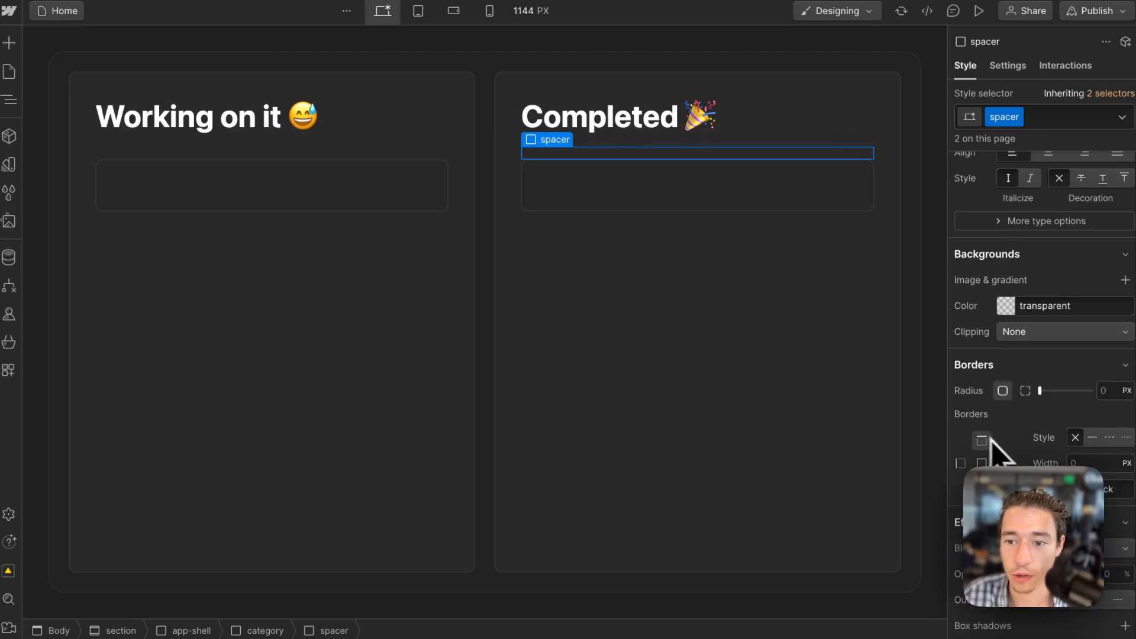
click(1091, 437)
click(1107, 491)
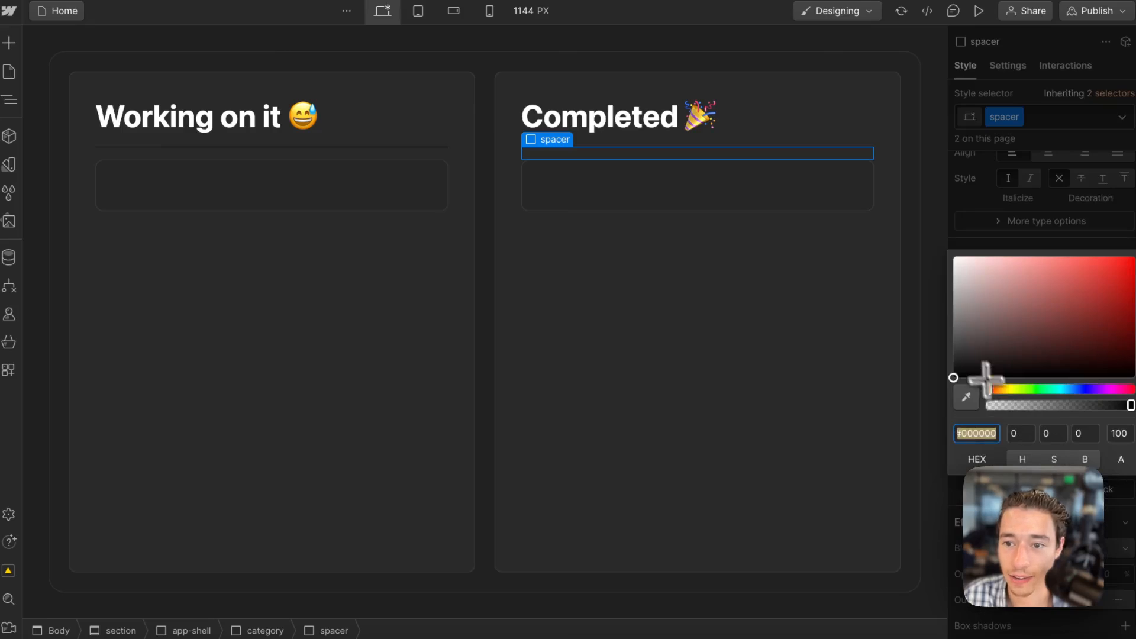
drag(958, 323, 929, 341)
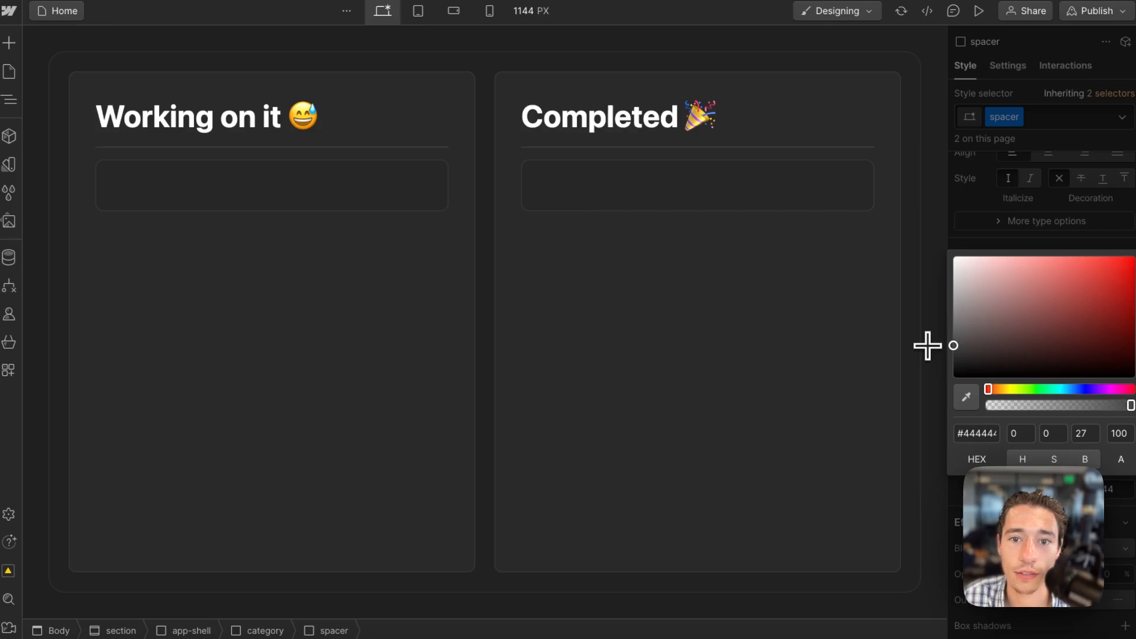
click(841, 314)
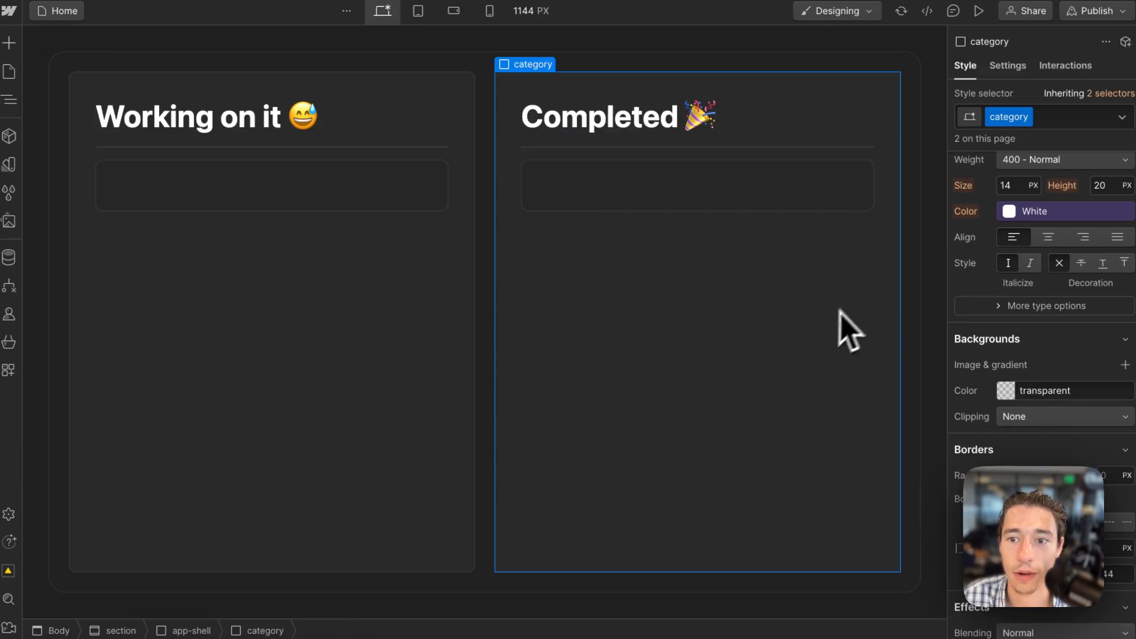
click(926, 273)
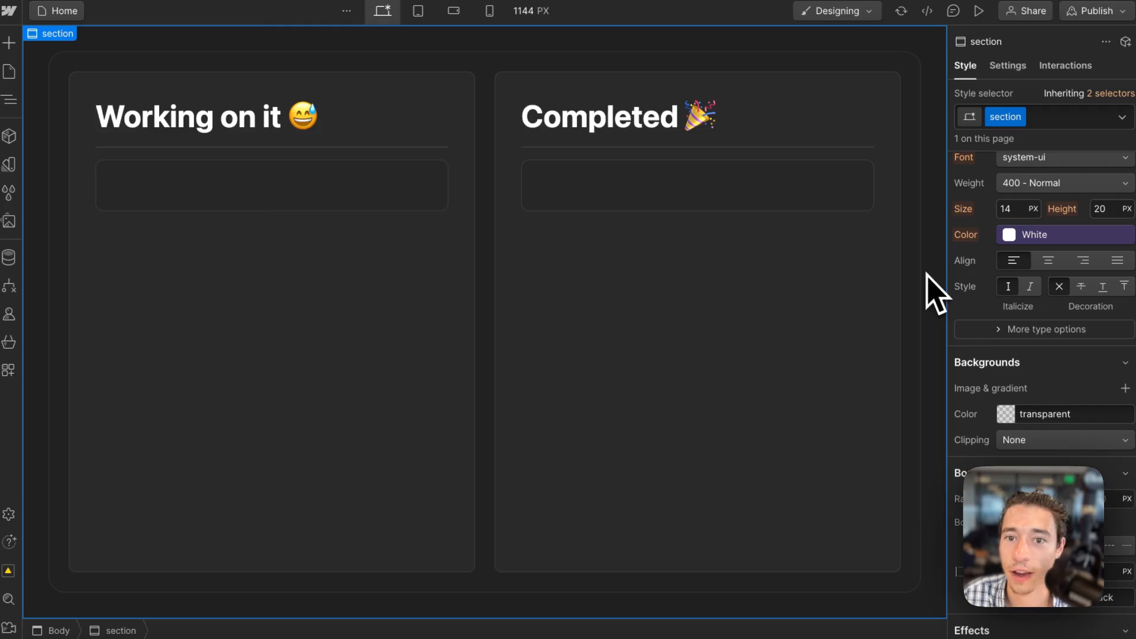
Set the spacer class's top margin and height to 1.5rem each.
click(810, 153)
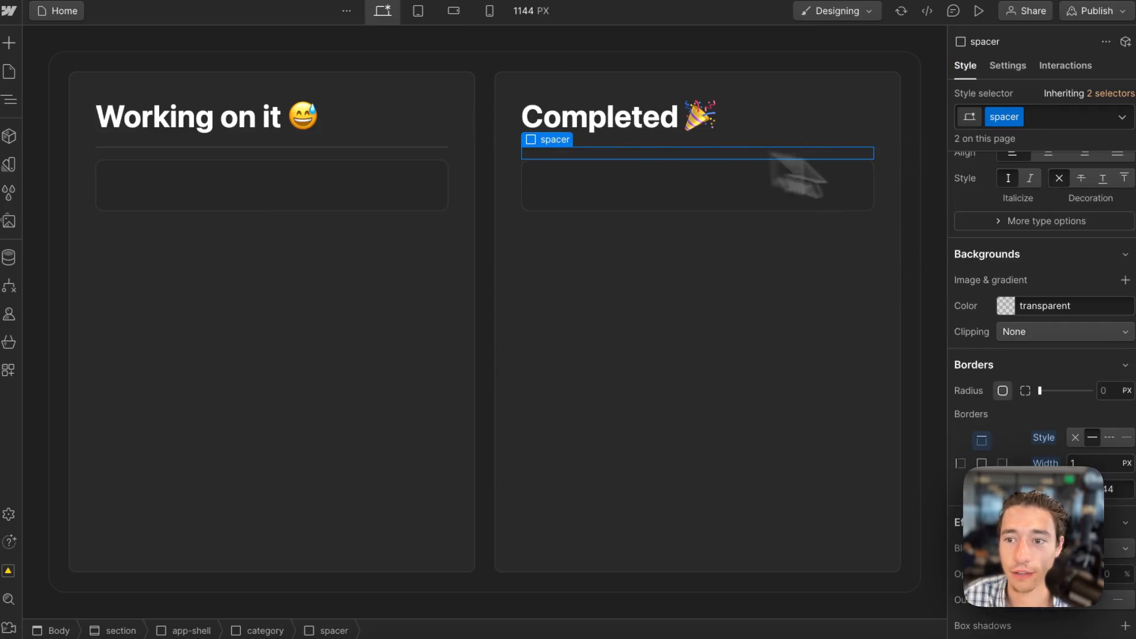
click(1044, 253)
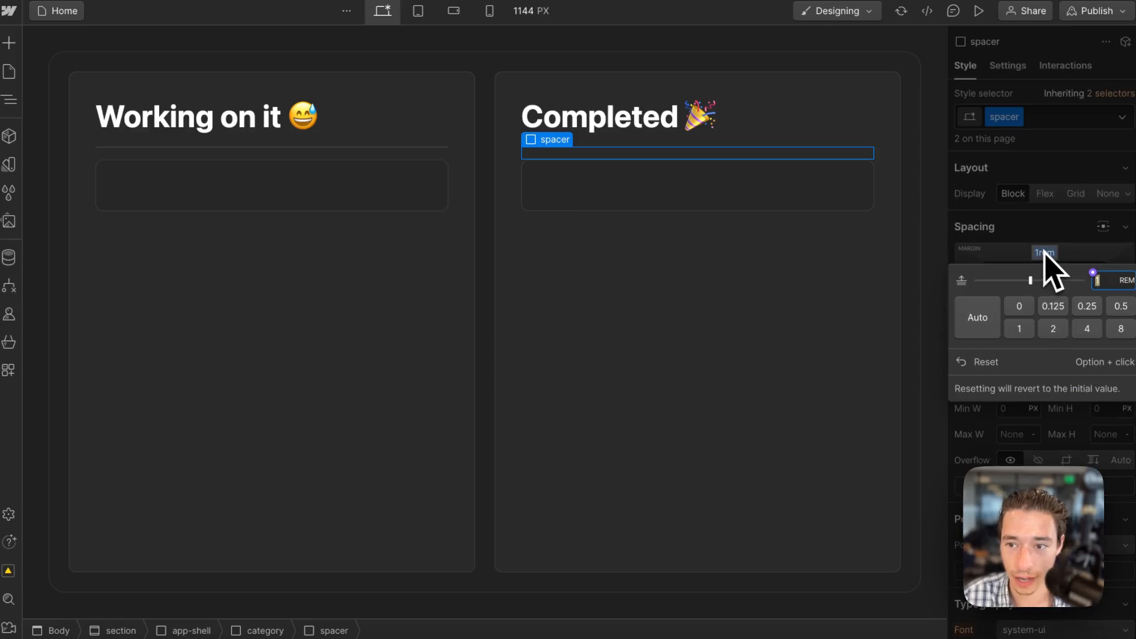
key(BackSpace)
text(1.5)
key(Return)
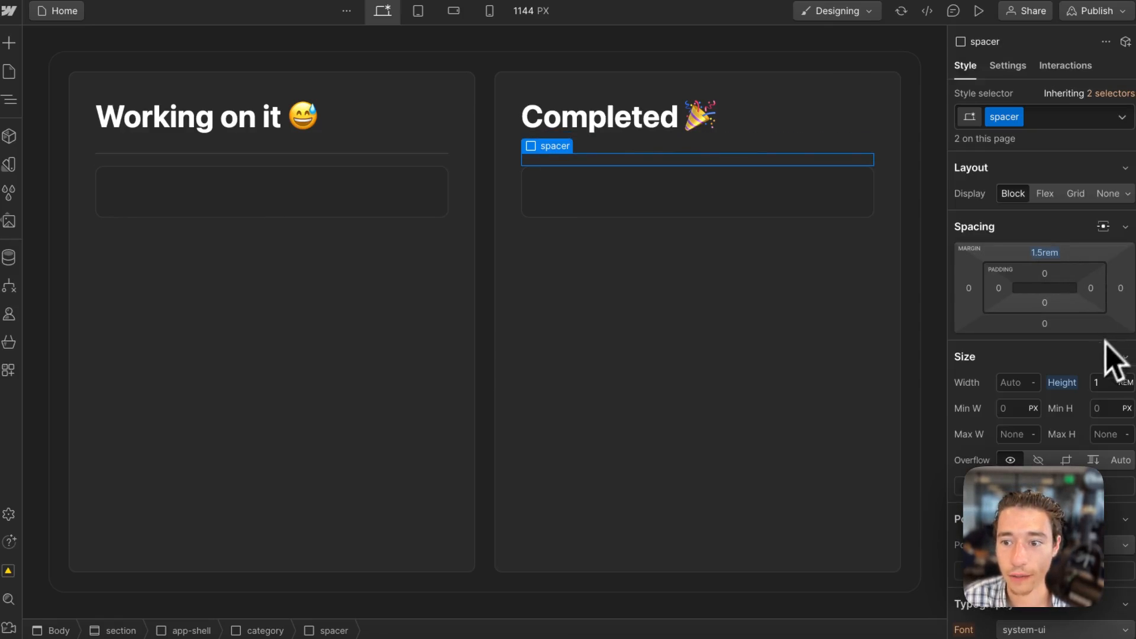
click(1099, 382)
text(1.5)
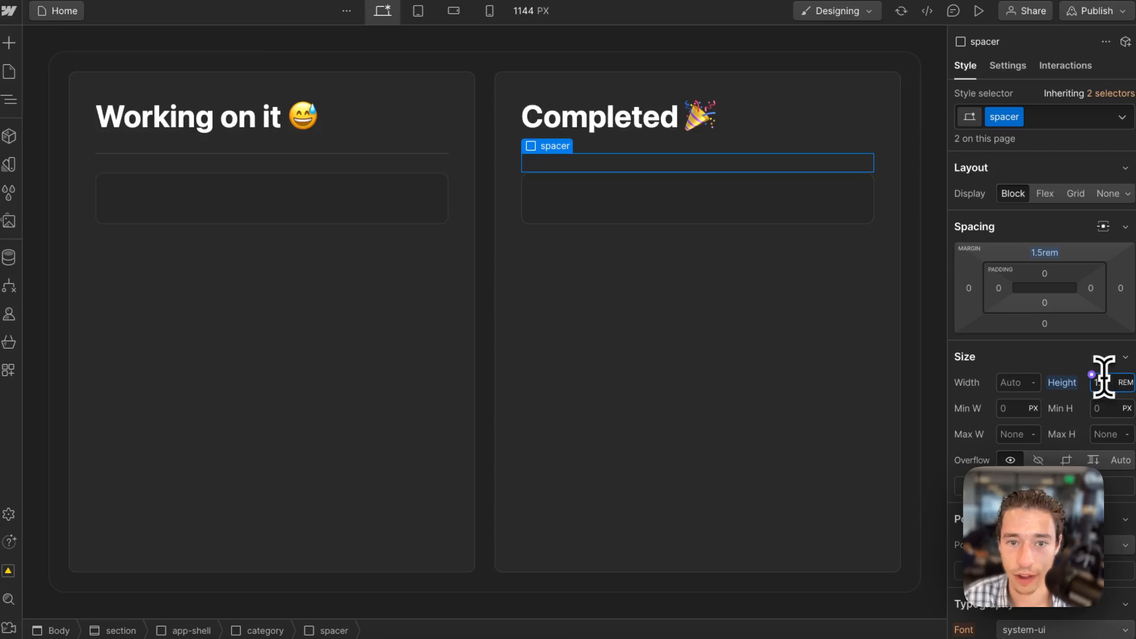
click(583, 520)
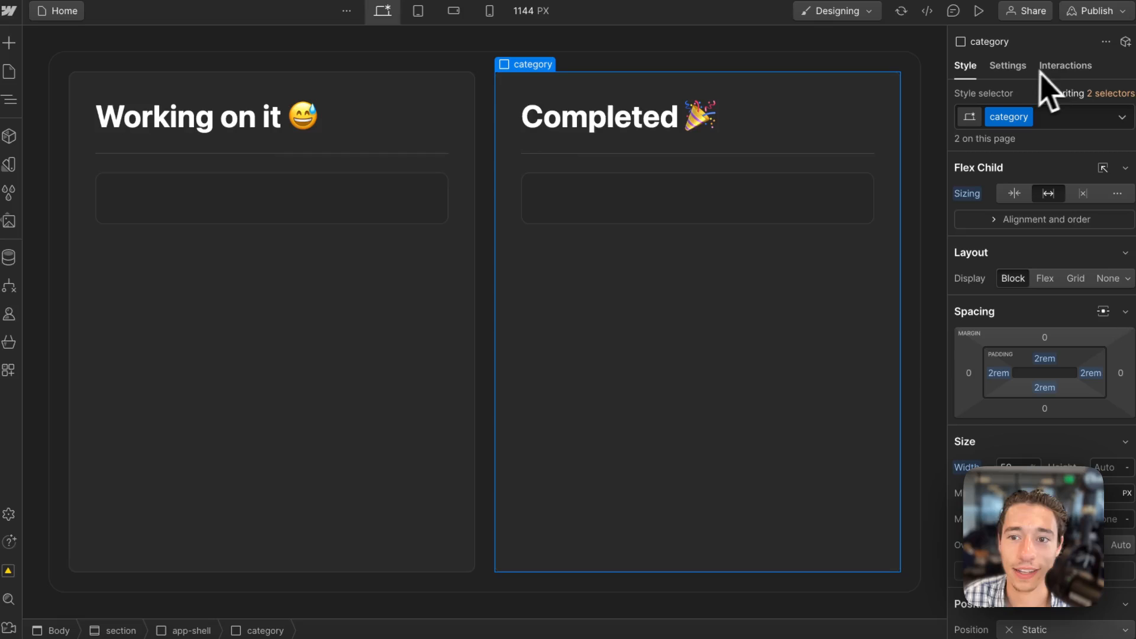
click(385, 286)
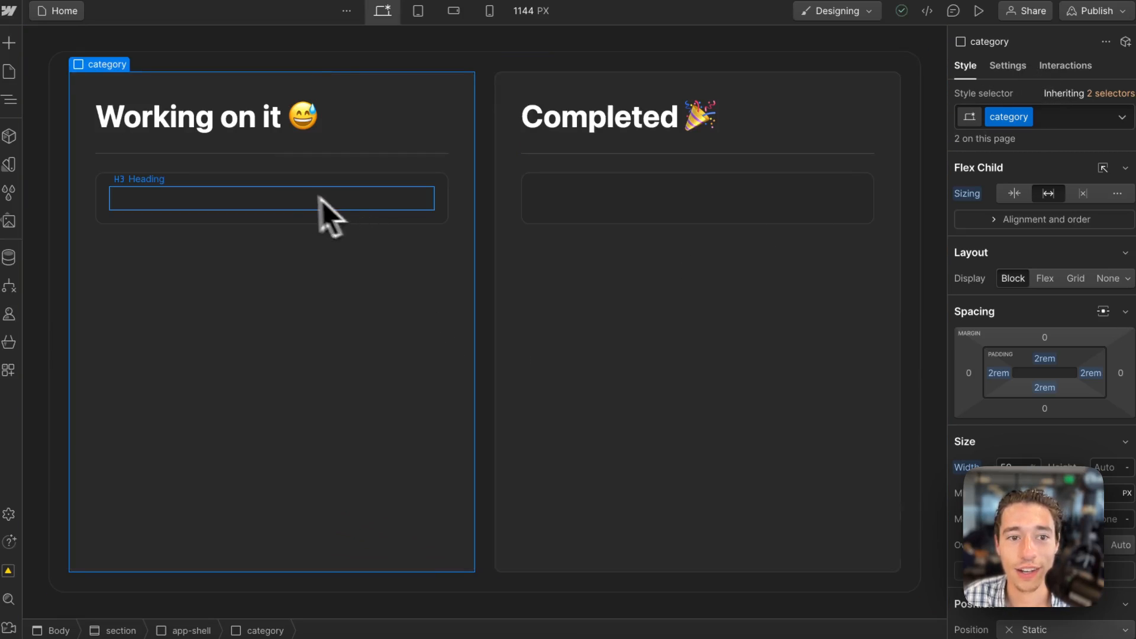
click(276, 205)
click(678, 204)
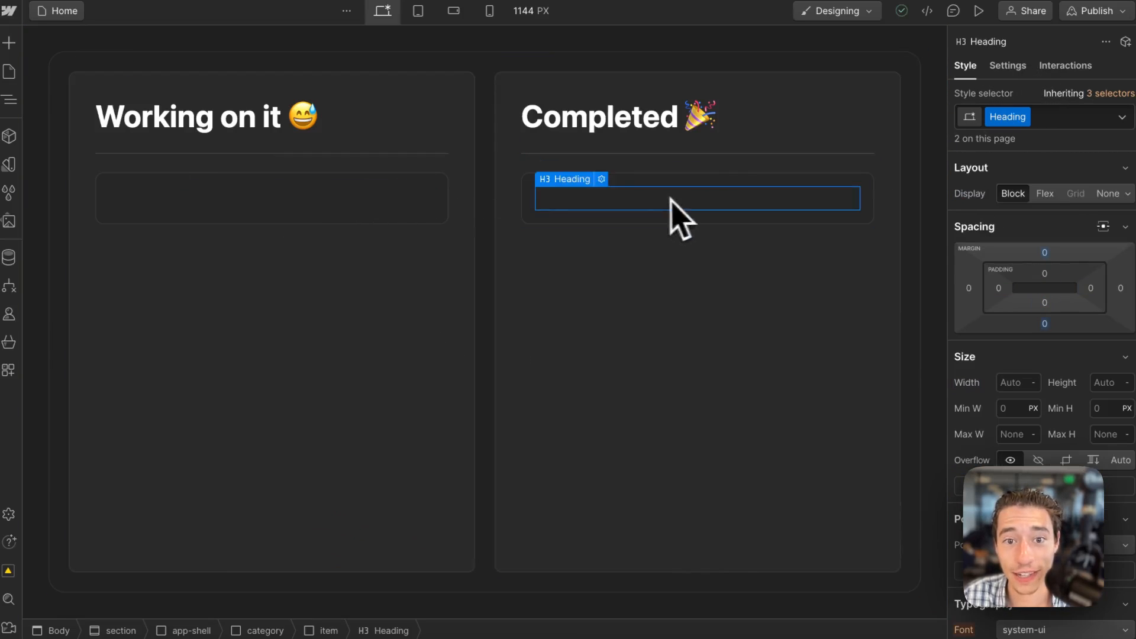
Add a custom attribute named wized with value wipListItem to the item in the Working on it category.
click(446, 205)
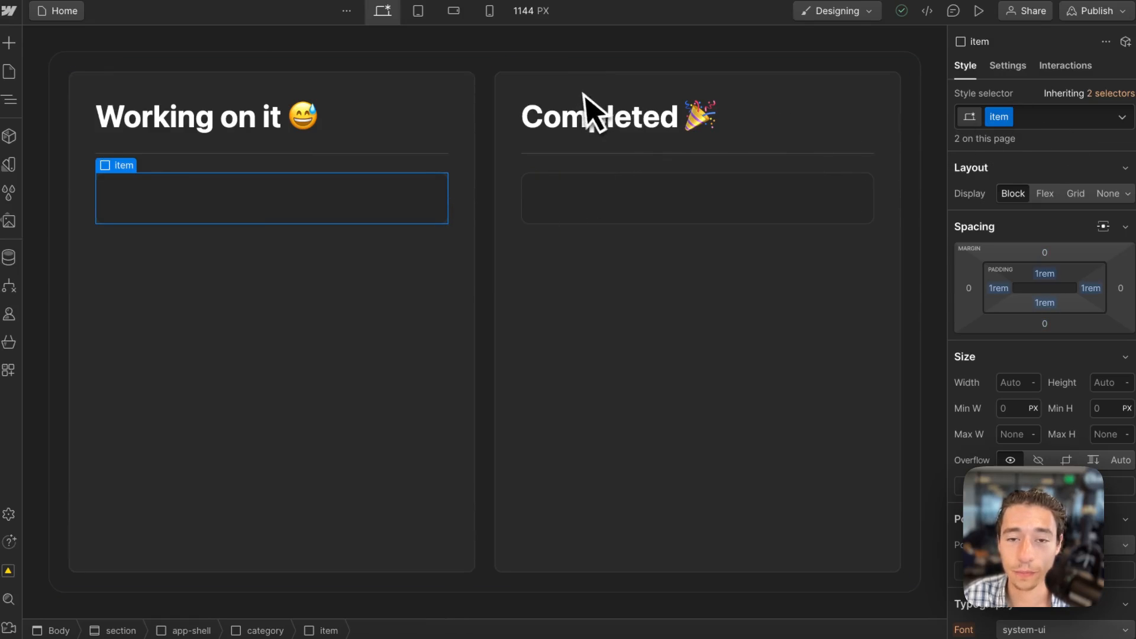
click(301, 205)
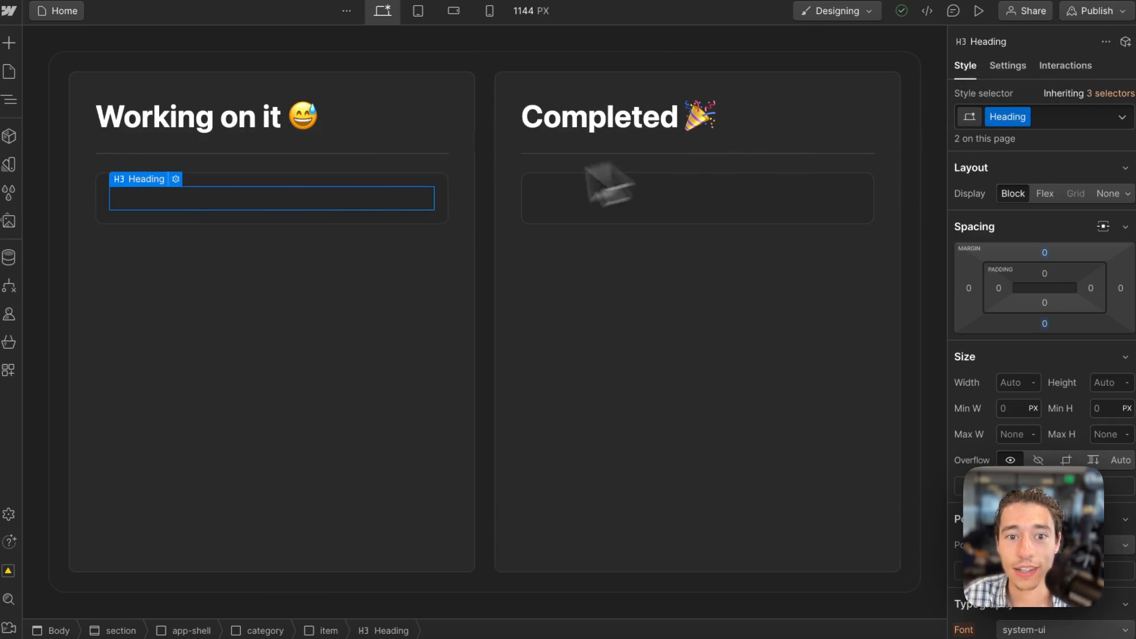
click(444, 203)
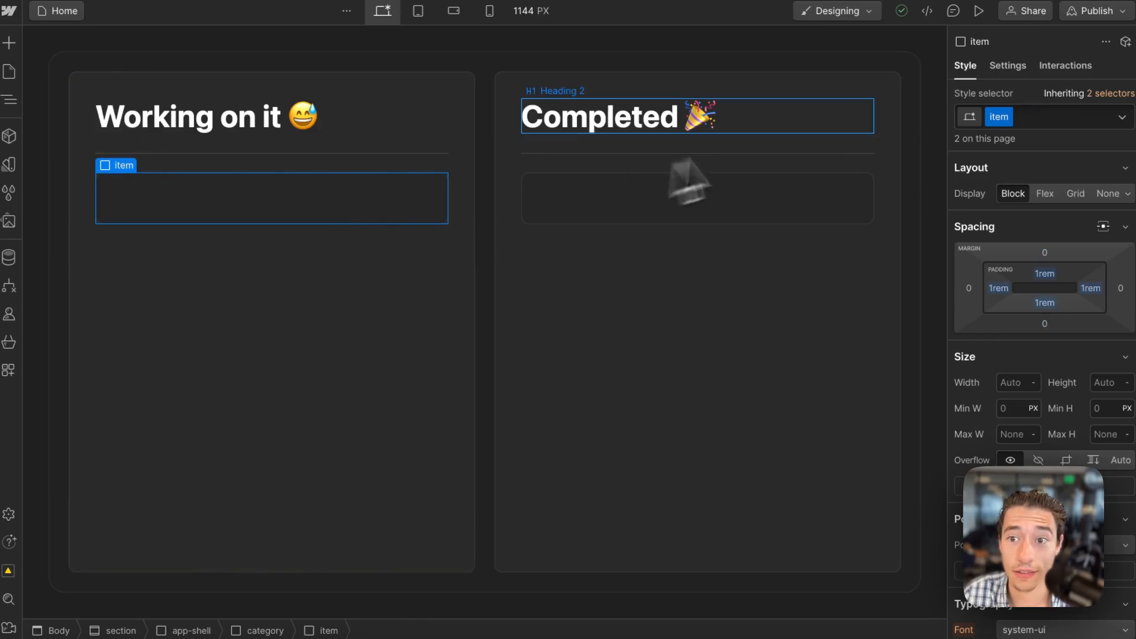
click(1006, 66)
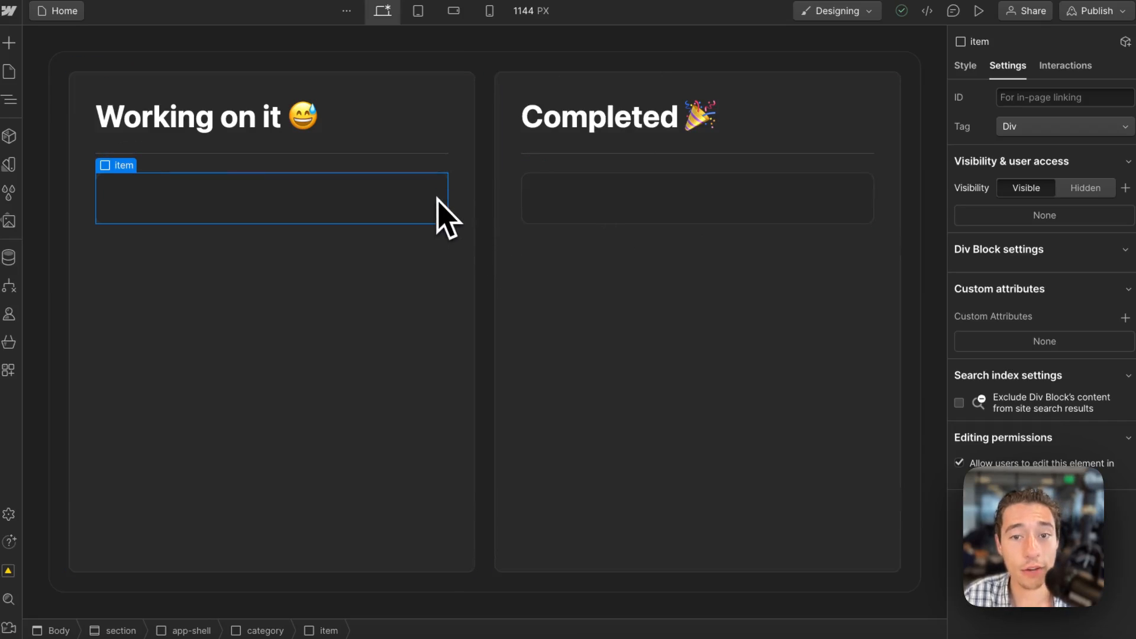
click(1124, 317)
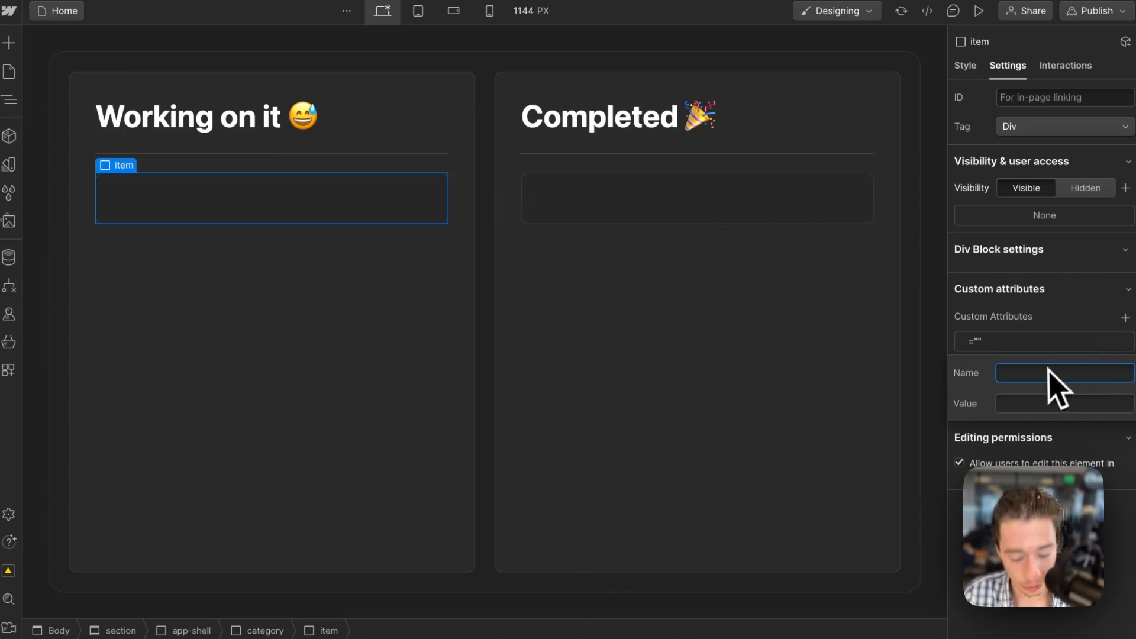
text(wized)
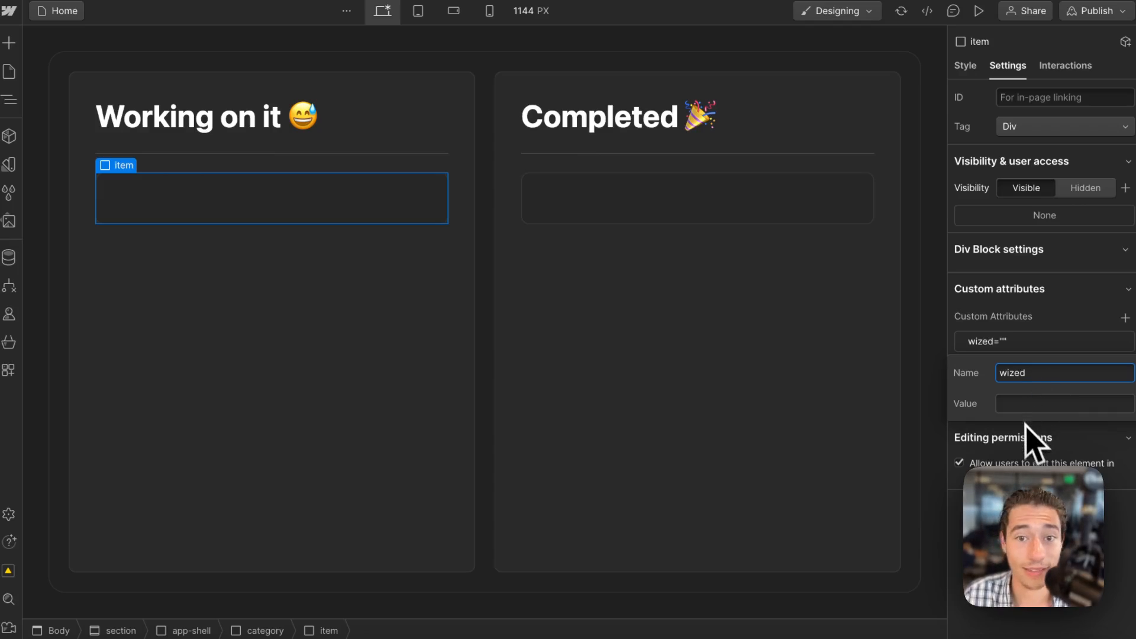
click(1018, 404)
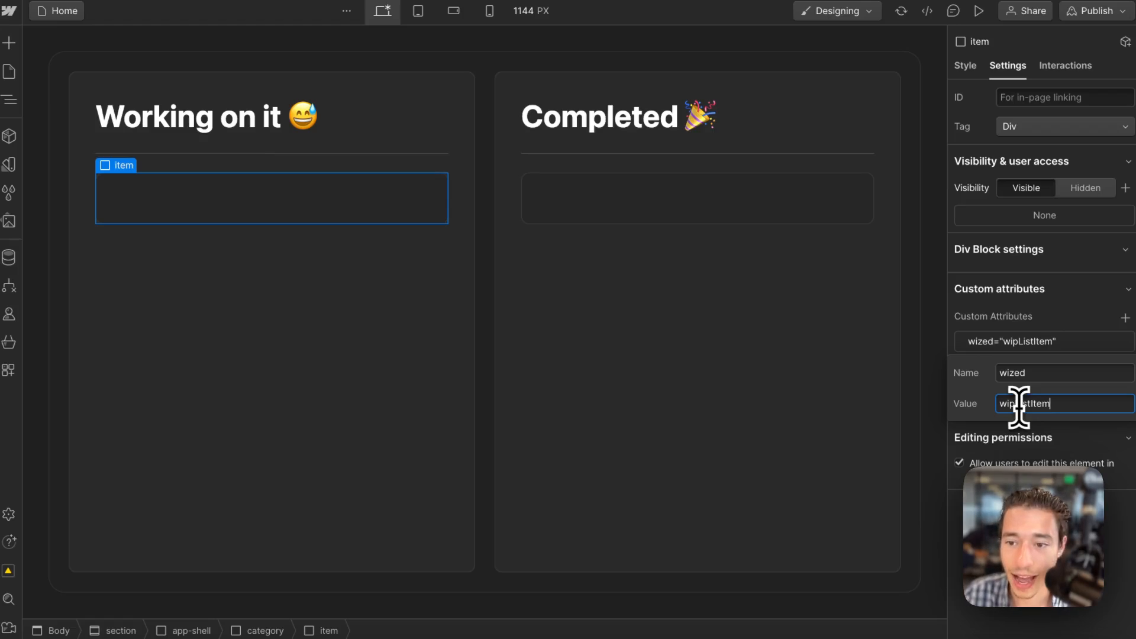
key(Return)
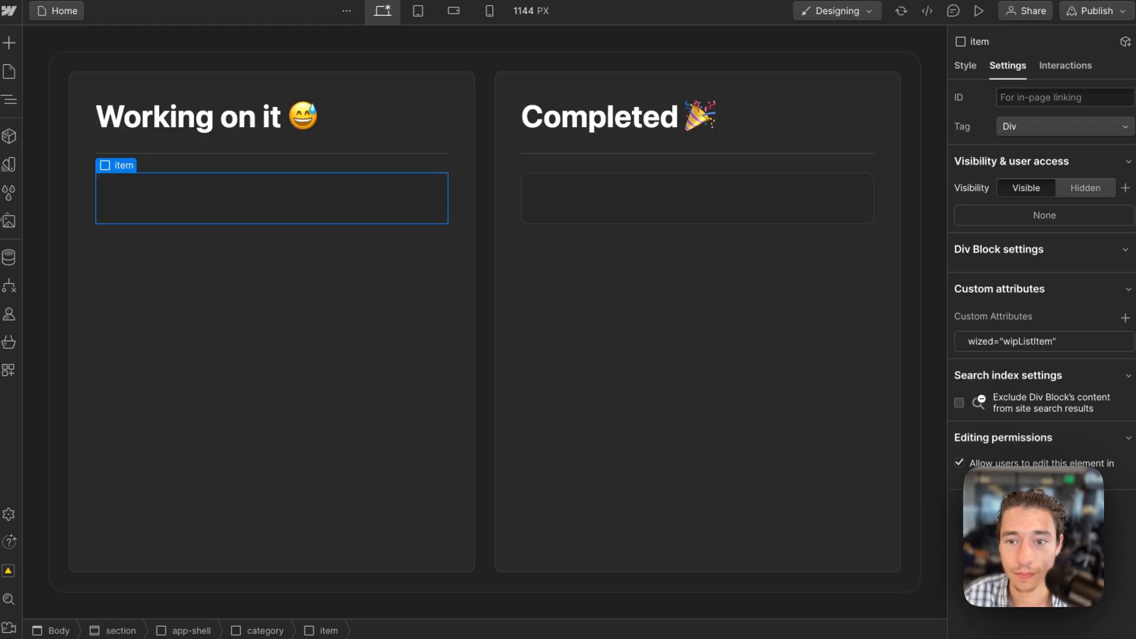
Add a custom attribute named wized with value doneListItem to the item in the Completed category.
click(864, 218)
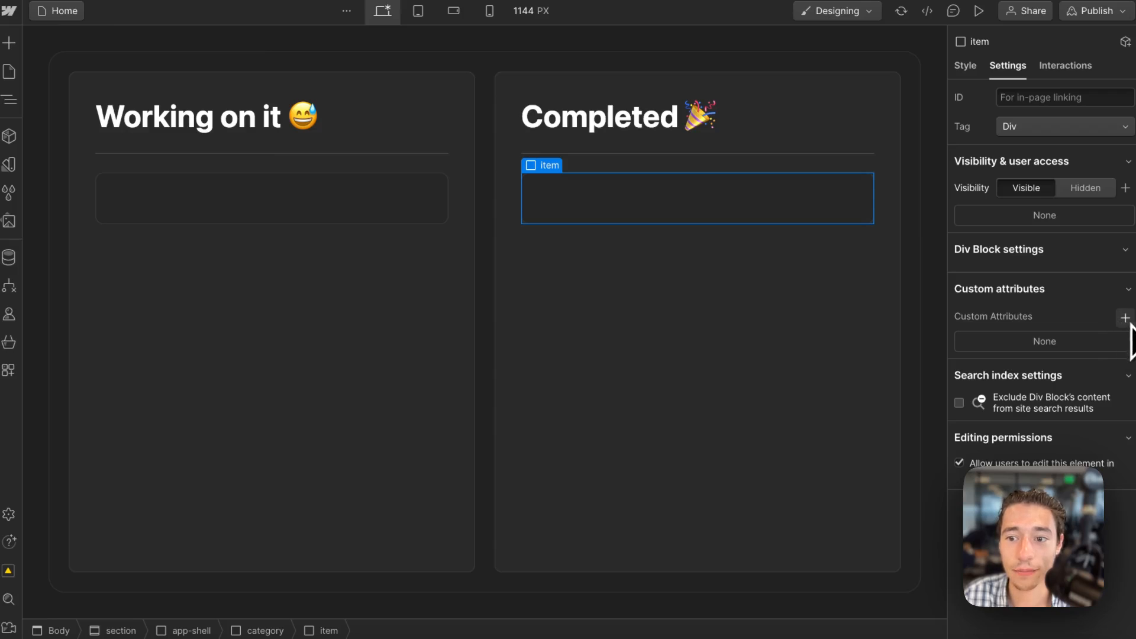
click(1125, 318)
text(wize)
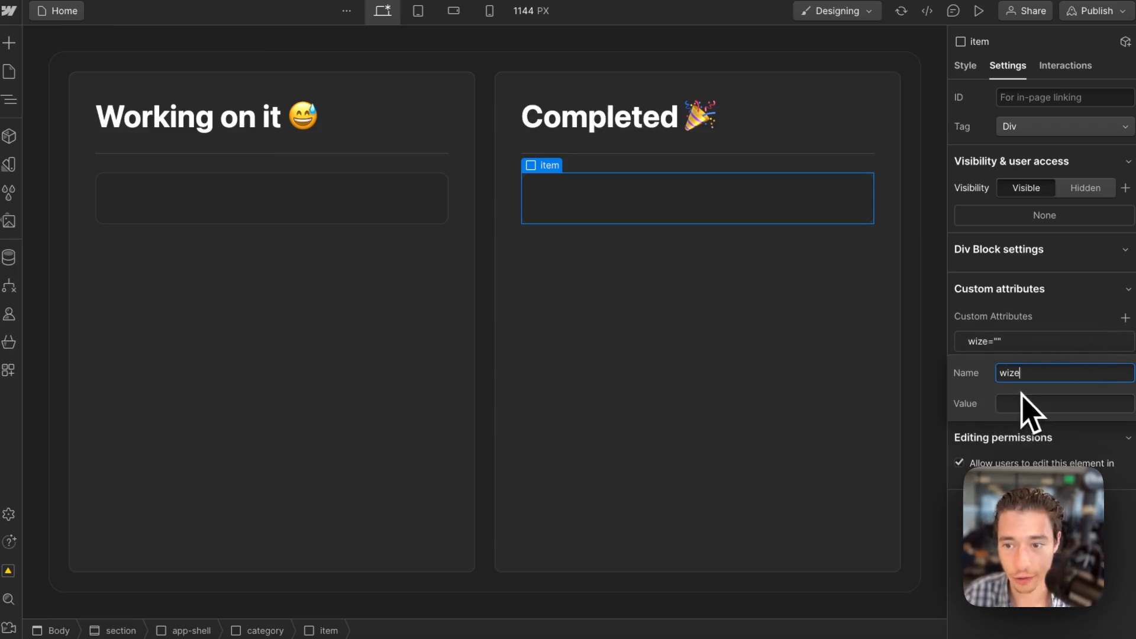
text(d)
click(1019, 405)
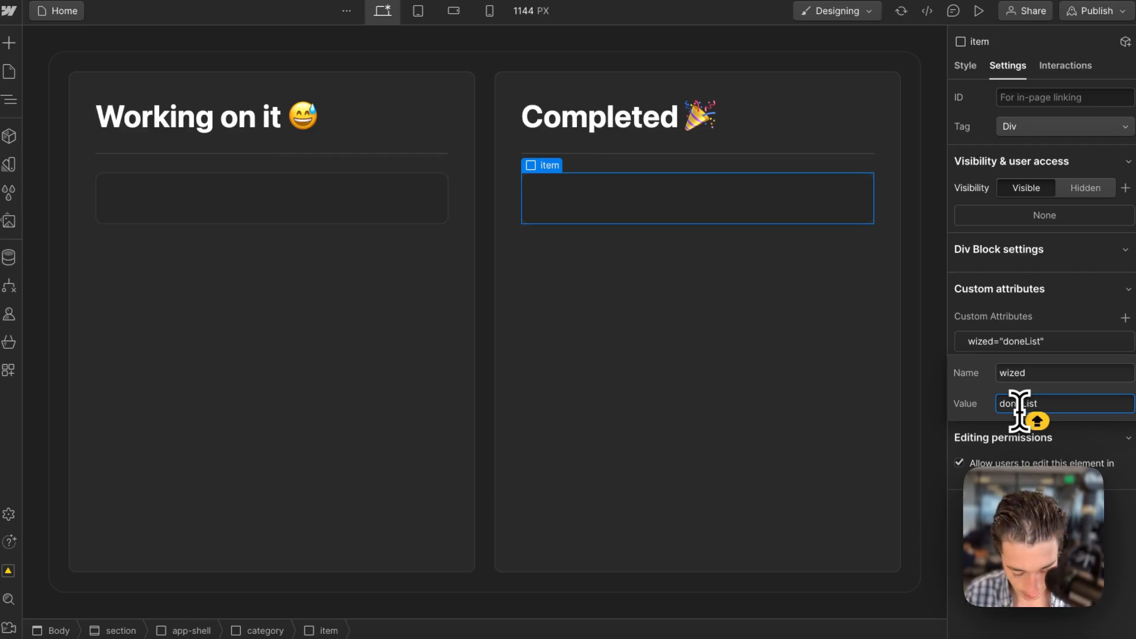
key(Return)
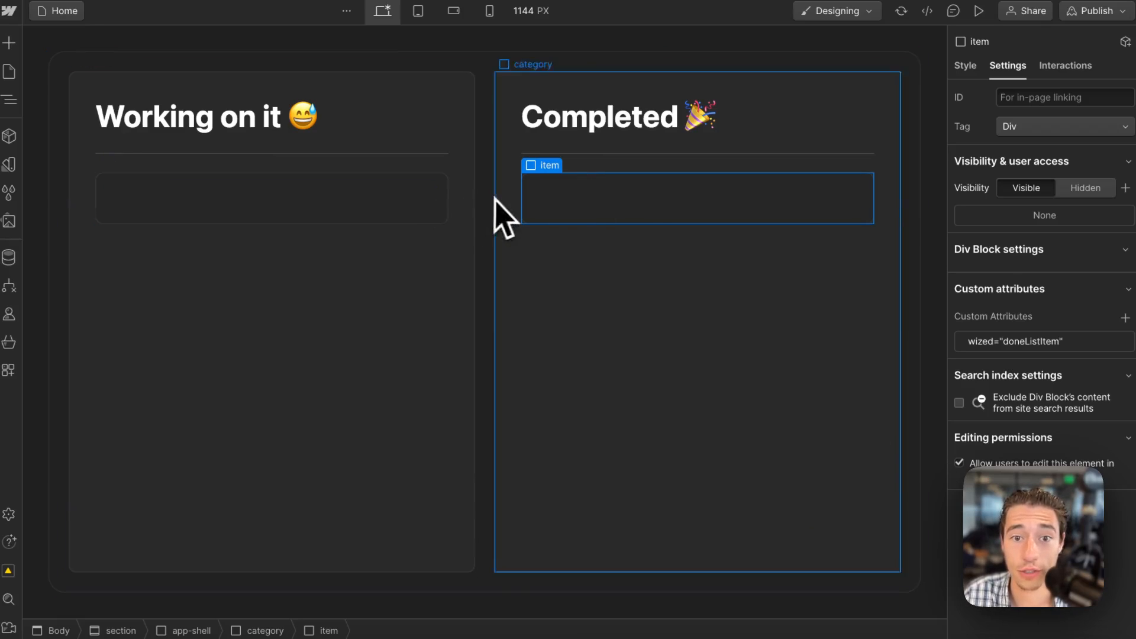
Add a custom attribute named wized with value wipListItemText to the H3 heading inside the Working on it item.
click(410, 202)
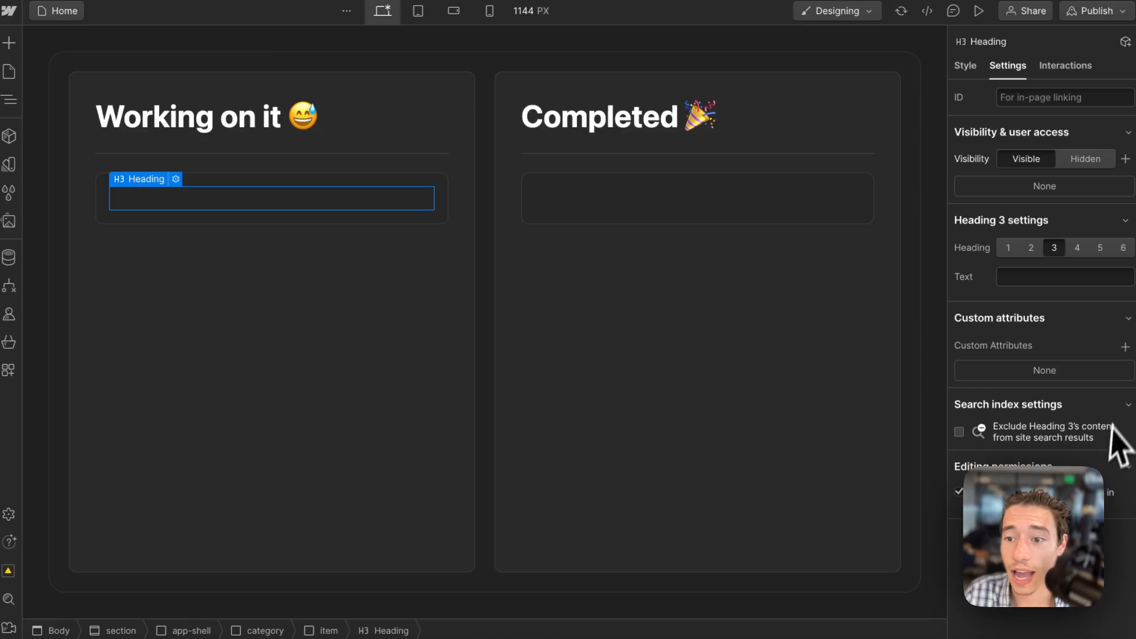
click(1125, 348)
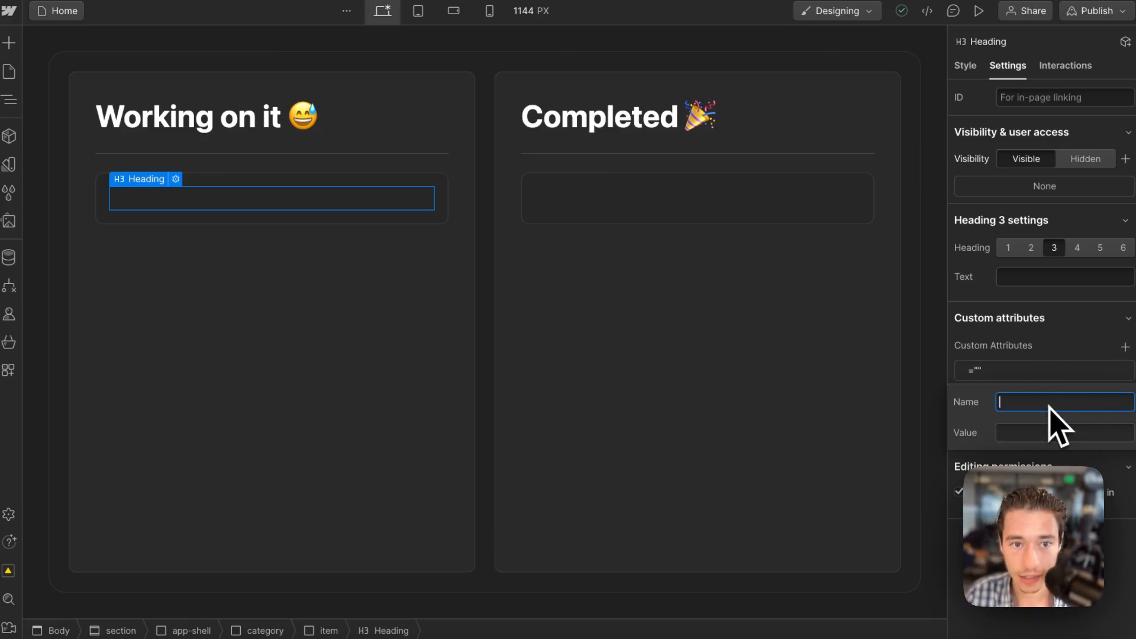
text(wized)
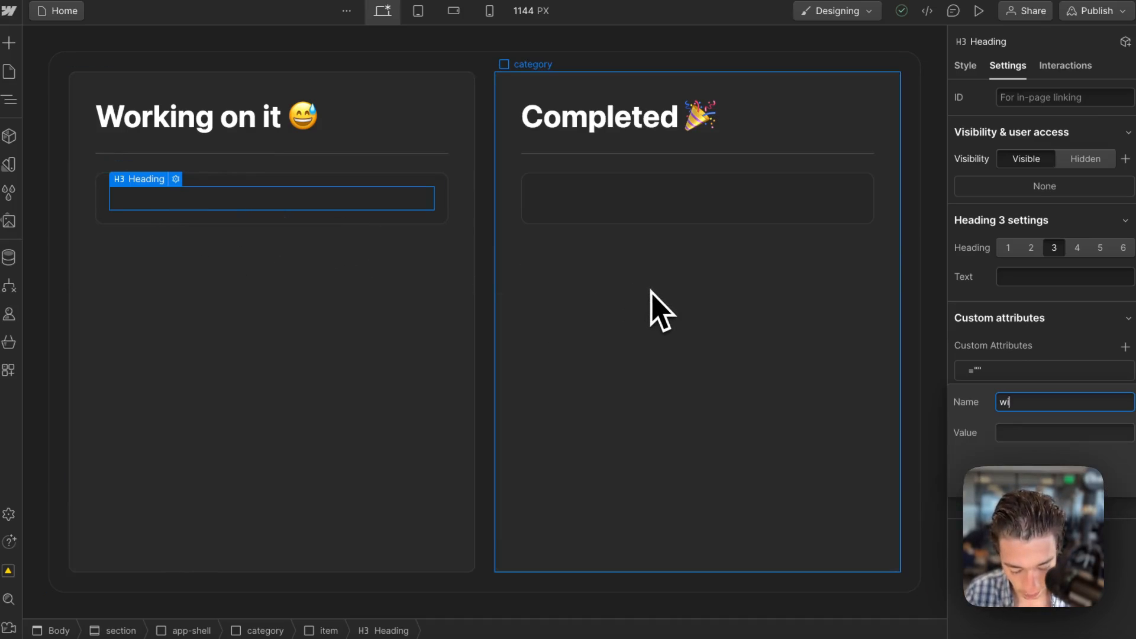
click(1027, 436)
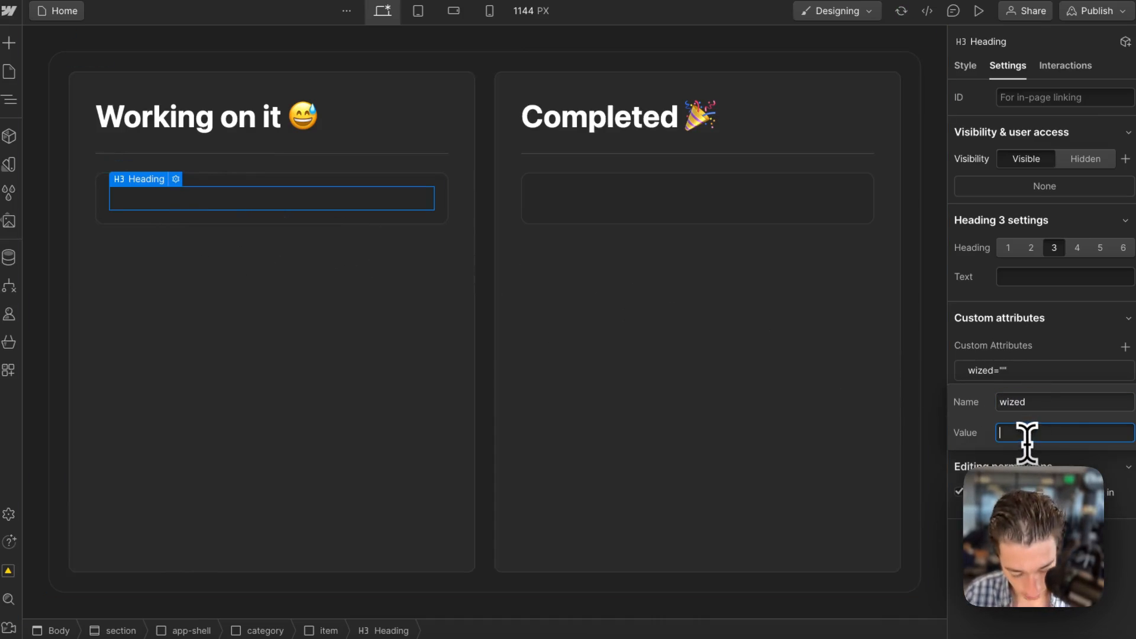
text(wipListI)
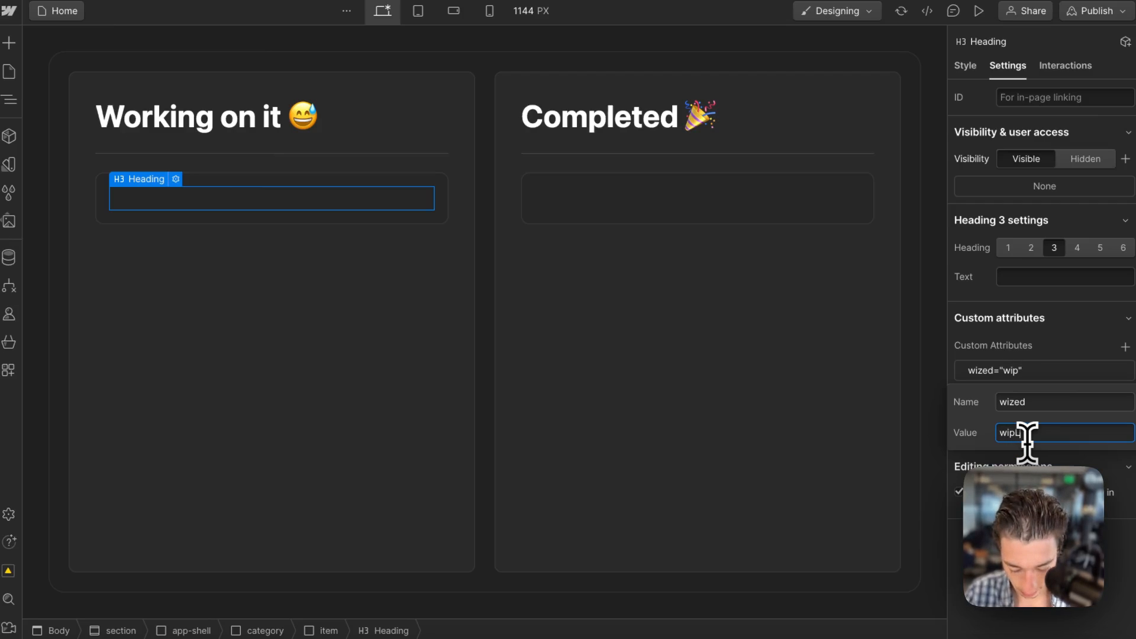
text(tem)
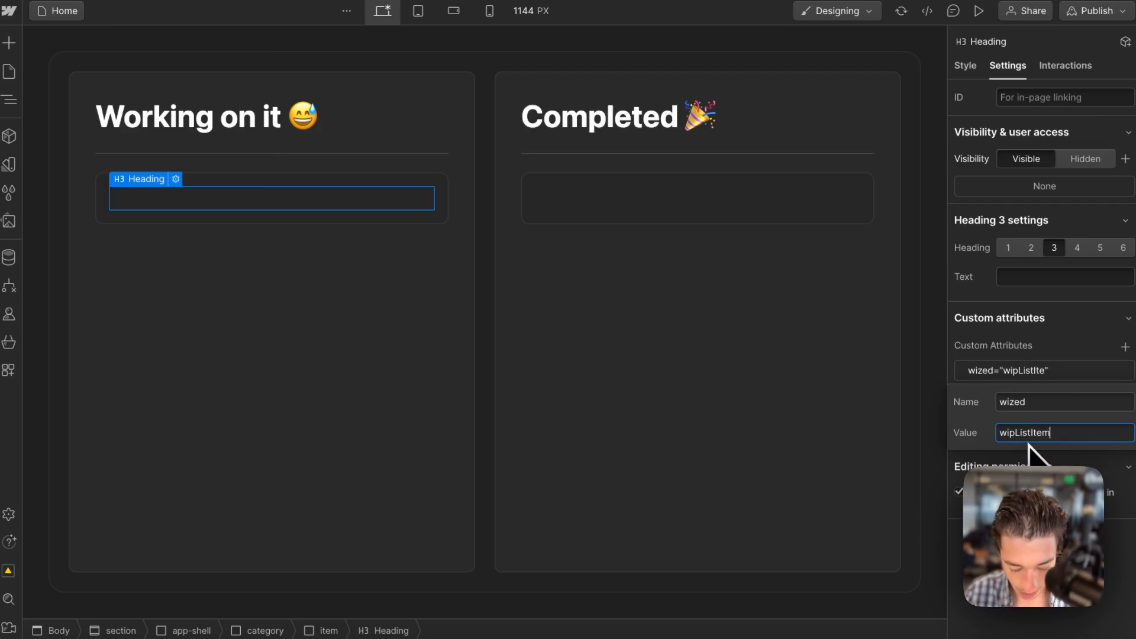
text(Text)
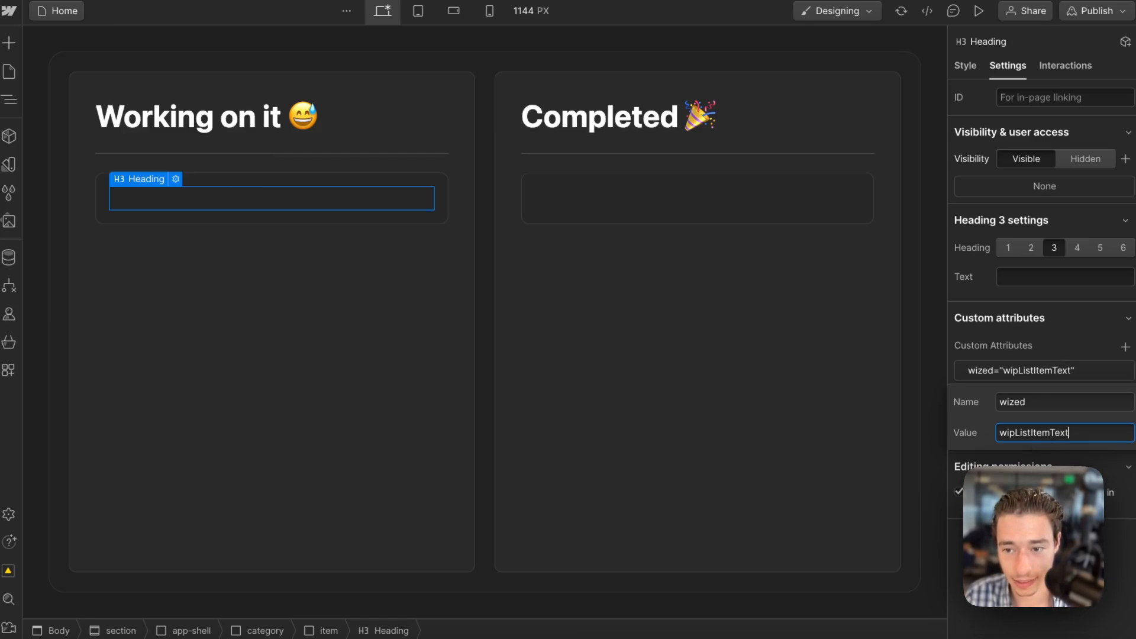
key(Return)
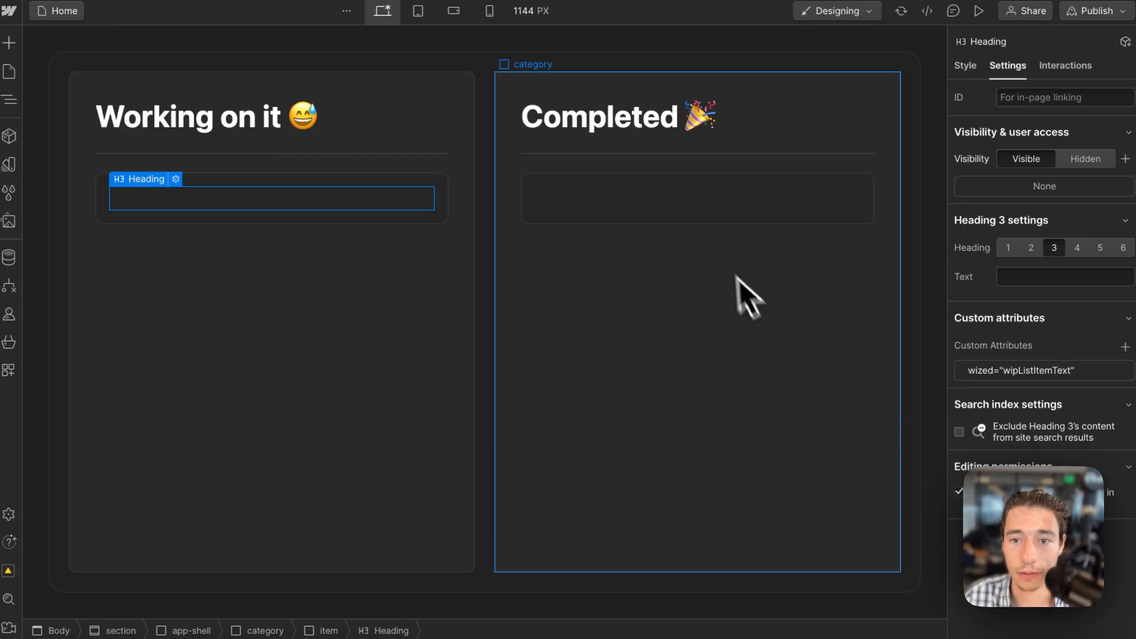
Add a custom attribute named wized with value doneListItemText to the H3 heading inside the Completed item.
click(724, 204)
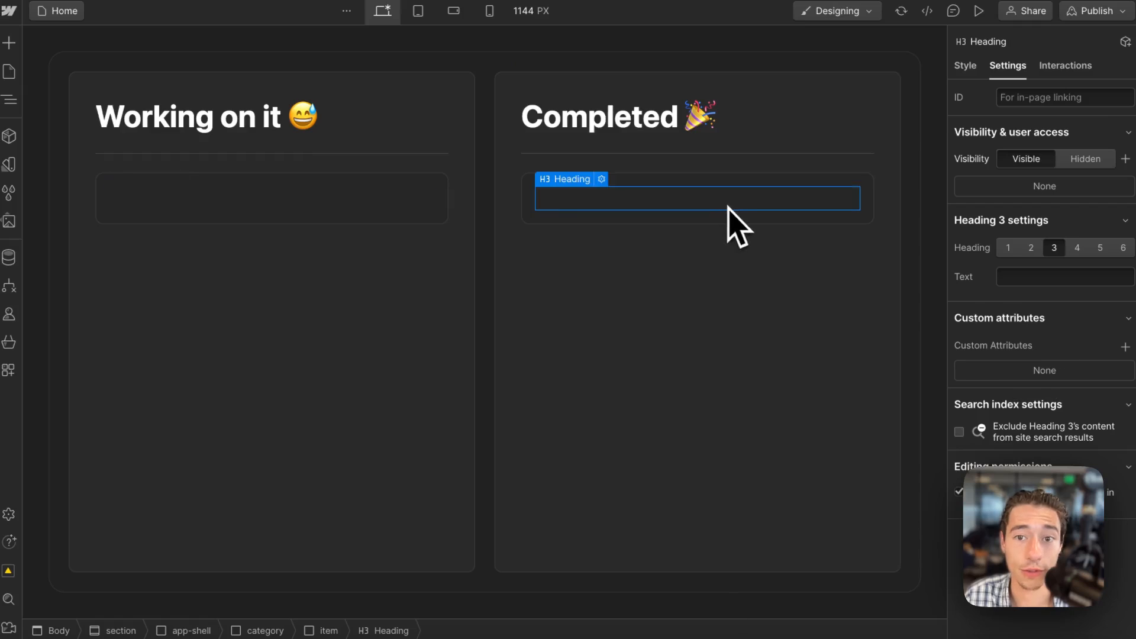
click(1125, 346)
text(wized)
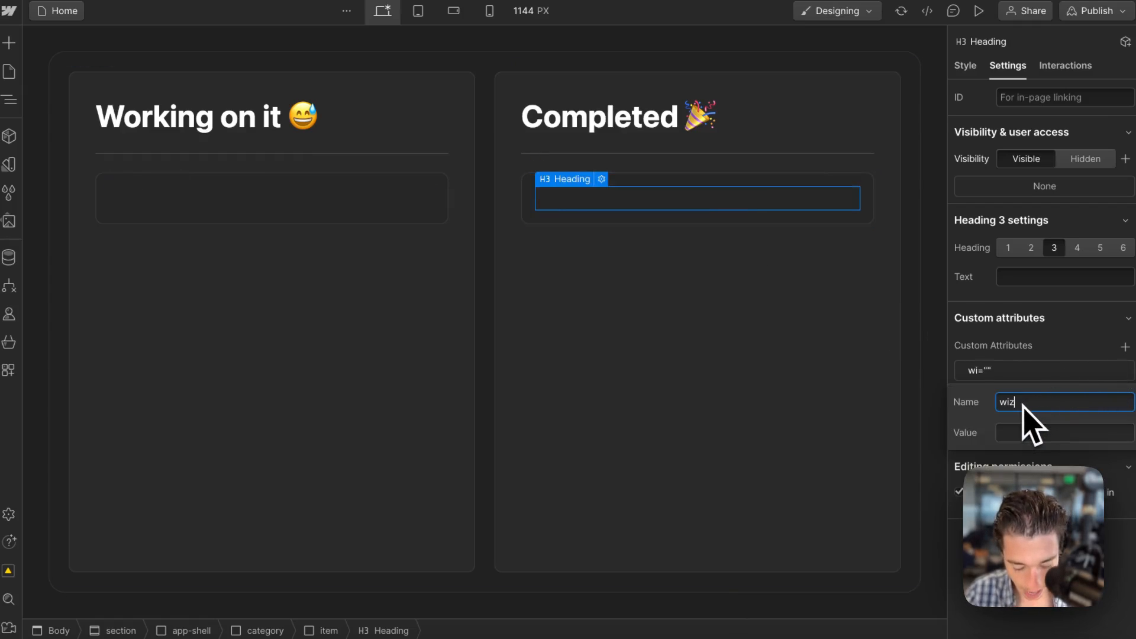
click(1022, 433)
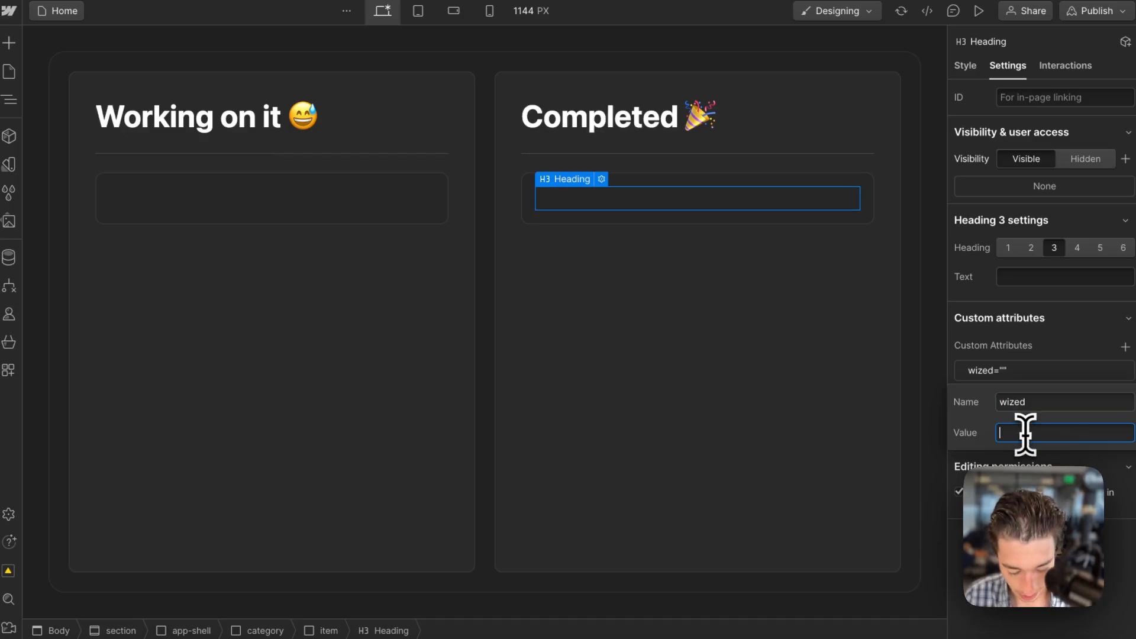
text(doneLi)
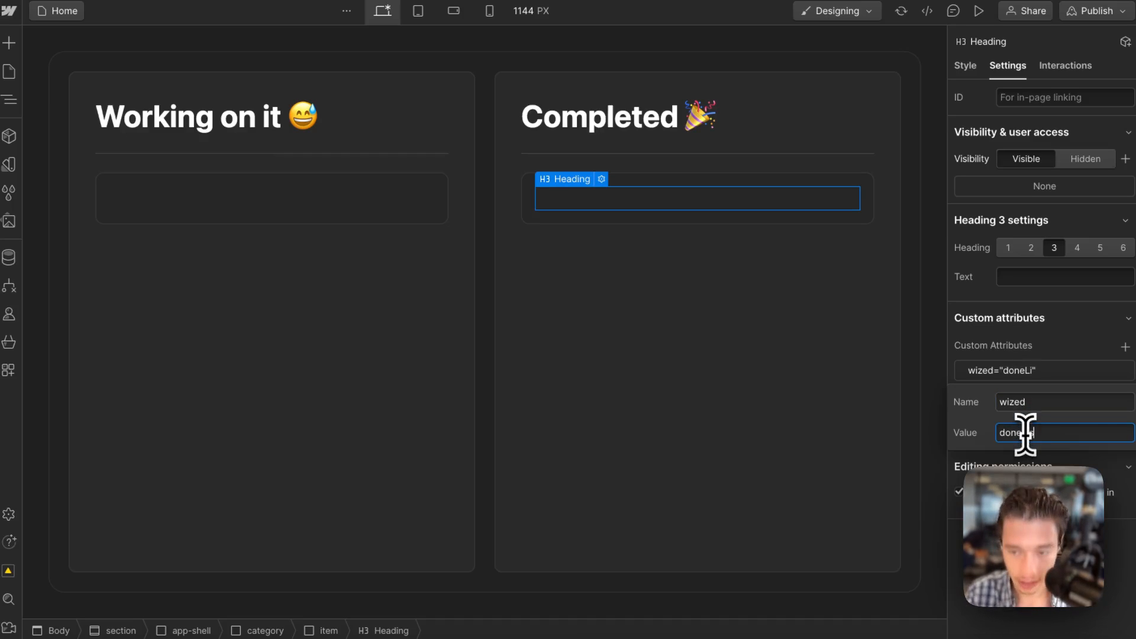
text(stltemText)
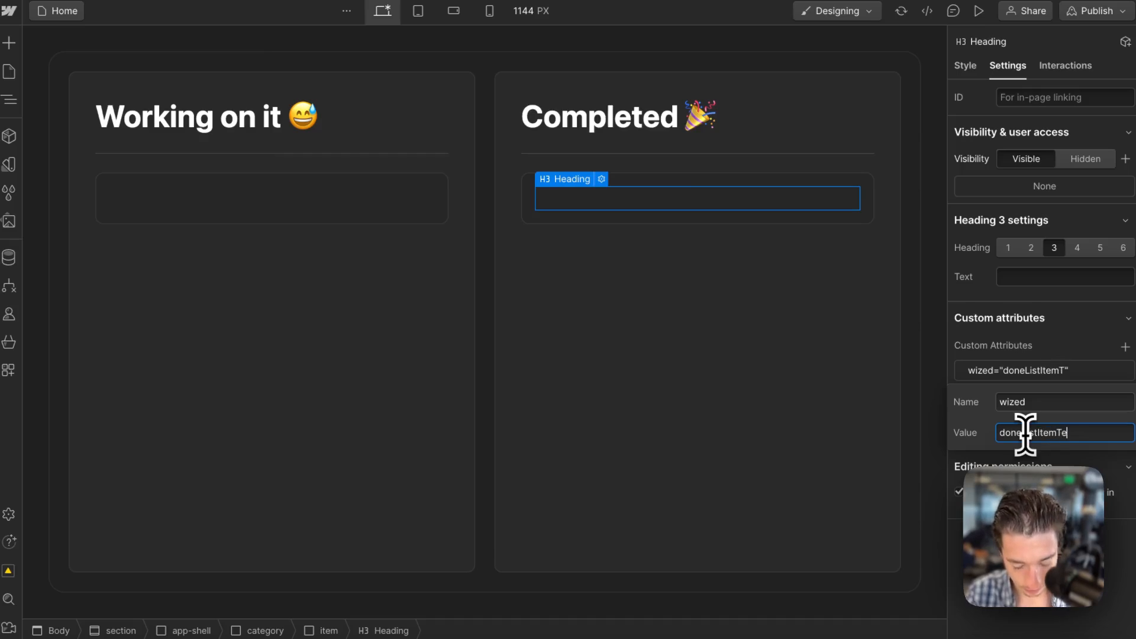
key(Return)
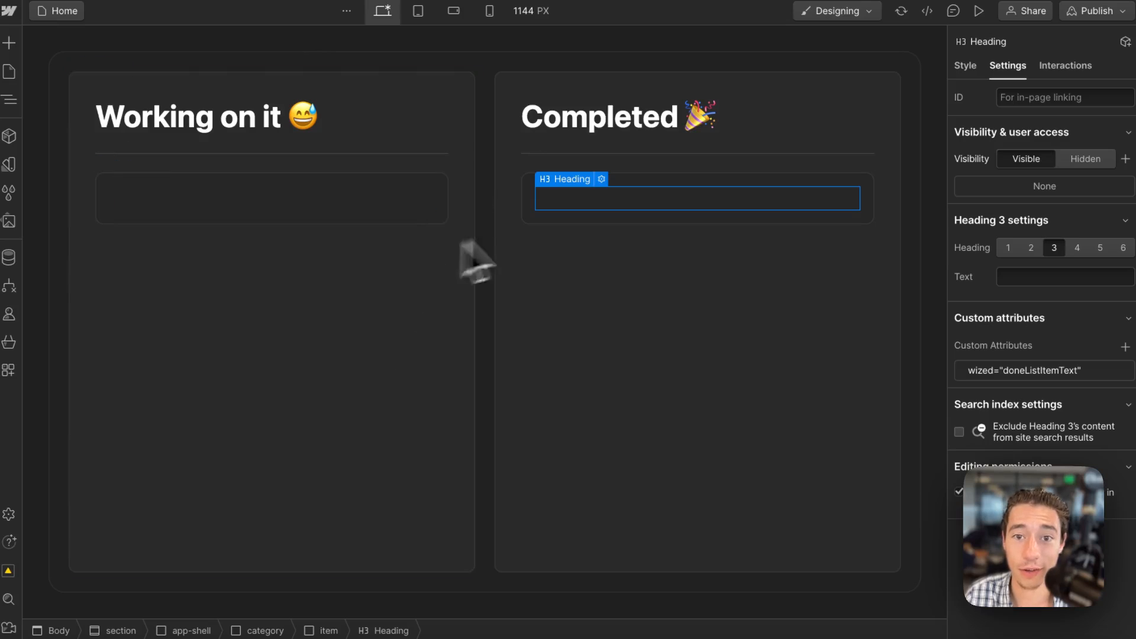
Publish the site with the new custom attributes.
click(585, 357)
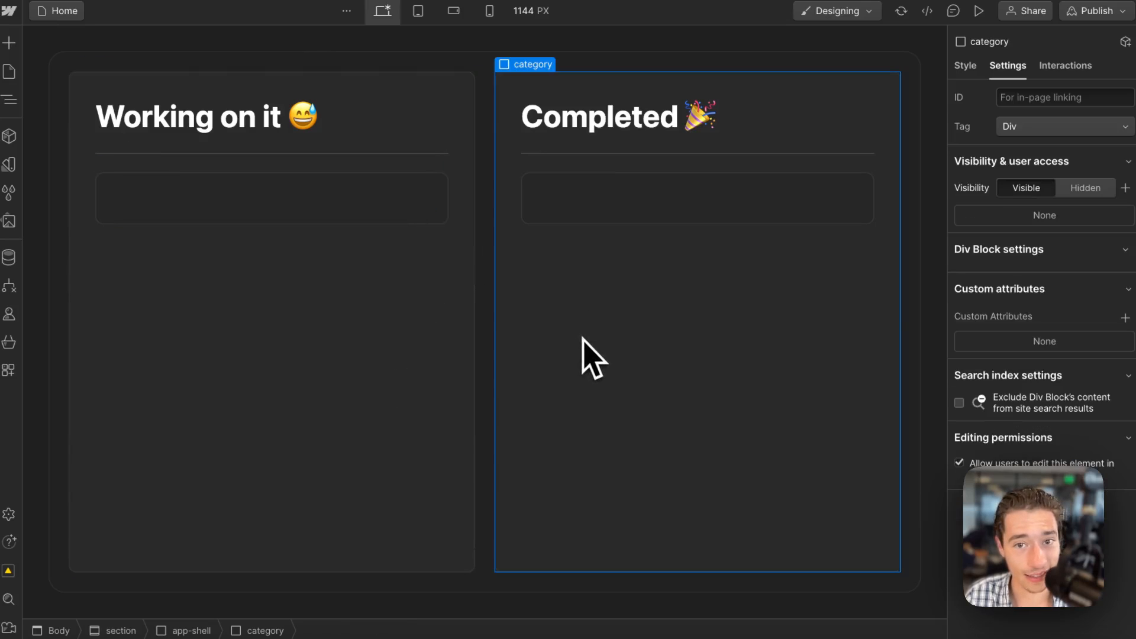
click(1095, 11)
click(1043, 244)
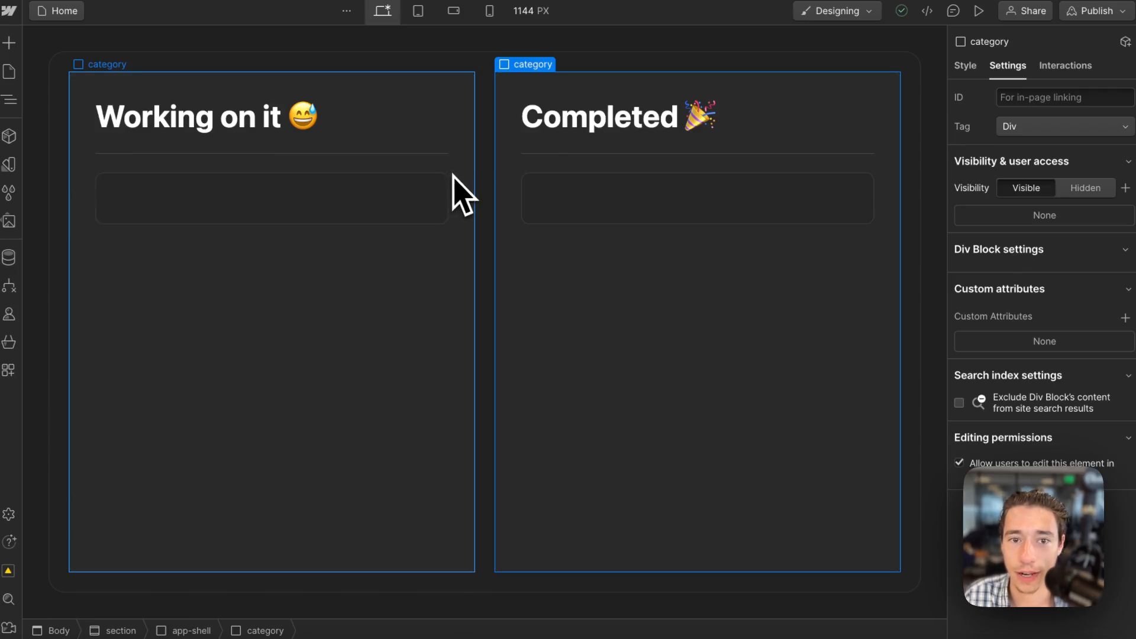
Insert a Div Block below the Working on it divider and move the item into it as a list wrapper.
click(441, 204)
click(433, 325)
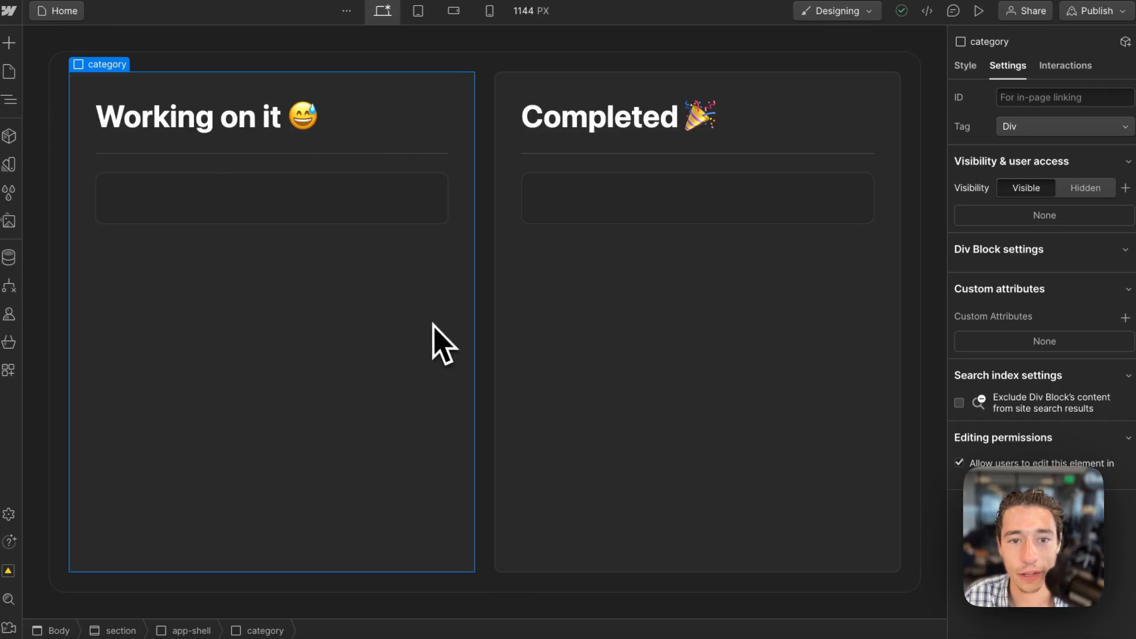
click(9, 42)
drag(86, 354, 436, 223)
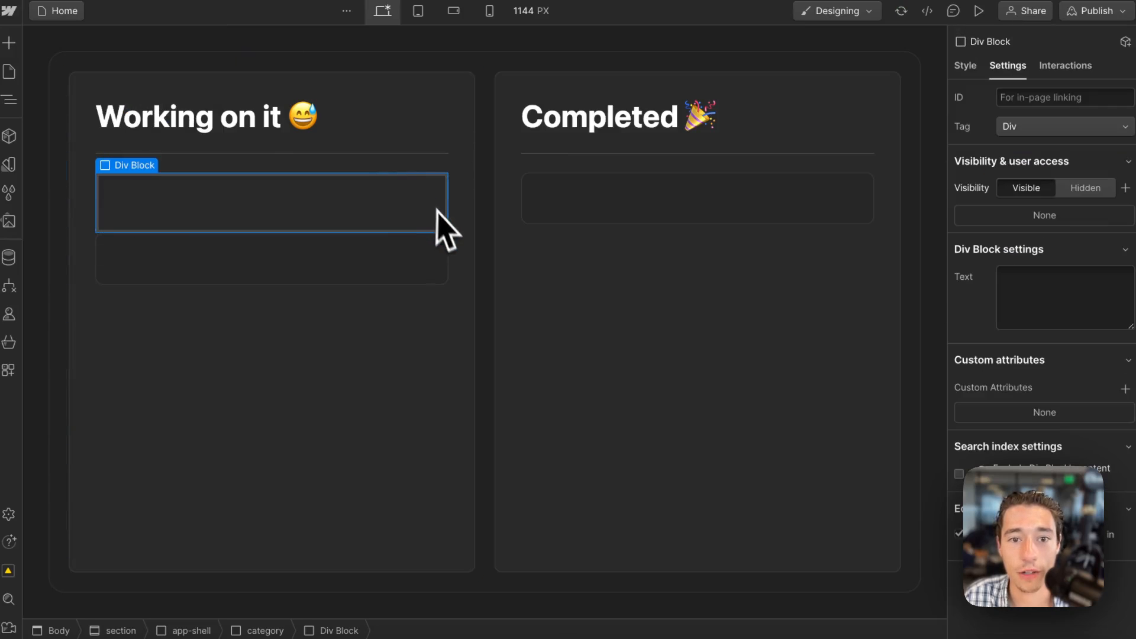
click(444, 251)
key(Delete)
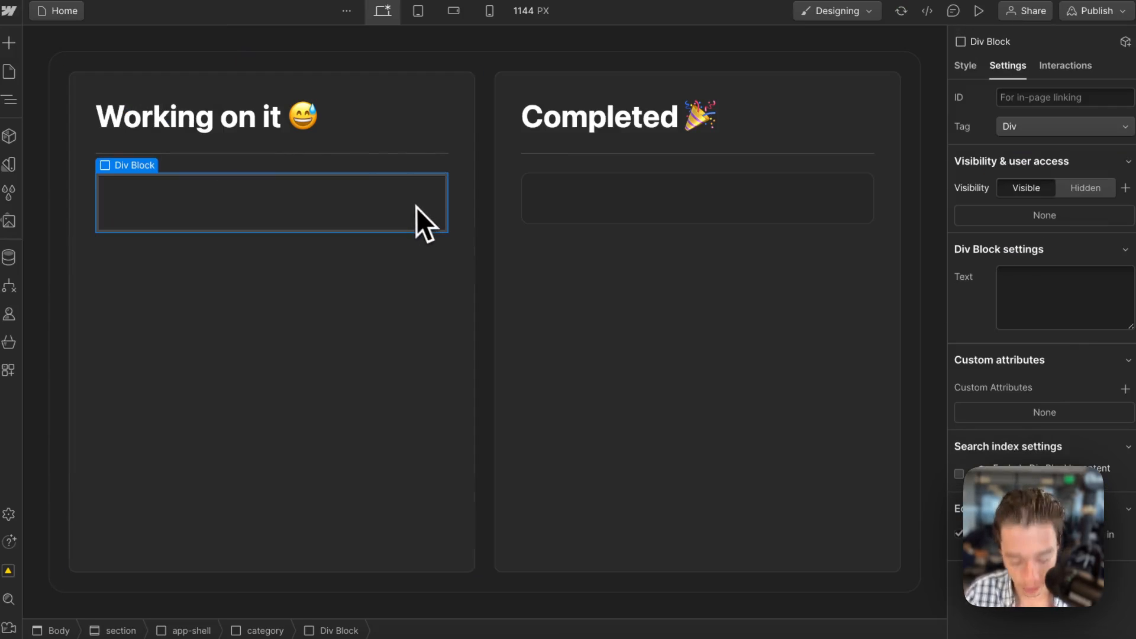
key(super+v)
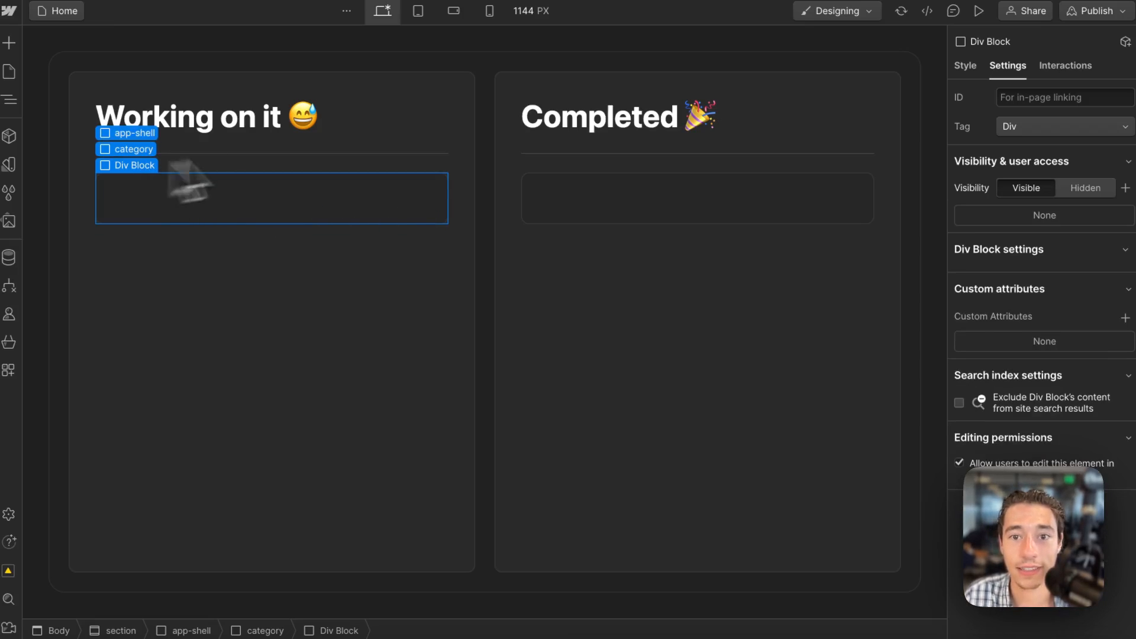
click(965, 66)
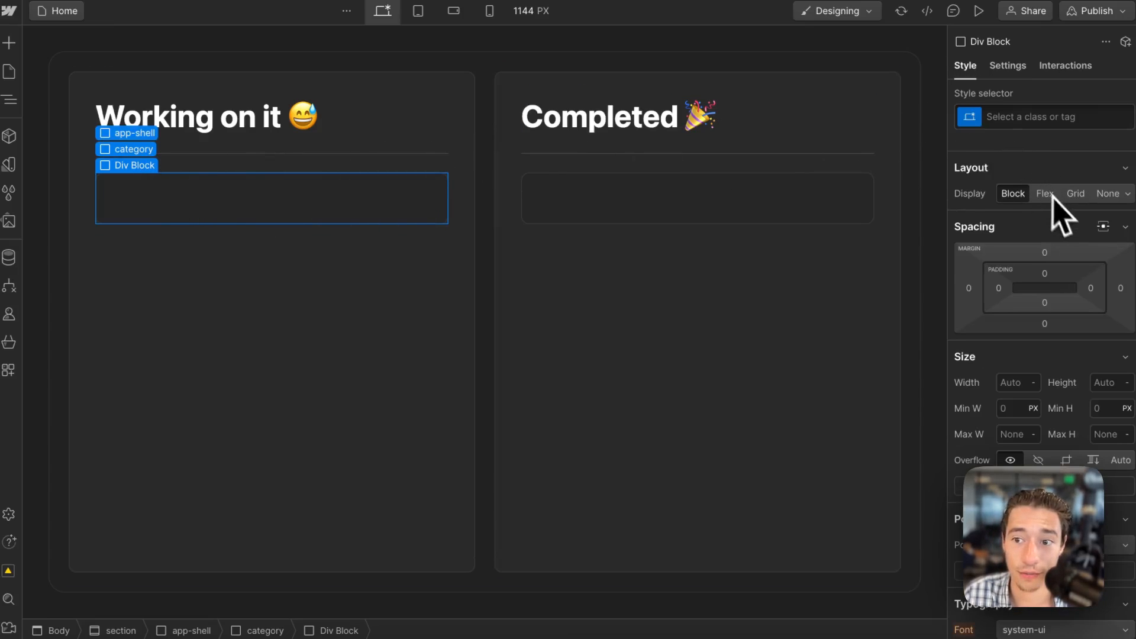
click(371, 318)
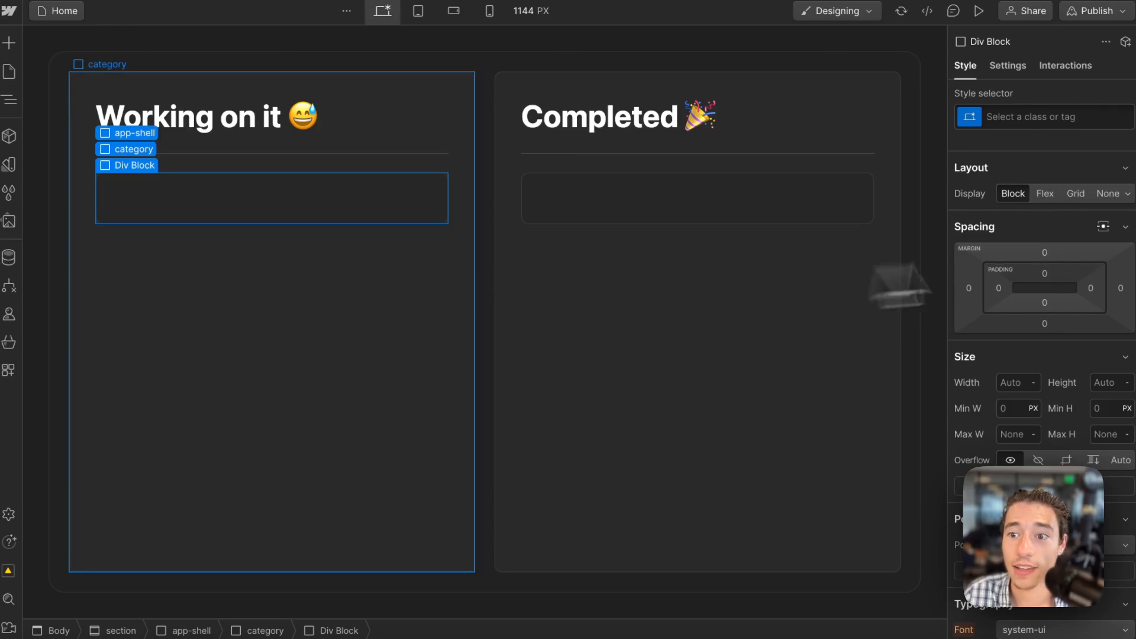
click(438, 210)
click(453, 405)
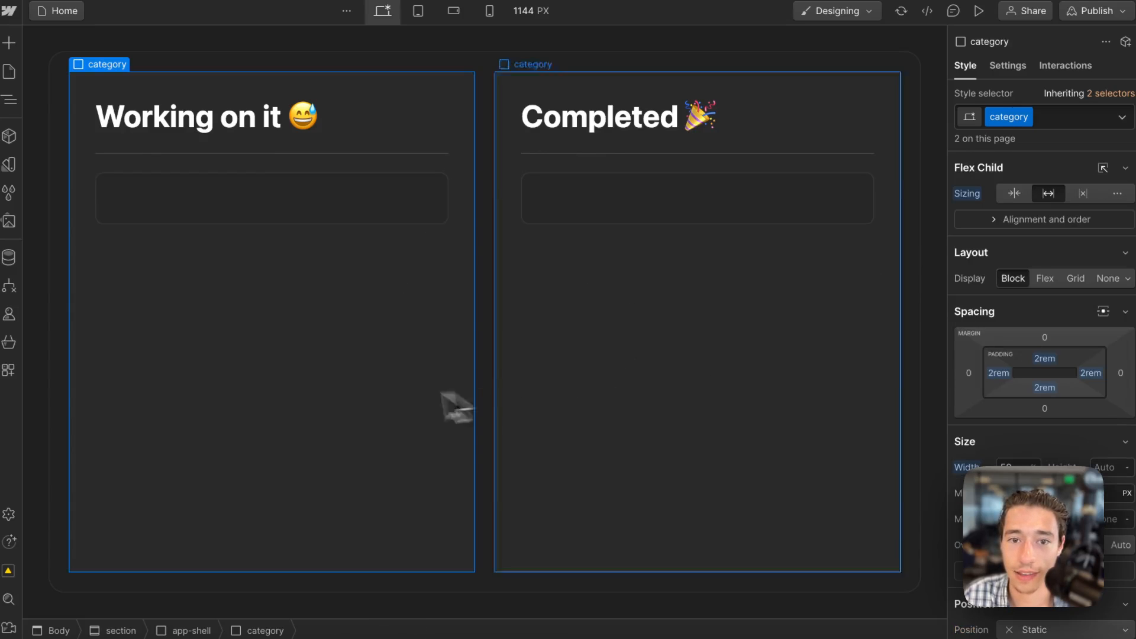
Set the width of the Div Block wrapping the Working on it item to 100%.
click(445, 184)
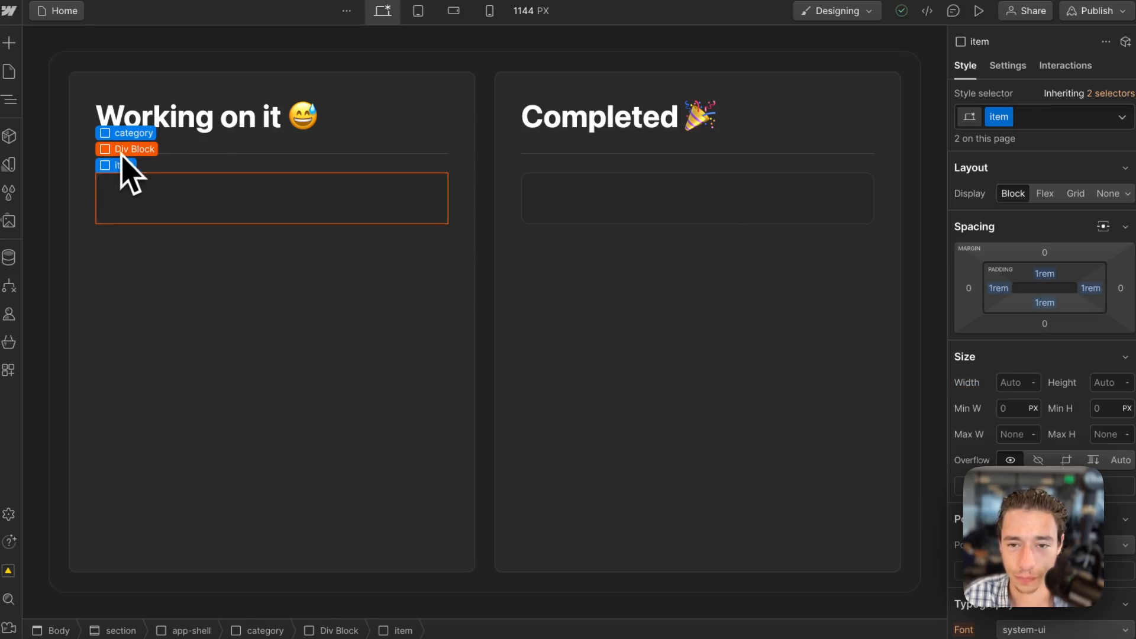
click(126, 149)
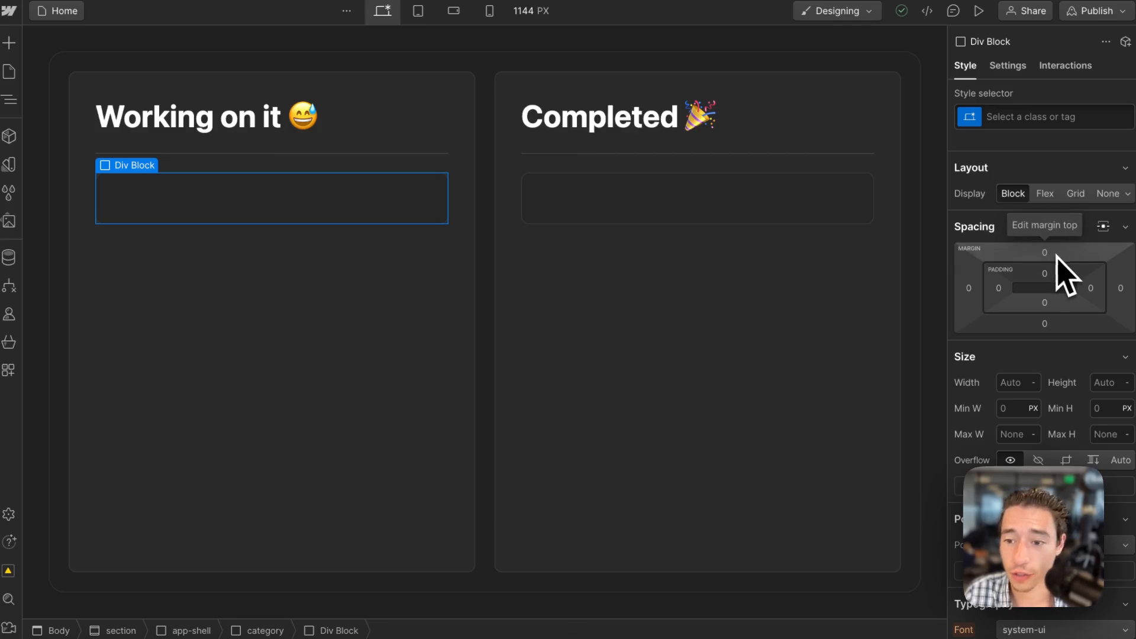
click(1007, 382)
text(10)
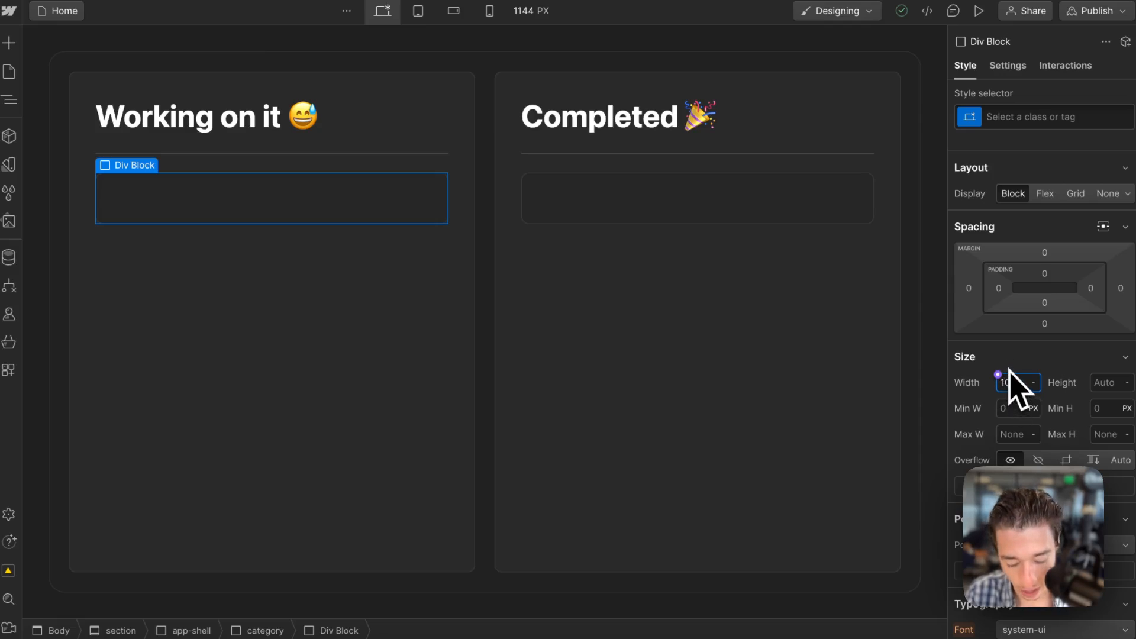
text(0)
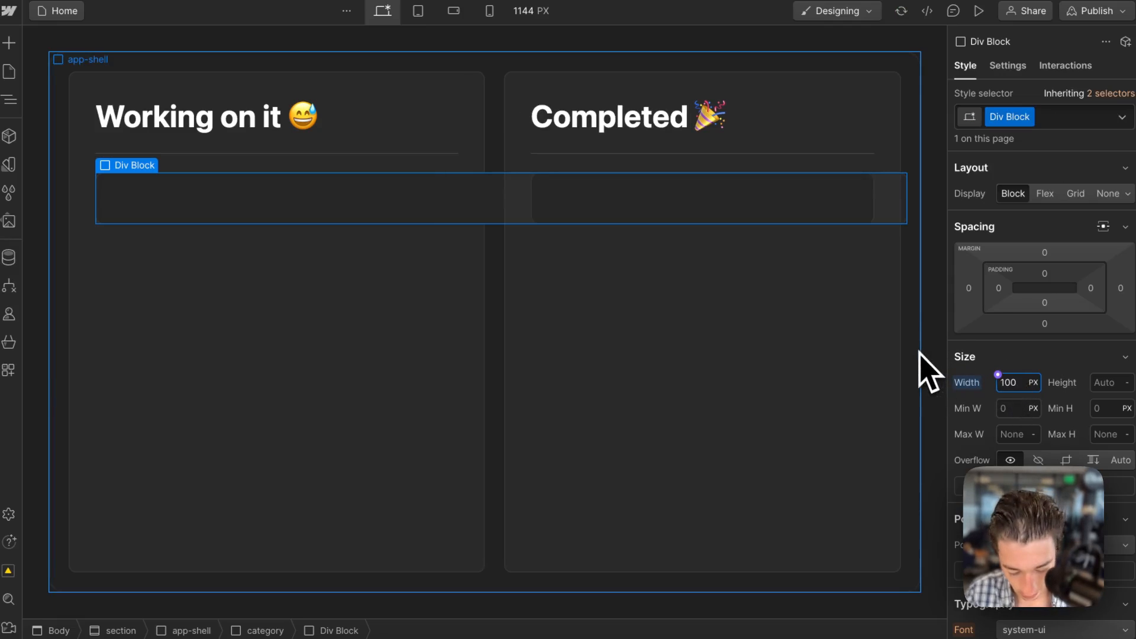
text(%)
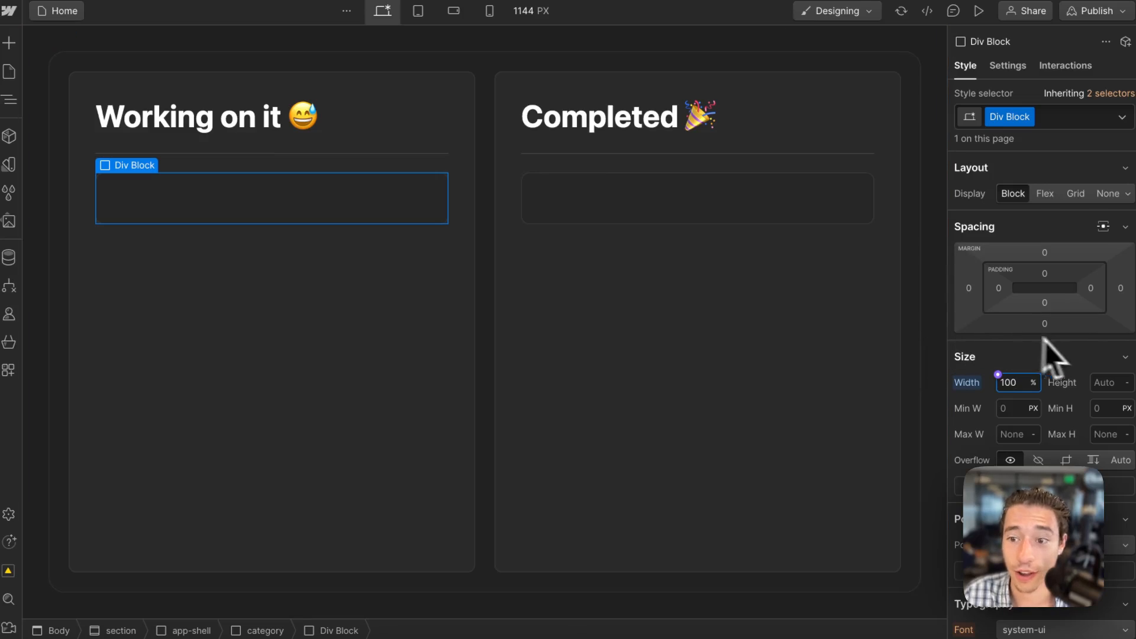
Try a height of 100% on the wrapper Div Block and return it to Auto.
click(1107, 384)
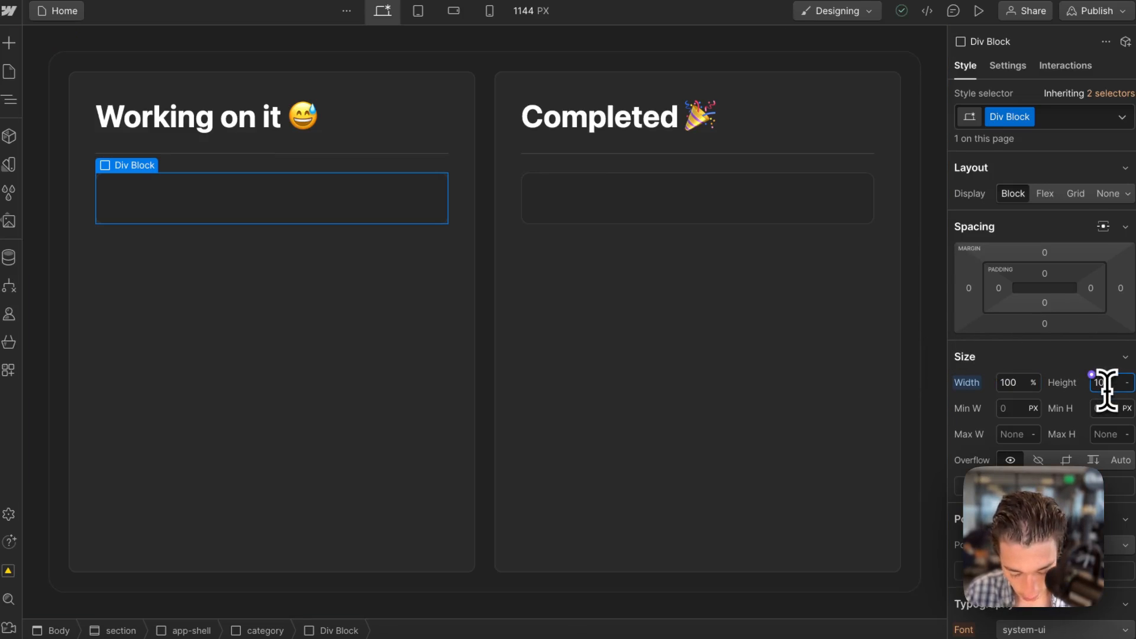
text(100%)
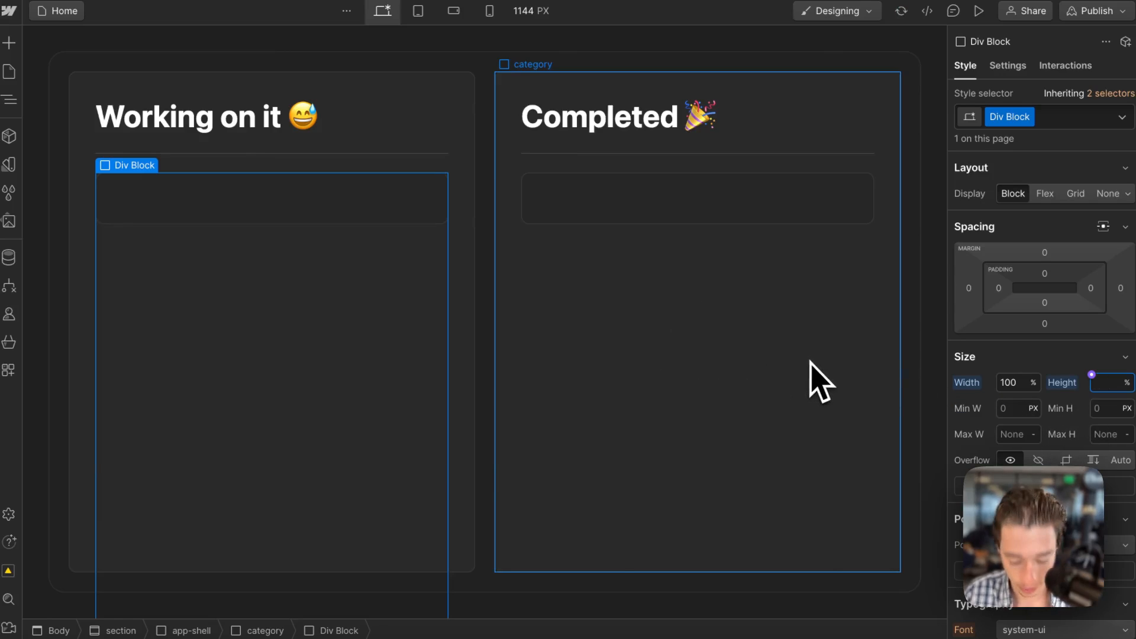
key(Return)
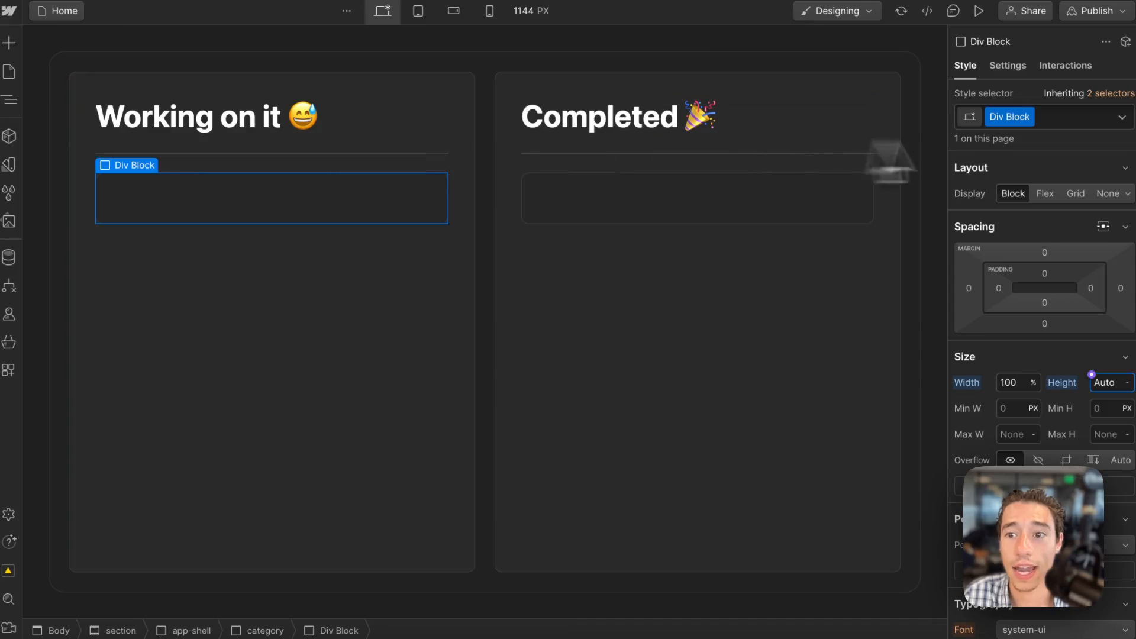
Rename the wrapper's class to fade-in-block.
double_click(1003, 122)
key(BackSpace)
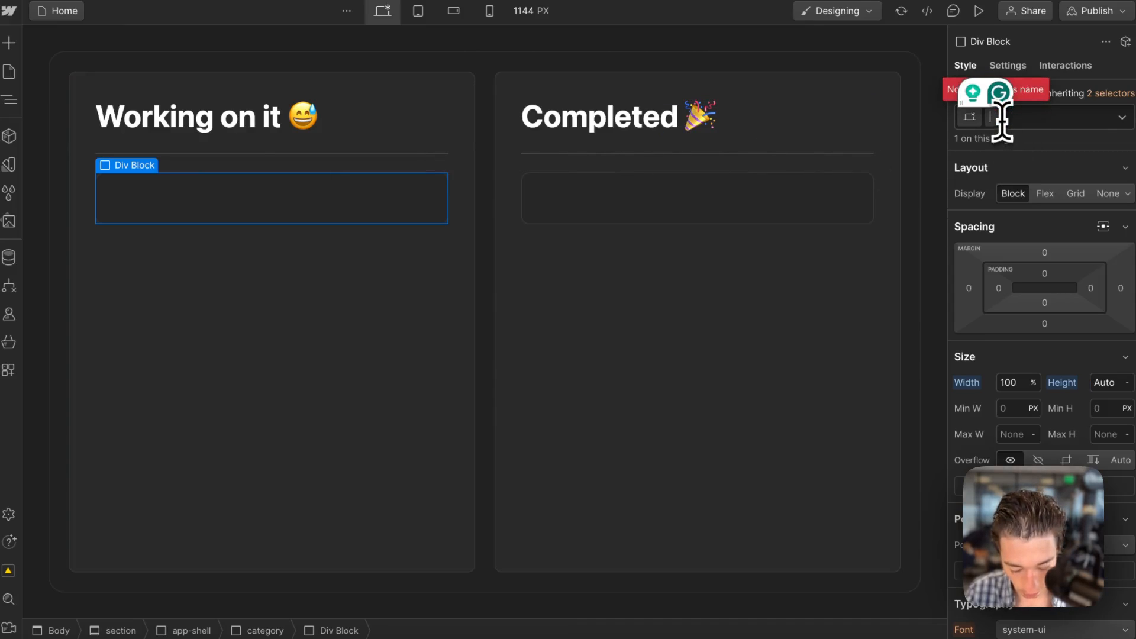
text(fade-in)
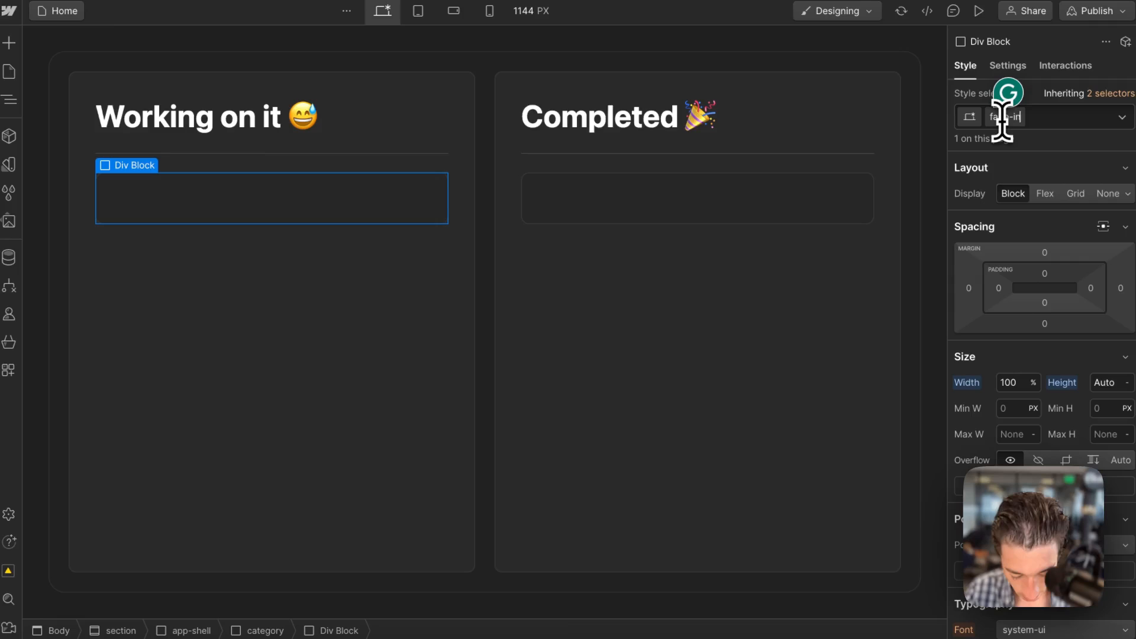
text(-block)
key(Return)
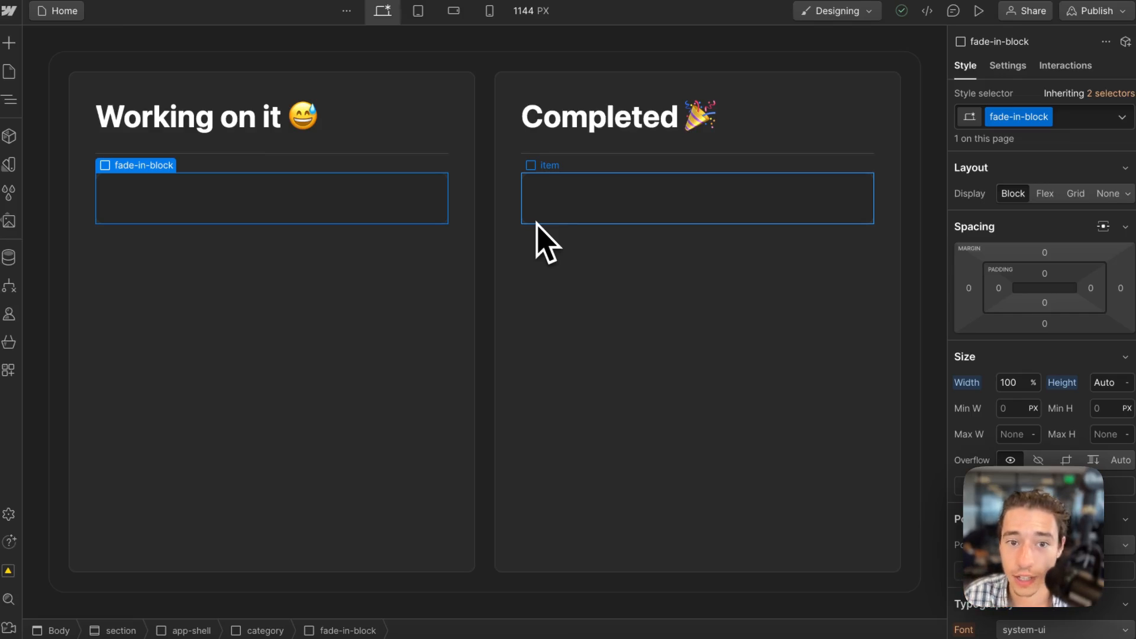
Add a custom attribute named wized with value fadeInBlock to the fade-in-block wrapper.
click(1013, 71)
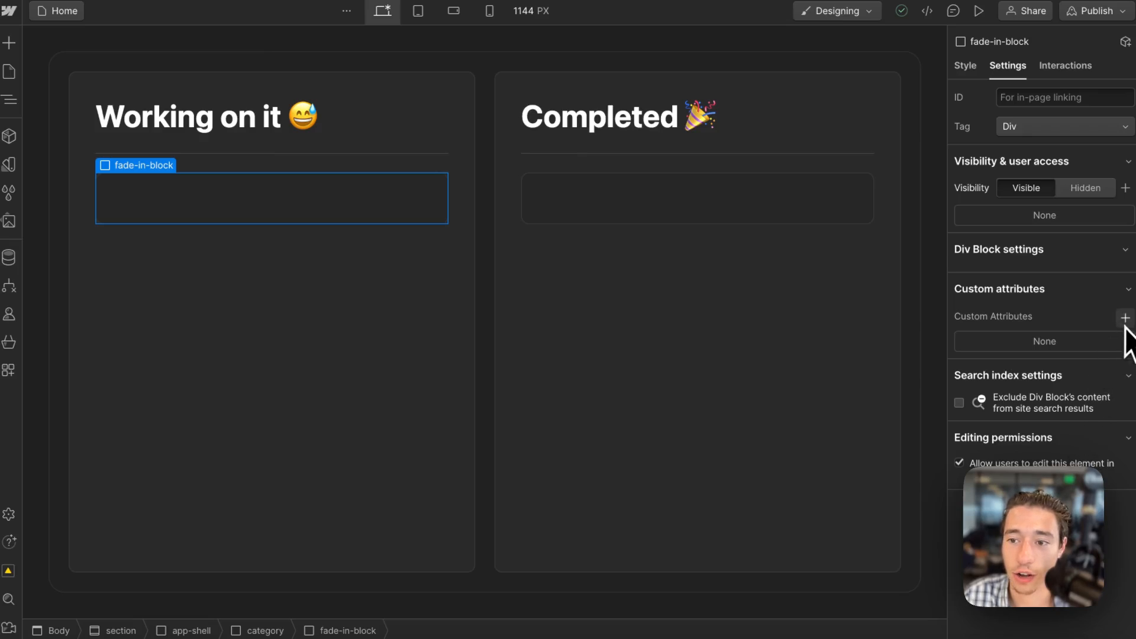
click(1125, 318)
text(wized)
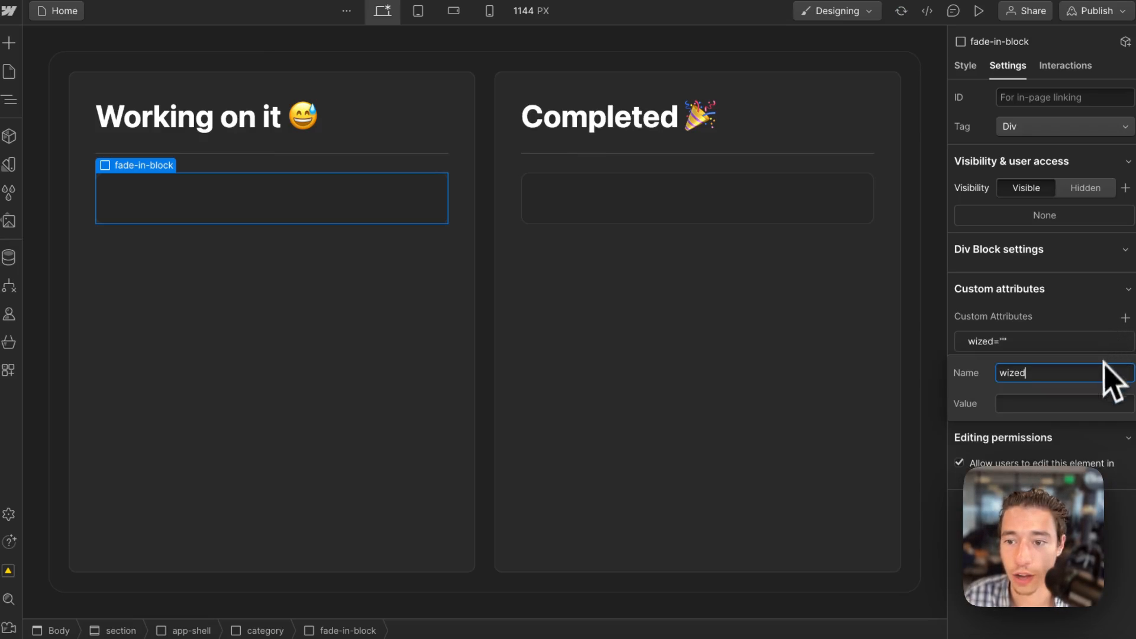
click(1035, 404)
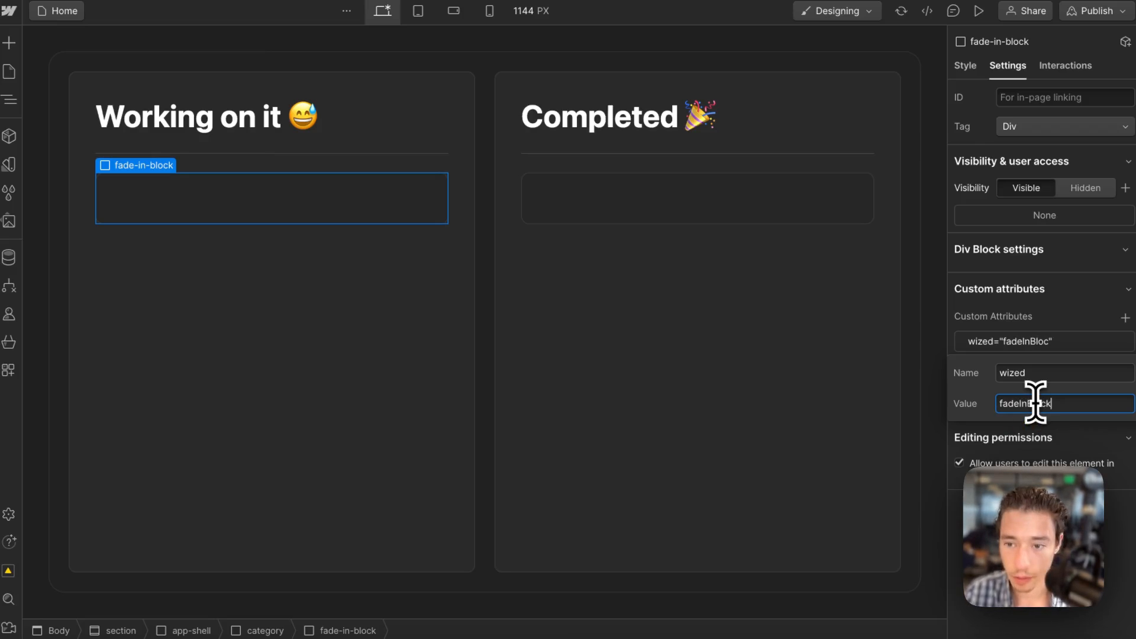
click(1086, 521)
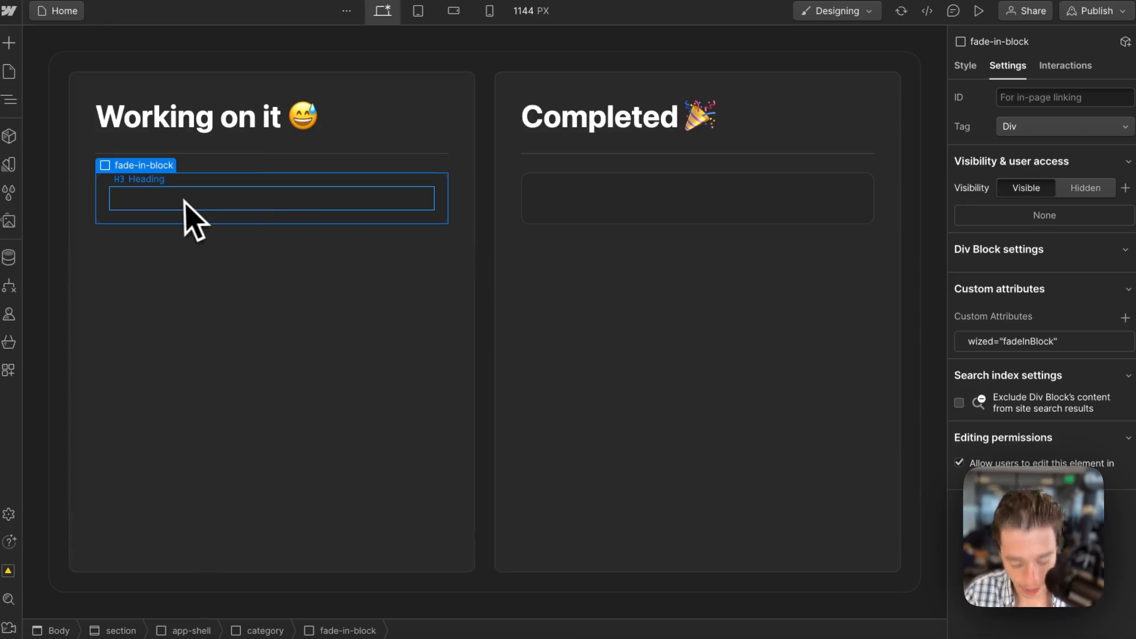
Duplicate the fade-in-block wrapper into the Completed panel without its copied item, and place the existing Completed item inside it.
click(566, 352)
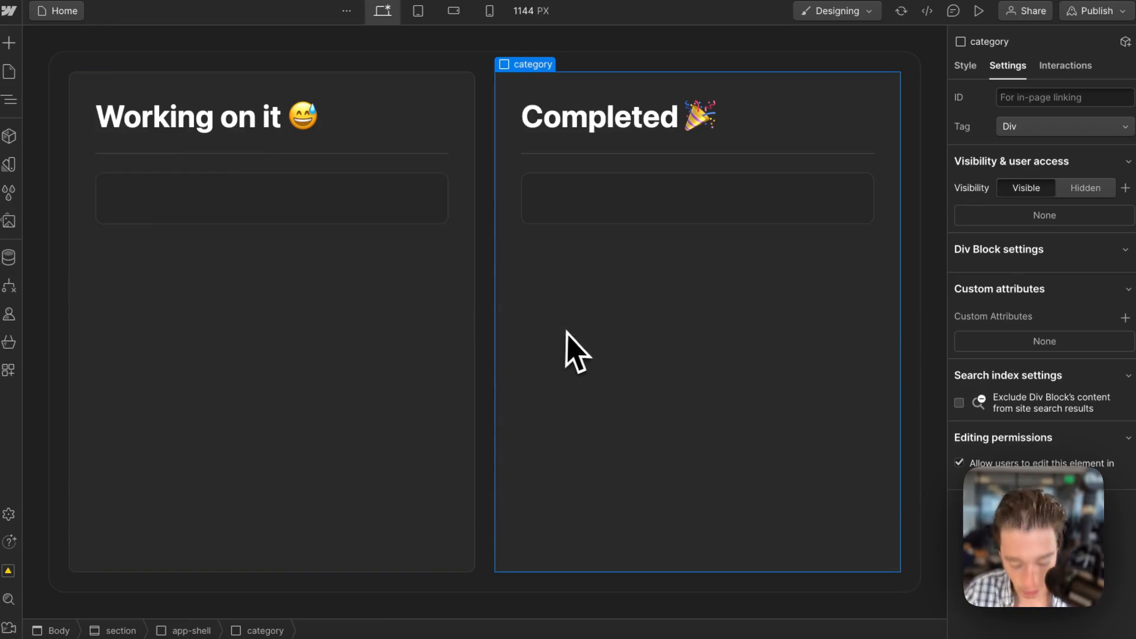
click(867, 238)
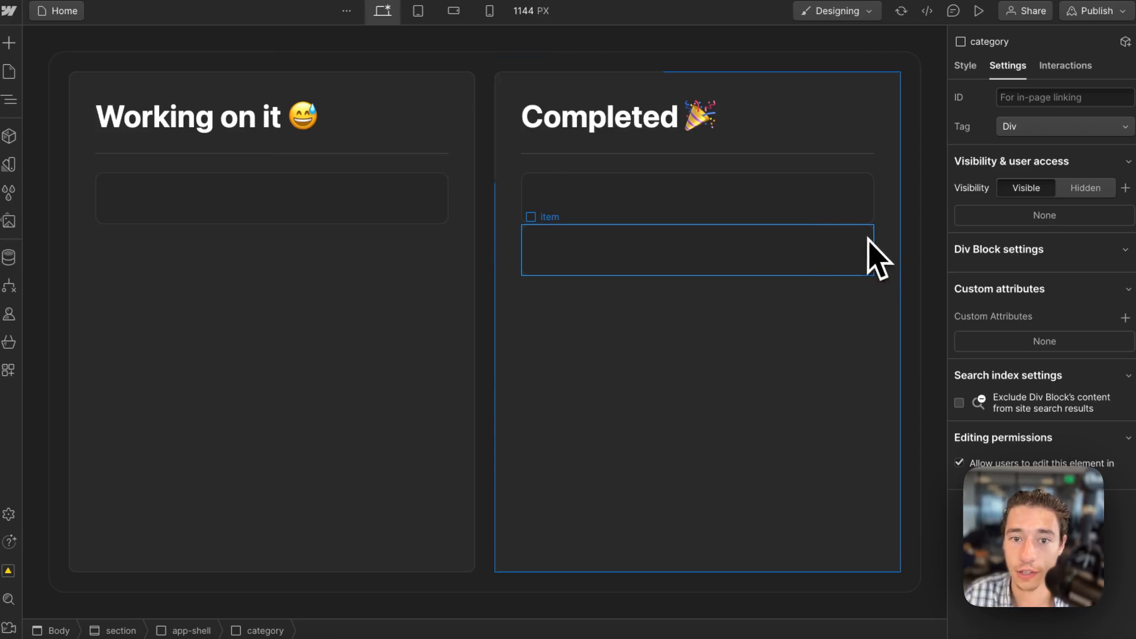
key(Delete)
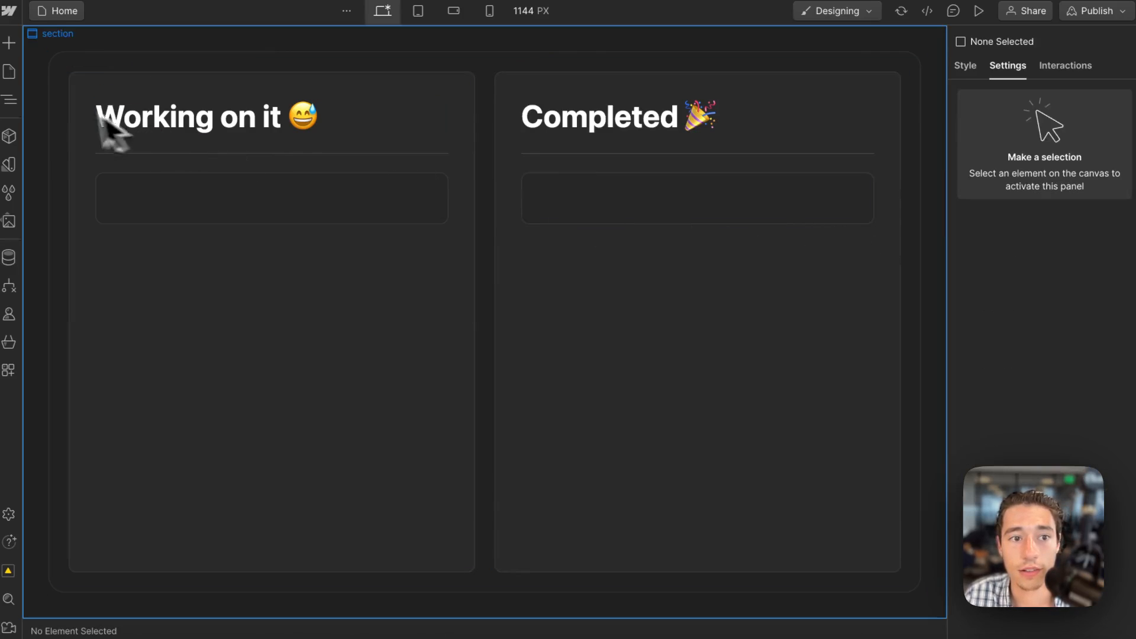
click(9, 100)
drag(115, 322, 869, 211)
click(870, 197)
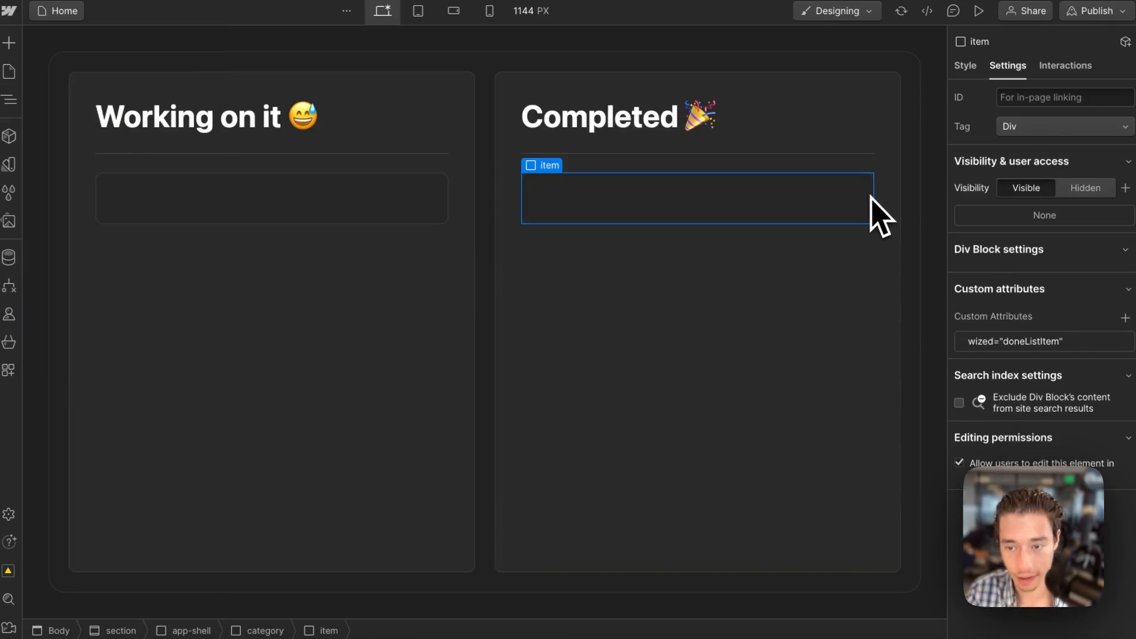
key(Delete)
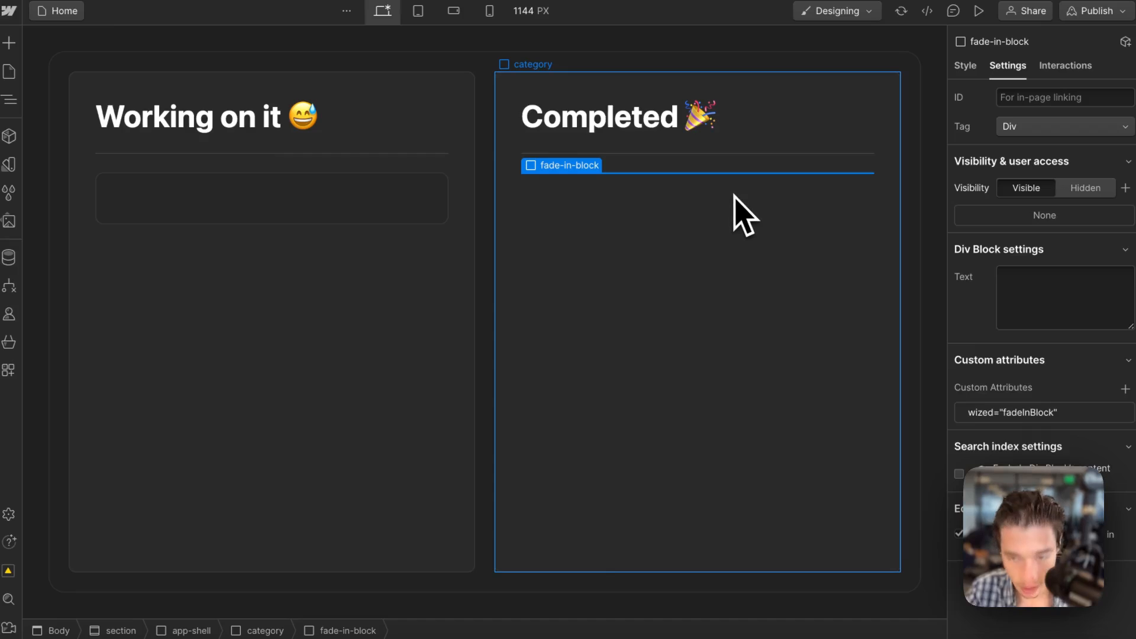
click(663, 323)
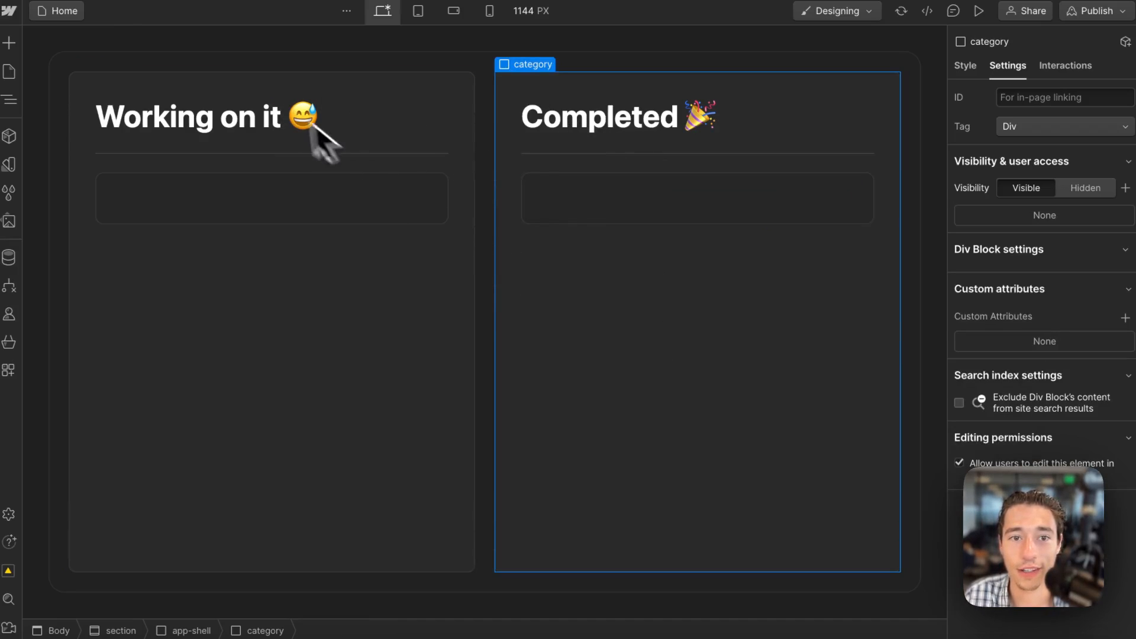
Publish the site to its webflow.io staging domain and open the published page.
click(1100, 12)
click(1017, 247)
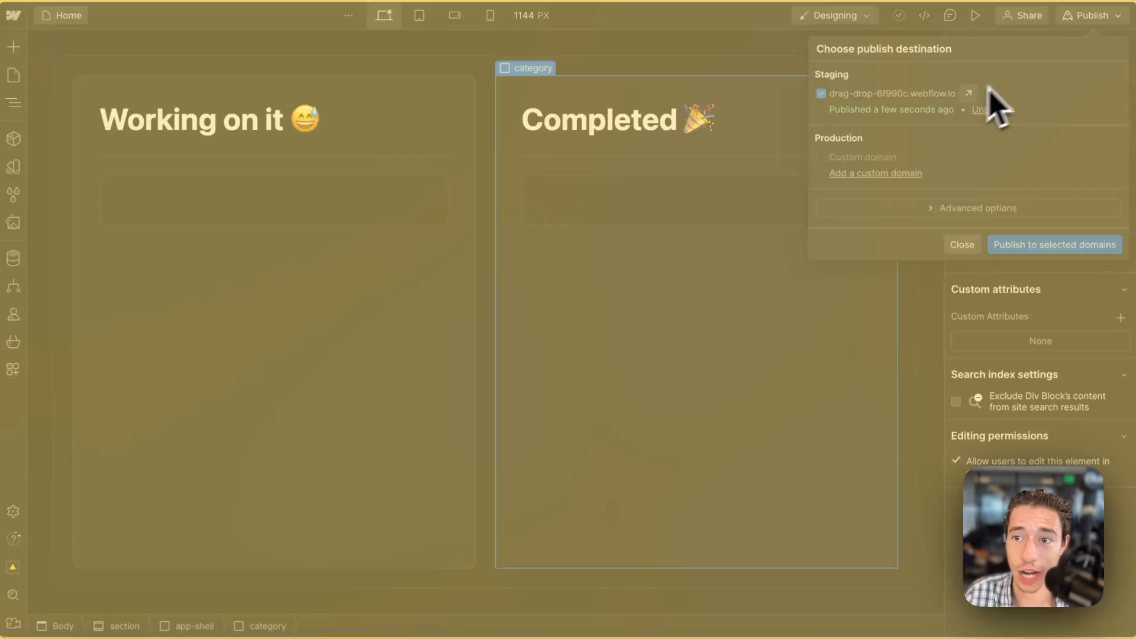
click(972, 92)
click(1056, 55)
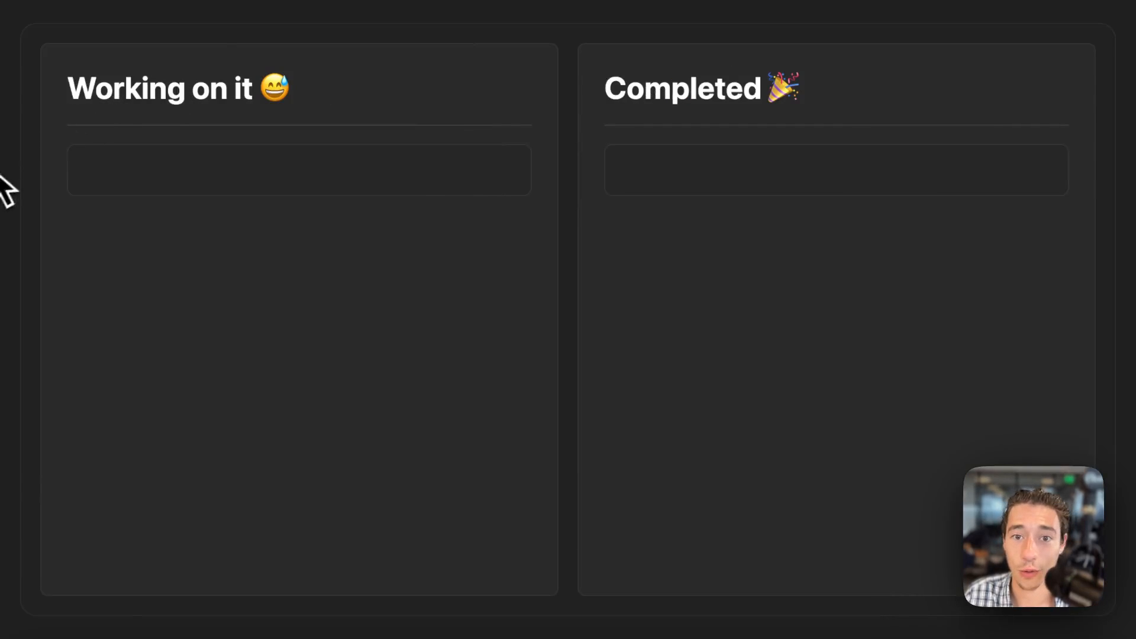
Copy the published page's URL.
mouse_move(36, 157)
click(41, 47)
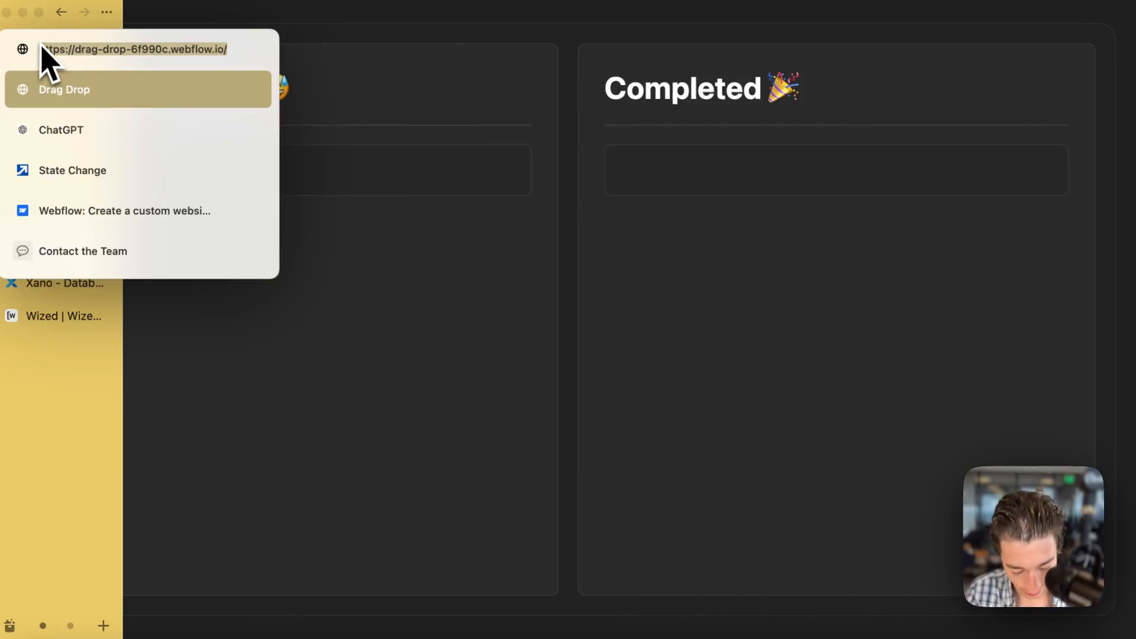
key(super+c)
click(471, 288)
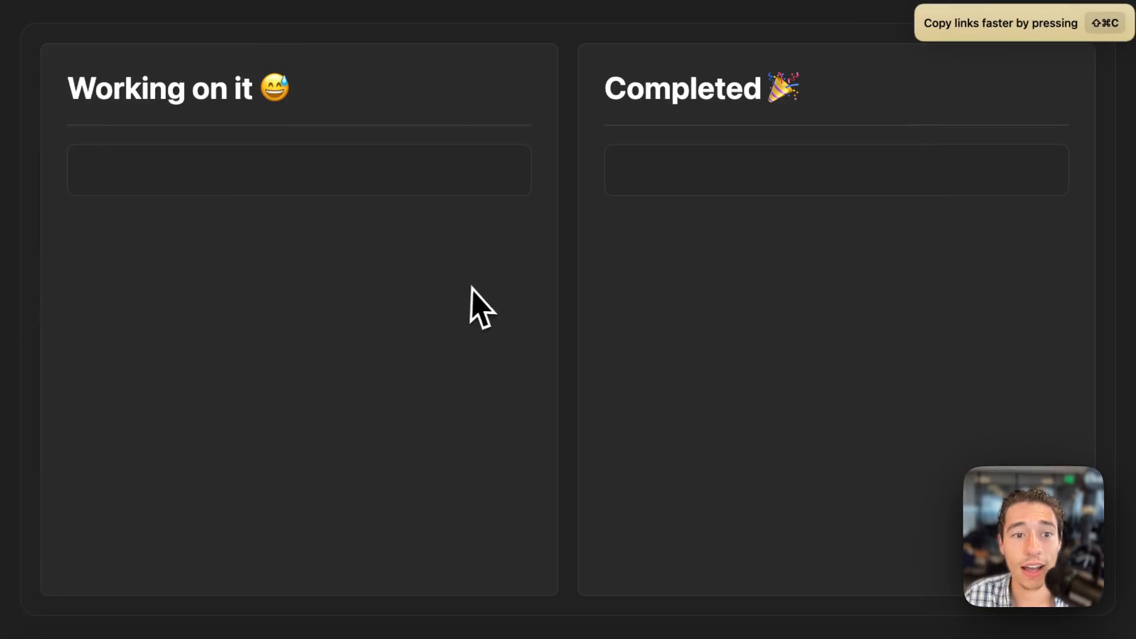
Switch to Wized, start a new project with staging domain drag-drop-6f990c.webflow.io, and copy its head embed code.
mouse_move(31, 275)
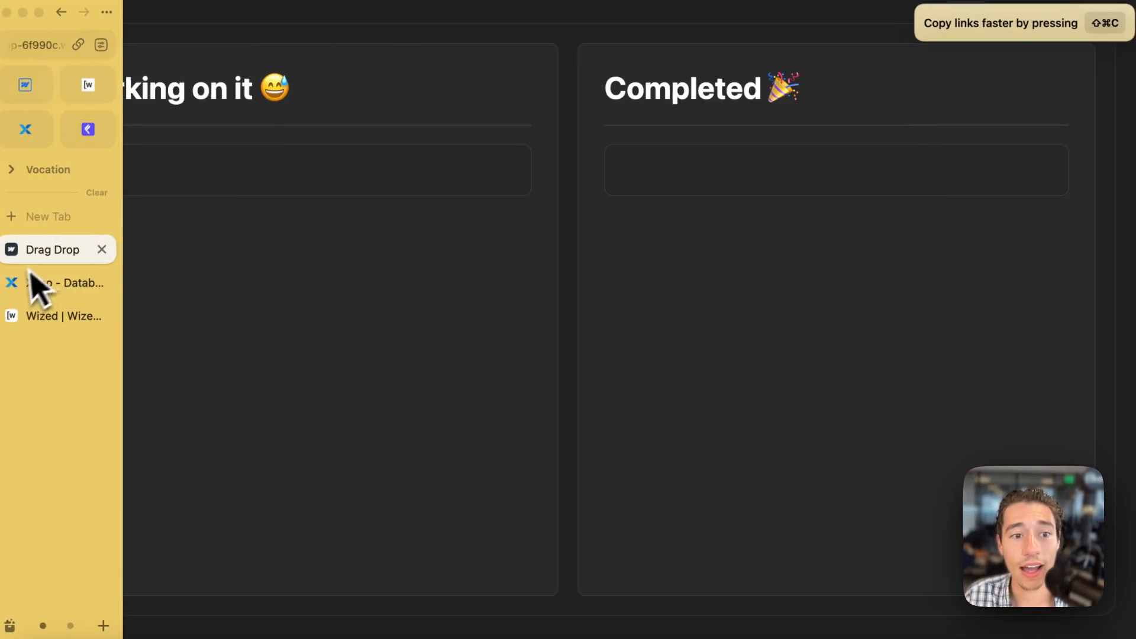
click(96, 85)
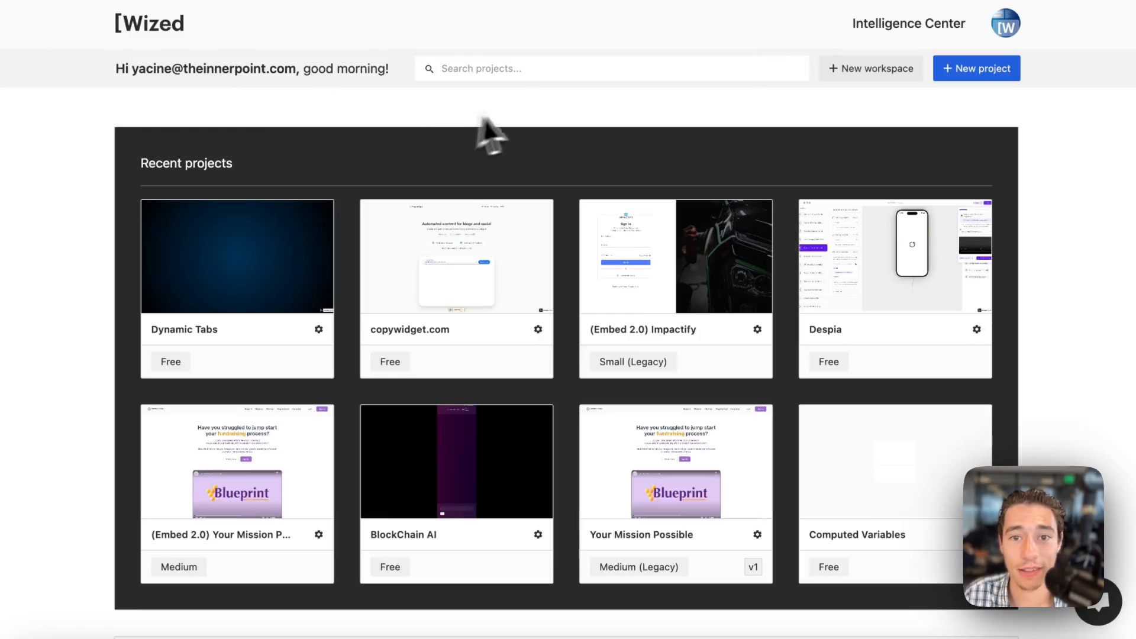
click(979, 68)
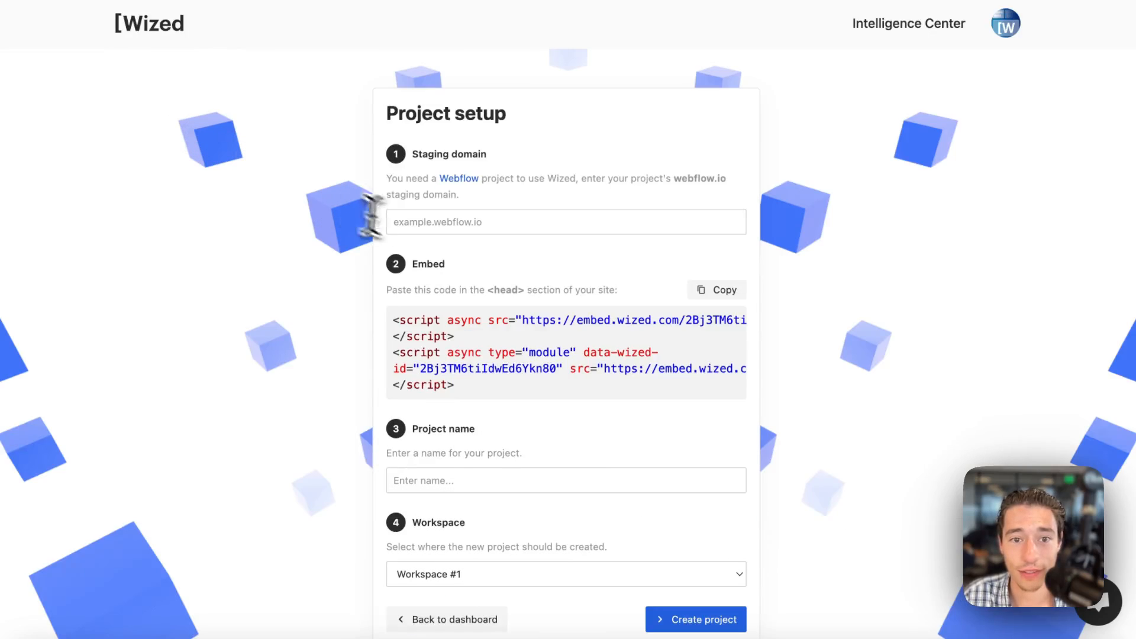
click(446, 222)
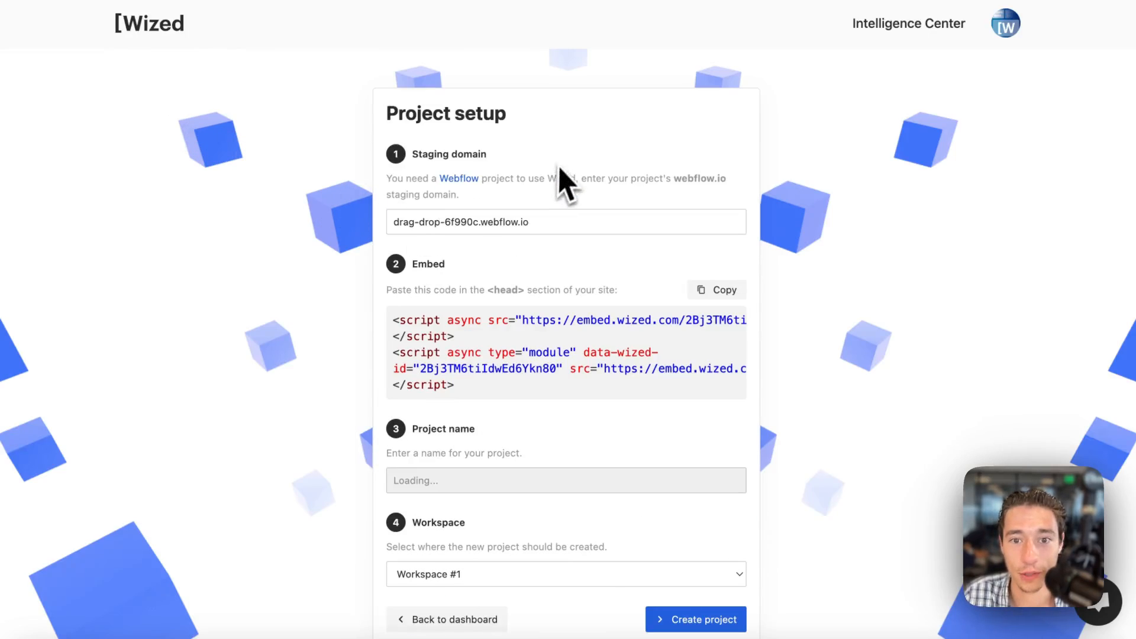
click(717, 290)
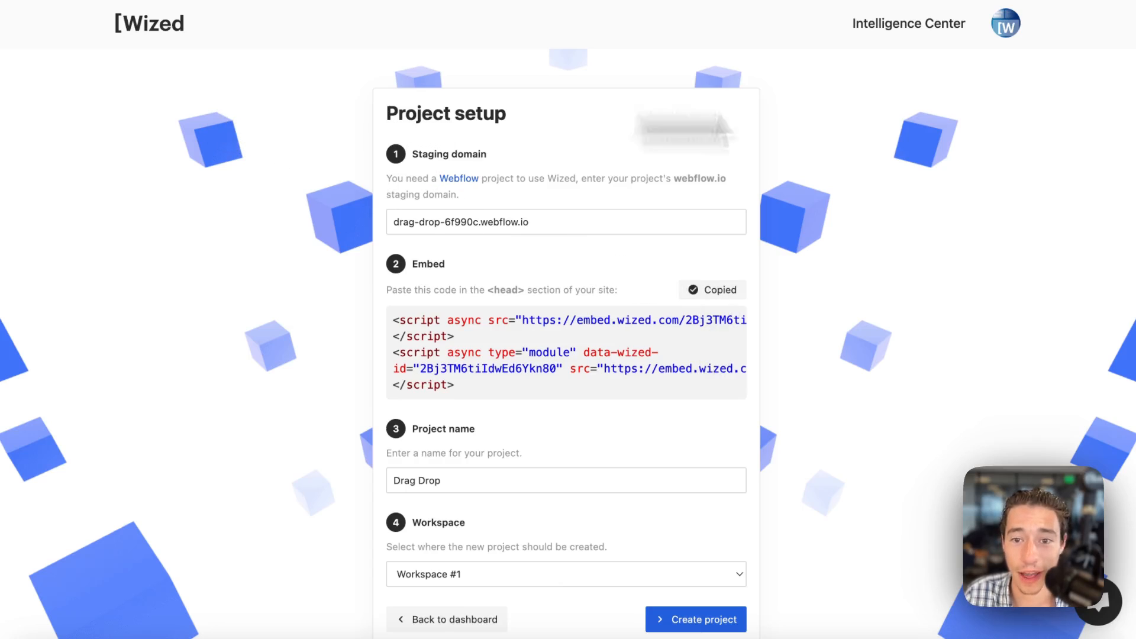
Switch back to Webflow and open the Drag Drop site's custom code settings.
mouse_move(26, 236)
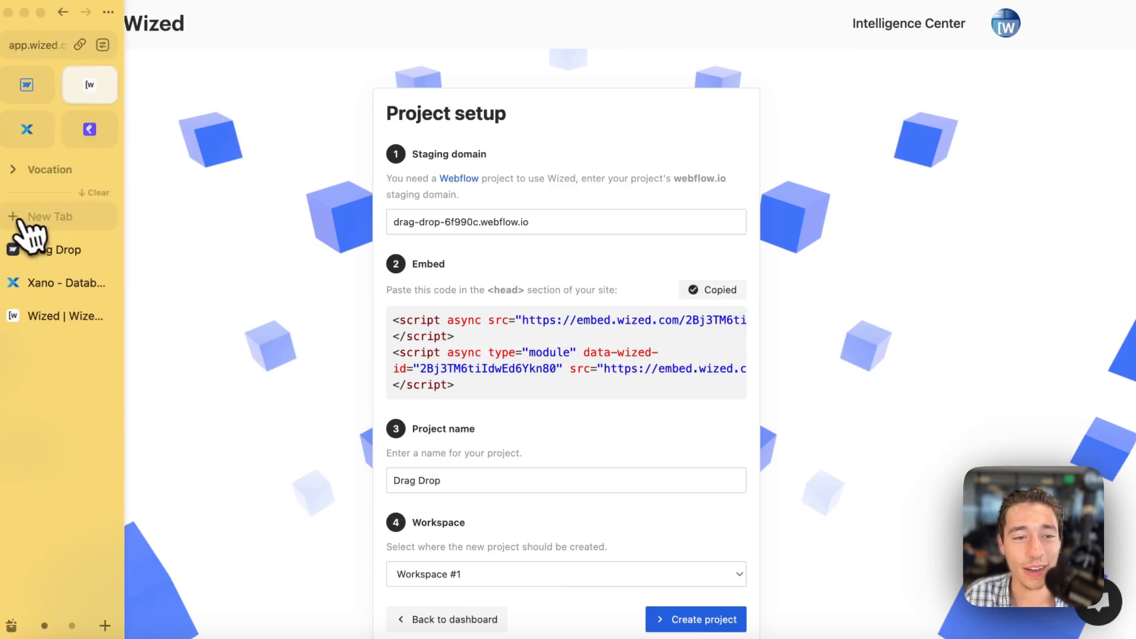
click(43, 87)
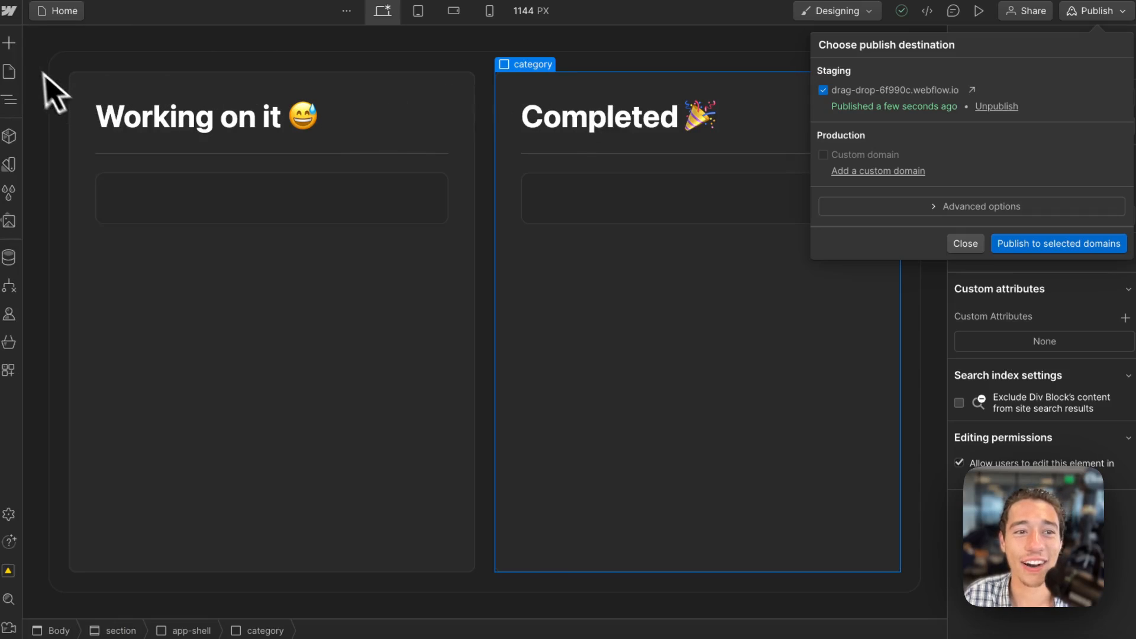
key(Escape)
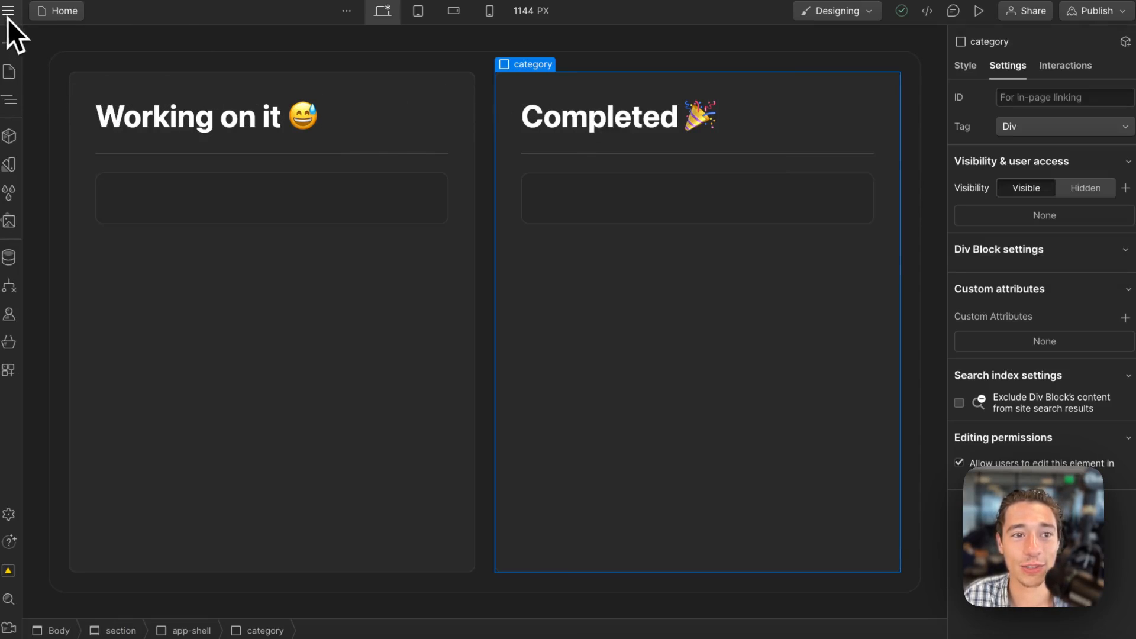
click(8, 13)
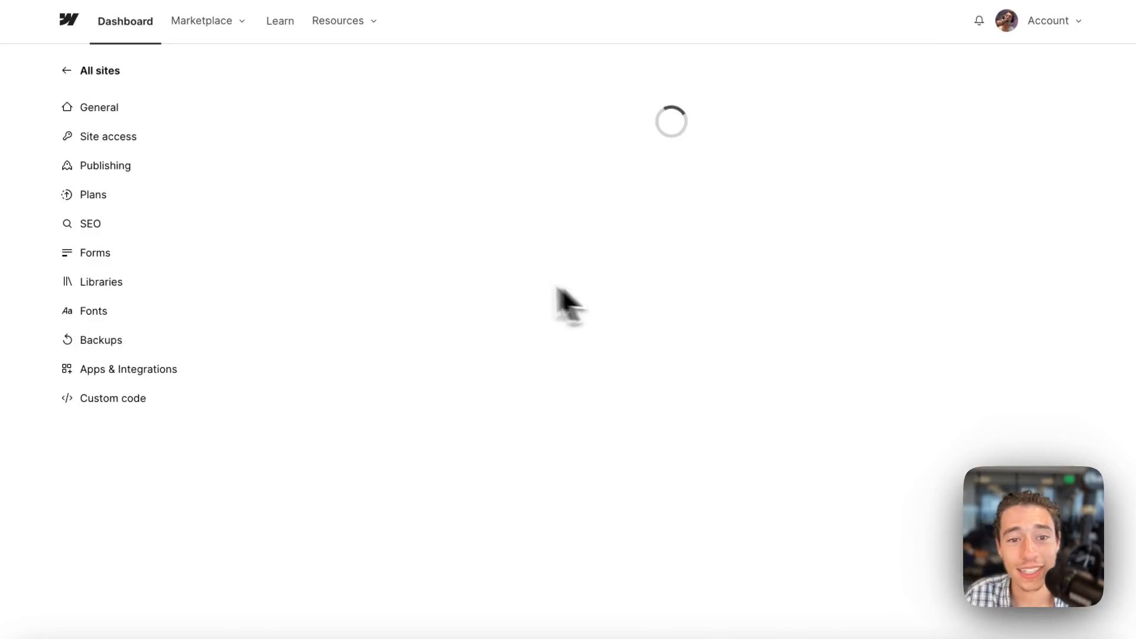
click(133, 398)
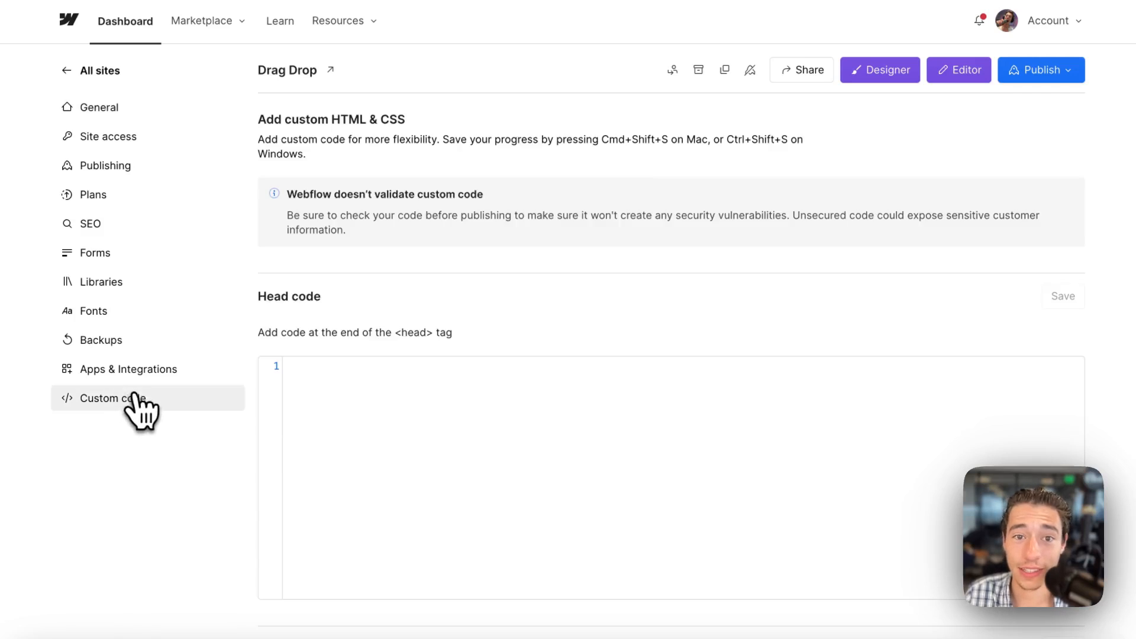
Paste the copied Wized embed scripts into the site's head code and save the custom code.
click(330, 402)
text(<script async src="https://embed.wized.com/2Bj3TM6tiIdwEd6Ykn80.js"></script> <script async type="module" data-wized-id="2Bj3TM6tiIdwEd6Ykn80" src="https://embed.wized.com/v2/index.js"></script>)
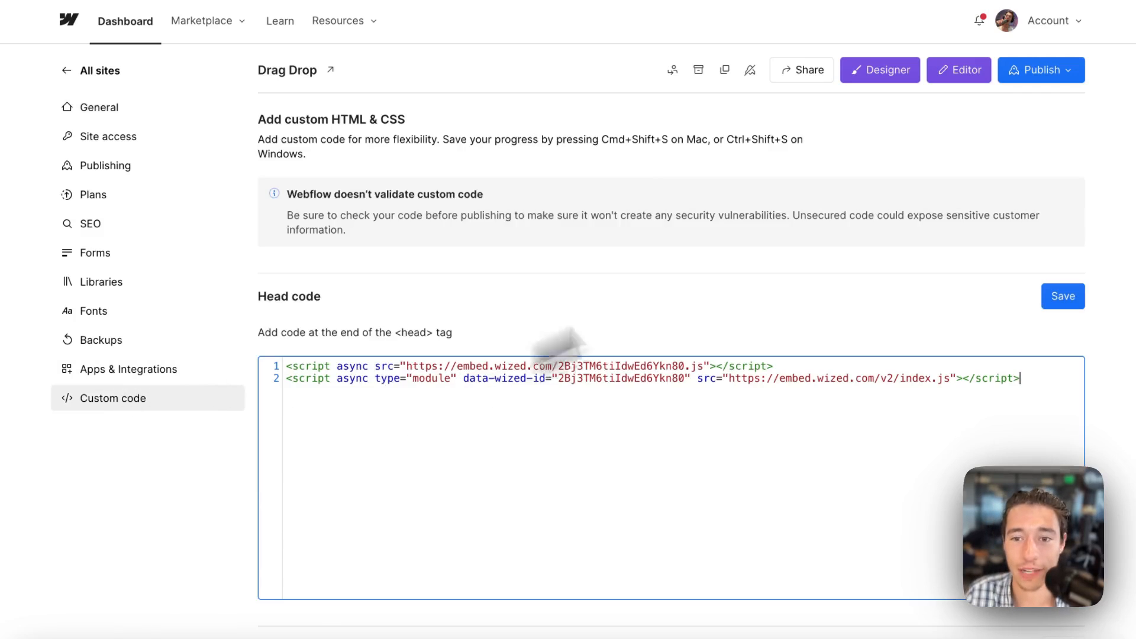
click(1065, 297)
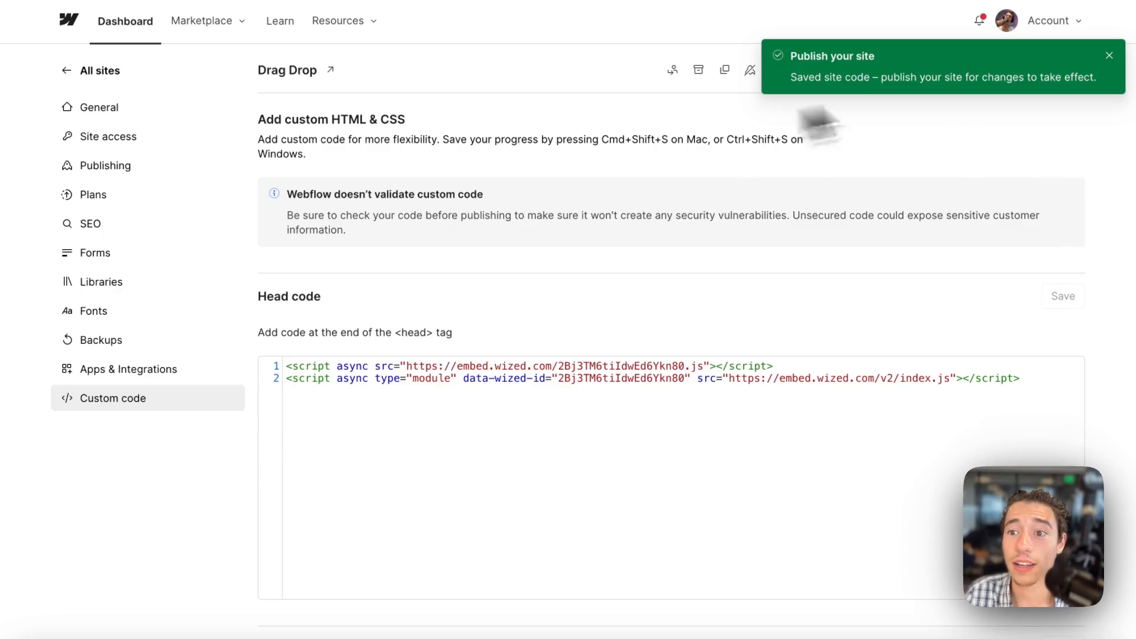
click(1109, 56)
Publish the site to the drag-drop-6f990c.webflow.io staging domain and reopen it in the Designer.
click(1072, 71)
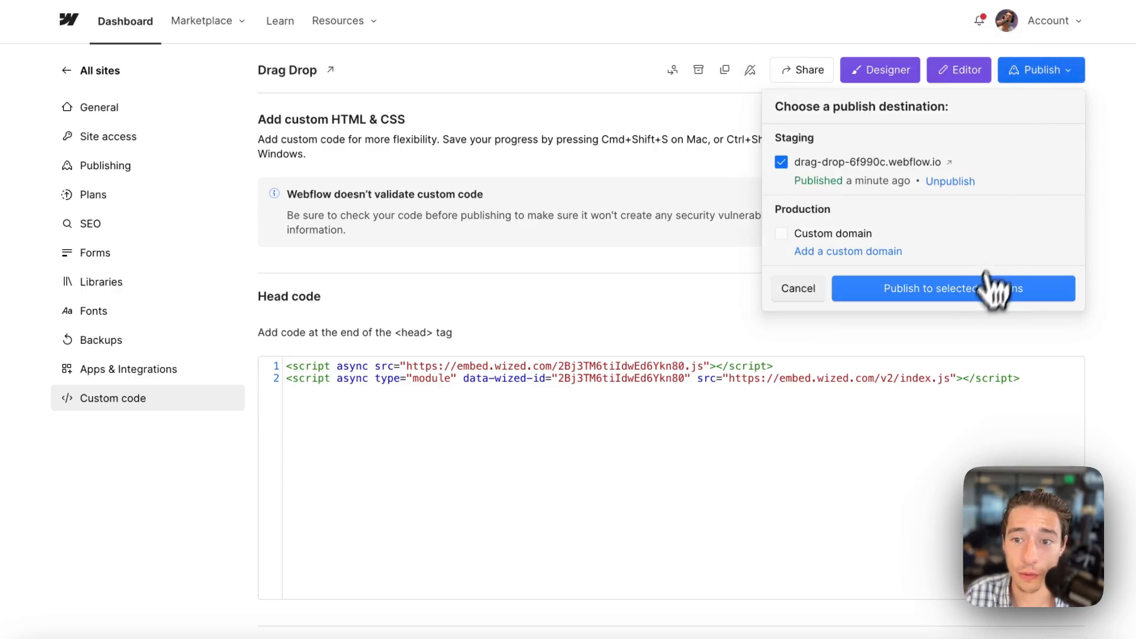
click(985, 287)
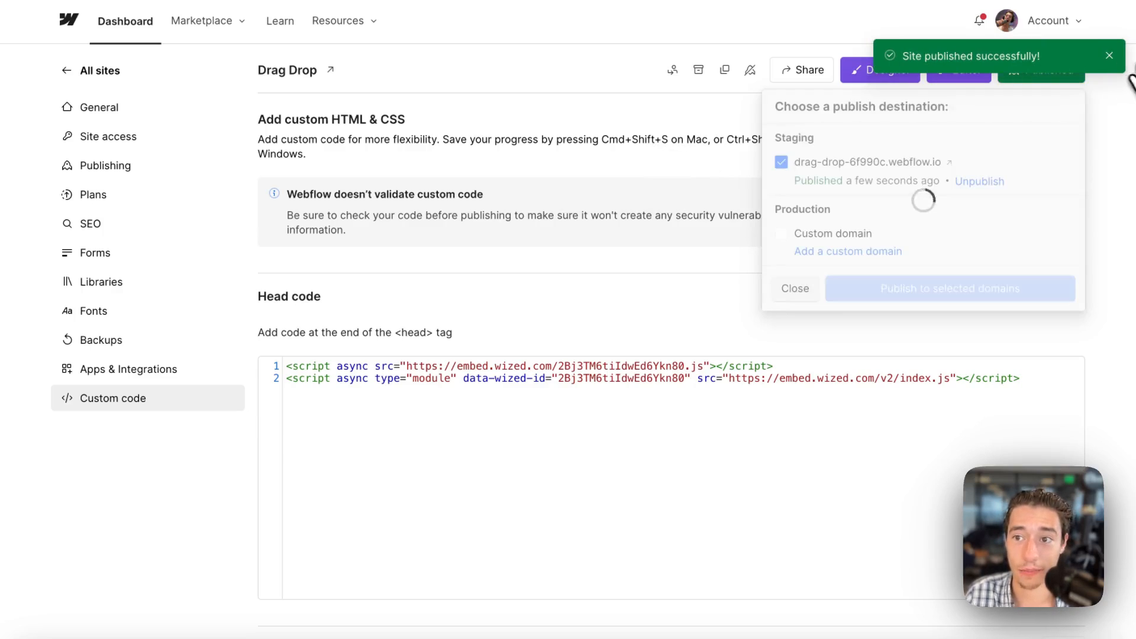
click(1110, 55)
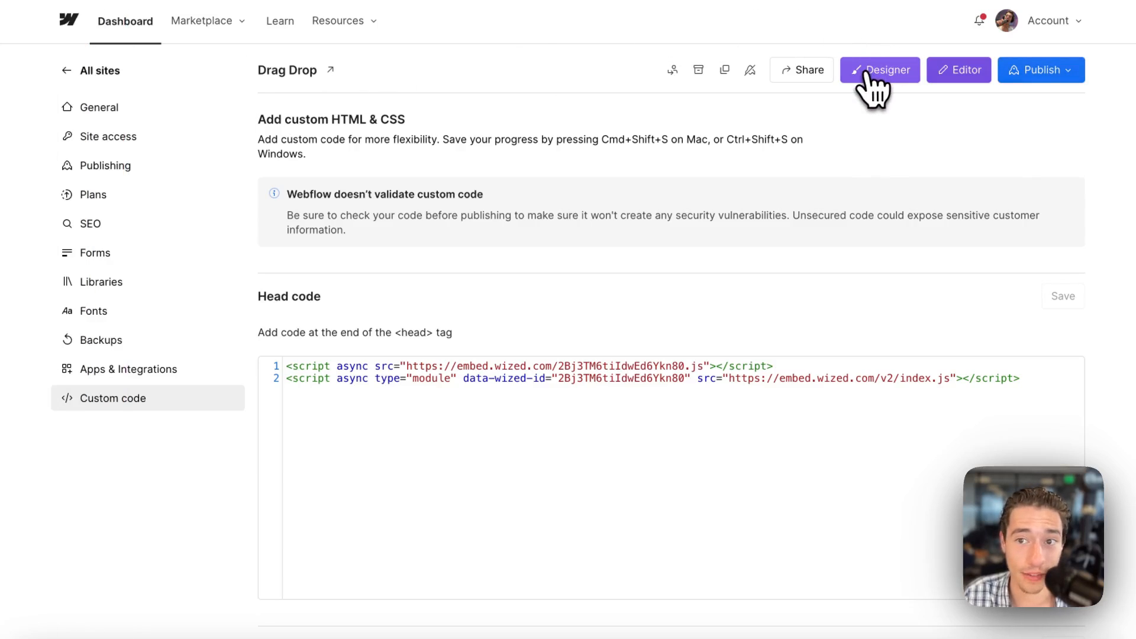
click(872, 87)
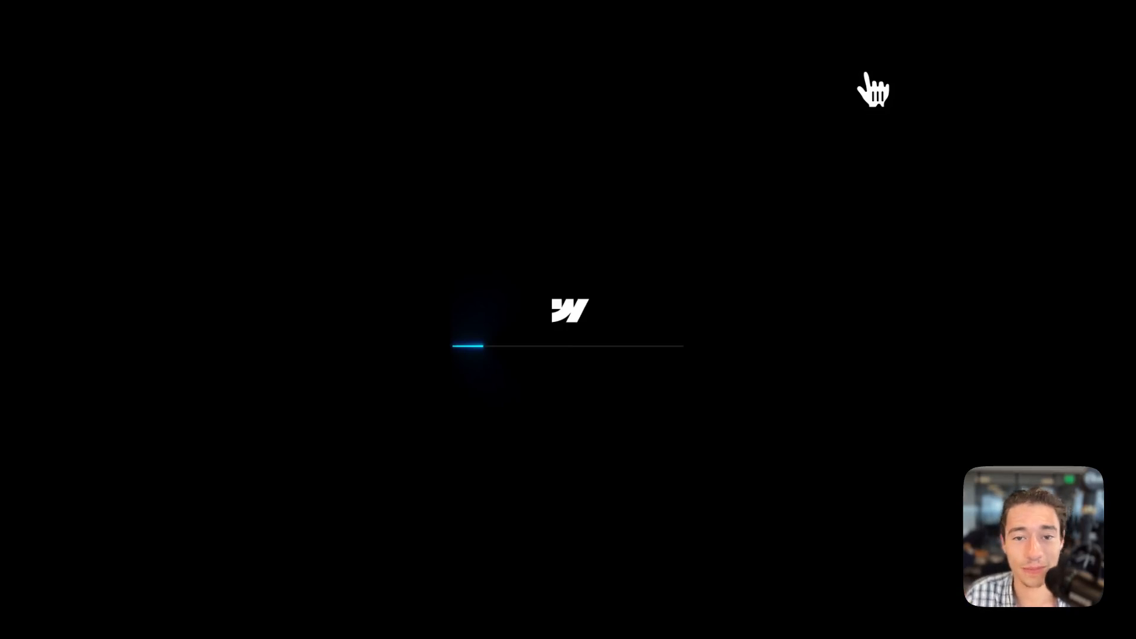
Switch to Wized and create the project named Drag Drop in Workspace #1.
mouse_move(55, 166)
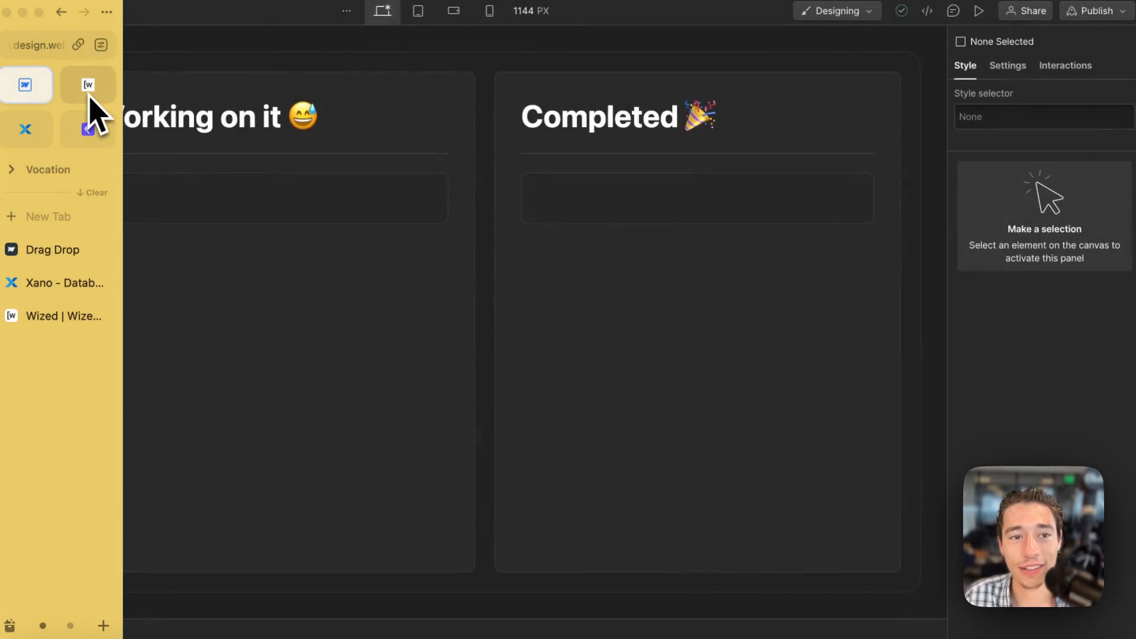
click(88, 92)
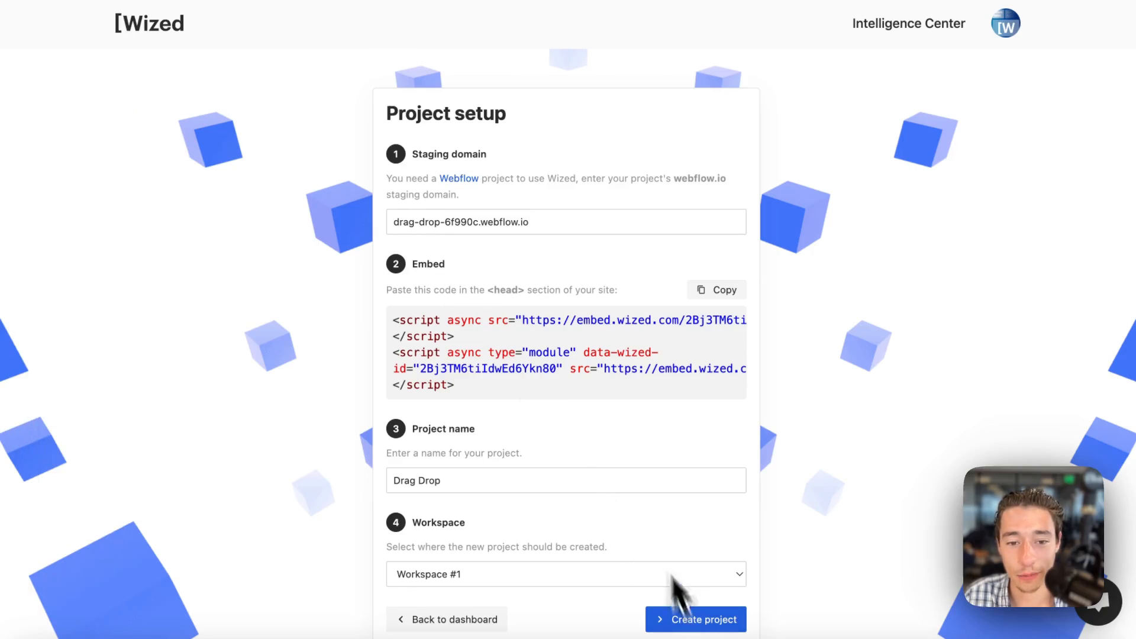
scroll(611, 464, down, 2)
drag(471, 426, 334, 430)
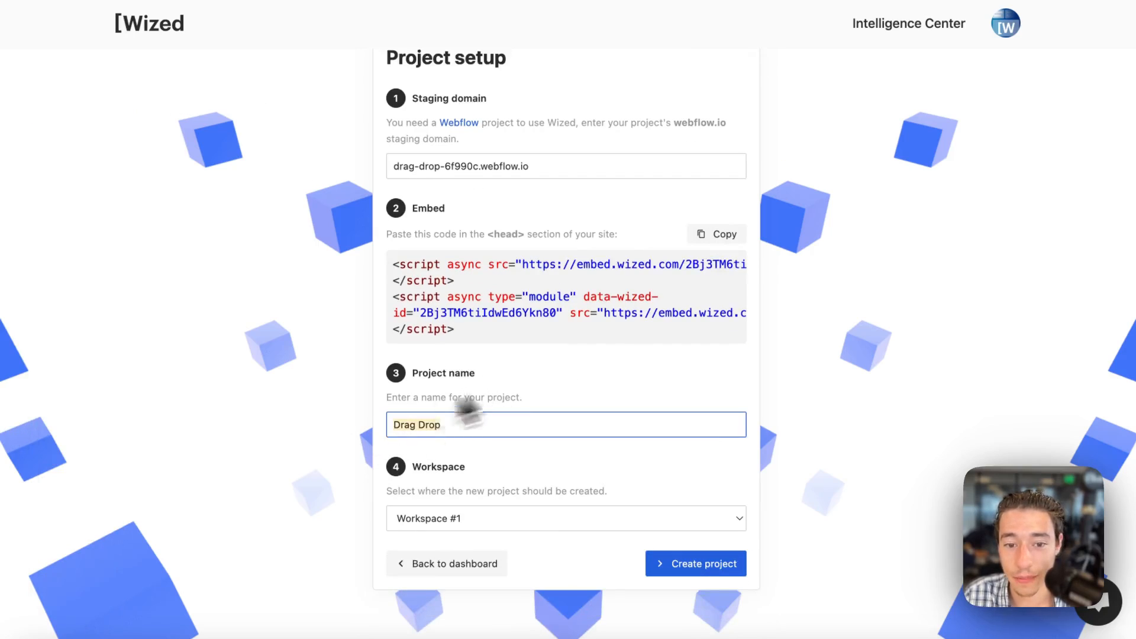
click(577, 370)
click(713, 571)
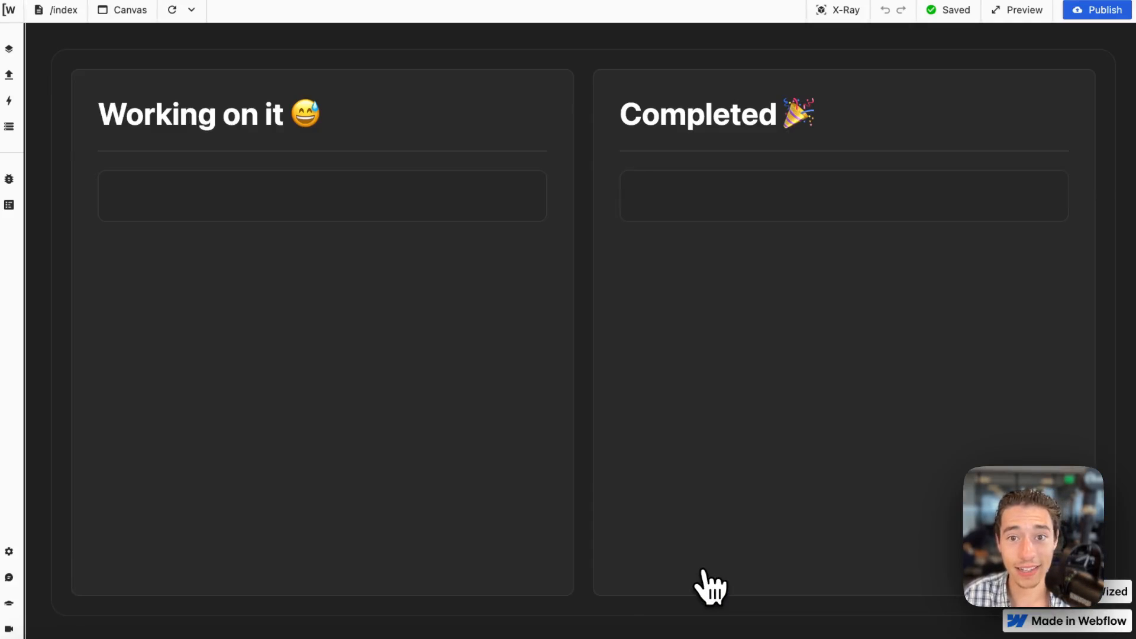
Examine the wized-tagged elements of the index page in X-Ray view, and turn X-Ray off again.
click(824, 12)
click(824, 13)
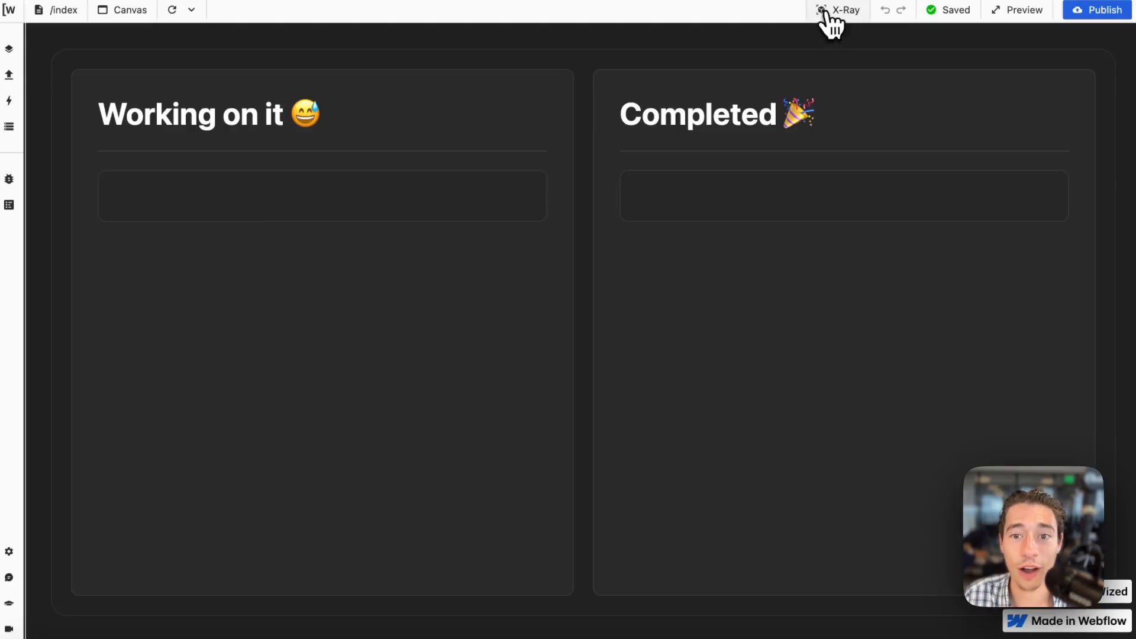
click(826, 11)
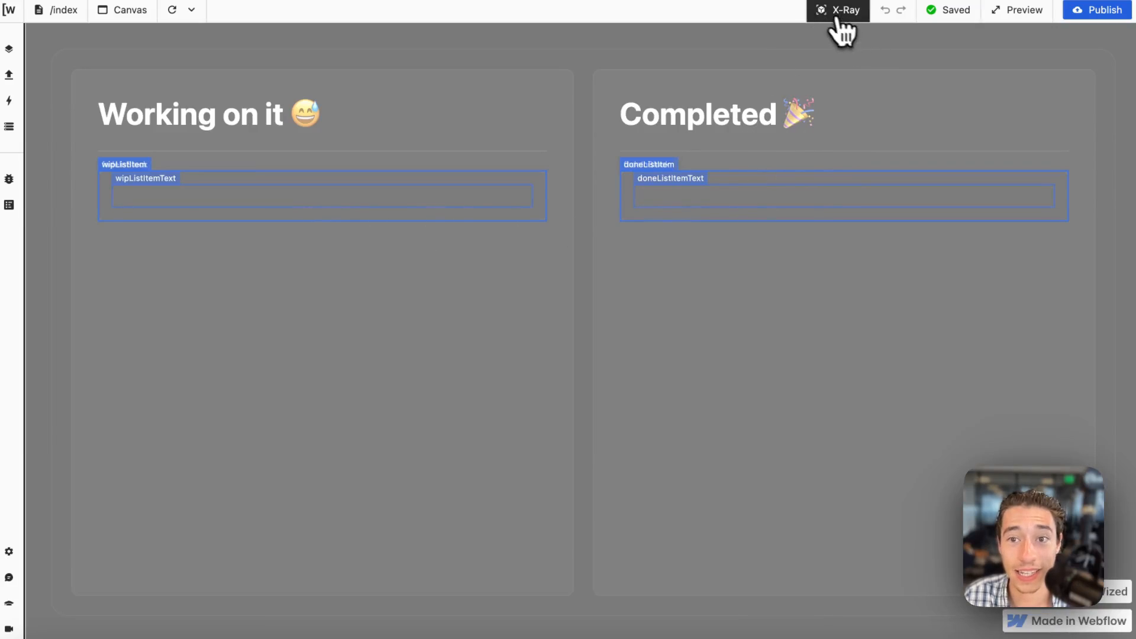
click(827, 13)
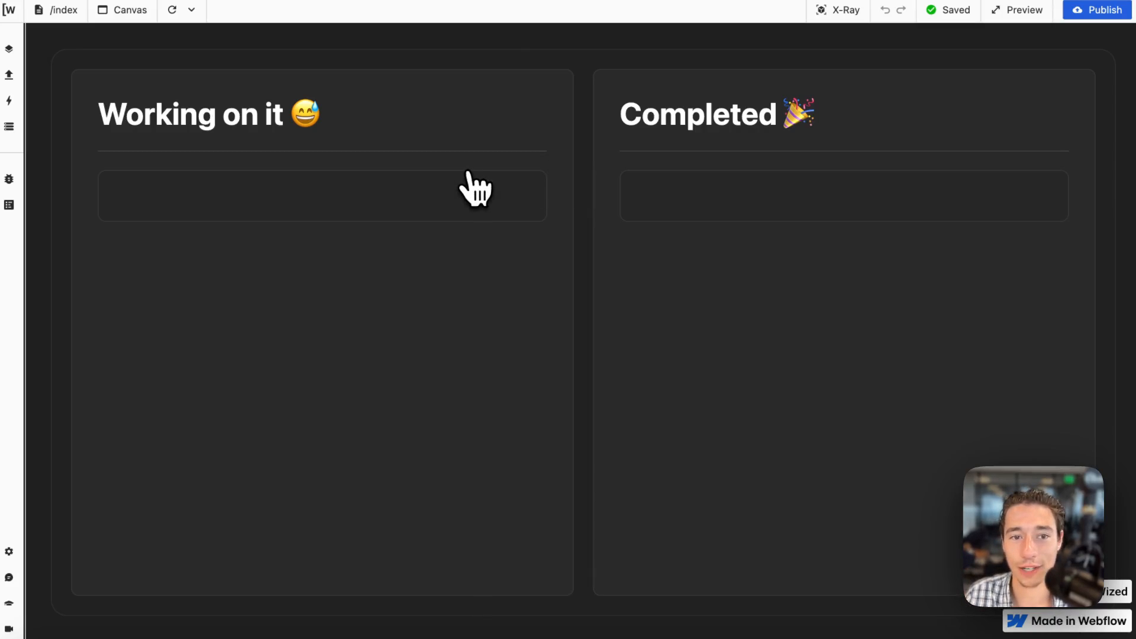
Switch to Xano and manually create a database table named drag-drop-tasks with a UUID primary key and no basic CRUD endpoints.
mouse_move(12, 408)
click(46, 285)
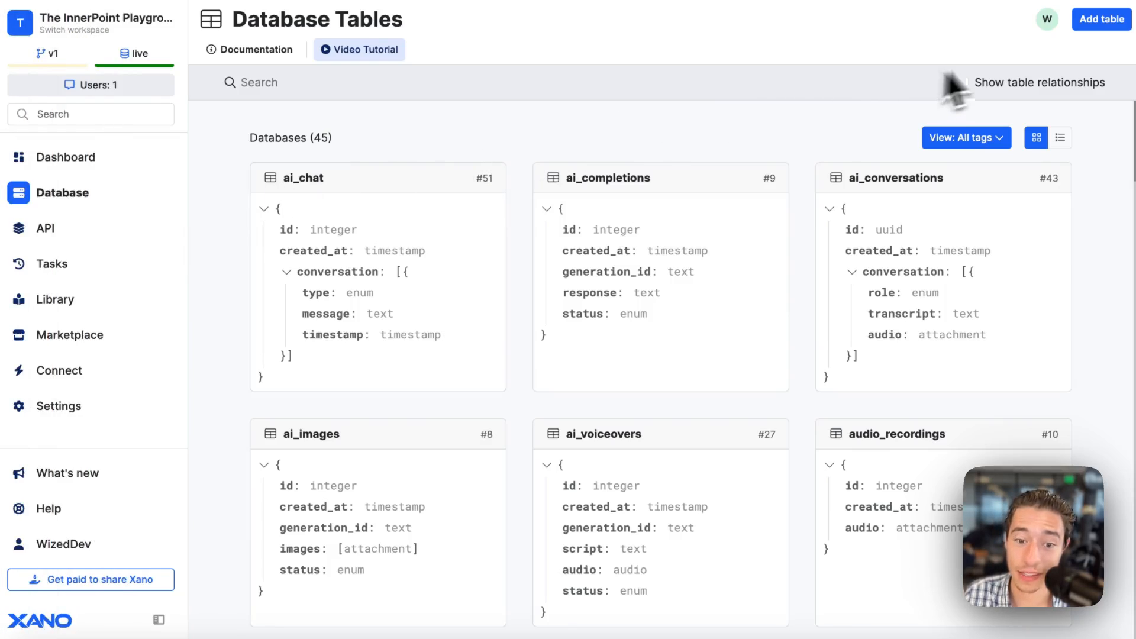
click(1104, 24)
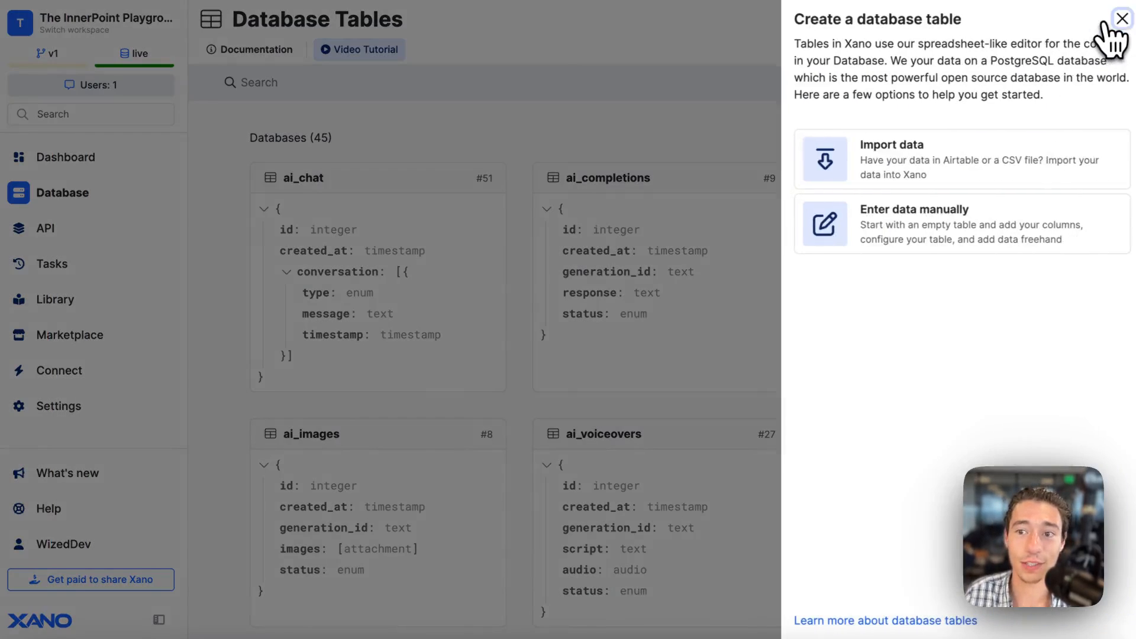
click(890, 231)
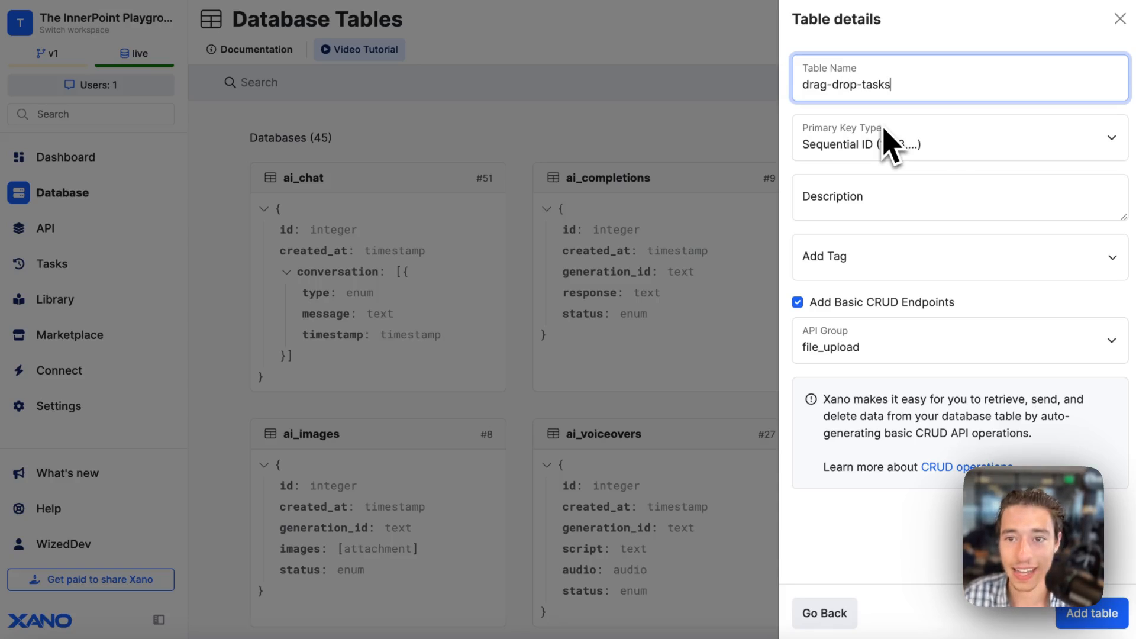
click(950, 151)
click(910, 156)
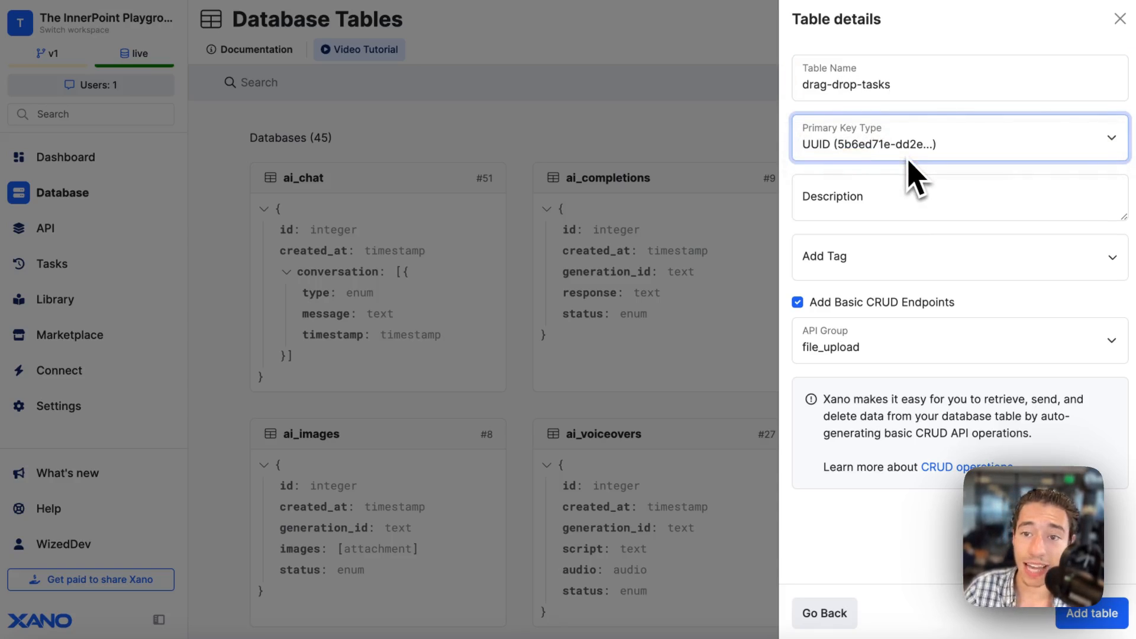
click(799, 306)
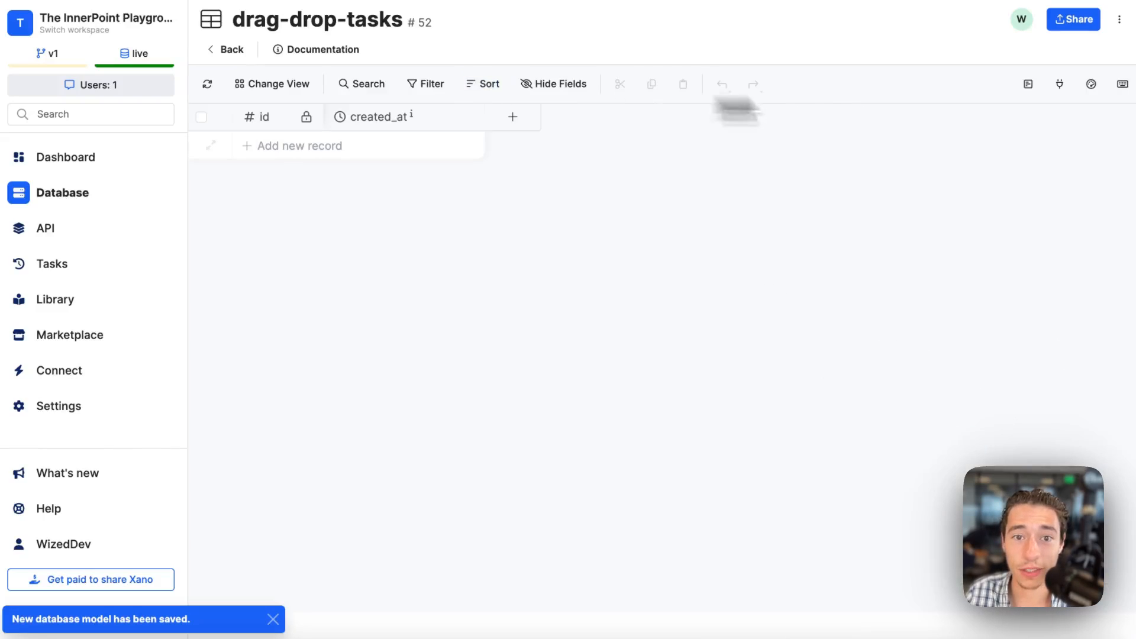
Add a text field named task to the drag-drop-tasks table.
click(523, 123)
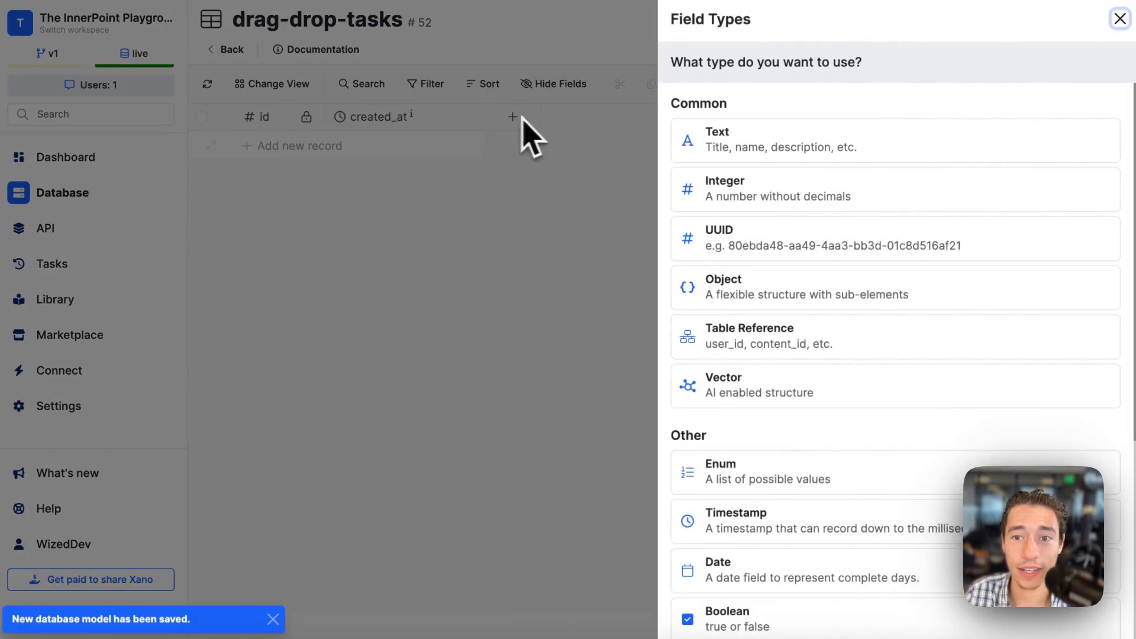
click(747, 145)
text(ta)
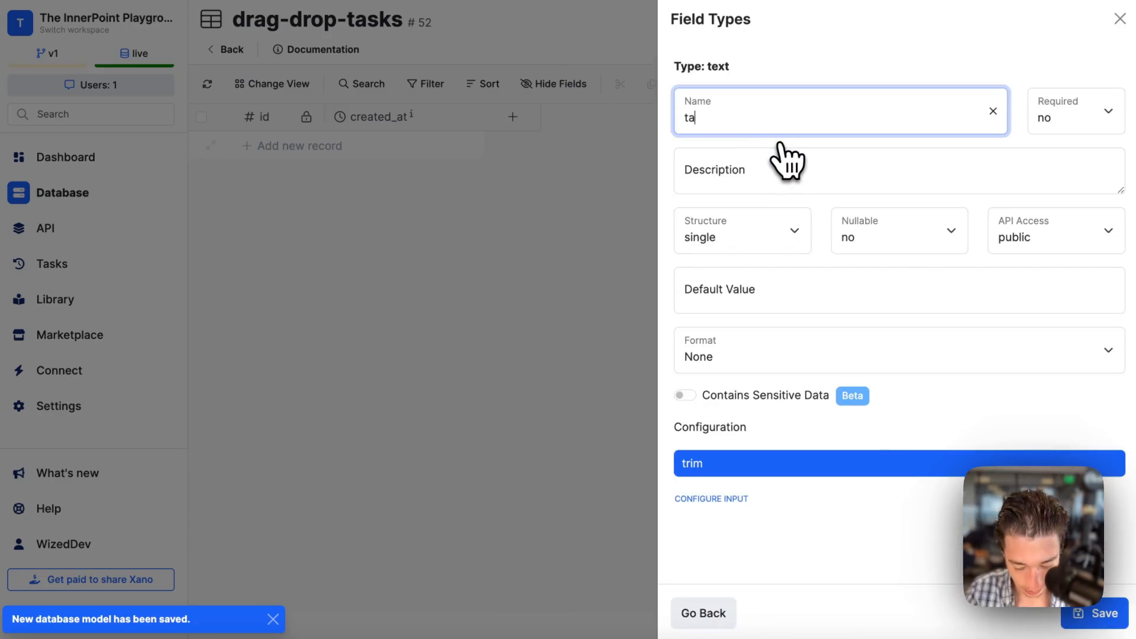
text(sk)
click(1083, 616)
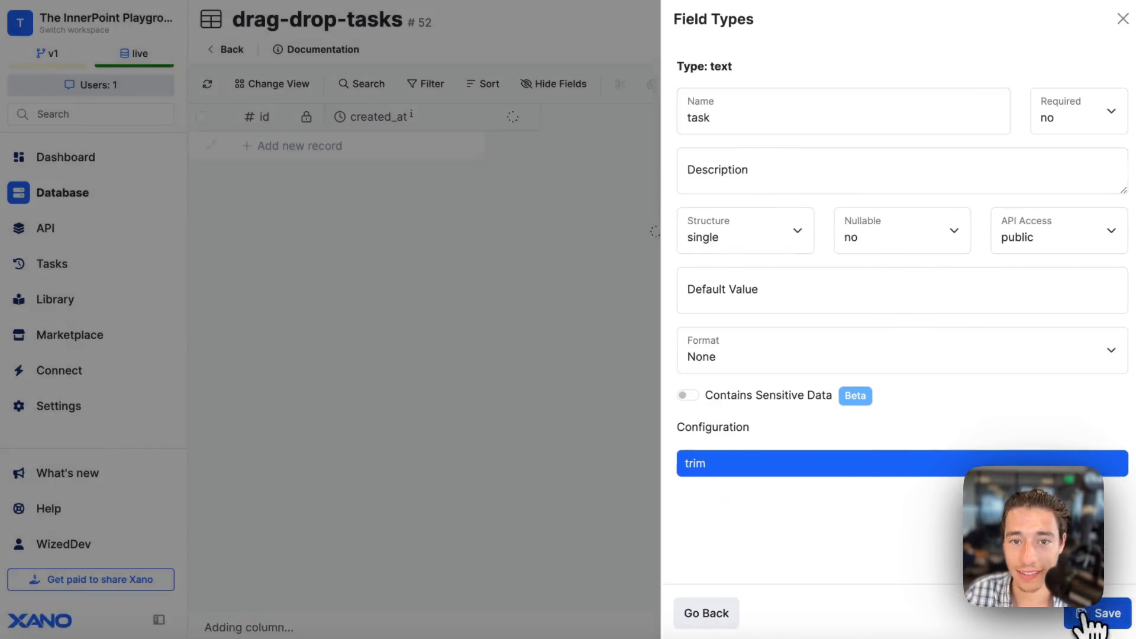
Add an enum field named type with the values done and todo to the drag-drop-tasks table.
click(672, 118)
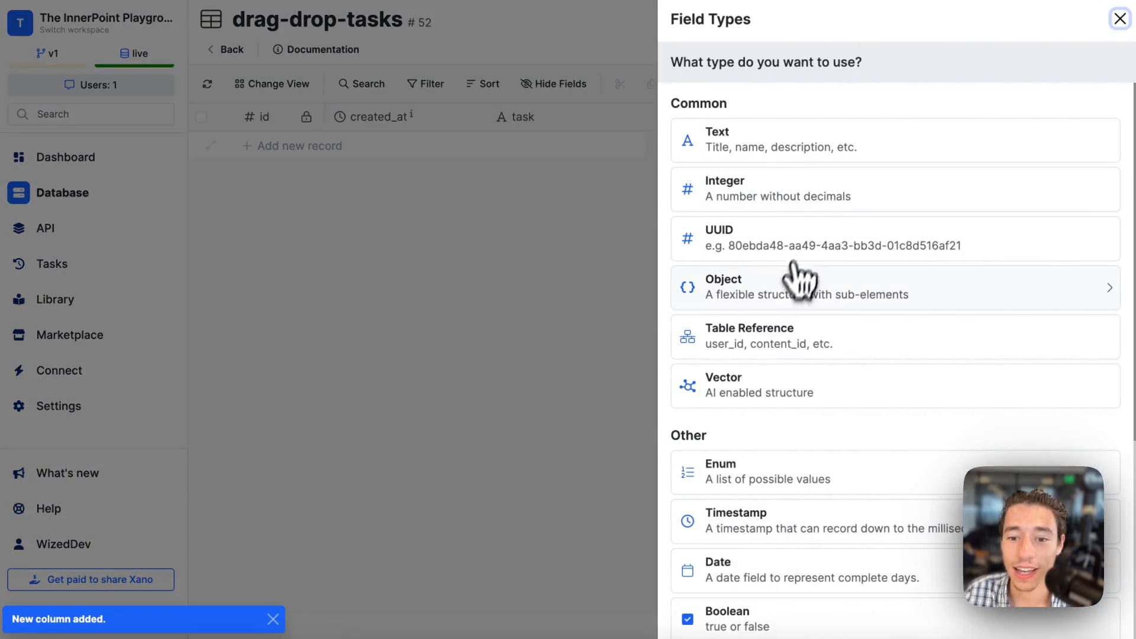
click(776, 466)
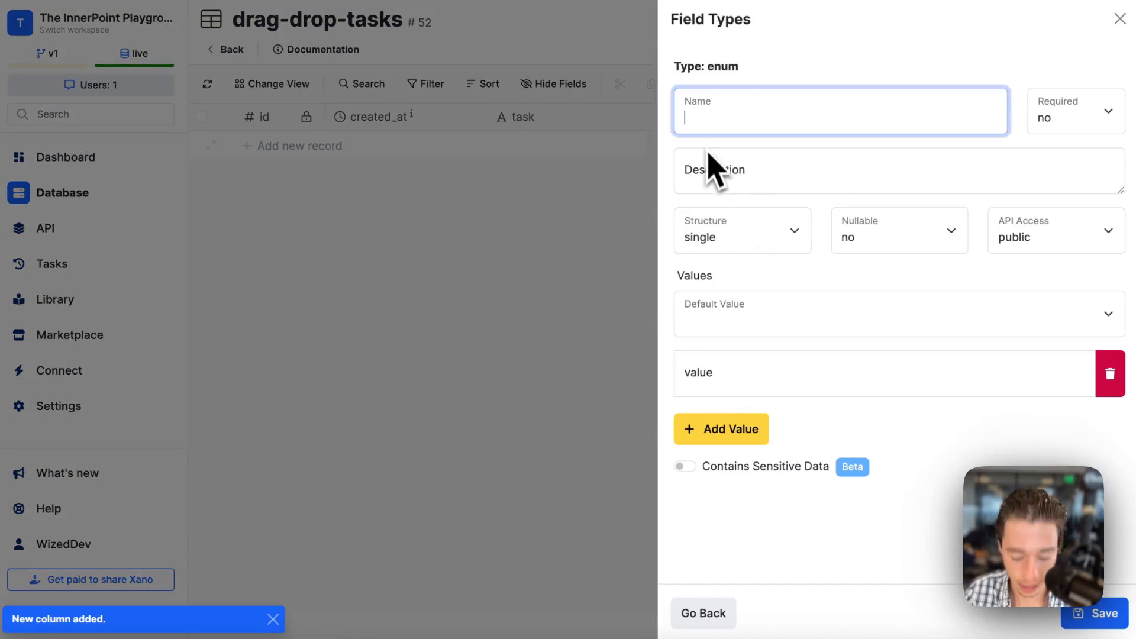
click(731, 372)
click(745, 320)
click(760, 317)
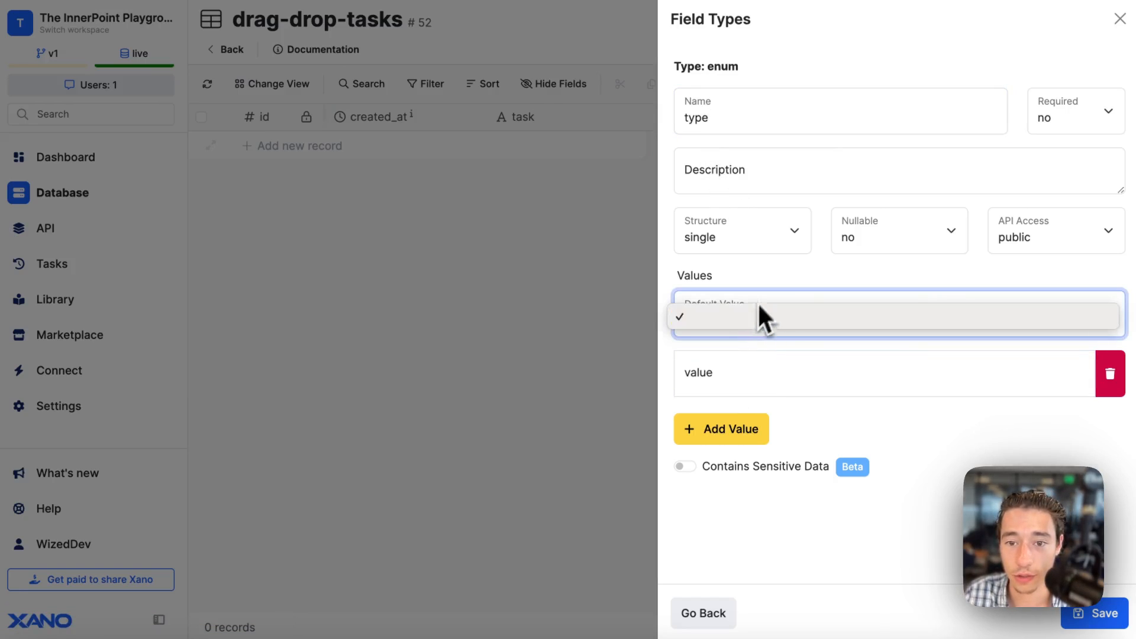
click(733, 385)
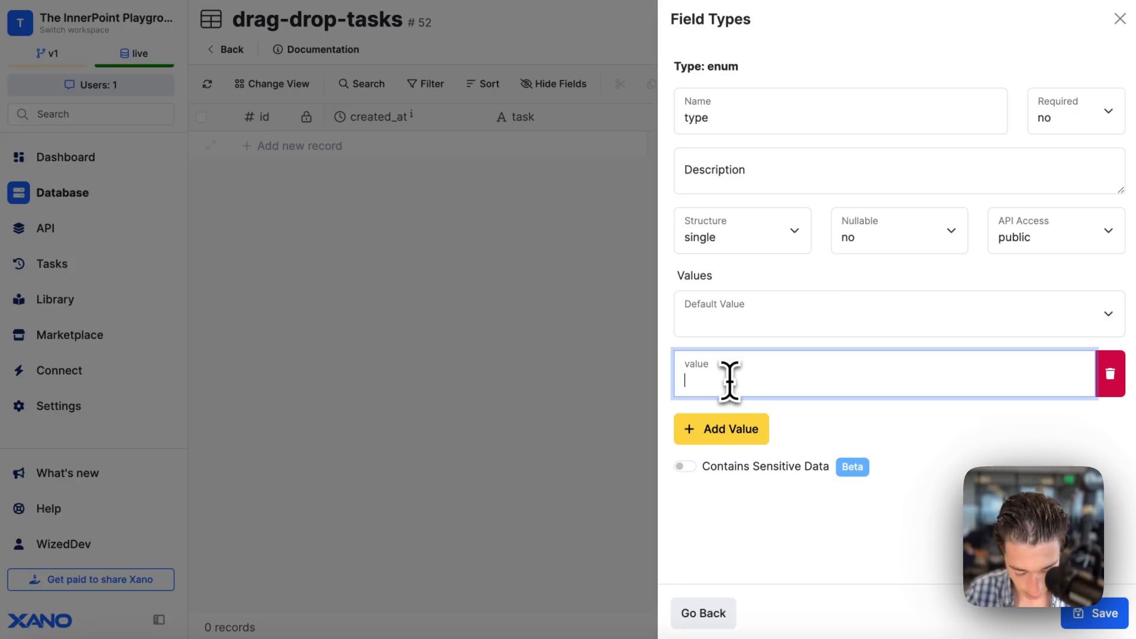
click(736, 427)
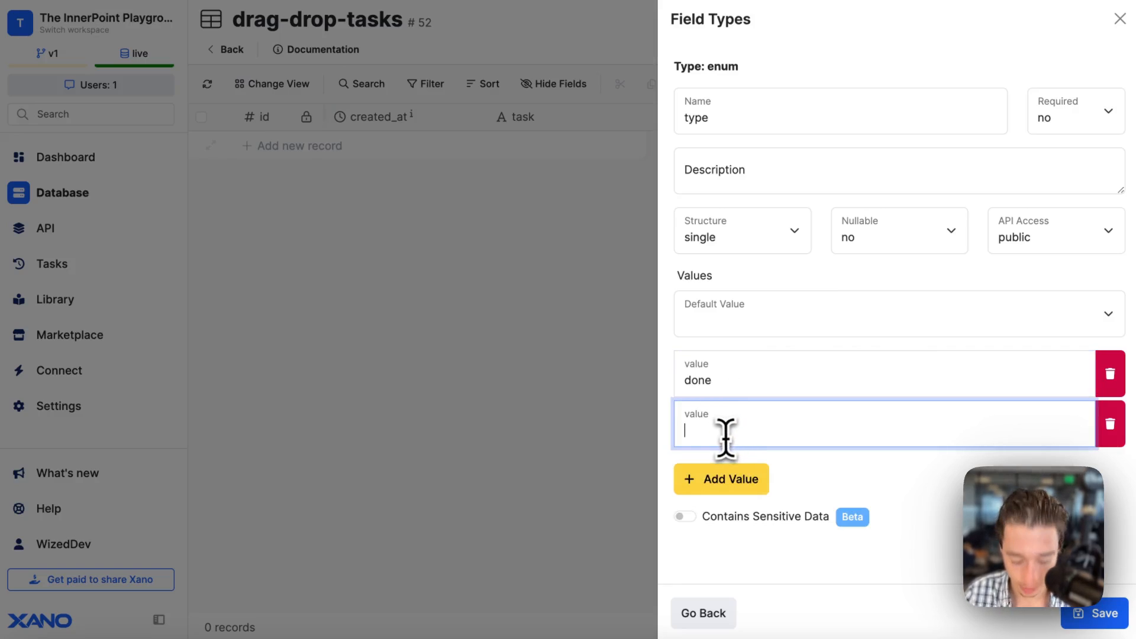
click(925, 470)
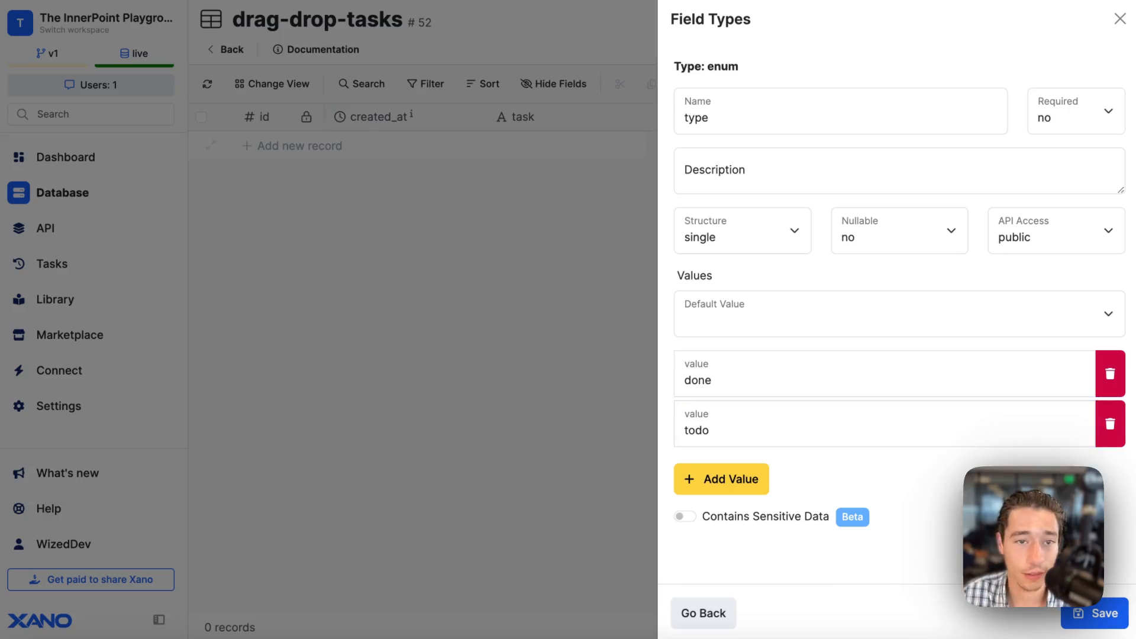
click(1091, 614)
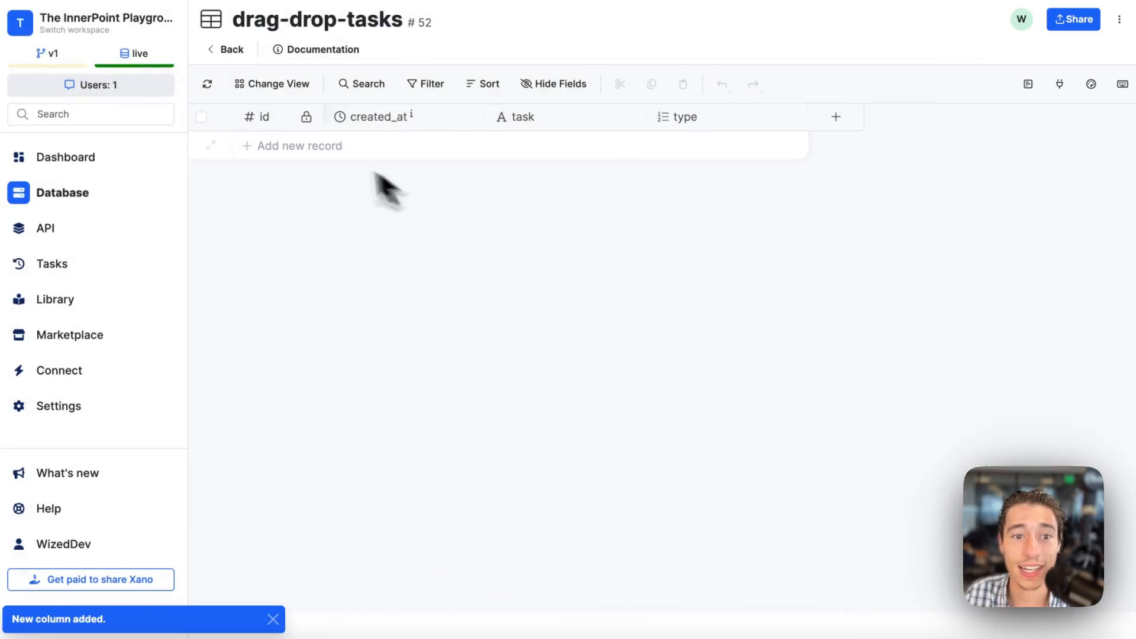
Add a record with the task "Buy Milk from Walmart" and the type todo.
click(509, 148)
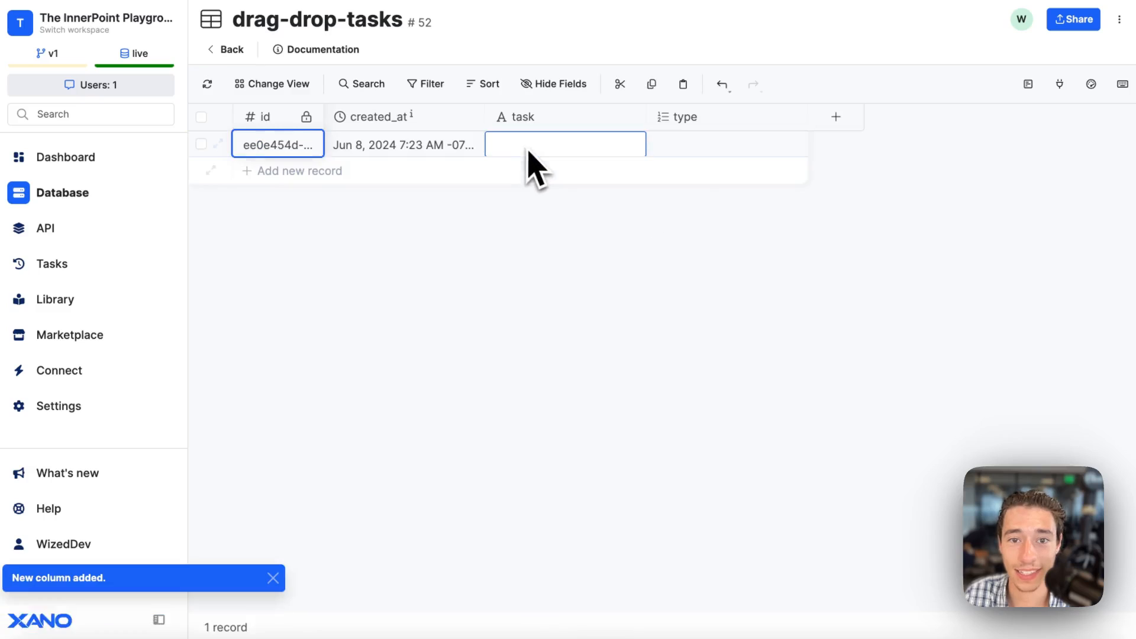
text(Buy)
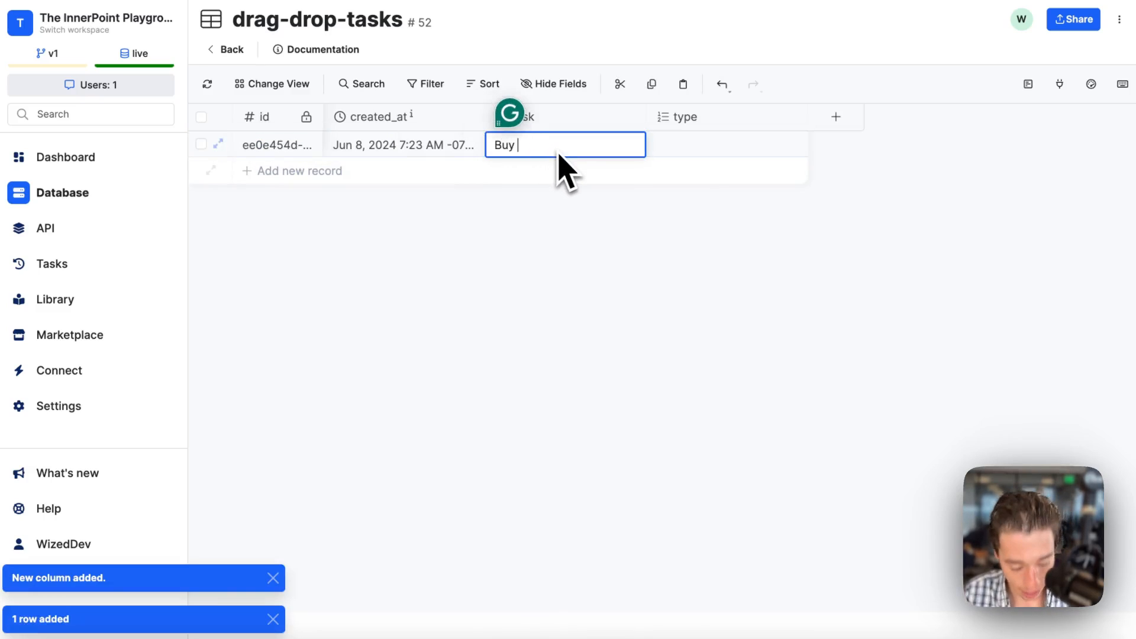
key(Caps_Lock)
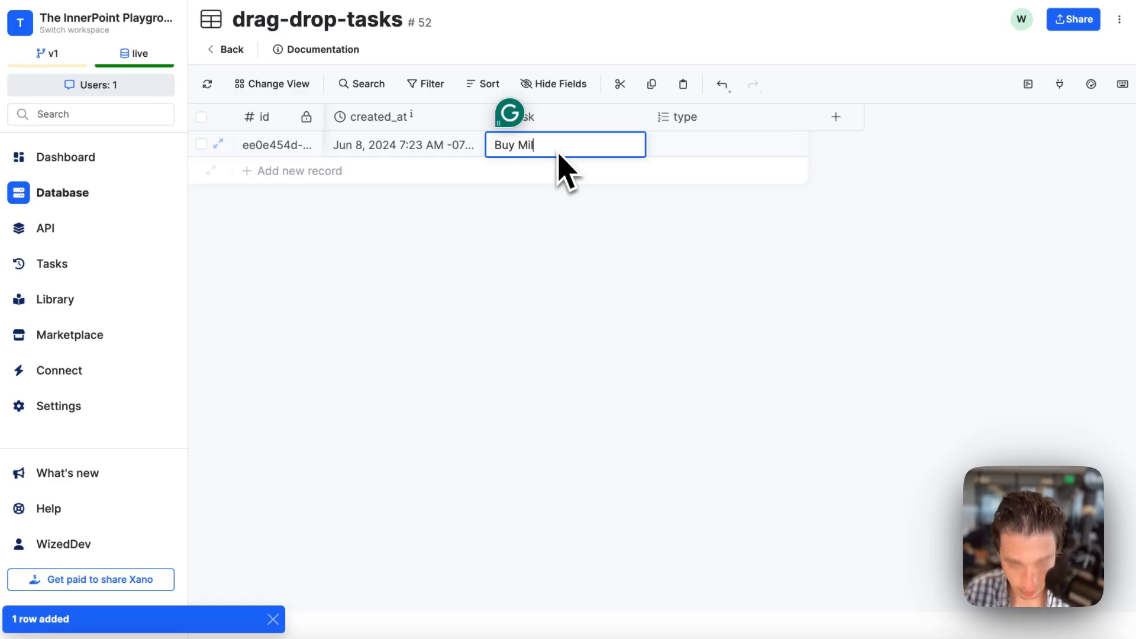
text(uy Milk from Walmart)
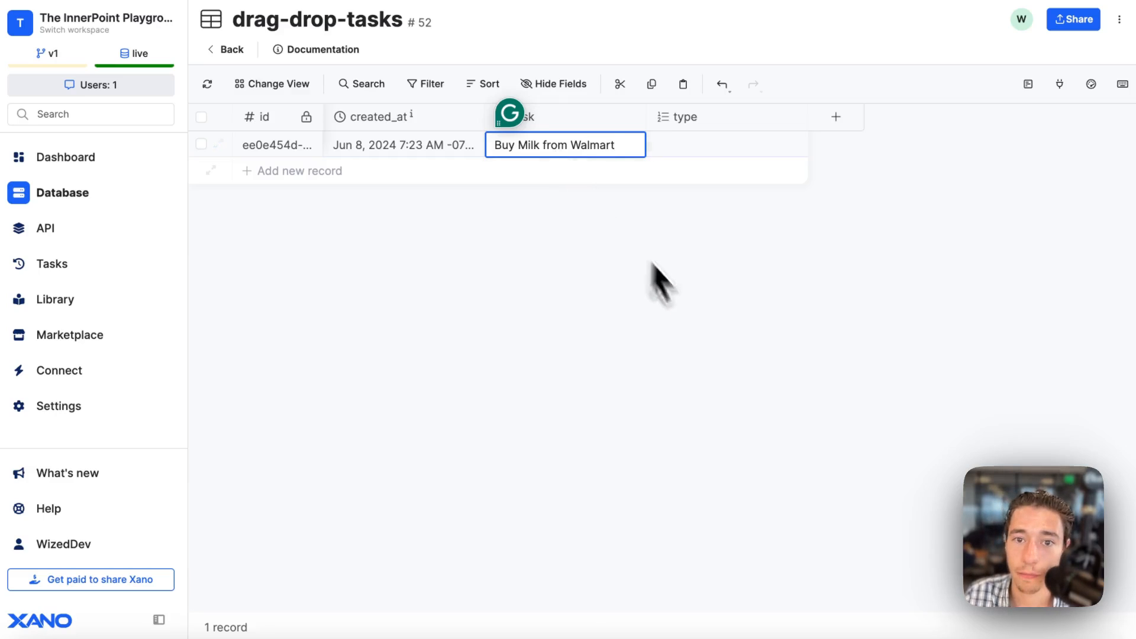
click(680, 307)
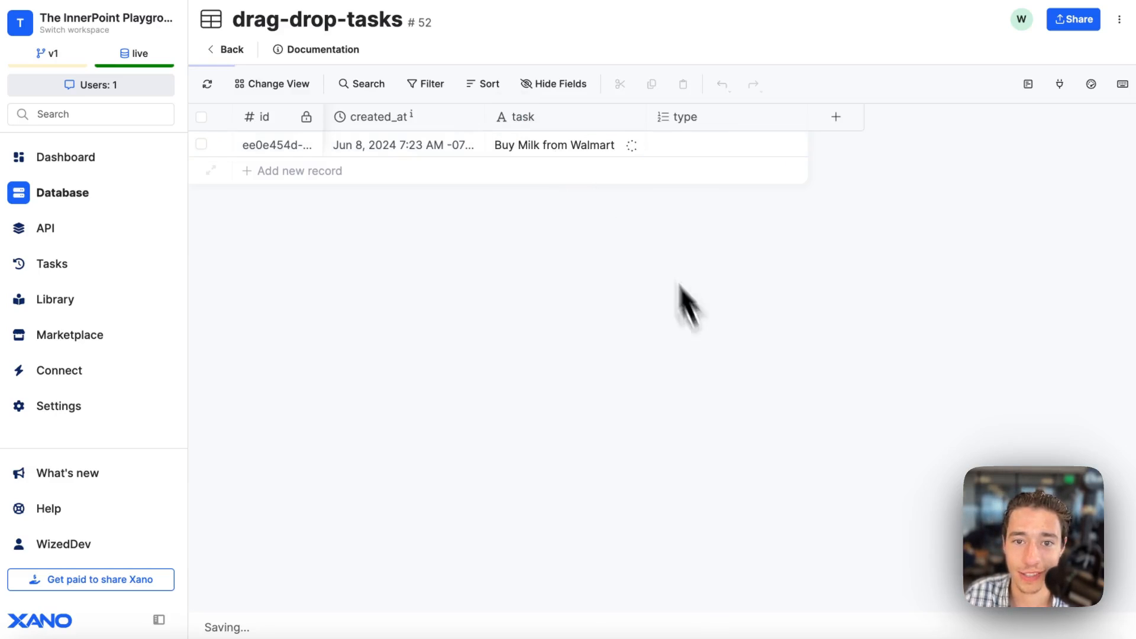
click(708, 155)
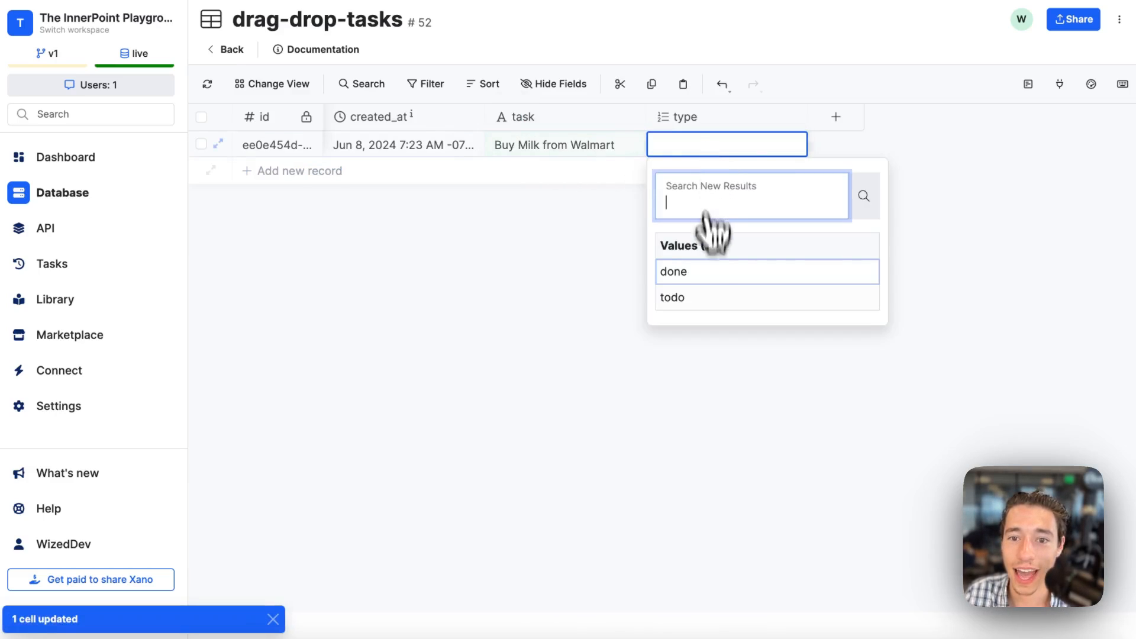
click(680, 298)
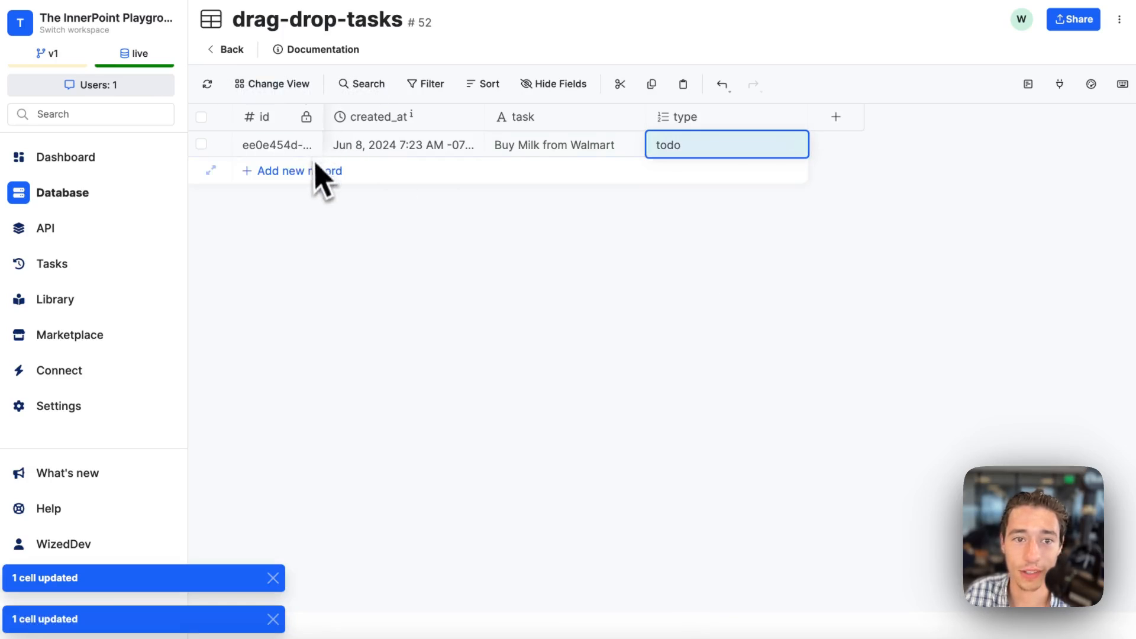
Add a record with the task "Make Wized Video" and the type done.
click(285, 173)
double_click(582, 172)
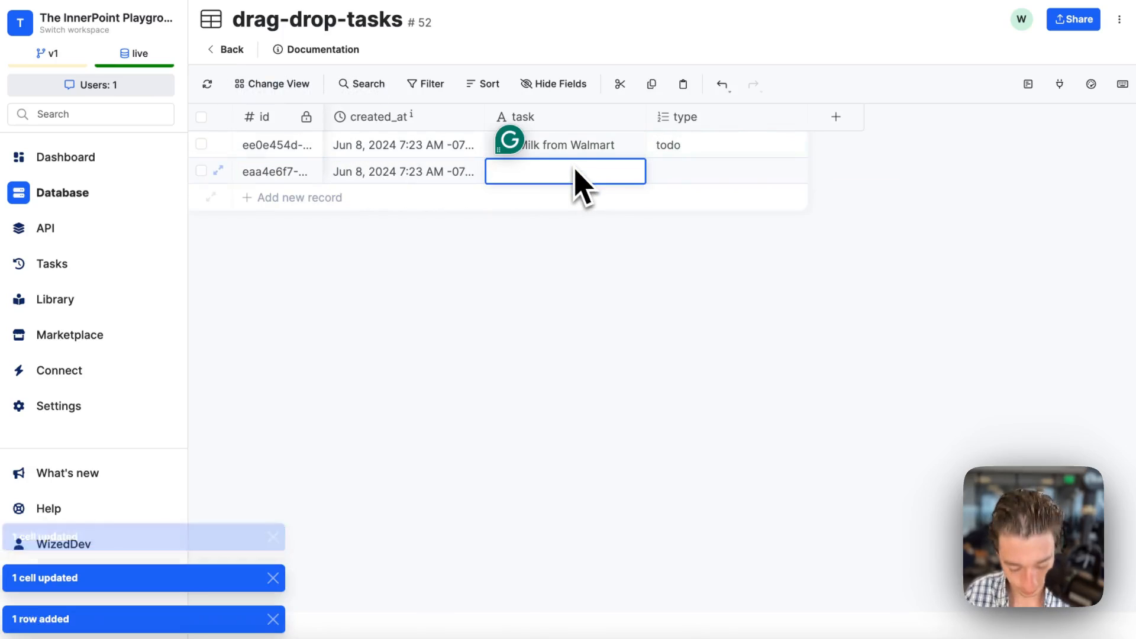
text(Make Wized)
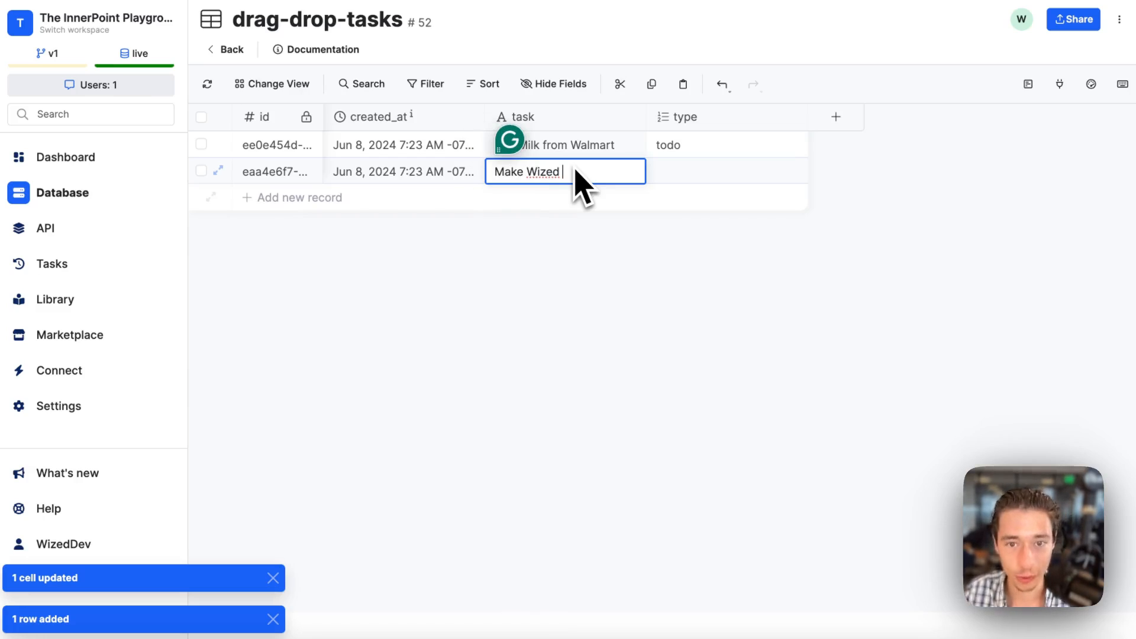
key(Caps_Lock)
text(Vid)
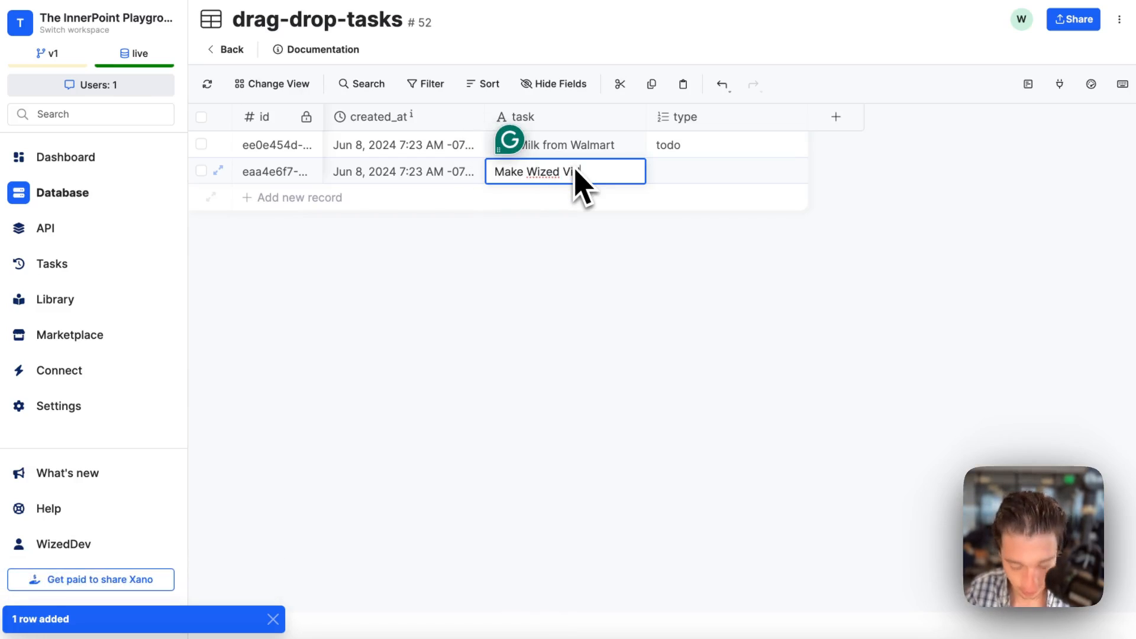
text(eo)
double_click(669, 175)
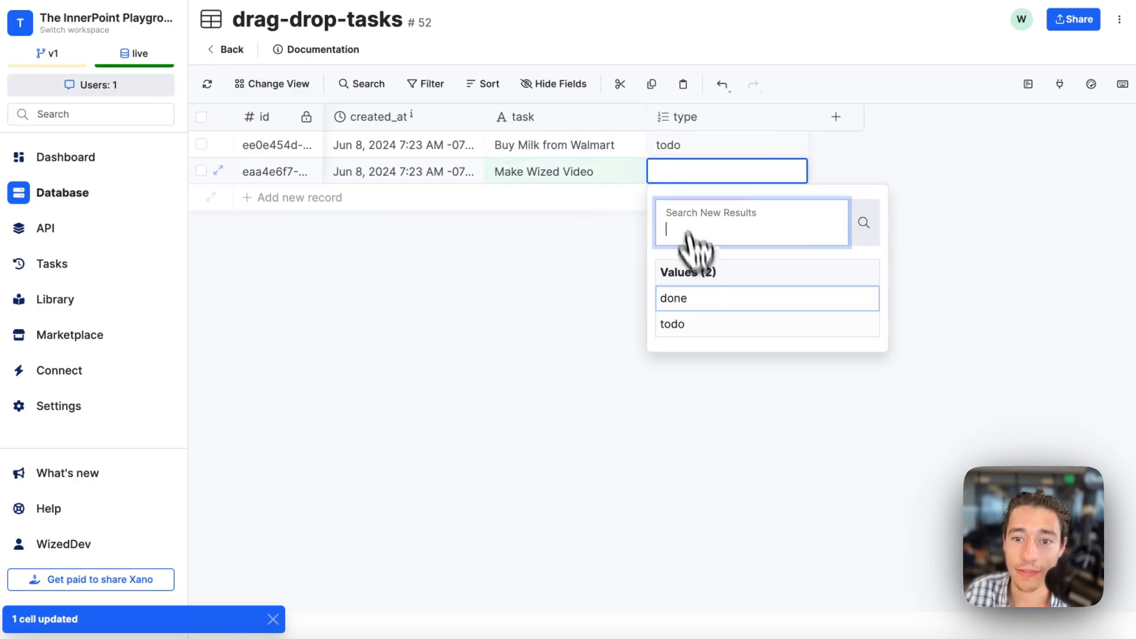
click(687, 298)
Add a record with the task "Delete your IOS Files" and the type todo.
click(306, 204)
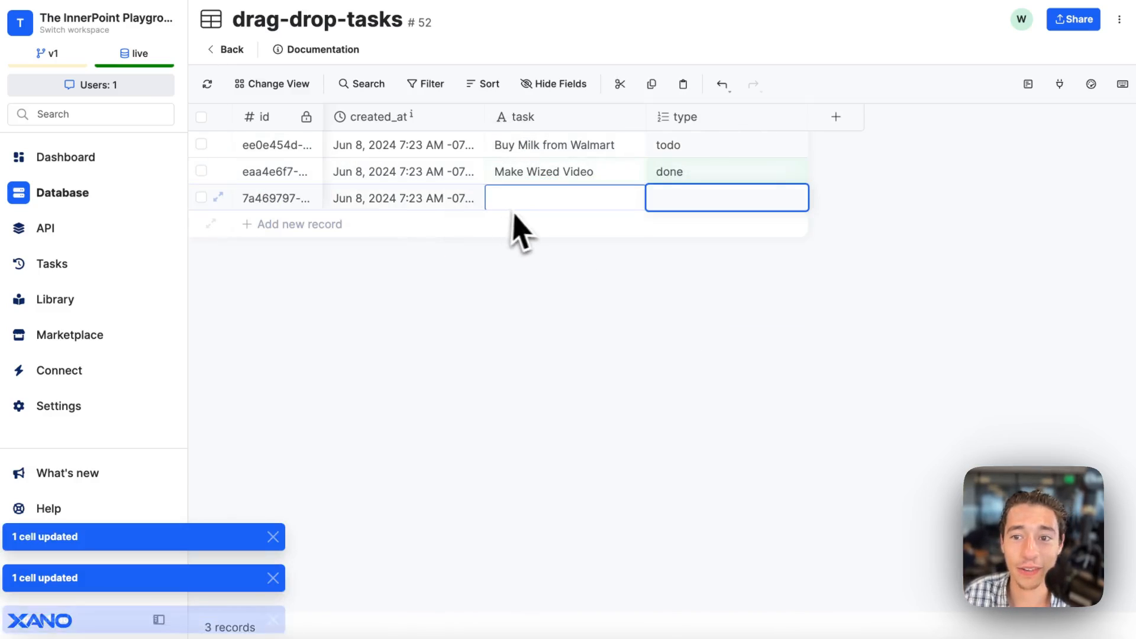
click(539, 201)
click(540, 205)
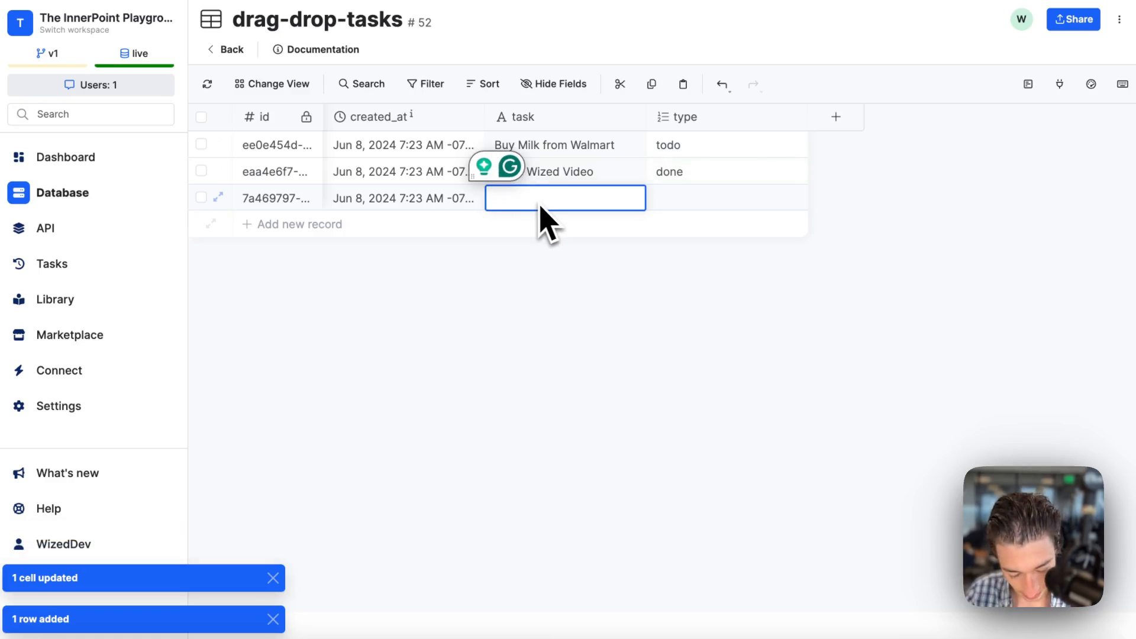
text(Delete your IOS Files)
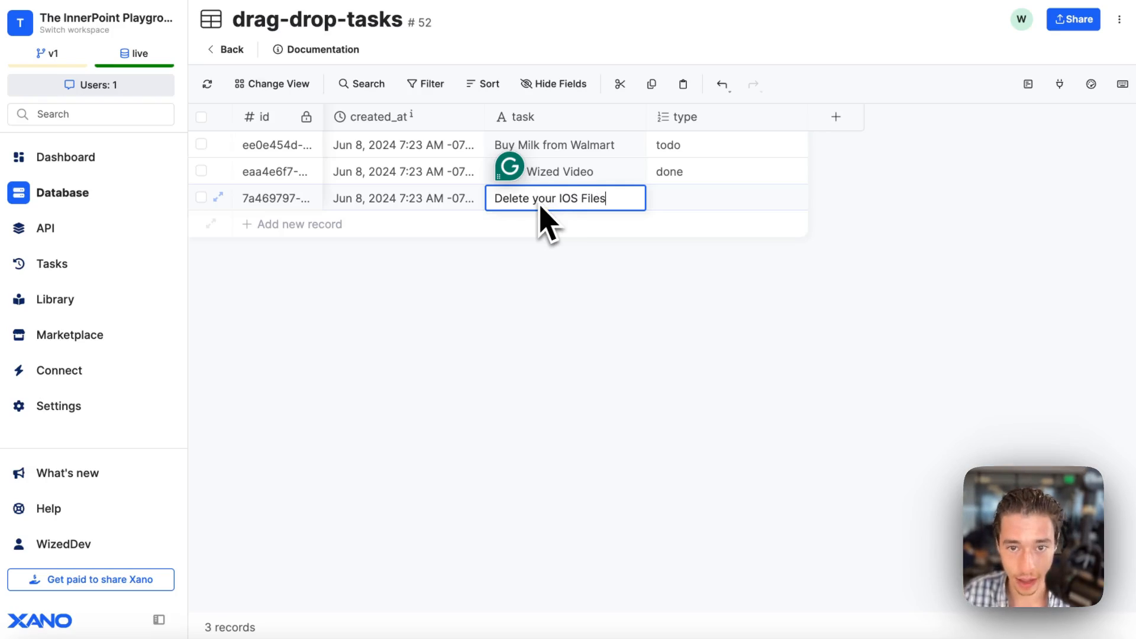
click(674, 204)
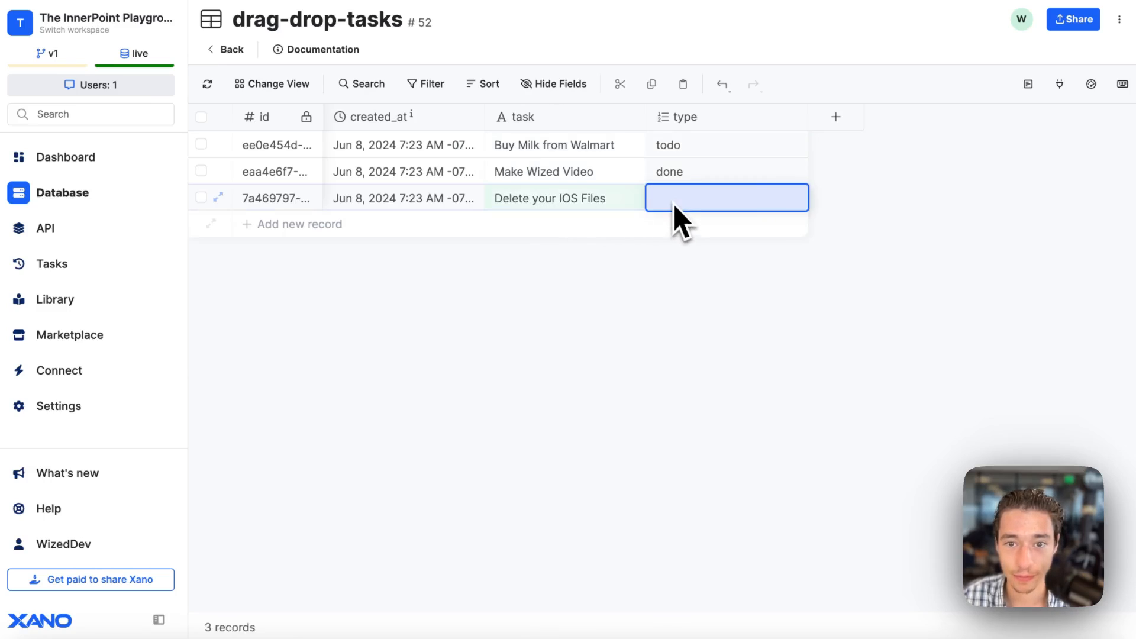
click(673, 204)
click(677, 328)
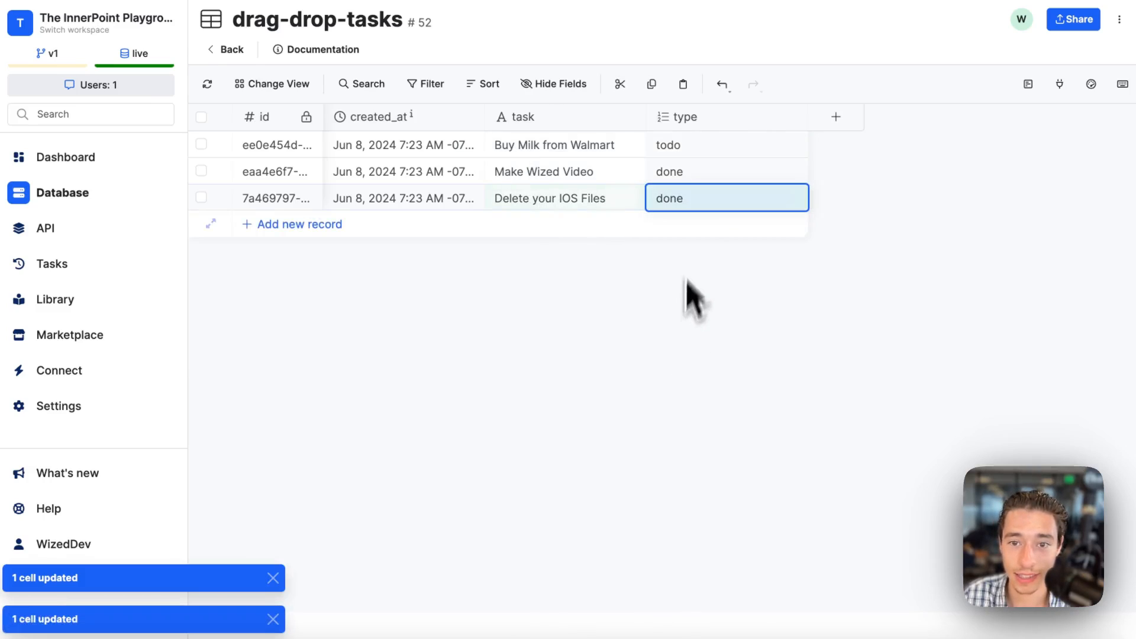
click(688, 202)
click(680, 406)
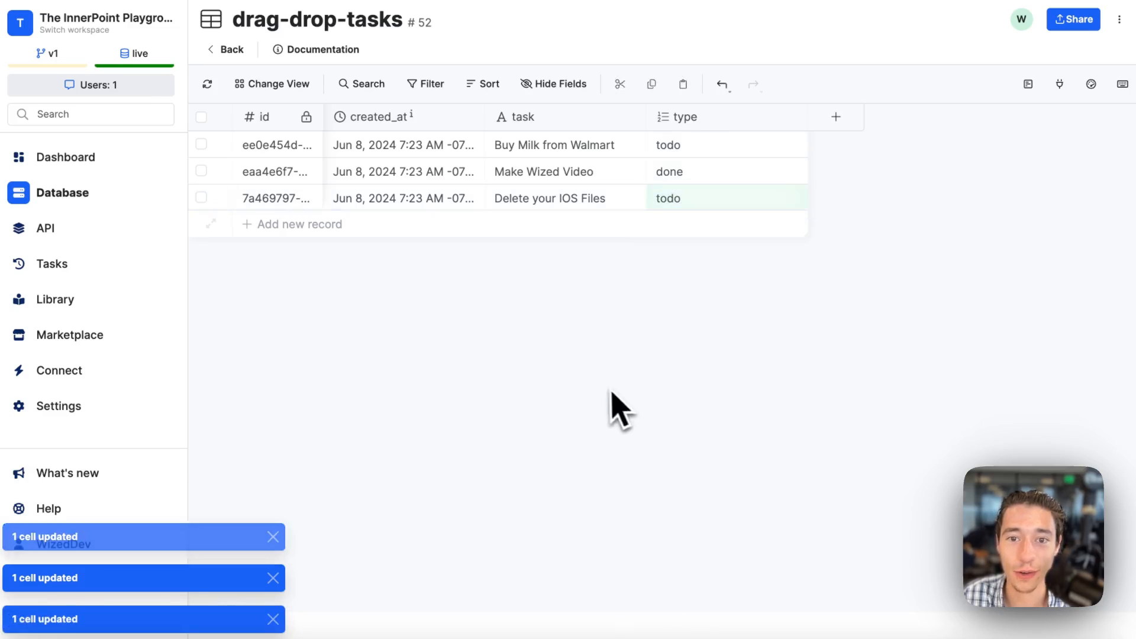
Add a record with the task "Buy iPhone" and the type todo.
click(305, 227)
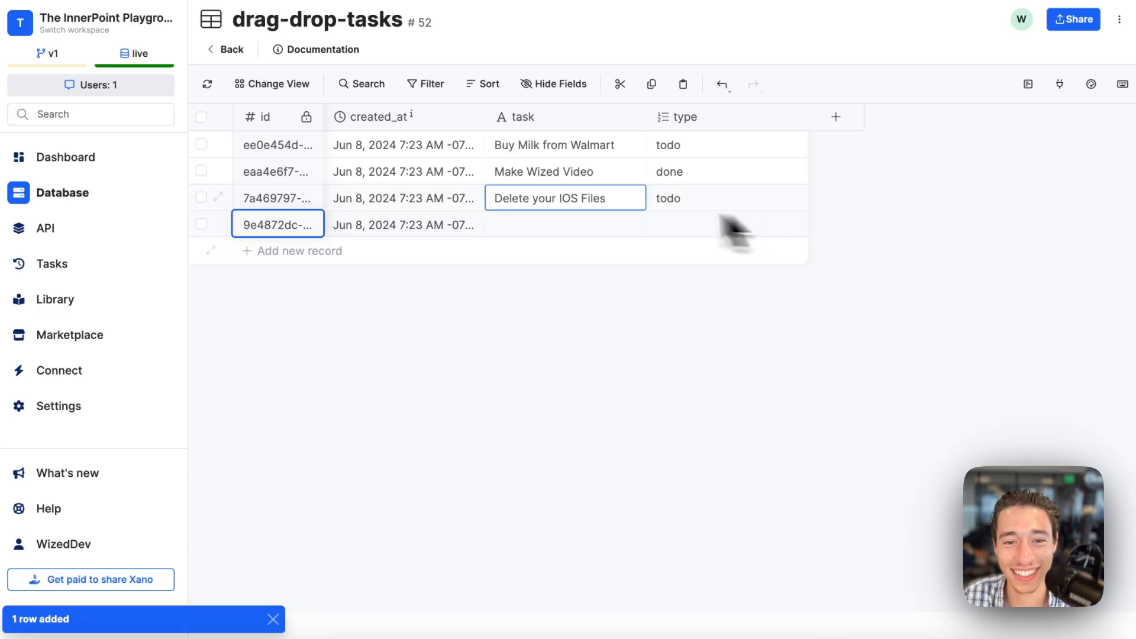
click(547, 234)
click(549, 235)
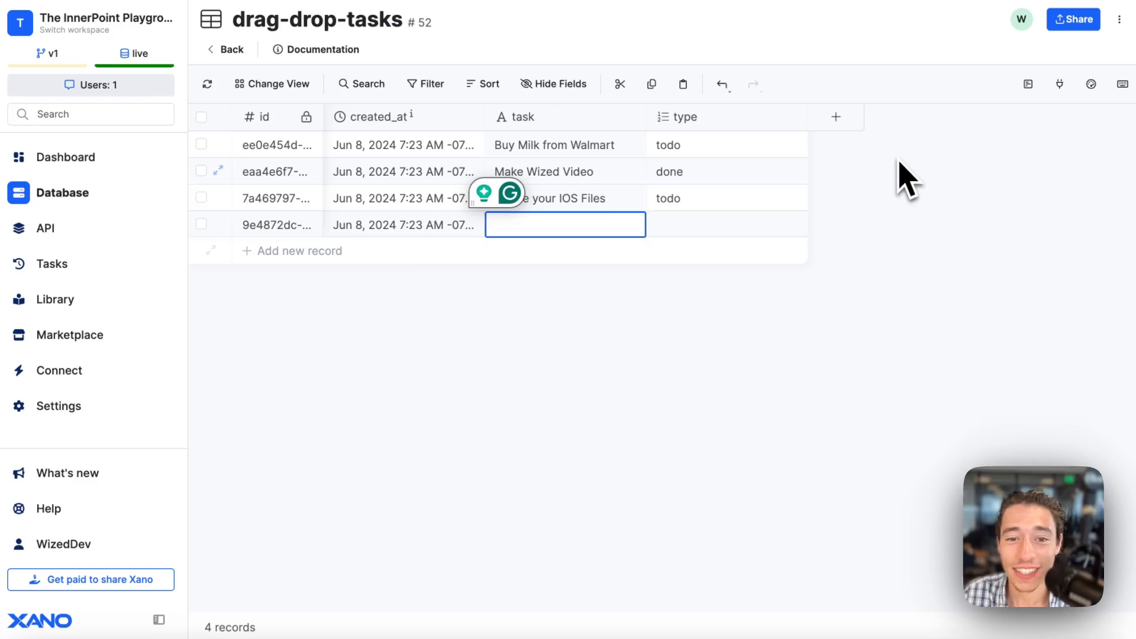
click(481, 317)
click(519, 233)
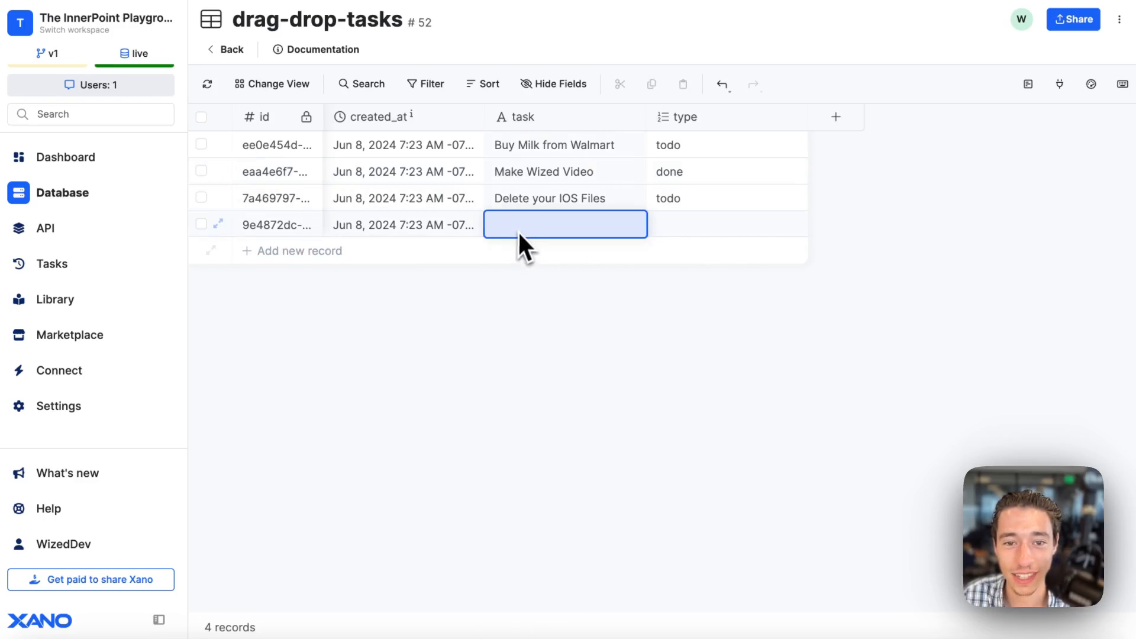
right_click(488, 203)
click(548, 302)
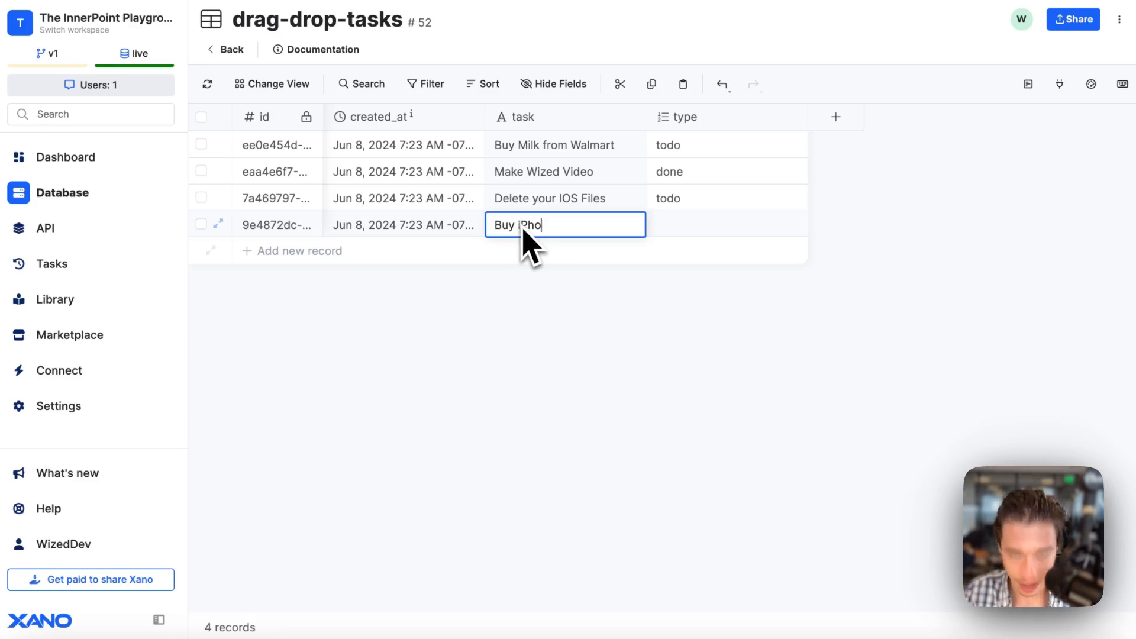
text(ne)
click(702, 231)
click(698, 232)
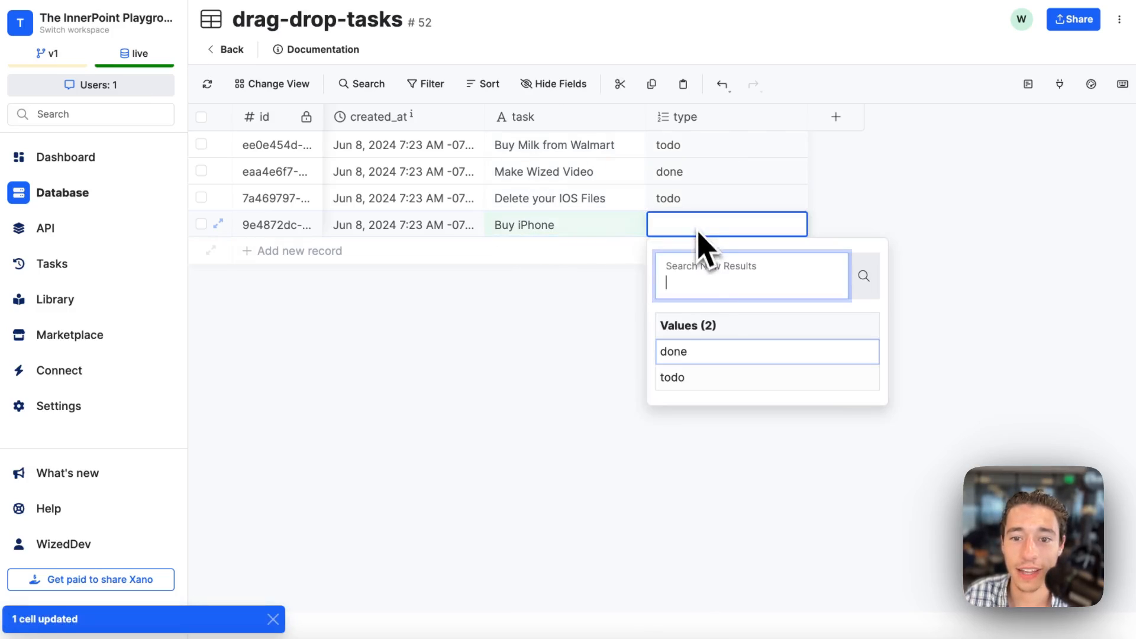
click(695, 382)
Add a new record below the "Buy iPhone" record and open its task field for editing.
click(296, 254)
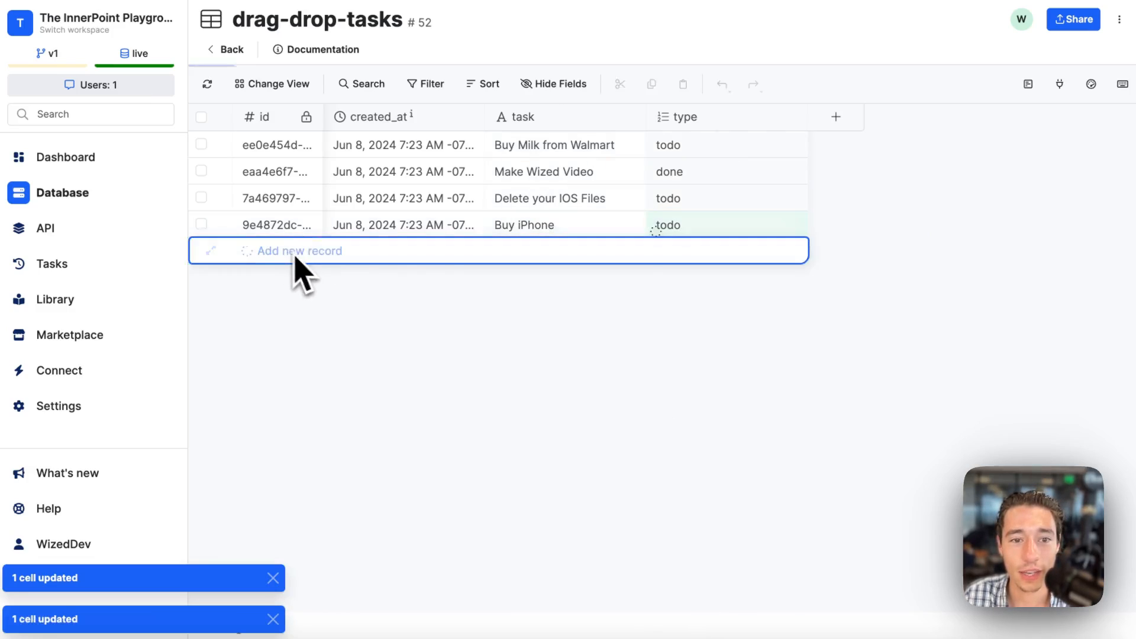
click(605, 253)
click(604, 255)
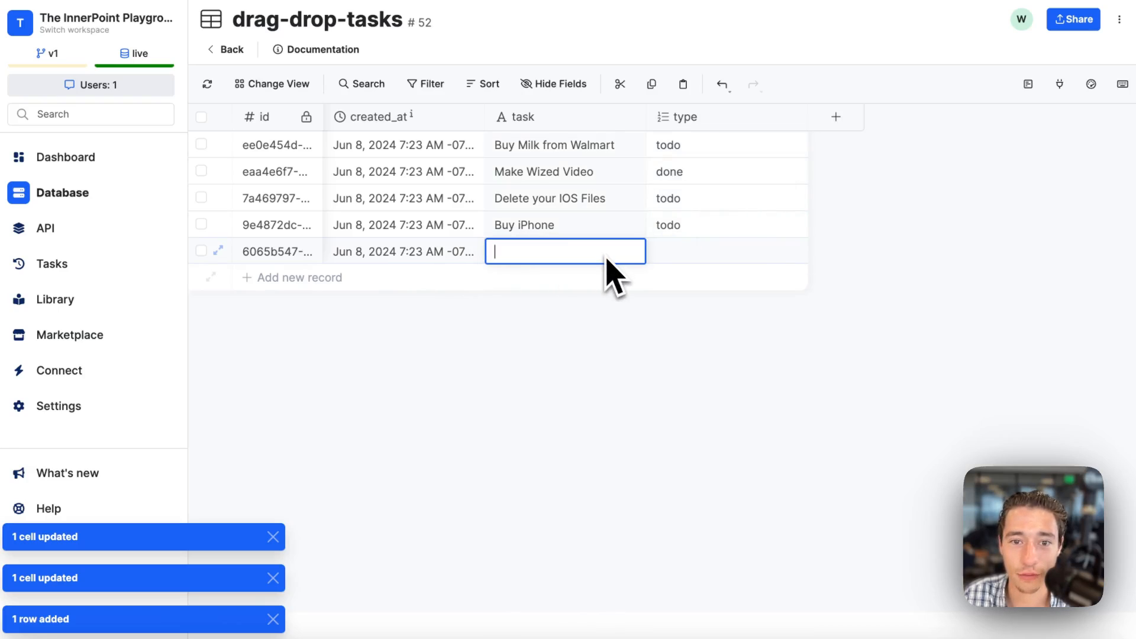
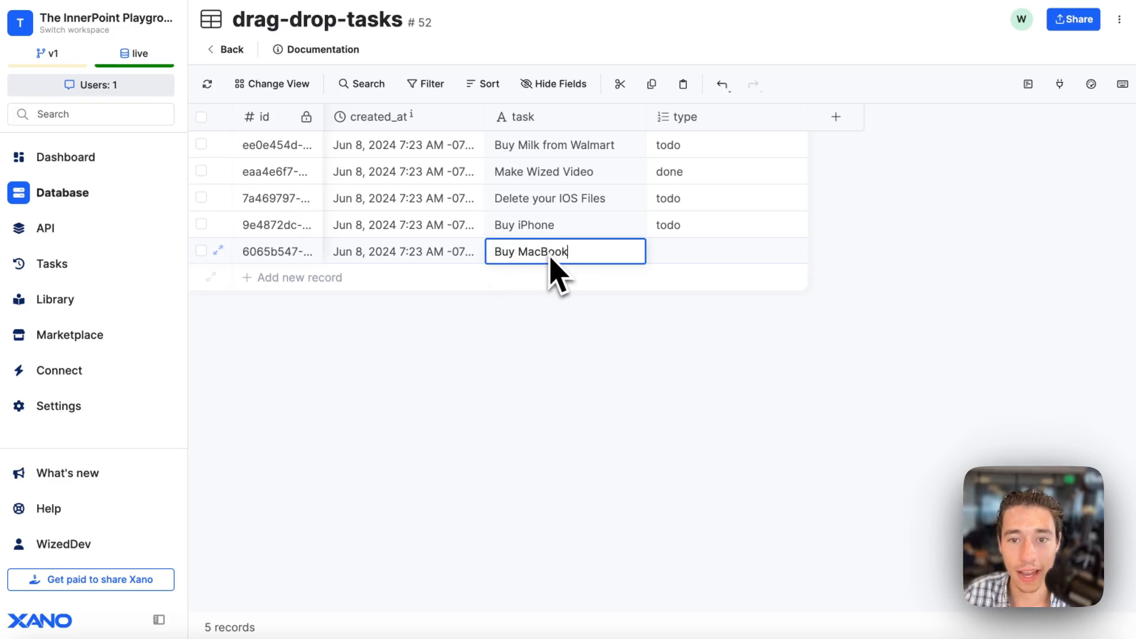
Save the task "Buy MacBook" in the last record and set its type to todo.
click(685, 261)
click(685, 261)
click(684, 402)
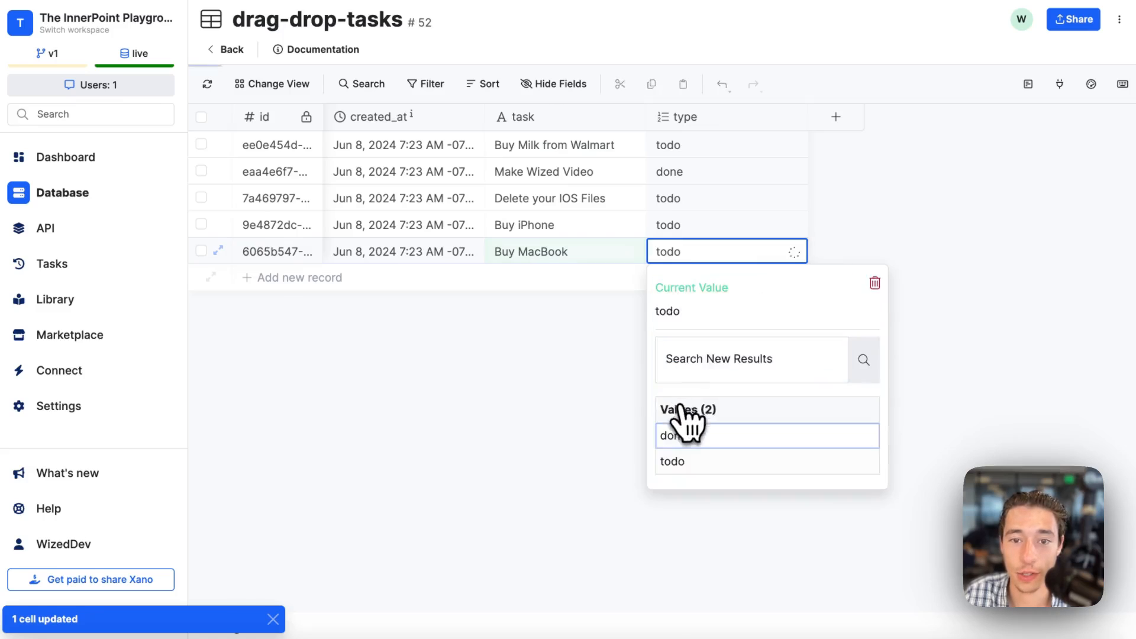
Add a record with the task "Selfhost Wized" and the type done.
click(270, 281)
double_click(519, 278)
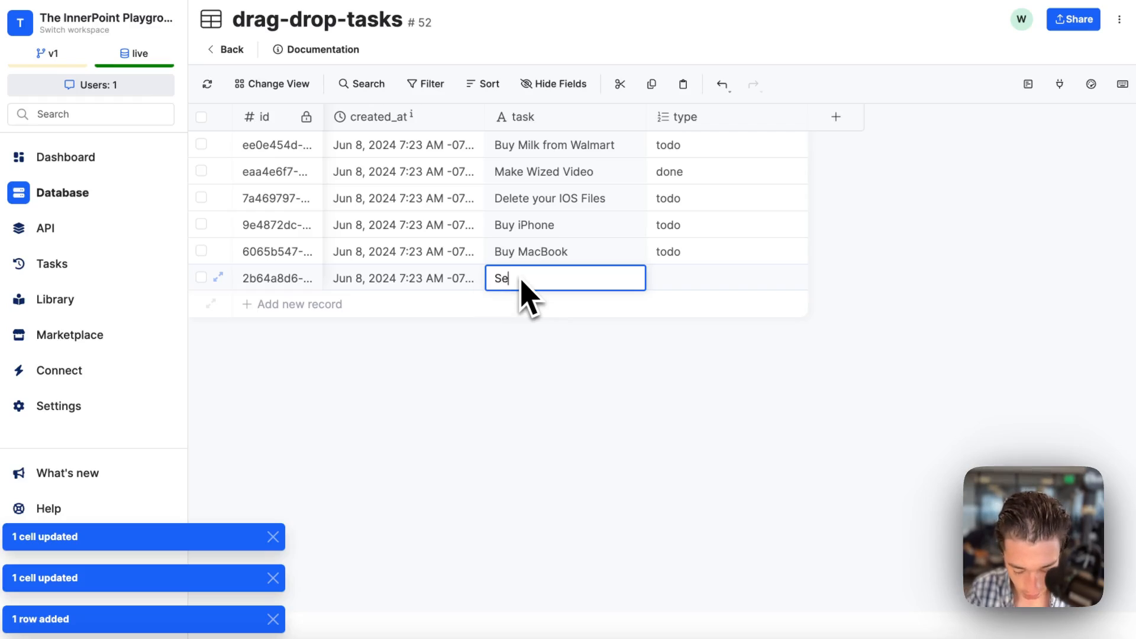
text(Selfiost Wiz)
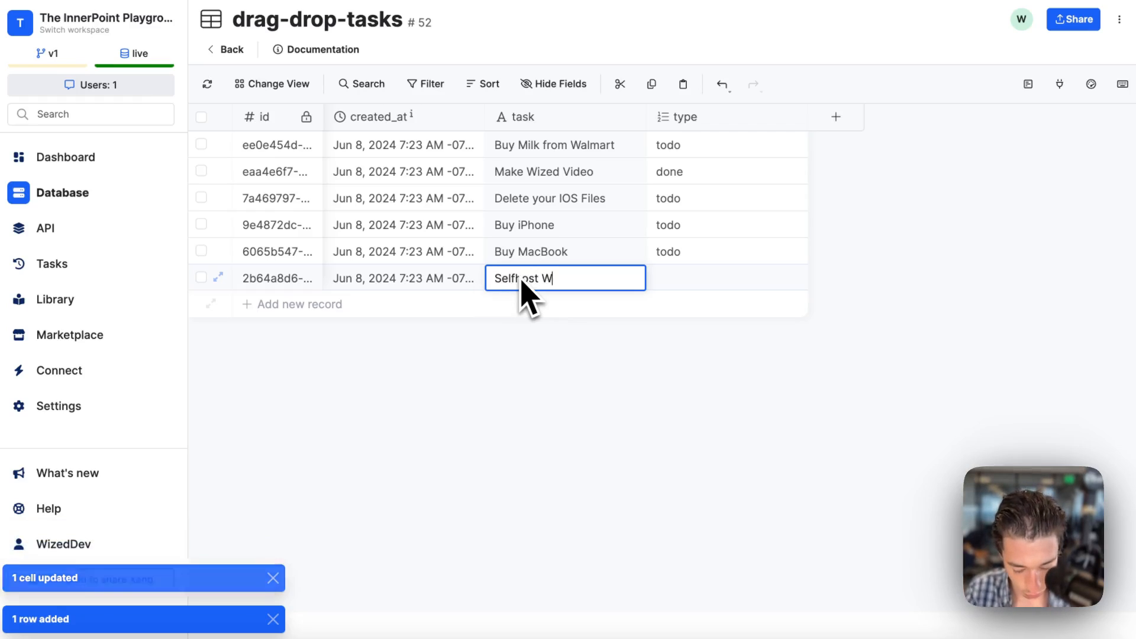
text(ed)
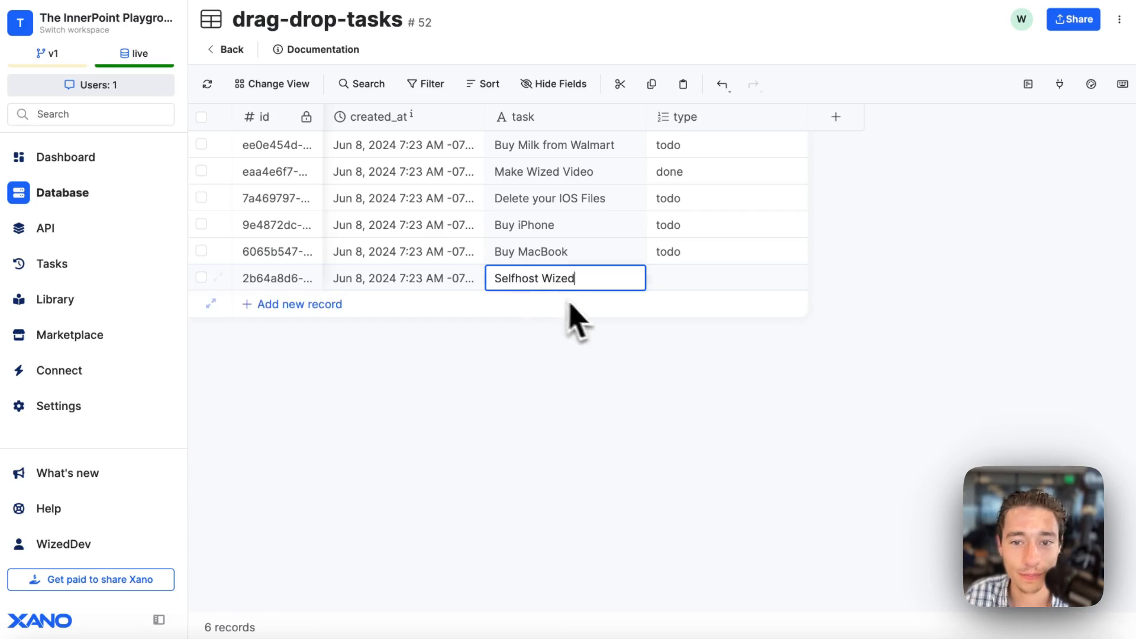
click(735, 284)
click(735, 284)
click(684, 411)
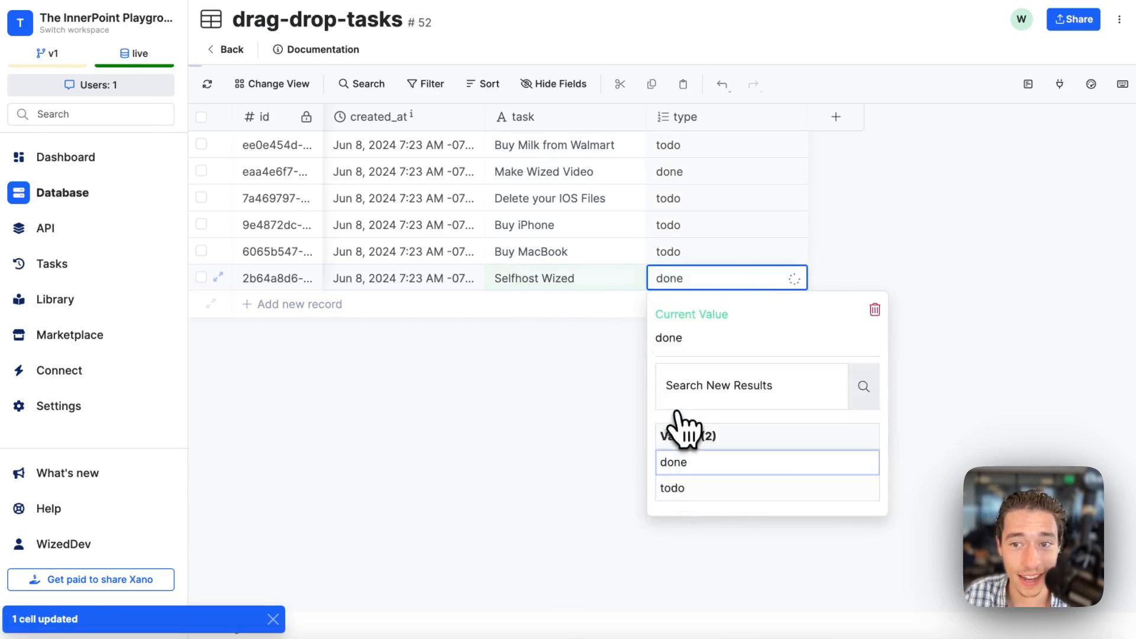
click(568, 402)
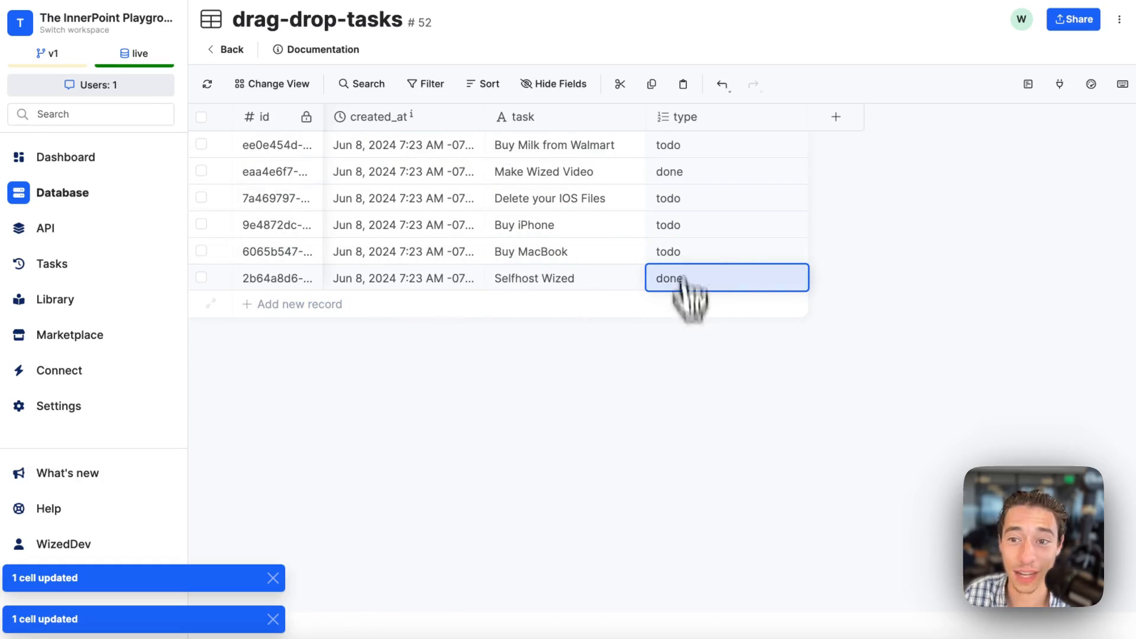
Duplicate the Xano browser tab and open the workspace's API groups in one of the two tabs.
mouse_move(4, 231)
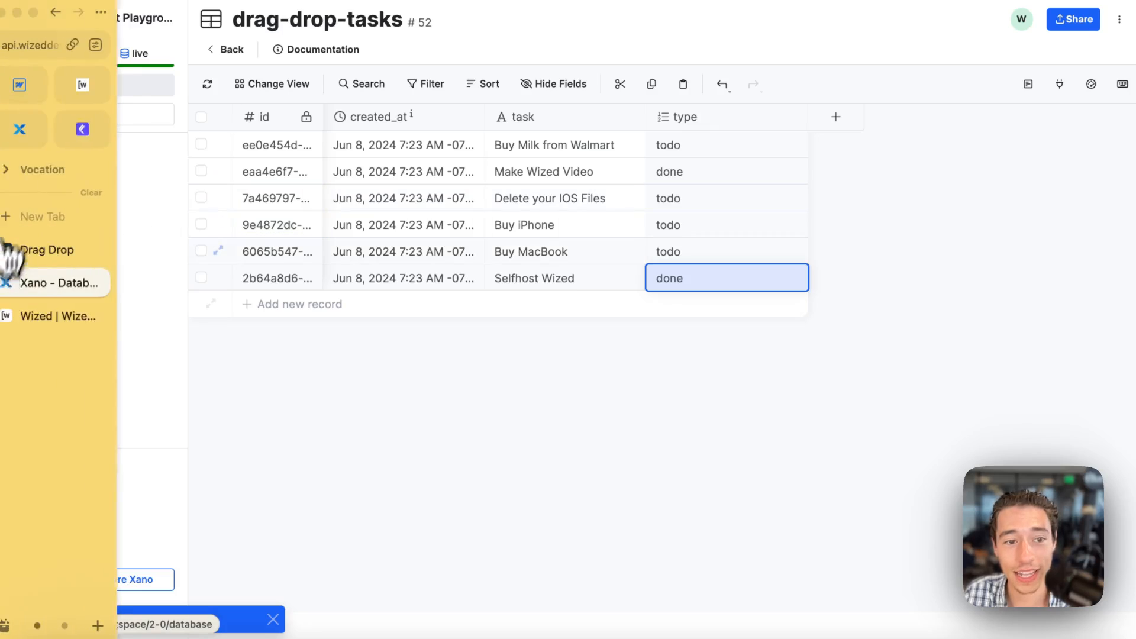
right_click(52, 292)
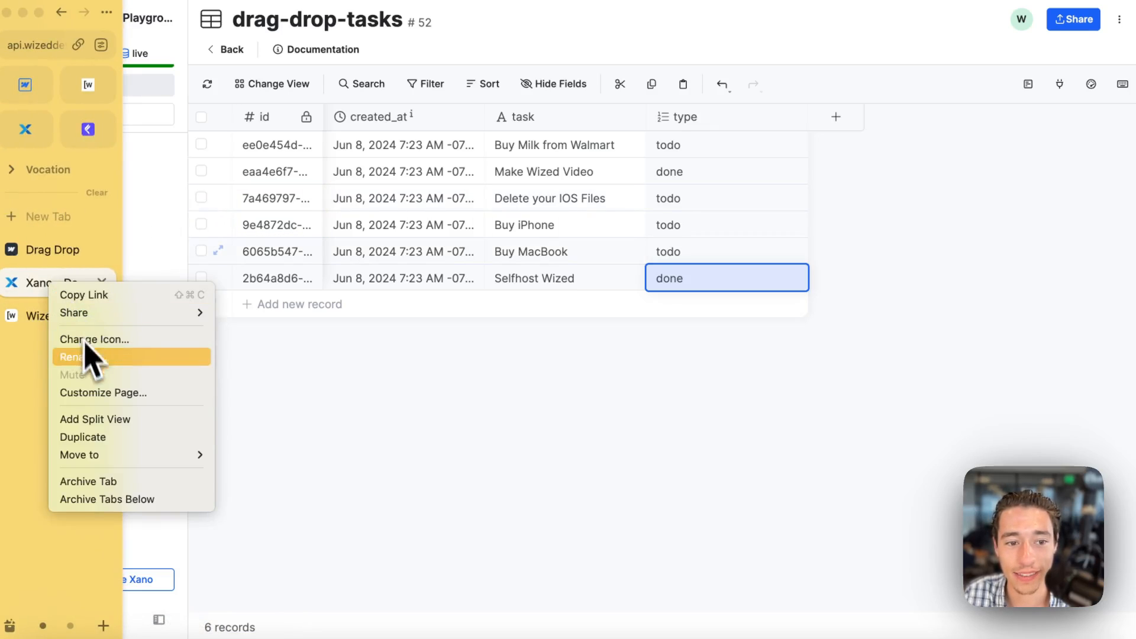
click(101, 439)
click(59, 319)
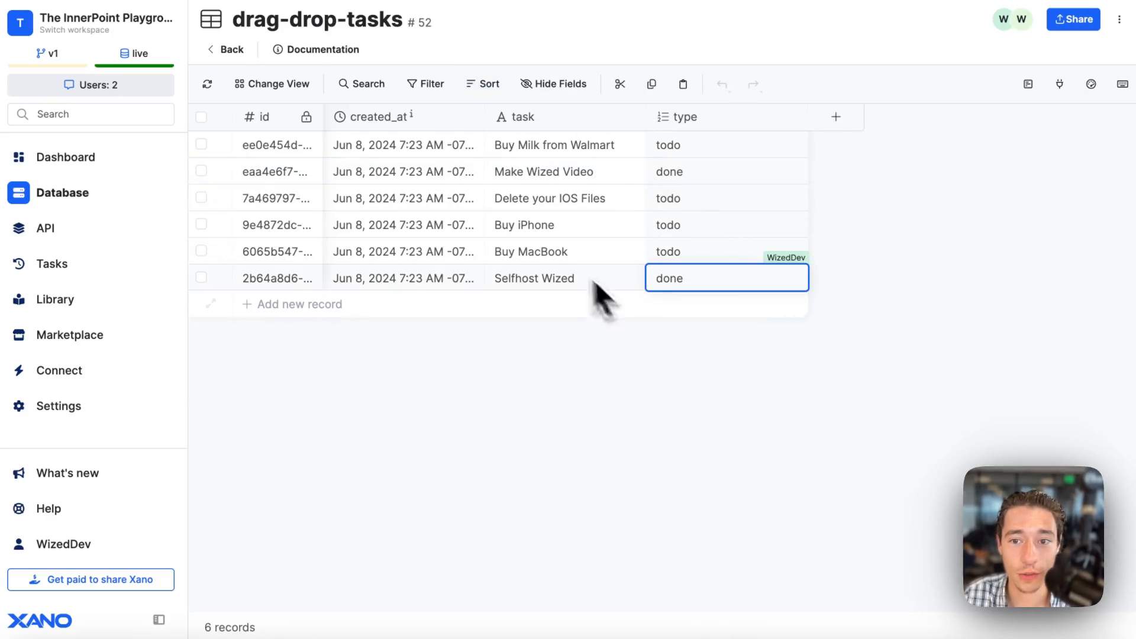
click(42, 227)
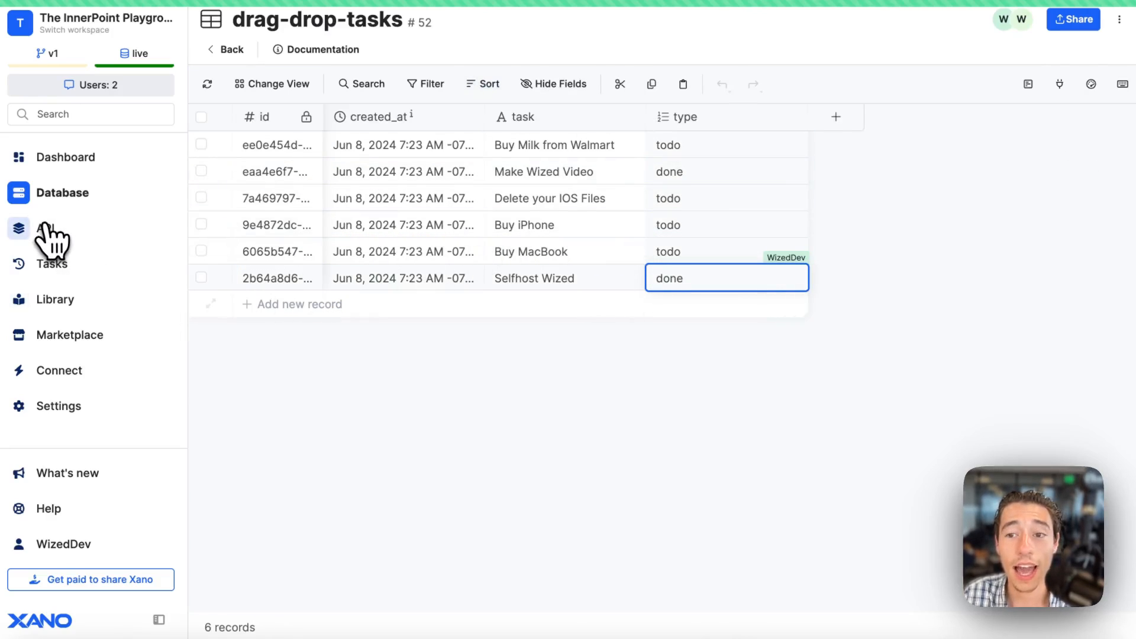
Switch to the Webflow Designer with the project's Home page.
mouse_move(7, 135)
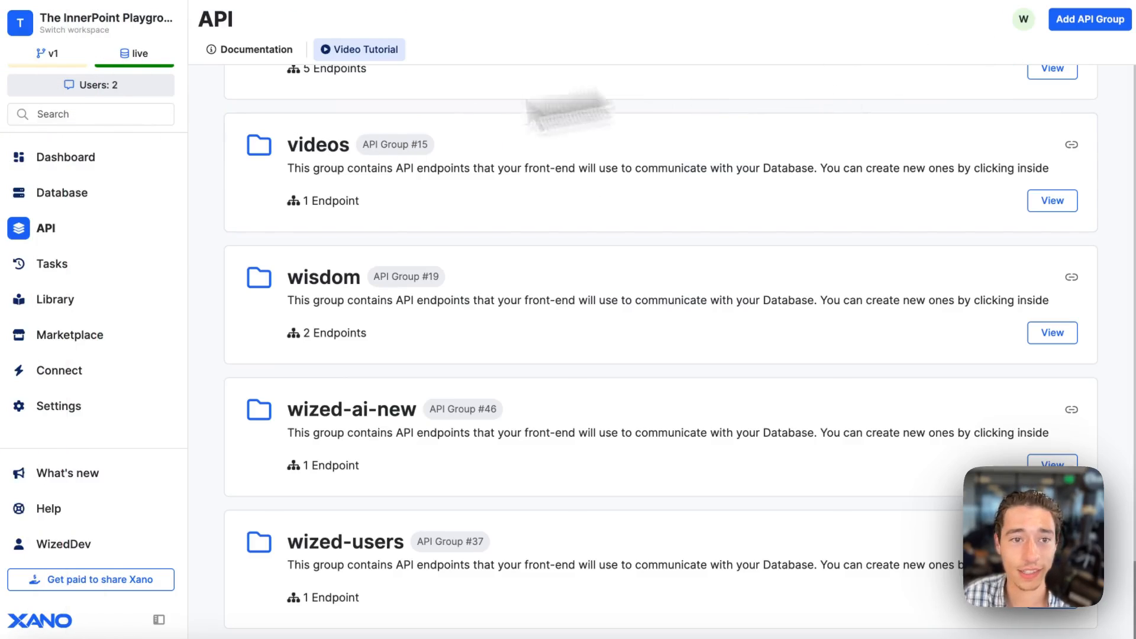
mouse_move(107, 182)
click(85, 94)
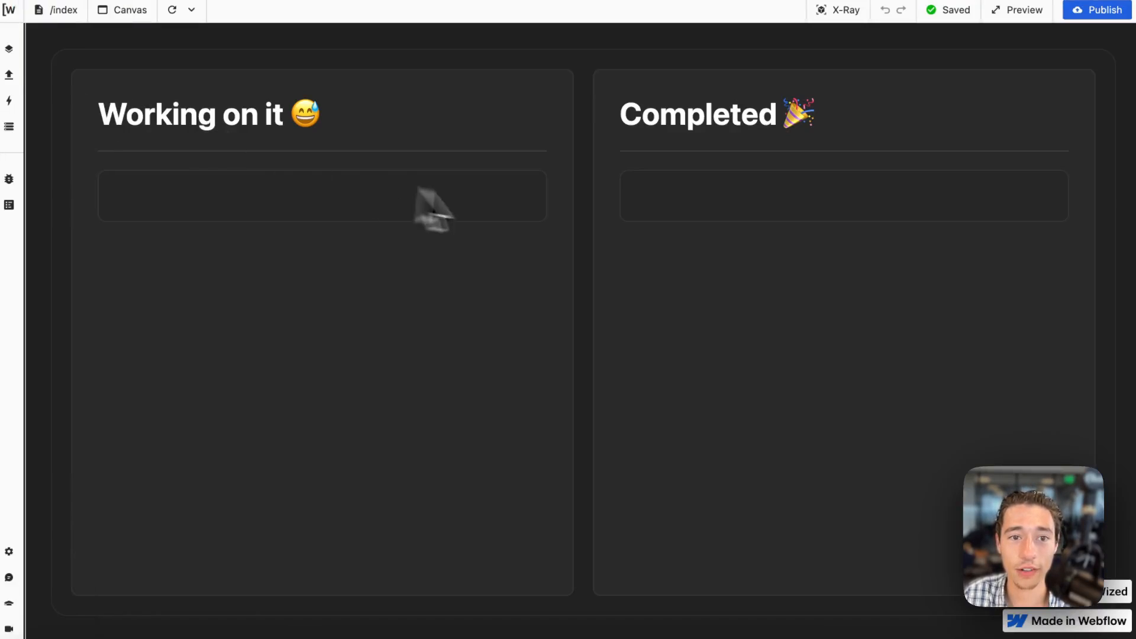
click(25, 85)
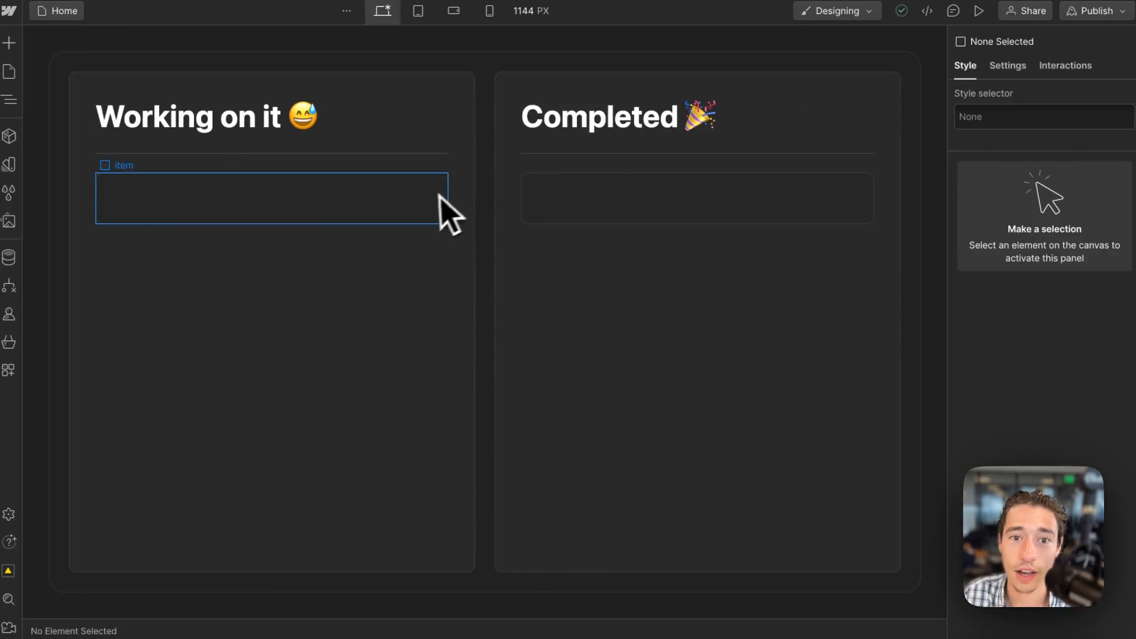
Give the Working on it category block a custom attribute named wized with the value wipDroZone.
click(305, 219)
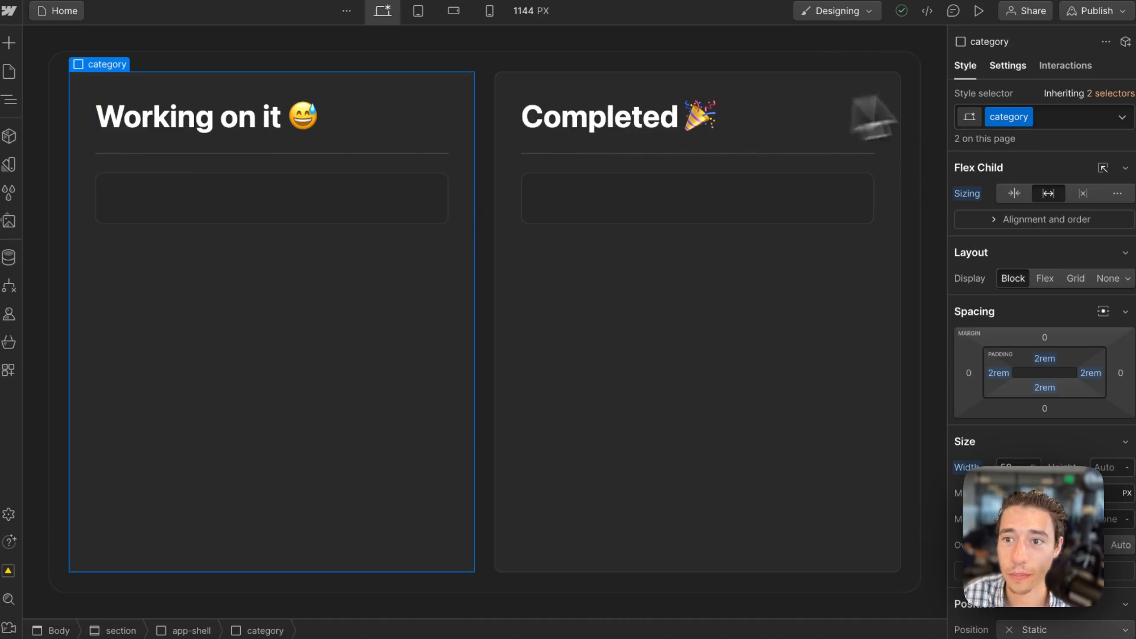
click(1009, 66)
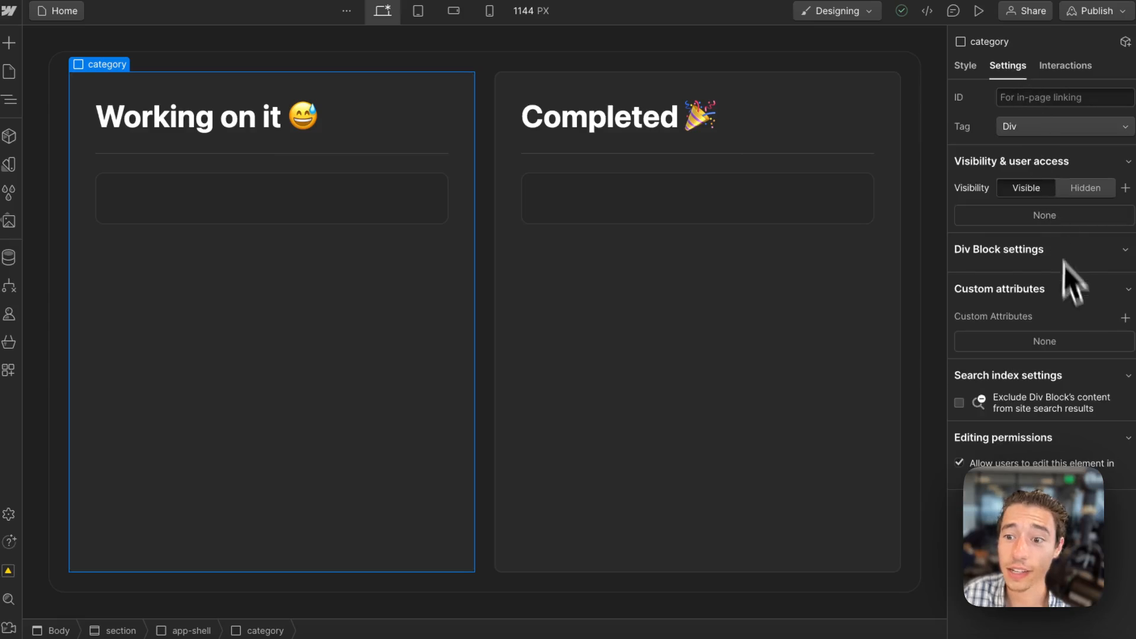
click(1124, 318)
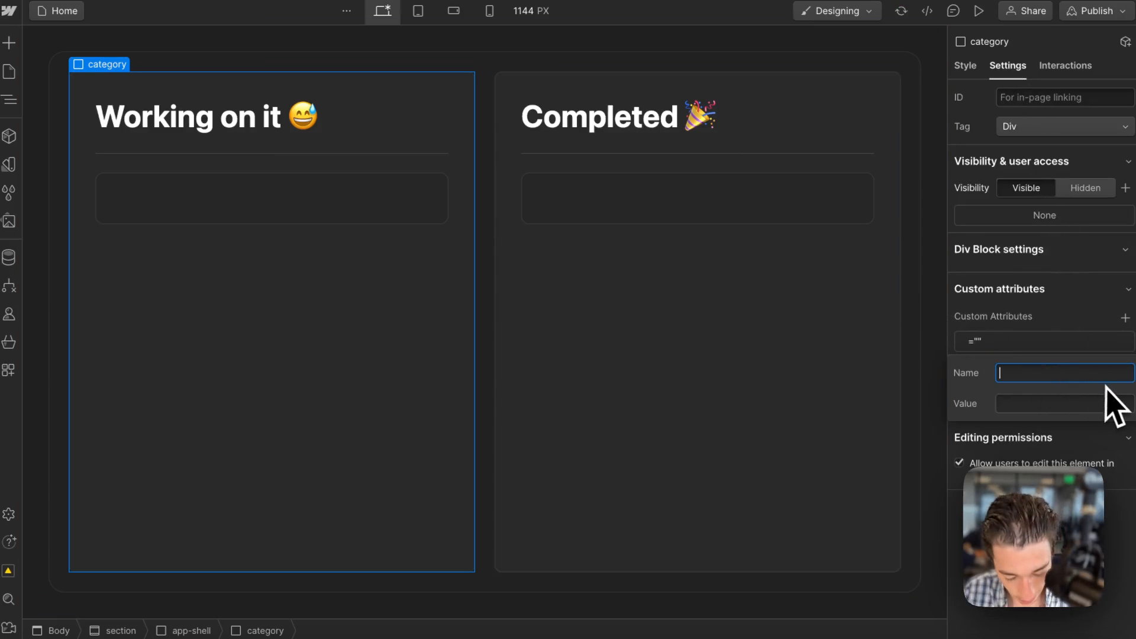
text(wized)
click(1074, 404)
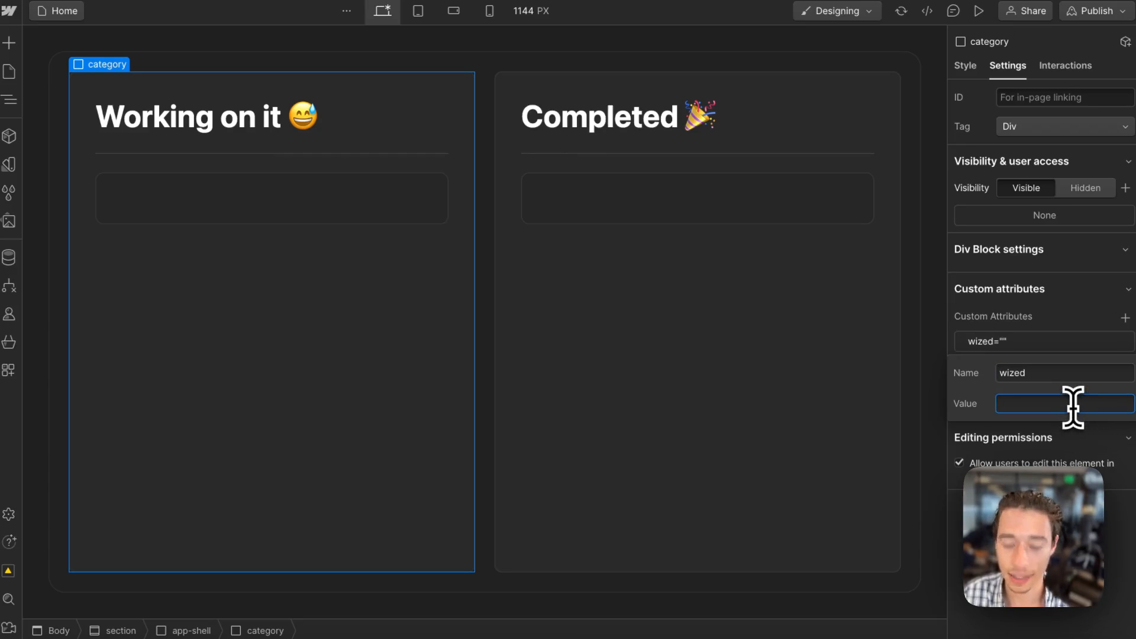
text(wipDro)
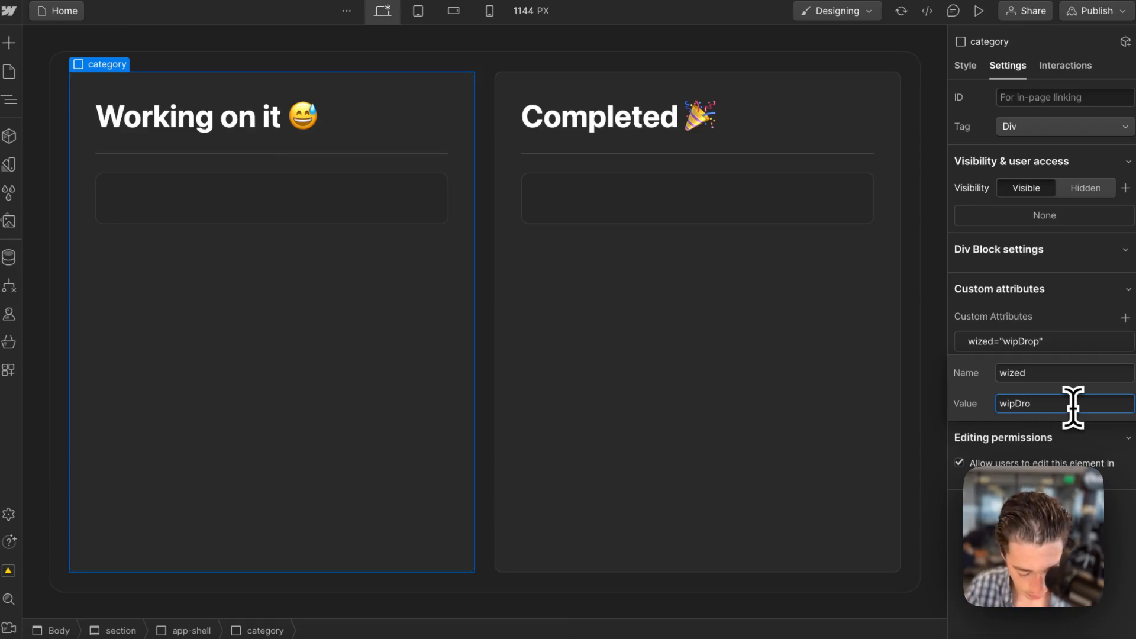
text(Zo)
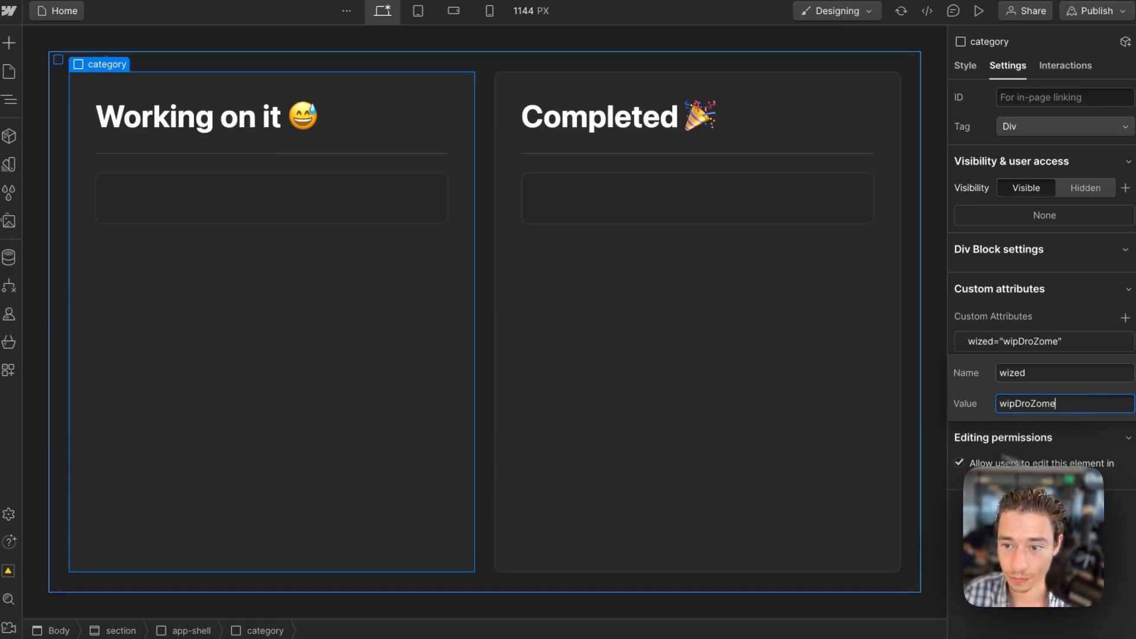
text(ne)
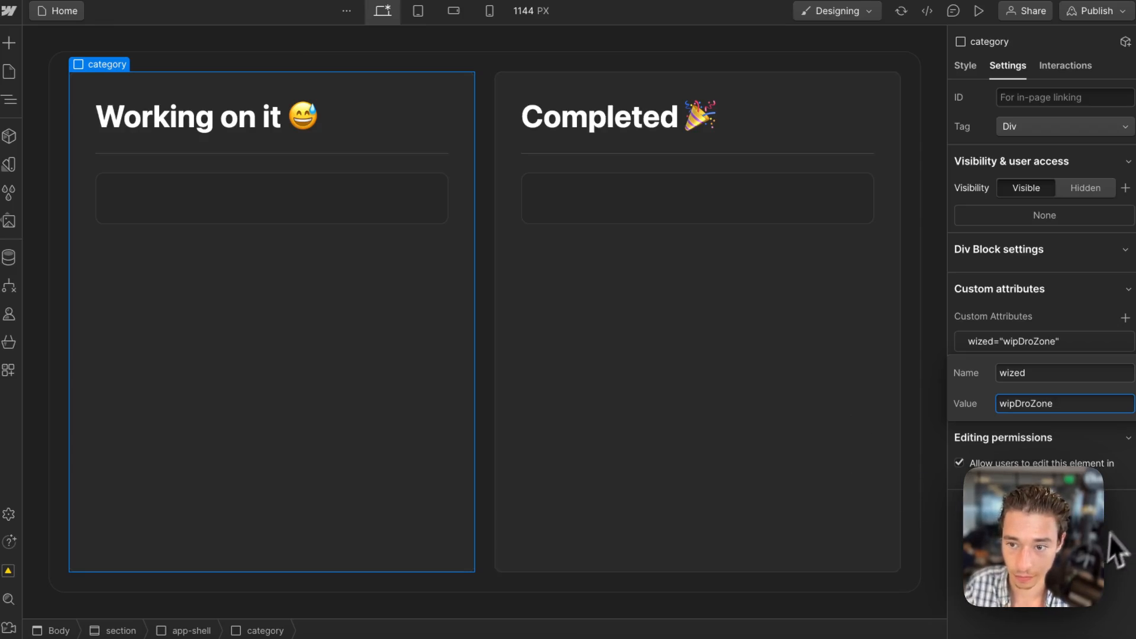
key(Return)
Give the Completed category block a custom attribute named wized with the value doneDropZone.
click(680, 349)
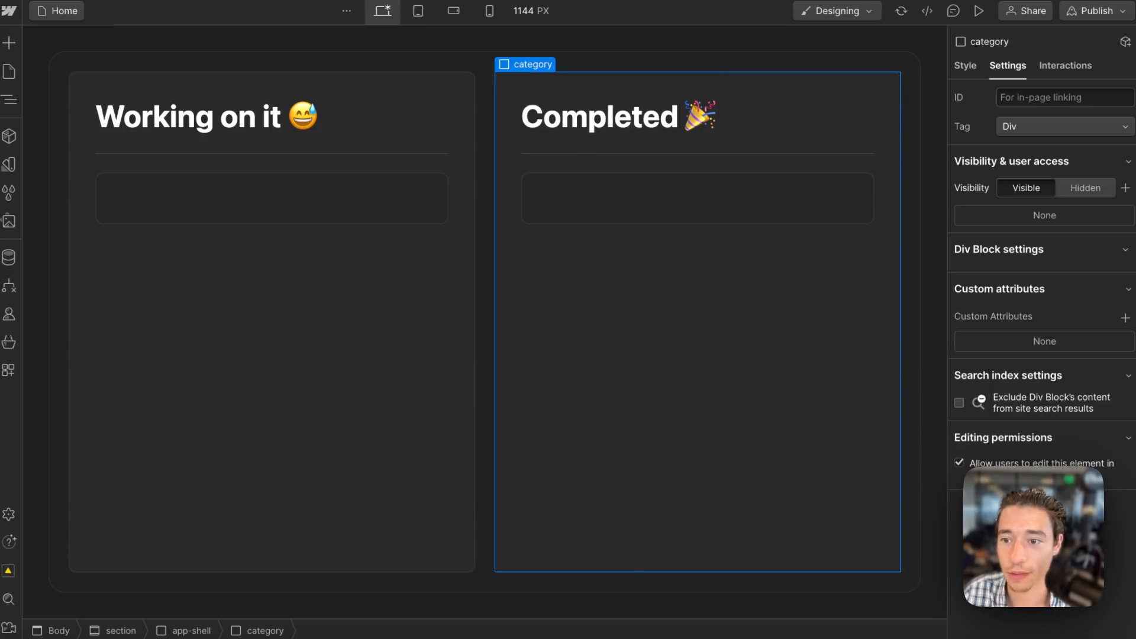
click(1126, 317)
text(wized)
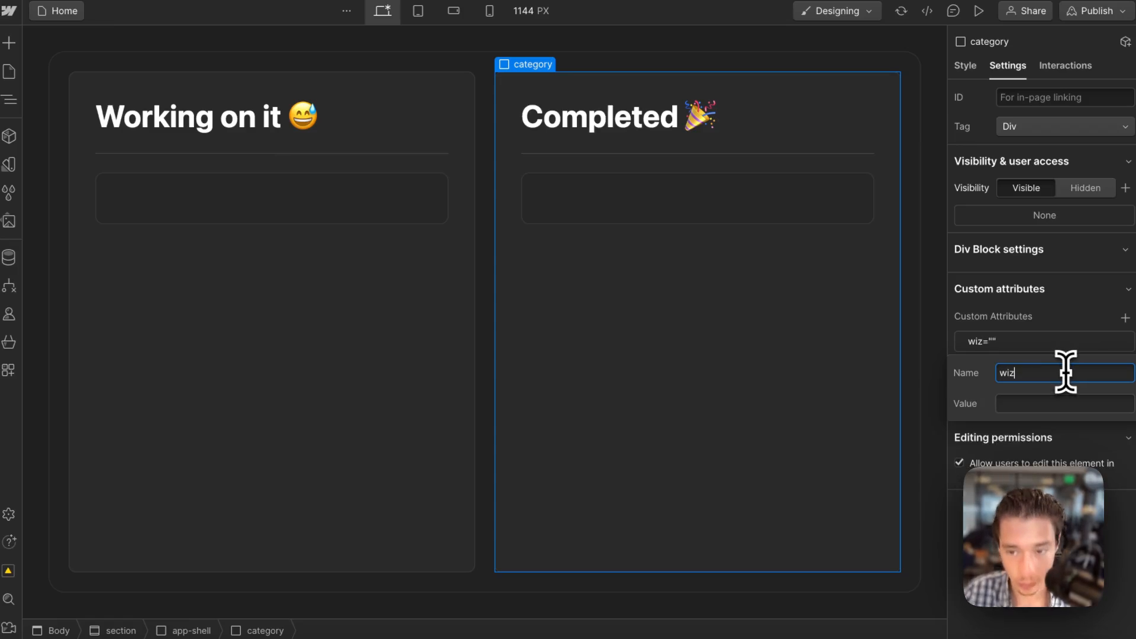
click(1032, 405)
text(done)
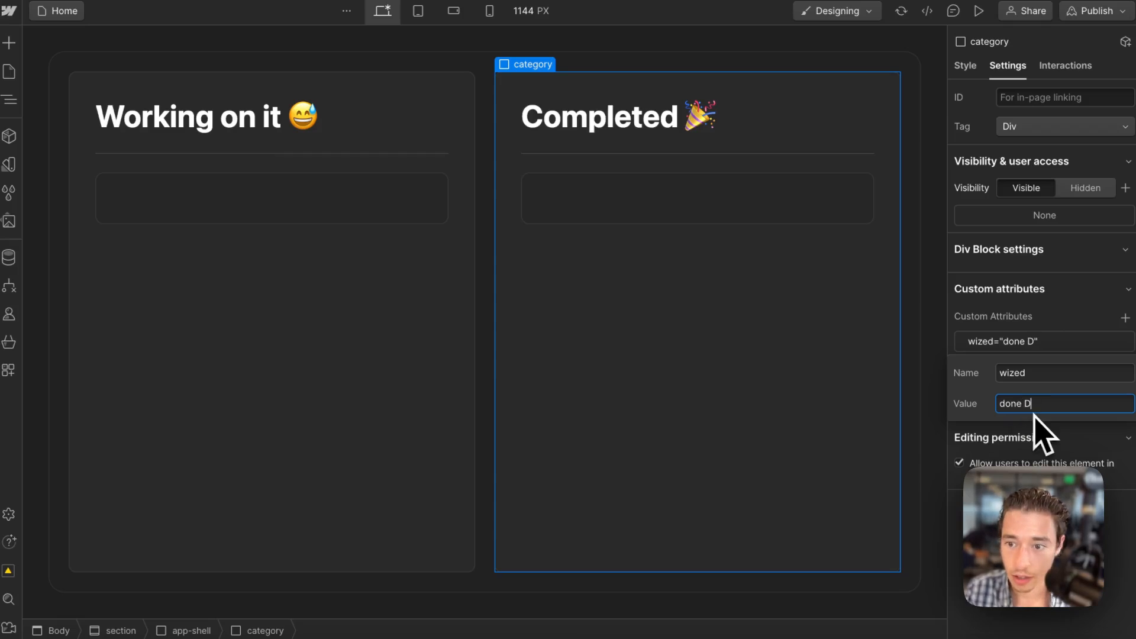
key(Caps_Lock)
text(oneDrop)
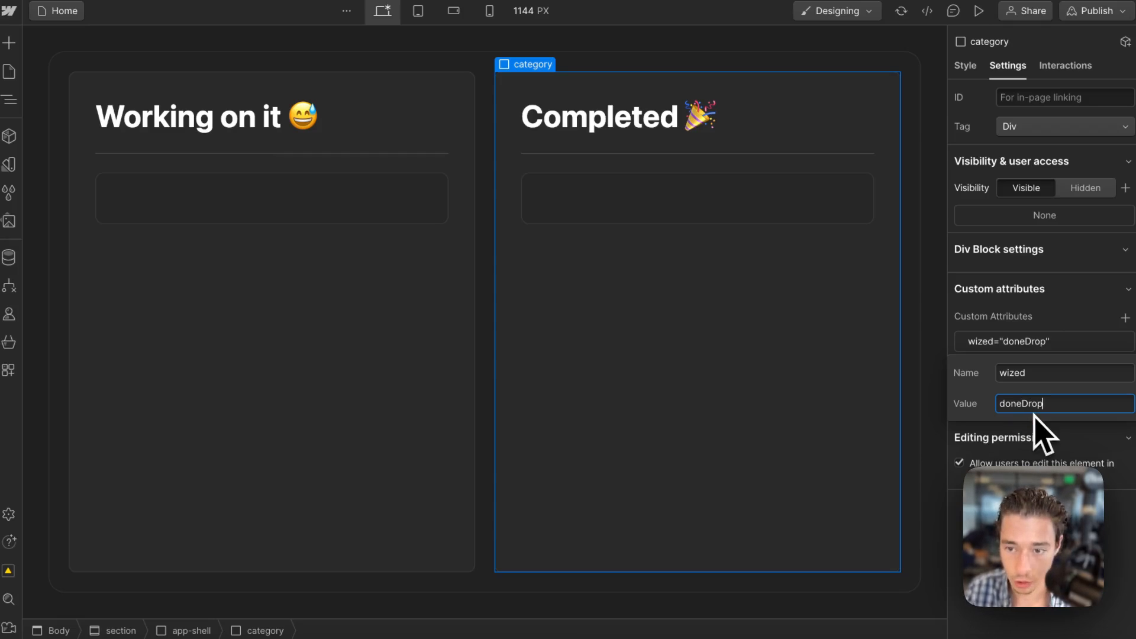
text(Zome)
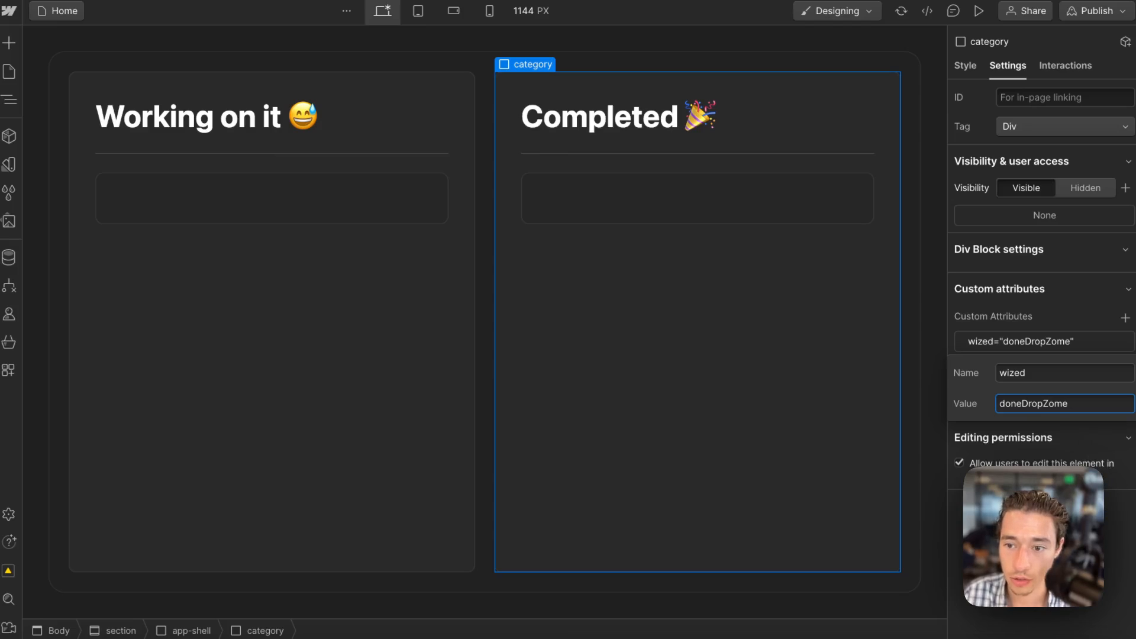
key(BackSpace)
key(BackSpace)
text(ne)
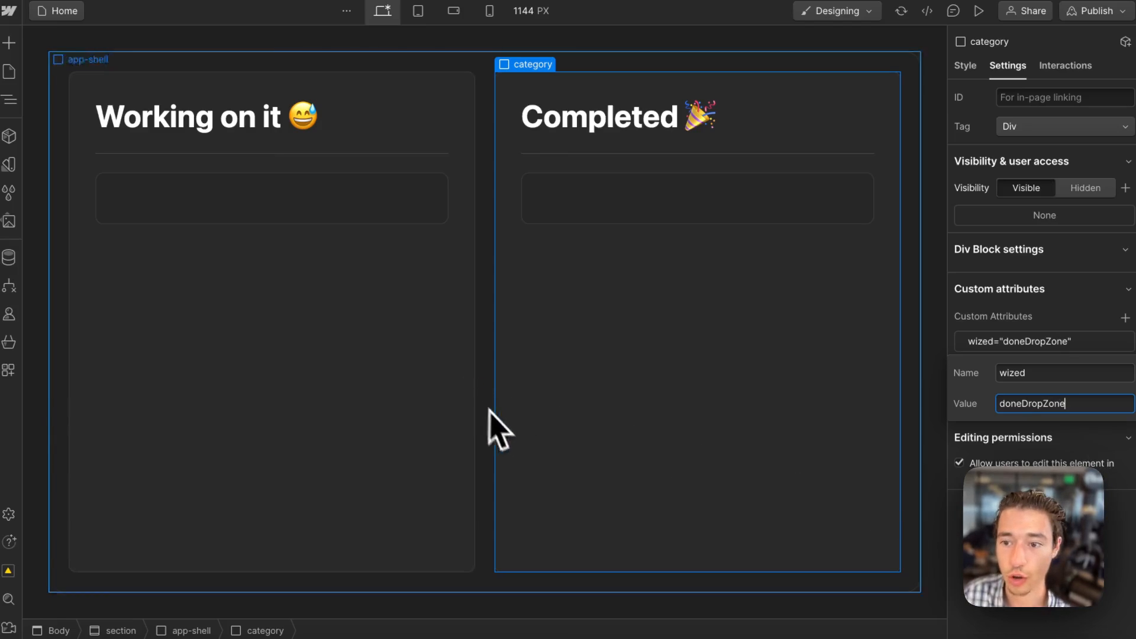
key(Return)
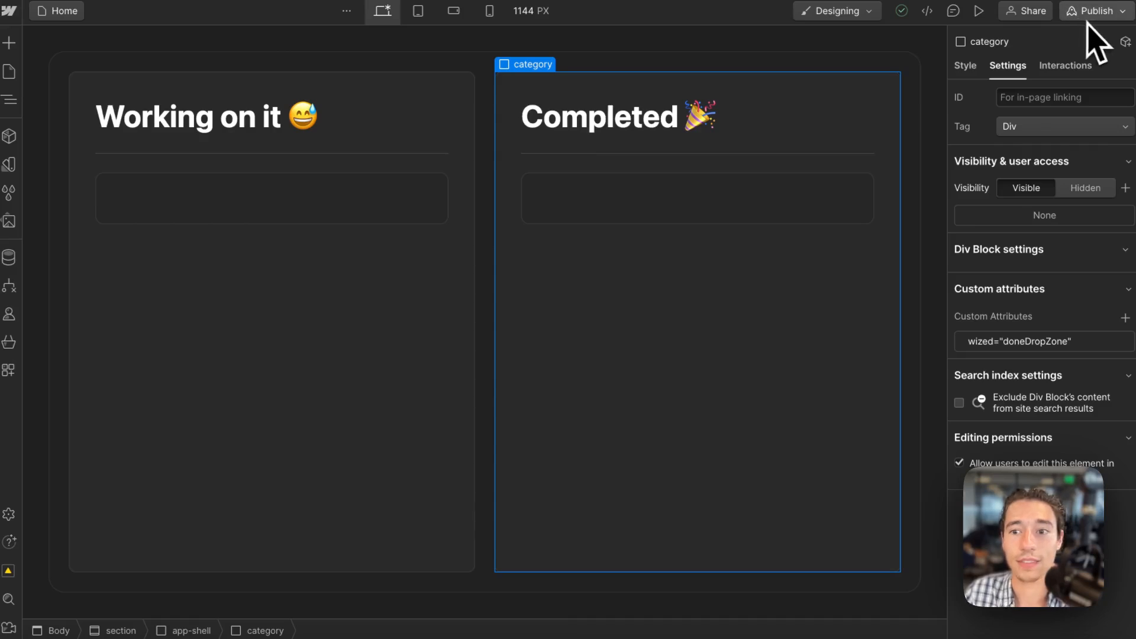
Publish the Webflow site with the new wized attributes.
click(1096, 11)
click(1041, 245)
Switch to Xano's API groups and create a group named drag-drop-tasks with Swagger documentation set to Disabled.
mouse_move(3, 216)
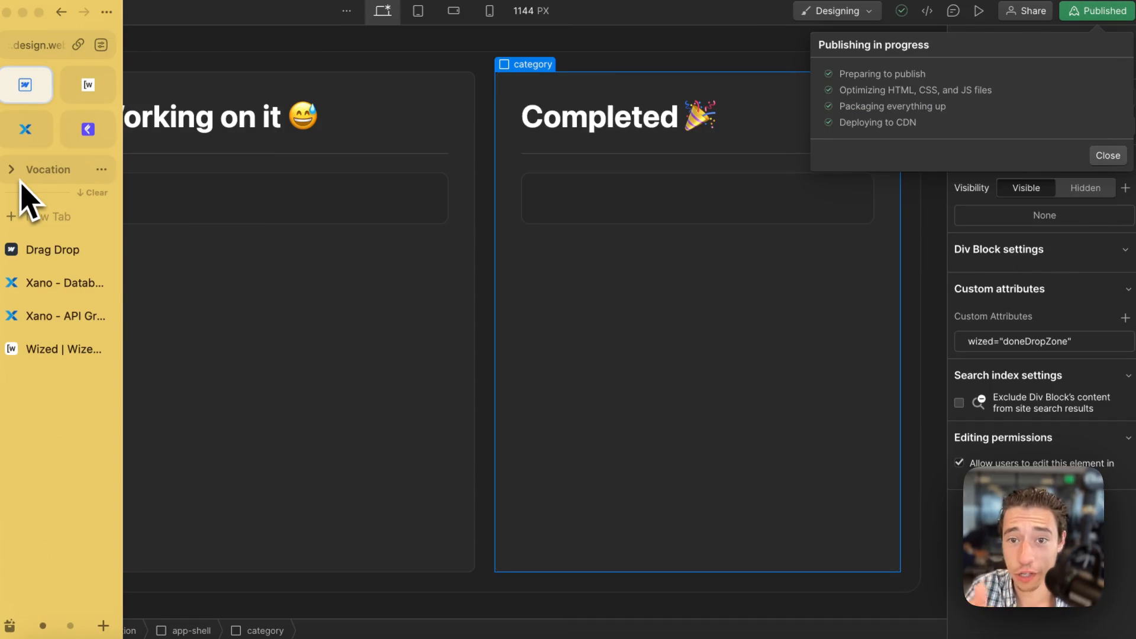
click(58, 279)
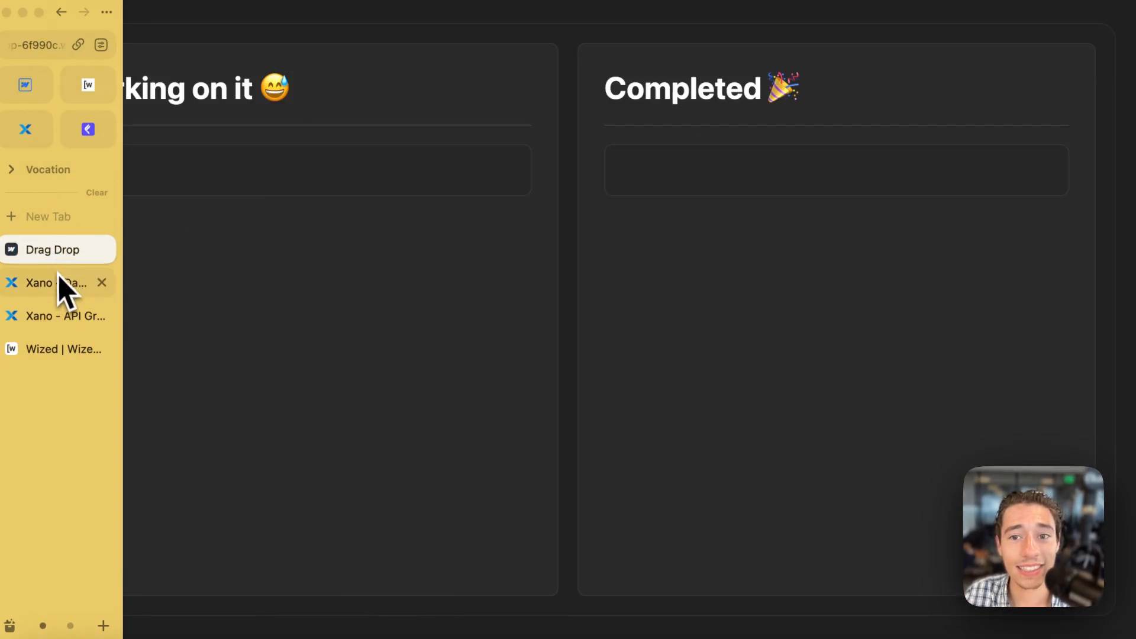
click(56, 316)
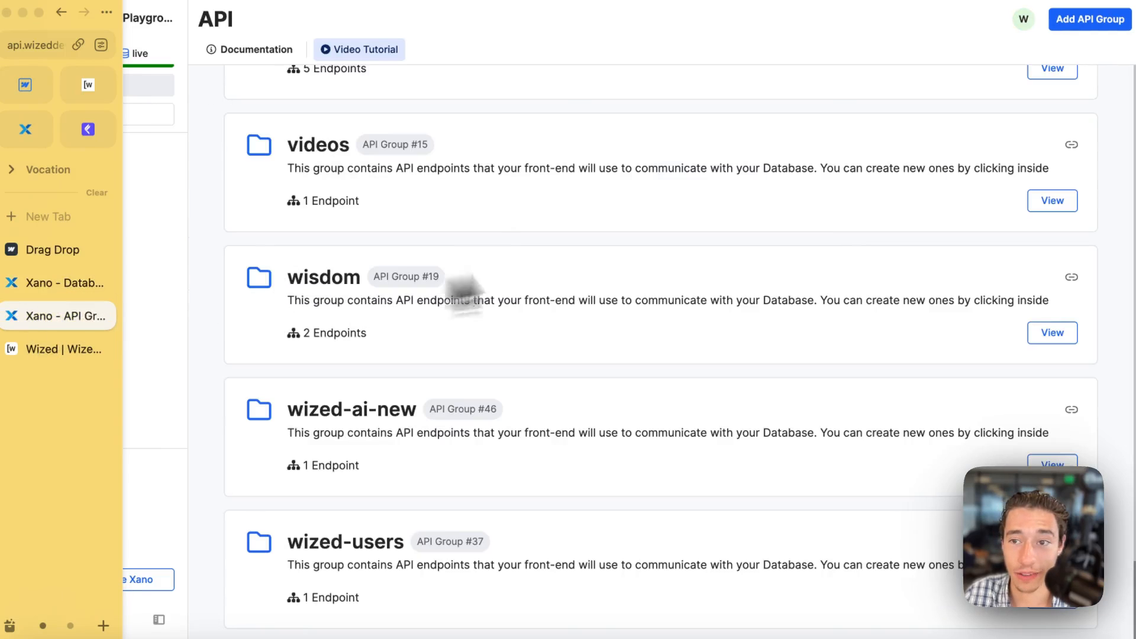
click(1089, 19)
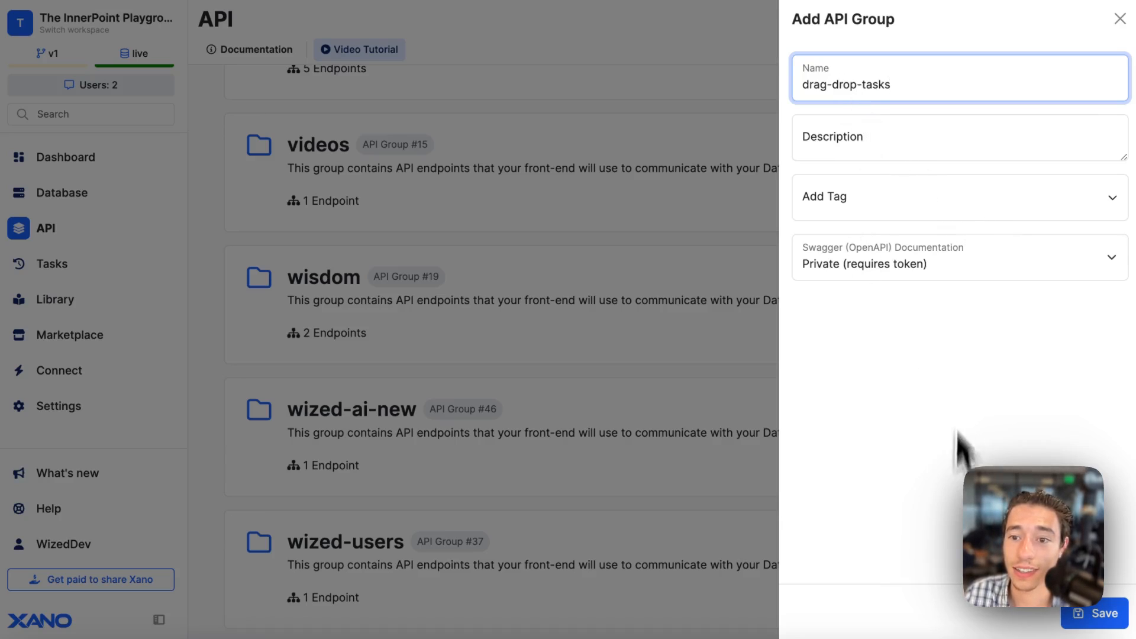
click(881, 263)
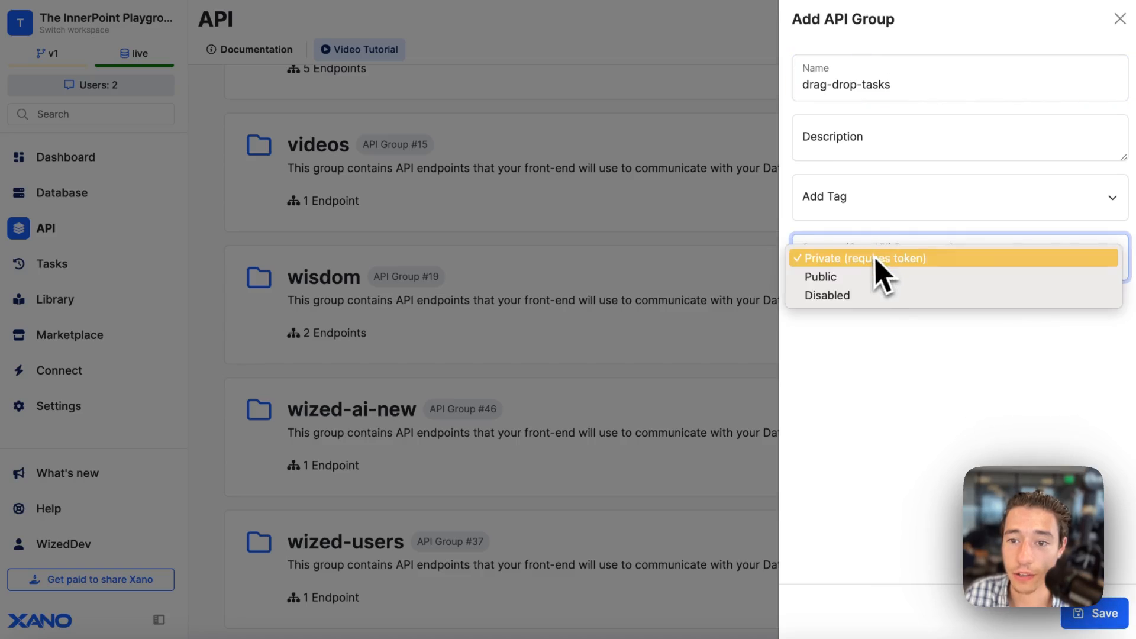
click(845, 295)
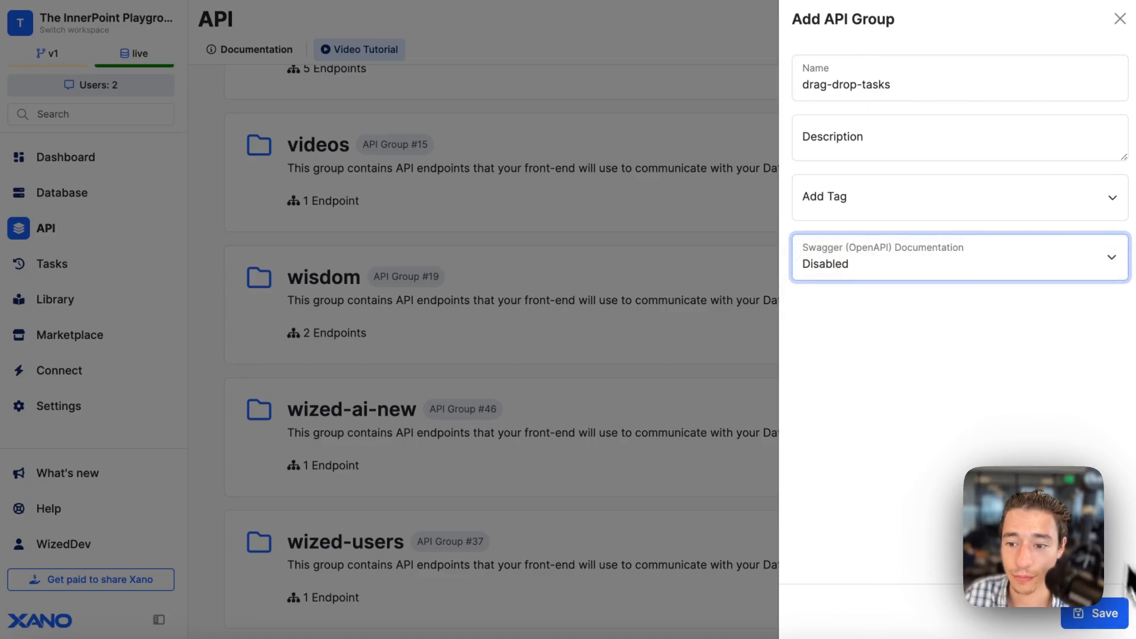
click(1090, 616)
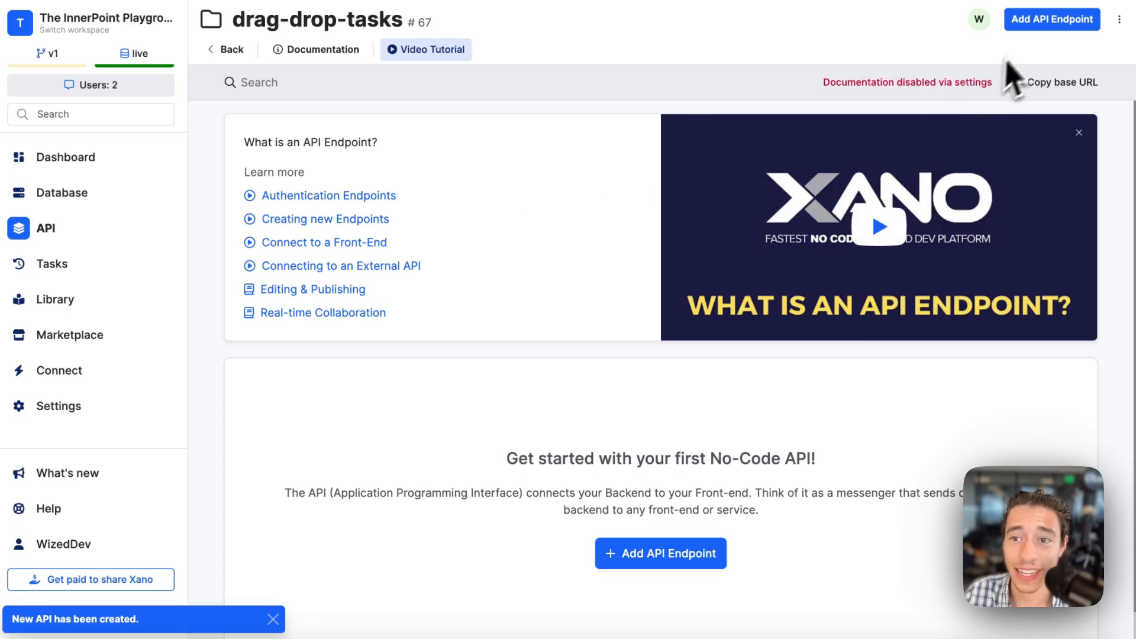
Create a custom GET API endpoint named render_tasks in the drag-drop-tasks group and save it.
click(1050, 19)
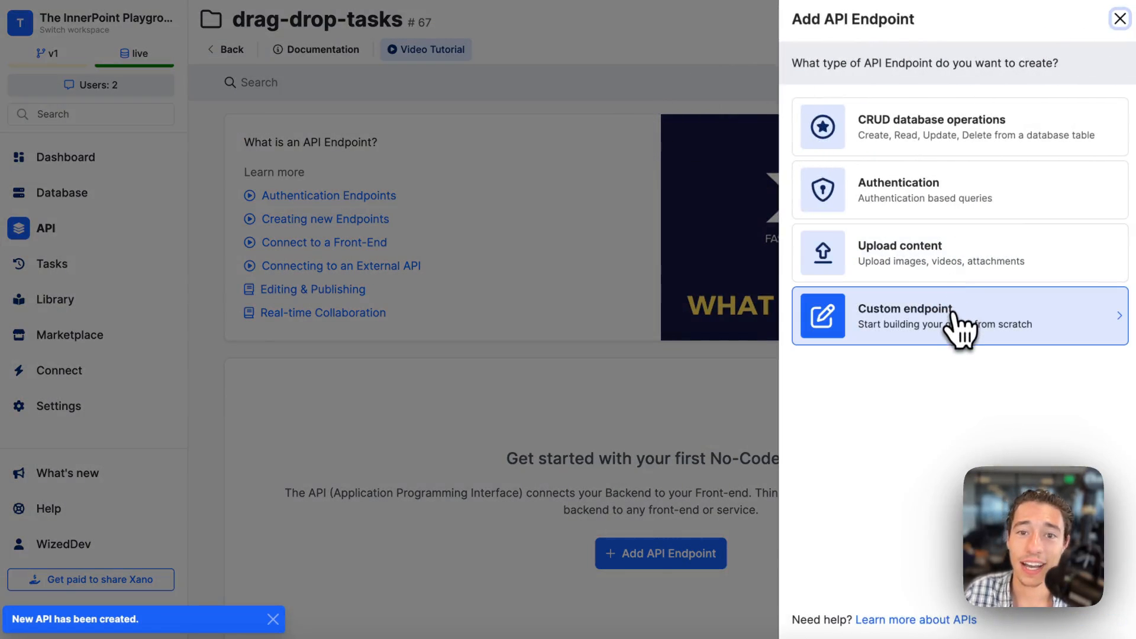
click(889, 319)
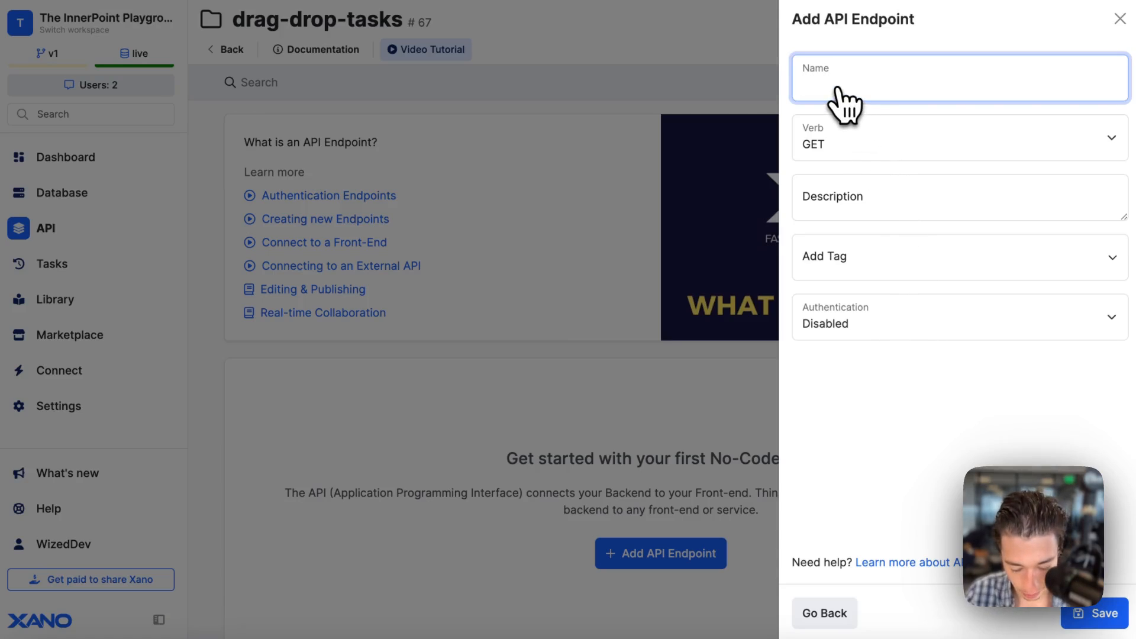
text(render)
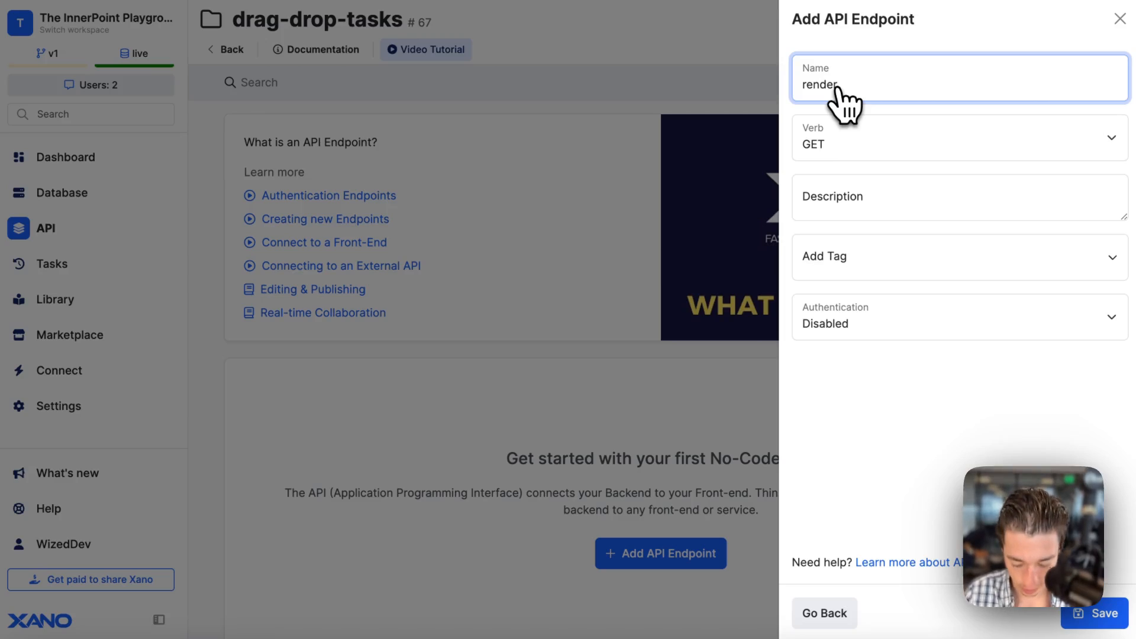
text(_tasks)
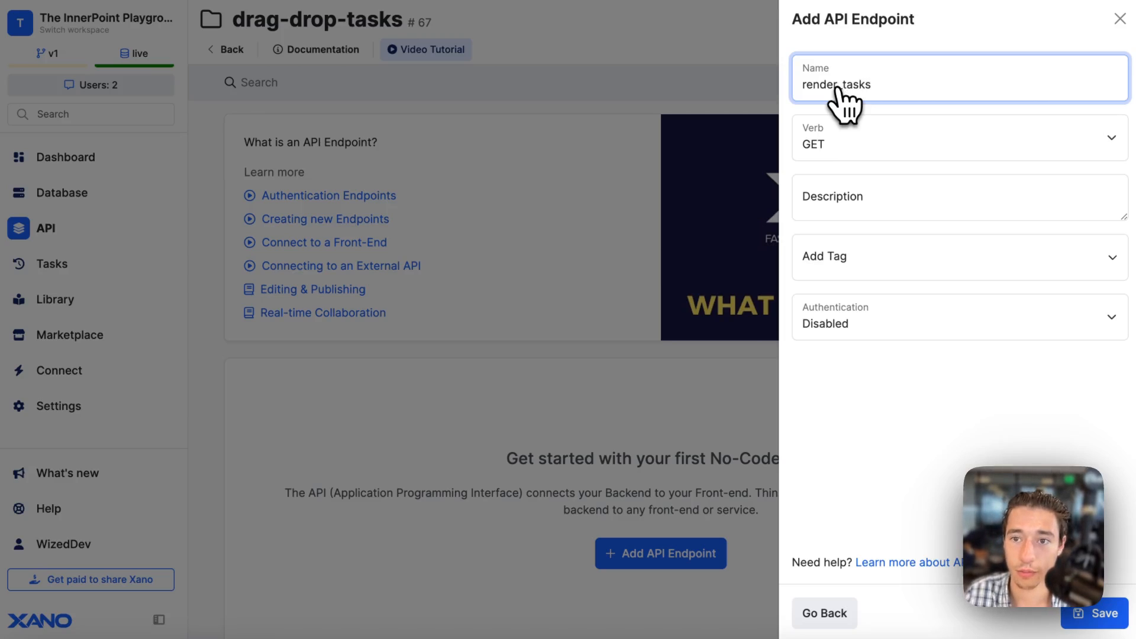
text(s)
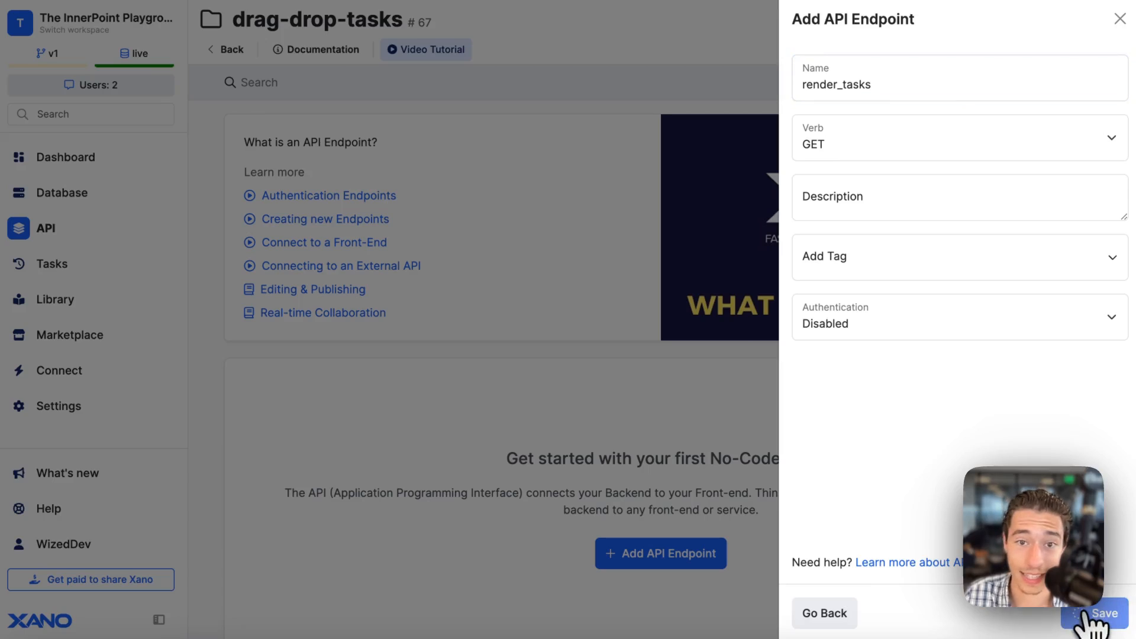
click(1098, 615)
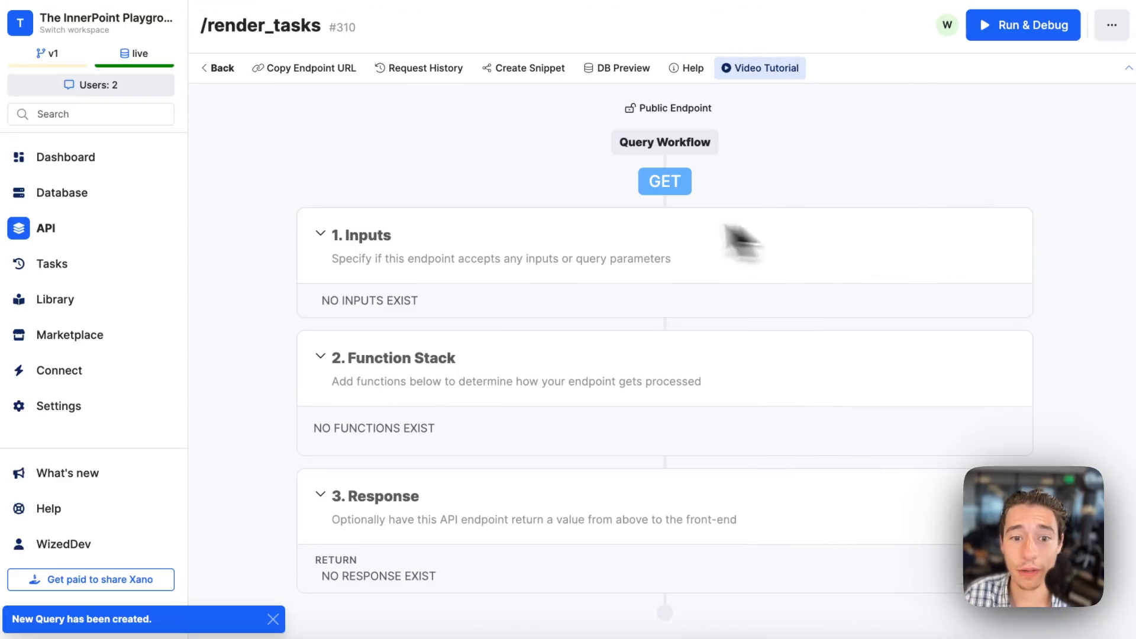
Add a Query All Records function for the drag-drop-tasks table to the render_tasks function stack and duplicate it.
click(1014, 349)
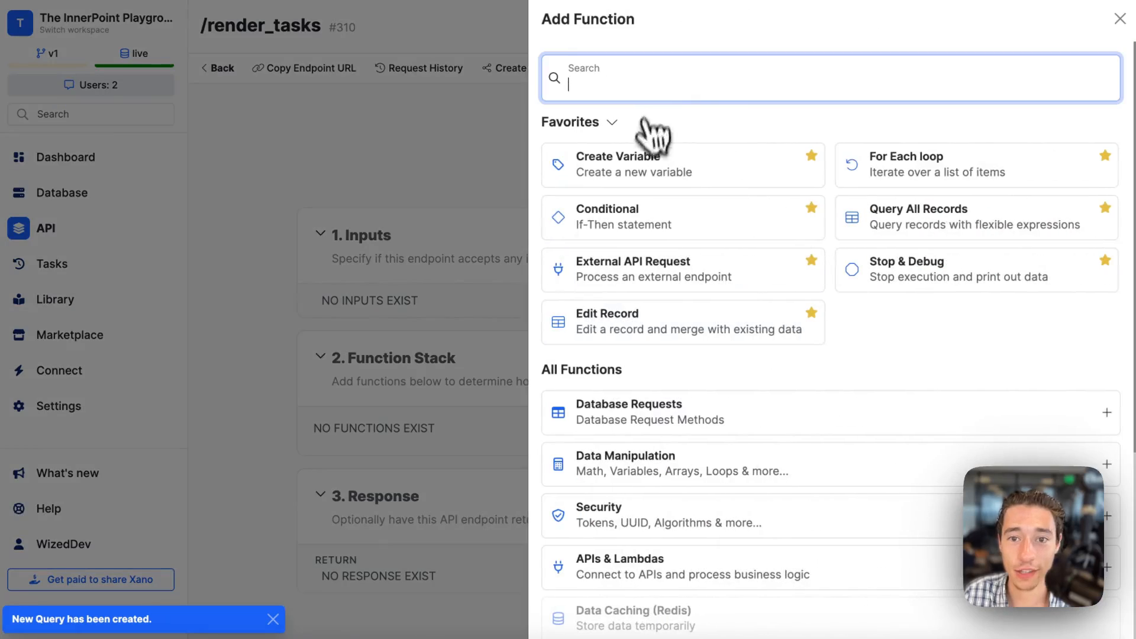
text(quer)
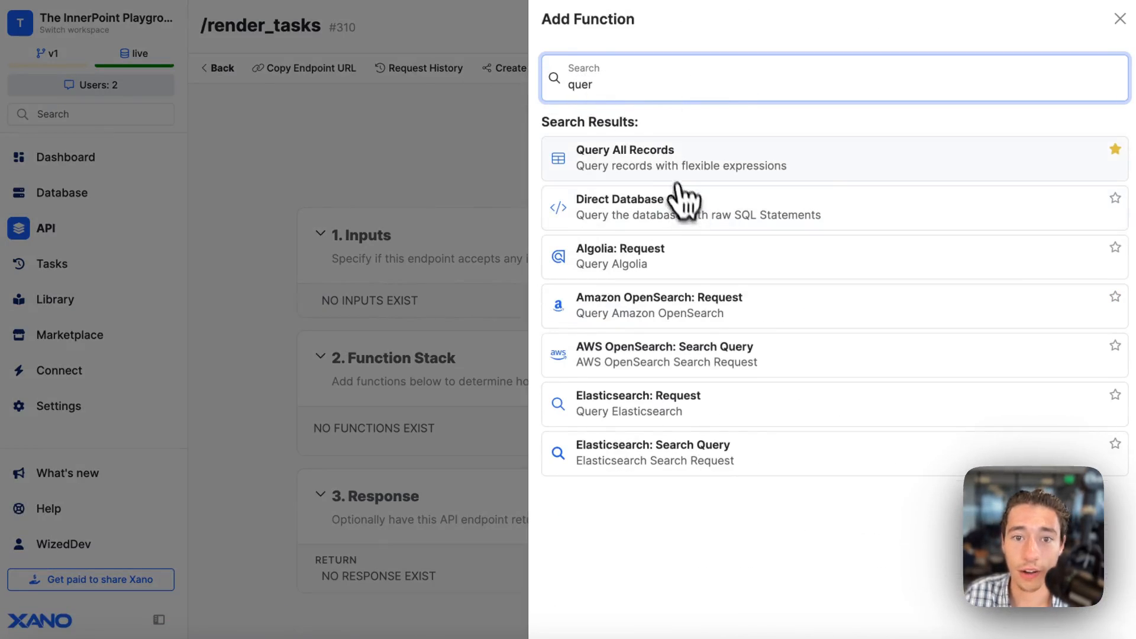
click(656, 155)
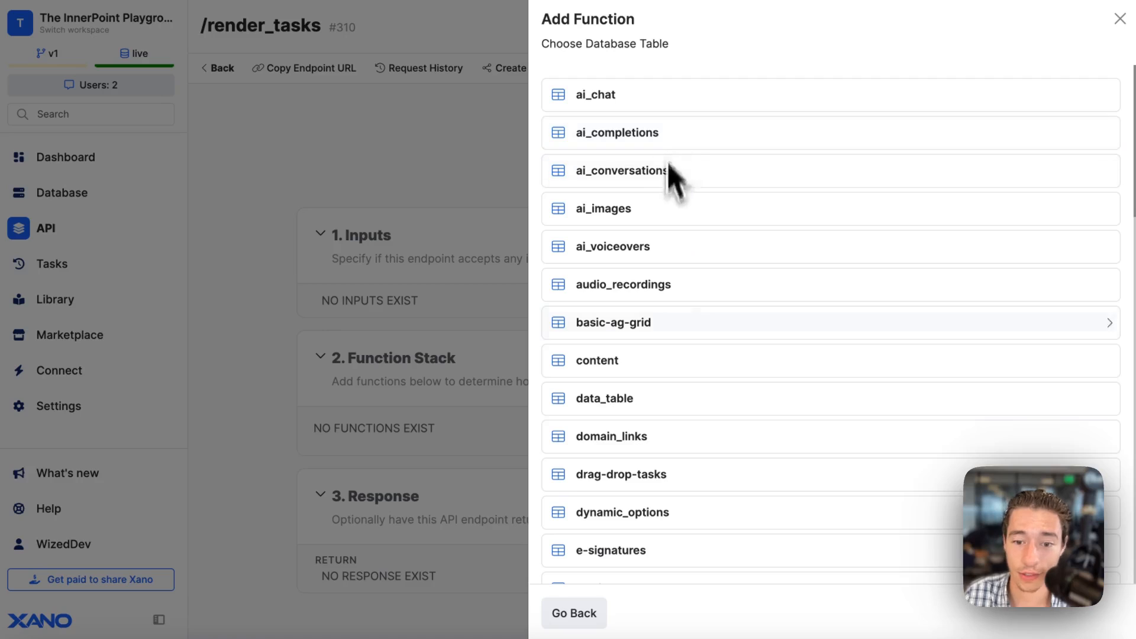
key(ctrl+f)
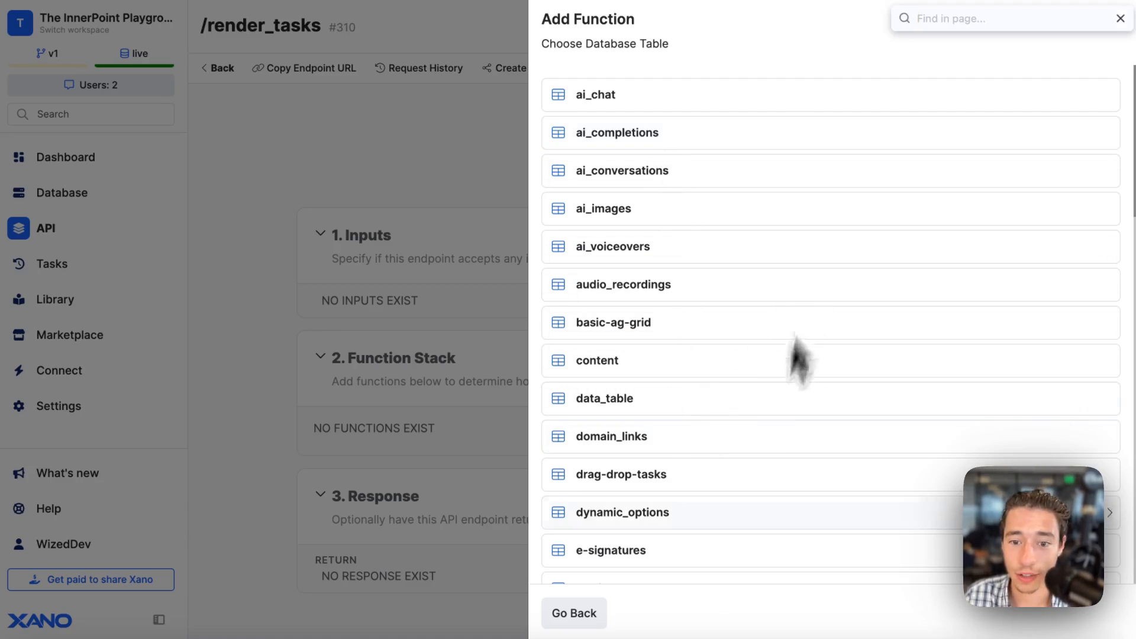
click(650, 474)
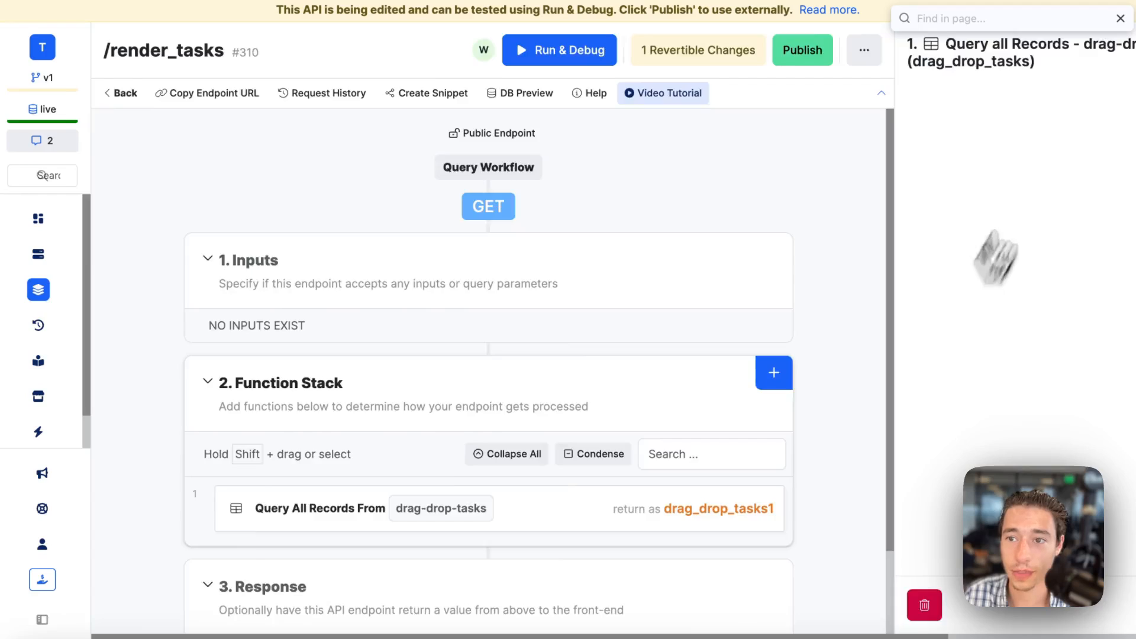
click(1121, 20)
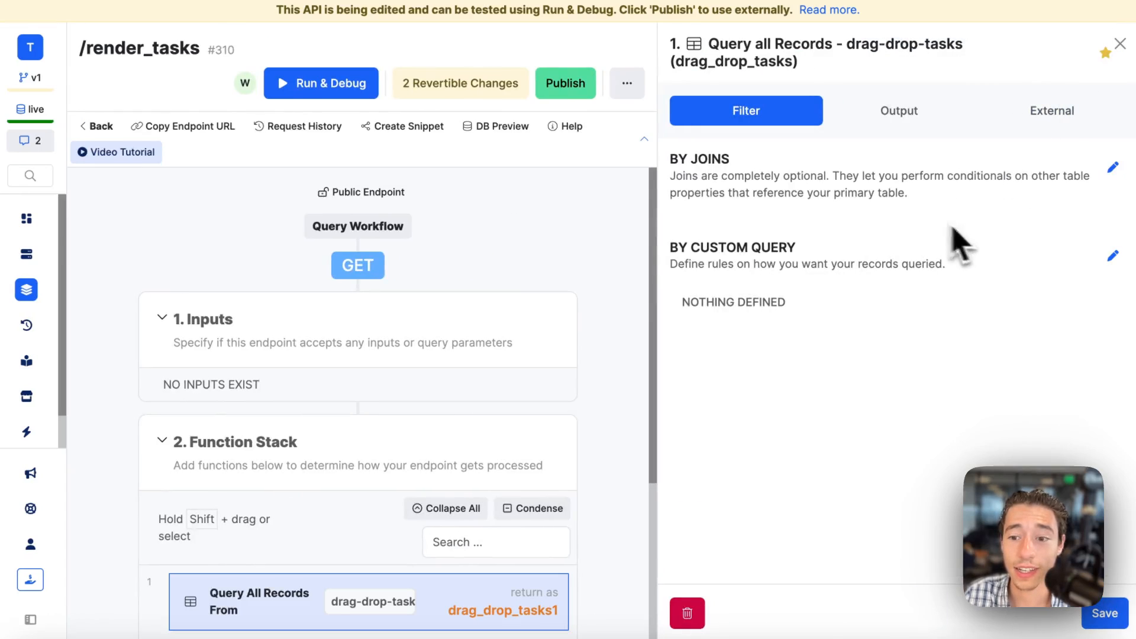
click(1113, 616)
scroll(828, 450, down, 1)
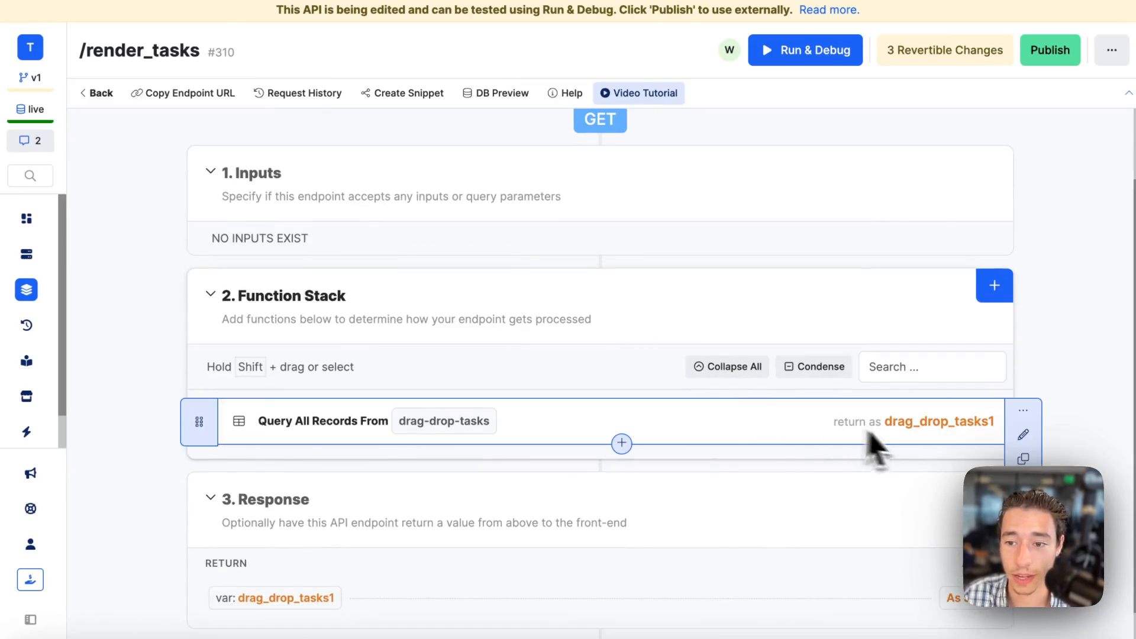
click(1022, 459)
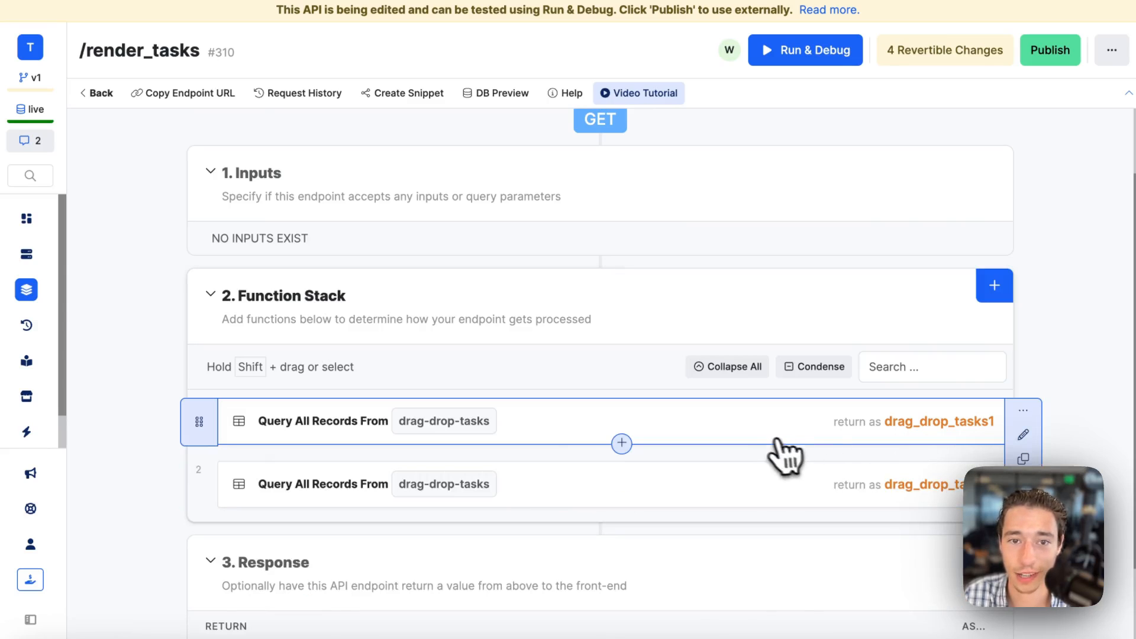
Give the first query a custom query conditional where drag_drop_tasks.type == todo and save it.
click(736, 425)
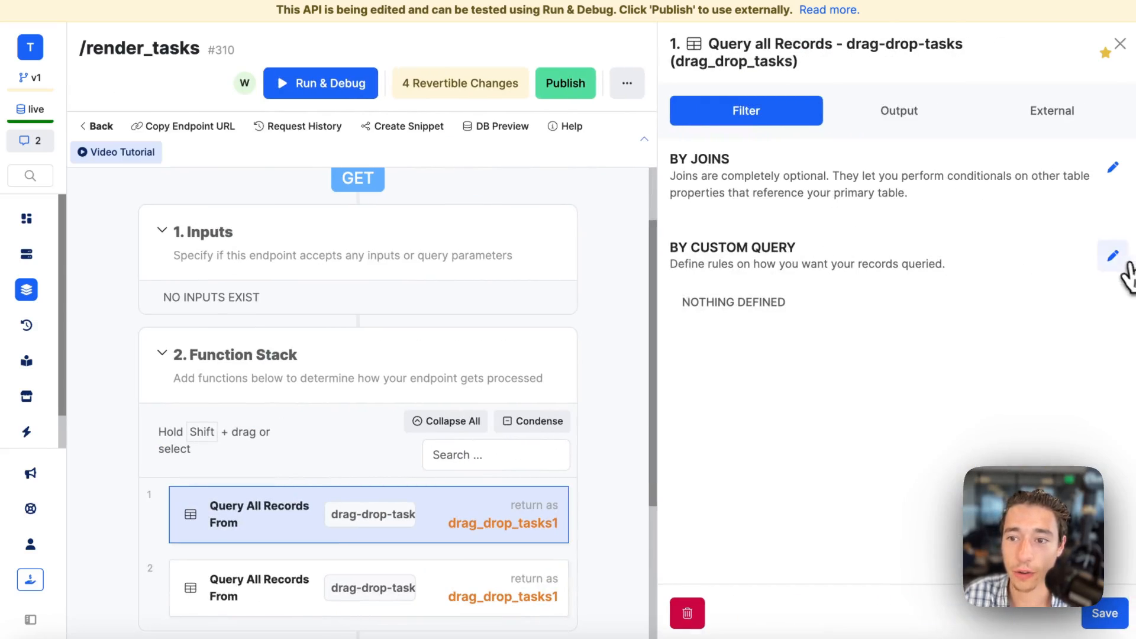
click(1108, 253)
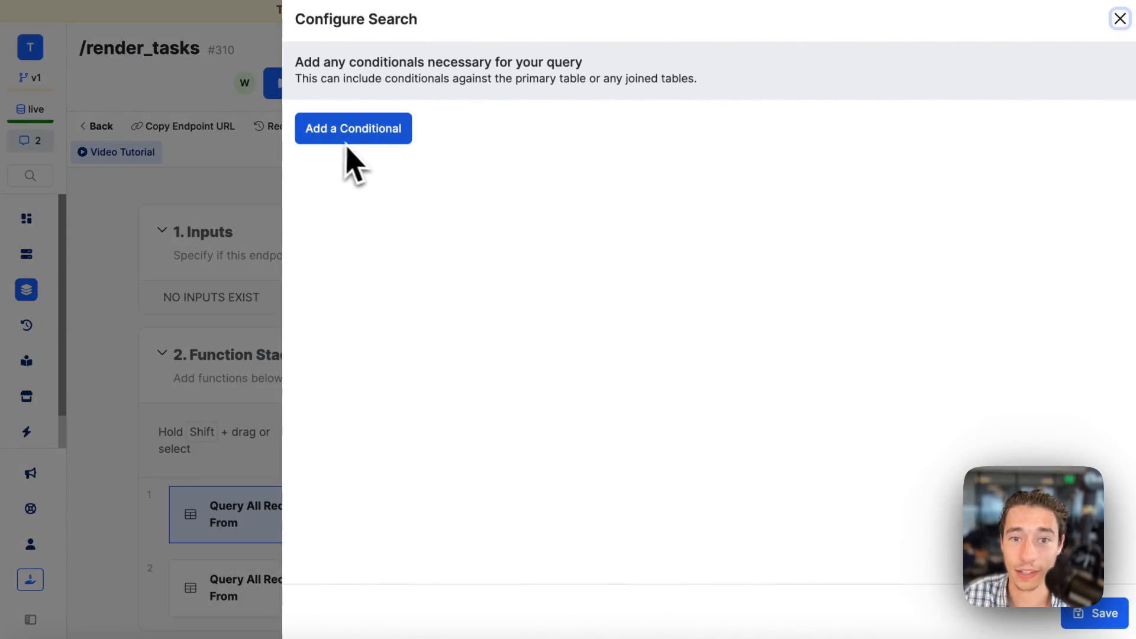
click(1116, 18)
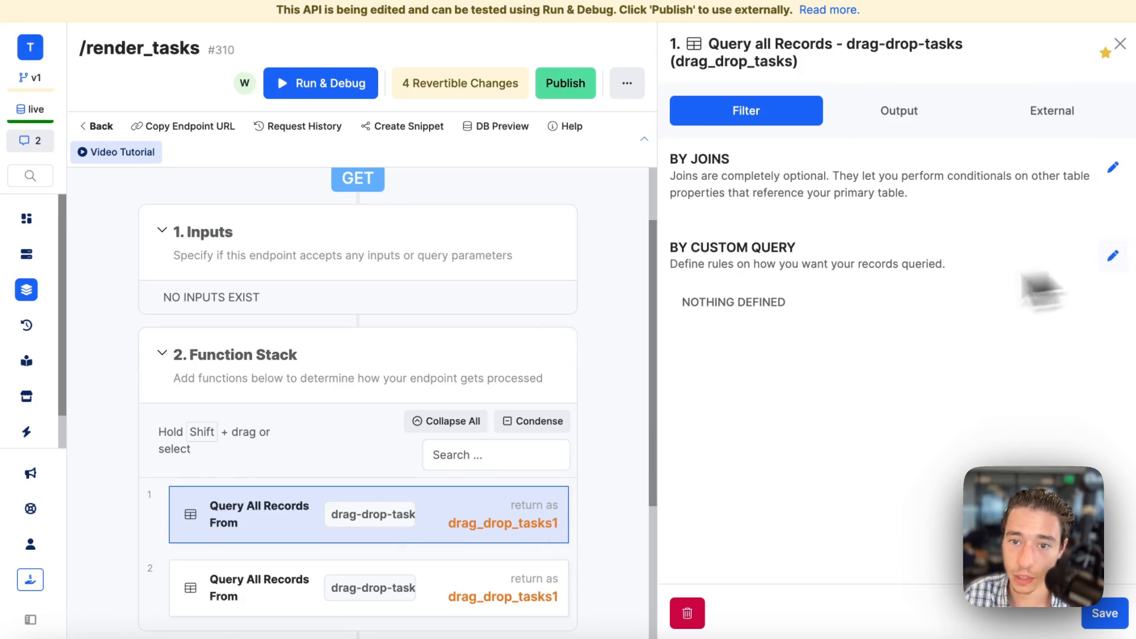
click(1113, 256)
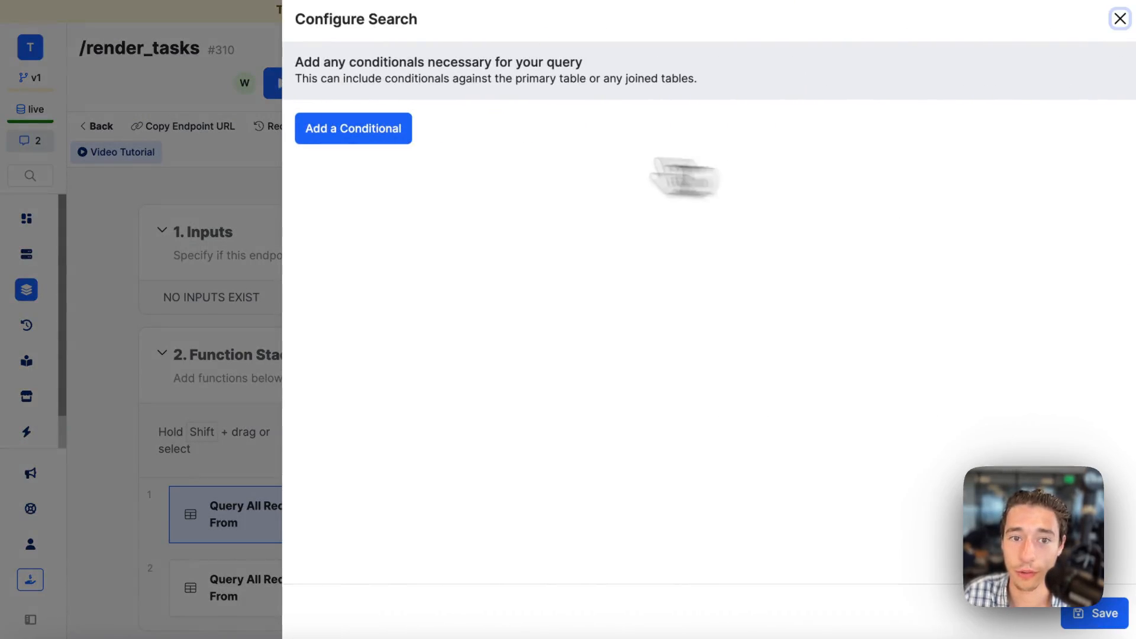
click(353, 141)
click(392, 201)
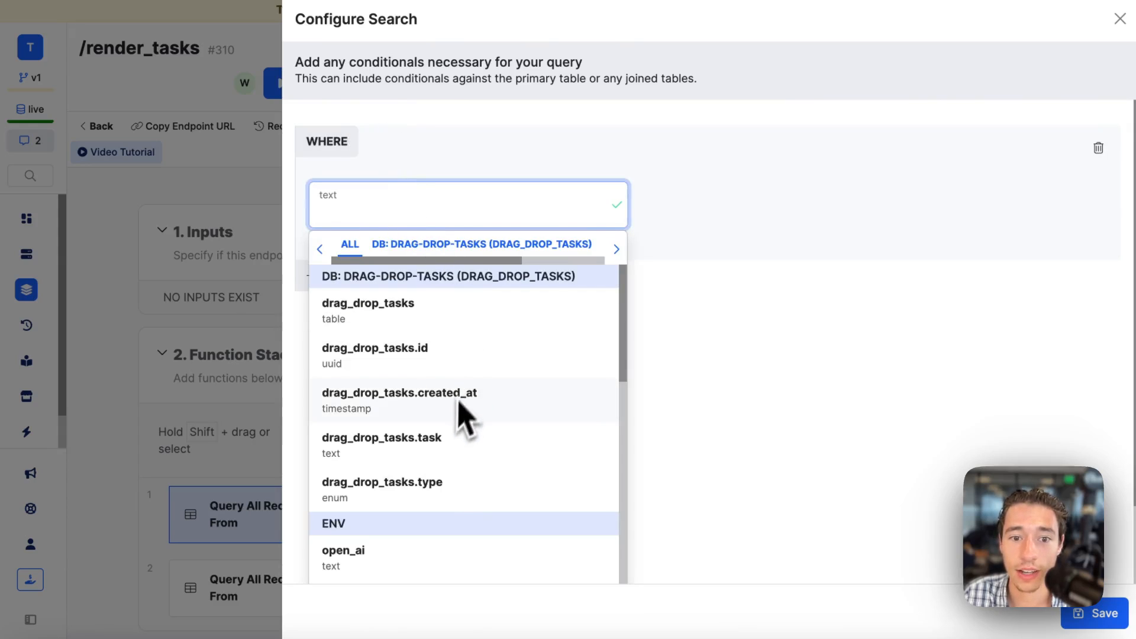
click(395, 488)
click(884, 199)
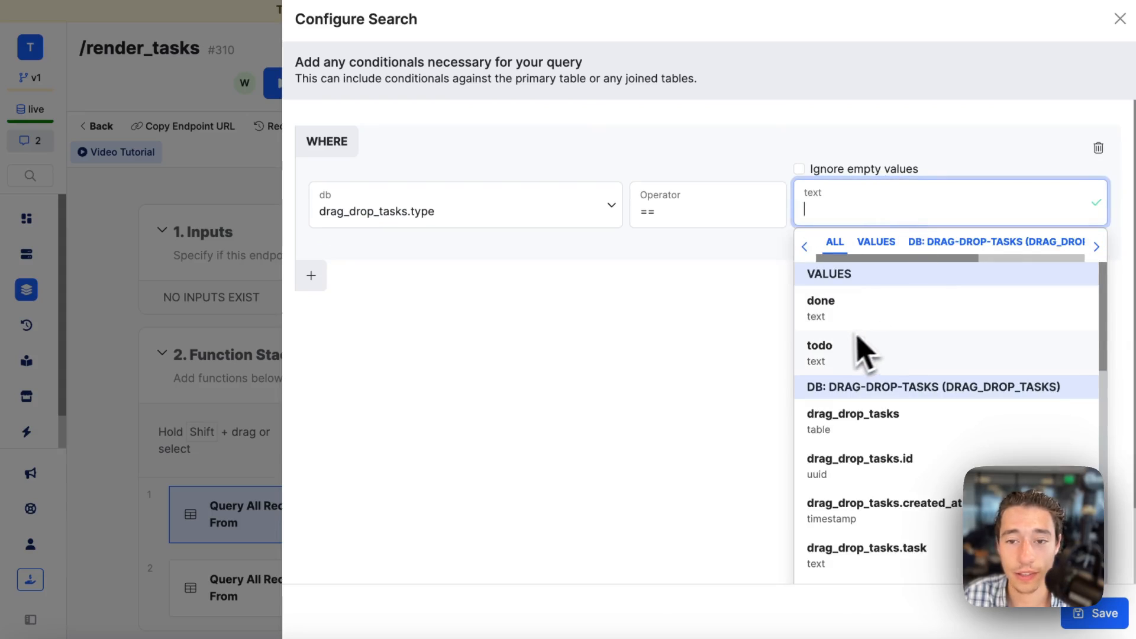
click(849, 353)
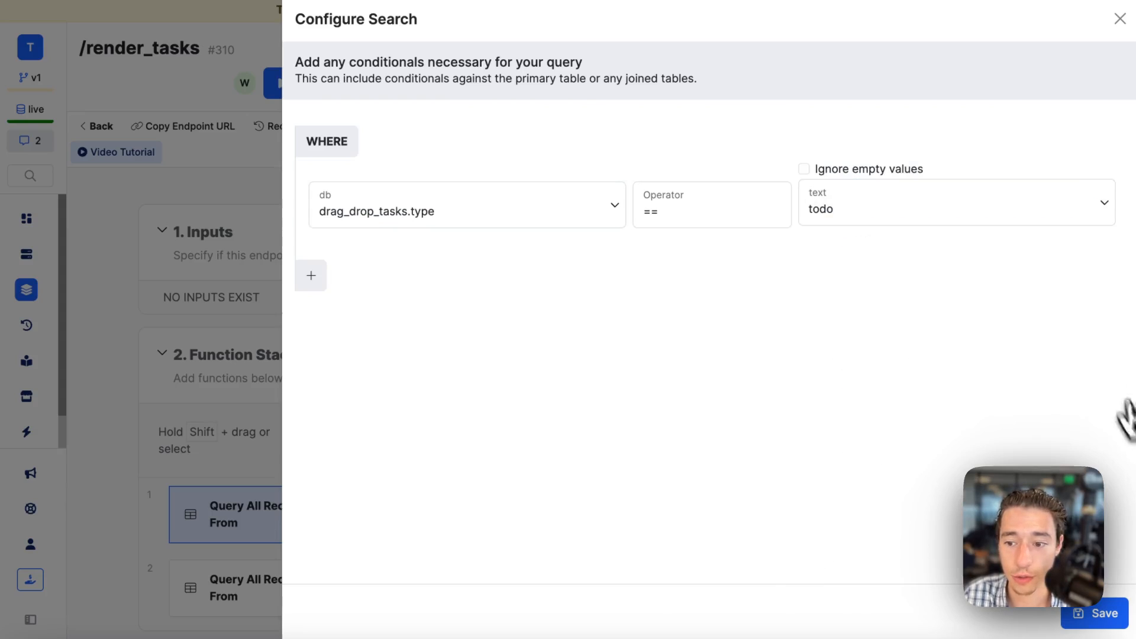
click(1117, 613)
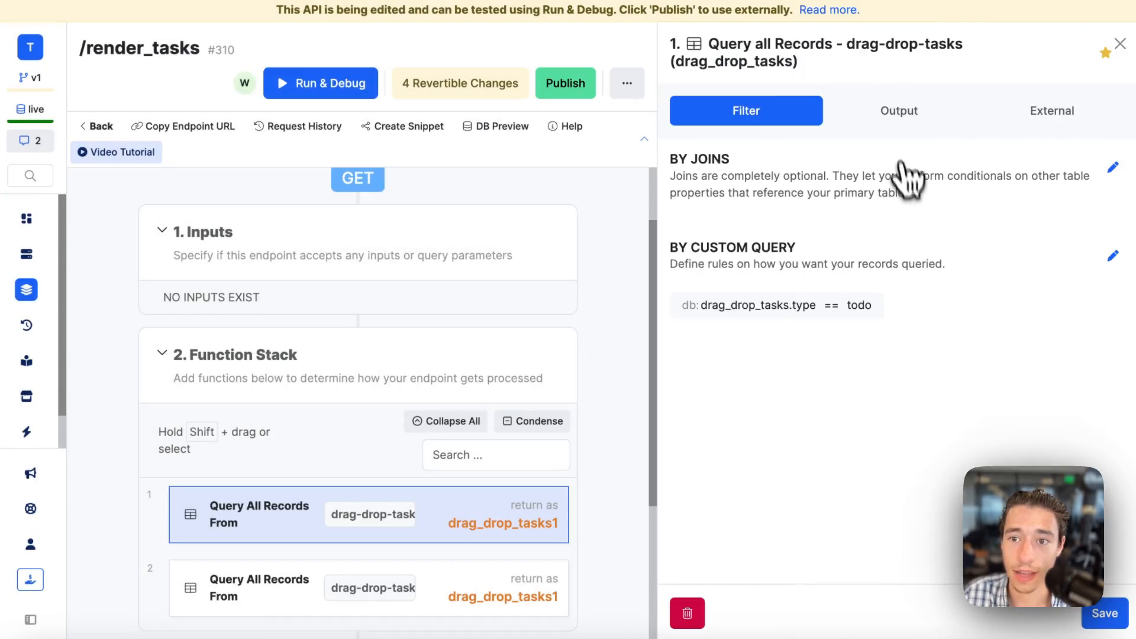
Rename the first query's return variable to todo_tasks and save it, skipping the automatic update of references.
click(895, 113)
scroll(769, 494, down, 4)
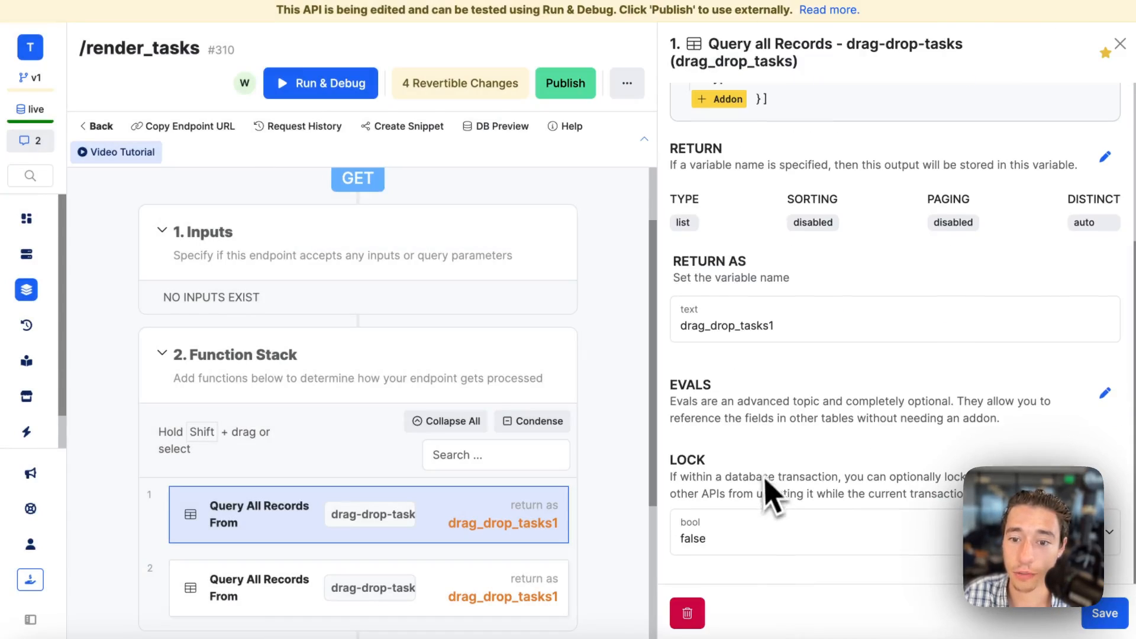
double_click(751, 326)
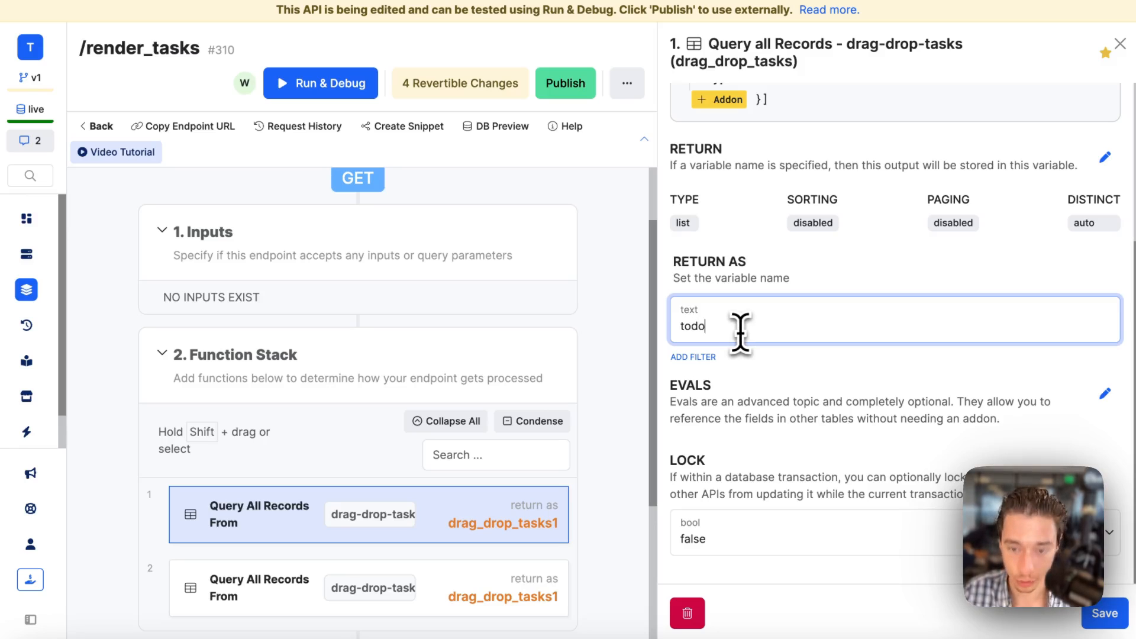
click(927, 384)
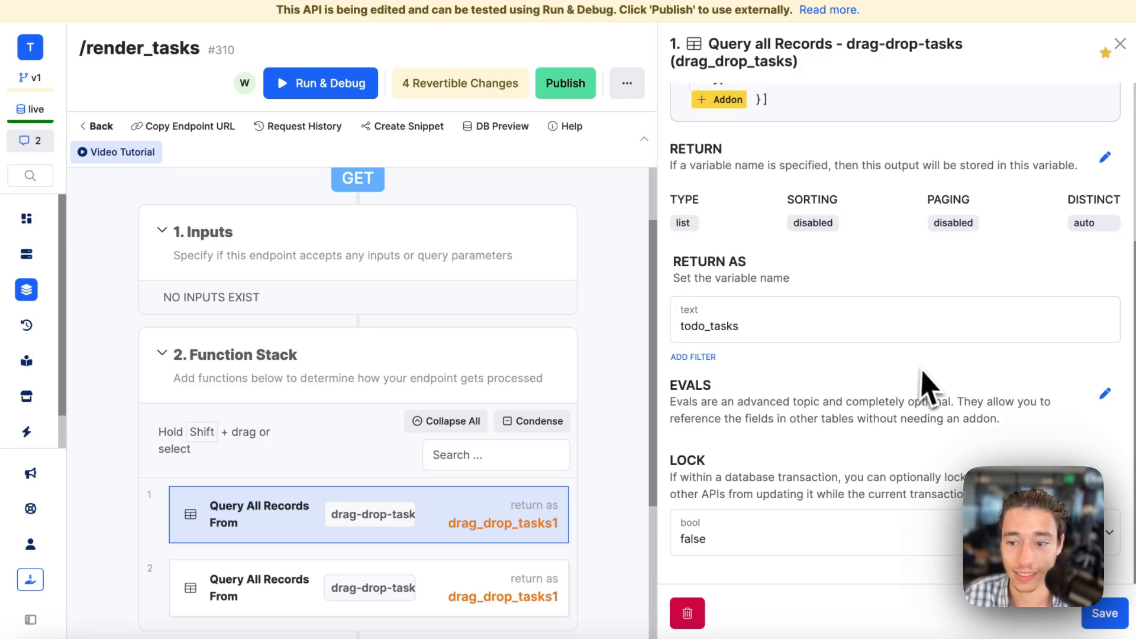
click(1111, 613)
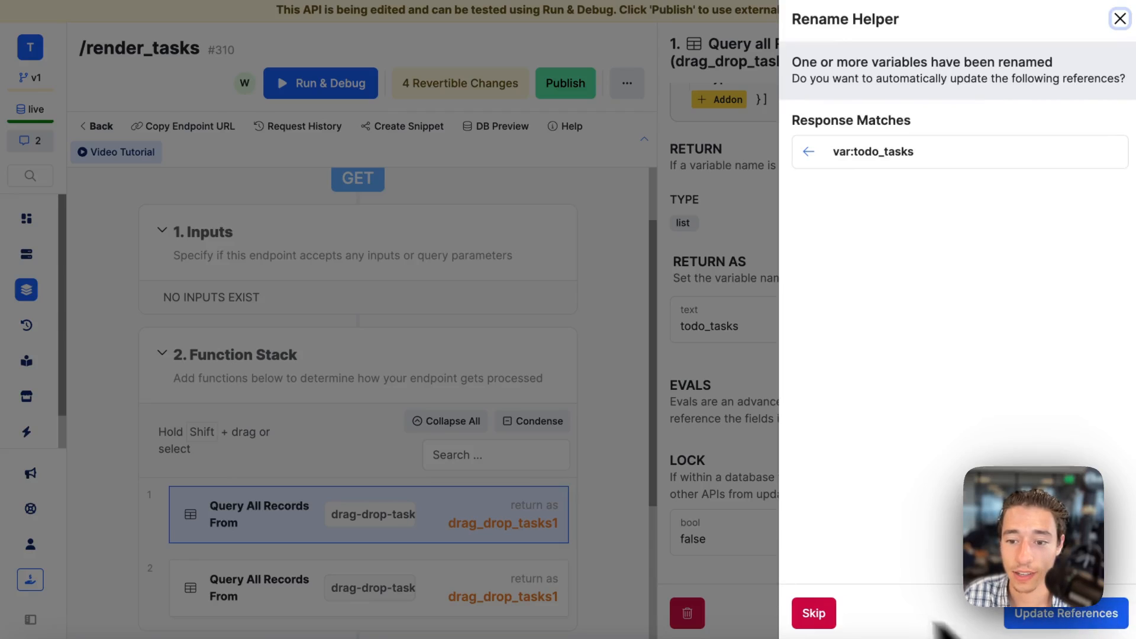
click(814, 613)
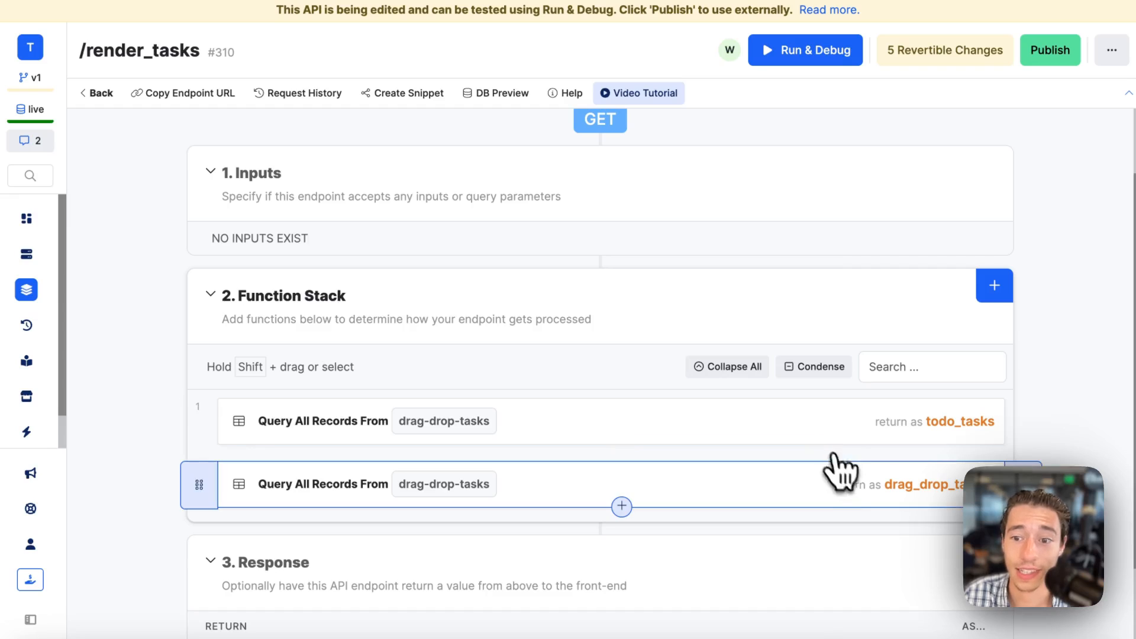
Give the second query a custom query conditional where drag_drop_tasks.type == done and save it.
click(852, 496)
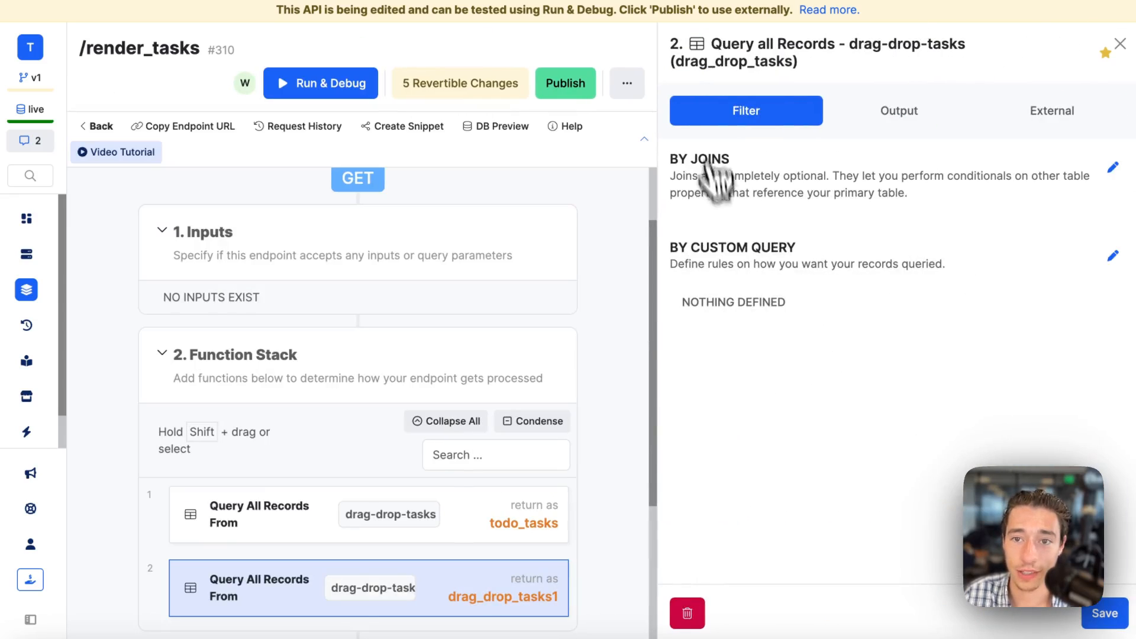
click(1113, 256)
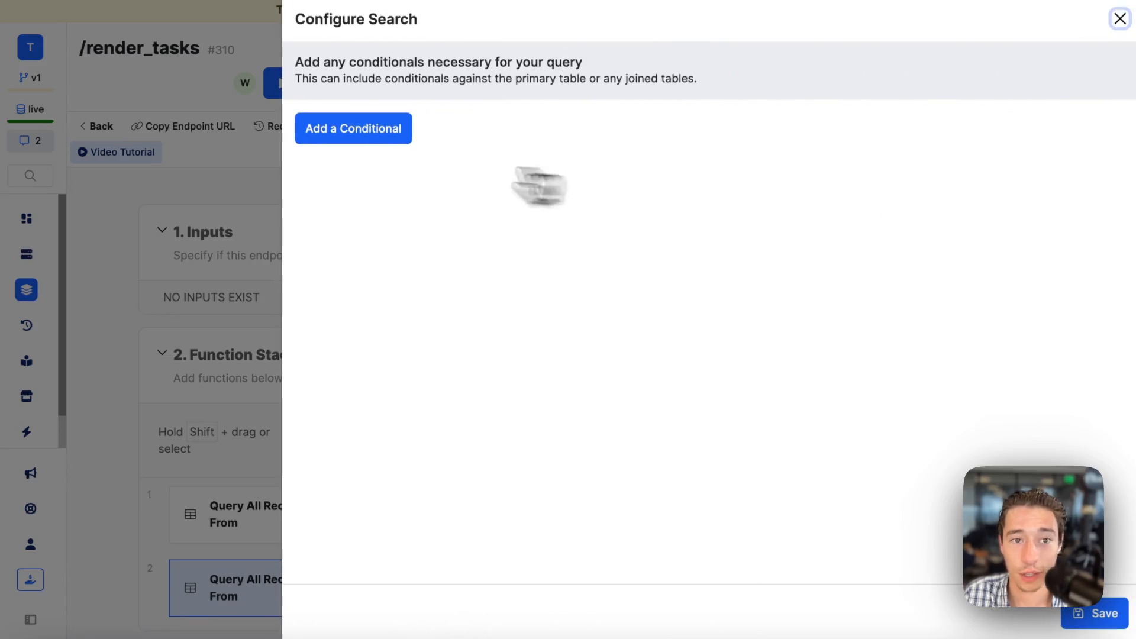
click(353, 128)
click(391, 207)
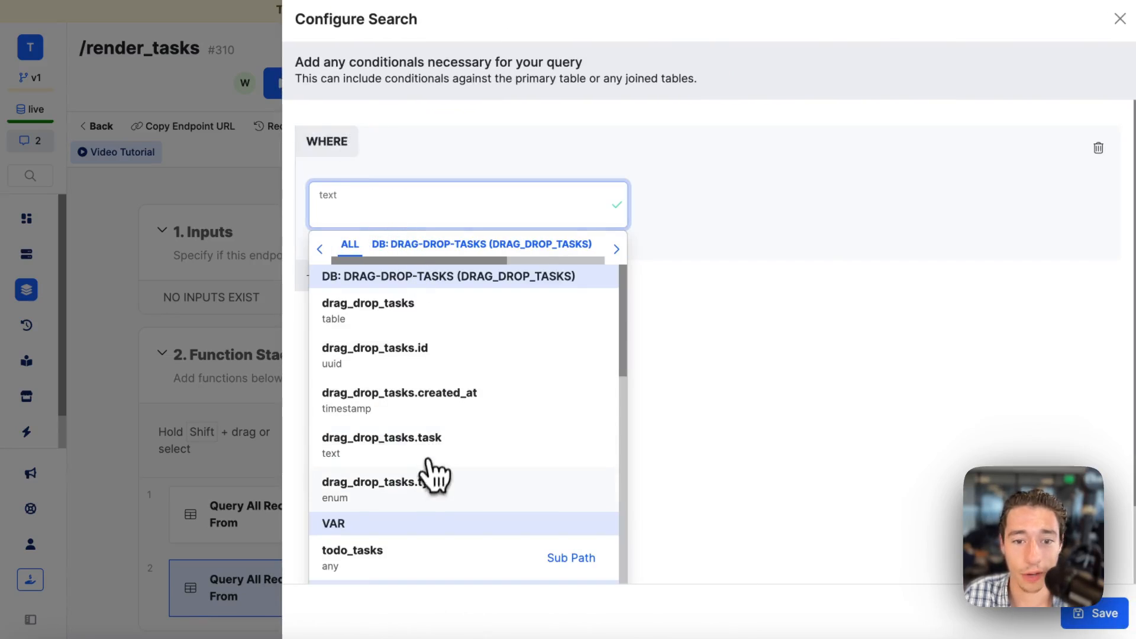
click(435, 476)
click(864, 210)
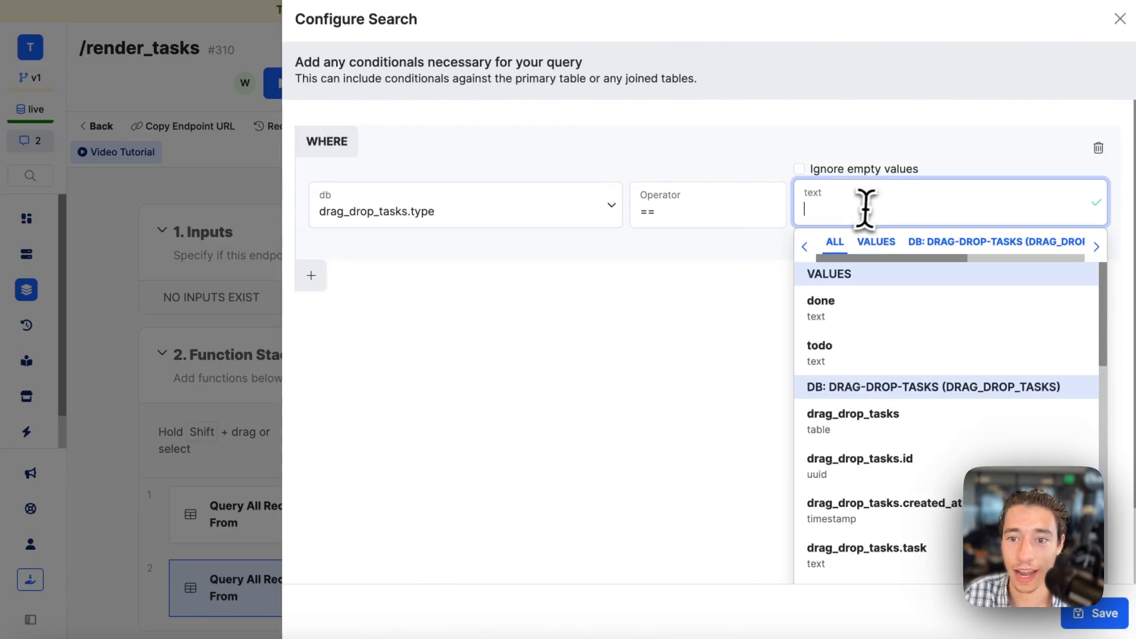
click(846, 355)
click(852, 219)
click(840, 305)
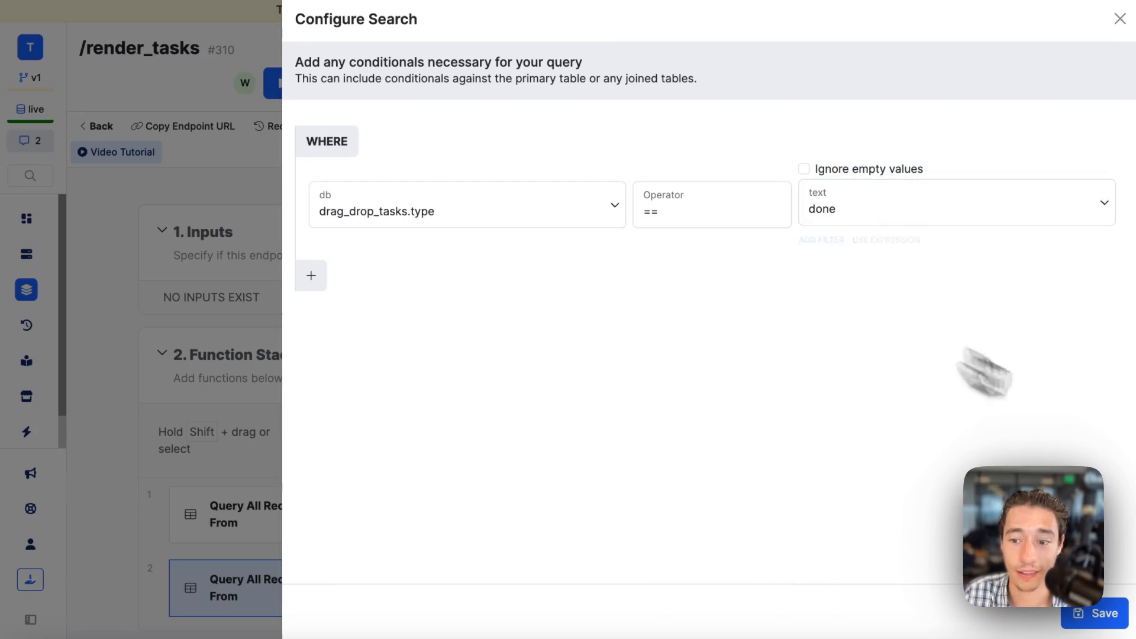
click(1098, 615)
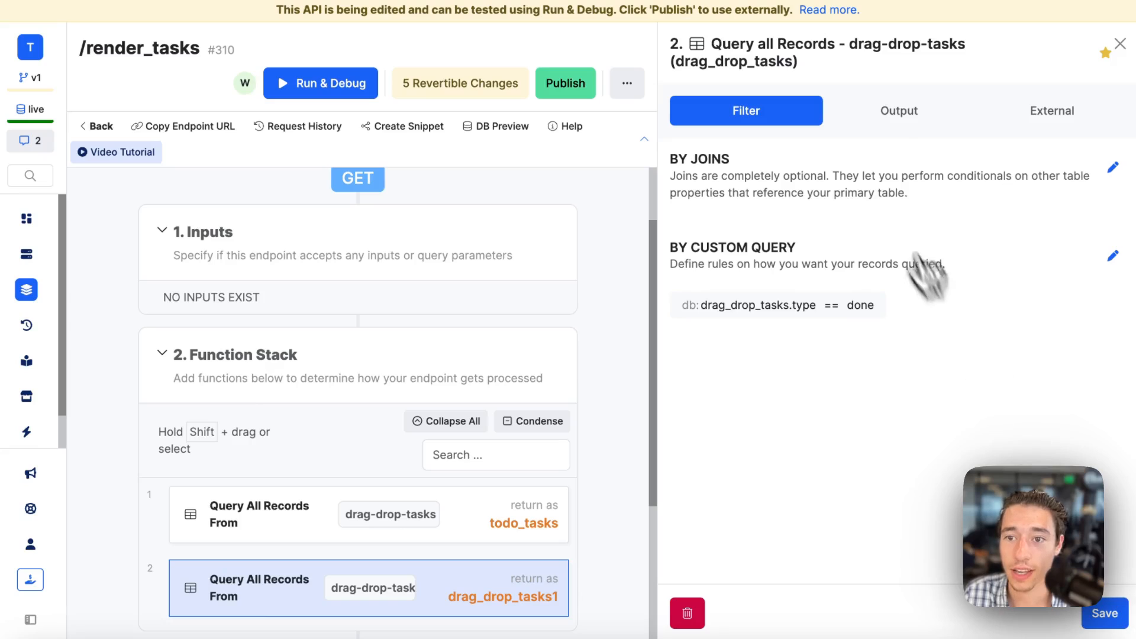
Rename the second query's return variable to done_tasks and save it, skipping the automatic update of references.
click(900, 122)
scroll(769, 508, down, 2)
double_click(757, 455)
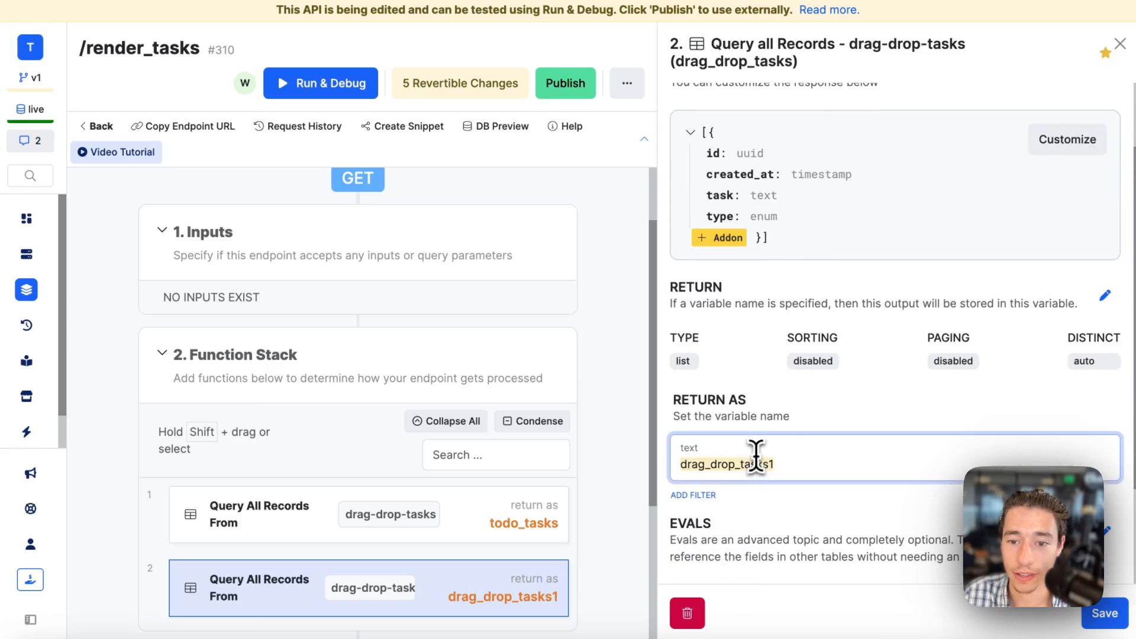
key(BackSpace)
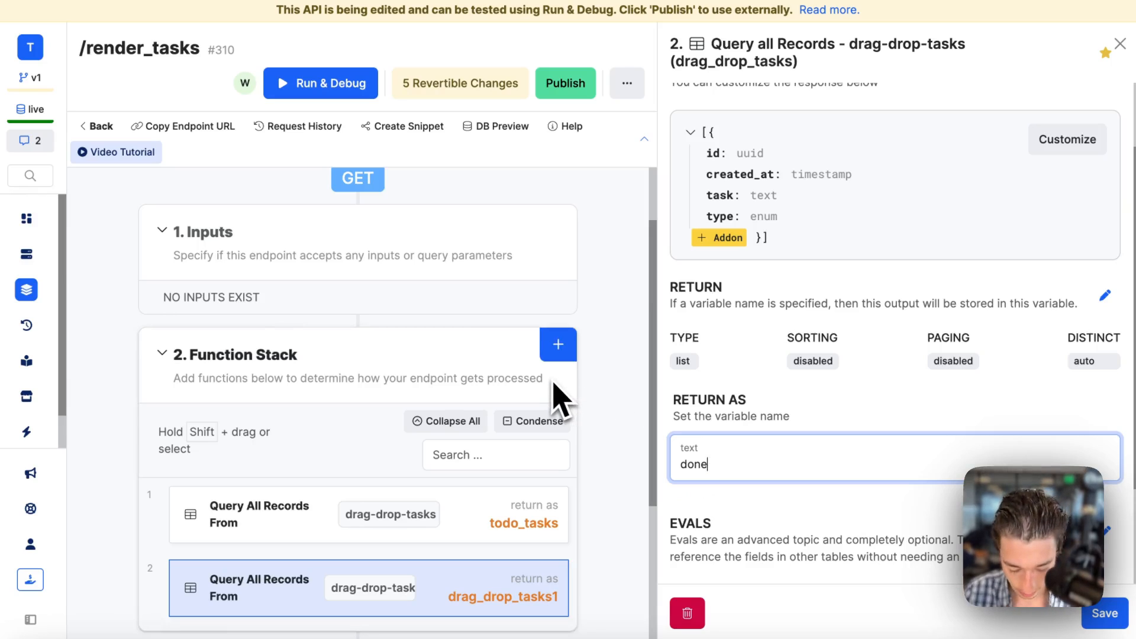
text(done_tasks)
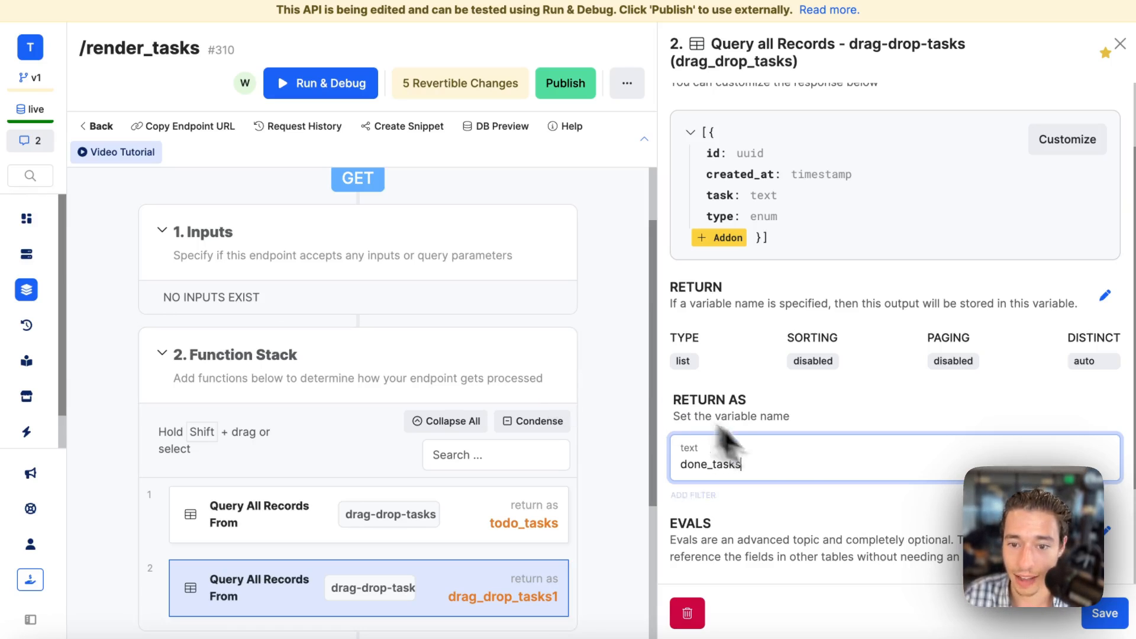
click(1104, 613)
click(813, 612)
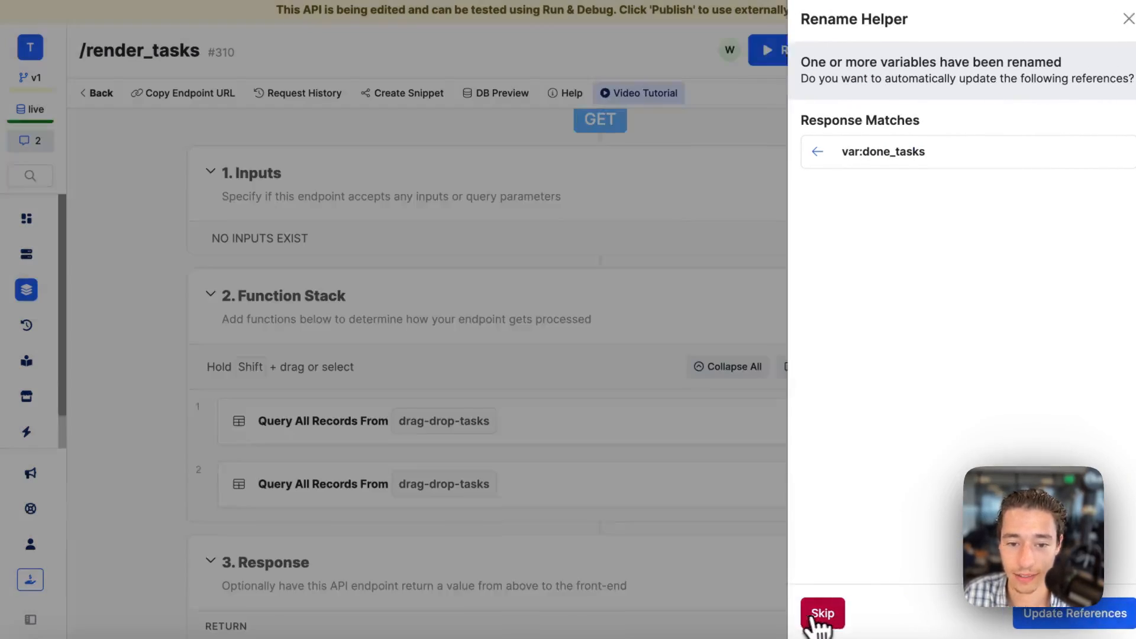
Insert a Stop & Debug function after the first query with todo_tasks as its value and save it.
click(621, 451)
click(684, 81)
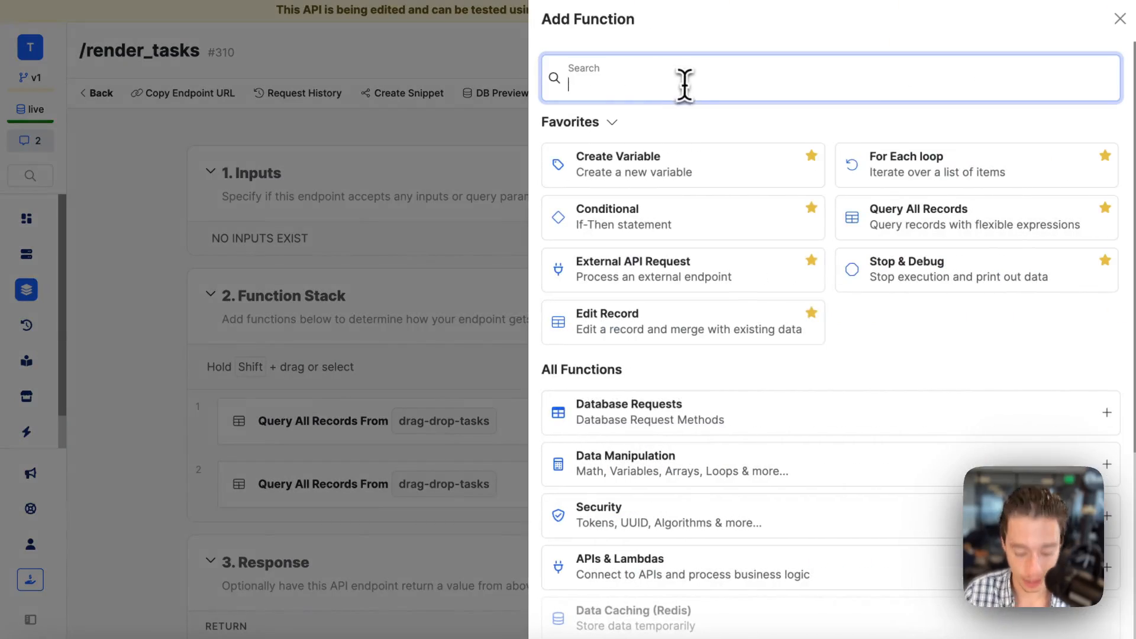
text(stop)
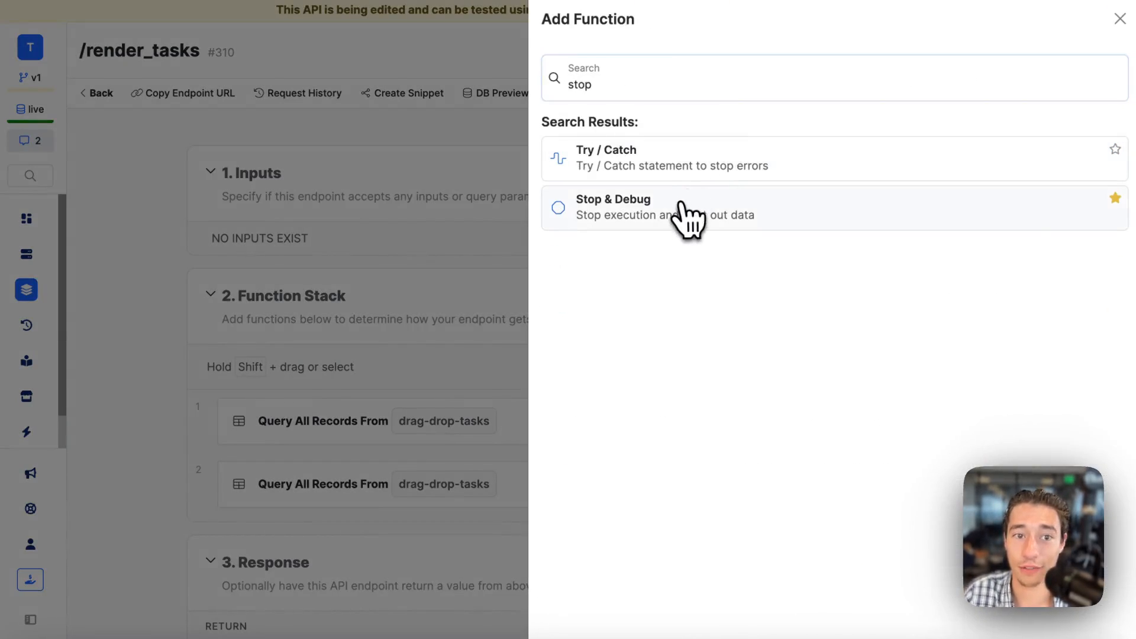
click(678, 204)
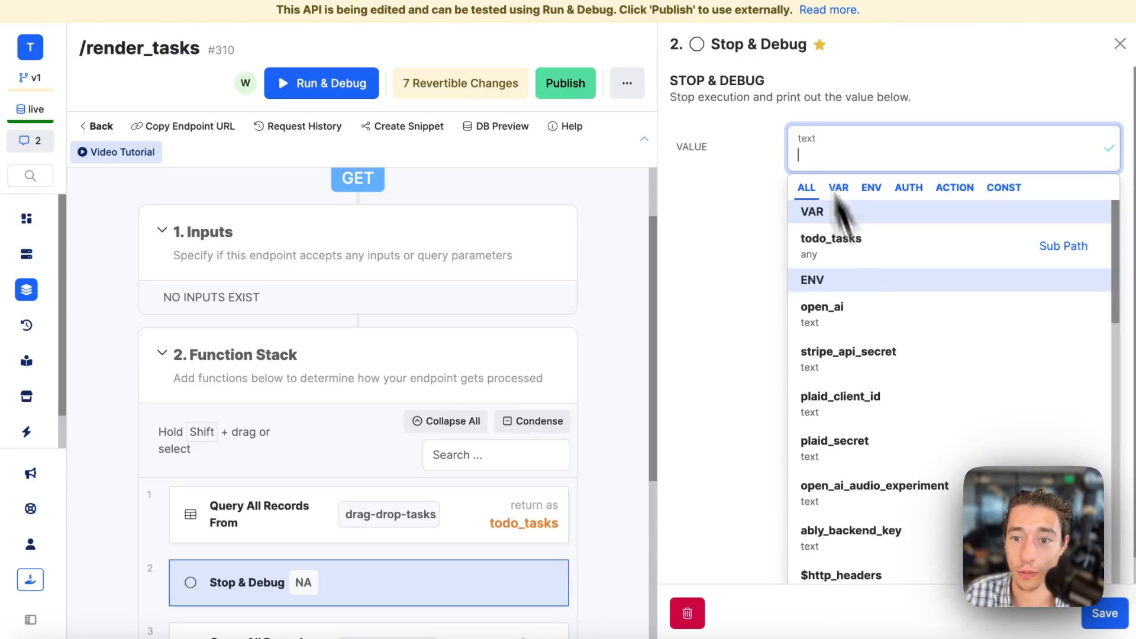
click(847, 261)
click(1104, 613)
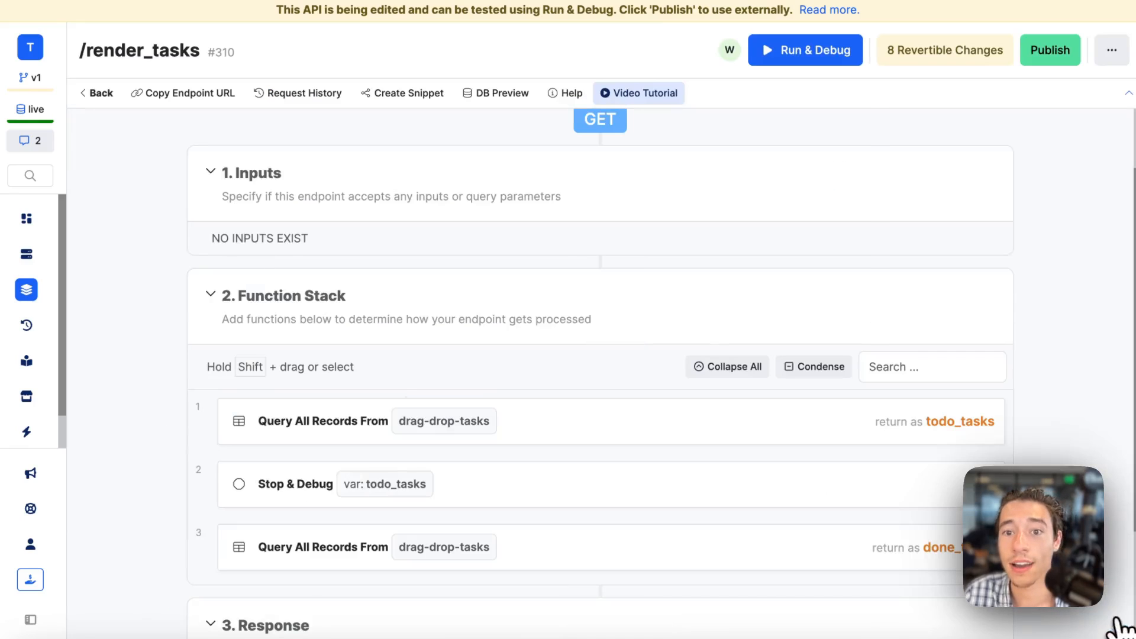
Run the endpoint in Run & Debug and examine the records output for todo_tasks.
click(801, 56)
click(985, 619)
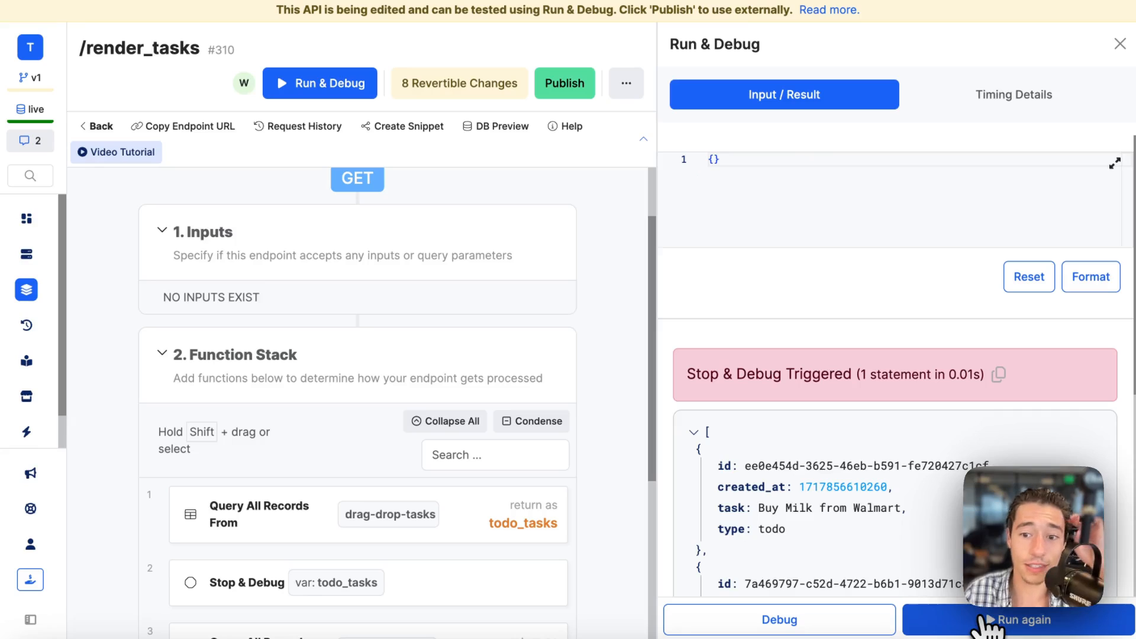
scroll(862, 464, down, 6)
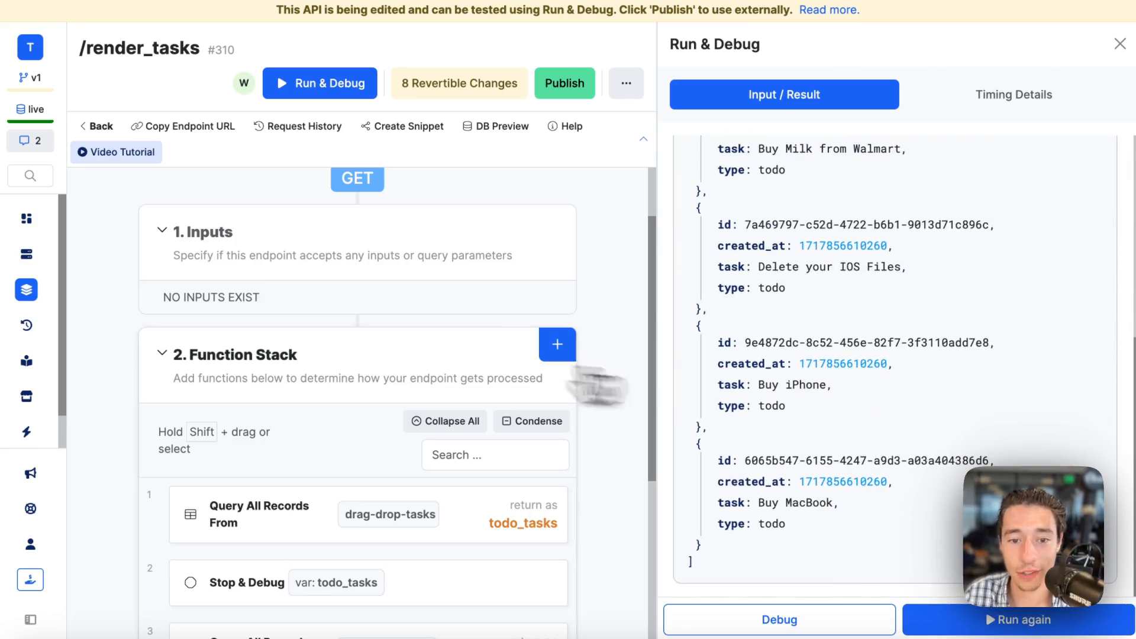
Move the Stop & Debug function below the second query and set its value to done_tasks, saving the change.
scroll(380, 385, down, 5)
drag(162, 286, 255, 402)
click(252, 384)
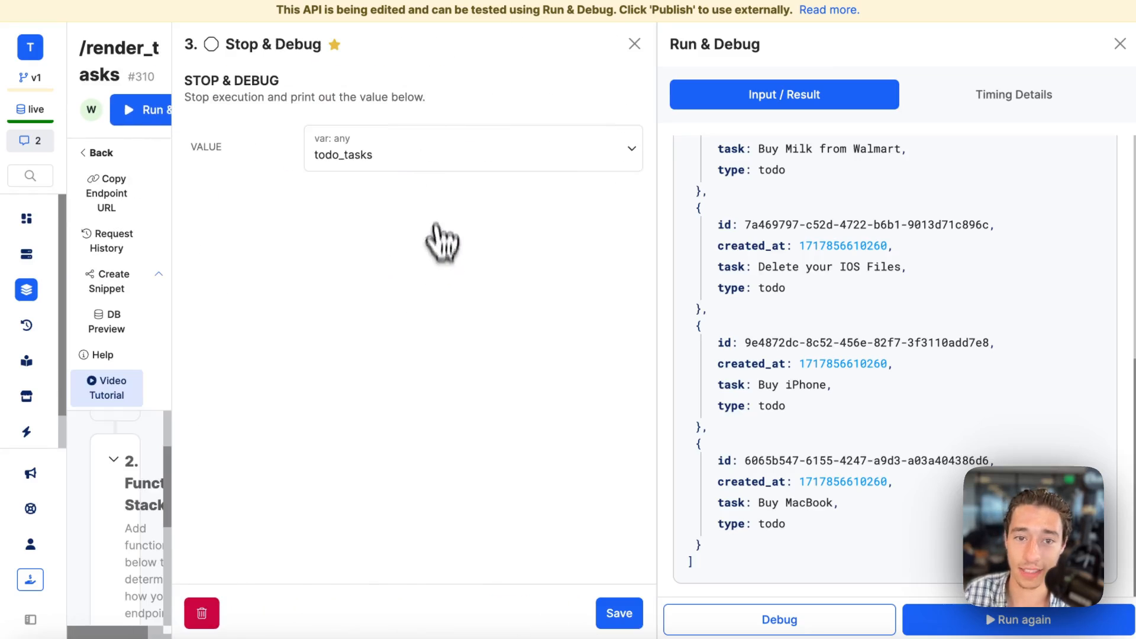
click(436, 155)
click(391, 296)
click(628, 614)
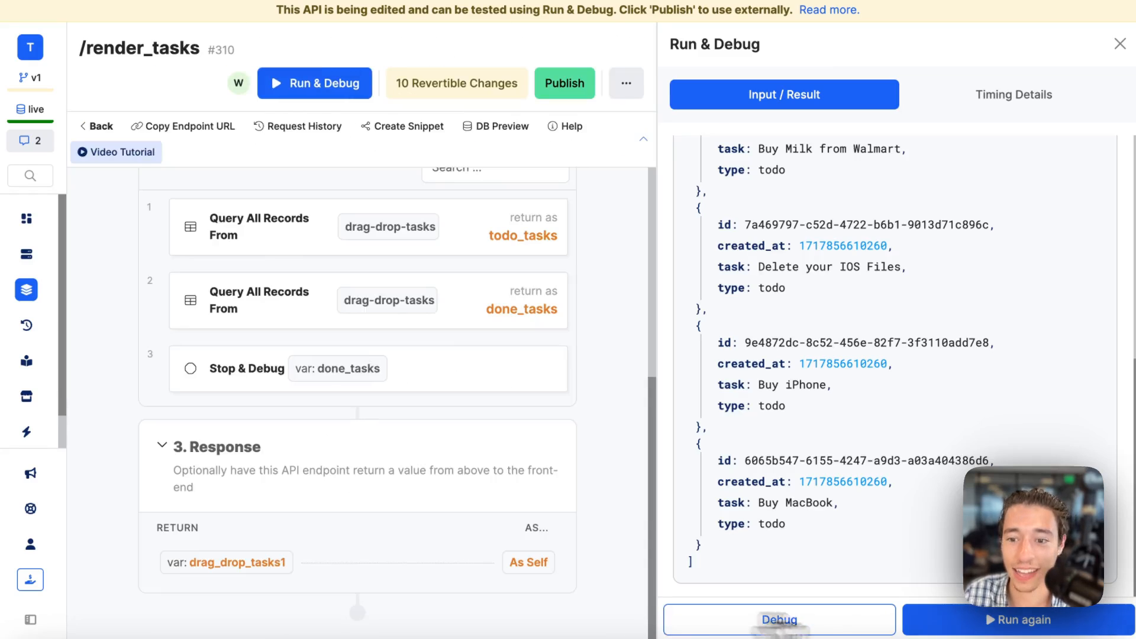
Run the endpoint again to check done_tasks and delete the Stop & Debug function from the stack.
click(979, 621)
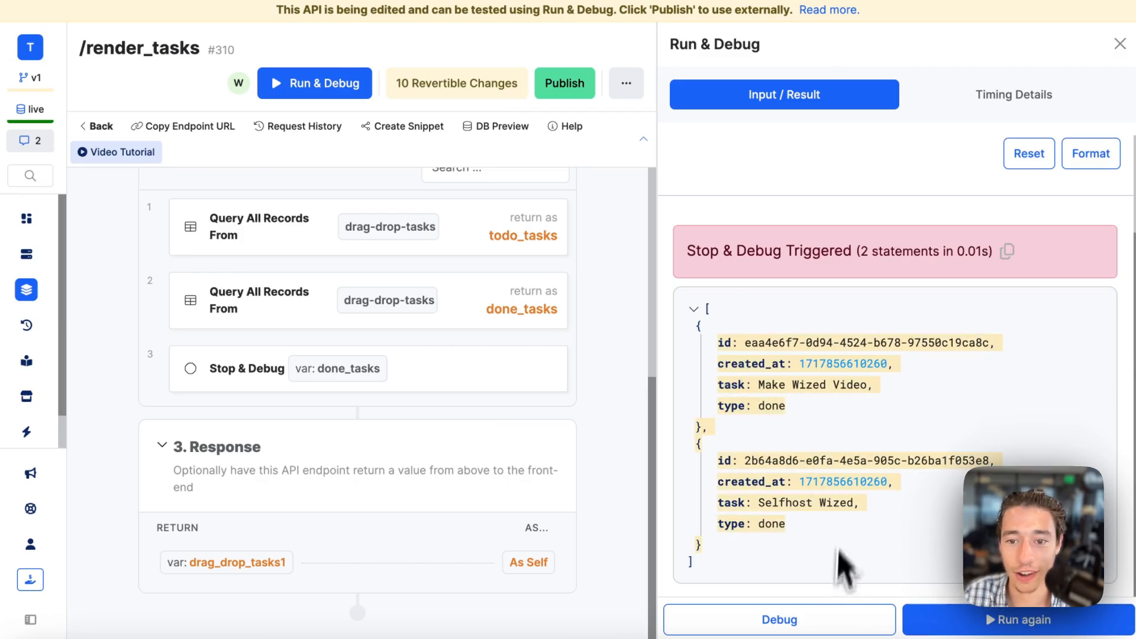
click(585, 360)
click(503, 406)
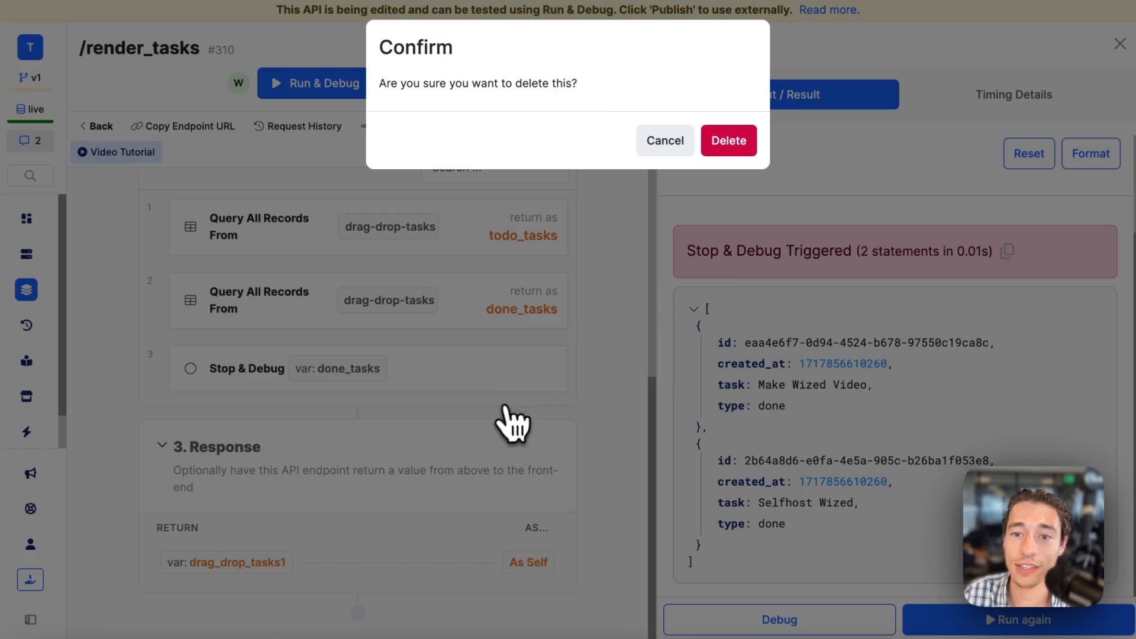
click(731, 140)
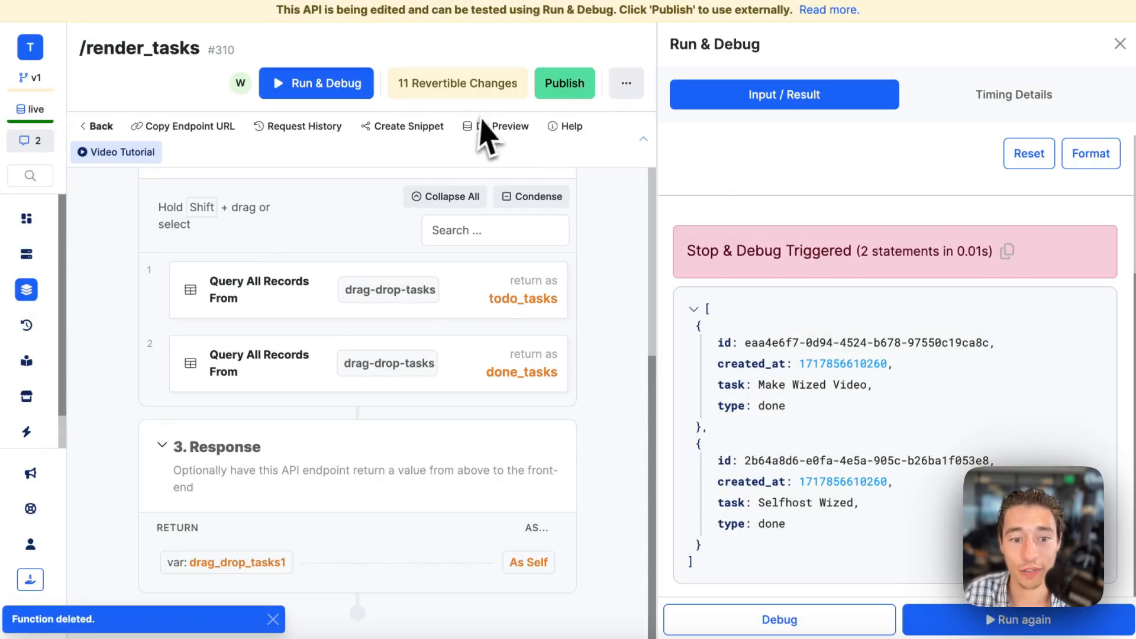
Edit the existing response to return the todo_tasks variable as todo and save it.
click(217, 563)
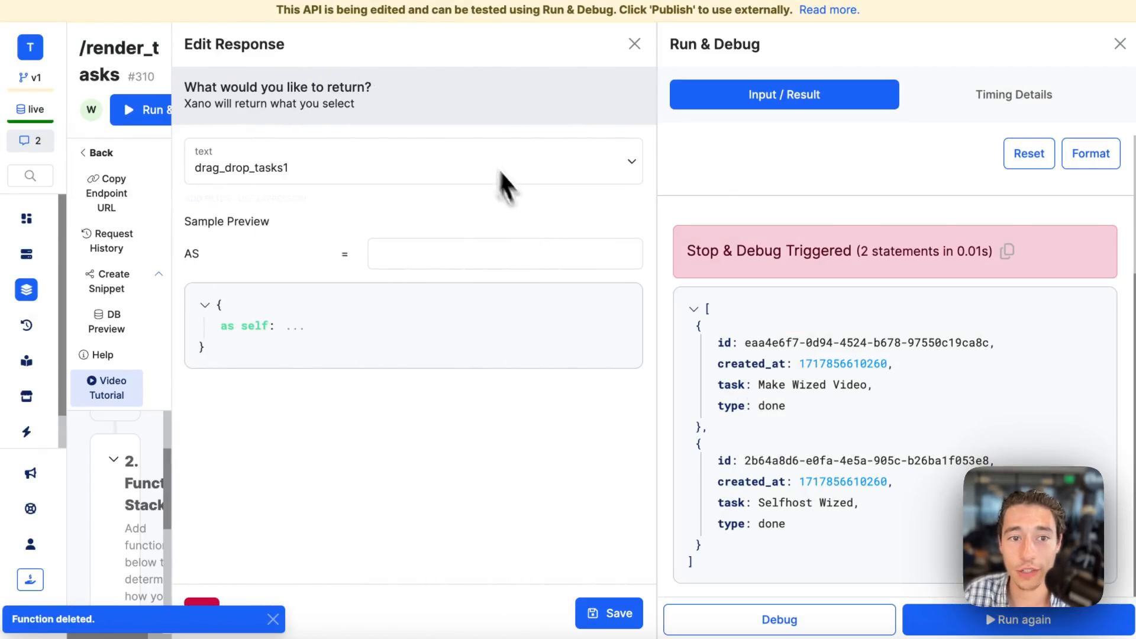
click(545, 160)
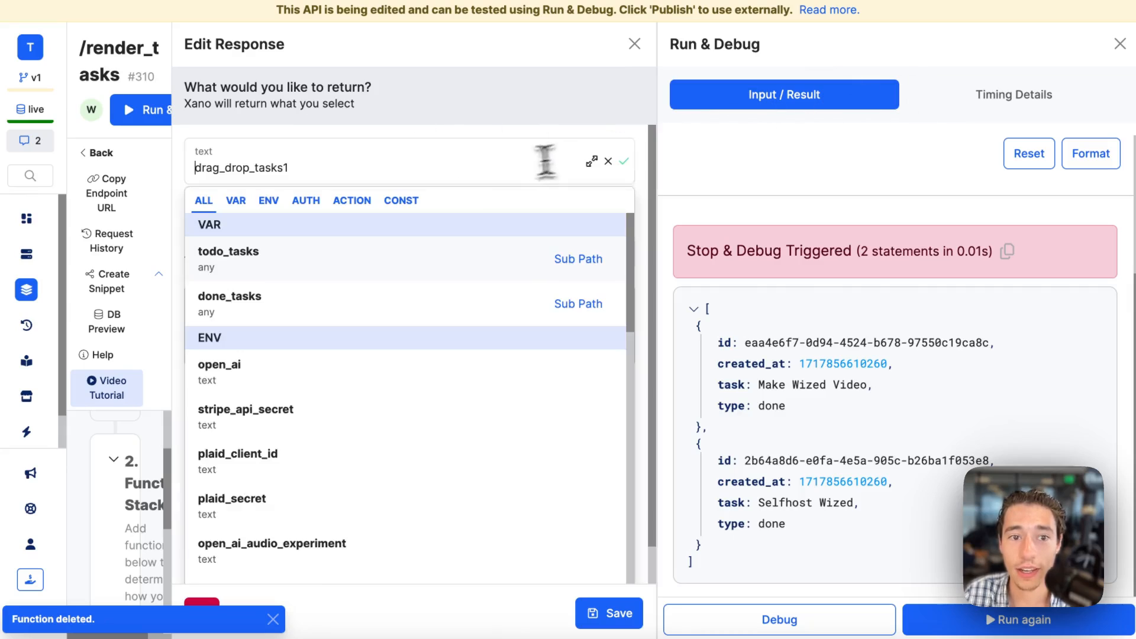
click(348, 277)
click(418, 248)
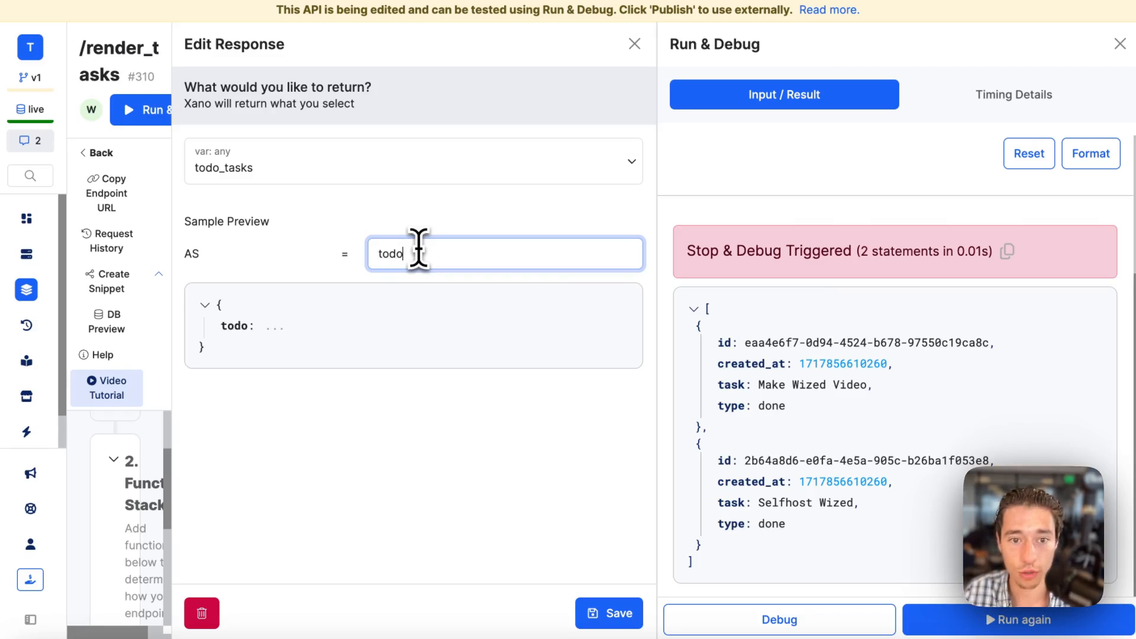
click(616, 616)
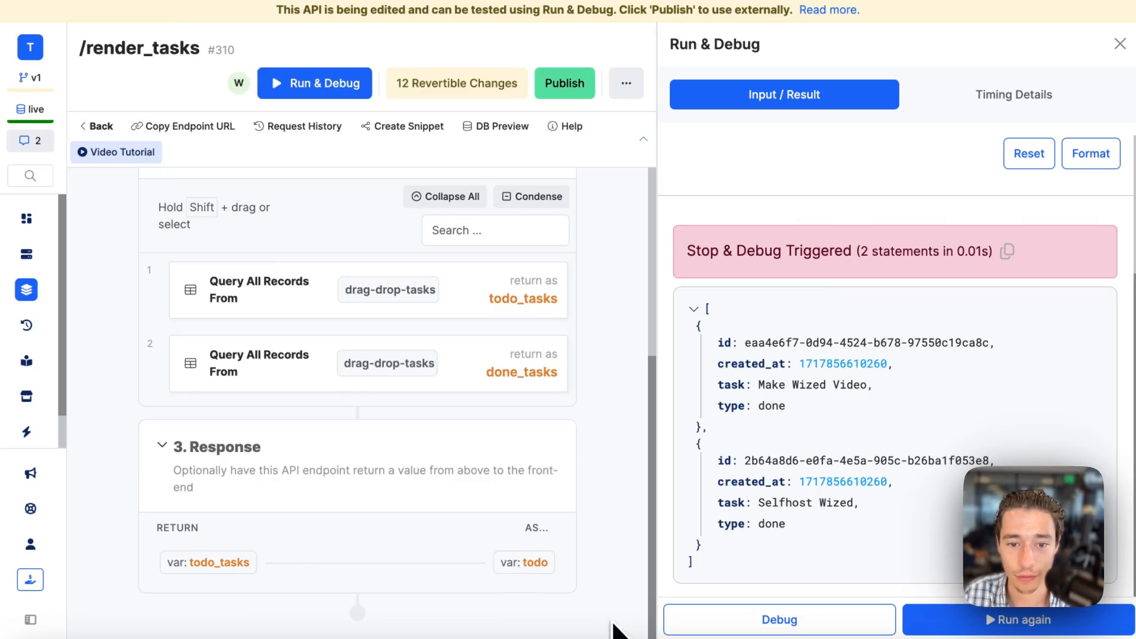
Add a second response that returns the done_tasks variable as done and save it.
click(557, 436)
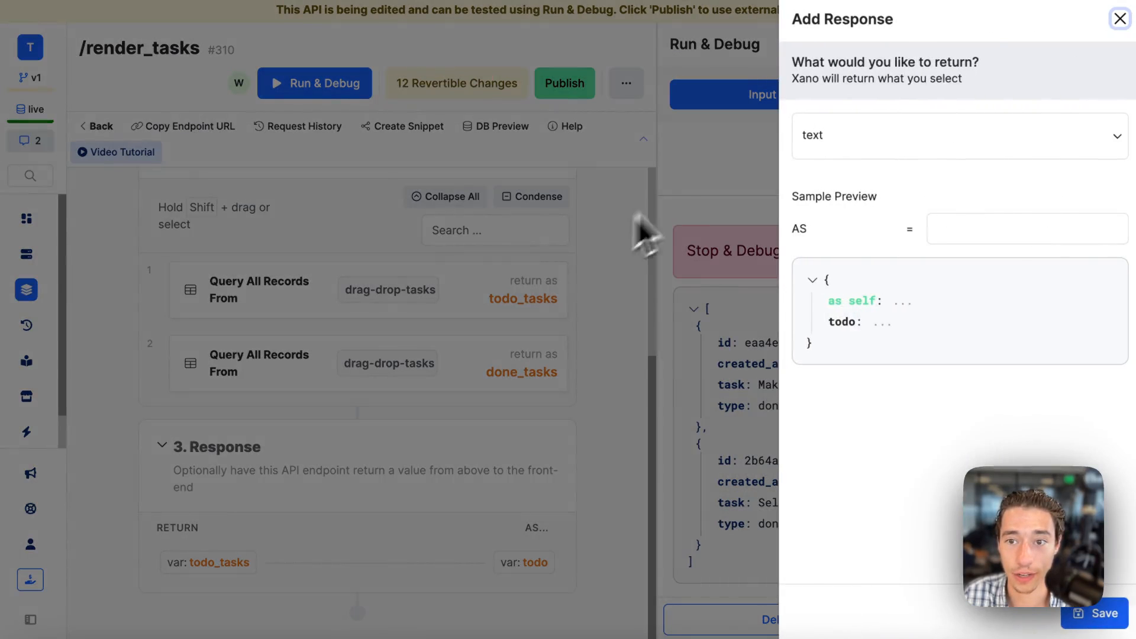
click(839, 135)
click(840, 267)
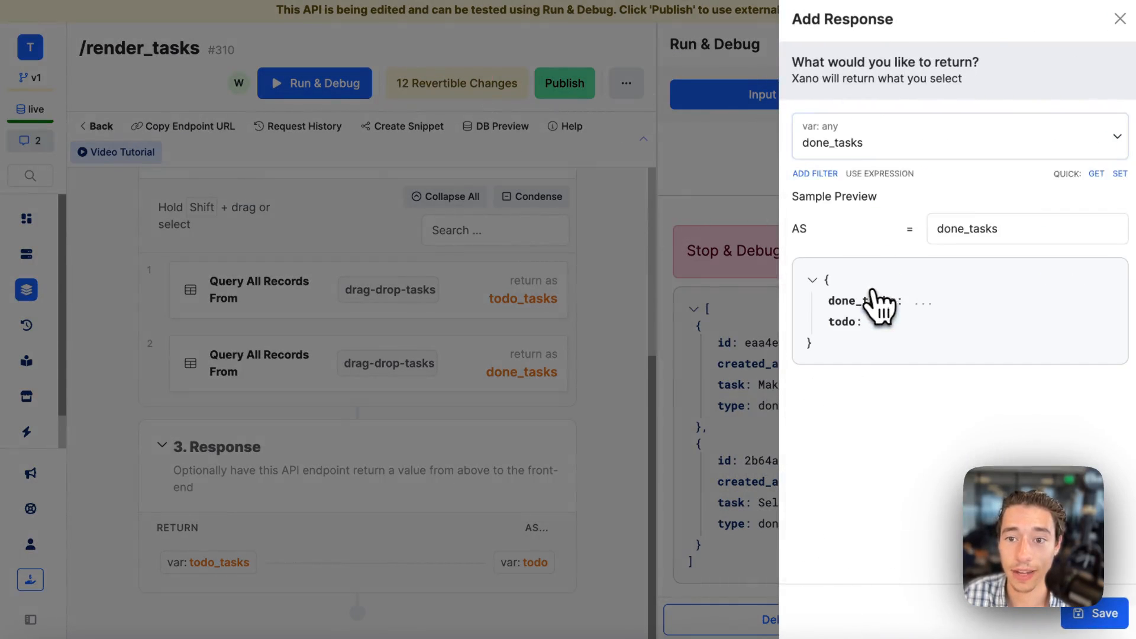
click(994, 230)
key(BackSpace)
key(BackSpace)
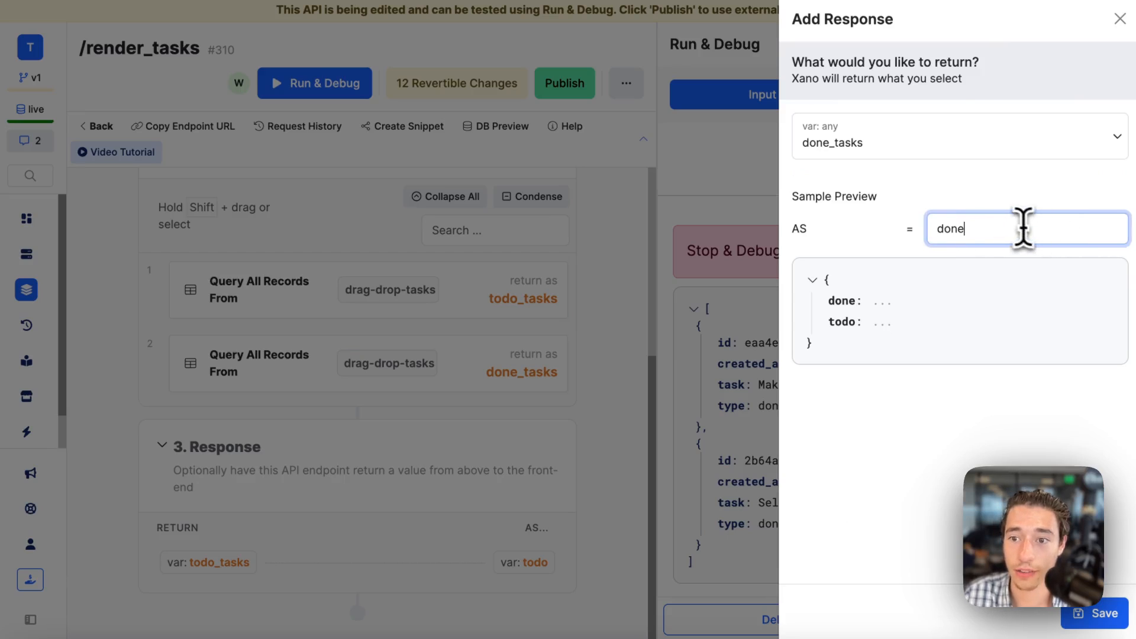
click(935, 471)
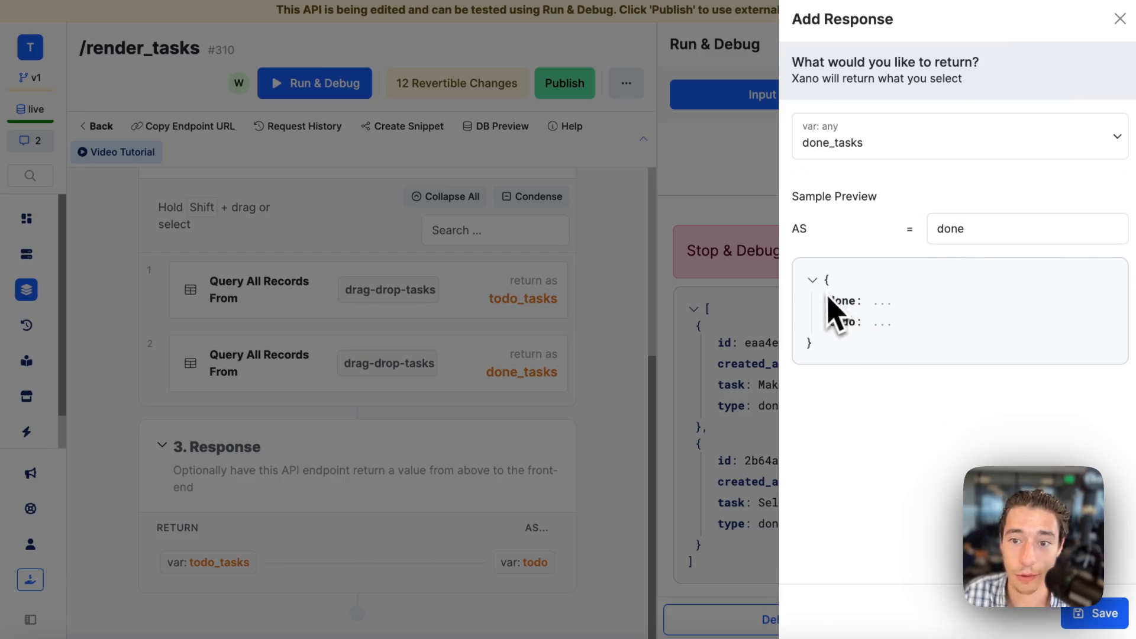
drag(828, 297, 876, 322)
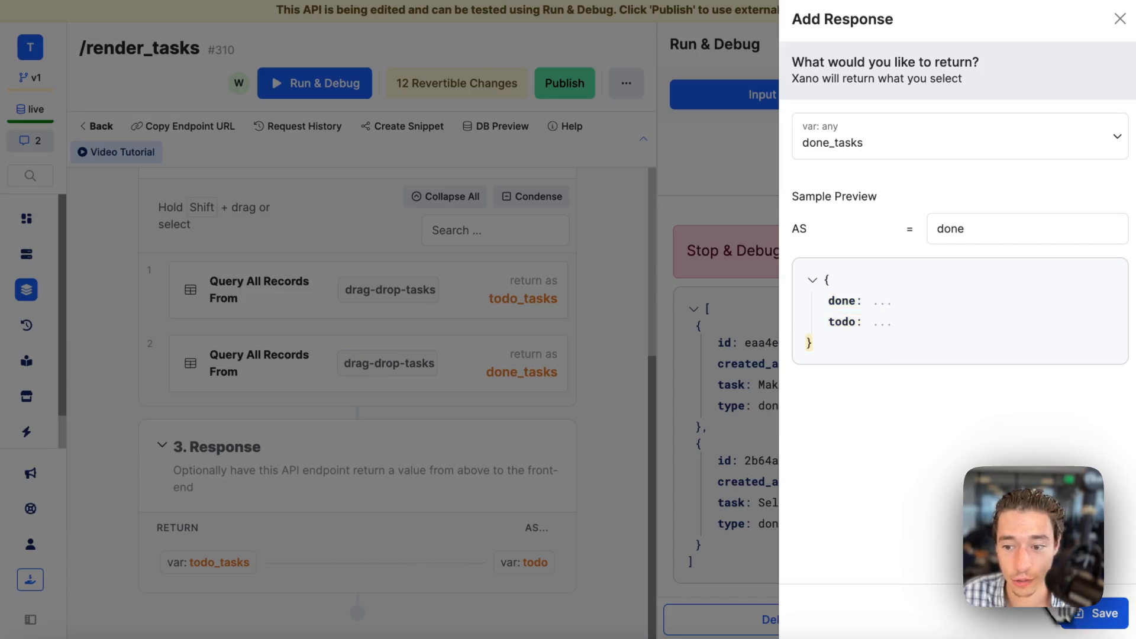
click(1094, 613)
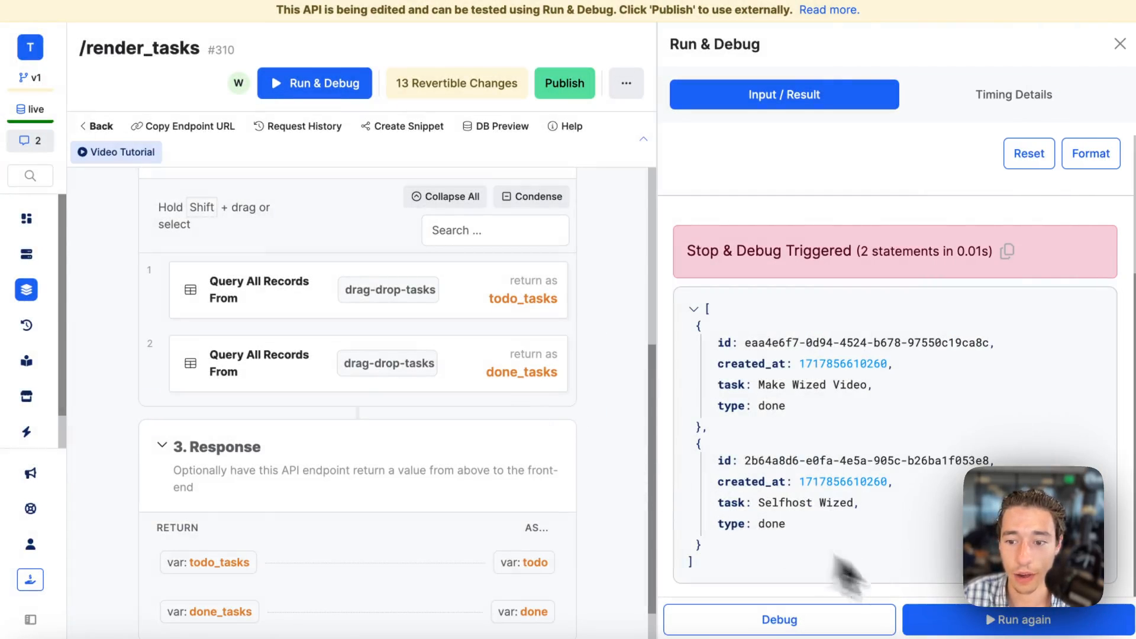
Run the endpoint again and examine the todo and done lists in the result, collapsing each one.
click(949, 620)
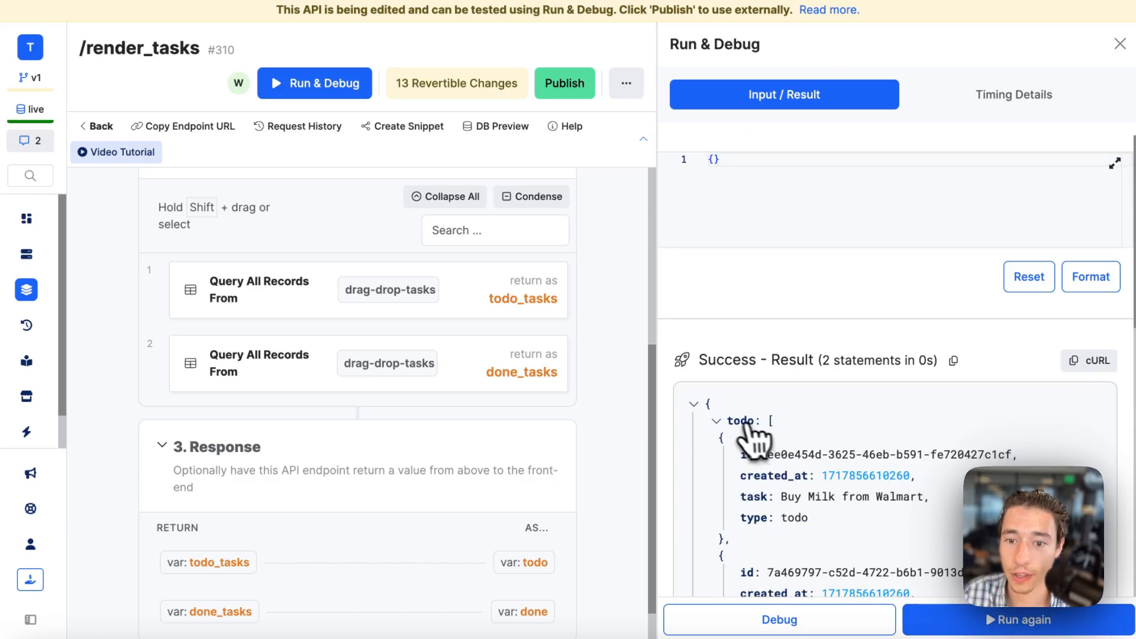
scroll(729, 436, down, 1)
click(699, 400)
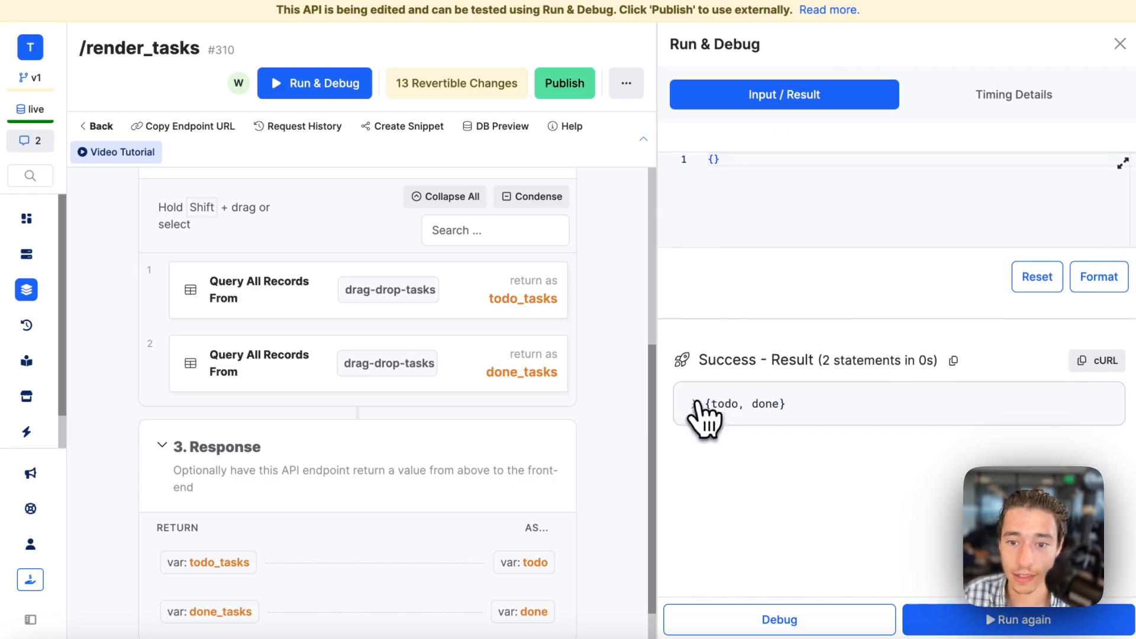
click(696, 404)
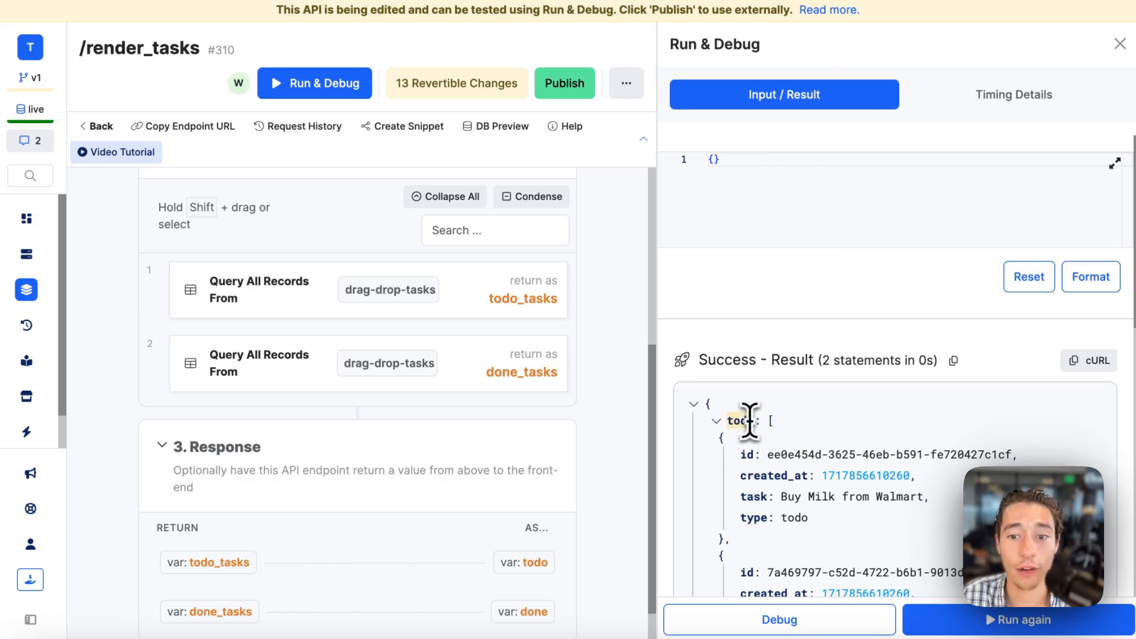
scroll(750, 421, down, 3)
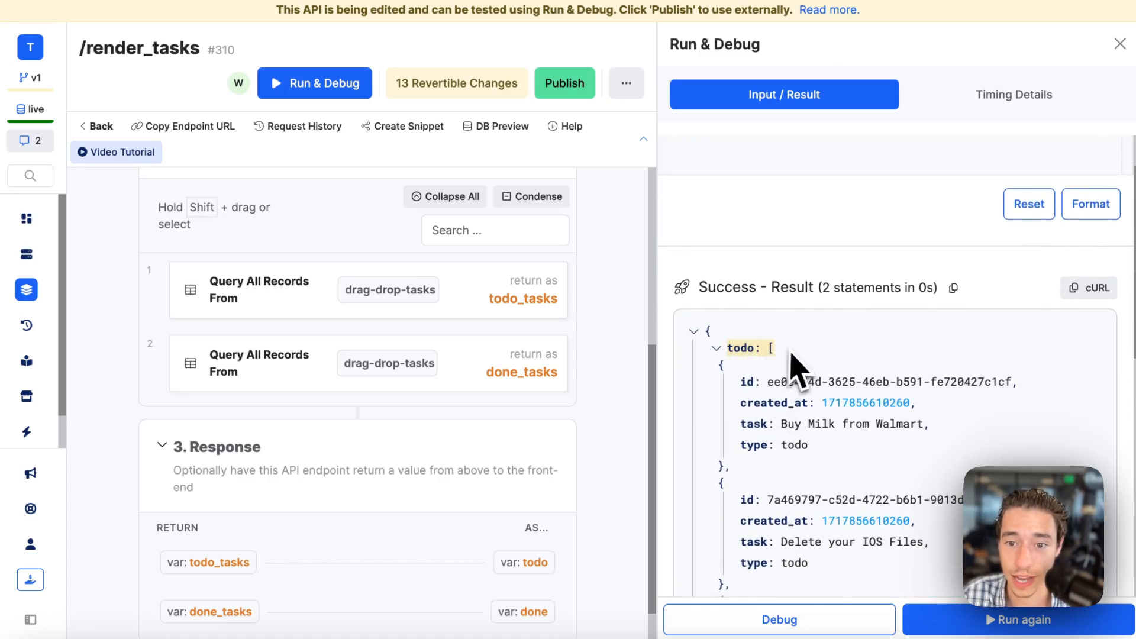
click(718, 348)
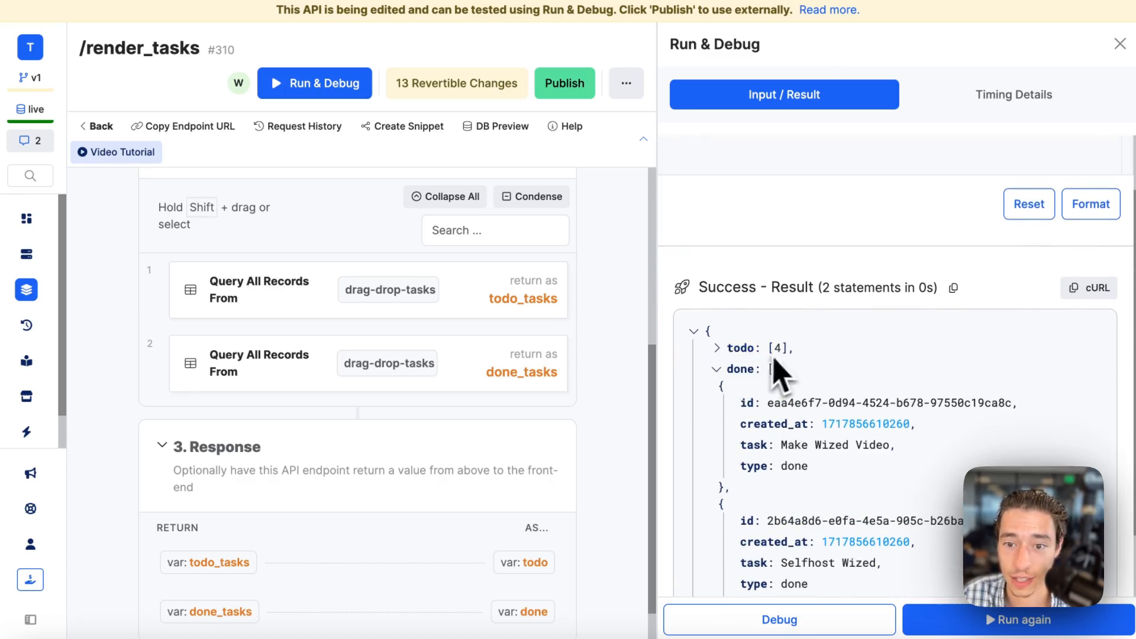
click(736, 372)
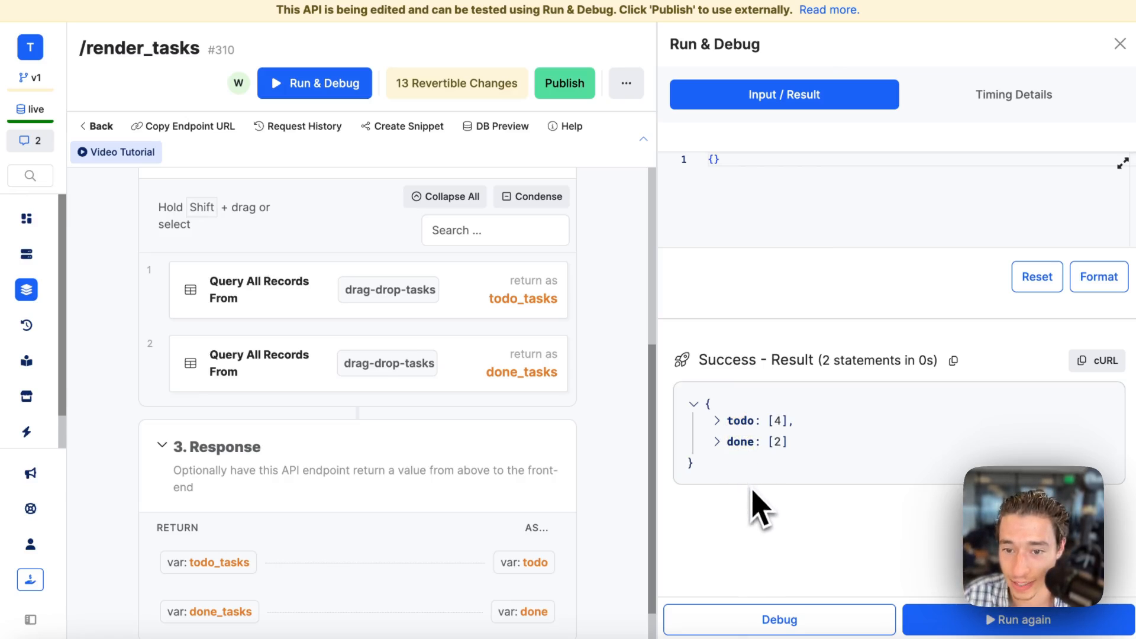
Publish the render_tasks endpoint changes and close the Run & Debug results.
click(549, 94)
click(1085, 612)
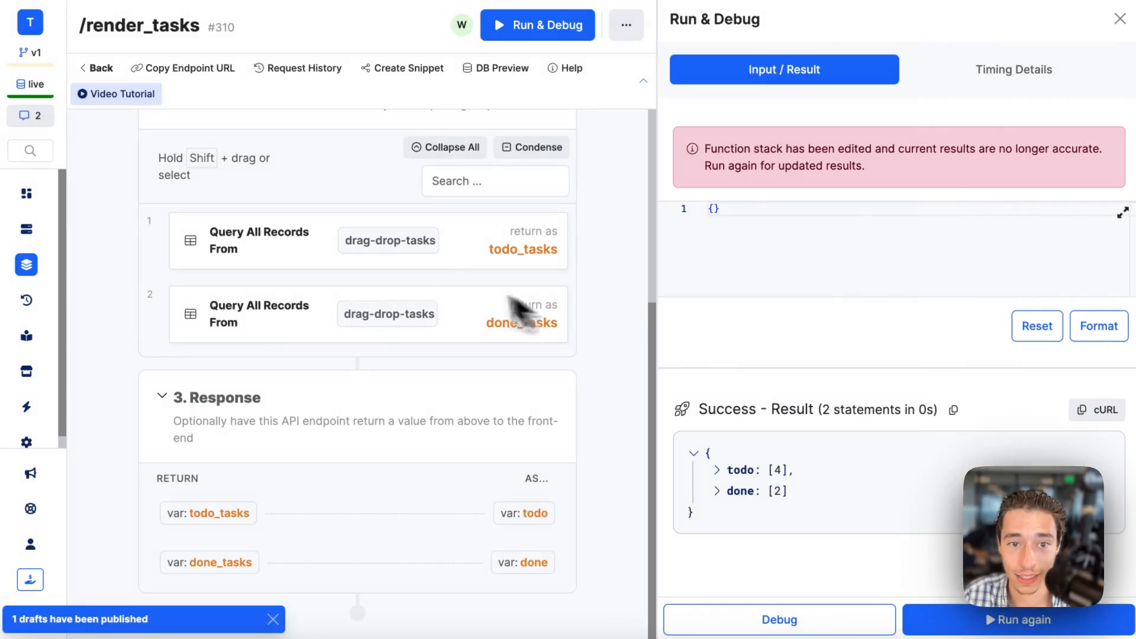
click(1120, 19)
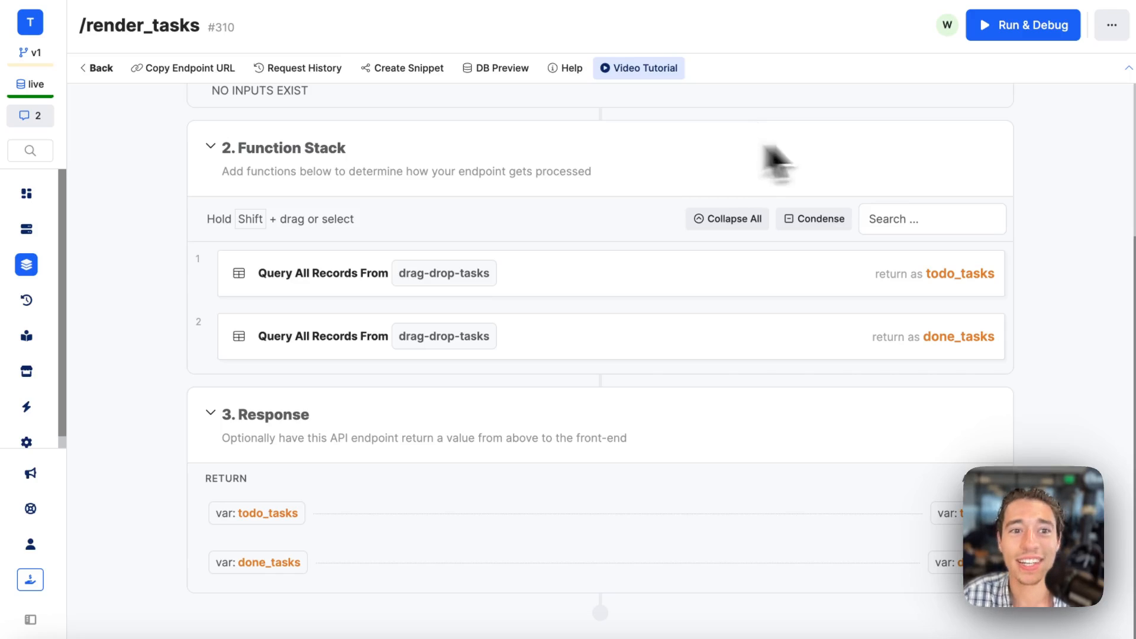
Return to the drag-drop-tasks API group and copy its base URL.
scroll(451, 208, up, 3)
click(101, 68)
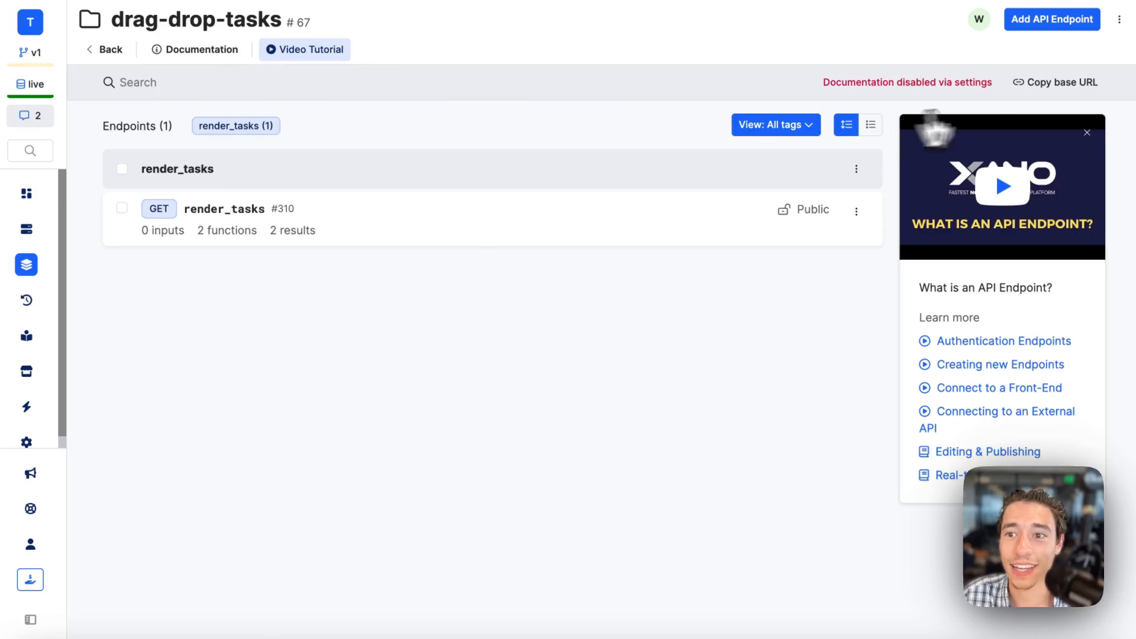
click(1066, 84)
click(1067, 84)
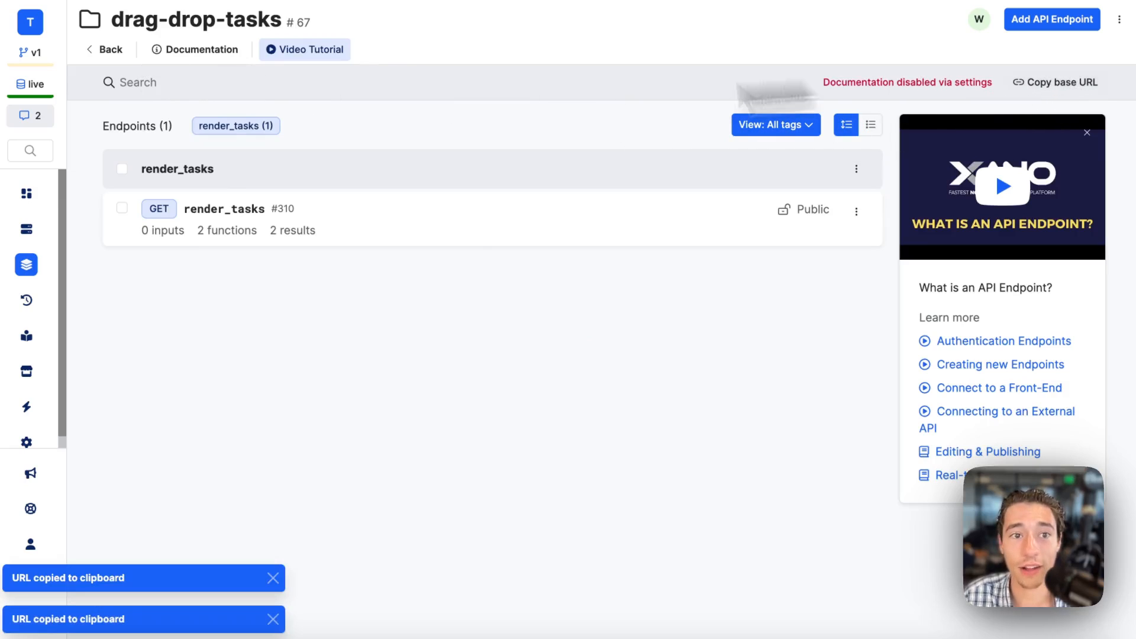
Switch to Wized and add an app named Xano (Tasks) of type REST.
mouse_move(10, 133)
click(89, 94)
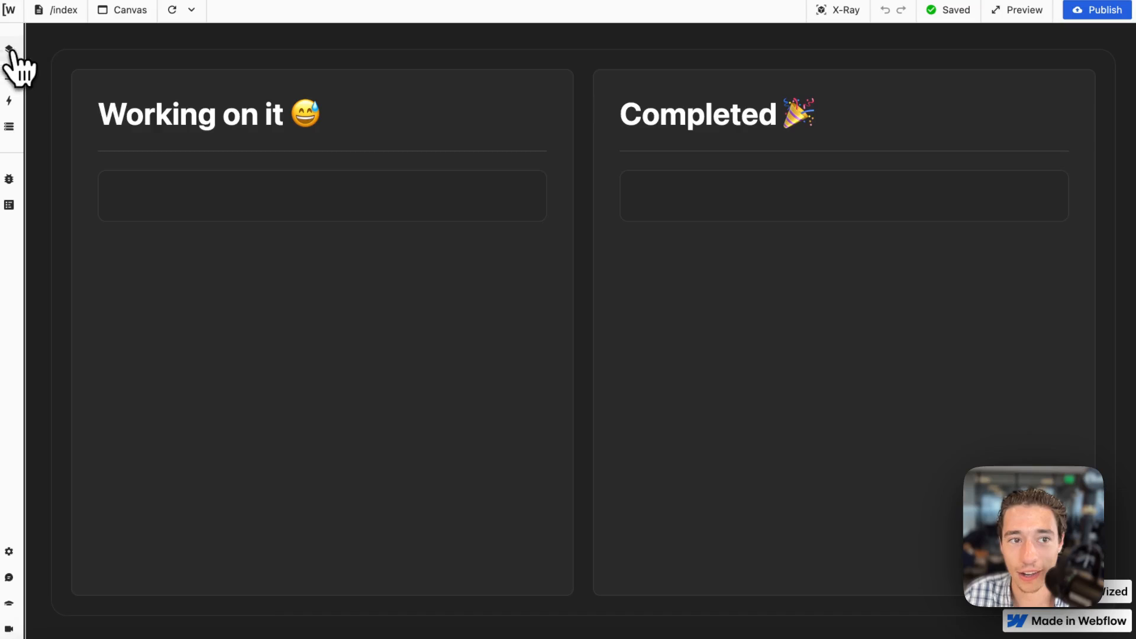
click(10, 50)
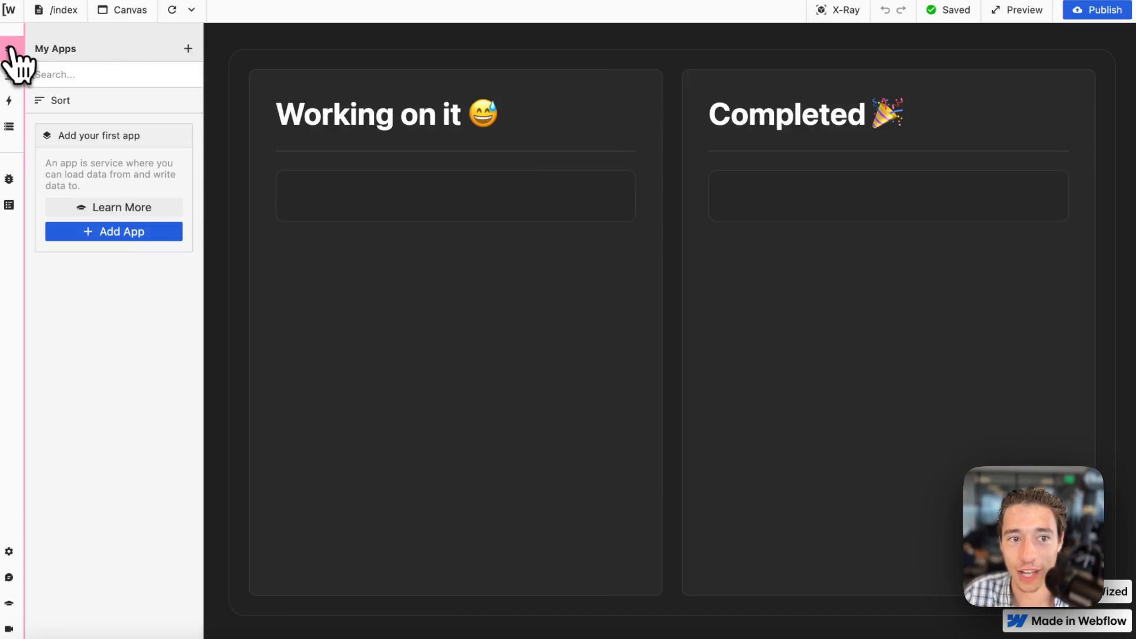
click(187, 49)
click(284, 101)
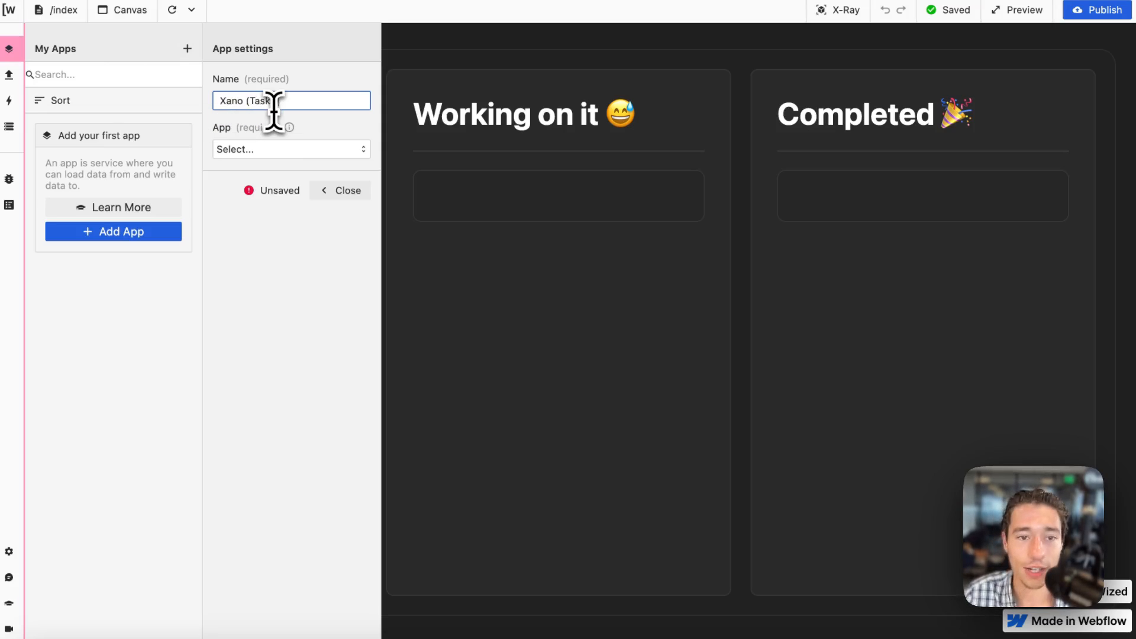
click(281, 149)
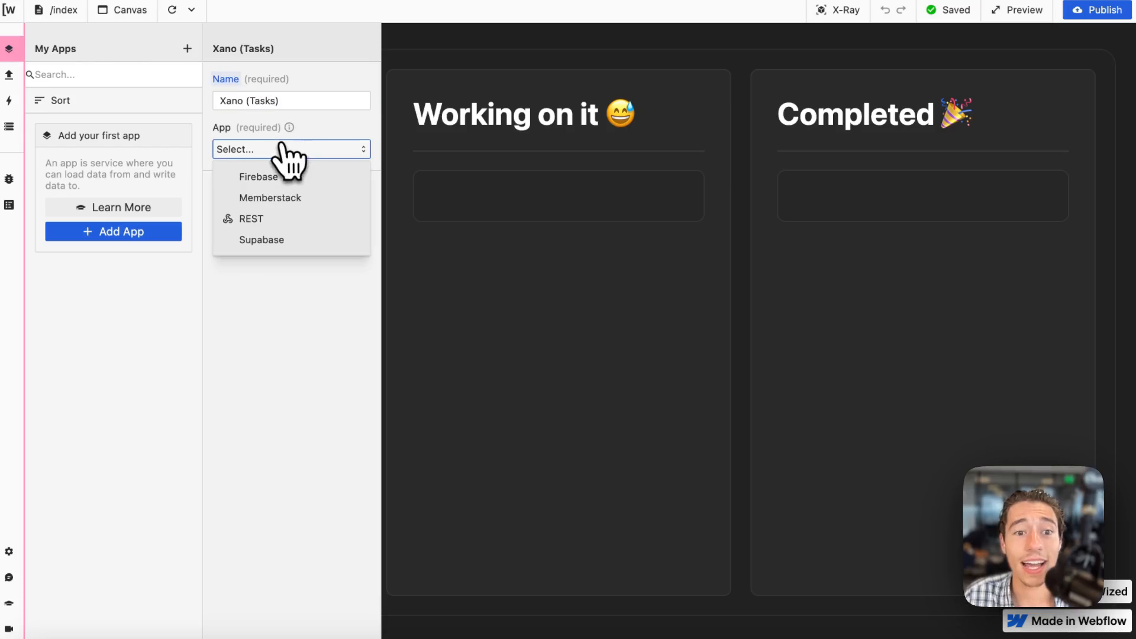
click(260, 220)
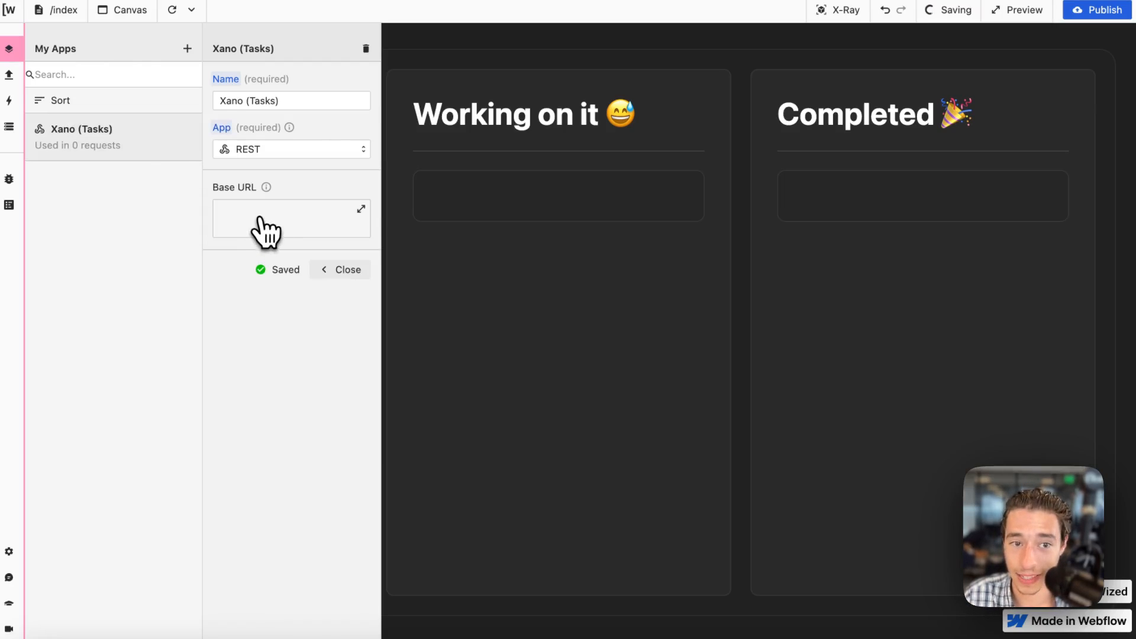
click(264, 232)
text(return "https://api.wizeddev.com/api:g8UnK5QN)
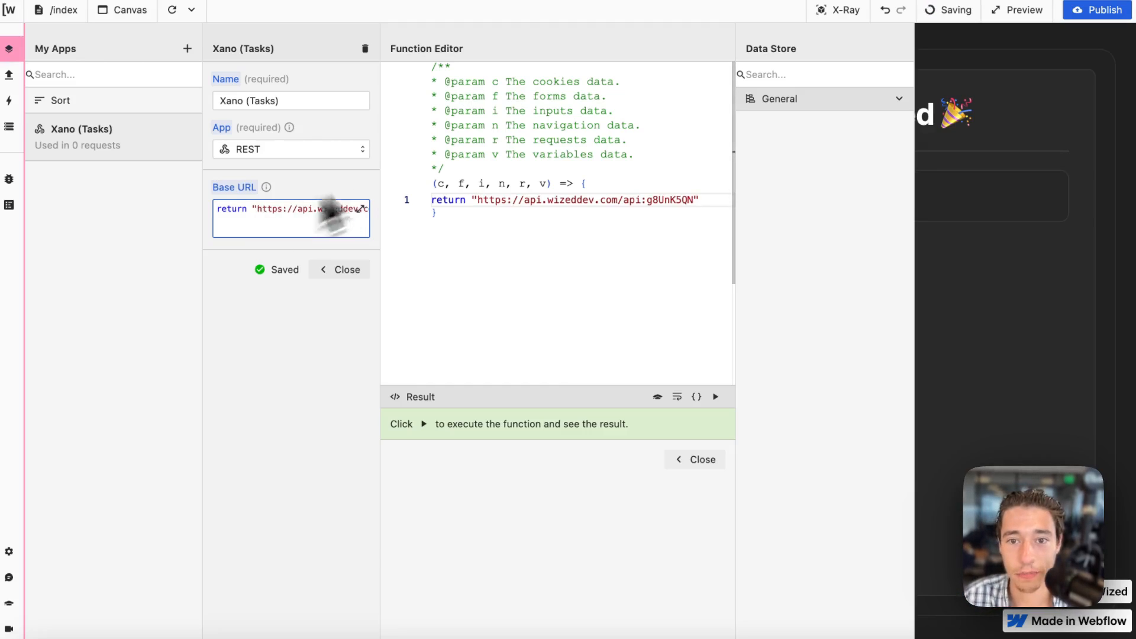
click(704, 461)
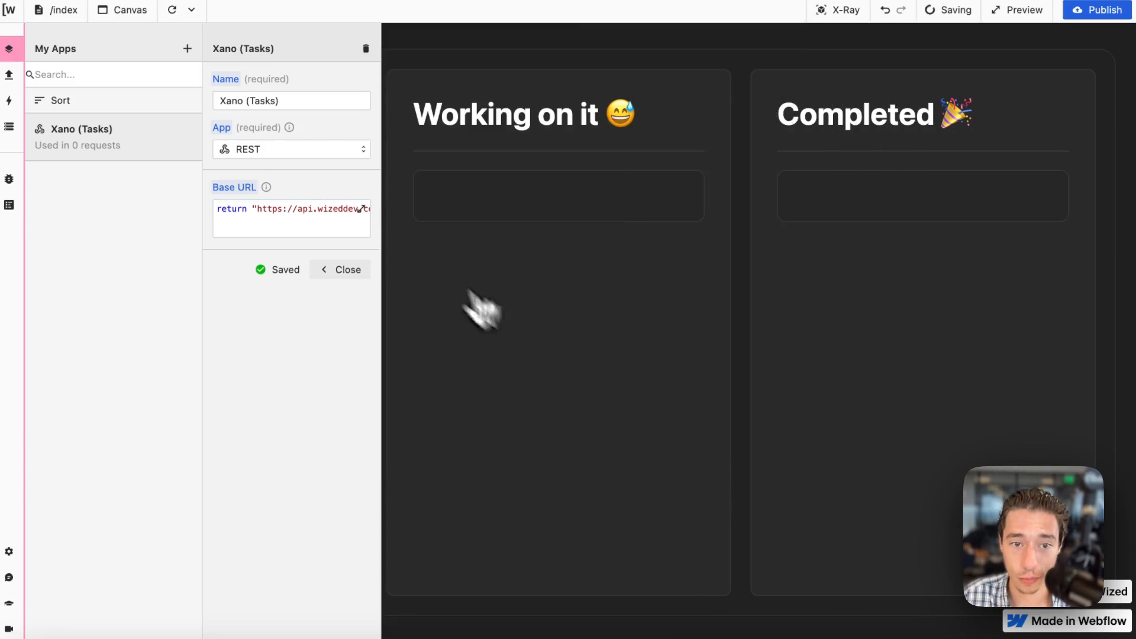
click(354, 269)
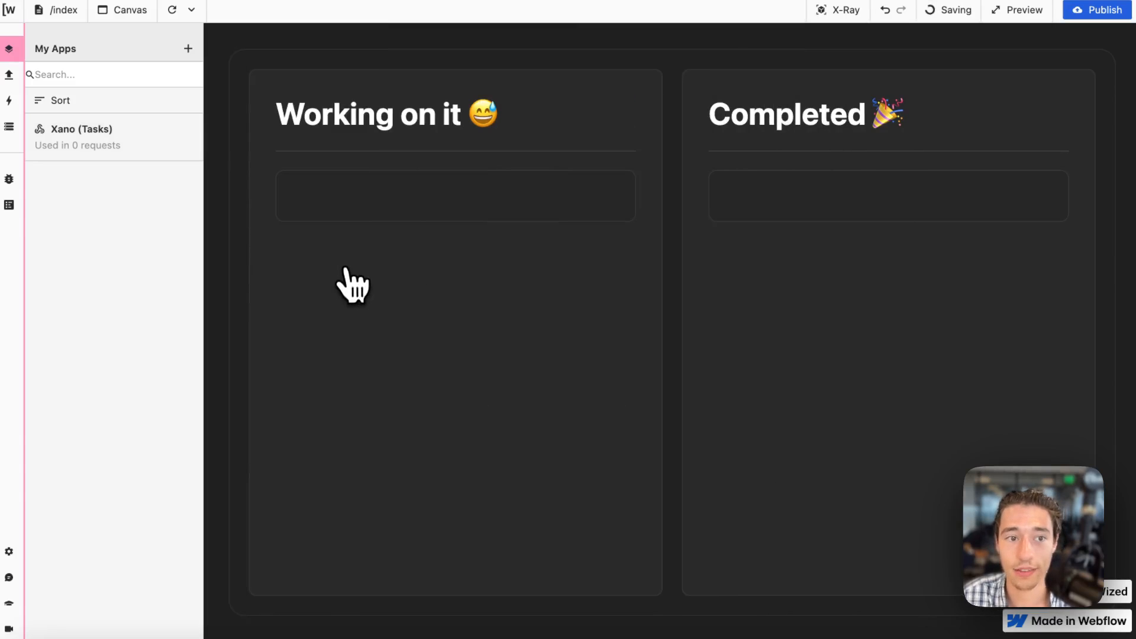
Add a request named get_tasks that uses the Xano (Tasks) app.
click(9, 74)
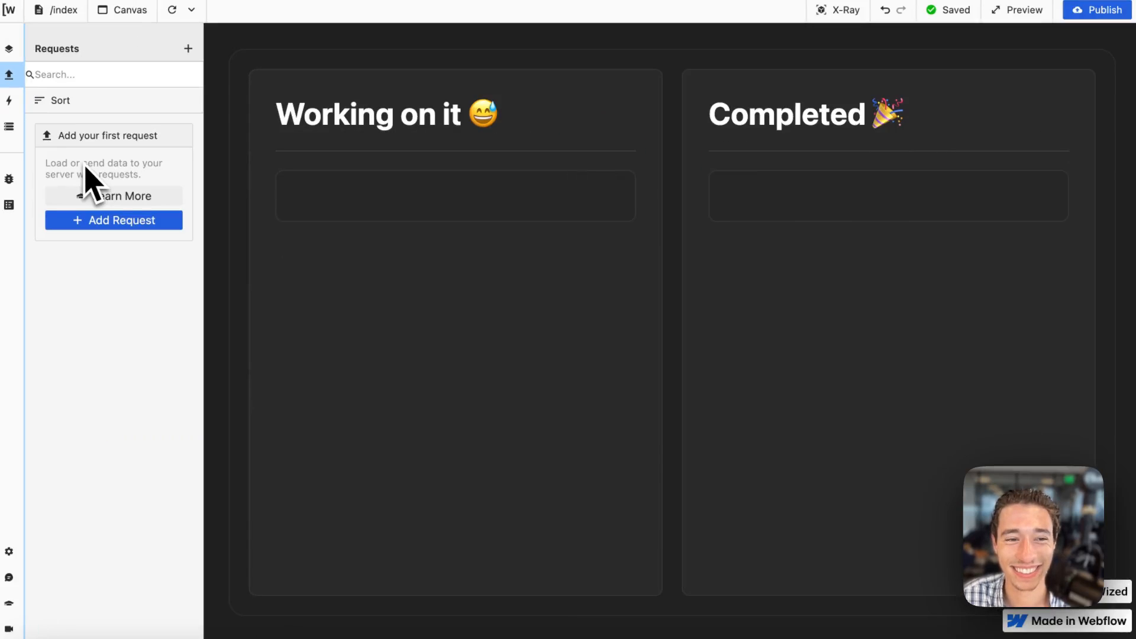
click(188, 48)
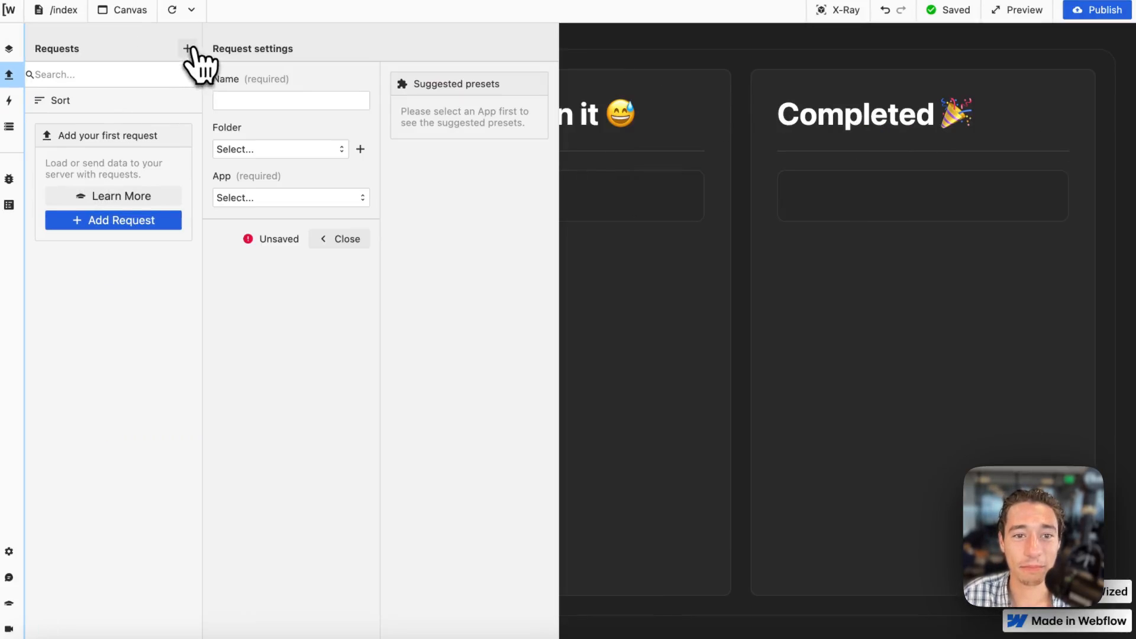
click(293, 100)
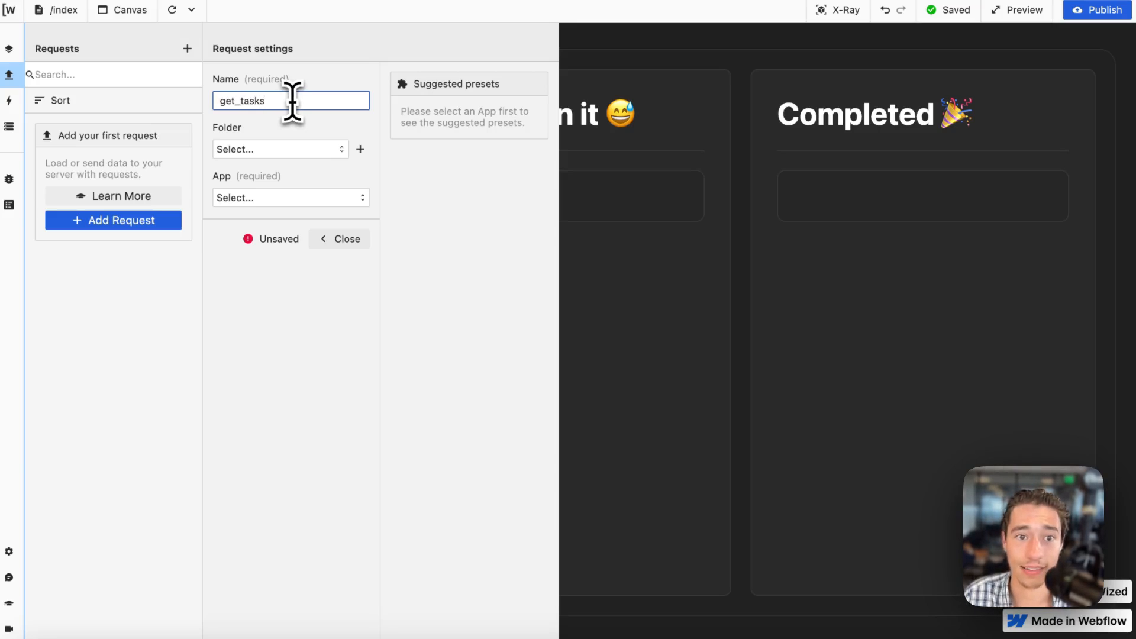
click(303, 198)
click(293, 225)
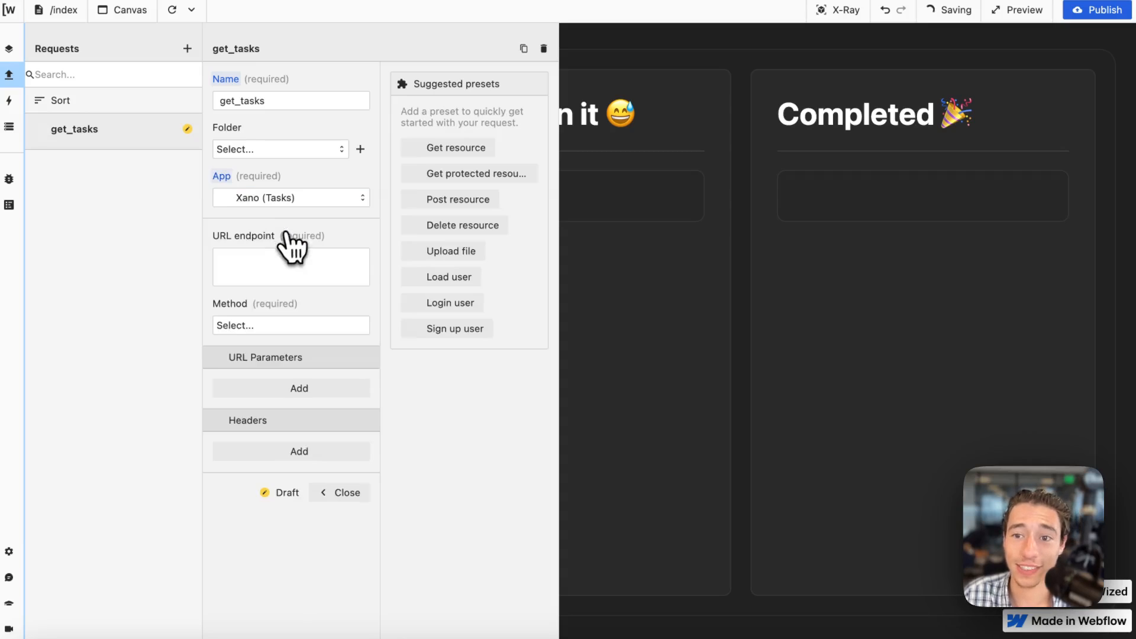
Set the get_tasks URL endpoint to return "/render_tasks", copying the path from the render_tasks endpoint in Xano.
click(290, 266)
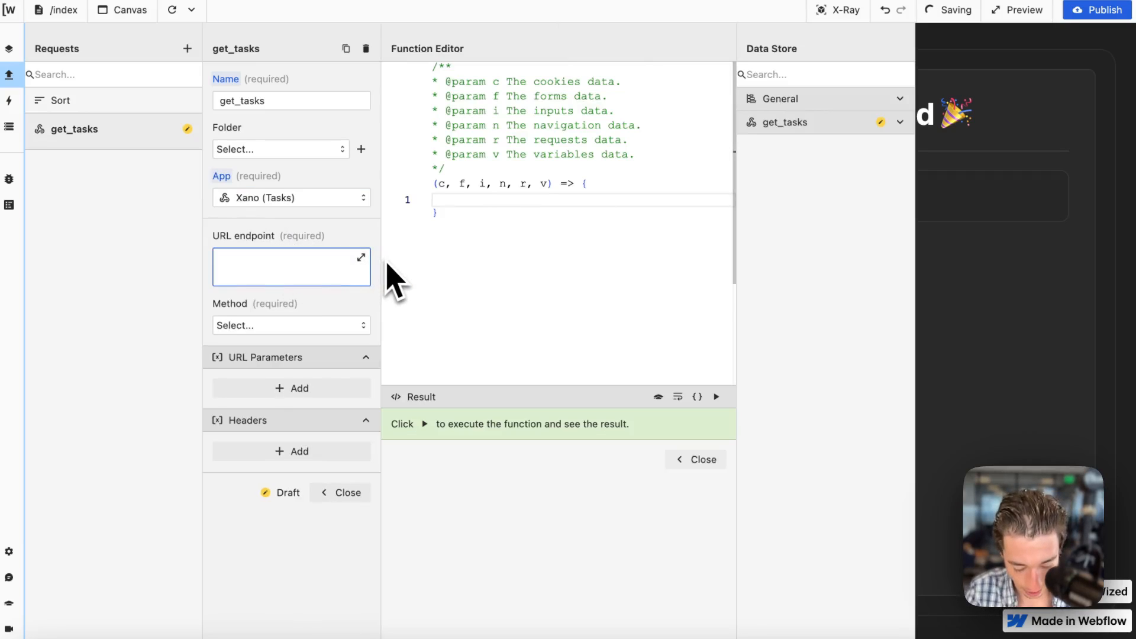
text(return)
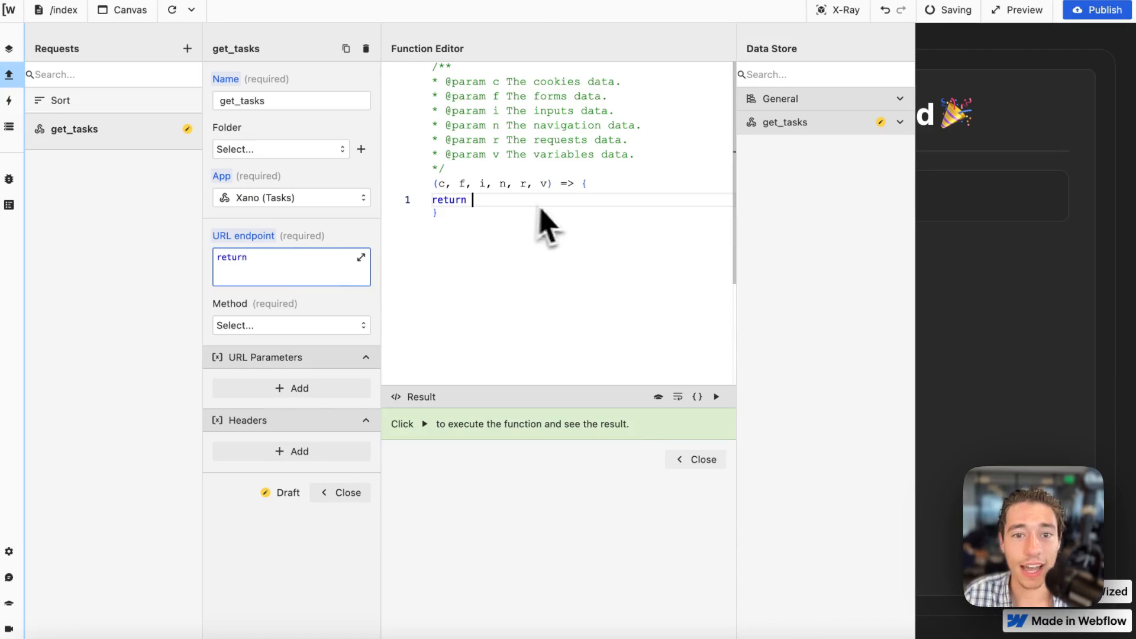
click(50, 284)
click(54, 315)
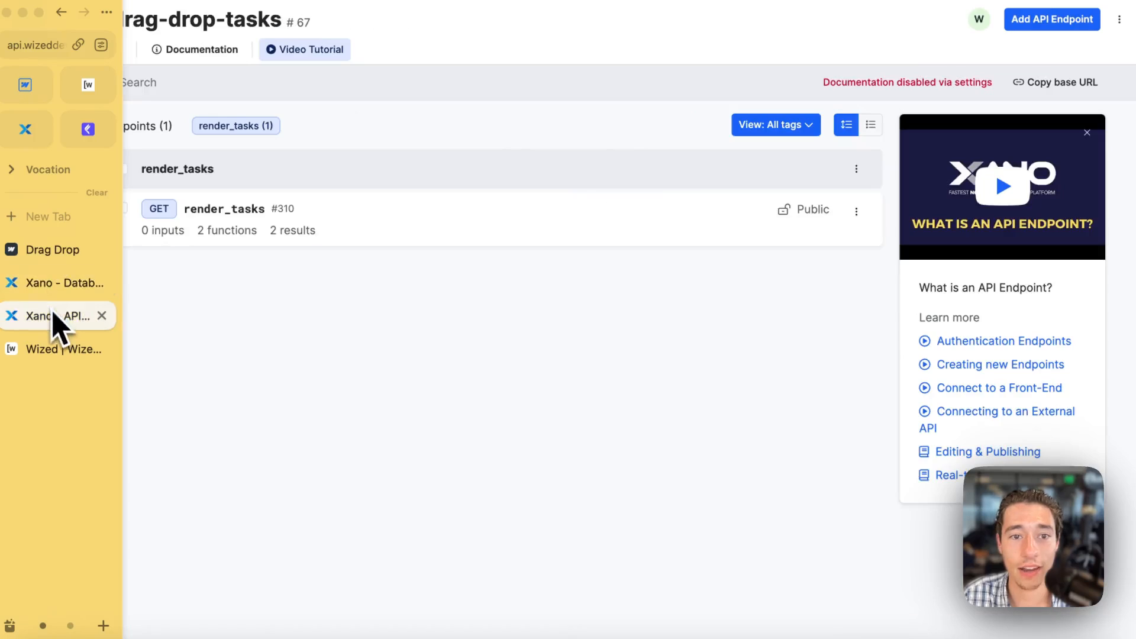
click(239, 210)
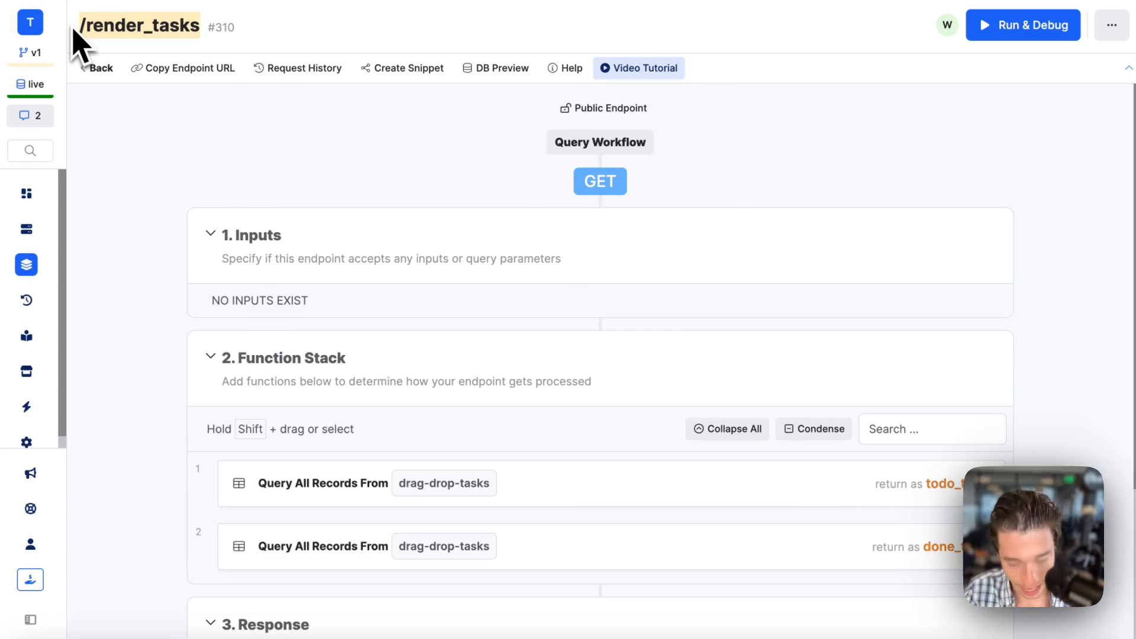
mouse_move(20, 115)
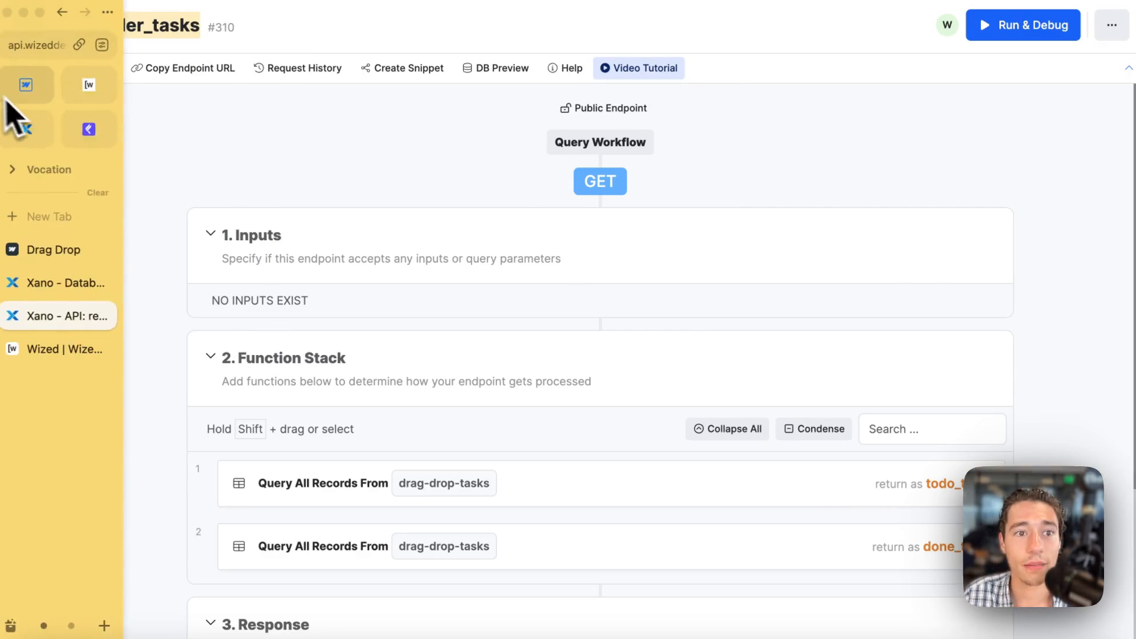
click(83, 89)
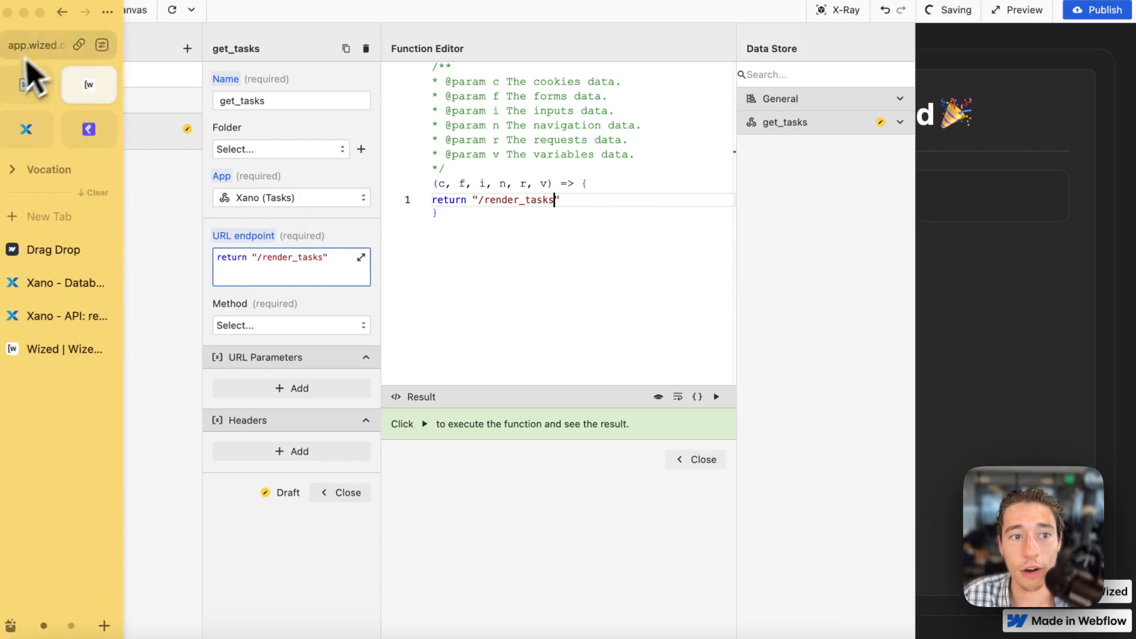
Review how the Xano (Tasks) base URL and the get_tasks endpoint path combine into the full request address.
click(10, 49)
click(124, 148)
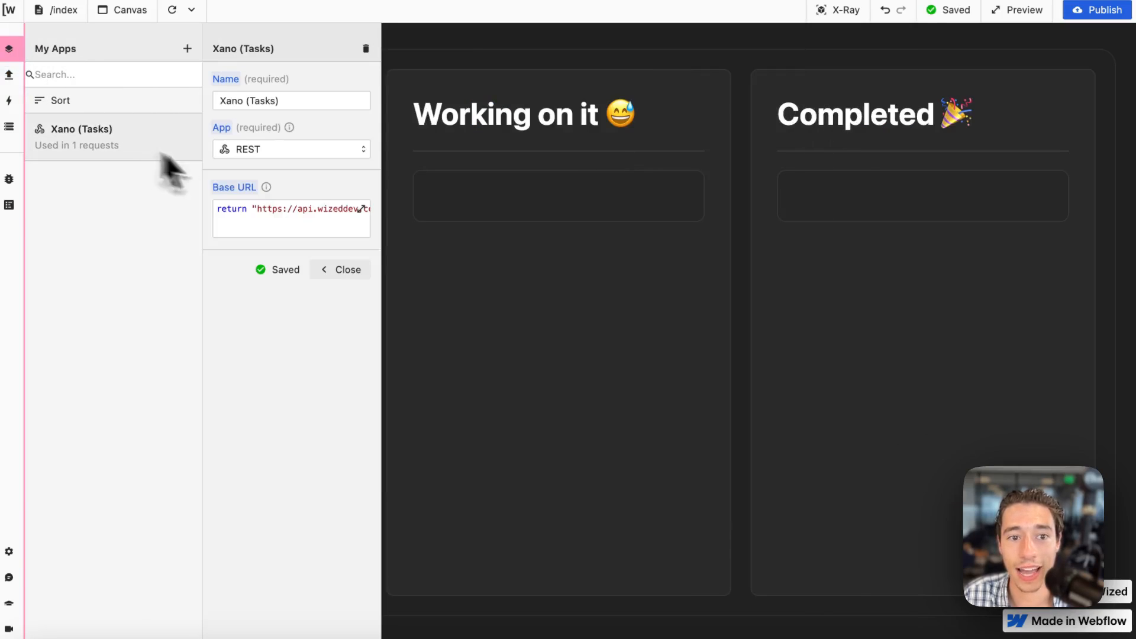
click(9, 74)
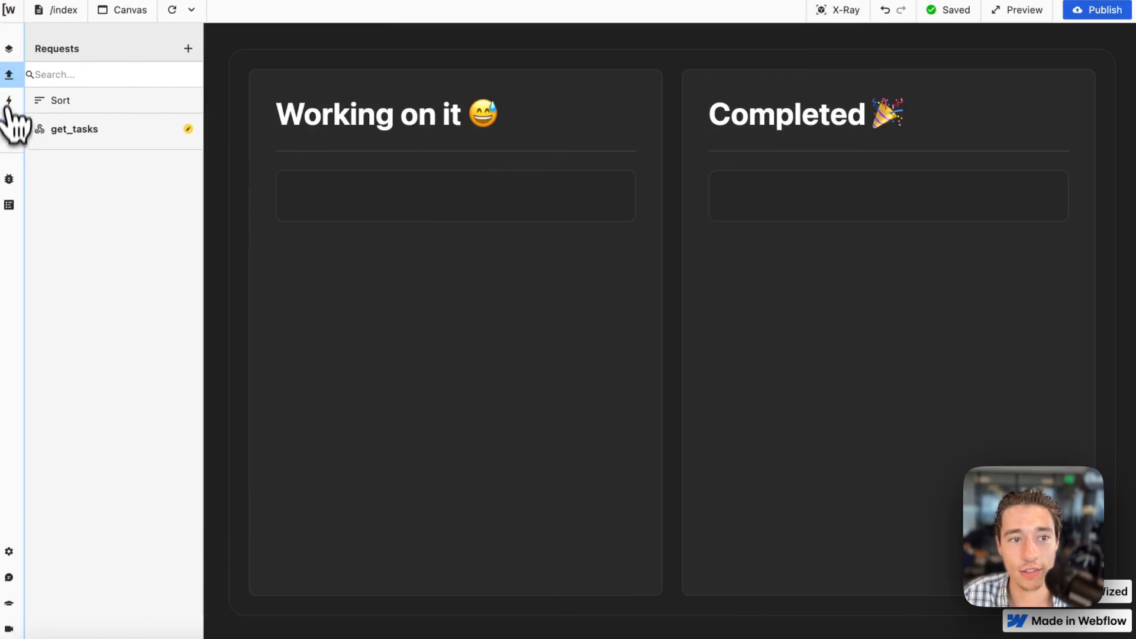
click(72, 129)
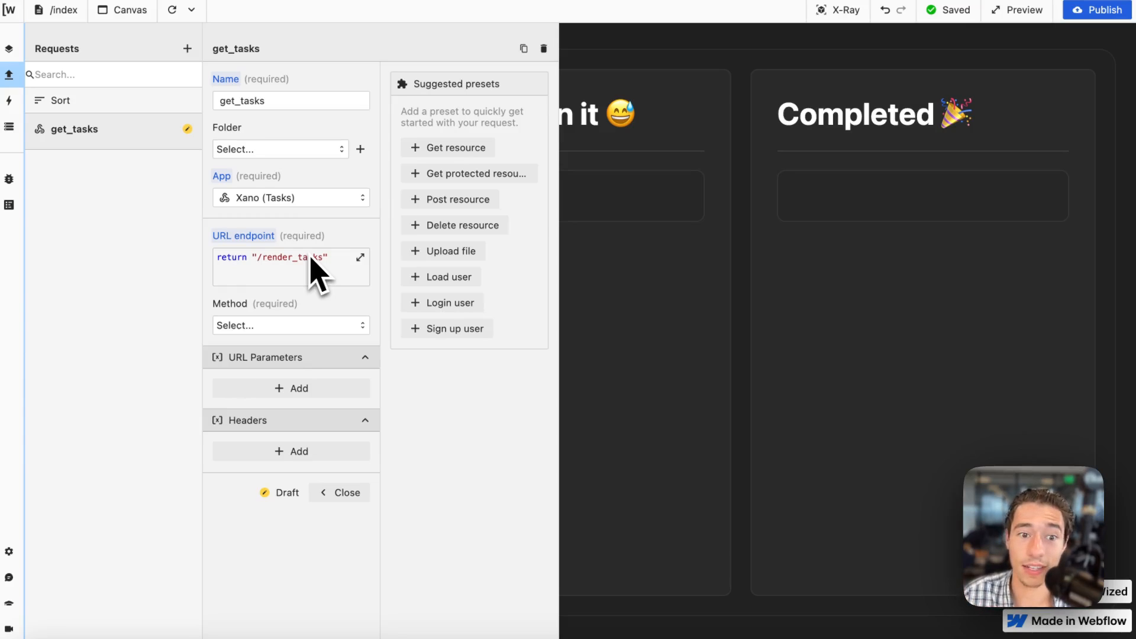
click(308, 334)
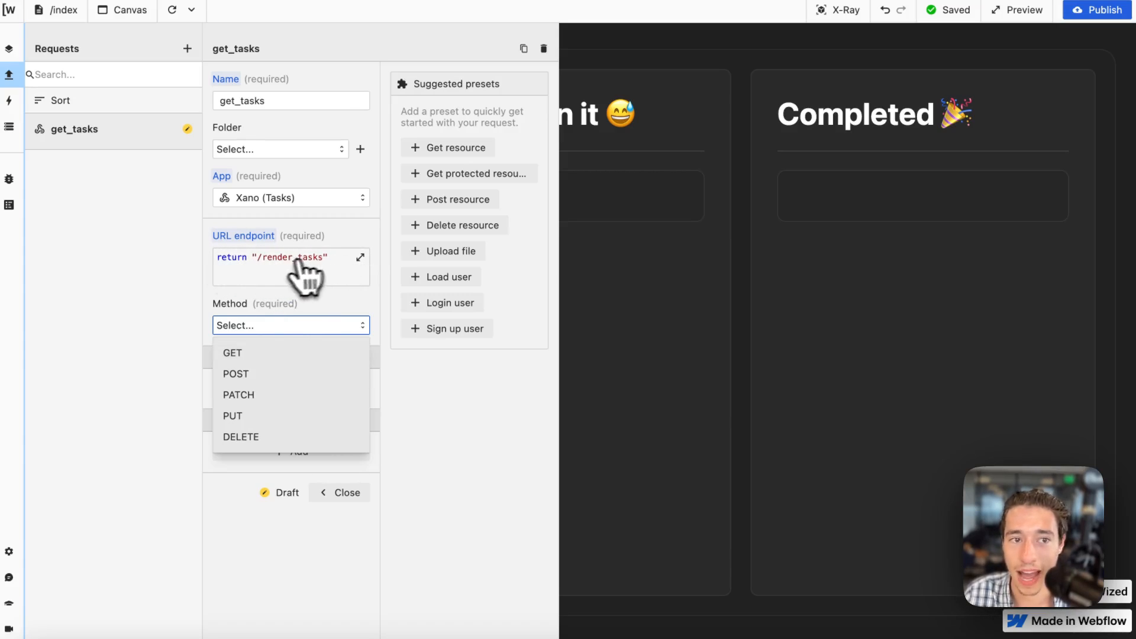
click(9, 50)
click(77, 129)
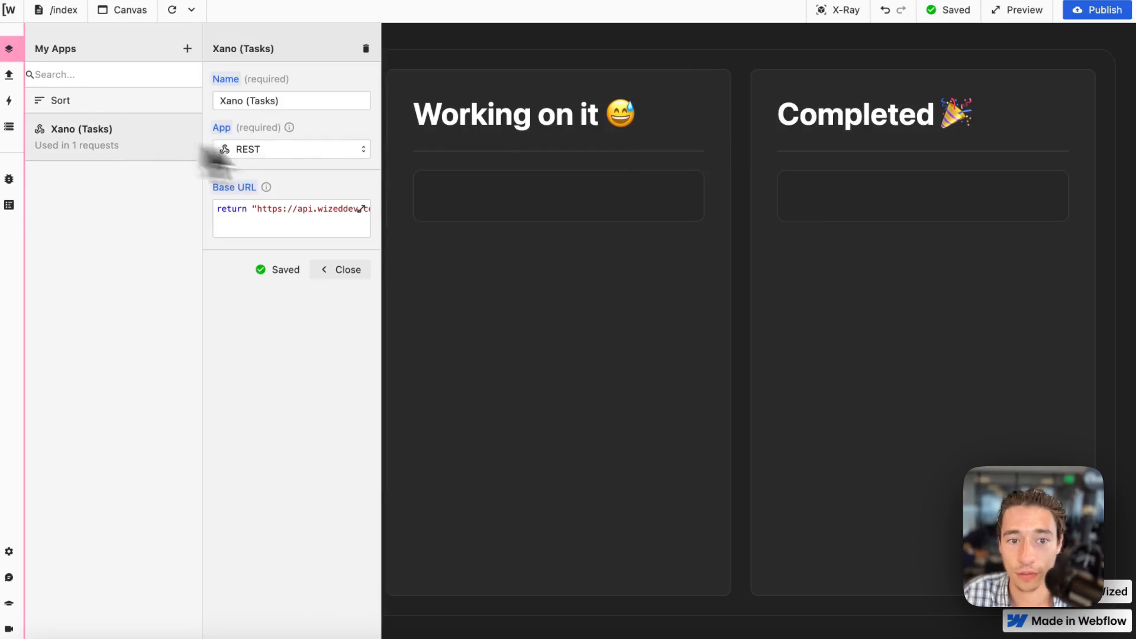
click(348, 220)
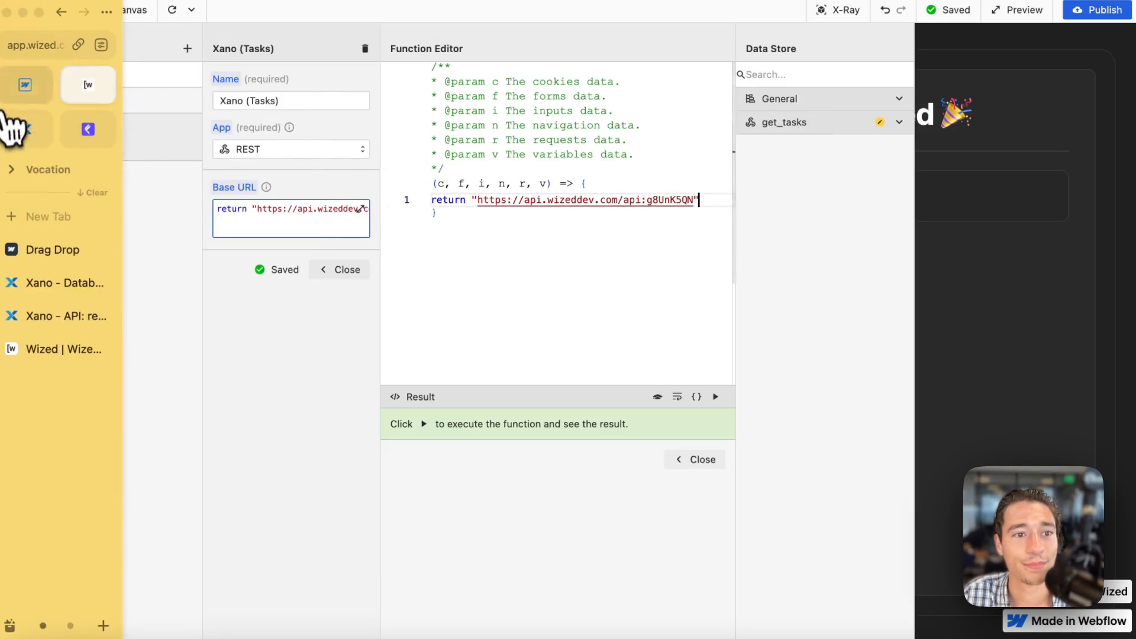
click(9, 76)
click(9, 101)
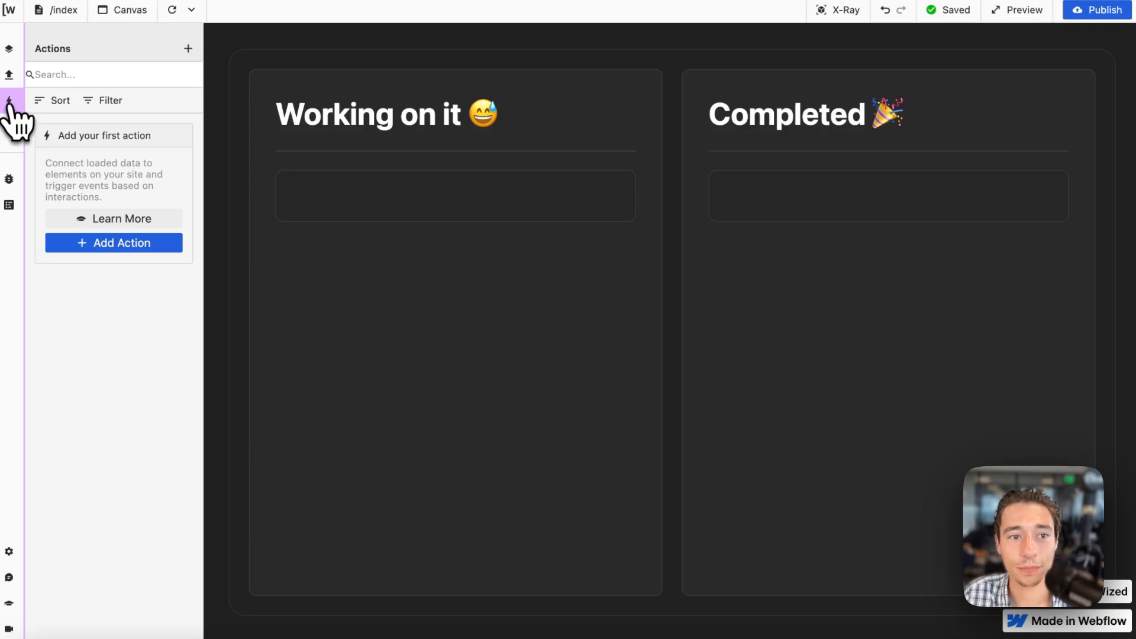
Set the get_tasks request's method to GET and check it against the render_tasks endpoint in Xano.
click(9, 74)
click(74, 129)
click(312, 327)
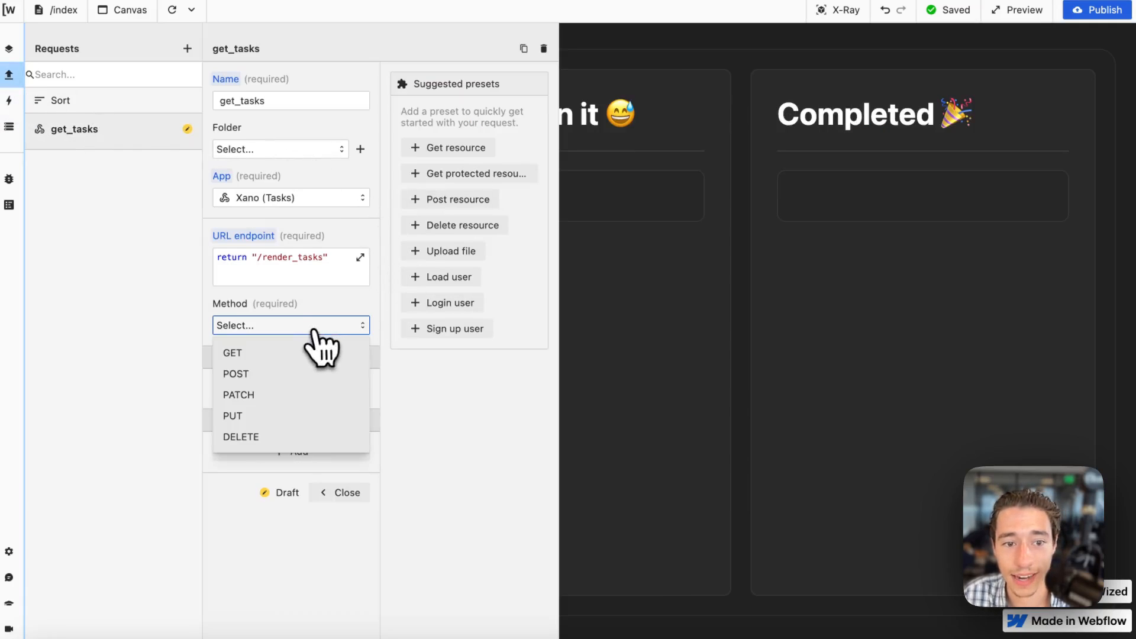
click(260, 354)
mouse_move(26, 299)
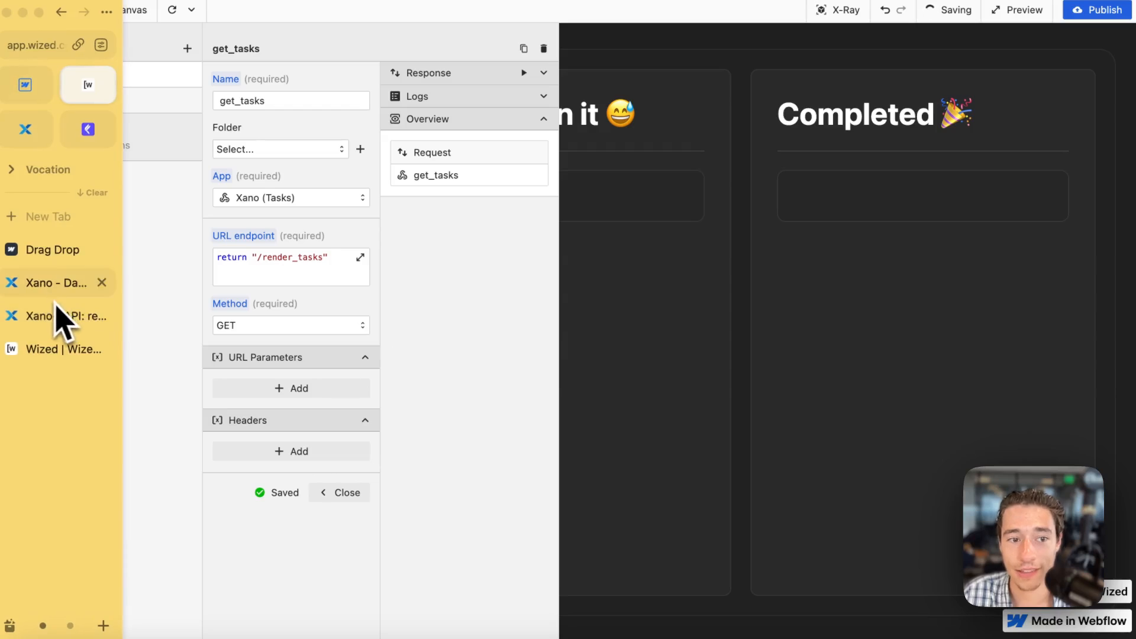
click(41, 319)
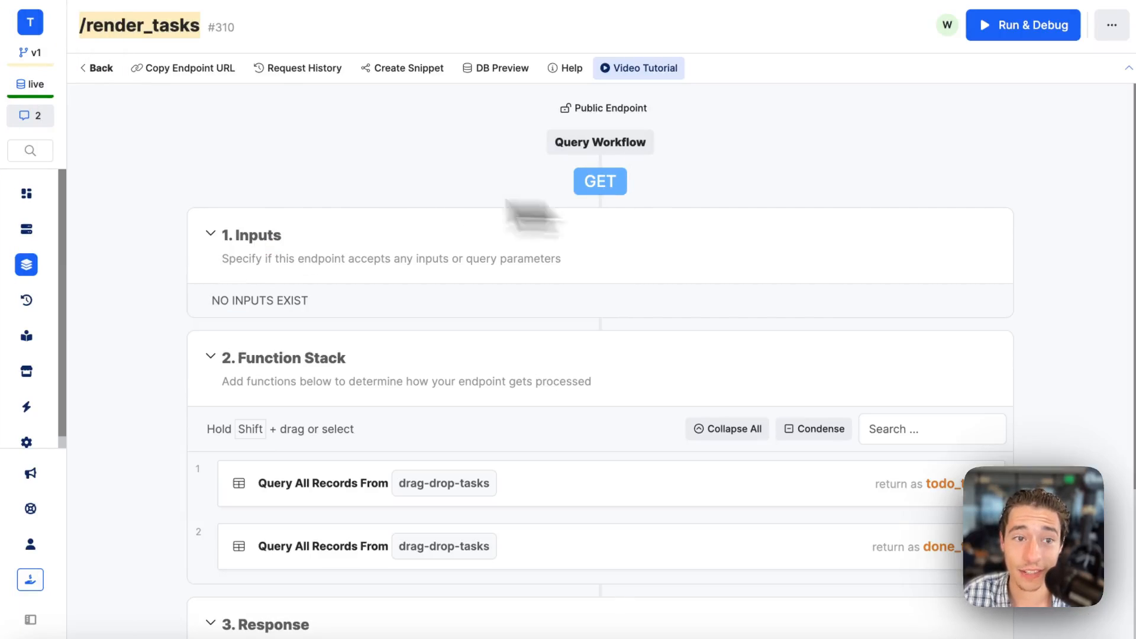
mouse_move(61, 183)
click(84, 99)
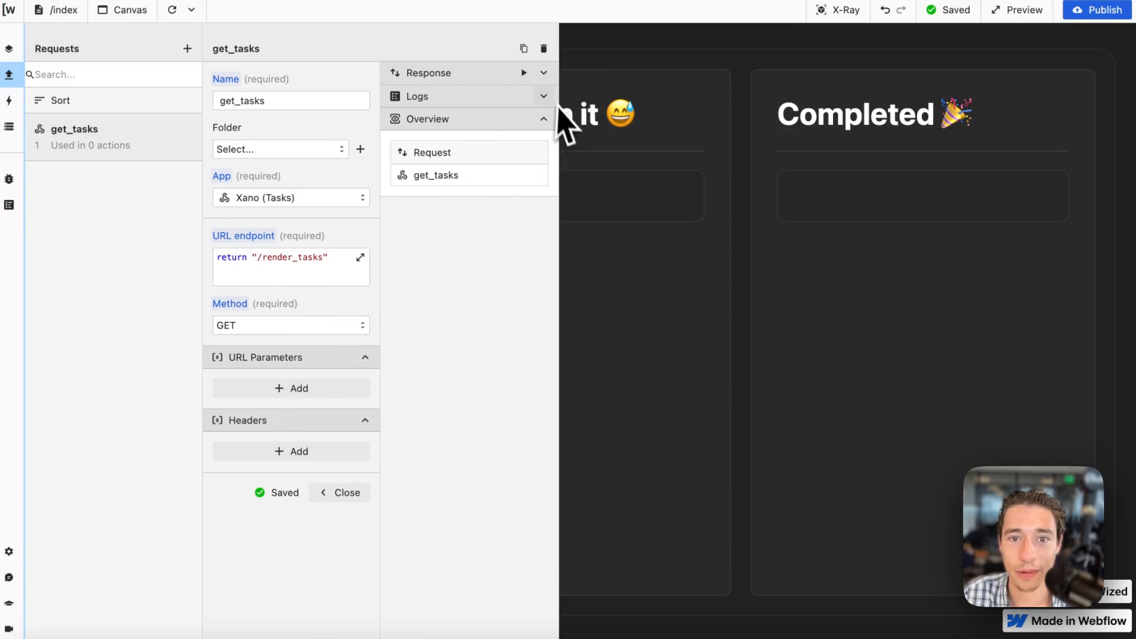
Run the get_tasks request and examine its response data and log entries.
click(523, 72)
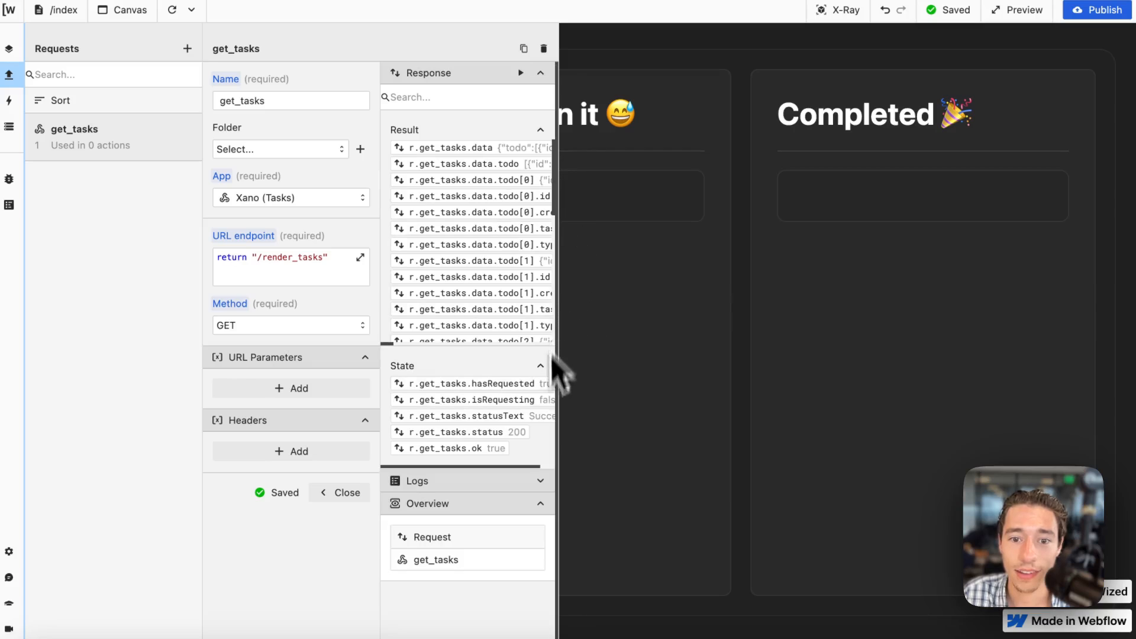
click(9, 205)
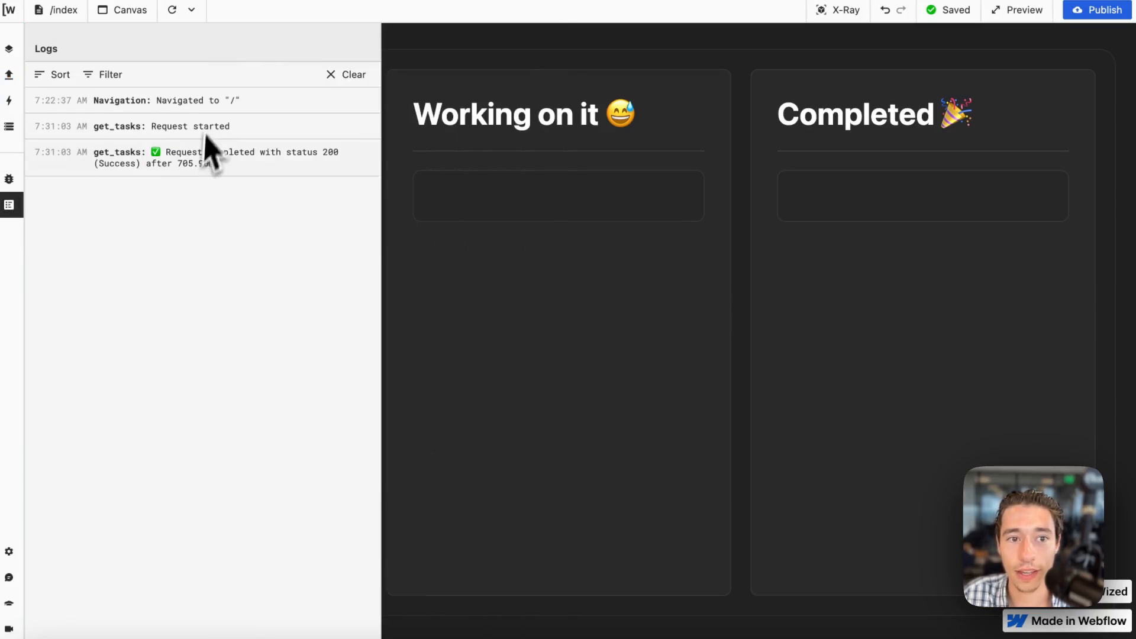
click(201, 170)
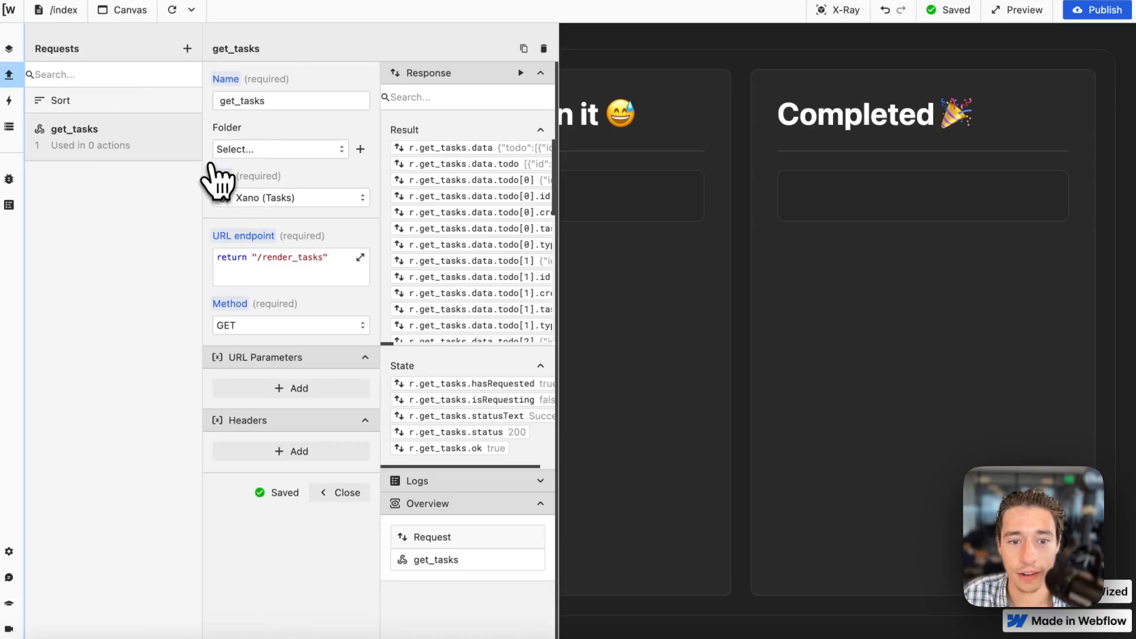
click(337, 494)
click(8, 205)
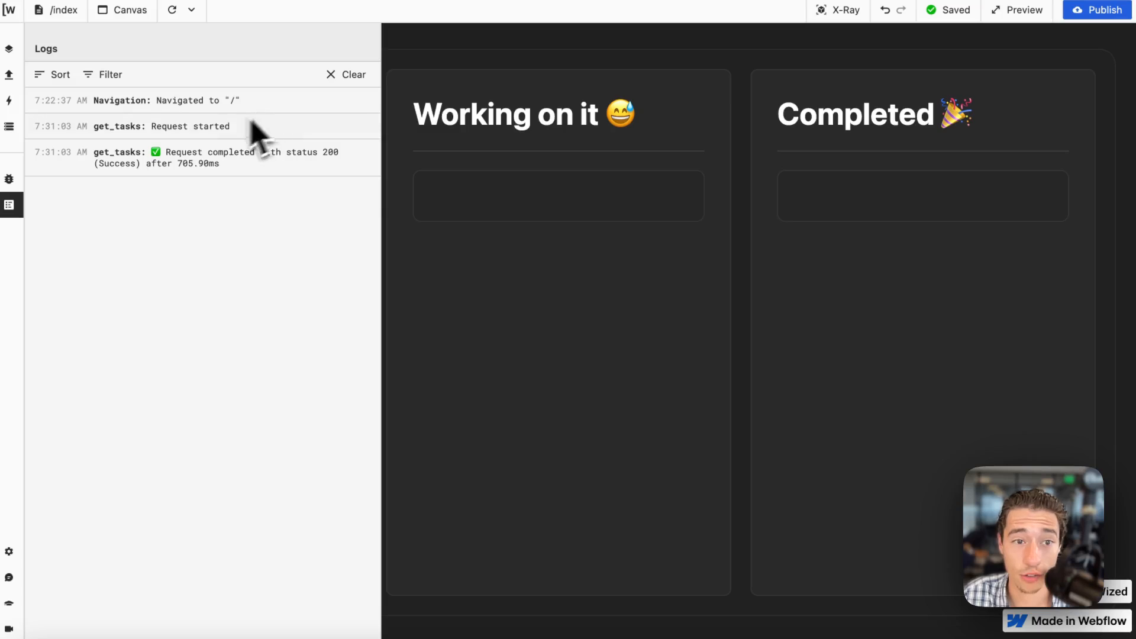
click(10, 205)
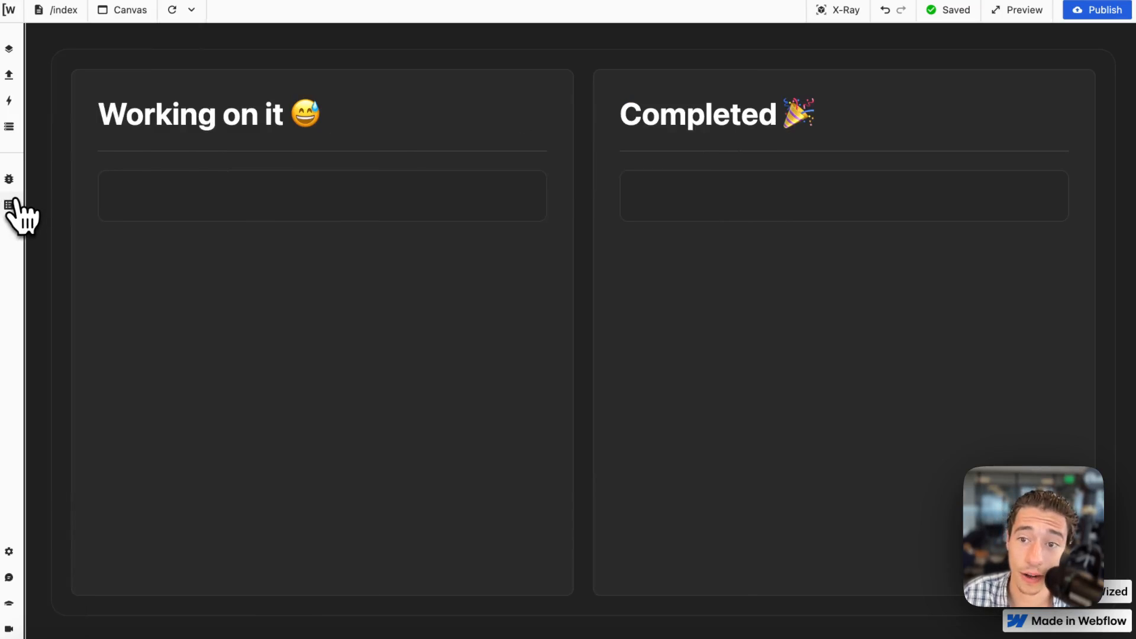
click(9, 99)
click(8, 77)
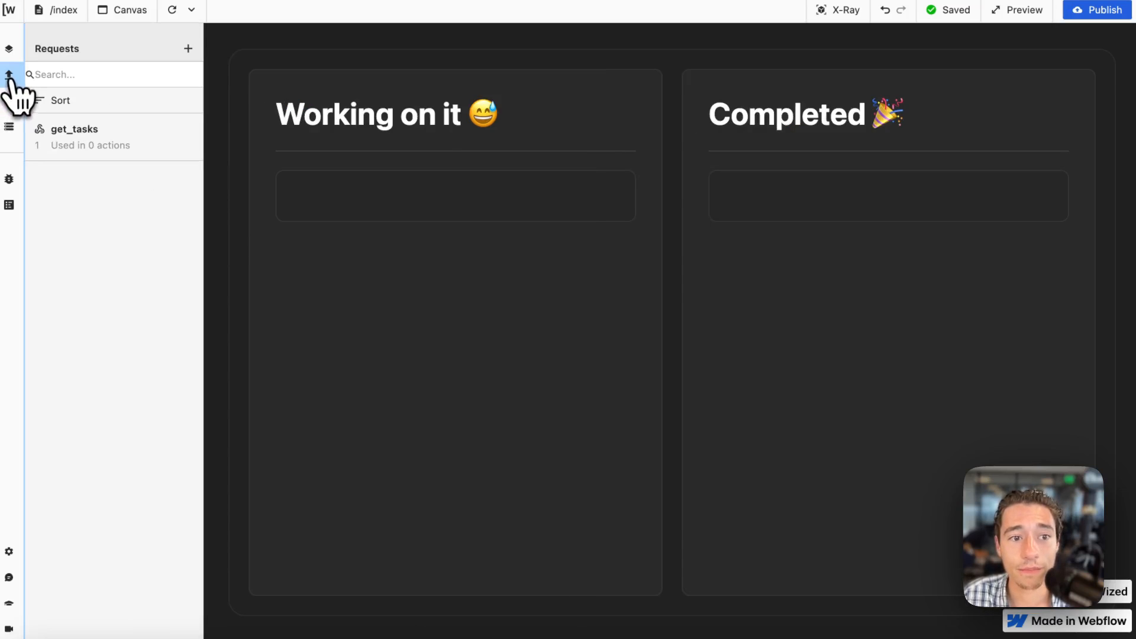
Check the get_tasks log entries and examine the todo and done items in the request's response data.
click(10, 204)
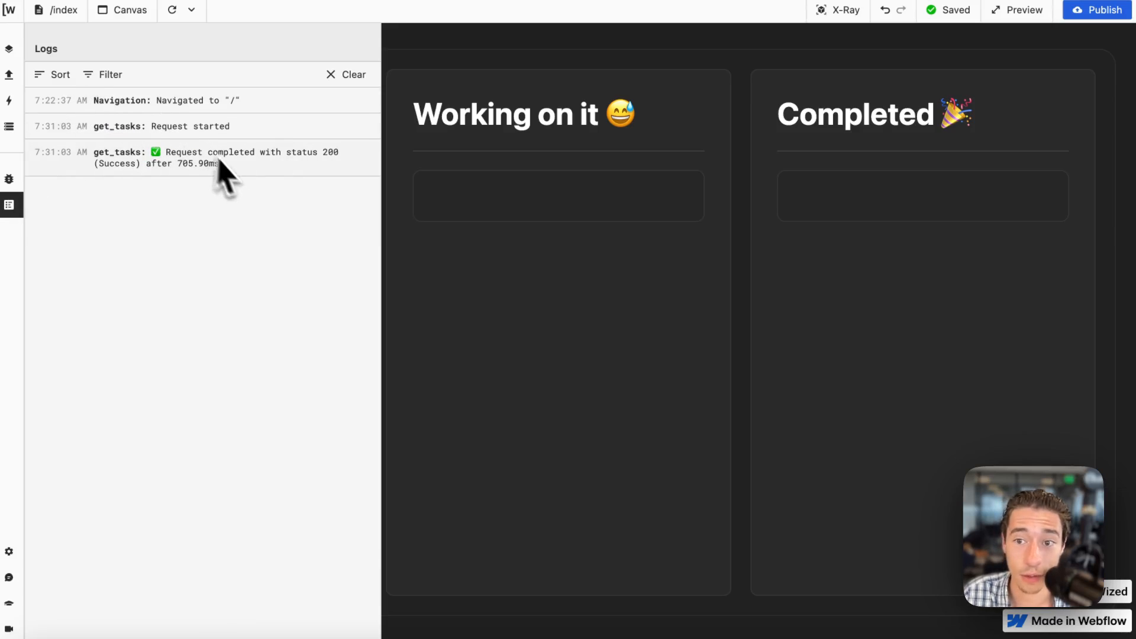
click(11, 101)
click(9, 74)
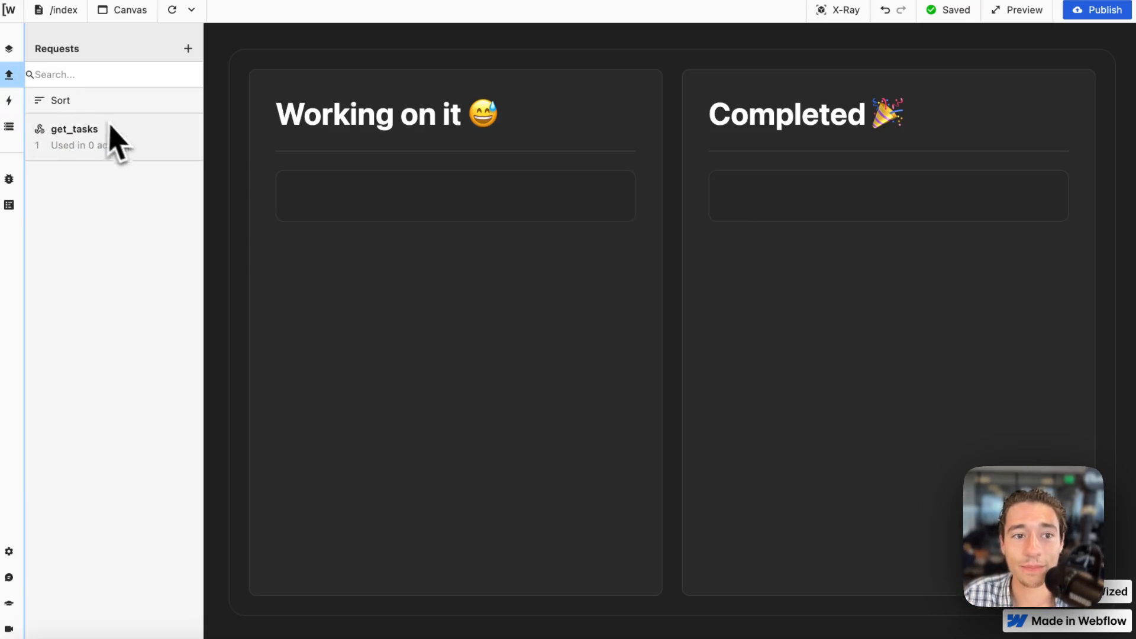
click(159, 151)
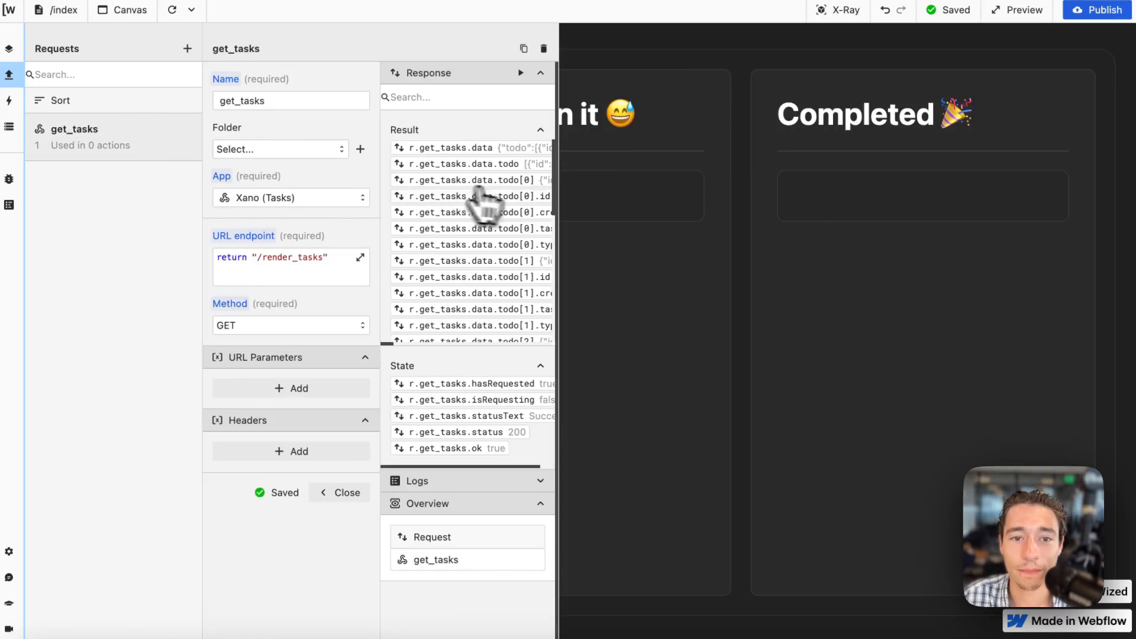
scroll(503, 201, right, 5)
scroll(502, 213, down, 3)
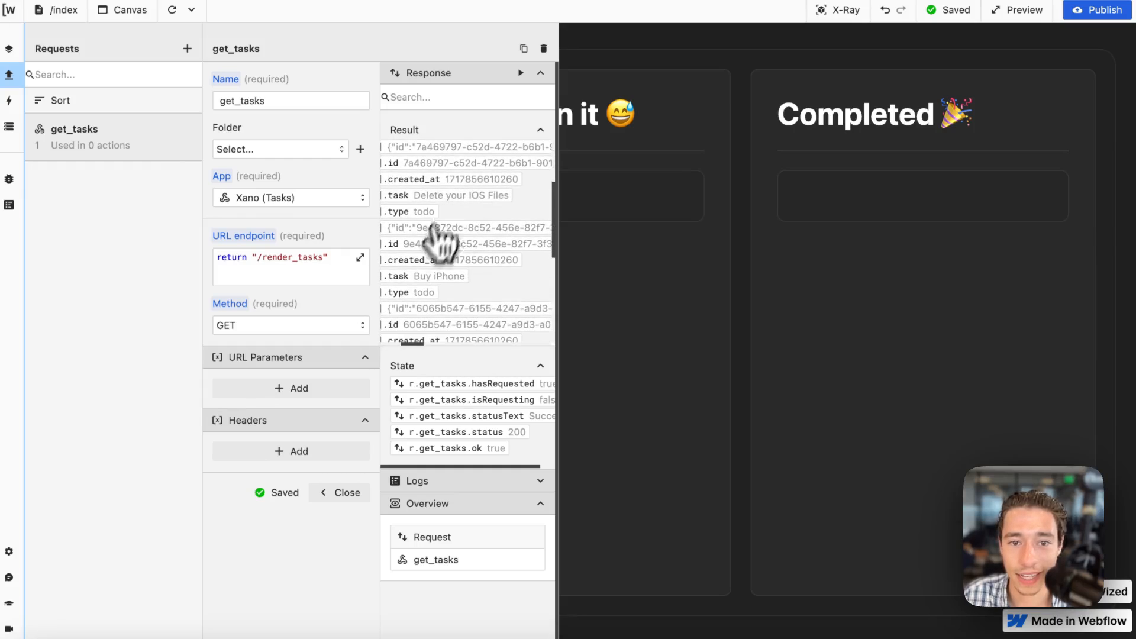
scroll(471, 298, down, 3)
scroll(449, 255, up, 6)
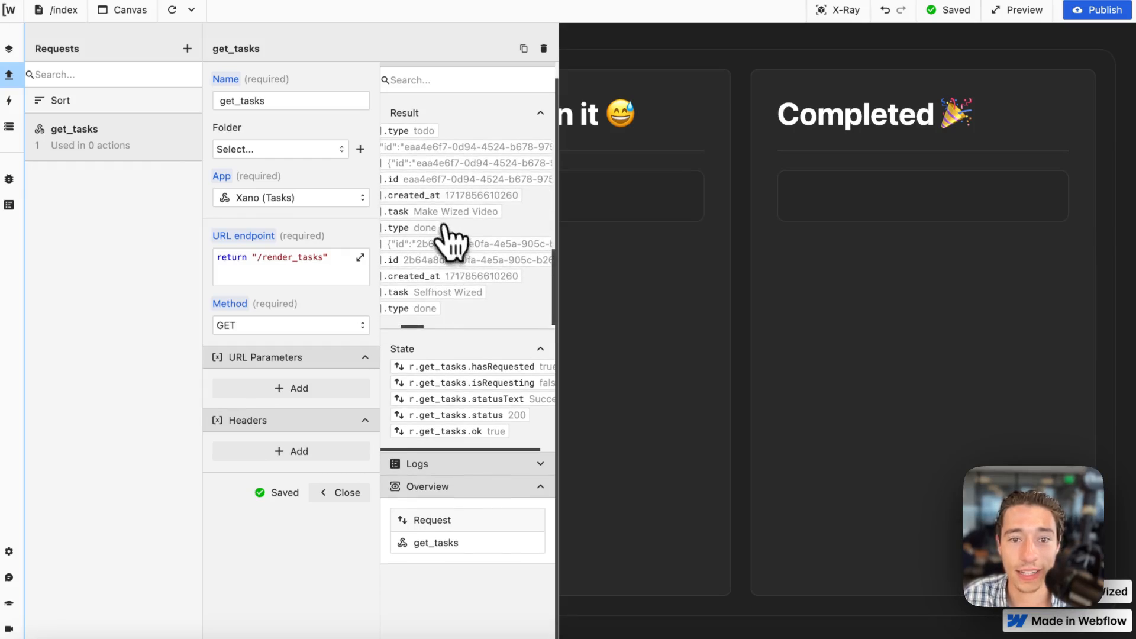
scroll(470, 308, left, 5)
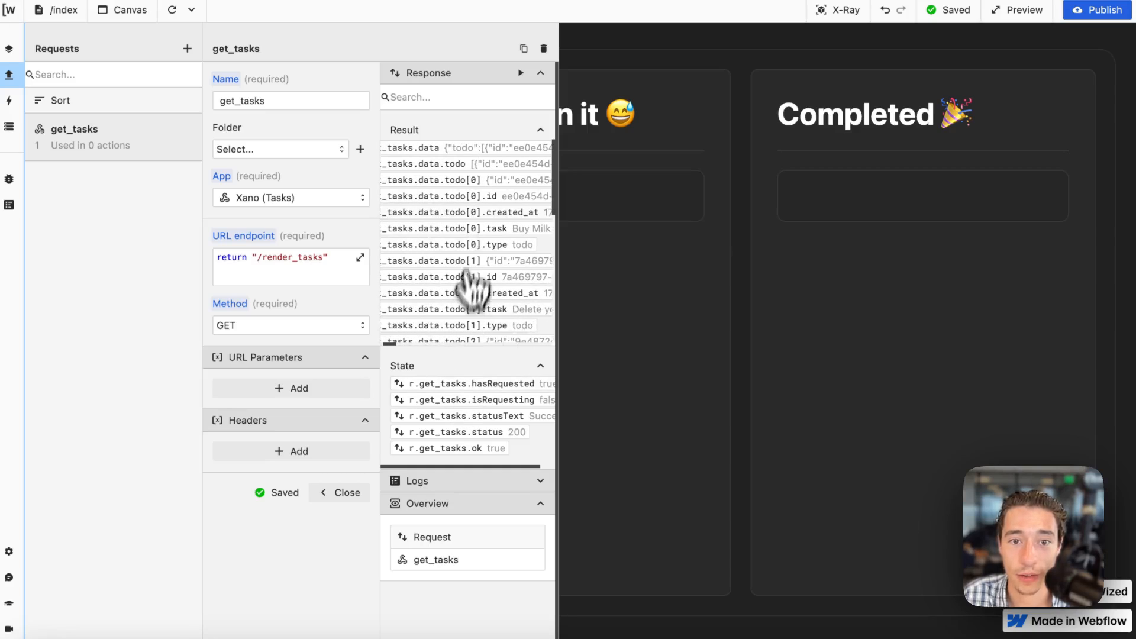
scroll(477, 254, down, 5)
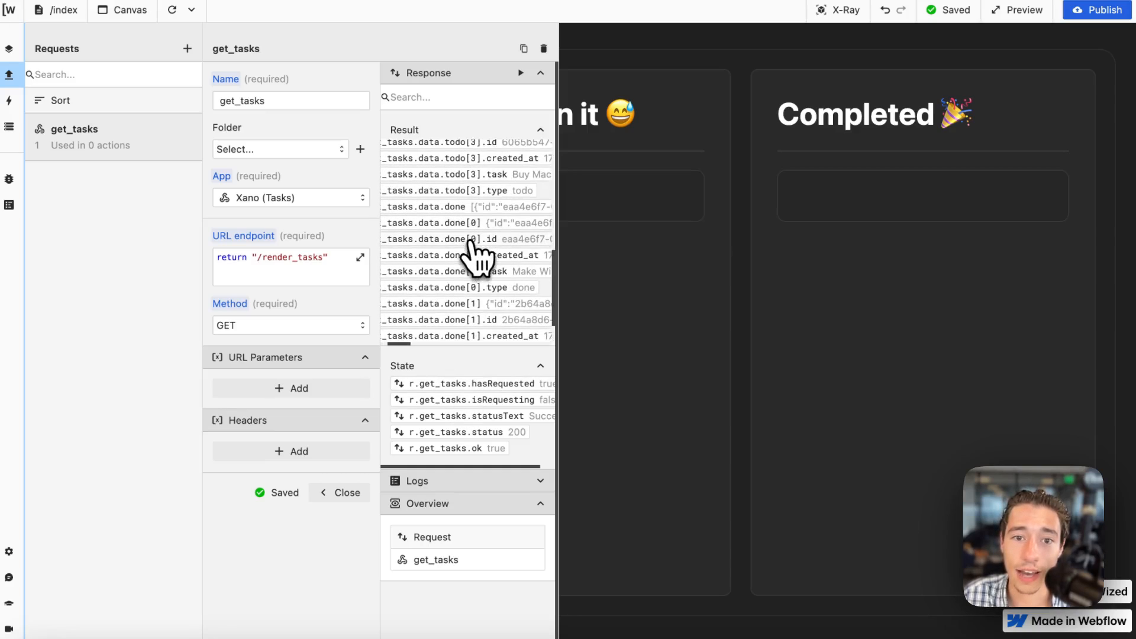
scroll(491, 444, down, 1)
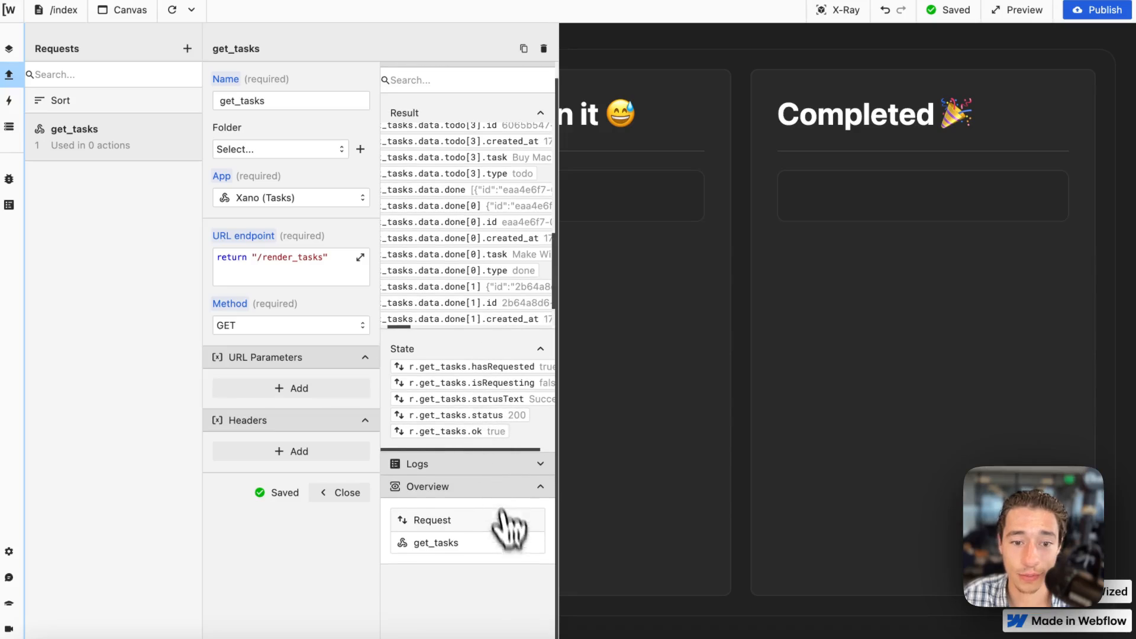
click(349, 494)
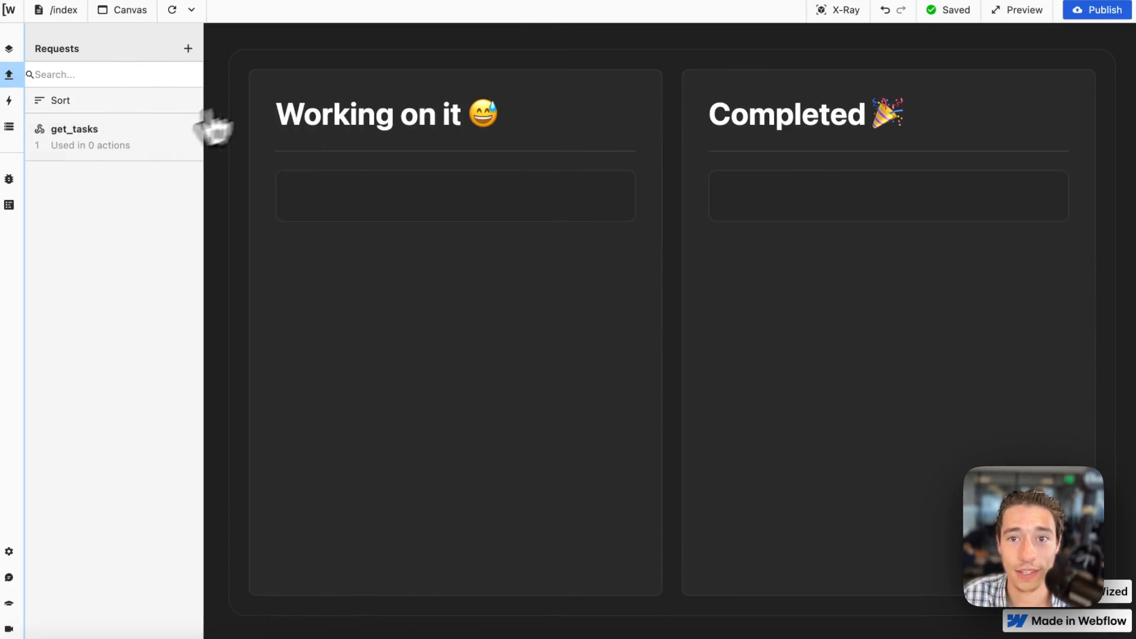
Inspect the Wized elements on the canvas, then reload the canvas and check the get_tasks data in the Data Store.
click(855, 10)
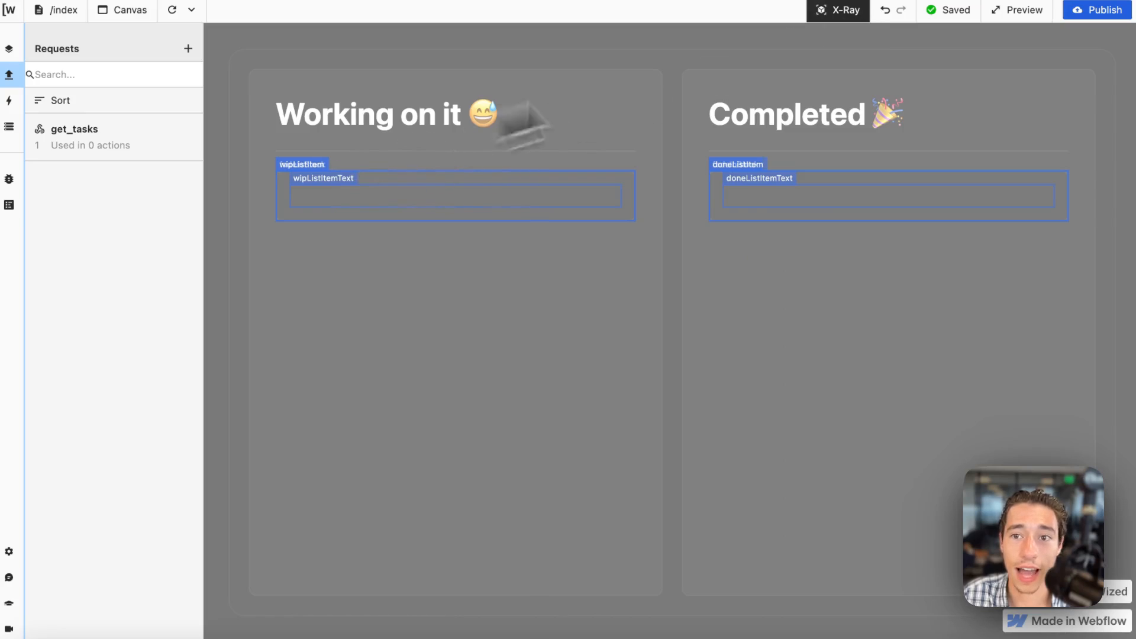
click(821, 16)
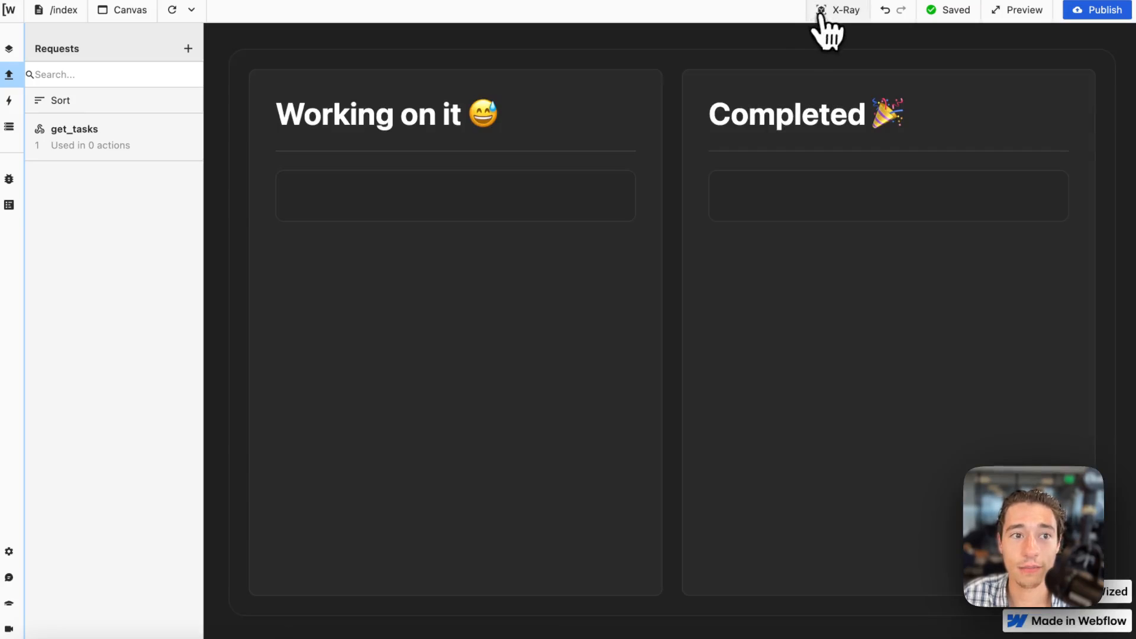
click(172, 9)
click(9, 128)
click(185, 462)
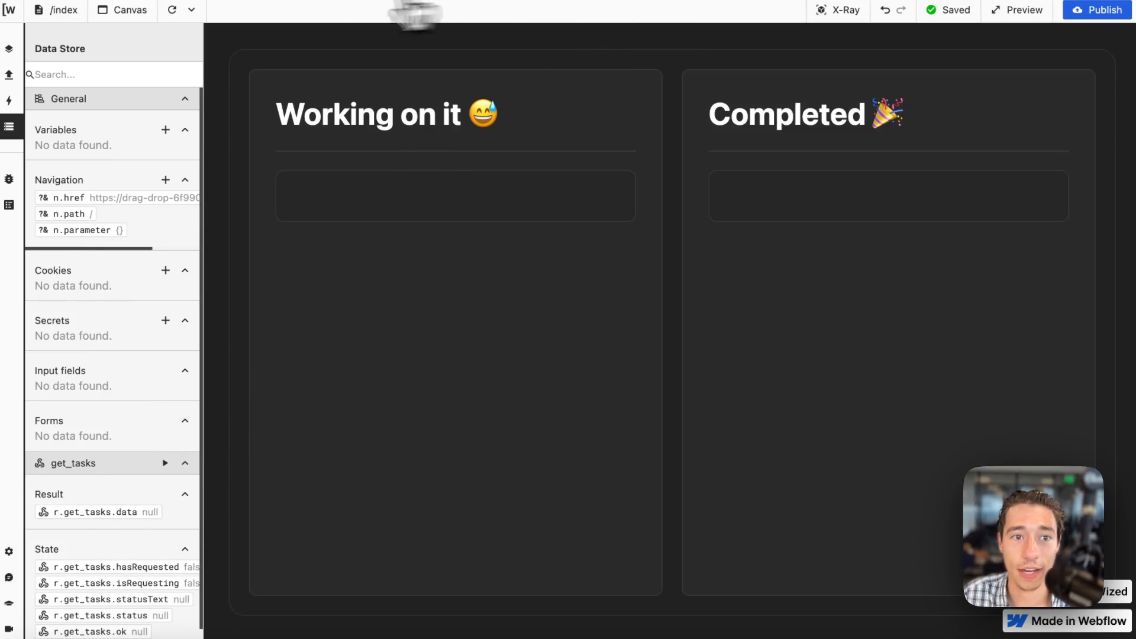
click(9, 75)
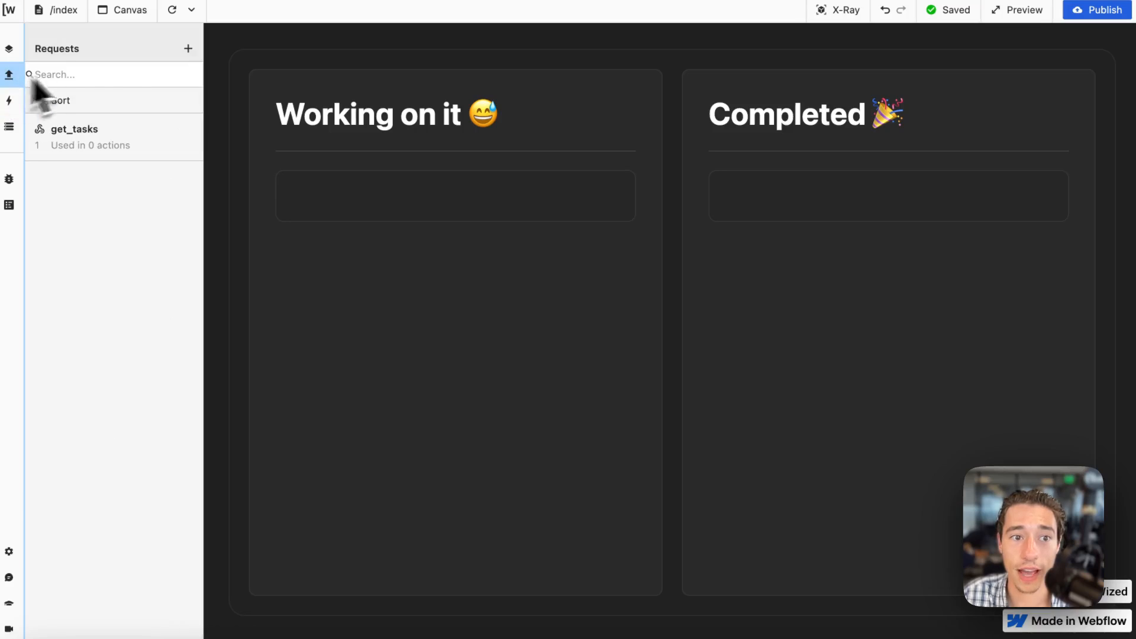
Create an Event action named "Call Tasks (On Page Load)" with the Page Starts Loading trigger.
click(9, 101)
click(187, 48)
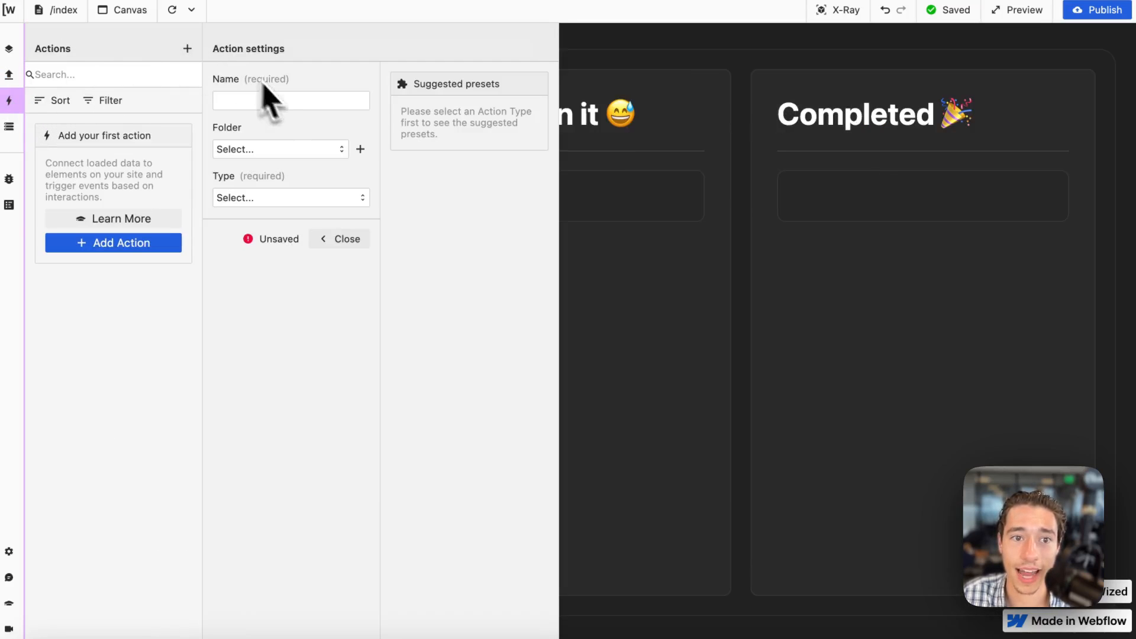
click(288, 100)
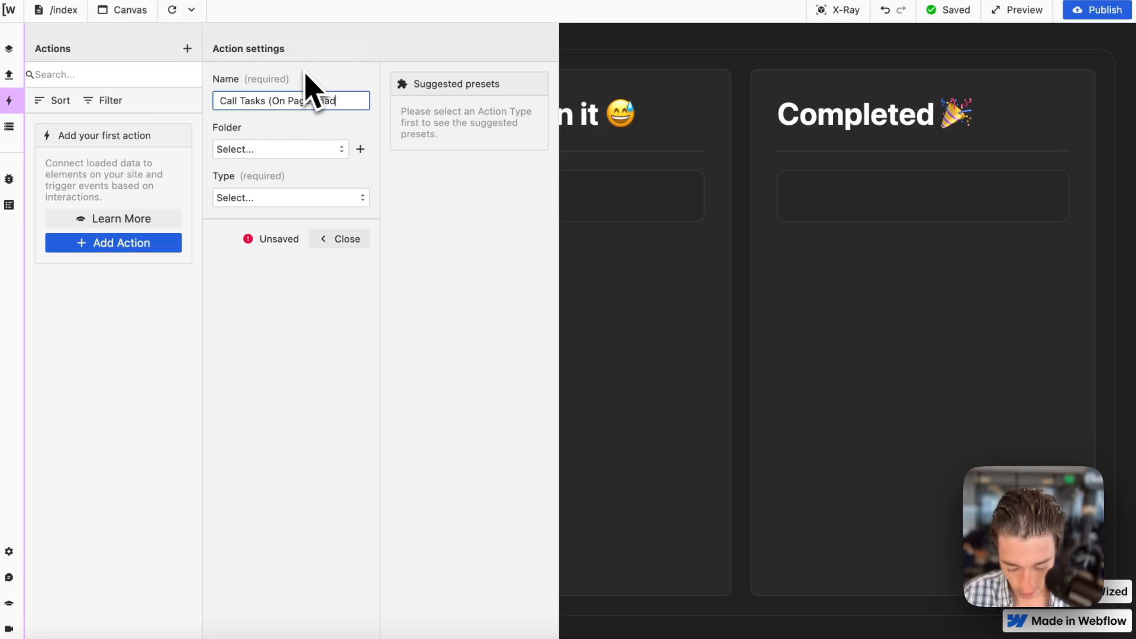
click(314, 199)
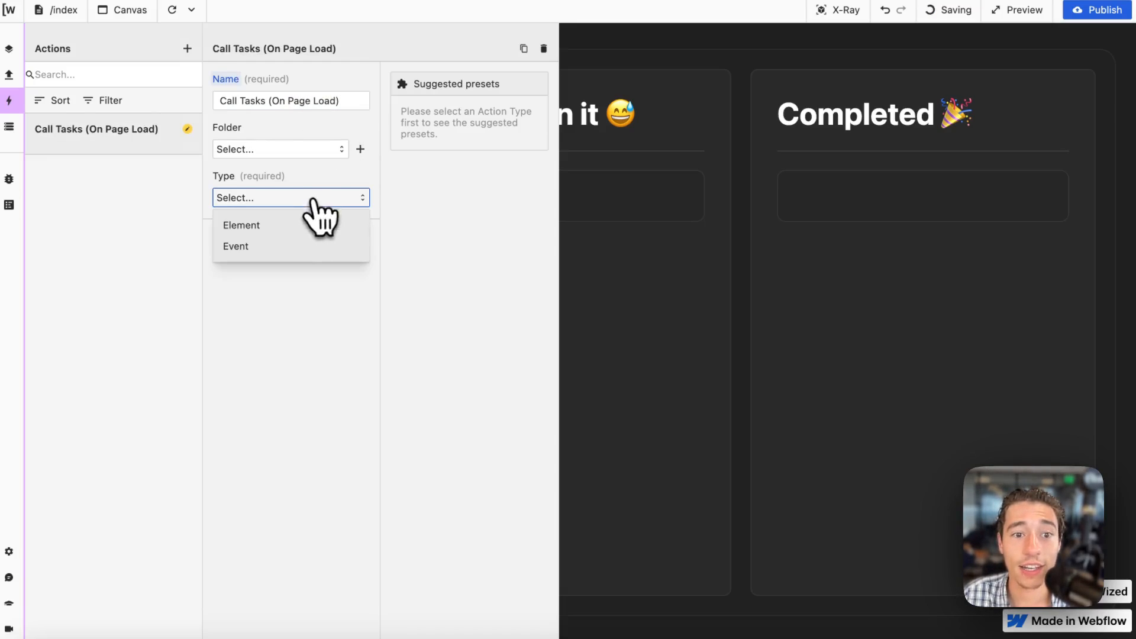
click(261, 248)
click(253, 280)
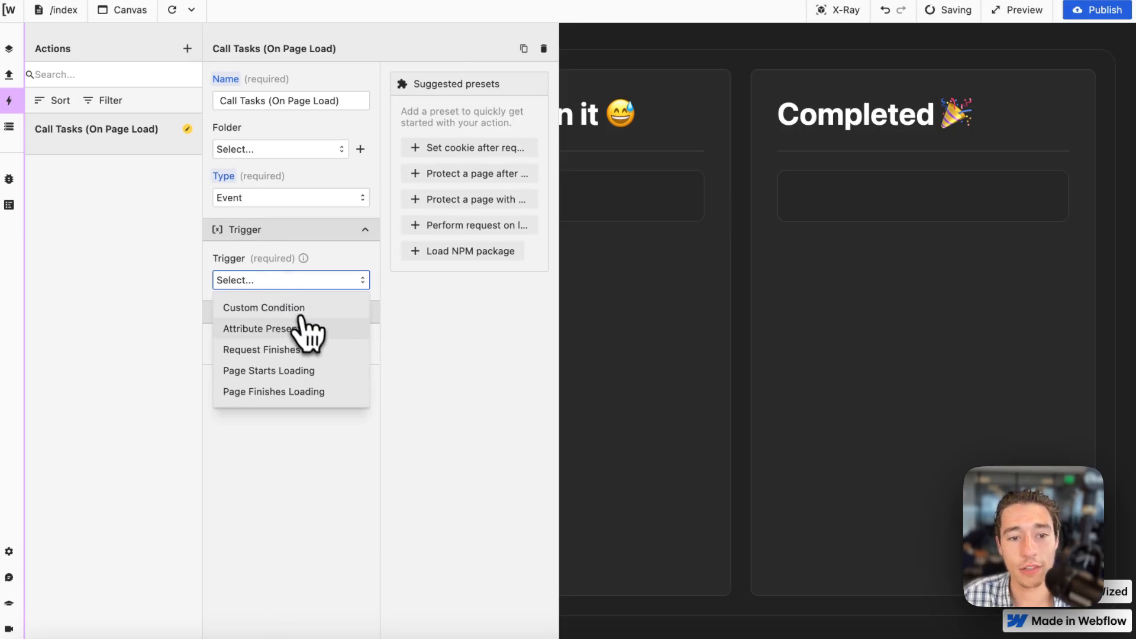
click(297, 370)
click(282, 368)
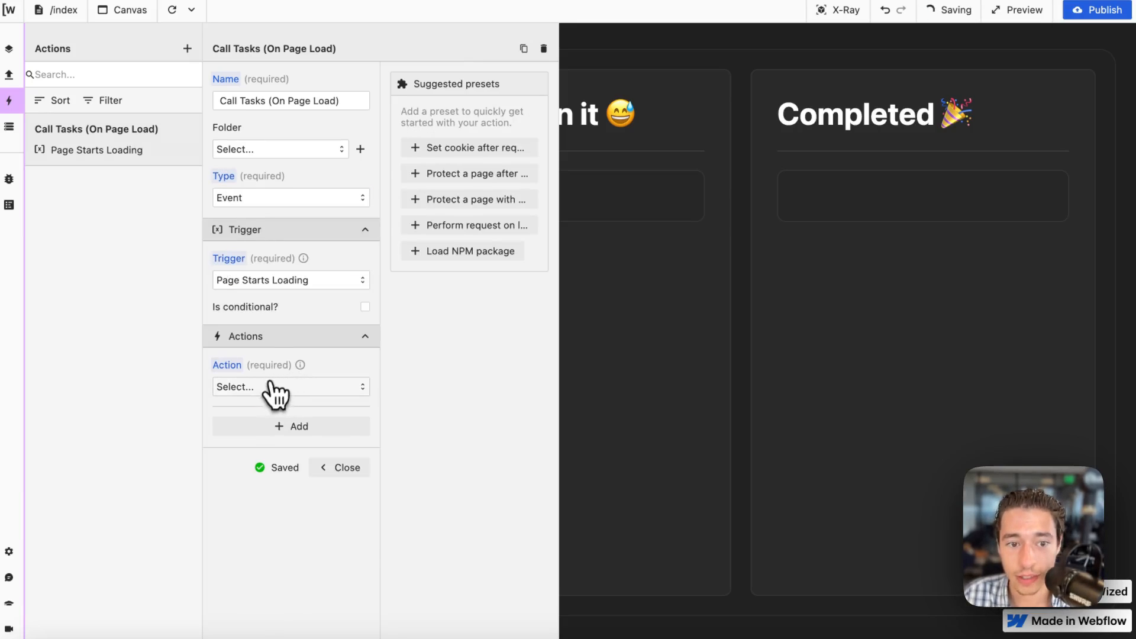
Make the page-load action perform the get_tasks request, and check the request's data in the Data Store.
click(274, 387)
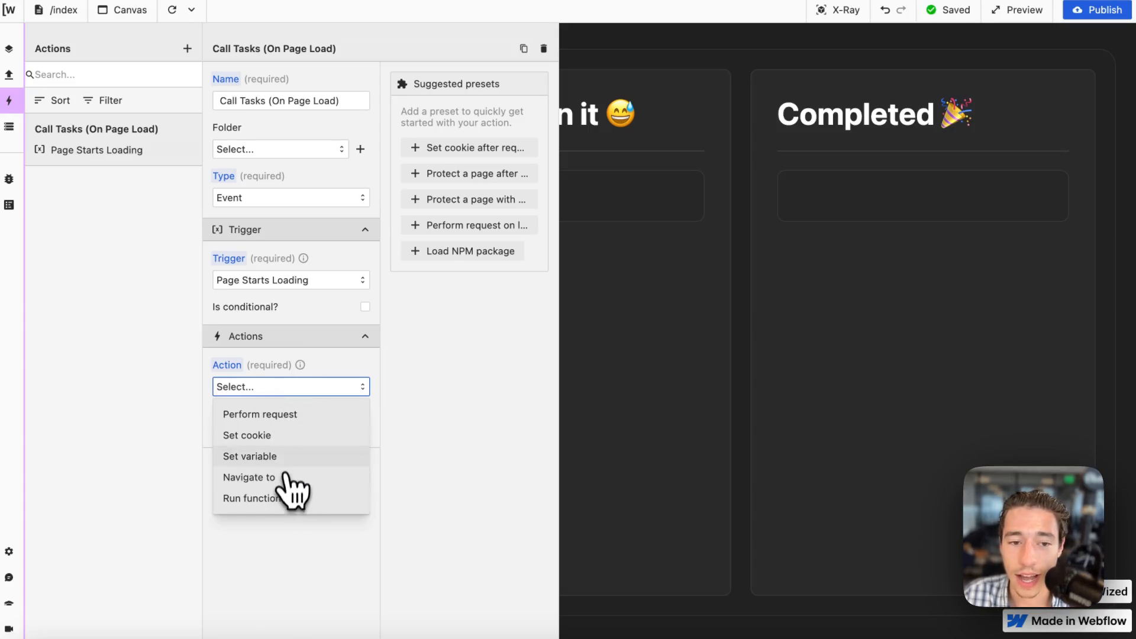
click(281, 416)
click(277, 435)
click(275, 465)
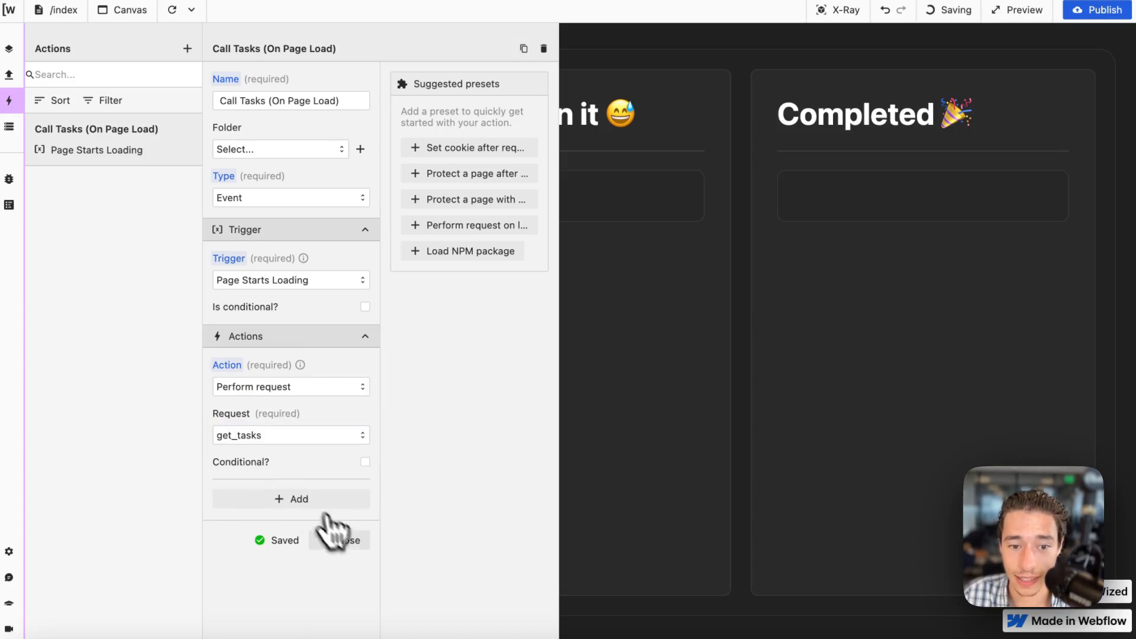
click(337, 540)
click(10, 127)
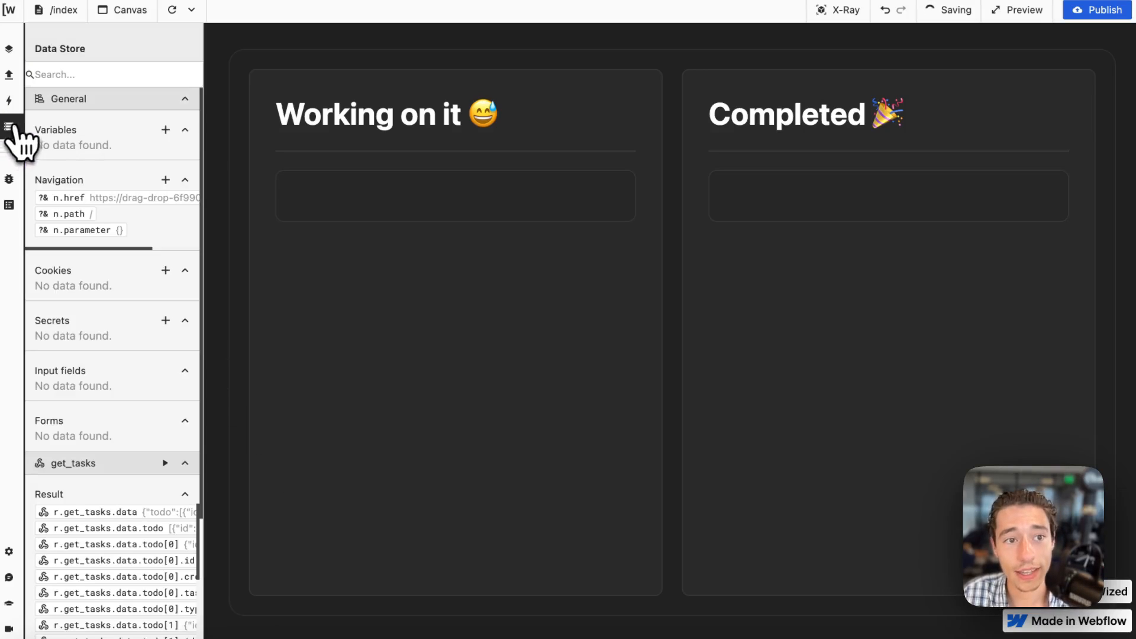
scroll(147, 228, down, 5)
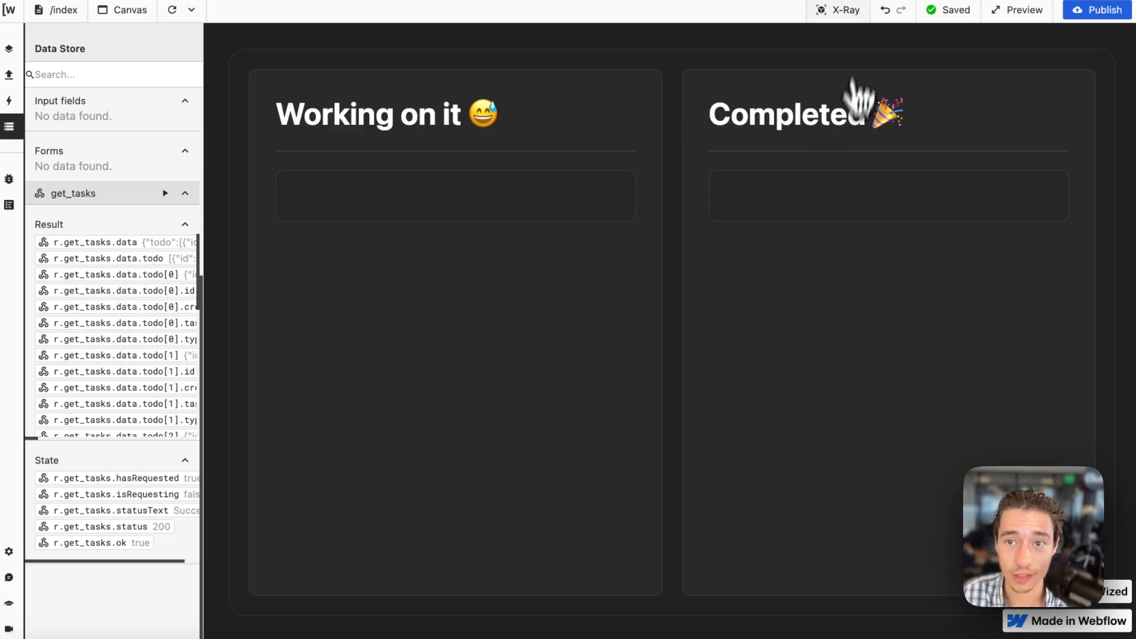
Add an element action for wipListItem from the canvas and choose Render list as its setting.
click(840, 10)
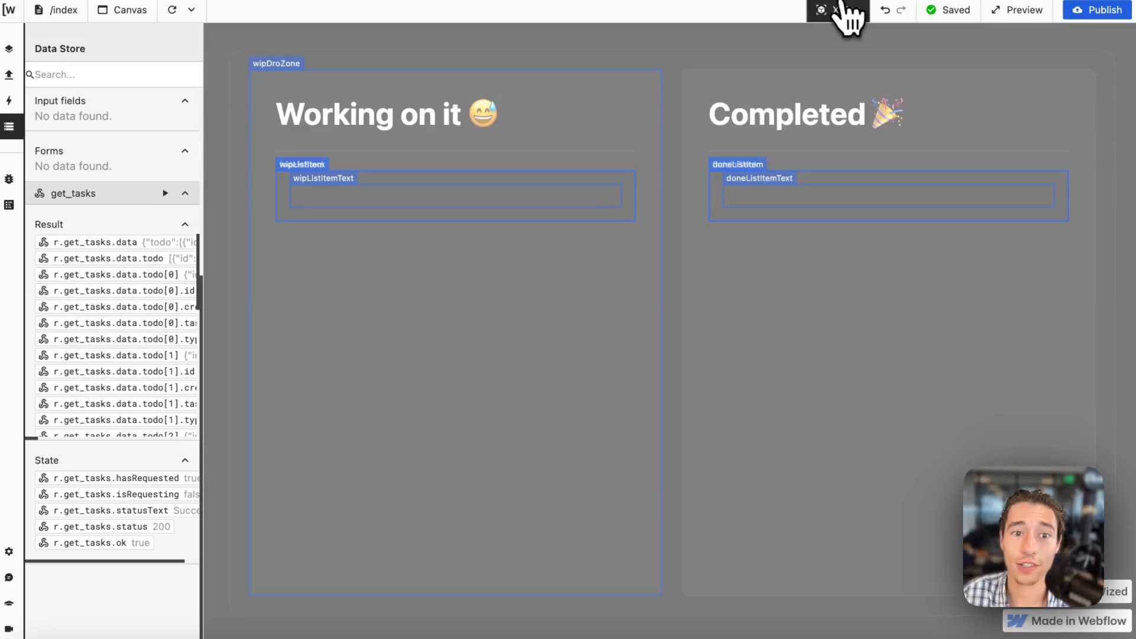
click(288, 178)
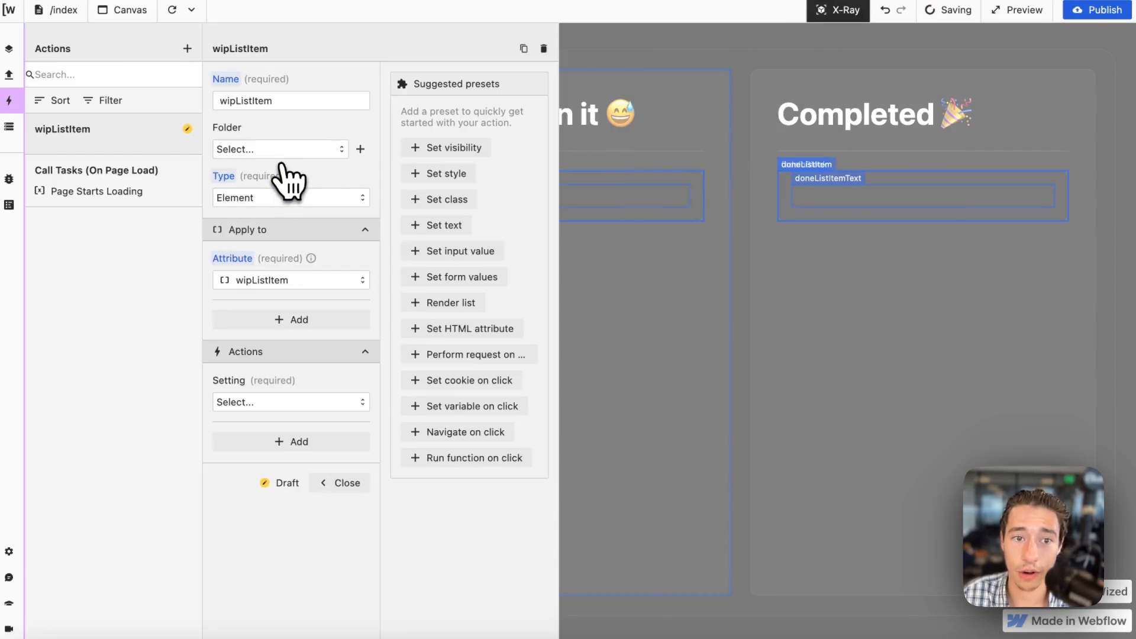
click(300, 403)
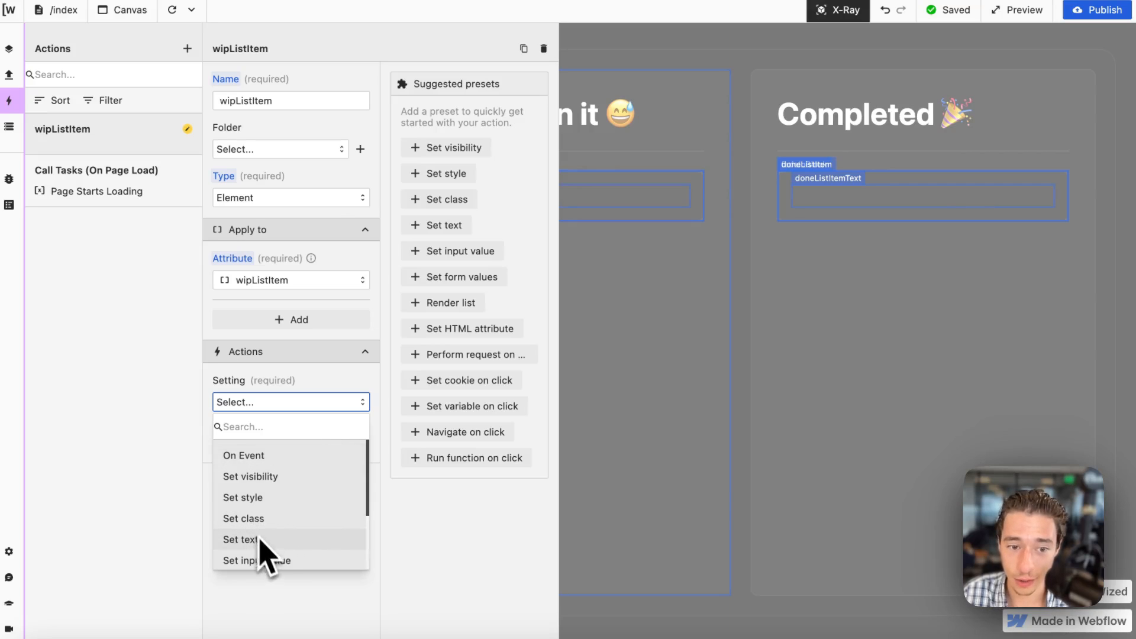
scroll(274, 552, down, 3)
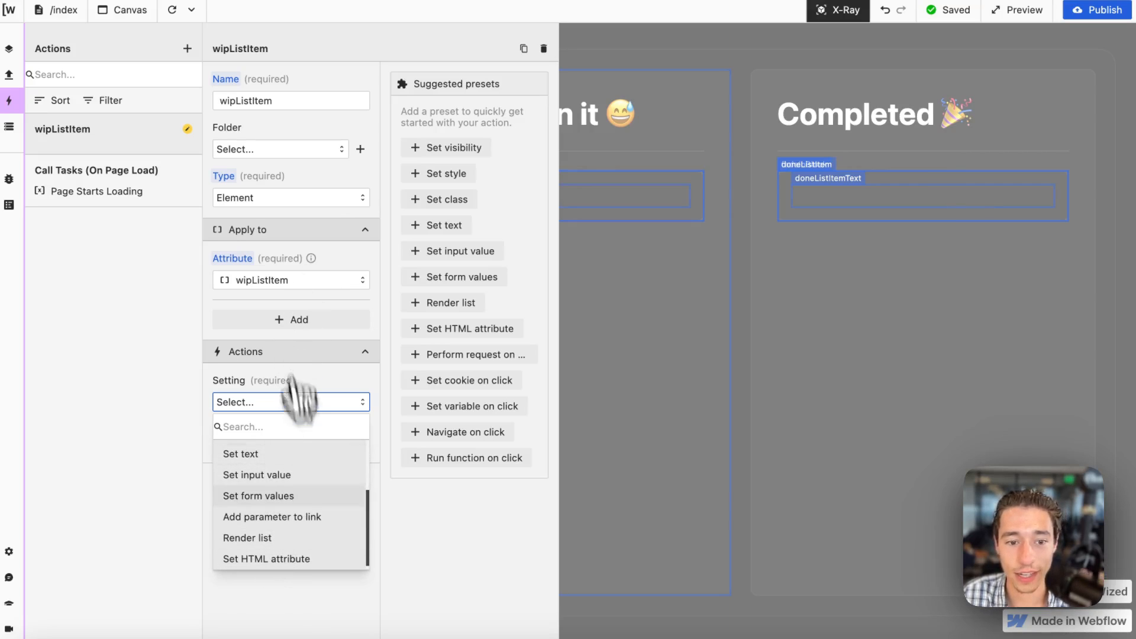
click(283, 537)
Set the wipListItem render list array to return r.get_tasks.data.todo and execute the function to test it.
click(271, 478)
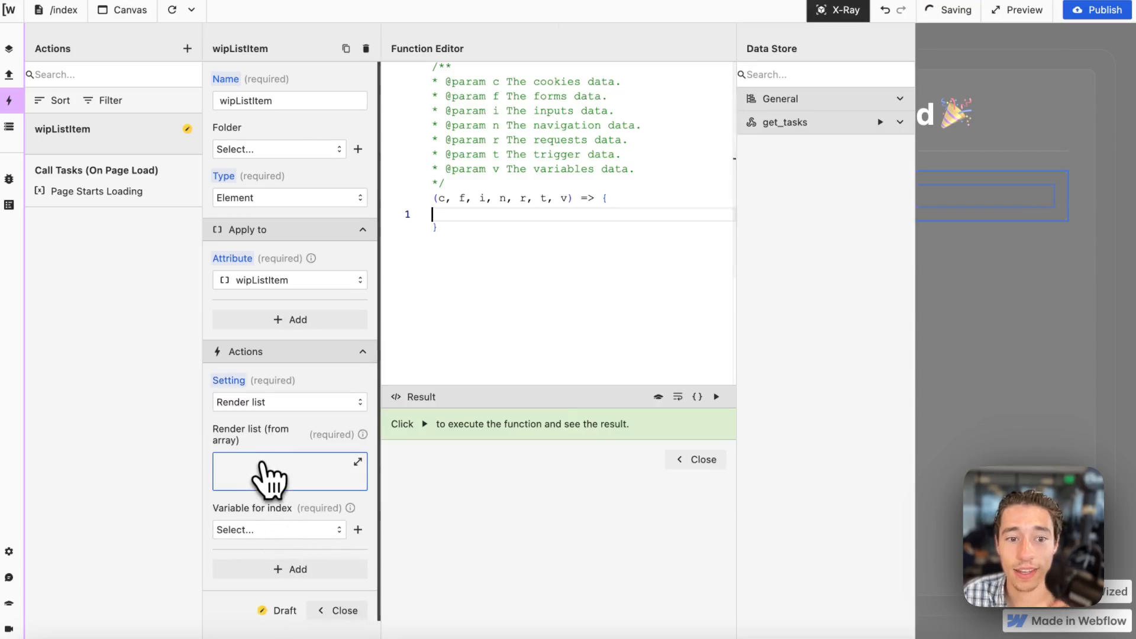
text(return)
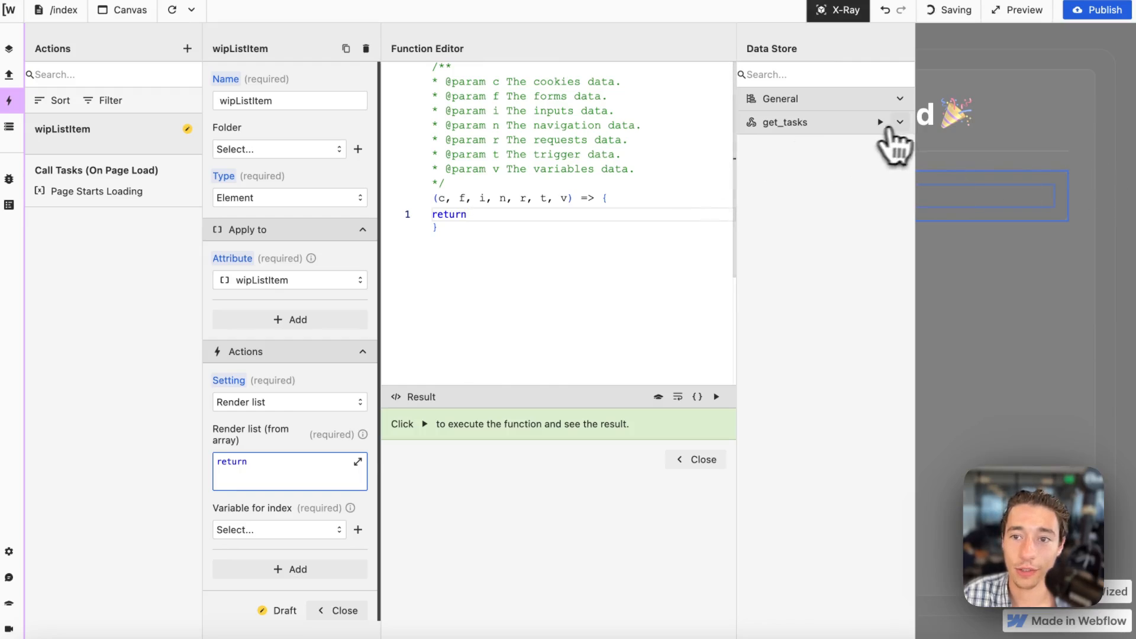
click(898, 123)
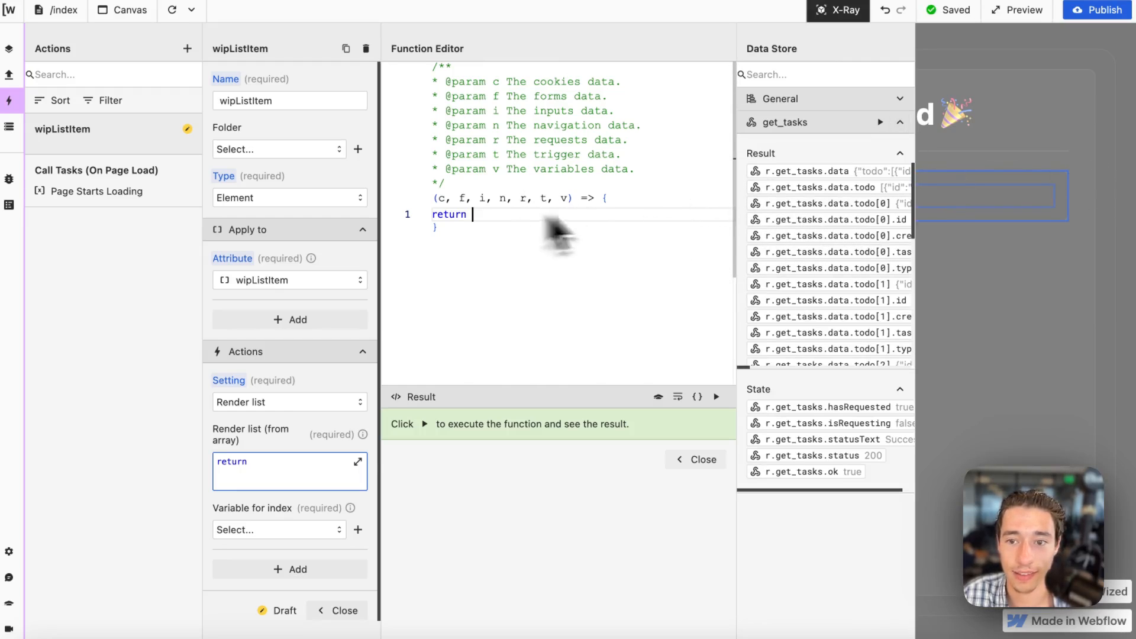
scroll(873, 281, right, 4)
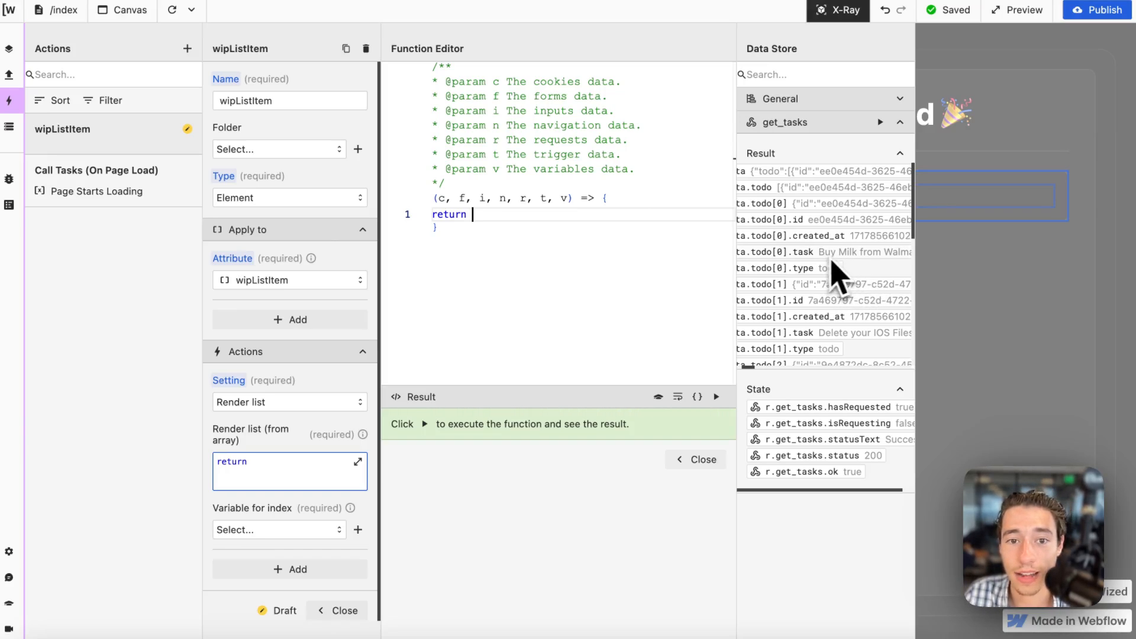
scroll(839, 260, right, 2)
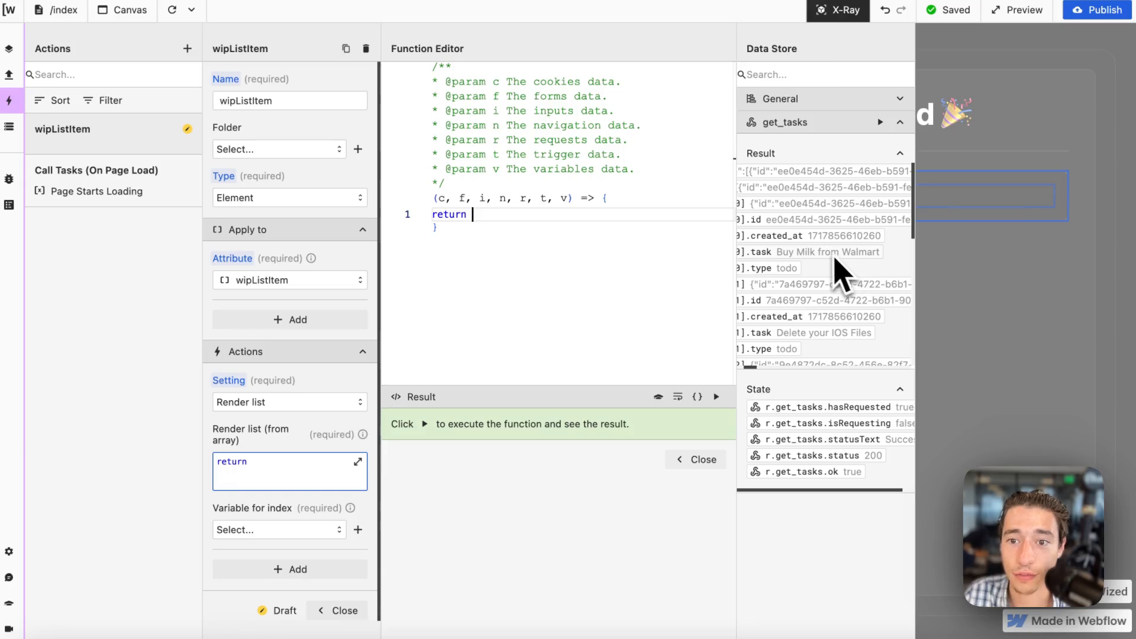
scroll(835, 266, left, 2)
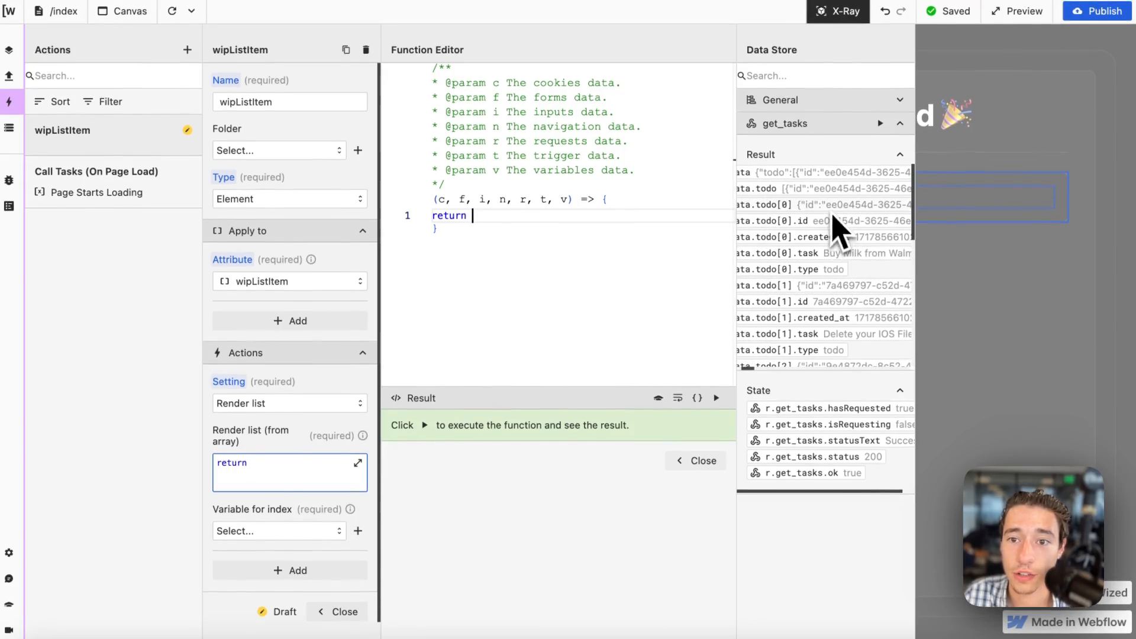
click(817, 204)
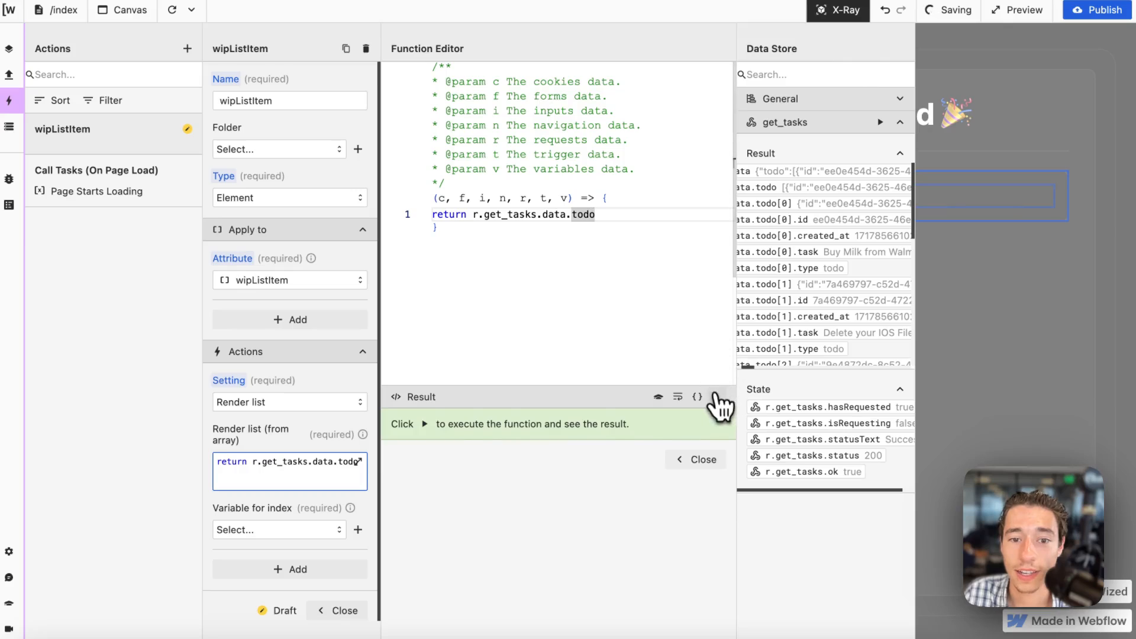
click(716, 396)
click(703, 538)
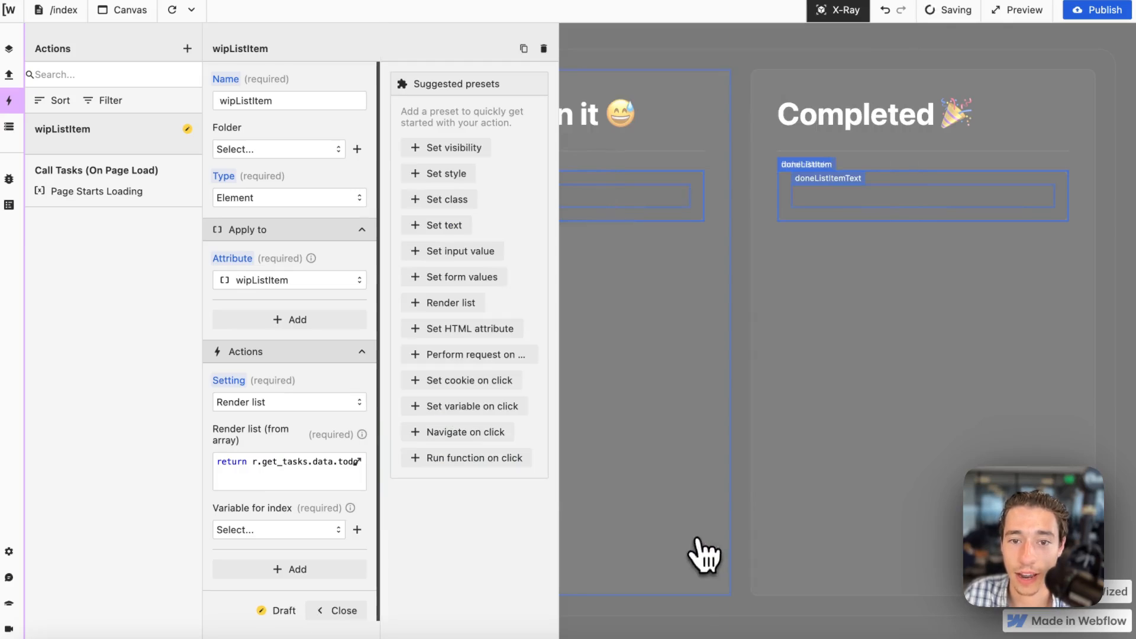
Create a variable named iterator with the initial value return 0 for the wipListItem list index.
click(357, 529)
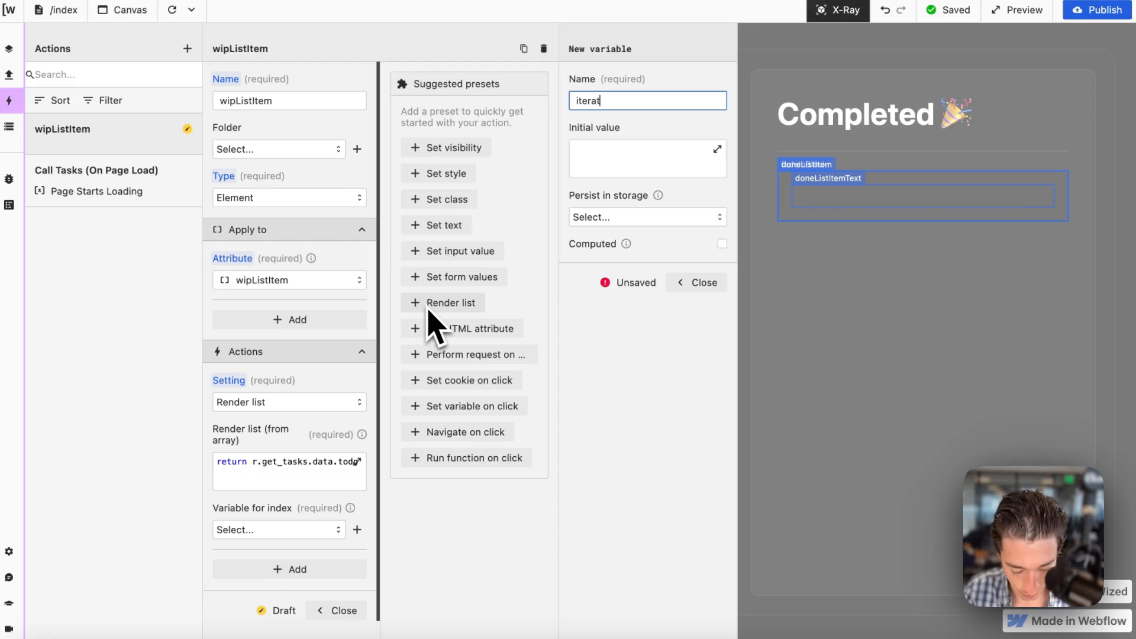
click(634, 169)
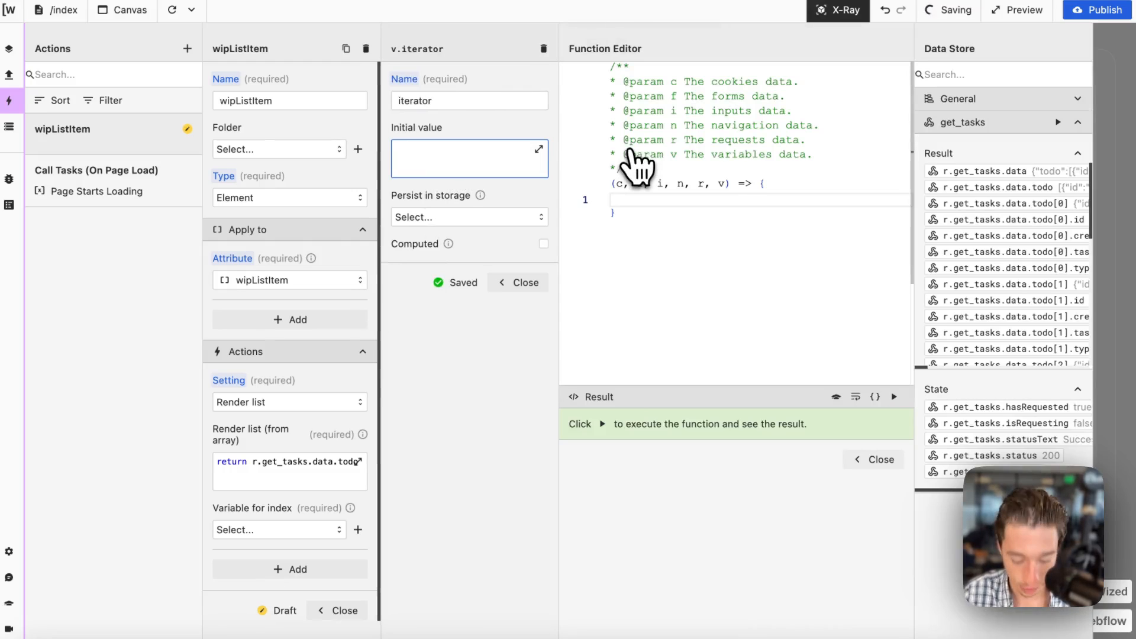
text(returjn)
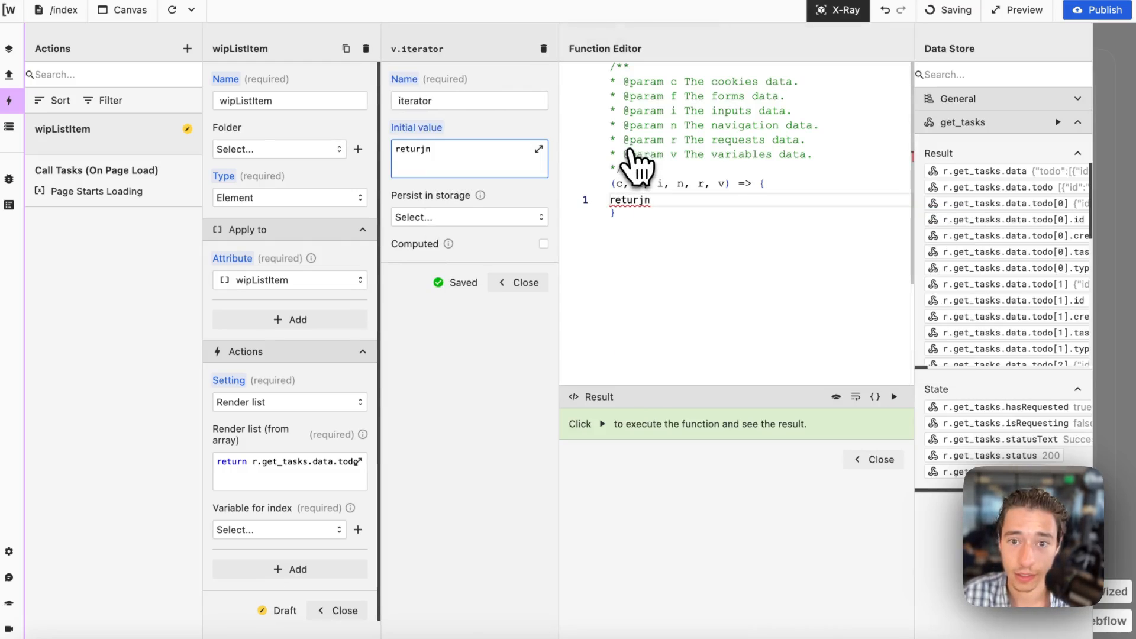
key(BackSpace)
key(BackSpace)
text(n )
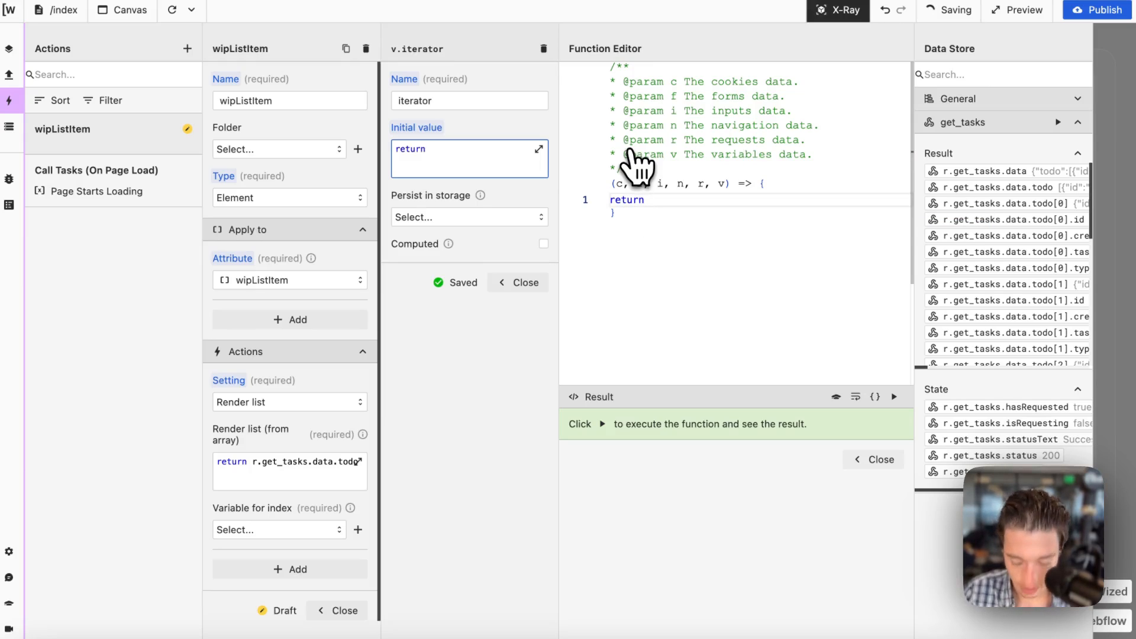
text(0)
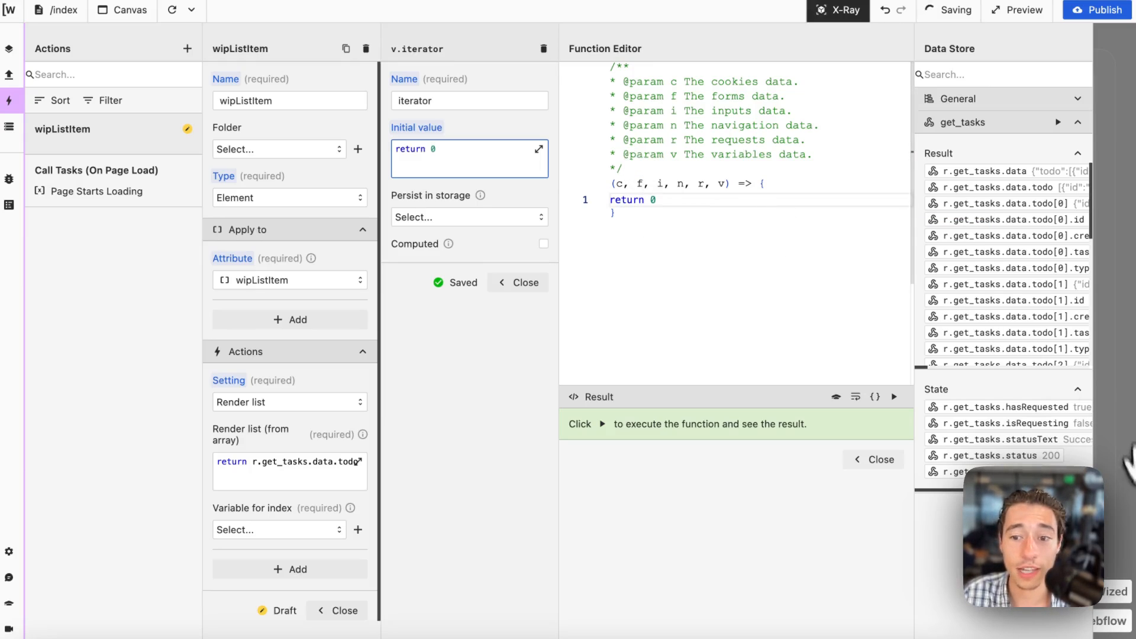
click(879, 464)
click(691, 284)
Set v.iterator as wipListItem's index variable, and reload the canvas without X-Ray to check the rendered list.
click(315, 530)
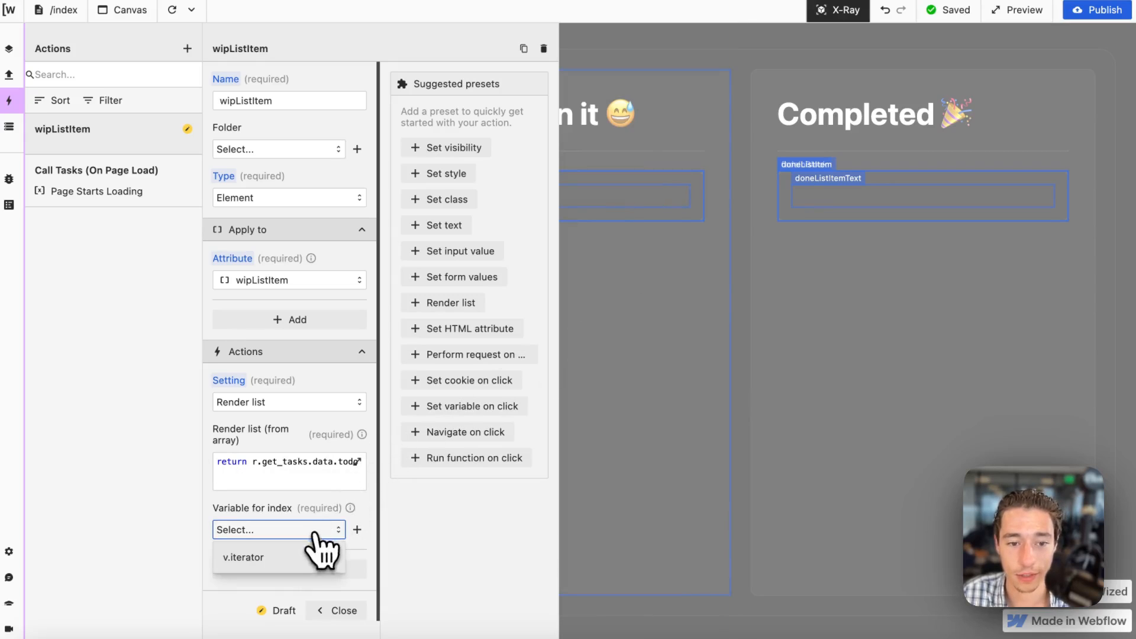
click(287, 555)
click(340, 613)
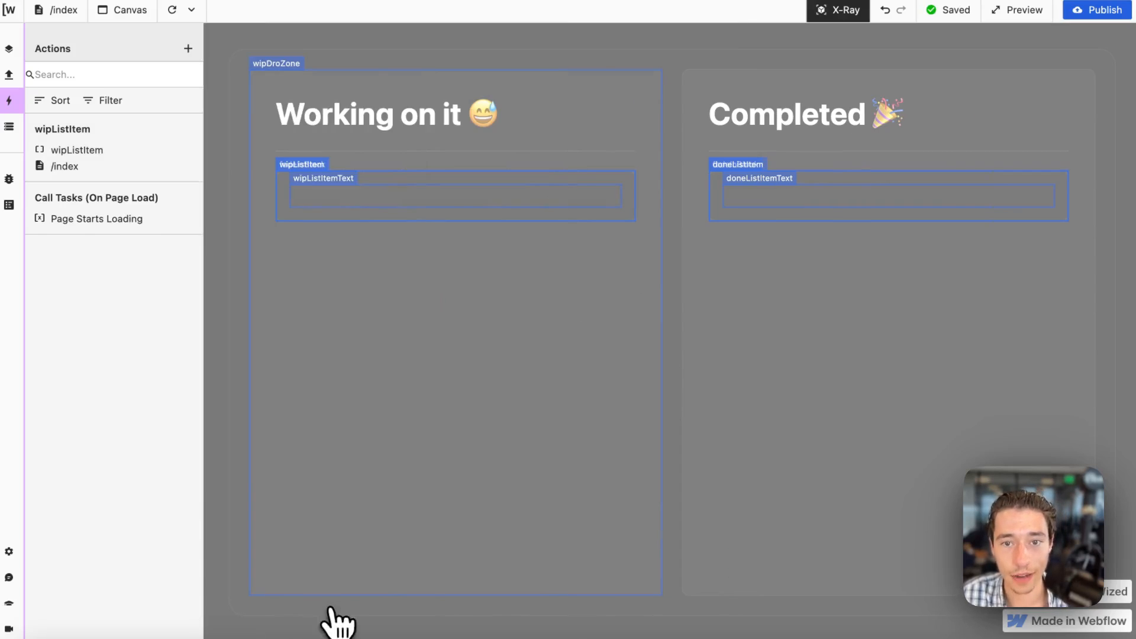
click(173, 10)
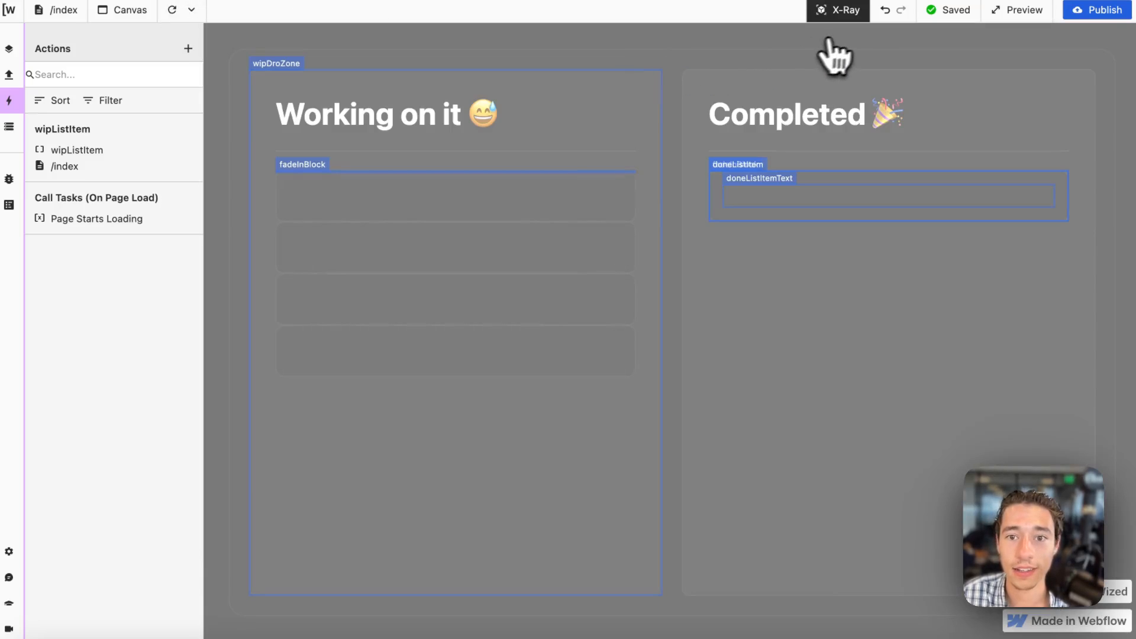
click(839, 11)
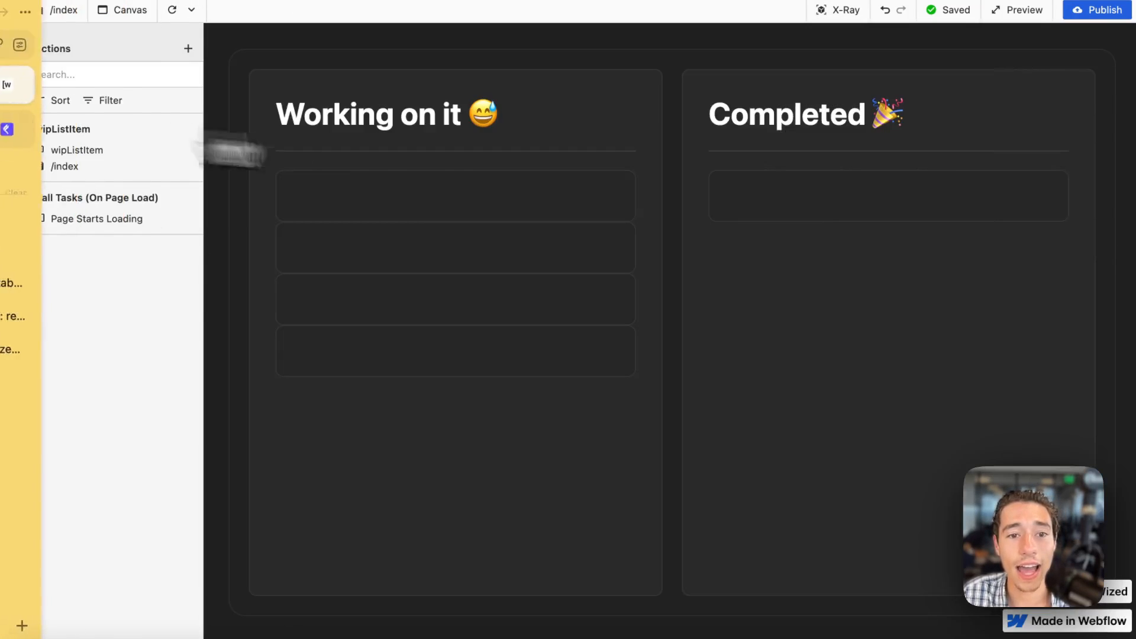
Switch to Webflow and give the fade-in-block around the Working on it item a vertical flex layout with a 1 REM gap.
click(33, 76)
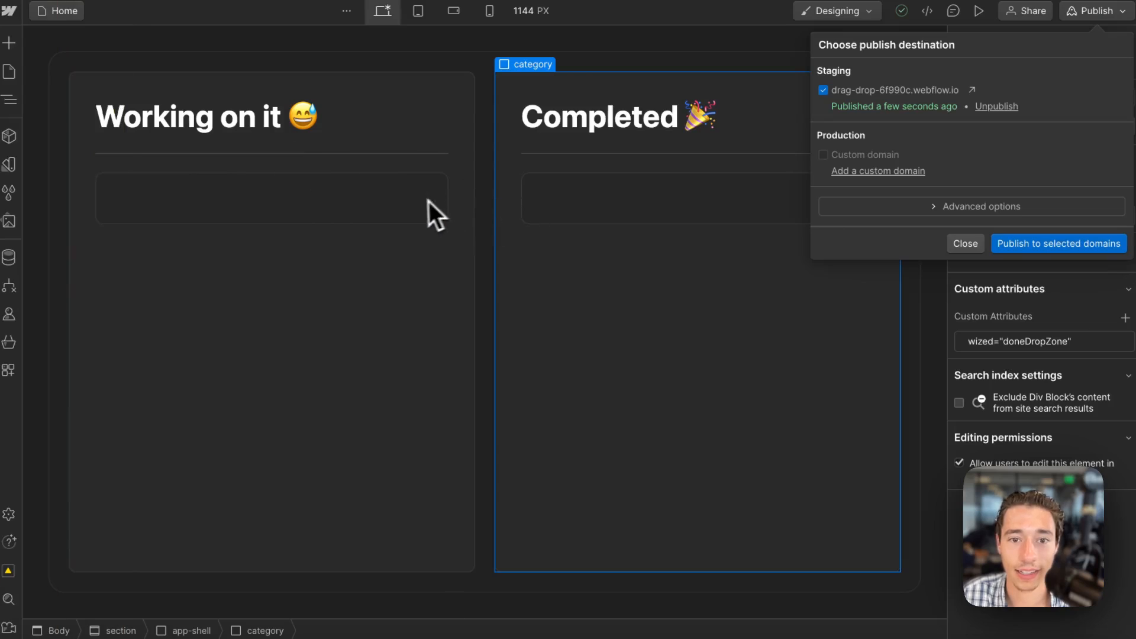
click(255, 175)
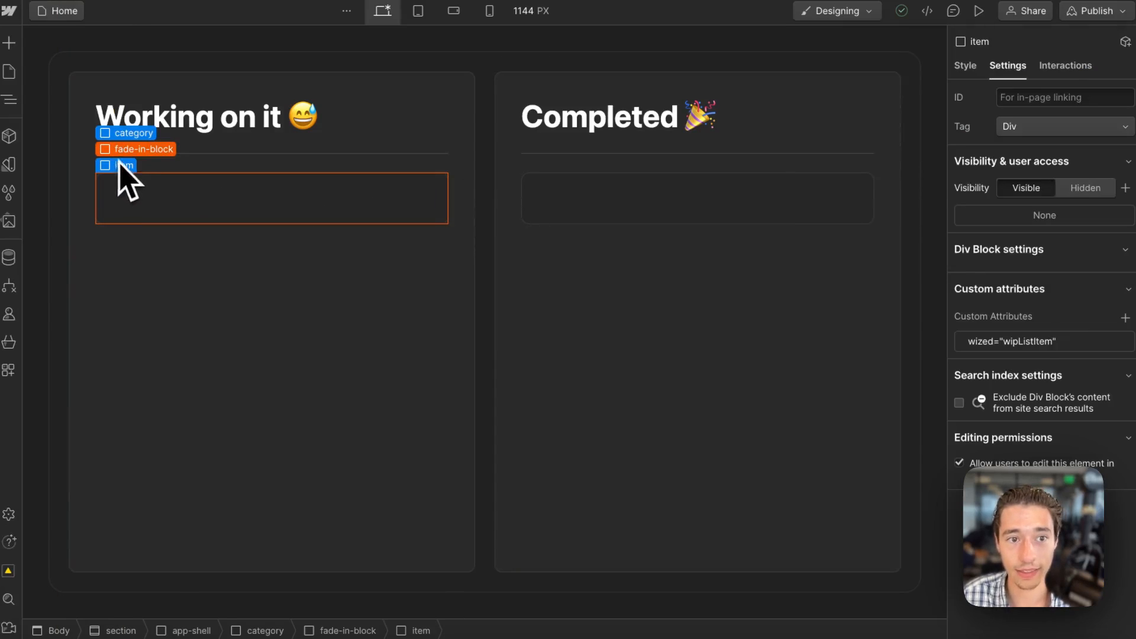
click(135, 149)
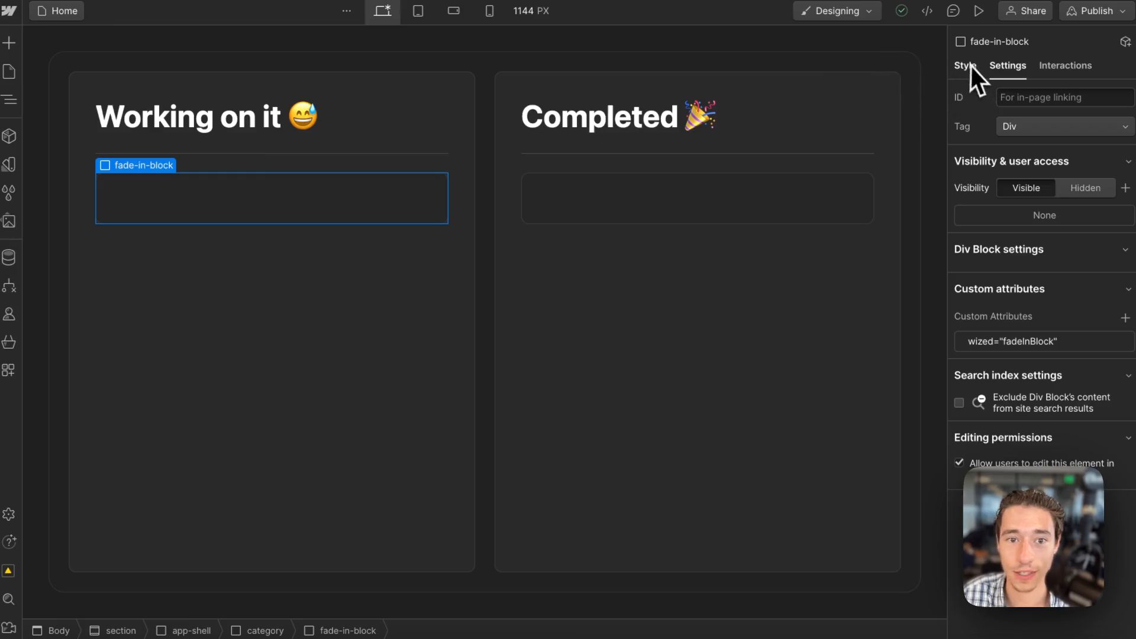
key(s)
click(1045, 193)
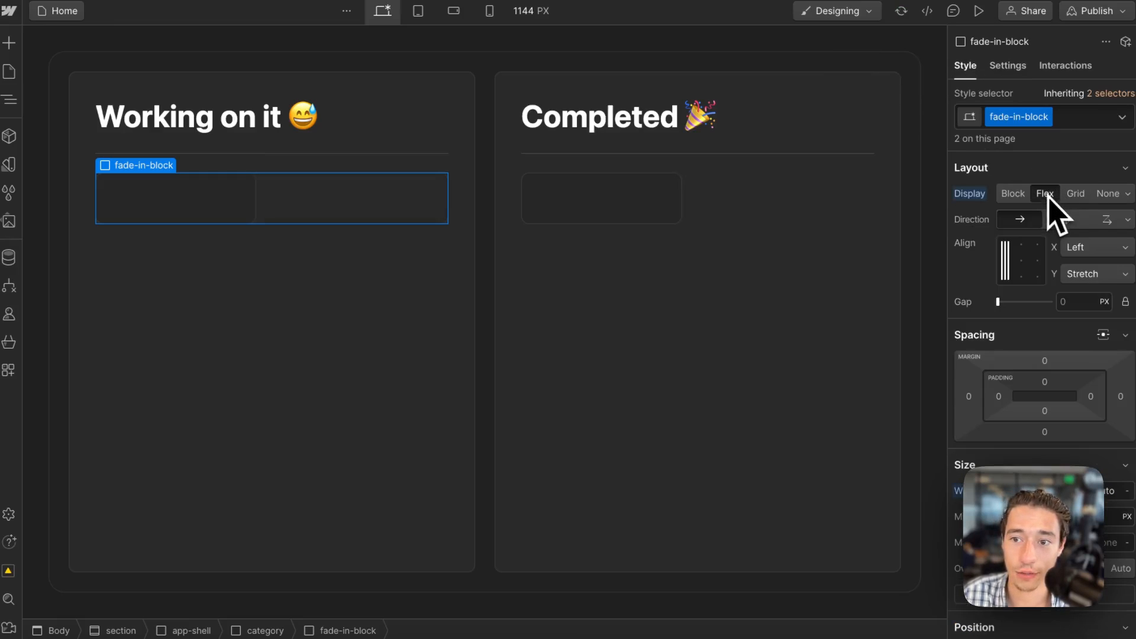
click(1063, 219)
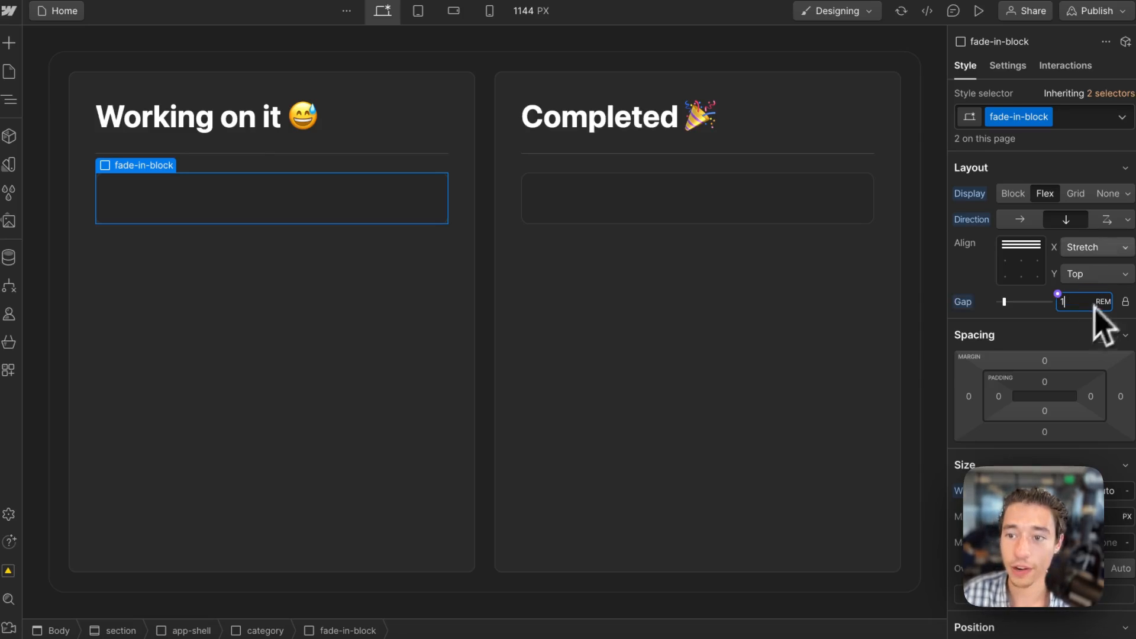
Publish the site to the staging domain, and reload the canvas in Wized to check the list spacing.
click(1104, 12)
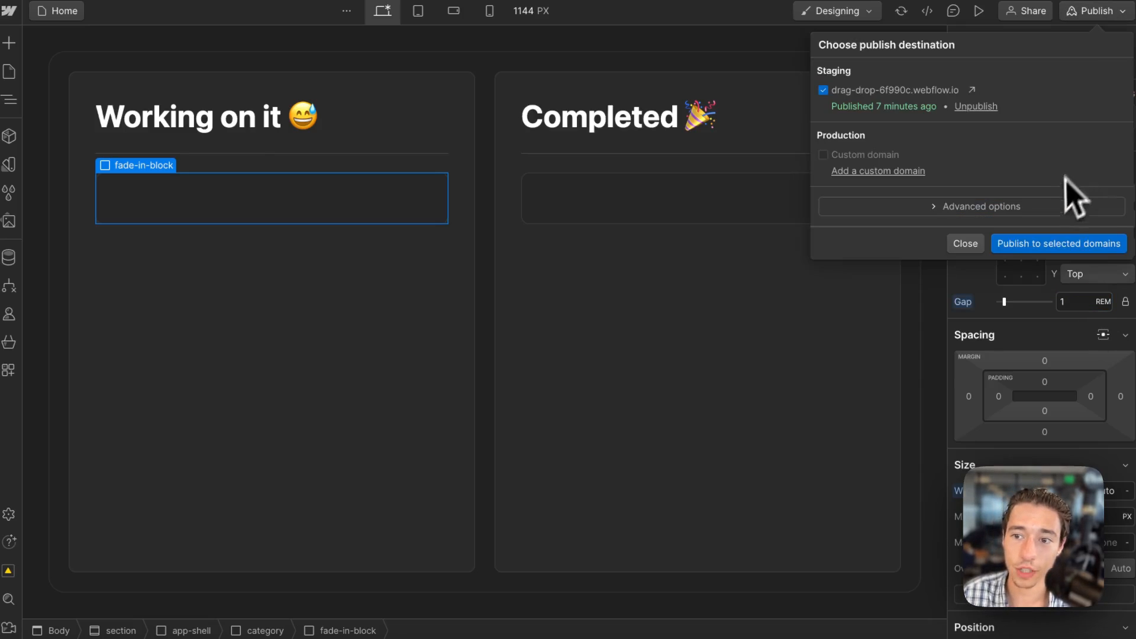
click(1027, 243)
mouse_move(30, 150)
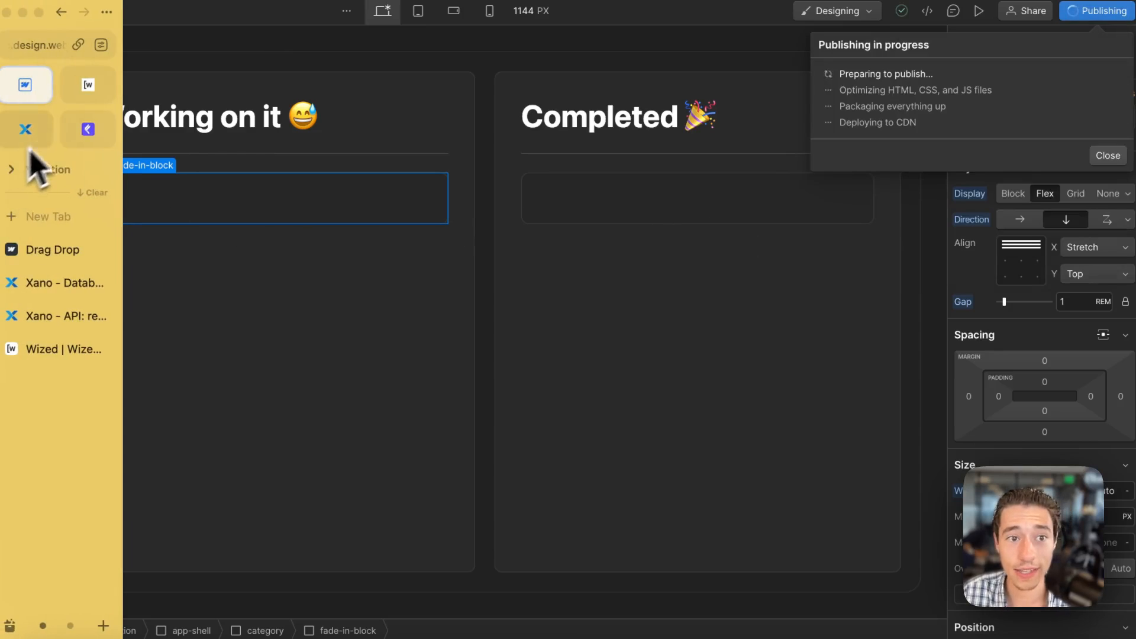
click(88, 89)
click(171, 11)
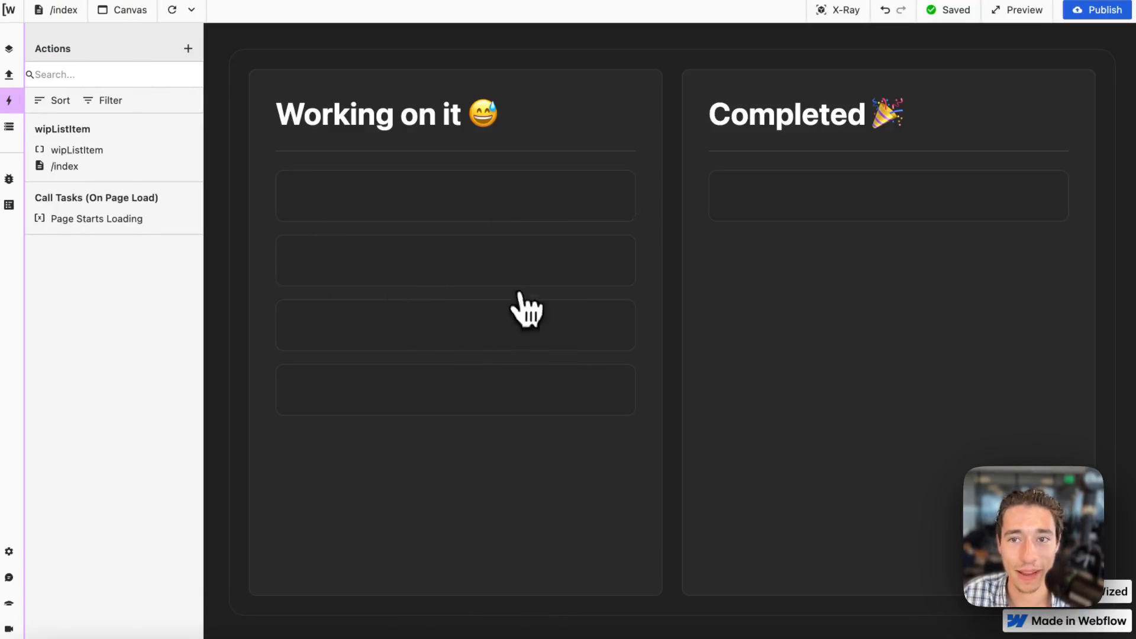
Add an element action for wipListItemText from the X-Ray canvas and choose Set text as its setting.
click(839, 12)
click(340, 203)
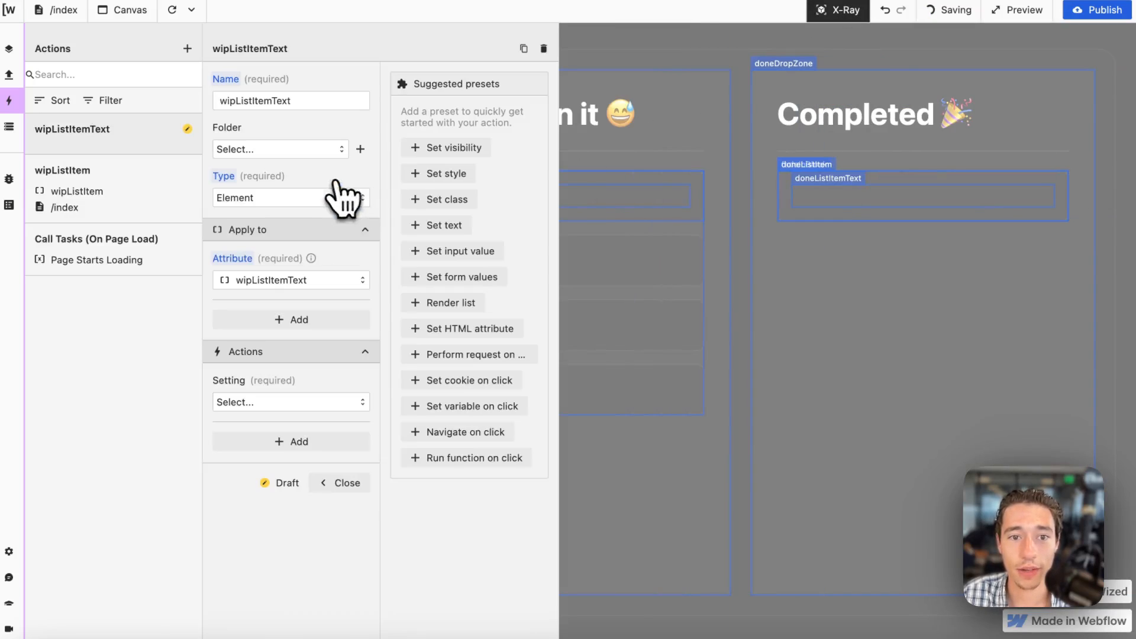
click(296, 402)
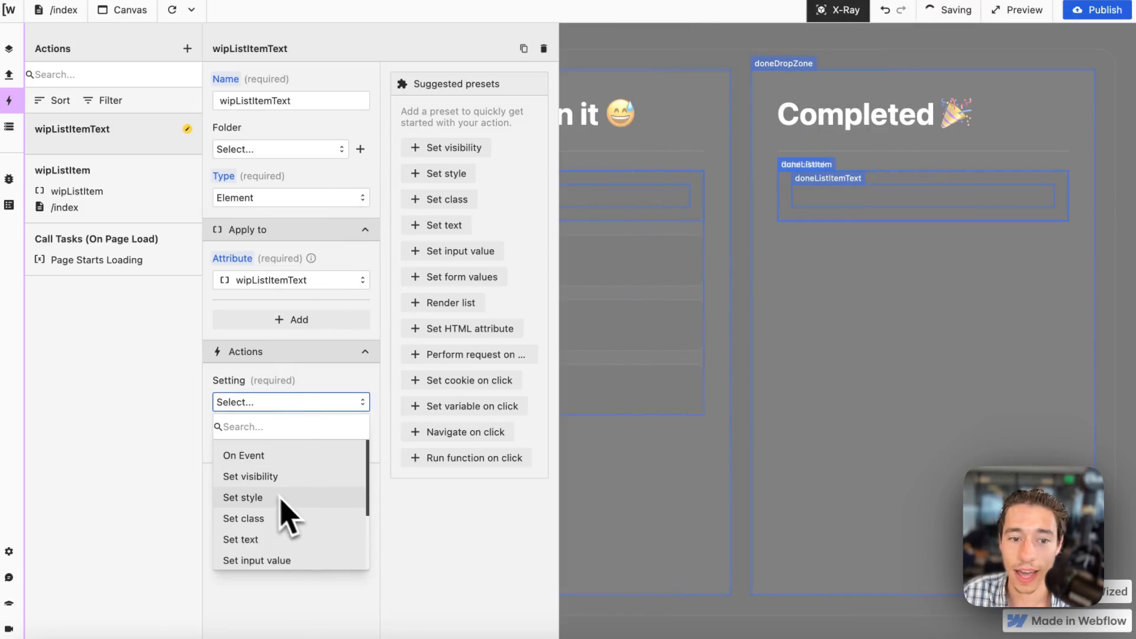
click(267, 539)
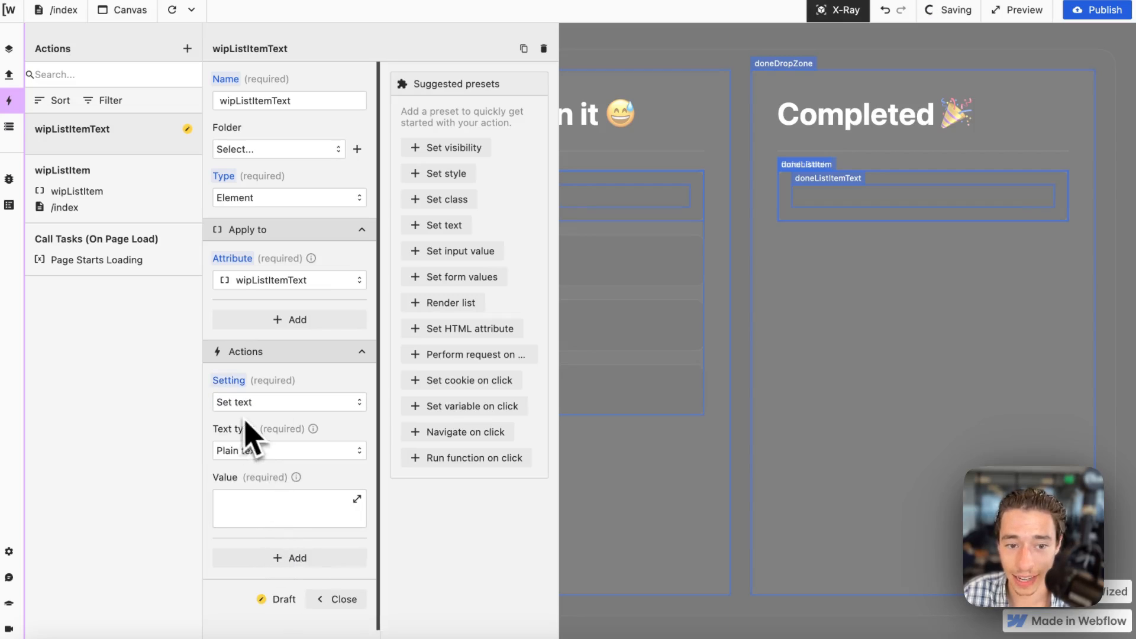
Set the wipListItemText value to return r.get_tasks.data.todo[v.iterator].task.
click(322, 508)
text(return)
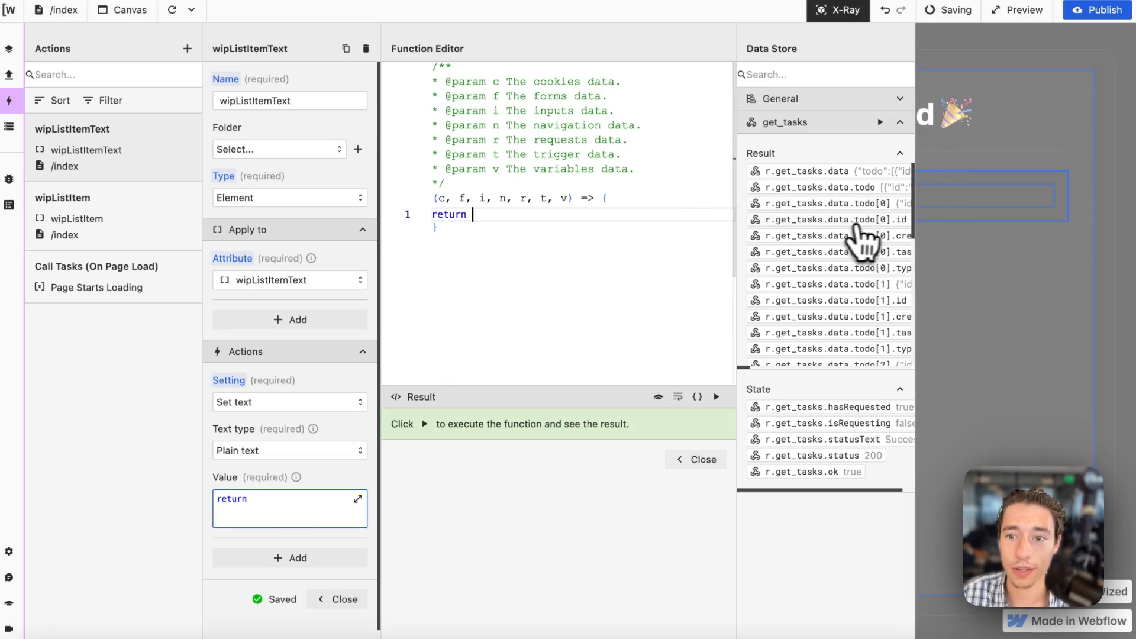
scroll(861, 243, right, 3)
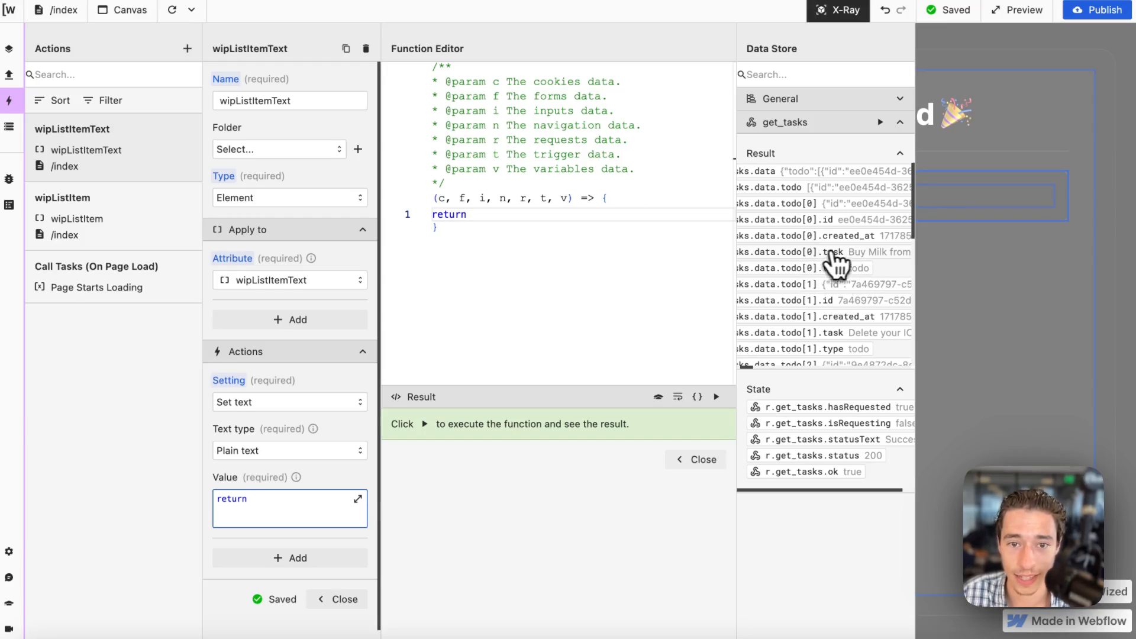
drag(834, 261, 603, 216)
key(BackSpace)
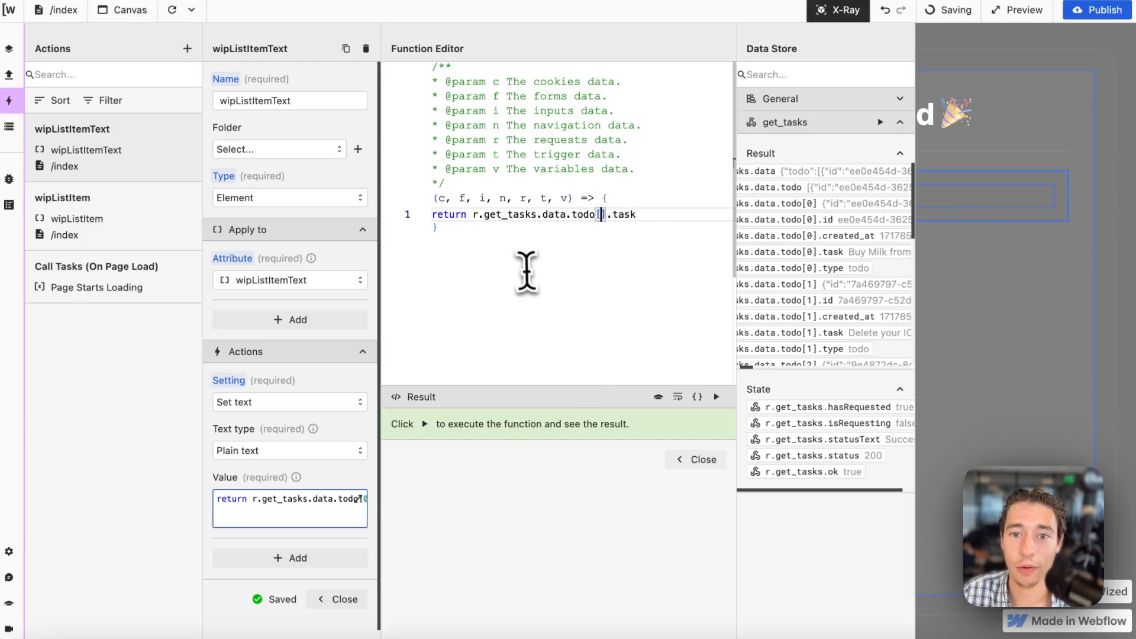
click(849, 99)
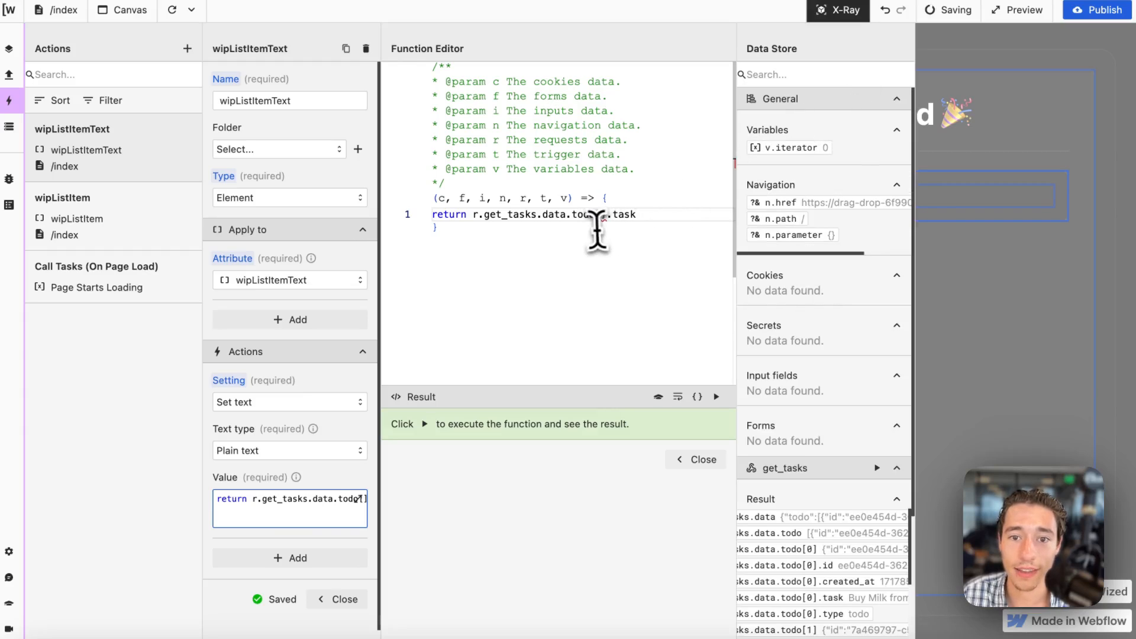
drag(786, 149, 482, 214)
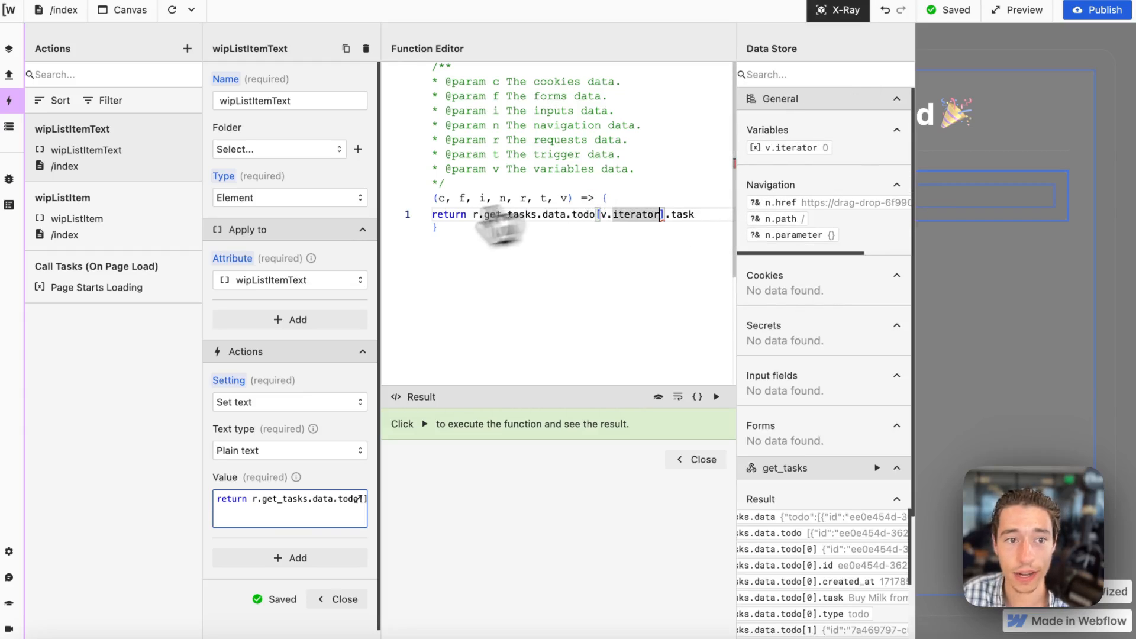
Review the index variable in wipListItem and the text action, and view the rendered tasks on the canvas without X-Ray.
click(134, 210)
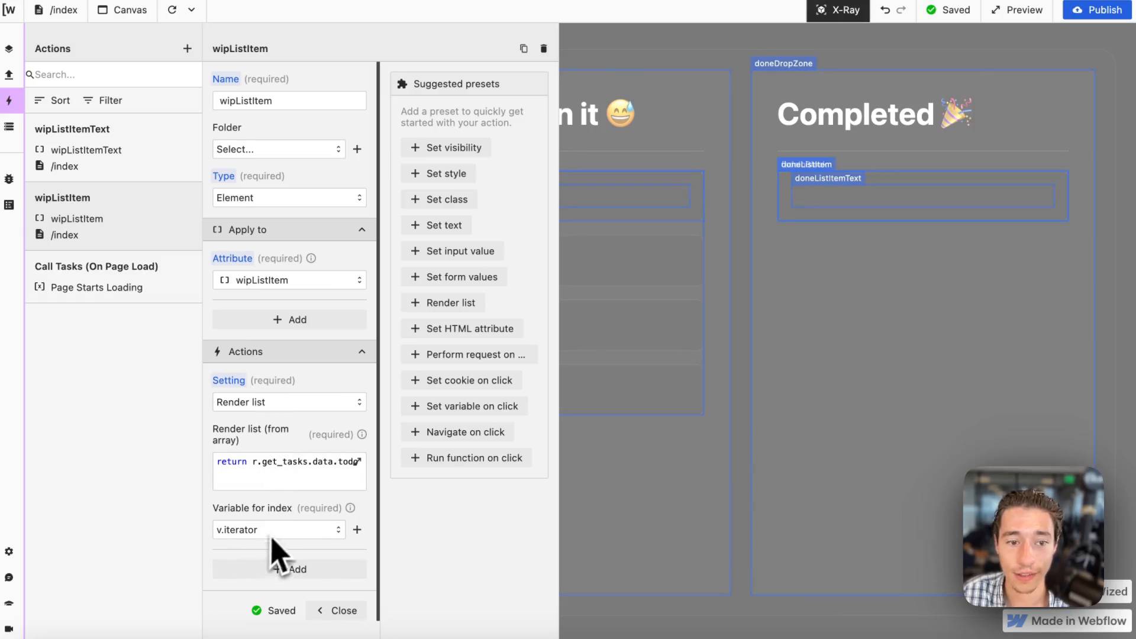
click(134, 173)
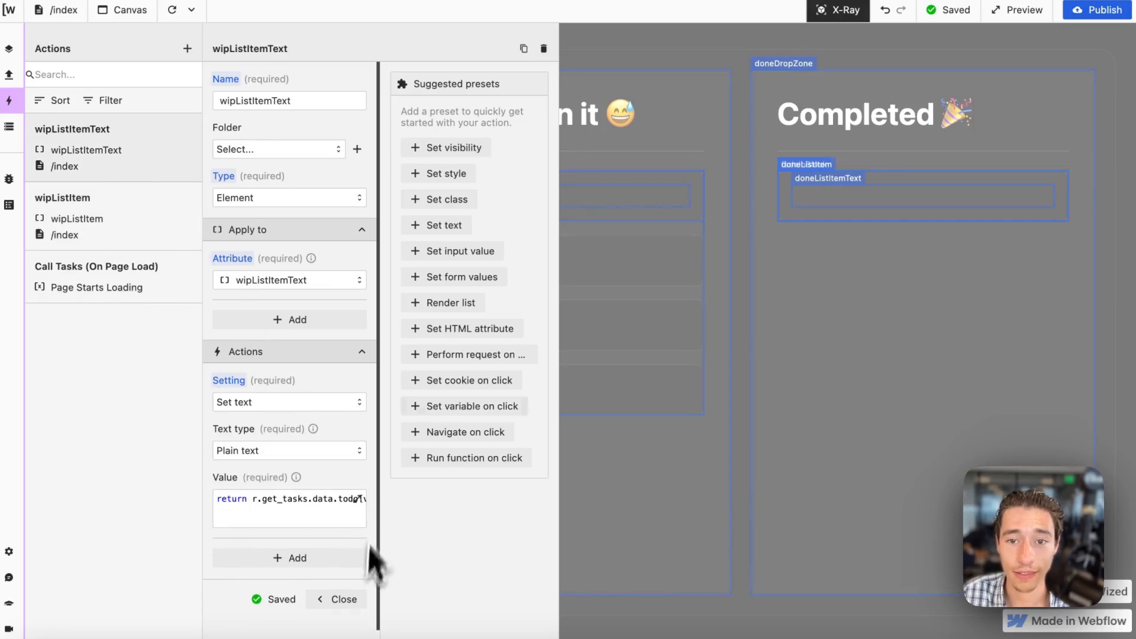
click(333, 599)
click(843, 11)
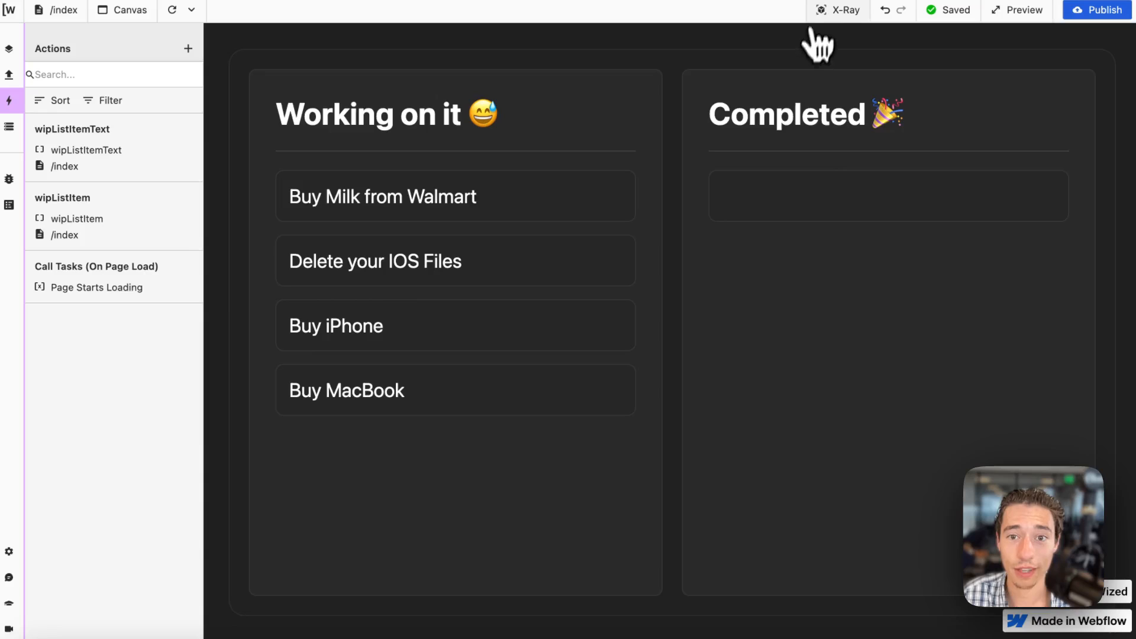
Add an element action for doneListItem from the X-Ray canvas and choose Render list as its setting.
click(834, 10)
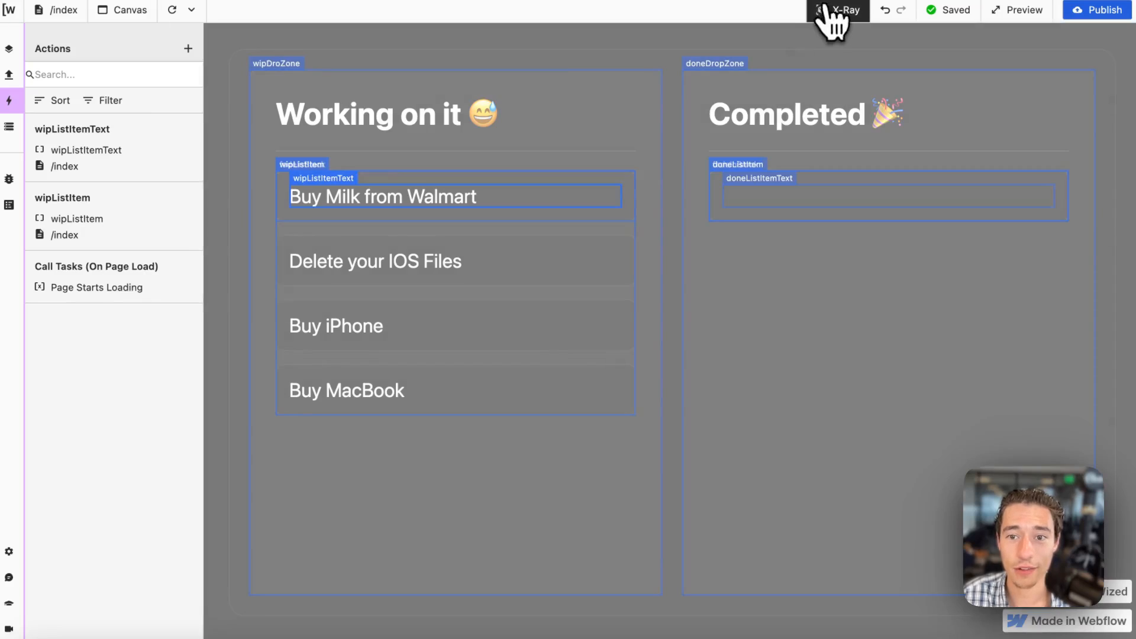
click(724, 169)
click(297, 403)
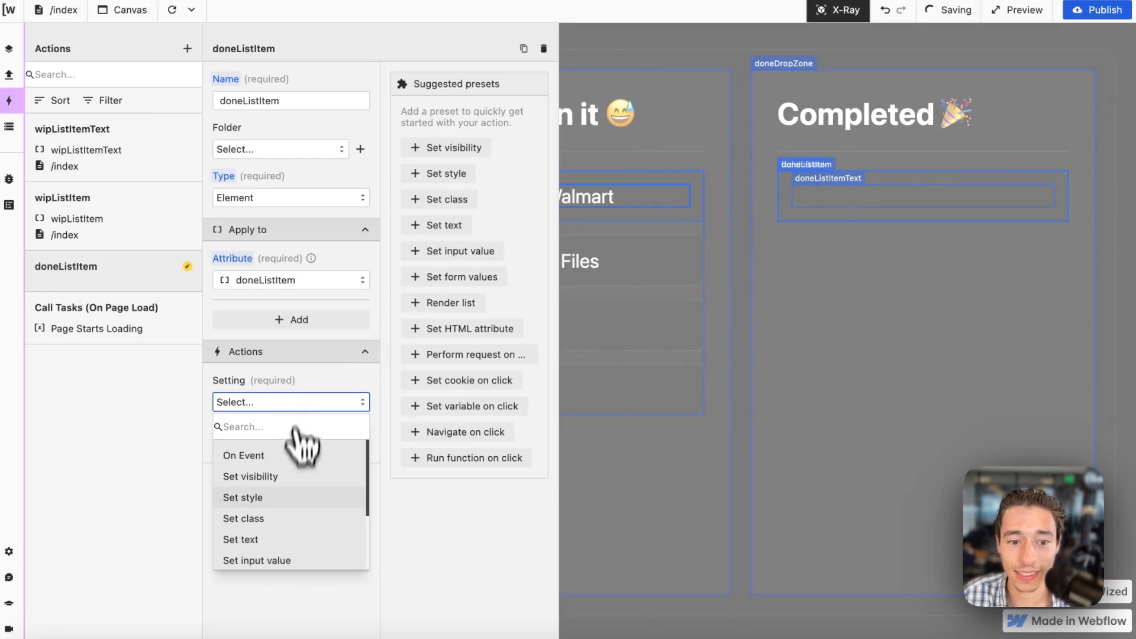
scroll(302, 447, down, 3)
click(278, 532)
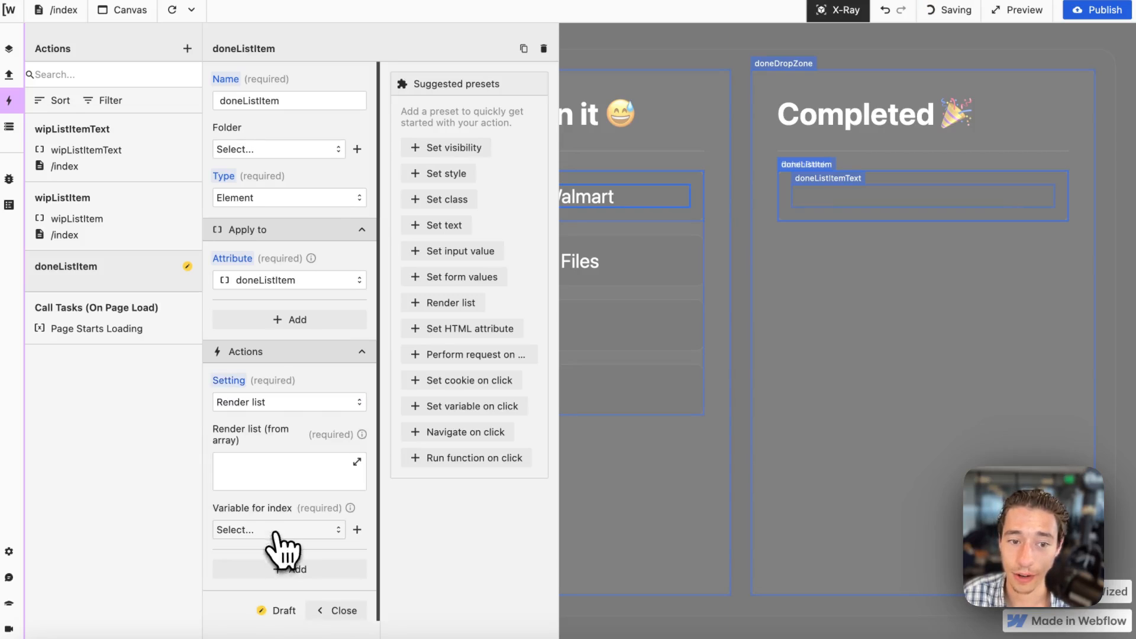
Set doneListItem to render the array return r.get_tasks.data.done with v.iterator as its index variable.
click(347, 478)
text(returnb)
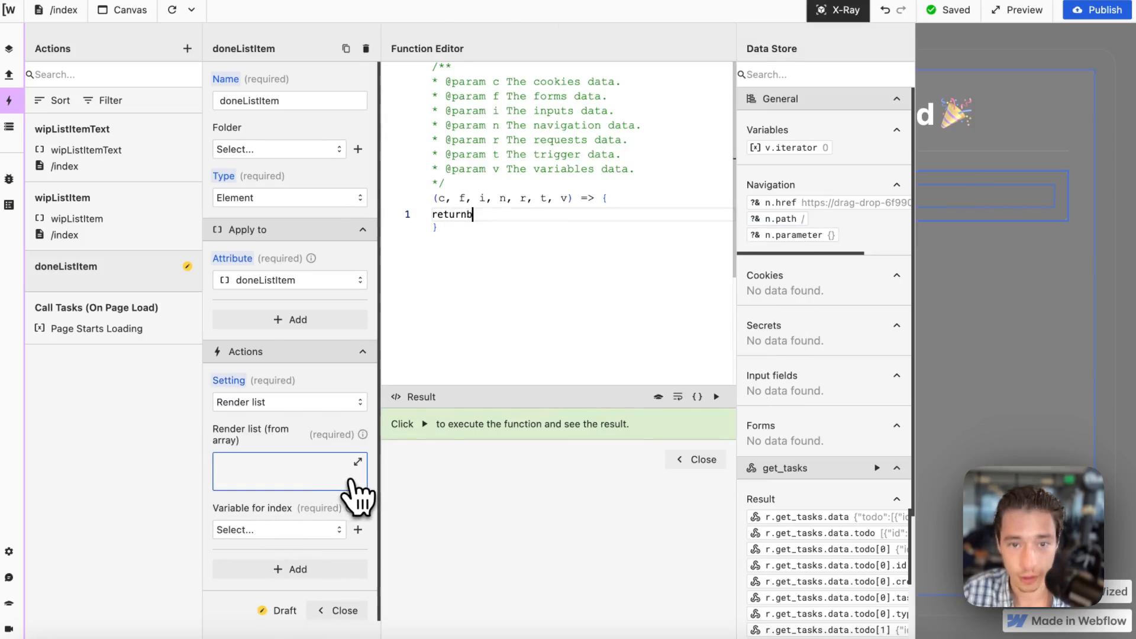
key(BackSpace)
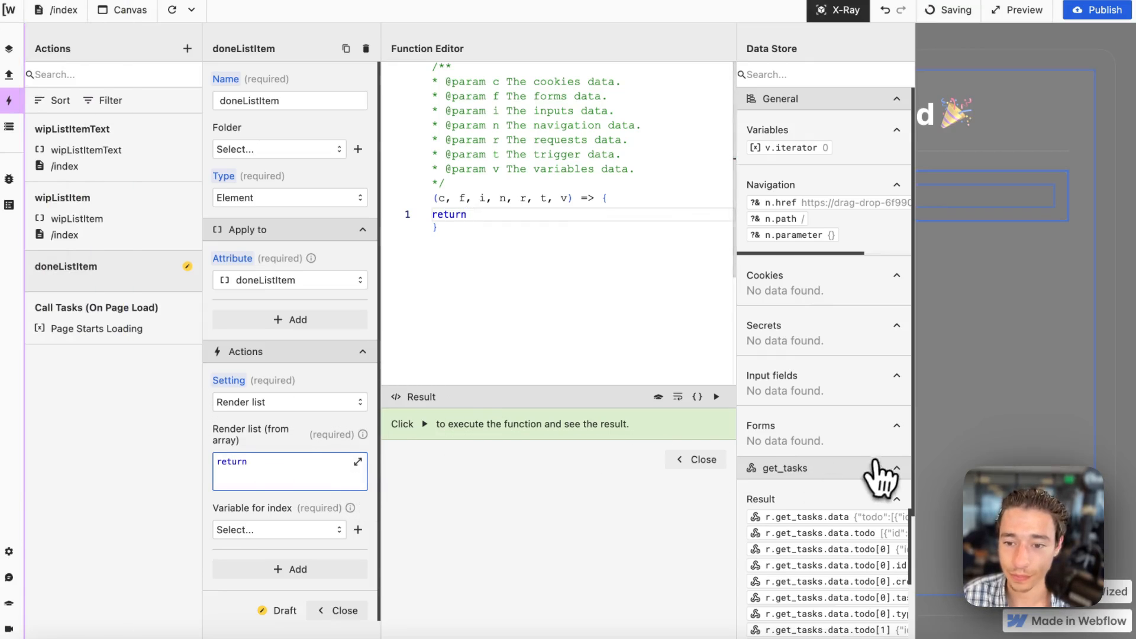
scroll(881, 477, down, 10)
scroll(882, 473, right, 2)
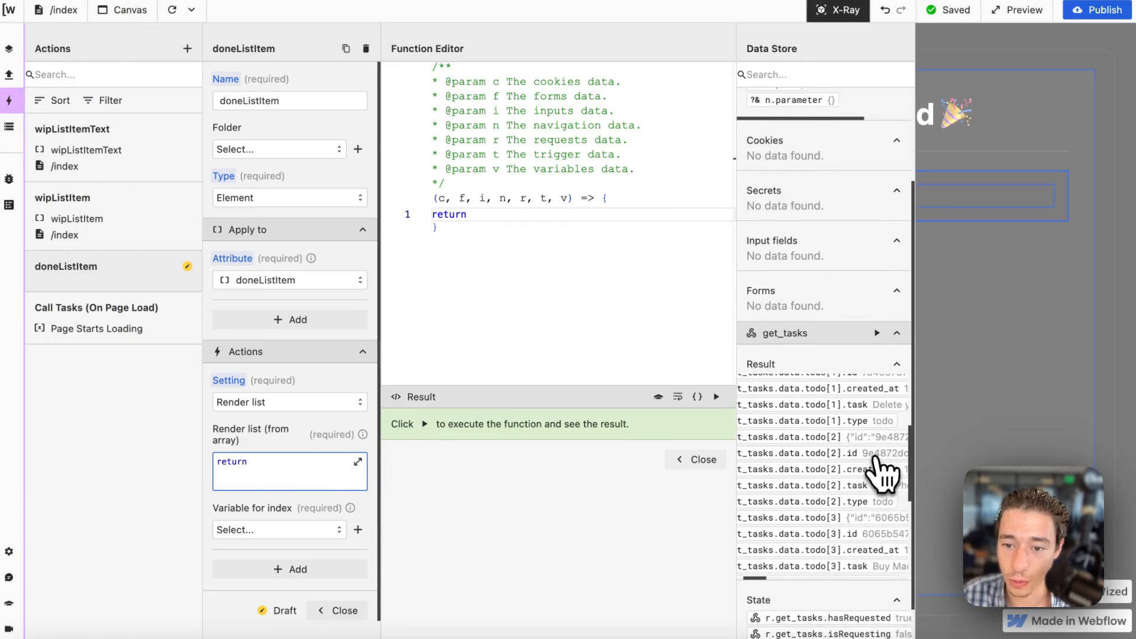
scroll(876, 458, down, 4)
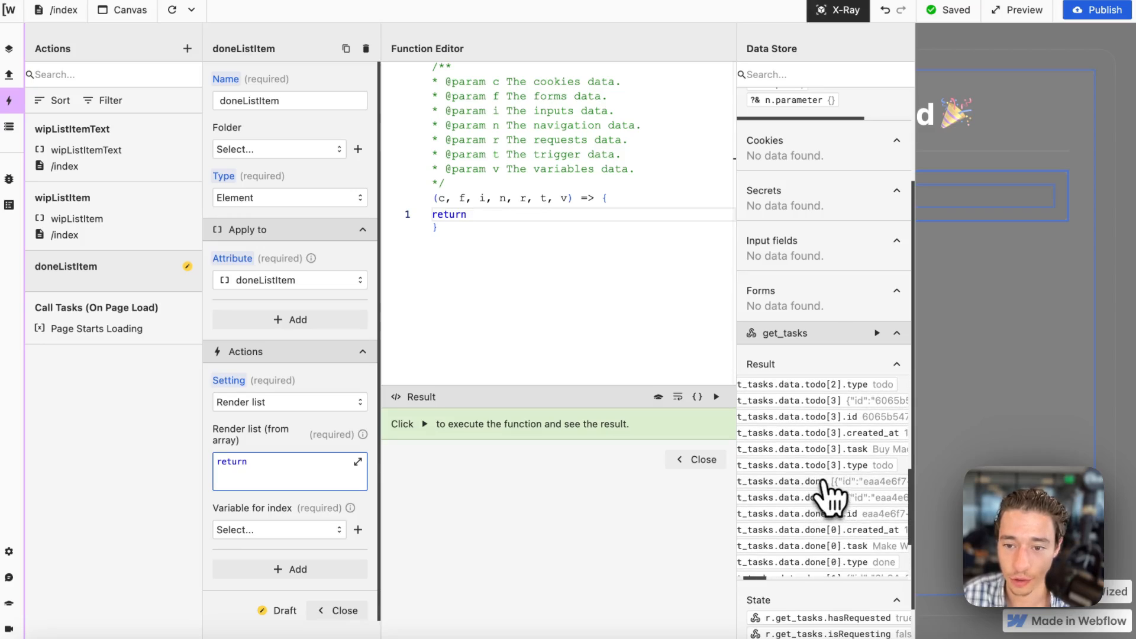
scroll(870, 497, right, 10)
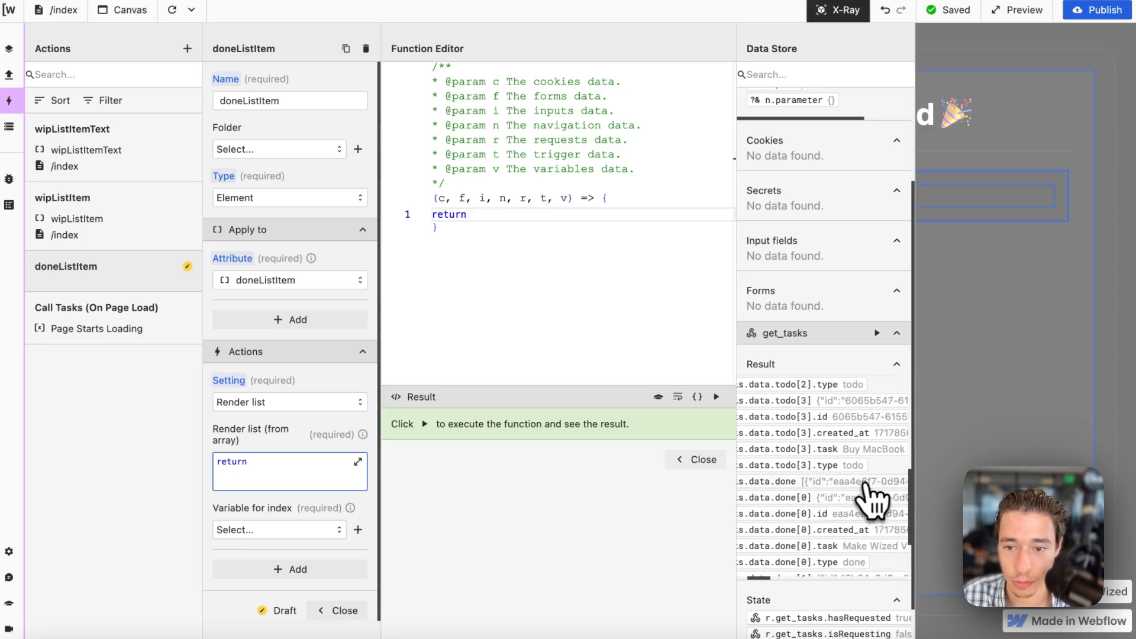
scroll(869, 491, left, 10)
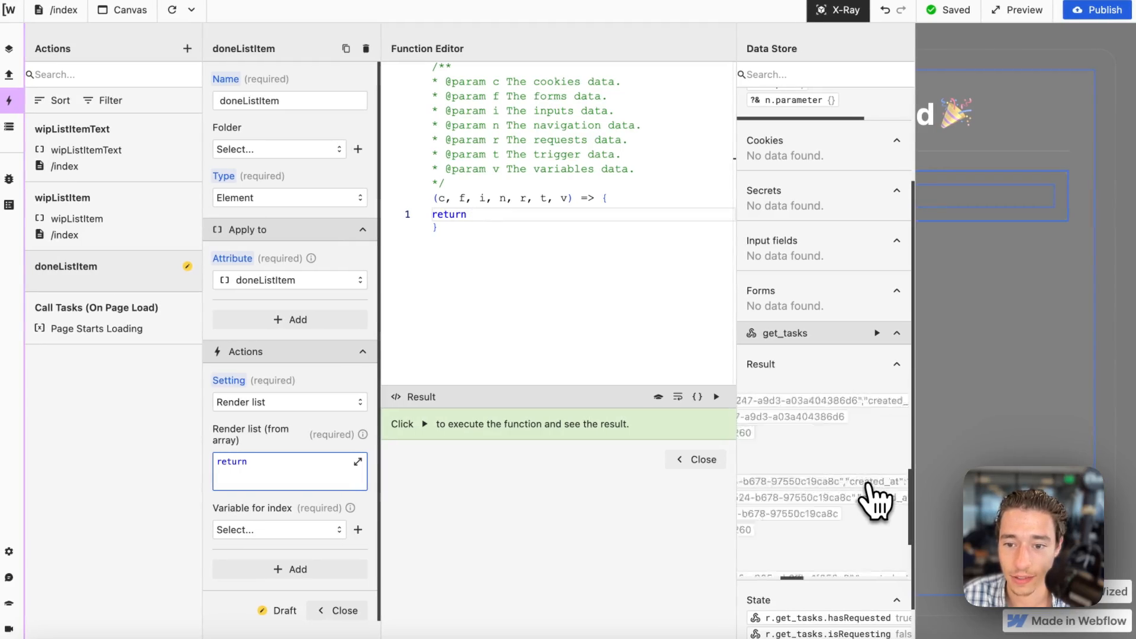
click(867, 482)
click(704, 460)
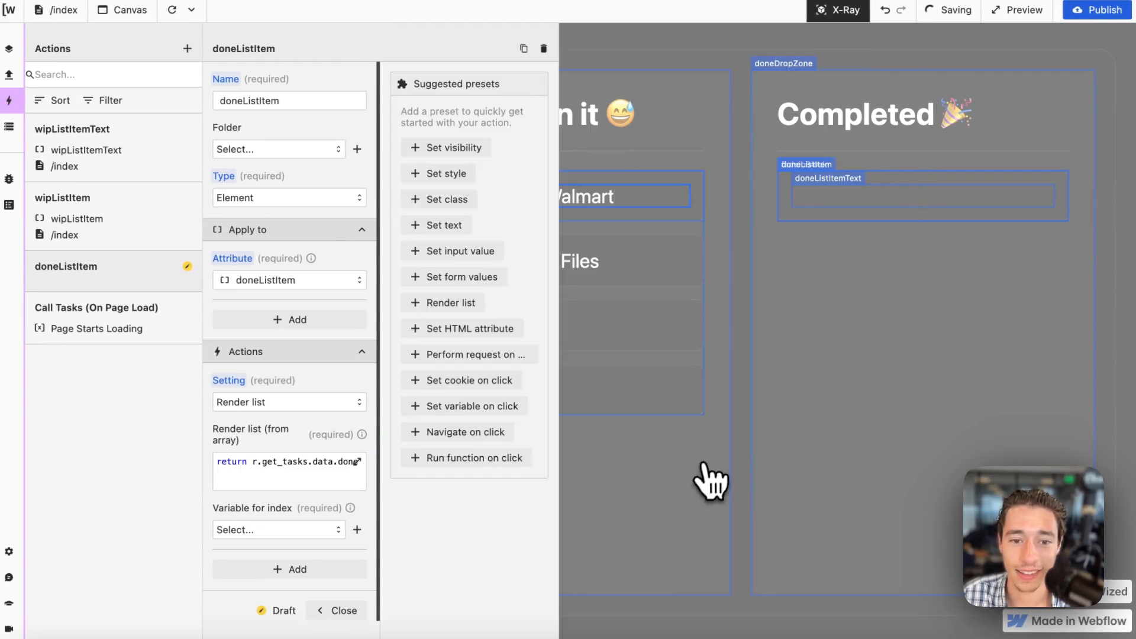
click(317, 531)
click(305, 558)
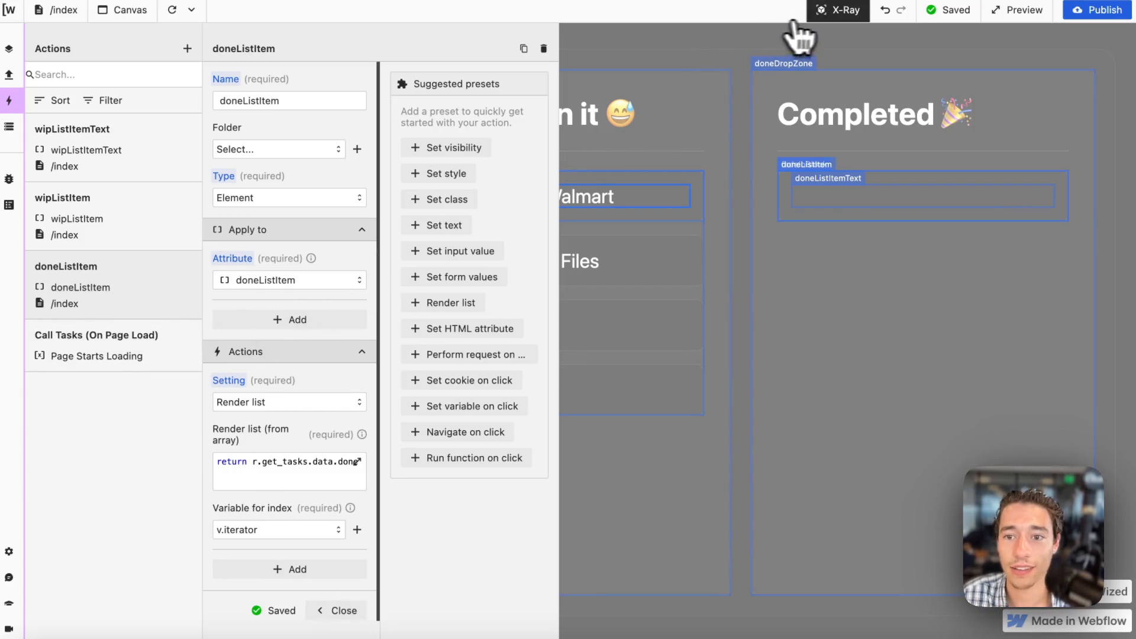
Add an element action for doneListItemText from the X-Ray canvas and choose Set text as its setting.
click(819, 13)
click(840, 12)
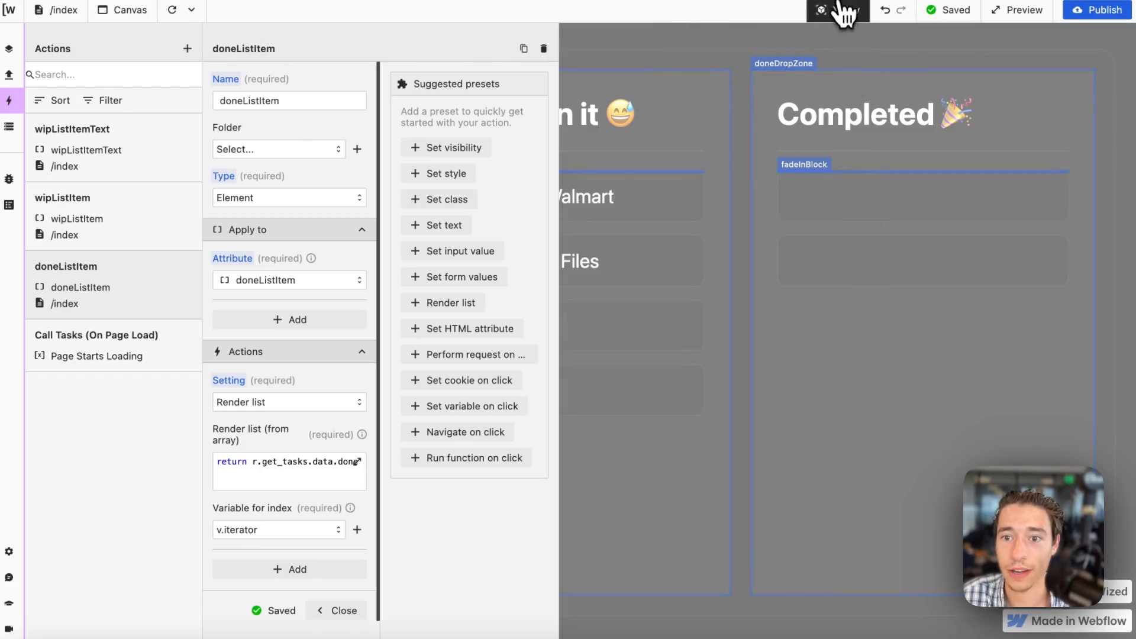
click(826, 11)
click(840, 11)
click(829, 184)
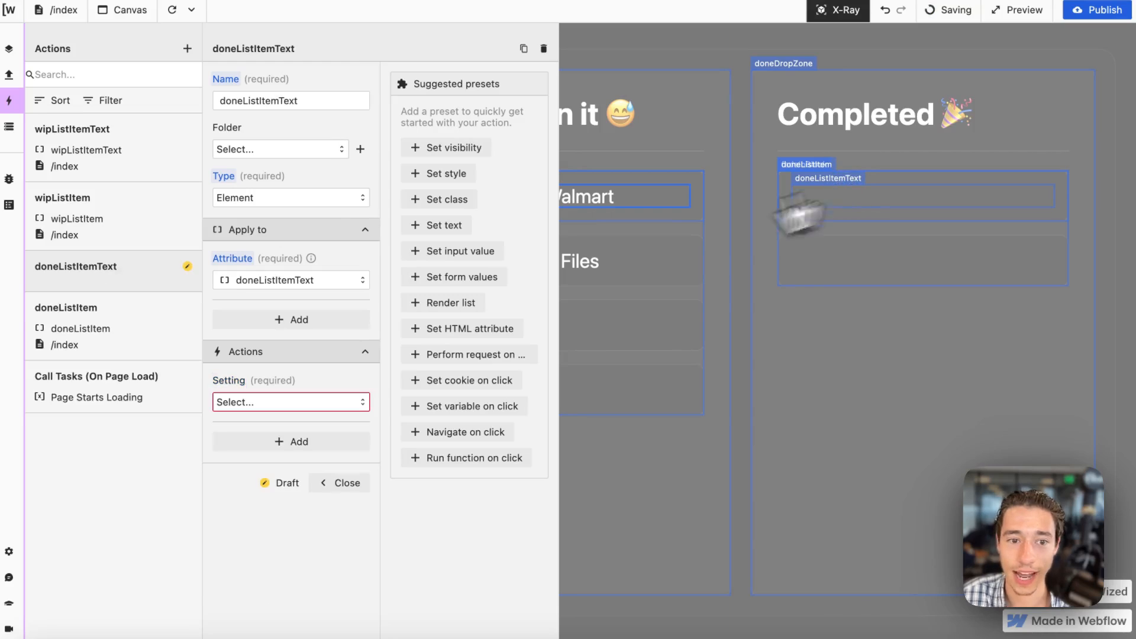
click(322, 403)
click(242, 539)
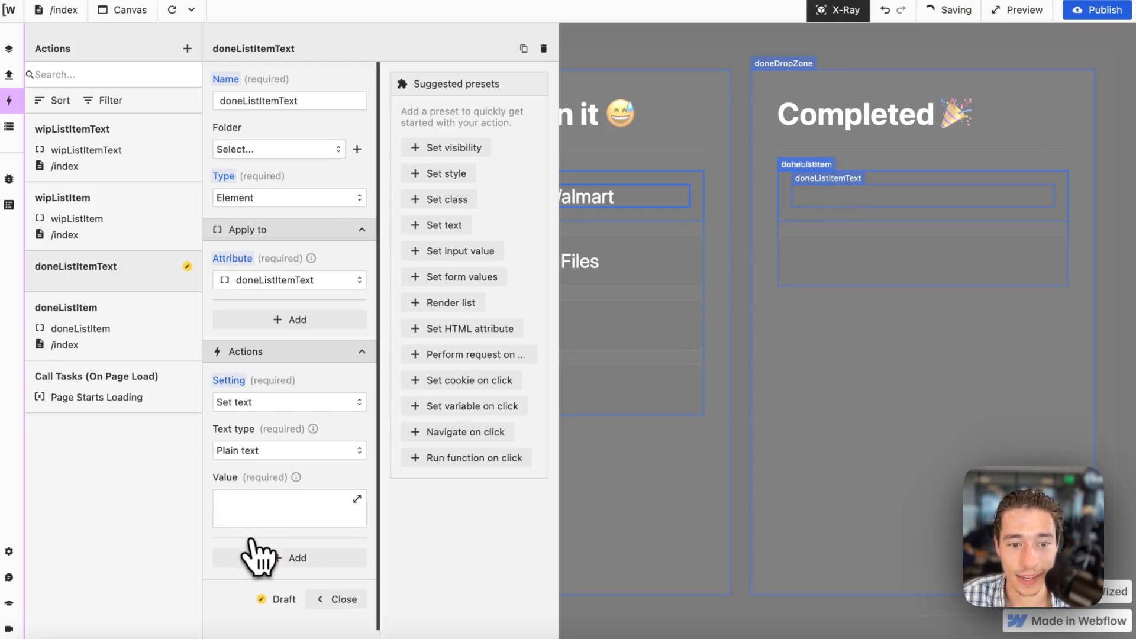
Set the doneListItemText value to return r.get_tasks.data.done[v.iterator].task and close the action.
click(261, 514)
text(return)
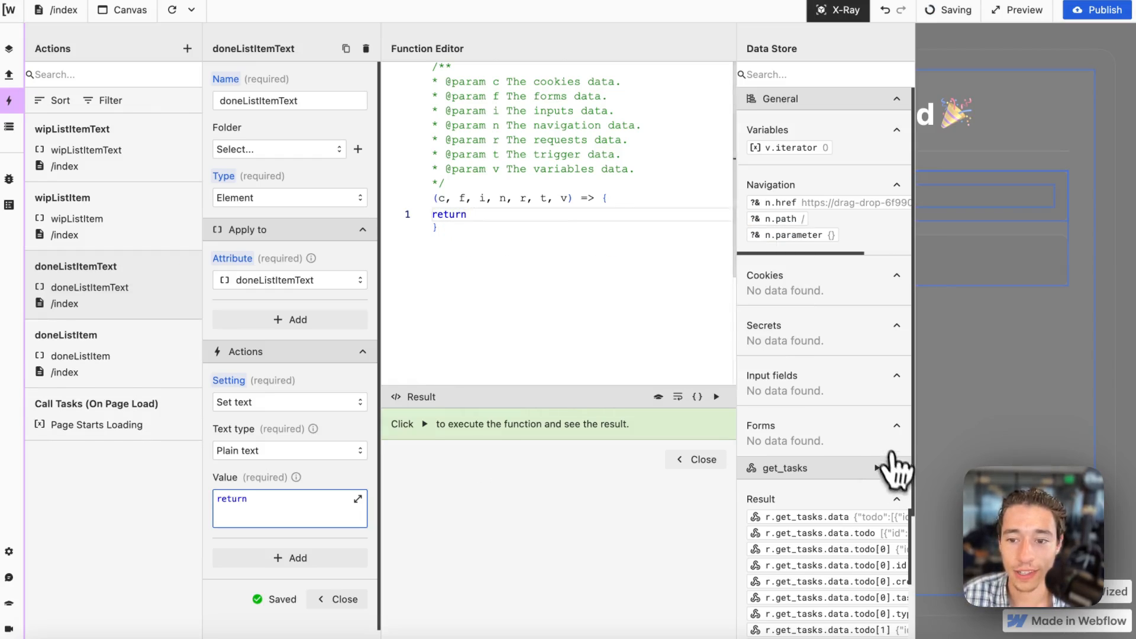
scroll(887, 461, down, 10)
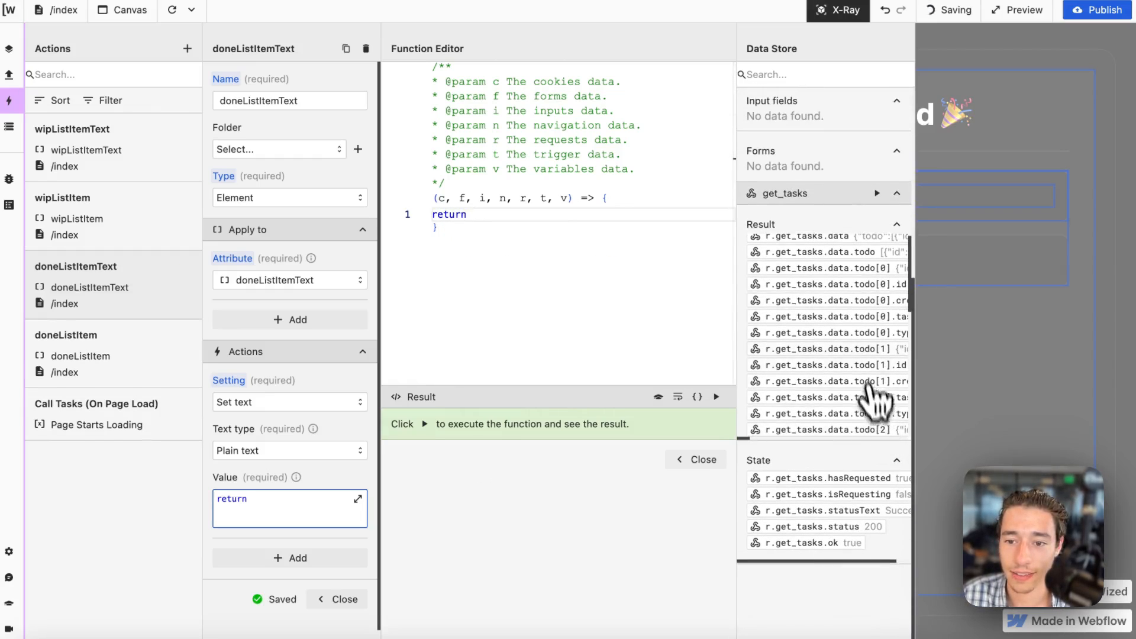
scroll(864, 367, right, 3)
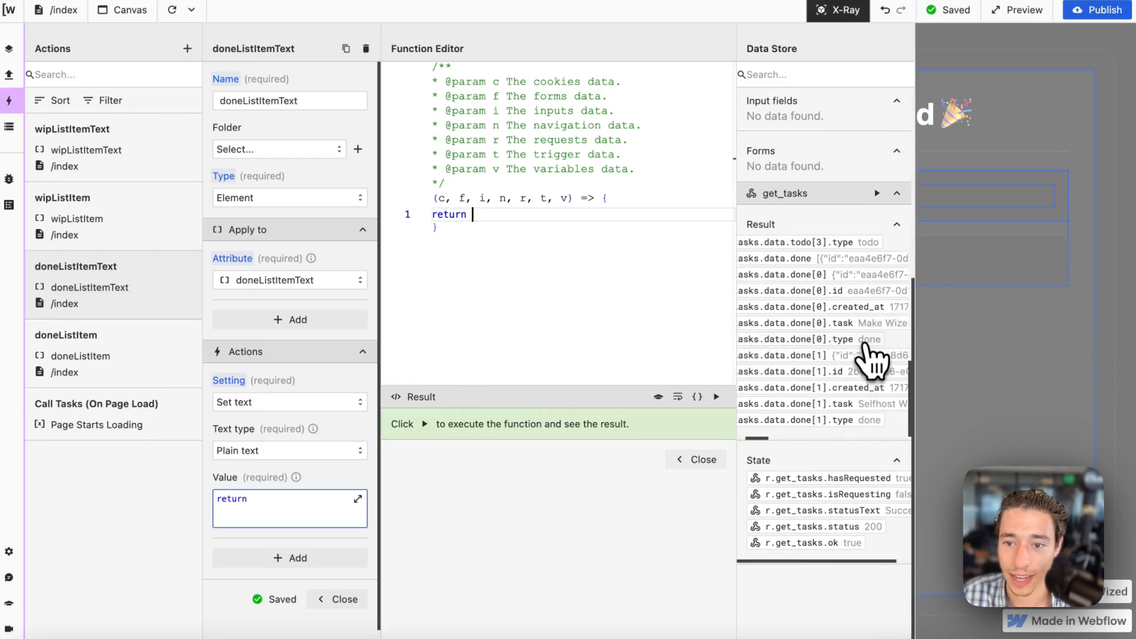
click(835, 324)
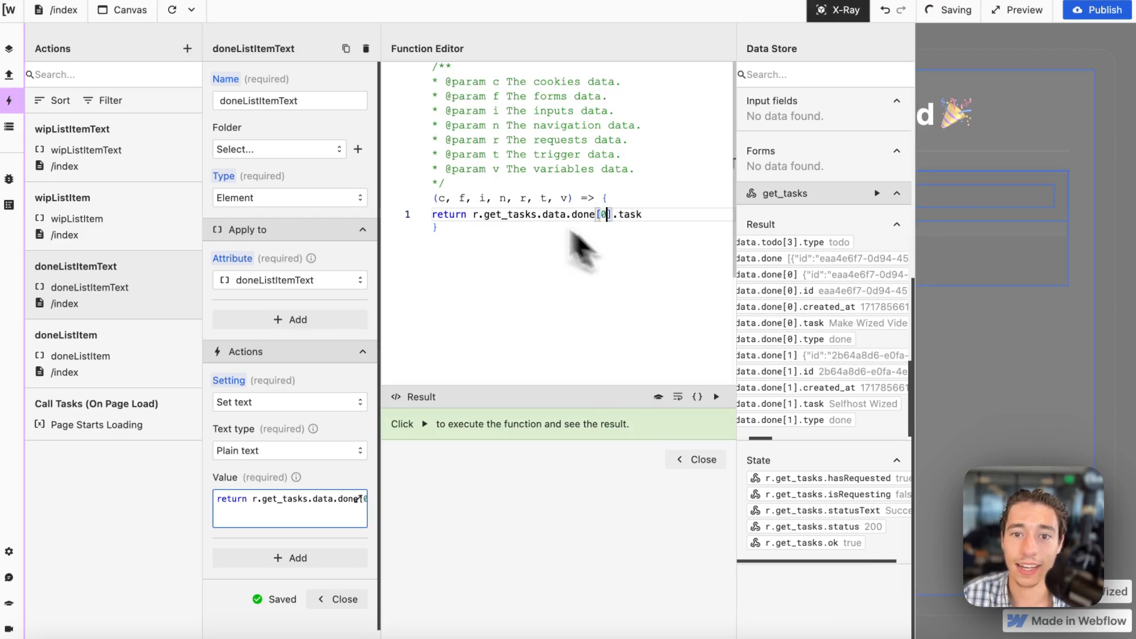
key(BackSpace)
scroll(811, 189, up, 8)
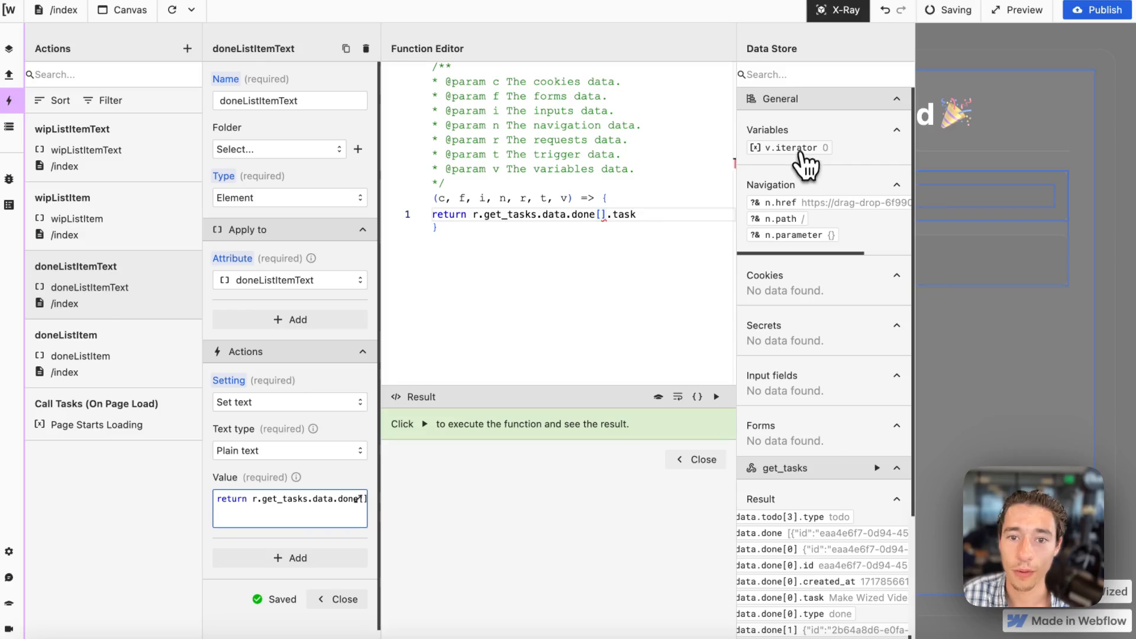
click(800, 149)
click(707, 461)
scroll(290, 521, down, 2)
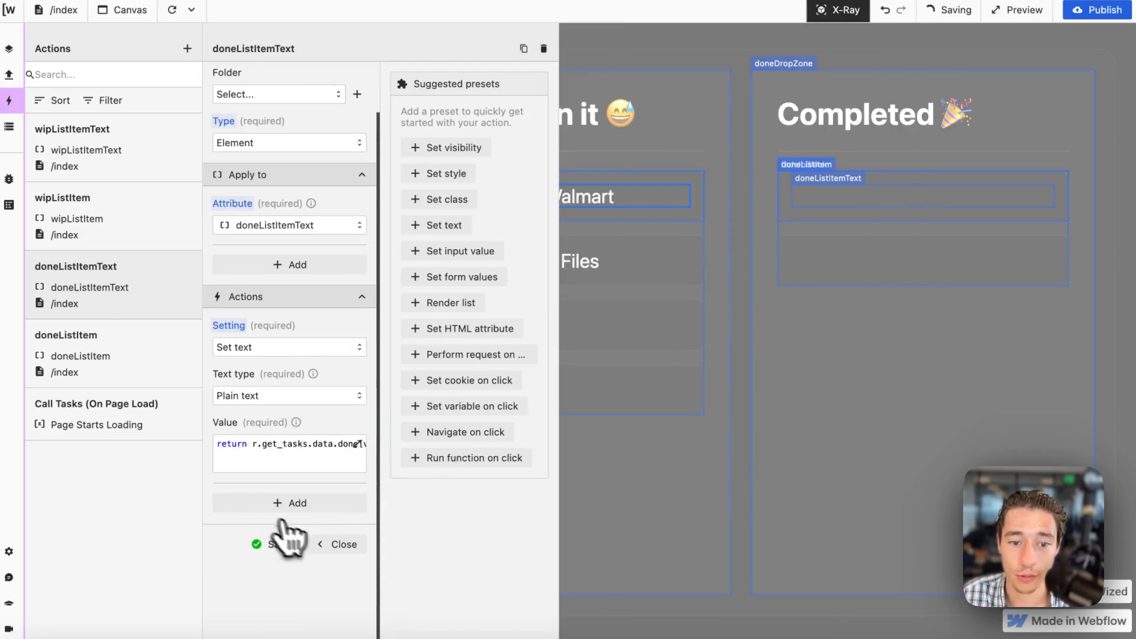
click(283, 541)
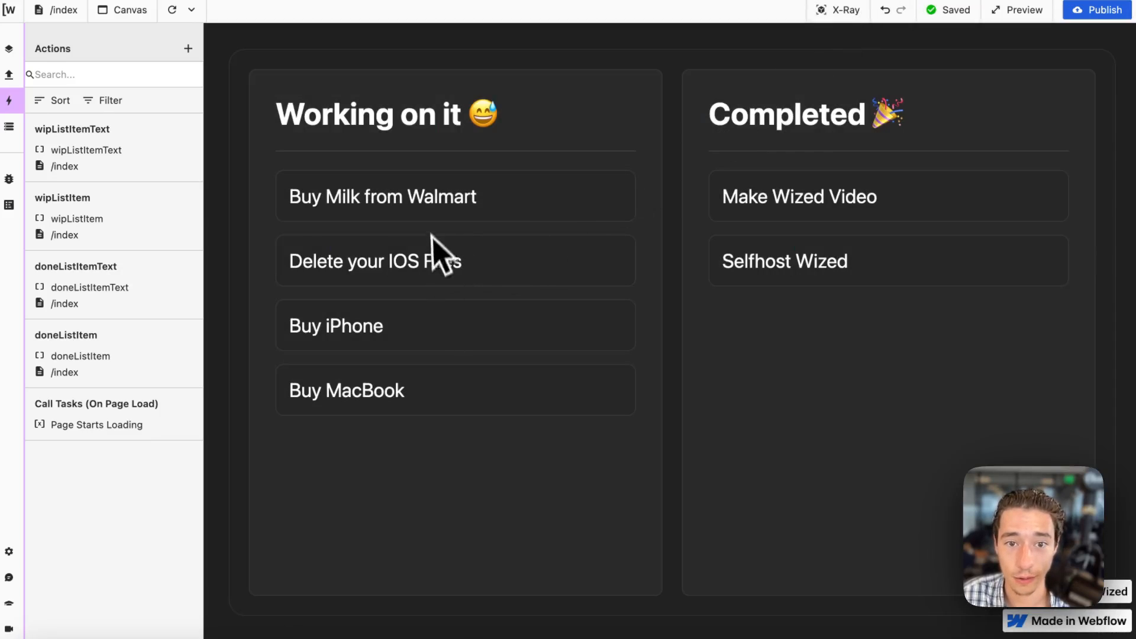
Try to move a task card from the Working on it column to Completed on the canvas without X-Ray.
drag(506, 210, 691, 208)
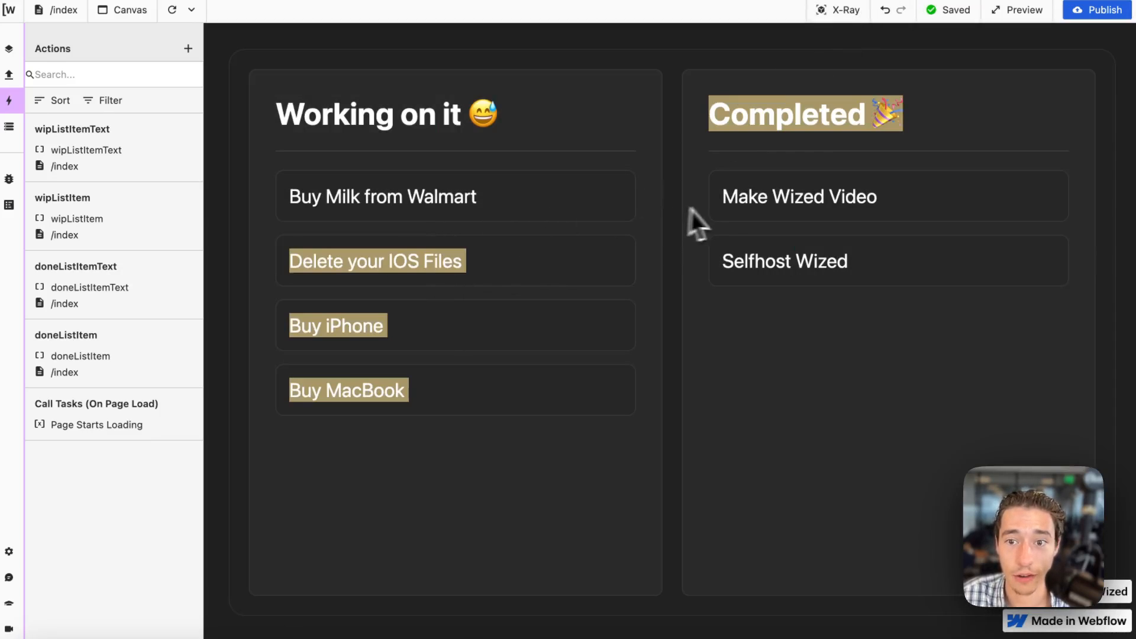
click(819, 220)
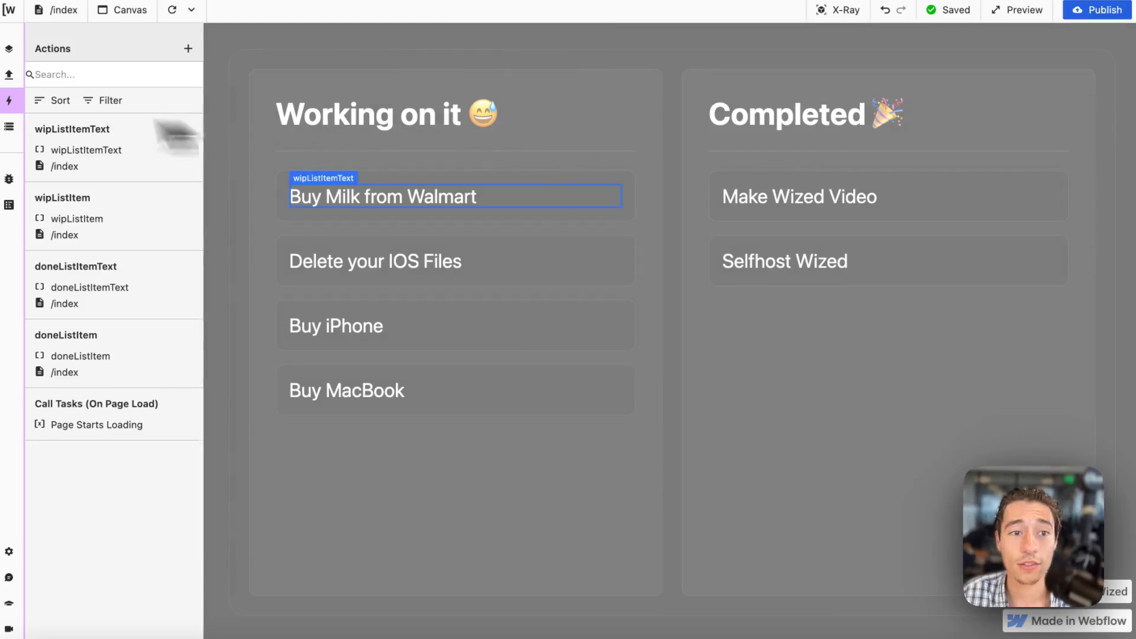
Switch to Webflow and add the custom attribute draggable with value true to the item block under Working on it.
mouse_move(34, 79)
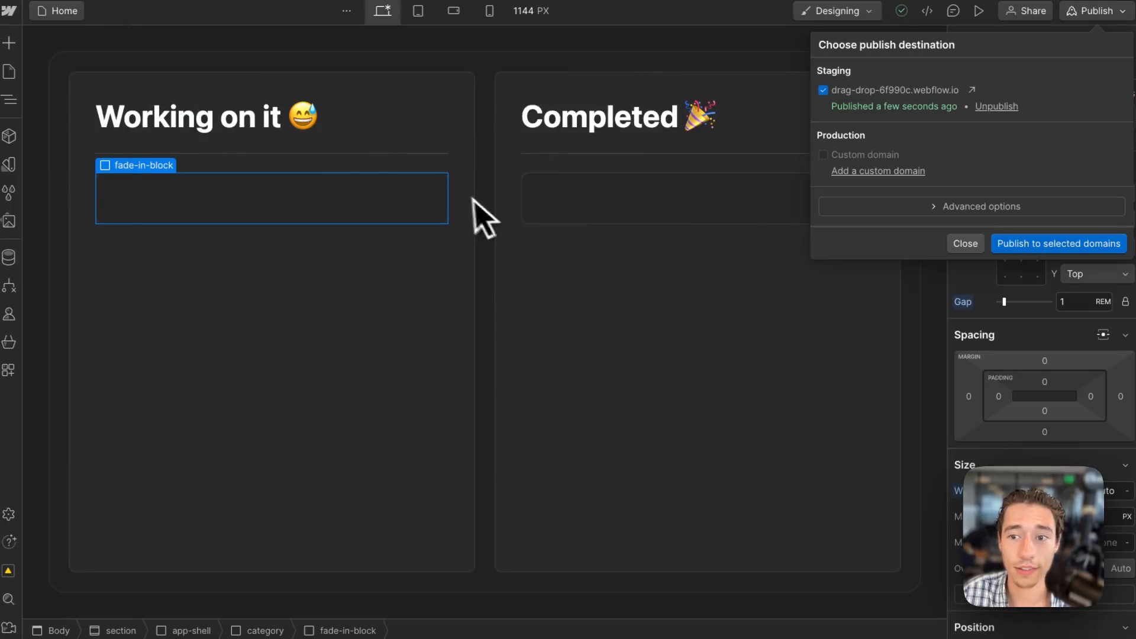
click(958, 325)
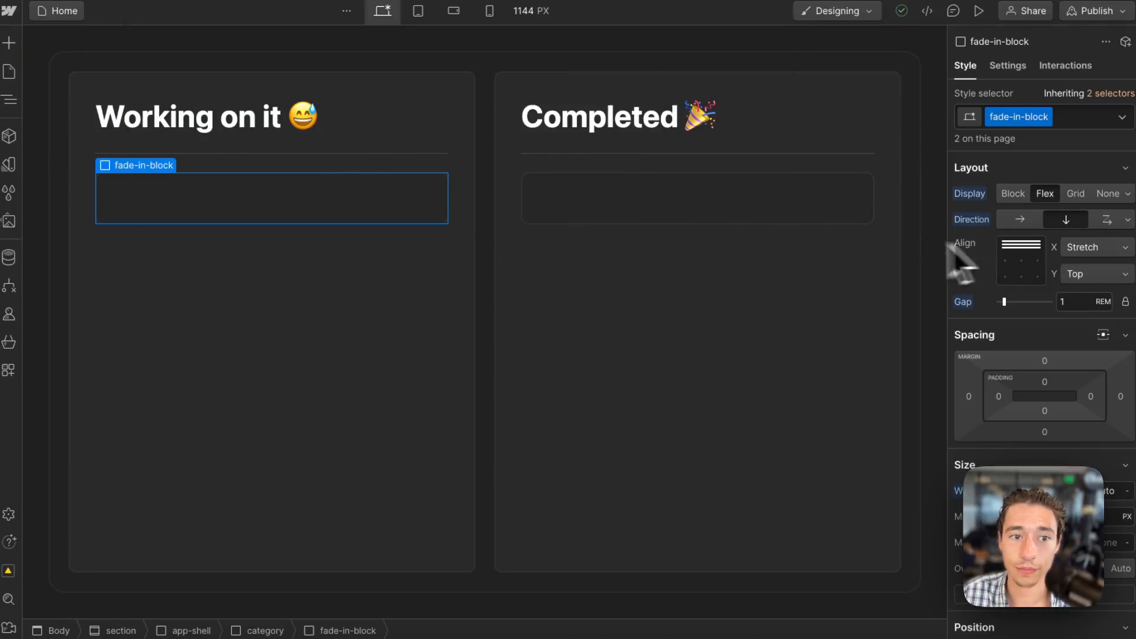
click(446, 203)
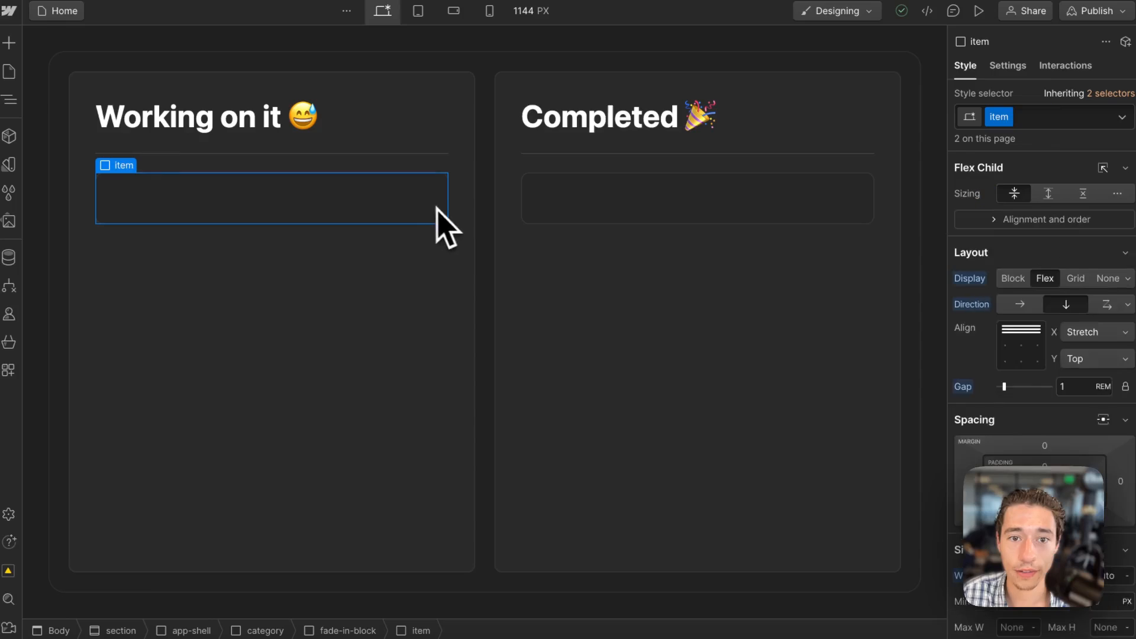
click(1013, 62)
click(1125, 317)
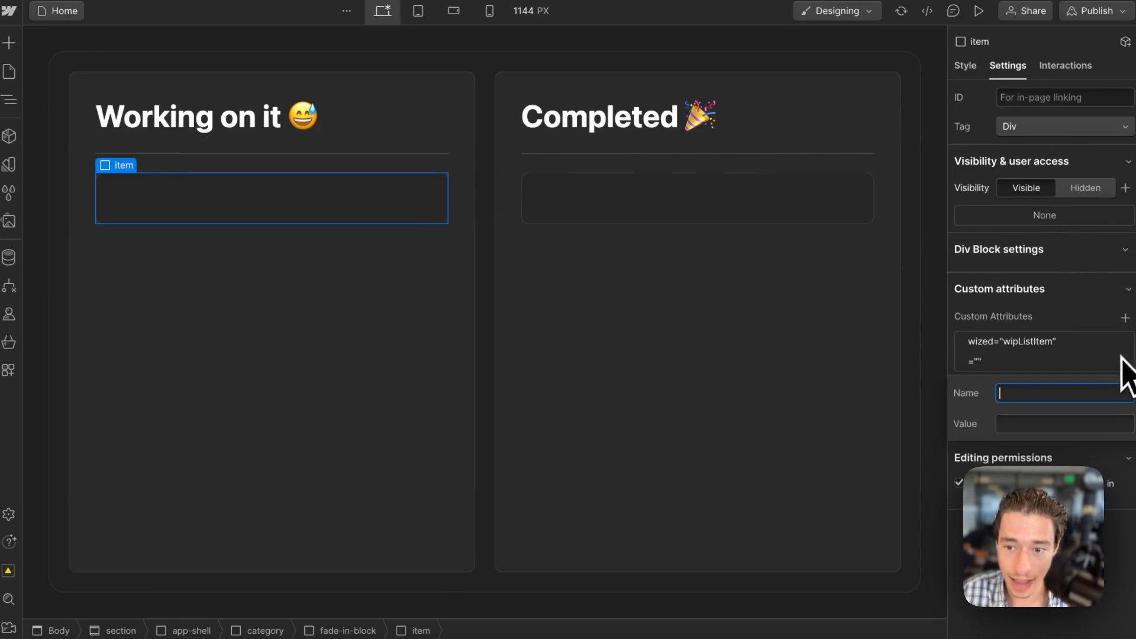
text(draggable)
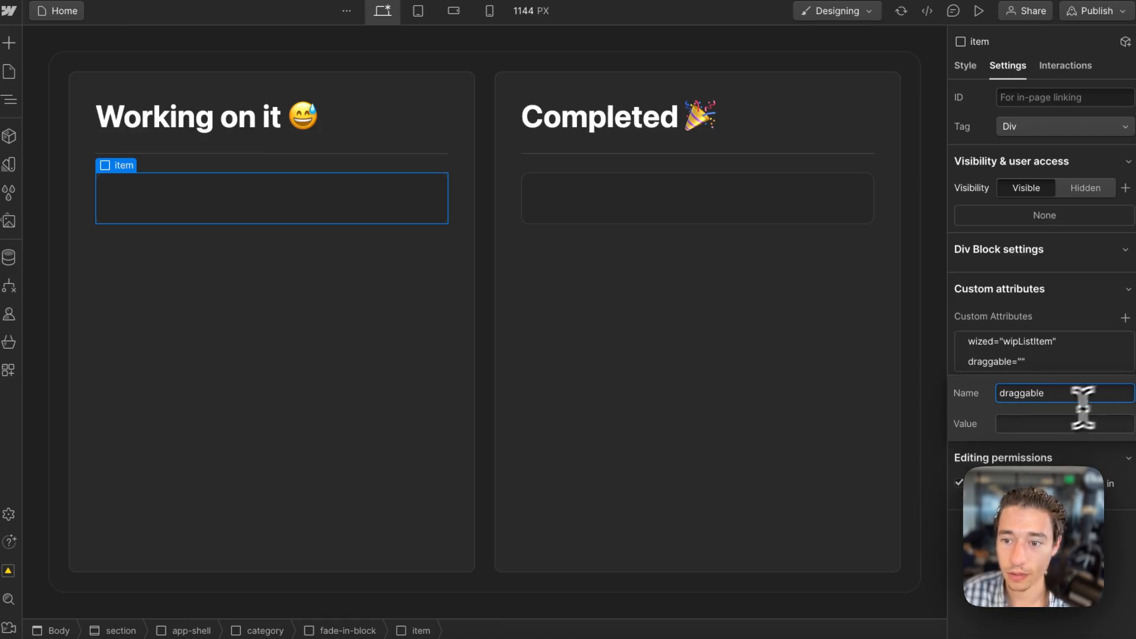
click(1032, 426)
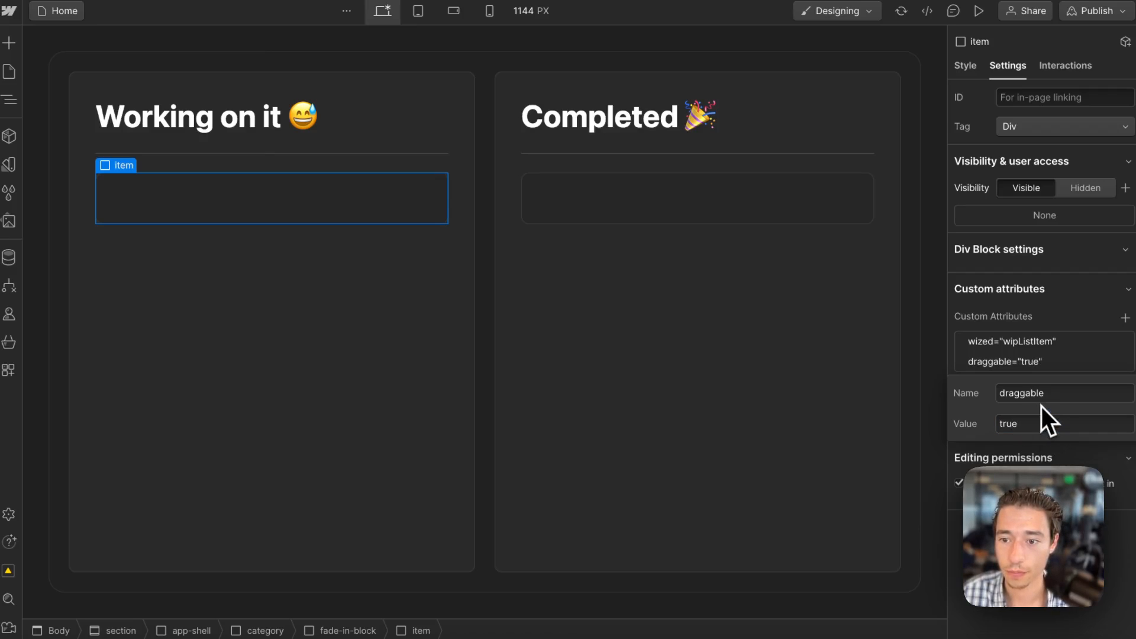
double_click(1038, 398)
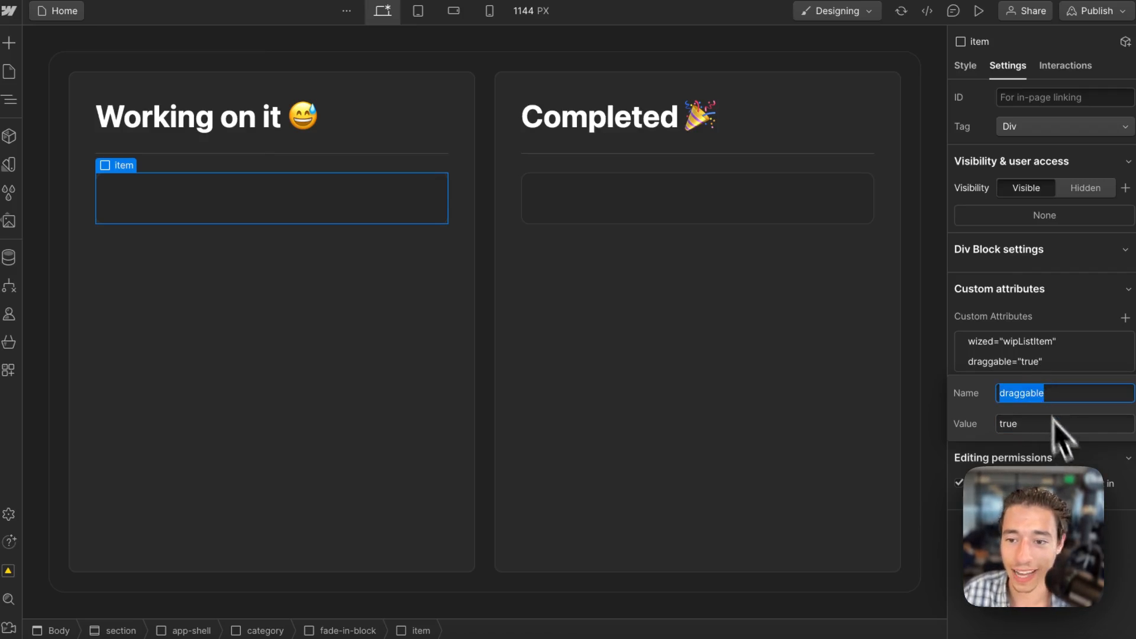
click(1062, 529)
Add the custom attribute draggable with value true to the item block under Completed.
click(865, 204)
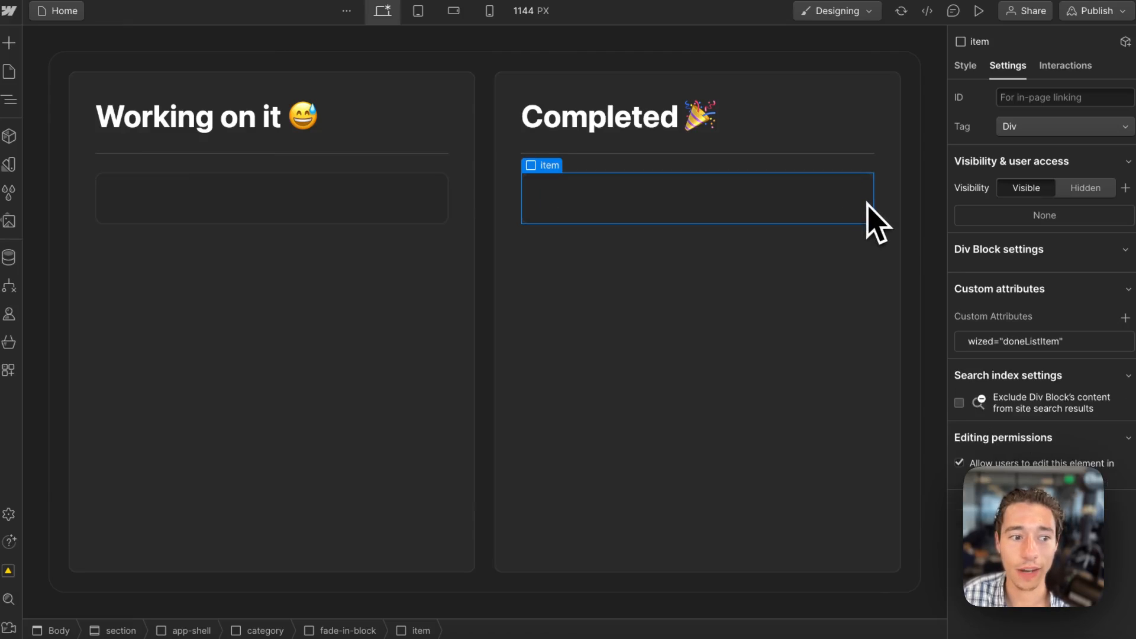
click(1125, 317)
text(draggable)
click(1044, 429)
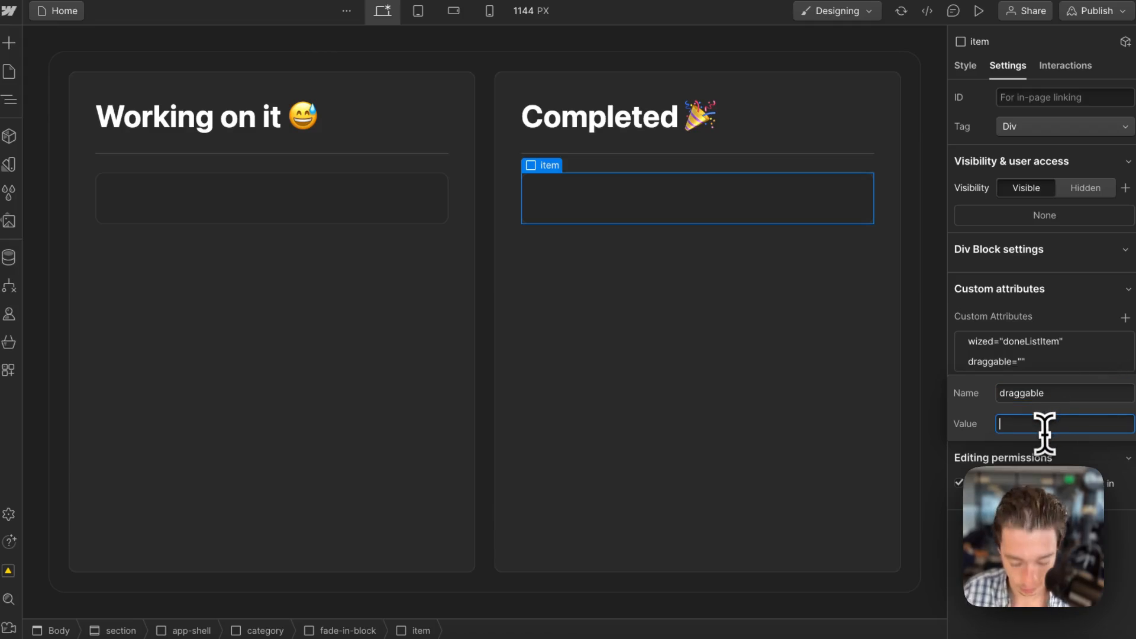
text(truie)
key(BackSpace)
key(BackSpace)
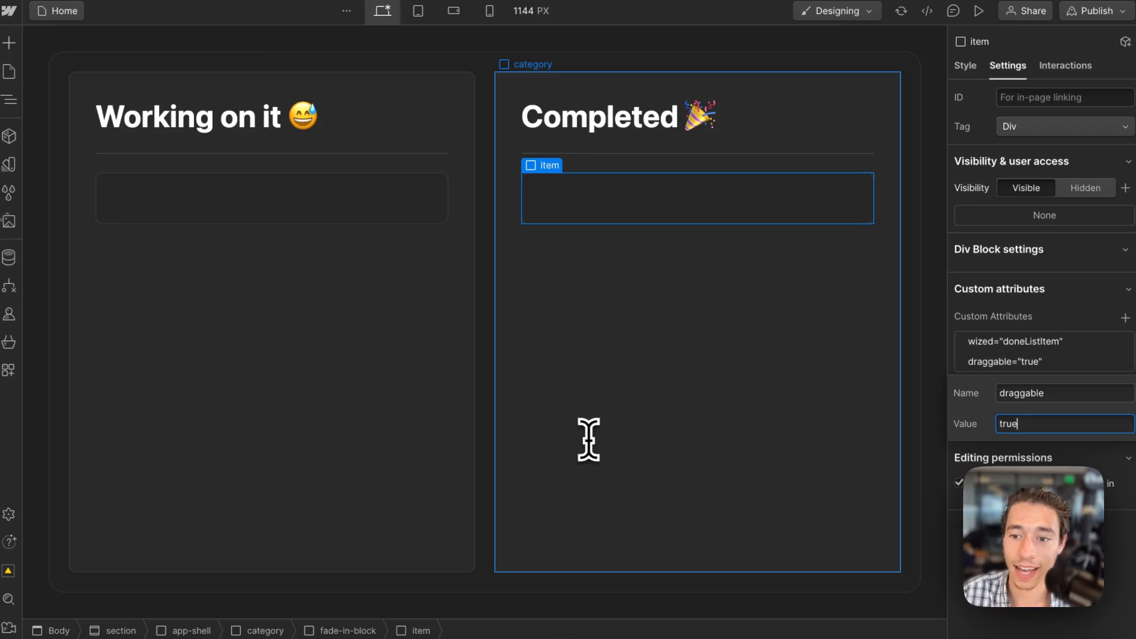
Publish the Webflow site to the selected staging domain drag-drop-6f990c.webflow.io.
click(1096, 12)
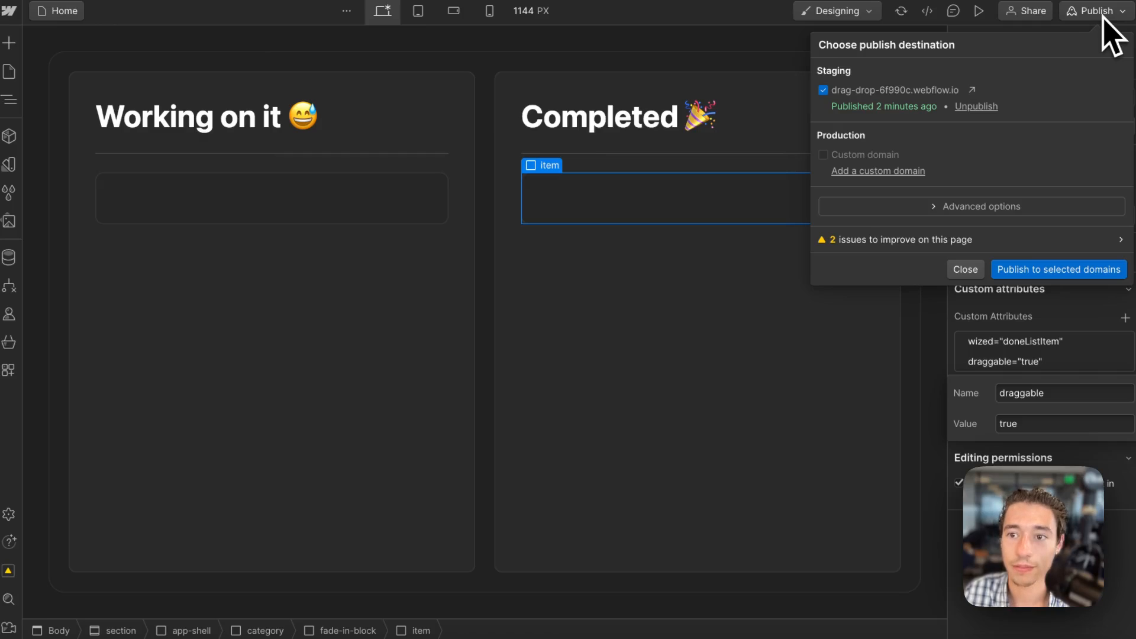
click(1024, 269)
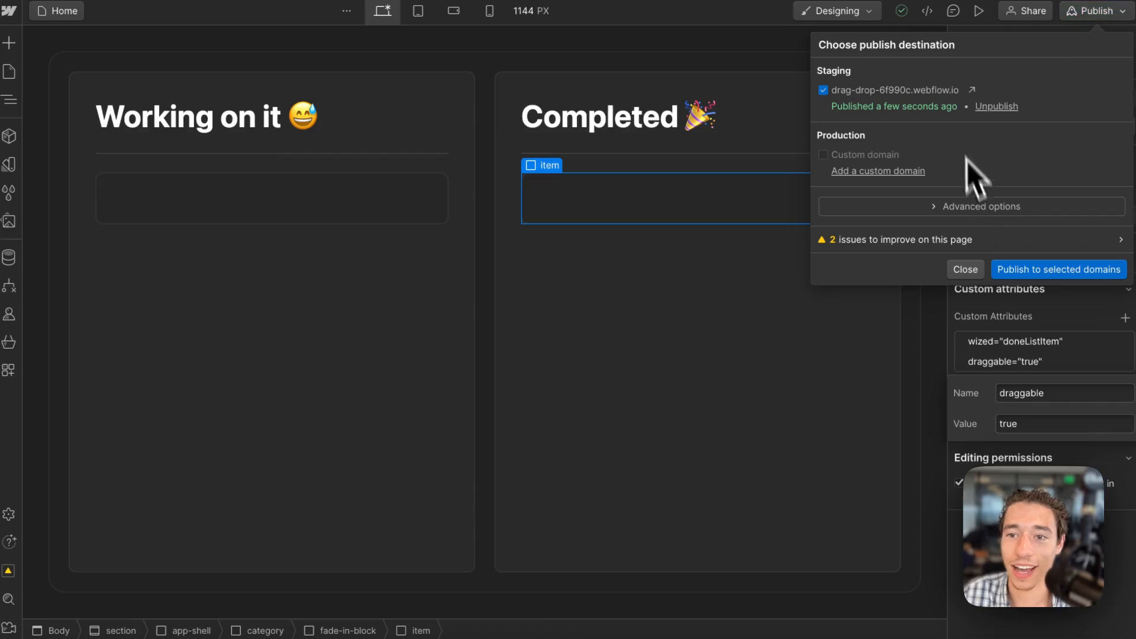
Switch to Wized and test that the task cards can be picked up and moved between Working on it and Completed.
click(104, 82)
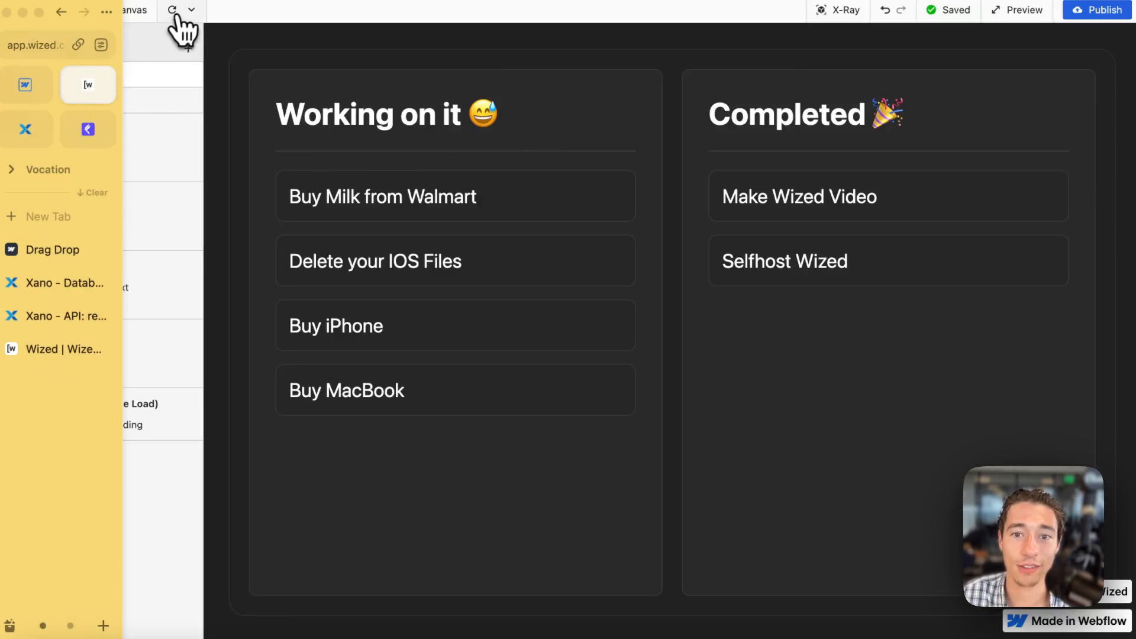
drag(482, 259, 878, 250)
drag(559, 209, 1006, 214)
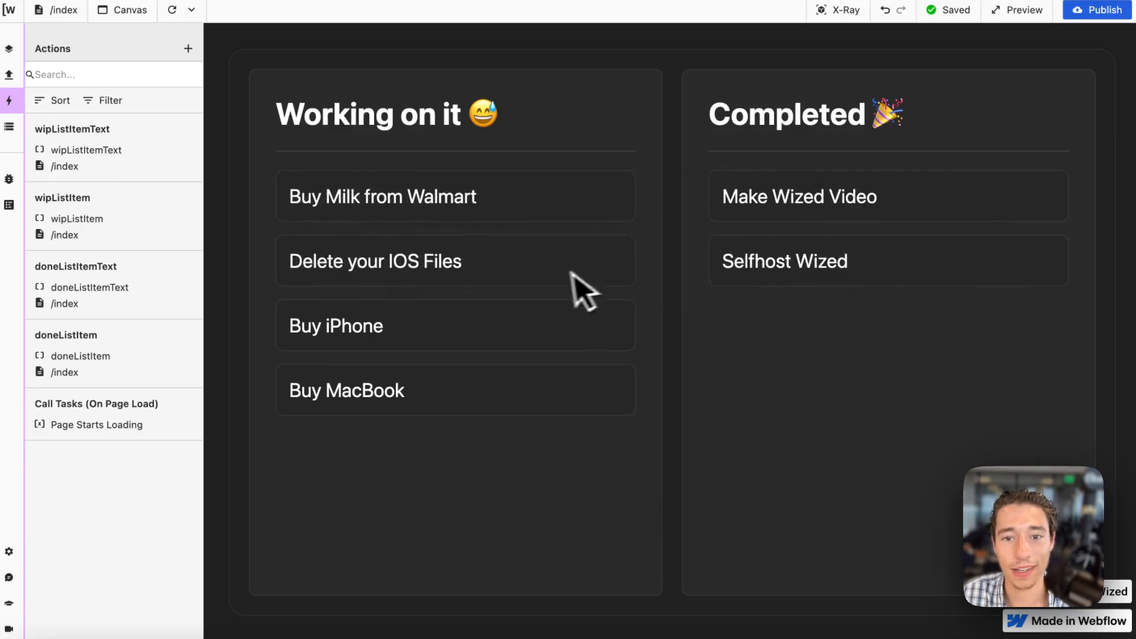
drag(572, 271, 1061, 267)
drag(937, 274, 511, 341)
drag(852, 201, 917, 275)
drag(532, 341, 893, 308)
drag(515, 270, 1018, 225)
drag(518, 213, 872, 310)
drag(526, 269, 1021, 335)
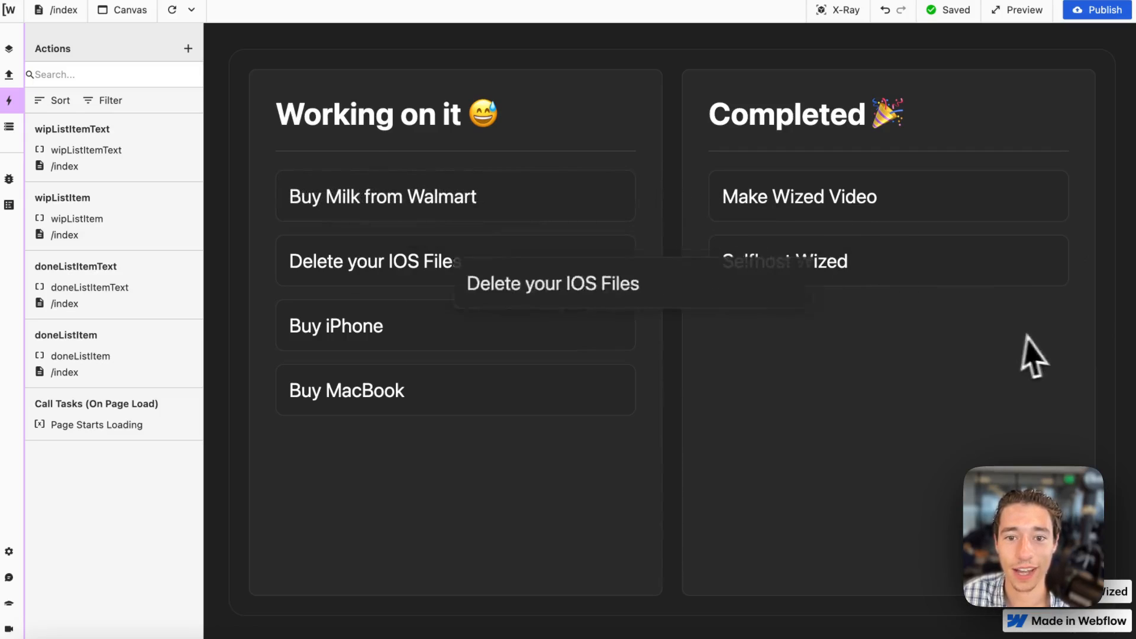
Try moving the Buy iPhone card towards Completed, and switch to Webflow to close the publish dialog.
drag(515, 341, 734, 278)
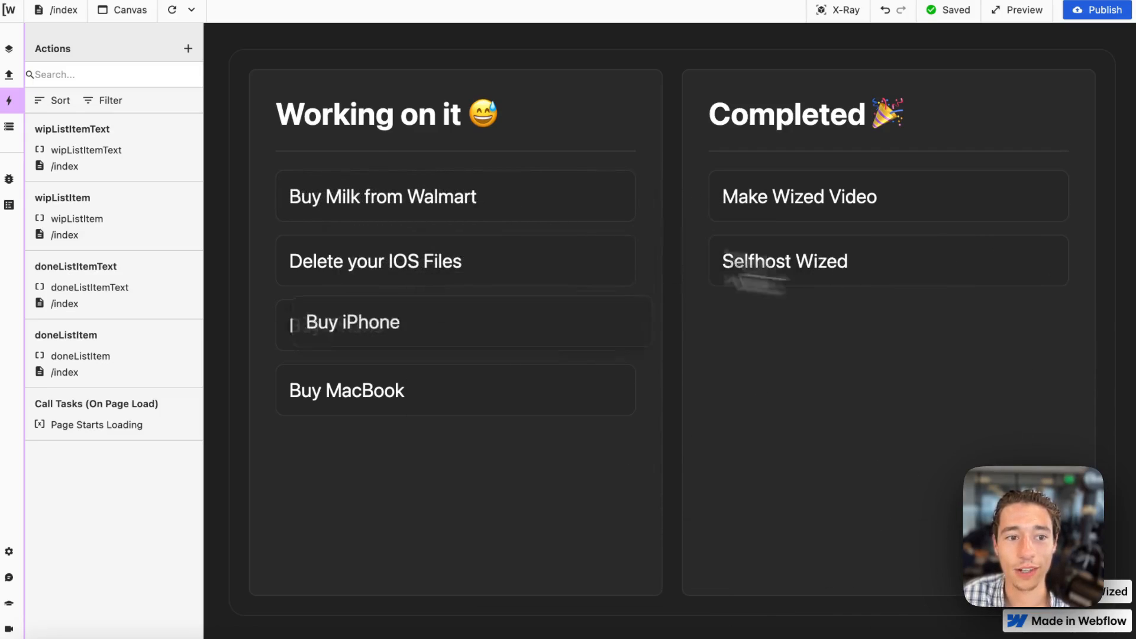
mouse_move(6, 142)
click(25, 85)
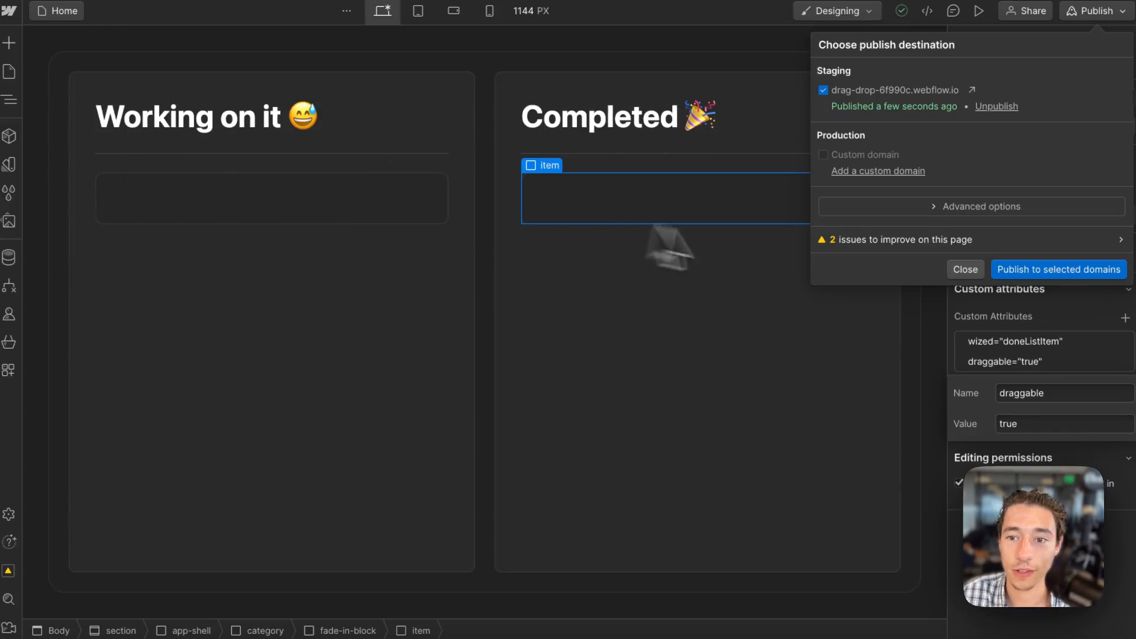
click(960, 270)
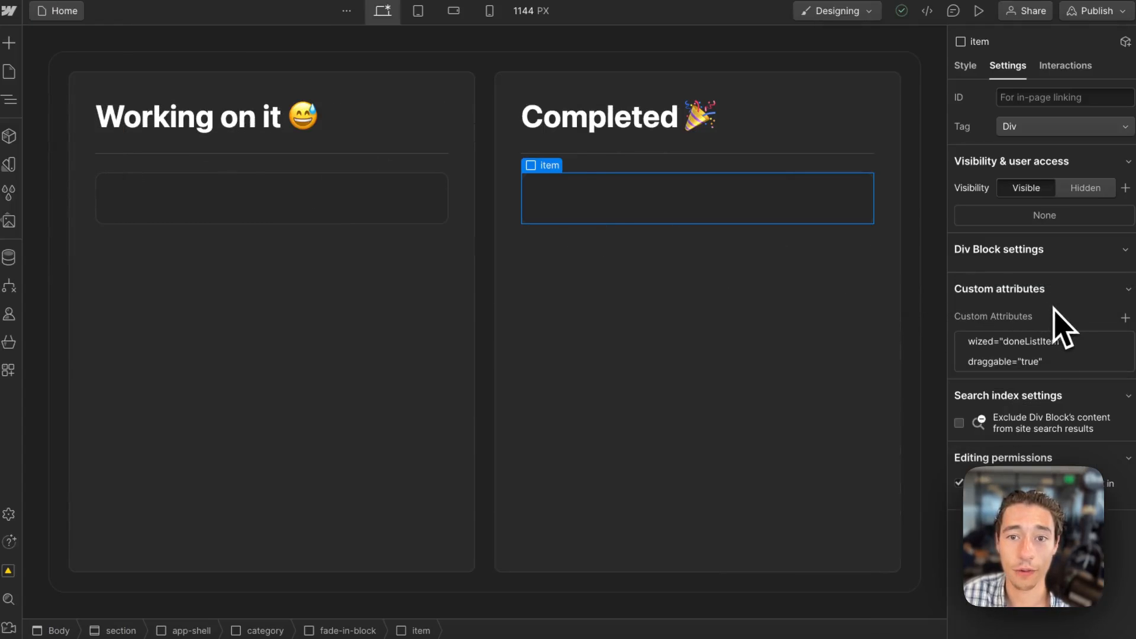
Switch to Wized, reload the canvas and create a variable named dragged_item_data with the initial value return "".
mouse_move(45, 215)
click(97, 88)
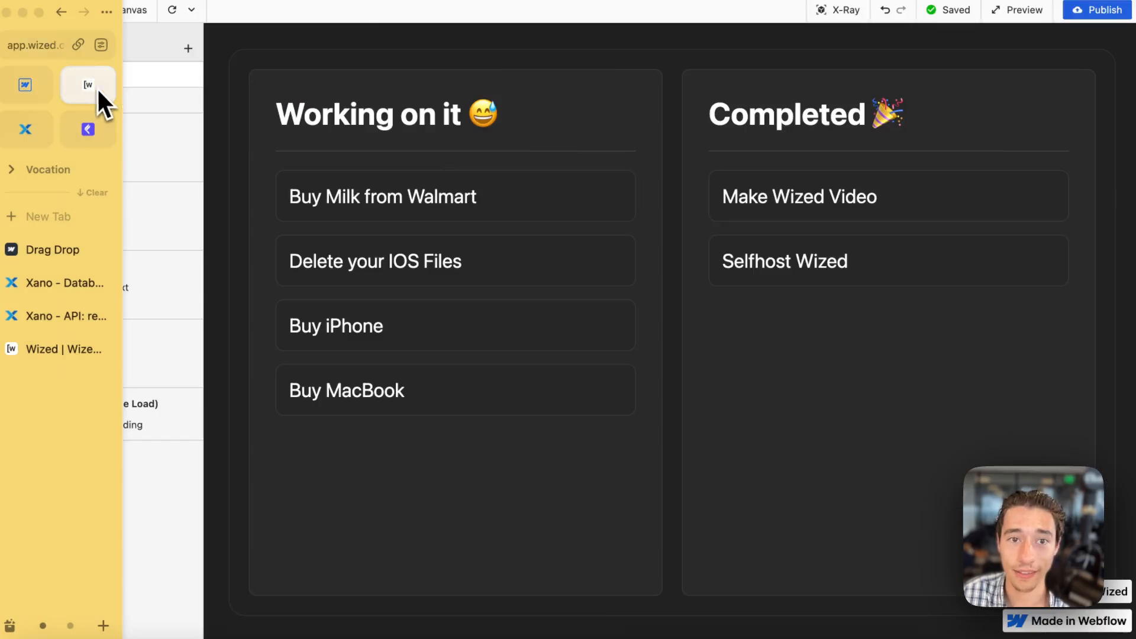
click(173, 10)
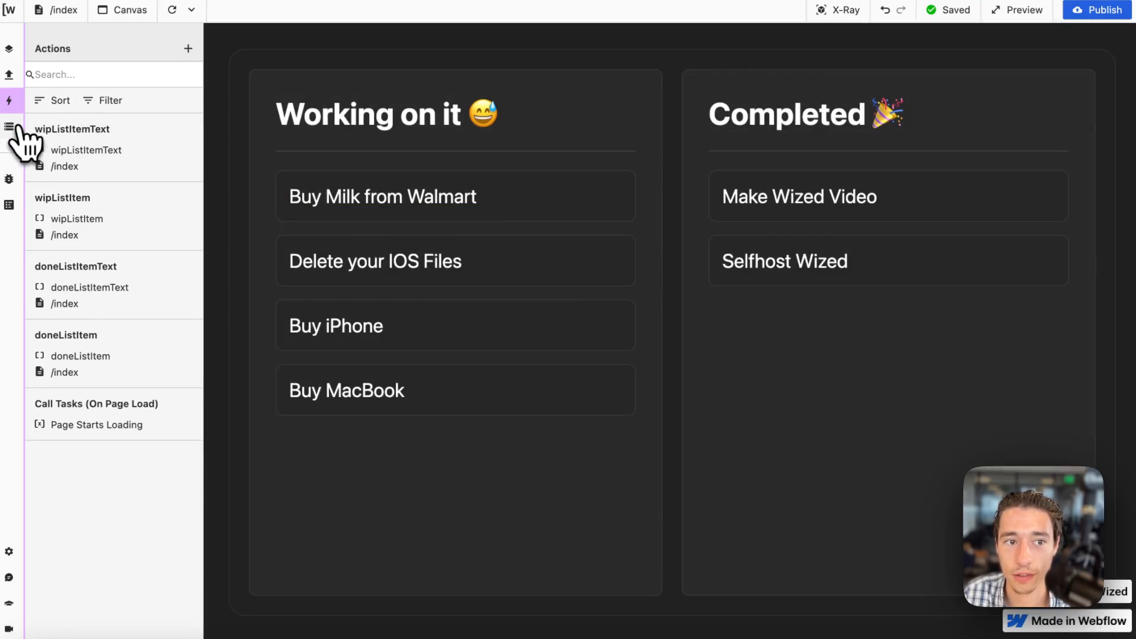
click(9, 126)
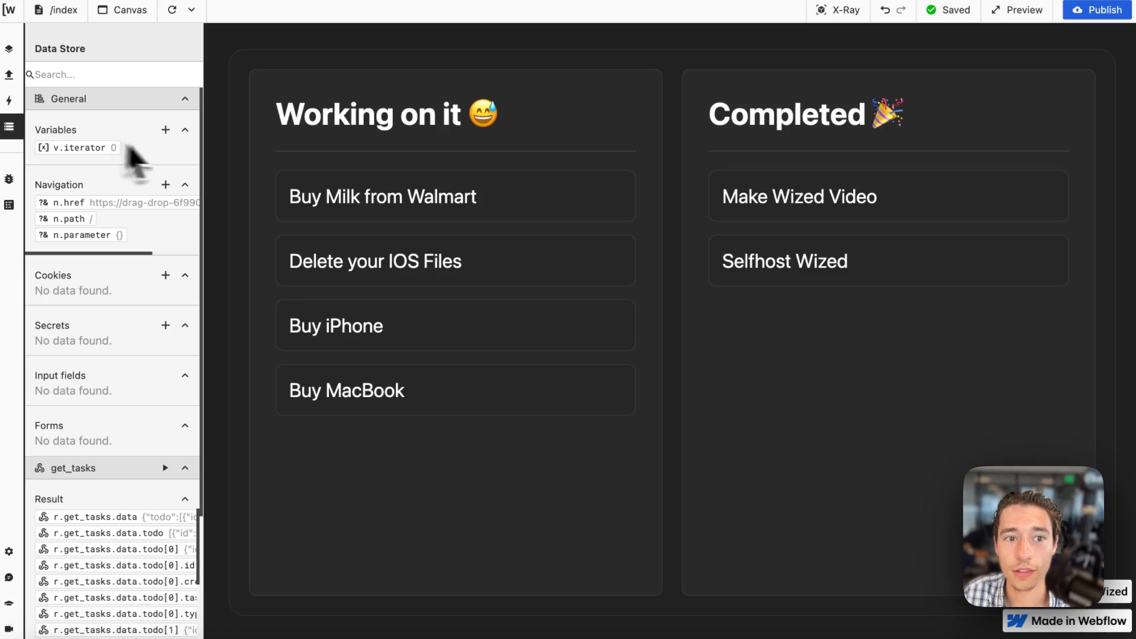
click(165, 129)
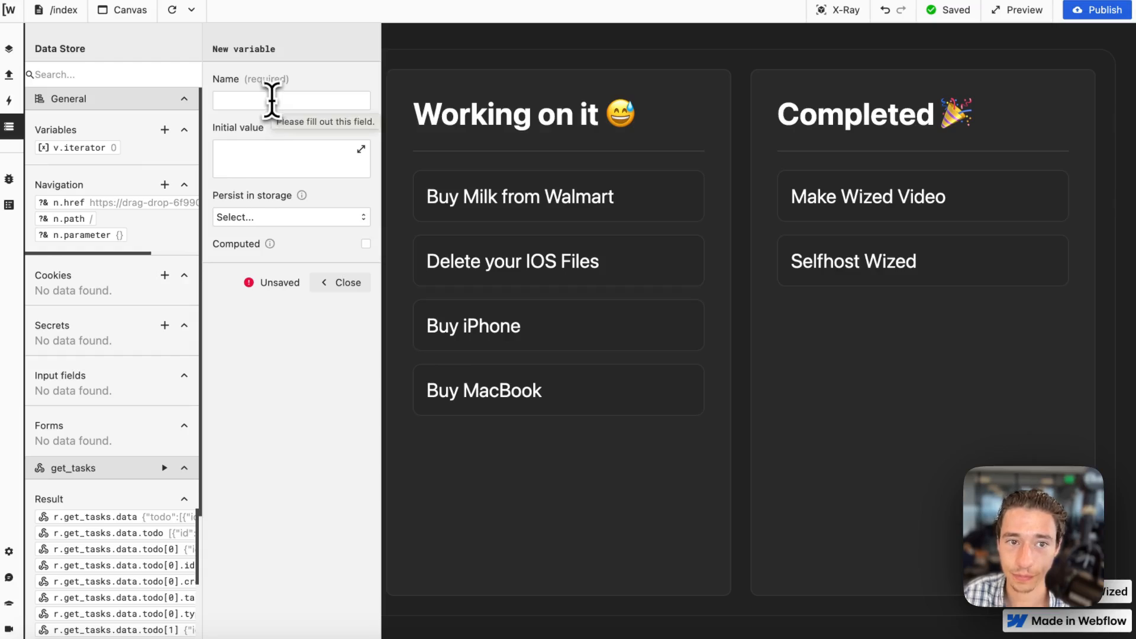
click(271, 100)
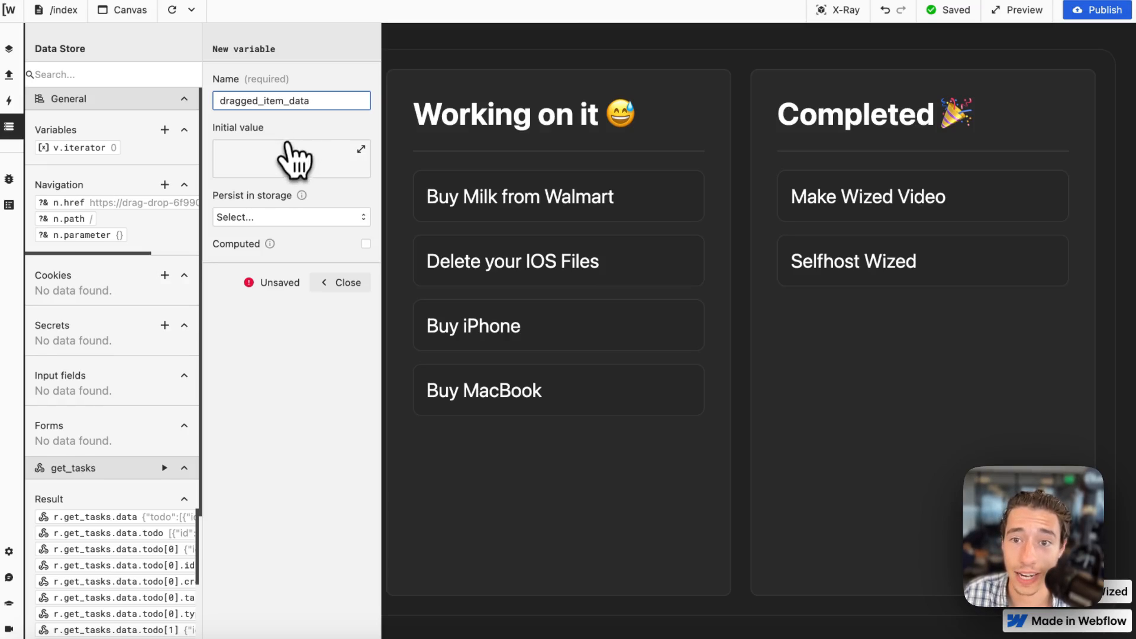
click(292, 161)
text(return)
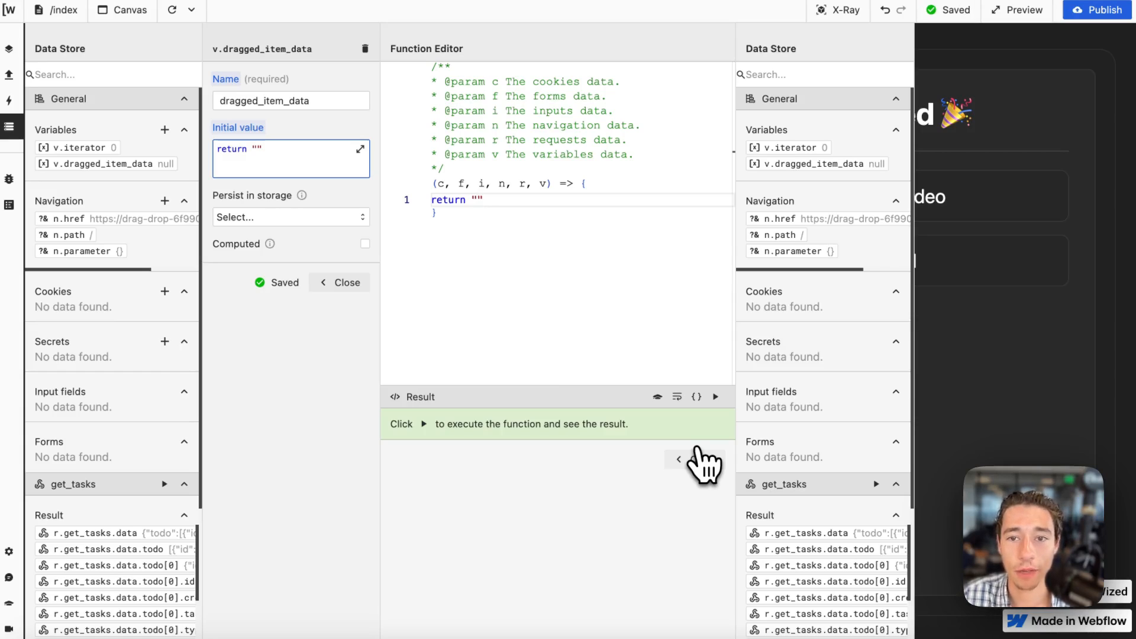
click(695, 457)
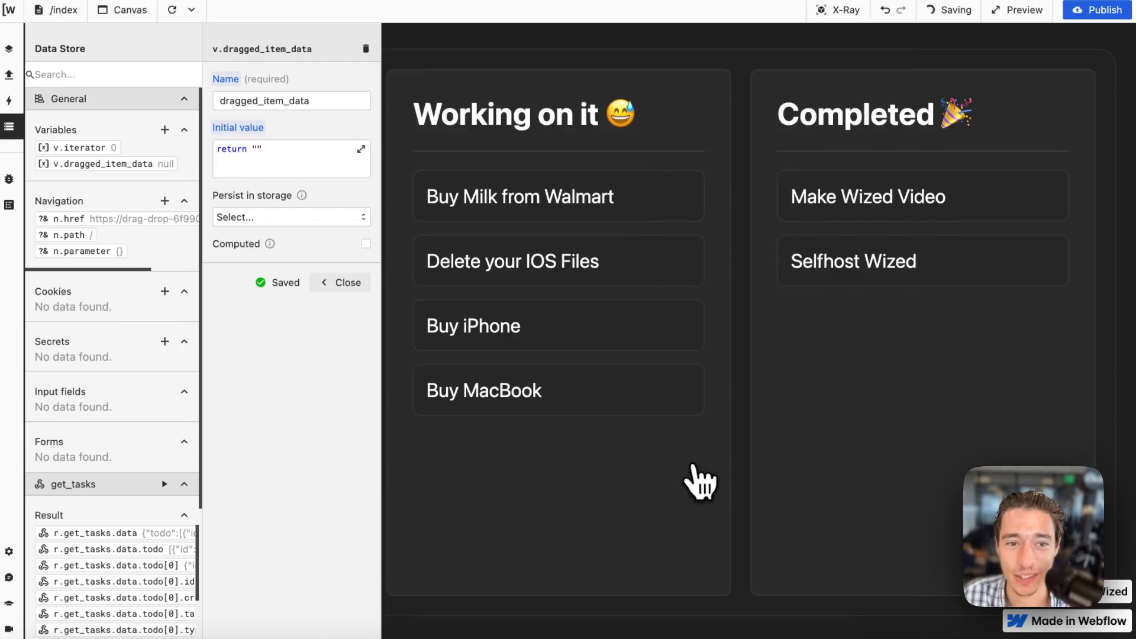
Reload the canvas and review the settings of the dragged_item_data variable.
click(172, 10)
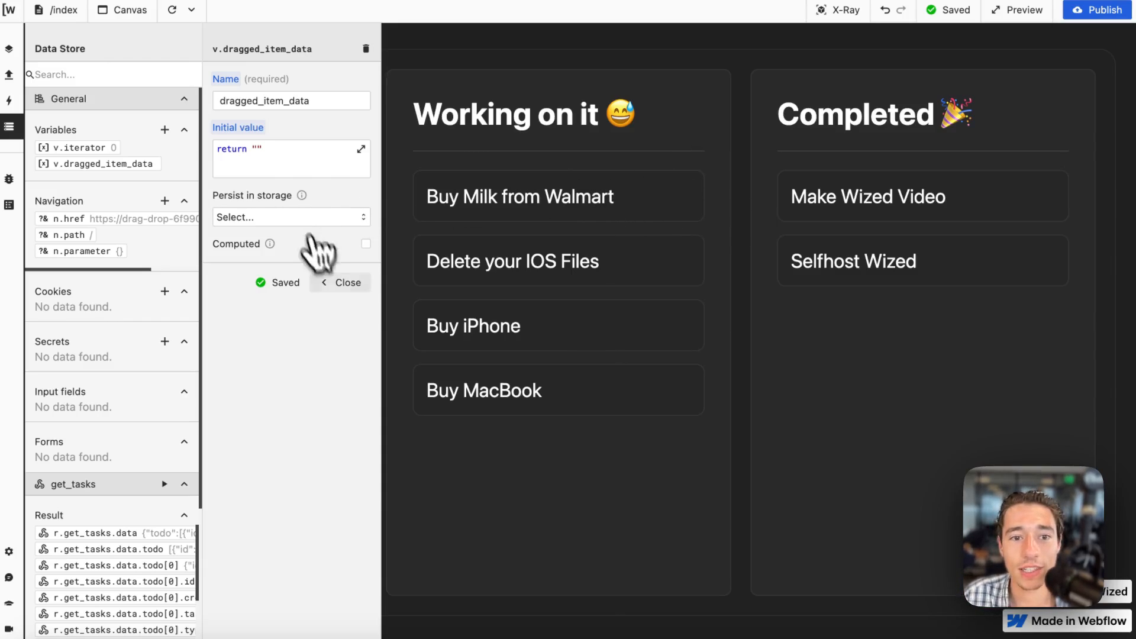
click(340, 284)
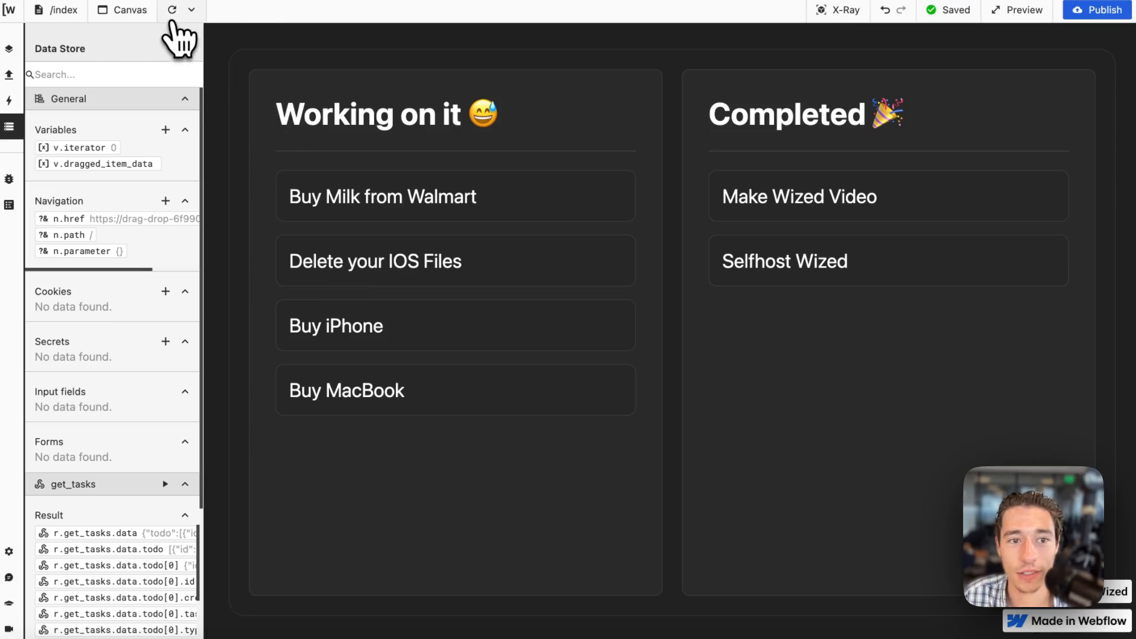
click(127, 163)
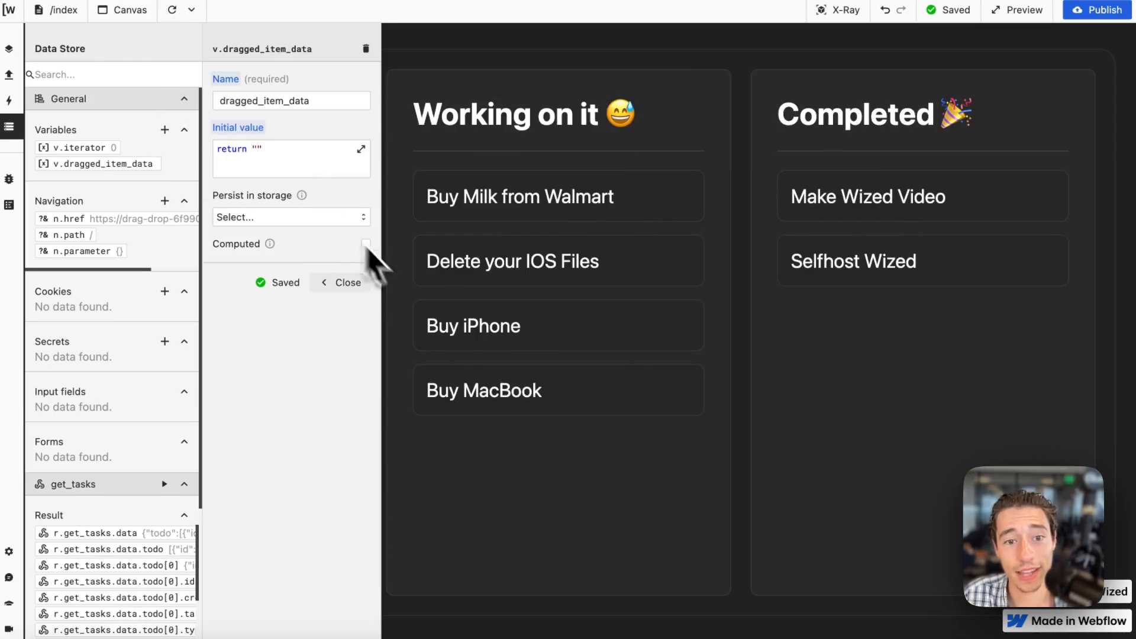
click(355, 283)
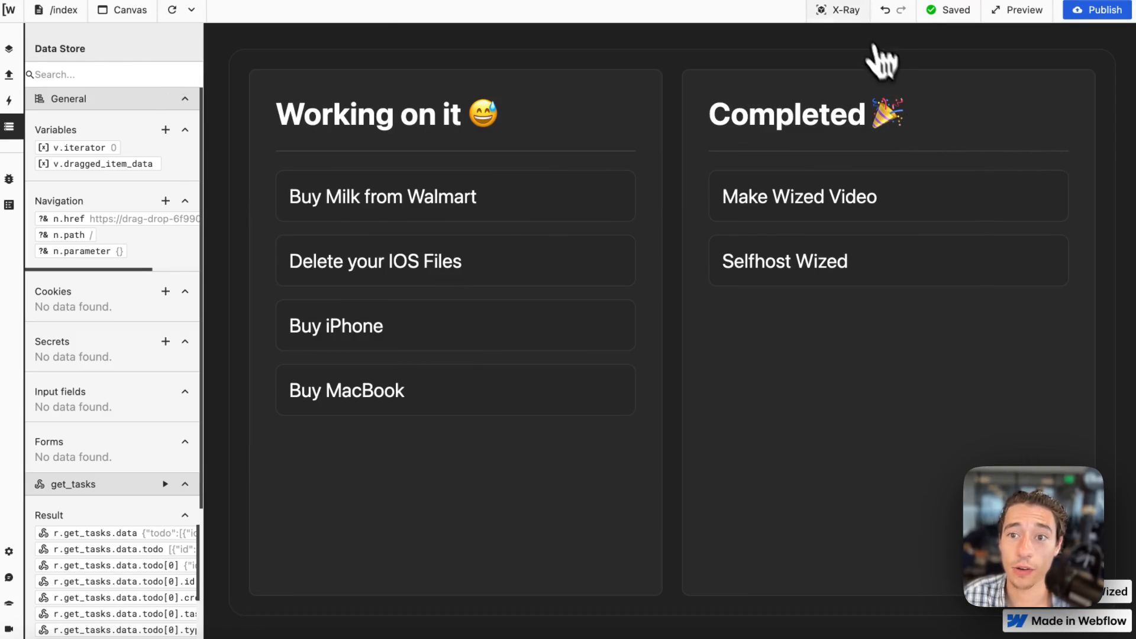
Turn on X-Ray and add an On Event setting for the event dragstart to the wipListItem action.
click(838, 9)
click(316, 177)
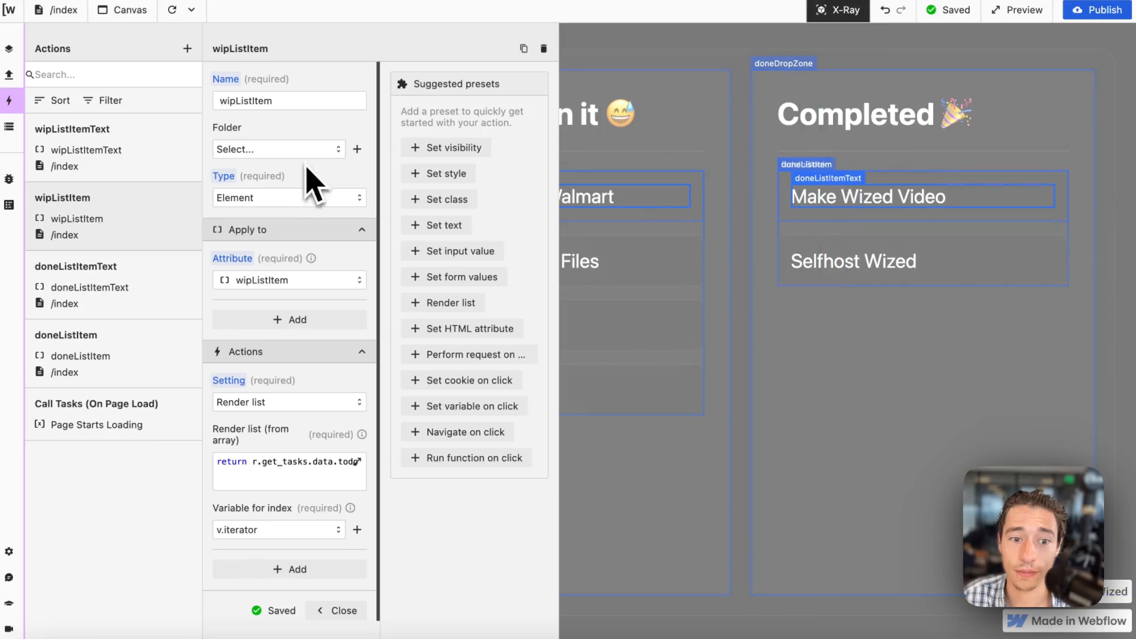
scroll(340, 482, down, 2)
click(319, 500)
scroll(293, 515, down, 2)
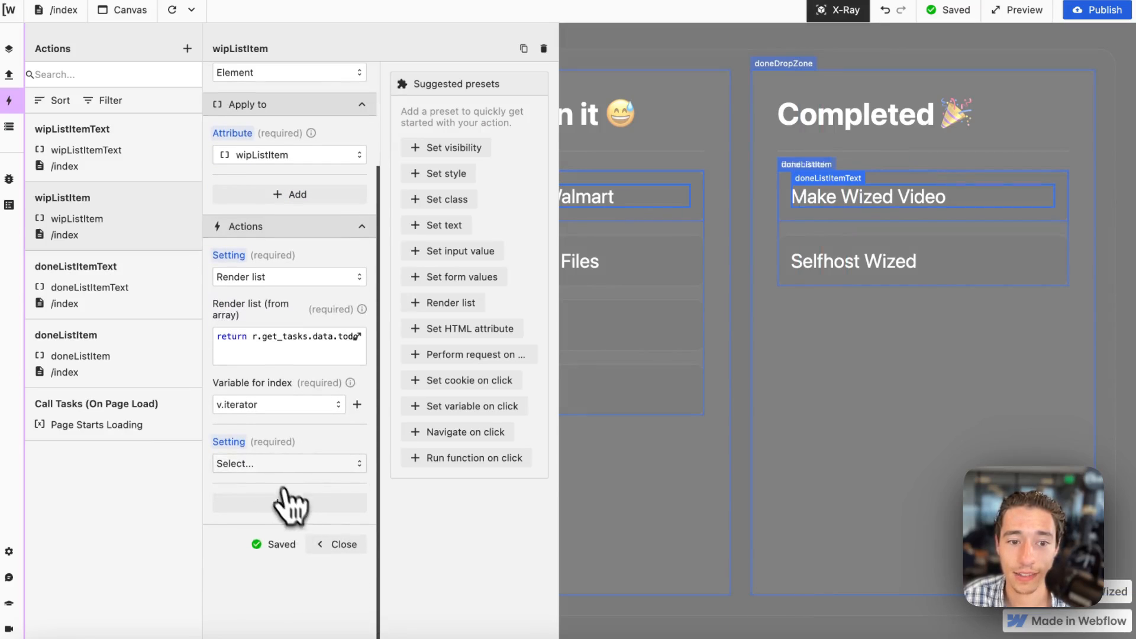
click(274, 464)
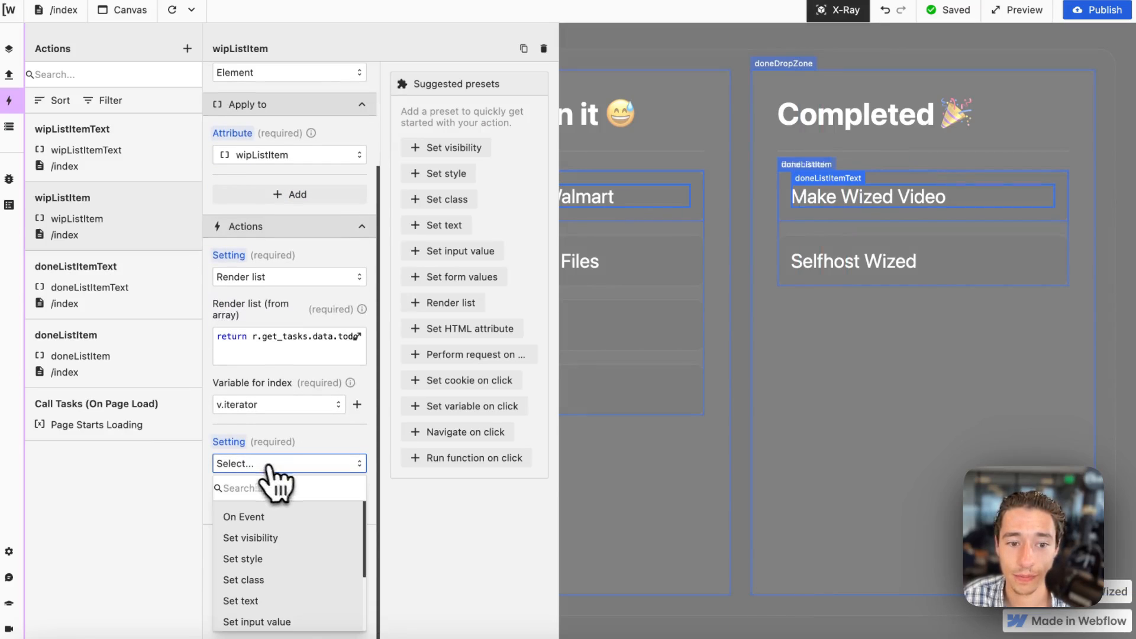
click(264, 517)
click(257, 511)
text(dr)
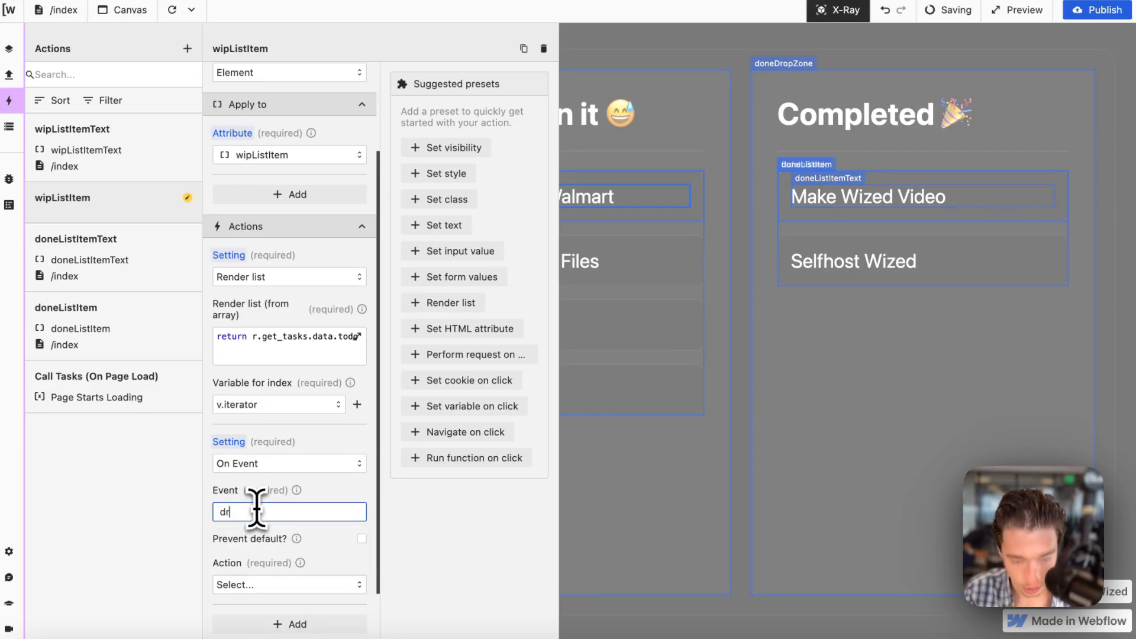
text(agstart)
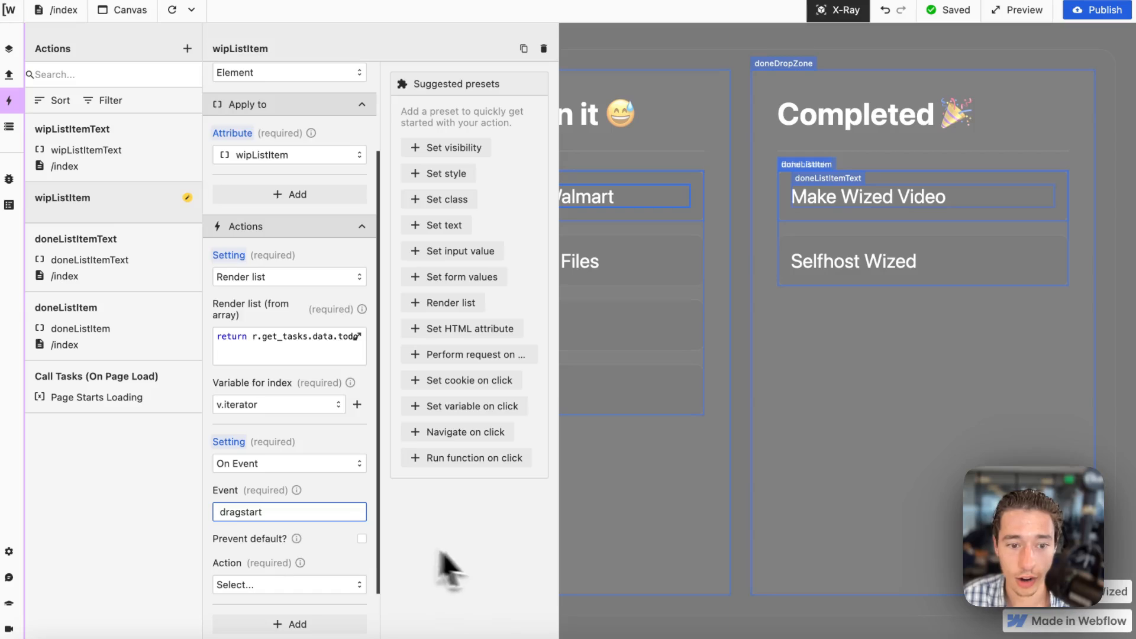
Make the dragstart event perform Set variable on v.dragged_item_data.
scroll(308, 521, down, 2)
click(329, 464)
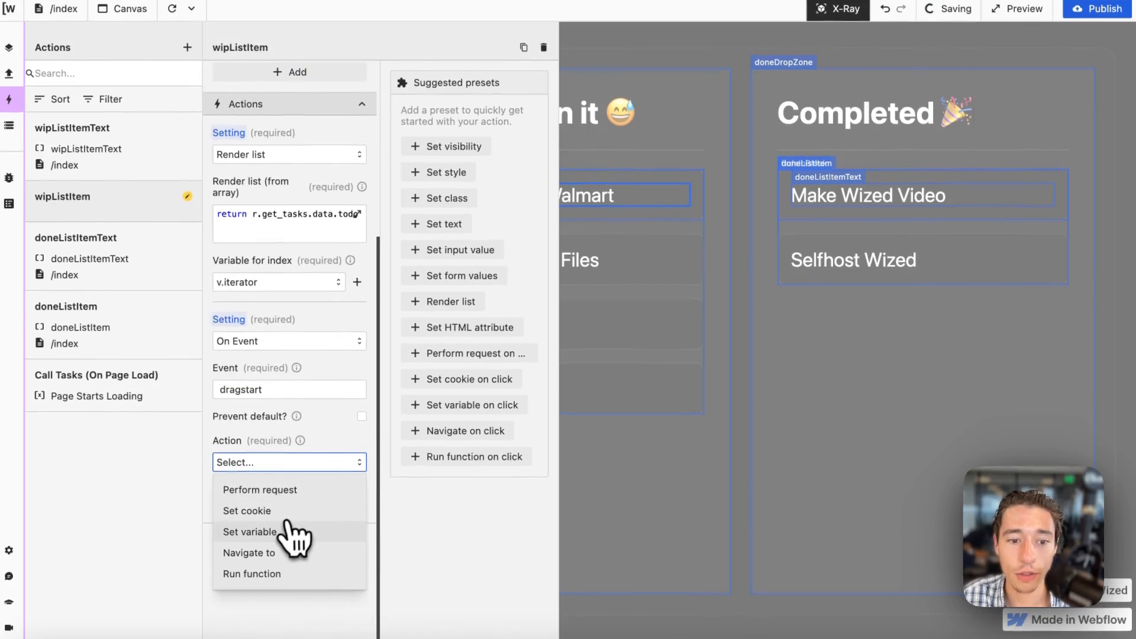
click(275, 533)
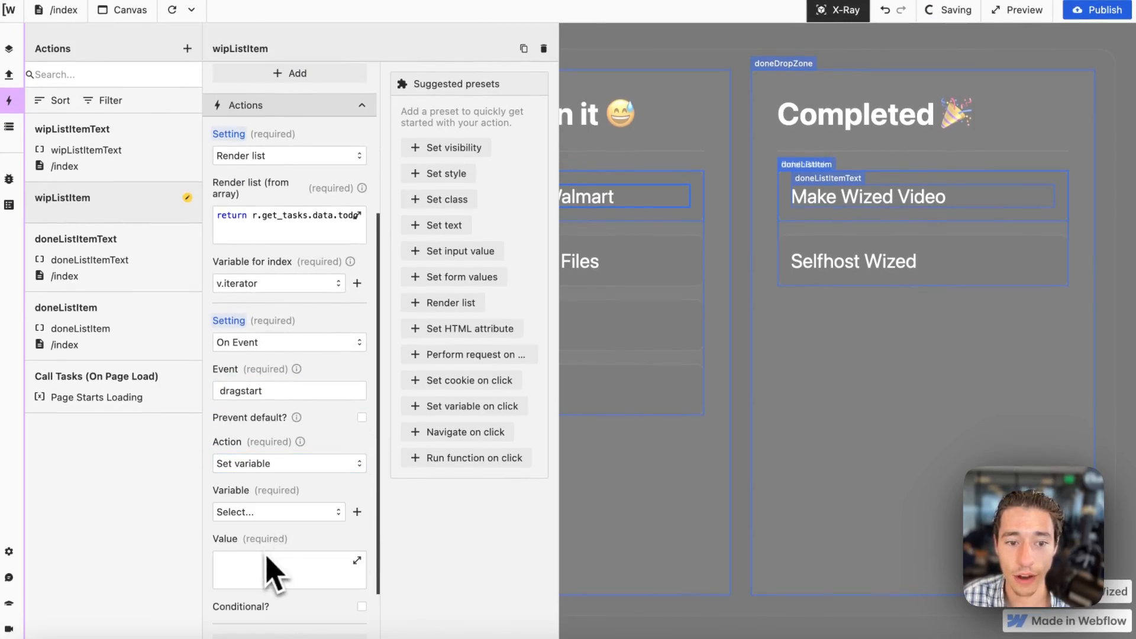
click(271, 512)
click(280, 562)
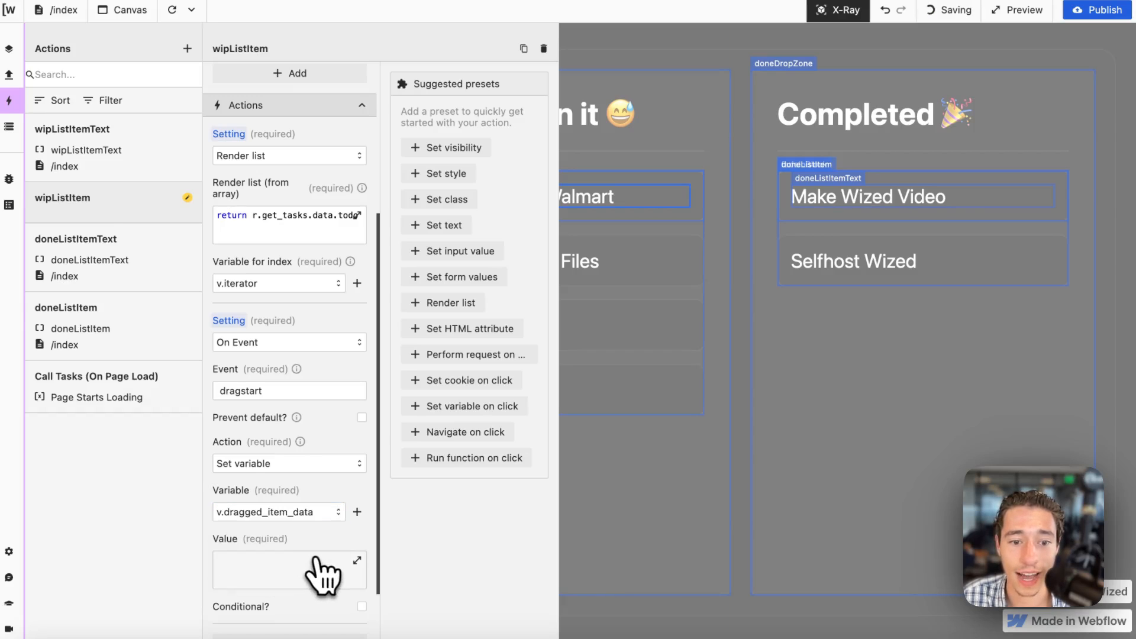
Set the variable's value to return r.get_tasks.data.todo[v.iterator].task and close the wipListItem action.
scroll(324, 570, down, 3)
click(331, 437)
text(return)
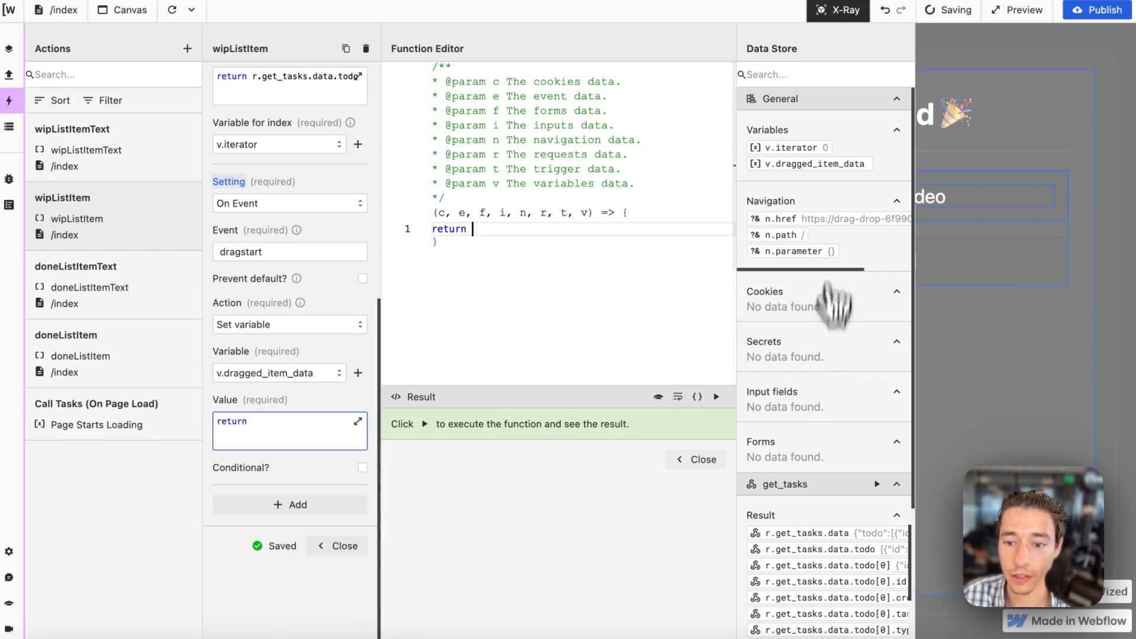
scroll(831, 367, down, 3)
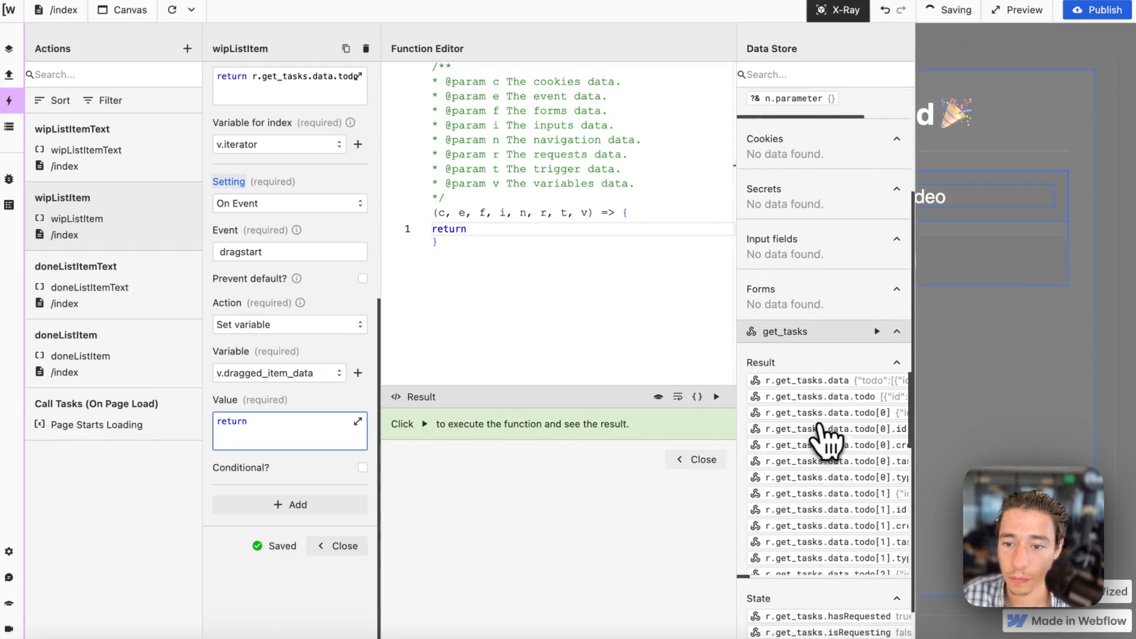
scroll(844, 444, right, 3)
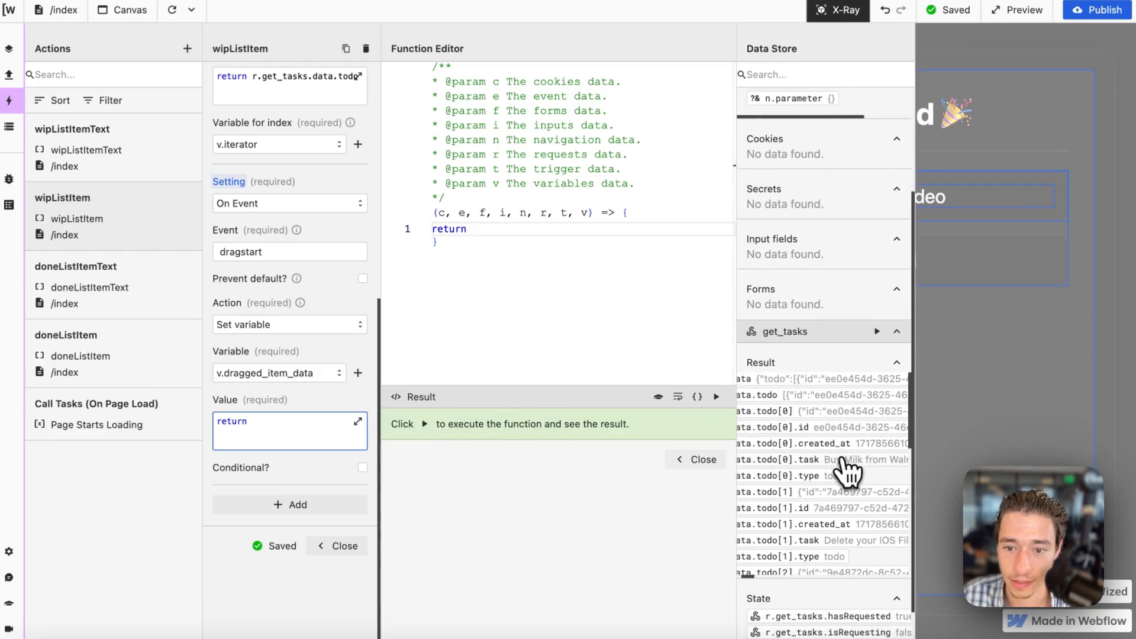
click(846, 468)
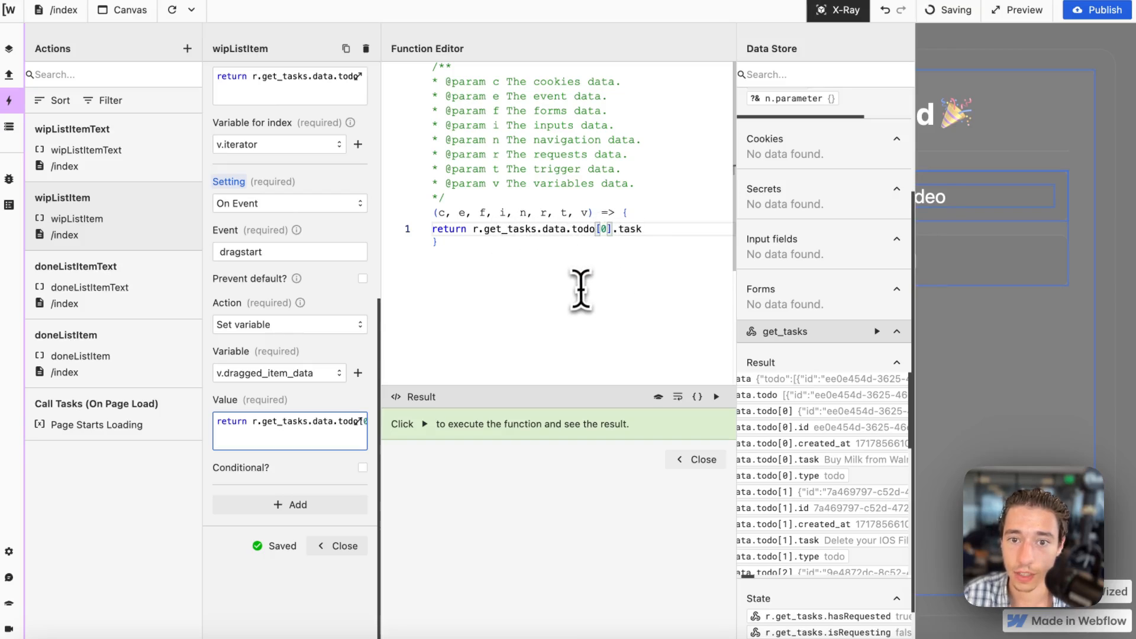
key(BackSpace)
key(BackSpace)
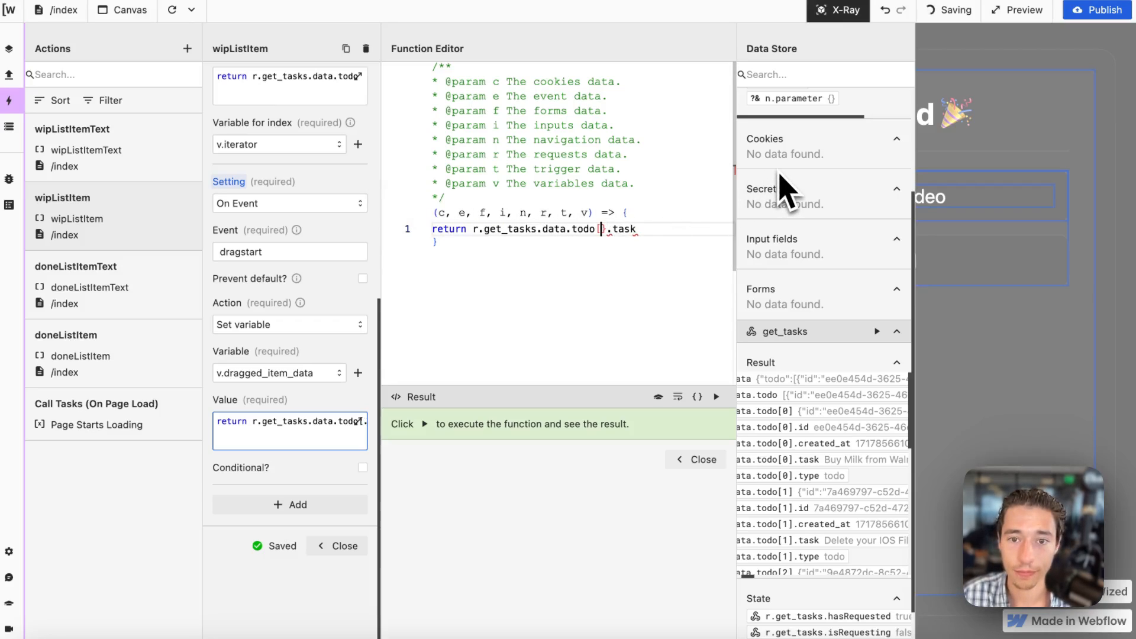
text(])
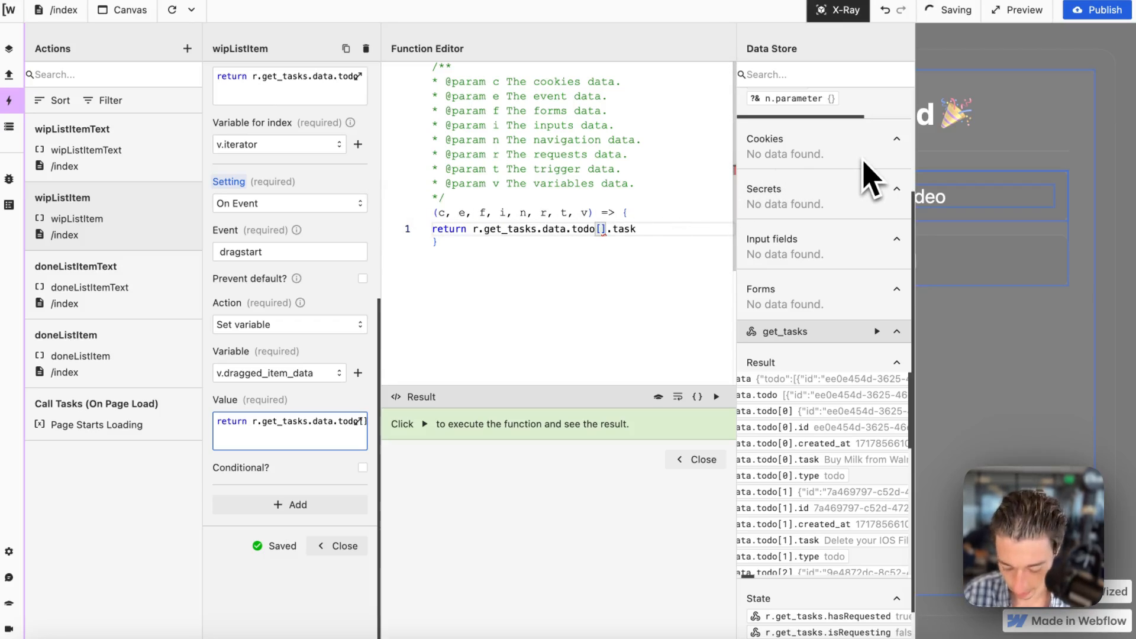
scroll(858, 231, up, 3)
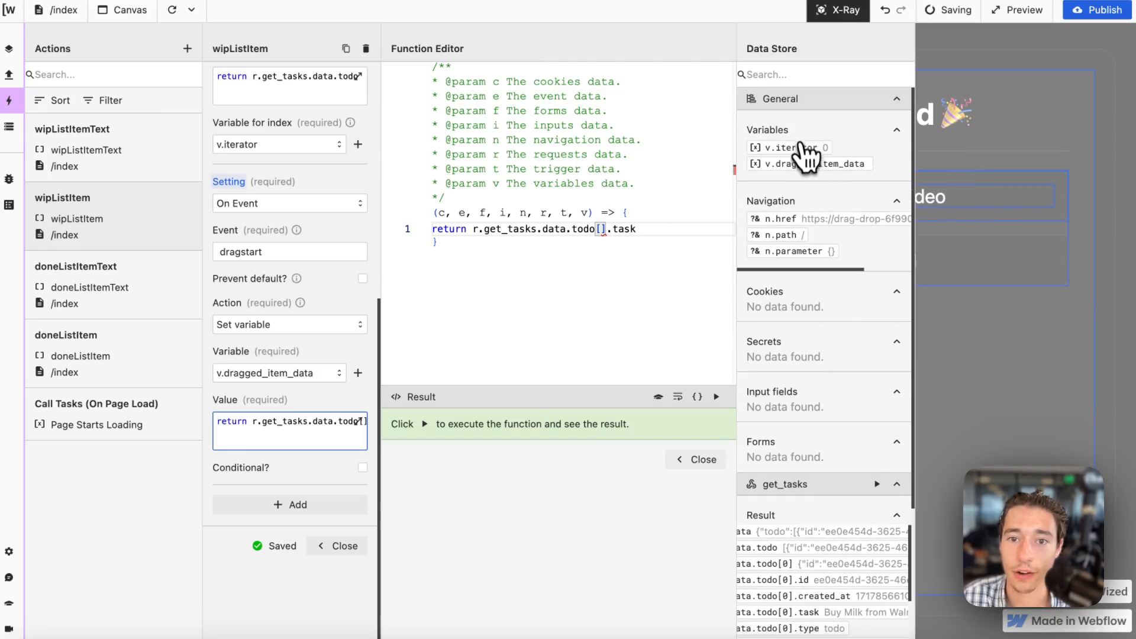
click(807, 149)
click(698, 461)
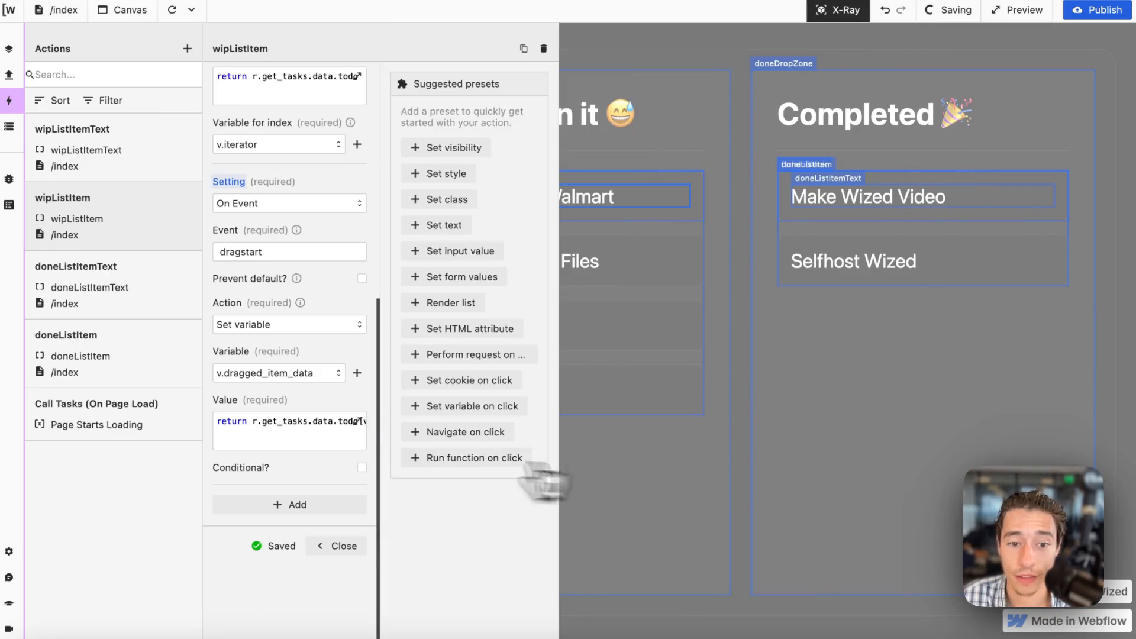
click(349, 545)
Reload the canvas with X-Ray off and pick up several Working on it cards to check v.dragged_item_data in the Data Store.
click(9, 126)
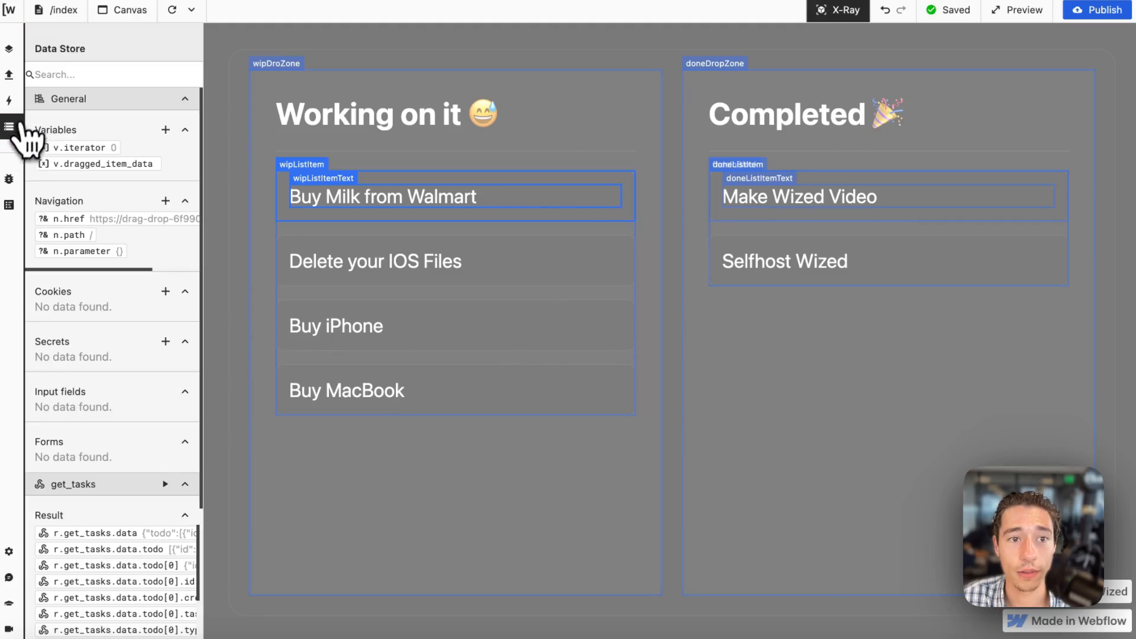
click(170, 12)
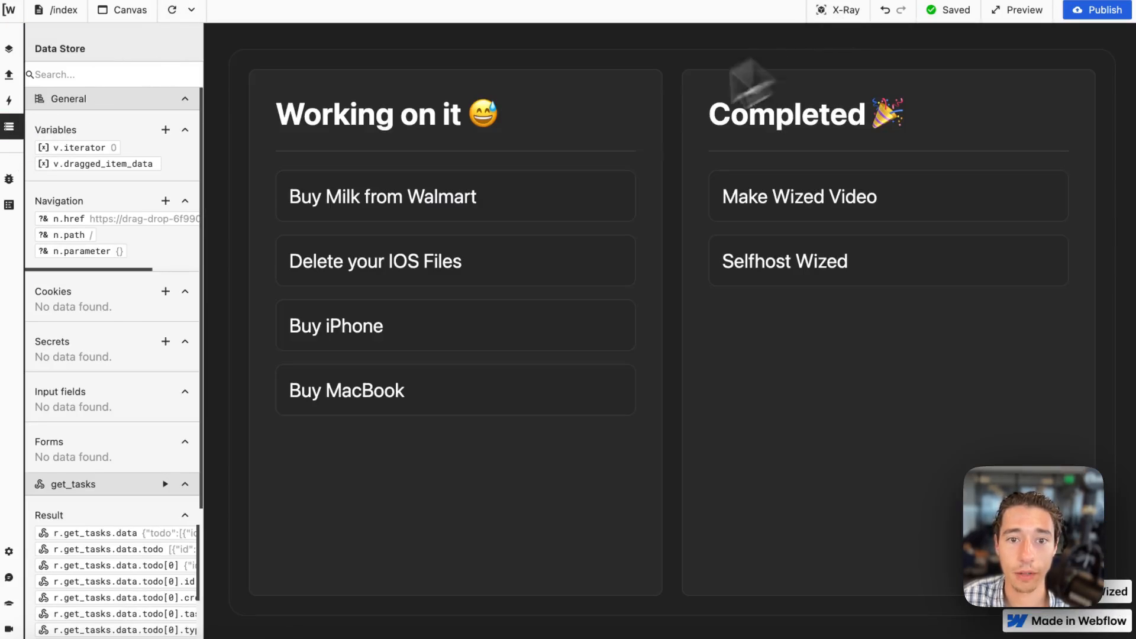
drag(527, 207, 497, 248)
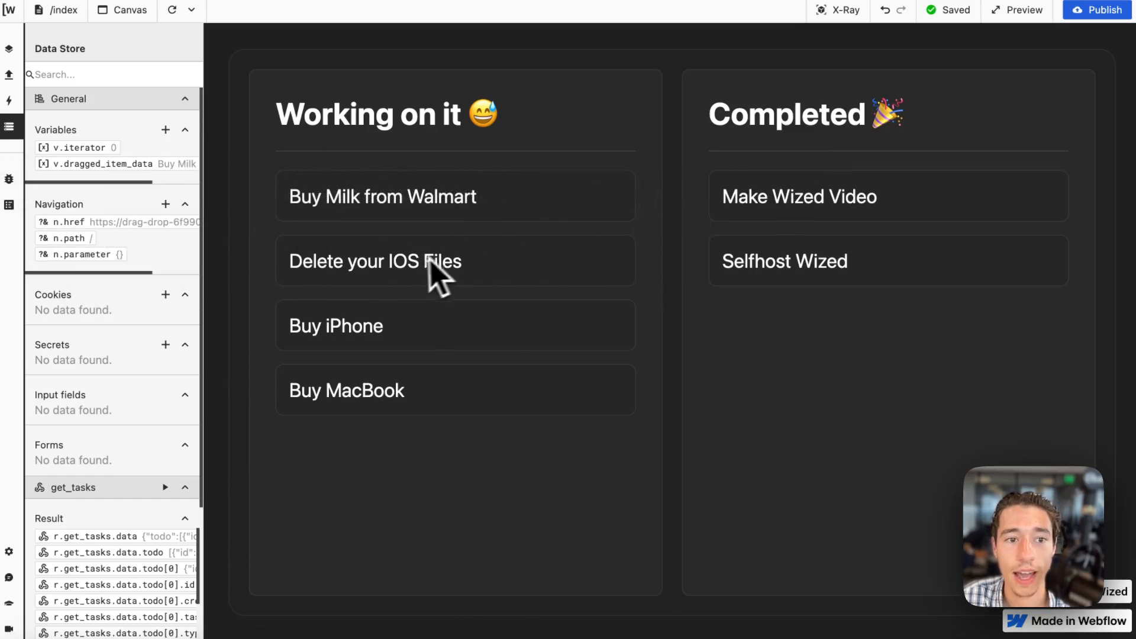
drag(404, 268, 148, 178)
scroll(127, 177, right, 2)
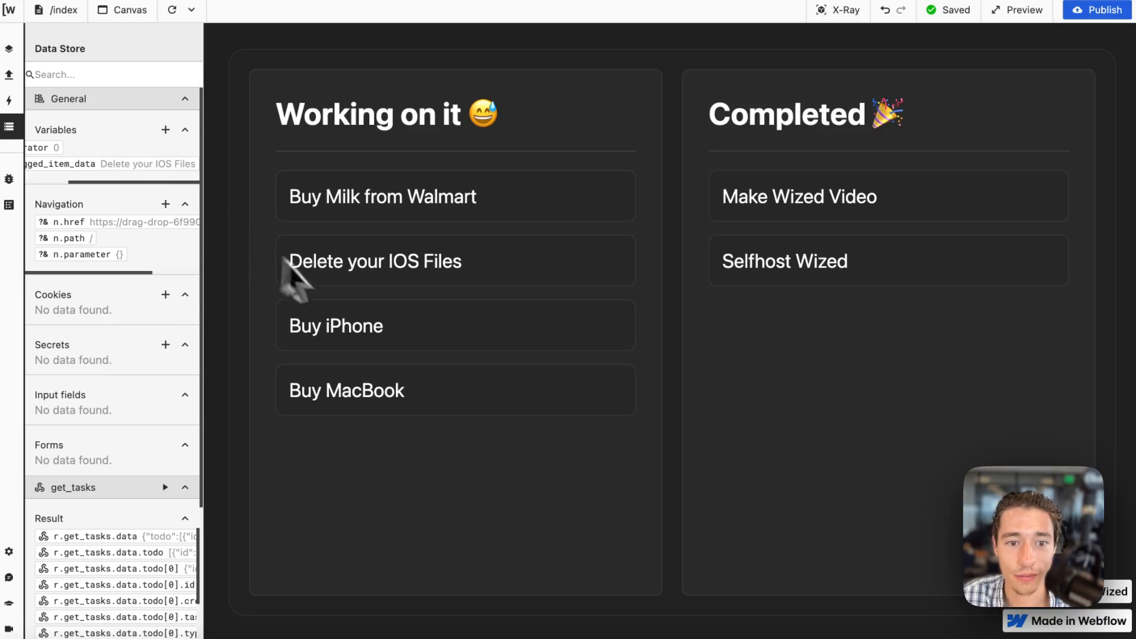
drag(323, 328, 188, 185)
drag(383, 318, 449, 355)
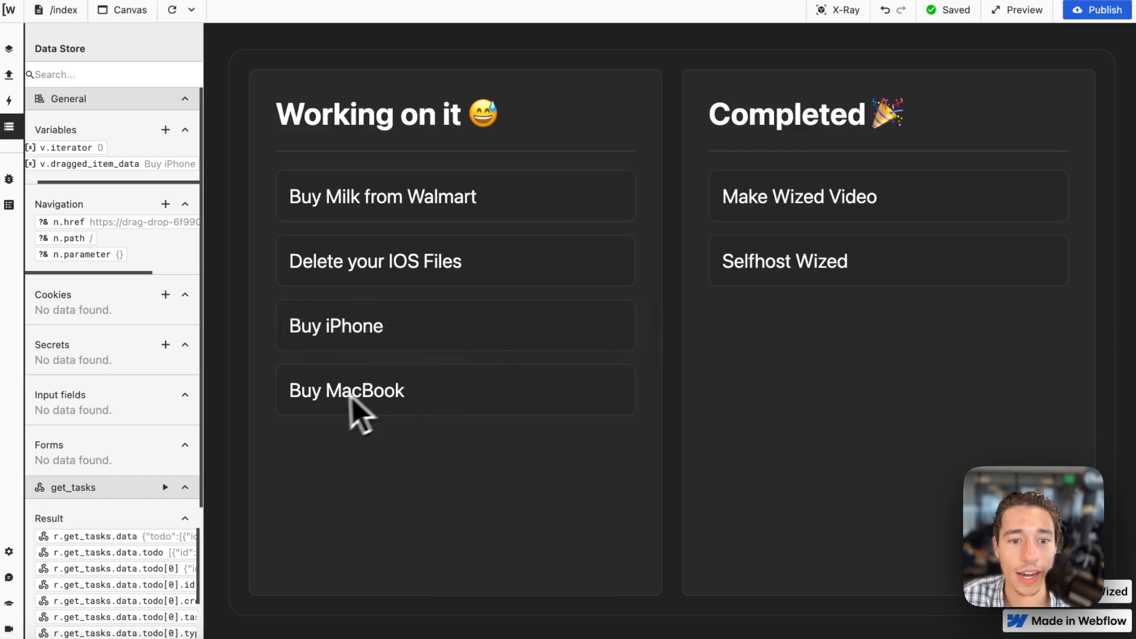
Pick up the Buy MacBook card to test the drag and review the dragstart setting in the wipListItem action.
drag(355, 405, 274, 426)
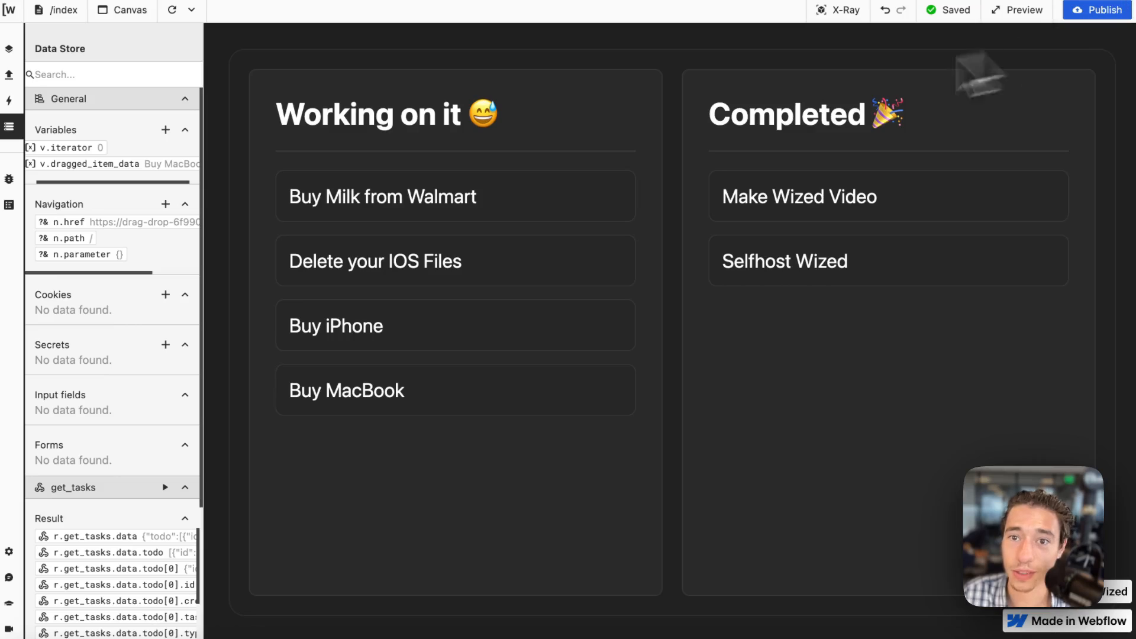
click(832, 9)
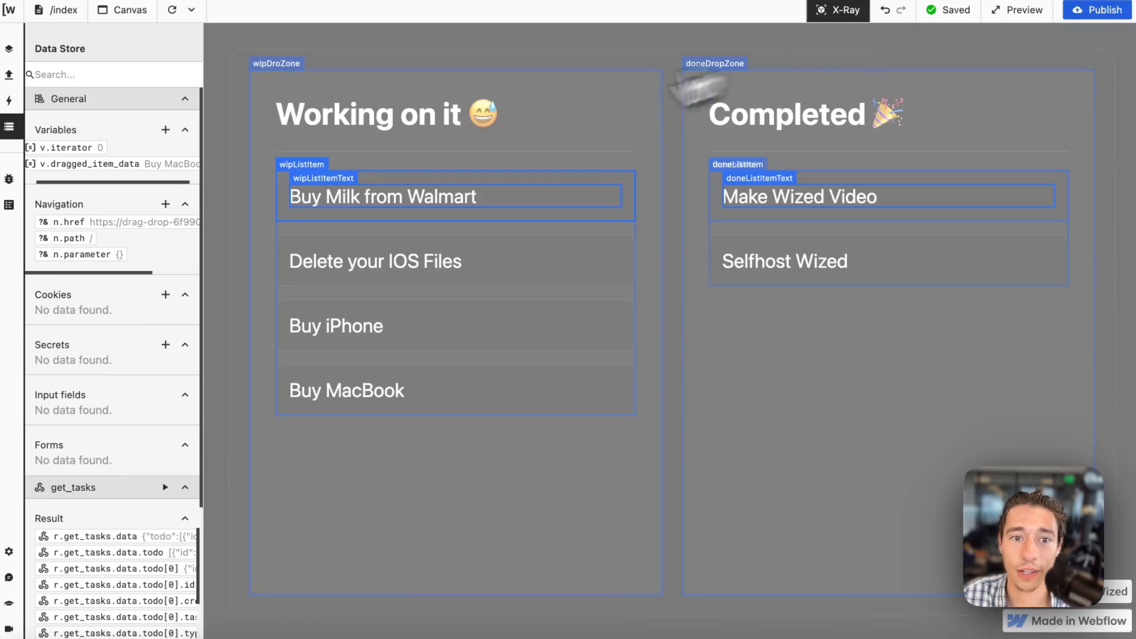
click(295, 180)
scroll(317, 452, down, 5)
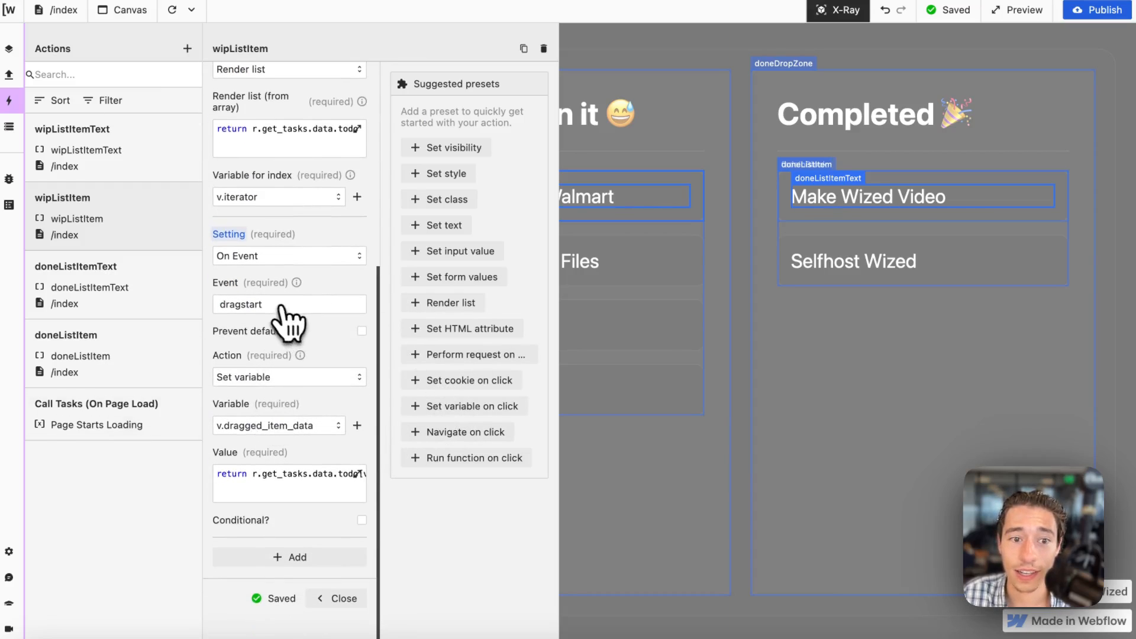
click(334, 598)
click(850, 8)
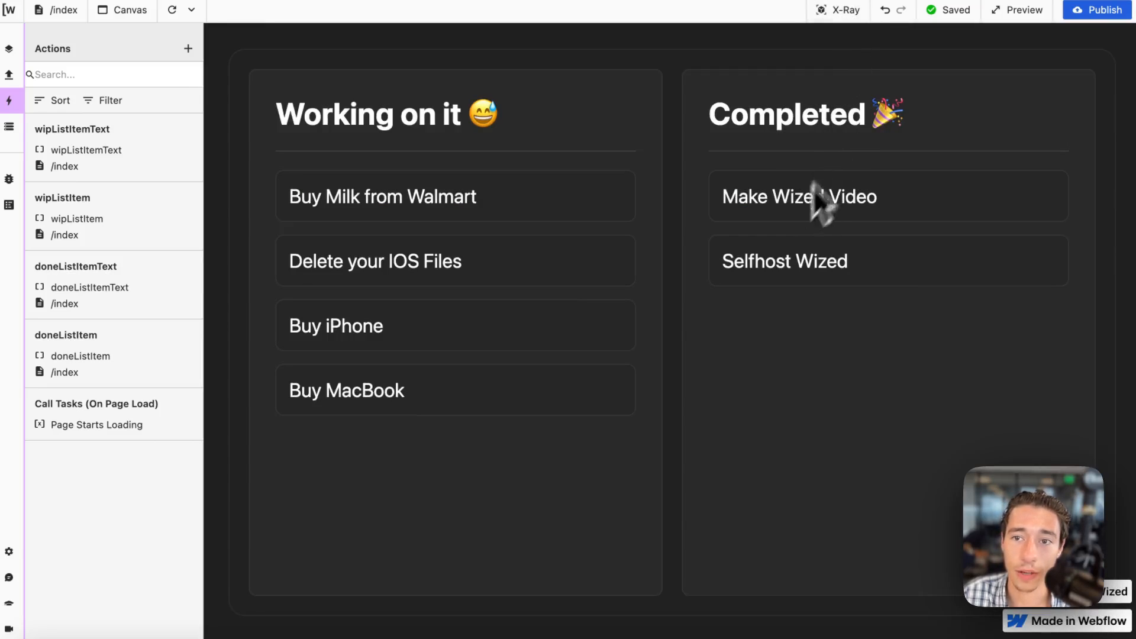
Turn on X-Ray and add an On Event setting for the event dragstart to the doneListItem action.
click(840, 12)
click(729, 178)
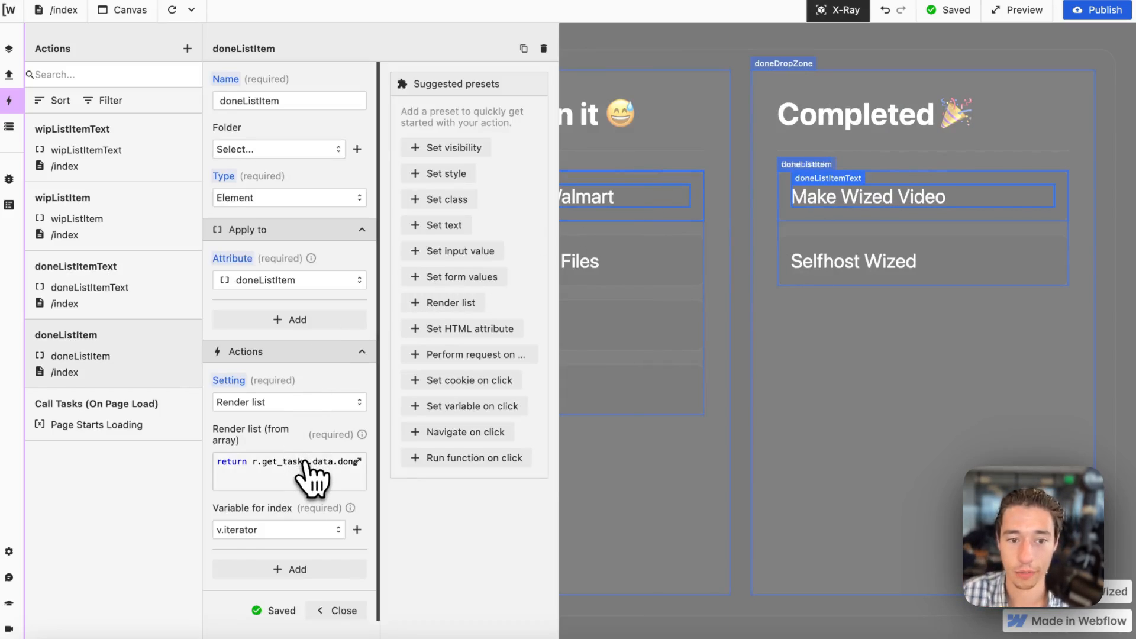
scroll(312, 497, down, 2)
scroll(284, 503, down, 2)
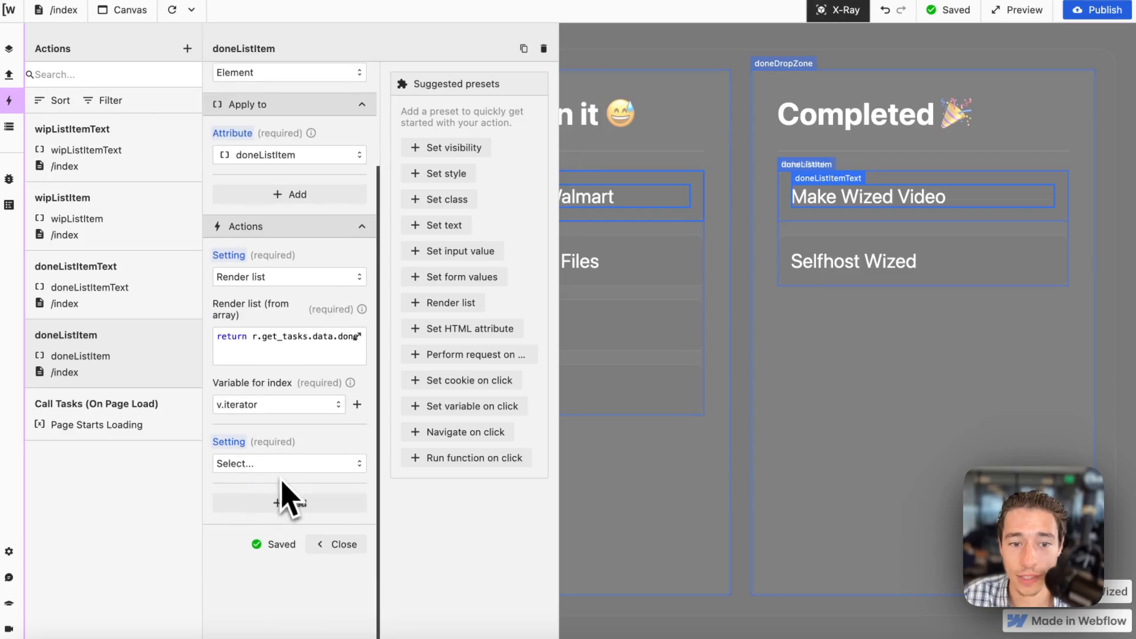
click(272, 466)
scroll(278, 527, down, 1)
scroll(281, 544, up, 2)
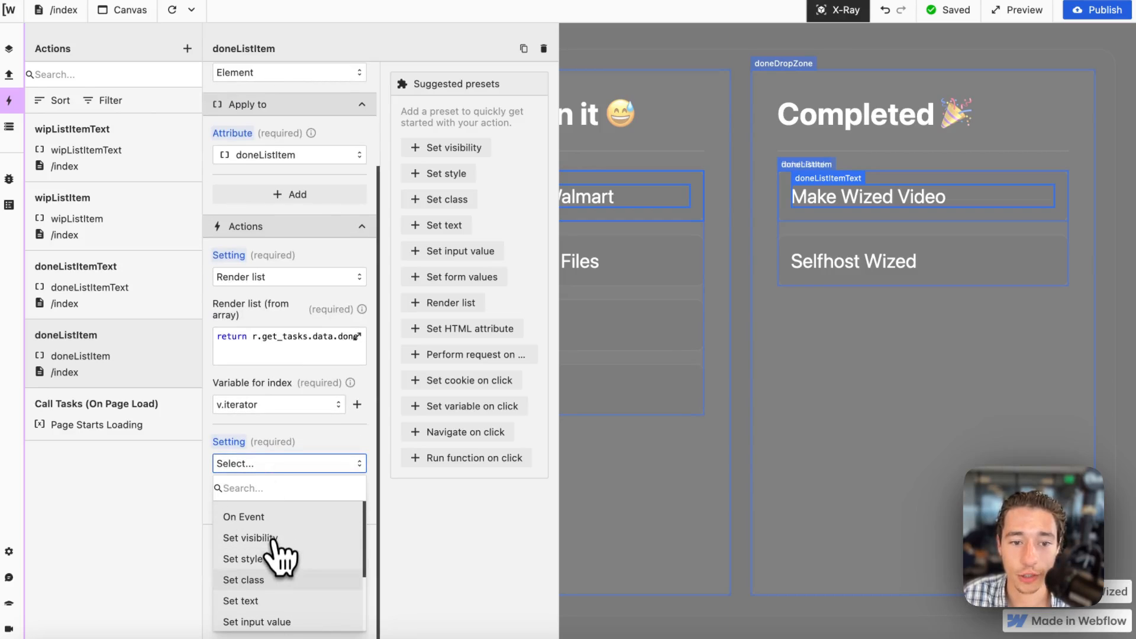
click(264, 516)
click(267, 512)
text(dragstart)
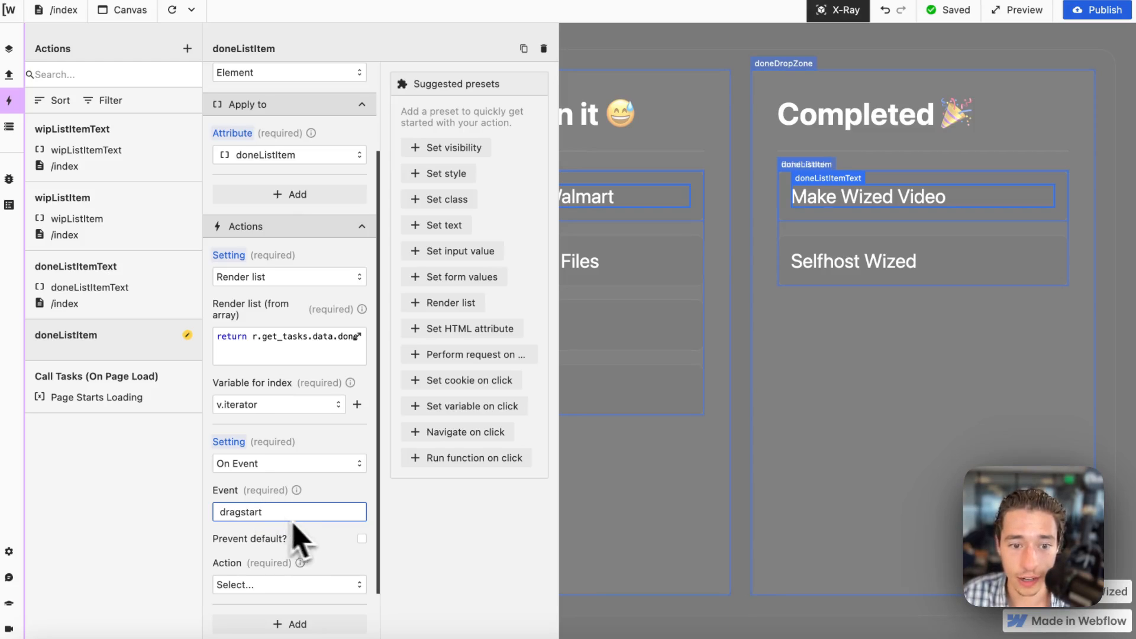
Make doneListItem's dragstart event perform Set variable on v.dragged_item_data.
scroll(299, 535, down, 2)
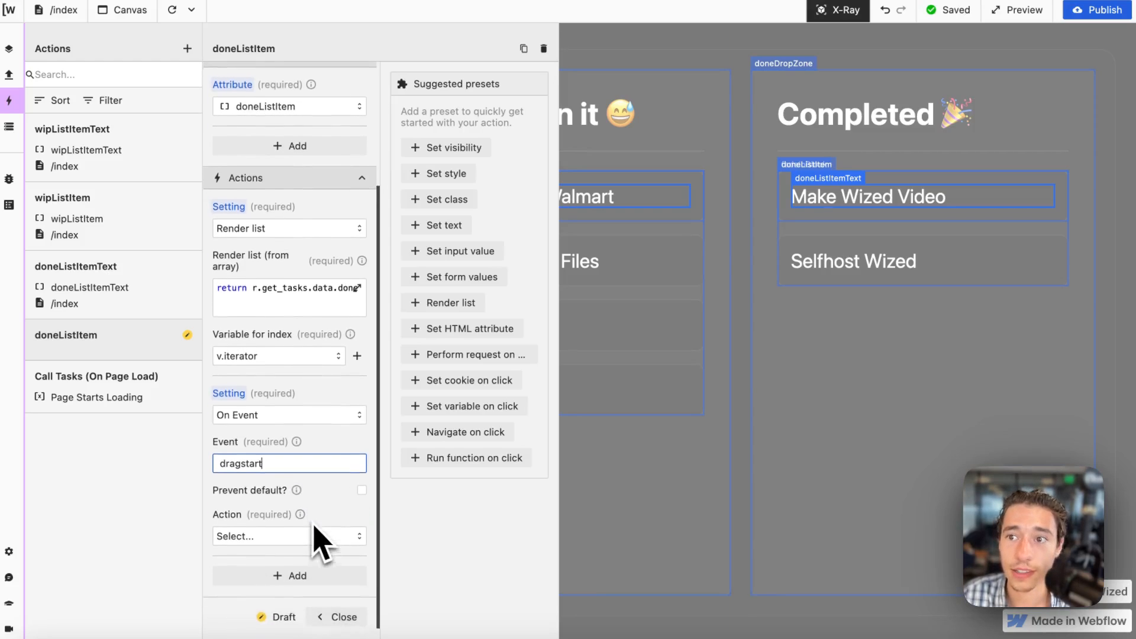
click(343, 530)
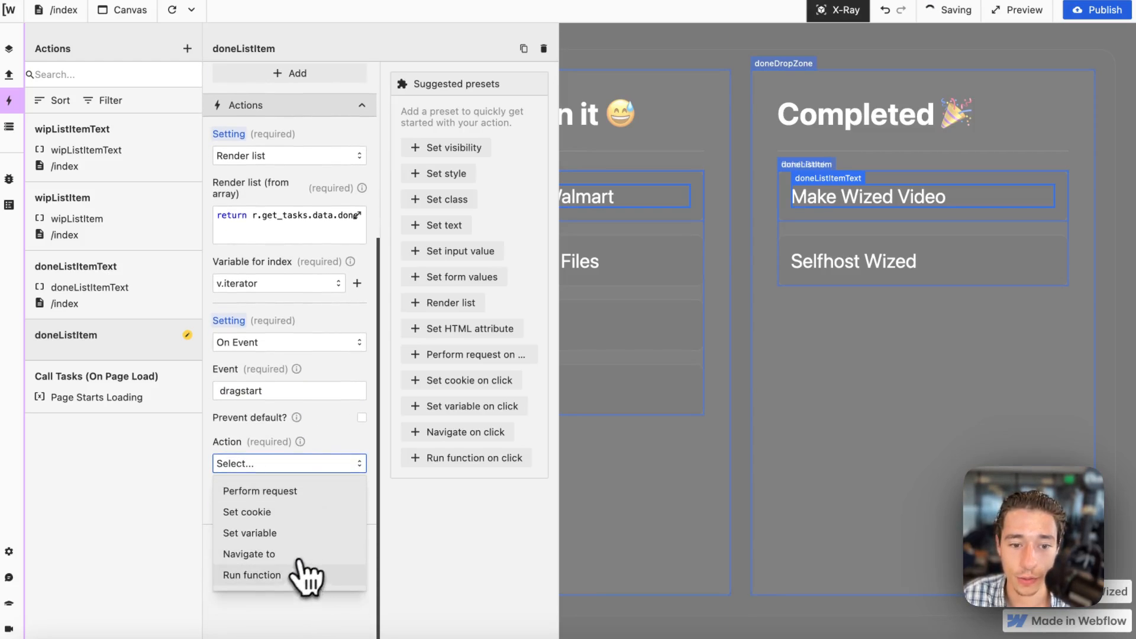
click(276, 534)
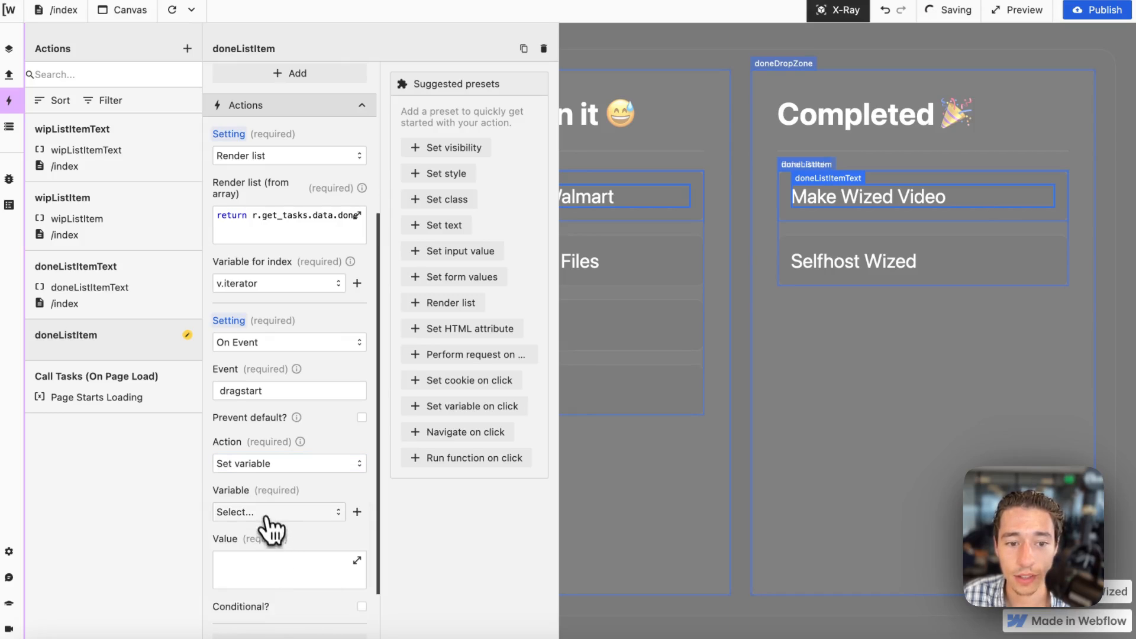
click(266, 513)
click(279, 559)
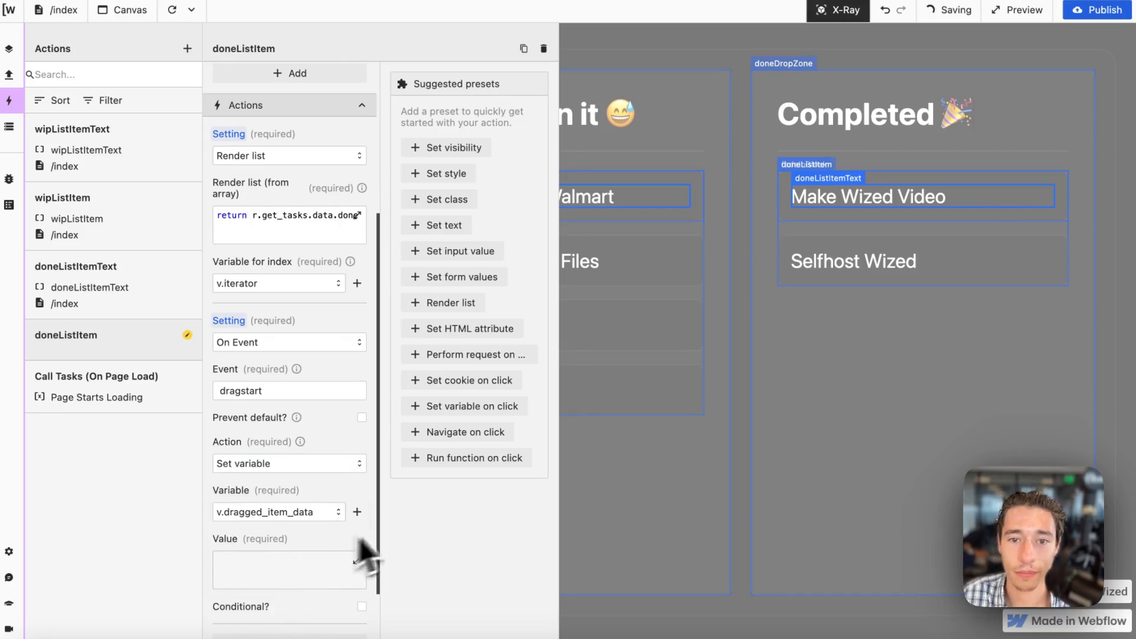
Set the variable's value to return r.get_tasks.data.done[v.iterator].task and close the doneListItem action.
click(357, 560)
text(return)
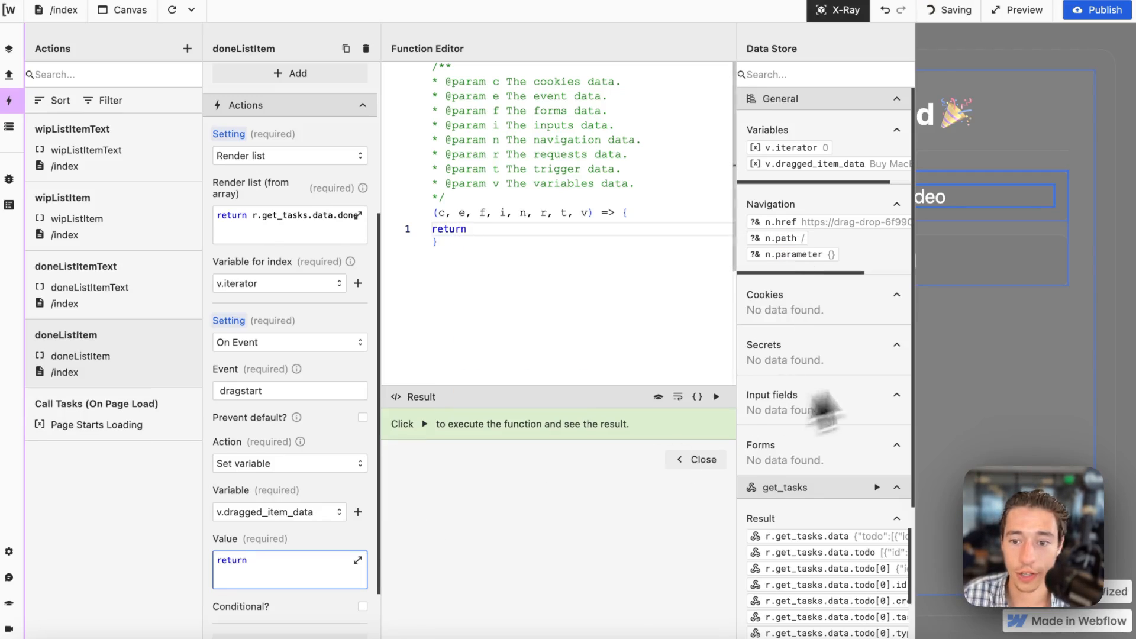
scroll(828, 426, down, 10)
scroll(828, 390, down, 5)
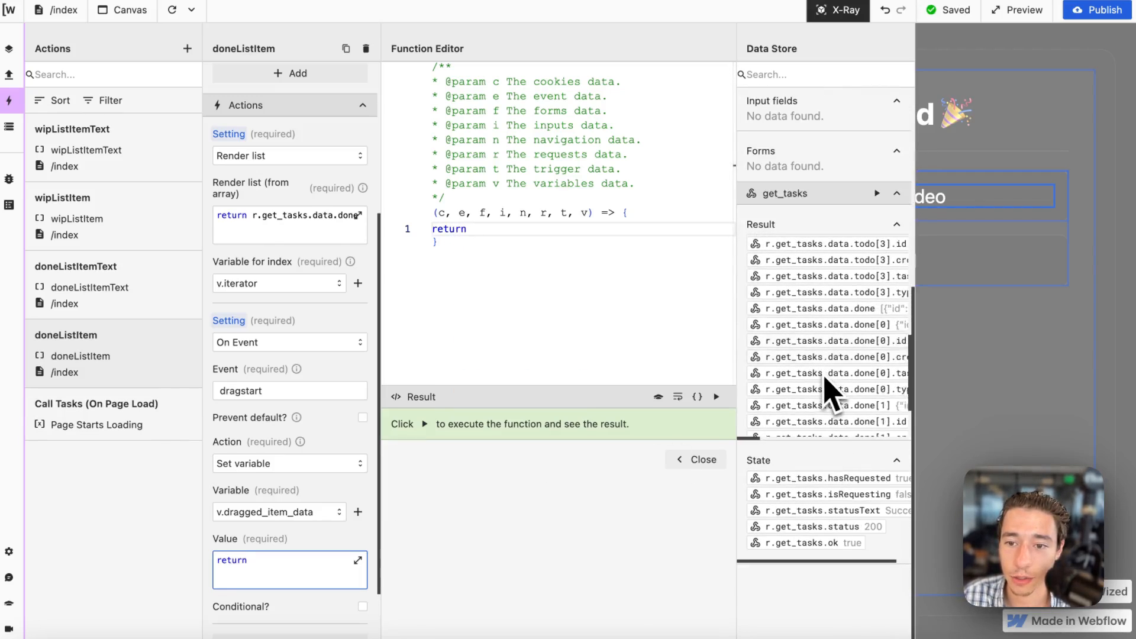
scroll(863, 355, right, 2)
click(866, 325)
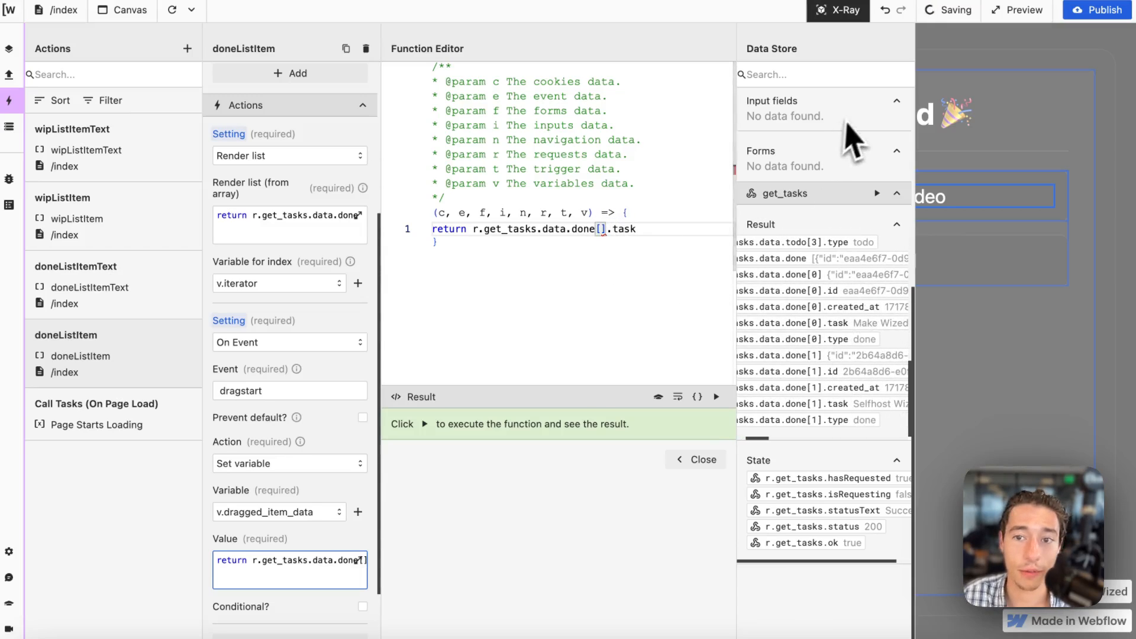
scroll(850, 142, up, 5)
click(826, 150)
click(701, 460)
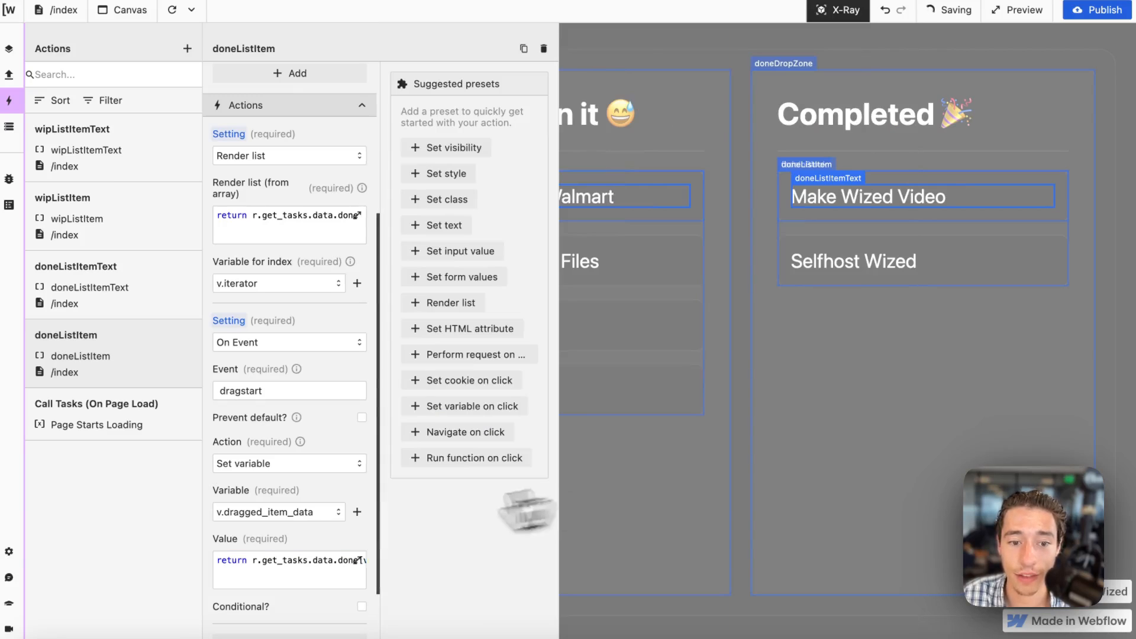
click(334, 542)
Turn X-Ray off and pick up the Completed cards several times to check v.dragged_item_data in the Data Store.
click(838, 10)
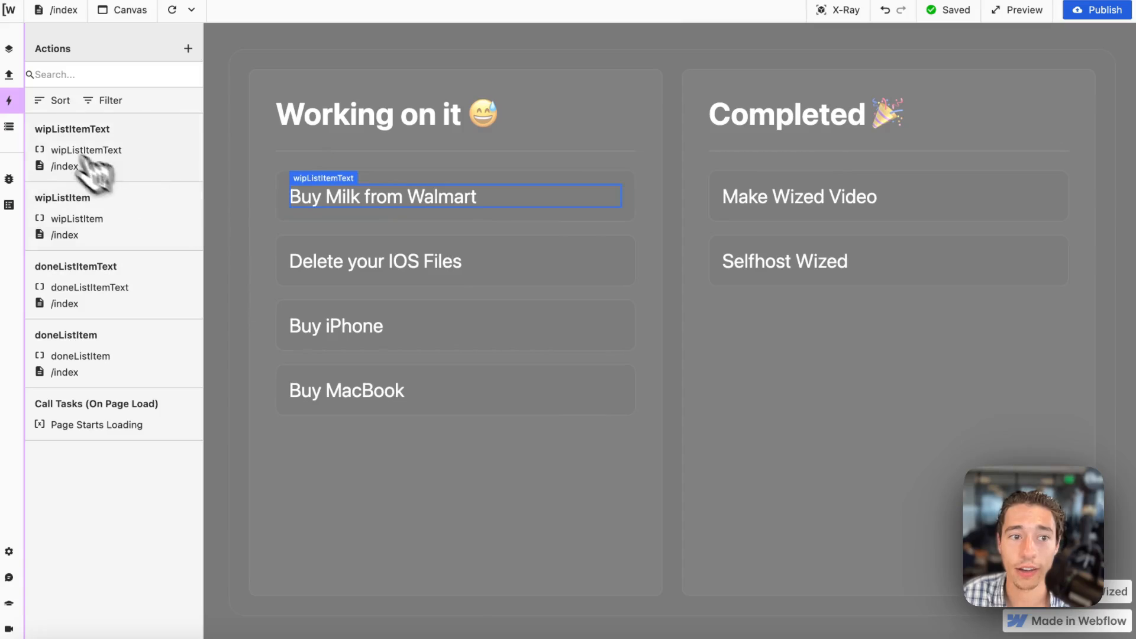
click(9, 126)
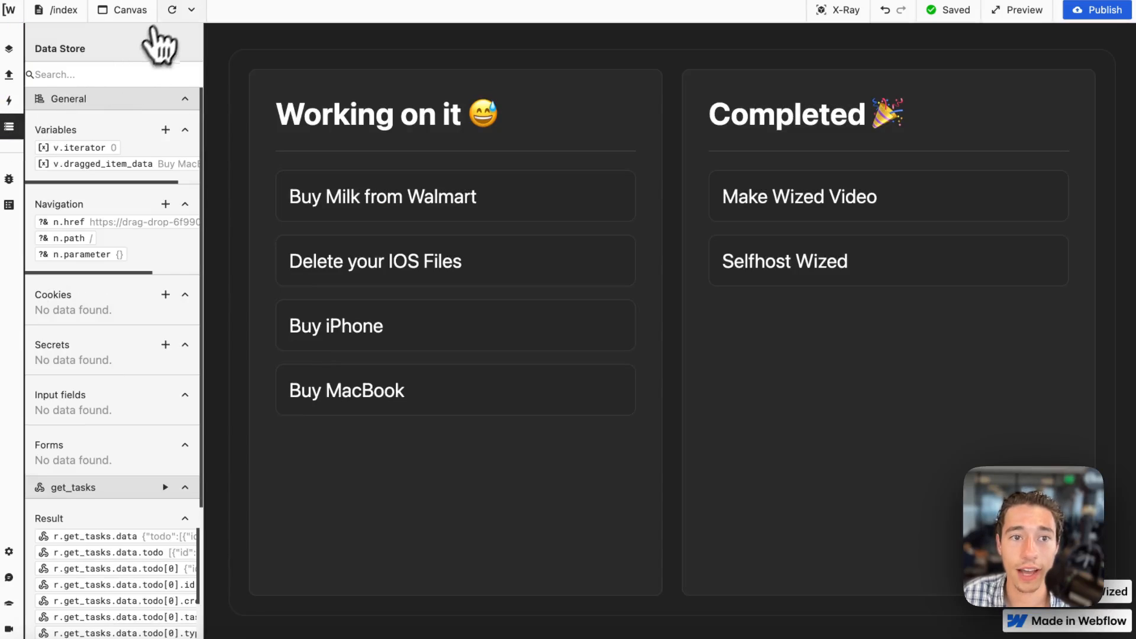
drag(847, 198, 260, 196)
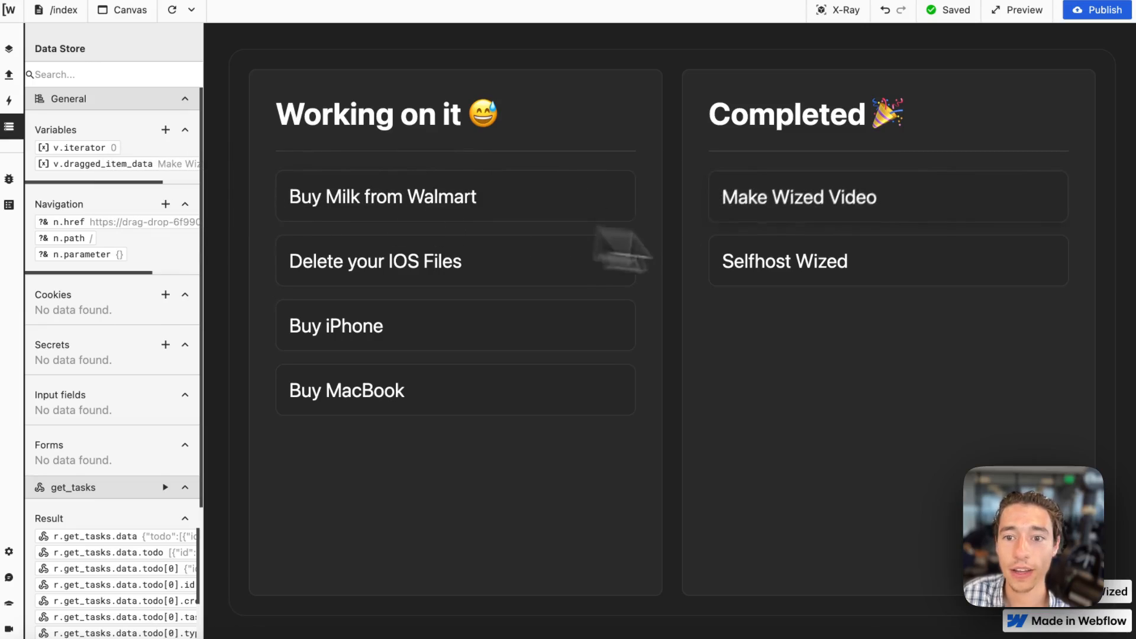
drag(850, 273, 297, 218)
drag(366, 211, 190, 210)
drag(796, 214, 507, 271)
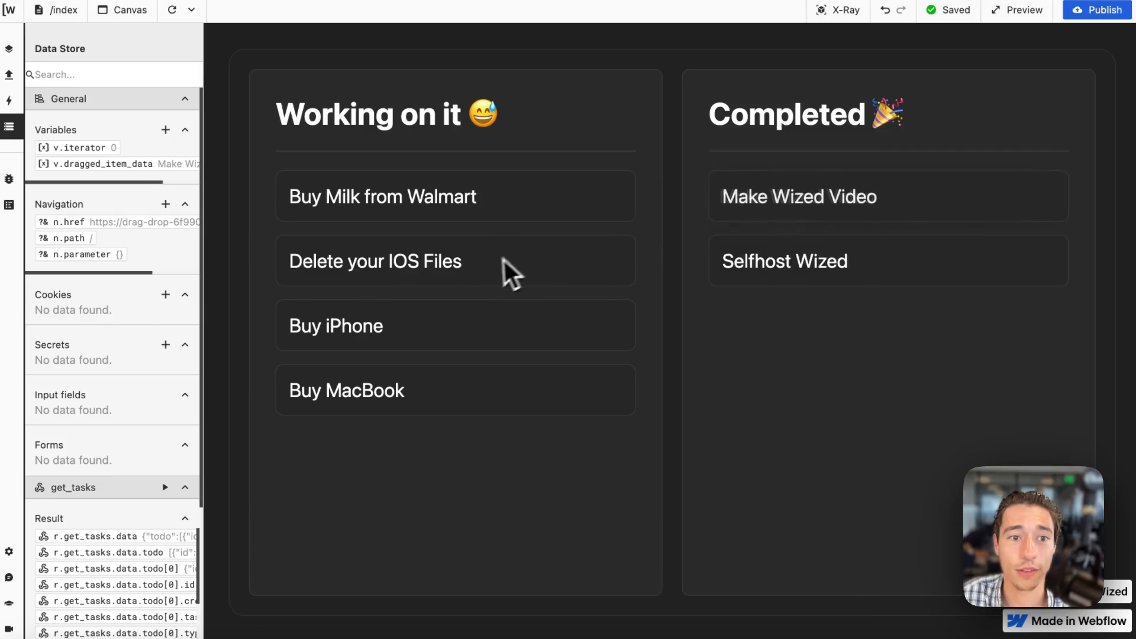
drag(844, 278, 806, 241)
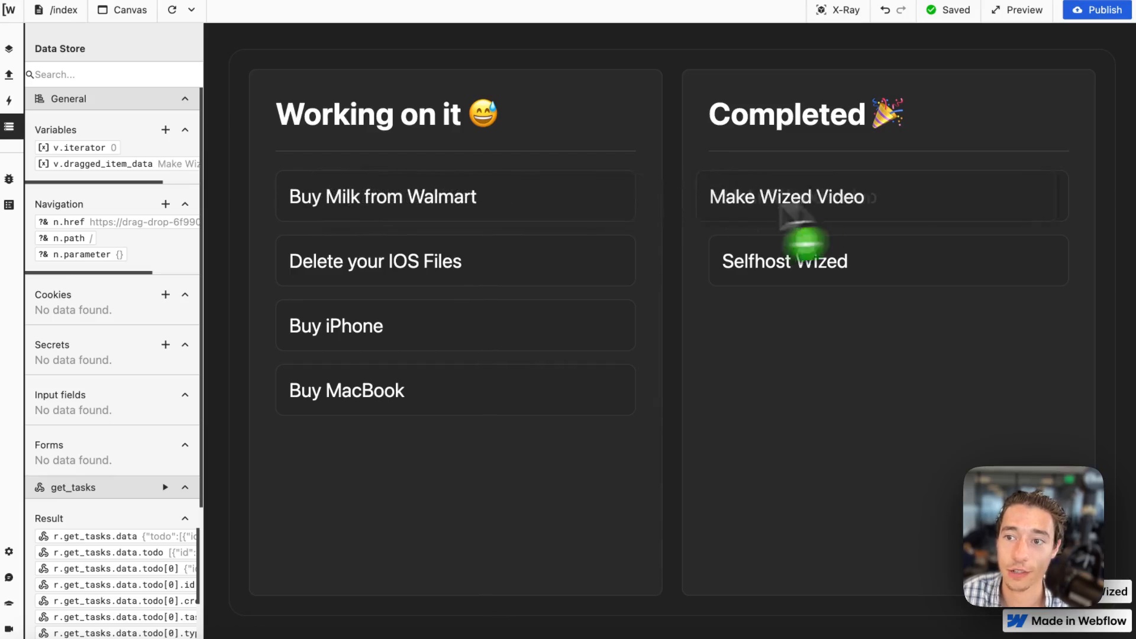
drag(567, 201, 431, 162)
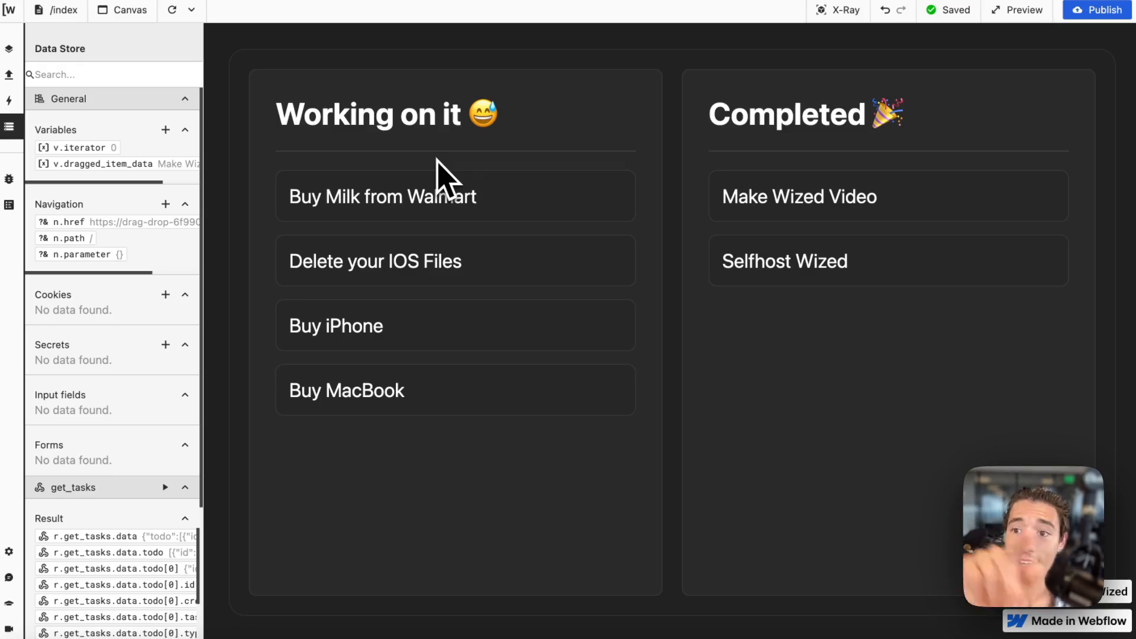
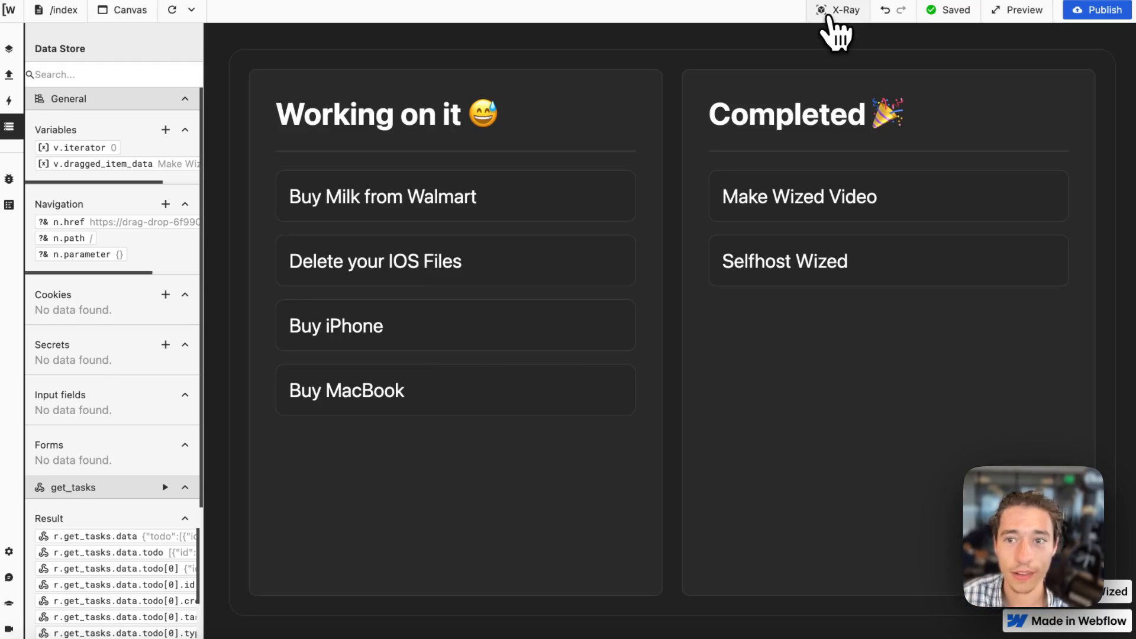
Turn on X-Ray, create an action for the wipDroZone element and add an On Event setting for the event drop.
click(828, 18)
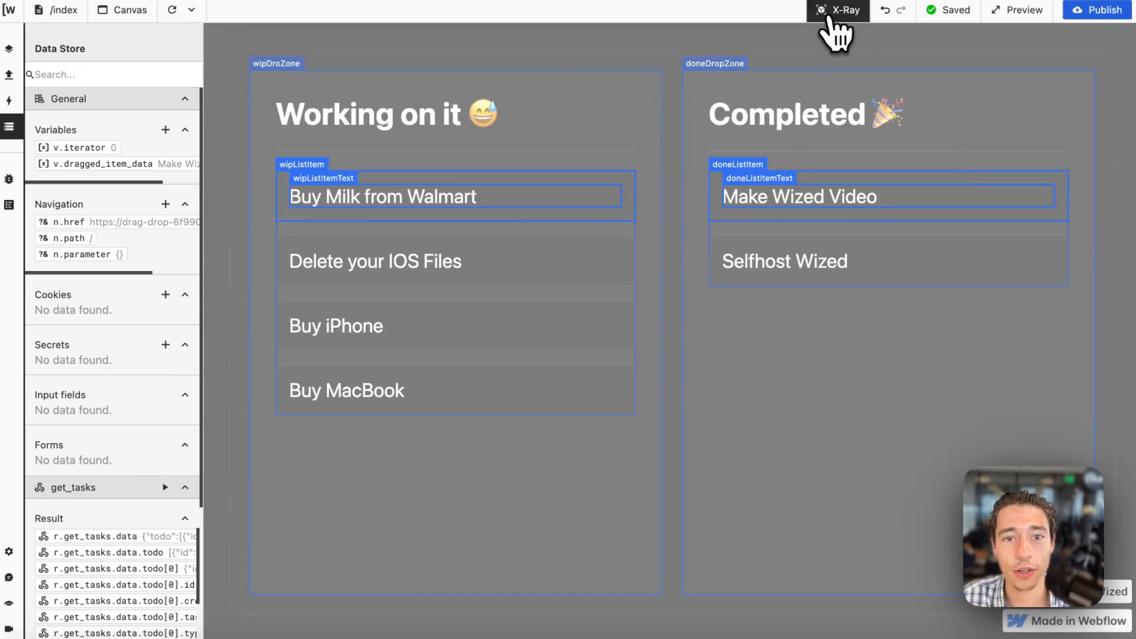
click(279, 66)
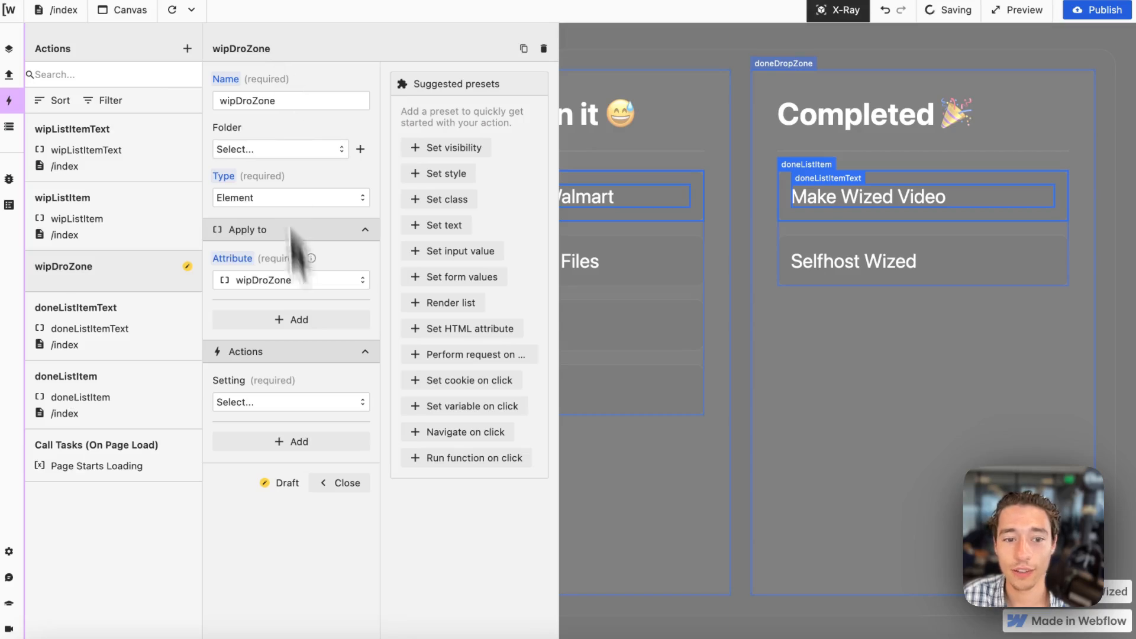
click(294, 408)
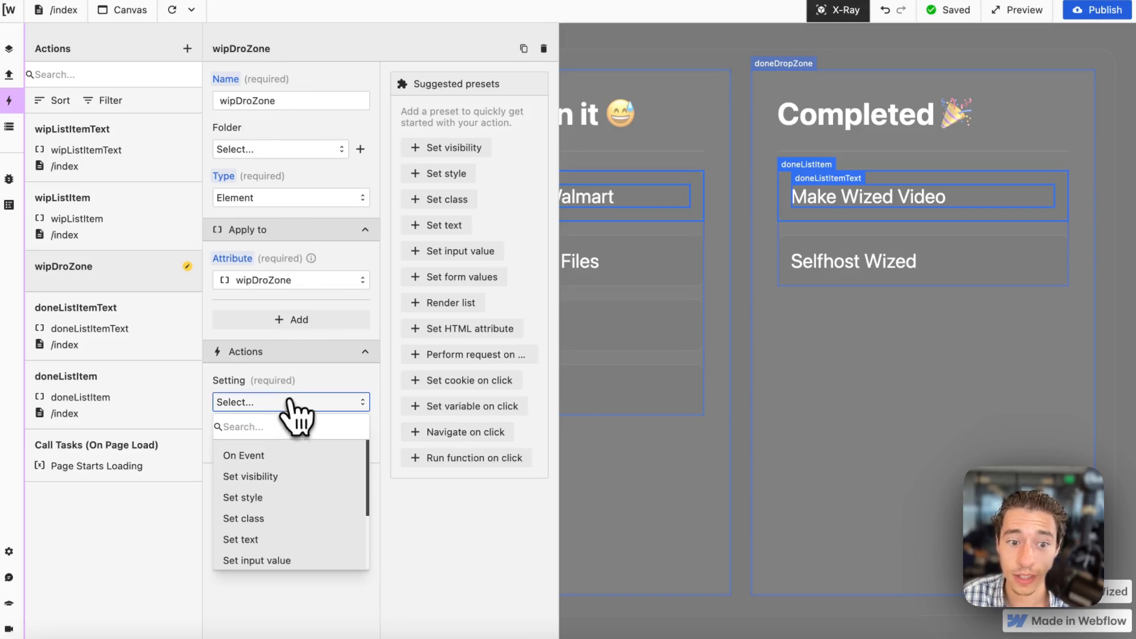
click(264, 456)
click(265, 453)
text(drop)
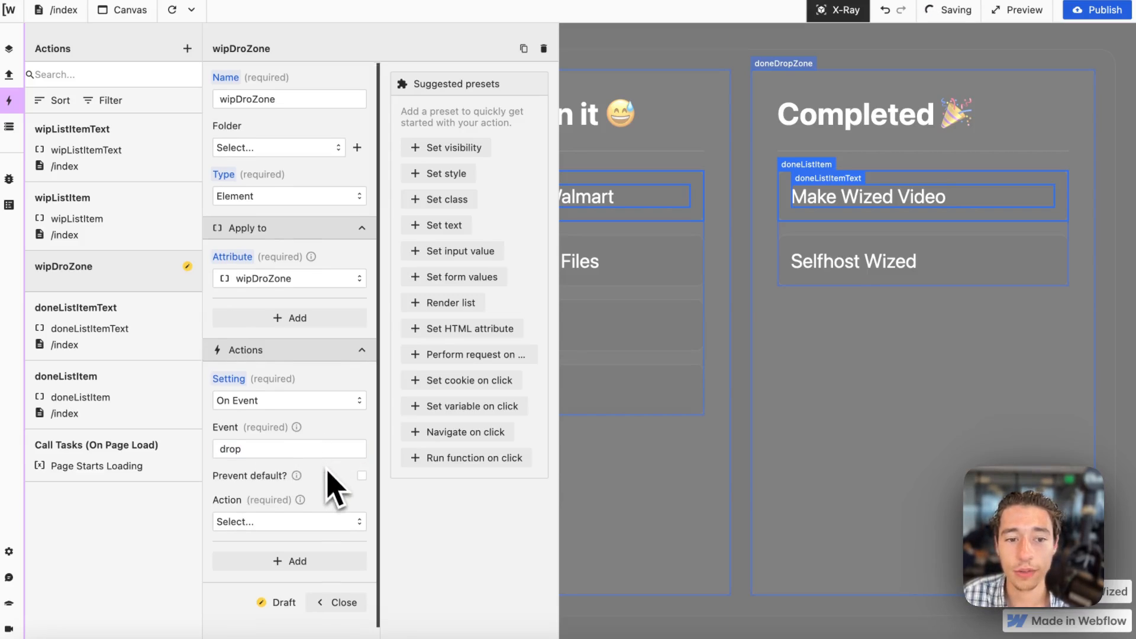
Make wipDroZone's drop event use Perform request, leave the request unselected and close the action.
scroll(308, 482, down, 1)
click(288, 500)
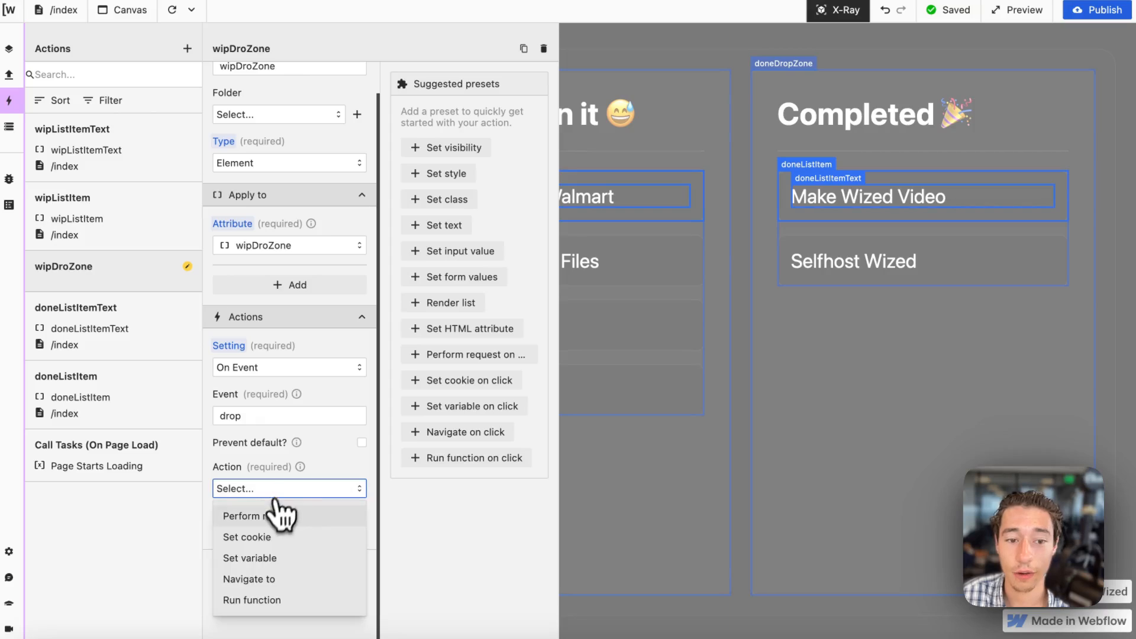
click(279, 514)
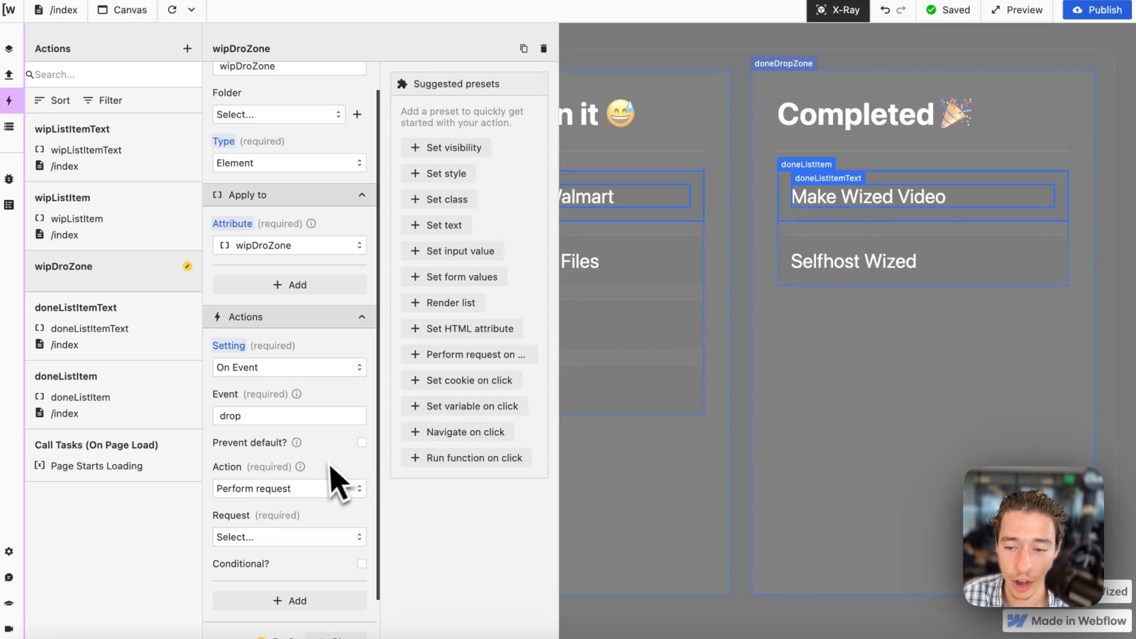
scroll(334, 482, down, 3)
click(346, 539)
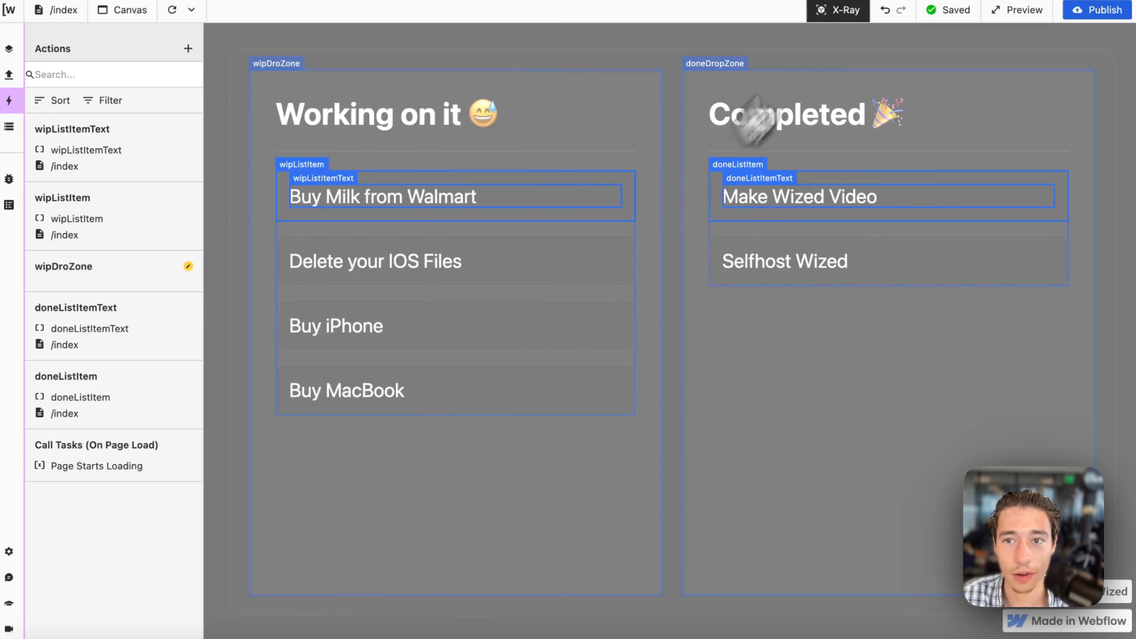
Turn X-Ray off, set the initial value of v.dragged_item_data to return {} in the Data Store and refresh the page.
click(840, 24)
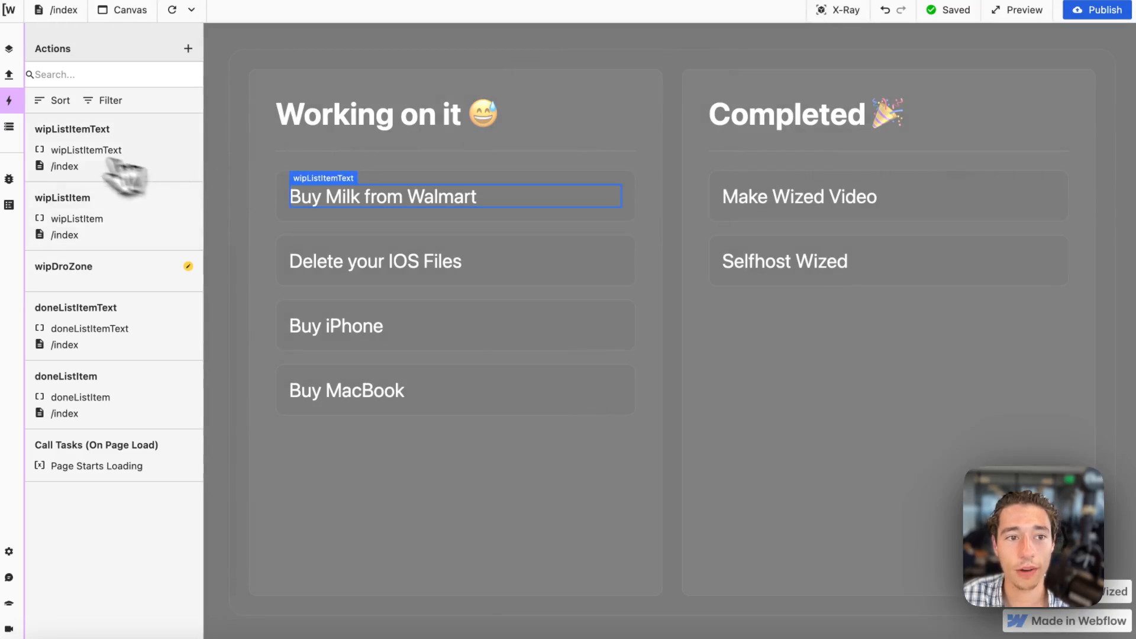
click(9, 127)
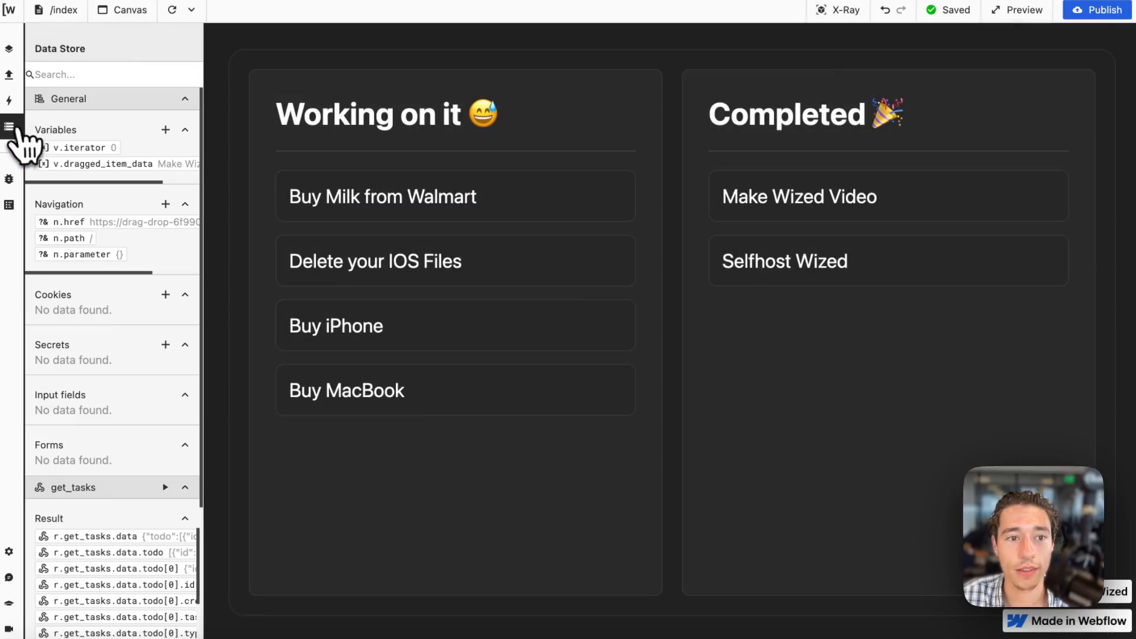
click(135, 165)
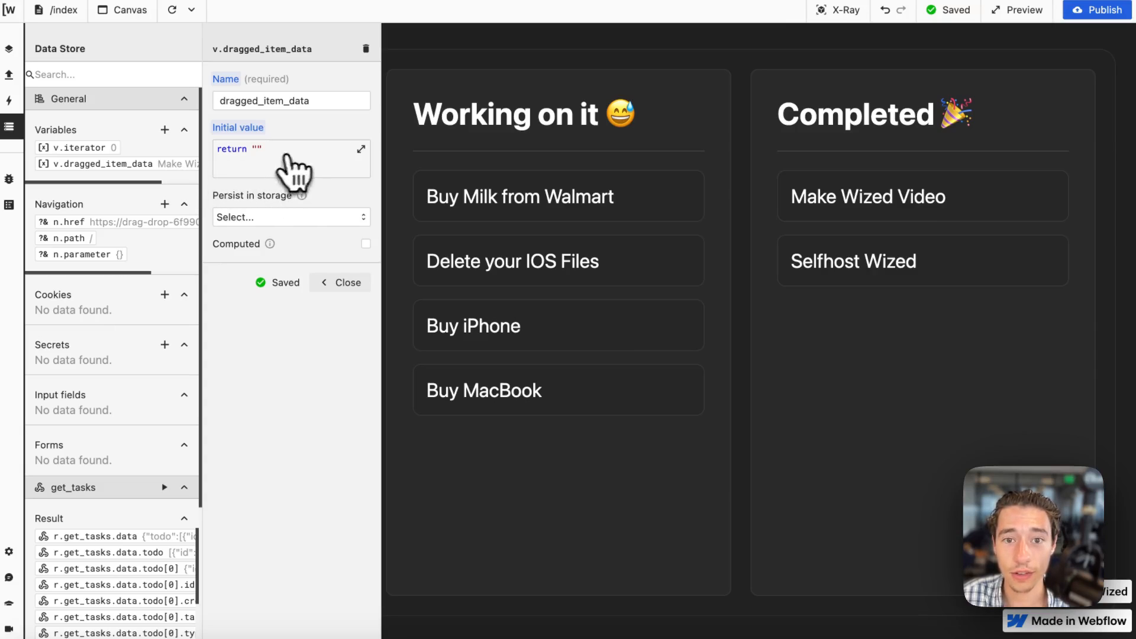
click(296, 169)
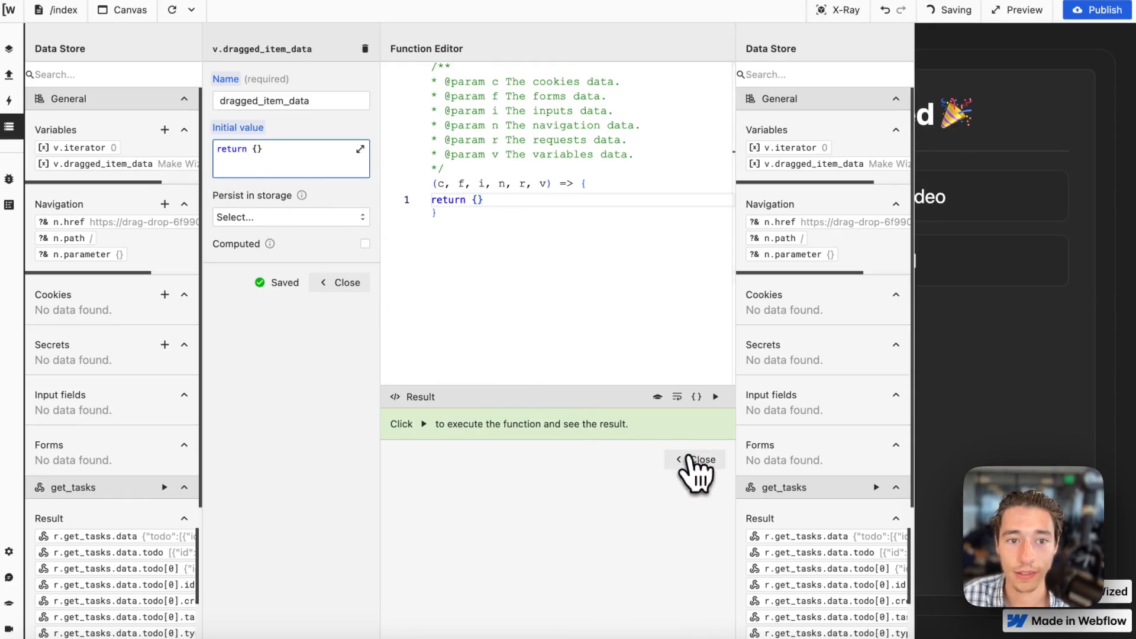
click(693, 459)
click(340, 283)
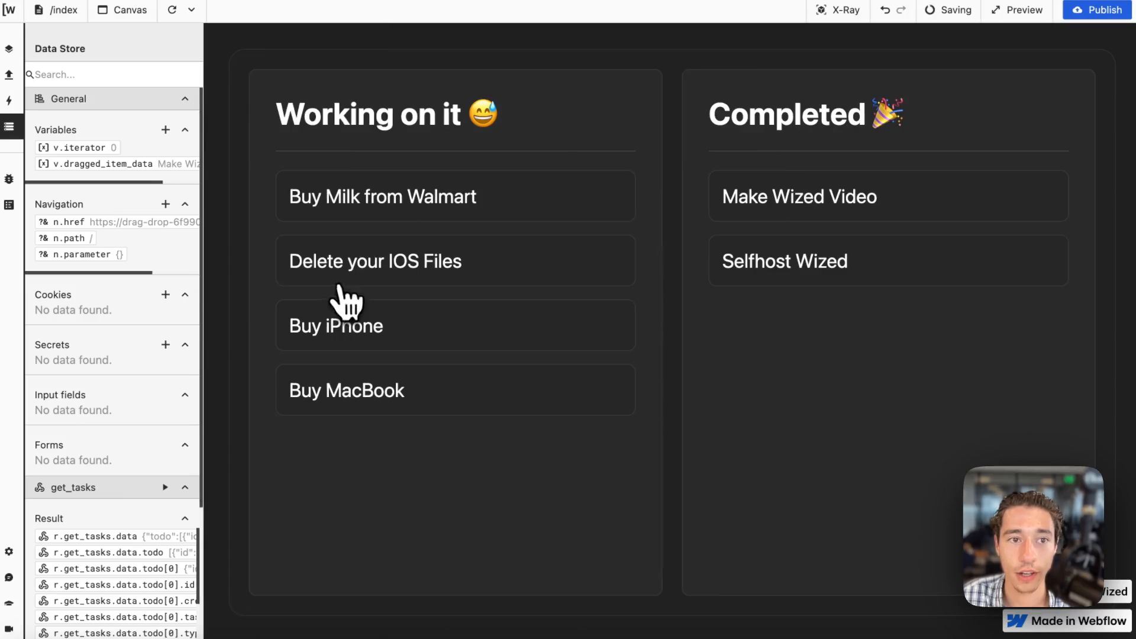
click(178, 8)
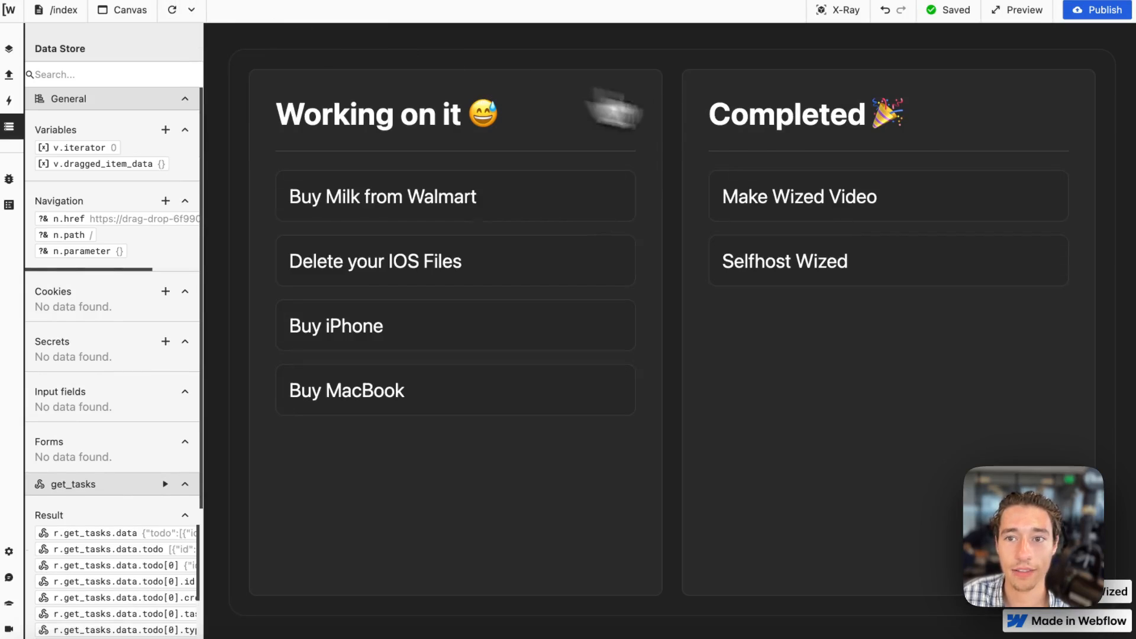
Turn X-Ray on and replace the expression returned by wipListItem's dragstart value with an empty multi-line object.
click(838, 18)
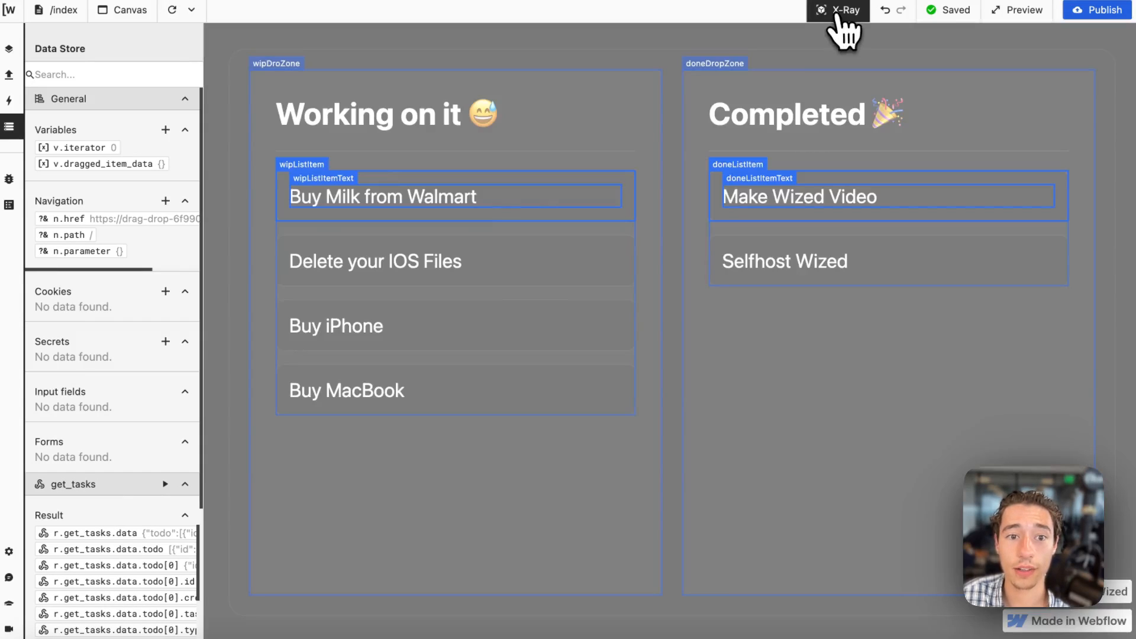
click(299, 173)
scroll(312, 373, down, 6)
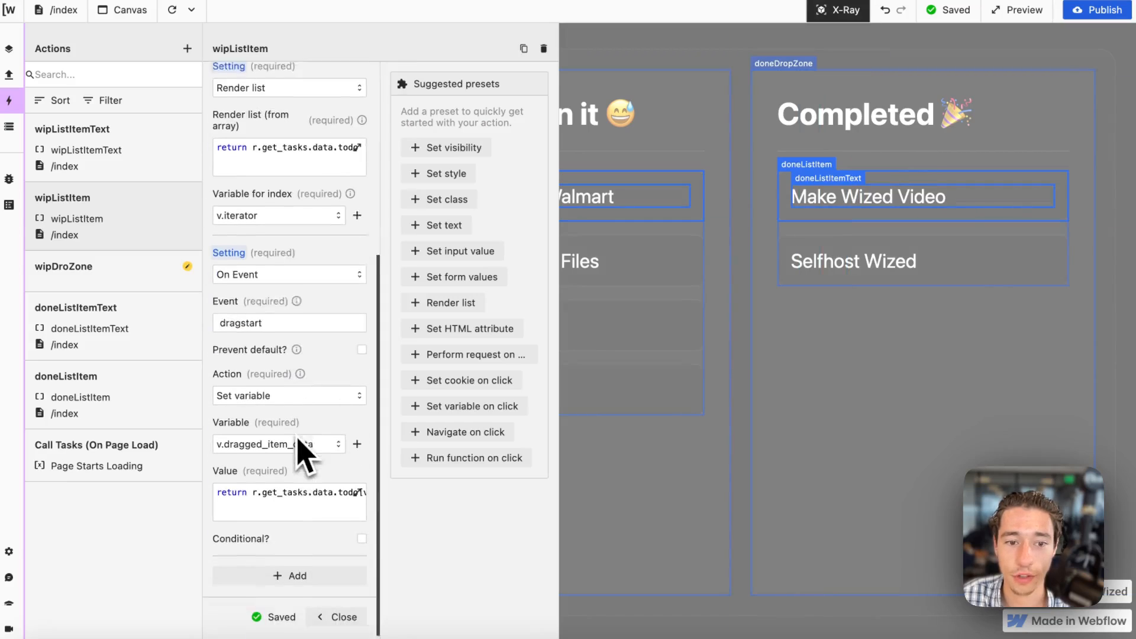
click(289, 467)
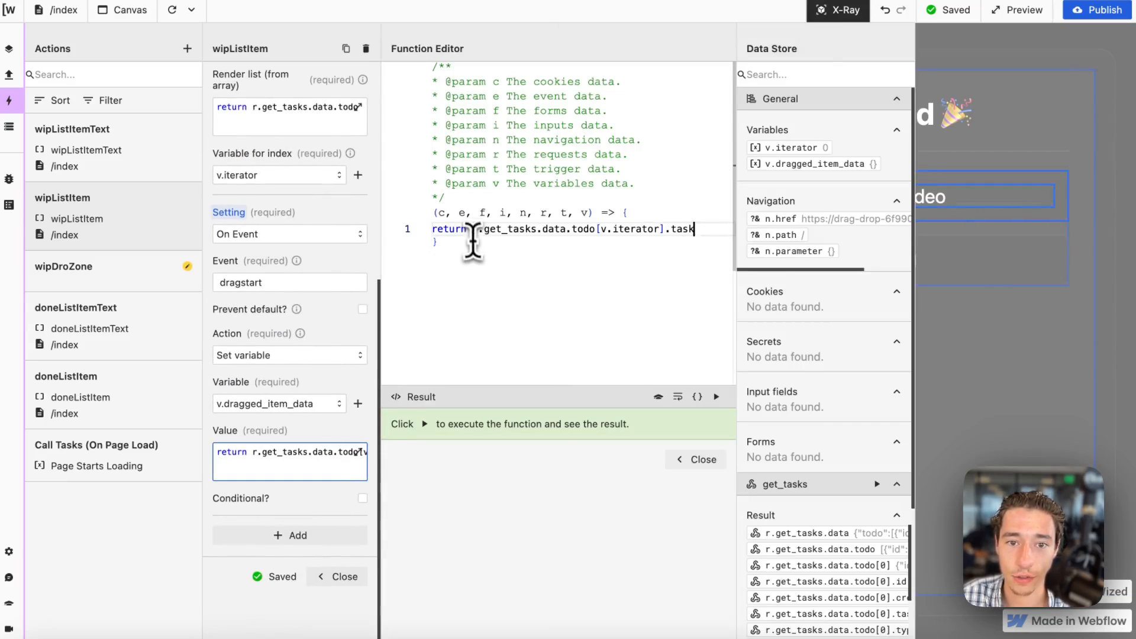
drag(474, 229, 727, 244)
key(ctrl+c)
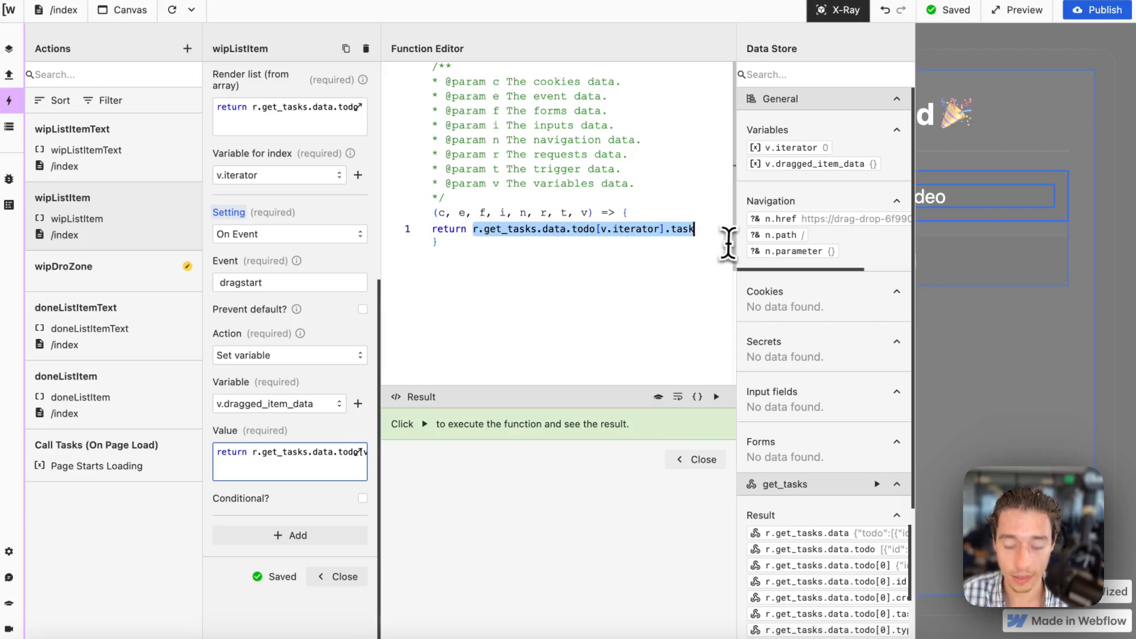
key(BackSpace)
text({)
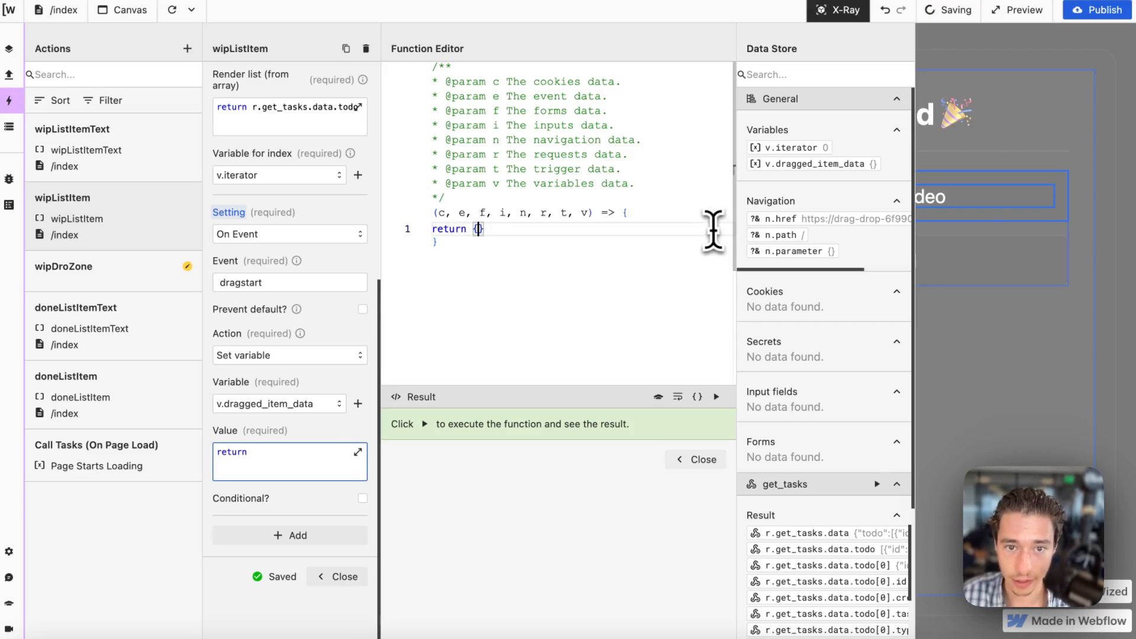
key(Return)
key(Return)
key(Return)
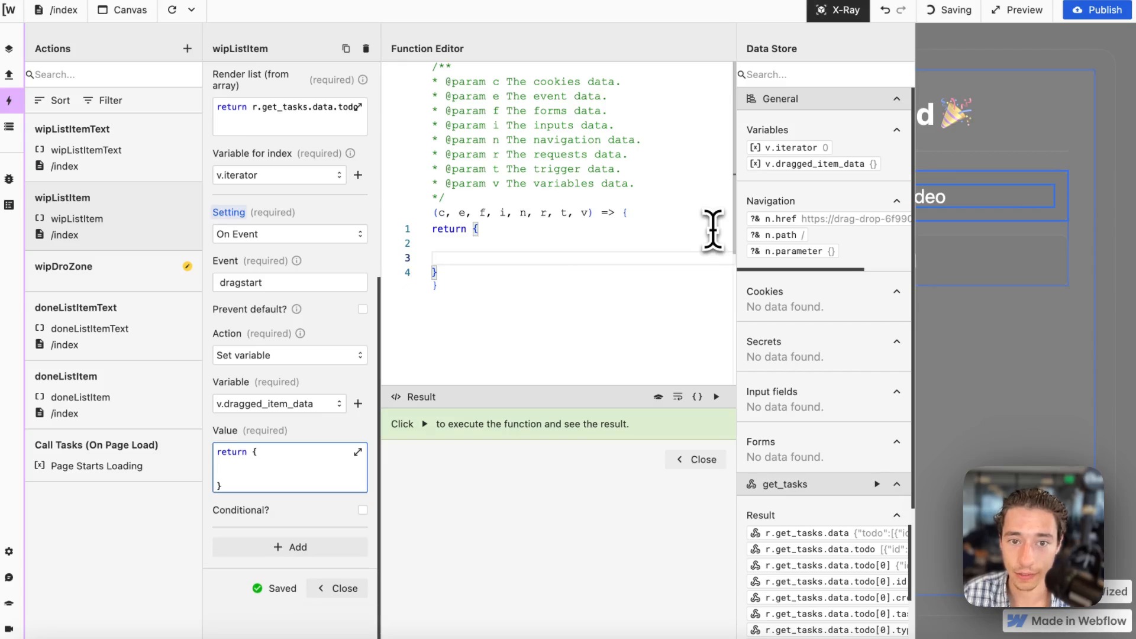
click(468, 244)
key(Return)
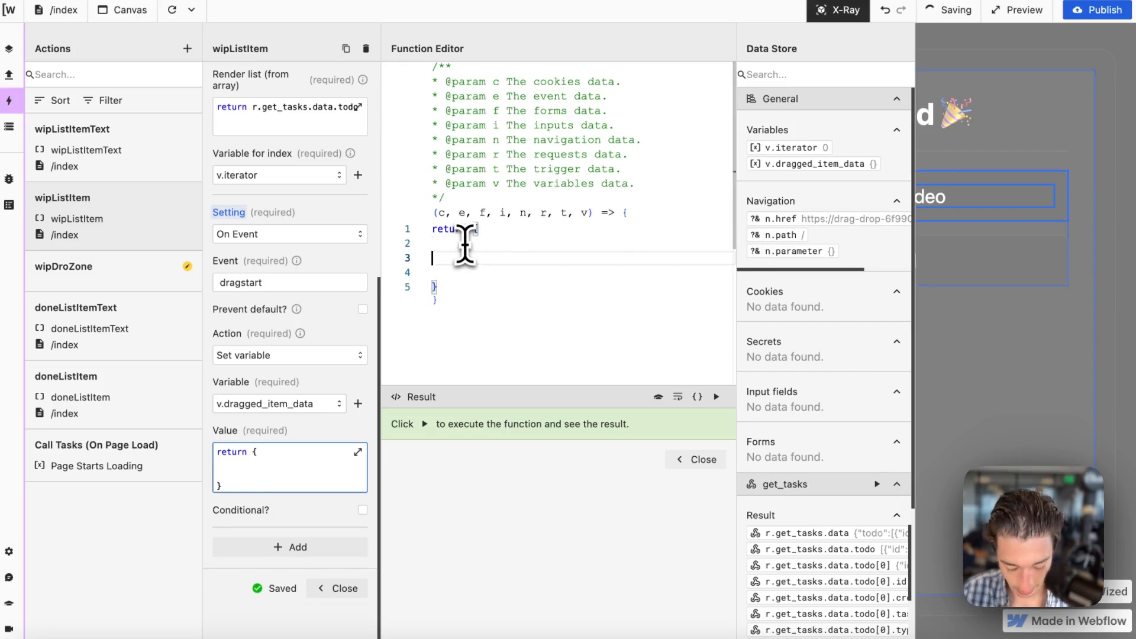
Give the returned object a "task" property with the value r.get_tasks.data.todo[v.iterator].task.
key(ctrl+v)
click(713, 393)
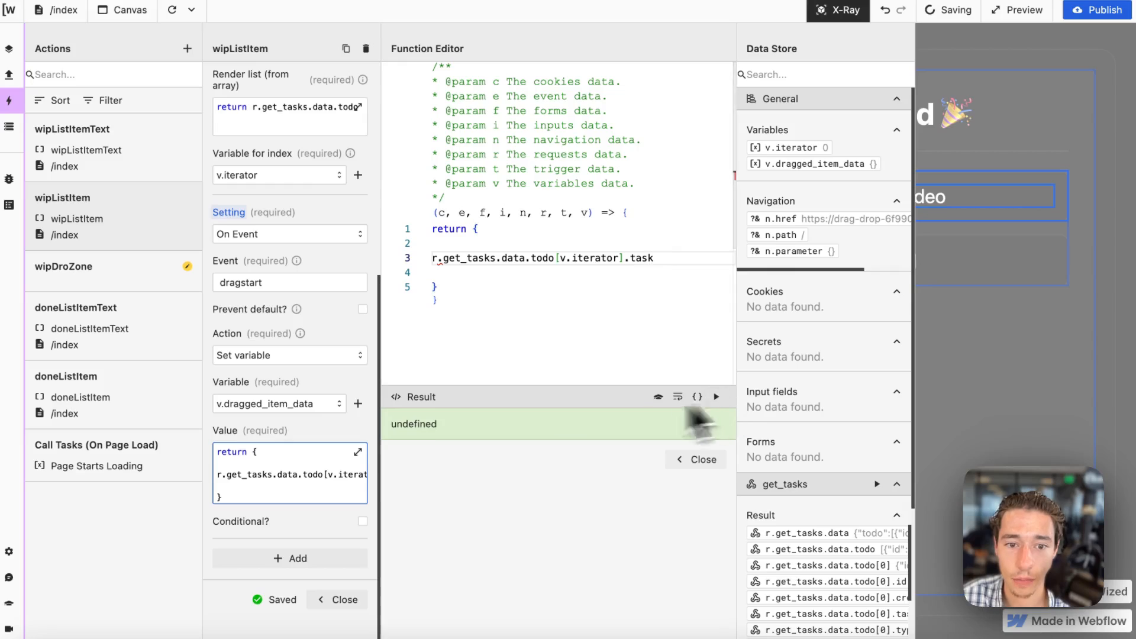
click(457, 273)
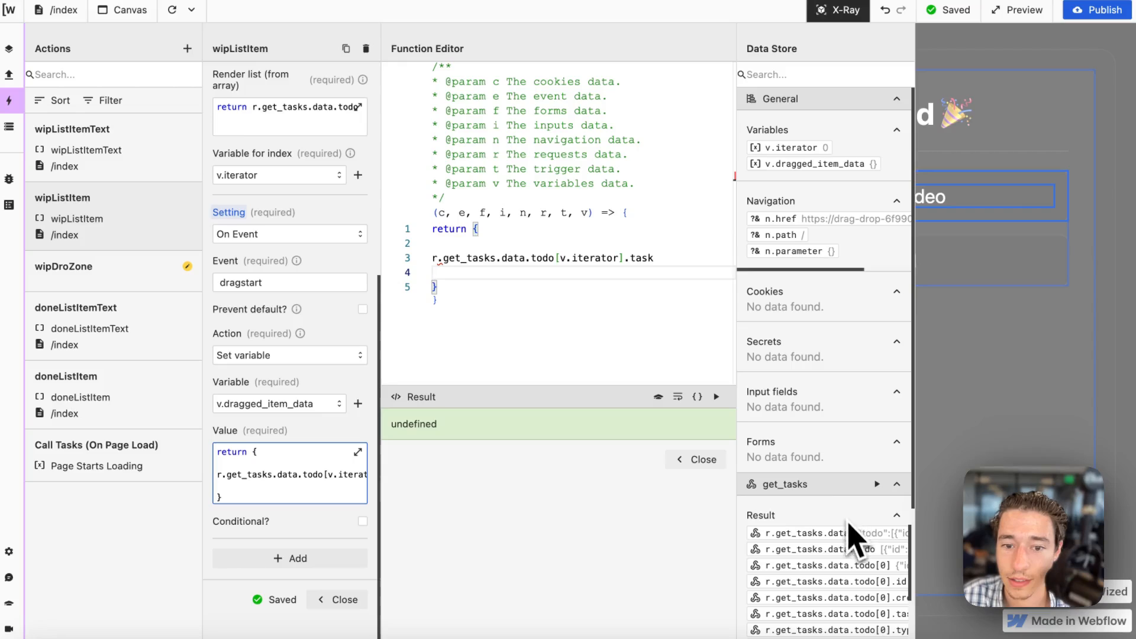
click(657, 258)
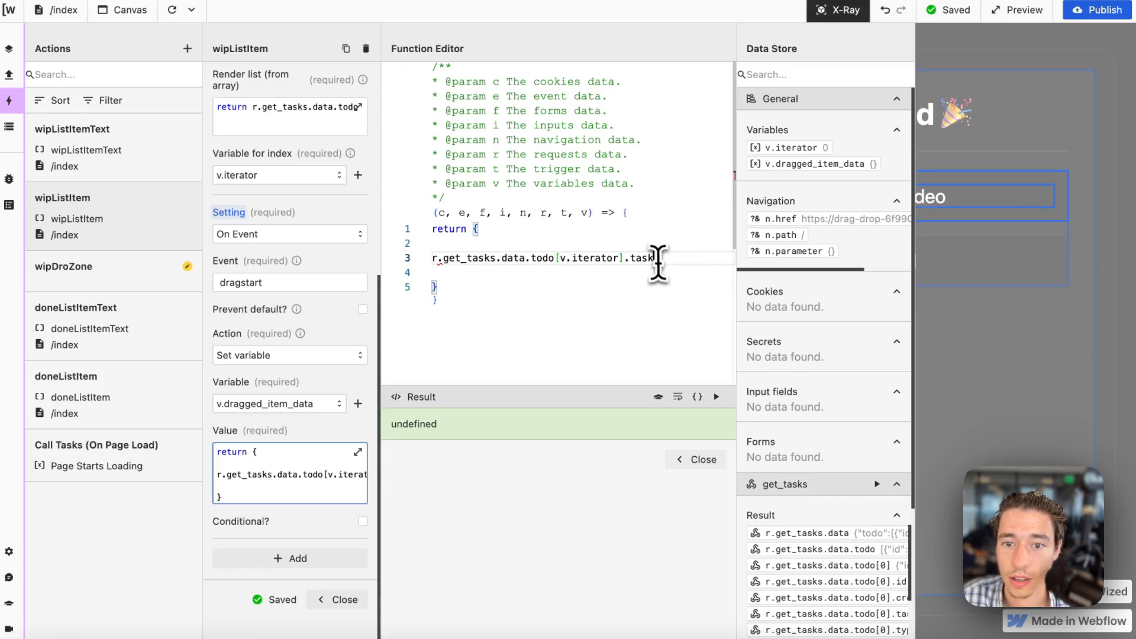
click(433, 258)
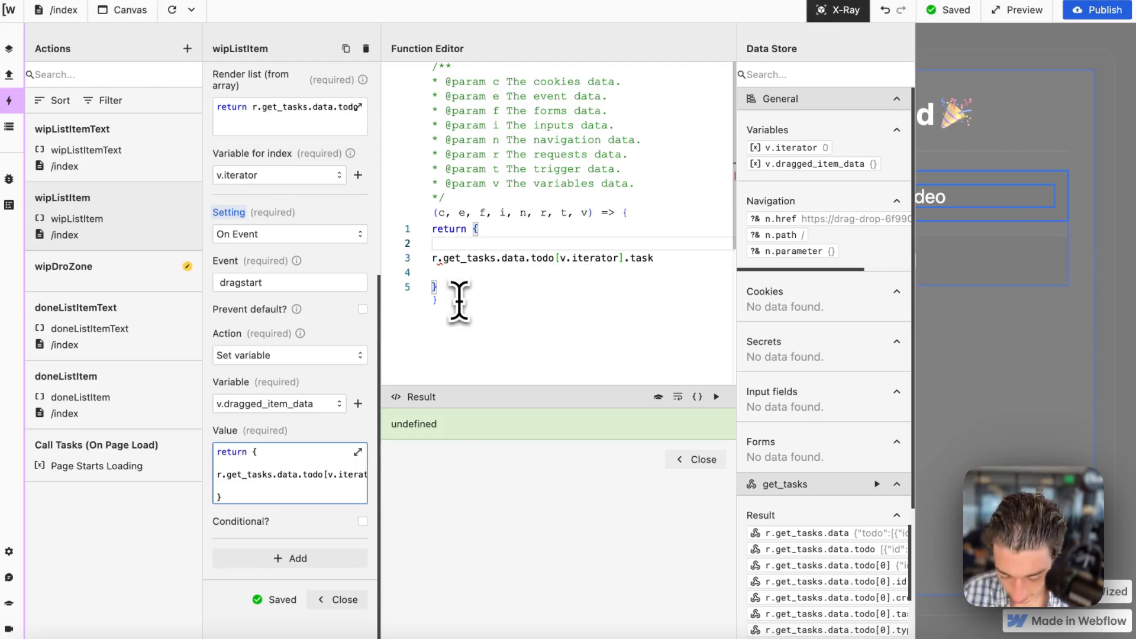
text("tas)
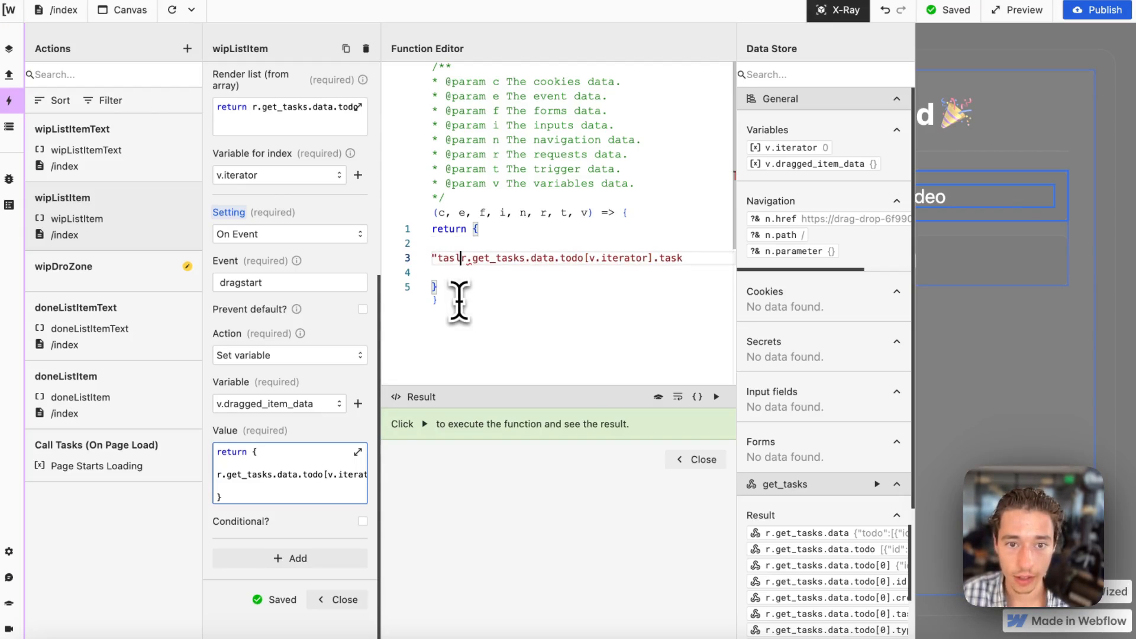
key(BackSpace)
text(k" : )
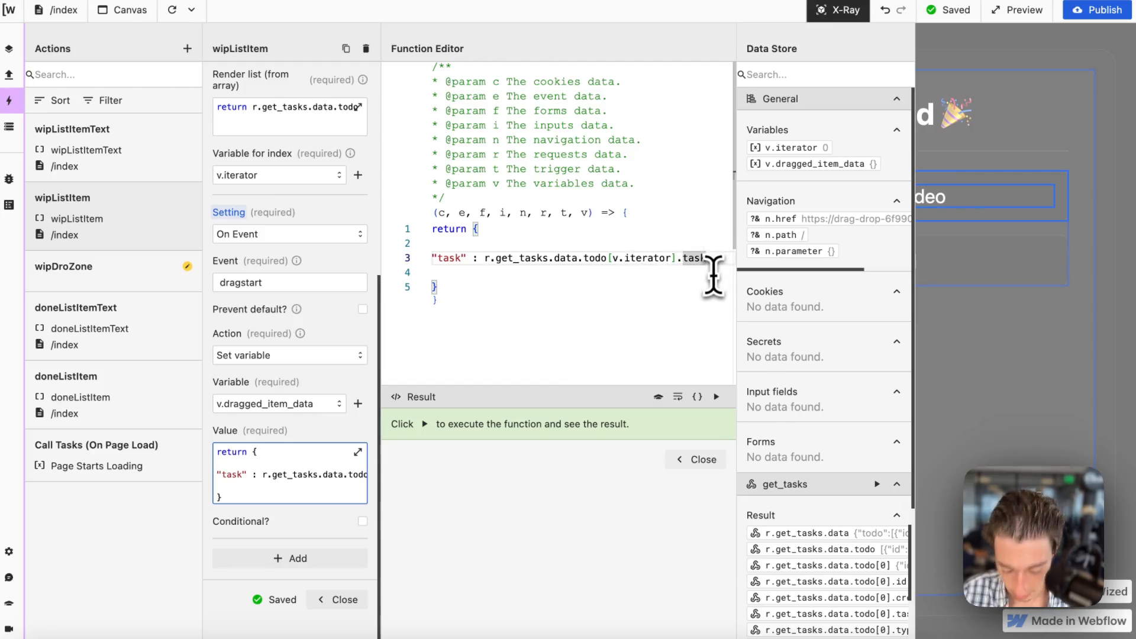
text(,)
End the "task" line with a semicolon and add a new line below it.
key(Return)
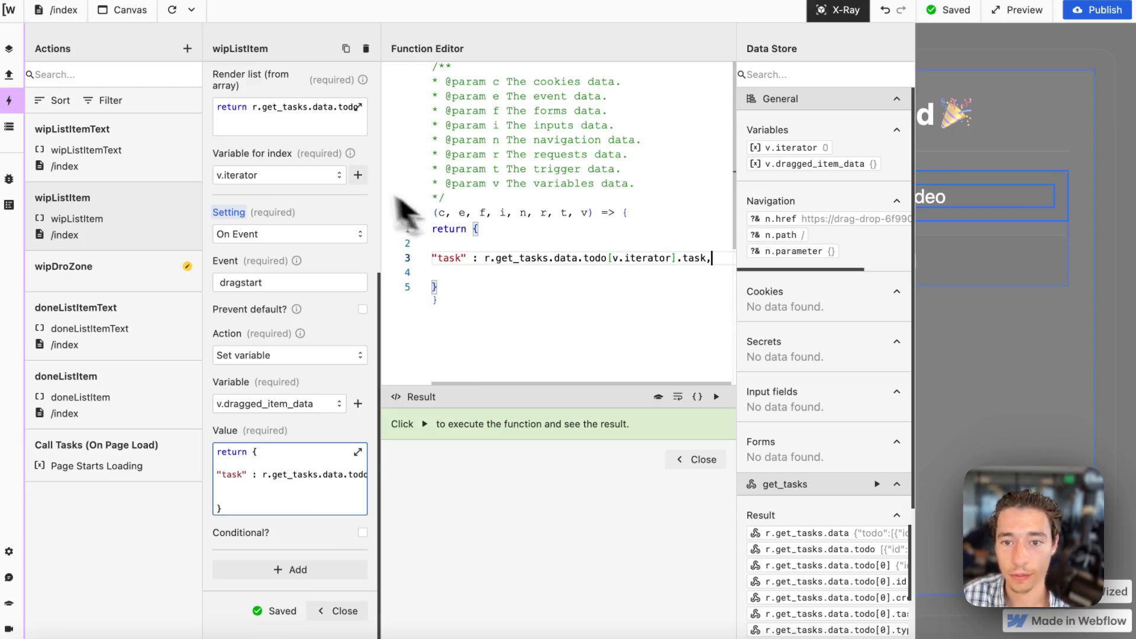
key(BackSpace)
key(BackSpace)
text(:)
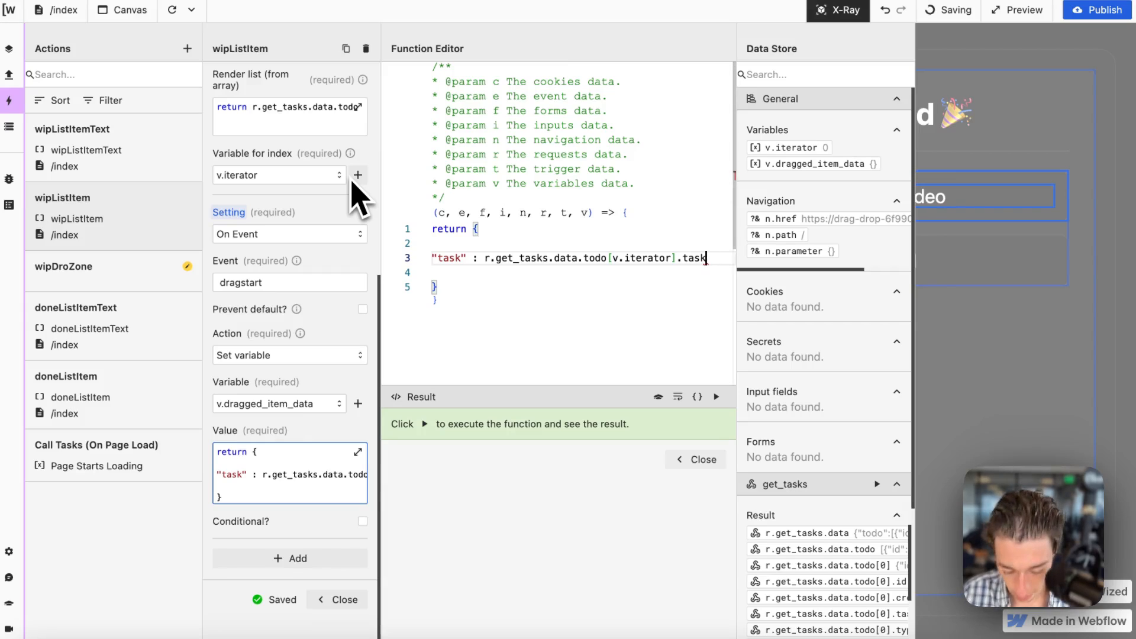
key(Return)
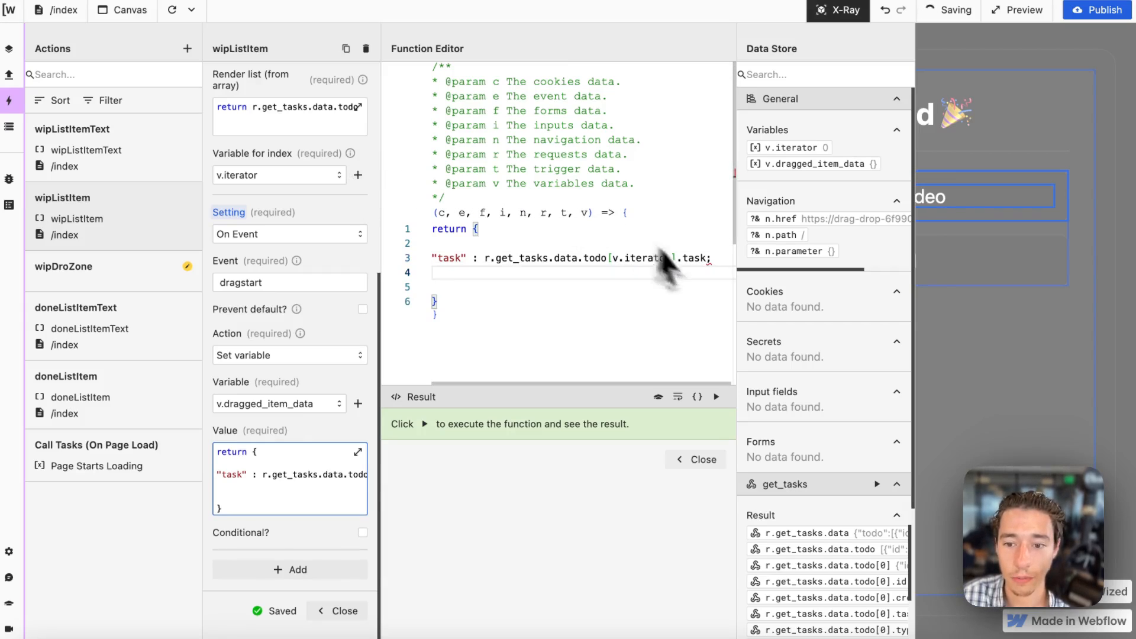
Check the fields of the todo records in the get_tasks result and duplicate the "task" line directly below itself.
scroll(810, 429, down, 2)
scroll(828, 438, down, 1)
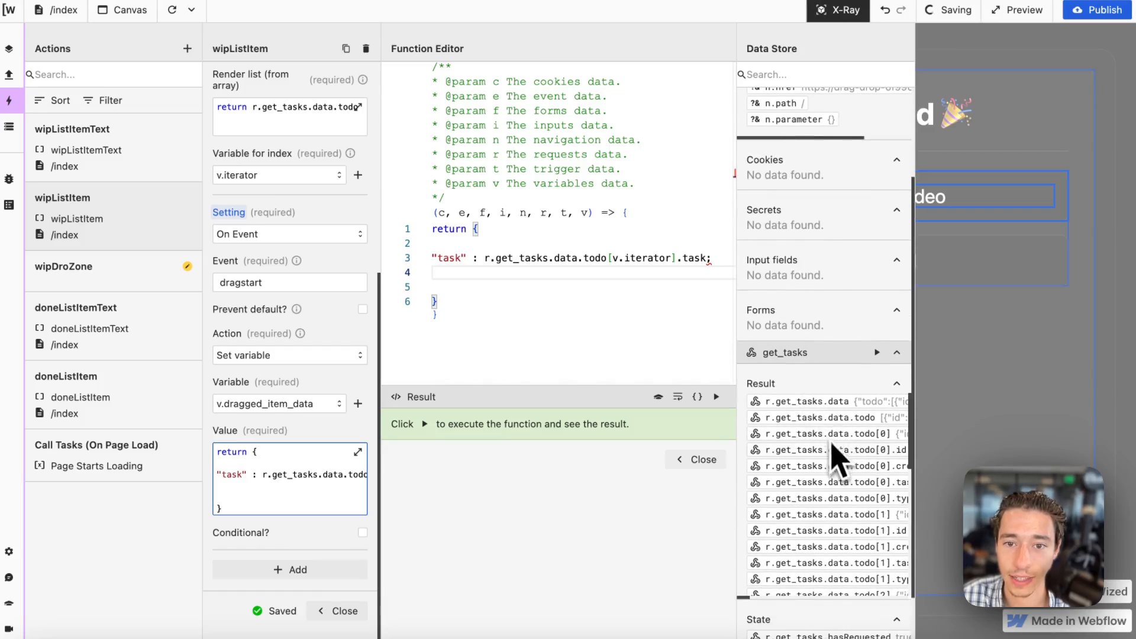
scroll(840, 497, right, 2)
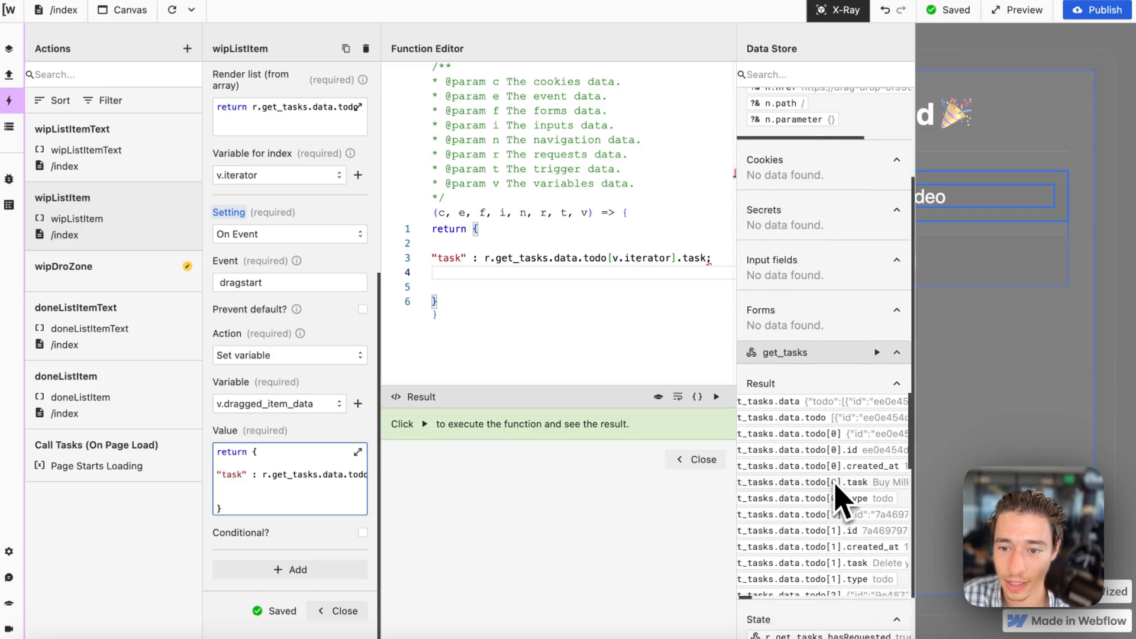
scroll(840, 494, right, 1)
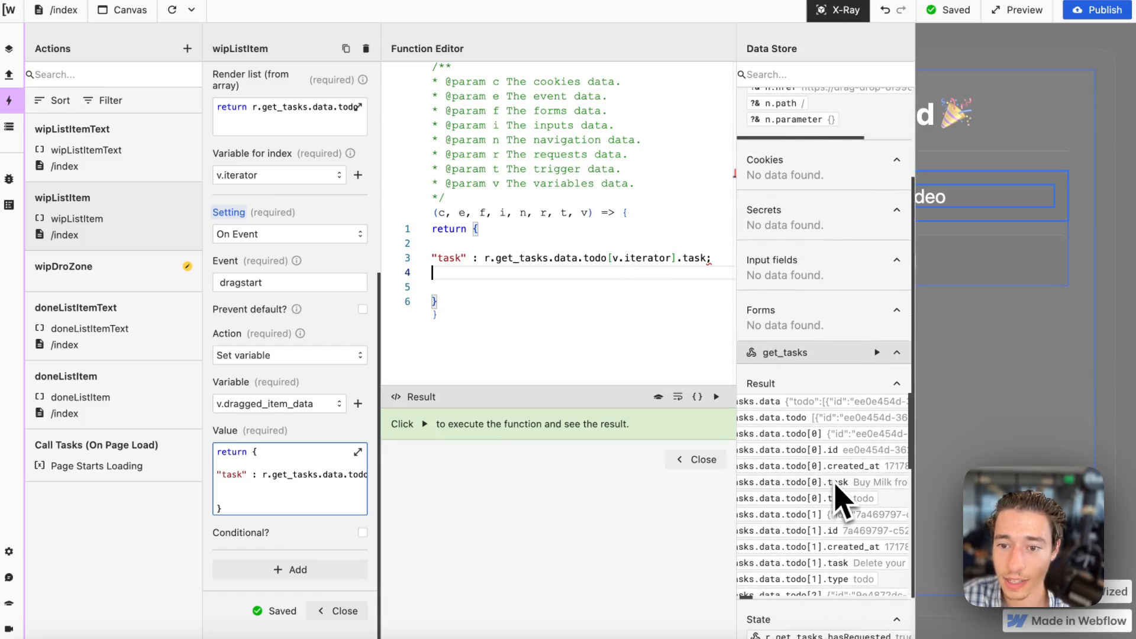
triple_click(683, 259)
key(ctrl+c)
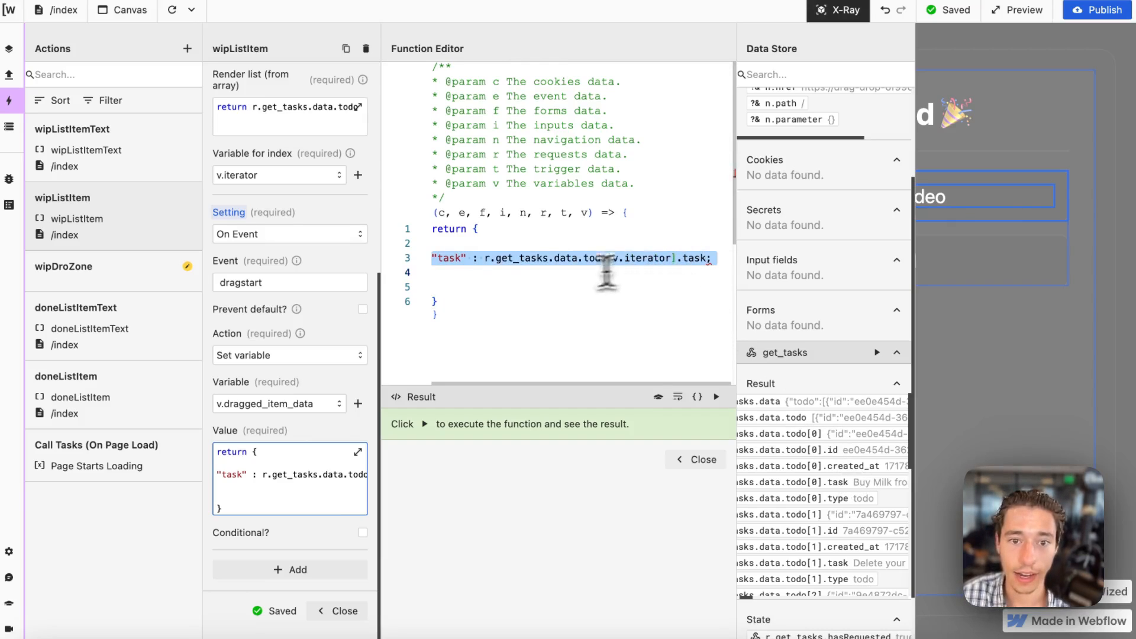
click(540, 272)
key(ctrl+v)
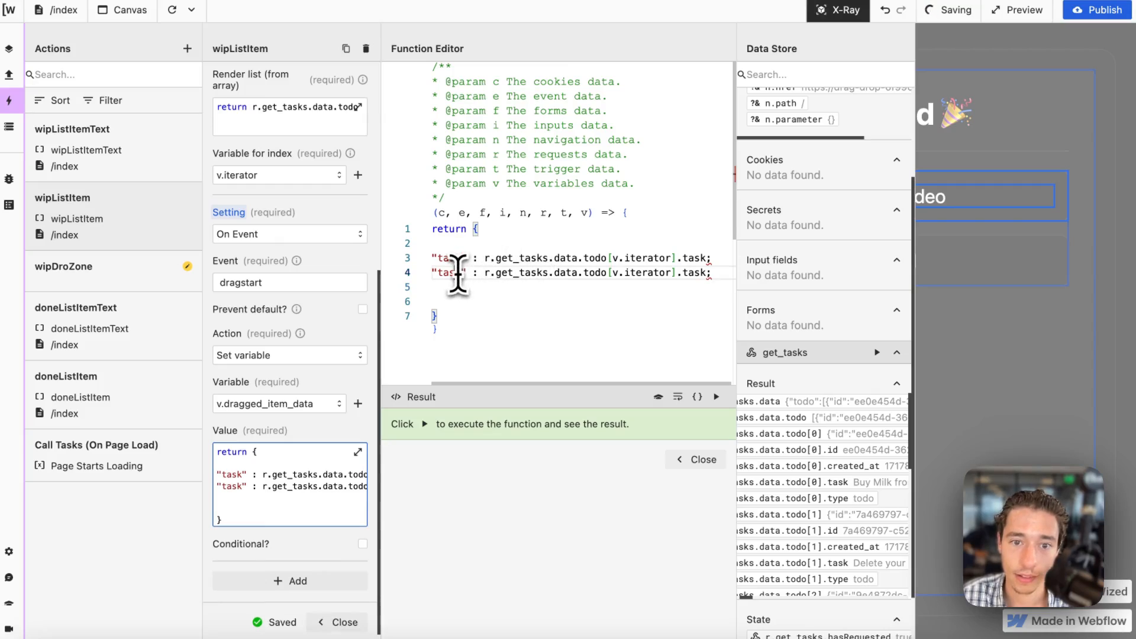
Rename the key of the duplicated "task" line to "id".
click(454, 271)
key(BackSpace)
key(BackSpace)
key(BackSpace)
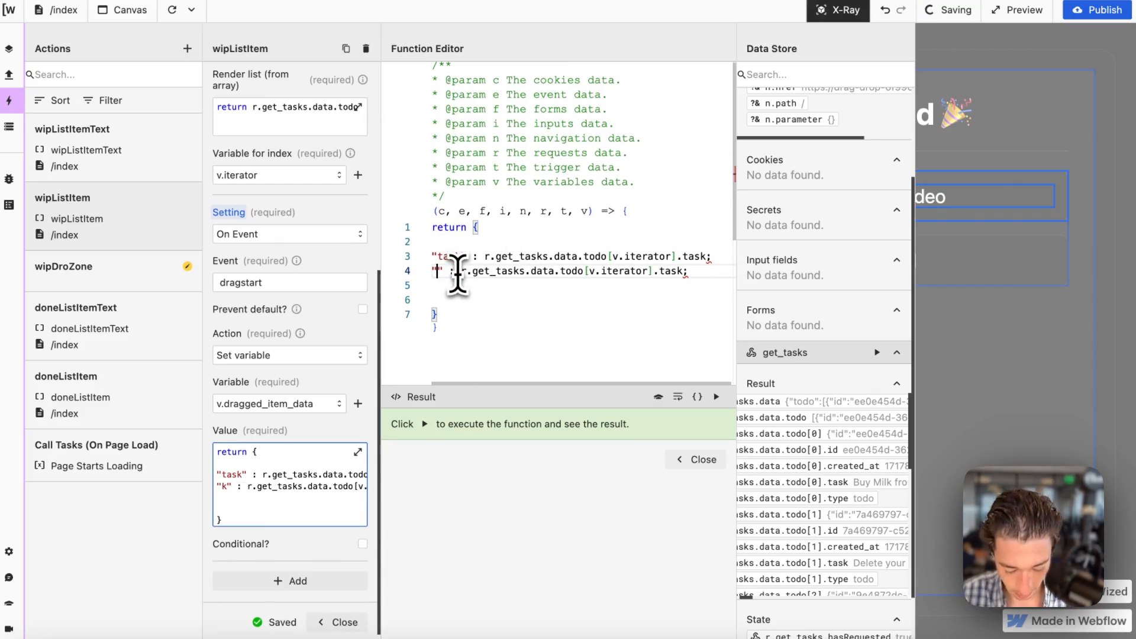
text(id)
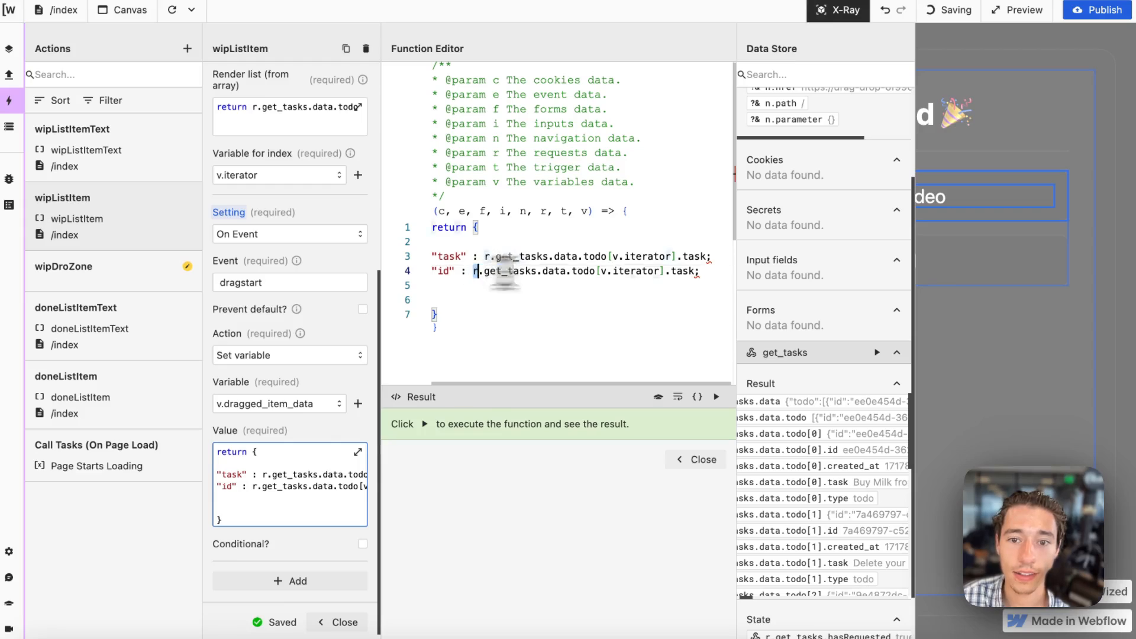
Replace the "id" line's value with the copied "task" line, end it in .id with a single semicolon, and run the function.
drag(504, 273, 698, 274)
key(BackSpace)
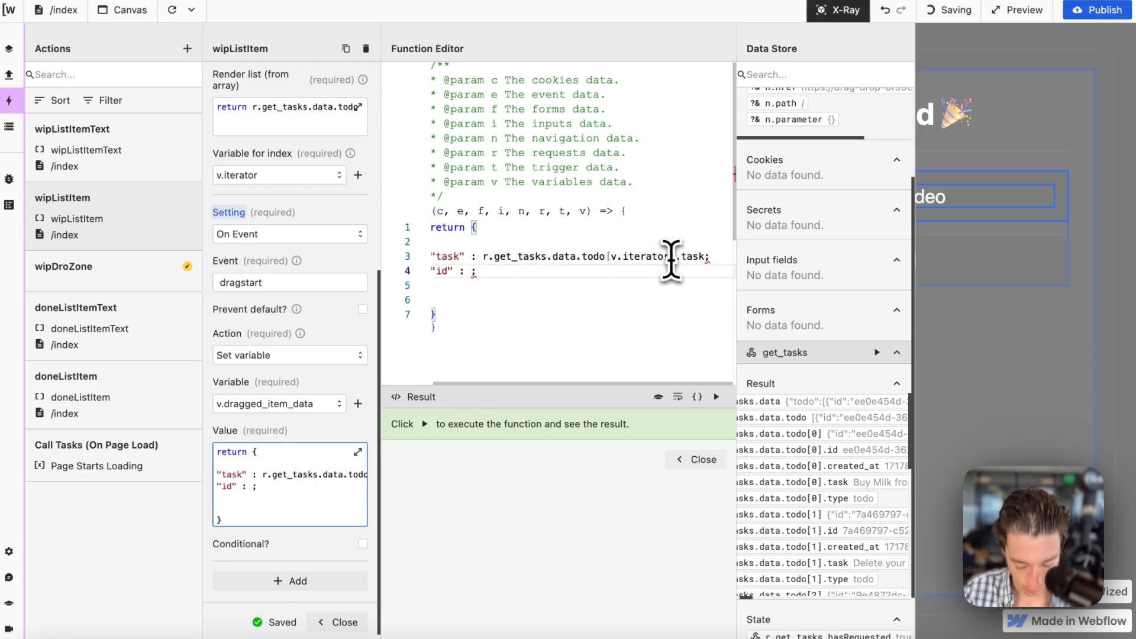
key(ctrl+v)
key(End)
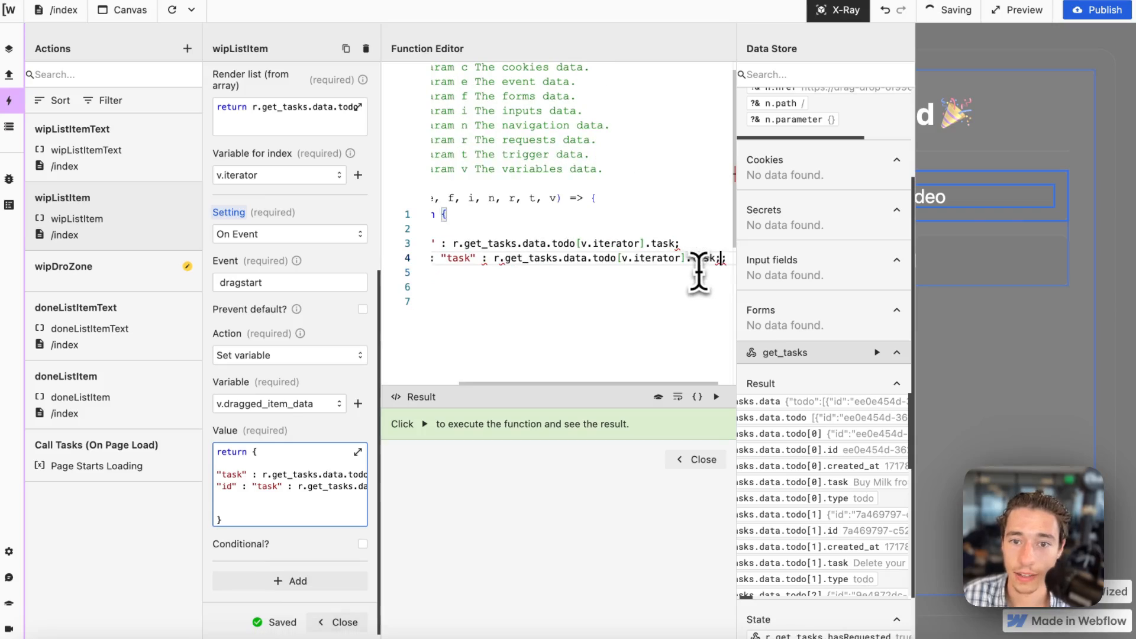
double_click(703, 257)
text(id)
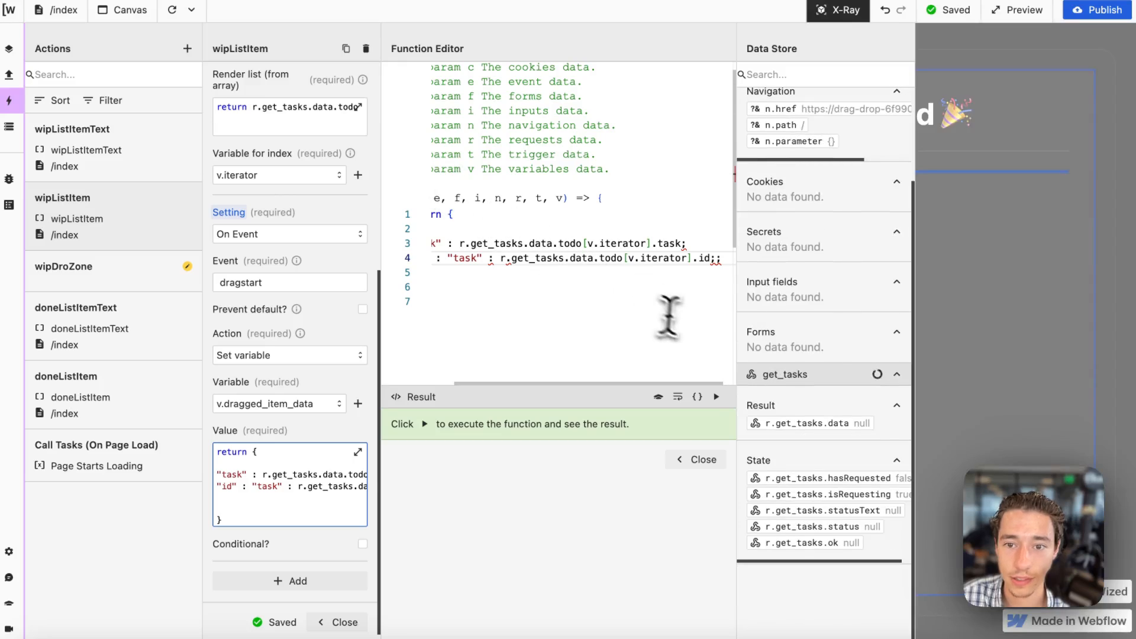
click(708, 299)
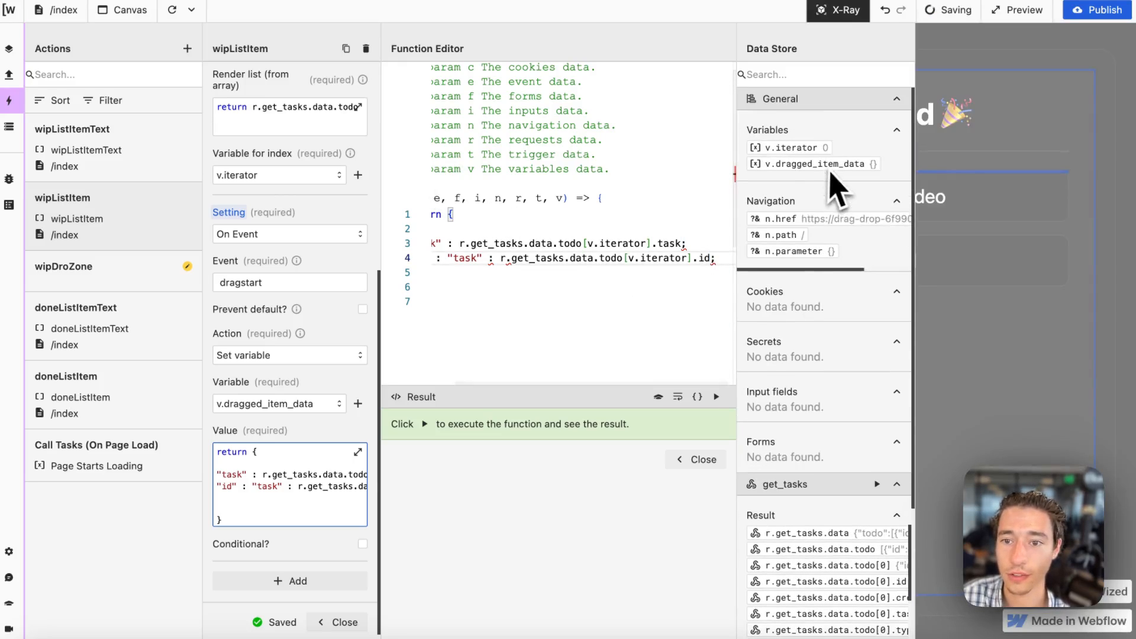
click(717, 396)
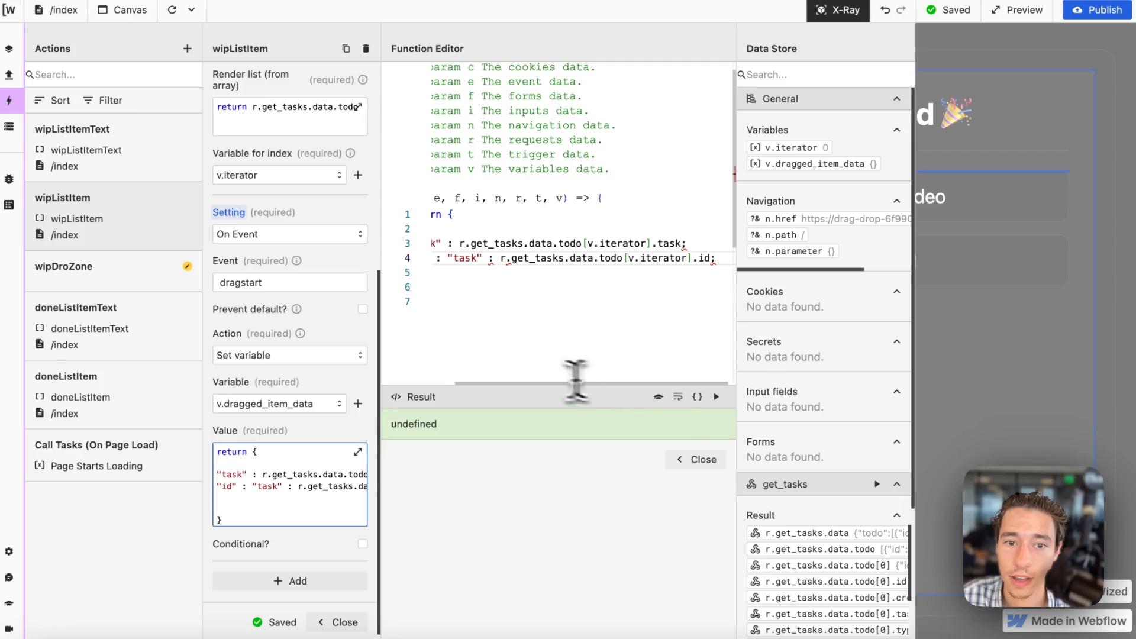
Remove the stray "task" key so "id" holds only r.get_tasks.data.todo[v.iterator].id, and run the function again.
scroll(509, 275, left, 2)
click(459, 232)
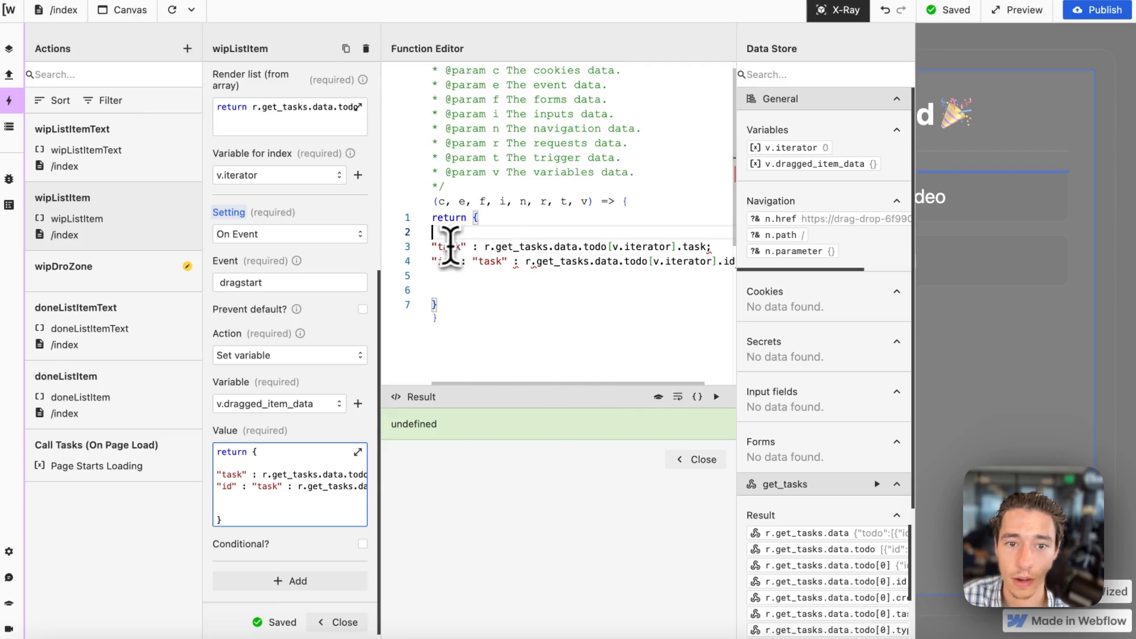
scroll(682, 261, left, 3)
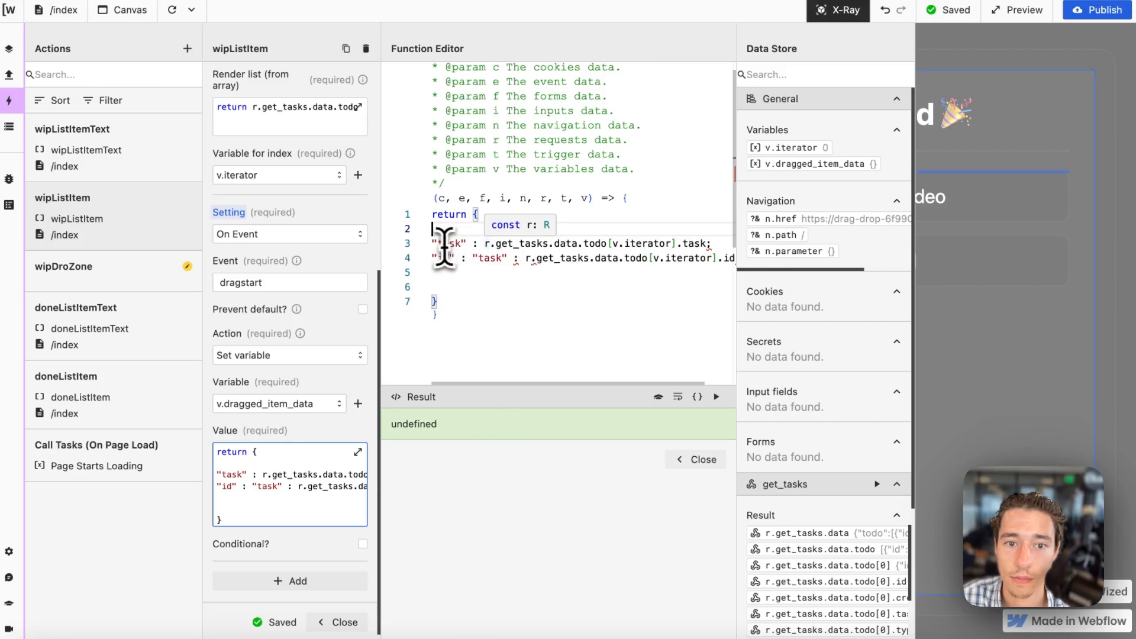
key(BackSpace)
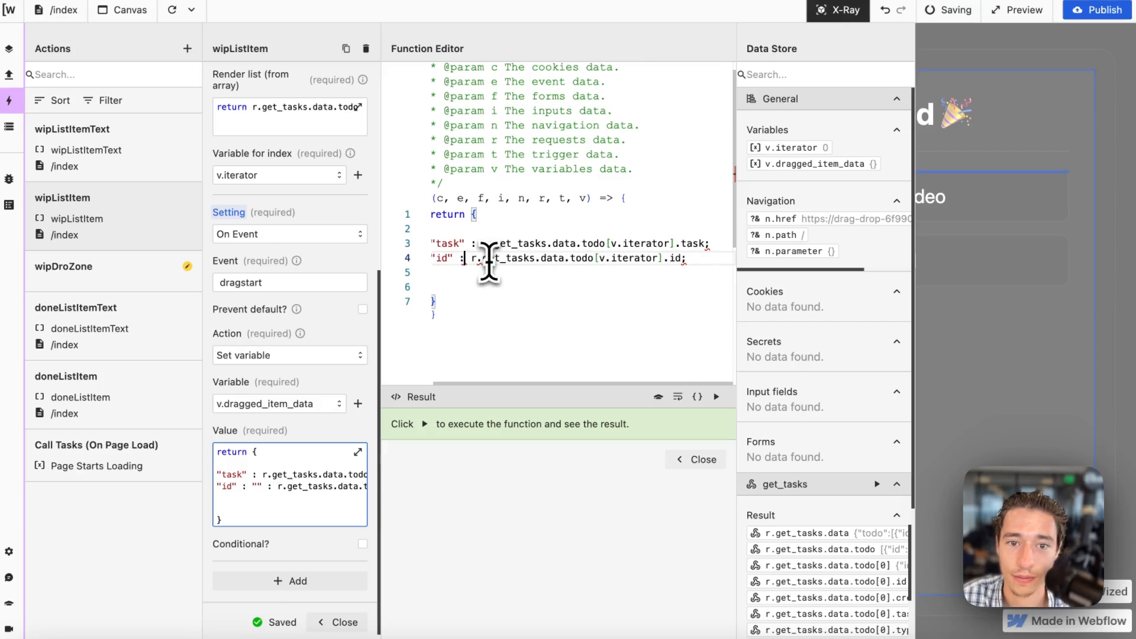
click(716, 396)
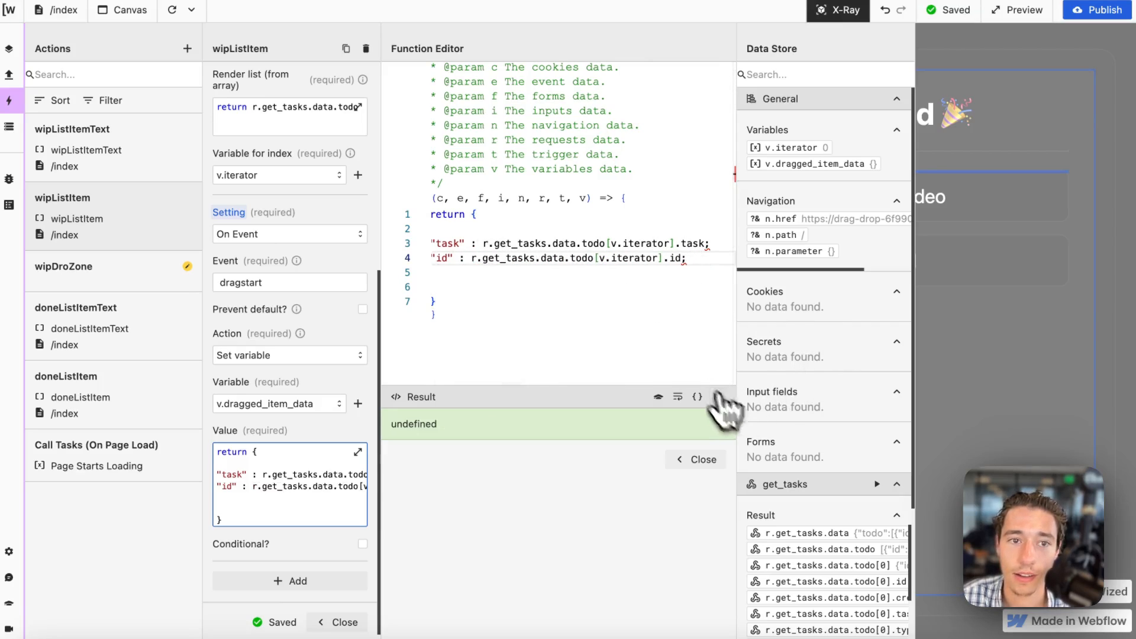
click(172, 10)
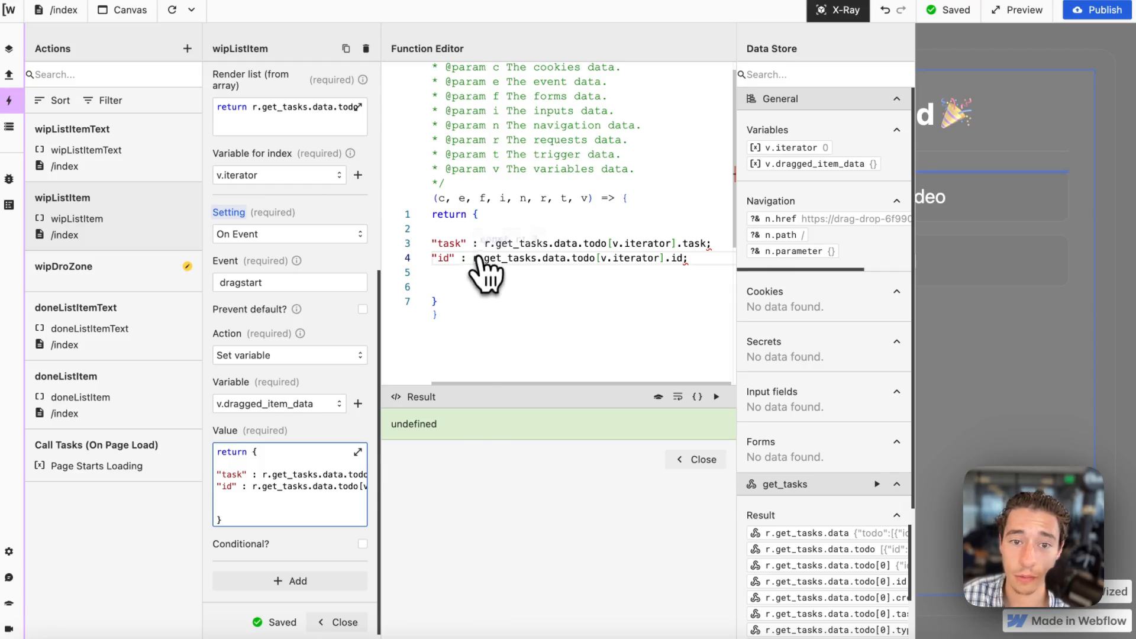
Copy the whole returned object, including its braces, and open ChatGPT in a new browser tab.
click(449, 244)
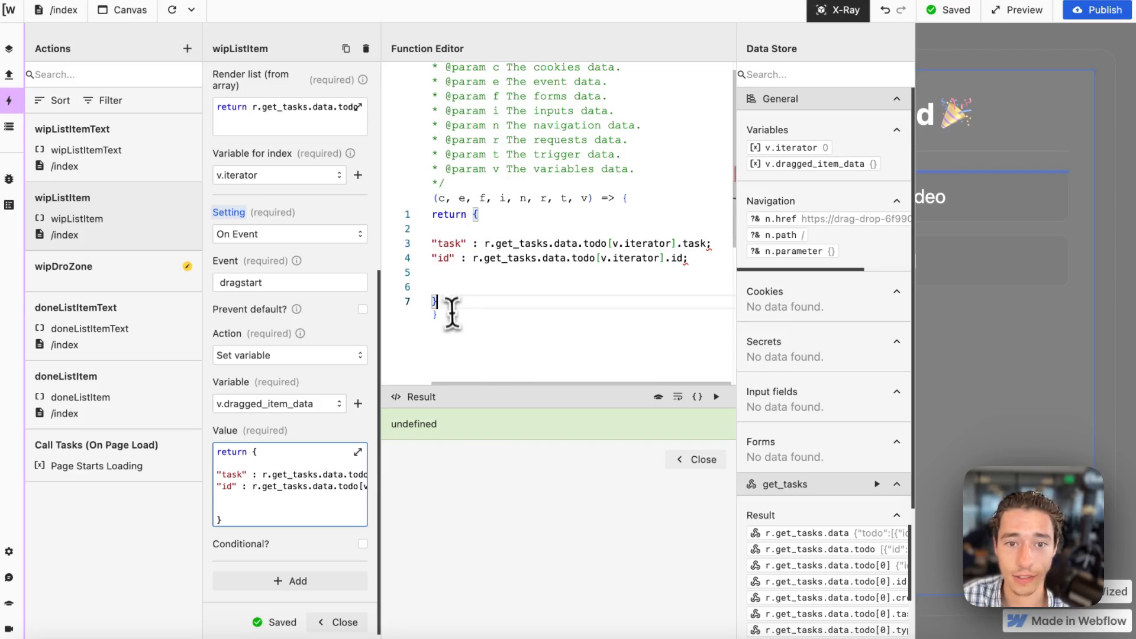
drag(439, 303, 486, 318)
key(super+c)
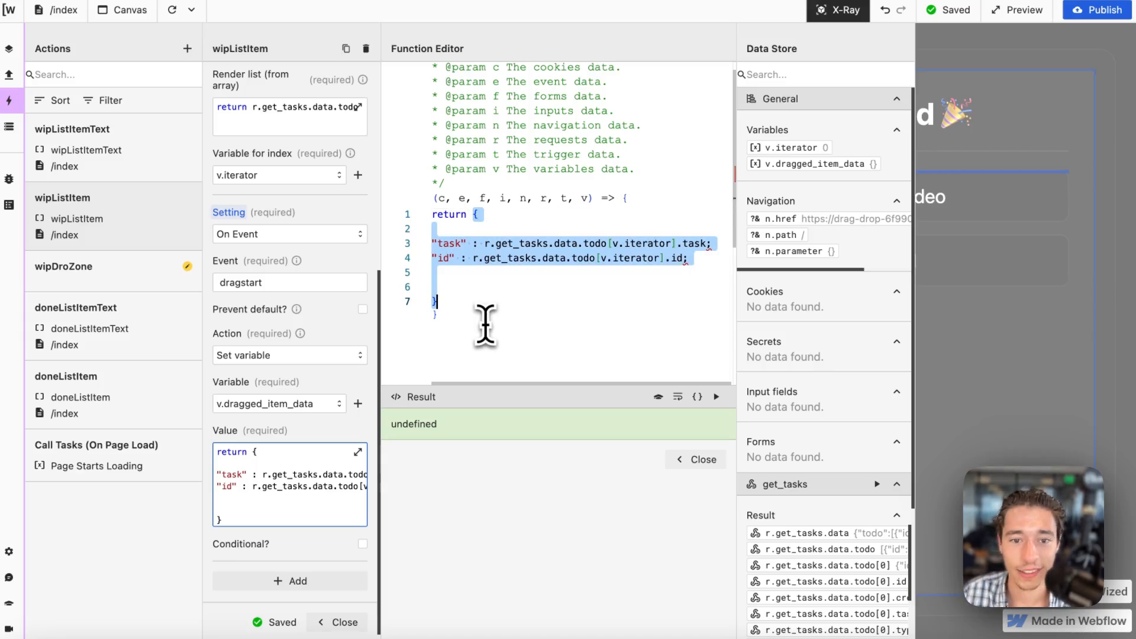
mouse_move(17, 264)
click(34, 225)
text(chat)
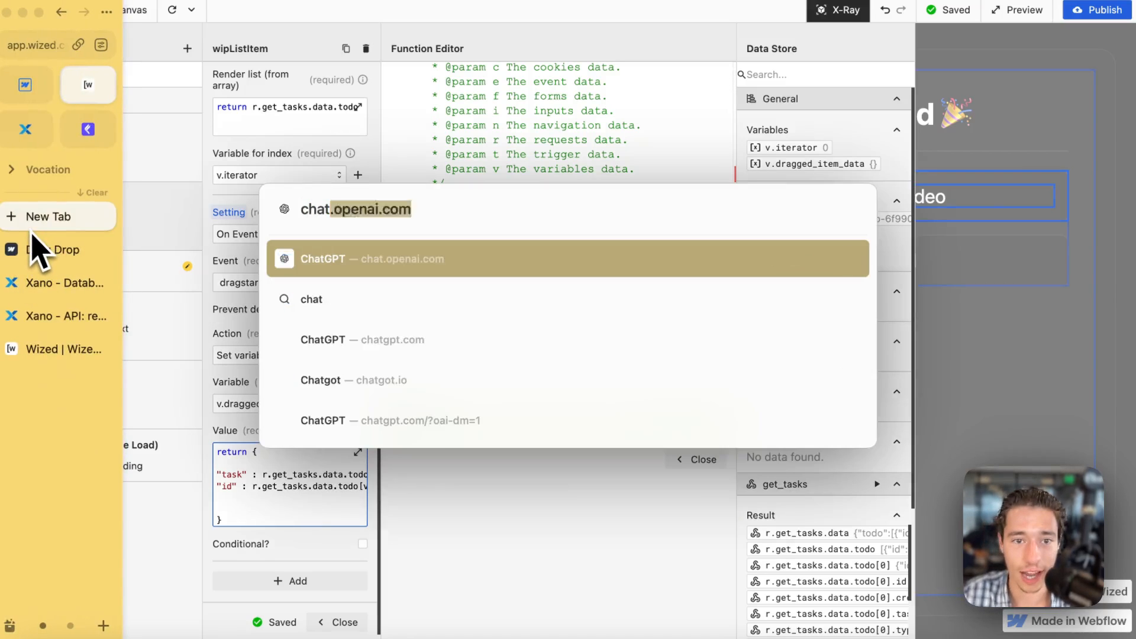
text(g)
key(Return)
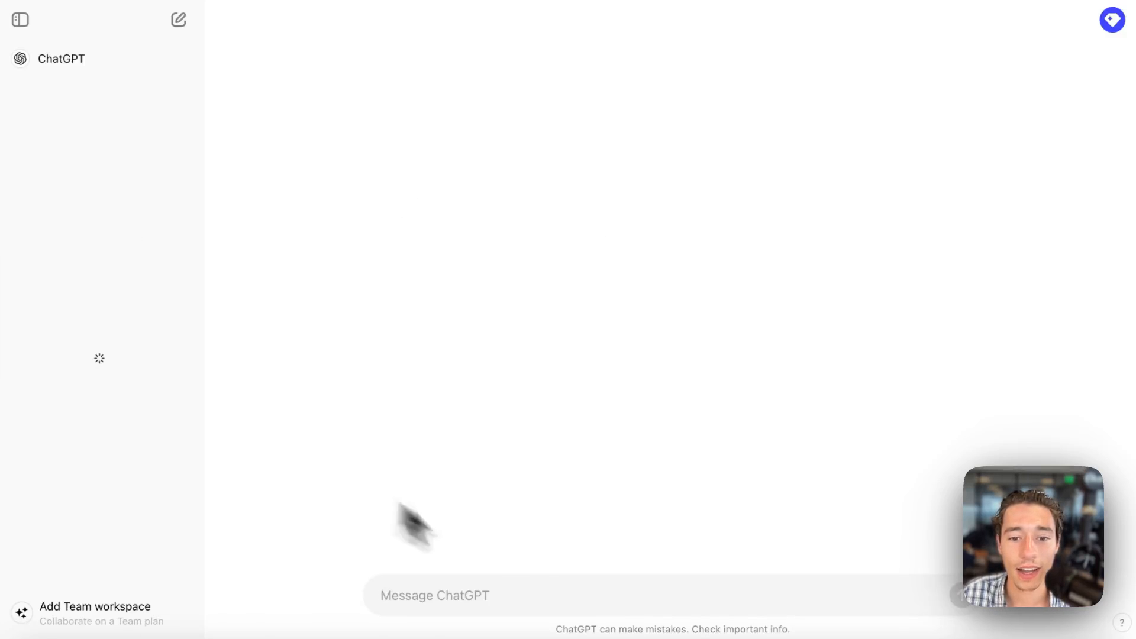
Ask ChatGPT why the copied object is not working, and examine the corrected code in its reply.
text(why soi this obejct not workkgn)
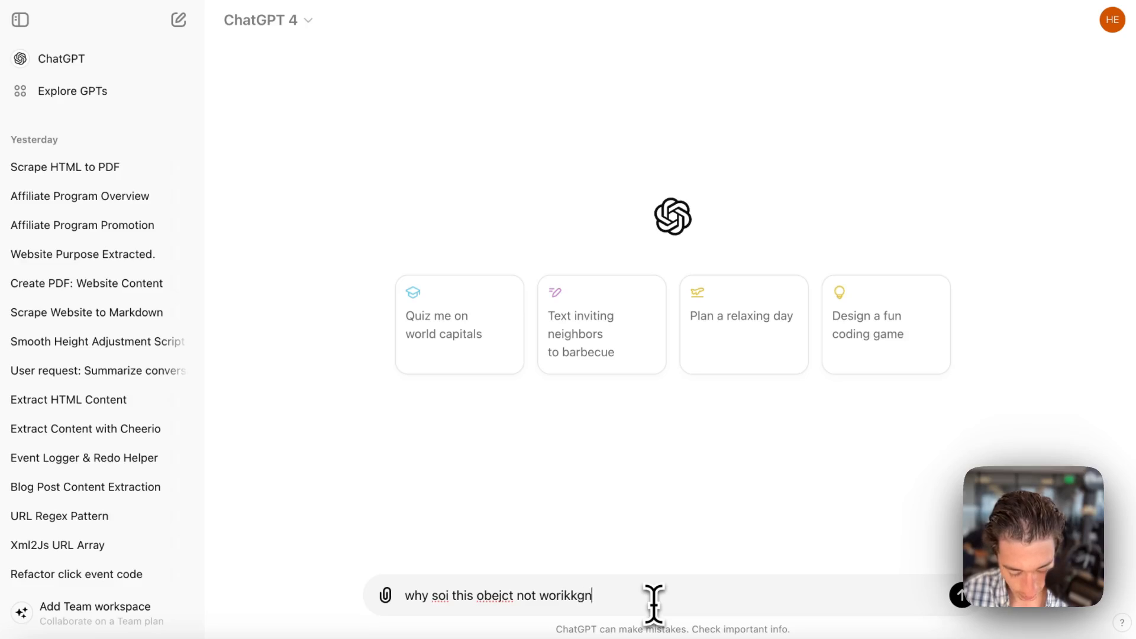
key(super+v)
key(Return)
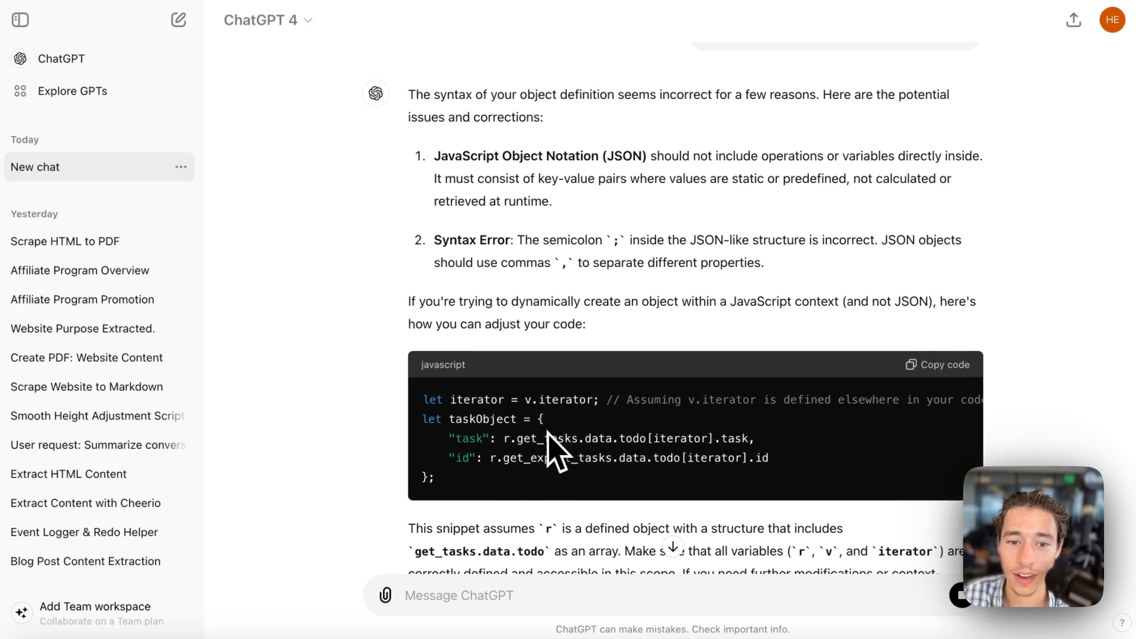
drag(443, 482, 460, 419)
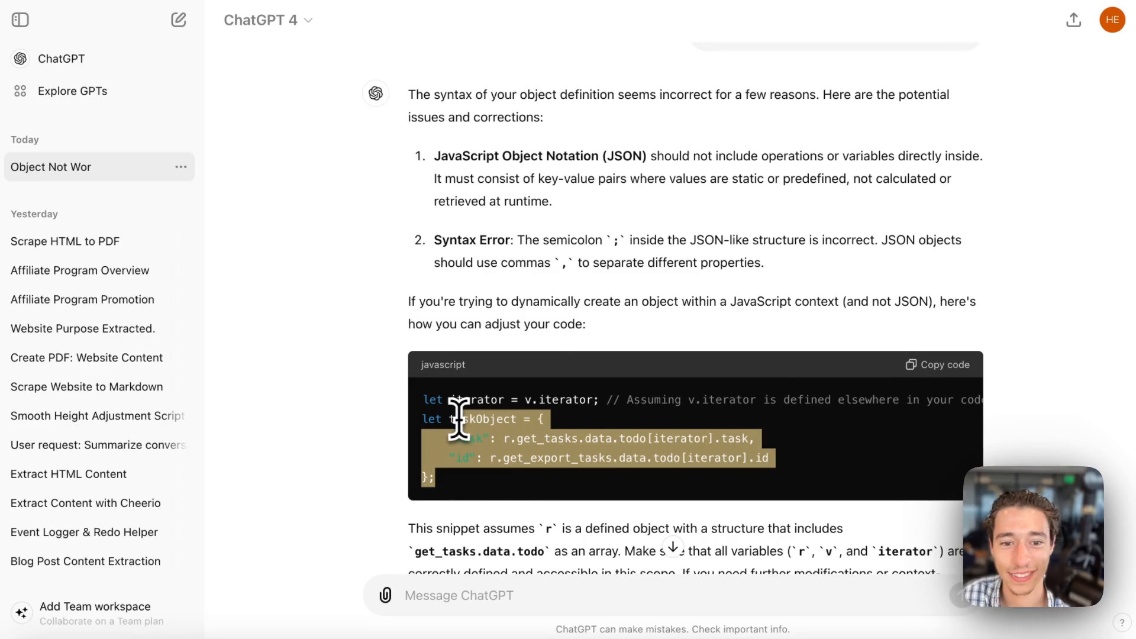
Return to Wized, replace the semicolons ending the "task" and "id" lines with commas, and run the function.
mouse_move(56, 254)
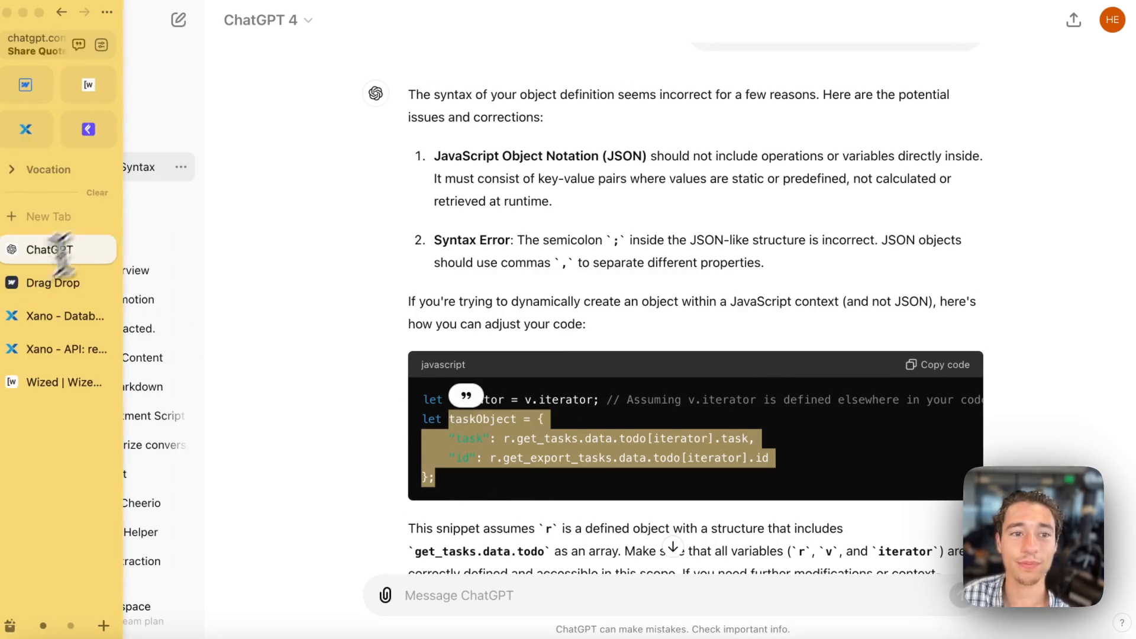
click(90, 91)
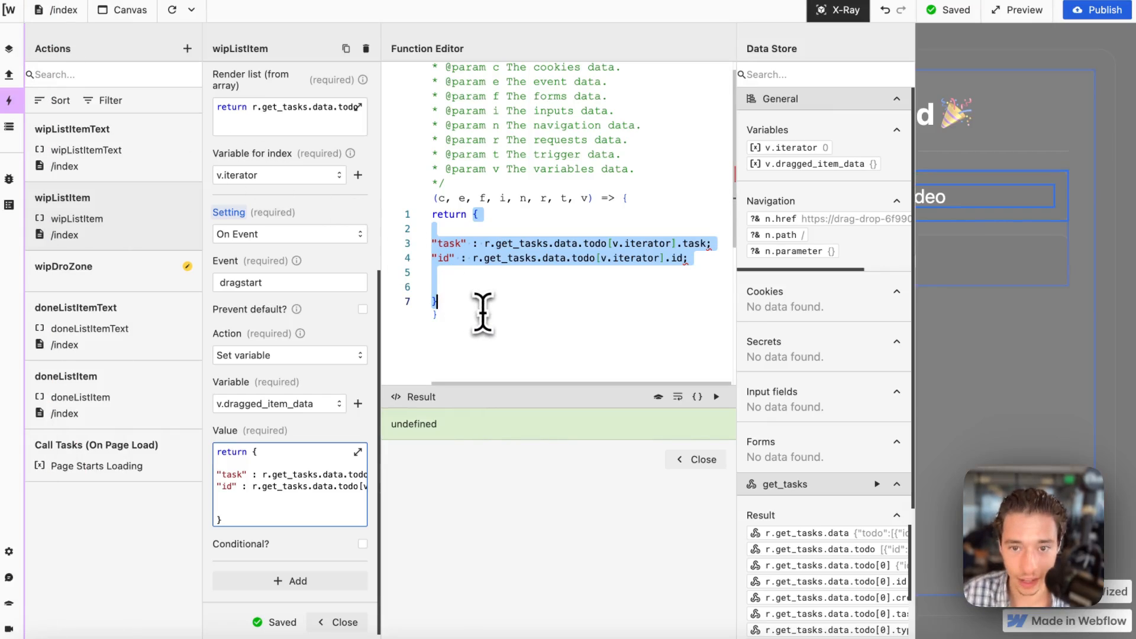
click(698, 310)
click(713, 243)
key(BackSpace)
text(,)
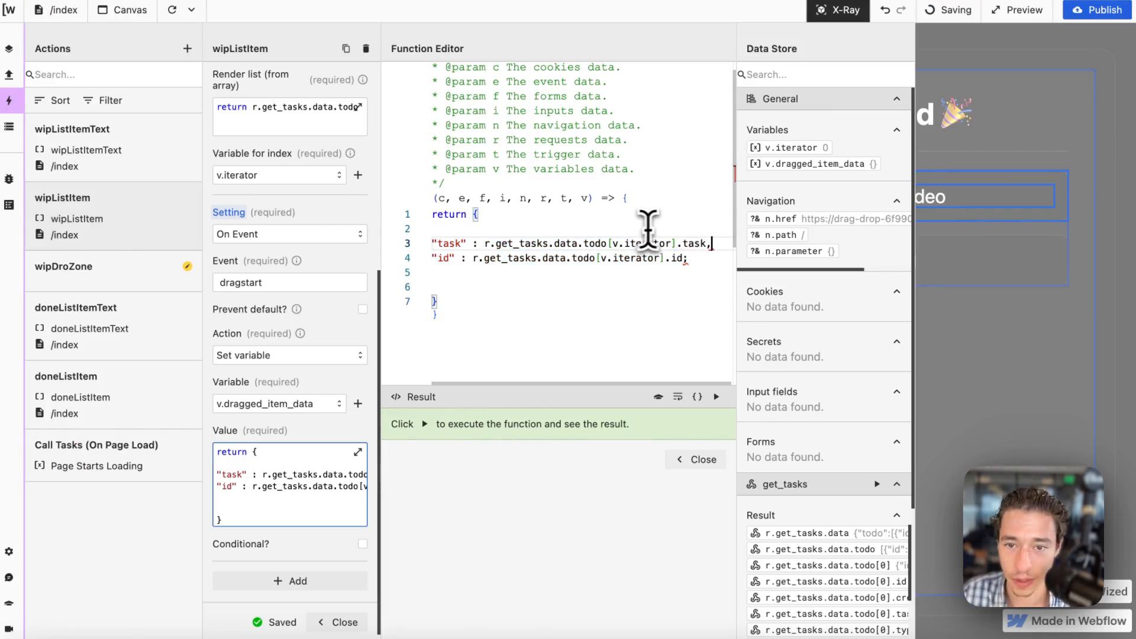
click(693, 259)
key(BackSpace)
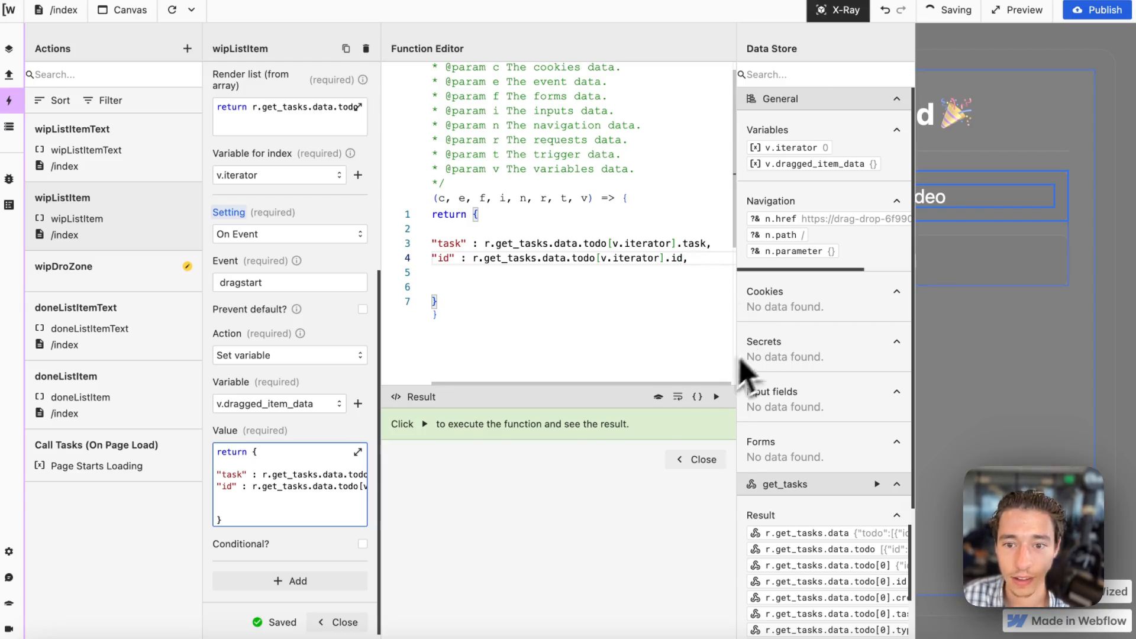
click(716, 397)
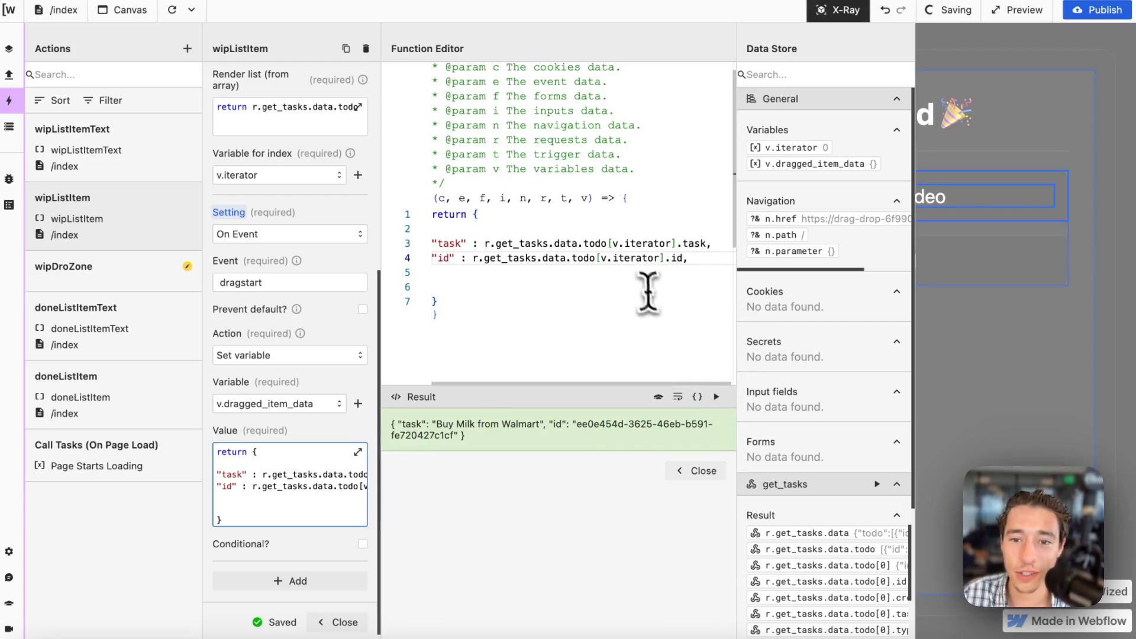
Reduce the blank lines before the object's closing brace to one and run the function again.
click(487, 283)
key(BackSpace)
key(BackSpace)
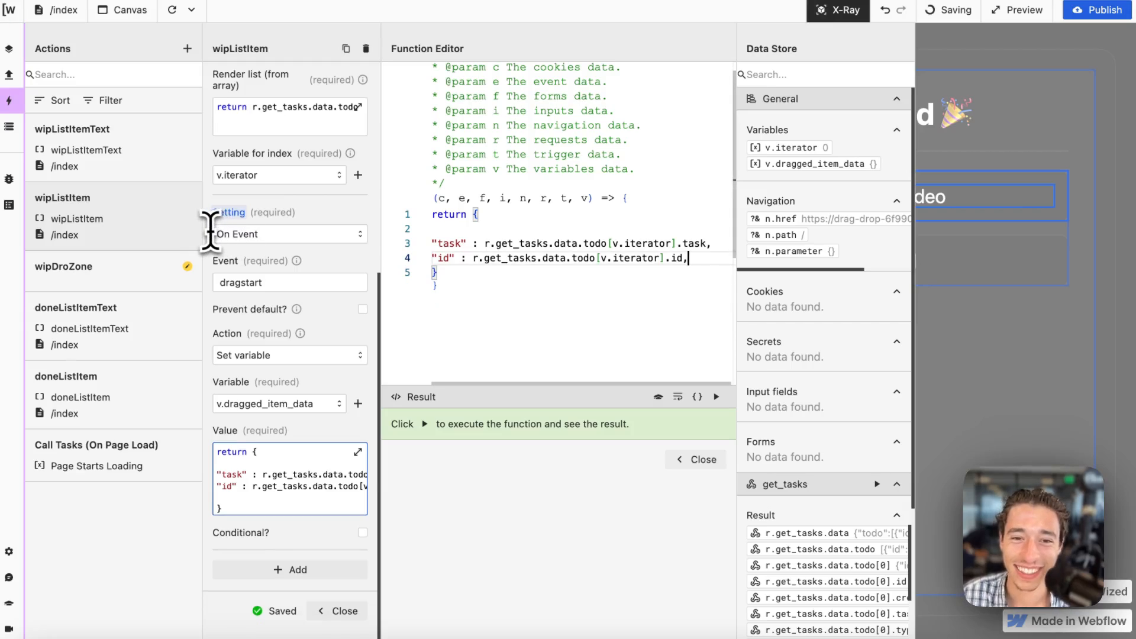
key(Return)
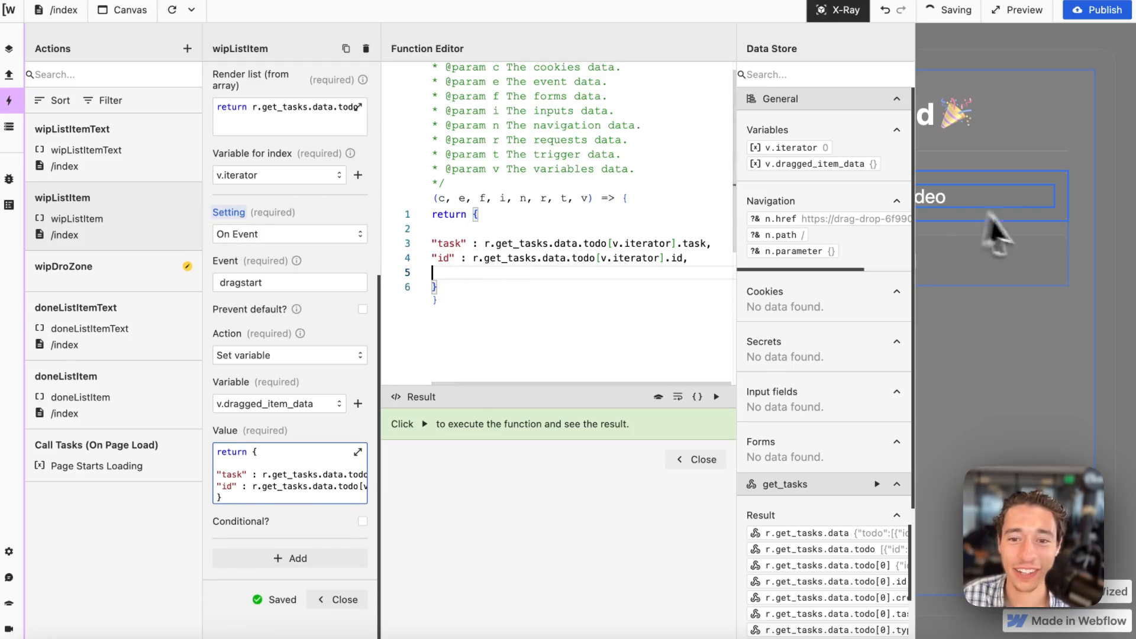
click(717, 396)
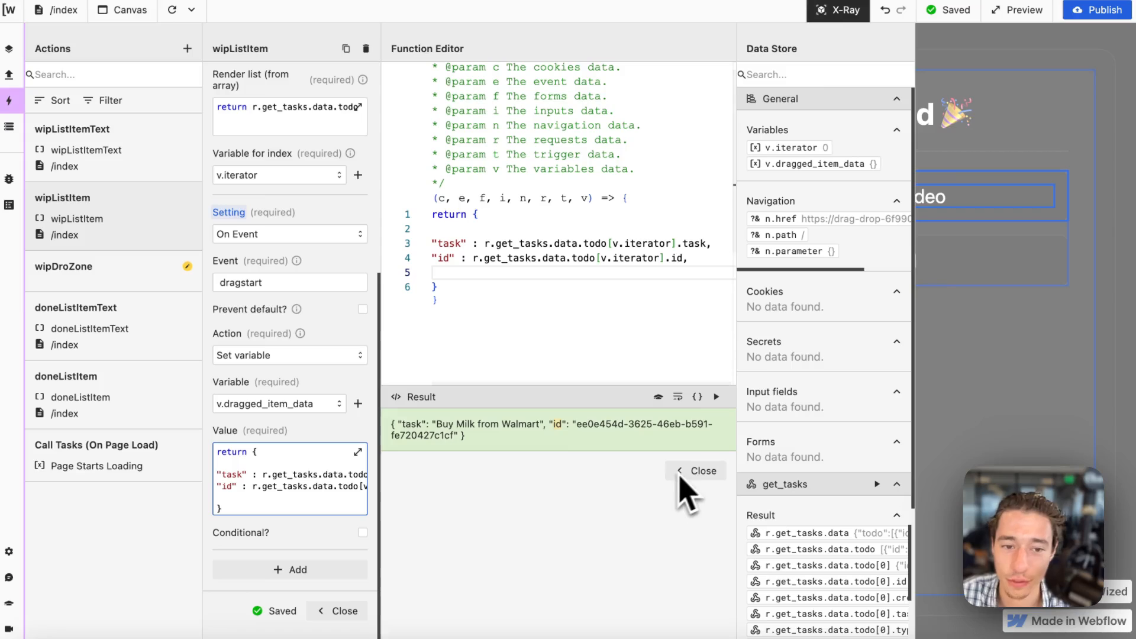
Copy wipListItem's entire return expression and replace doneListItem's dragstart value with it.
drag(438, 288, 423, 217)
key(ctrl+c)
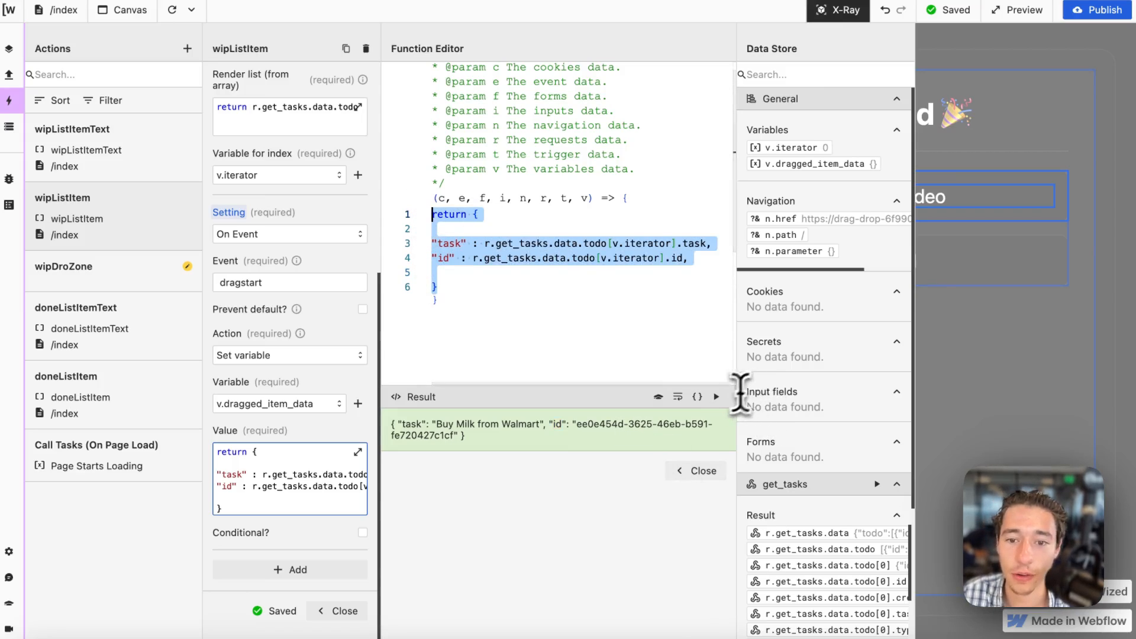
click(697, 471)
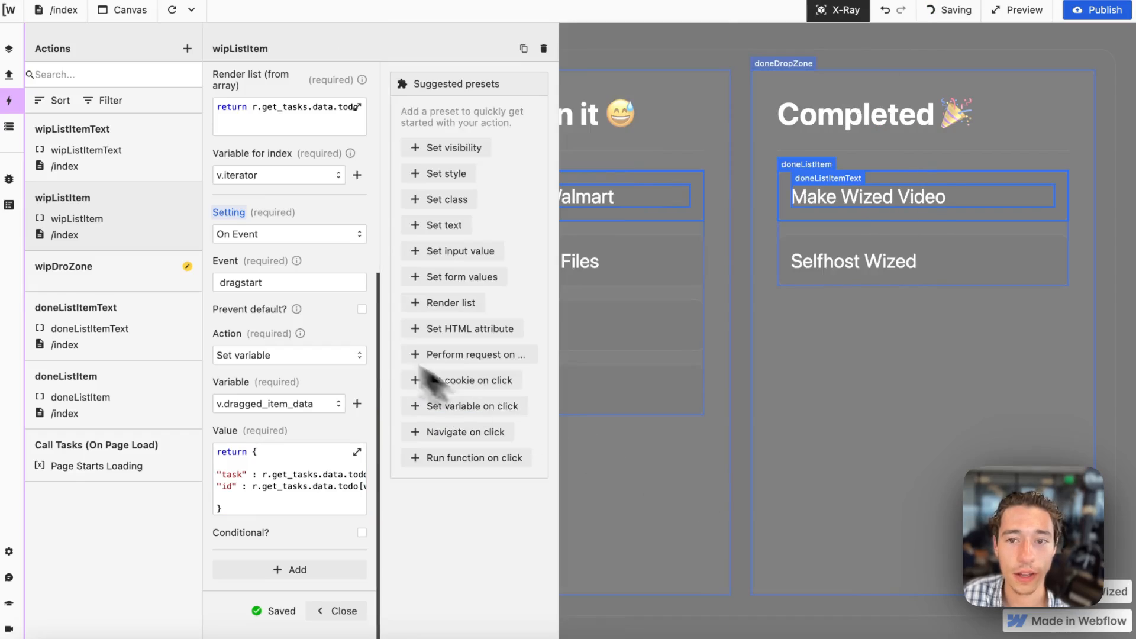
click(790, 181)
click(253, 468)
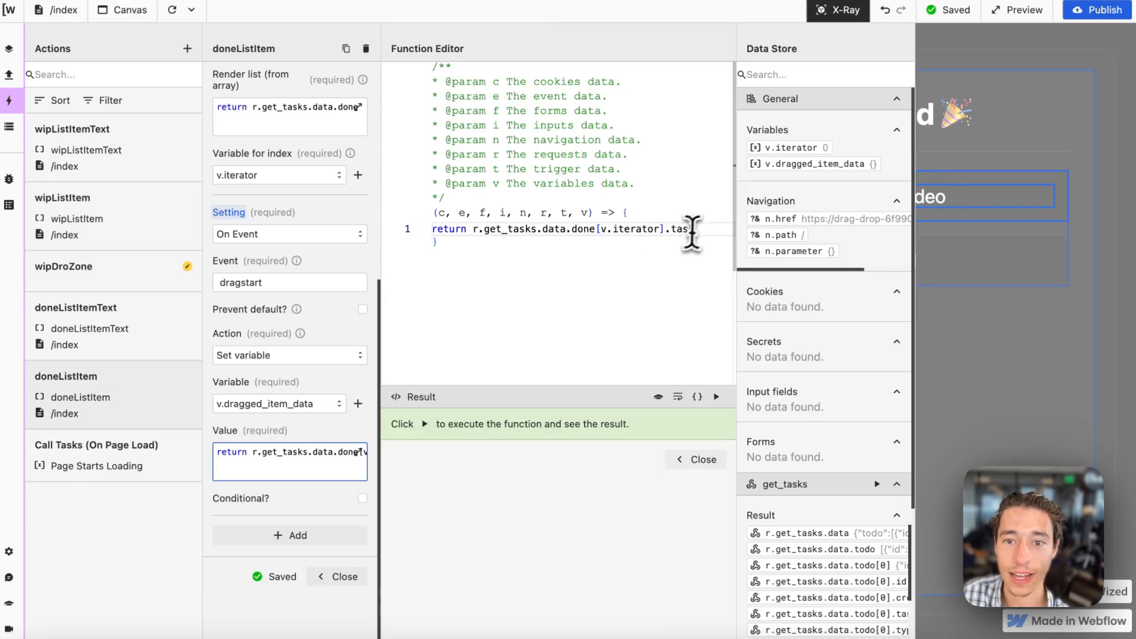
drag(692, 228, 393, 225)
key(ctrl+v)
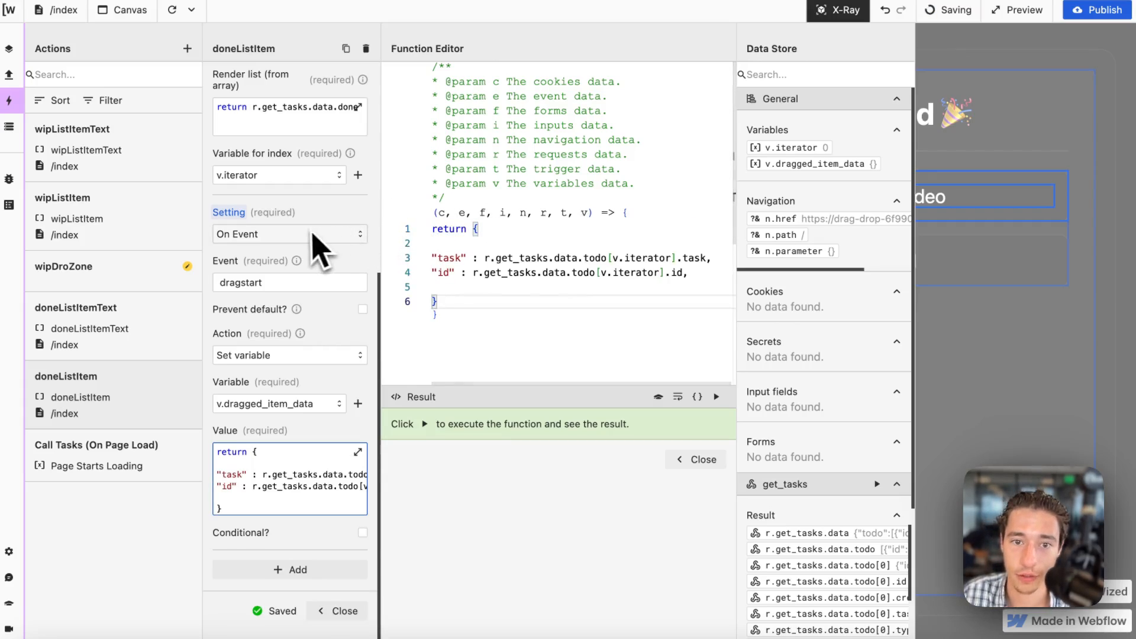
In doneListItem's dragstart value, replace "todo" with "done" in the "id" line's data path.
click(579, 273)
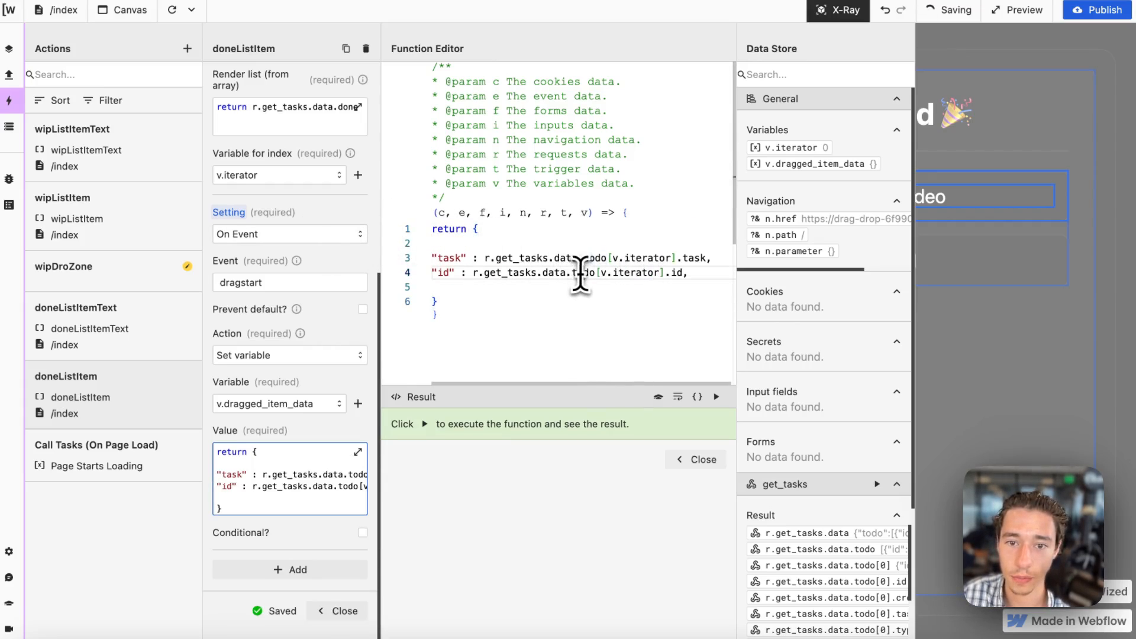
key(BackSpace)
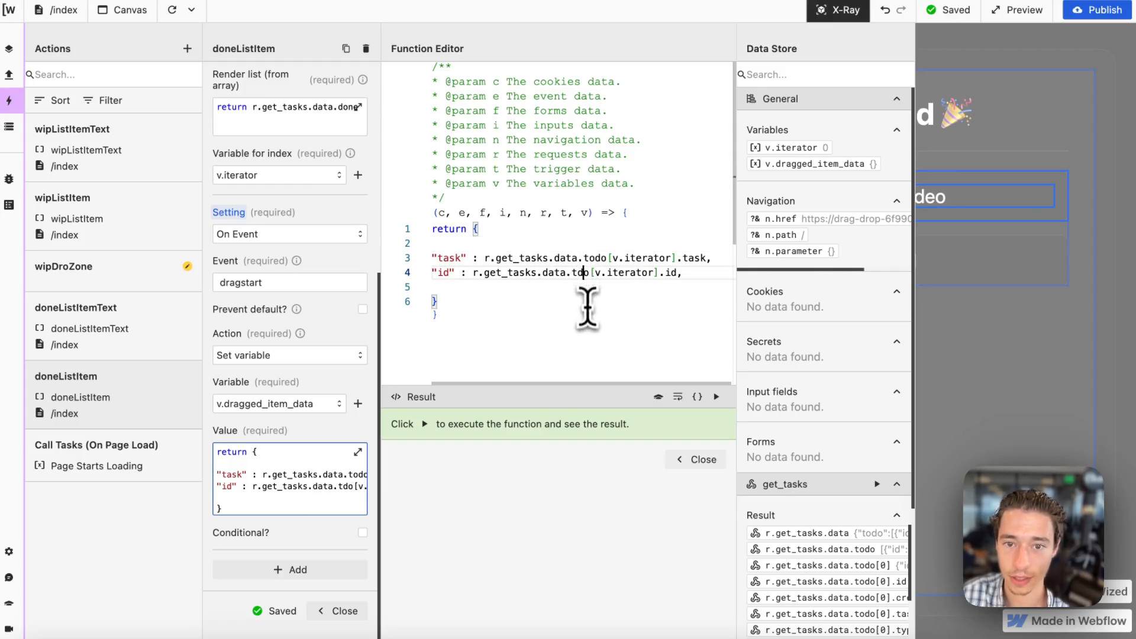
key(Delete)
key(BackSpace)
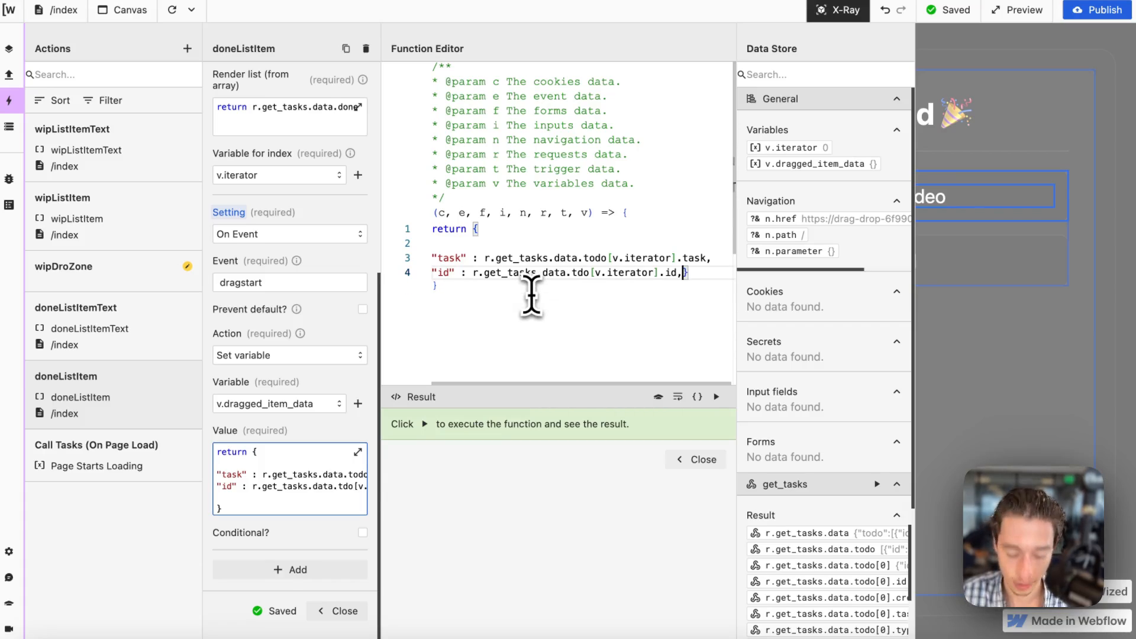
key(Return)
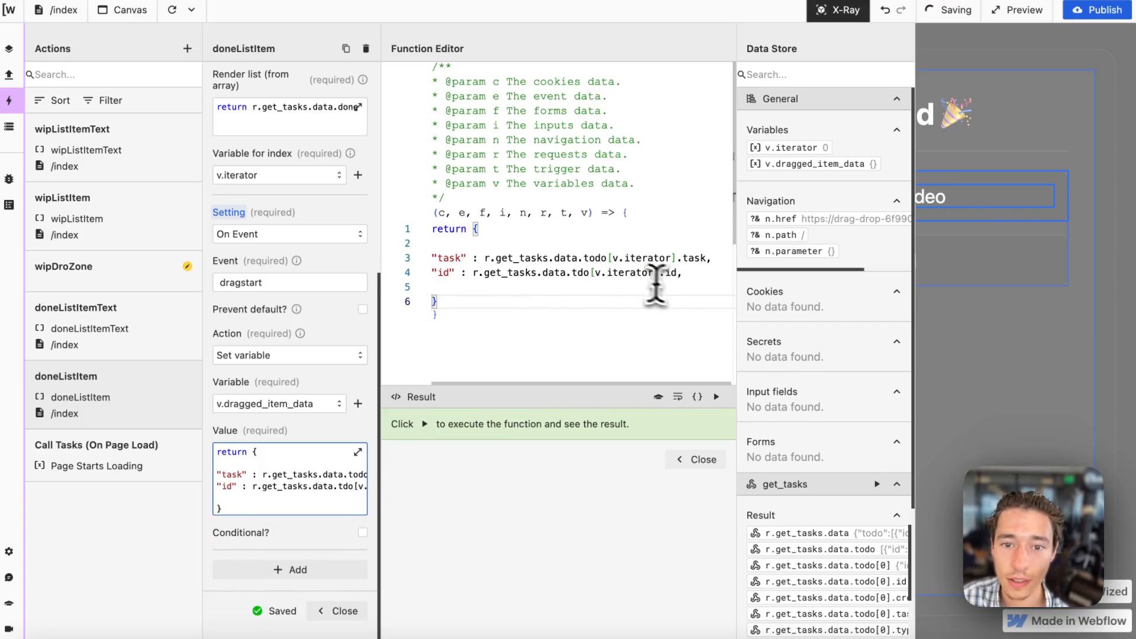
click(590, 272)
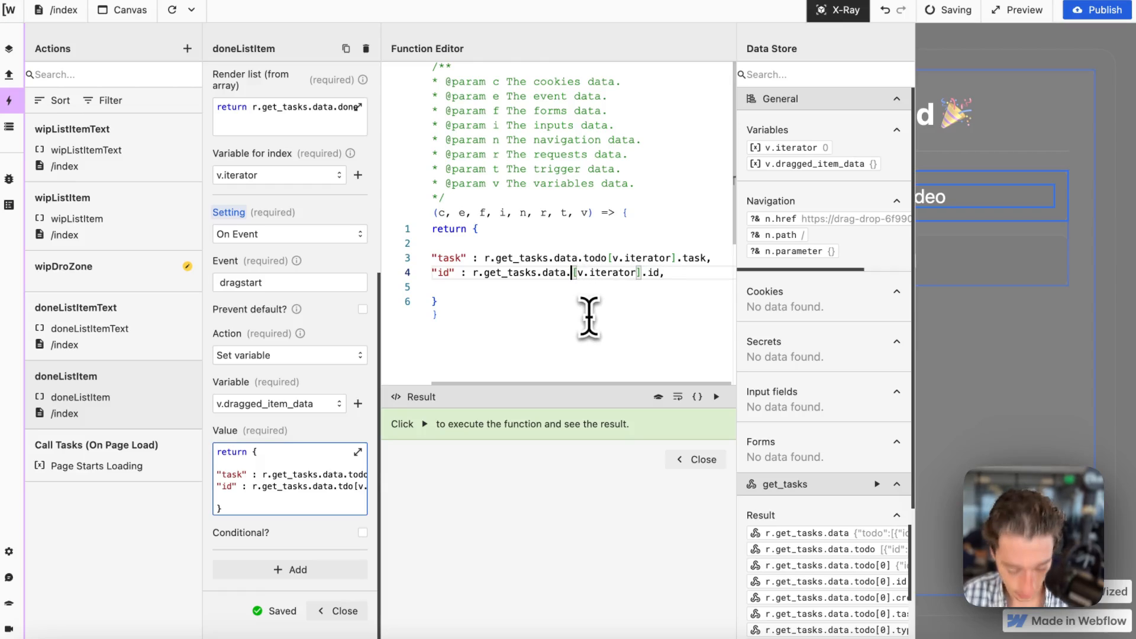
text(done)
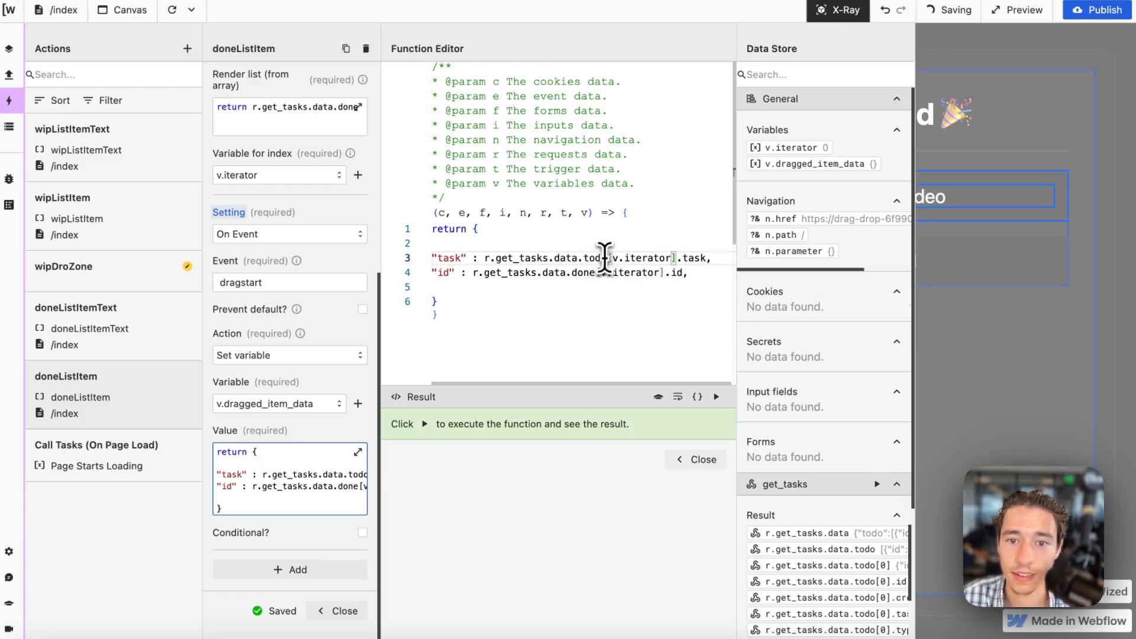
Replace "todo" with "done" in the "task" line, run the function, and close the doneListItem action.
key(BackSpace)
key(BackSpace)
key(BackSpace)
key(BackSpace)
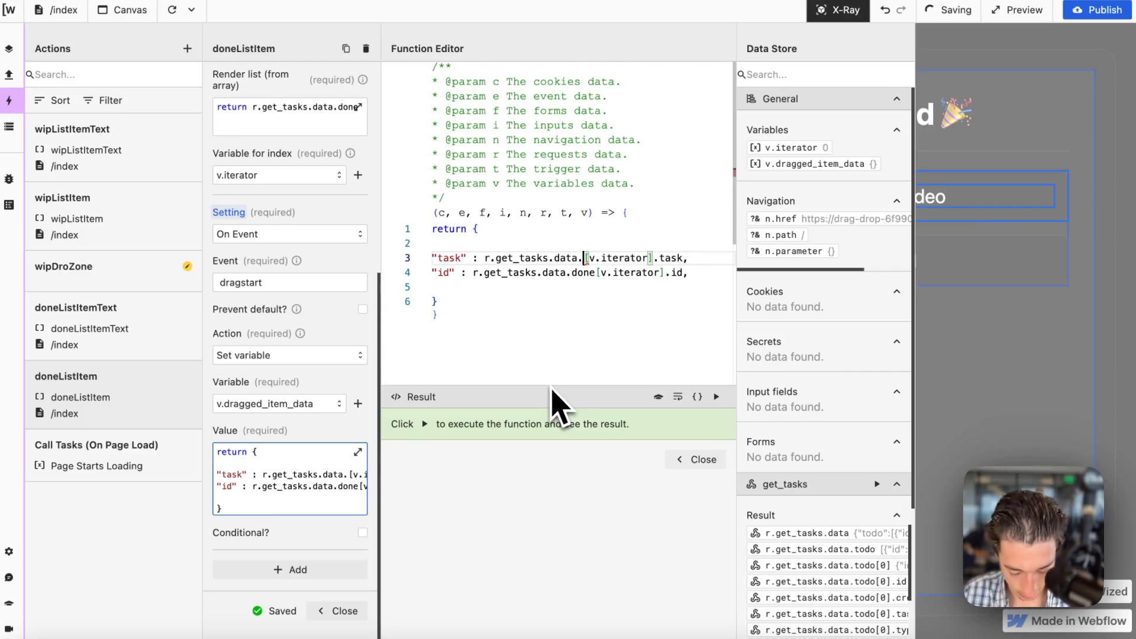
text(done)
click(716, 397)
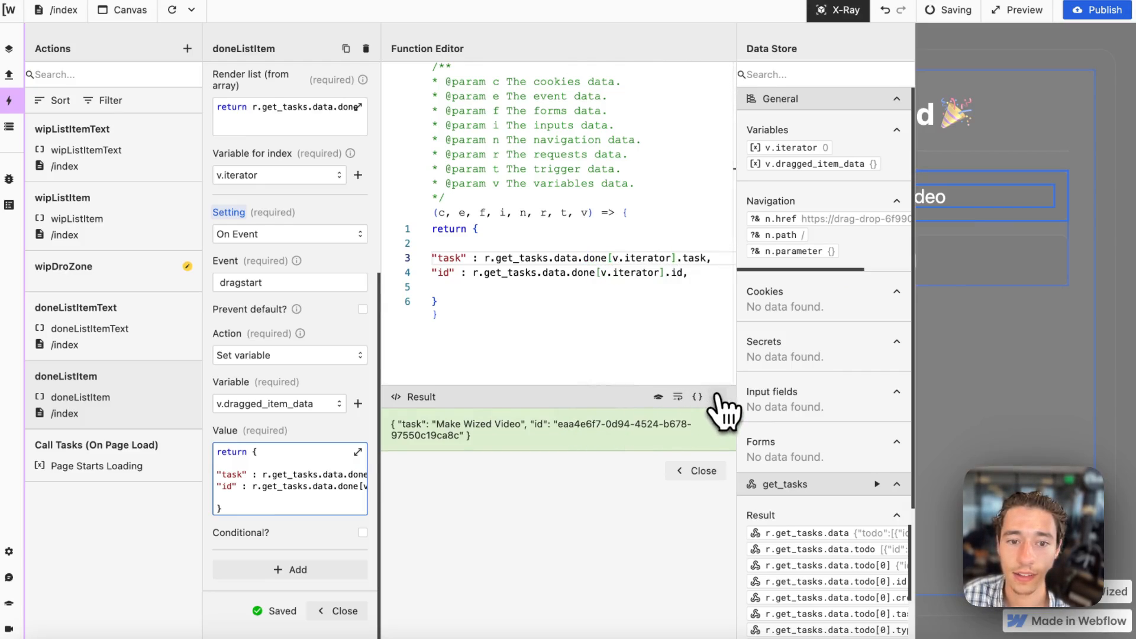
click(698, 470)
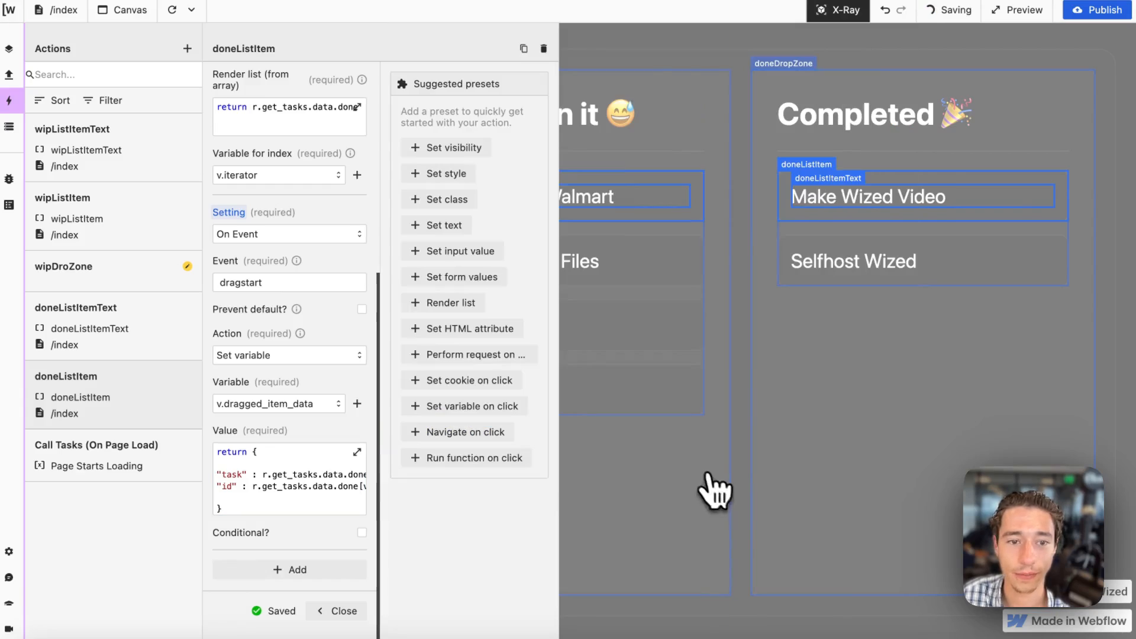
scroll(290, 486, down, 2)
click(311, 546)
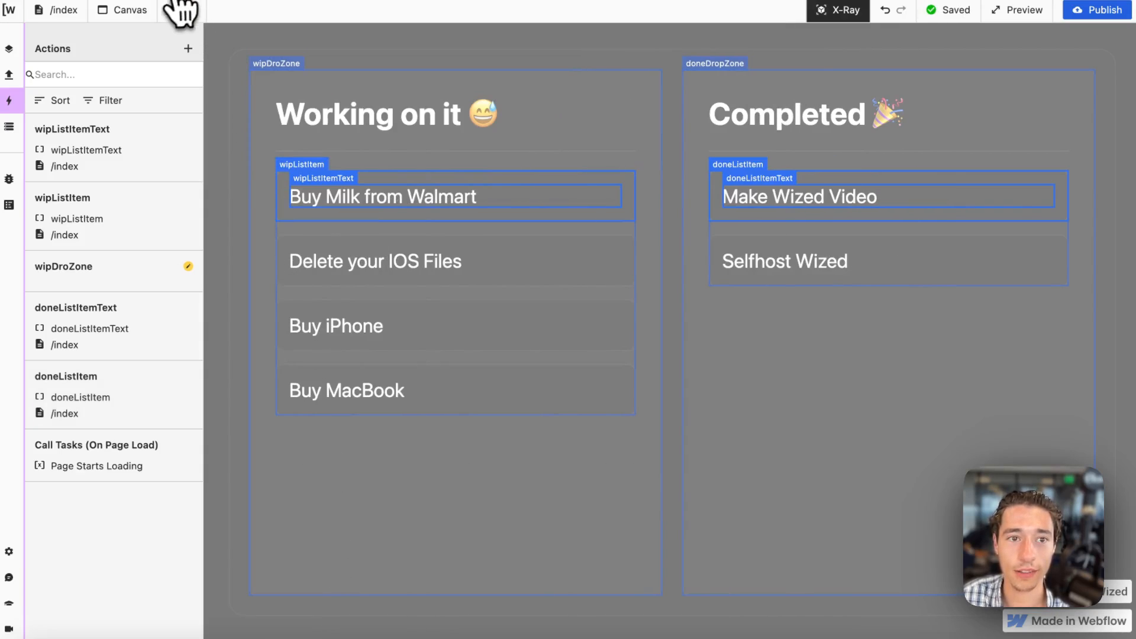
With X-Ray off, drag several tasks from both lists and examine v.dragged_item_data in the Data Store.
click(9, 126)
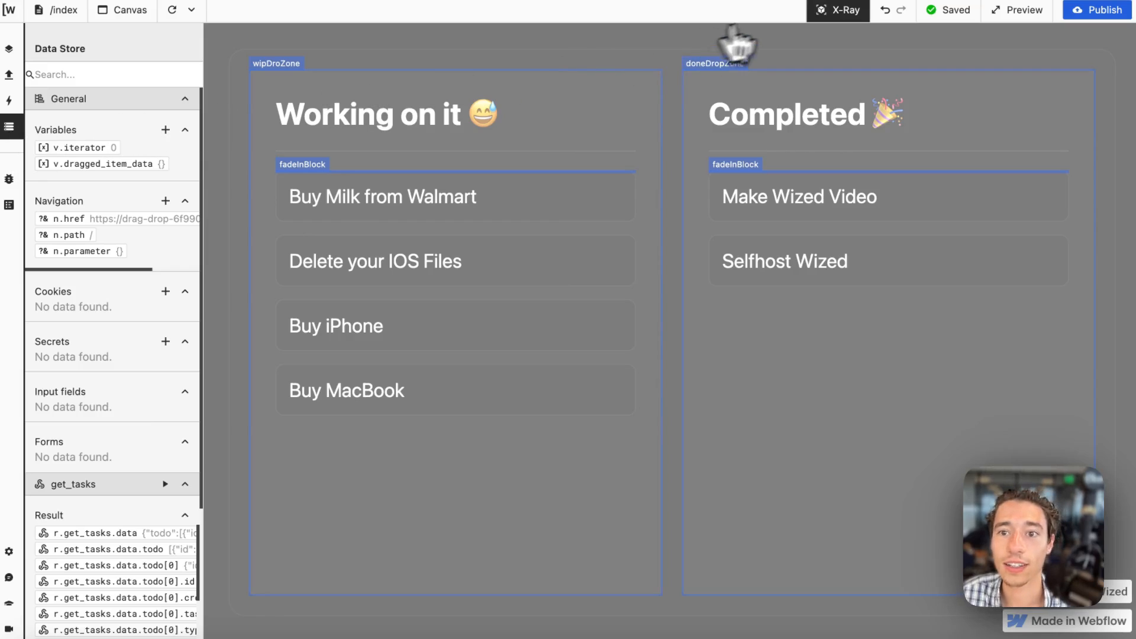
click(834, 10)
drag(507, 209, 577, 286)
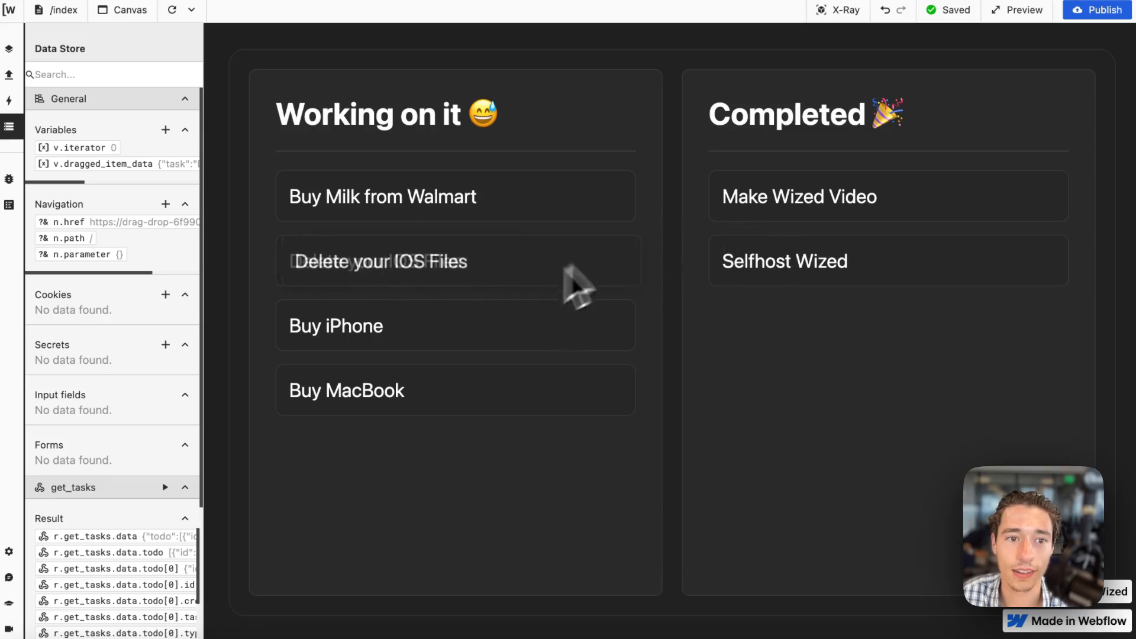
drag(515, 336, 559, 334)
scroll(167, 166, right, 2)
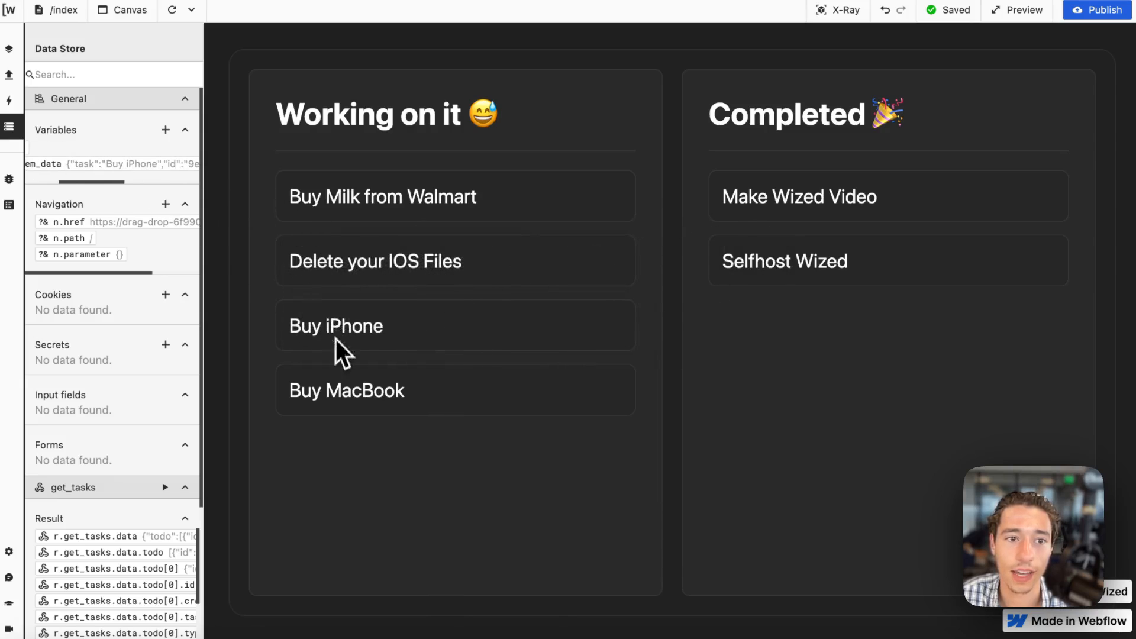
drag(467, 392, 649, 314)
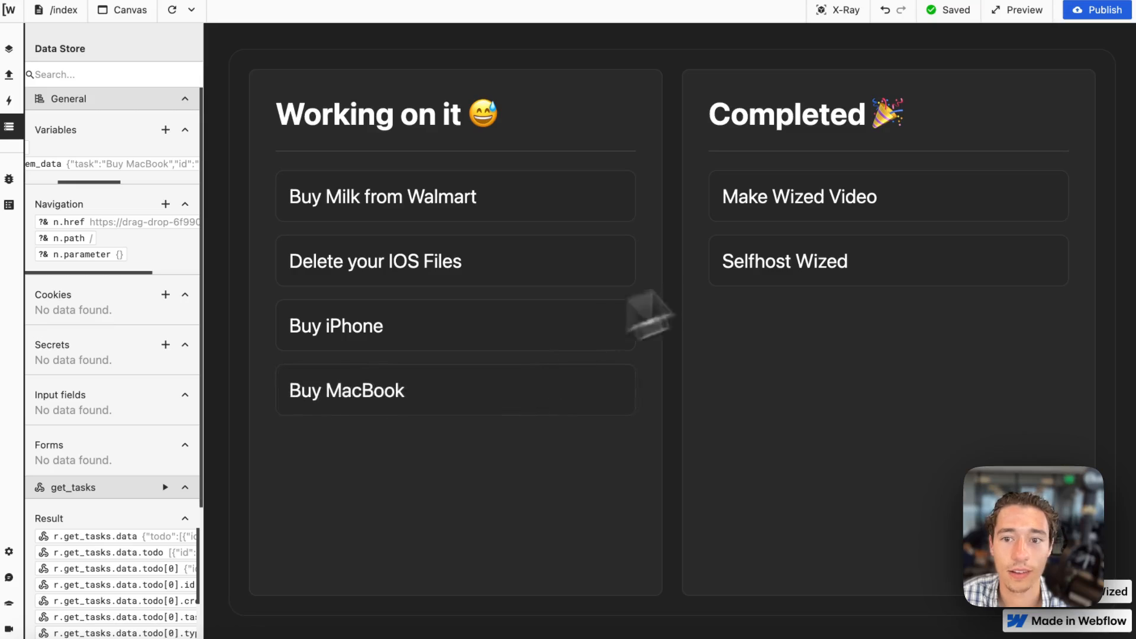
drag(858, 256, 769, 254)
drag(866, 201, 651, 196)
scroll(160, 166, right, 2)
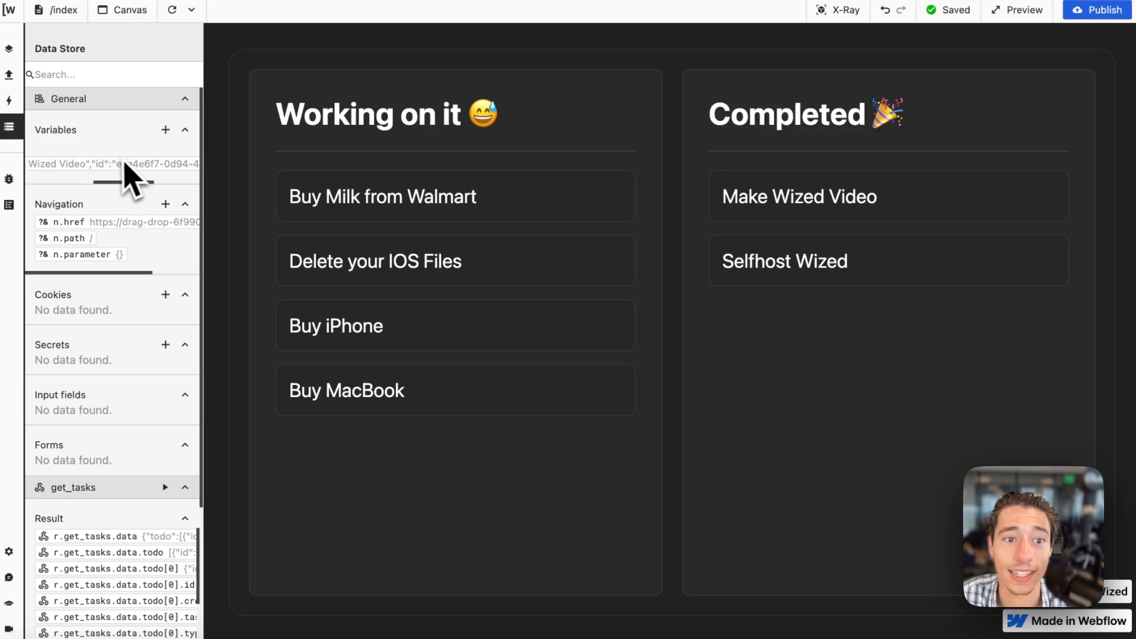
scroll(145, 180, left, 3)
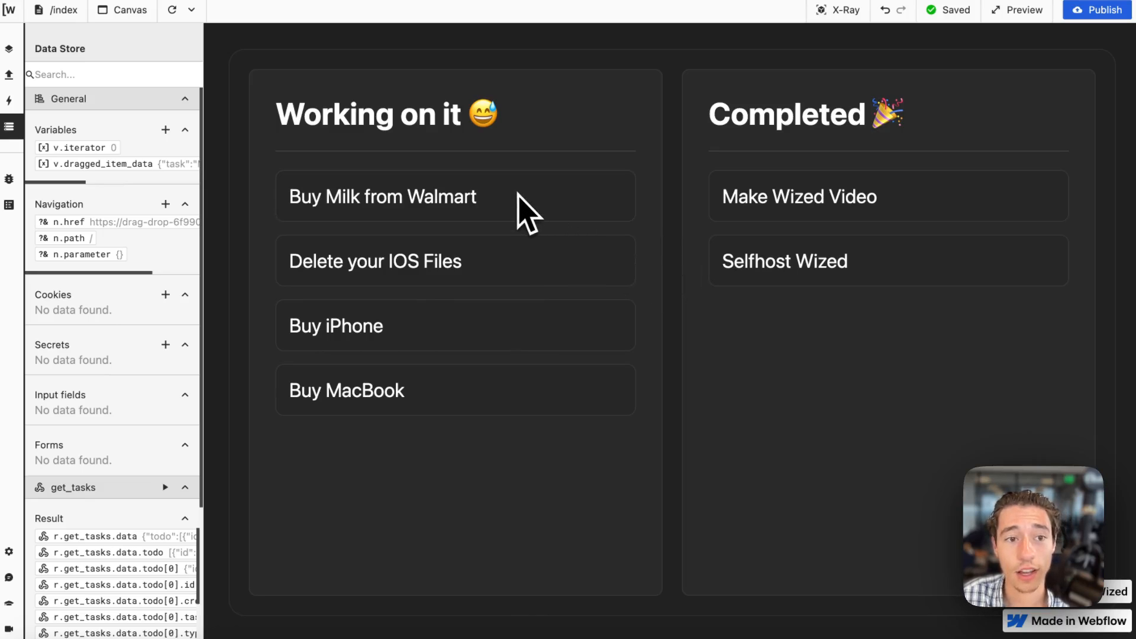
Switch to Xano and create a custom POST endpoint named "update" in the drag-drop-tasks API group.
mouse_move(51, 406)
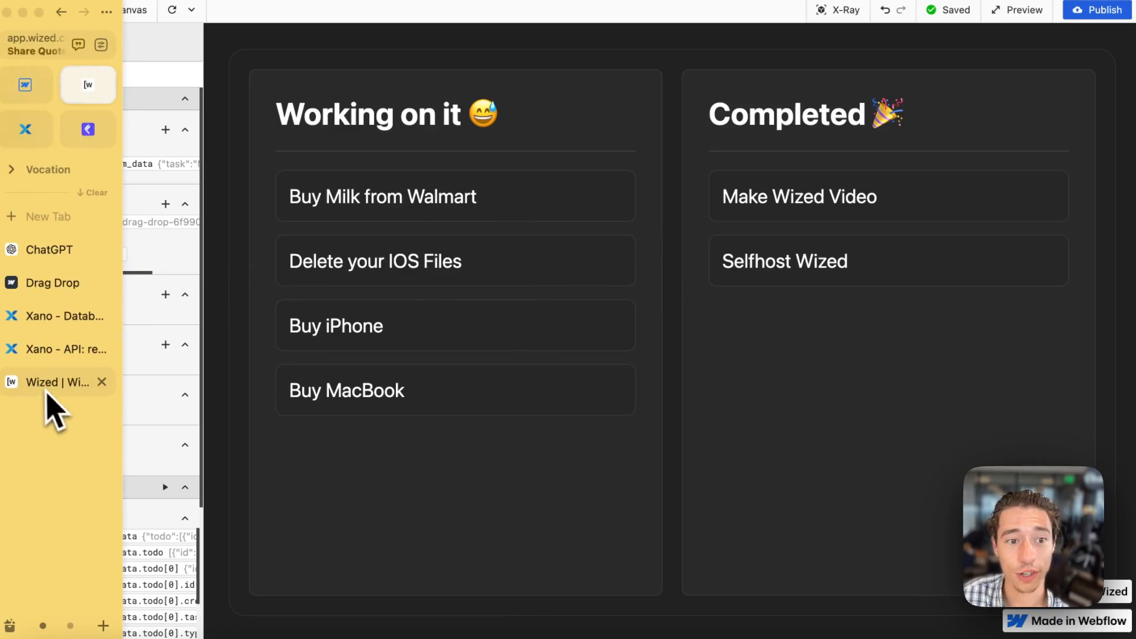
click(41, 349)
click(113, 70)
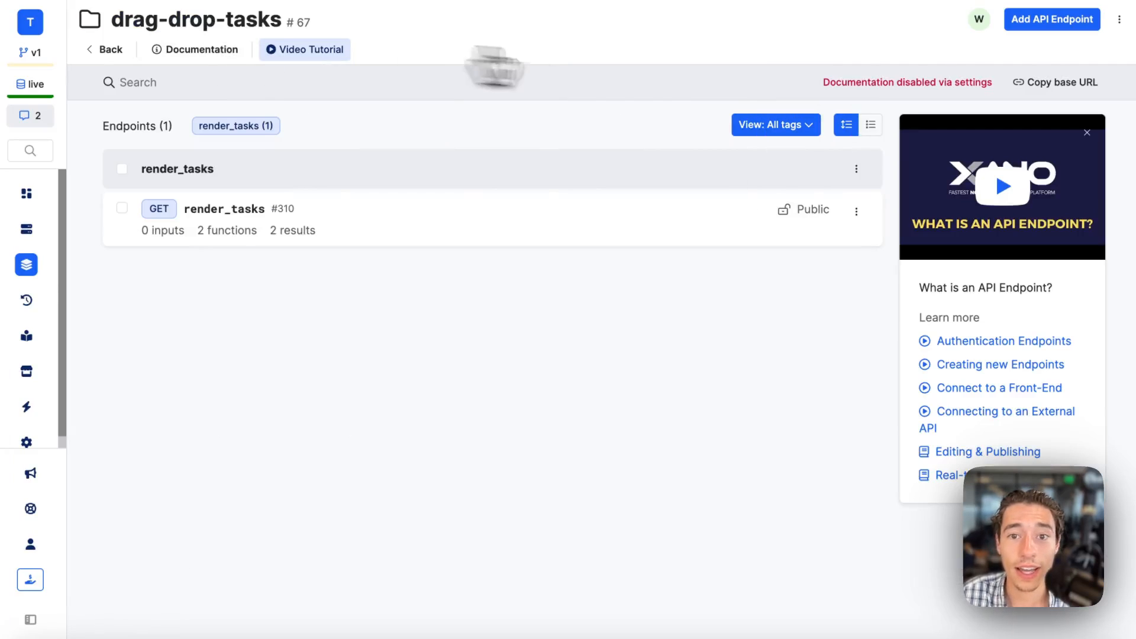
click(1077, 23)
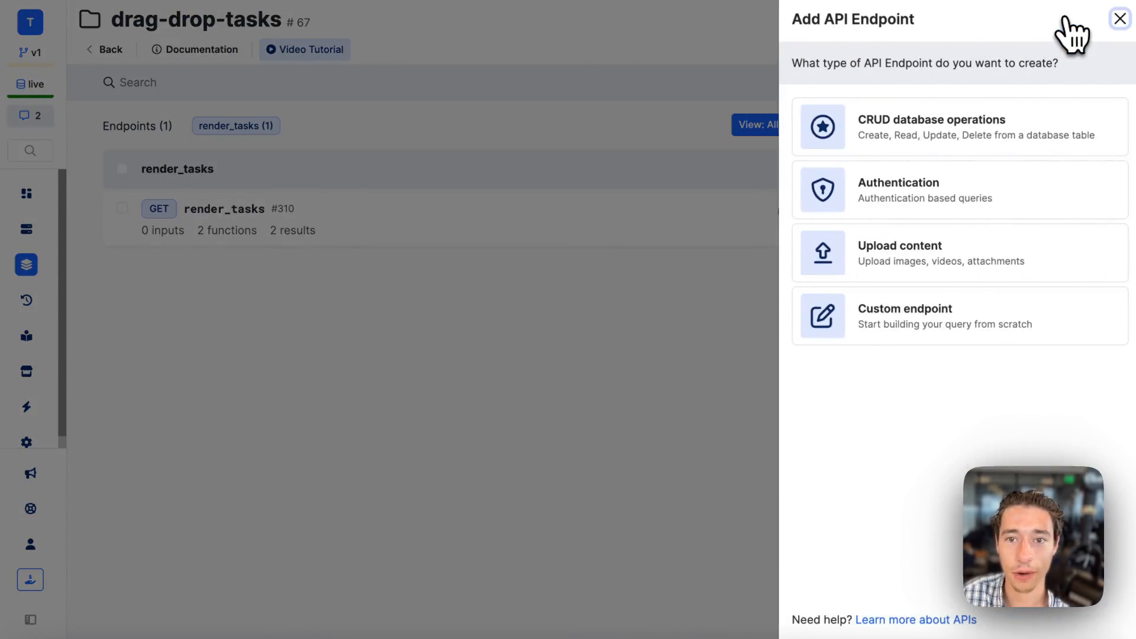
click(899, 346)
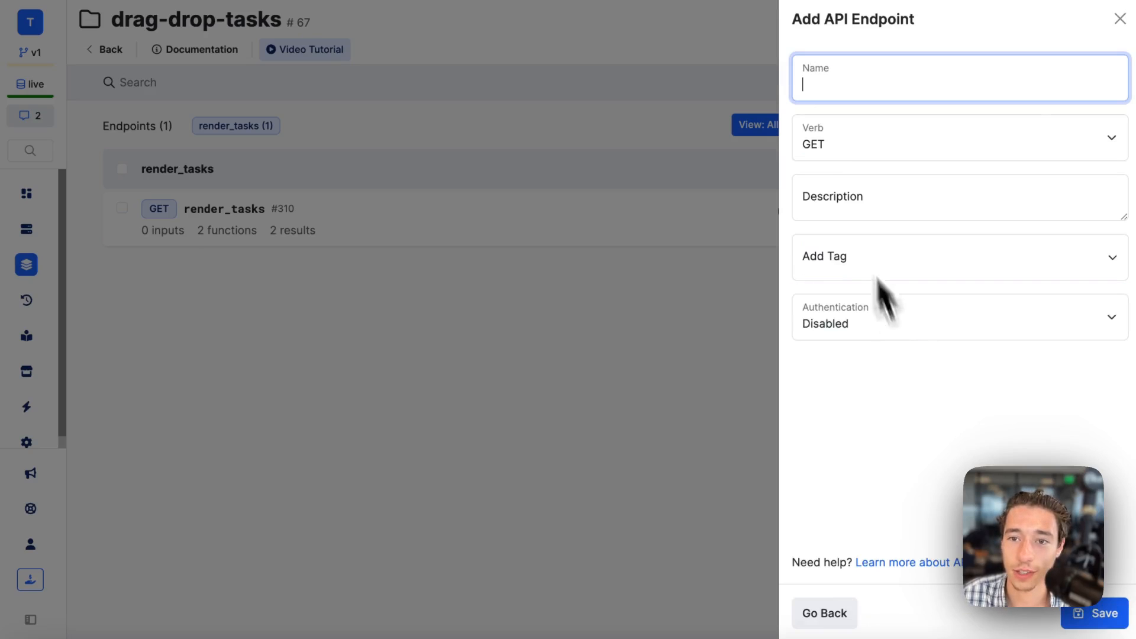
click(844, 147)
click(843, 155)
click(831, 86)
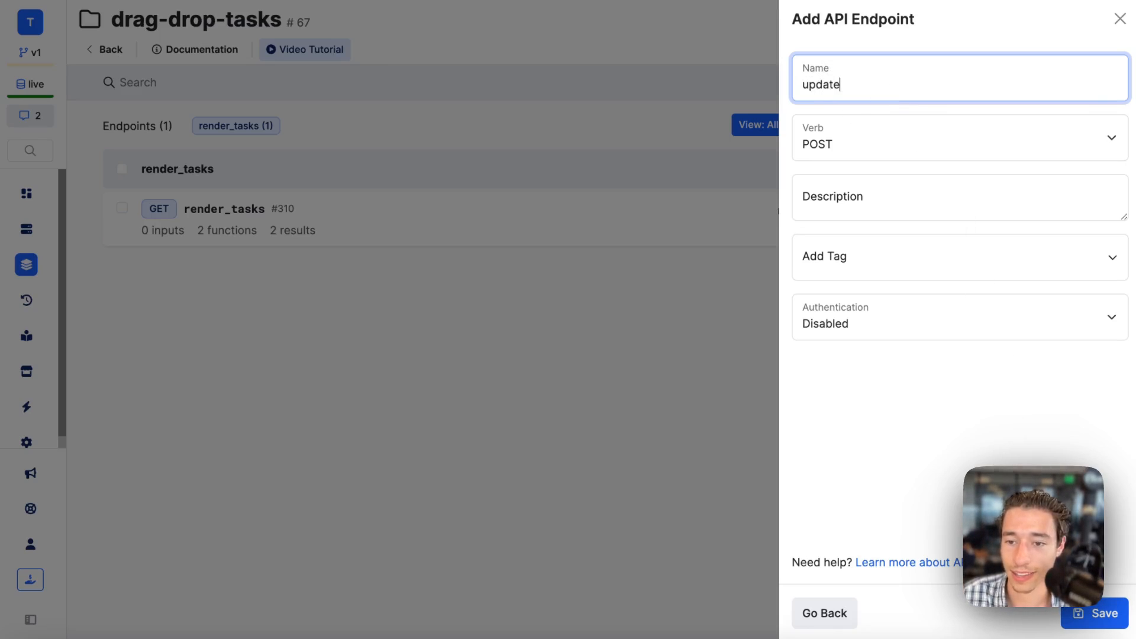
click(1087, 614)
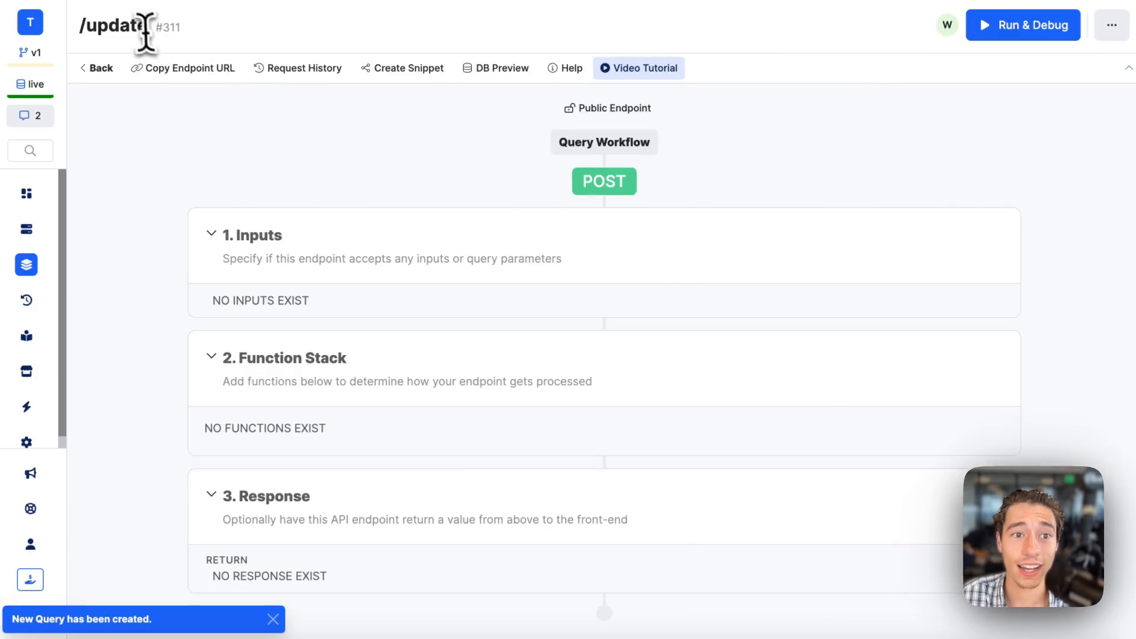
drag(141, 23, 80, 24)
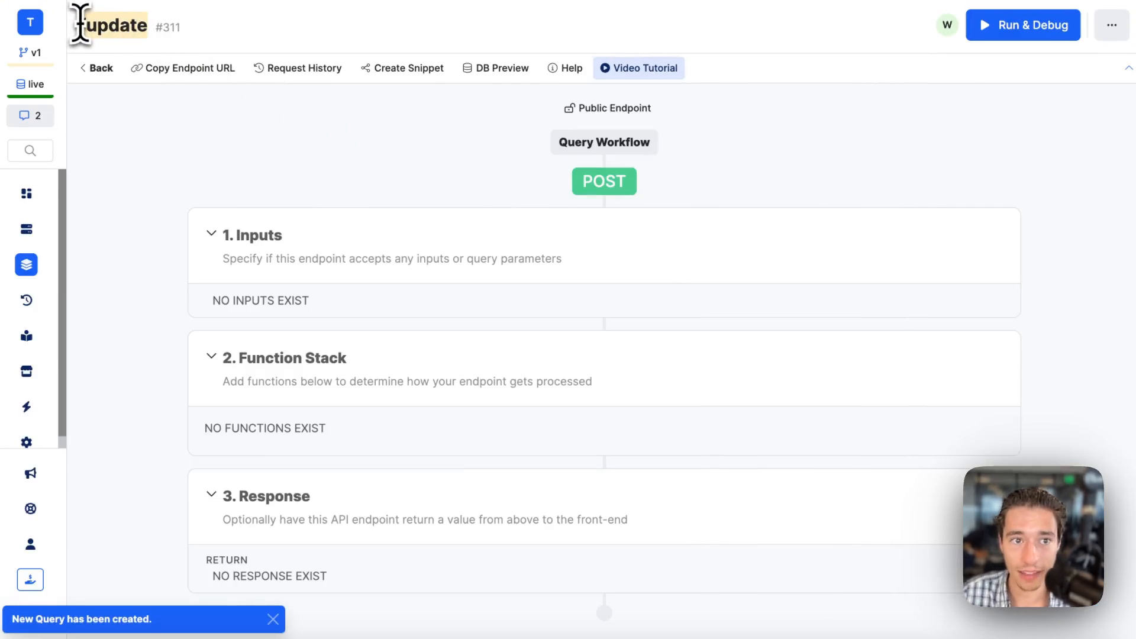
Return to Wized, reload the page on the canvas, and turn on X-Ray.
mouse_move(11, 171)
click(100, 98)
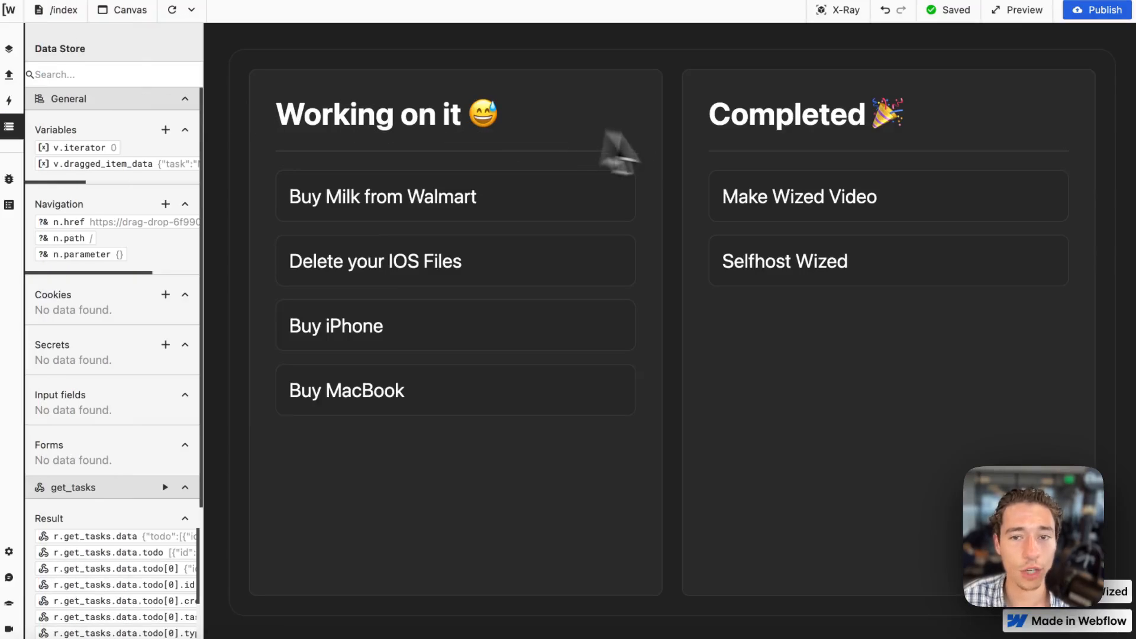
click(171, 9)
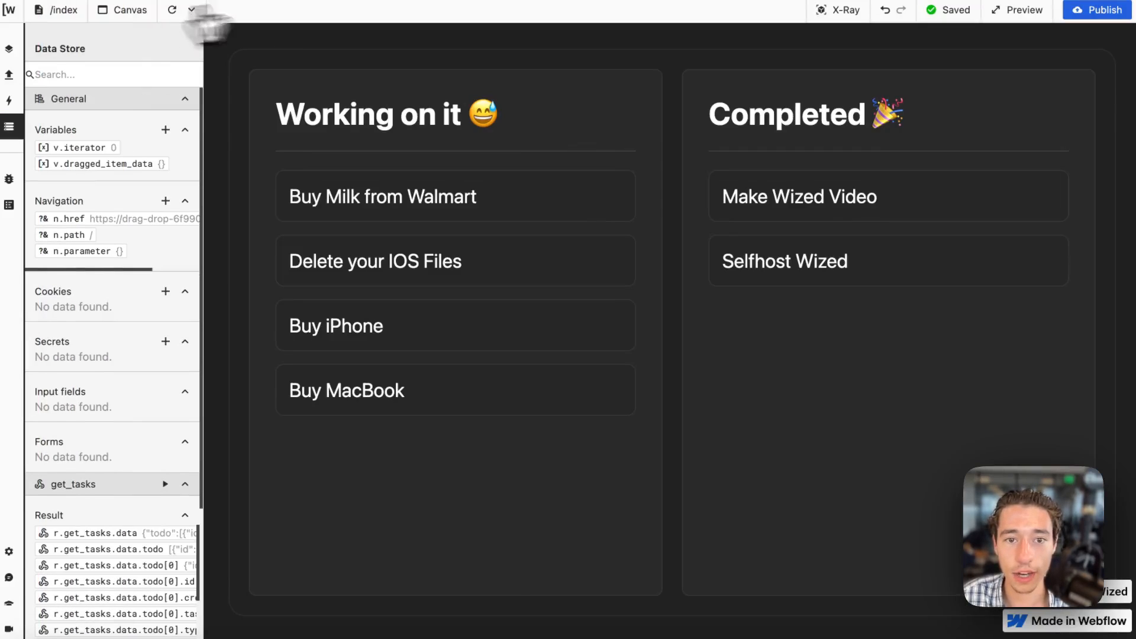
click(840, 11)
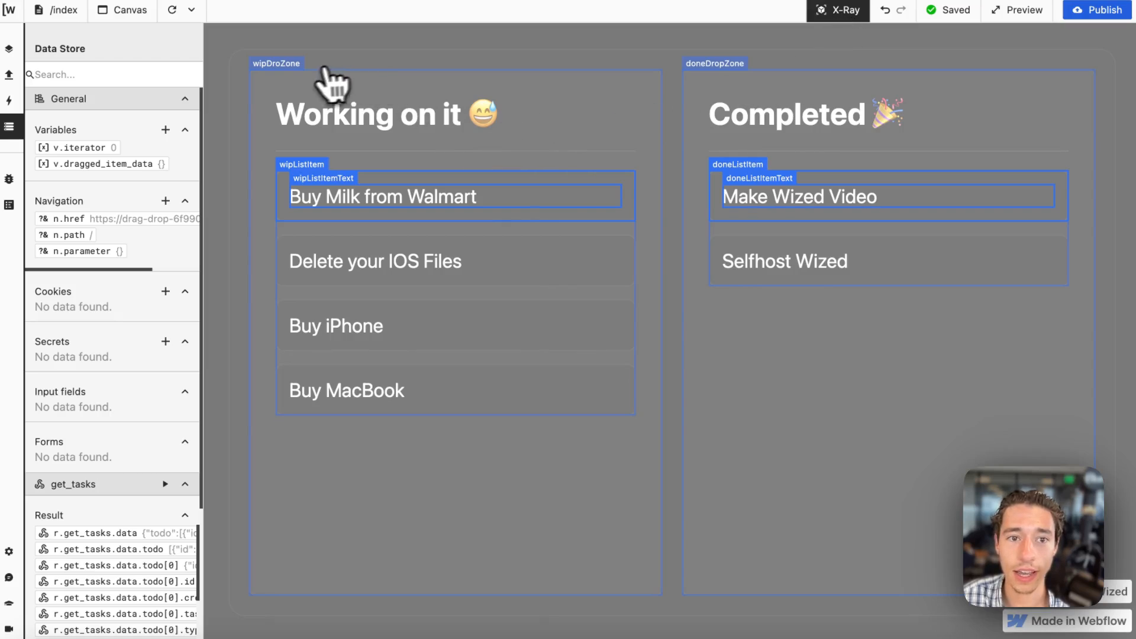
Create a new request named "update" that uses the Xano (Tasks) app.
click(9, 75)
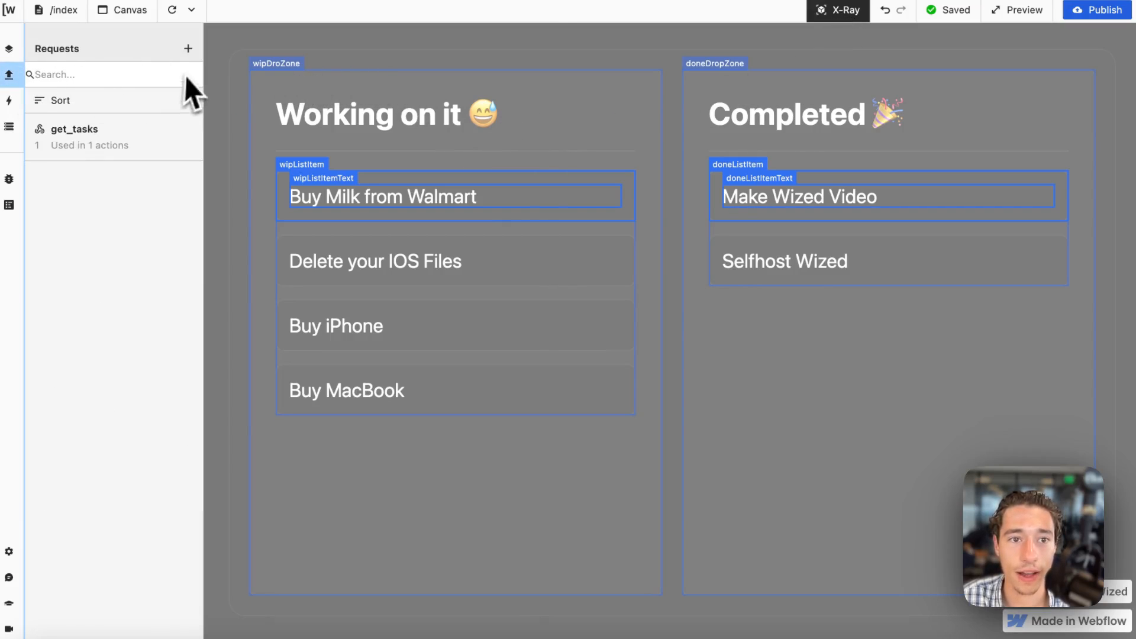
click(188, 49)
click(242, 101)
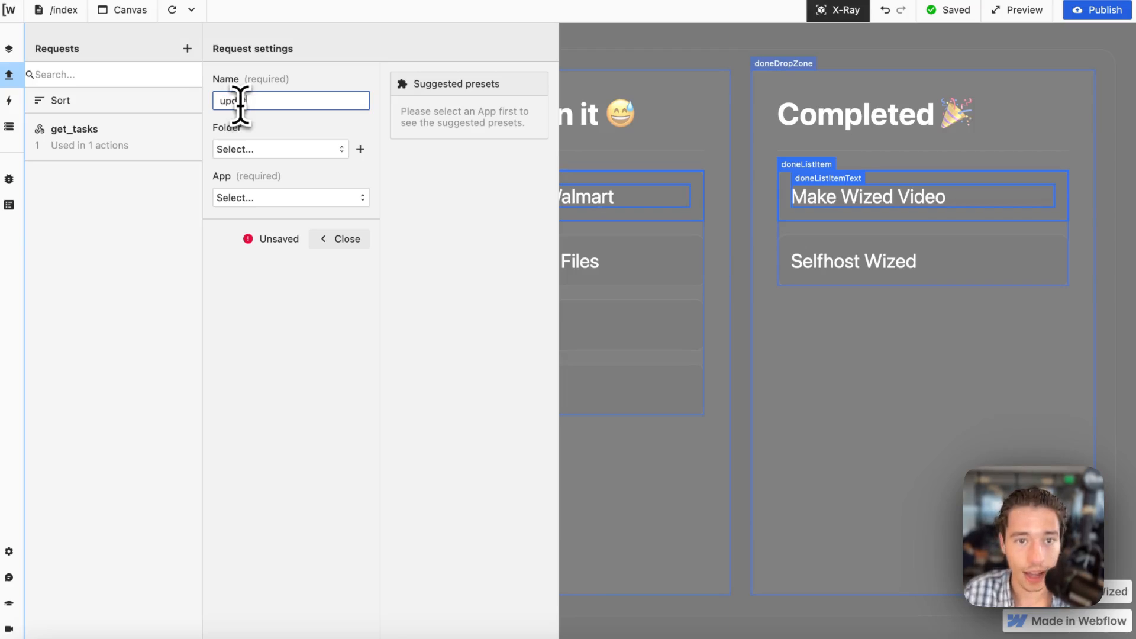
click(278, 198)
click(269, 223)
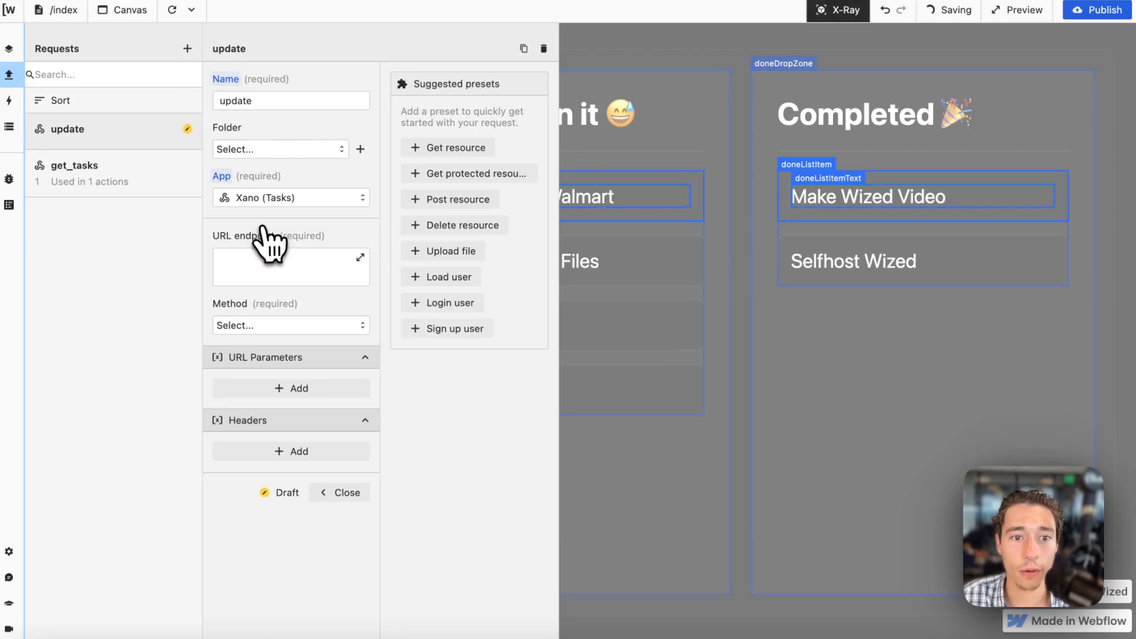
Set the update request's URL endpoint to return "/update" and its method to POST.
click(264, 276)
text(return )
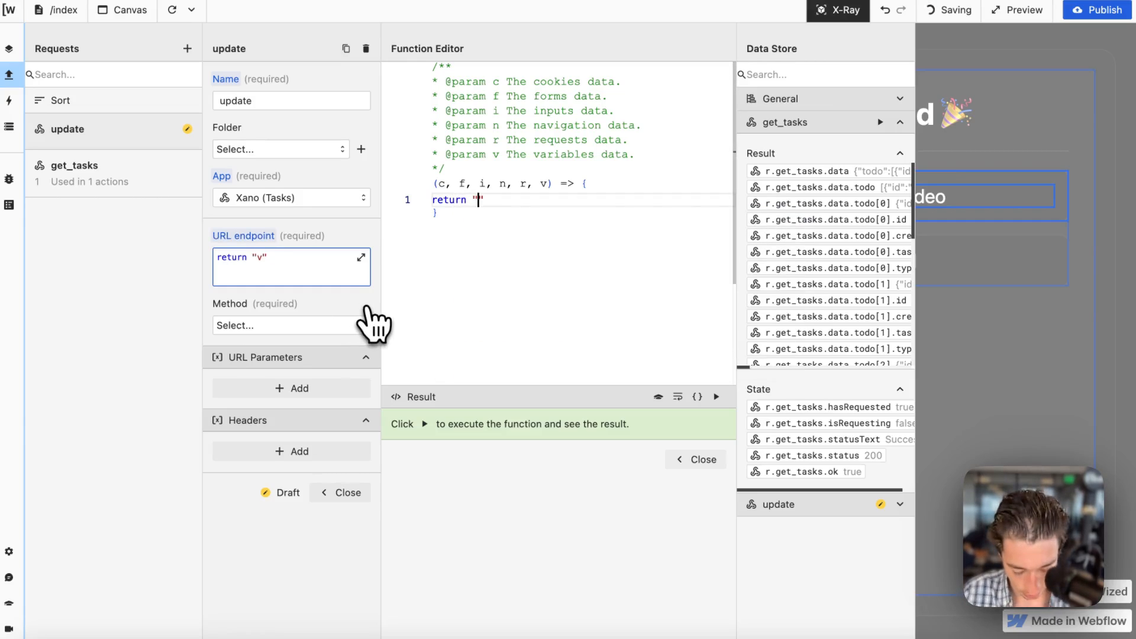
text("/update)
click(692, 460)
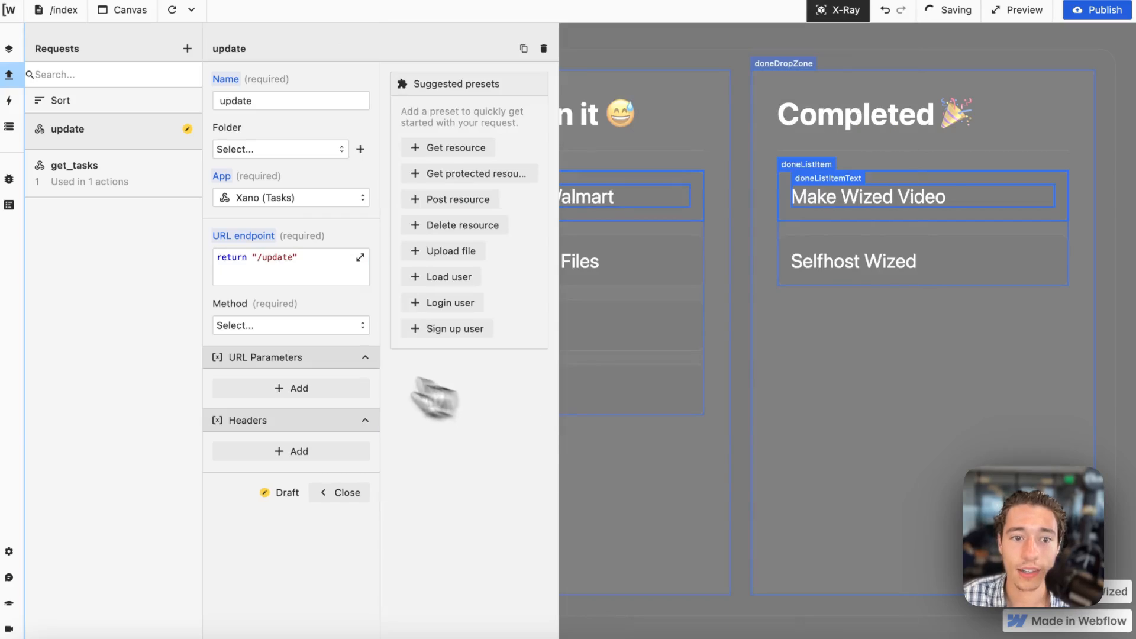
click(294, 326)
click(261, 379)
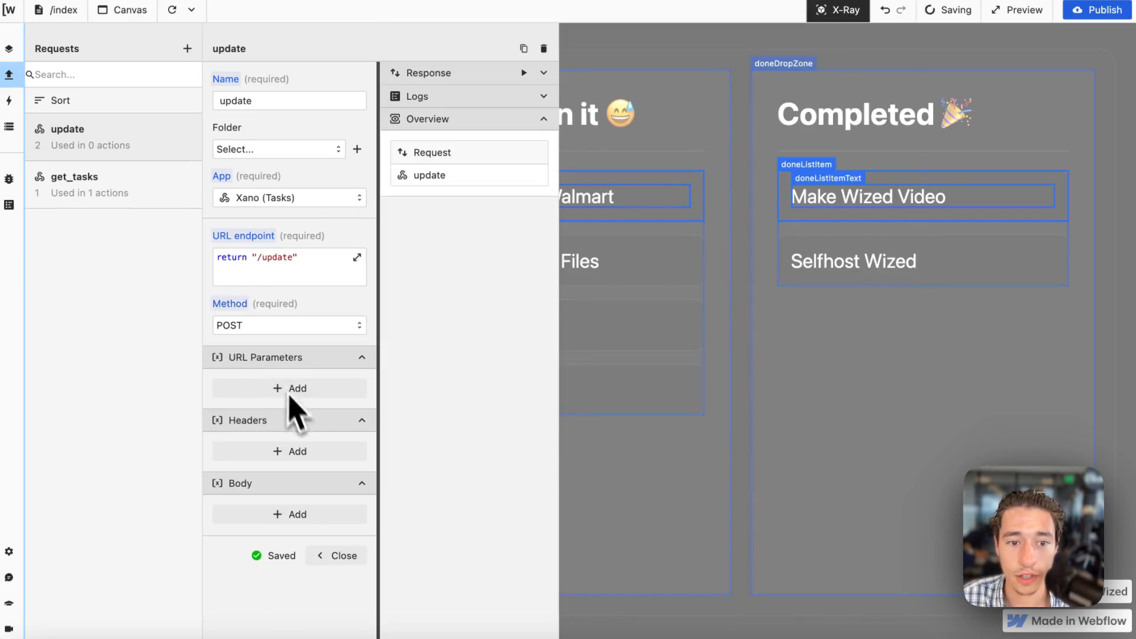
Add a body parameter with the key "id" to the update request.
click(288, 513)
scroll(279, 533, down, 3)
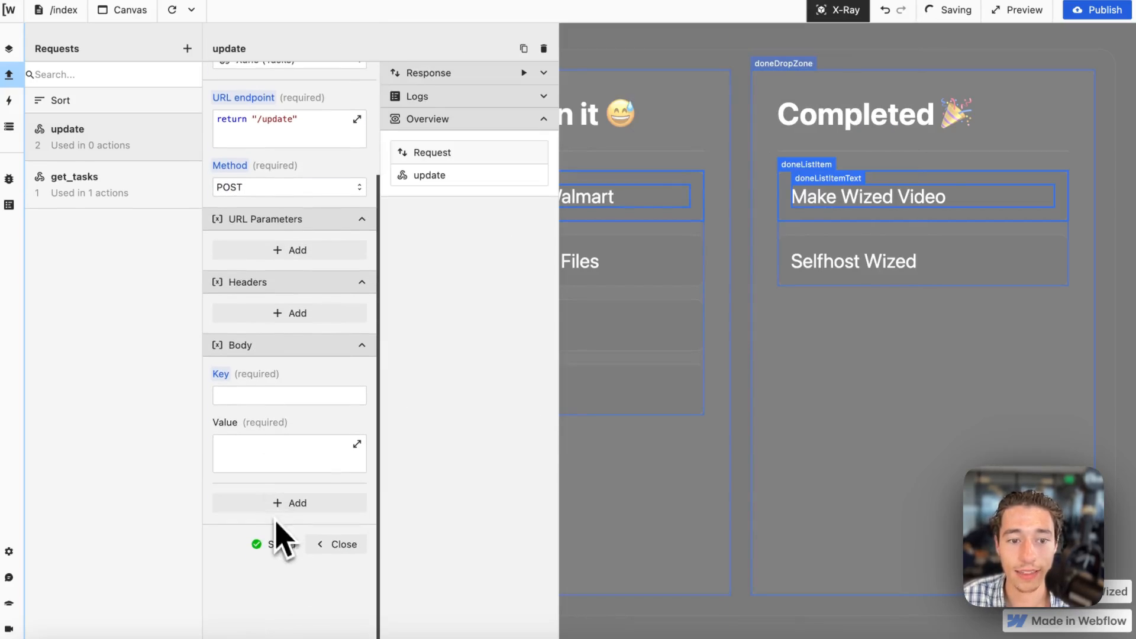
click(253, 394)
click(284, 451)
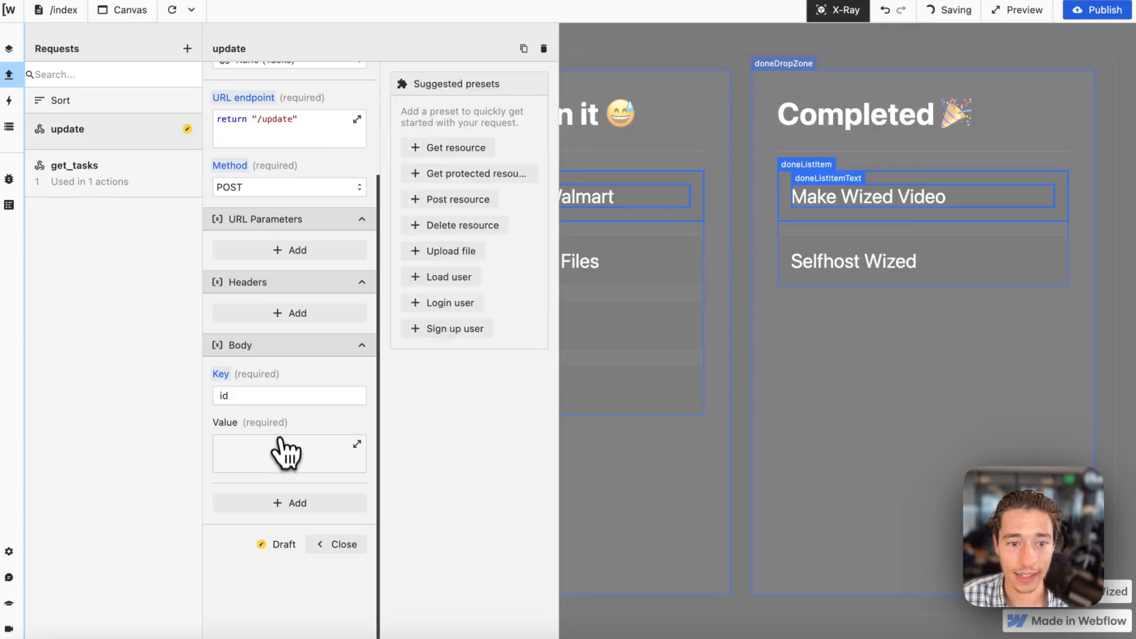
Make the id parameter's value return v.dragged_item_data.id, turn off X-Ray, and run the function to test it.
click(357, 445)
text(ret)
key(Return)
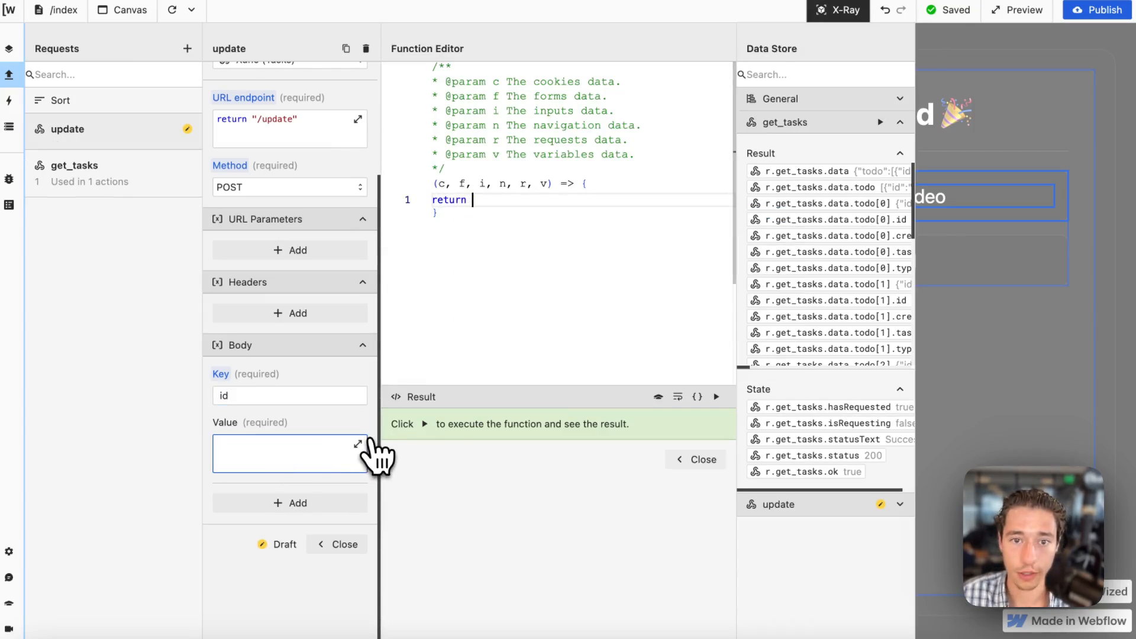
click(862, 101)
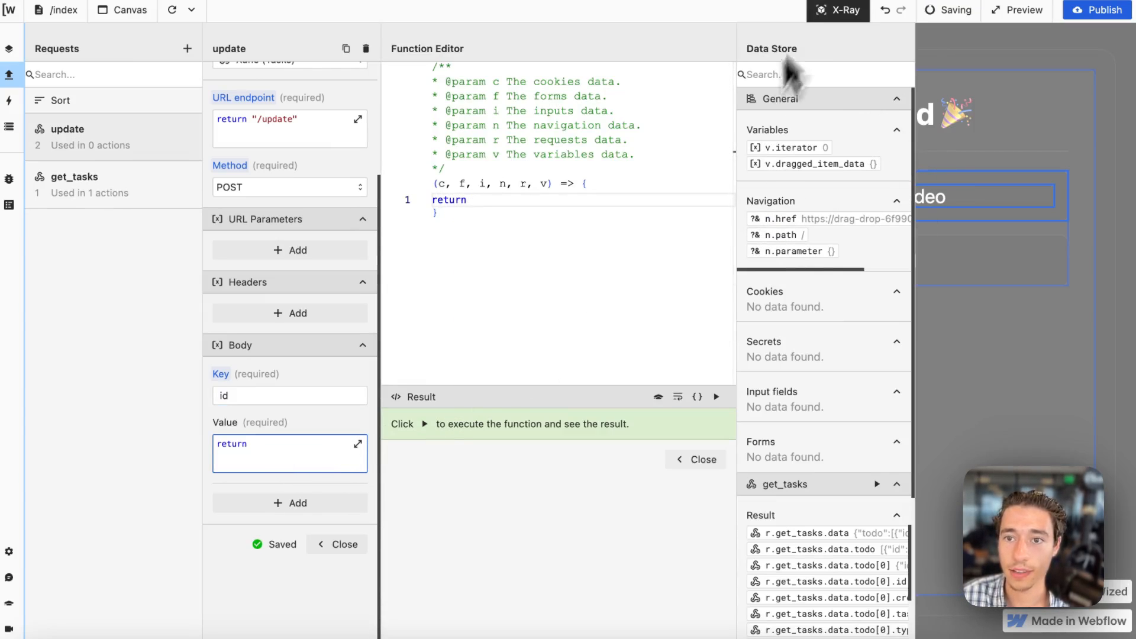
click(837, 12)
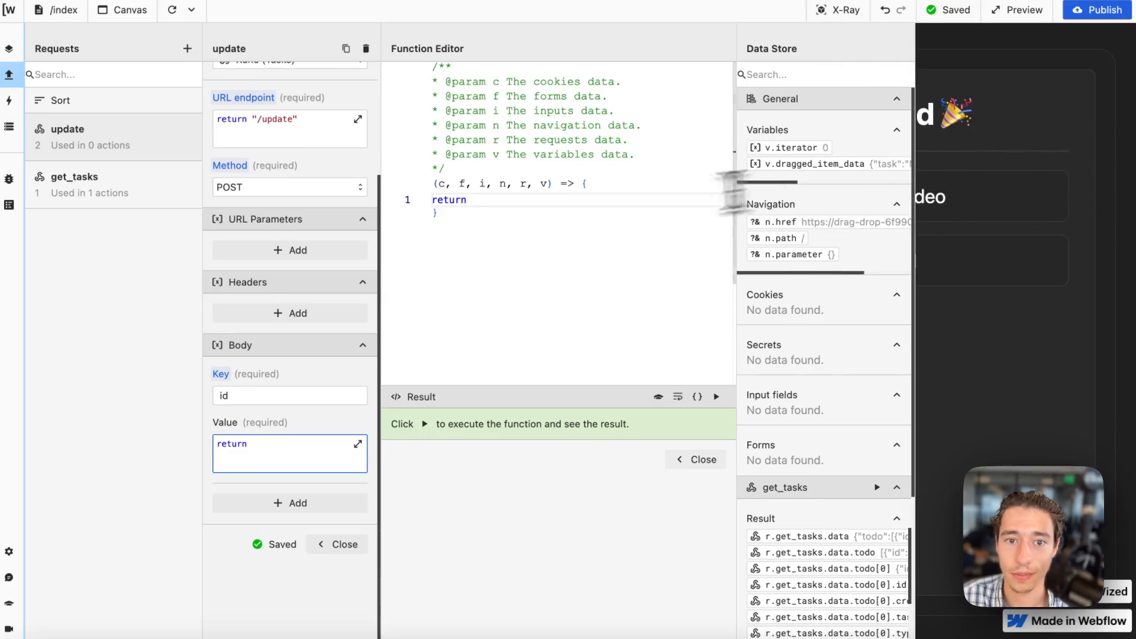
click(853, 163)
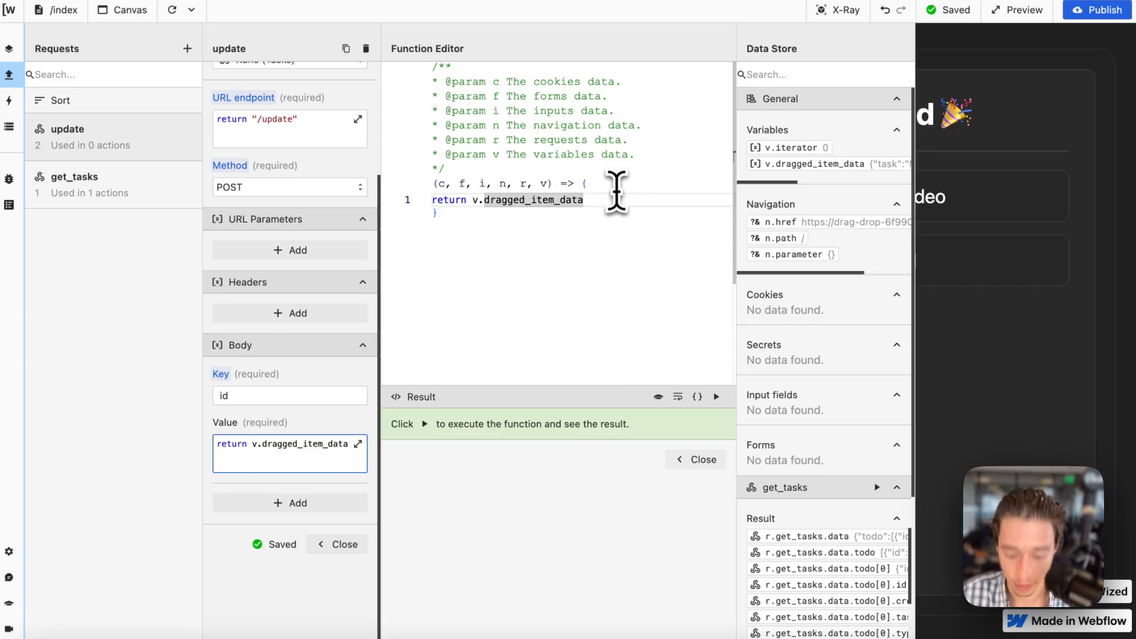
text(.id)
click(715, 396)
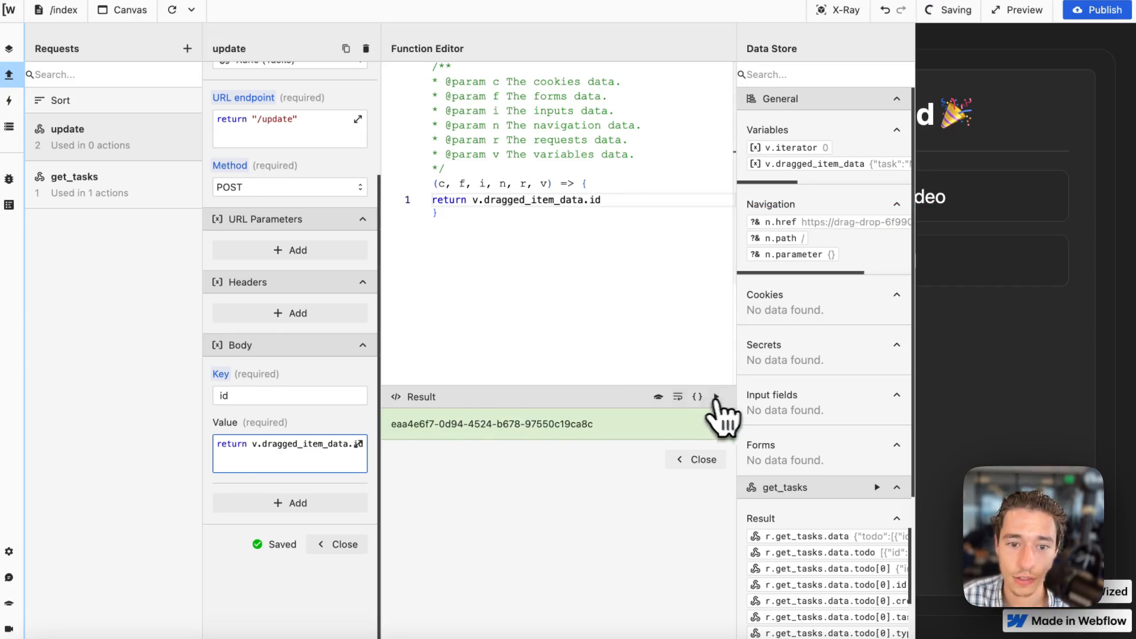
Add a second body parameter with the key "task" that returns v.dragged_item_data.task, and test its function.
click(335, 501)
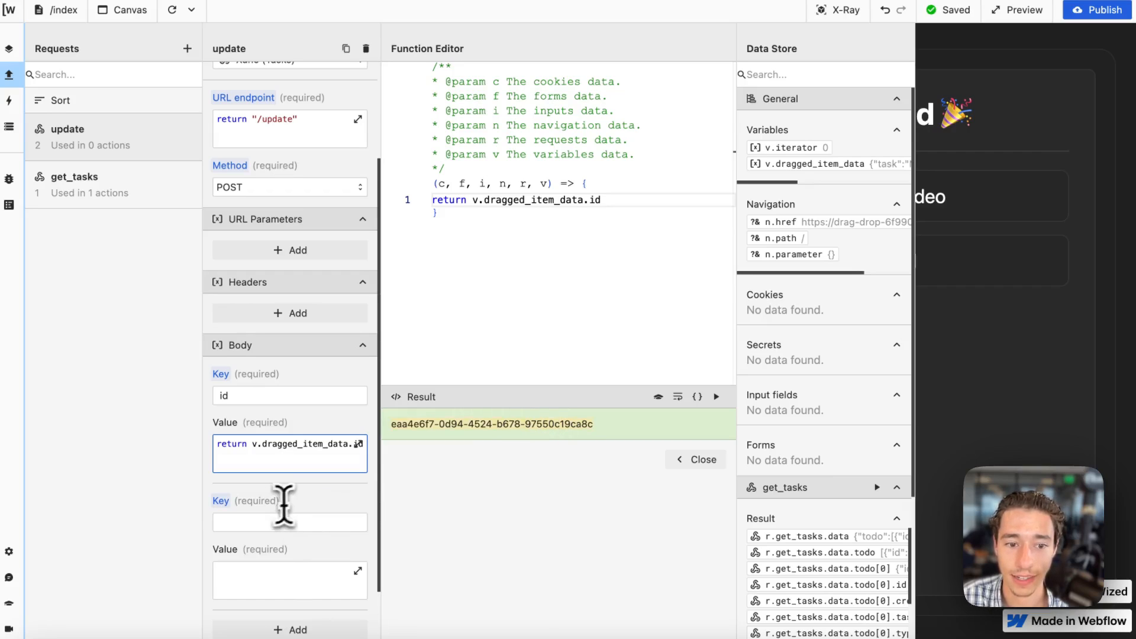
scroll(254, 527, down, 1)
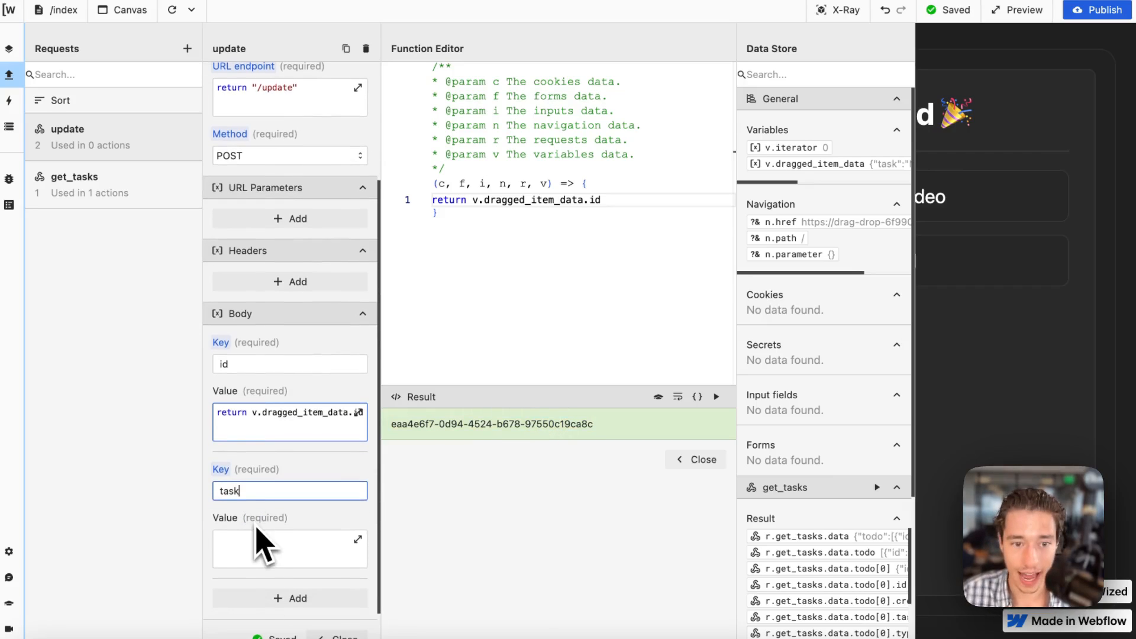
click(284, 562)
click(596, 299)
text(ret)
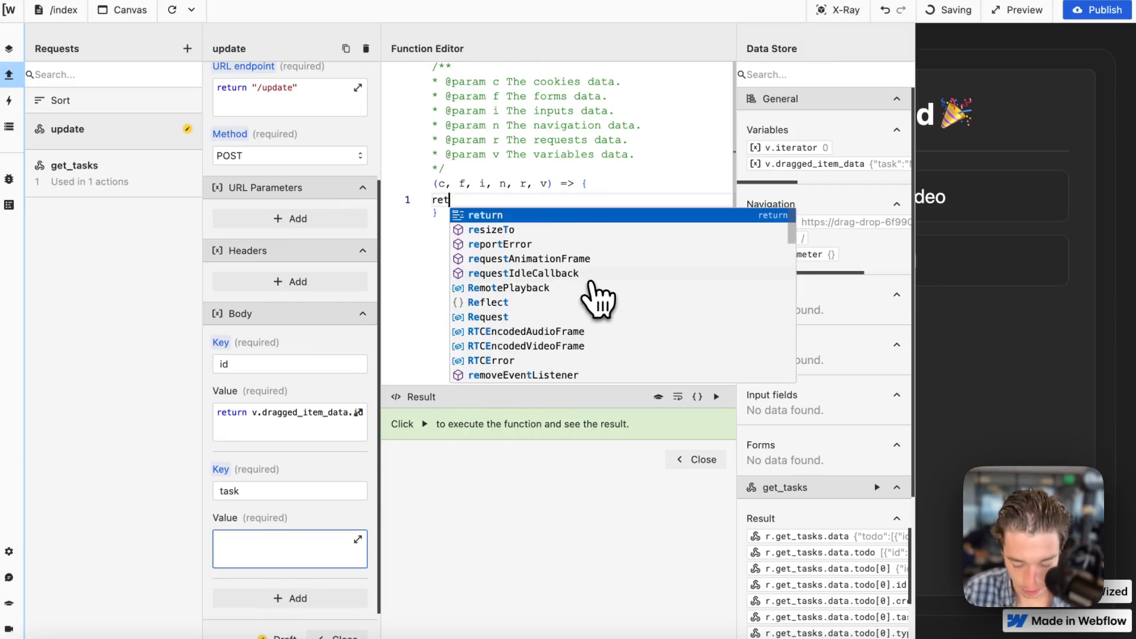
text(urn)
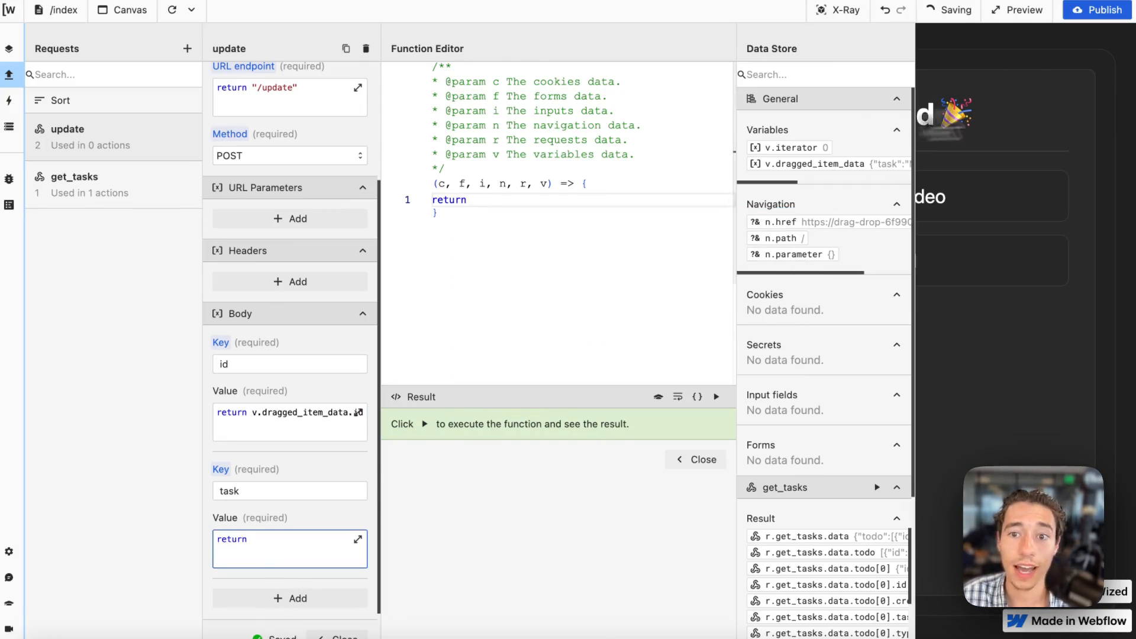
click(781, 164)
text(.dragged_item_data.)
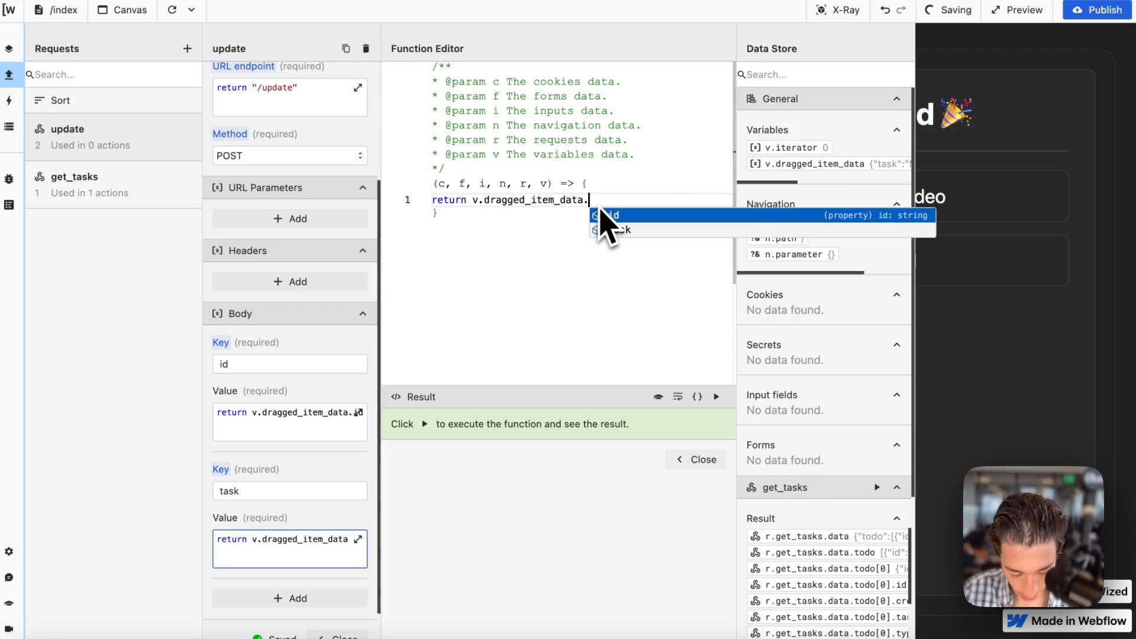
text(task)
click(716, 397)
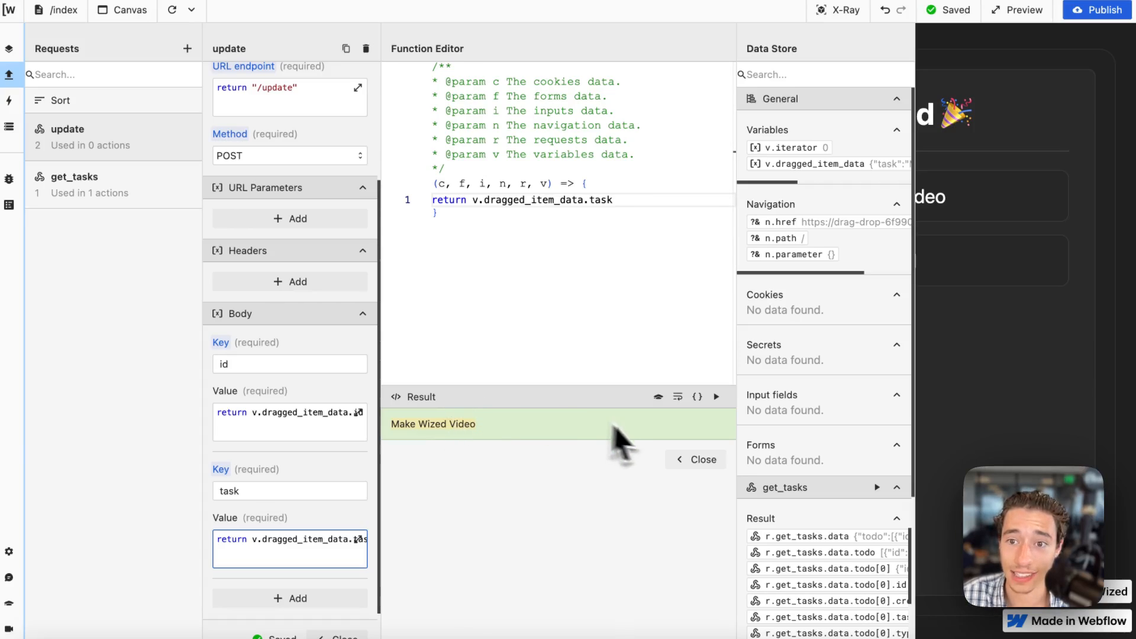
click(689, 460)
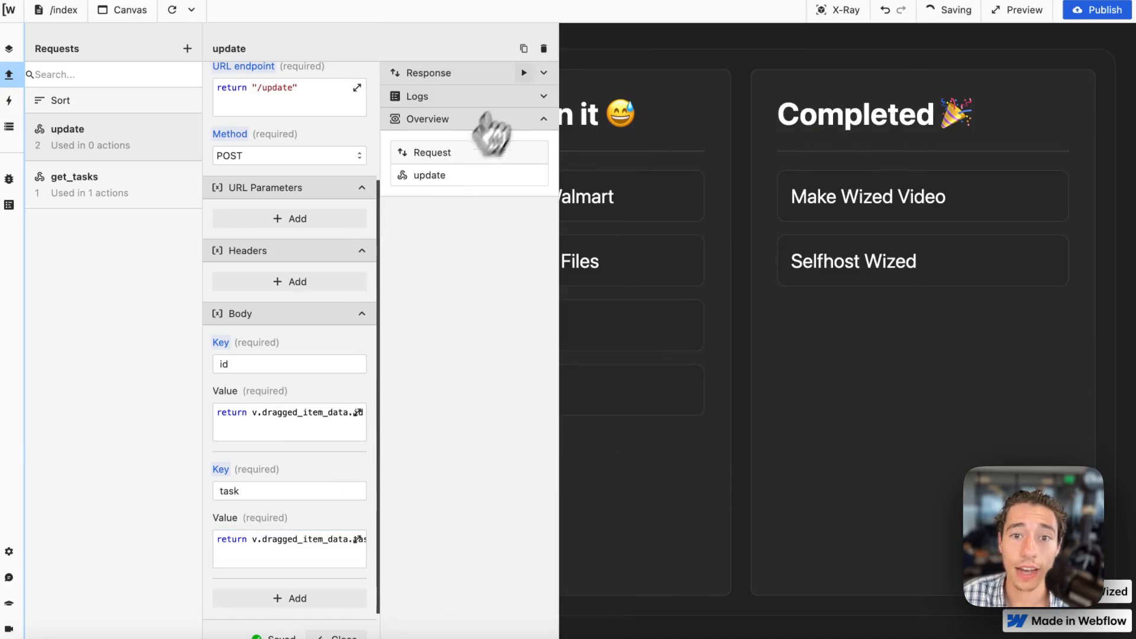
Run the update request, and switch to Xano to check the /update endpoint's request history, refreshing the list.
click(540, 70)
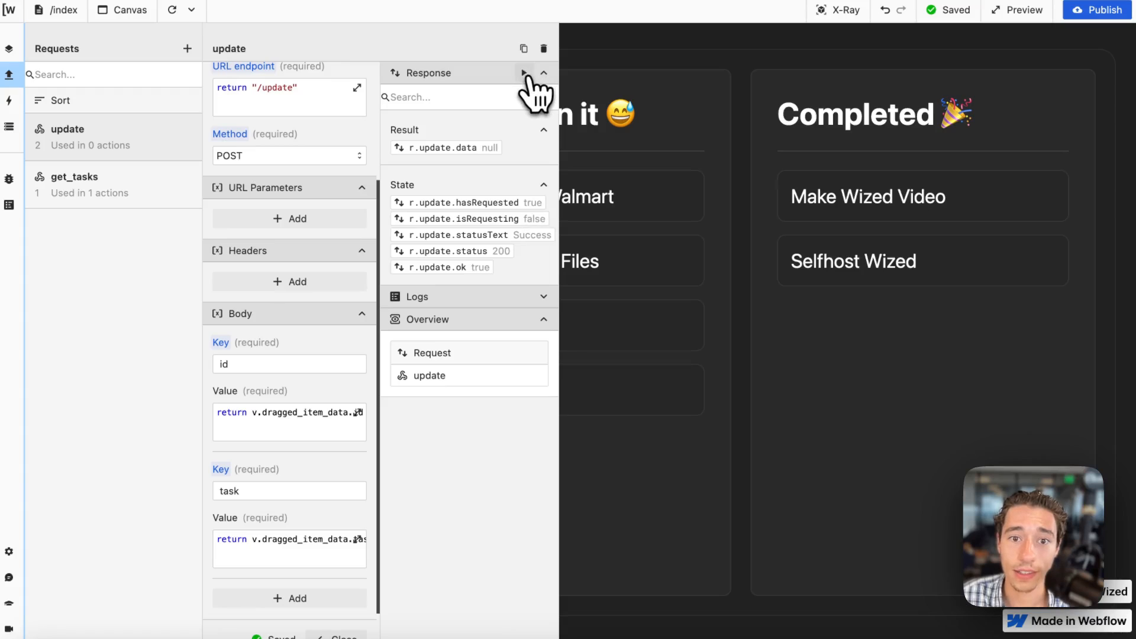
mouse_move(10, 358)
click(59, 351)
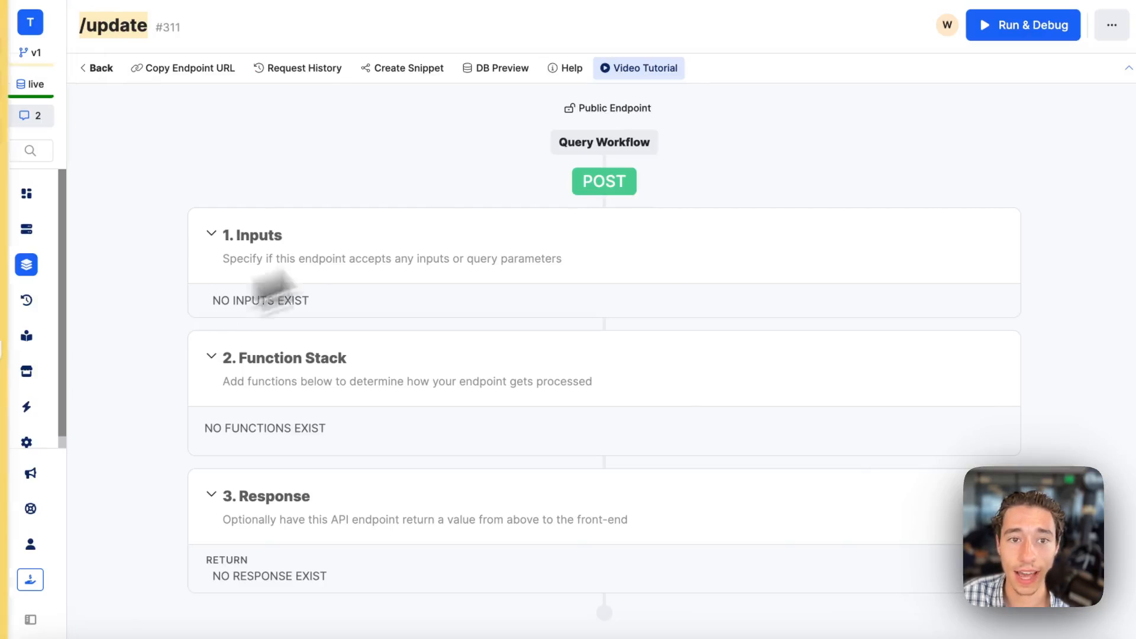
click(283, 69)
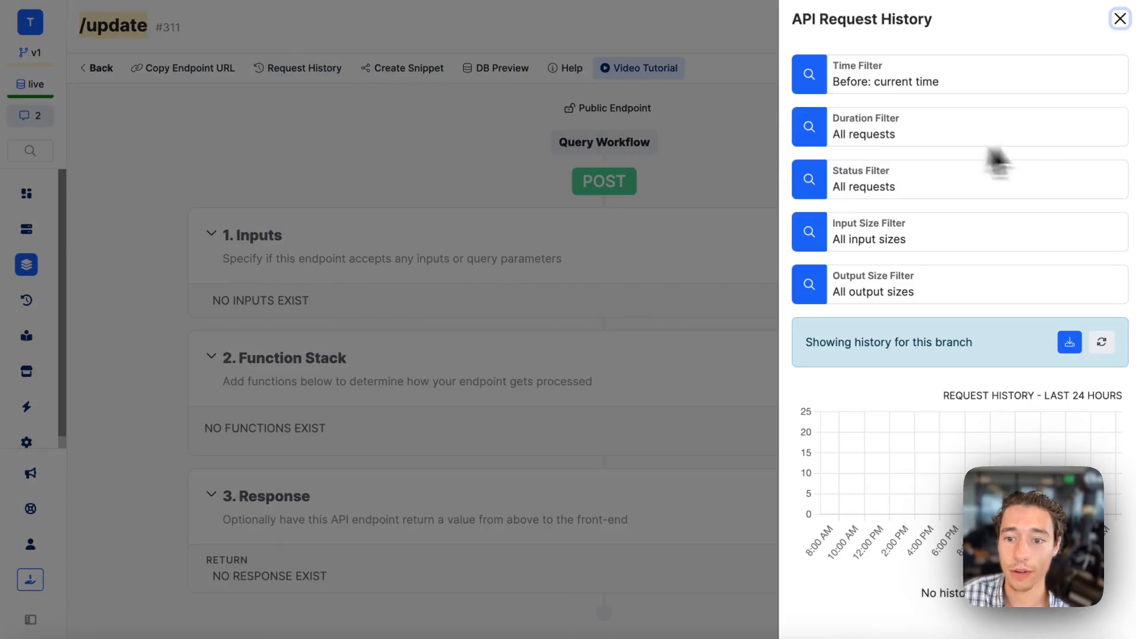
click(1104, 342)
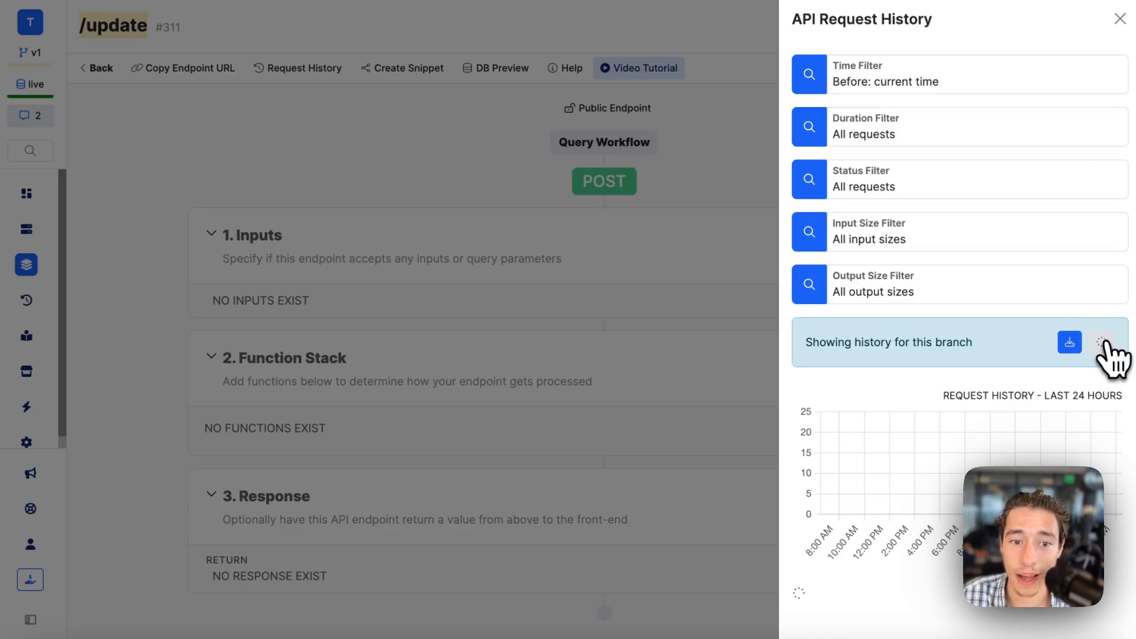
click(1105, 342)
click(1104, 342)
click(1105, 342)
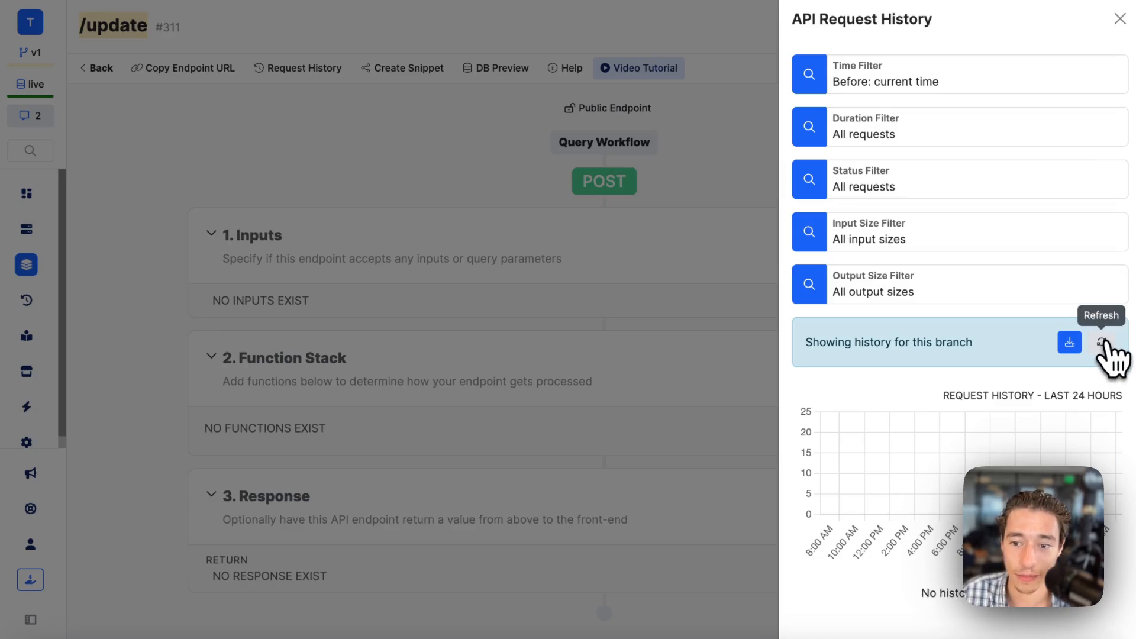
click(1104, 343)
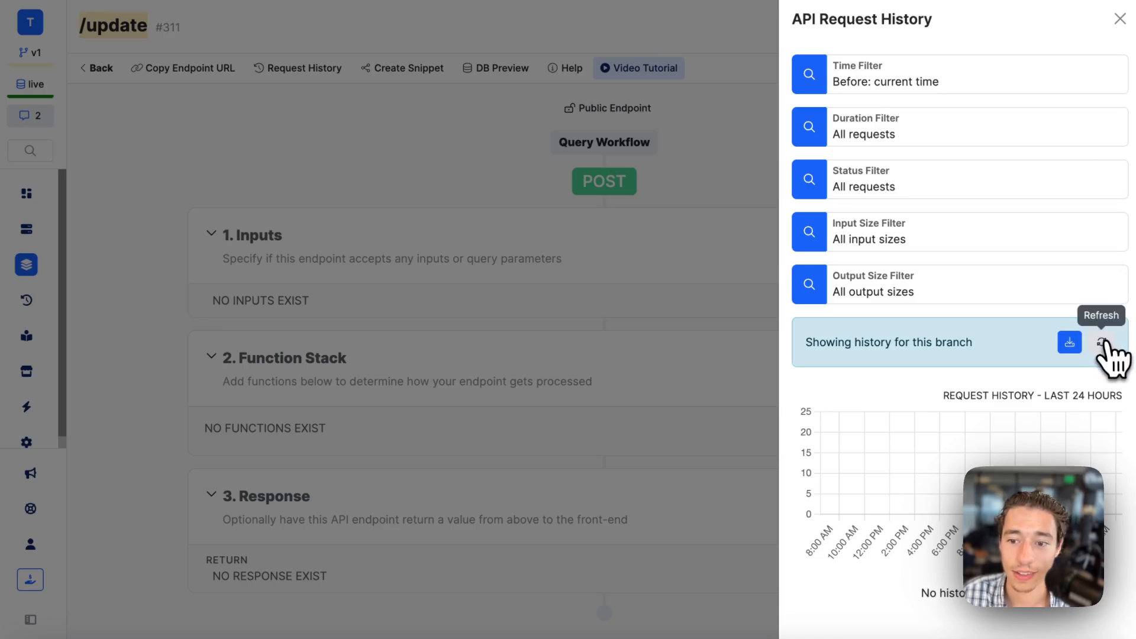
click(1120, 19)
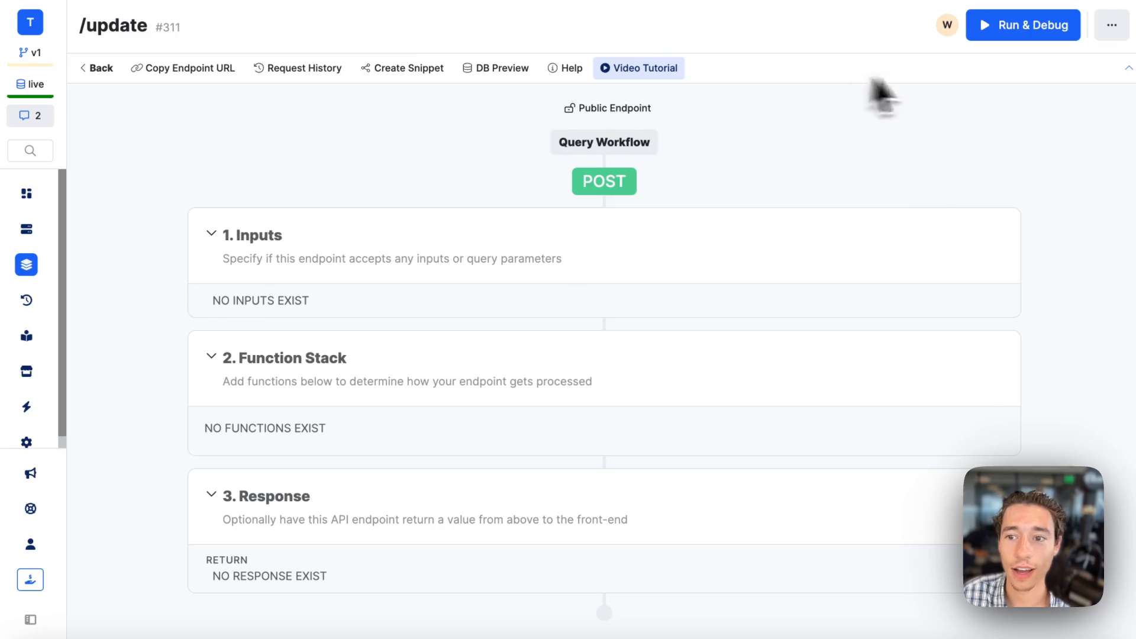
Open the received request in the /update endpoint's request history and examine its input data.
click(1005, 228)
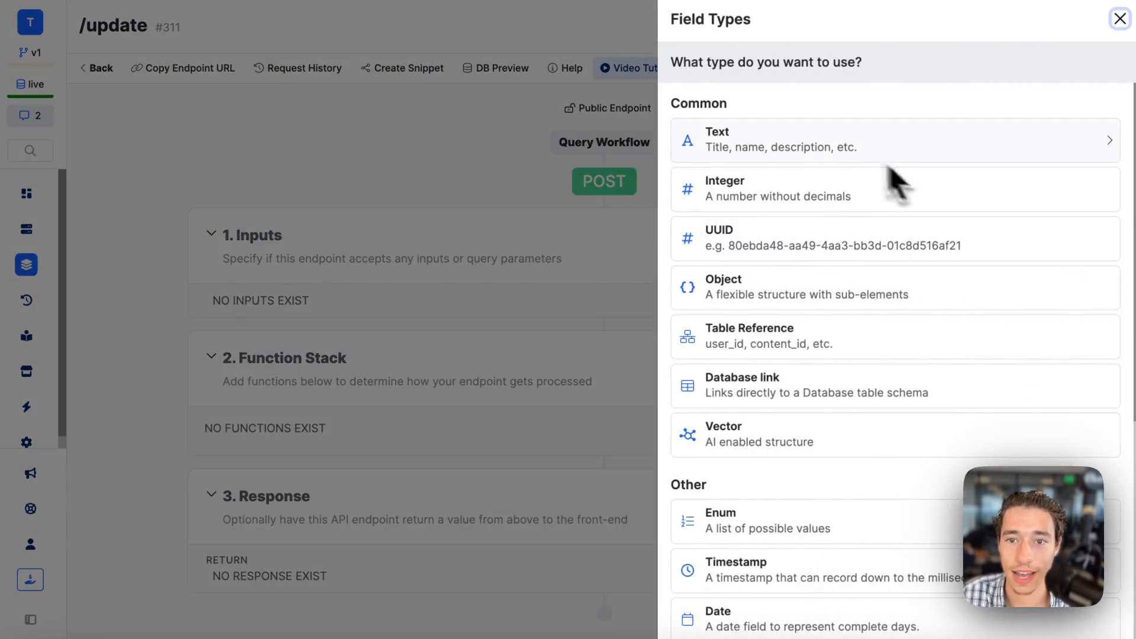
click(1120, 20)
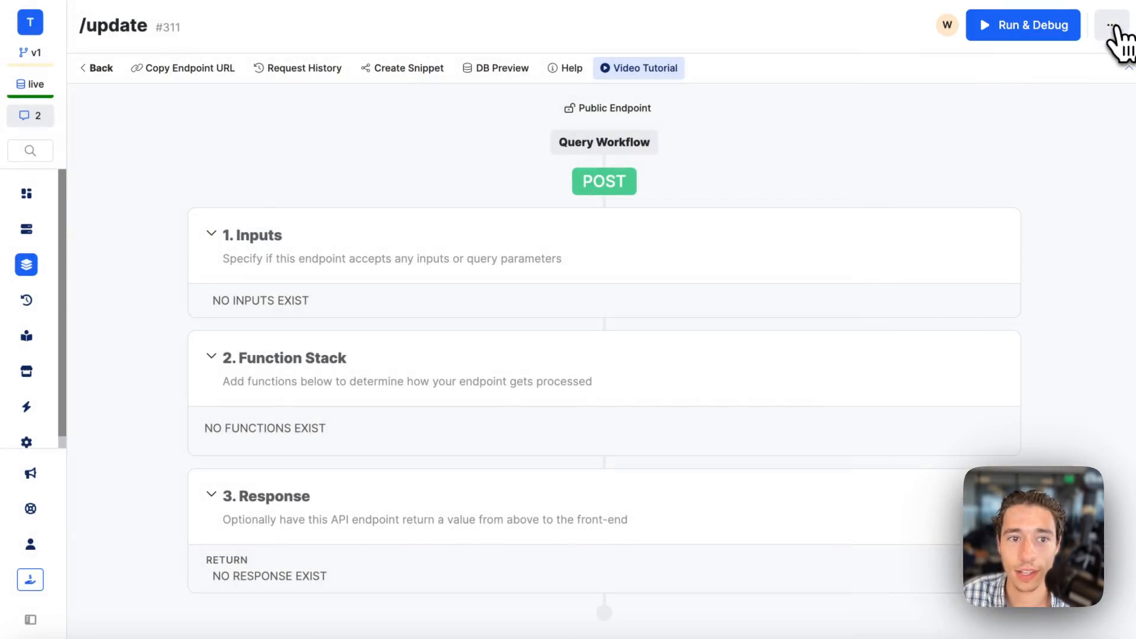
click(340, 66)
click(920, 598)
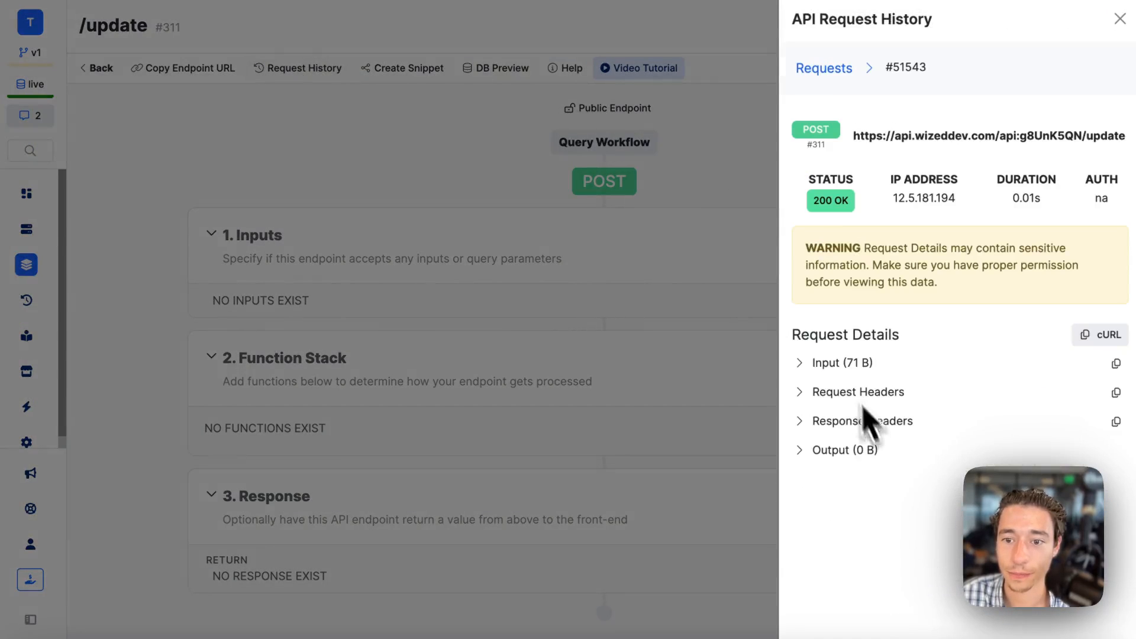
click(800, 366)
click(811, 385)
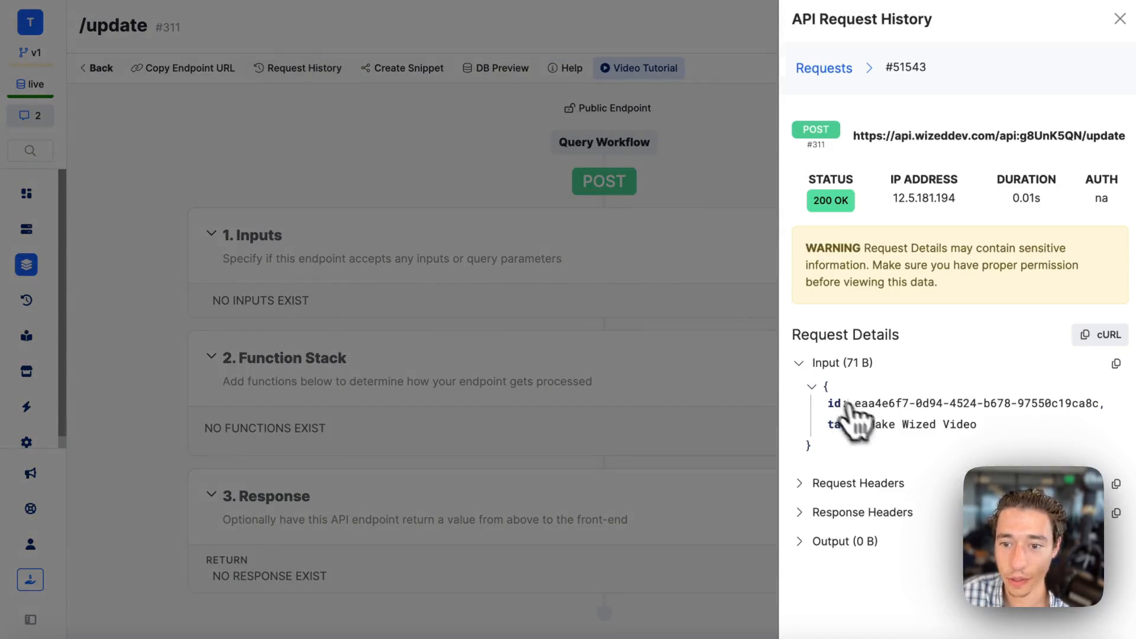
click(1120, 20)
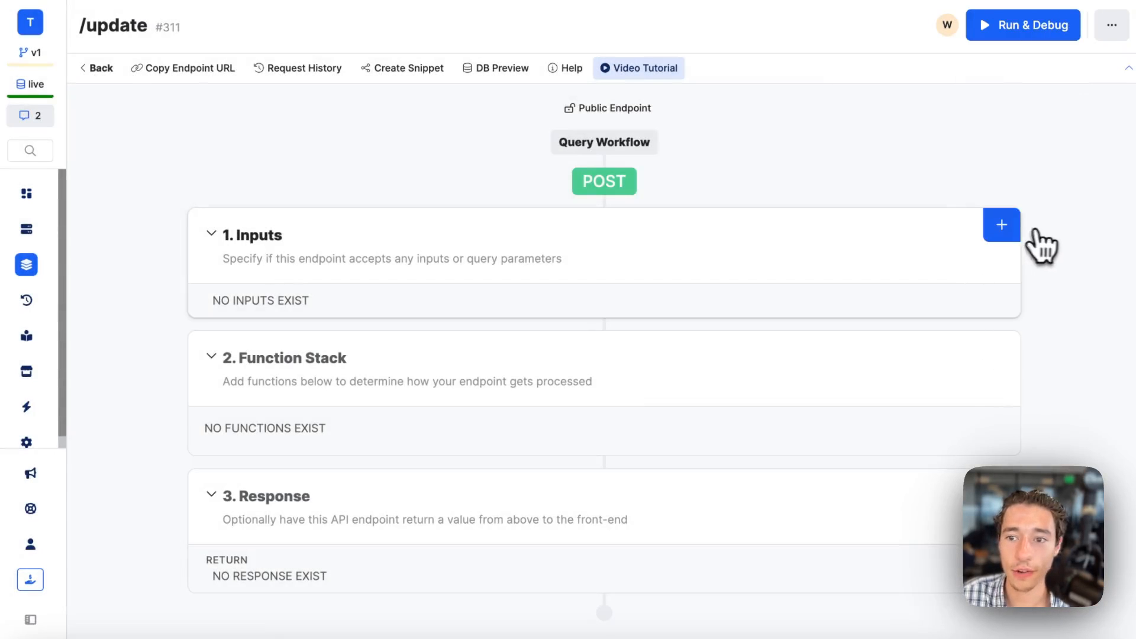
Add a text input named "id" to the /update endpoint.
click(1002, 224)
click(769, 145)
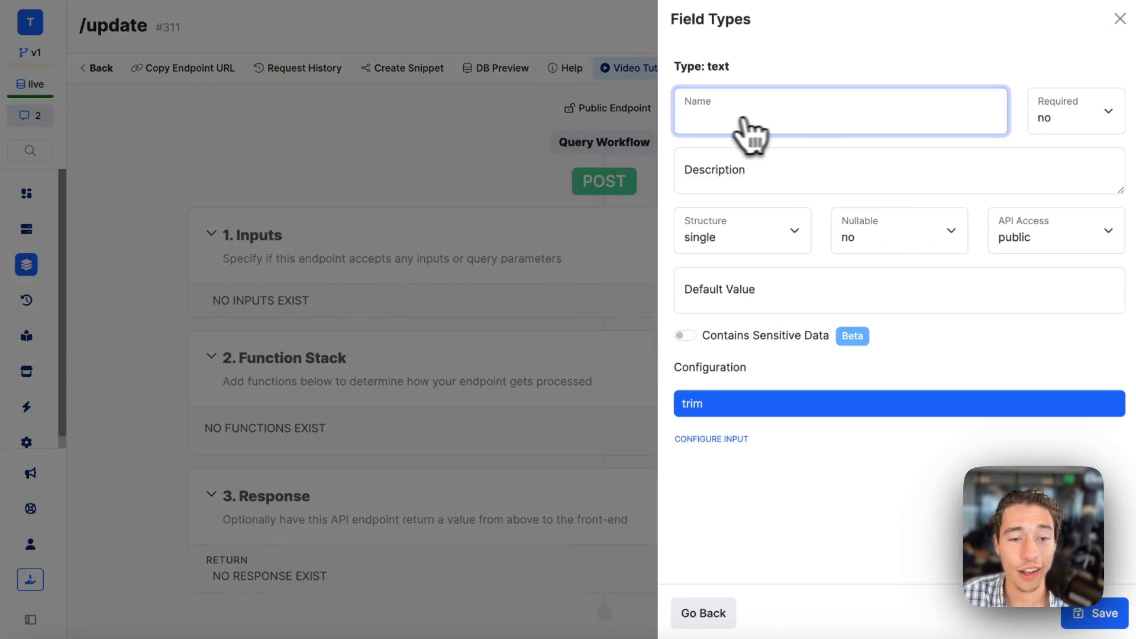
text(id)
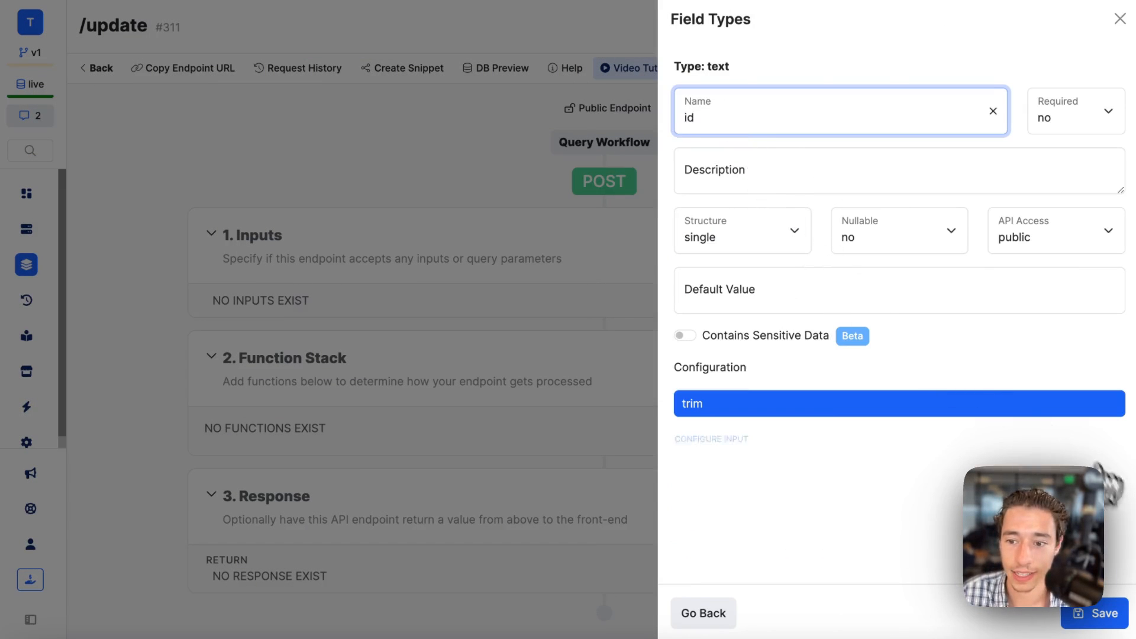
click(1084, 615)
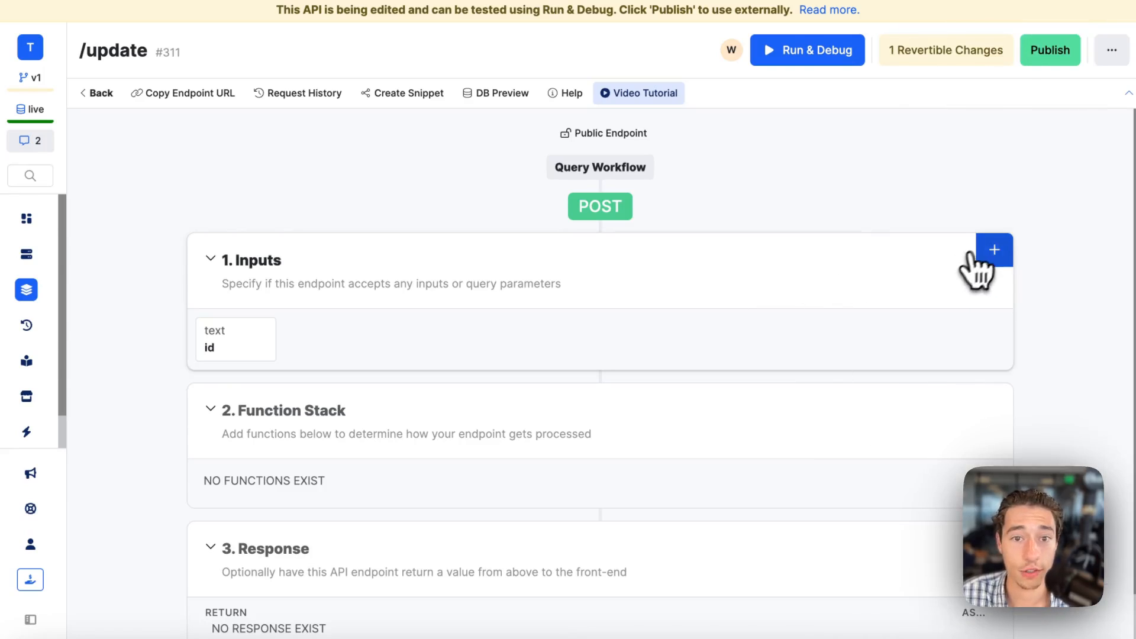
Add a text input named "task" to the /update endpoint and publish the endpoint's changes.
click(982, 252)
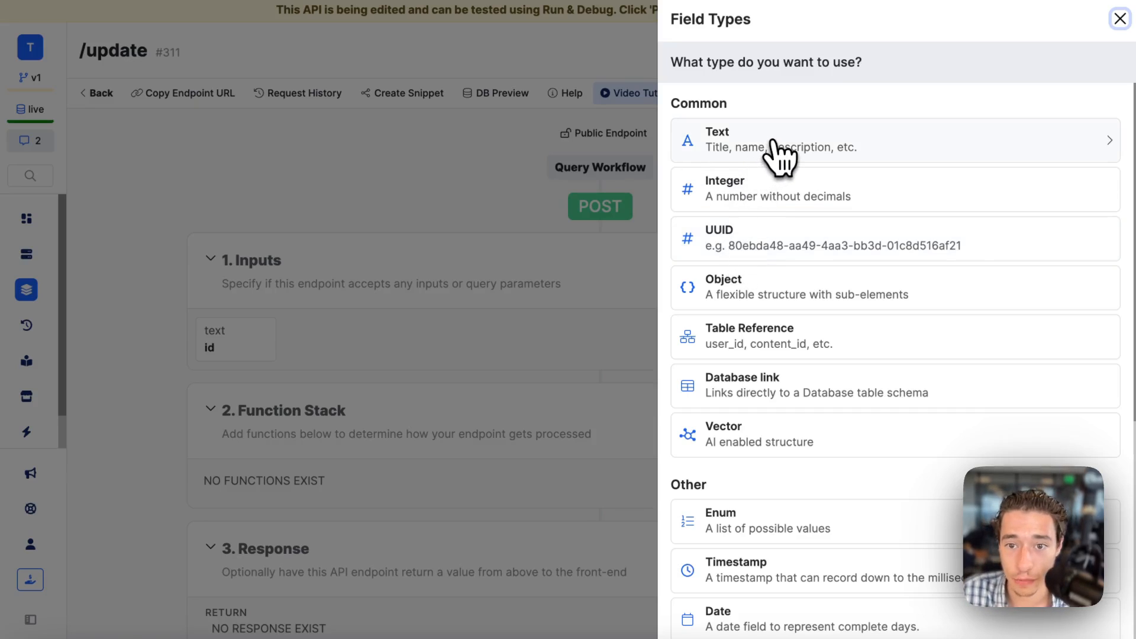
click(780, 157)
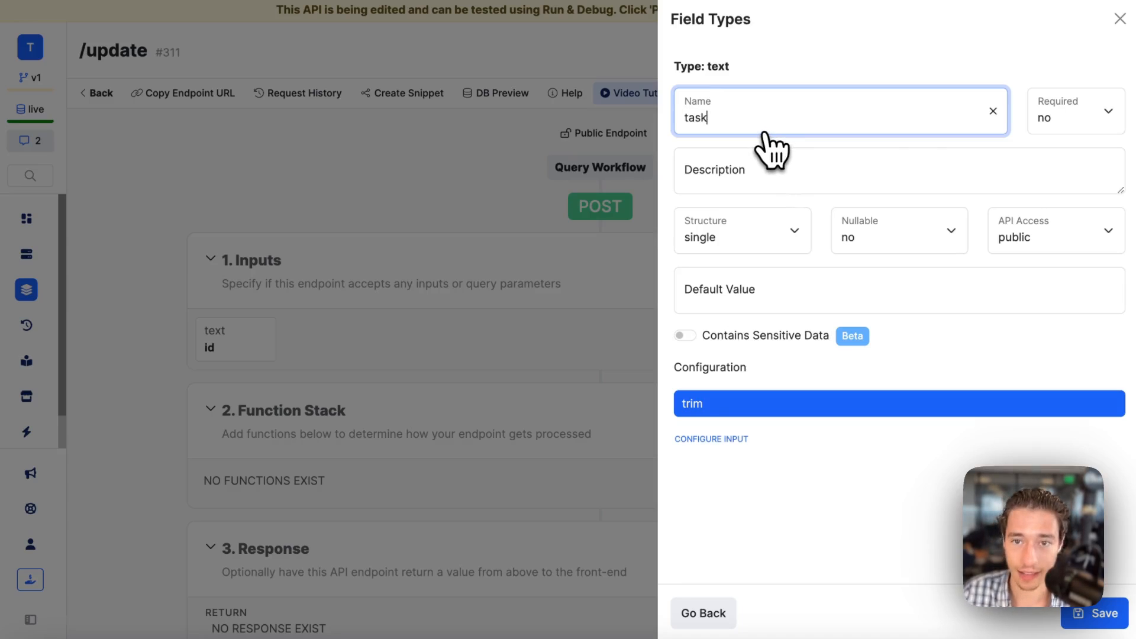
click(1097, 626)
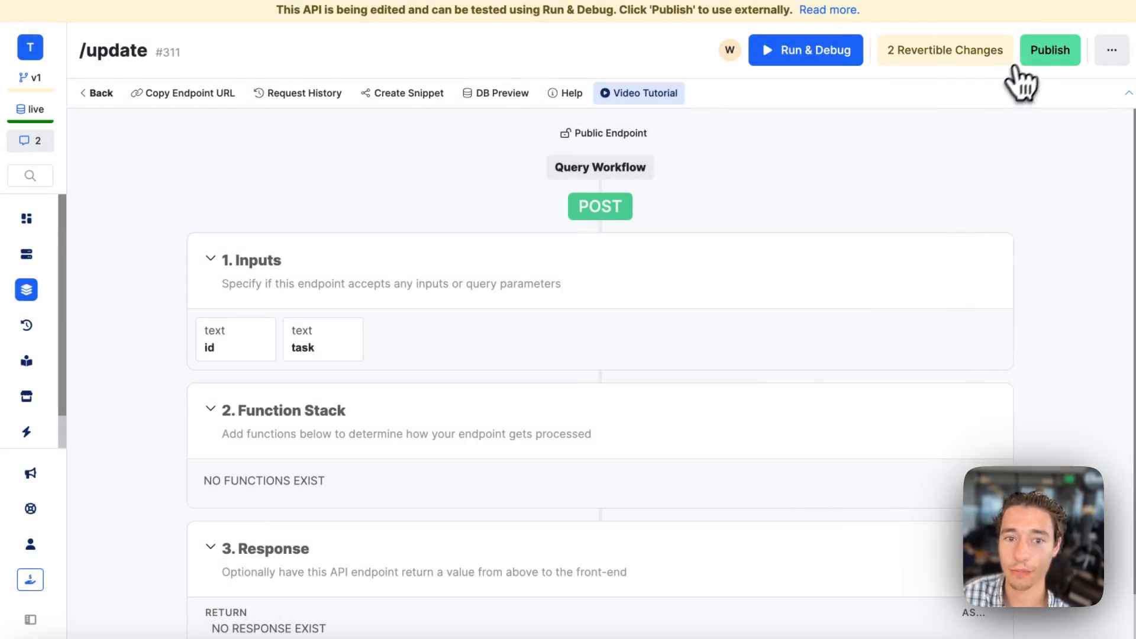
click(1037, 49)
click(1112, 614)
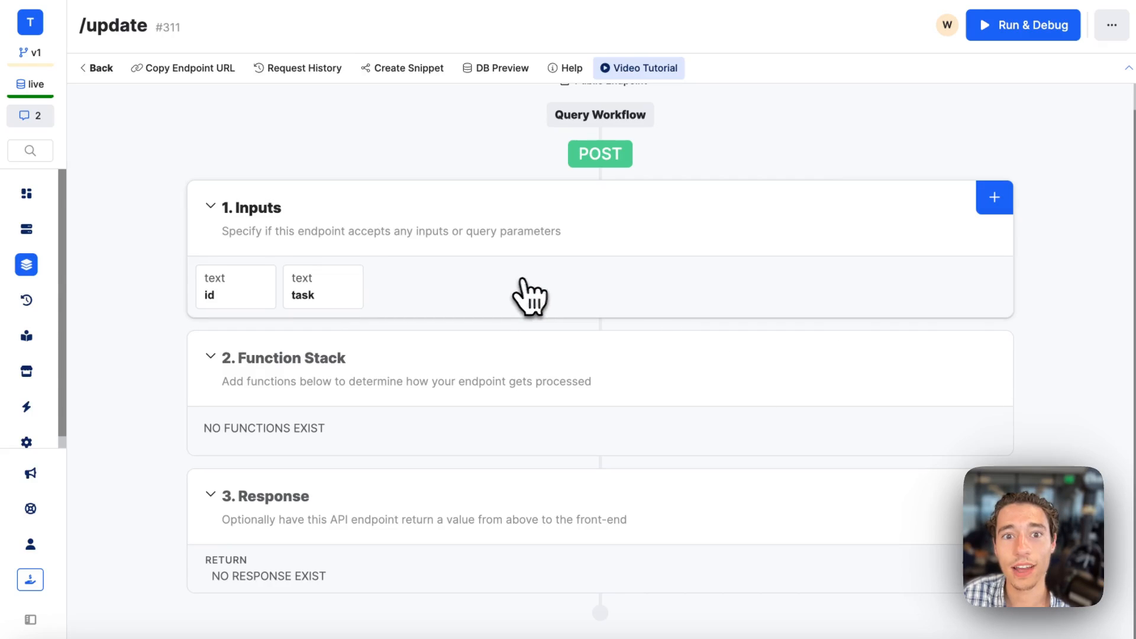
Switch back to Wized and review the body parameters of the update request.
mouse_move(31, 272)
click(89, 94)
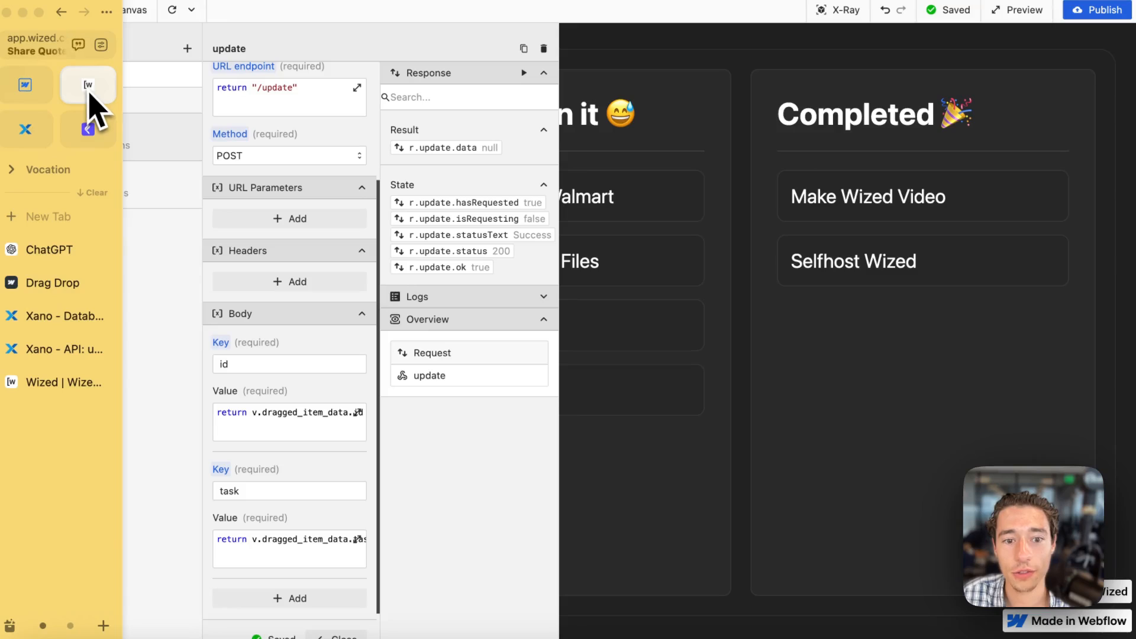
scroll(279, 520, down, 2)
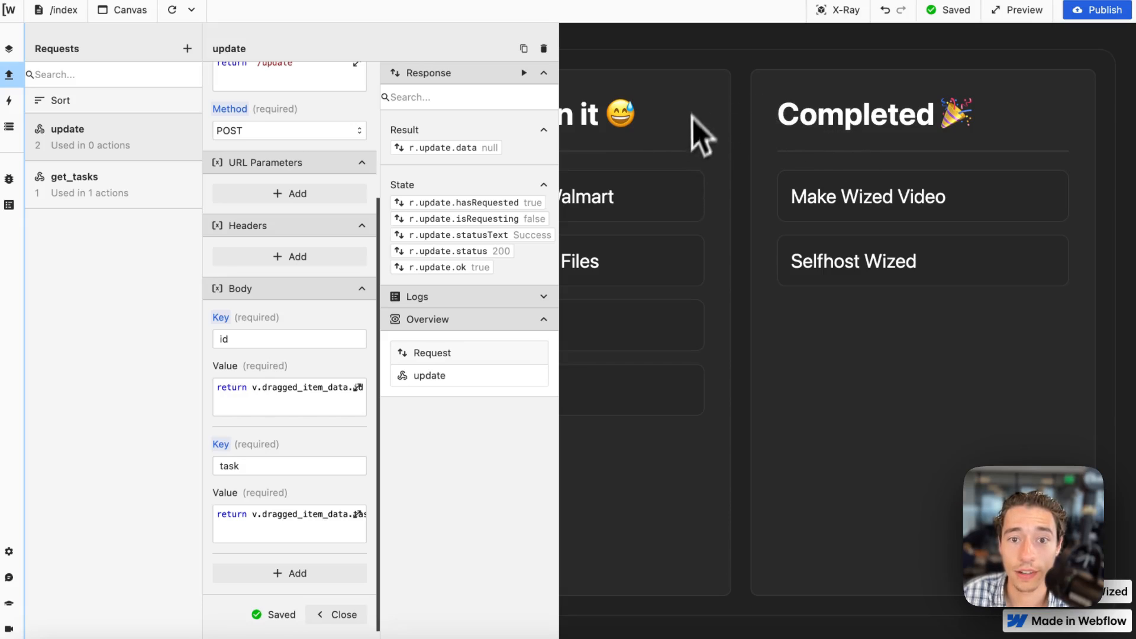
Close the update request, switch to Xano and rename the /update endpoint as update_wip_bucket.
click(336, 614)
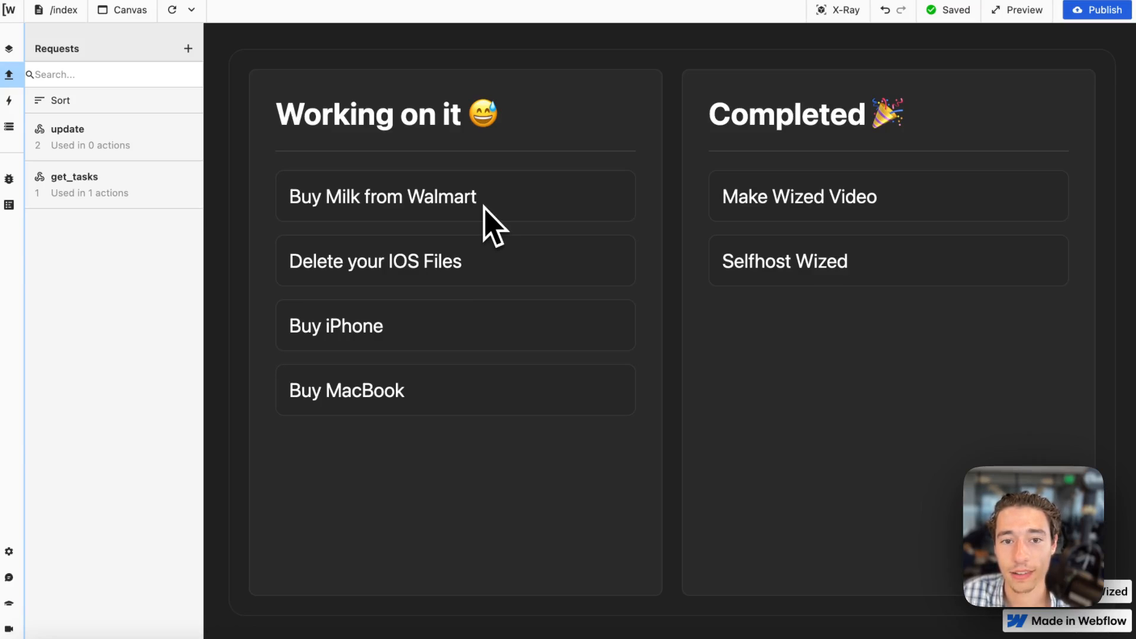
drag(476, 205, 513, 126)
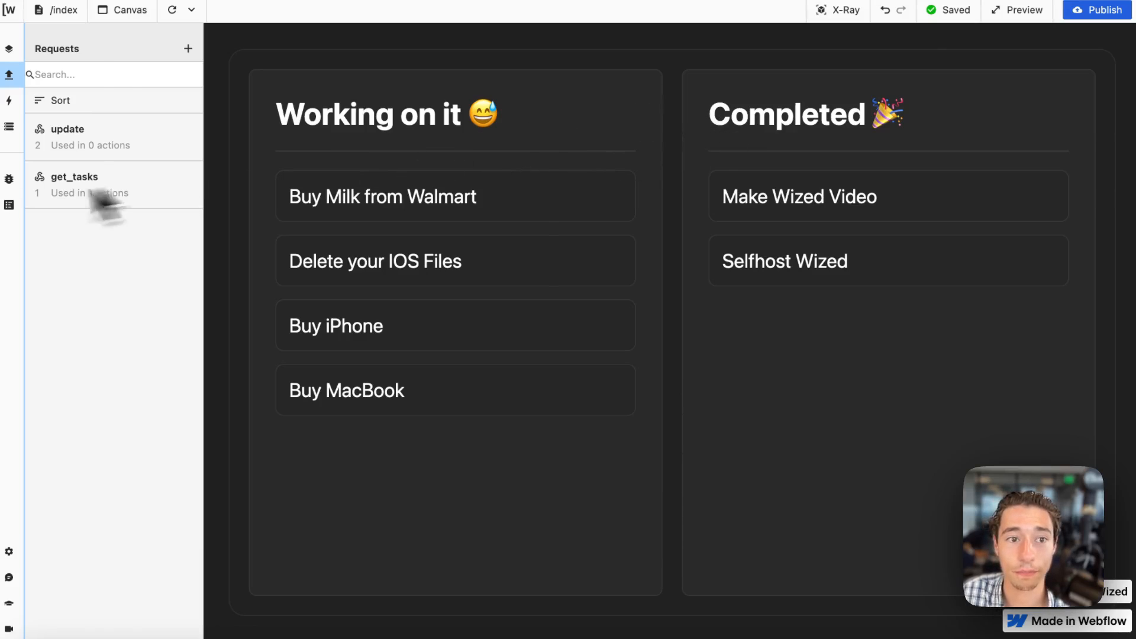
mouse_move(4, 219)
click(56, 318)
click(56, 349)
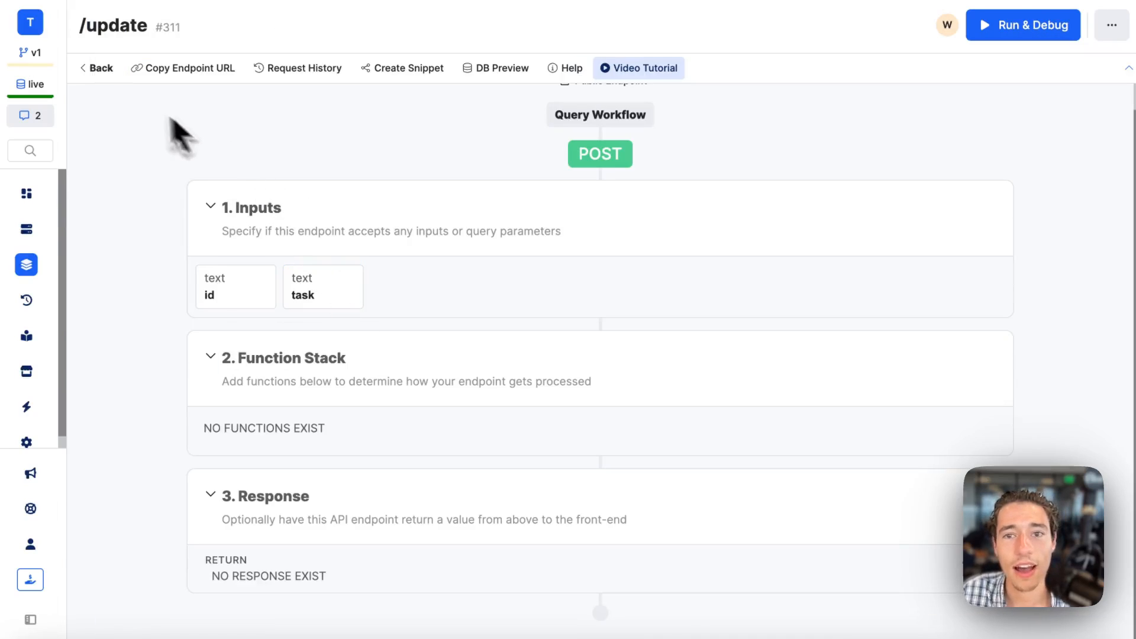
click(1111, 27)
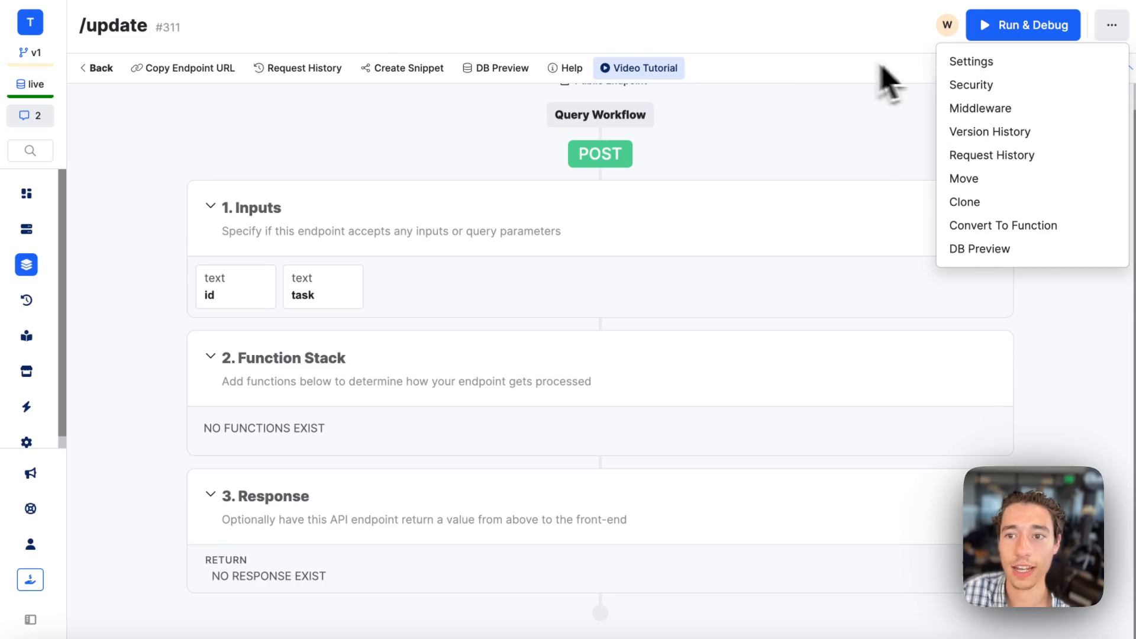
click(973, 63)
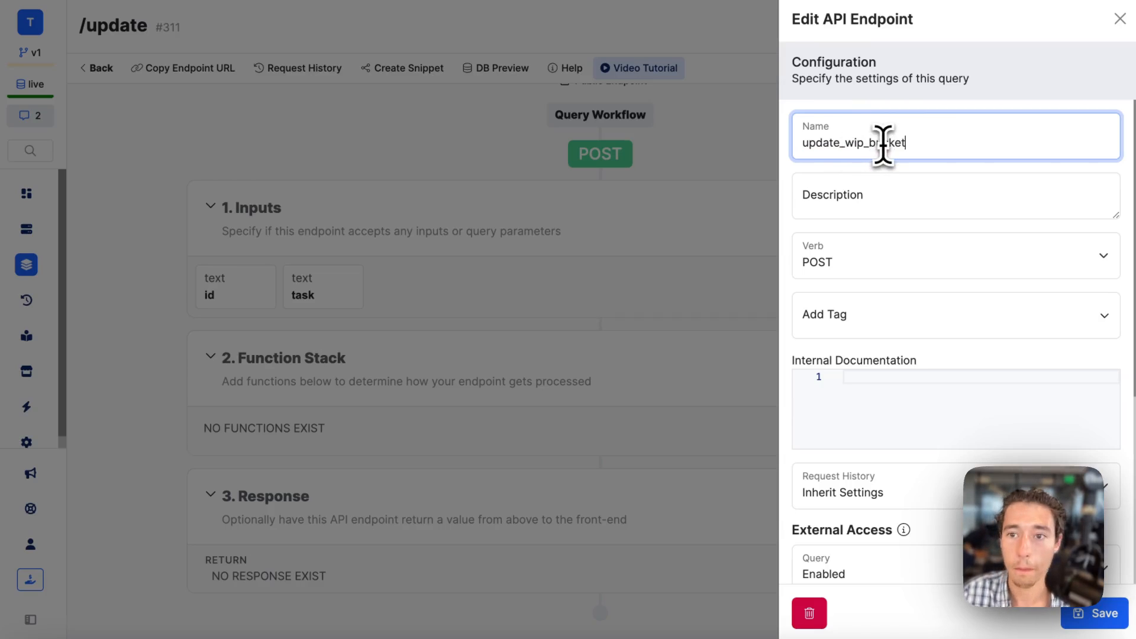
double_click(901, 144)
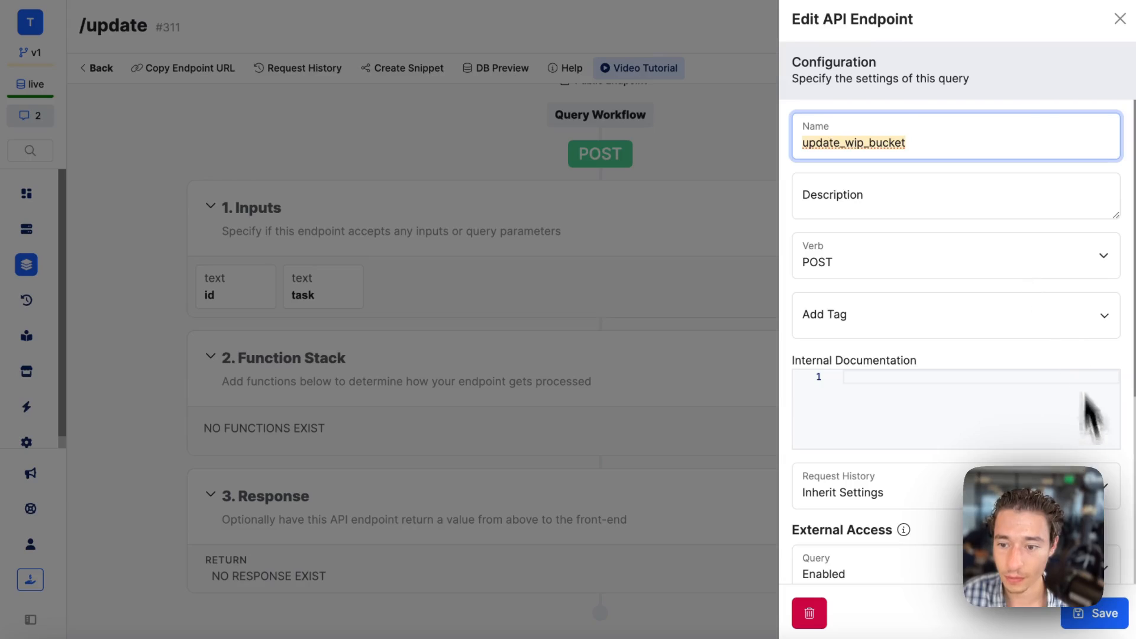
click(1085, 614)
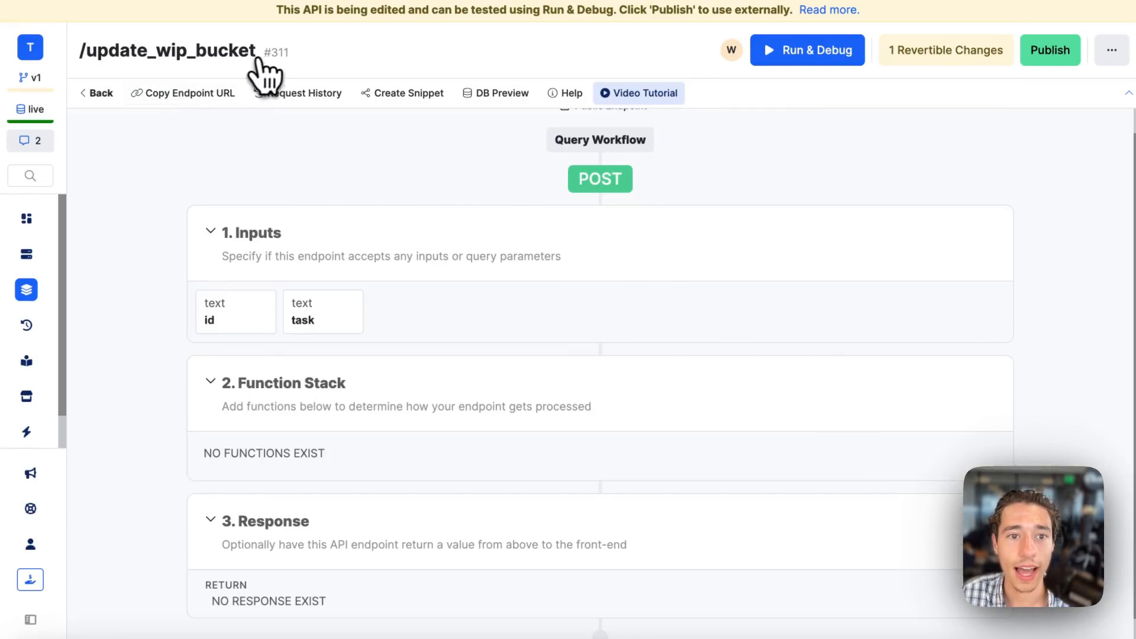
Copy the endpoint's new name, switch to Wized and rename the update request as update_wip_bucket.
drag(241, 50, 93, 51)
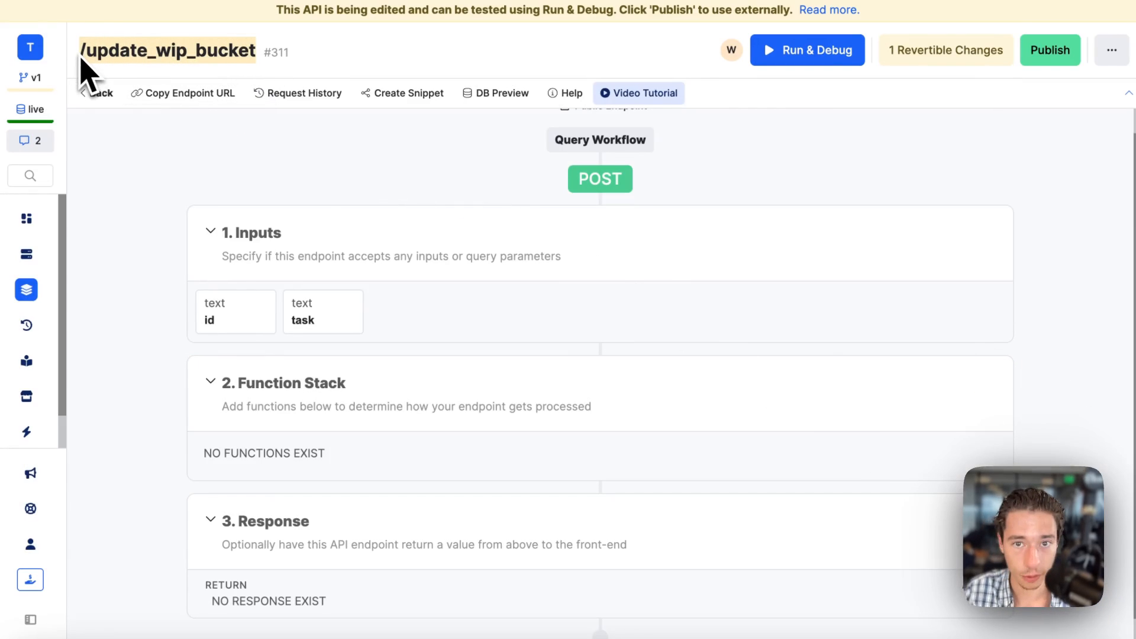
mouse_move(12, 112)
click(97, 131)
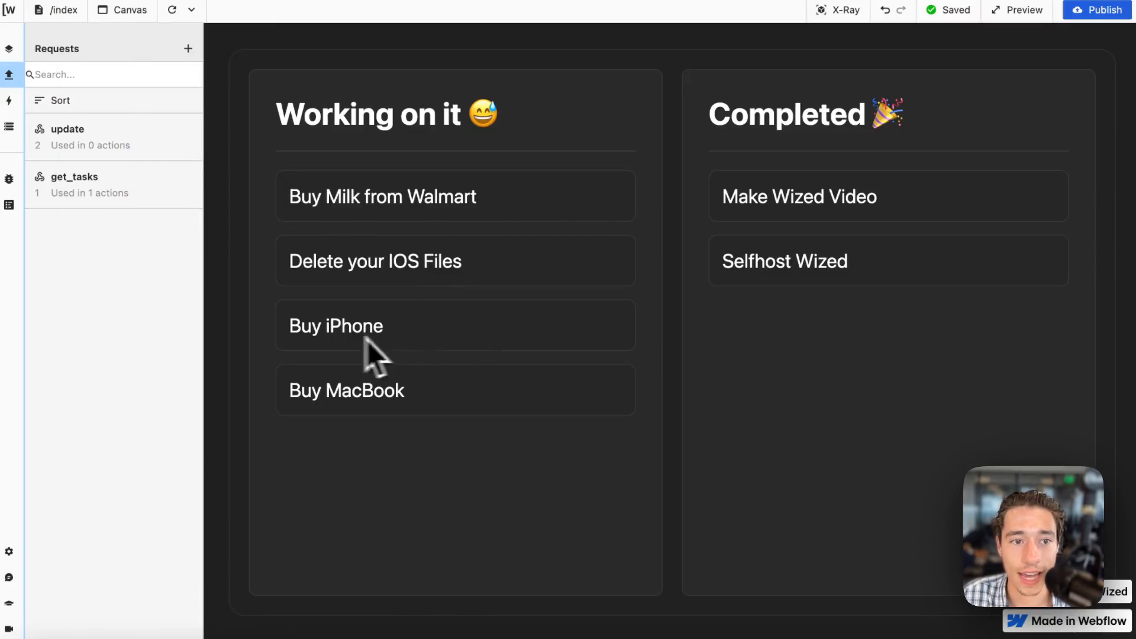
click(119, 139)
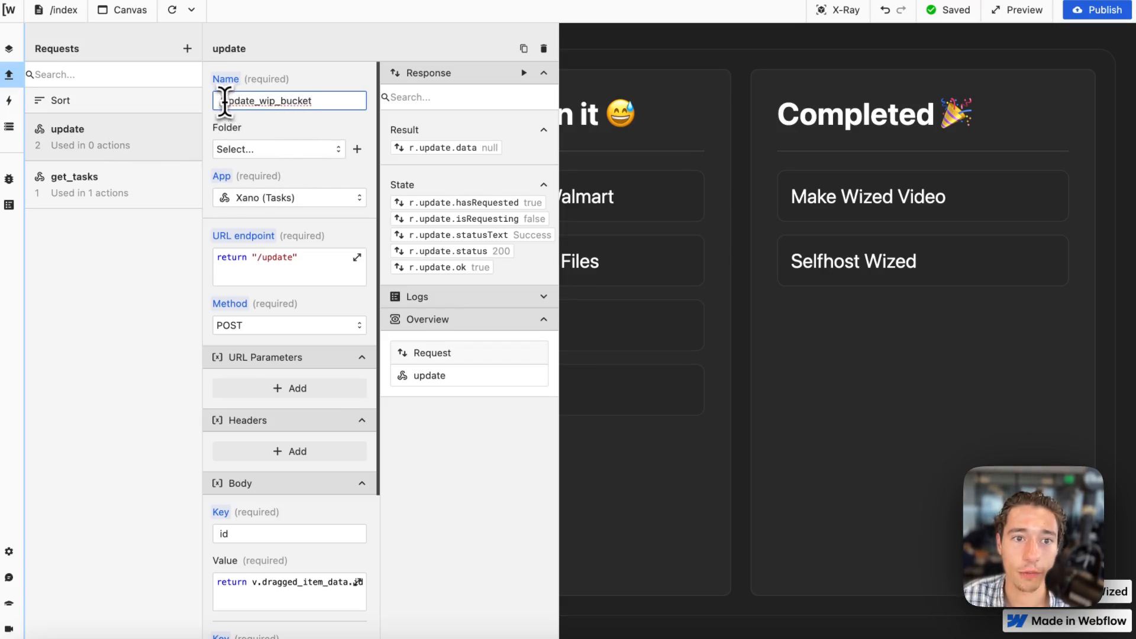
Set the request's URL endpoint to return "/update_wip_bucket".
click(314, 273)
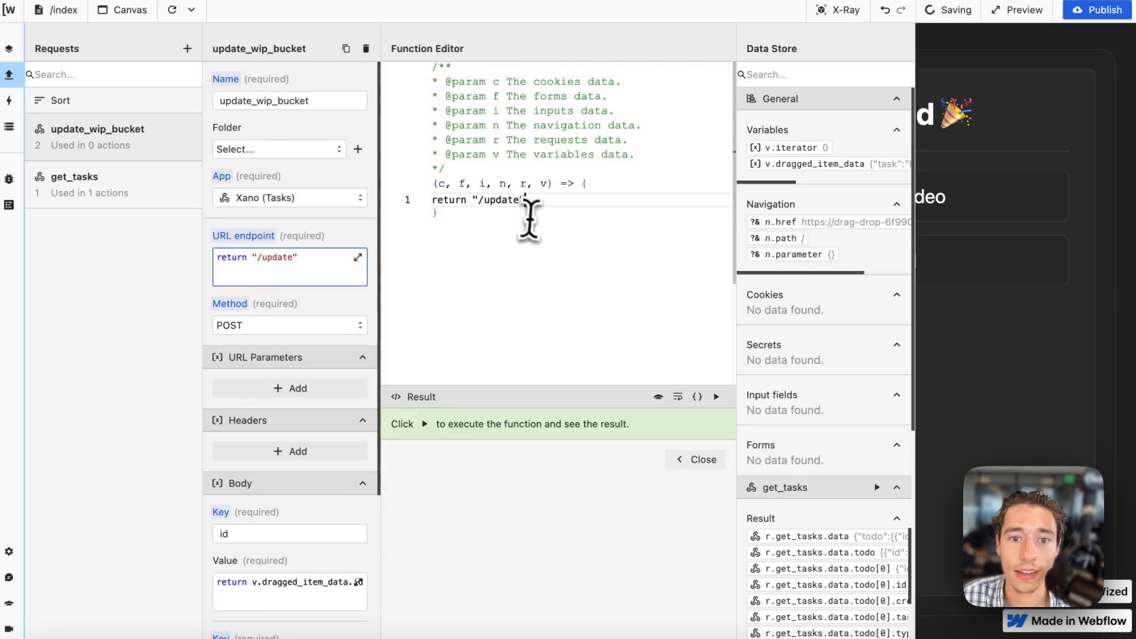
drag(494, 207, 479, 207)
key(BackSpace)
text(/update_wip_bucket)
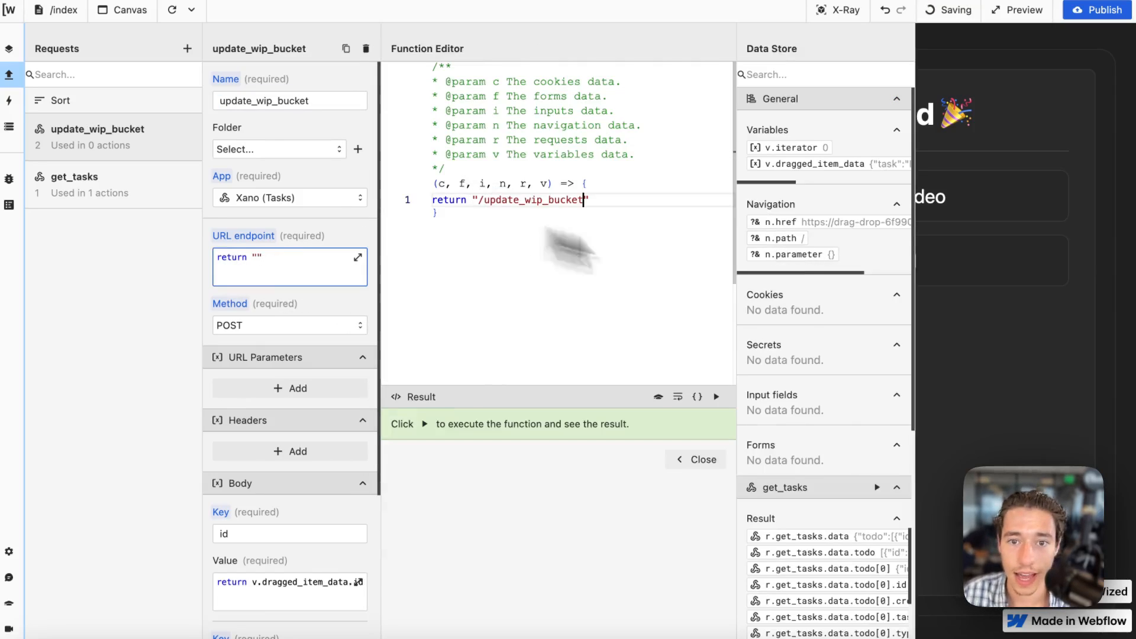
click(704, 460)
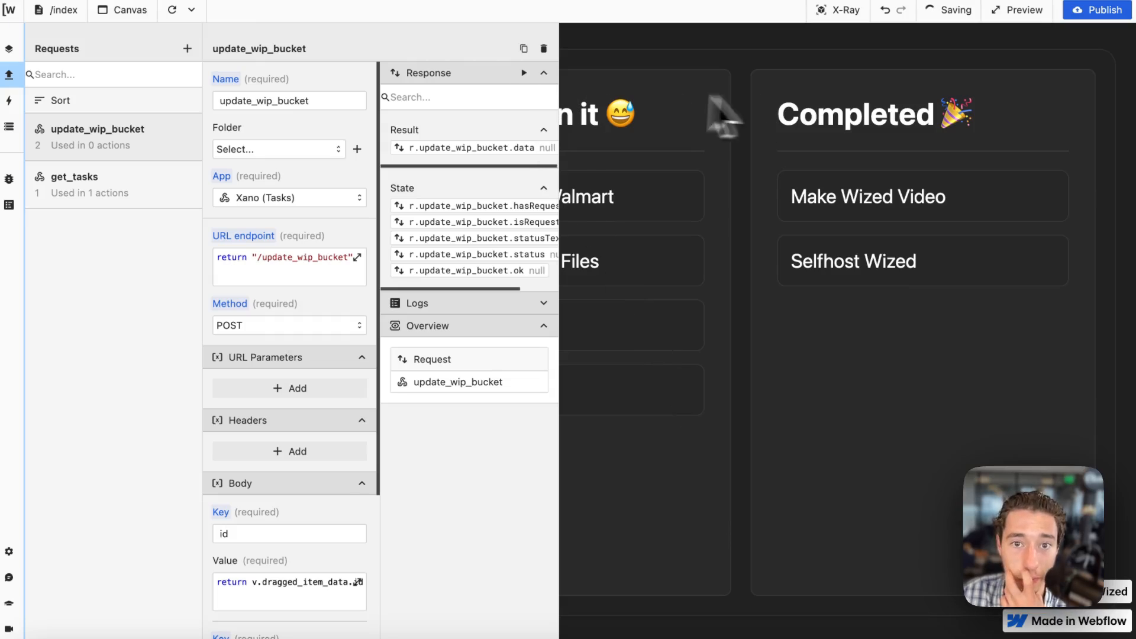
Run the update_wip_bucket request and check its response data against the URL endpoint function.
click(524, 73)
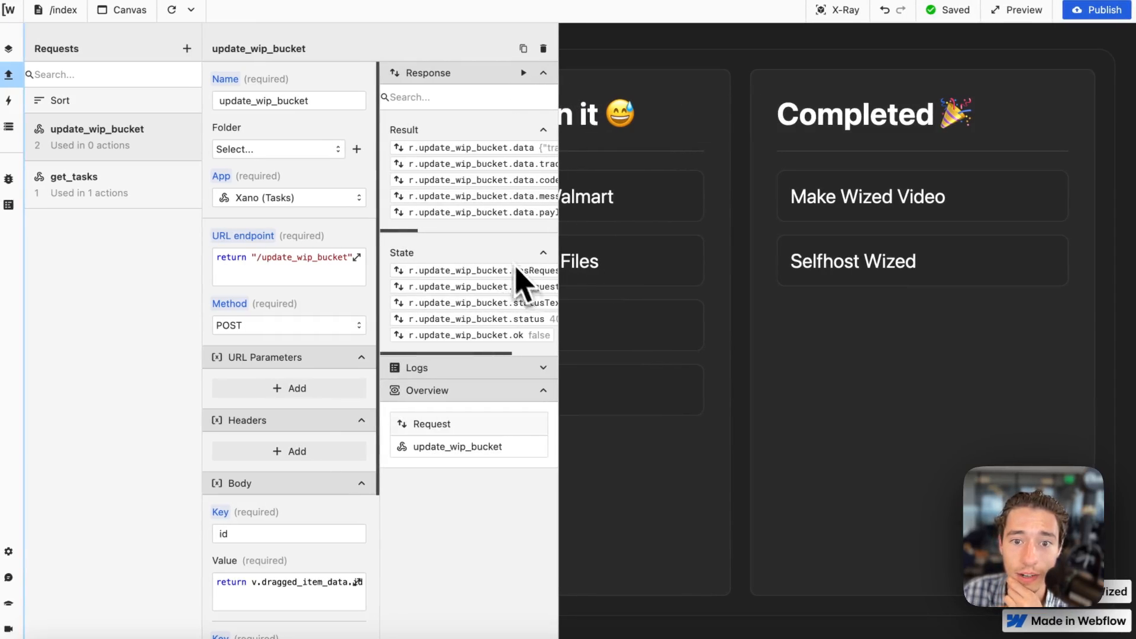
scroll(527, 217, right, 3)
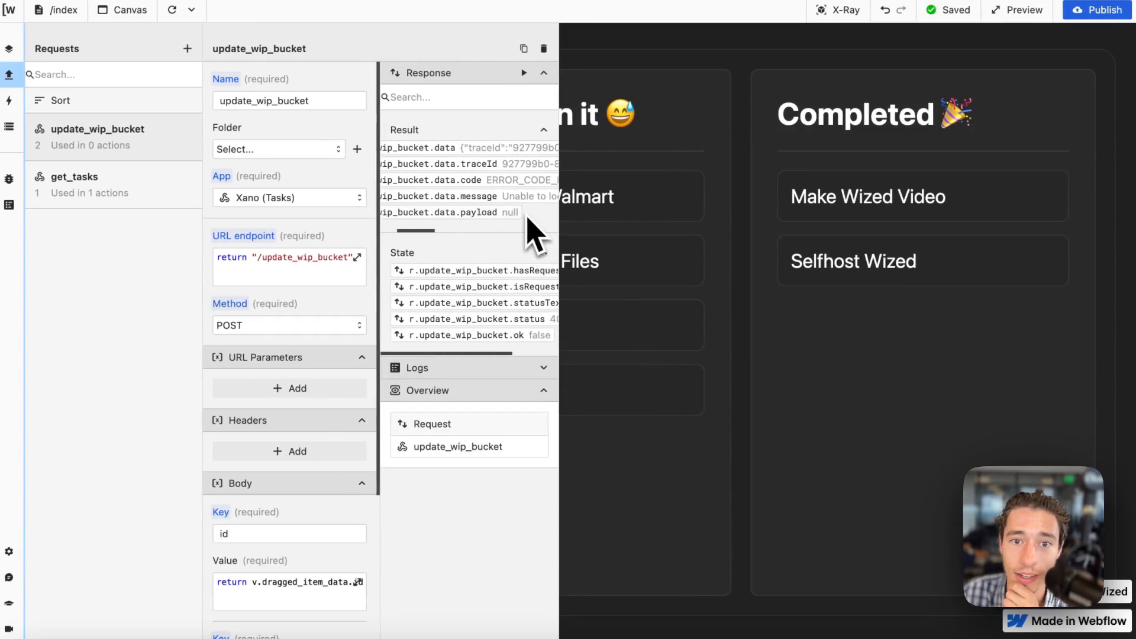
click(355, 275)
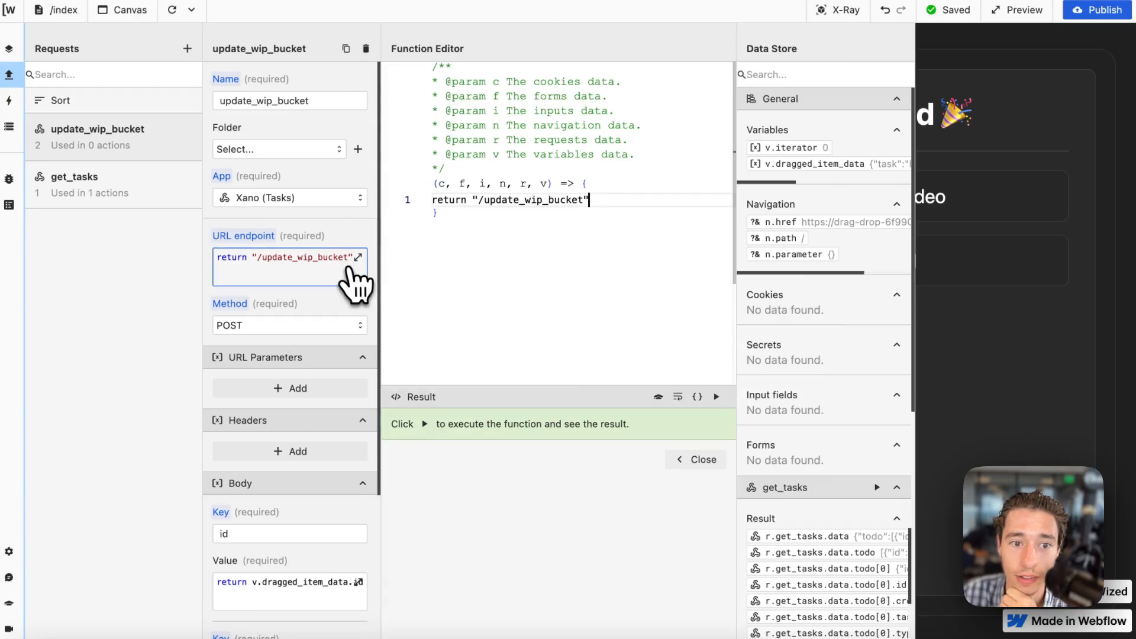
click(707, 462)
Switch to Xano and publish the changes to the update_wip_bucket endpoint.
mouse_move(5, 231)
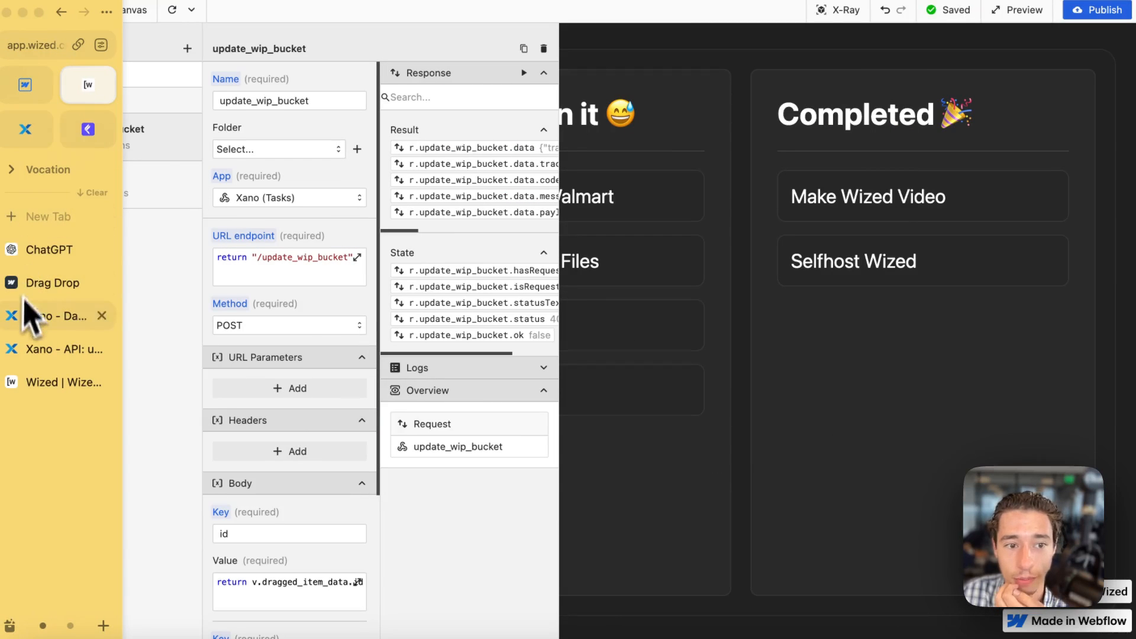
click(58, 352)
click(1048, 51)
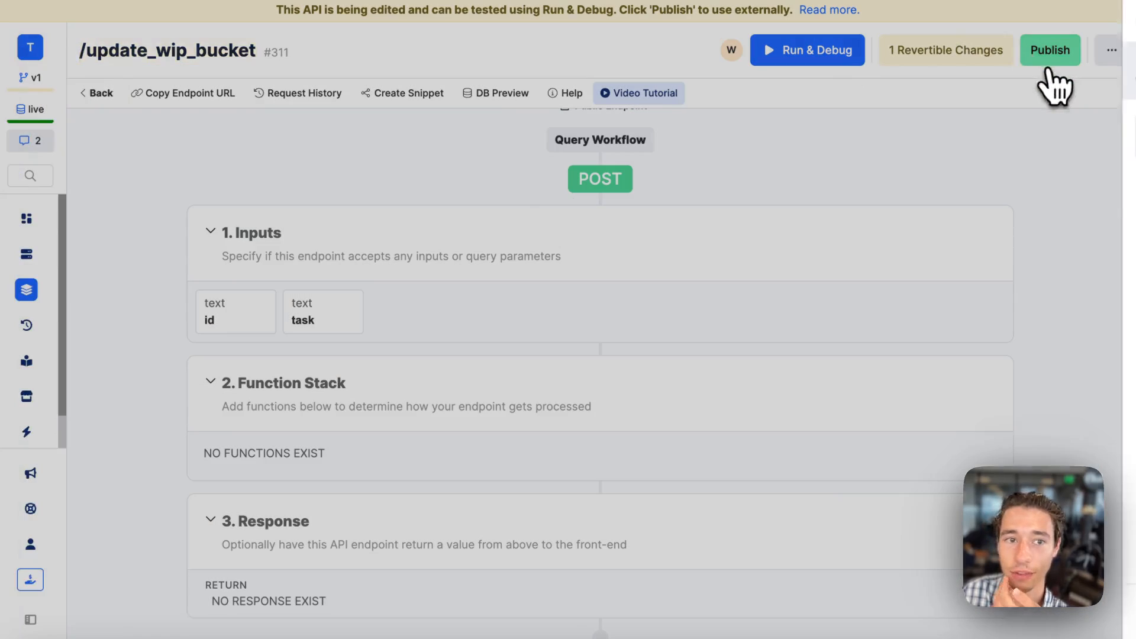
click(1086, 616)
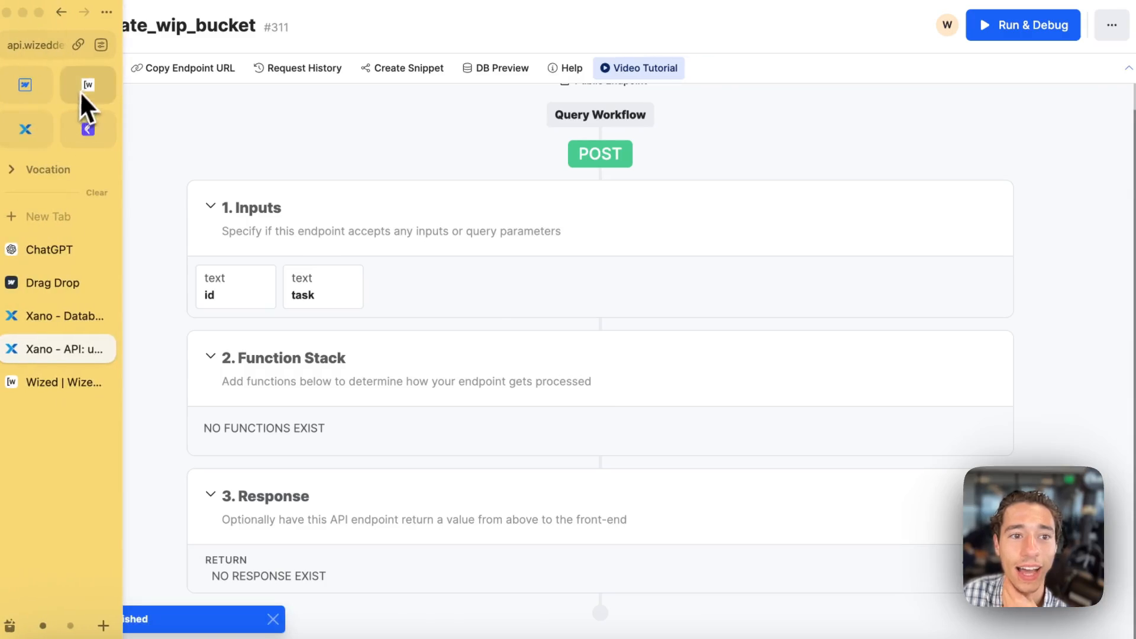
Switch back to Wized, run the update_wip_bucket request again and review its response state.
click(82, 95)
click(524, 72)
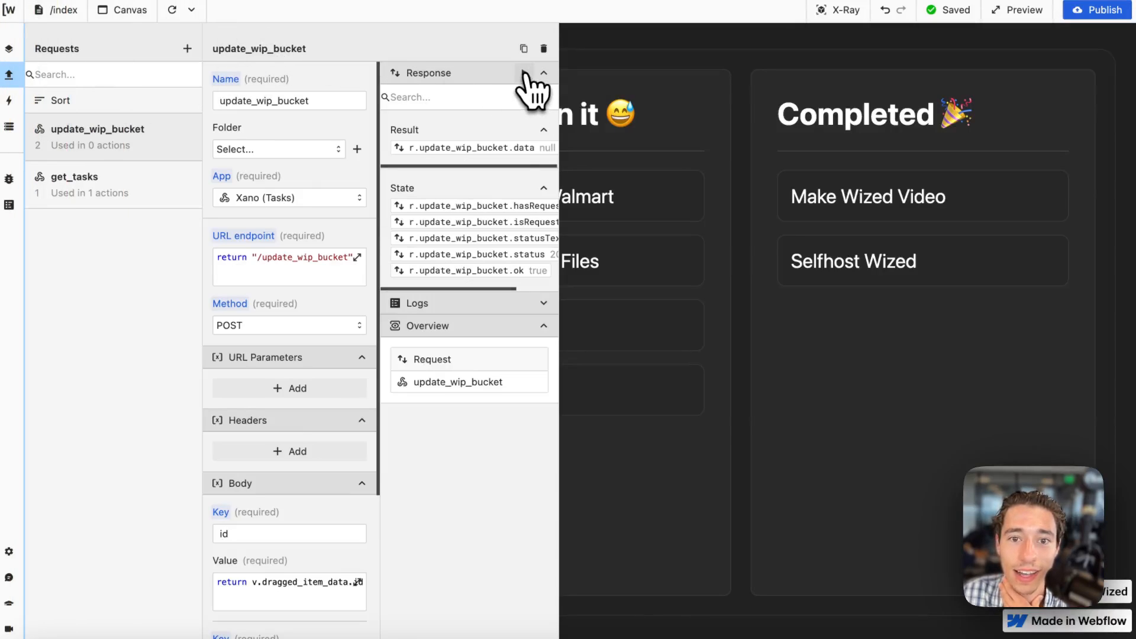
mouse_move(3, 392)
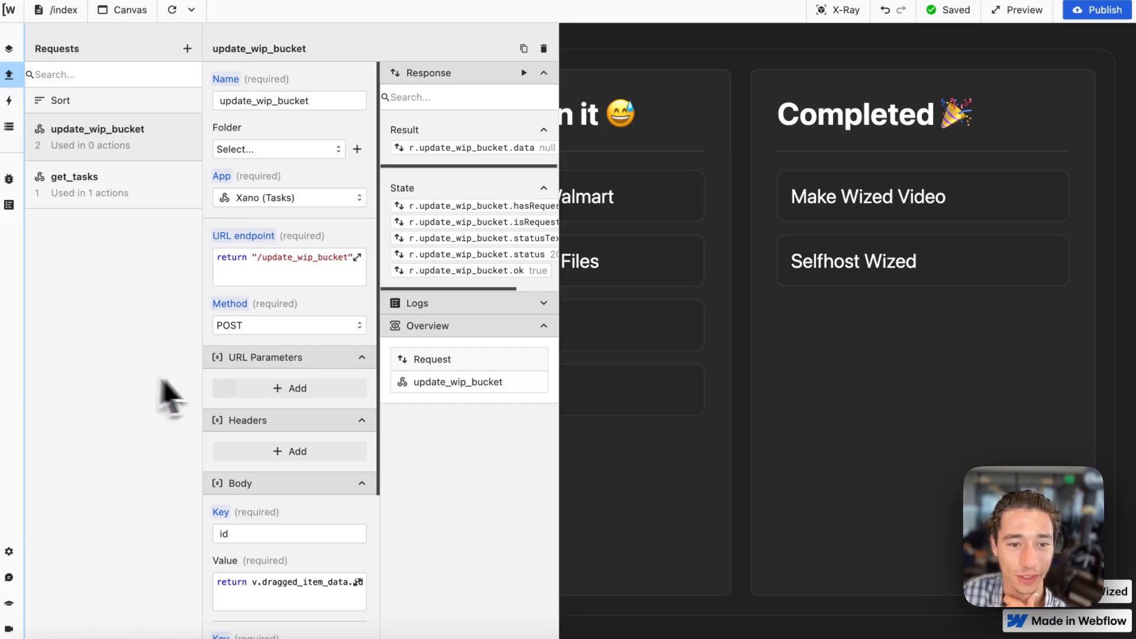
scroll(235, 401, down, 5)
scroll(296, 414, up, 5)
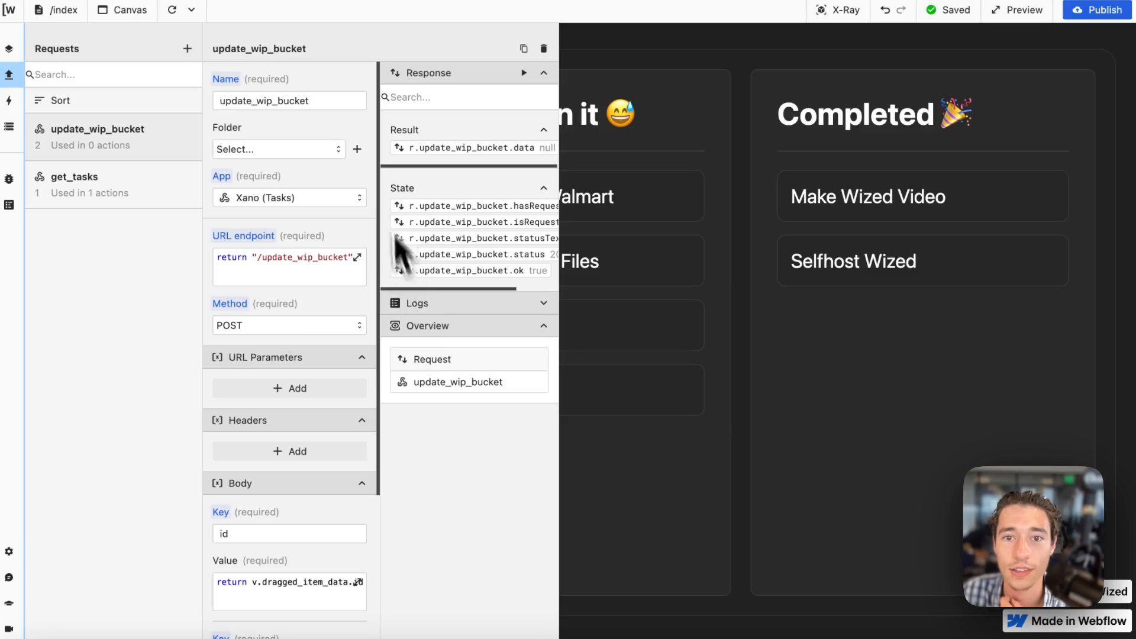
drag(947, 207, 591, 236)
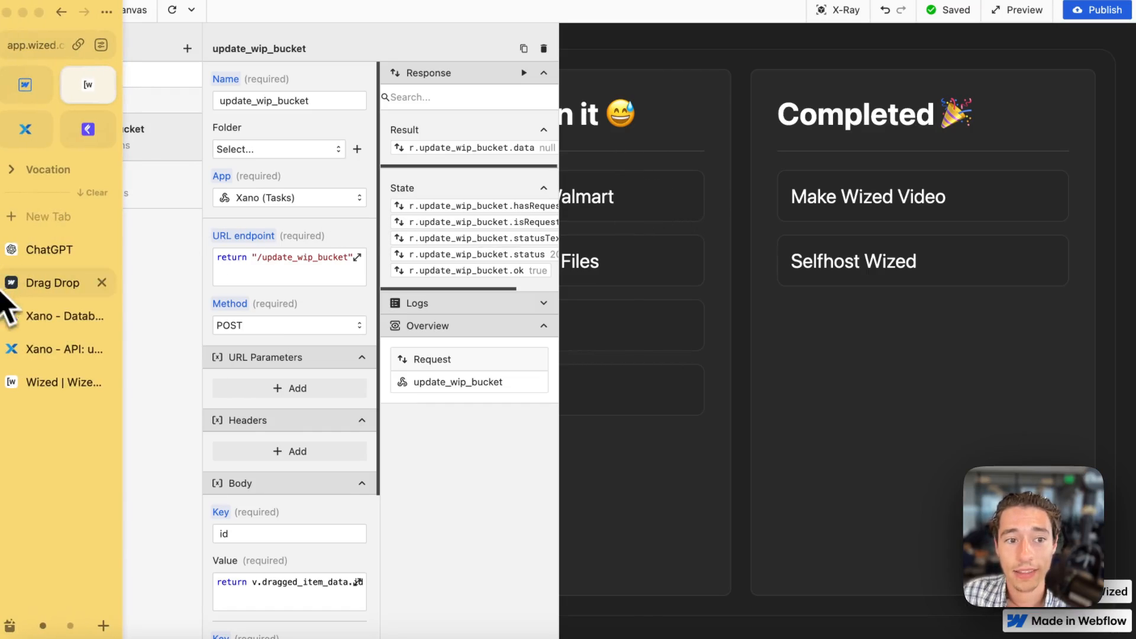
In Xano, add an Edit Record function for the drag-drop-tasks table to the endpoint, with field_value set to the id input.
click(52, 349)
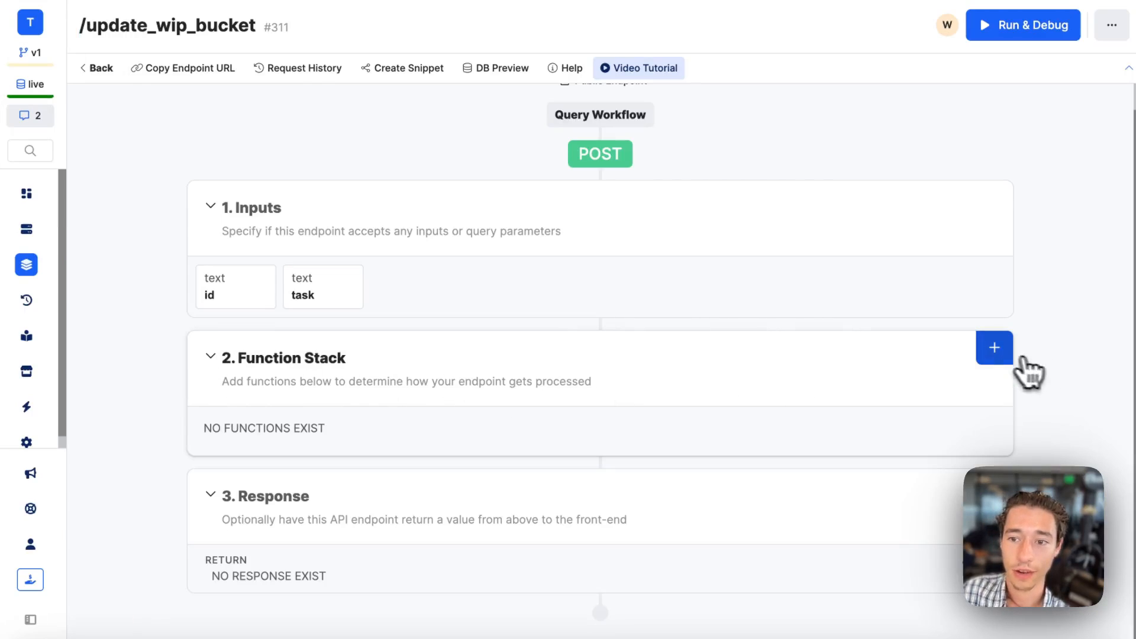
click(998, 351)
text(edit)
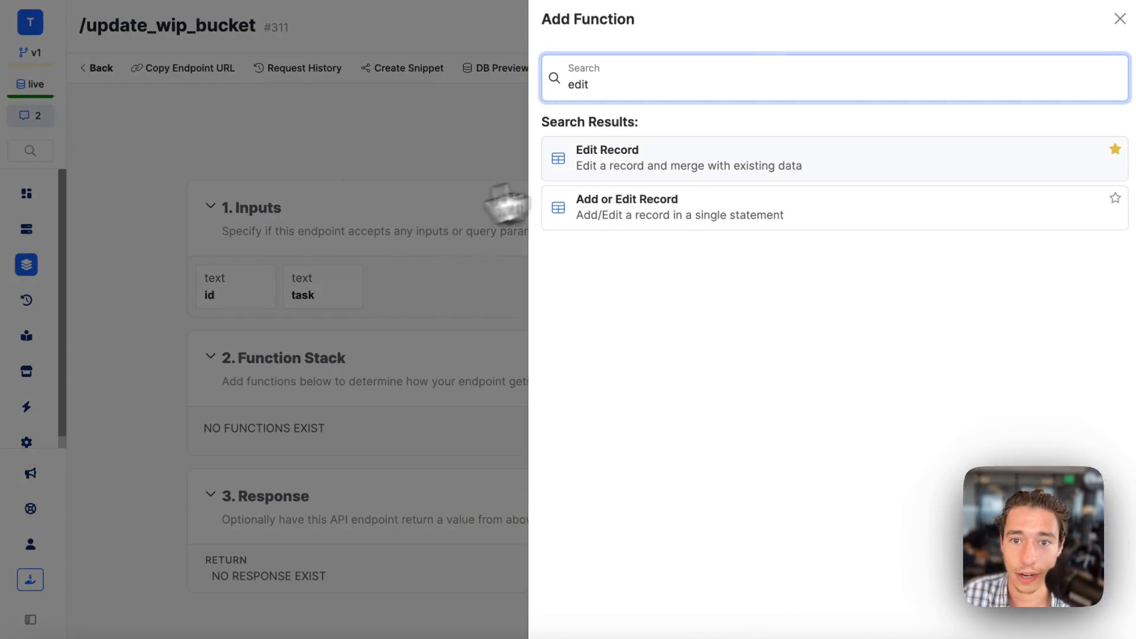
click(680, 155)
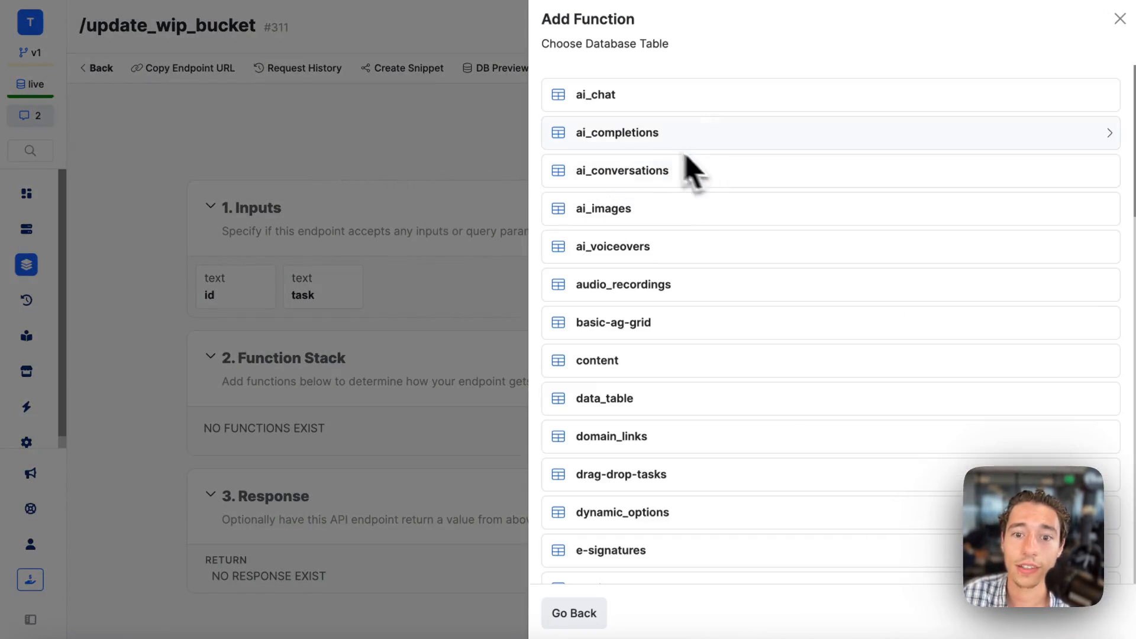
key(super+f)
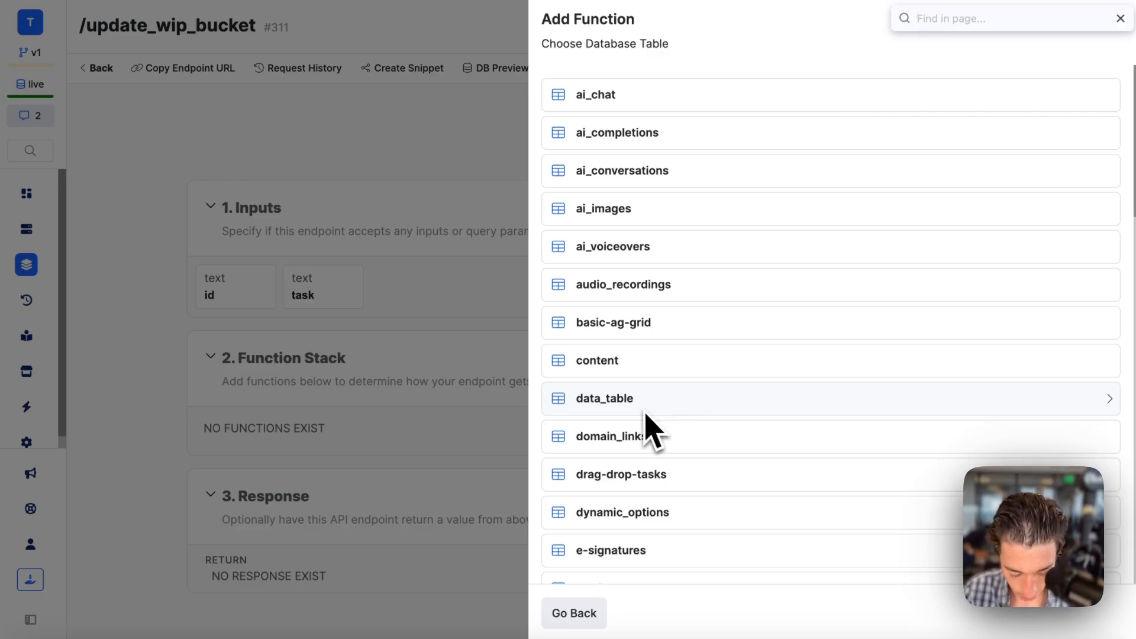
text(drag)
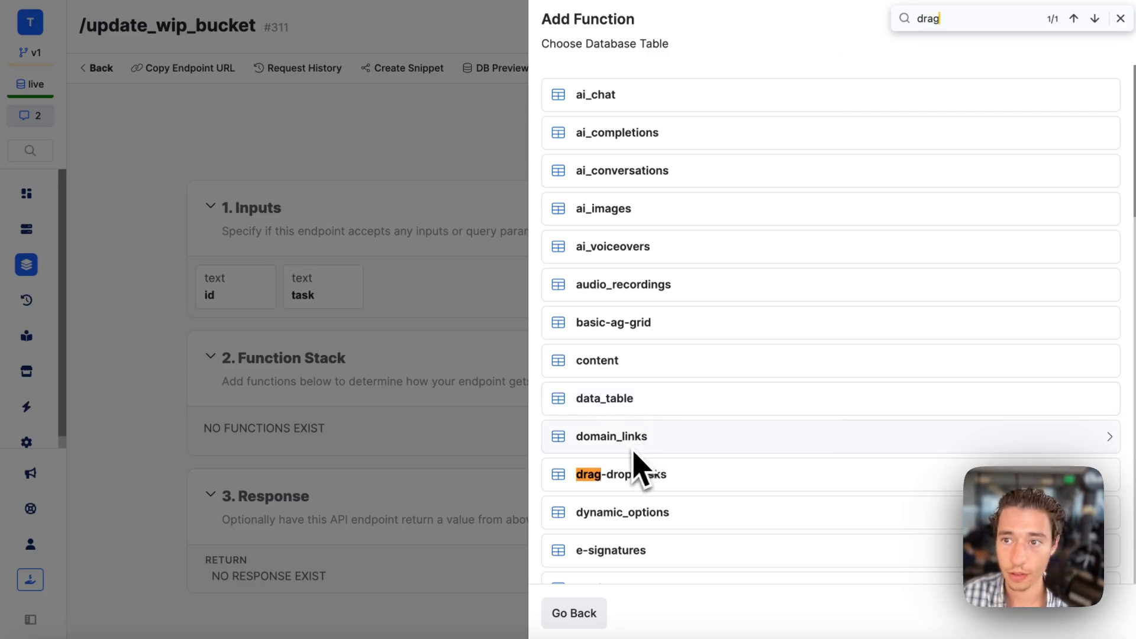
click(669, 480)
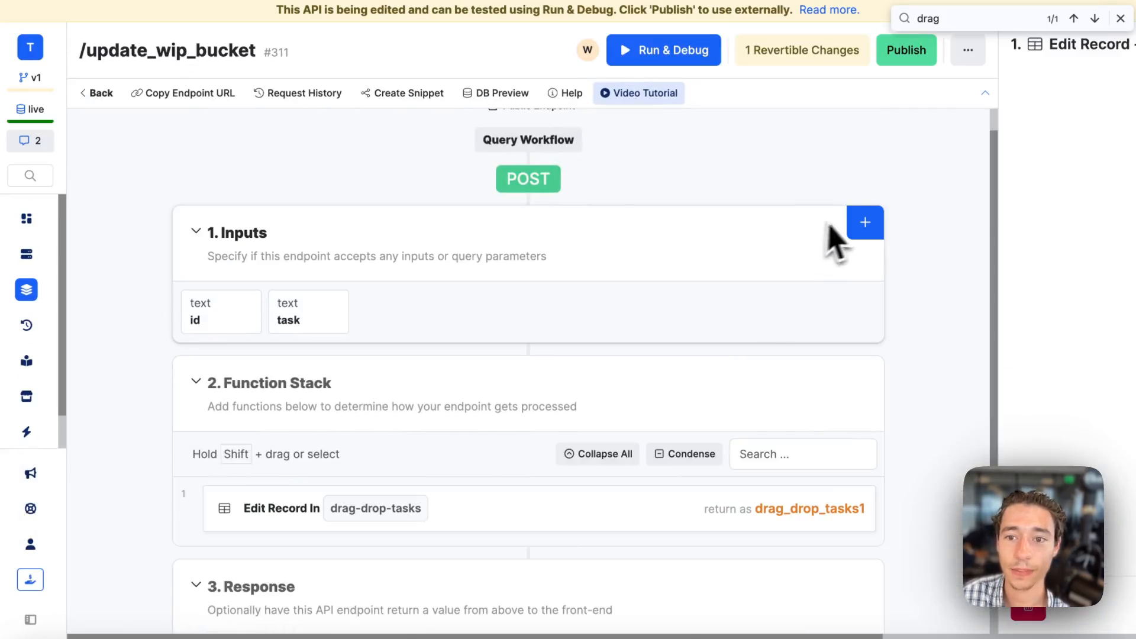
click(884, 305)
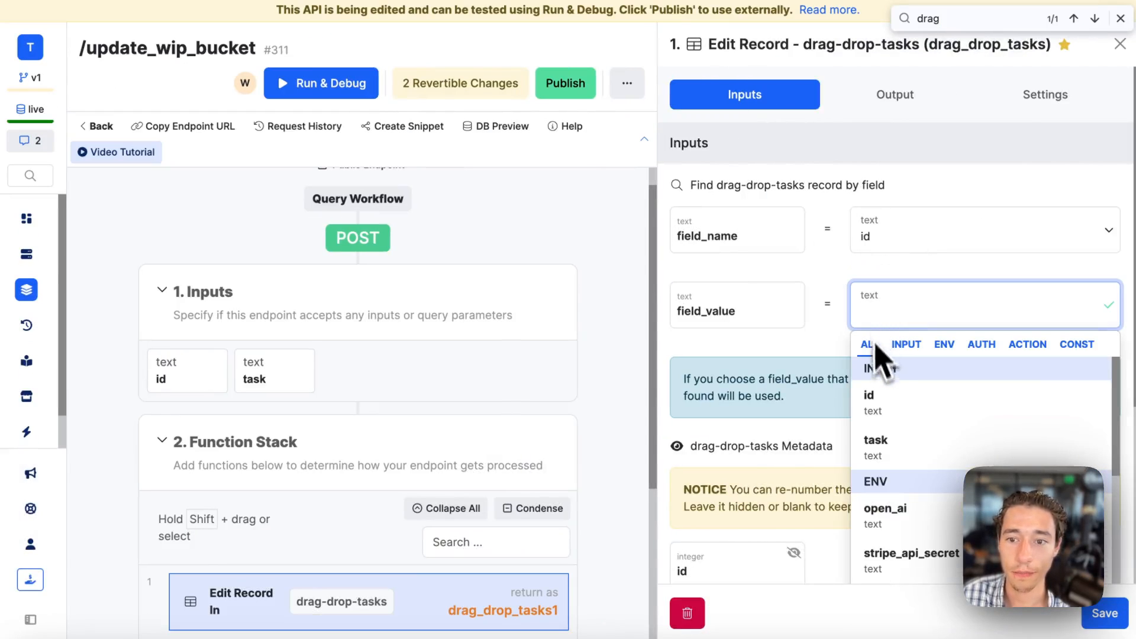
click(899, 405)
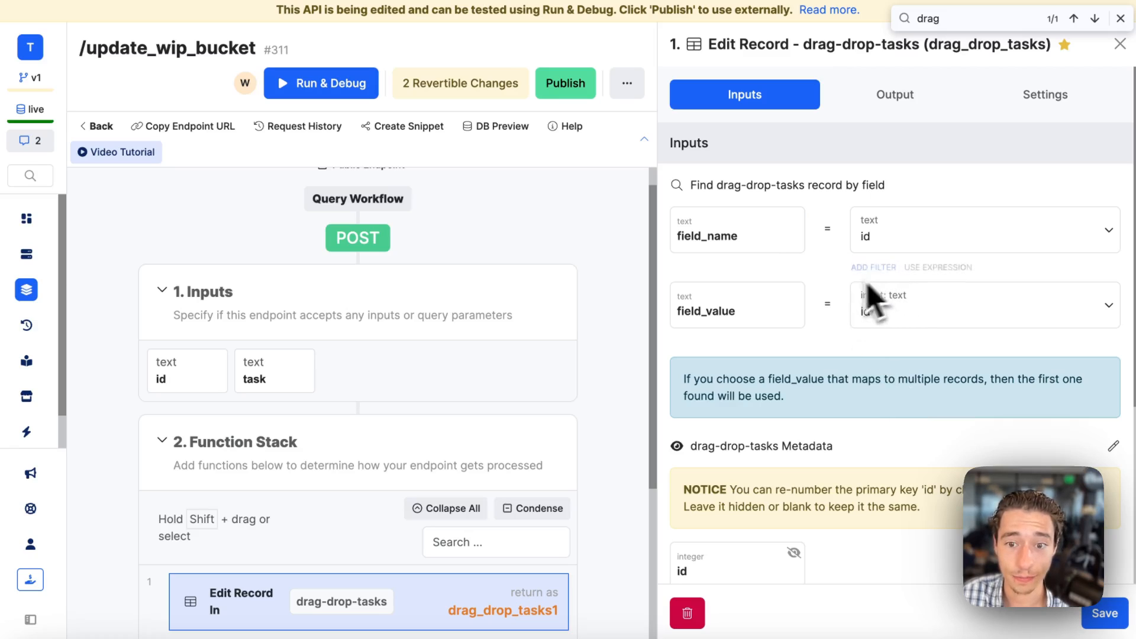
Exclude the task field from the record edit and include the type field with the value todo.
scroll(863, 368, down, 5)
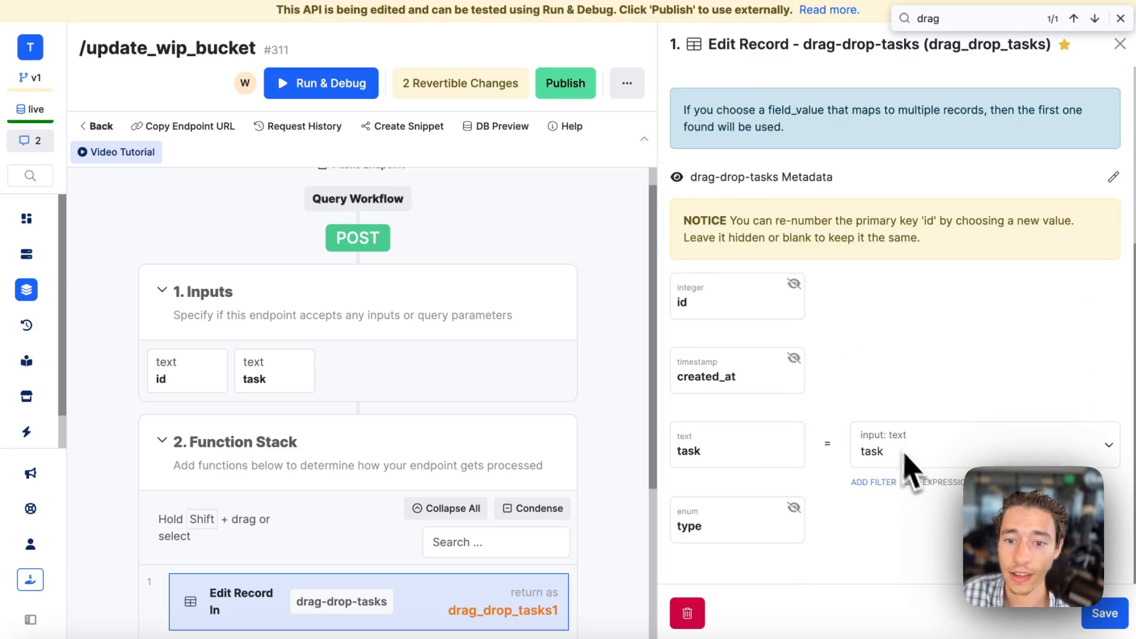
click(794, 434)
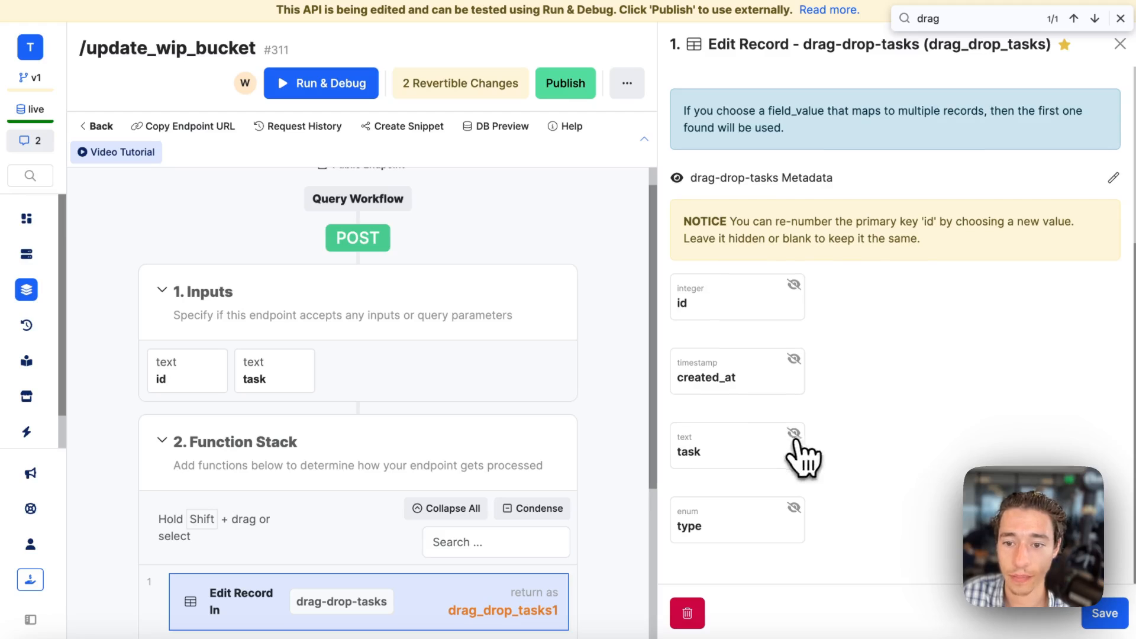
click(794, 507)
click(858, 519)
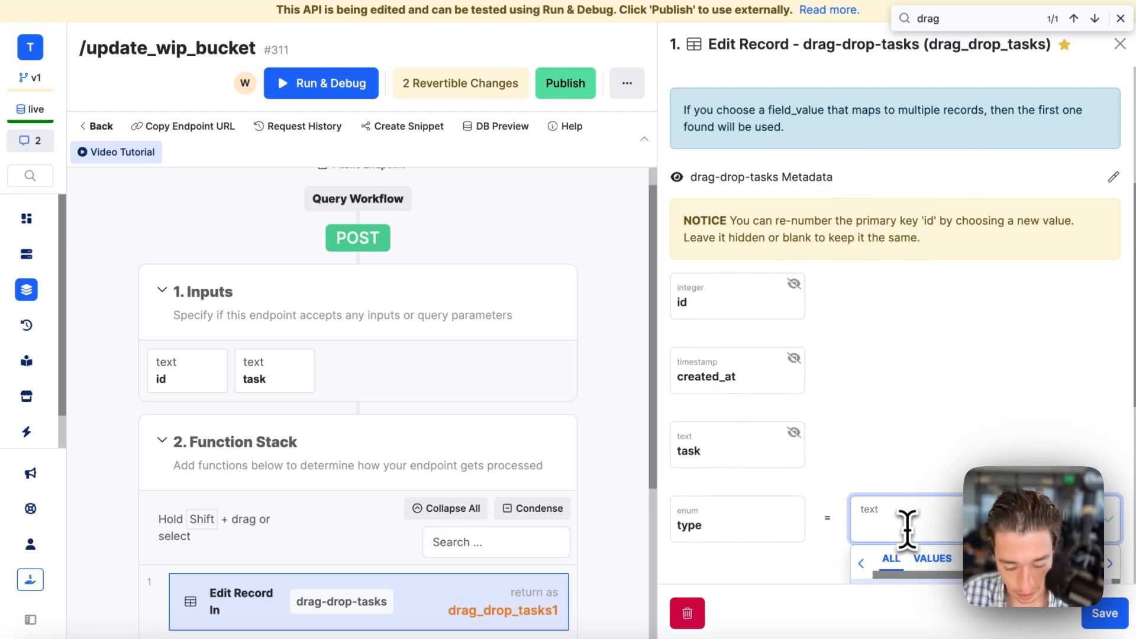
click(893, 452)
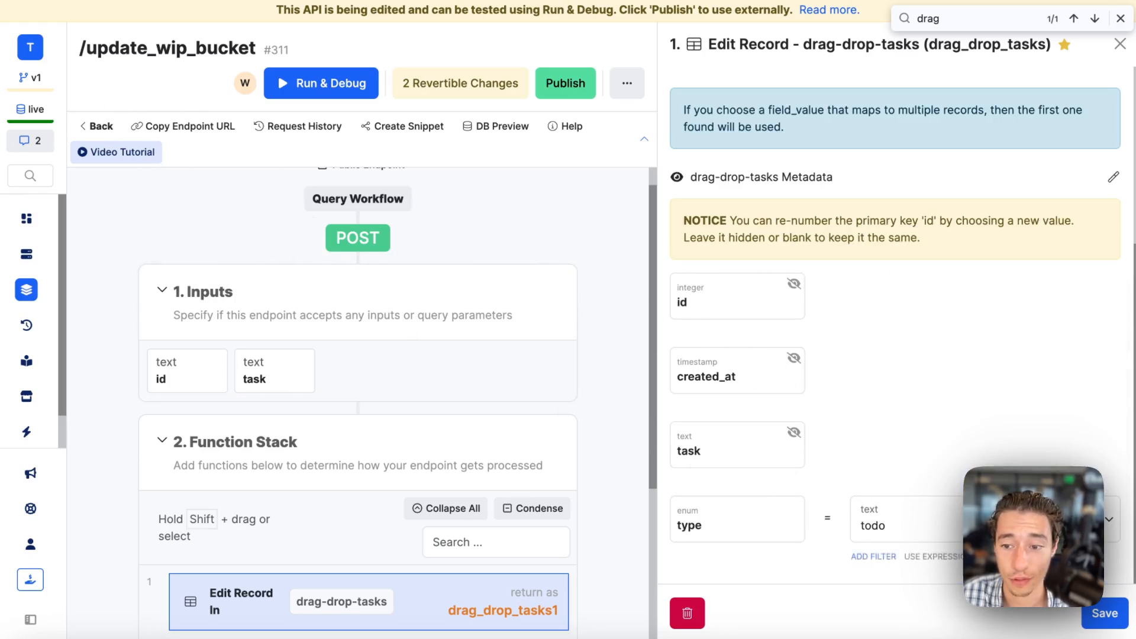
Save the Edit Record function and publish the update_wip_bucket endpoint.
click(1115, 620)
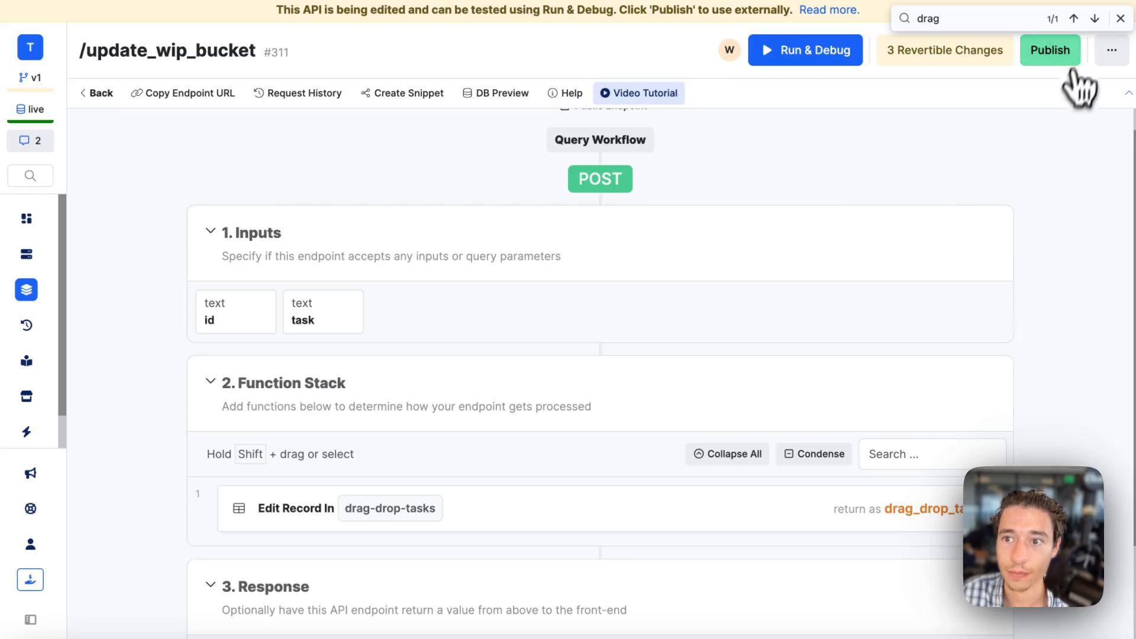
click(1120, 18)
click(1050, 49)
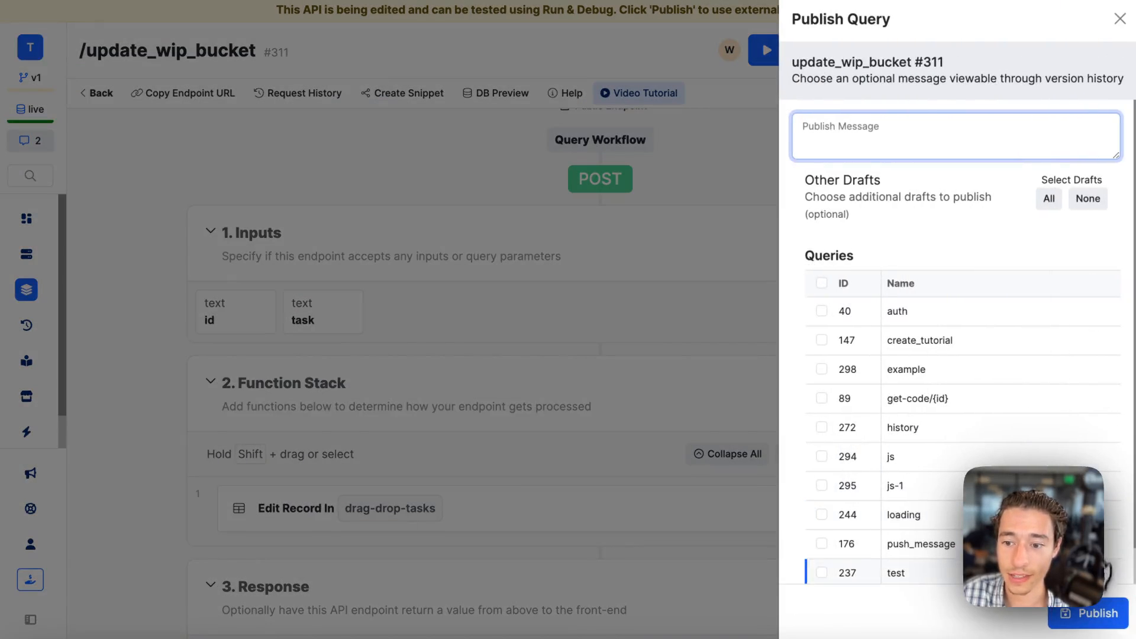
click(1088, 615)
Switch to Wized and try moving the Buy Milk from Walmart task toward the Completed bucket.
mouse_move(24, 278)
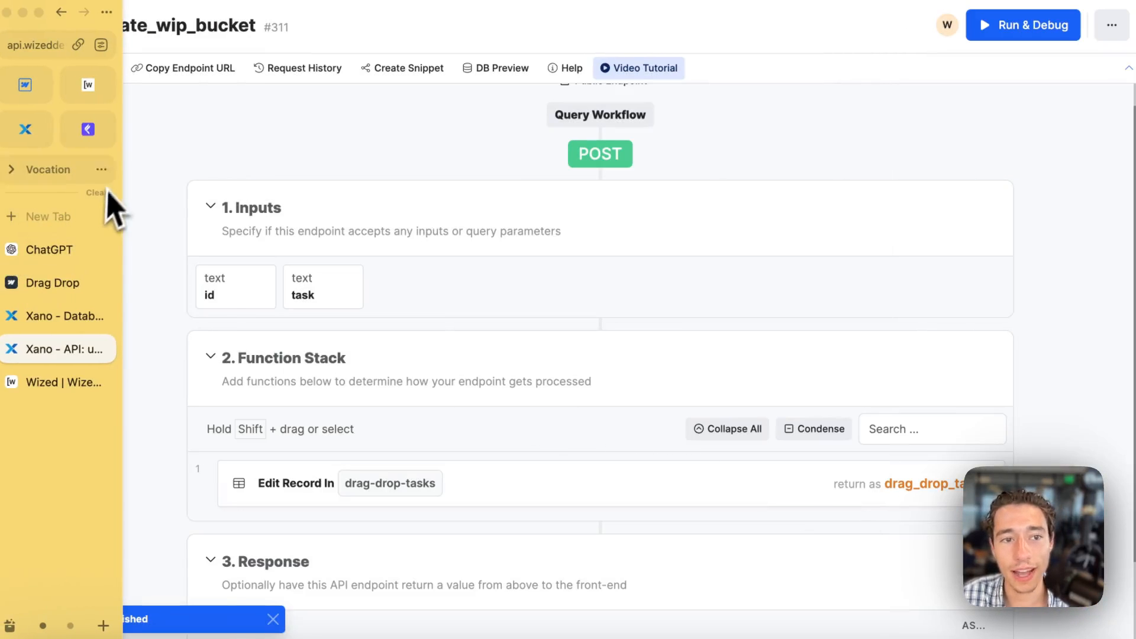
click(92, 94)
drag(642, 210, 1004, 218)
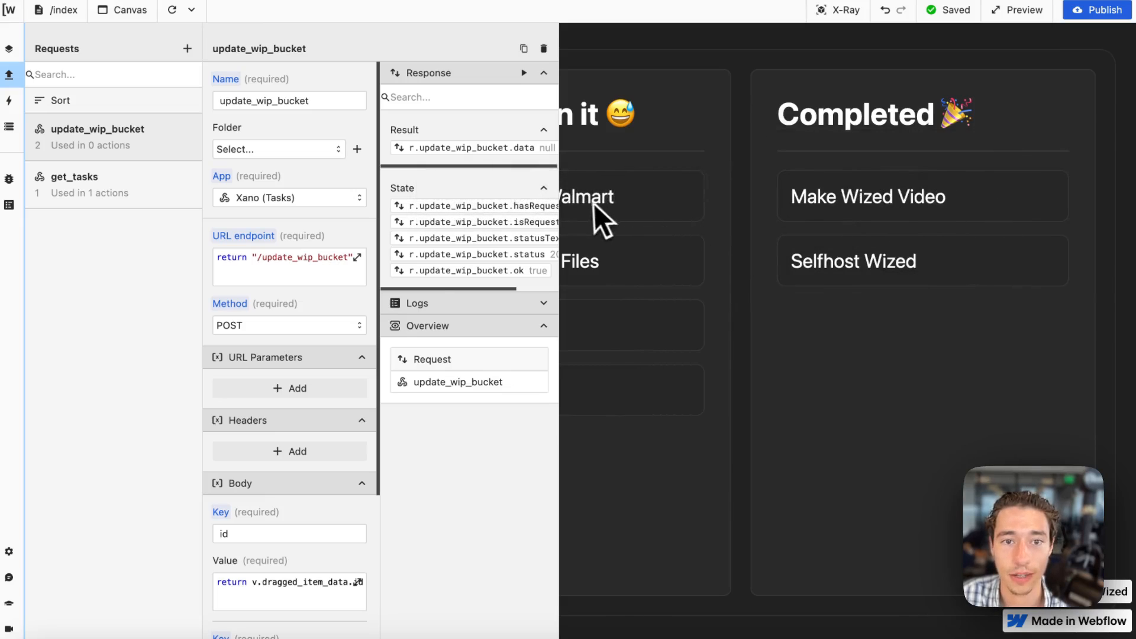
drag(601, 221, 1086, 208)
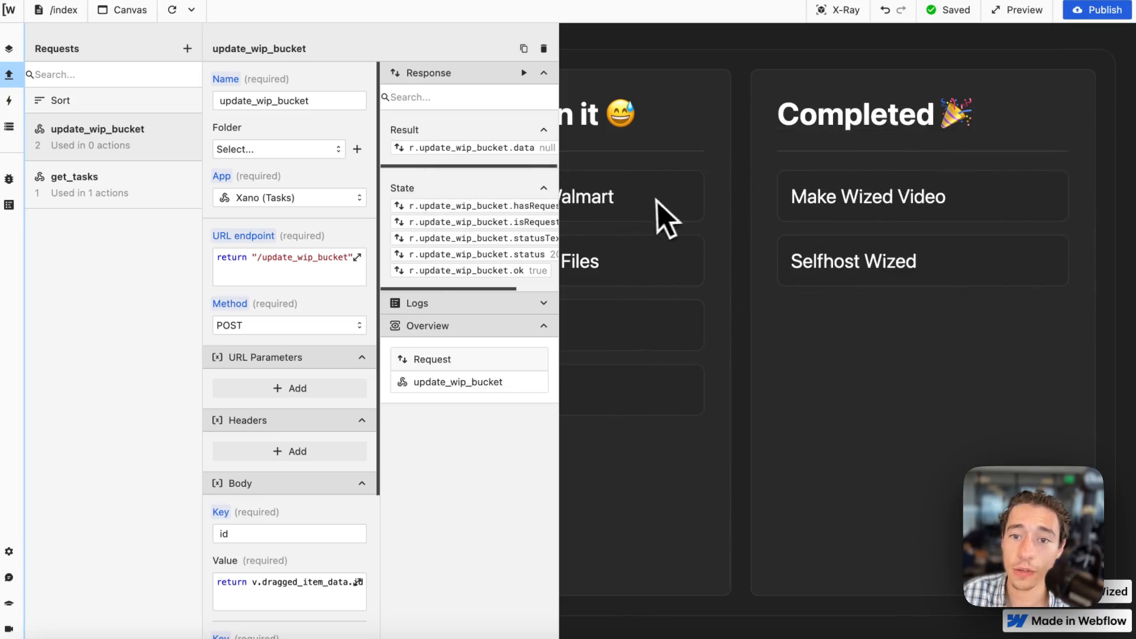
drag(664, 215, 628, 294)
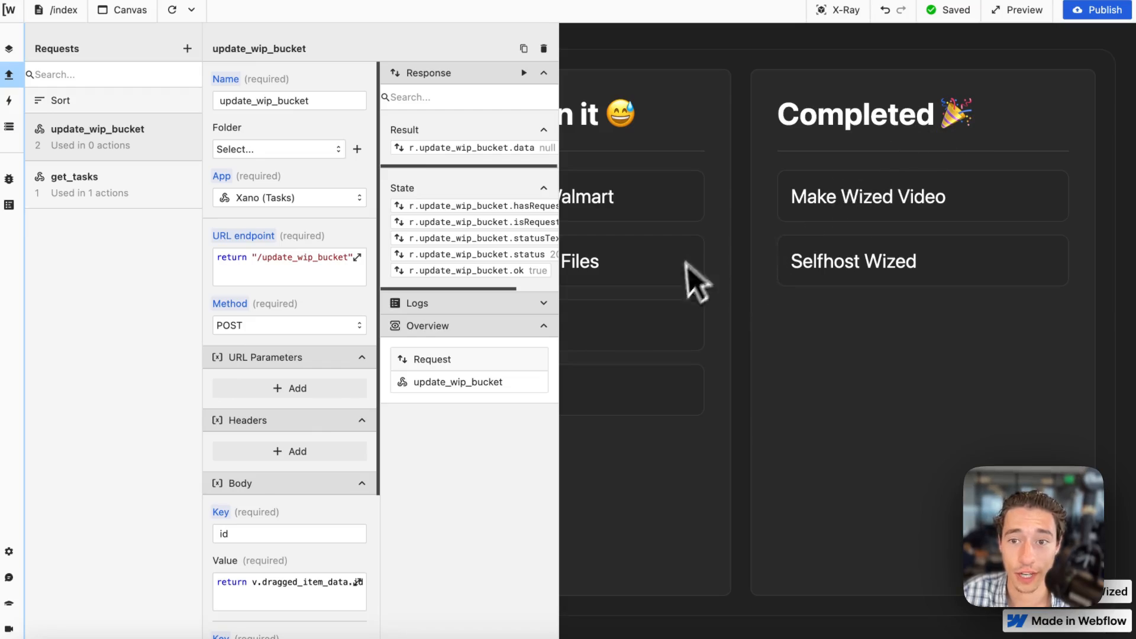
Switch to Xano and review the update_wip_bucket endpoint's inputs, function stack and response.
mouse_move(10, 431)
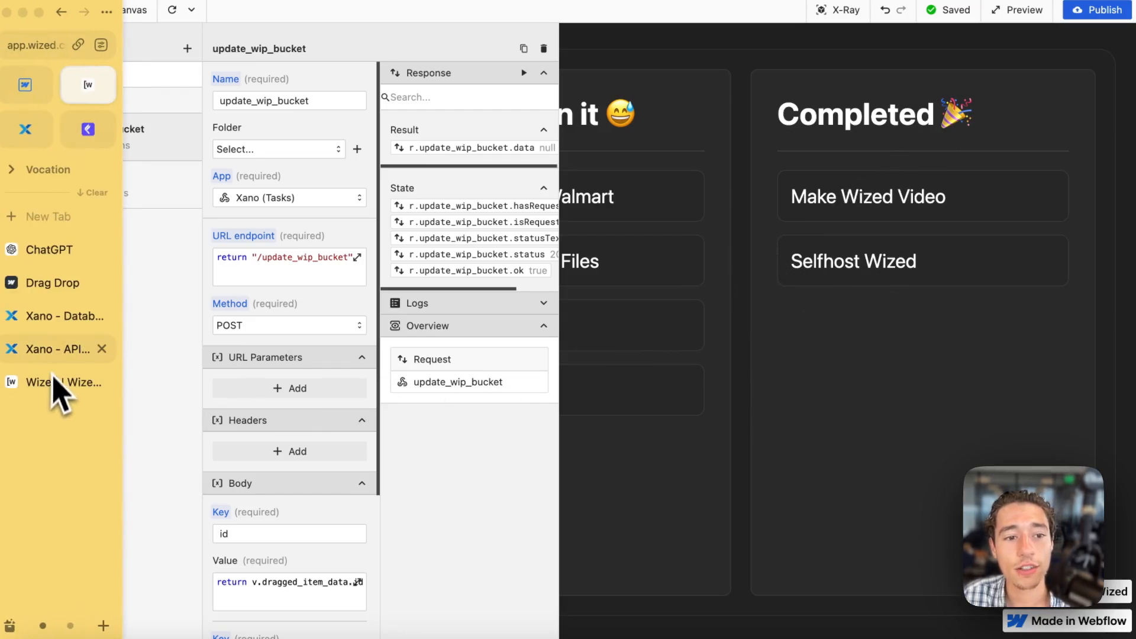
click(57, 349)
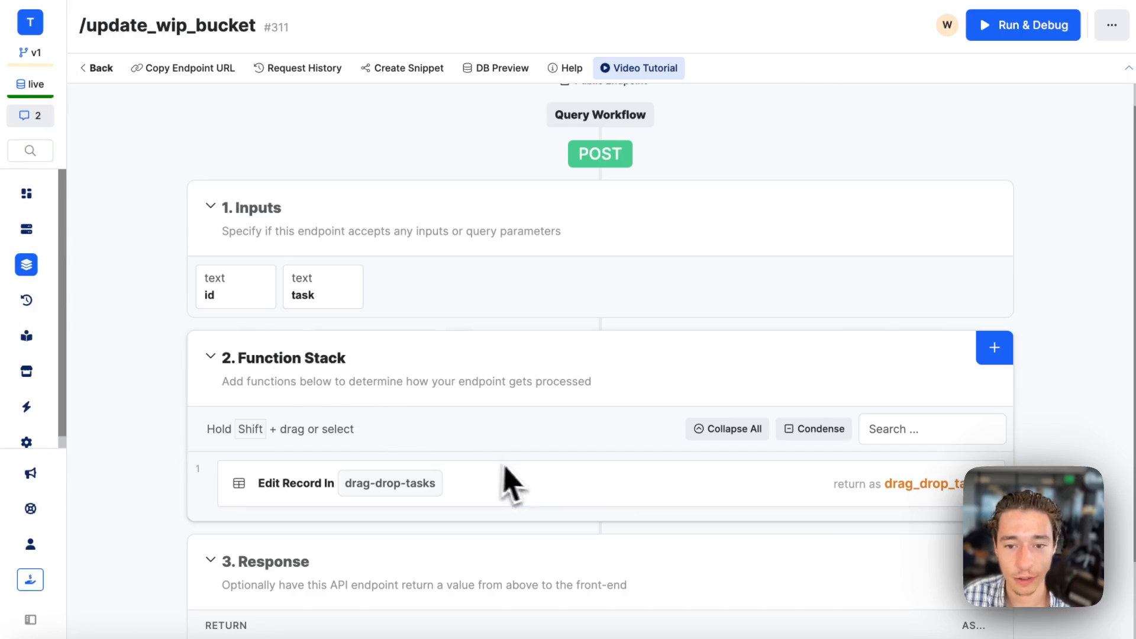
scroll(562, 473, down, 3)
scroll(589, 467, up, 4)
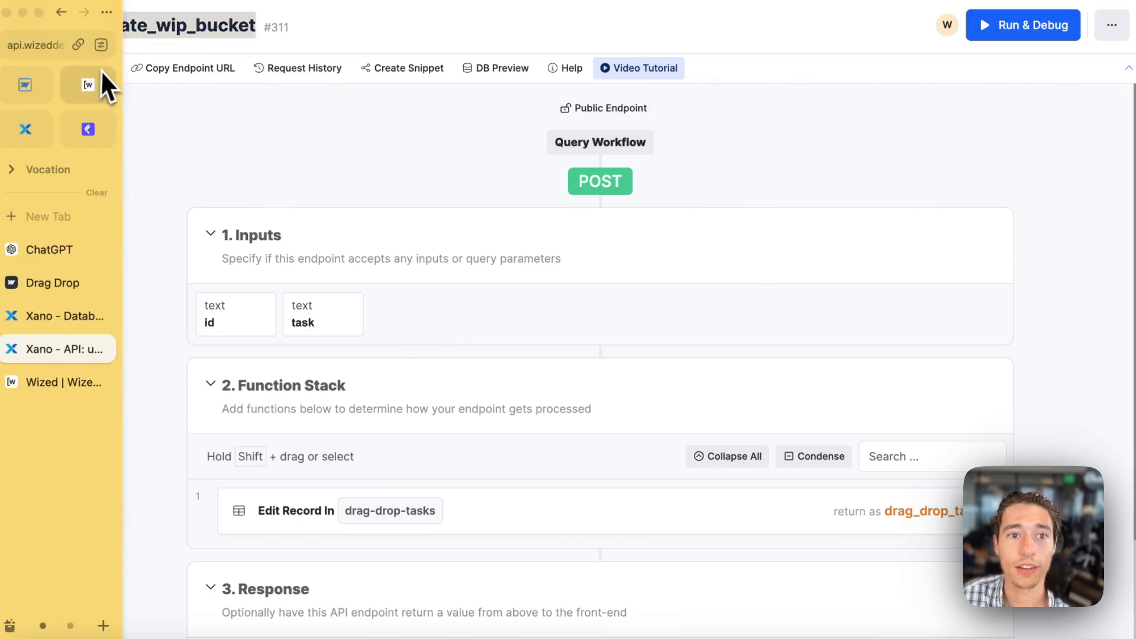
Switch back to Wized, run the update_wip_bucket request, review the returned record data and close the request.
click(101, 74)
scroll(319, 414, down, 5)
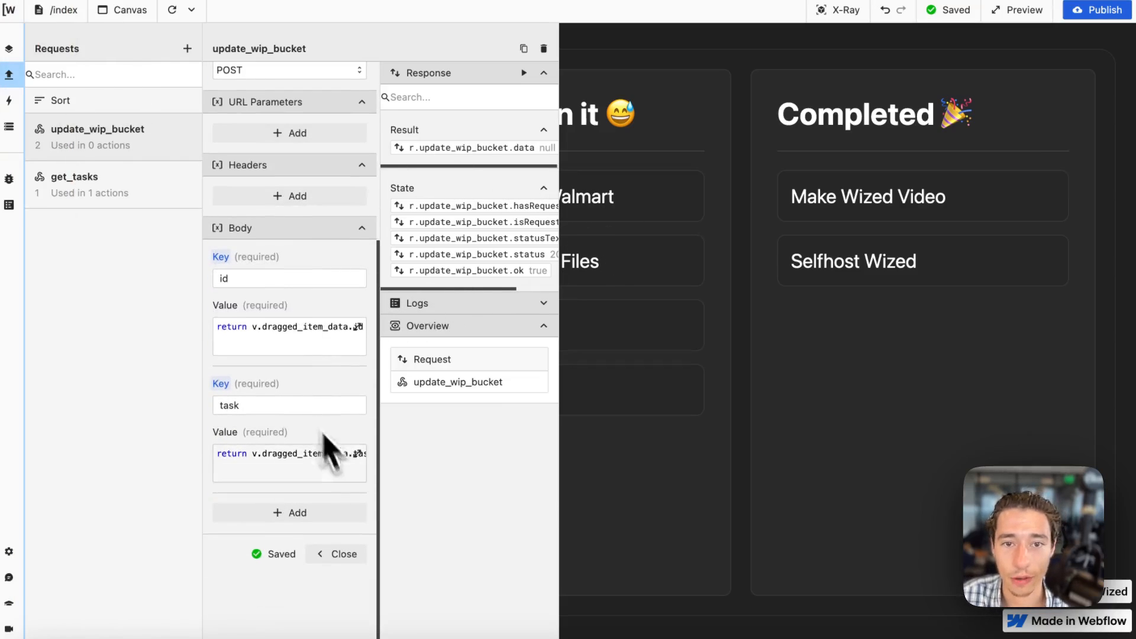
scroll(536, 180, right, 2)
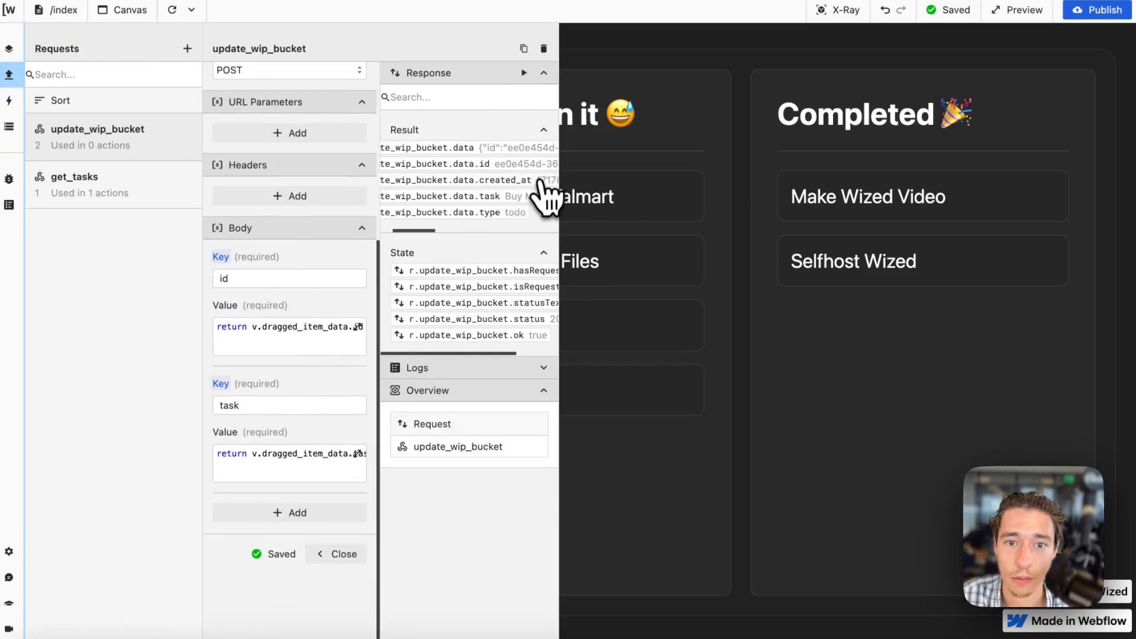
click(349, 554)
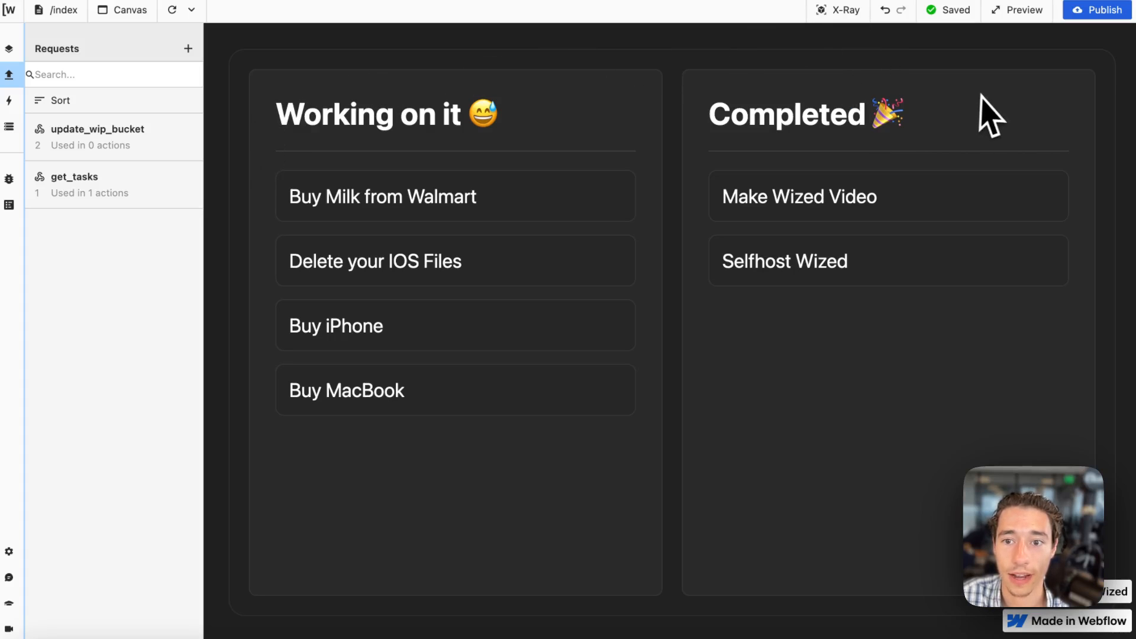
Set the wipDroZone drop event action to perform the update_wip_bucket request.
drag(813, 207, 426, 181)
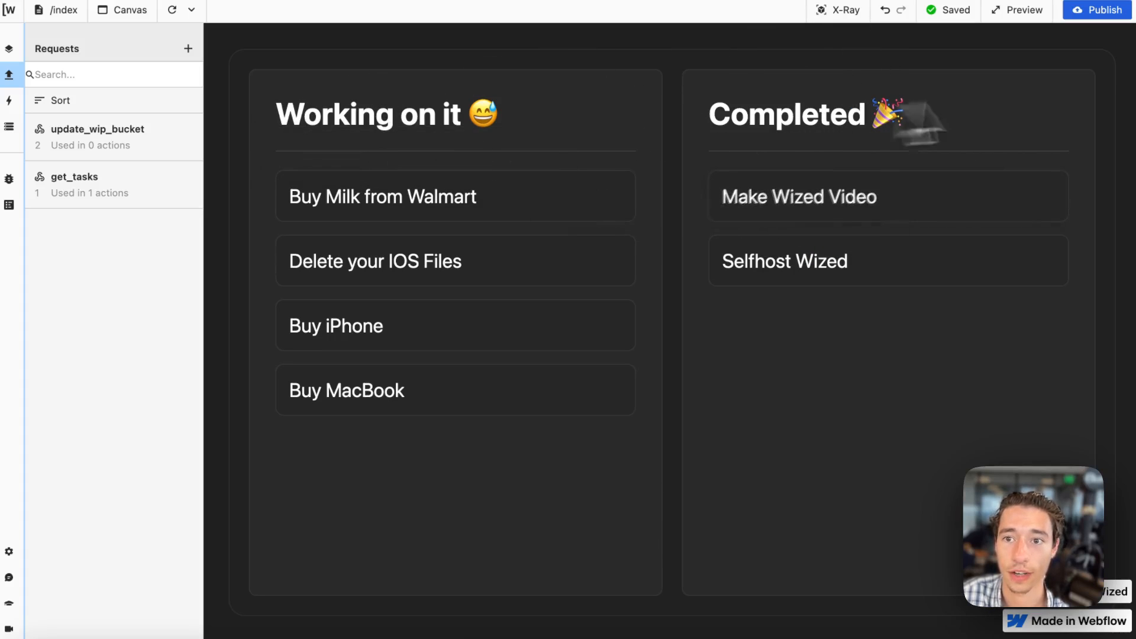
click(845, 11)
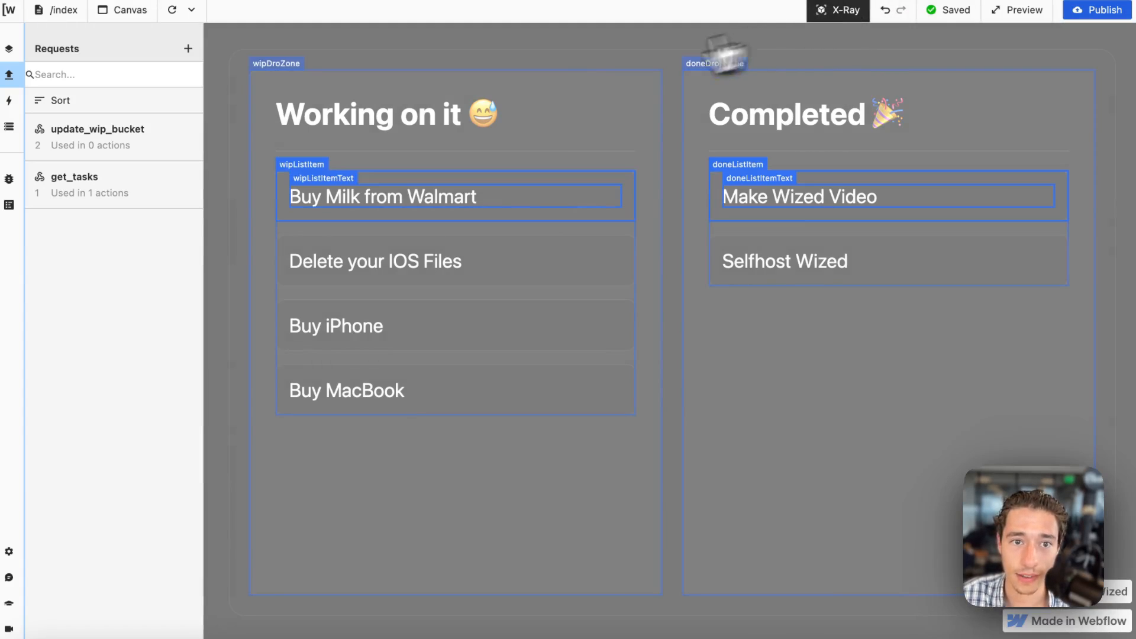
click(280, 68)
scroll(283, 349, down, 3)
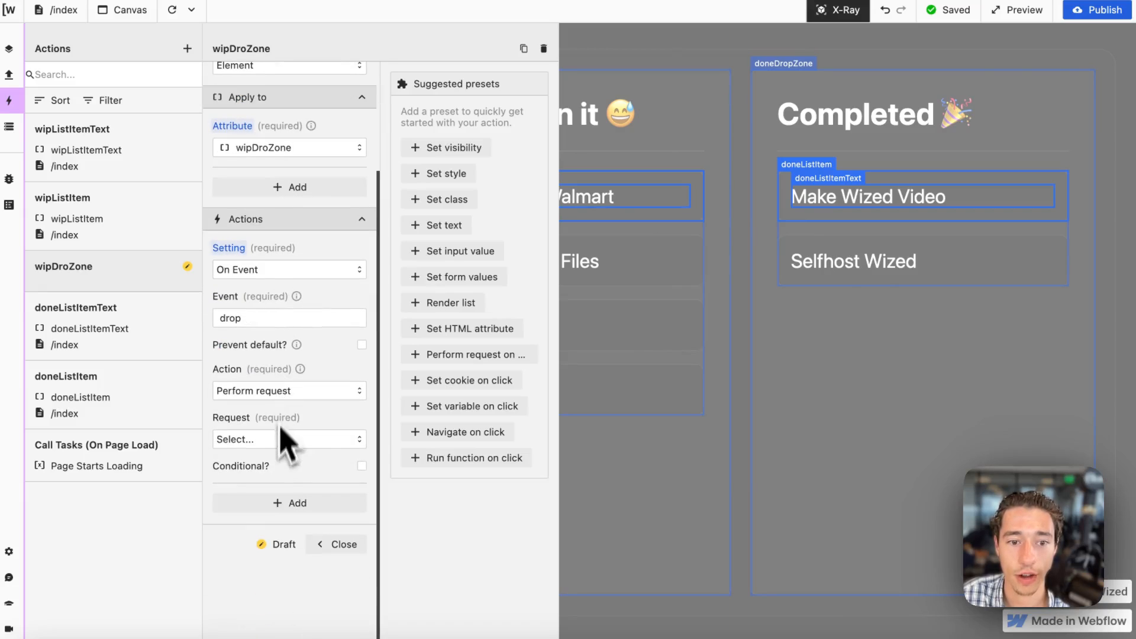
click(279, 441)
click(273, 488)
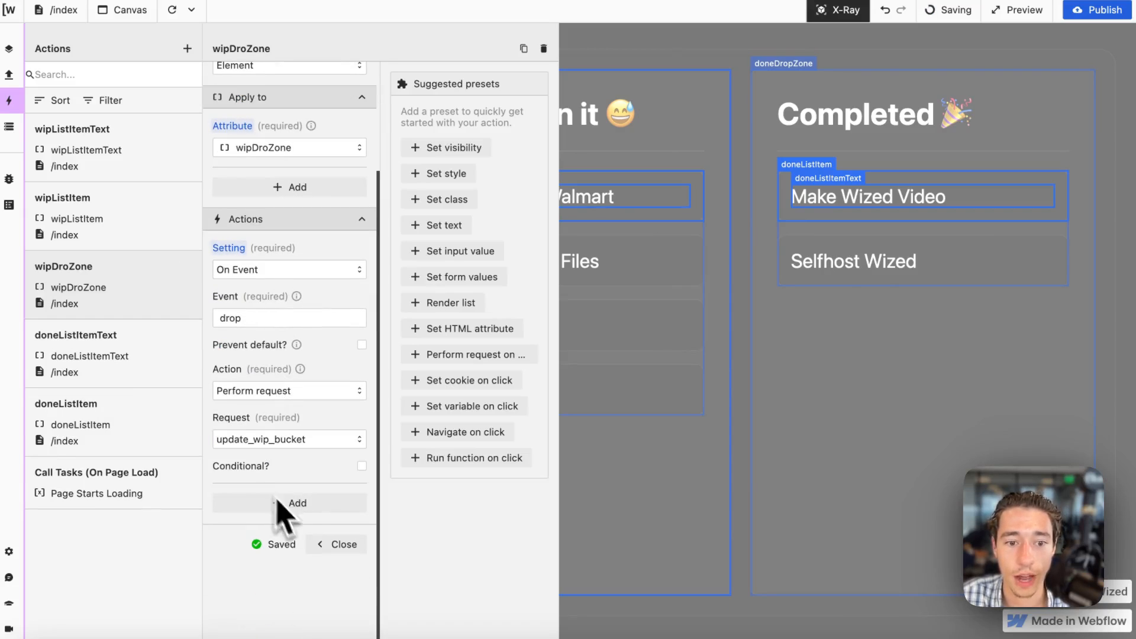
click(334, 544)
Try dropping the Make Wized Video task into the Working on it bucket with X-Ray temporarily off.
click(844, 11)
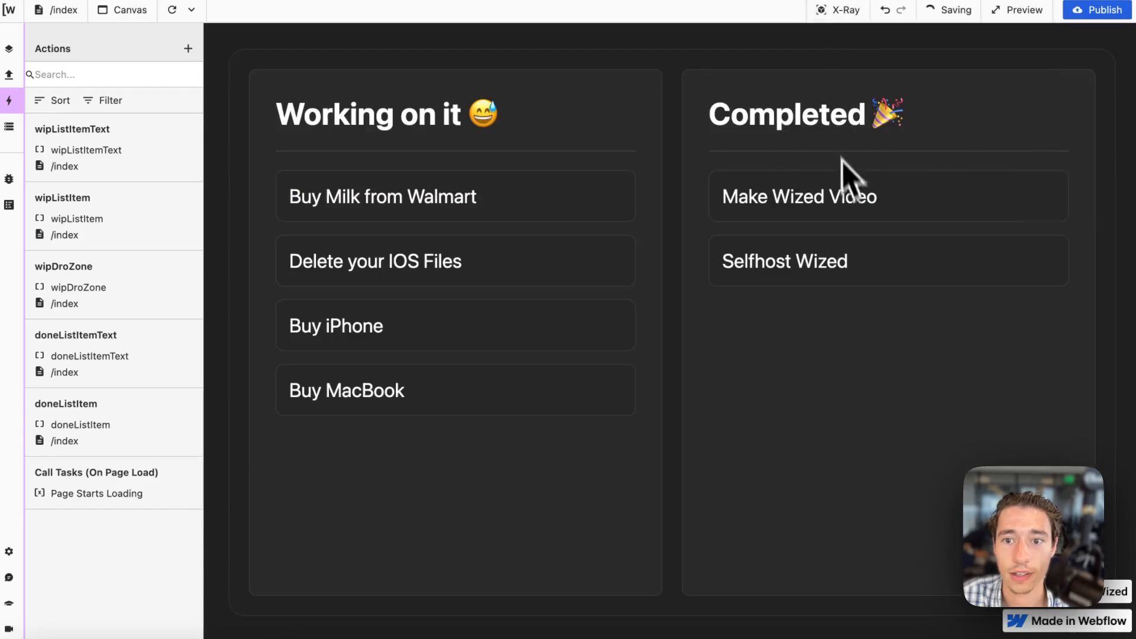
drag(868, 208, 477, 206)
click(844, 10)
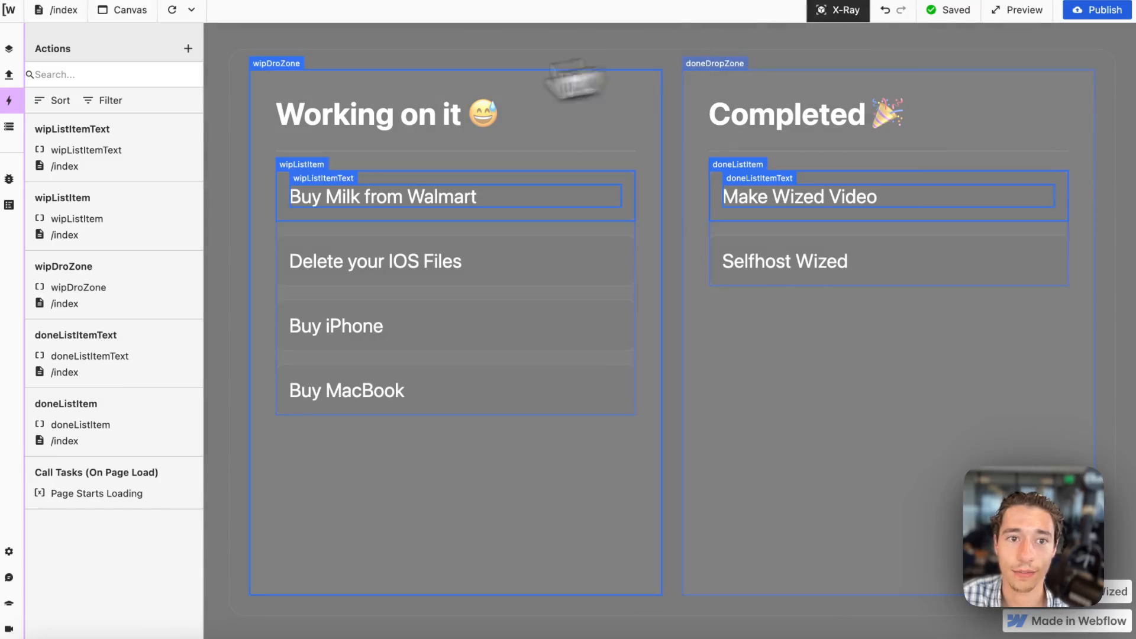
Add a second On Event setting to the wipDroZone action for the dragover event, with prevent default enabled.
click(273, 65)
scroll(290, 355, down, 3)
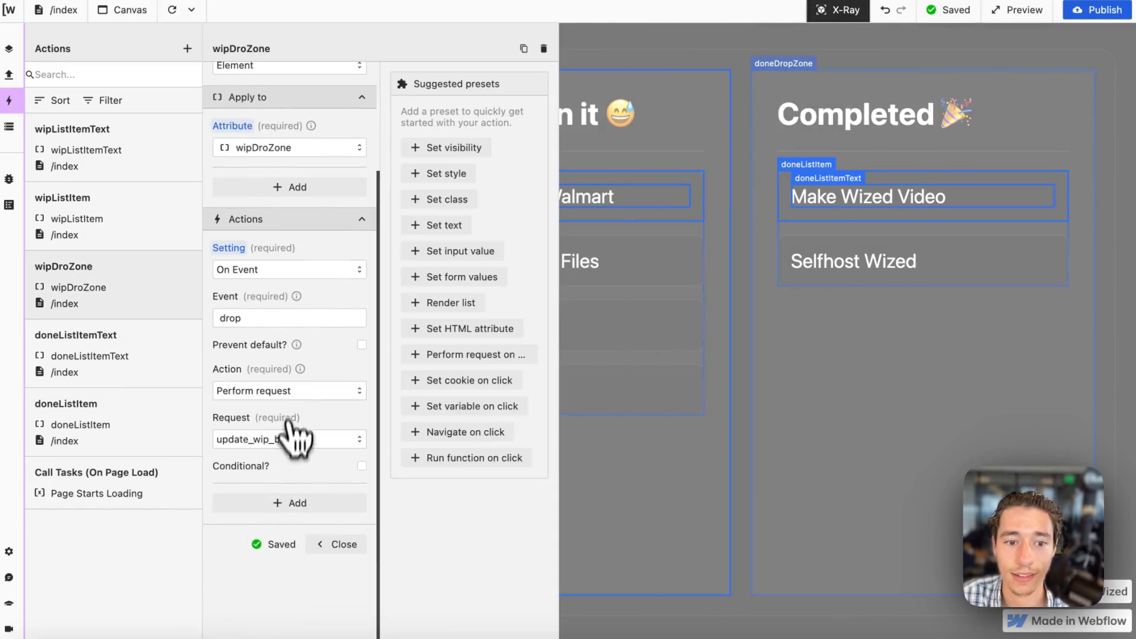
click(284, 500)
click(278, 522)
scroll(278, 523, down, 1)
click(277, 517)
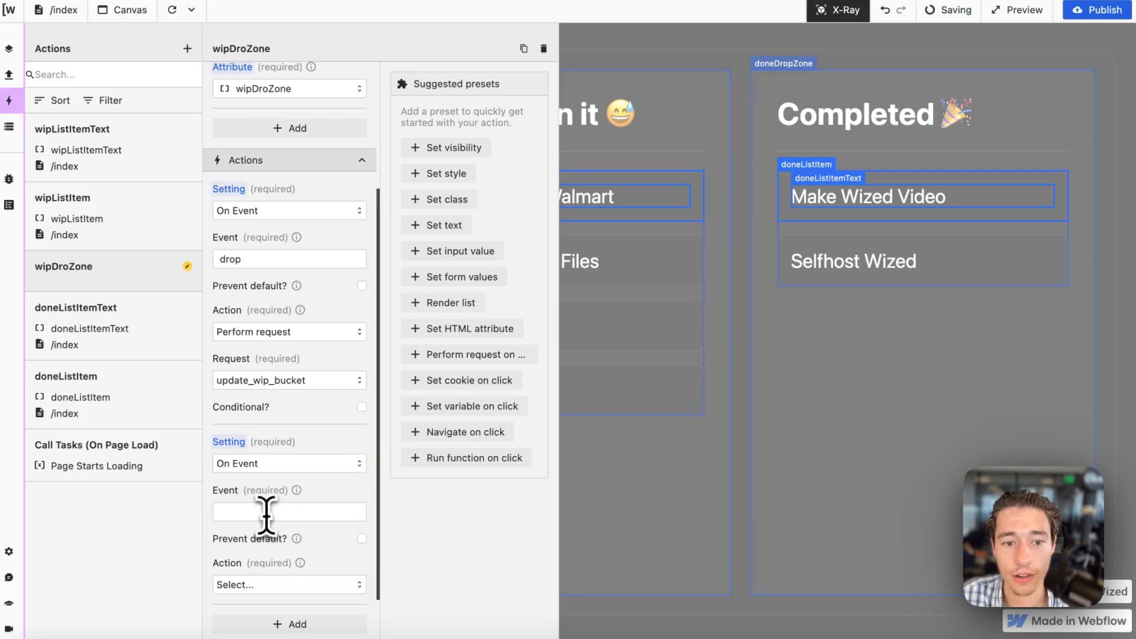
click(258, 512)
text(dragover)
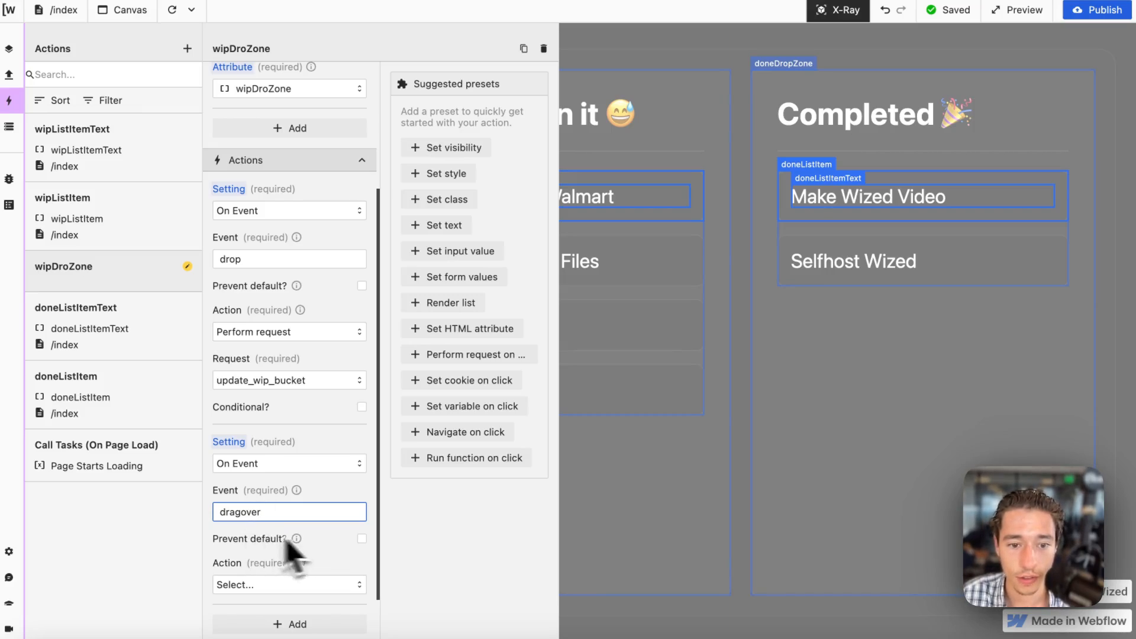
click(361, 539)
Make the dragover event run a function containing "return 0" and close the wipDroZone action.
click(290, 586)
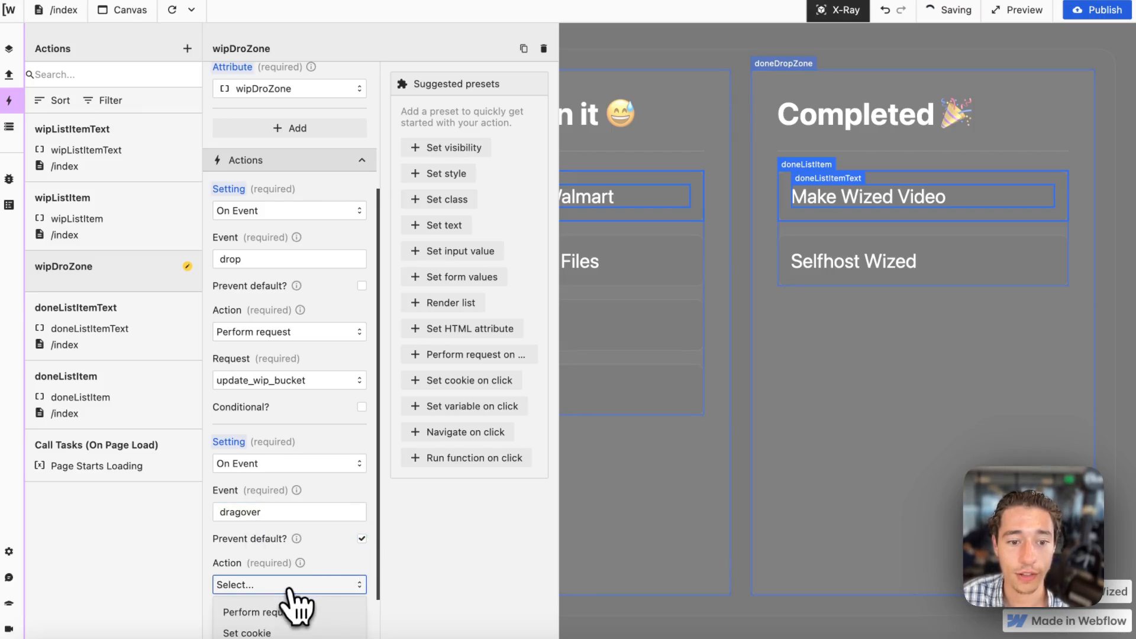
click(278, 576)
click(336, 521)
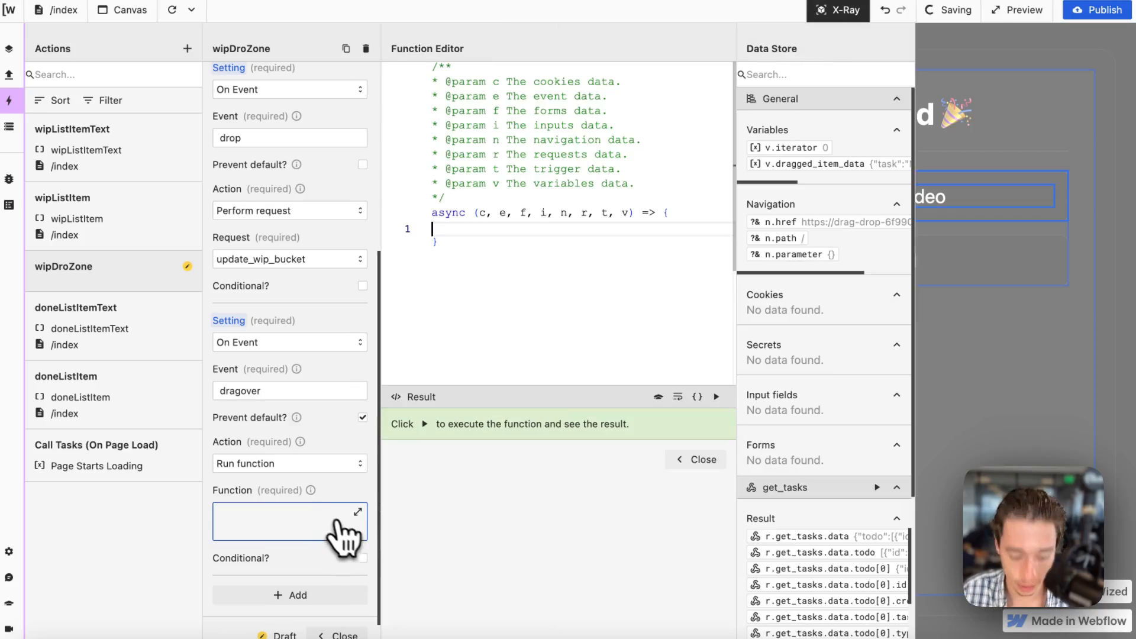
text(return )
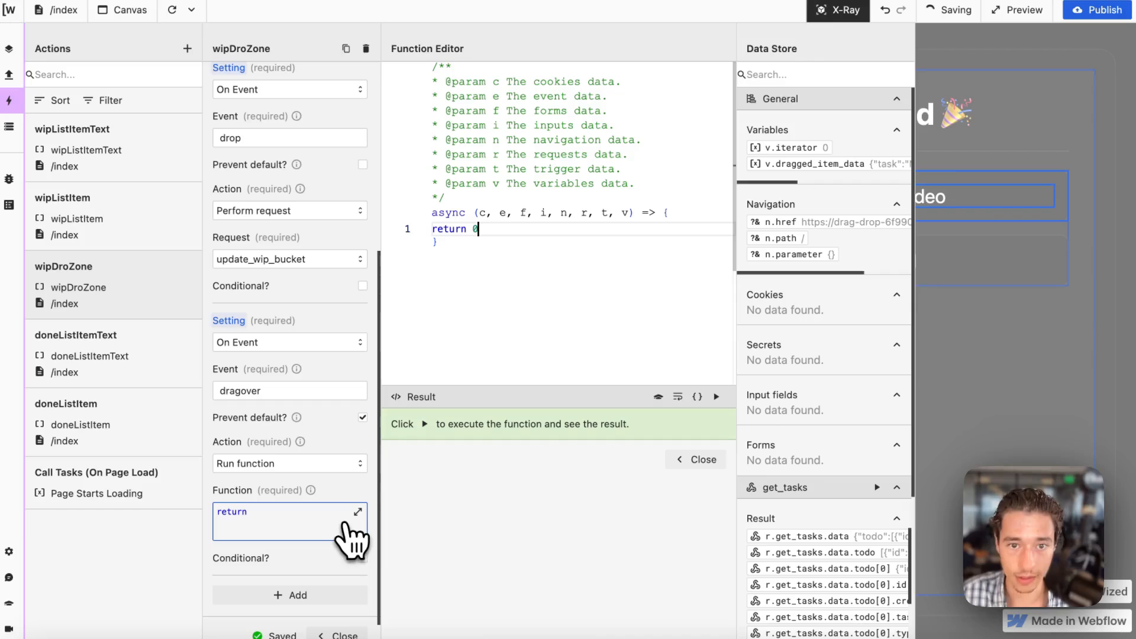
text(0)
click(701, 461)
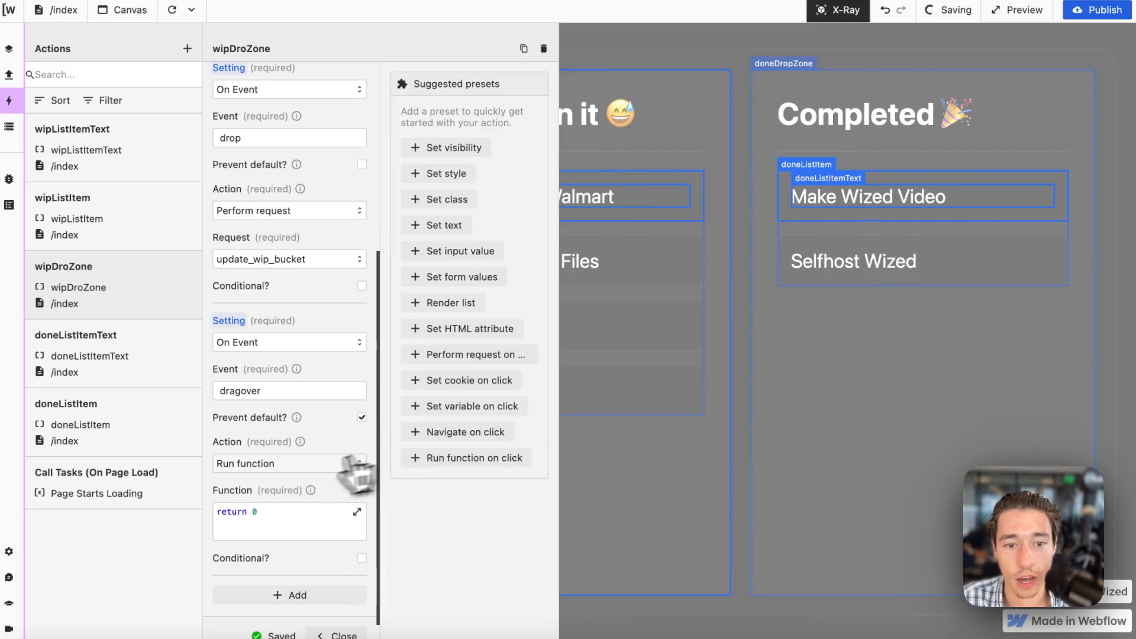
scroll(297, 512, down, 3)
click(341, 553)
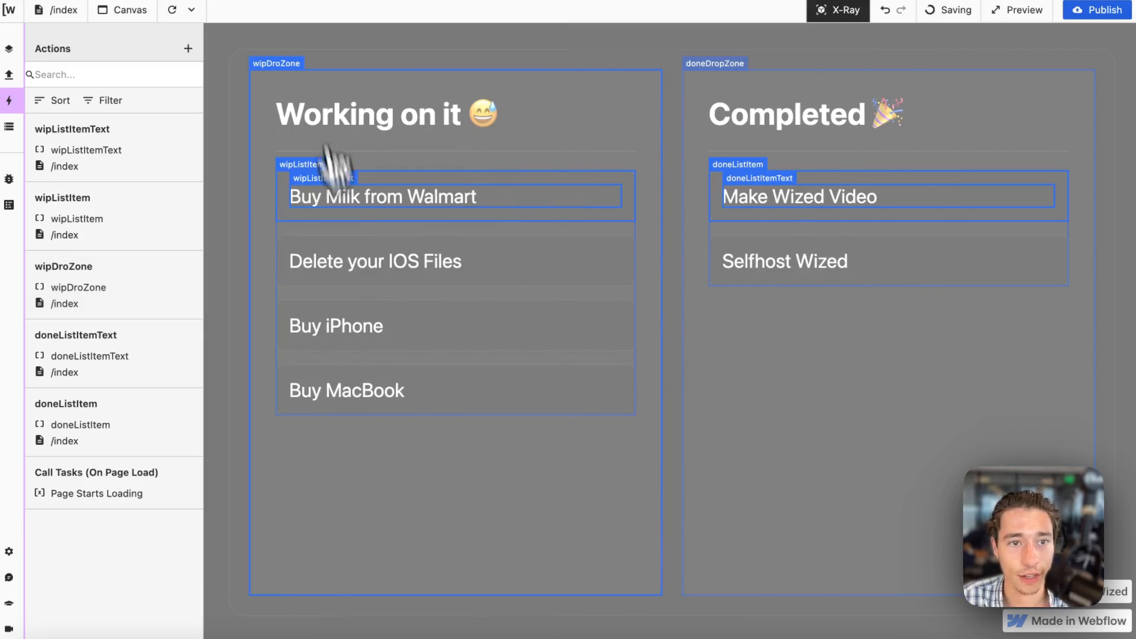
Reload the canvas with X-Ray off, move the Make Wized Video task into the Working on it bucket, and reload again.
click(173, 10)
click(820, 12)
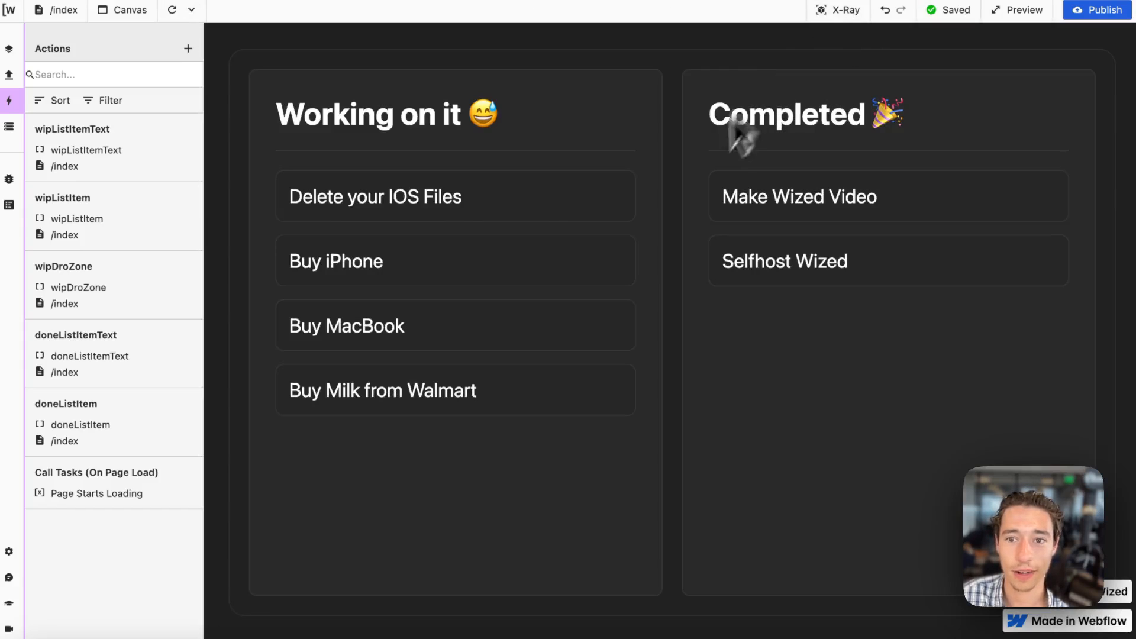
drag(805, 190, 407, 216)
drag(847, 200, 392, 251)
click(172, 10)
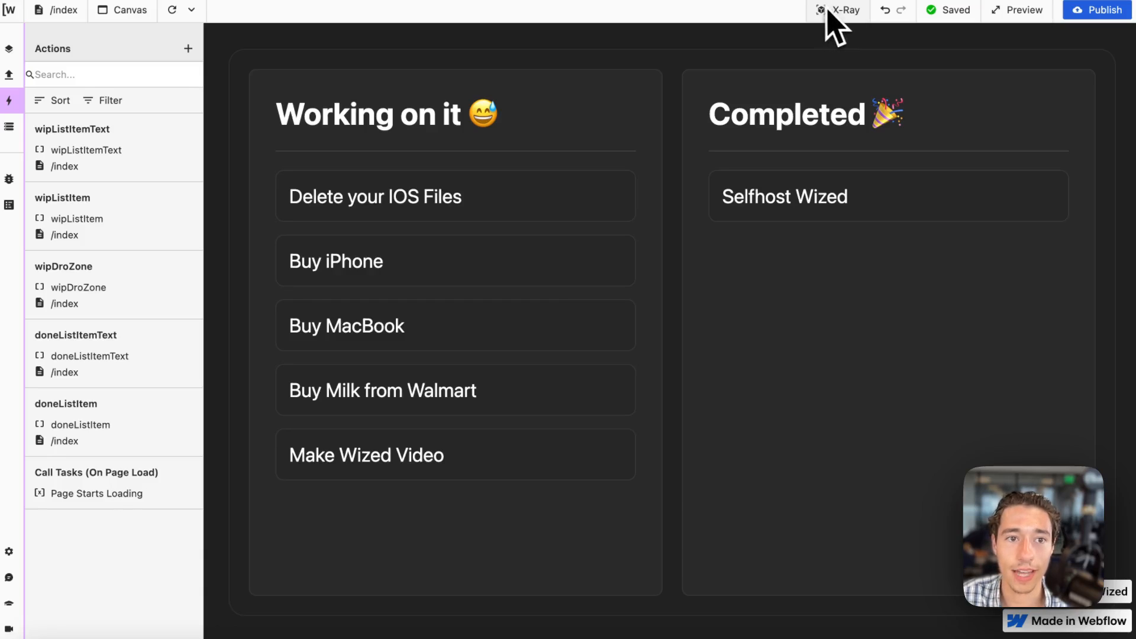
Create an Event action named "refresh tasks when wip bucket updates", using the Request Finishes trigger for the update_wip_bucket request.
click(188, 50)
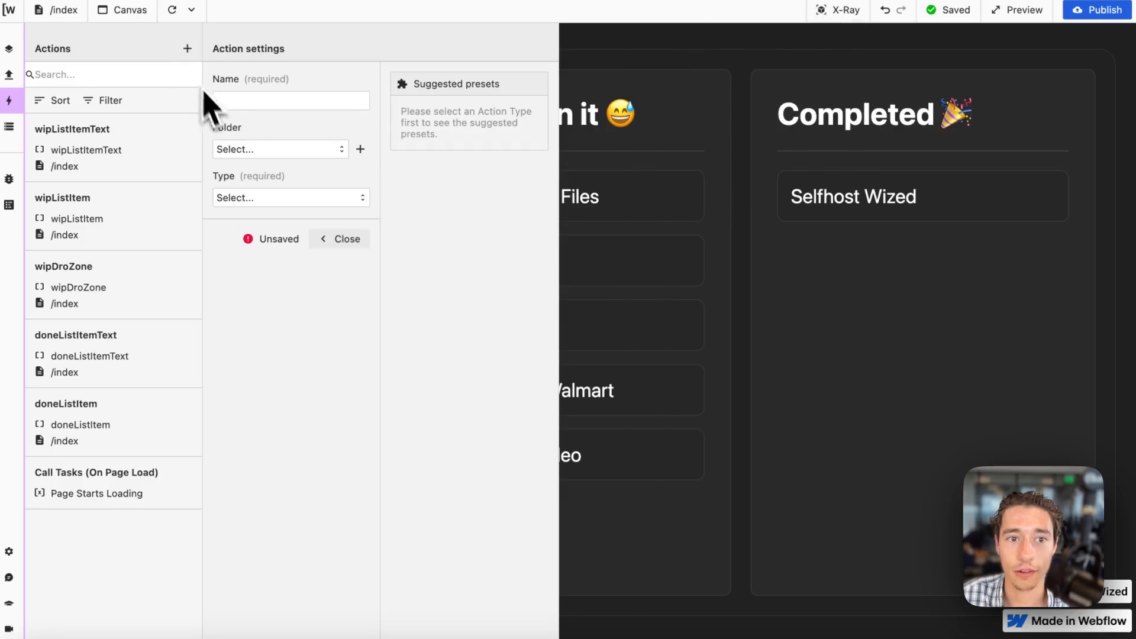
click(242, 99)
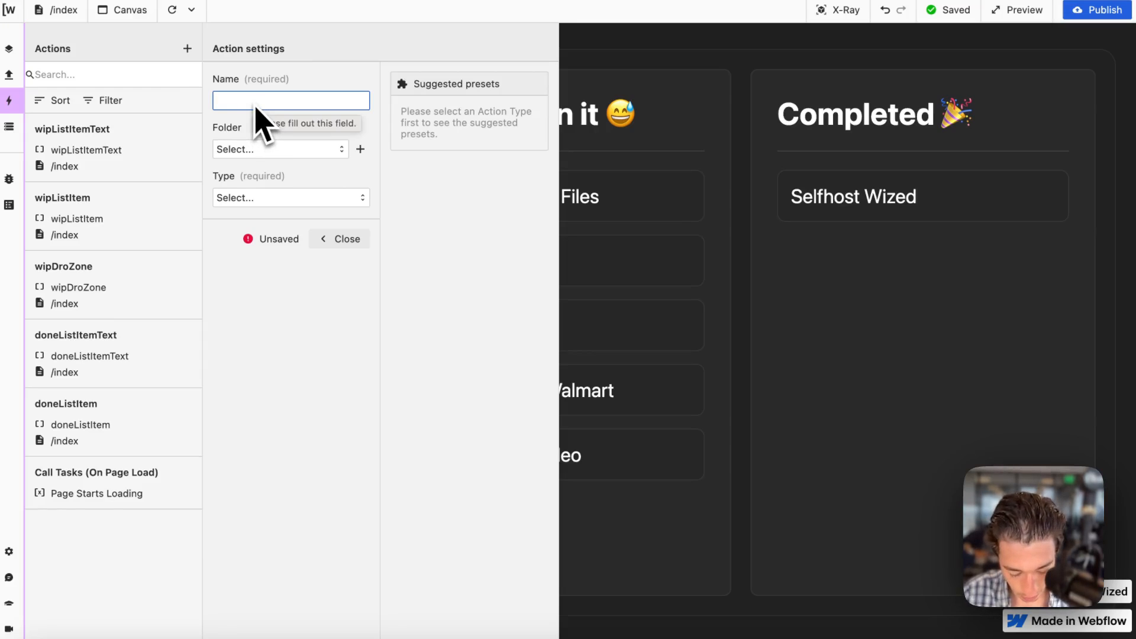
text(r)
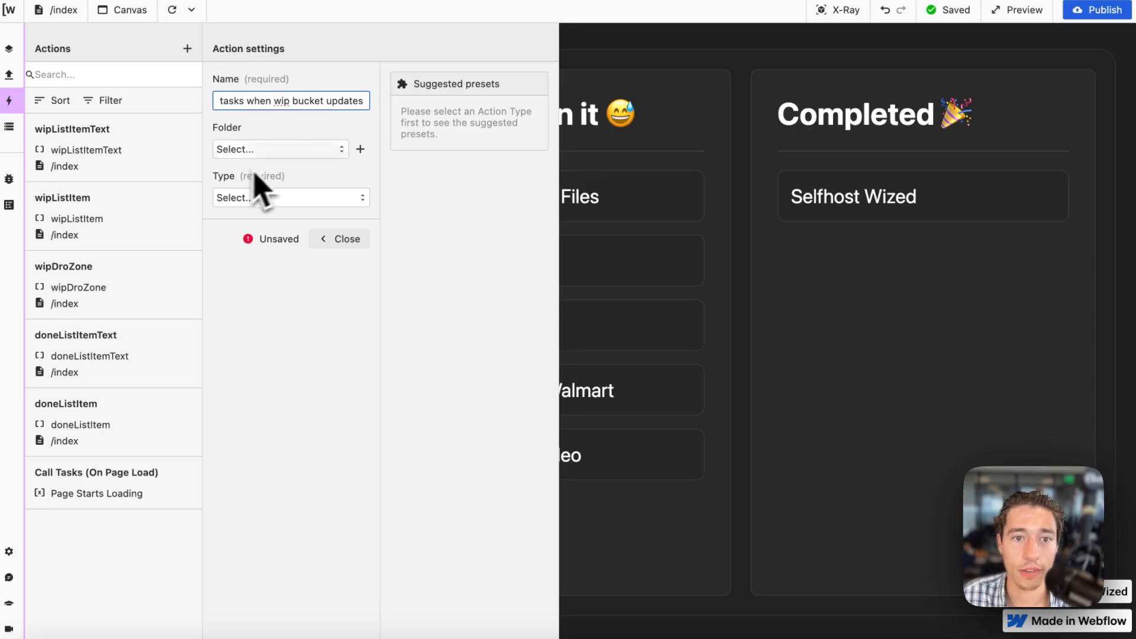
click(283, 198)
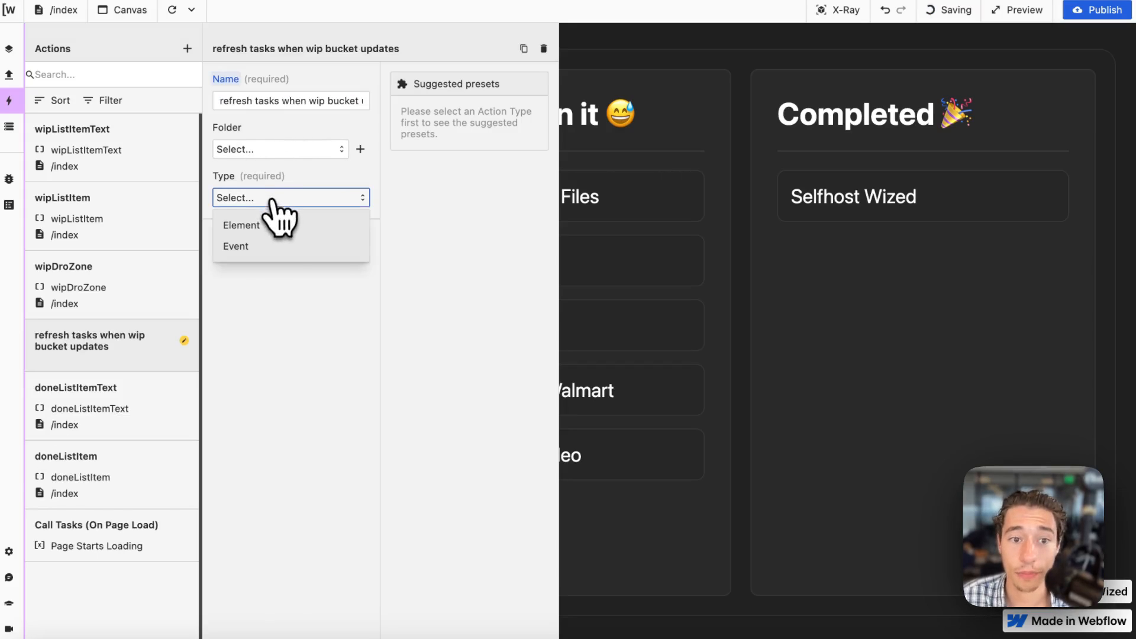
click(262, 248)
click(269, 280)
click(300, 351)
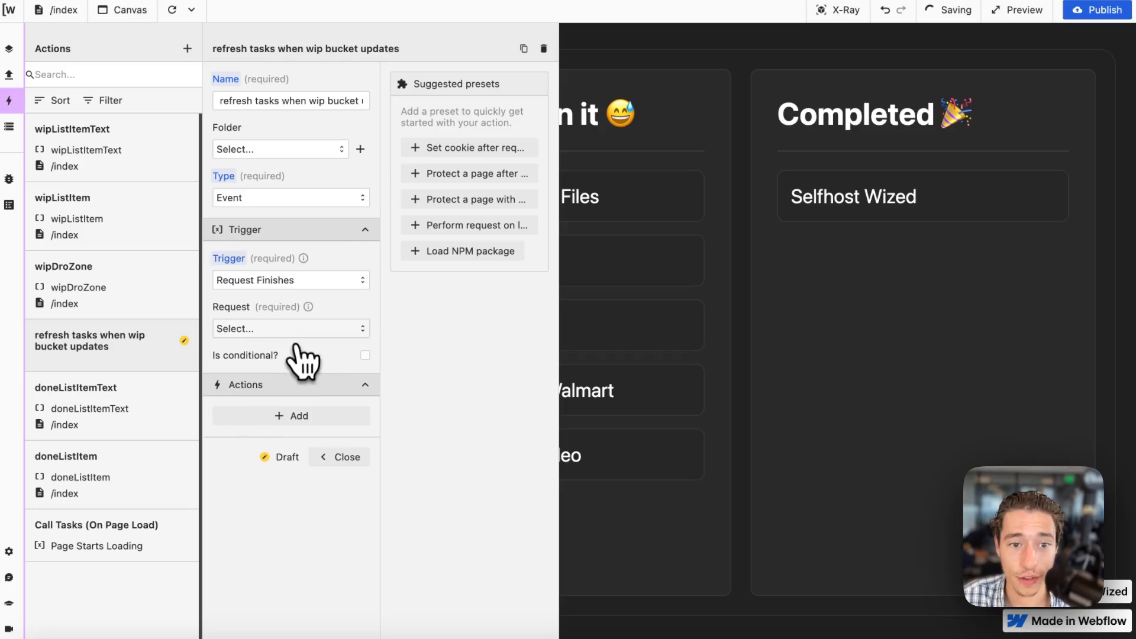
click(294, 331)
click(290, 381)
Make the refresh action perform the get_tasks request, close it, and test by moving the Selfhost Wized task into the Working on it bucket.
click(294, 417)
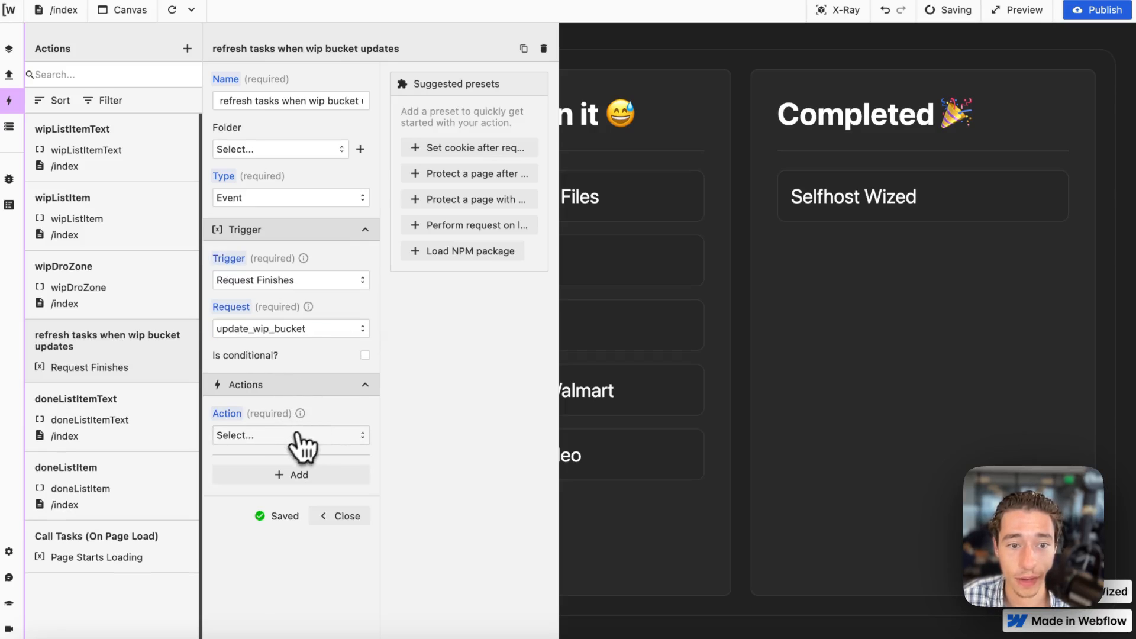
click(299, 438)
click(279, 462)
click(278, 484)
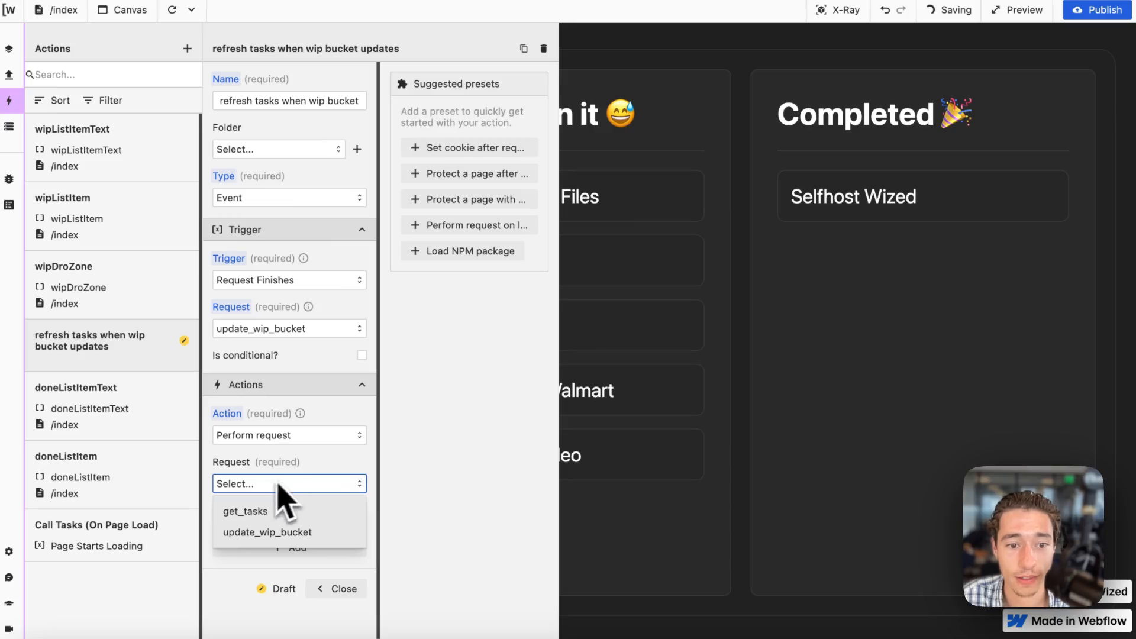
click(245, 511)
click(332, 587)
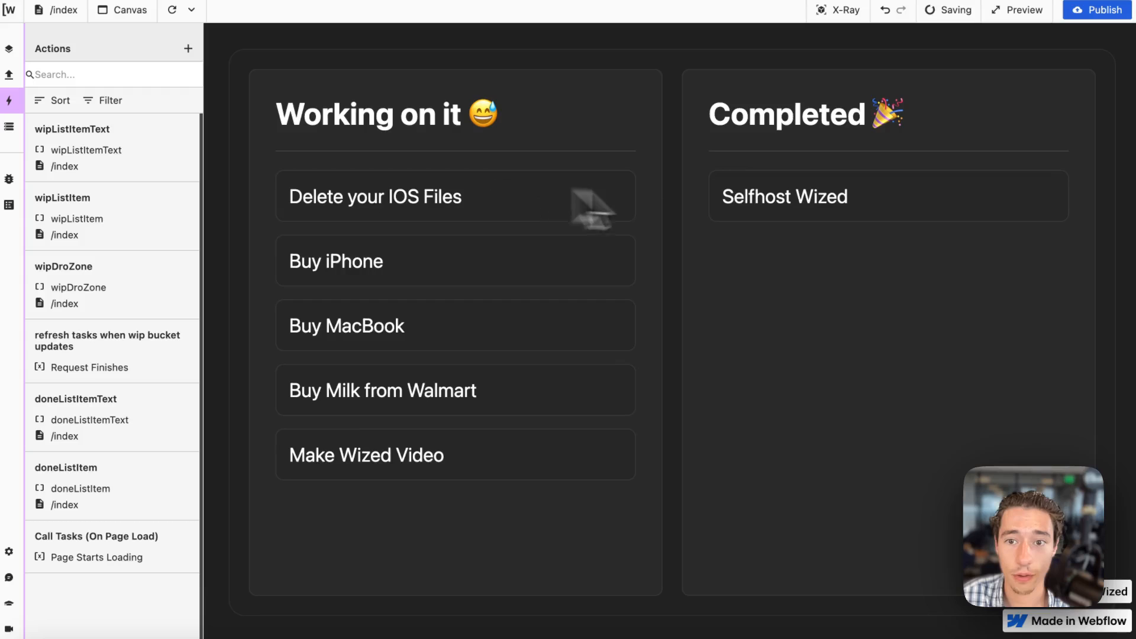
drag(755, 203, 424, 261)
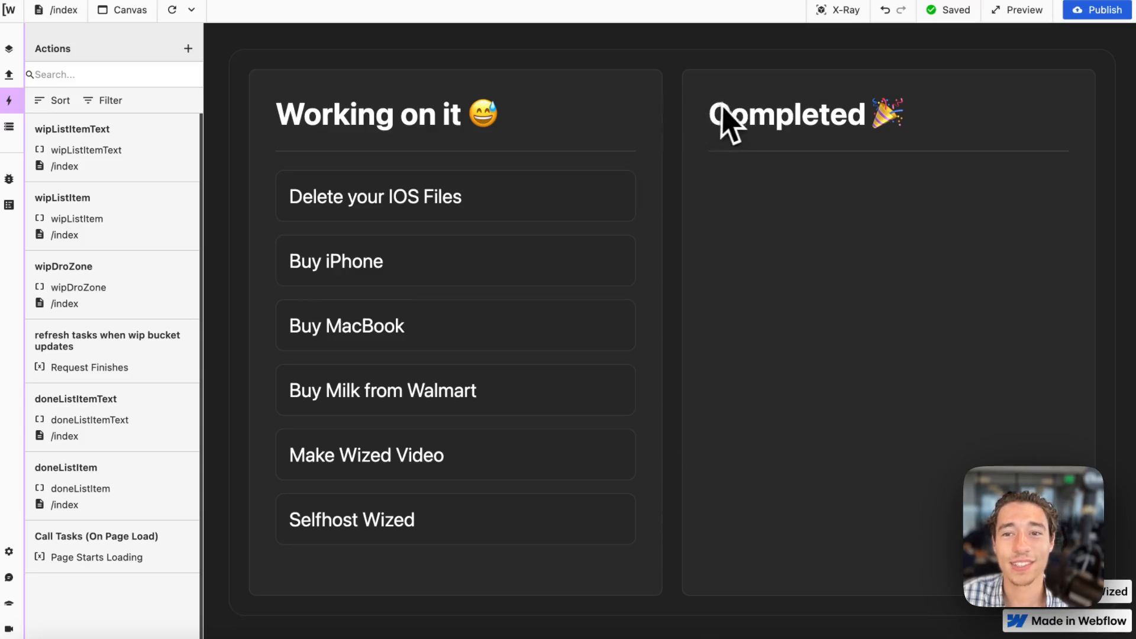
Switch to the Xano API page and clone the update_wip_bucket endpoint as update_done_bucket.
mouse_move(18, 296)
click(65, 382)
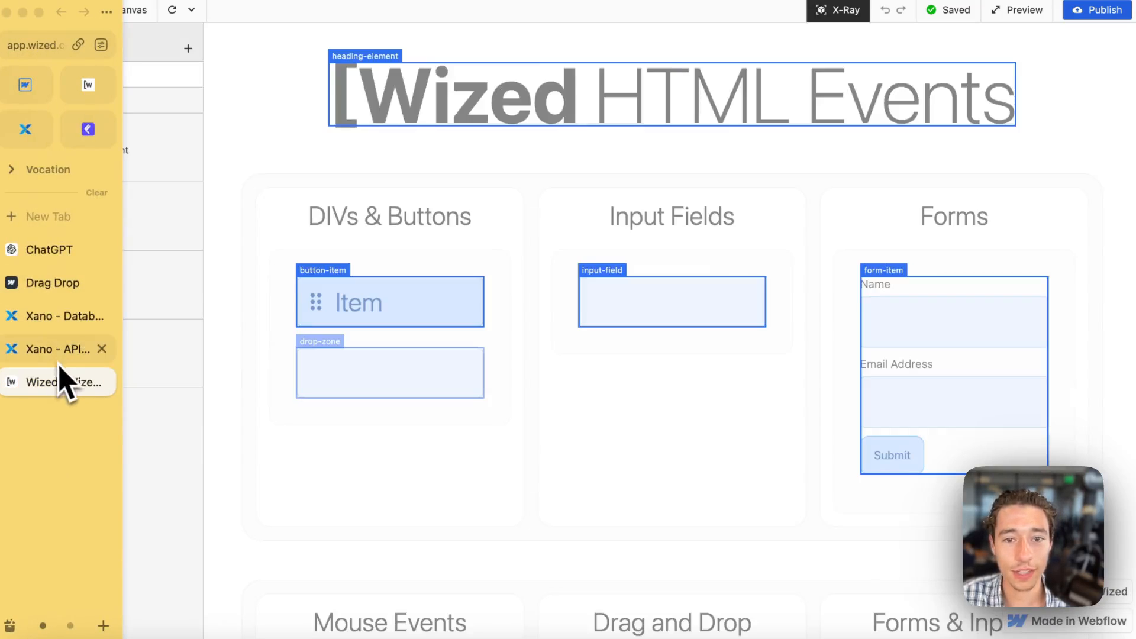
click(53, 348)
click(1111, 26)
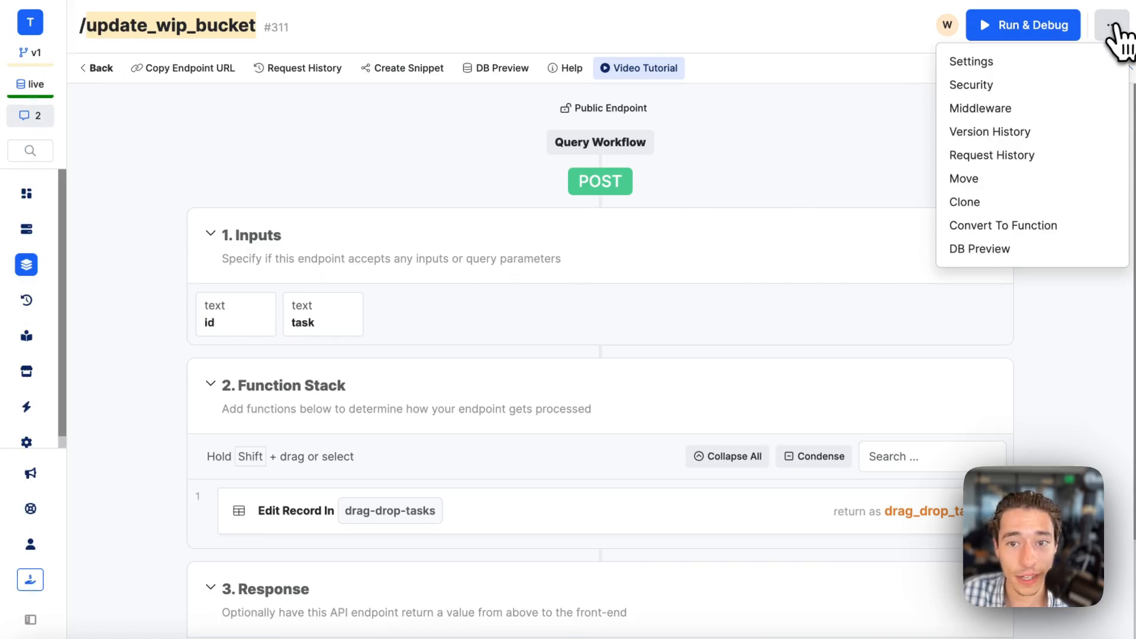
click(982, 202)
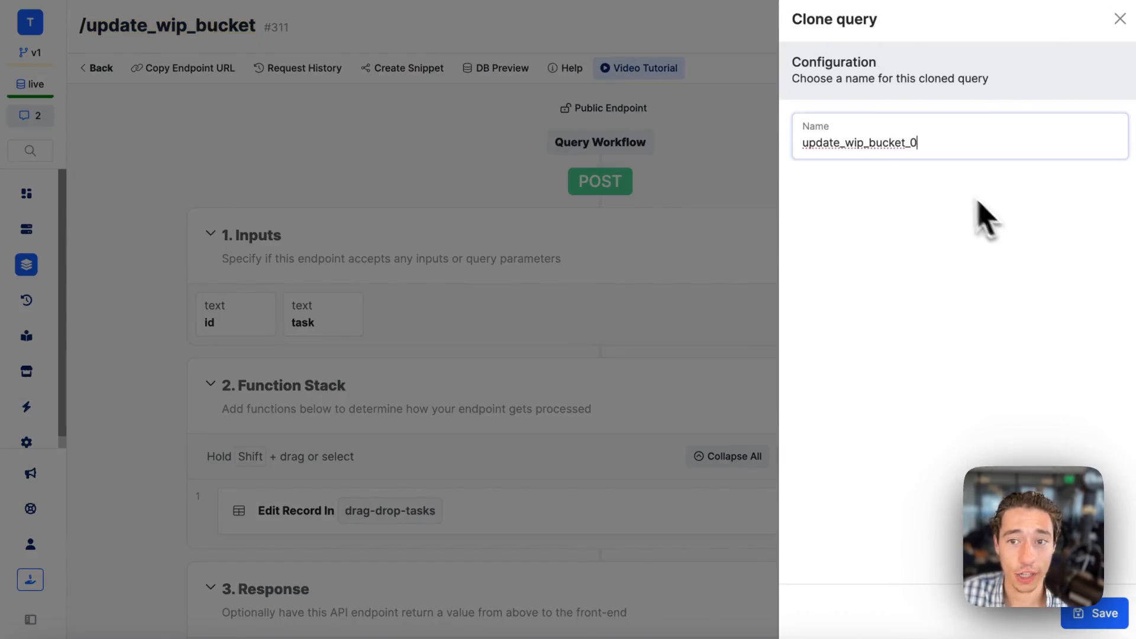
double_click(855, 144)
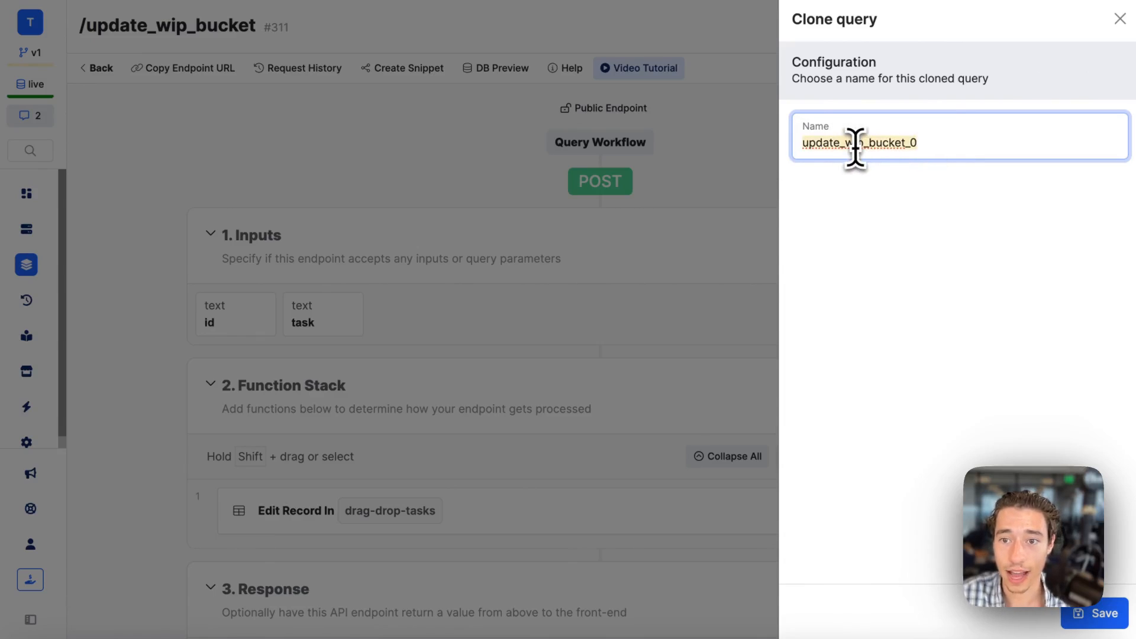
click(856, 144)
key(BackSpace)
key(BackSpace)
key(BackSpace)
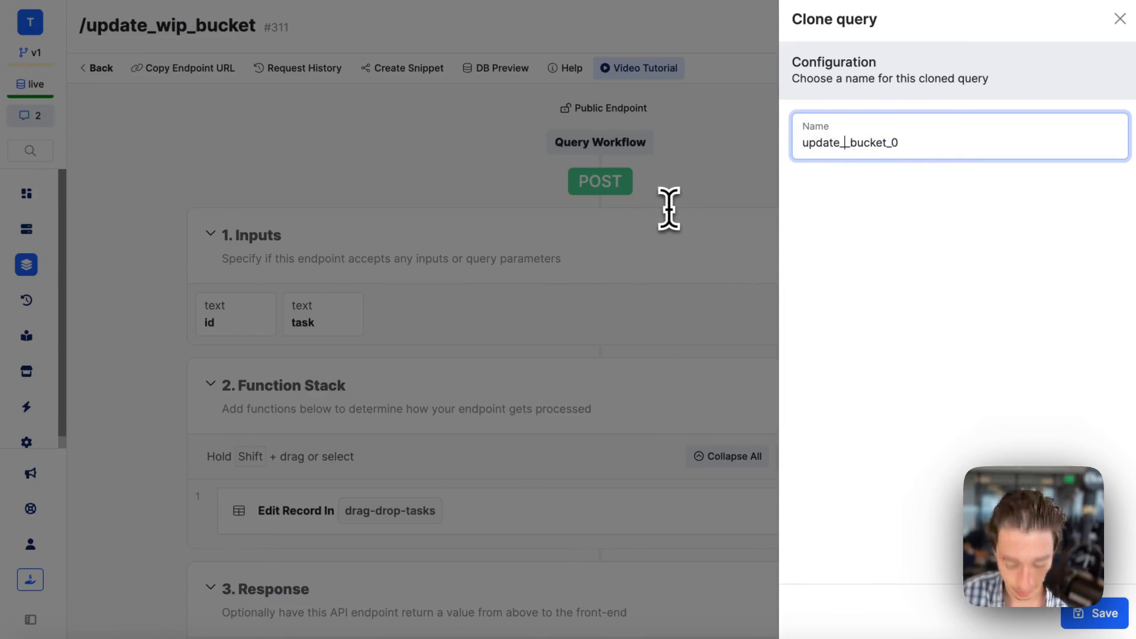
text(done)
click(940, 142)
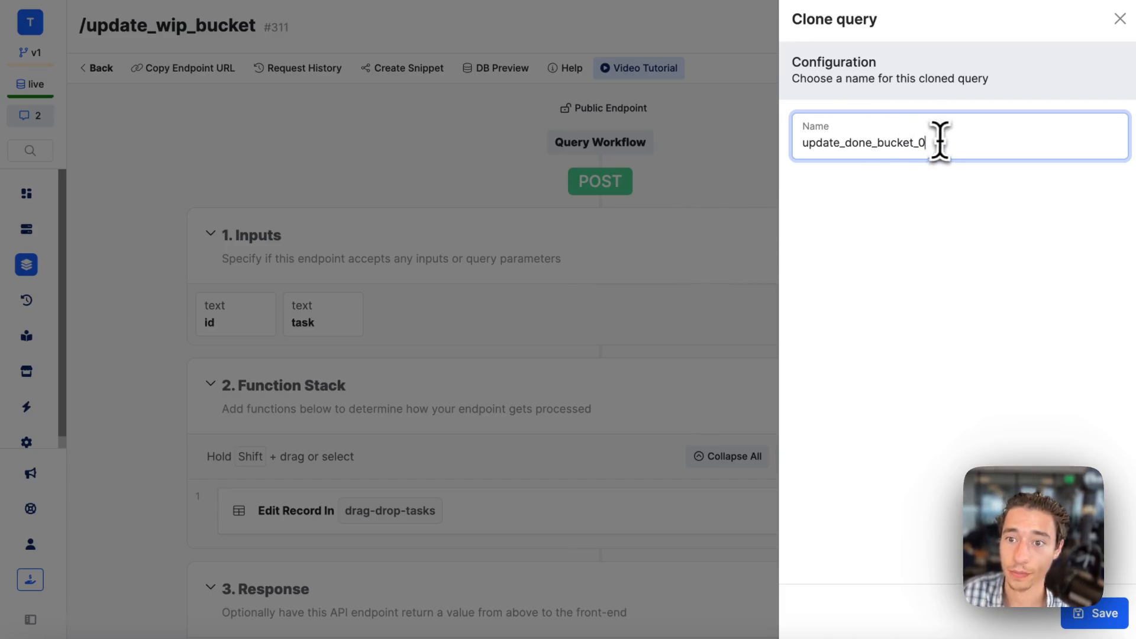
click(1097, 620)
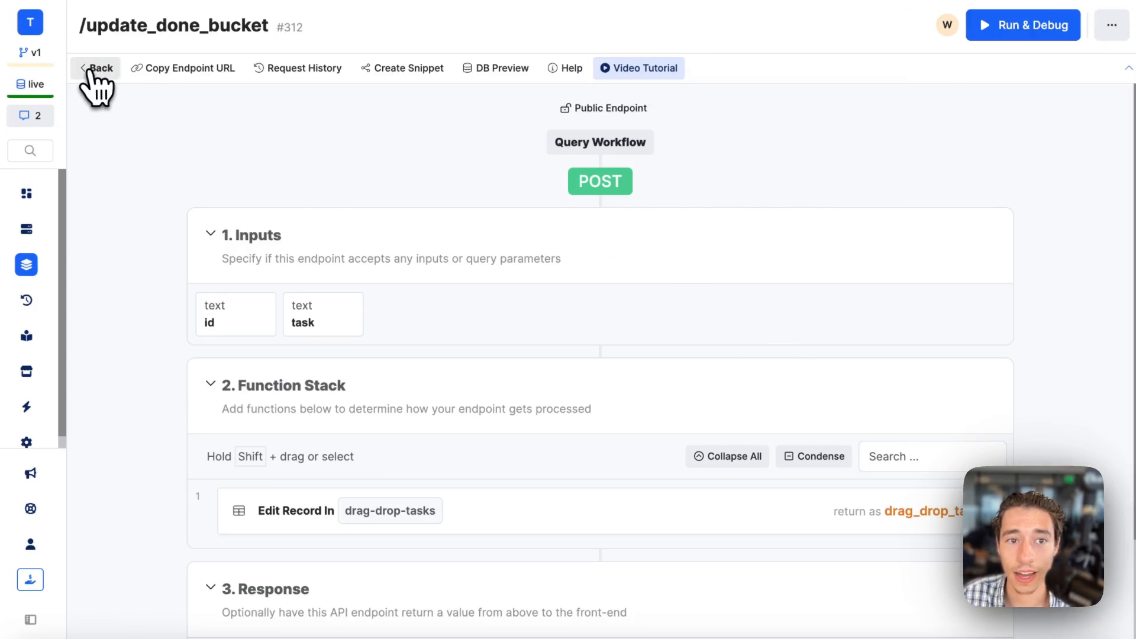
Set the type field to done in the endpoint's Edit Record function, save it, and publish the endpoint.
click(500, 526)
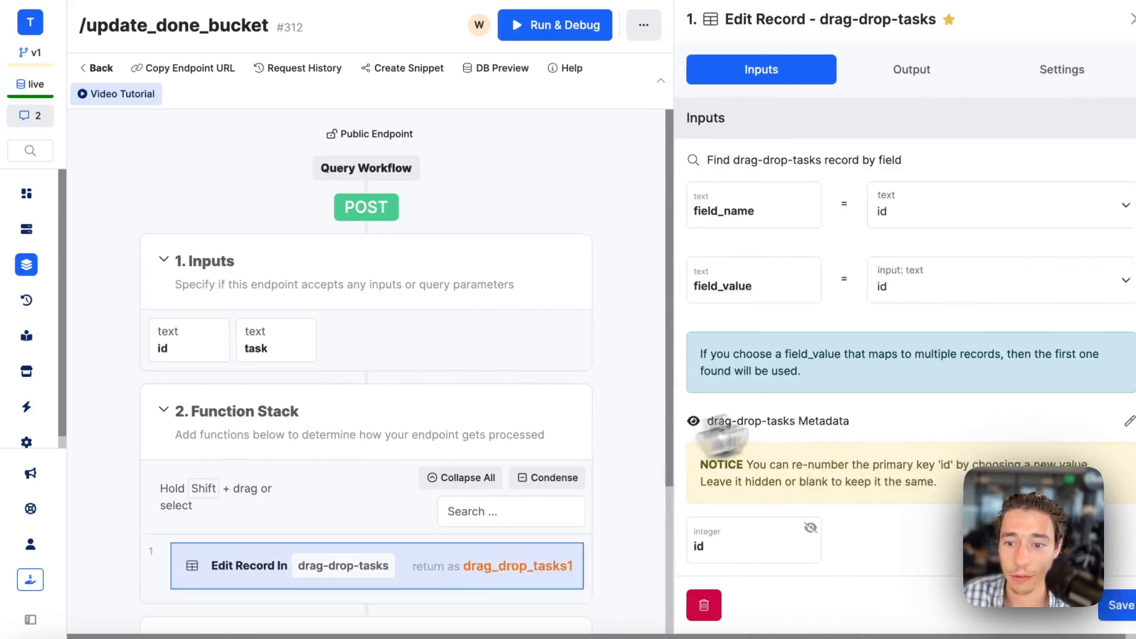
scroll(844, 458, down, 5)
scroll(878, 559, down, 1)
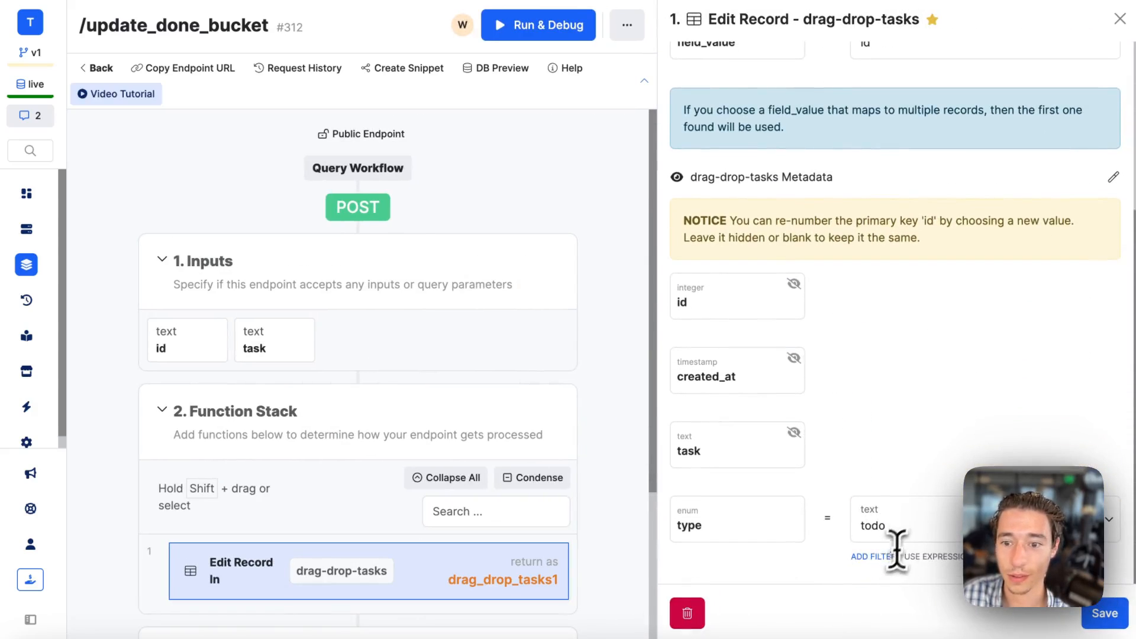
click(905, 526)
scroll(907, 529, down, 5)
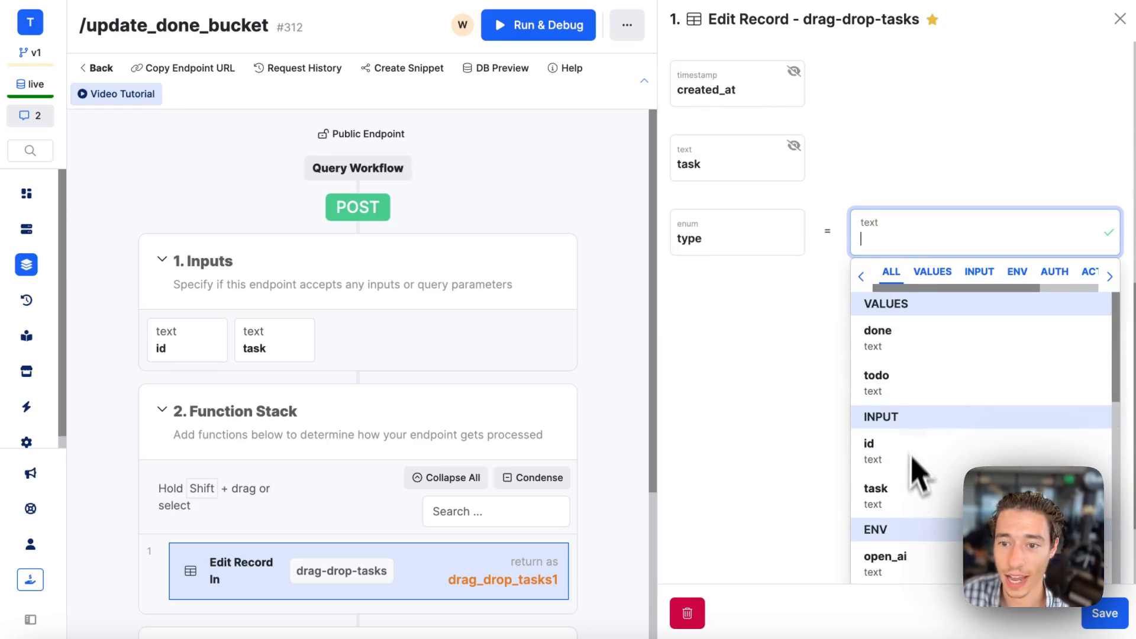
click(921, 351)
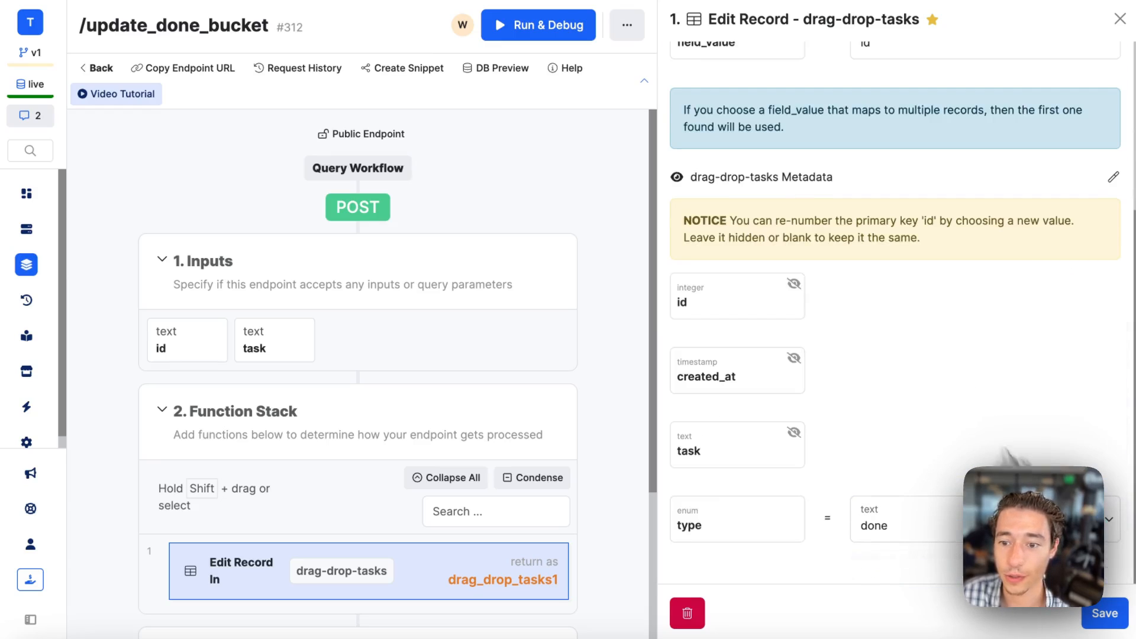
click(1107, 618)
click(1054, 51)
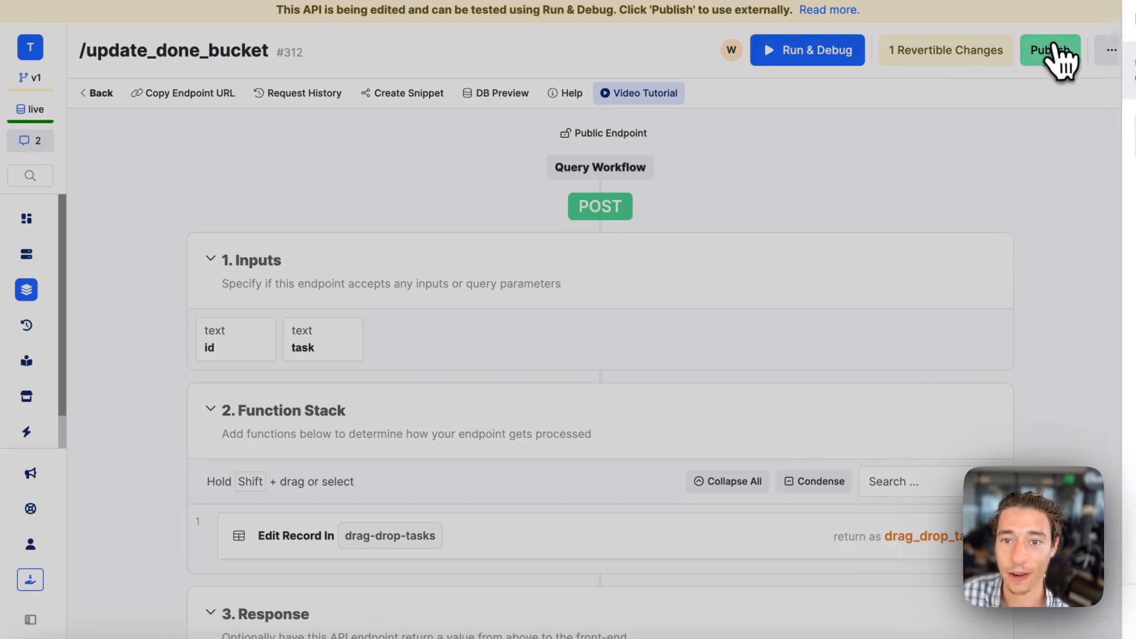
click(1085, 613)
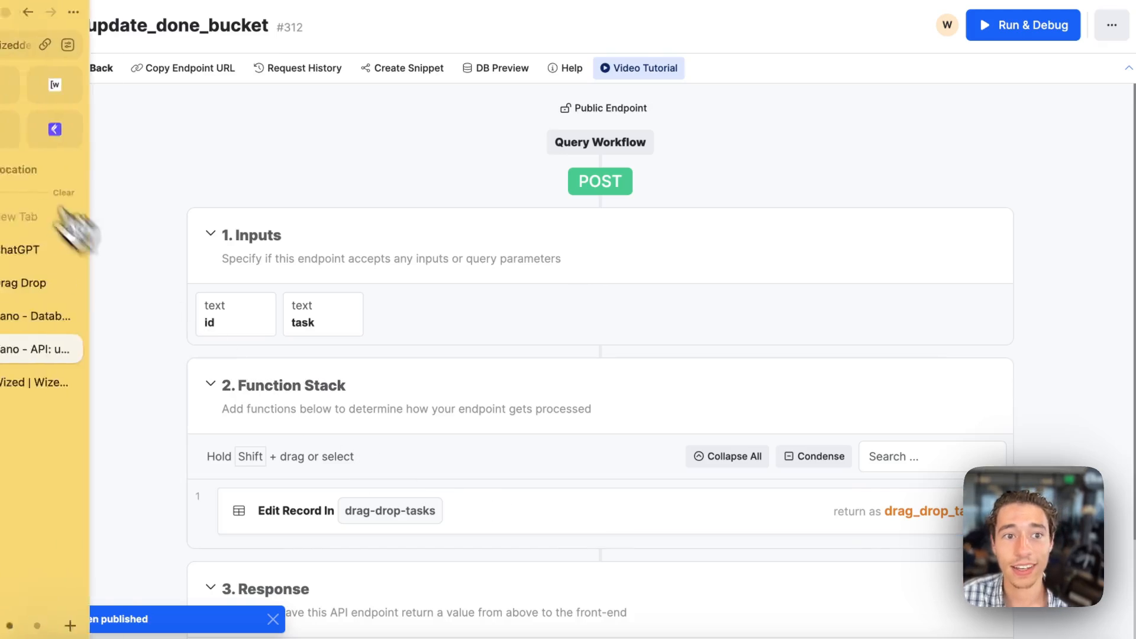
Copy the endpoint's name, switch to Wized, and duplicate the update_wip_bucket request under the name update_done_bucket.
drag(265, 25, 118, 24)
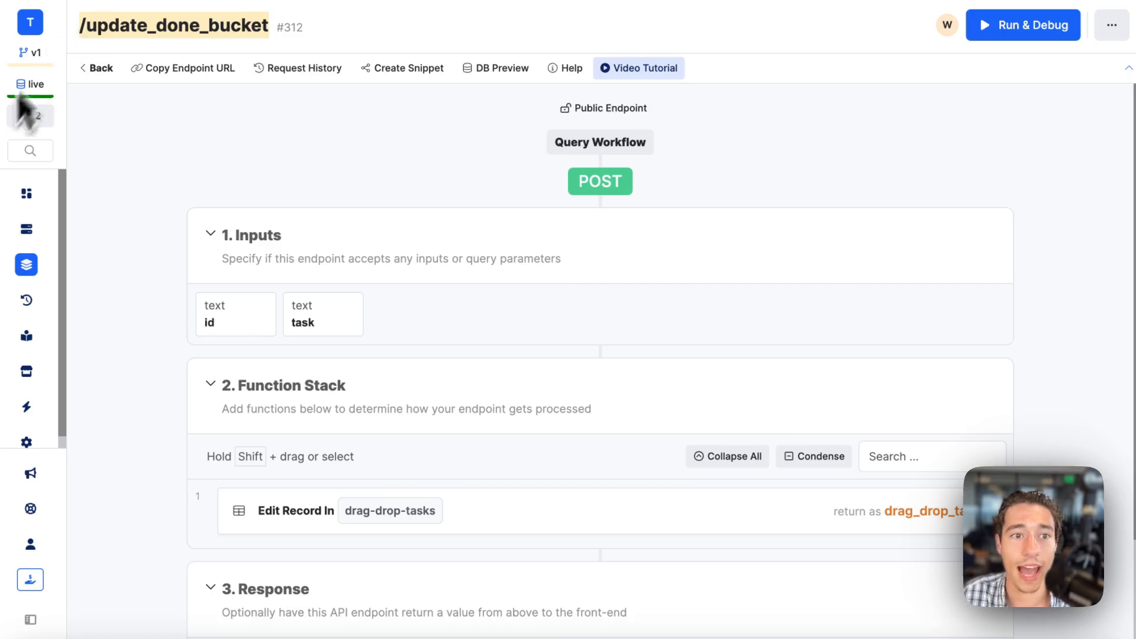
click(105, 110)
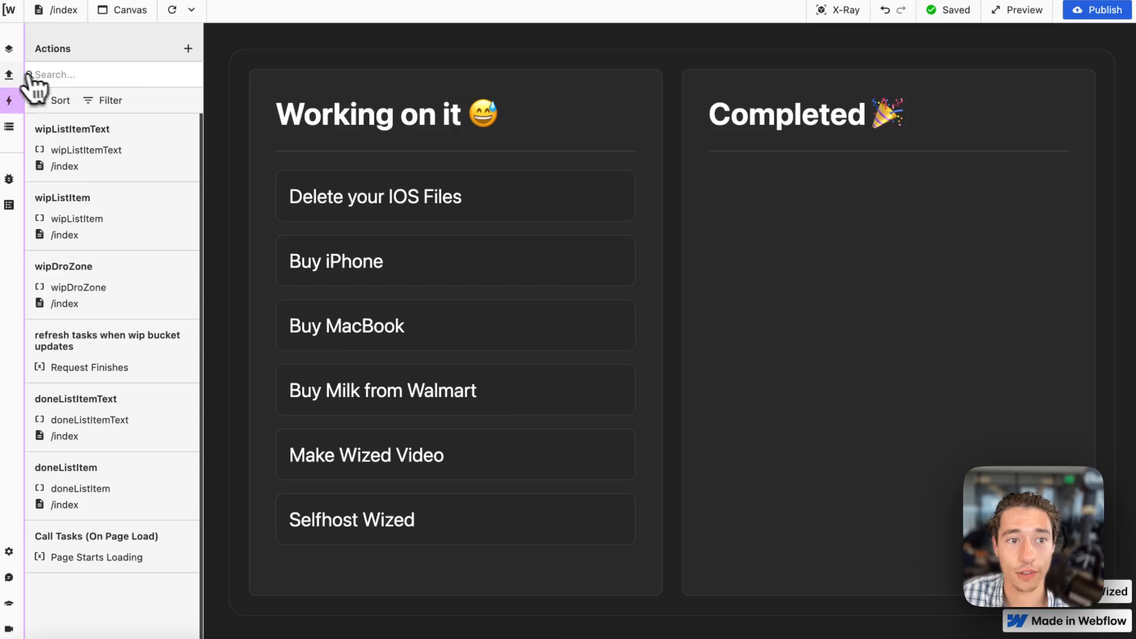
click(9, 74)
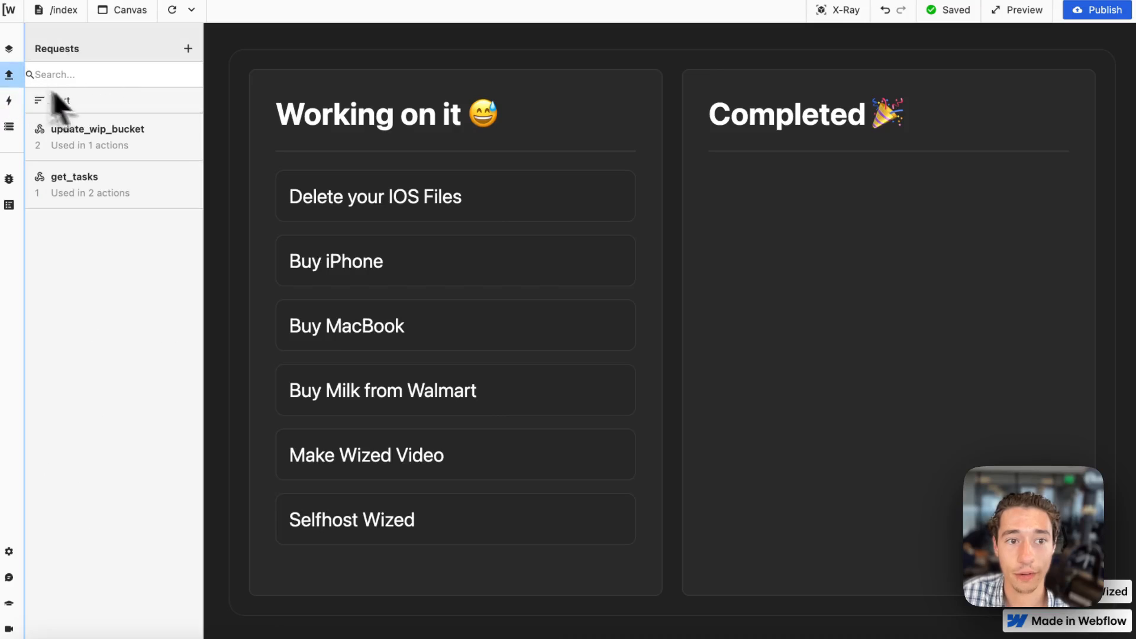
click(165, 147)
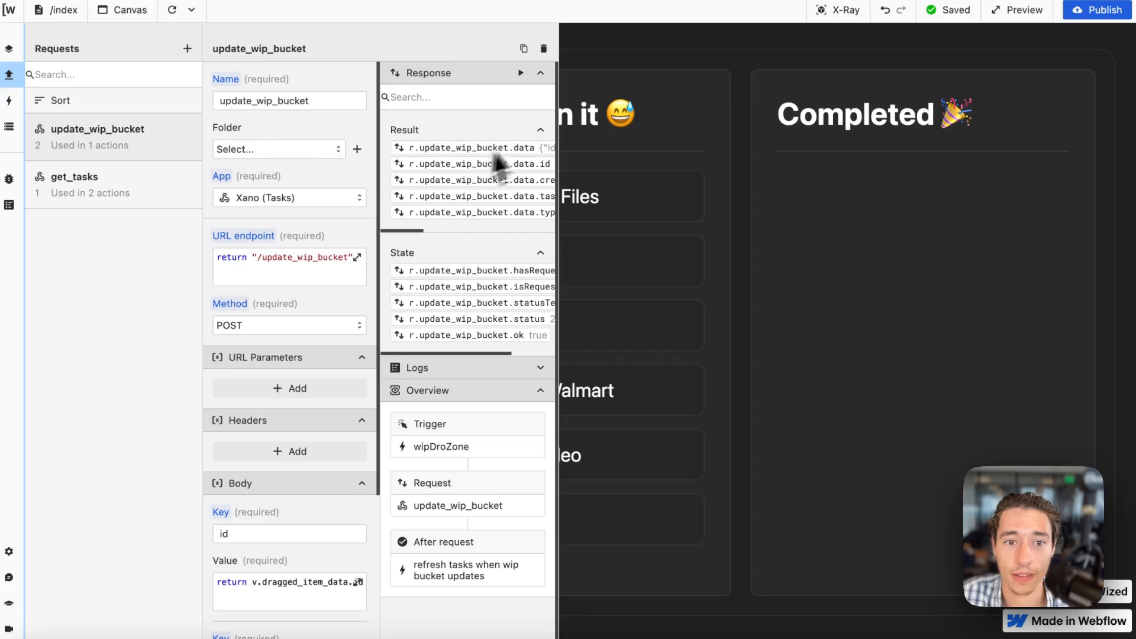
click(522, 50)
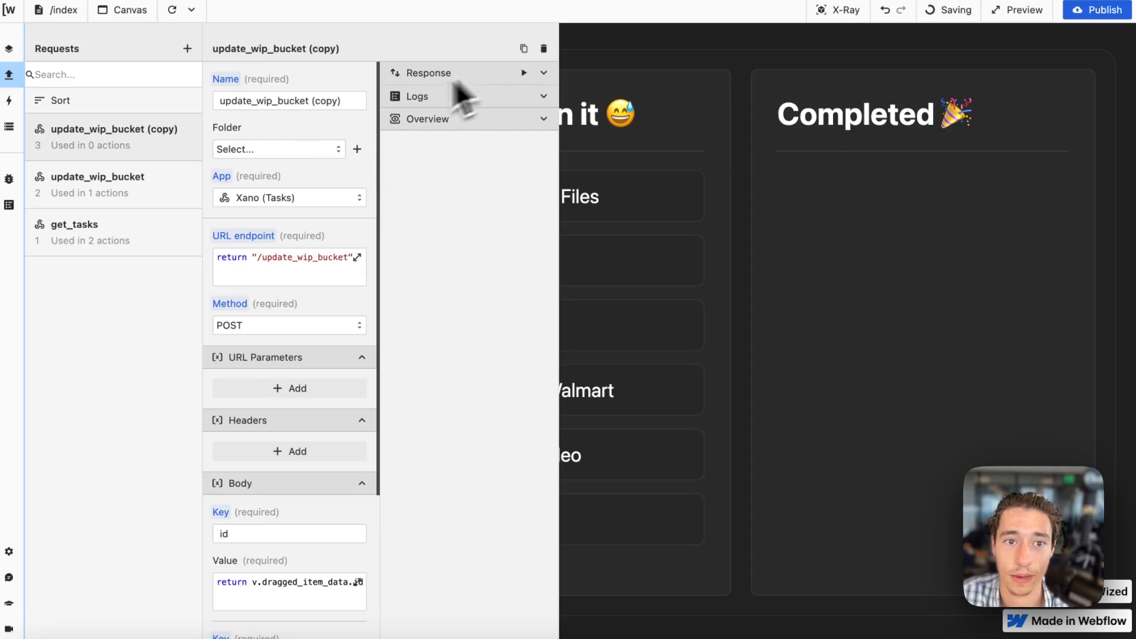
click(316, 101)
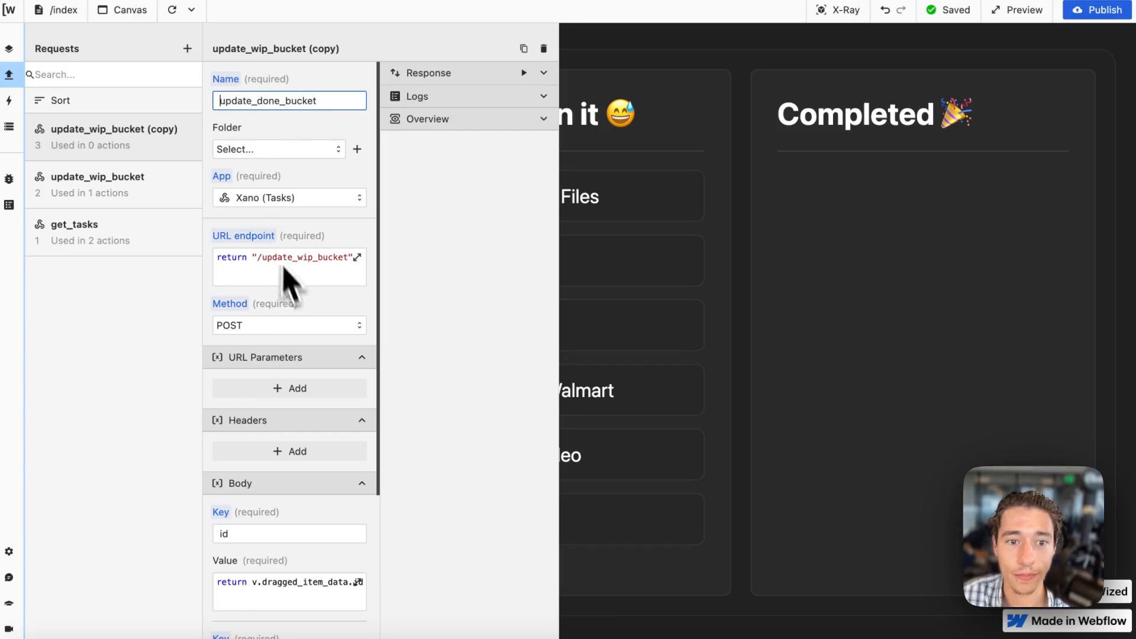
Set the duplicated request's URL endpoint function to return "/update_done_bucket".
click(292, 258)
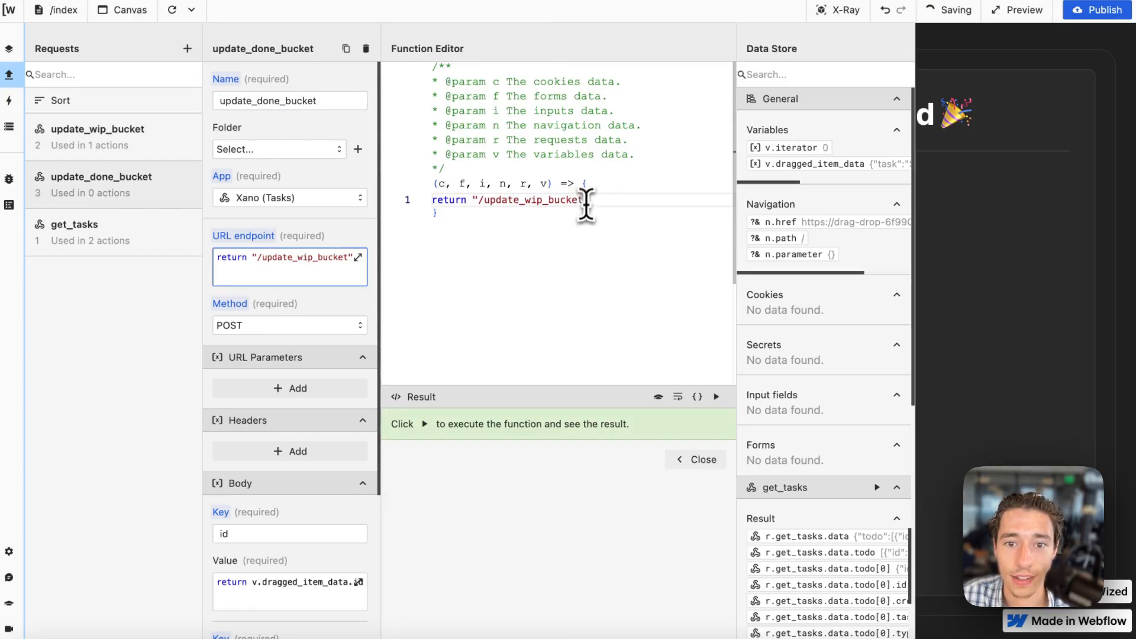
drag(585, 200, 486, 201)
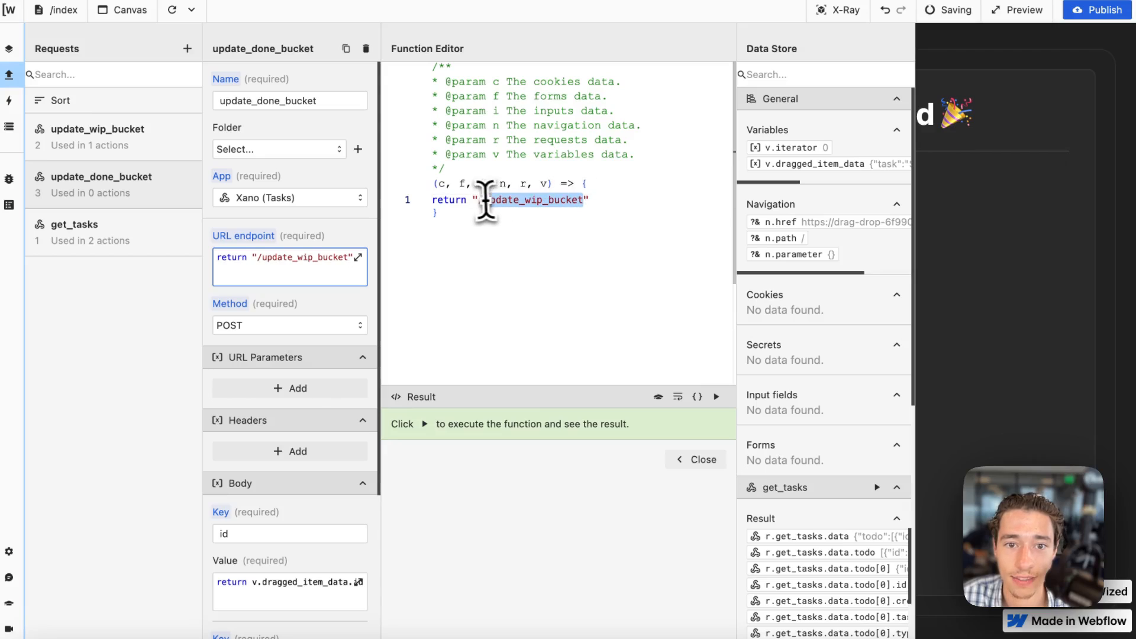
text(update_done_bucket)
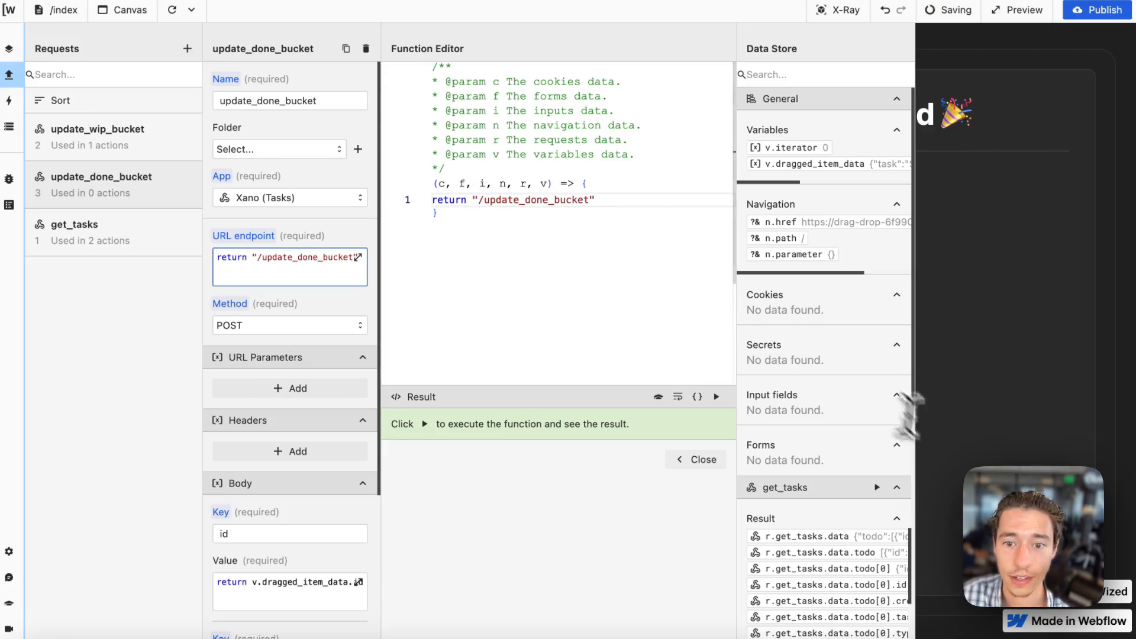
click(700, 459)
Review the request's body, run update_done_bucket as a test, then reload the canvas and close the request.
scroll(342, 444, down, 3)
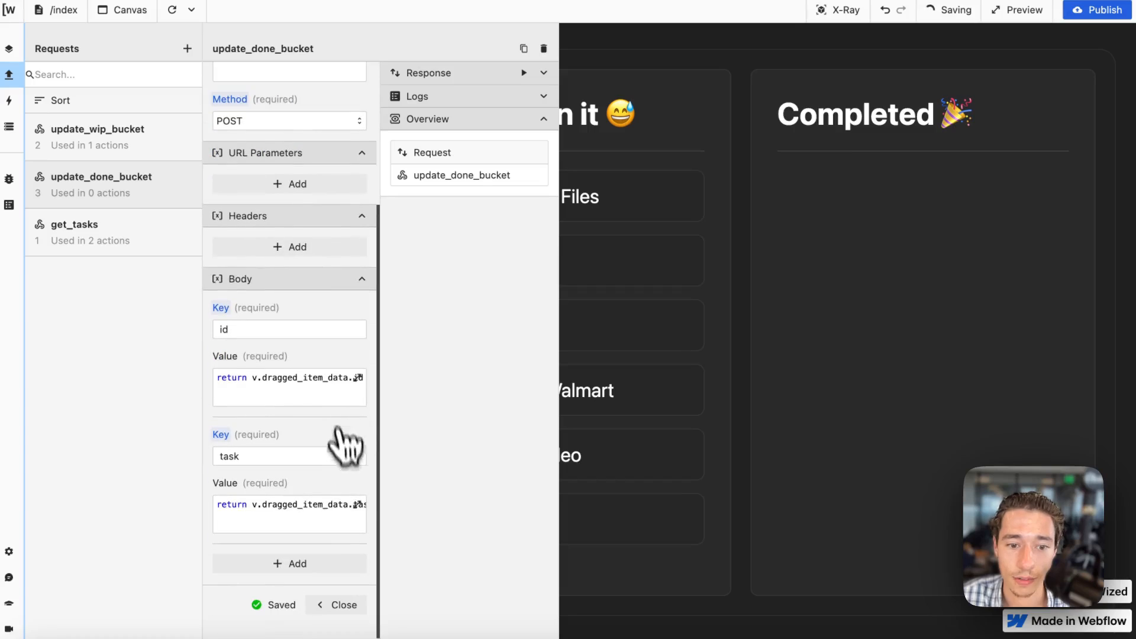
click(533, 73)
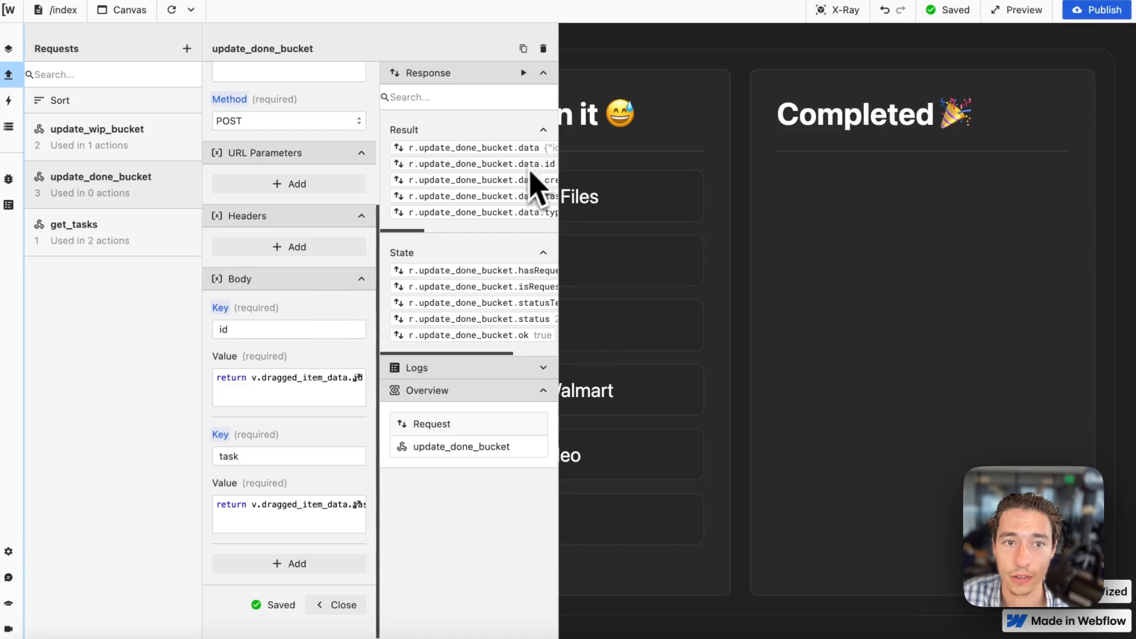
click(176, 8)
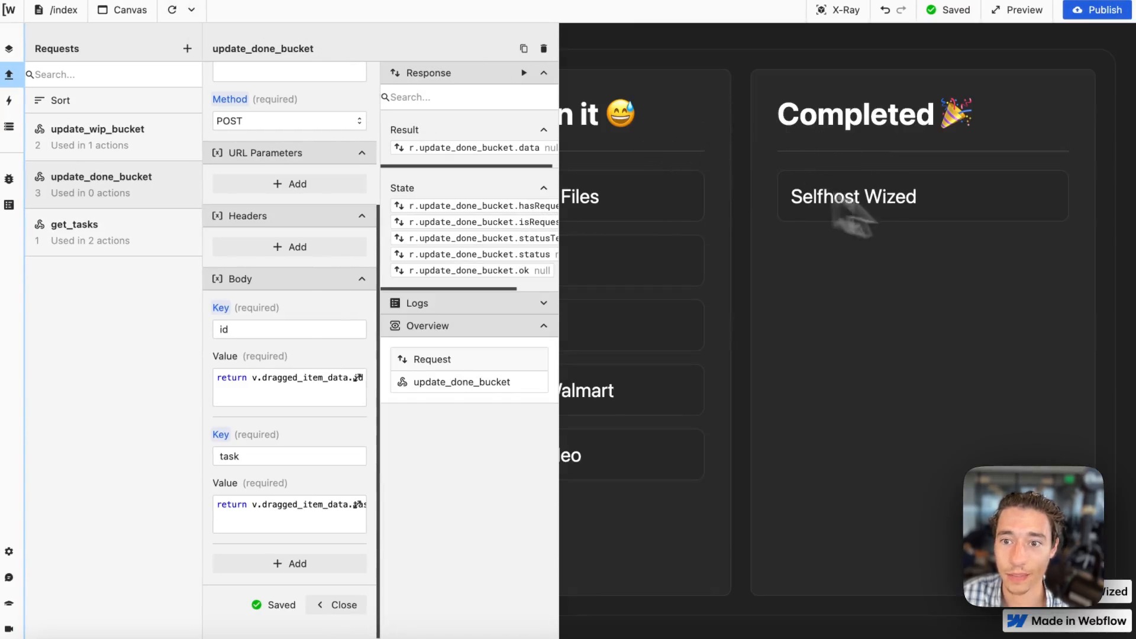
scroll(241, 451, down, 2)
click(340, 540)
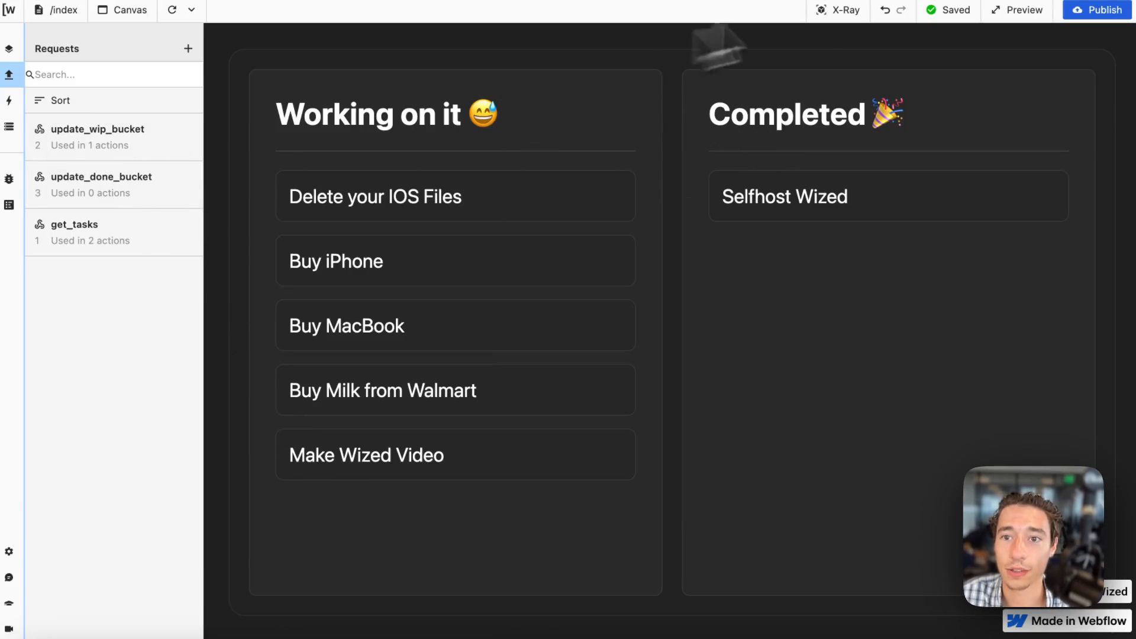
With X-Ray on, create an action for the doneDropZone element with an On Event setting for the drop event.
click(856, 9)
click(707, 65)
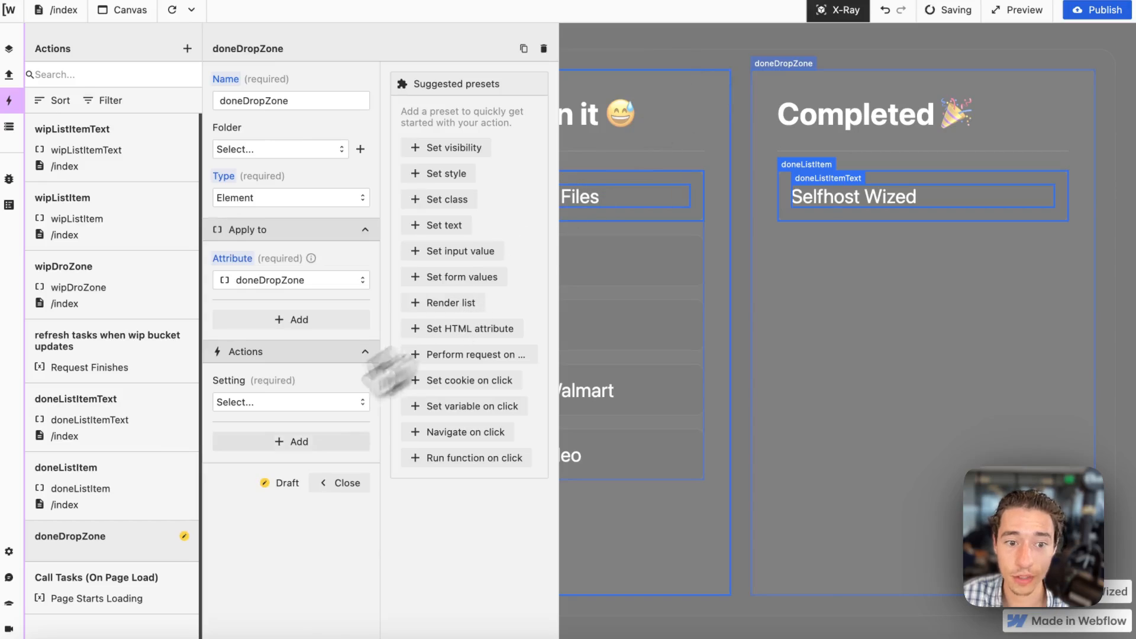
click(264, 402)
click(264, 455)
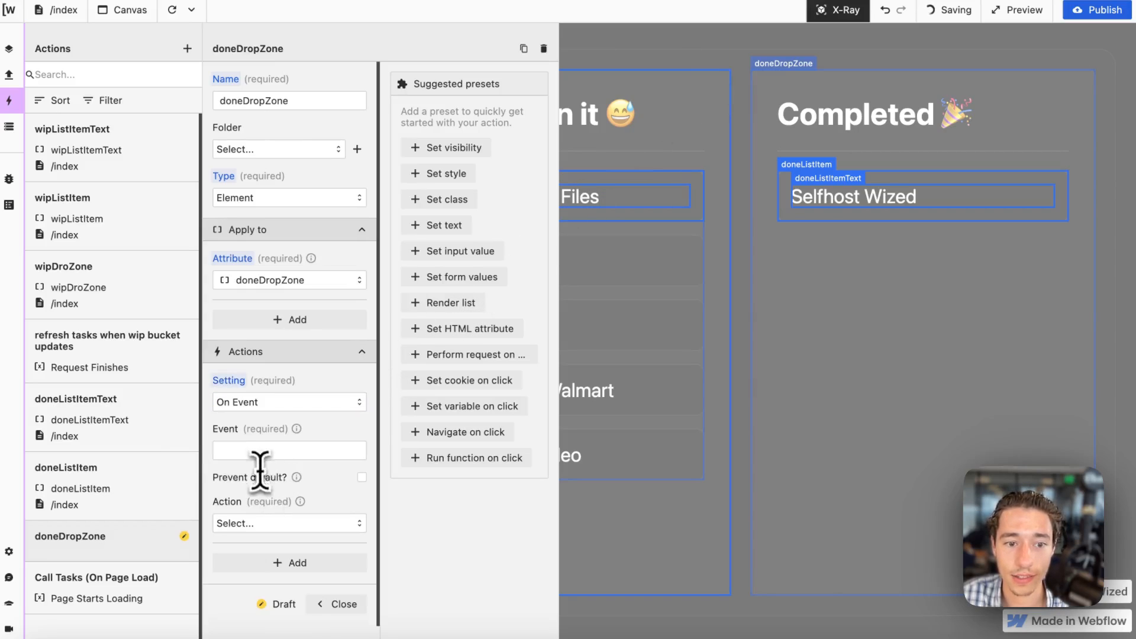
click(258, 450)
text(drop)
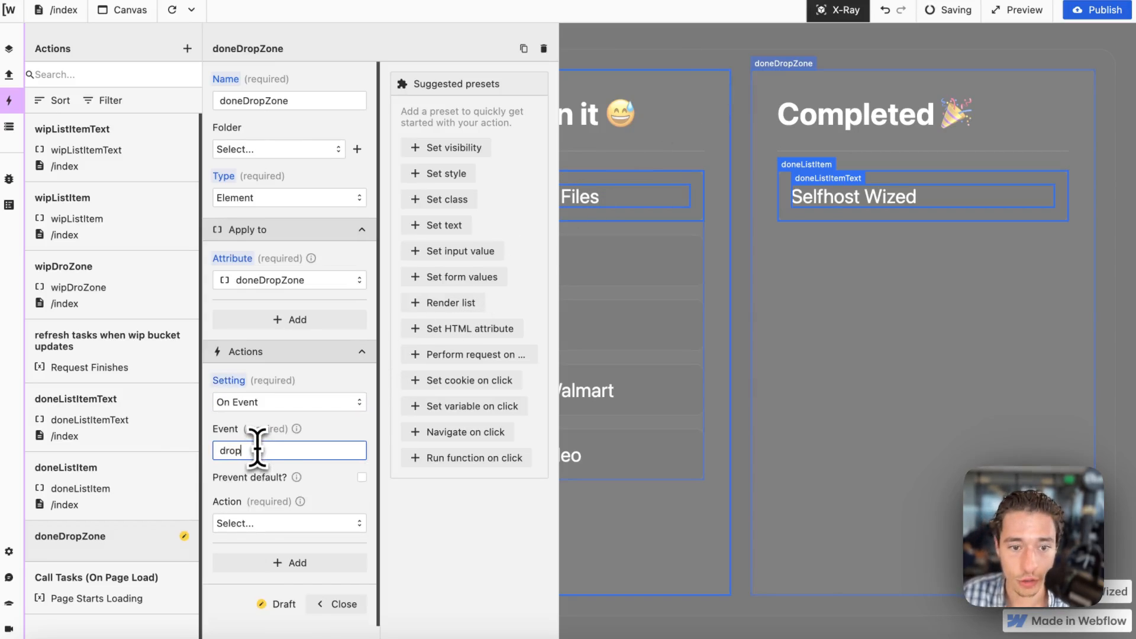
Make the doneDropZone drop event perform the update_done_bucket request.
click(294, 523)
click(284, 573)
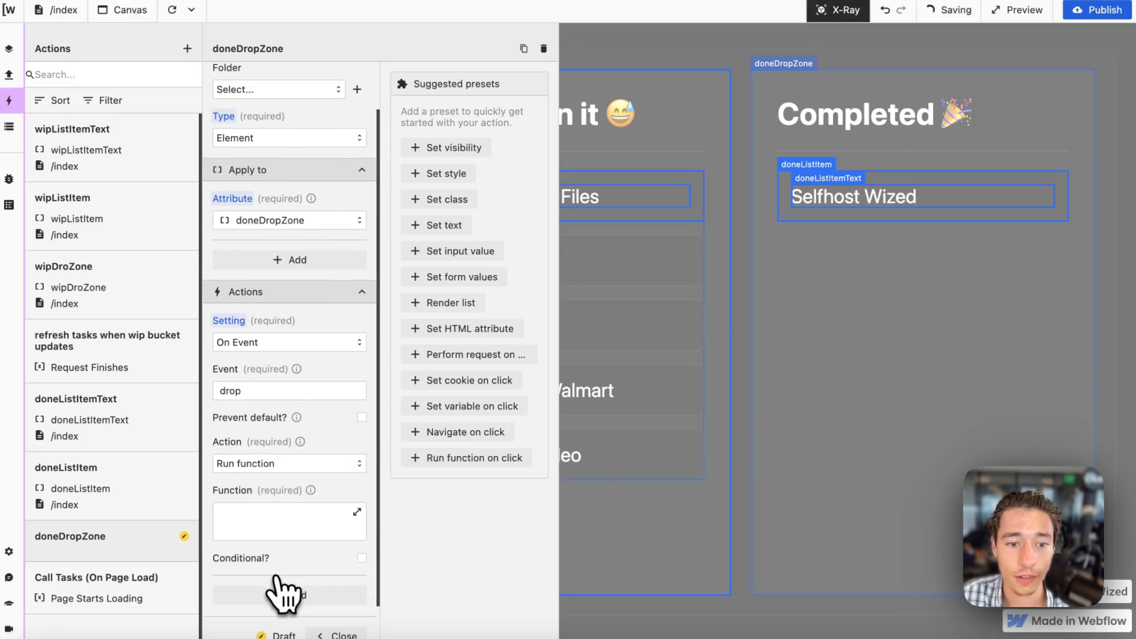
click(284, 463)
click(278, 487)
click(275, 511)
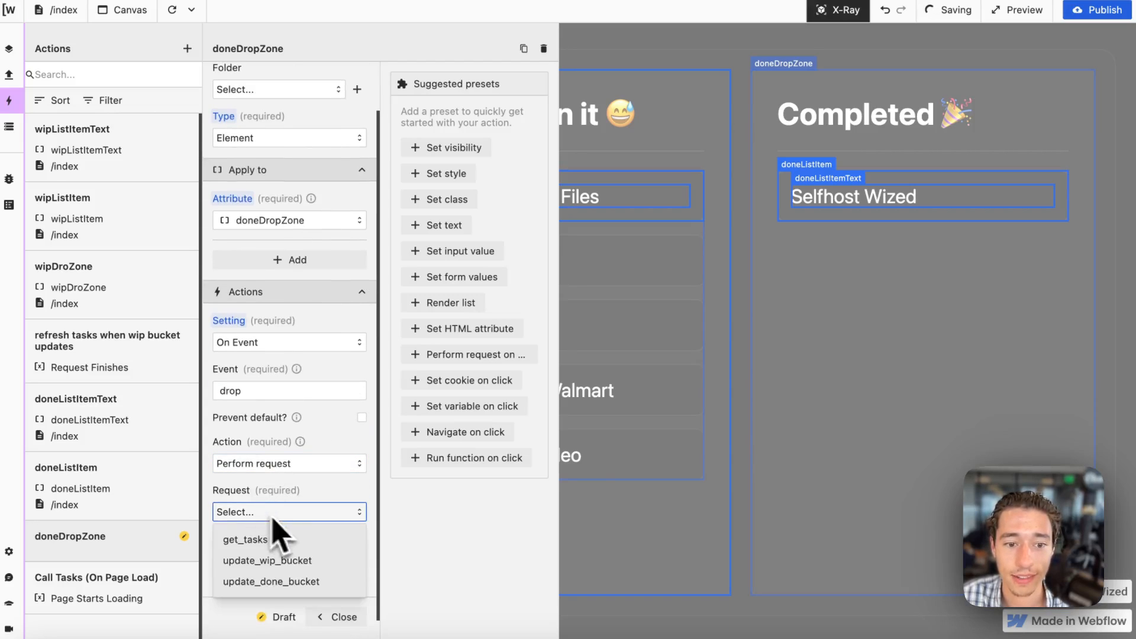
click(284, 581)
Add a second On Event setting to the doneDropZone action for the dragover event, with prevent default enabled.
scroll(301, 568, down, 2)
click(289, 503)
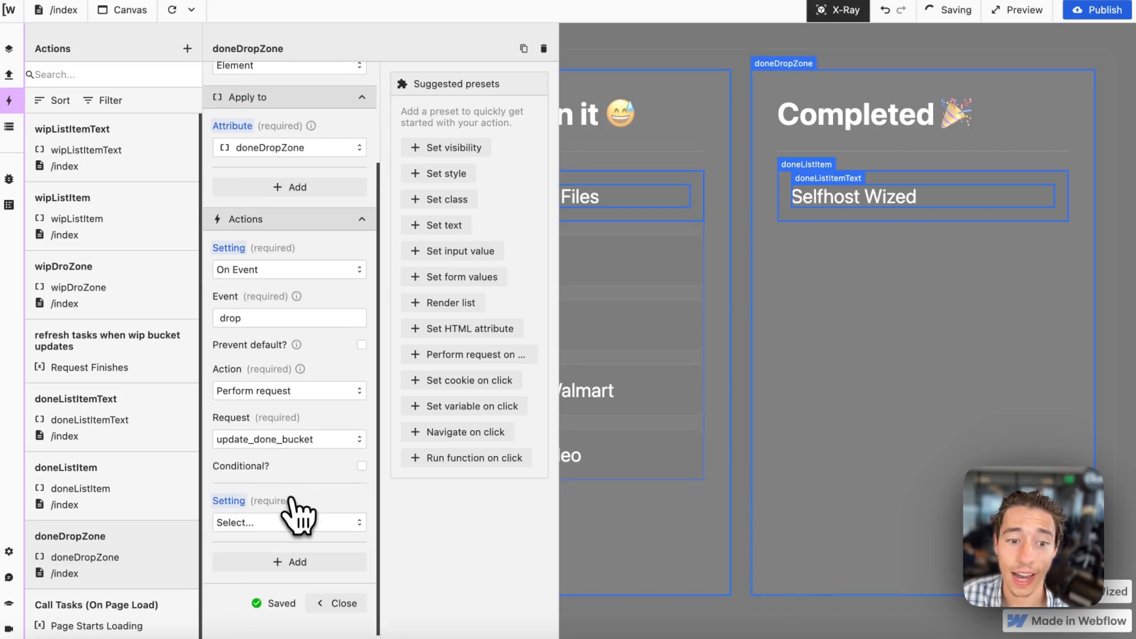
scroll(290, 515, down, 2)
click(272, 470)
click(267, 523)
click(265, 518)
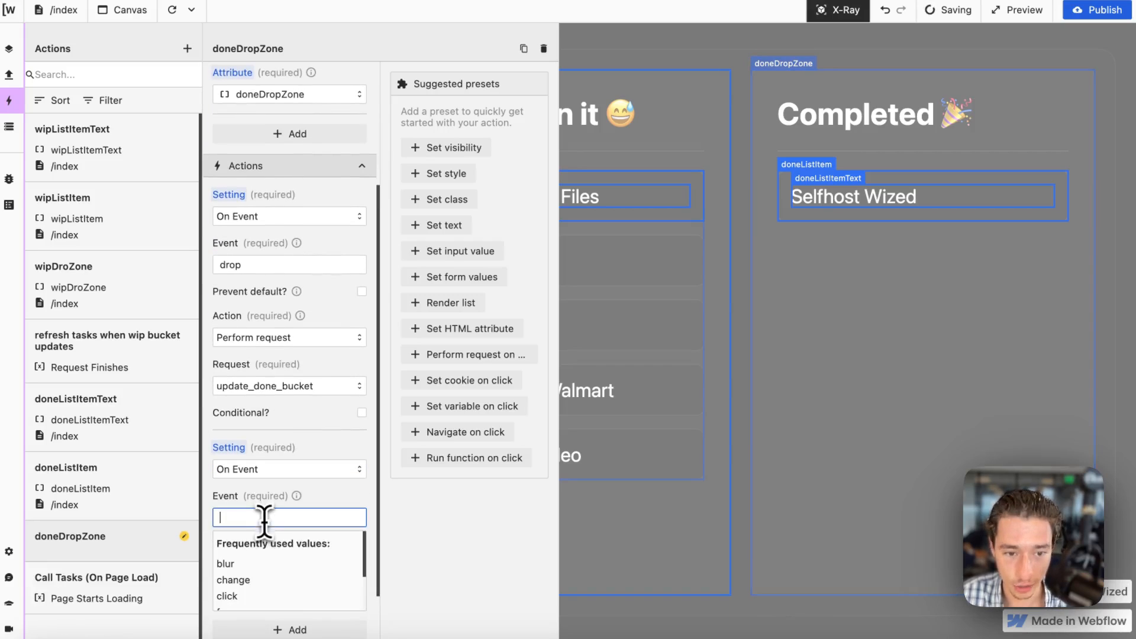
text(dragover)
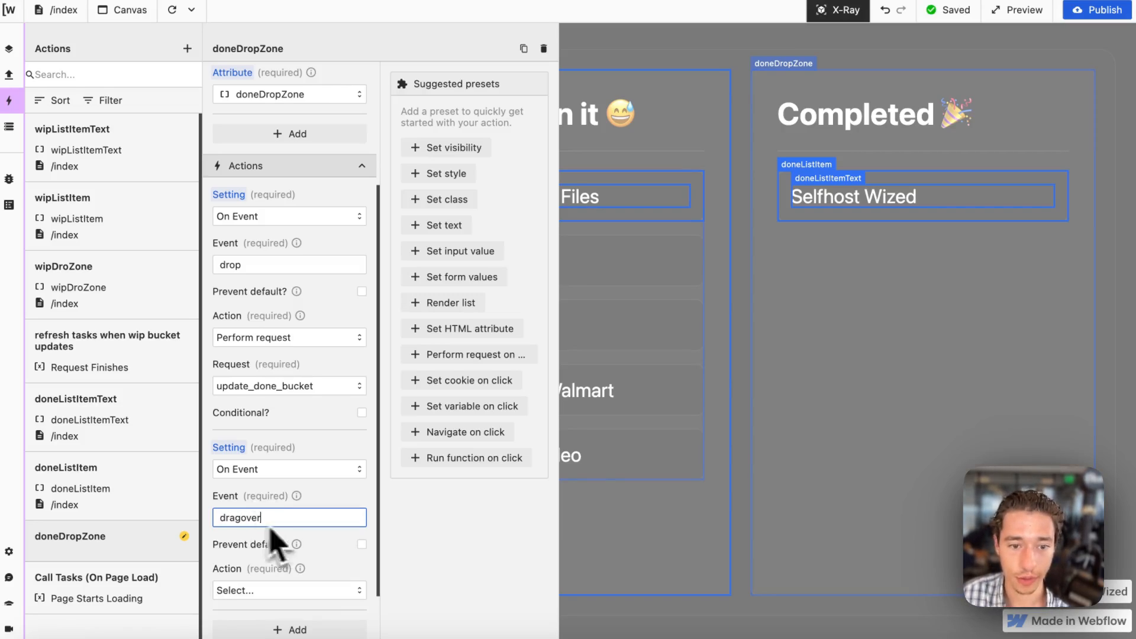
scroll(356, 578, down, 2)
click(361, 417)
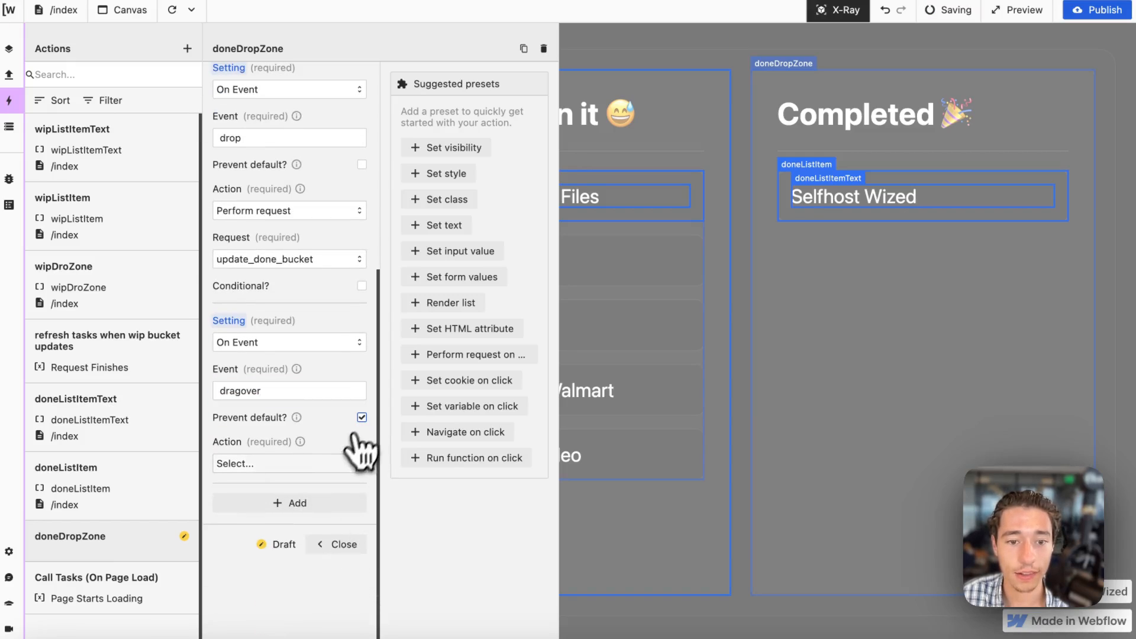
Make the dragover event run a function containing "return 0" and close the doneDropZone action.
click(325, 465)
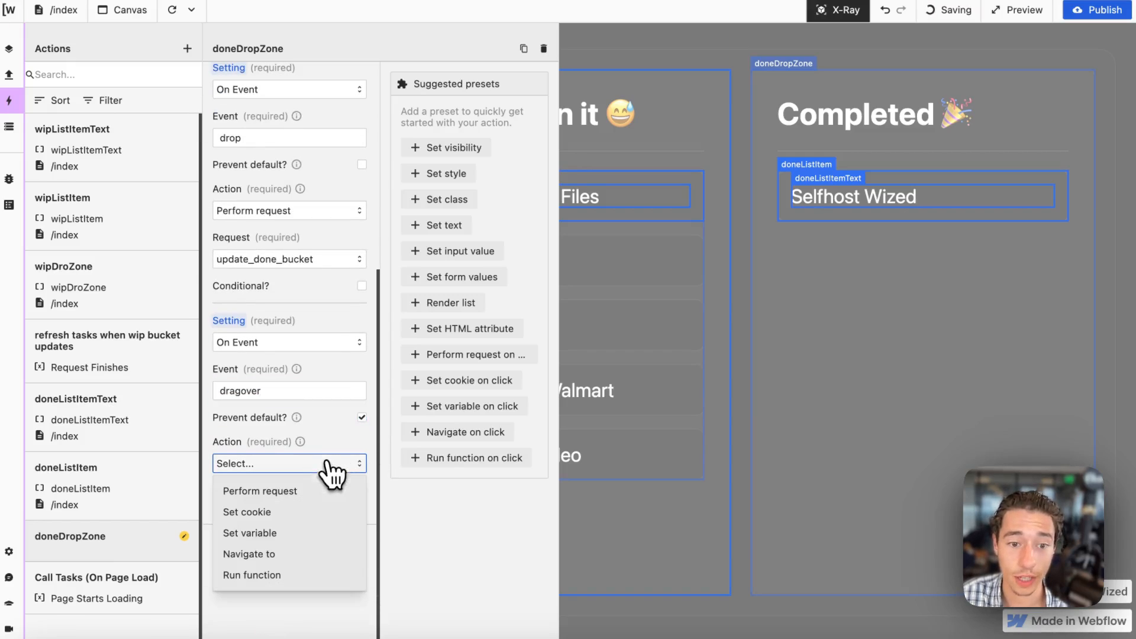
click(269, 575)
click(286, 528)
text(ret)
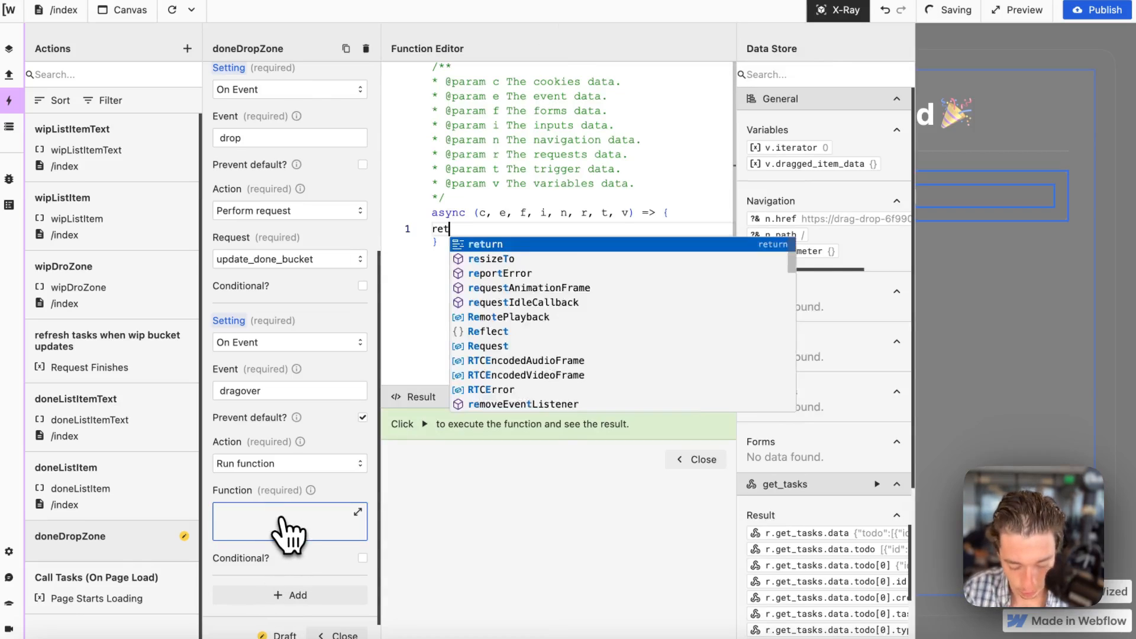
text(urn 0)
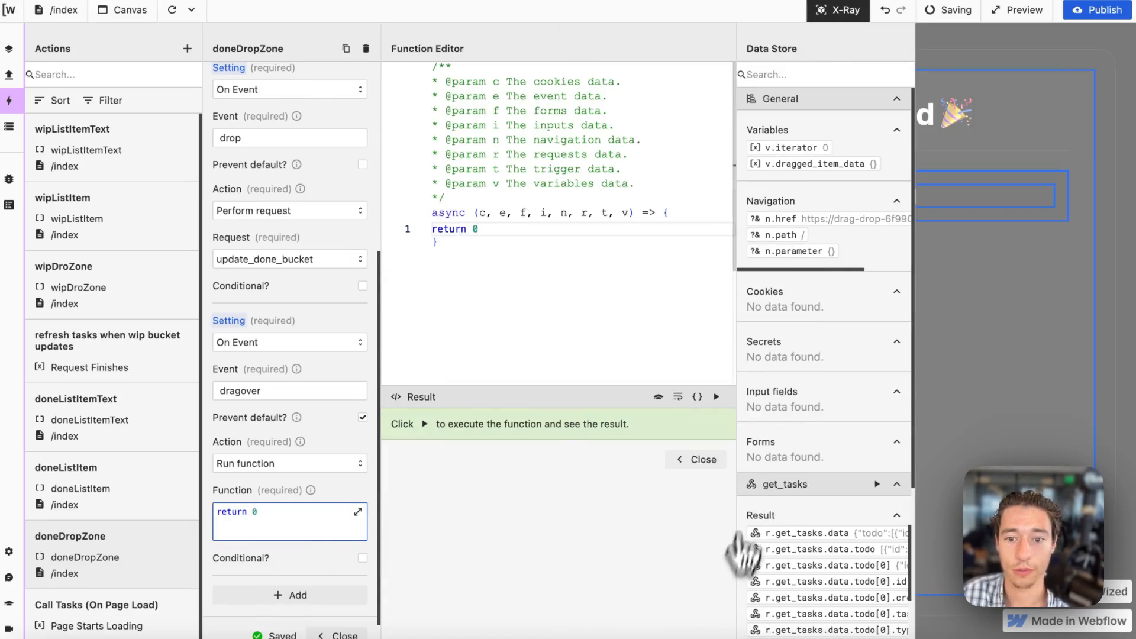
click(701, 459)
scroll(331, 520, down, 3)
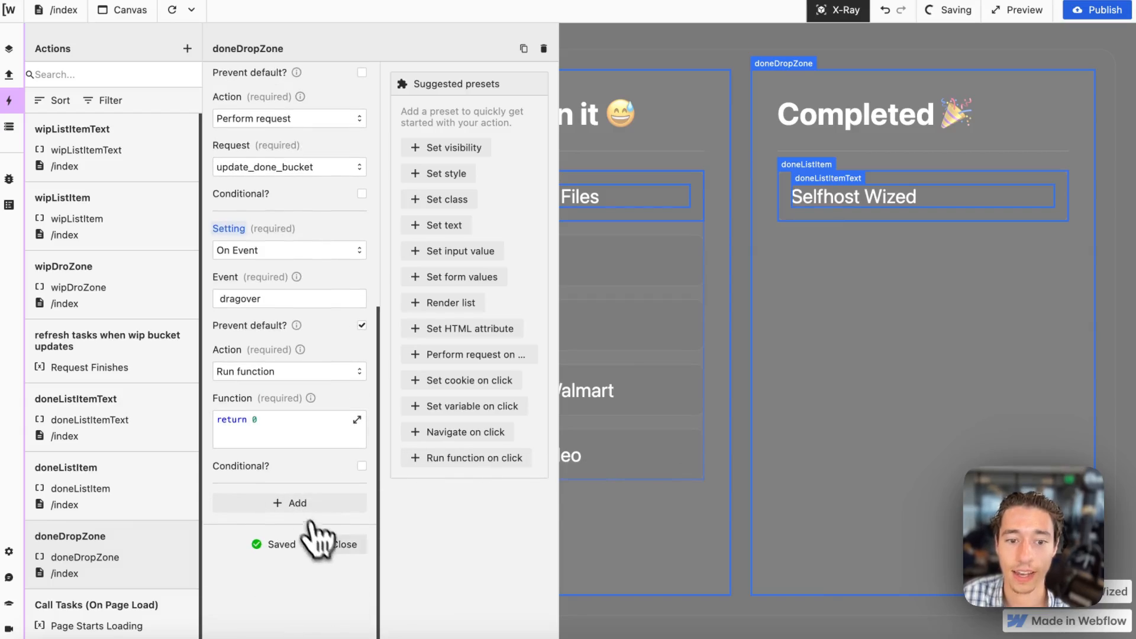
click(339, 545)
Turn off X-Ray, reload the canvas, move Buy iPhone into the Completed bucket, and reload again.
click(843, 10)
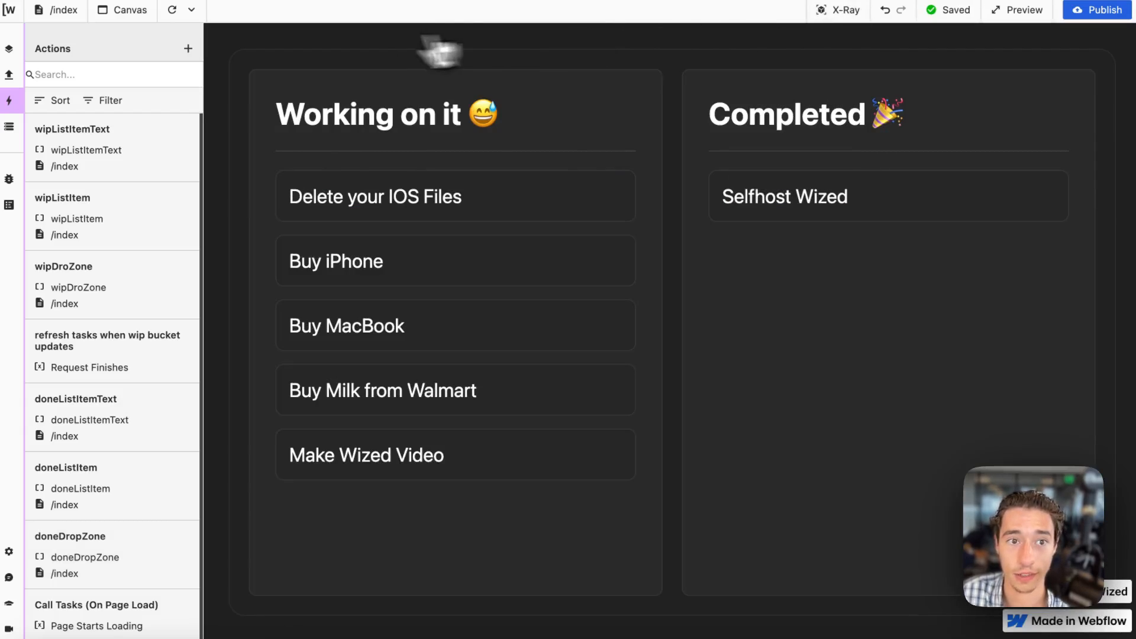
click(172, 10)
drag(442, 257, 855, 221)
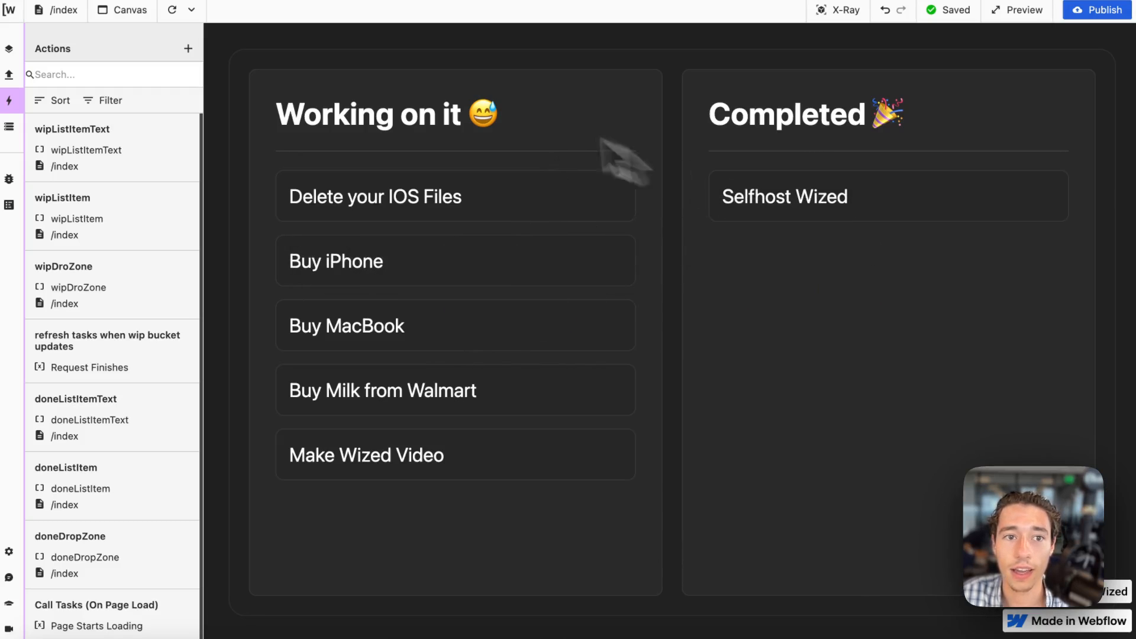
click(172, 10)
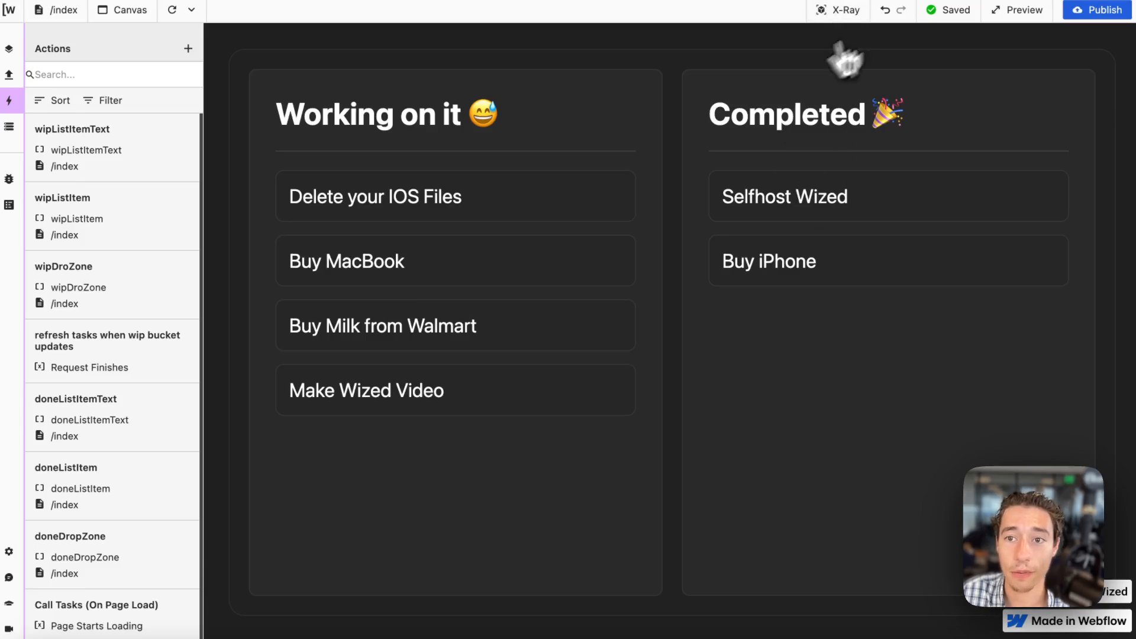
Turn X-Ray back on, reopen the doneDropZone action to check its drop and dragover settings, and close it.
click(846, 10)
click(723, 66)
scroll(352, 414, down, 3)
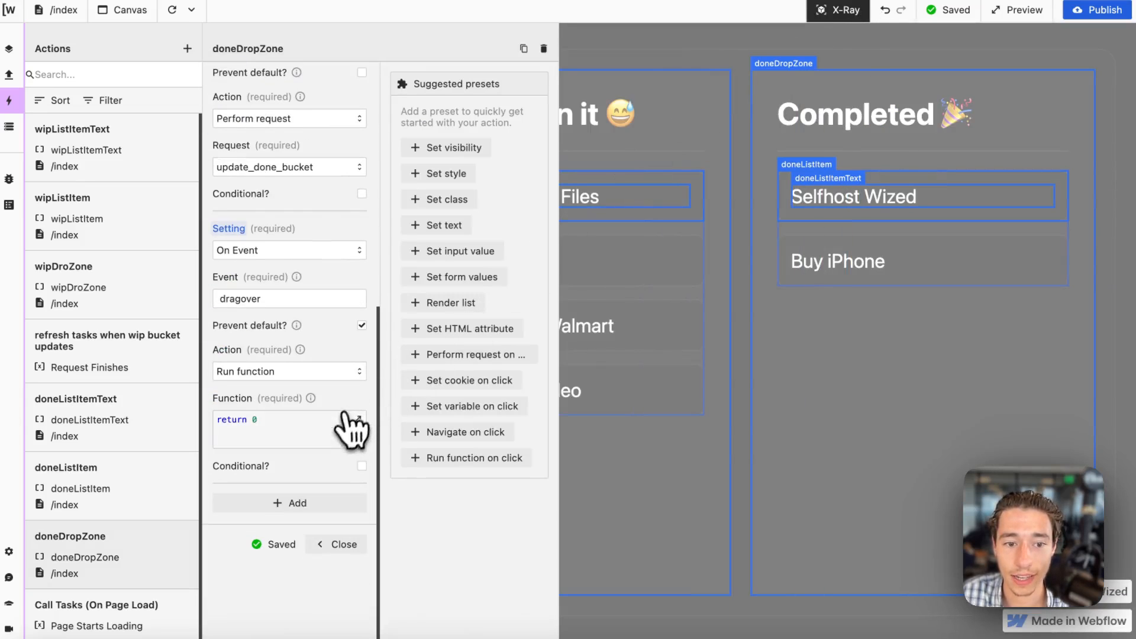
click(337, 541)
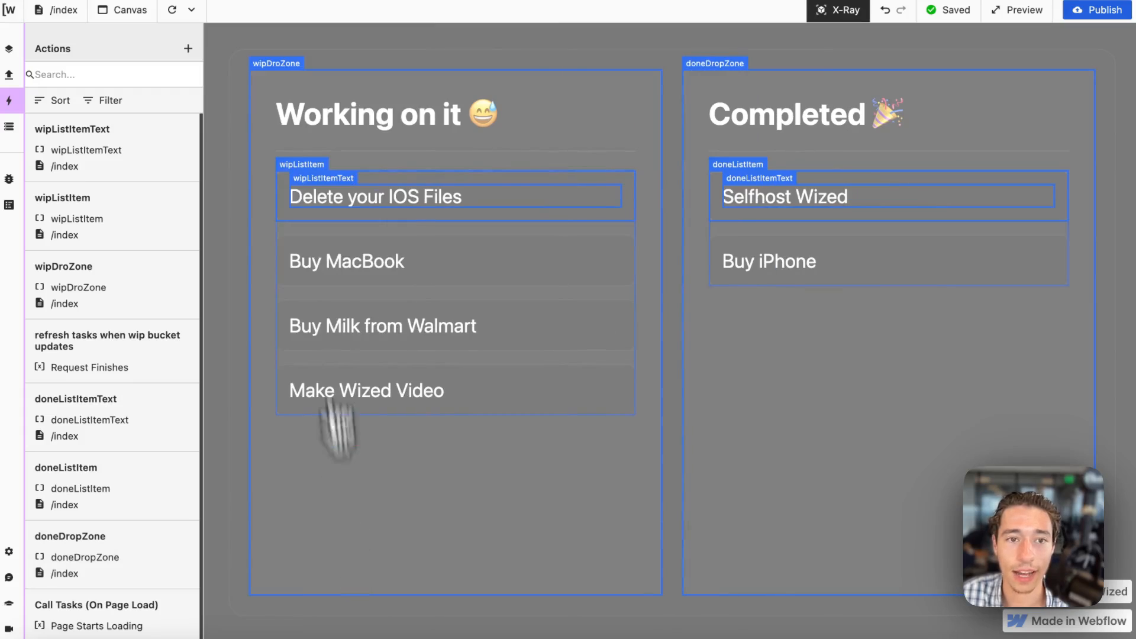
Duplicate the action "refresh tasks when wip bucket updates" and name the copy "refresh tasks when done bucket updates".
click(188, 50)
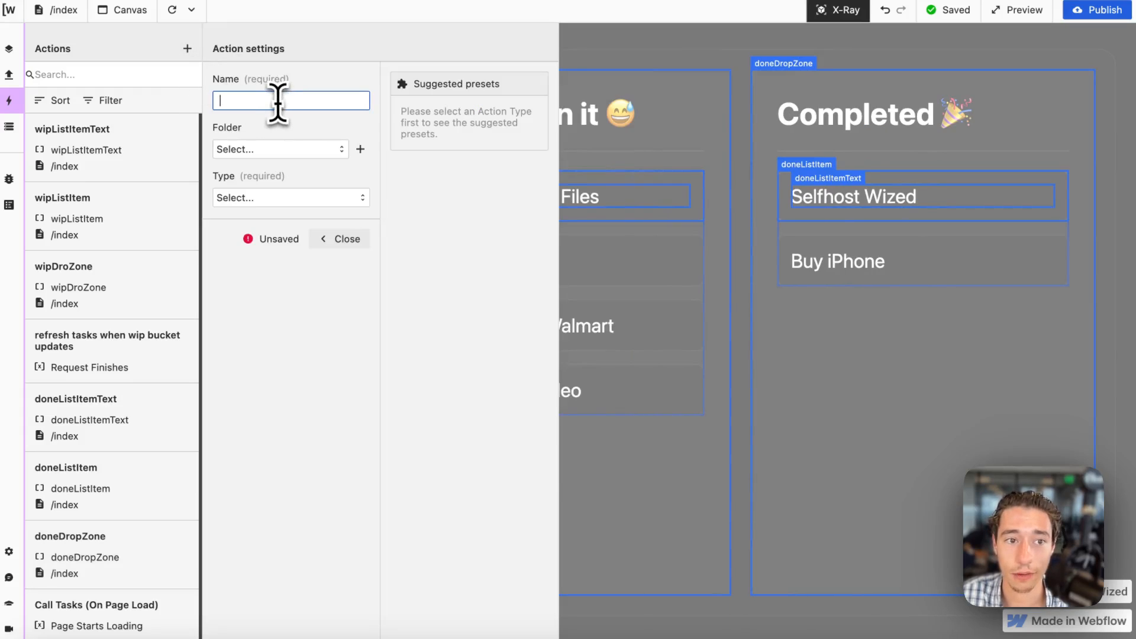
click(140, 360)
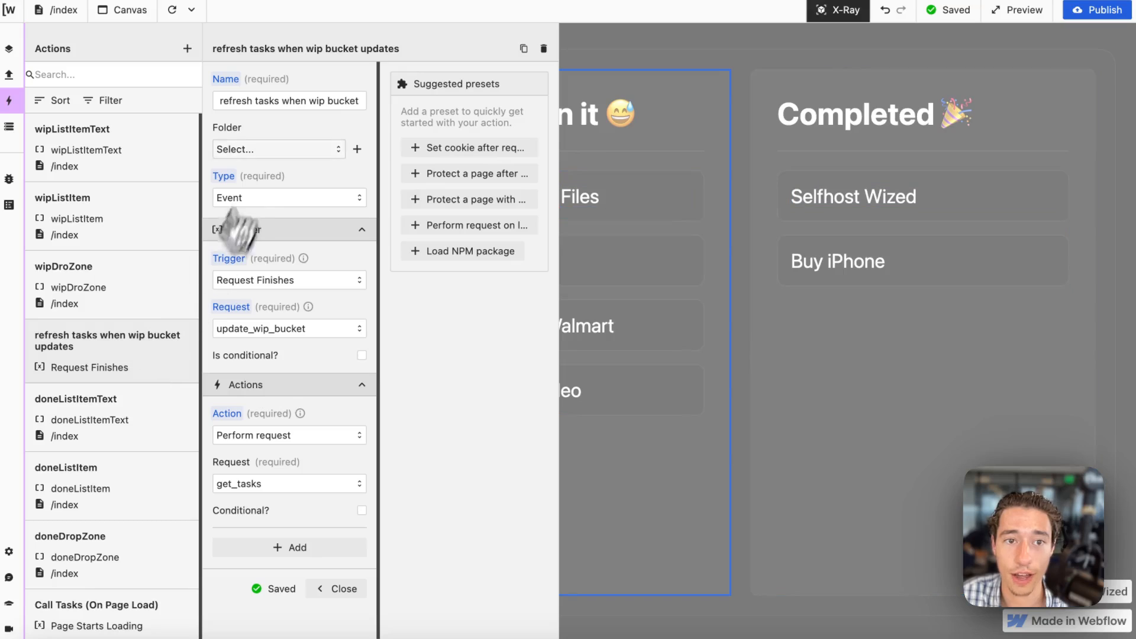
click(359, 105)
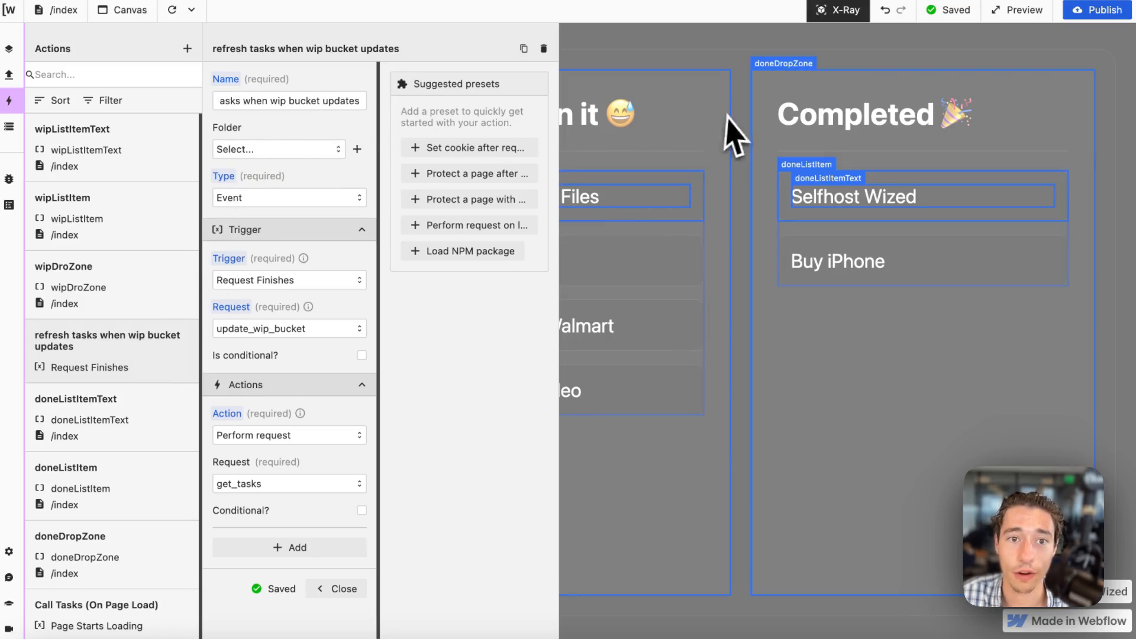
click(524, 48)
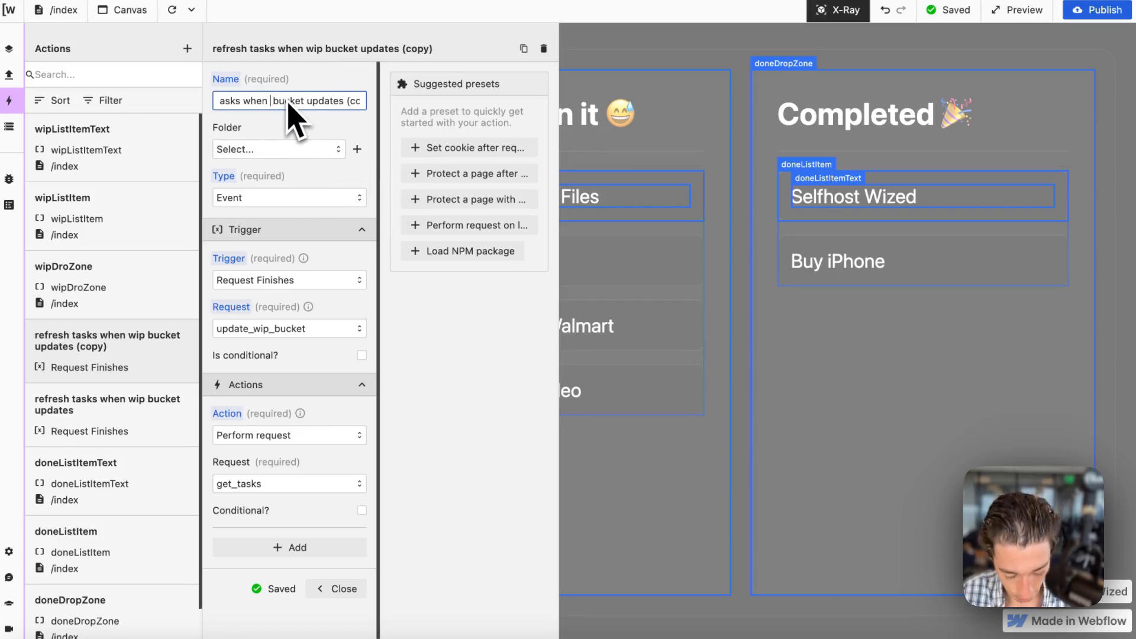
drag(341, 98, 424, 104)
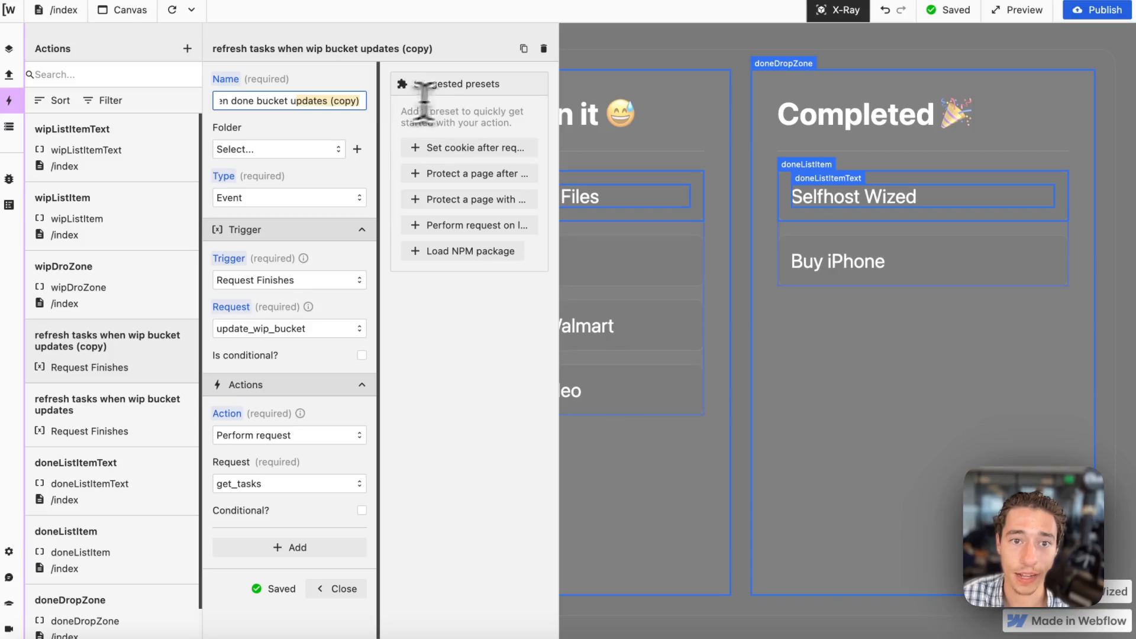
key(BackSpace)
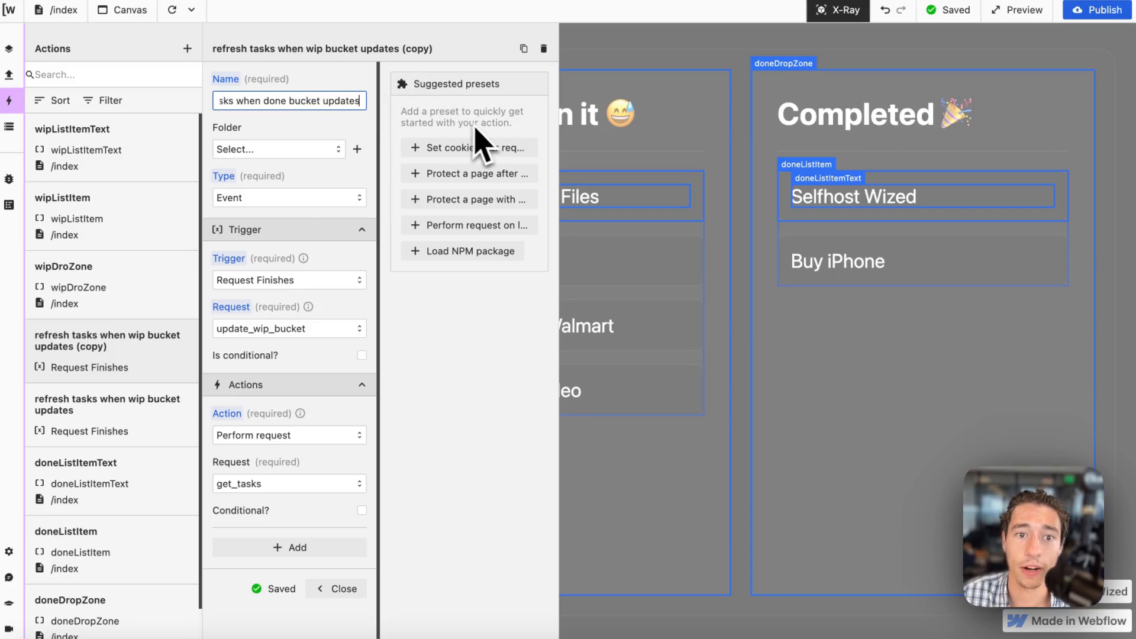
click(380, 103)
Set the duplicated refresh action's Request Finishes trigger to update_done_bucket and close the action.
click(280, 329)
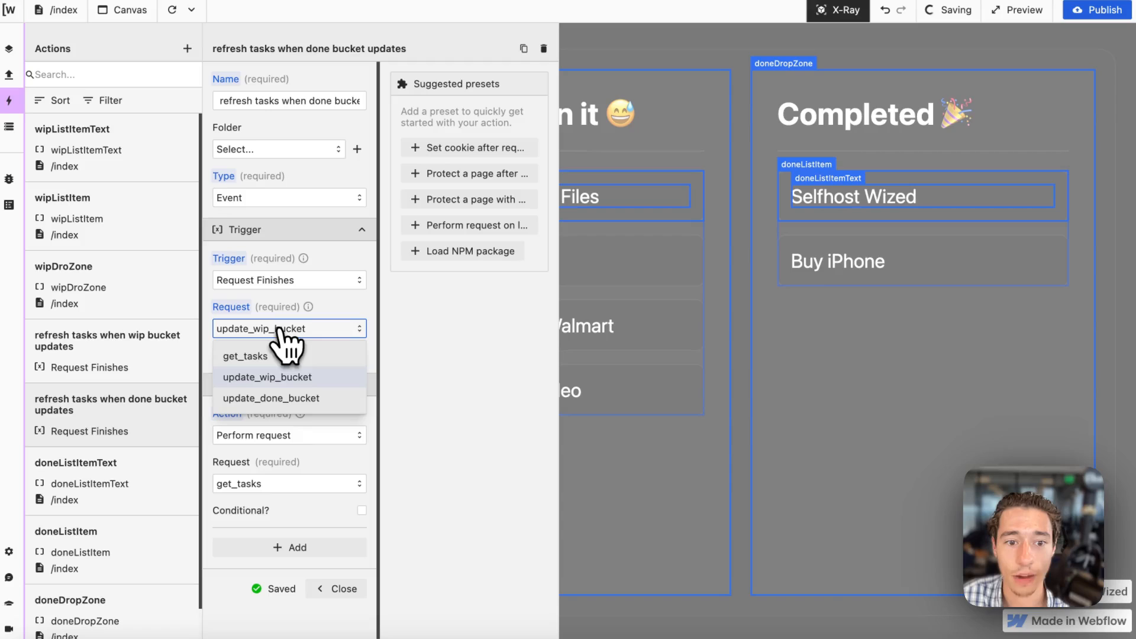
click(267, 397)
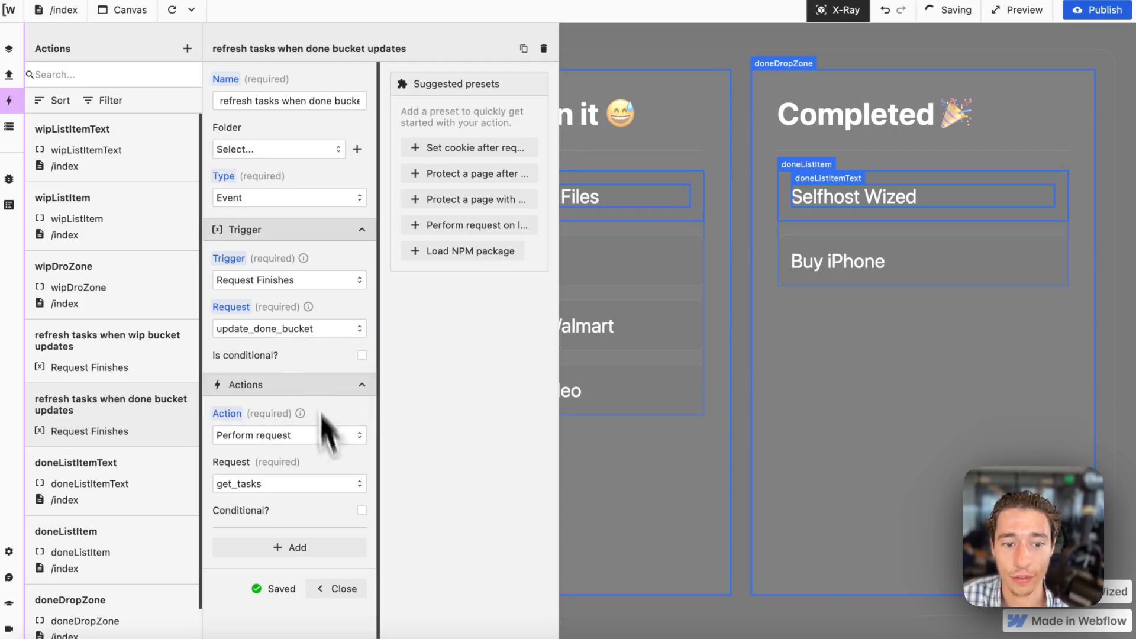
click(334, 588)
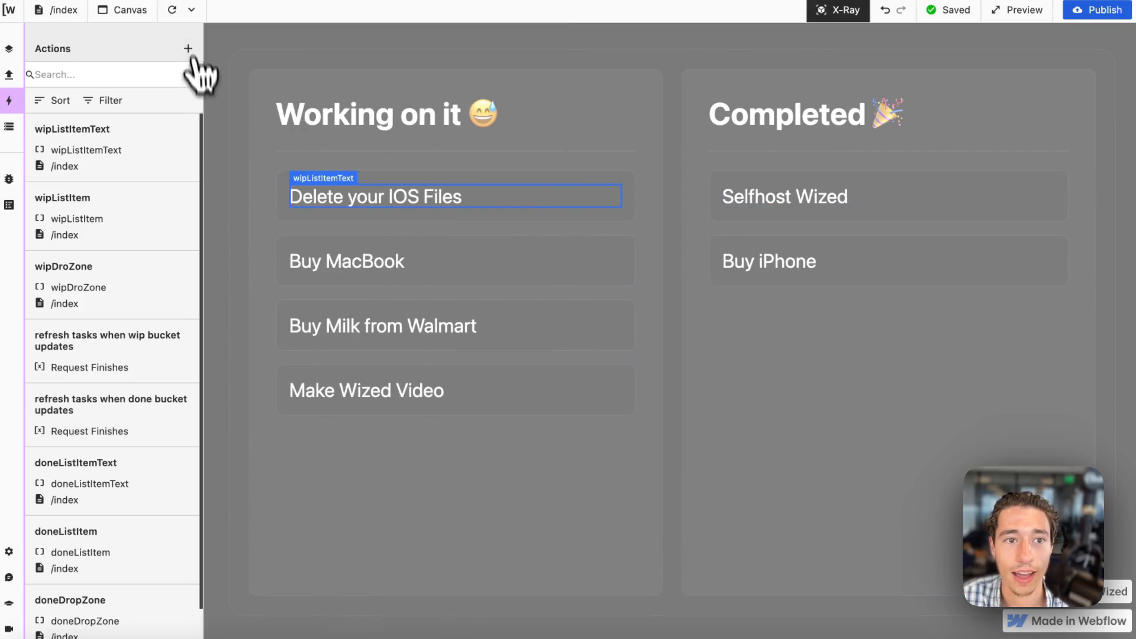
Reload the canvas, turn off X-Ray, and test moving Buy MacBook to Completed and Buy iPhone to Working on it.
click(188, 10)
click(173, 9)
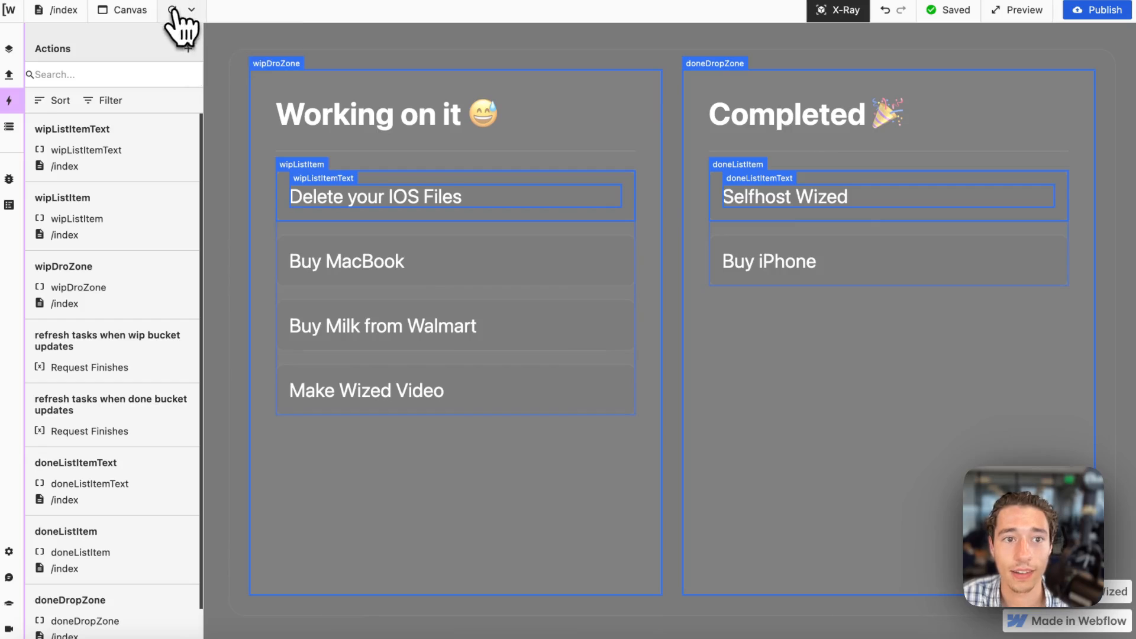
click(838, 11)
drag(400, 268, 426, 266)
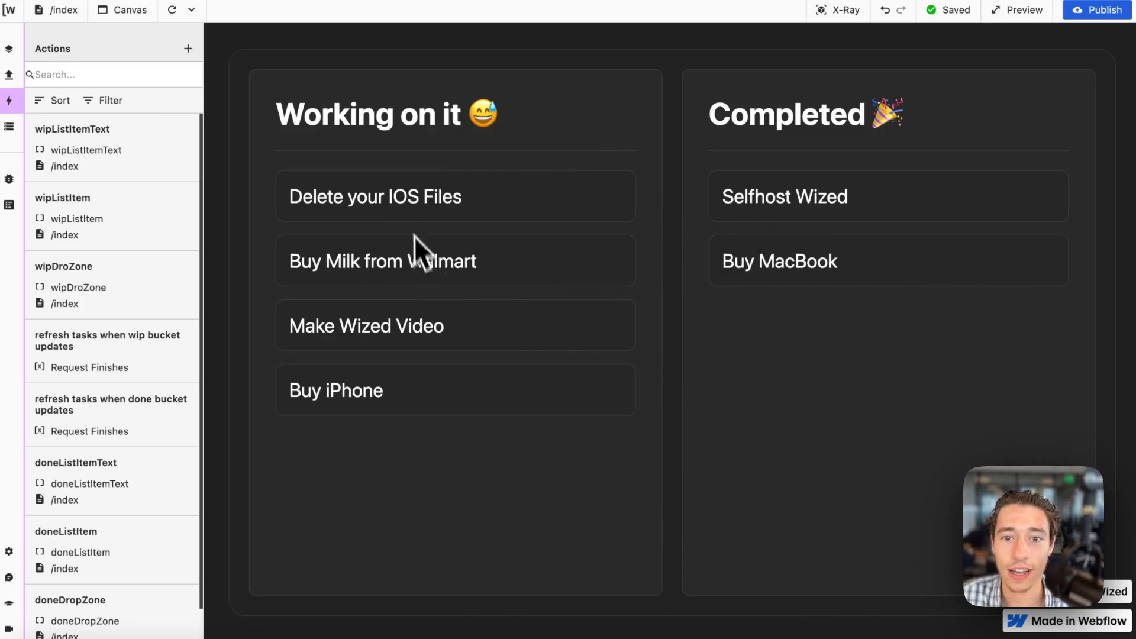
Move Delete your IOS Files, Buy Milk from Walmart and Buy iPhone to Completed, and Selfhost Wized, Buy MacBook and Make Wized Video to Working on it.
drag(414, 201, 867, 256)
drag(497, 259, 876, 255)
drag(552, 274, 947, 267)
drag(602, 197, 398, 207)
drag(793, 202, 609, 243)
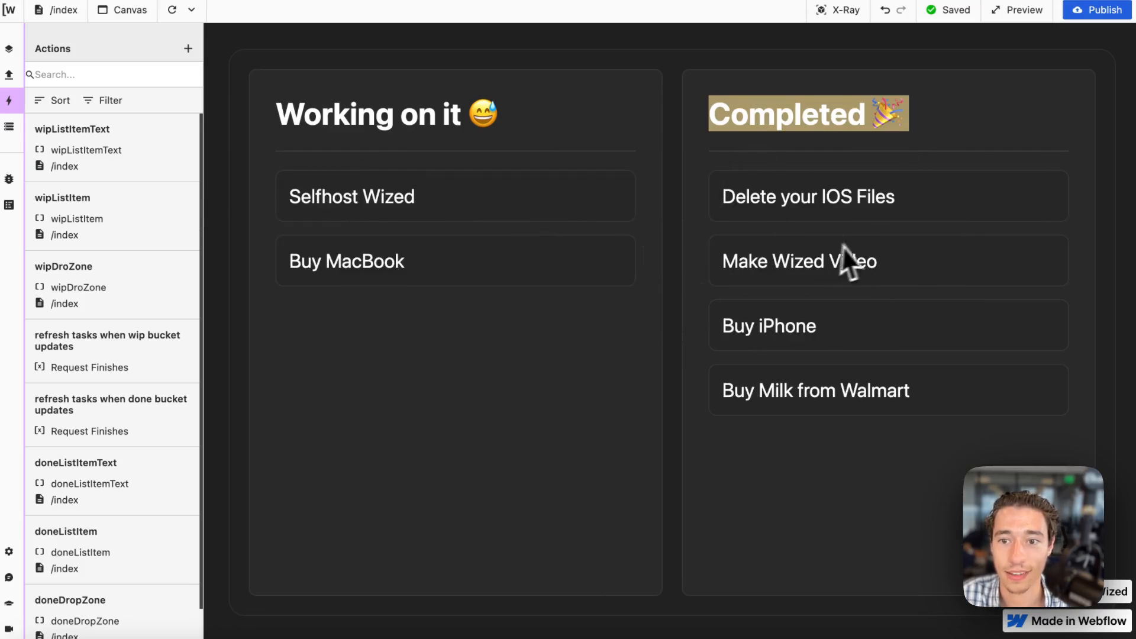
drag(845, 254, 531, 306)
click(931, 125)
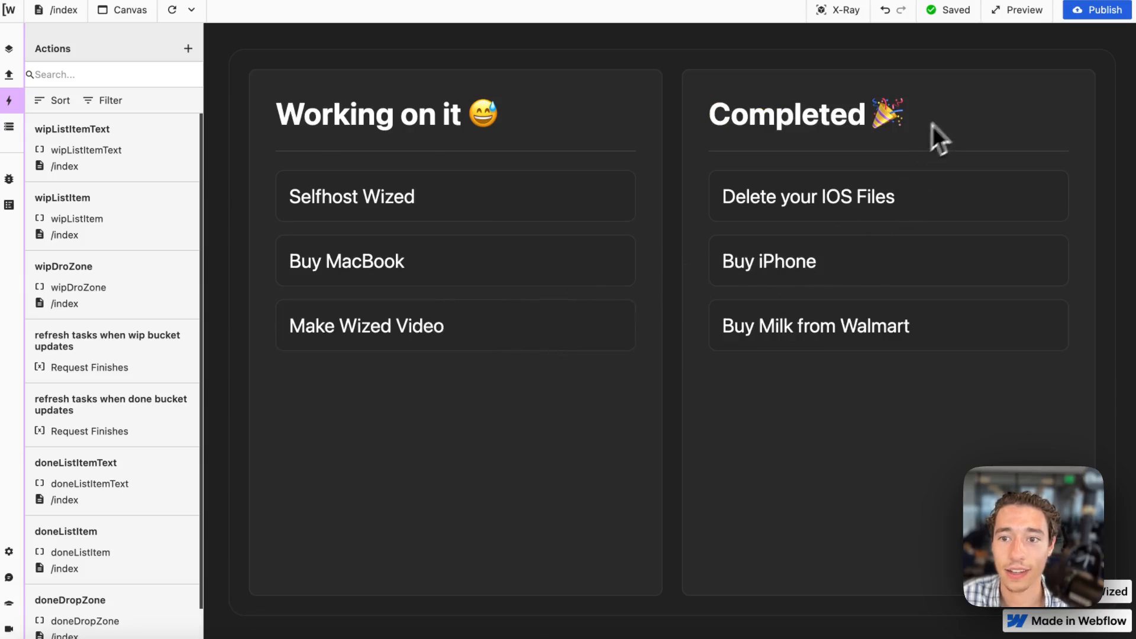
Move Delete your IOS Files, Buy iPhone and Buy Milk from Walmart to Working on it, and Buy MacBook and Make Wized Video to Completed.
drag(916, 205, 474, 449)
drag(846, 216, 681, 246)
drag(899, 215, 901, 222)
drag(509, 276, 940, 279)
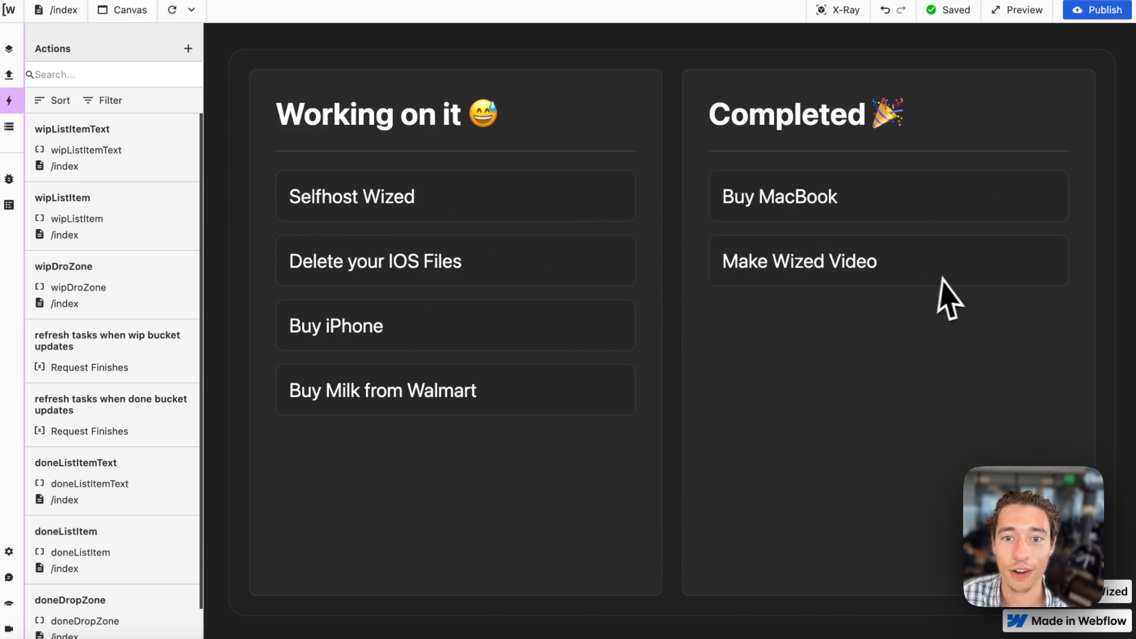
Move Delete your IOS Files, Buy iPhone, Buy Milk from Walmart and Selfhost Wized into the Completed bucket.
drag(357, 256, 636, 253)
drag(648, 296, 659, 304)
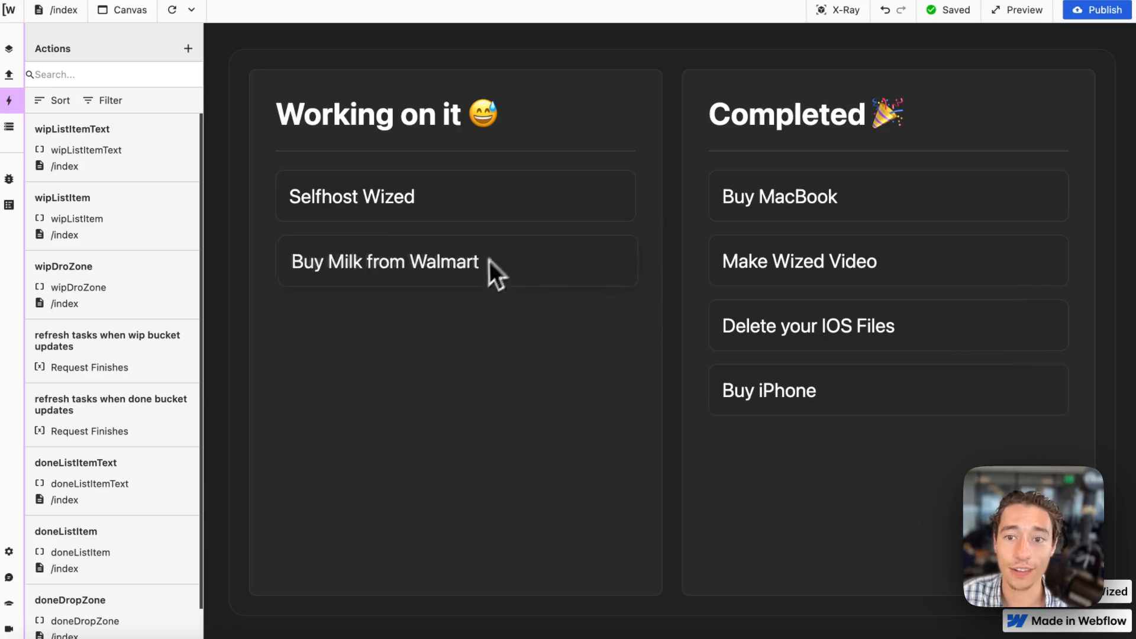
drag(495, 271, 665, 248)
drag(414, 198, 769, 249)
Move Make Wized Video, Buy MacBook, Buy iPhone and Buy Milk from Walmart back into the Working on it bucket.
drag(902, 257, 452, 241)
drag(882, 187, 558, 266)
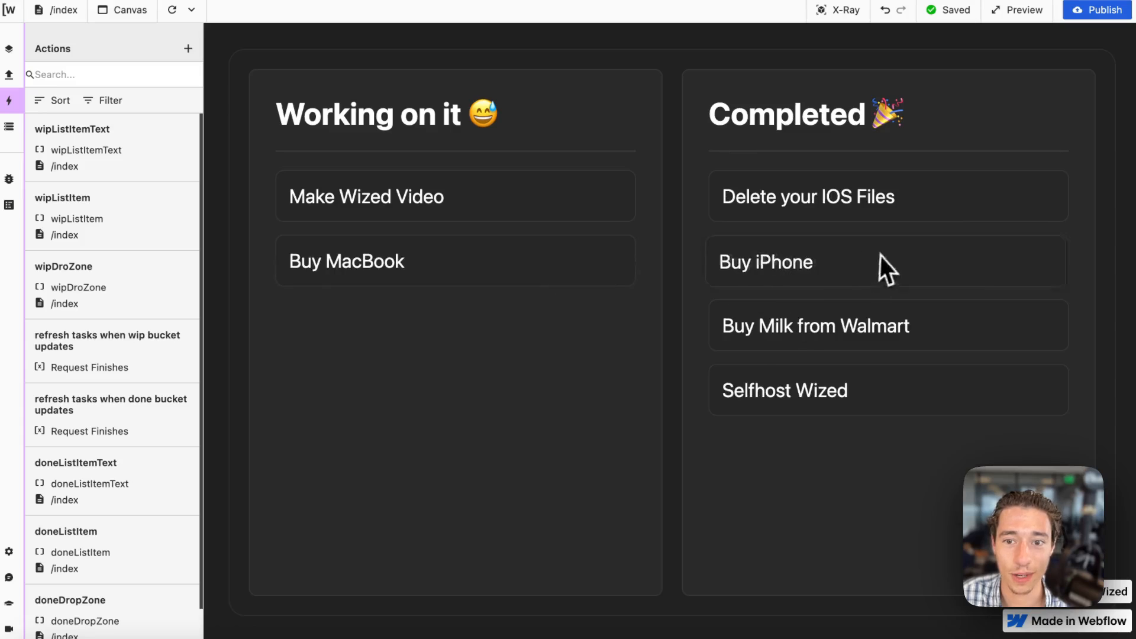
drag(881, 263, 609, 322)
drag(841, 261, 381, 491)
Switch to the drag-drop-tasks table in Xano and refresh its records to check the task types.
mouse_move(43, 340)
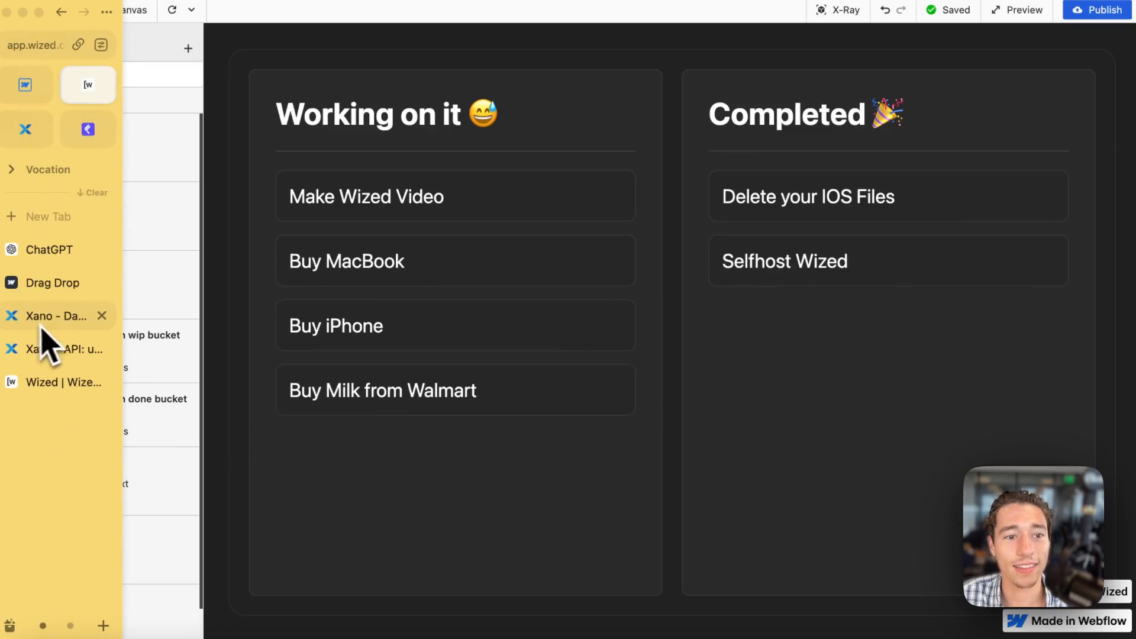
click(48, 318)
click(207, 83)
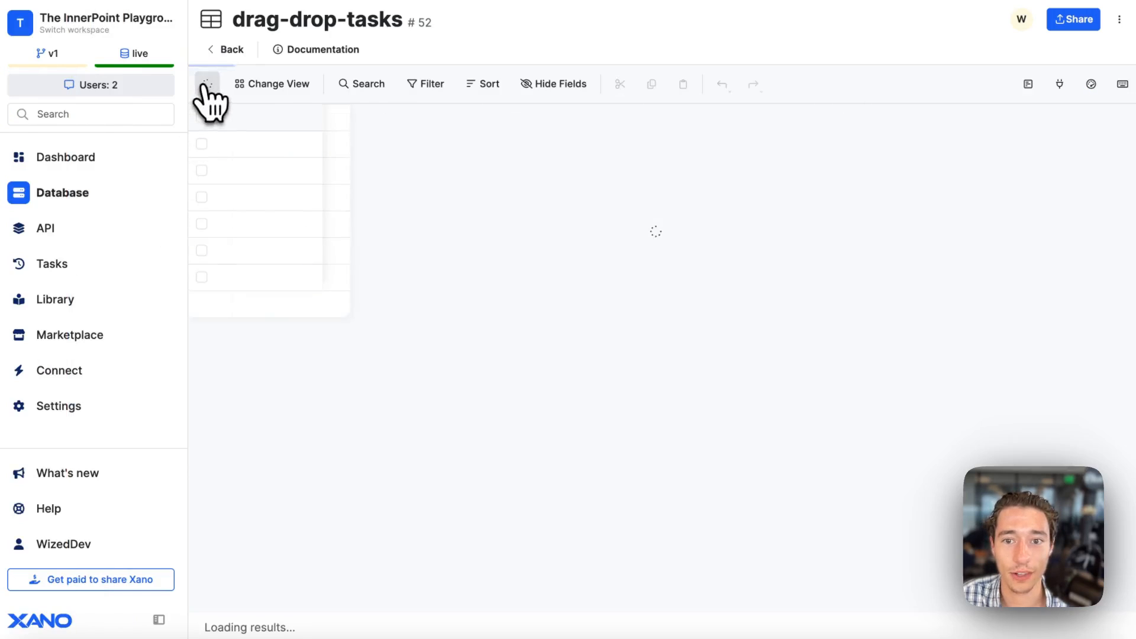
Switch back to Wized and move Selfhost Wized and Delete your IOS Files into the Working on it bucket.
mouse_move(6, 178)
click(89, 84)
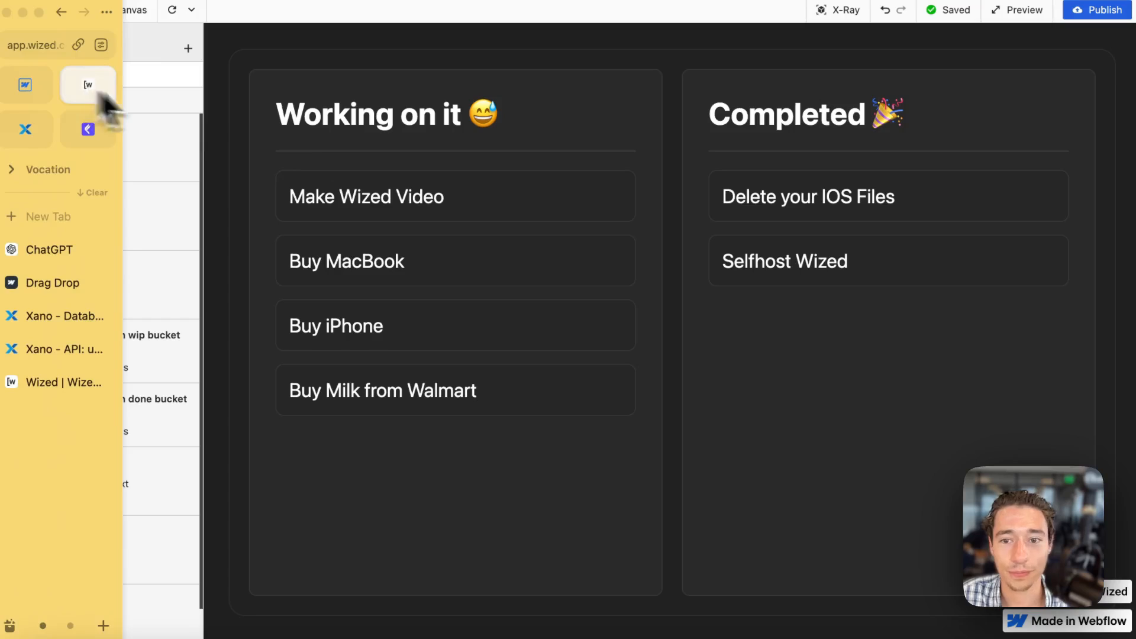
drag(744, 276, 320, 343)
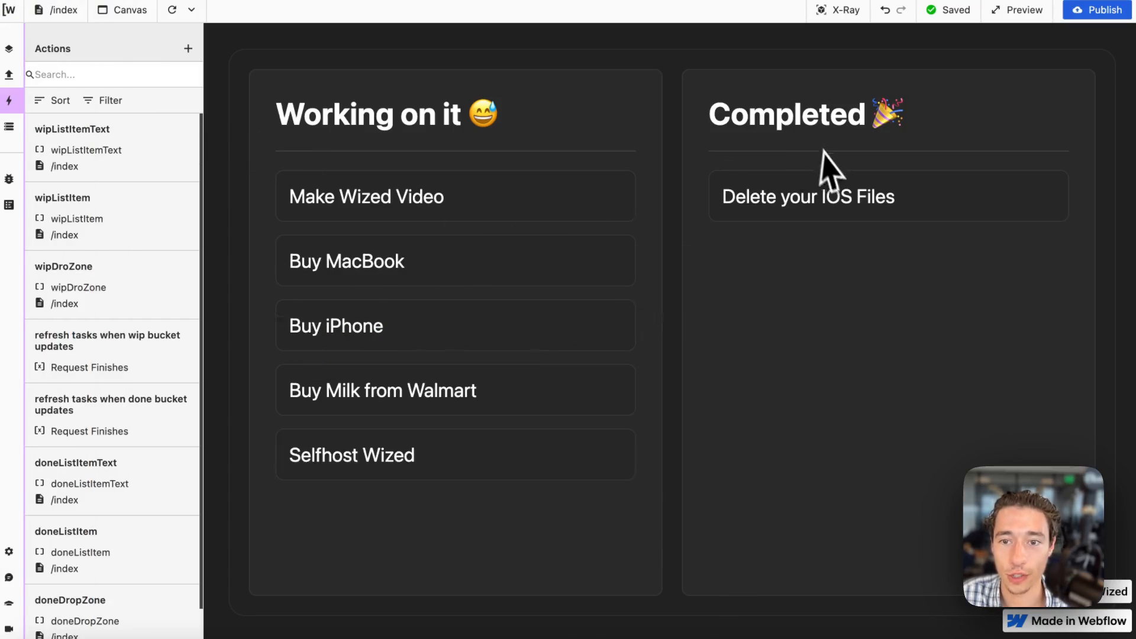
drag(823, 190, 414, 248)
Switch to the drag-drop-tasks table in Xano and refresh its records to check the types of the tasks moved to Working on it.
mouse_move(26, 213)
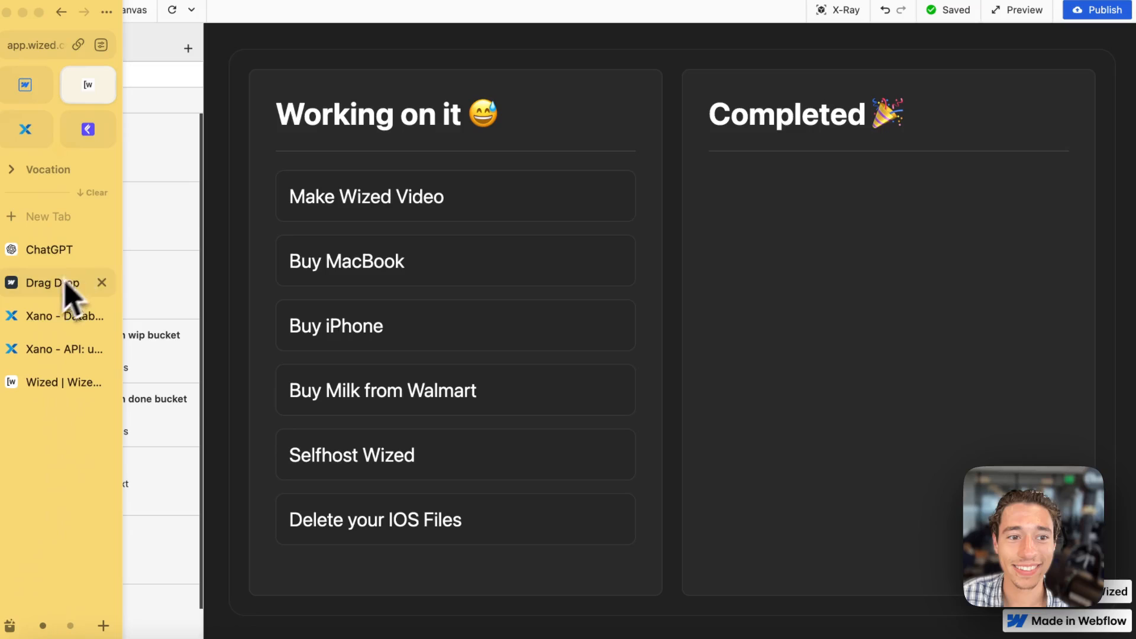
click(53, 315)
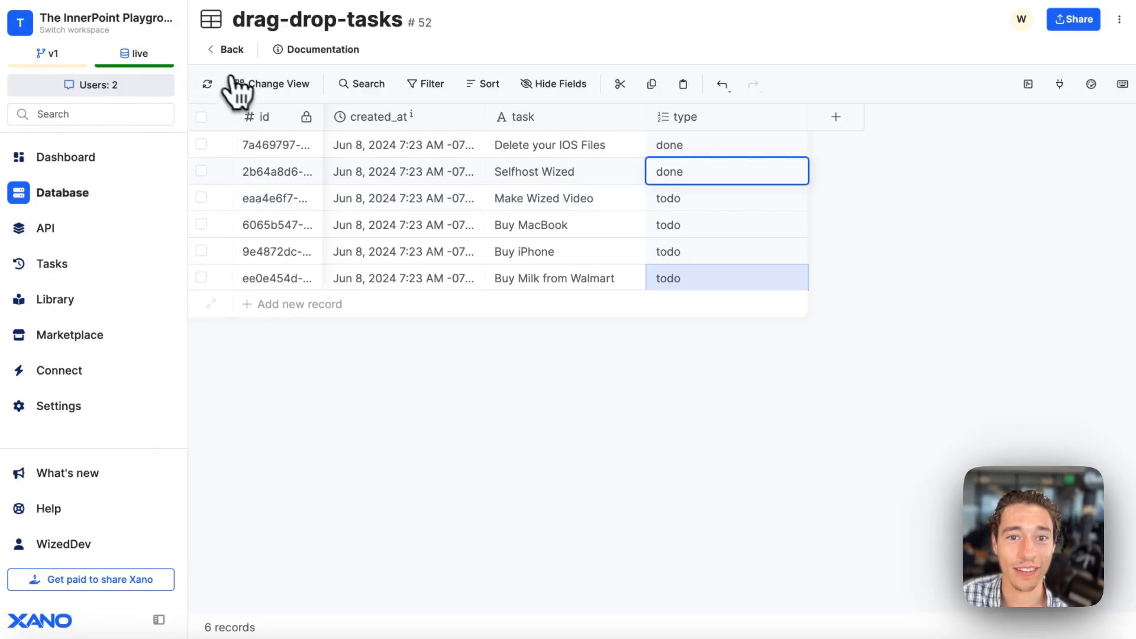
click(208, 84)
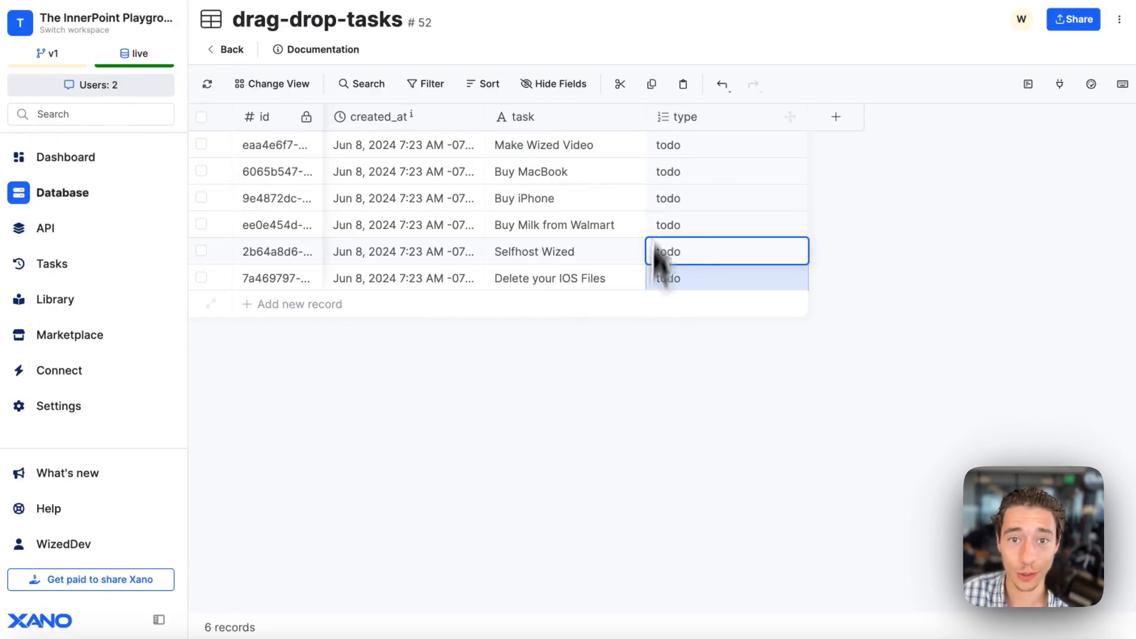
Switch back to Wized and move Make Wized Video into the Completed bucket.
mouse_move(89, 215)
click(114, 99)
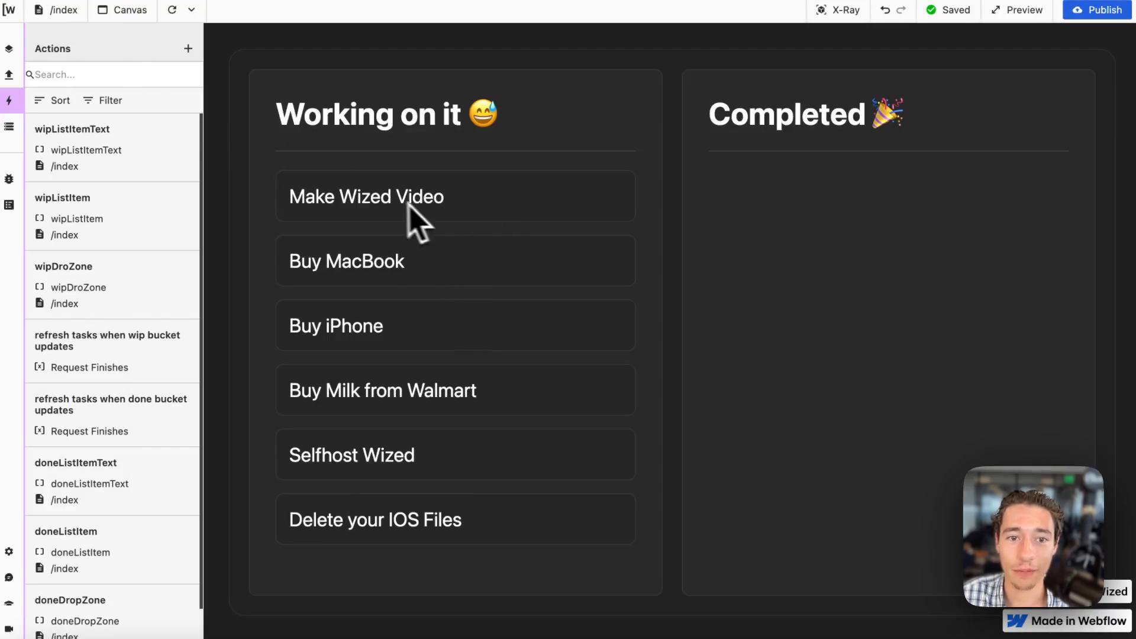
drag(409, 205, 813, 218)
Switch to the drag-drop-tasks table in Xano and refresh its records to check the type of Make Wized Video.
mouse_move(36, 322)
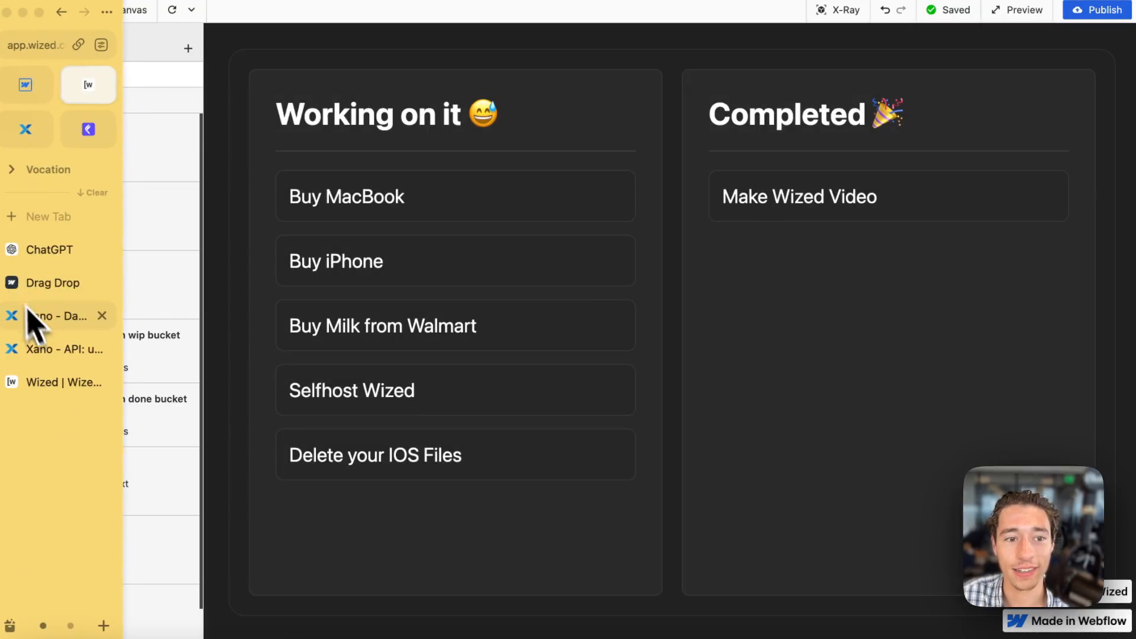
click(43, 347)
click(89, 315)
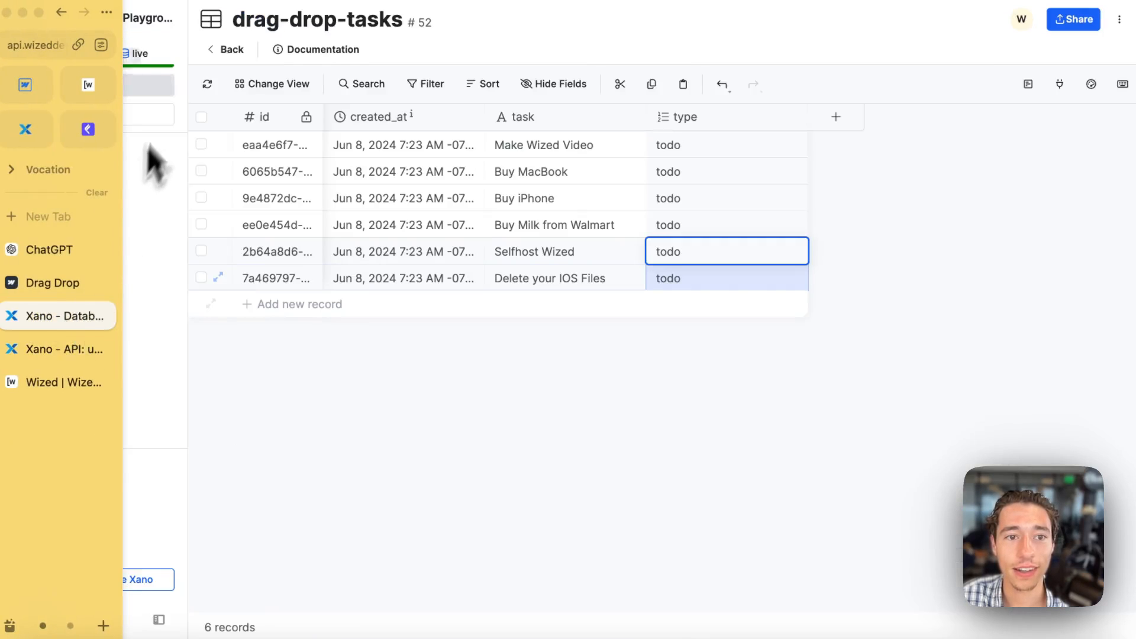
click(207, 84)
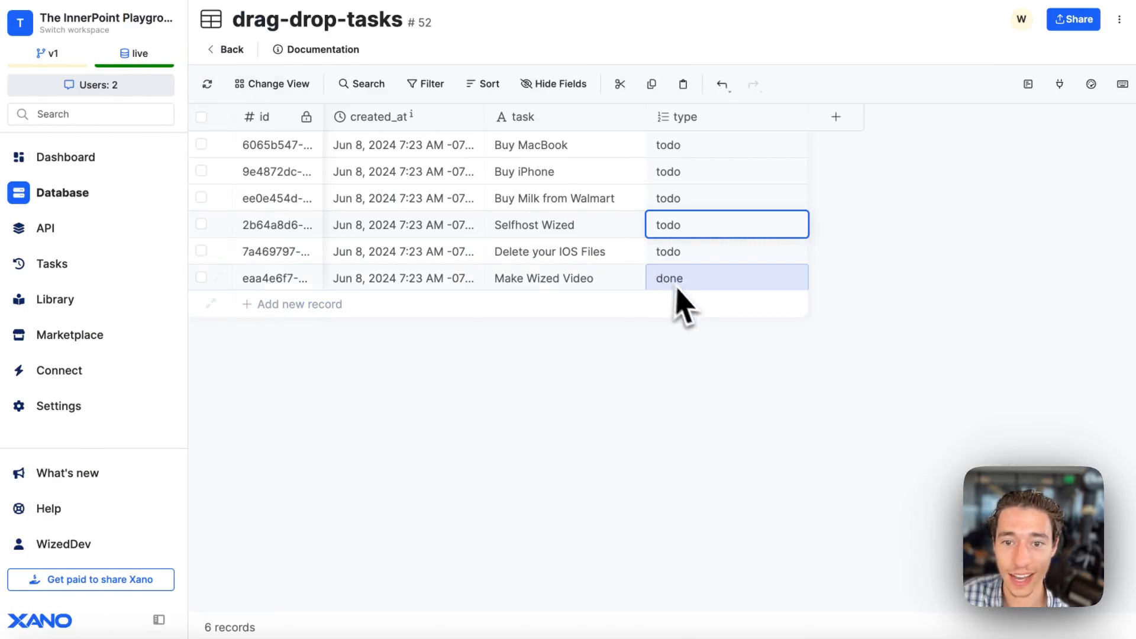
Switch back to Wized and move Buy iPhone, Buy Milk from Walmart, Selfhost Wized, Delete your IOS Files and Buy MacBook into the Completed bucket.
mouse_move(56, 190)
click(94, 121)
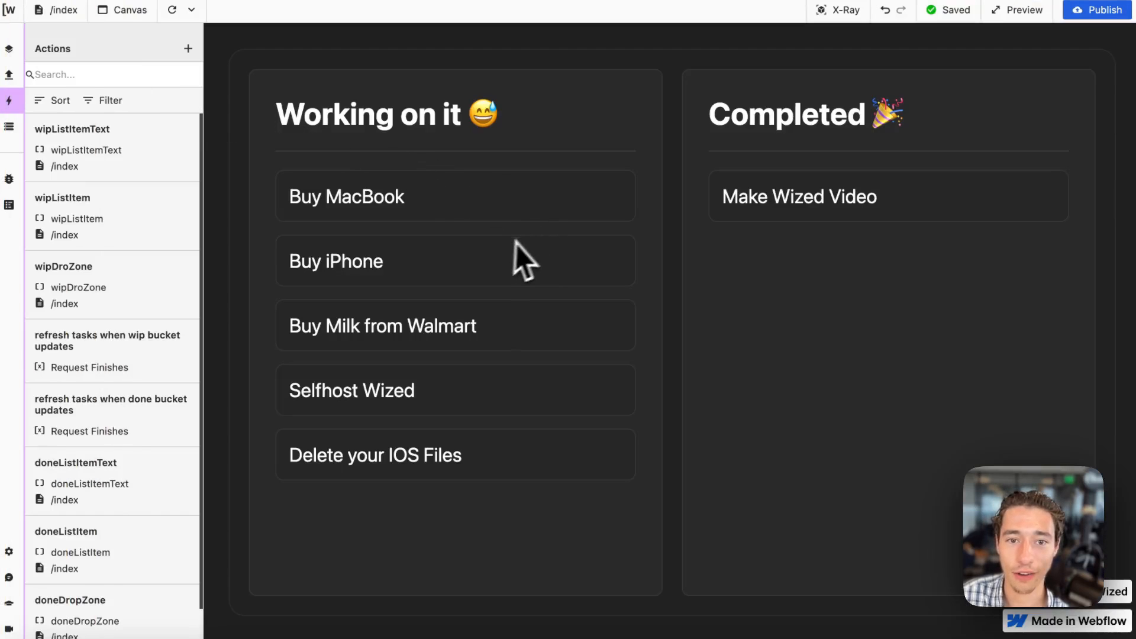
drag(515, 254, 958, 254)
drag(510, 293, 722, 291)
drag(515, 261, 787, 289)
drag(346, 197, 740, 278)
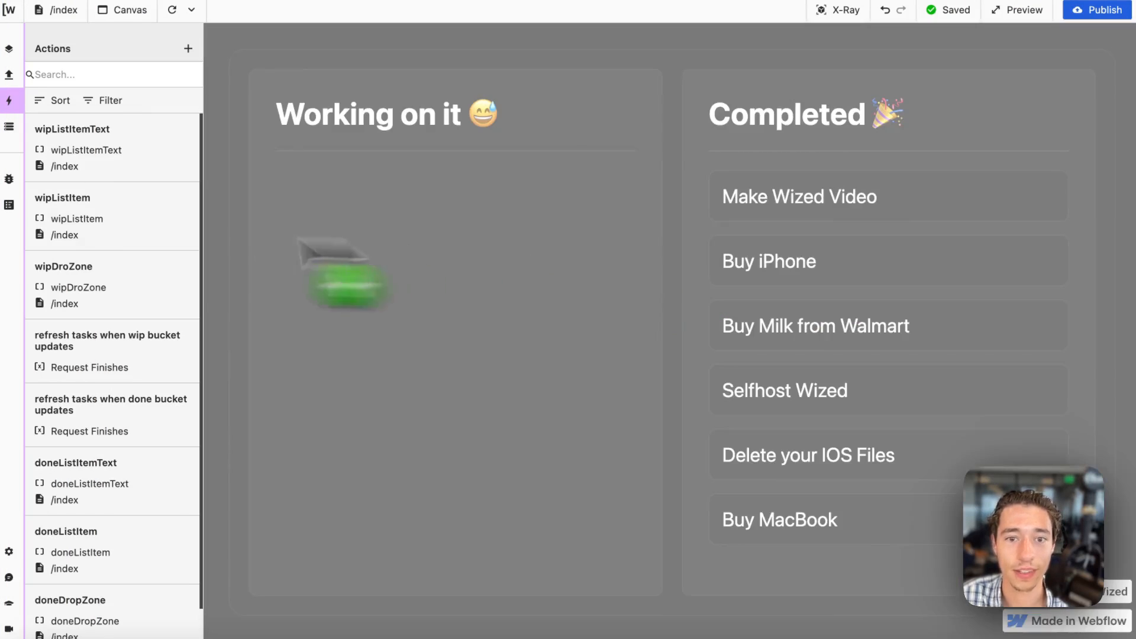
Refresh the drag-drop-tasks table in Xano to check the types of all tasks, and return to the Wized app.
mouse_move(20, 246)
click(56, 315)
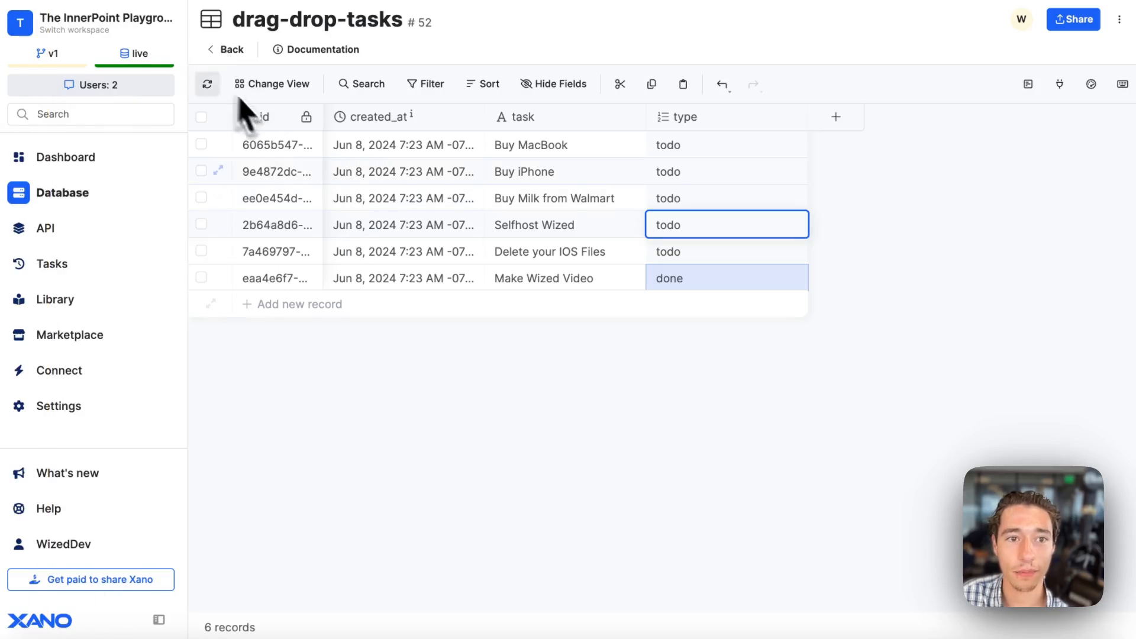
click(207, 84)
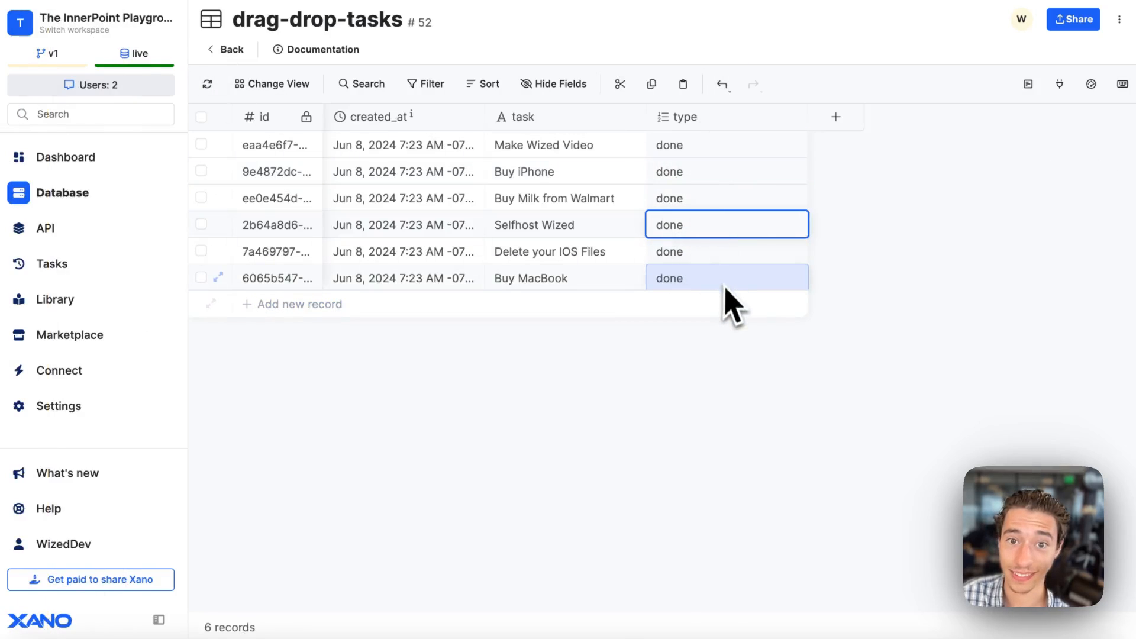
mouse_move(1, 370)
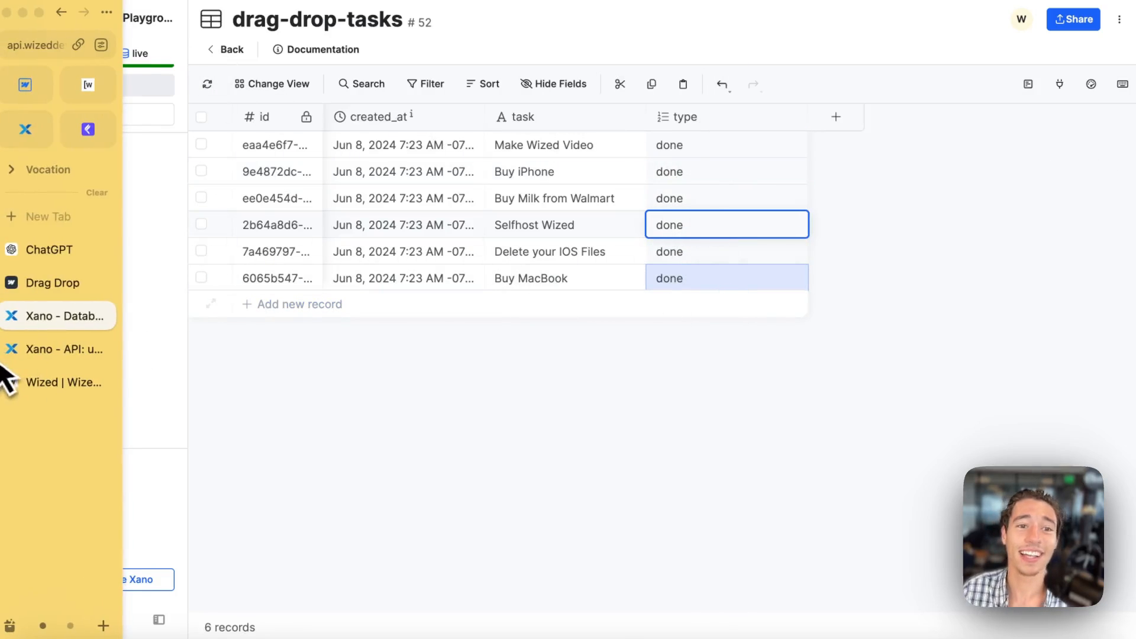
click(97, 92)
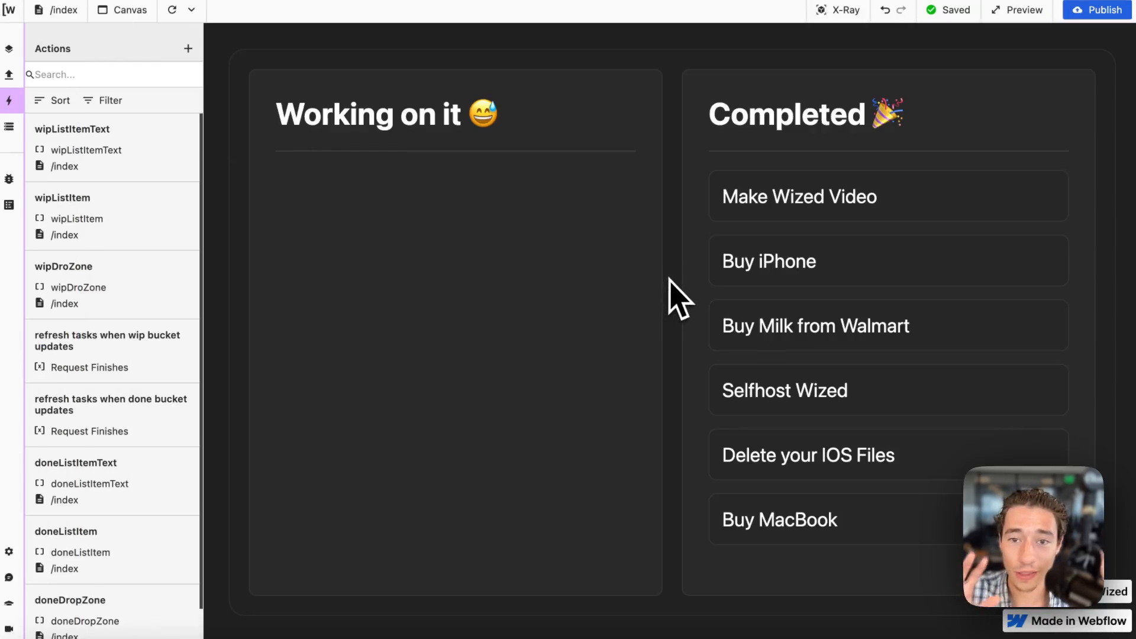
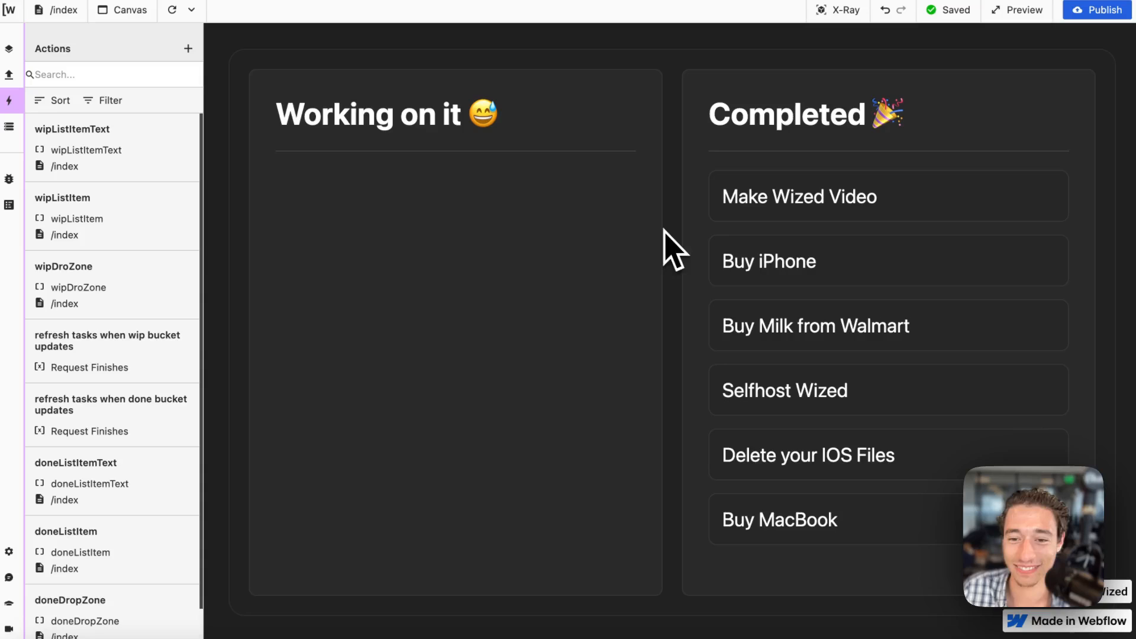
Move every task except Make Wized Video from the Completed list to the Working on it list.
drag(822, 279, 444, 265)
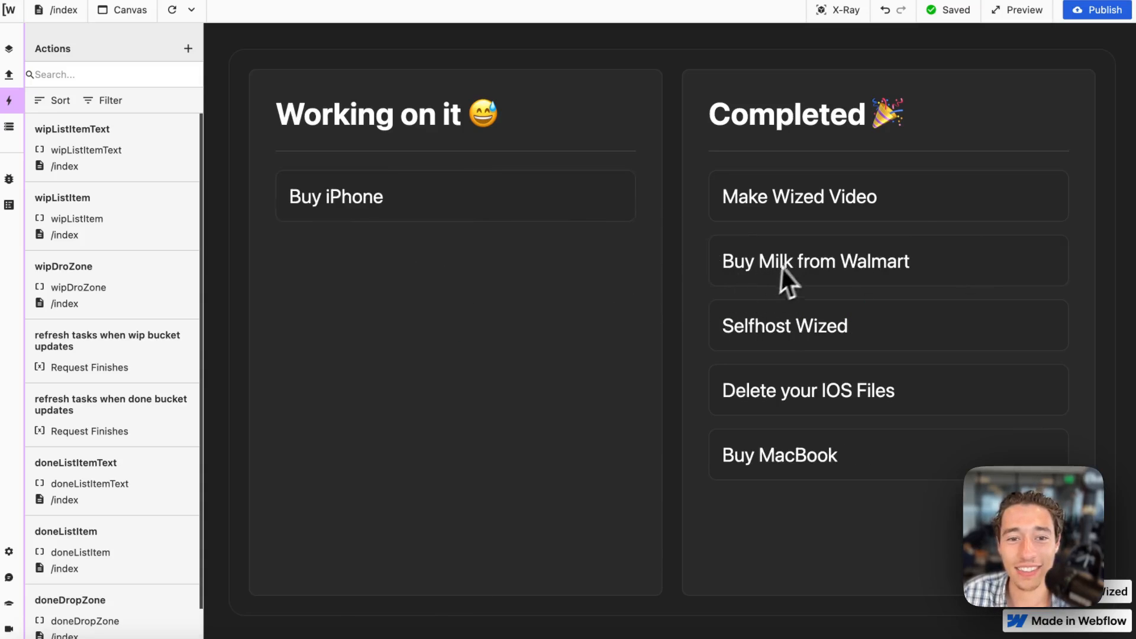
drag(787, 278, 381, 266)
drag(825, 284, 451, 393)
drag(786, 285, 417, 449)
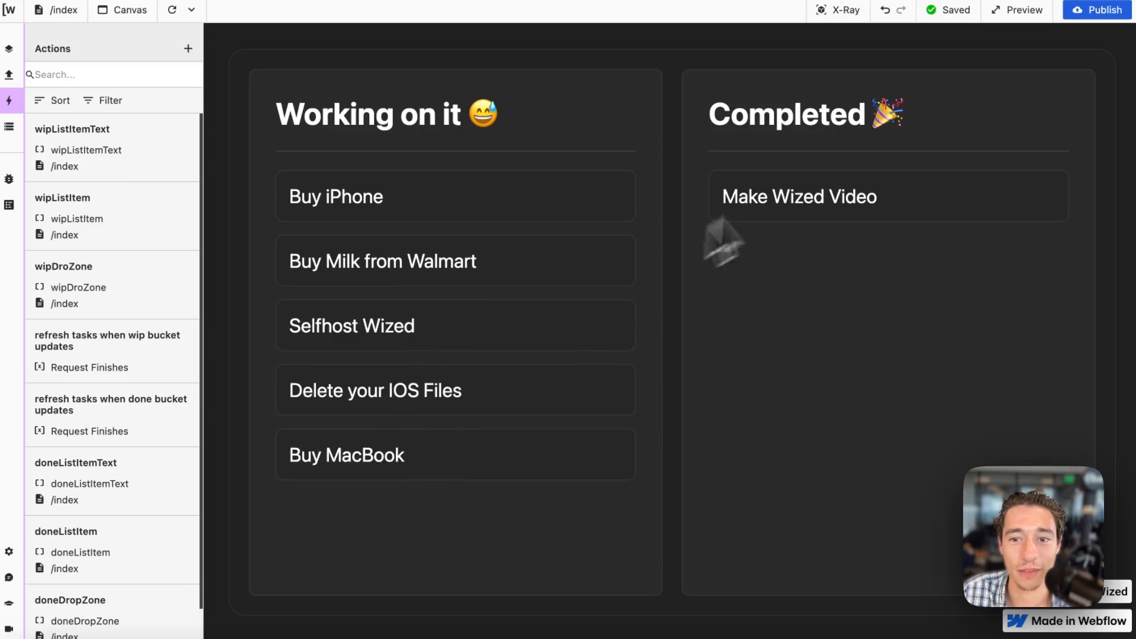
Move the Make Wized Video task to Working on it, and return all tasks to the Completed list.
drag(787, 204, 710, 267)
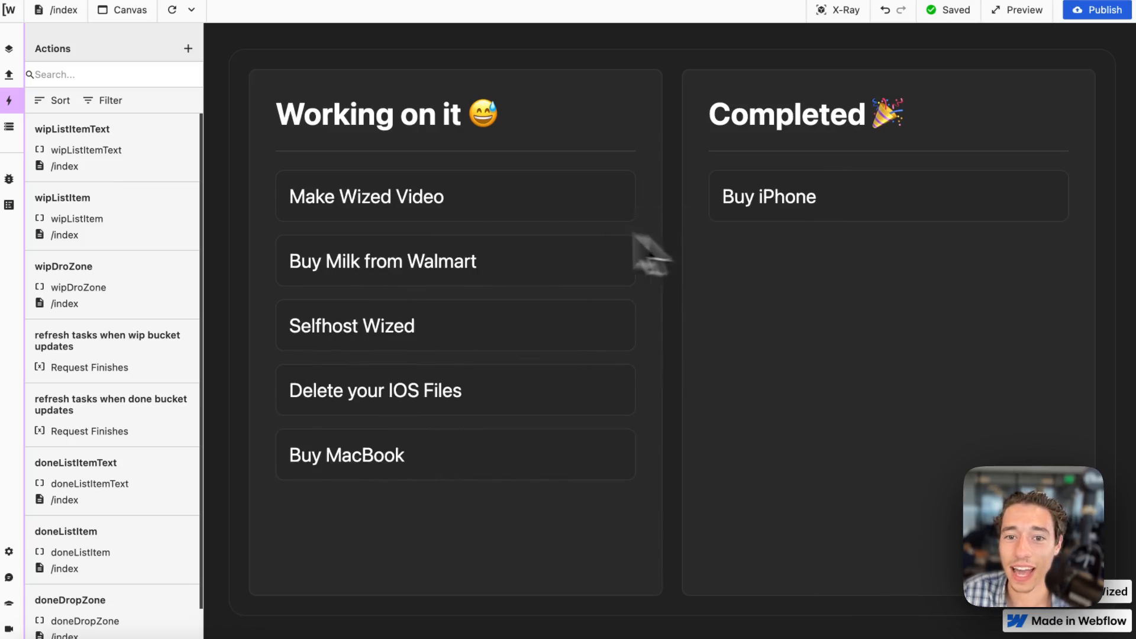
drag(591, 204, 671, 237)
drag(620, 251, 761, 234)
drag(621, 197, 870, 290)
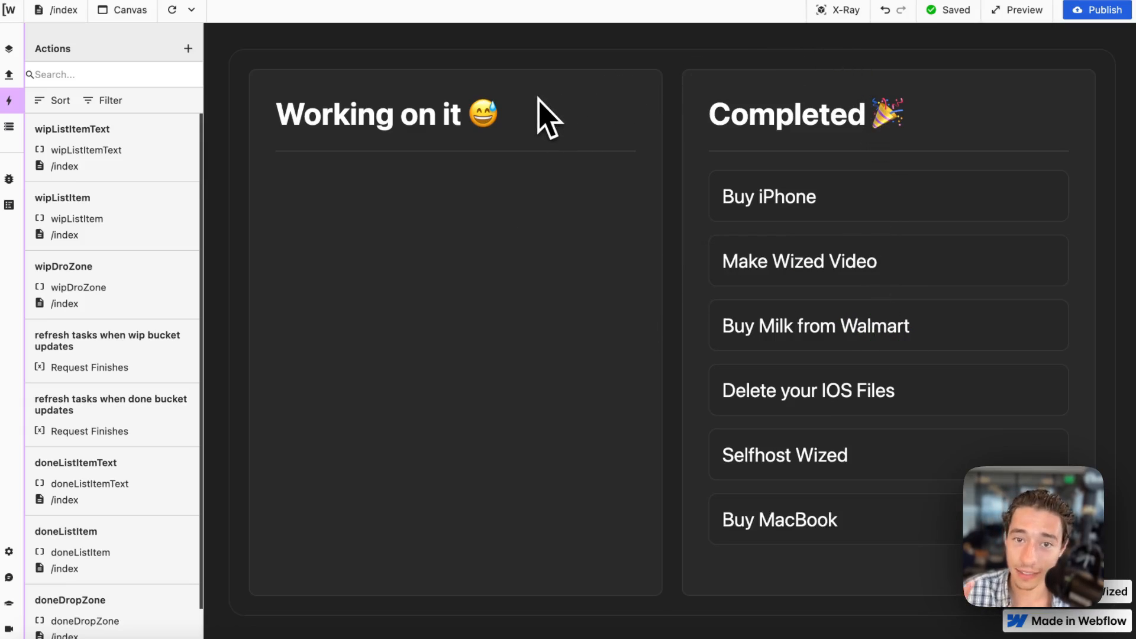
Move the Buy iPhone, Buy Milk from Walmart and Delete your IOS Files tasks from Completed to Working on it.
click(833, 10)
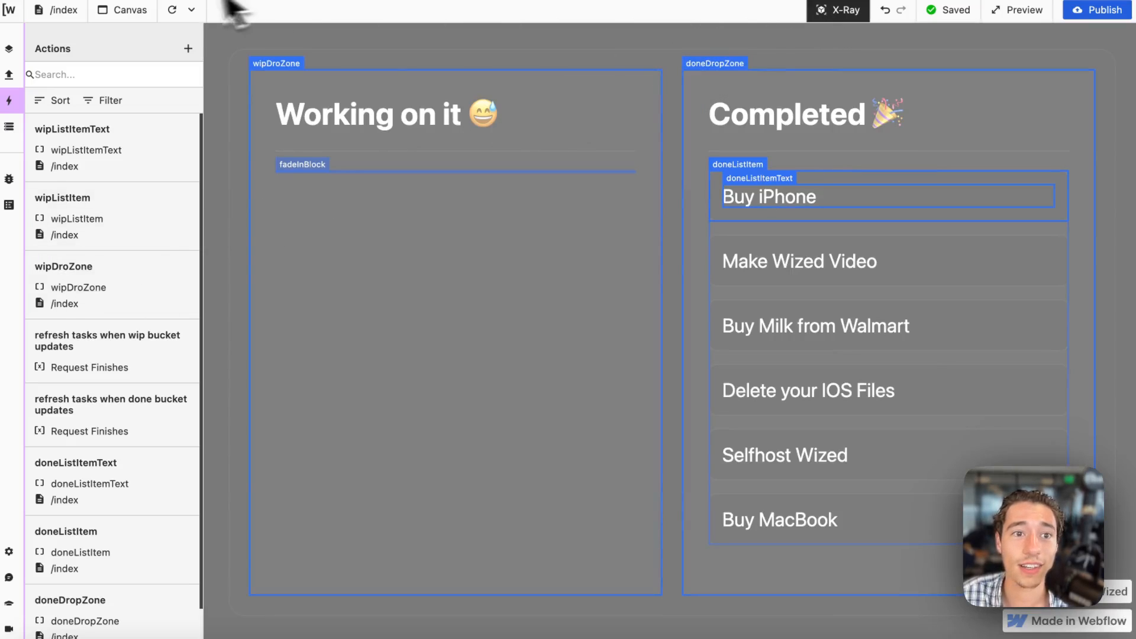
click(847, 12)
drag(855, 199, 408, 171)
drag(772, 258, 361, 251)
drag(781, 290, 533, 278)
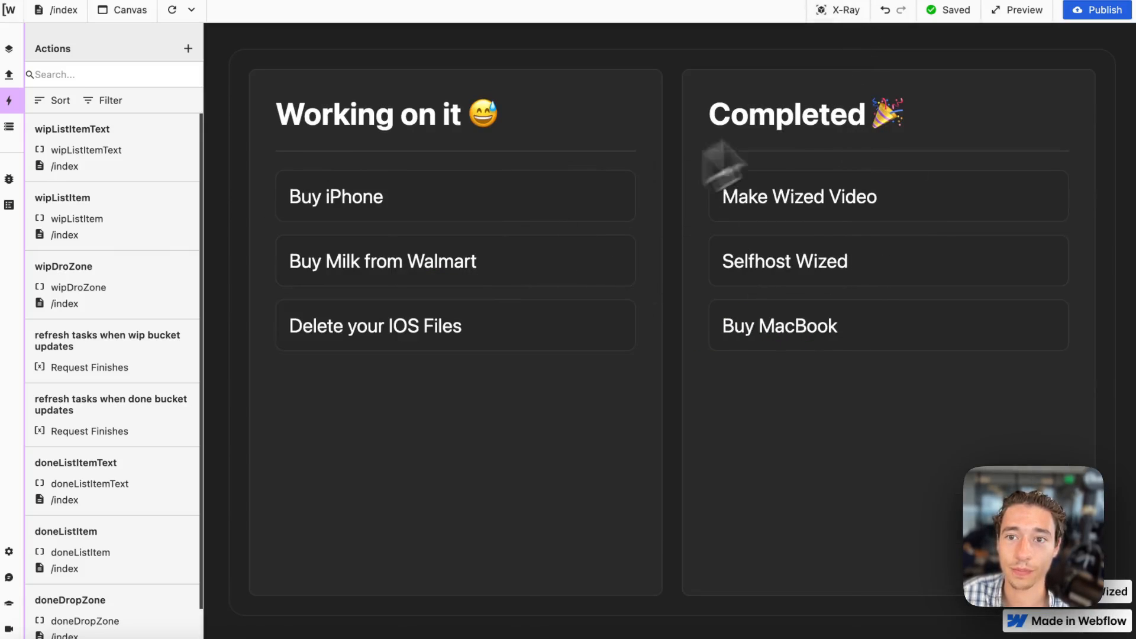
Enable X-Ray mode on the page and open the action settings of the wipDroZone element.
click(846, 12)
click(846, 12)
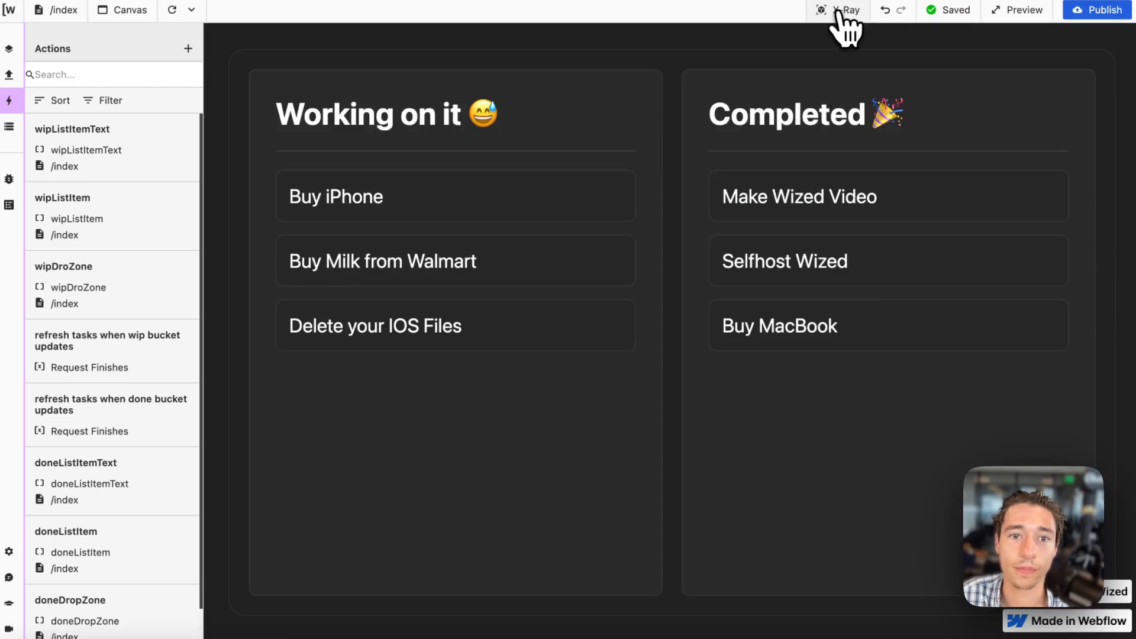
click(172, 9)
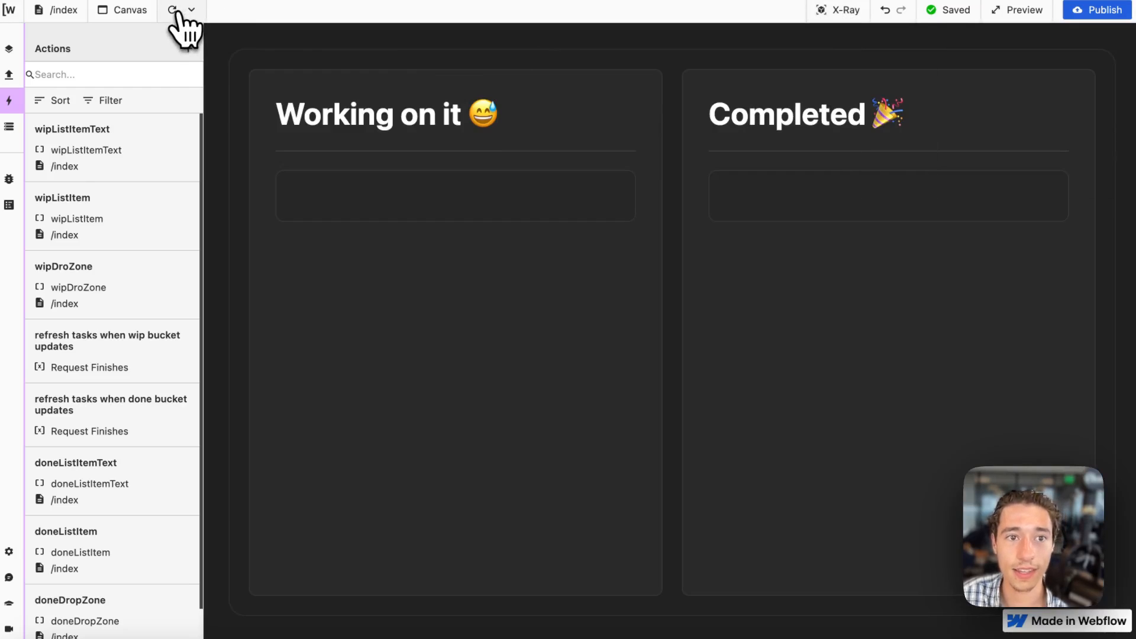
click(848, 17)
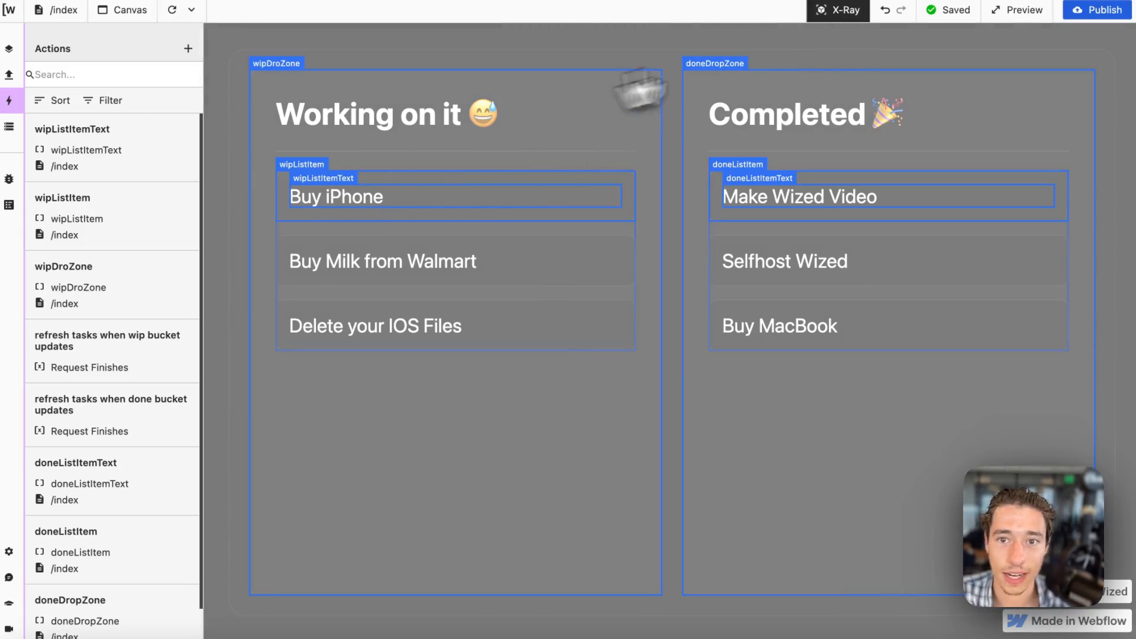
click(294, 70)
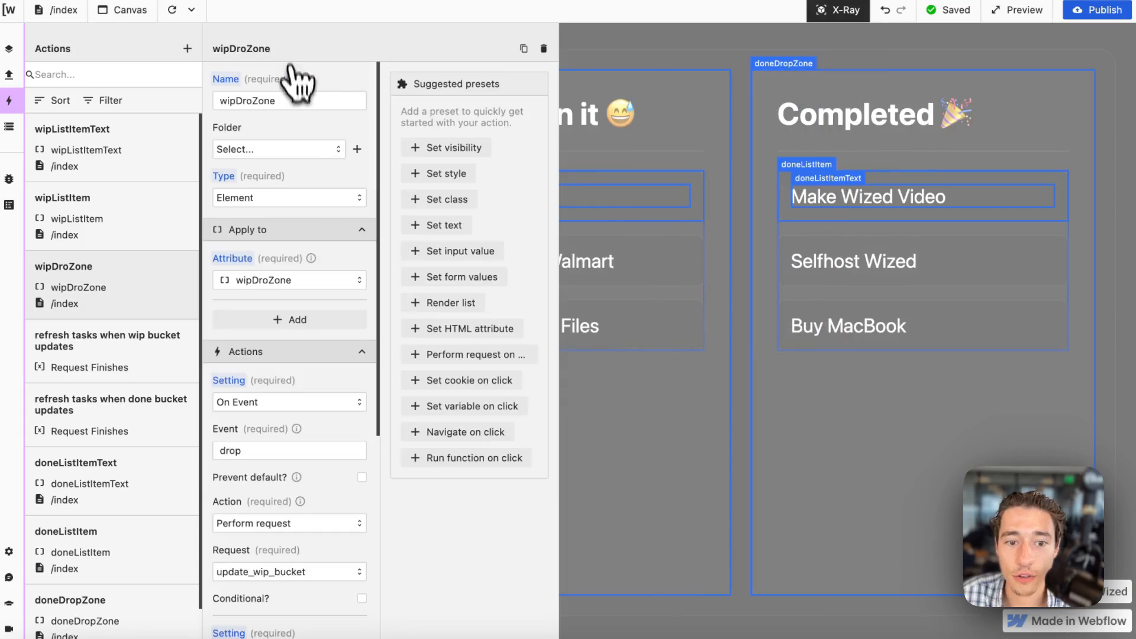
Add another On Event setting to the wipDroZone action, with drop as its event.
scroll(317, 330, down, 8)
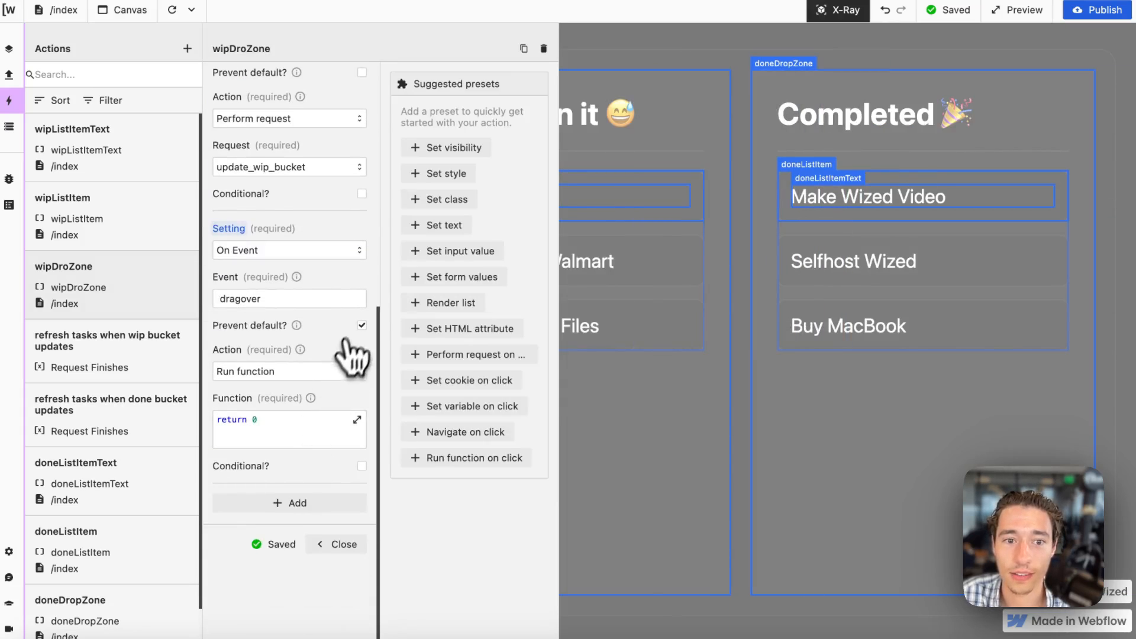
scroll(314, 414, up, 8)
scroll(269, 249, down, 8)
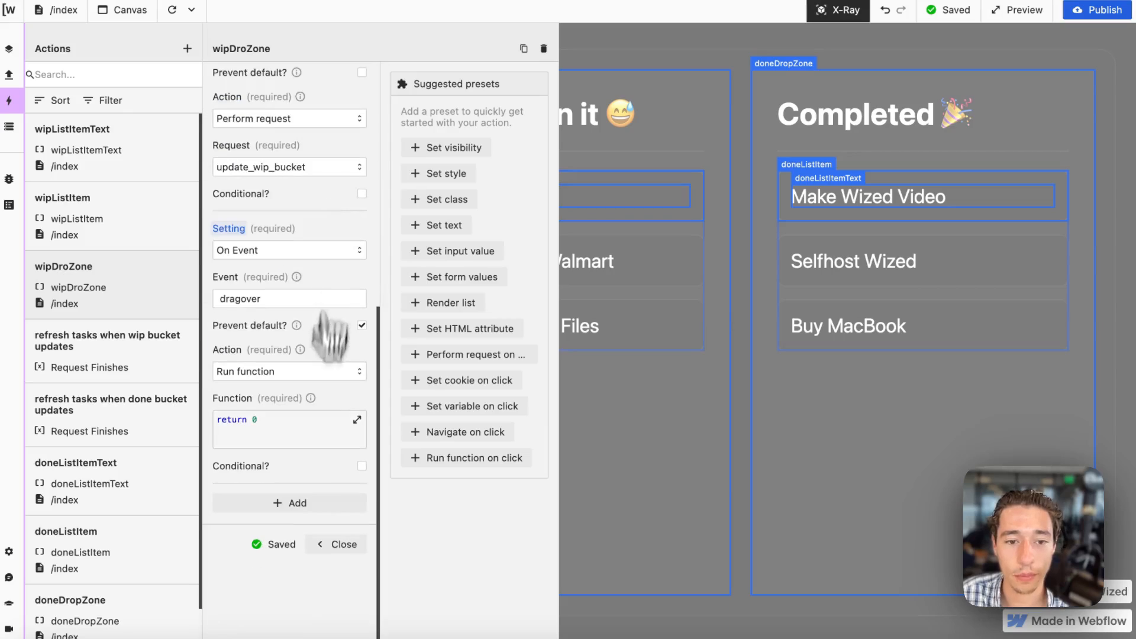
click(301, 498)
click(290, 523)
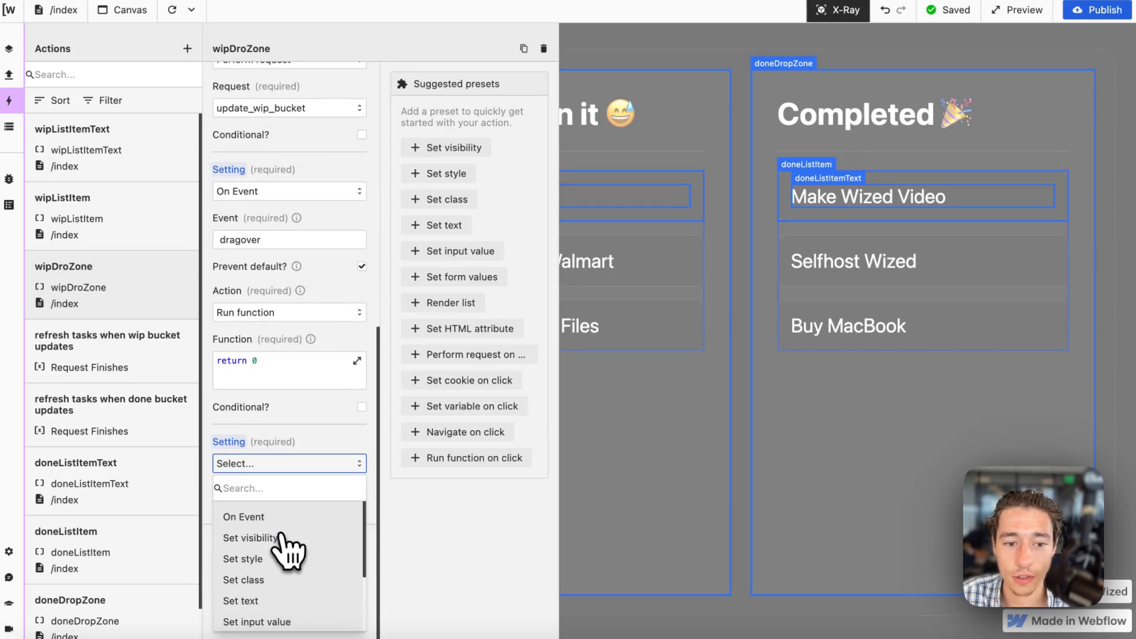
scroll(283, 621, down, 3)
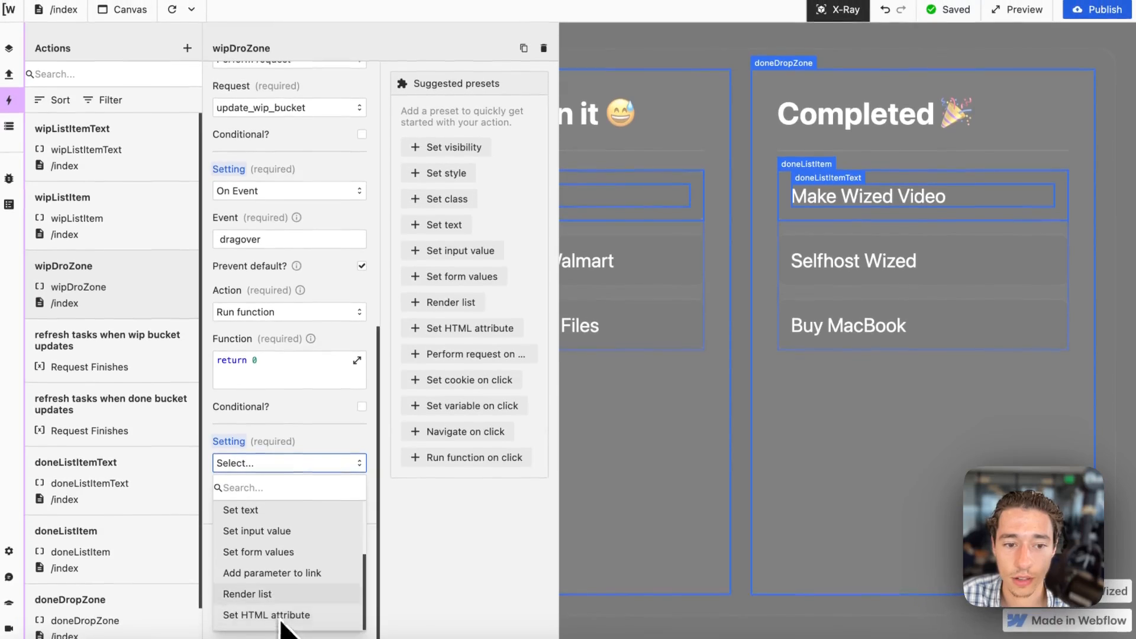
scroll(290, 603, up, 3)
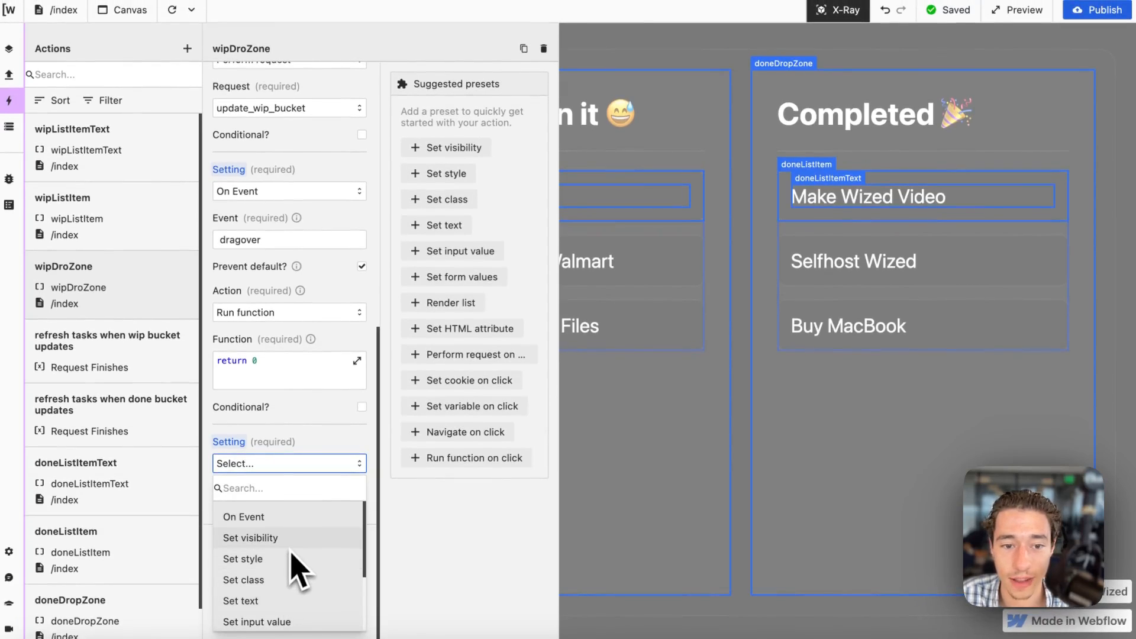
scroll(292, 568, down, 3)
scroll(290, 551, up, 3)
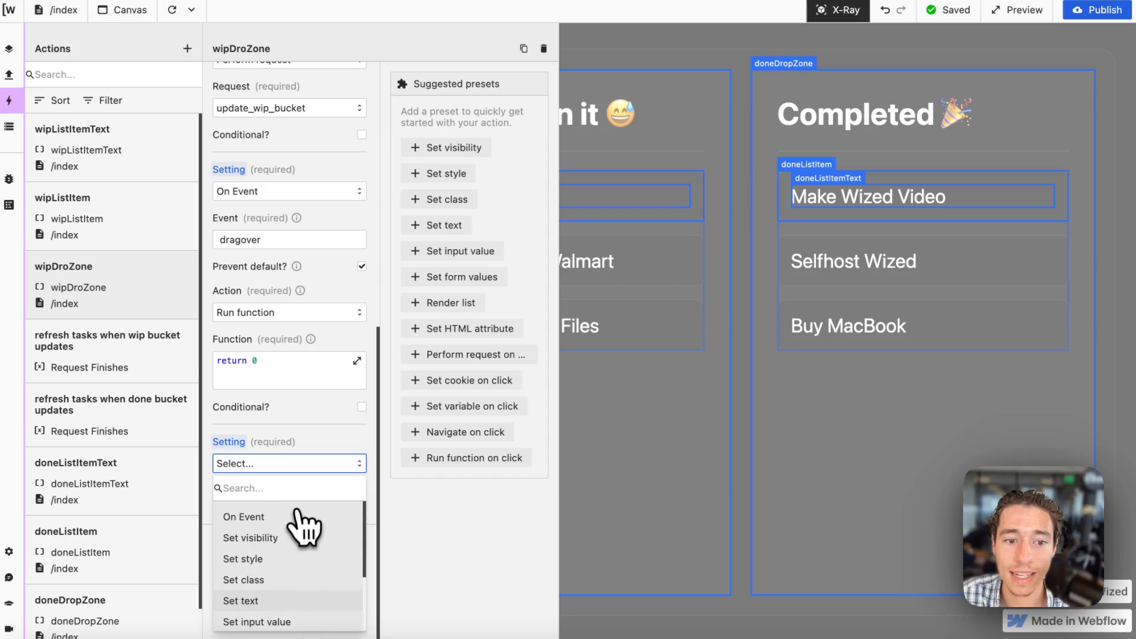
click(276, 516)
click(264, 512)
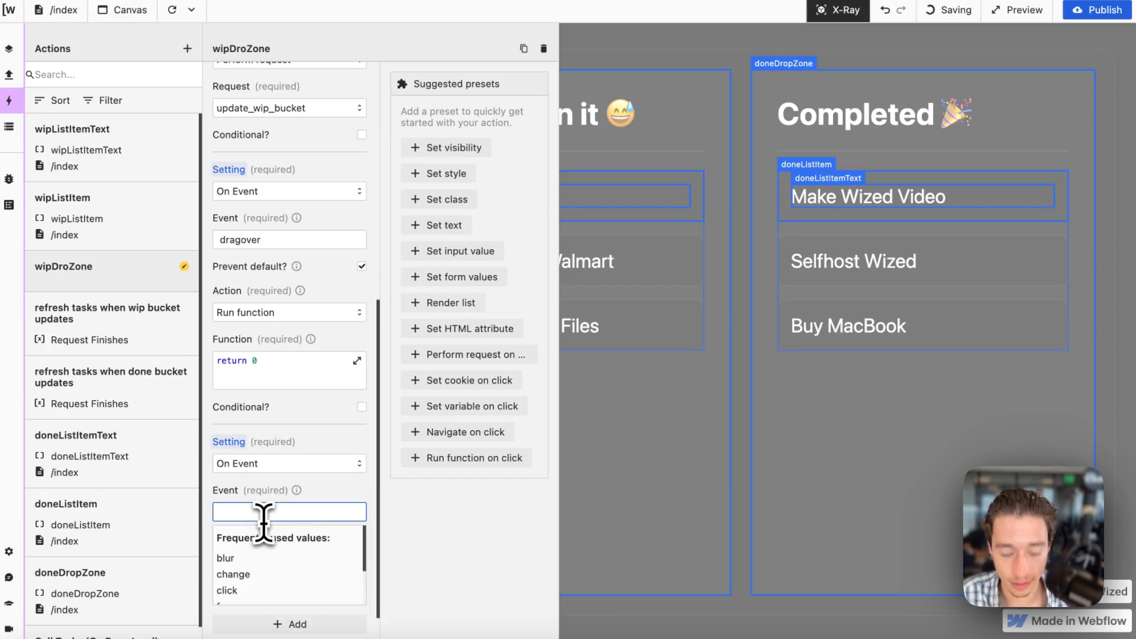
text(drop)
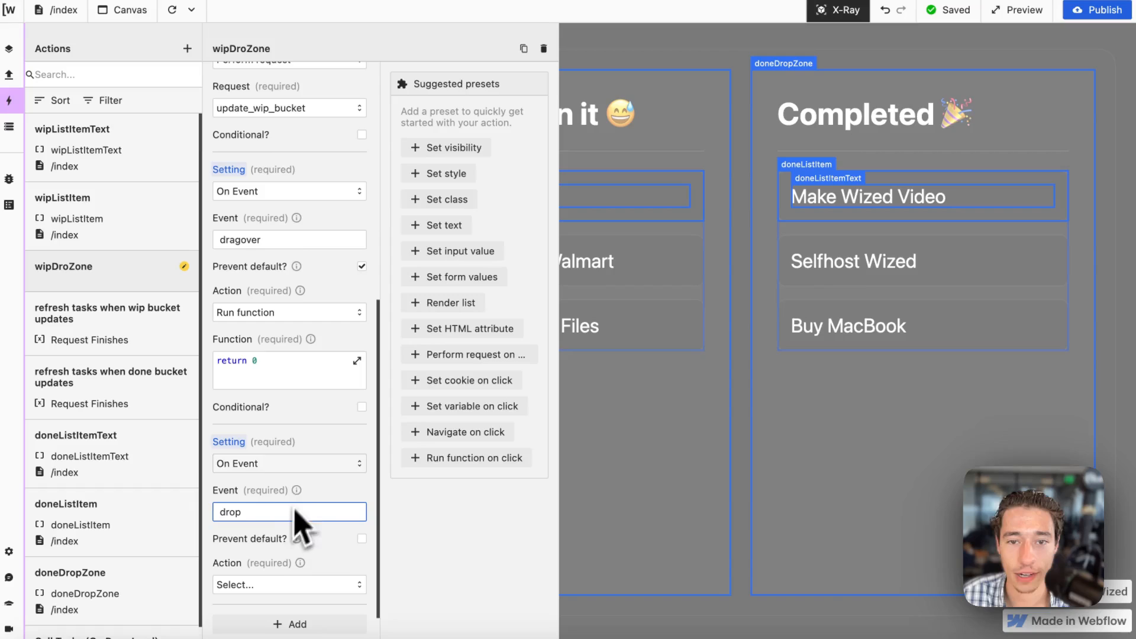
Set the new drop event's action to Run function and open its function in the expanded editor.
scroll(331, 480, down, 2)
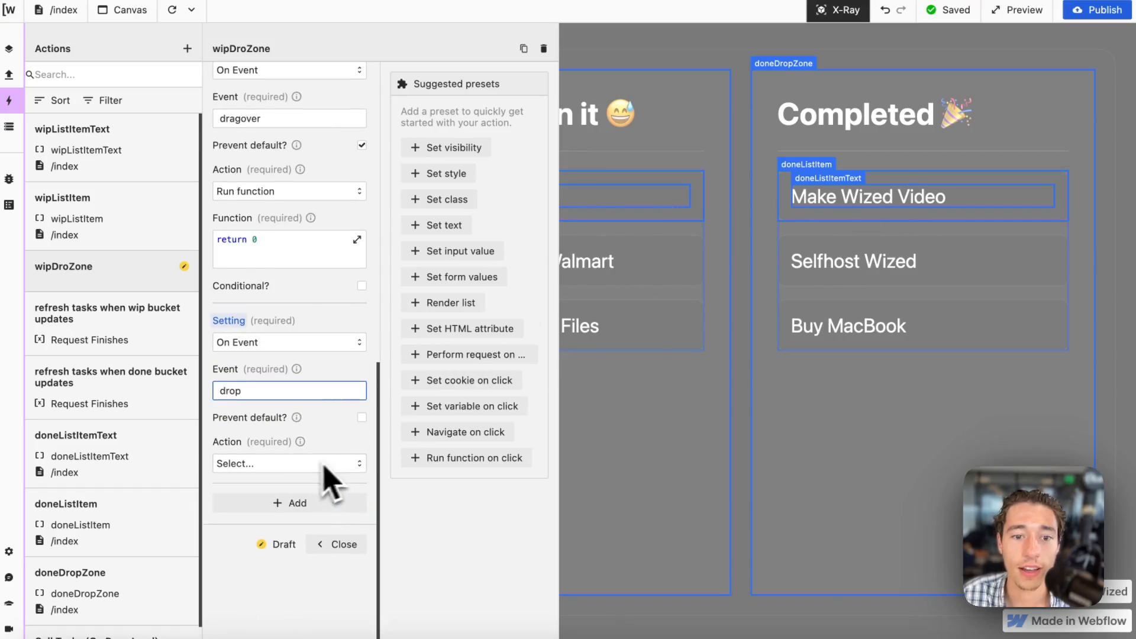
click(304, 464)
click(267, 573)
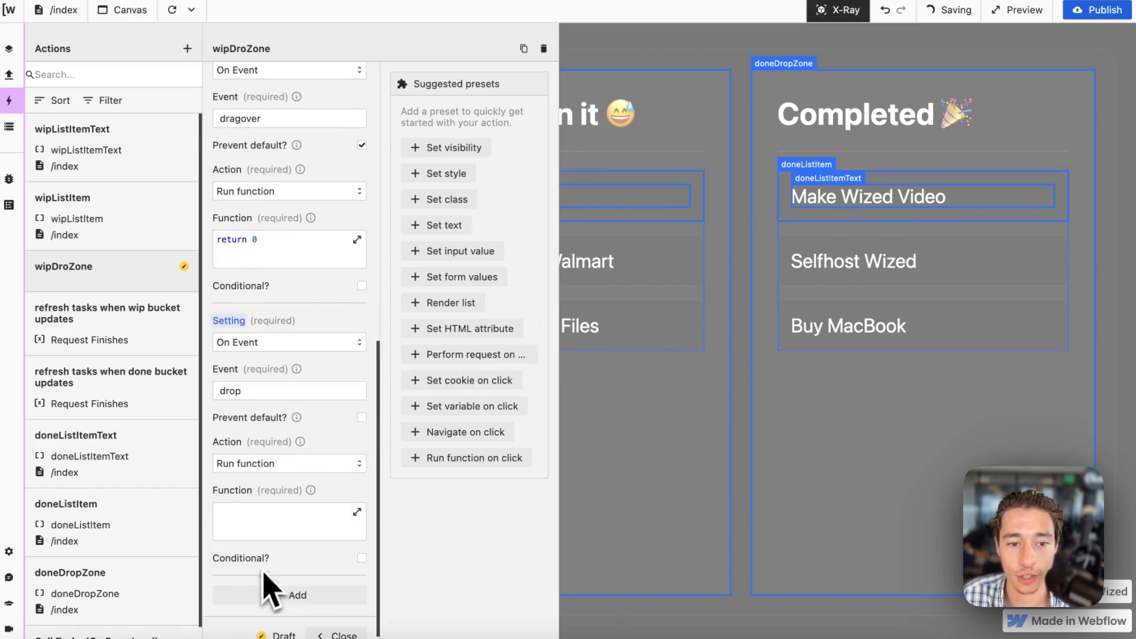
click(331, 513)
Write a return statement in the drop function that references r.get_tasks.data.todo from the Data Store.
scroll(837, 319, down, 5)
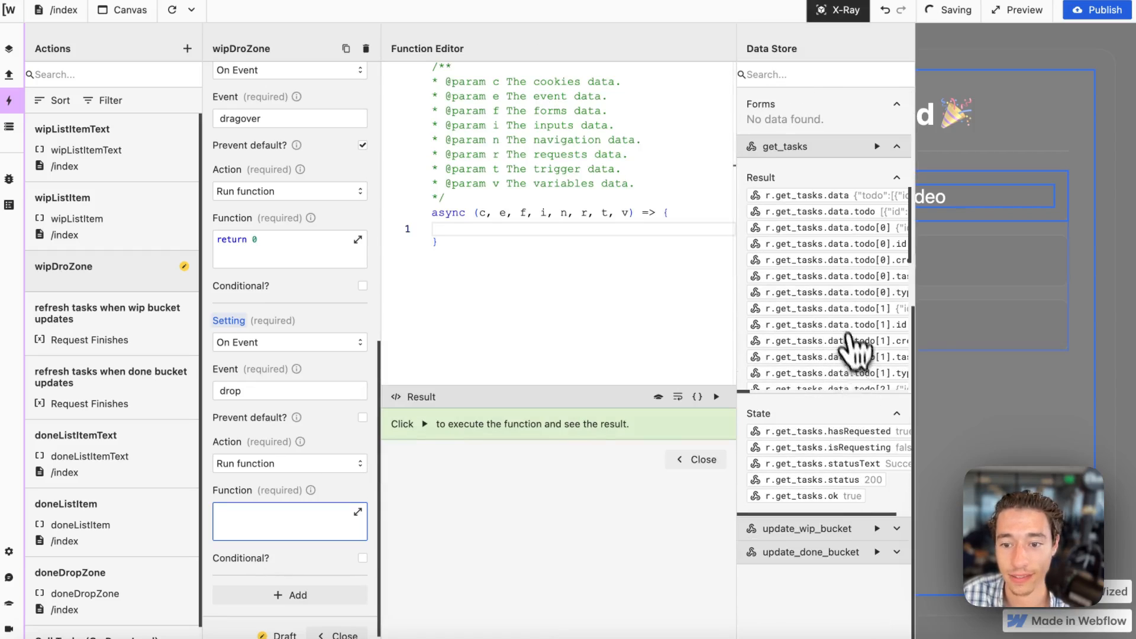
click(898, 555)
scroll(874, 540, down, 3)
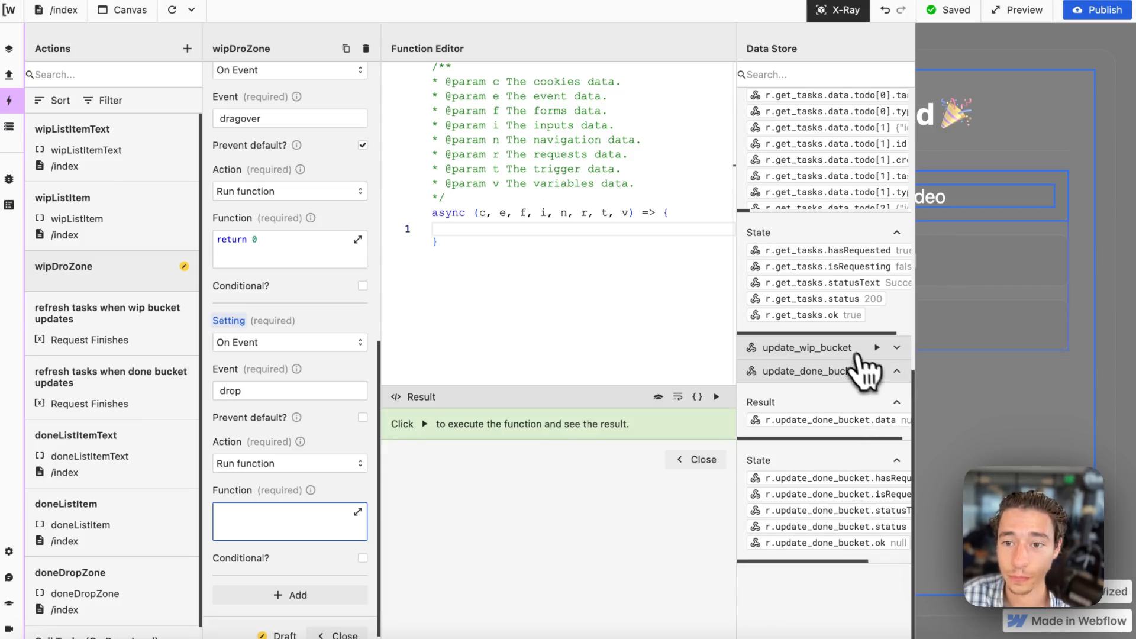
scroll(863, 355, up, 5)
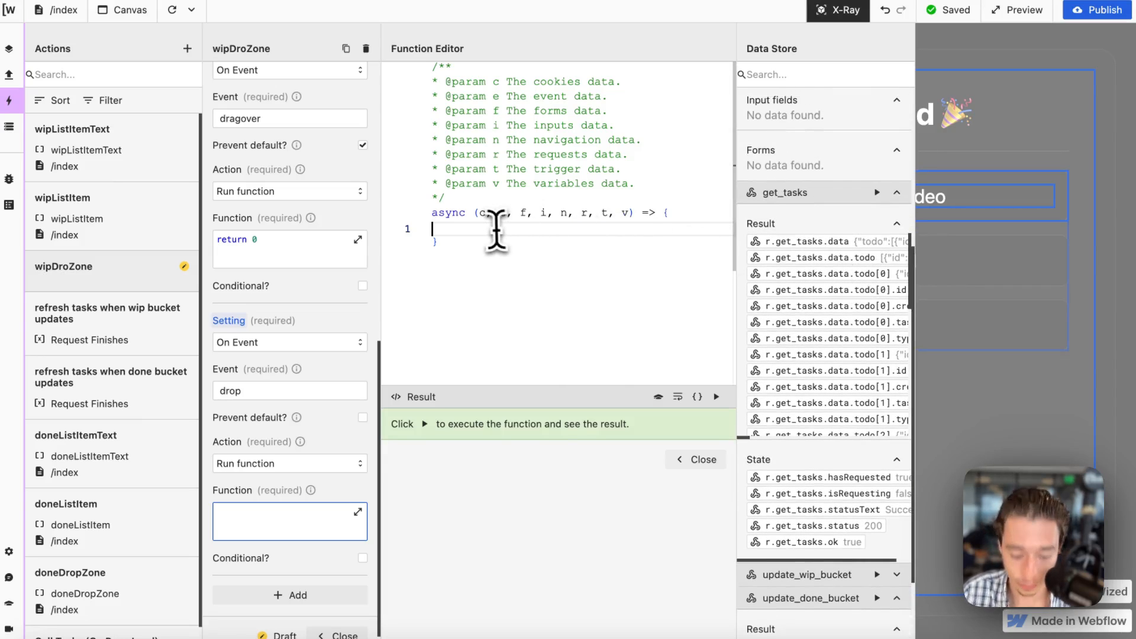
text(return)
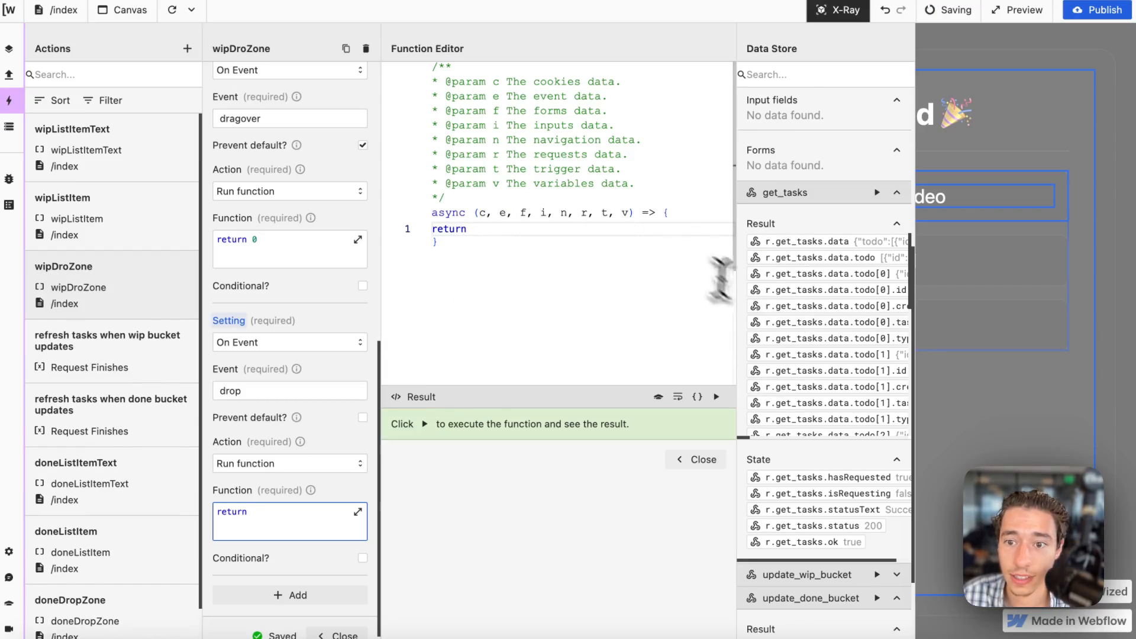
scroll(816, 324, down, 3)
scroll(816, 325, right, 3)
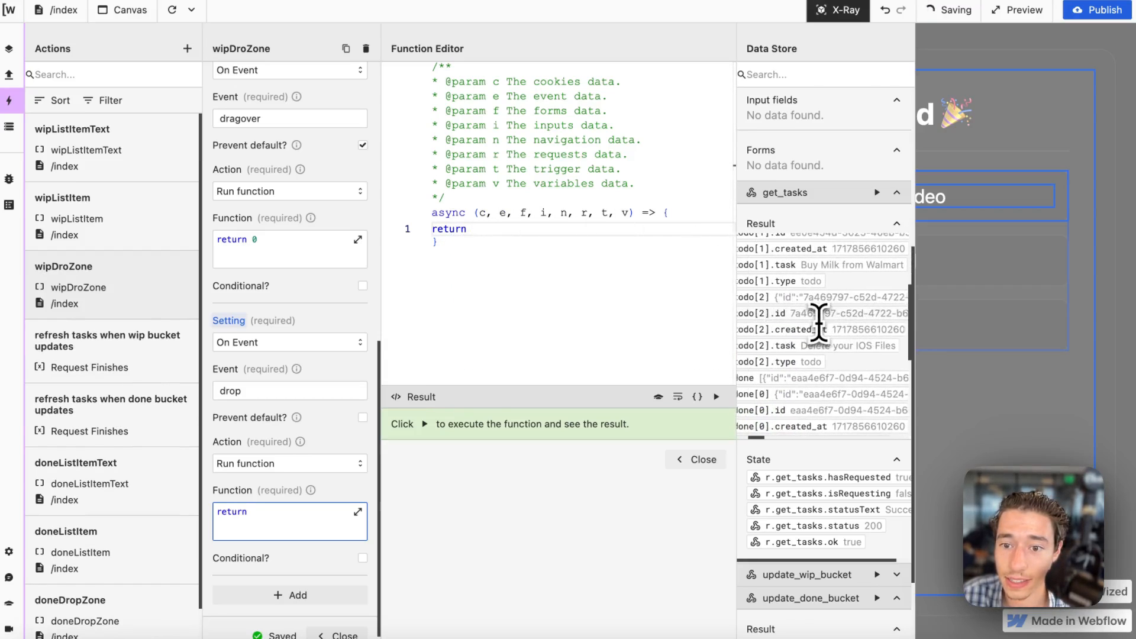
scroll(818, 325, up, 3)
scroll(818, 325, left, 2)
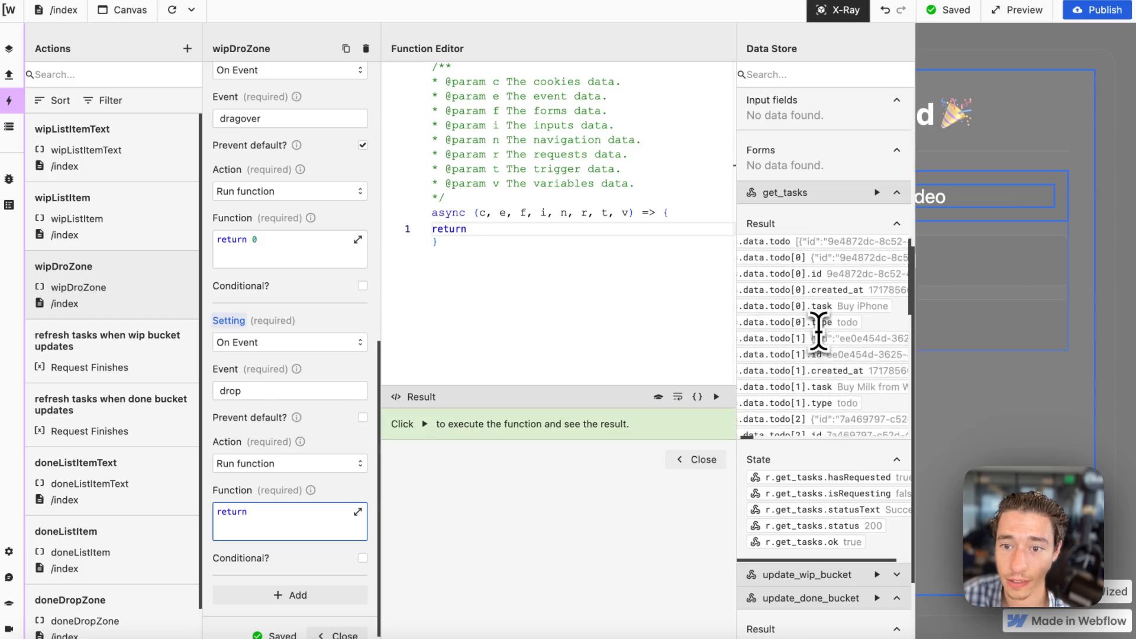
scroll(818, 331, up, 5)
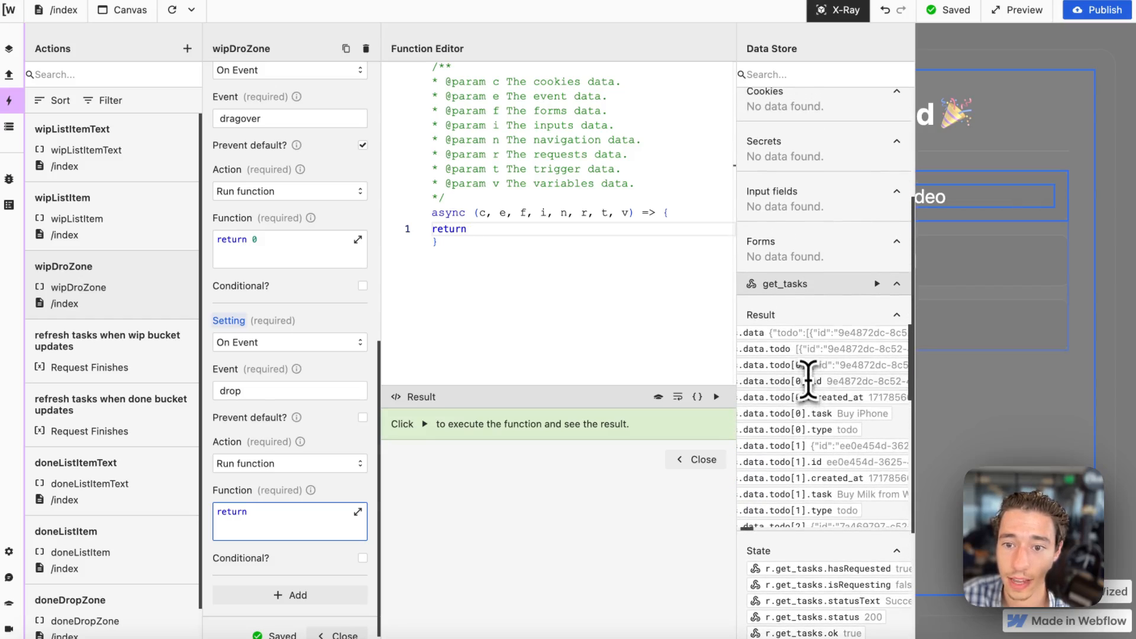
click(798, 353)
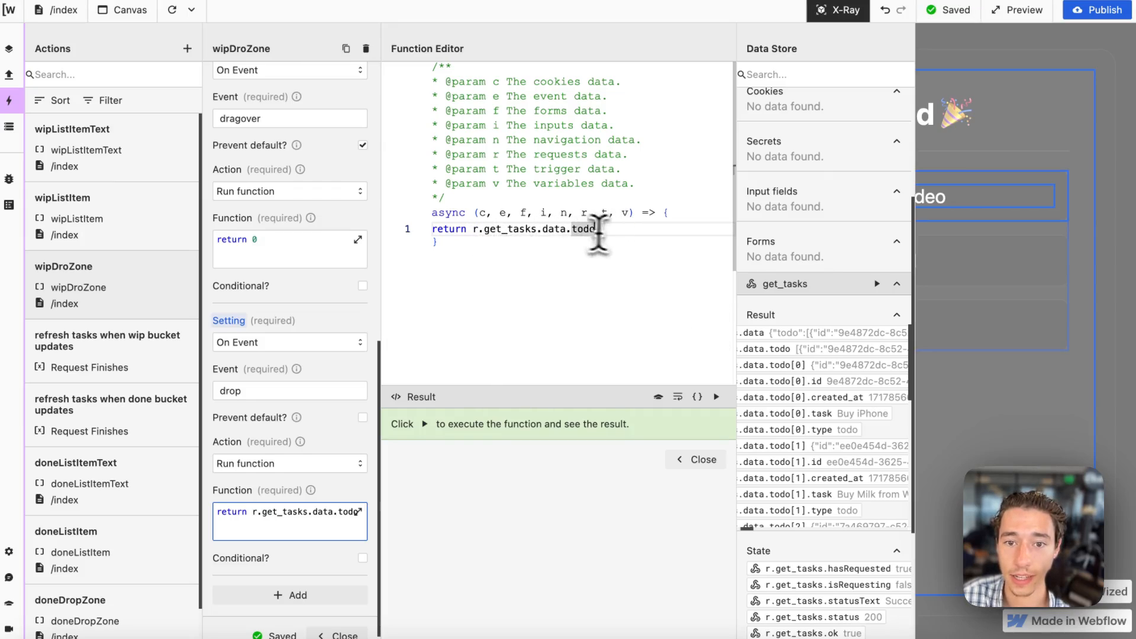
Append an empty push() call to the todo array in the return statement.
text(.push)
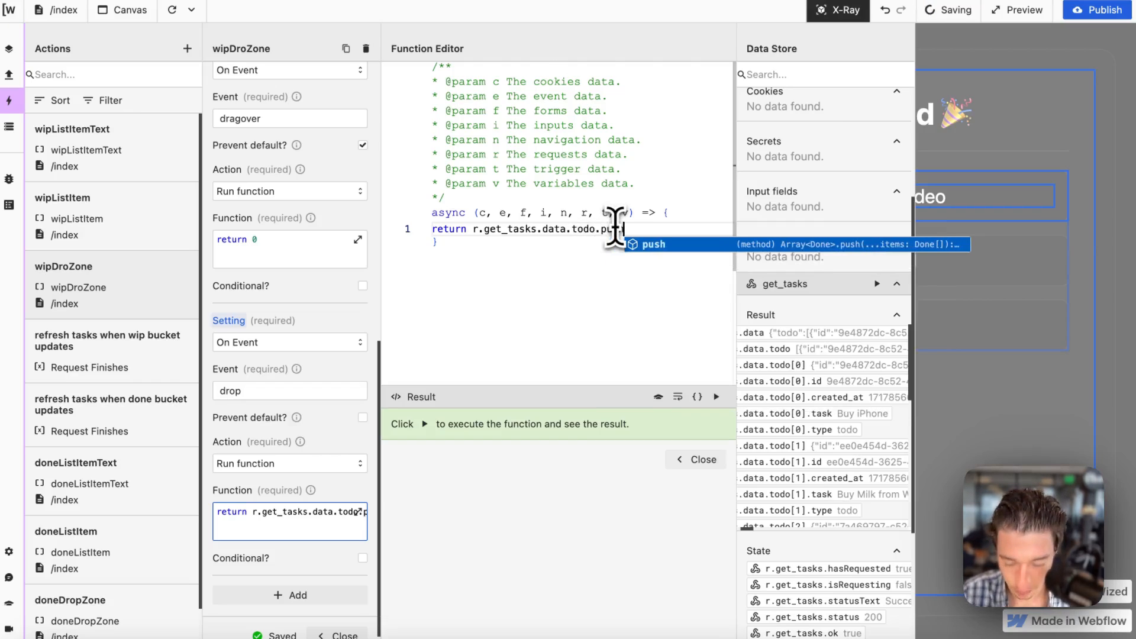
key(Return)
text(()
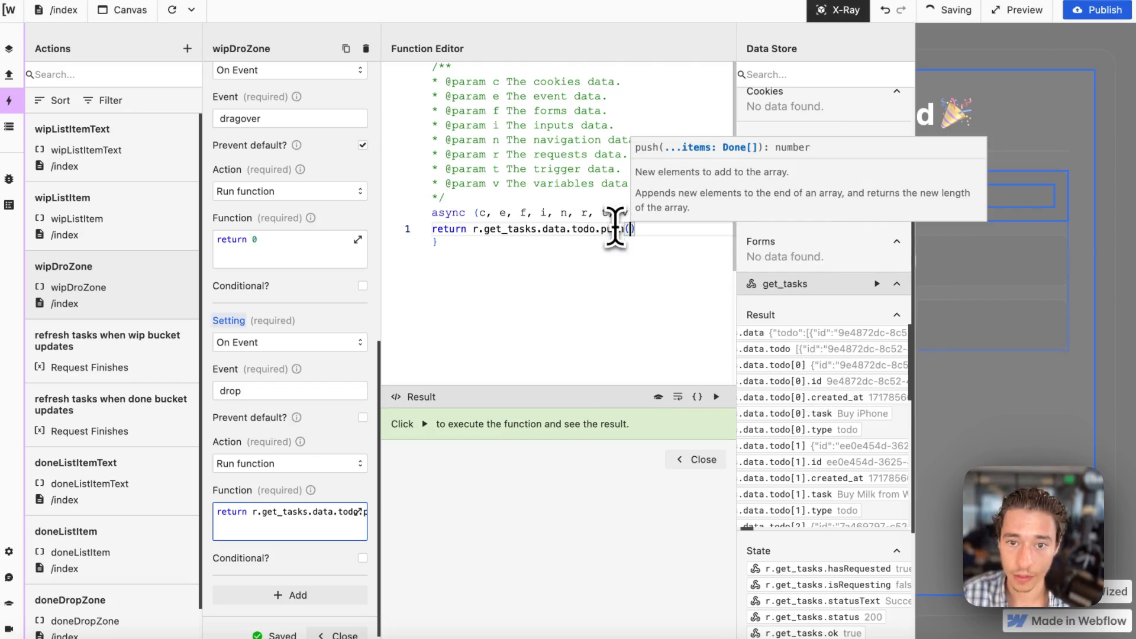
Start a const declaration above the return statement and insert v.dragged_item_data from the Data Store after it.
click(434, 231)
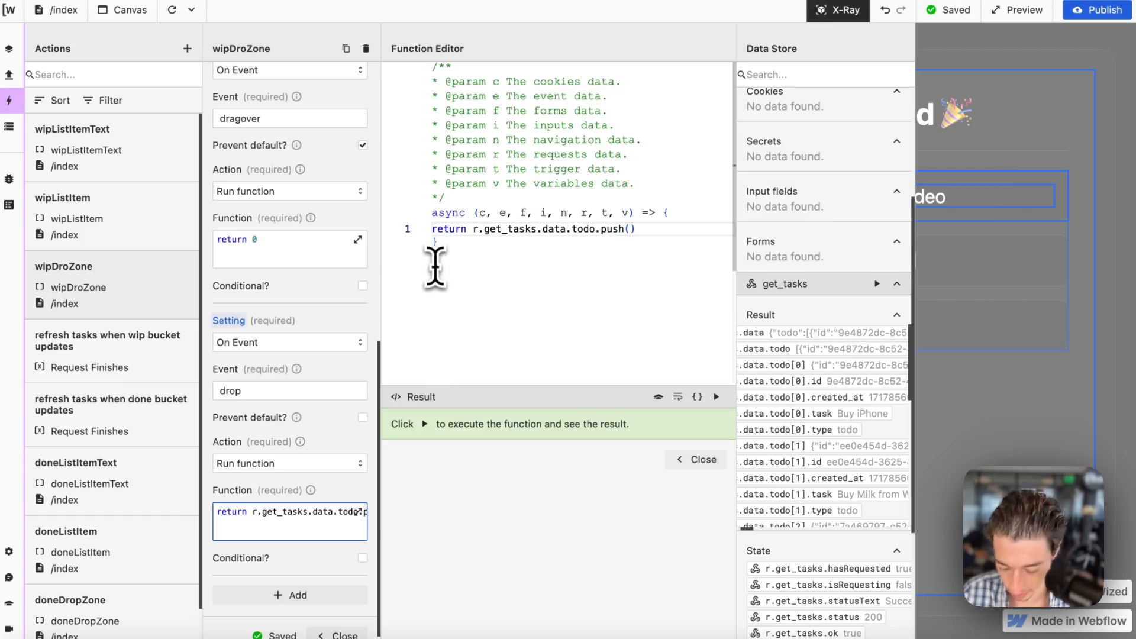
key(Return)
key(Return)
key(Return)
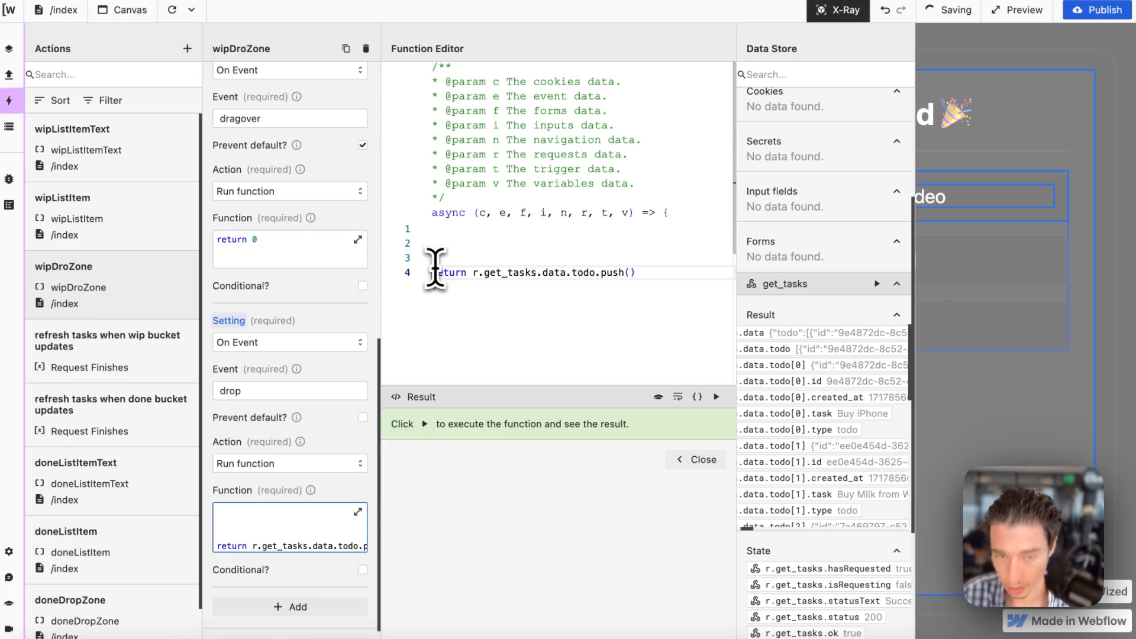
text(const)
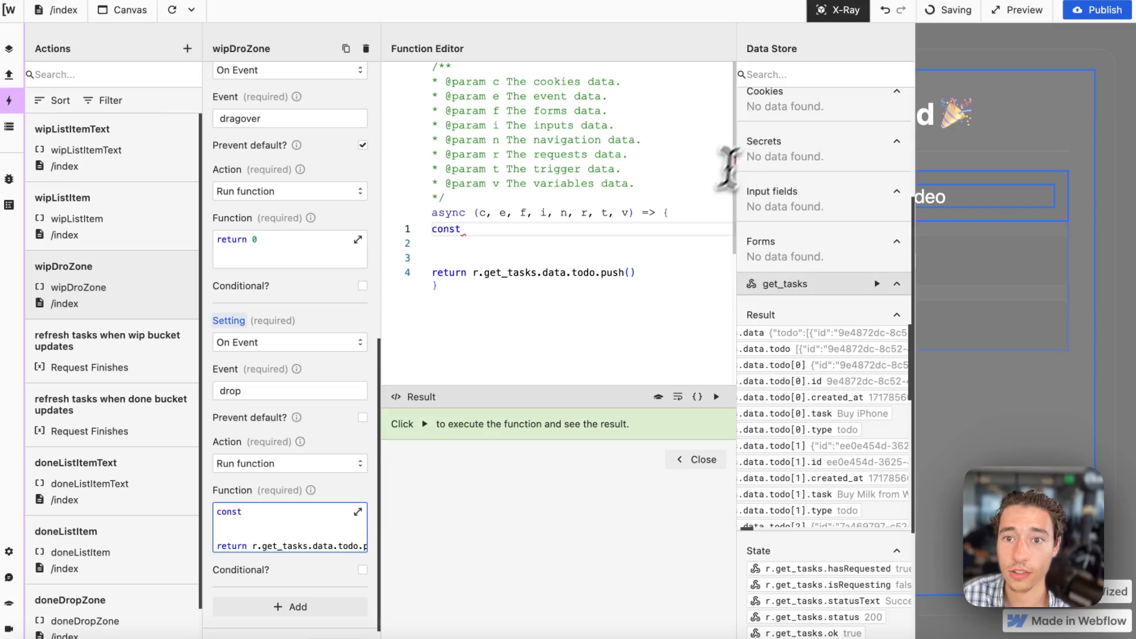
scroll(807, 156, up, 3)
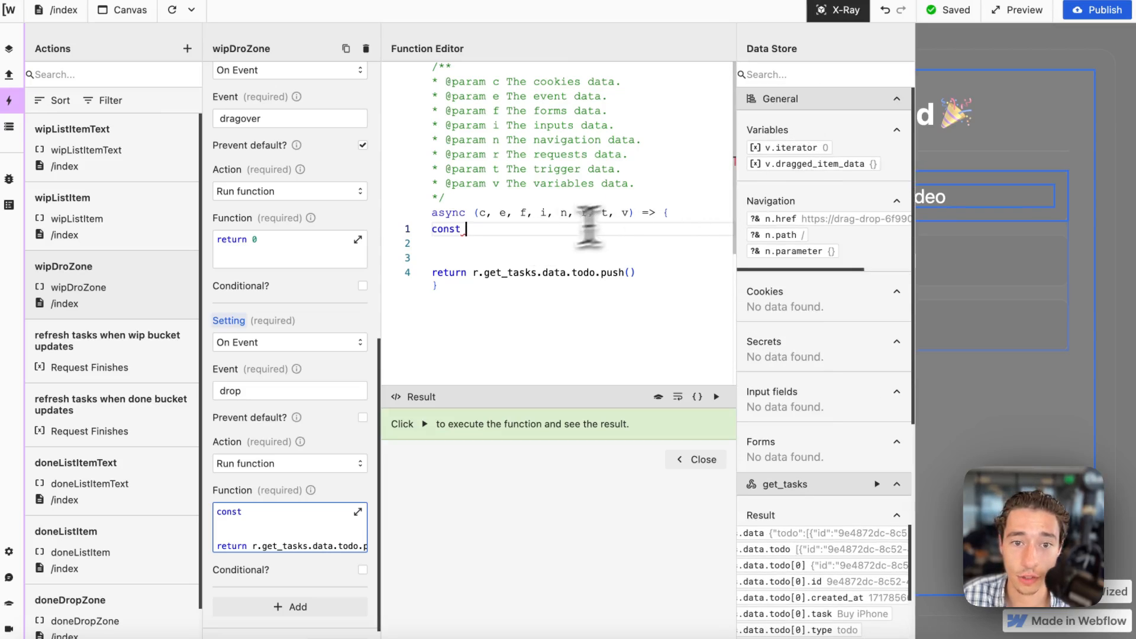
click(827, 166)
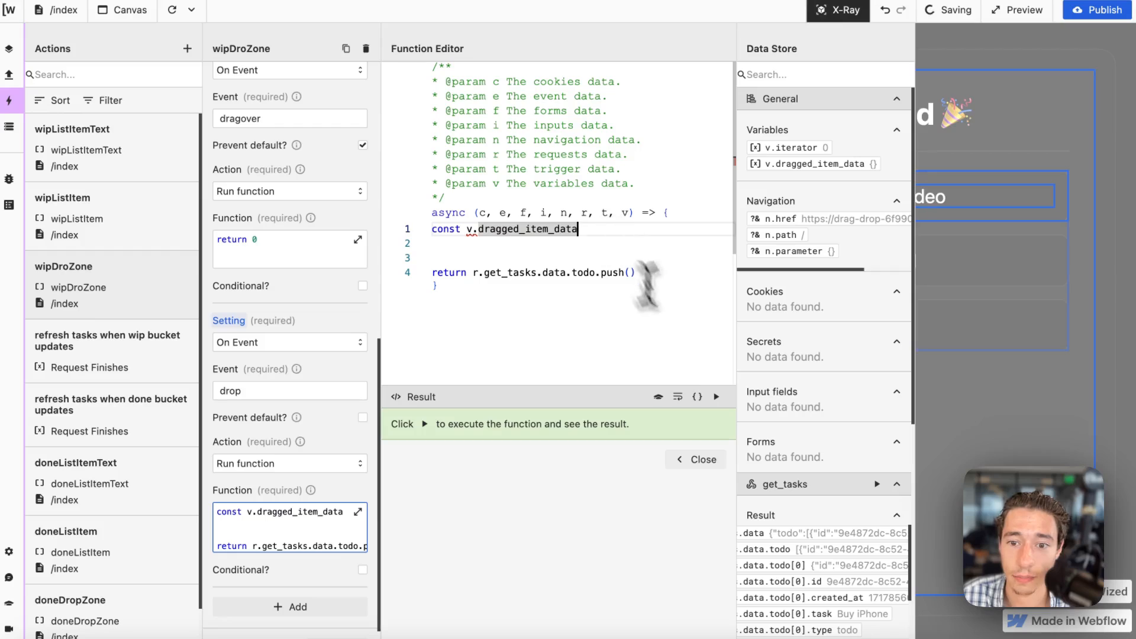
Move v.dragged_item_data into the push() call and remove the const and blank lines above the return statement.
click(500, 261)
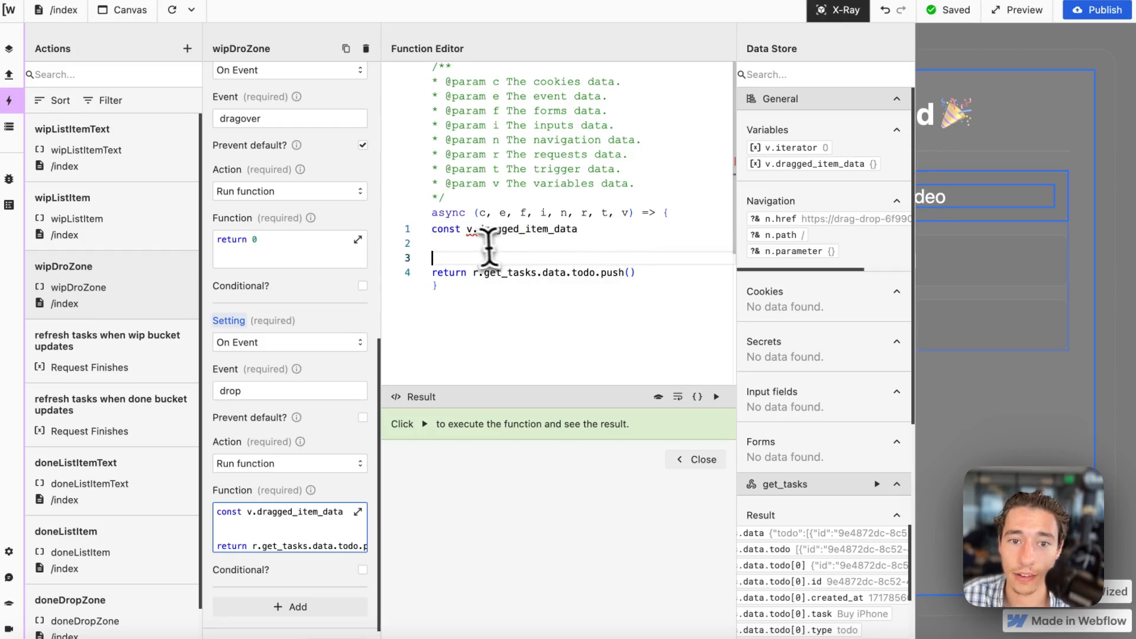
drag(467, 230, 577, 230)
key(super+c)
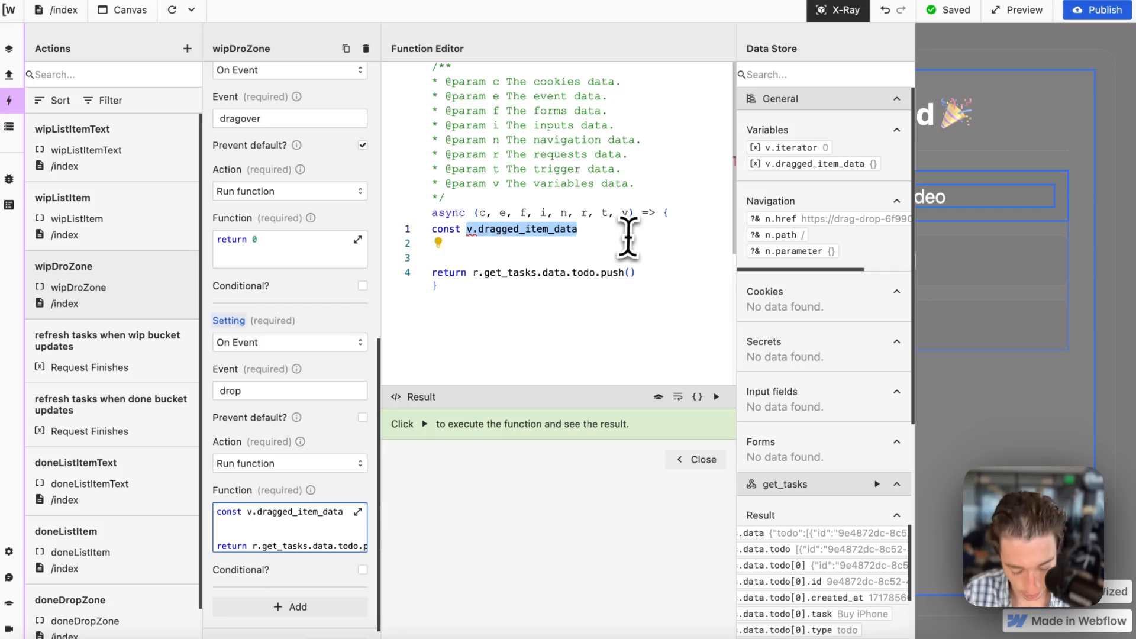
click(614, 252)
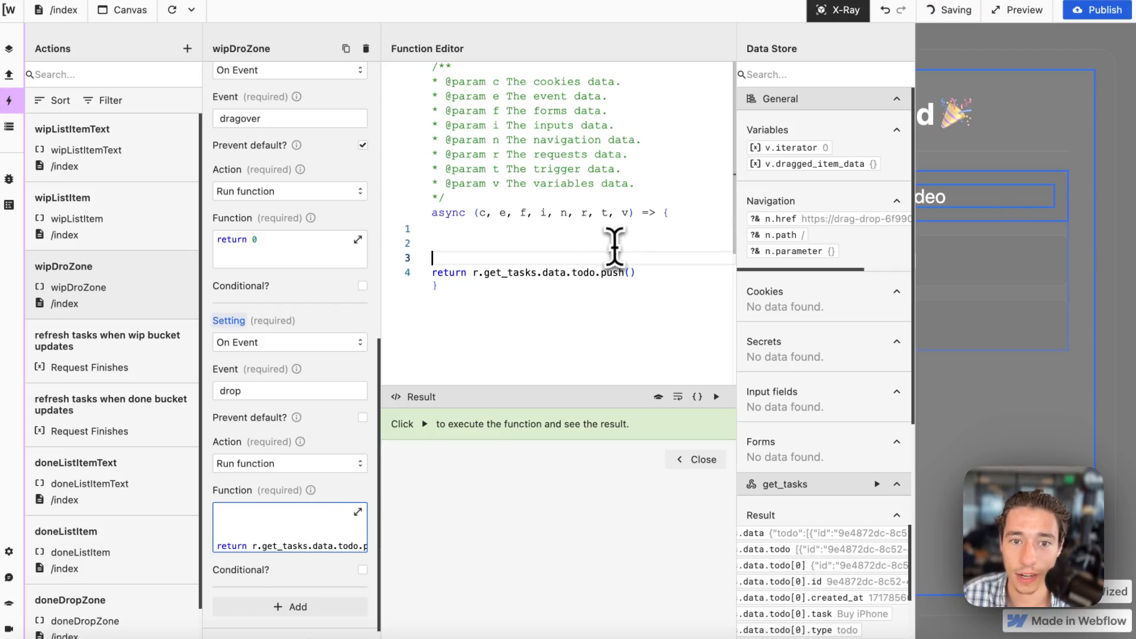
key(BackSpace)
key(BackSpace)
key(BackSpace)
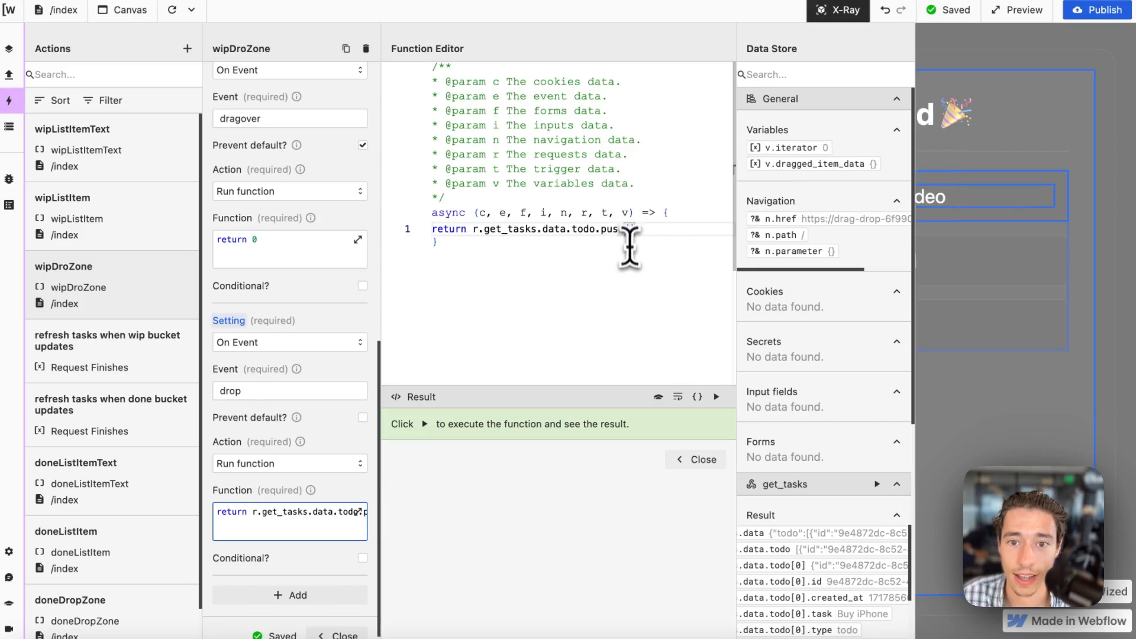
key(super+v)
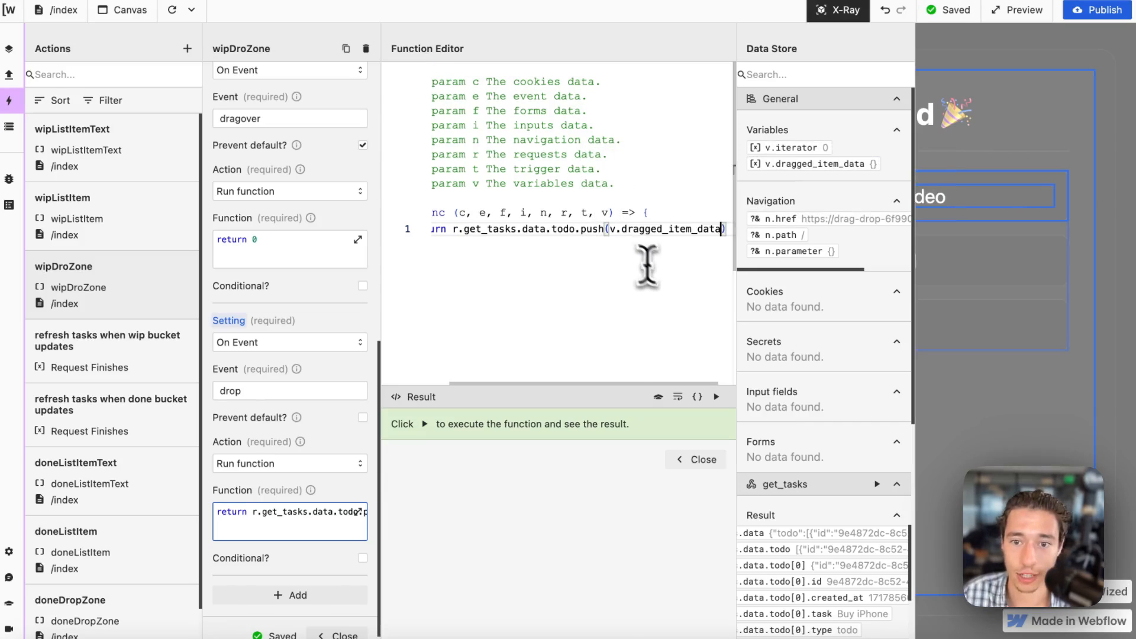
Run the drop function and examine the todo and done entries of the get_tasks result in the Data Store.
click(716, 396)
scroll(795, 399, down, 6)
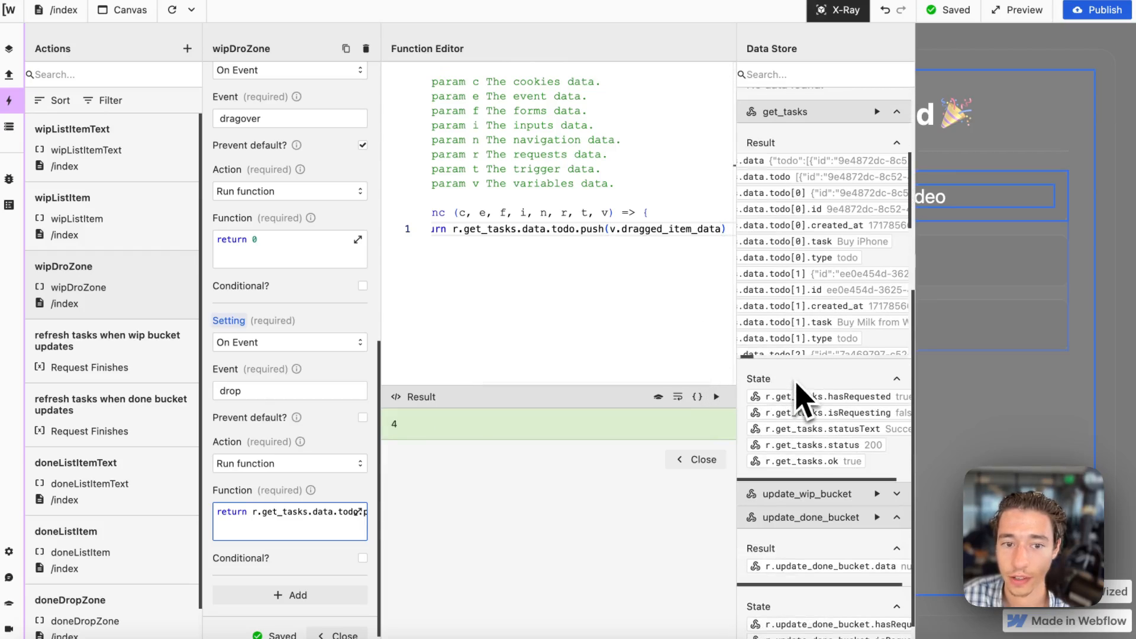
scroll(804, 272, down, 5)
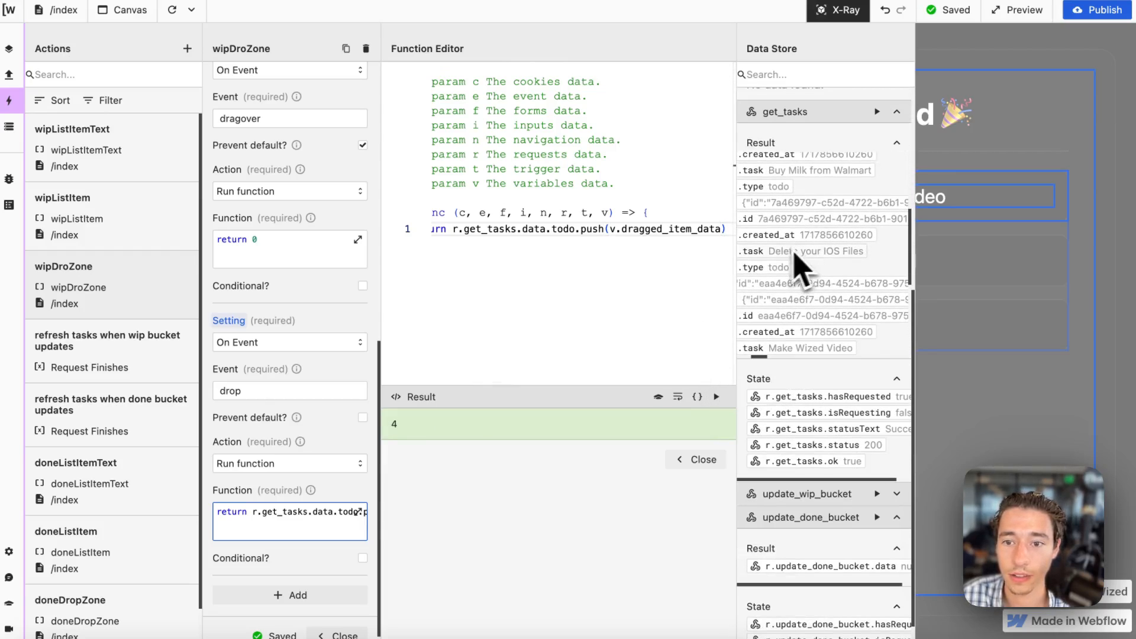
scroll(813, 289, up, 5)
scroll(829, 296, left, 2)
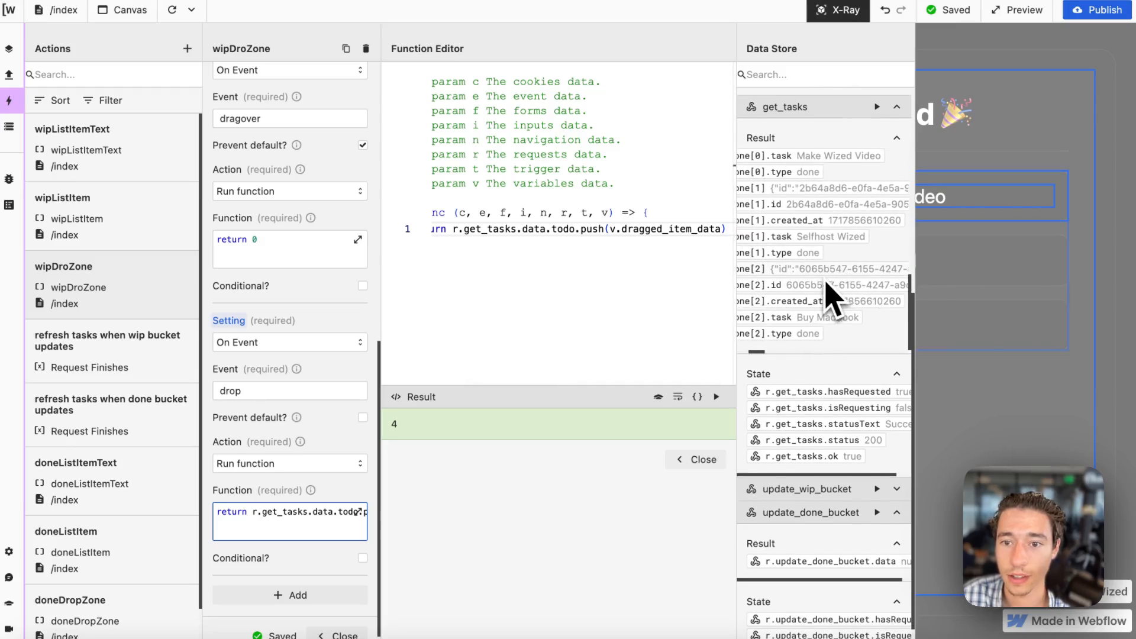
scroll(828, 301, up, 2)
scroll(799, 406, down, 1)
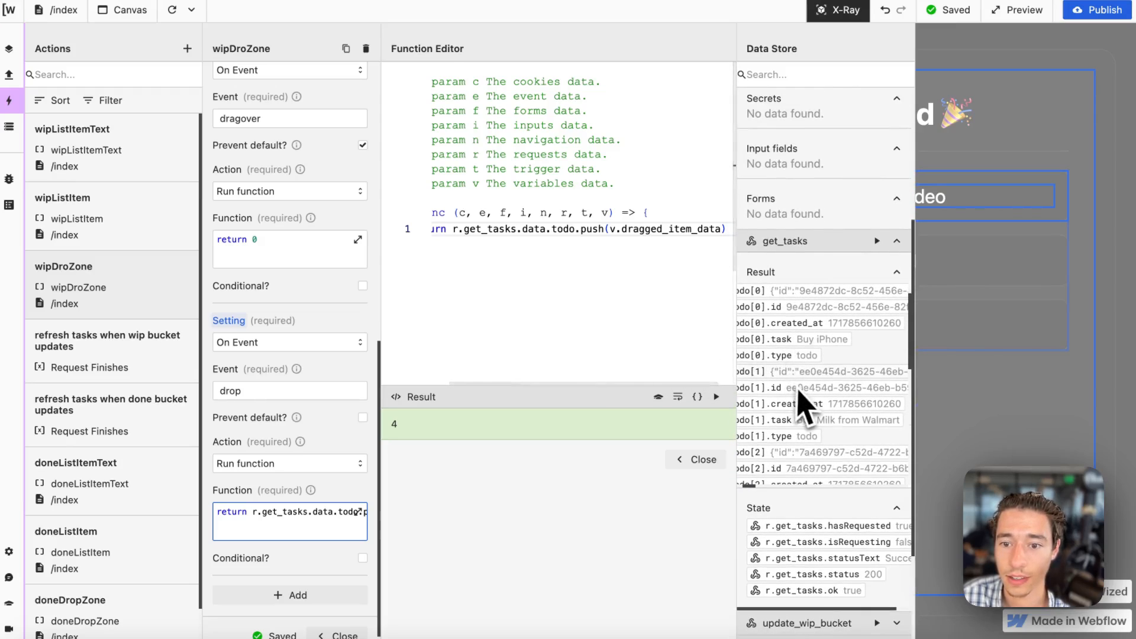
scroll(669, 367, left, 1)
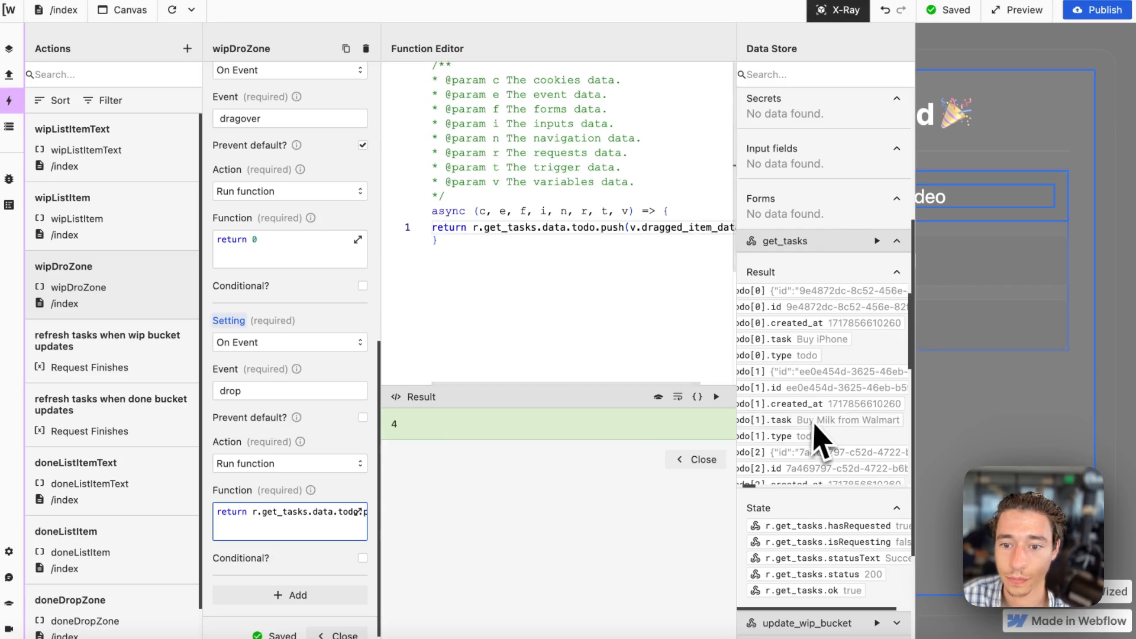
scroll(814, 421, down, 1)
scroll(836, 419, down, 3)
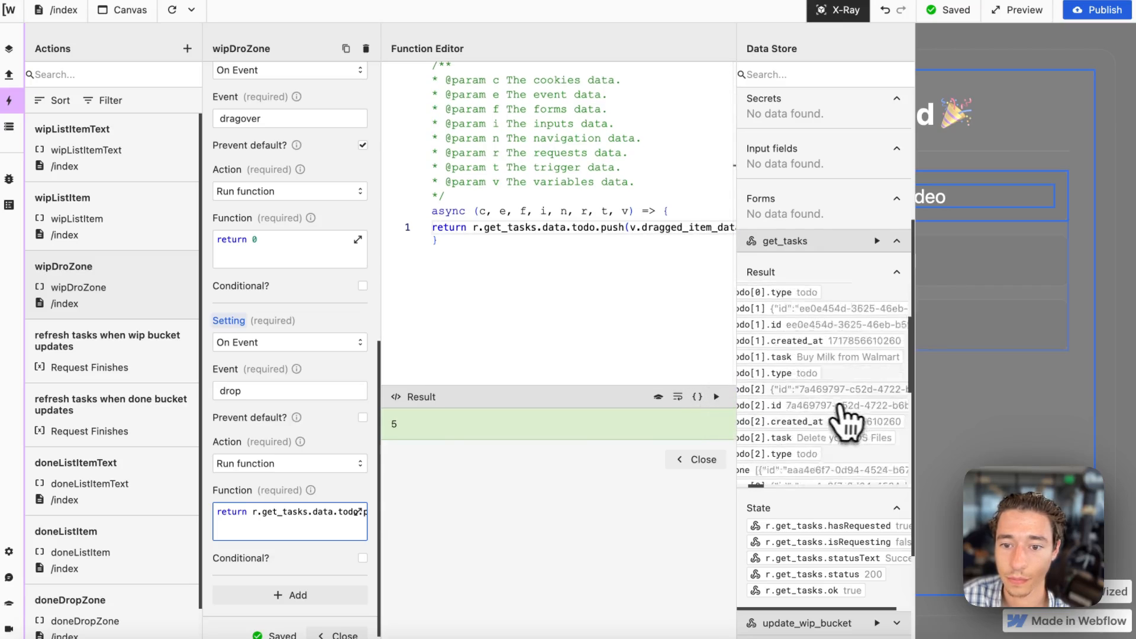
Close the Function Editor, turn X-Ray off and reload the canvas.
click(680, 459)
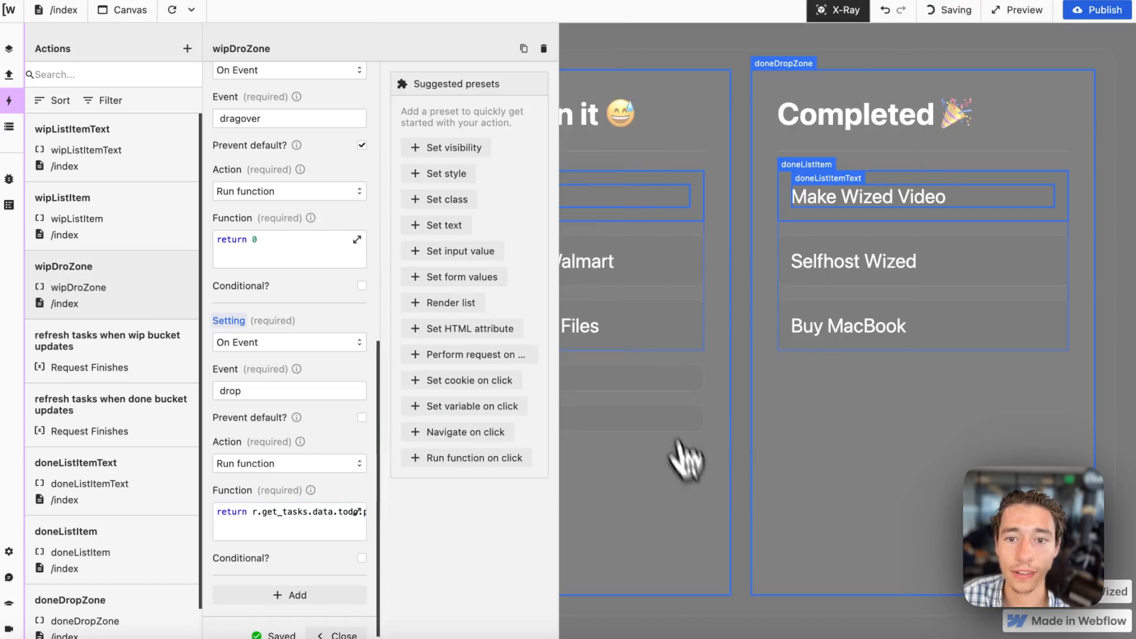
click(843, 13)
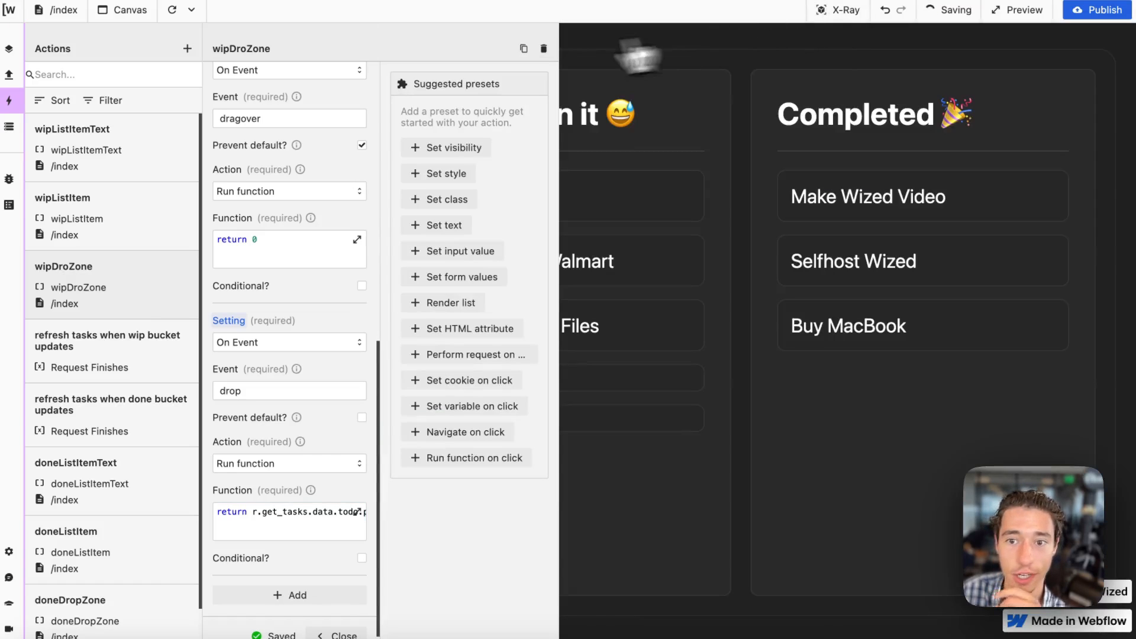
click(172, 10)
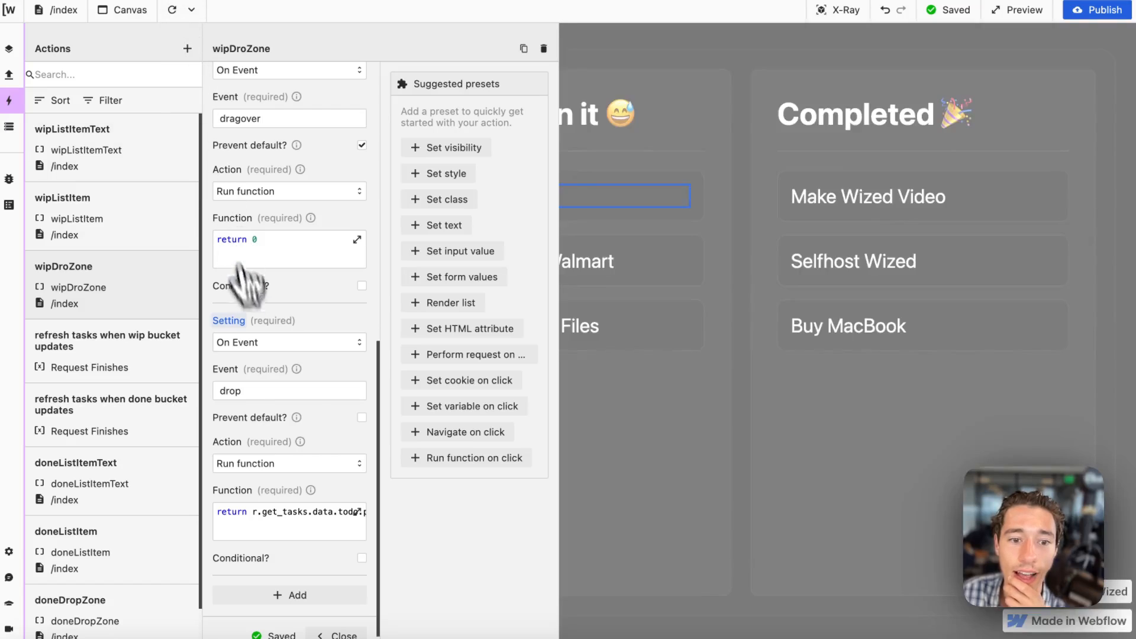
Move the Make Wized Video task from Completed to Working on it and close the wipDroZone action's settings.
scroll(335, 467, up, 10)
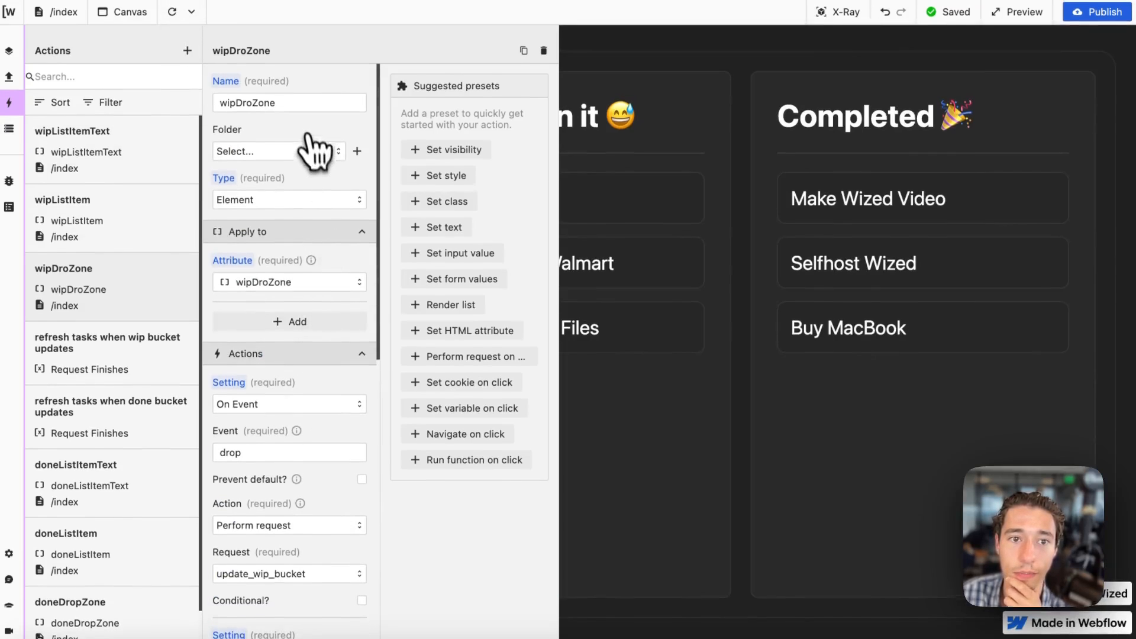
drag(849, 197, 301, 439)
scroll(301, 439, down, 5)
scroll(308, 521, down, 6)
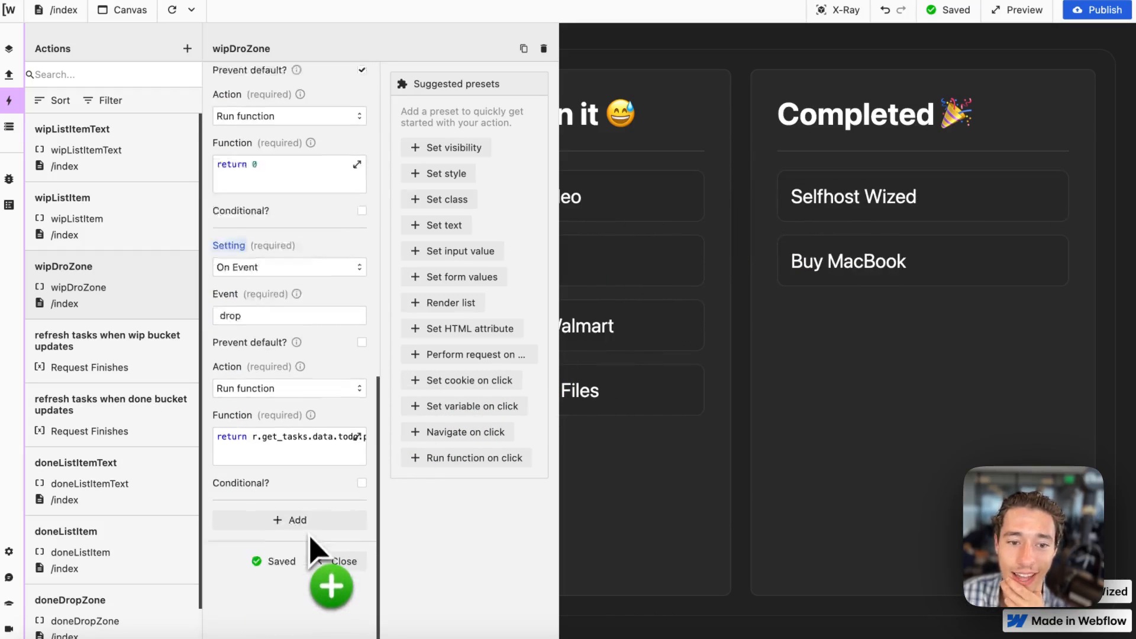
click(332, 541)
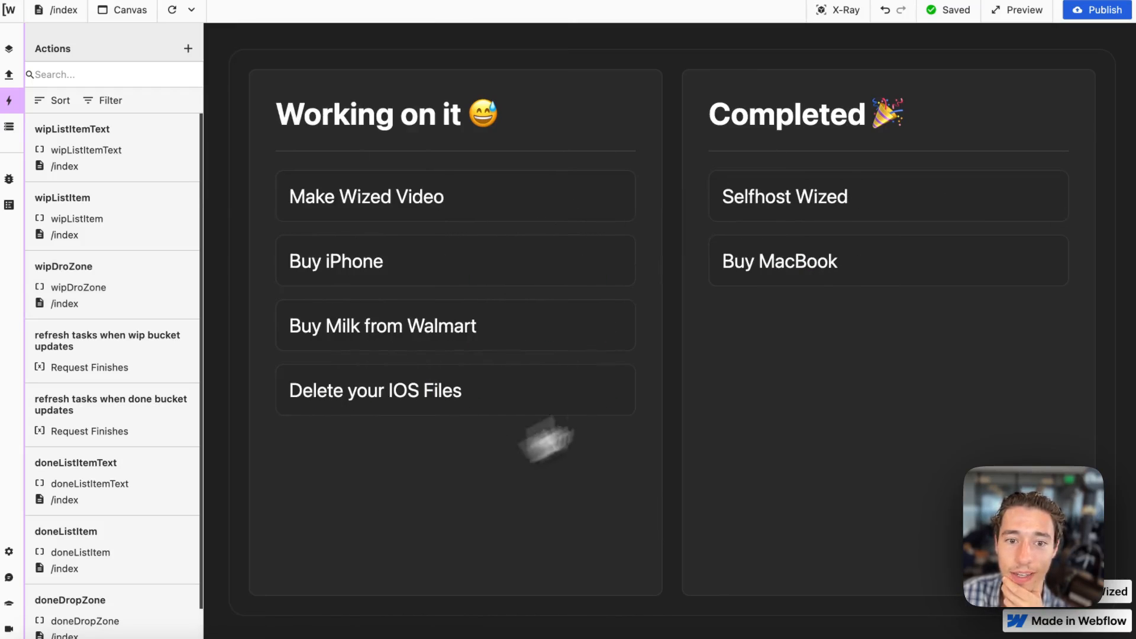
Move the Selfhost Wized and Buy MacBook tasks from Completed to Working on it, reloading the canvas before and after.
click(171, 9)
drag(821, 208, 447, 262)
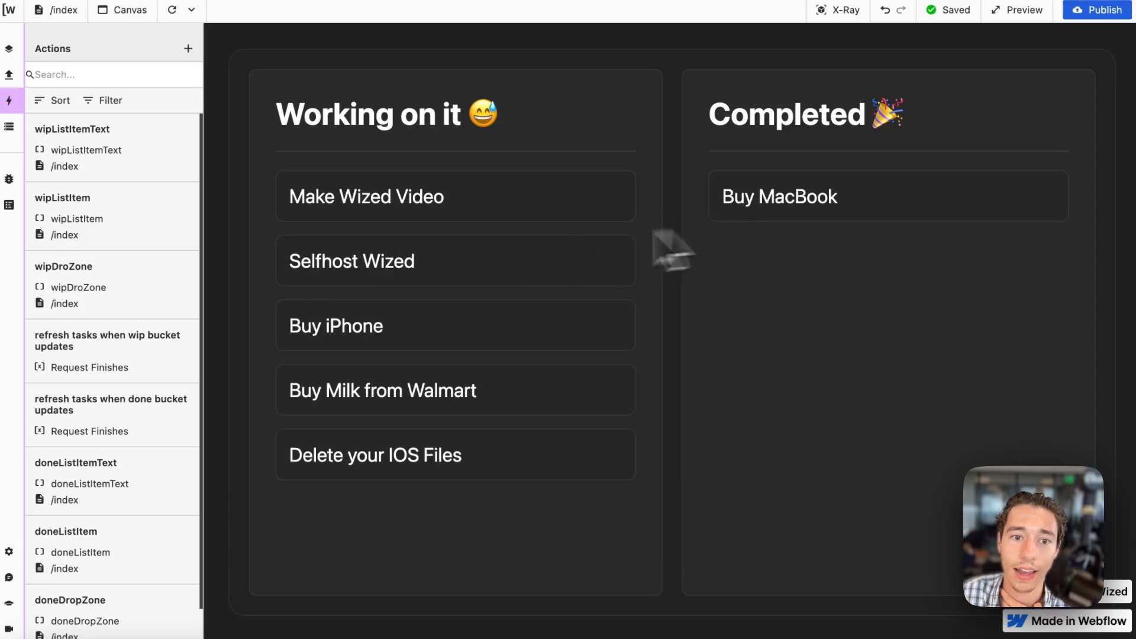
drag(796, 204, 391, 171)
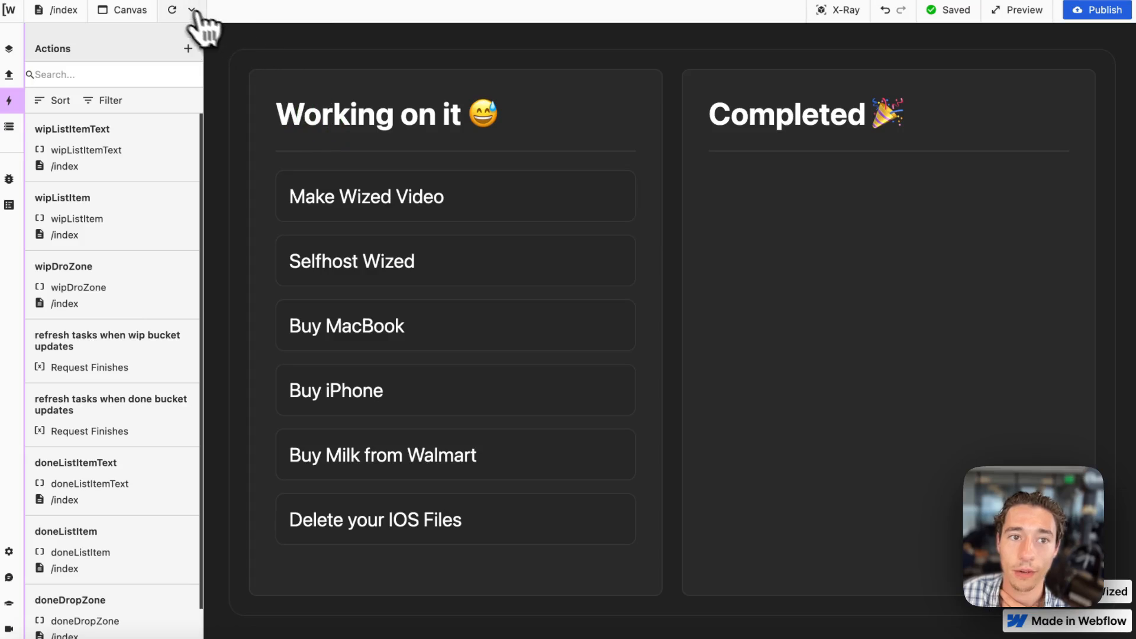
click(172, 10)
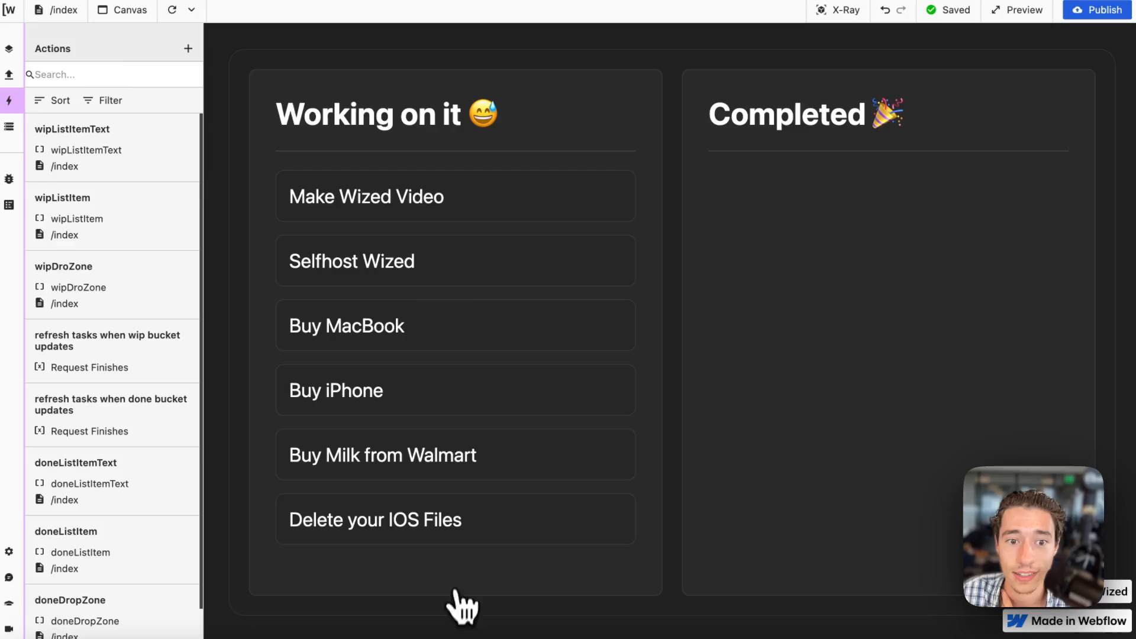
Switch to Xano's update_done_bucket endpoint and open the Edit Record function for drag-drop-tasks.
mouse_move(5, 299)
click(42, 349)
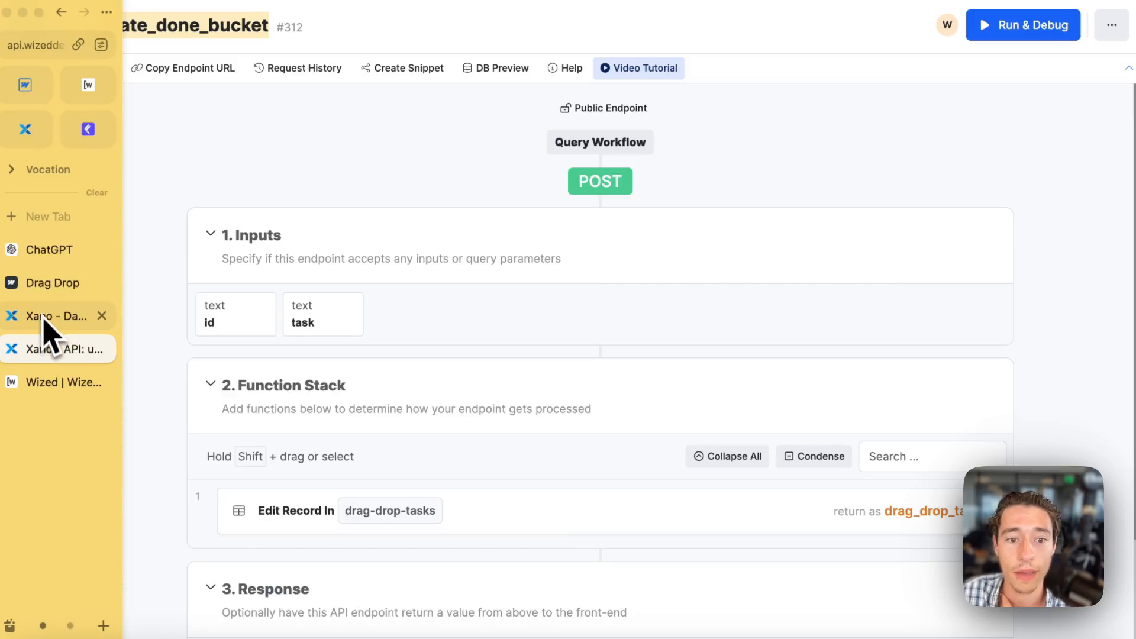
click(271, 513)
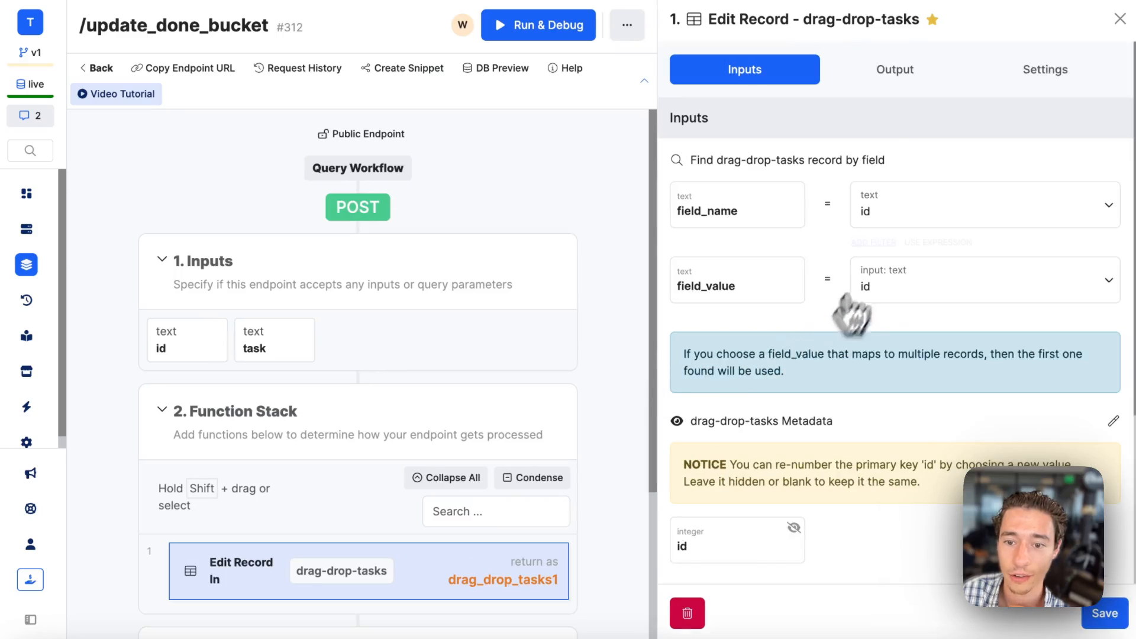
scroll(852, 313, down, 4)
scroll(897, 261, up, 4)
scroll(875, 398, down, 3)
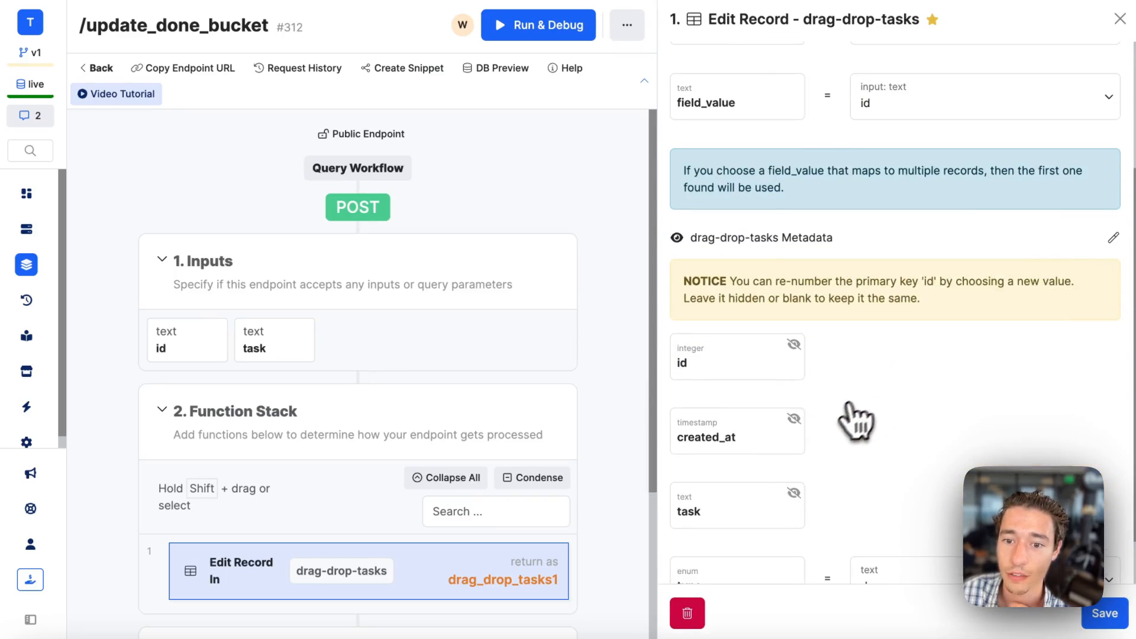
Unhide the created_at field, set it to now and save the Edit Record function.
click(795, 419)
click(865, 435)
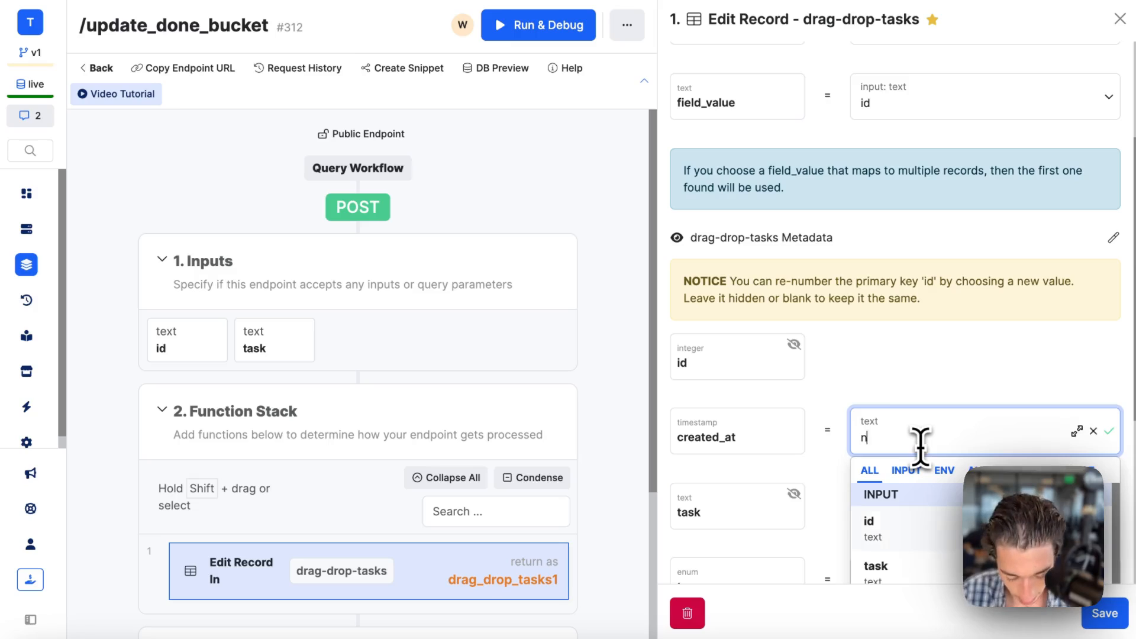
click(978, 402)
click(1102, 615)
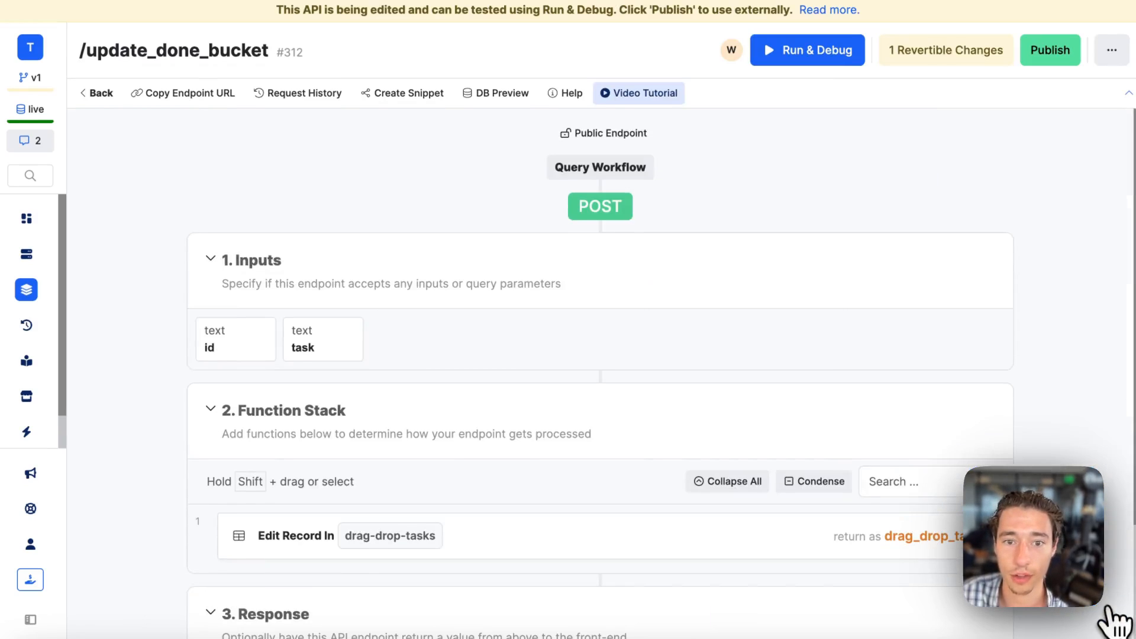
Reopen the update_done_bucket draft from the endpoint list, check its Edit Record fields and publish it.
click(98, 92)
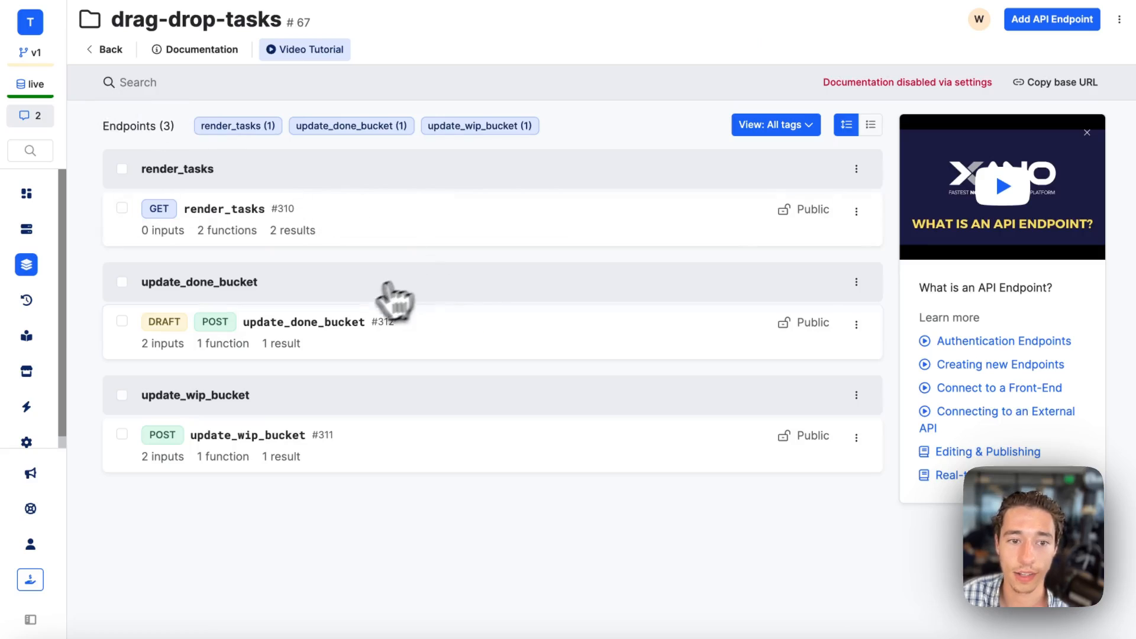
click(338, 324)
click(468, 538)
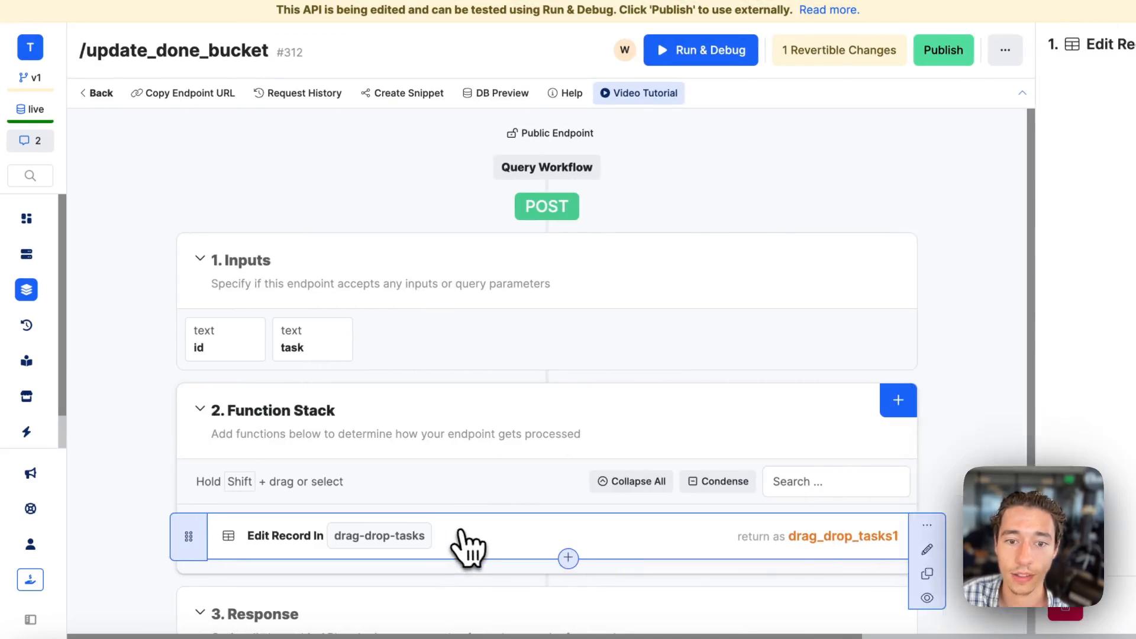
scroll(840, 431, down, 4)
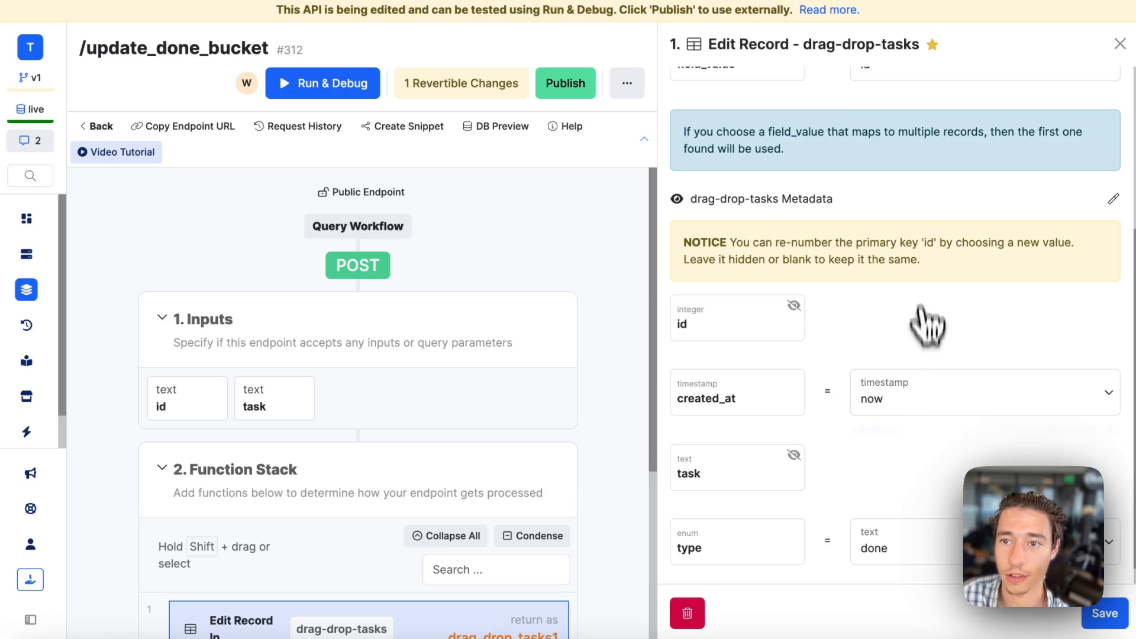
click(583, 87)
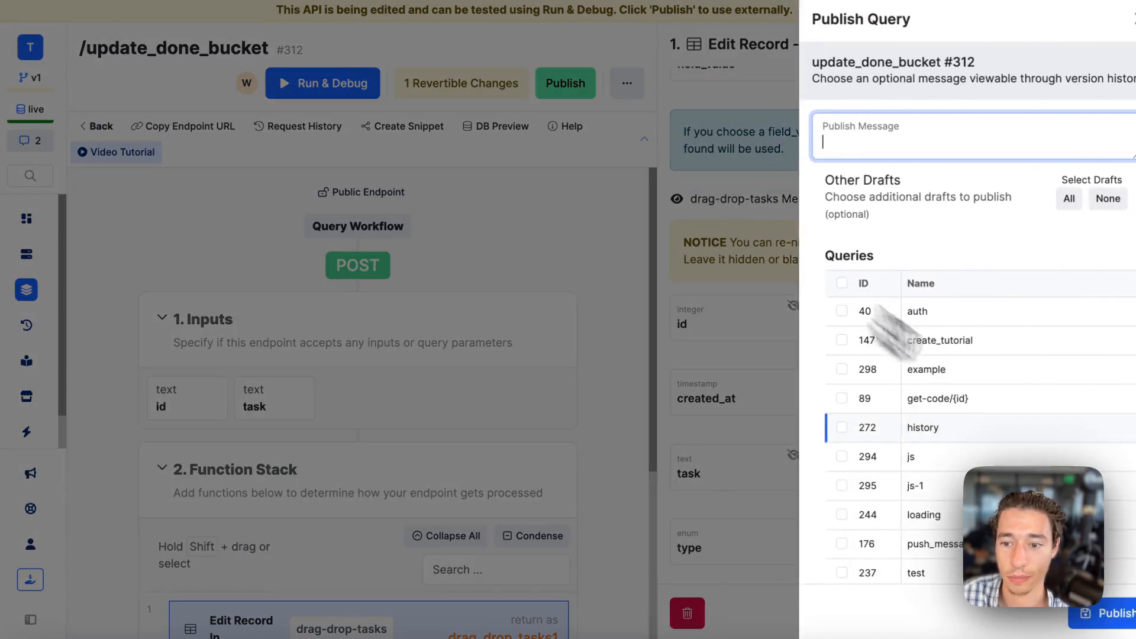
click(1106, 610)
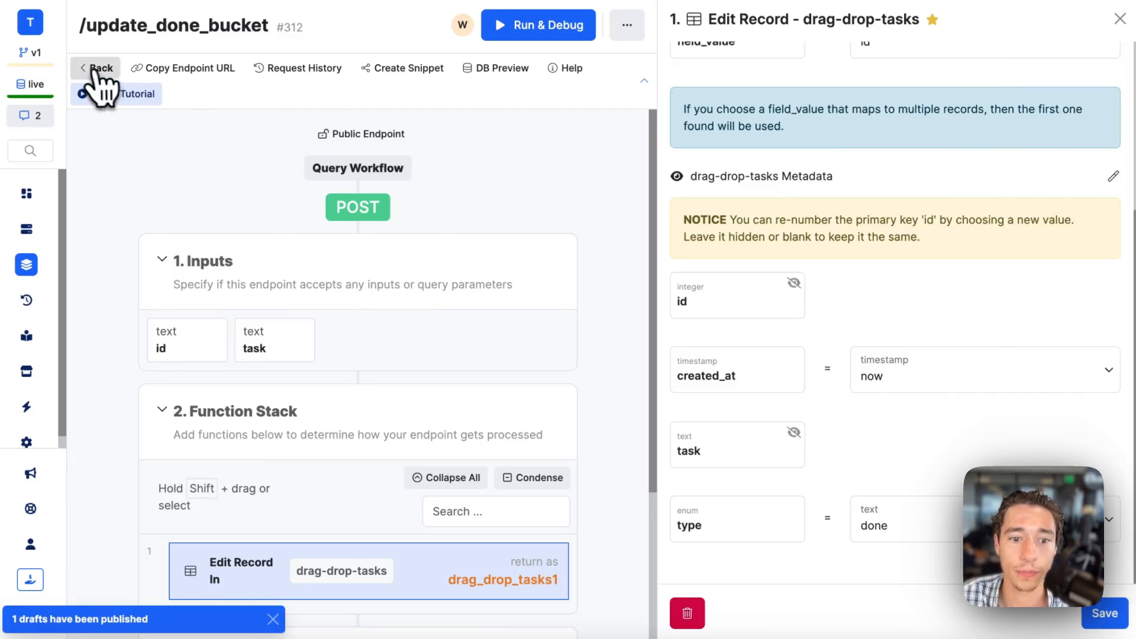
Reopen the update_done_bucket endpoint and check the created_at value in its Edit Record function.
click(96, 73)
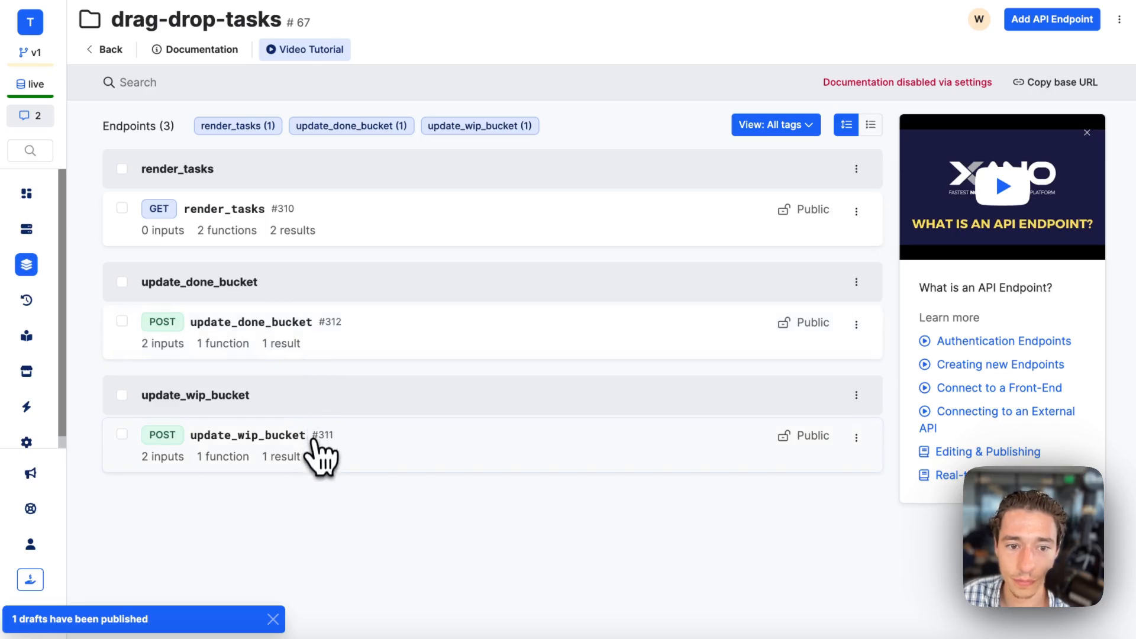
click(287, 342)
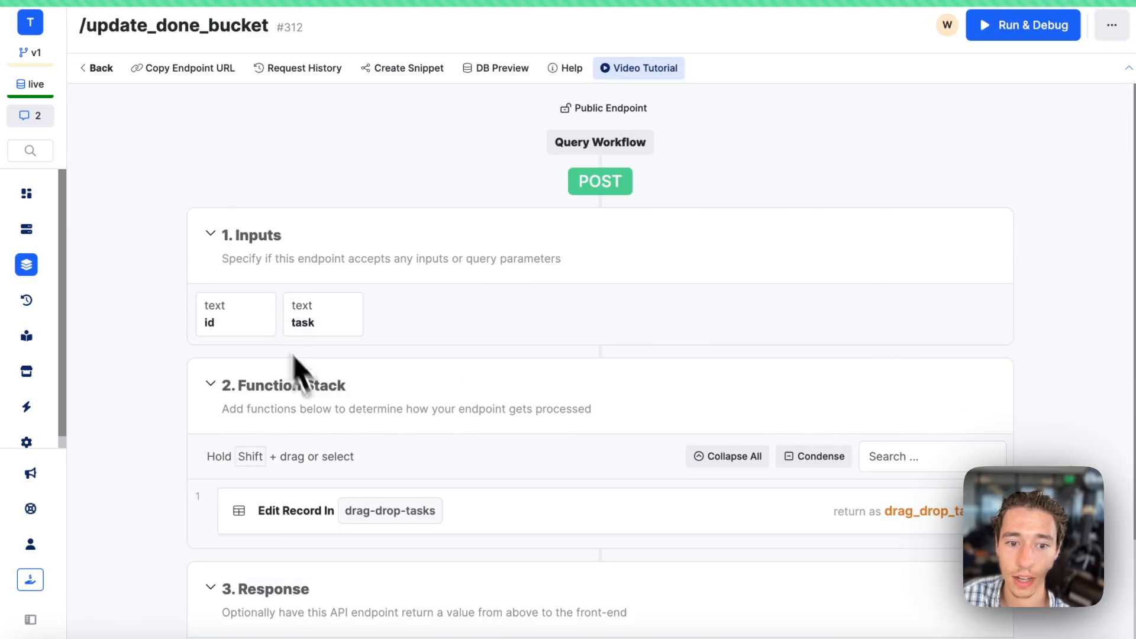
click(463, 503)
scroll(911, 438, down, 3)
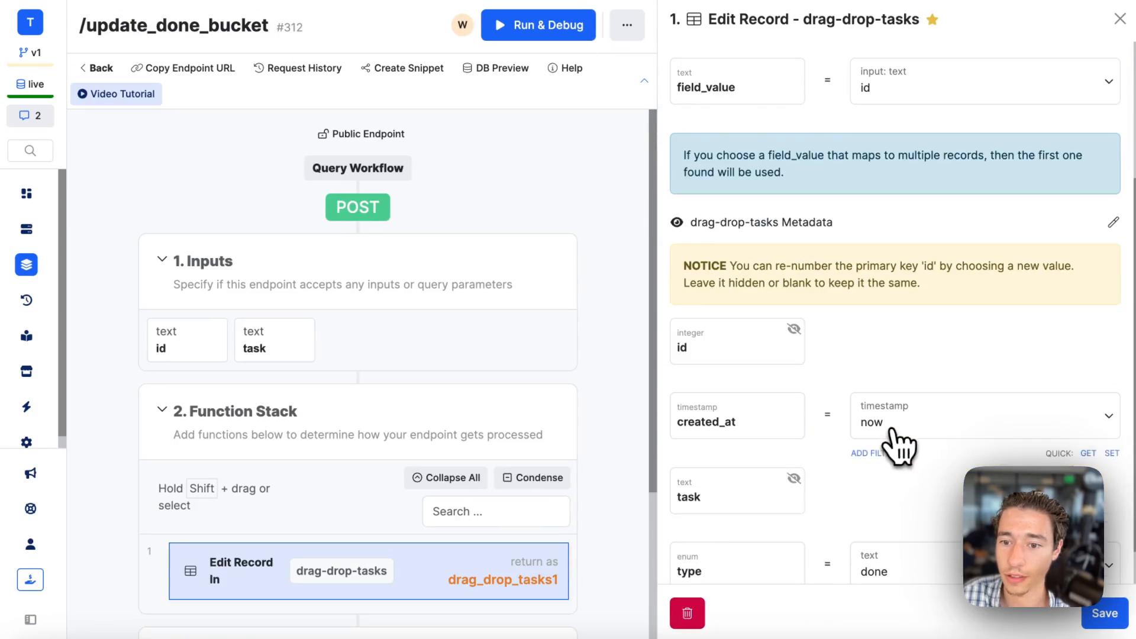
click(104, 68)
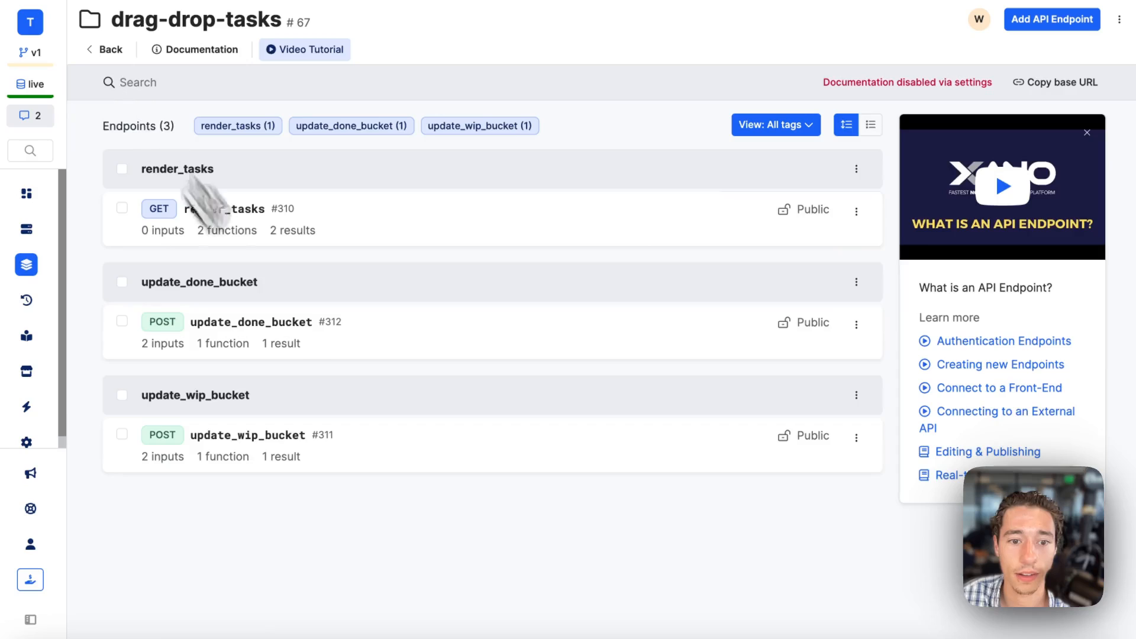
Set created_at to now in the update_wip_bucket endpoint's Edit Record function, save it and publish the draft.
click(325, 456)
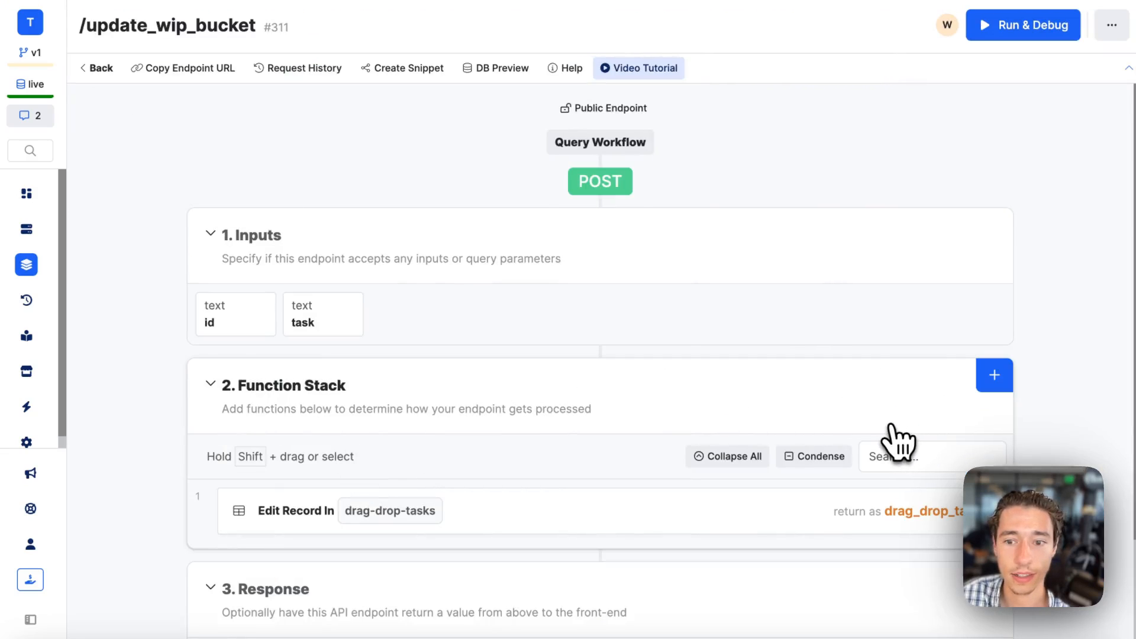
click(806, 507)
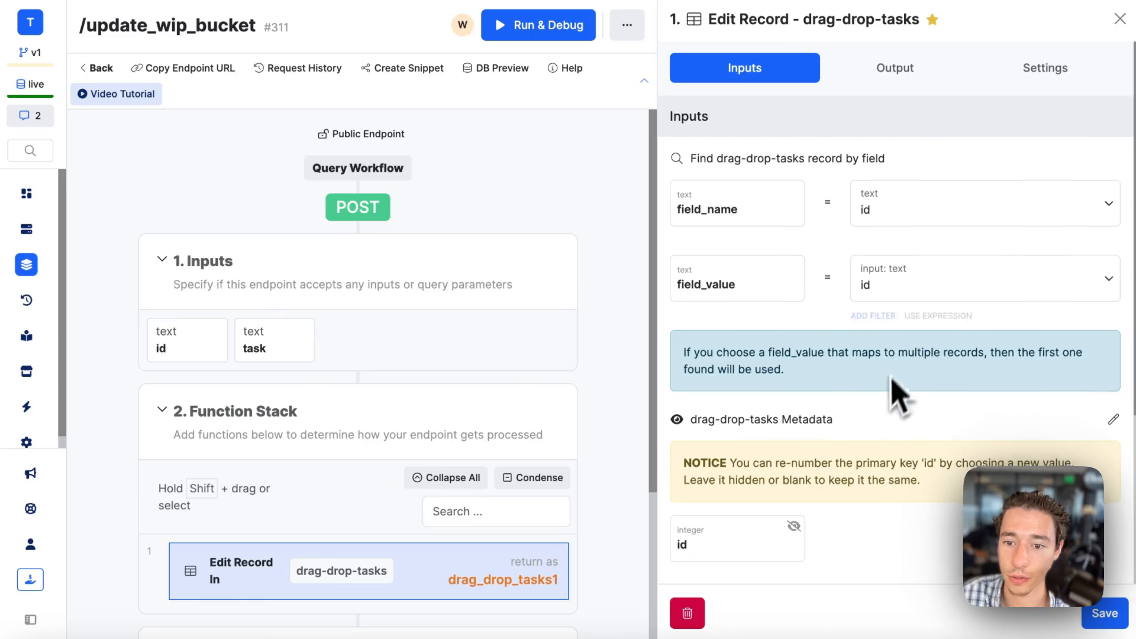
scroll(887, 426, down, 2)
scroll(887, 468, down, 1)
mouse_move(806, 380)
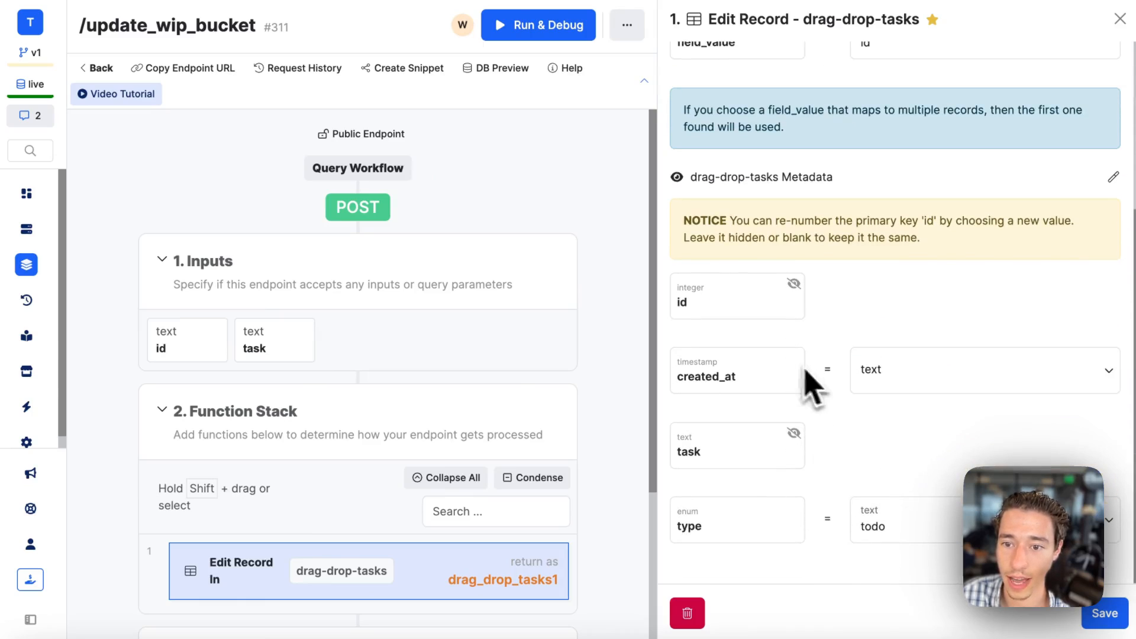
click(874, 379)
text(now)
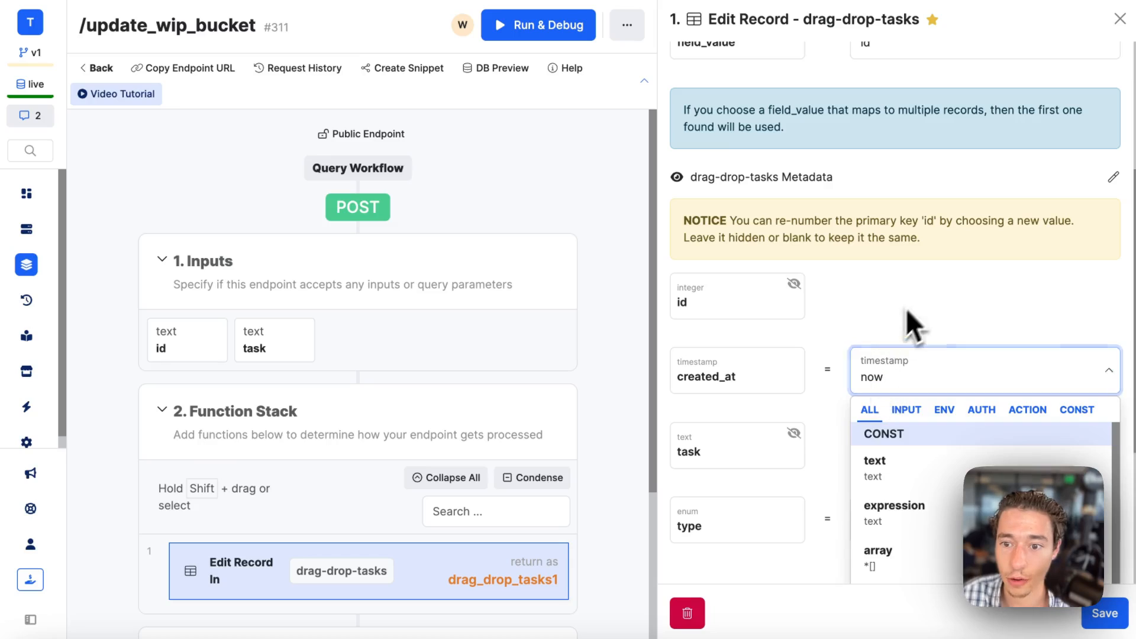
click(906, 325)
click(1104, 613)
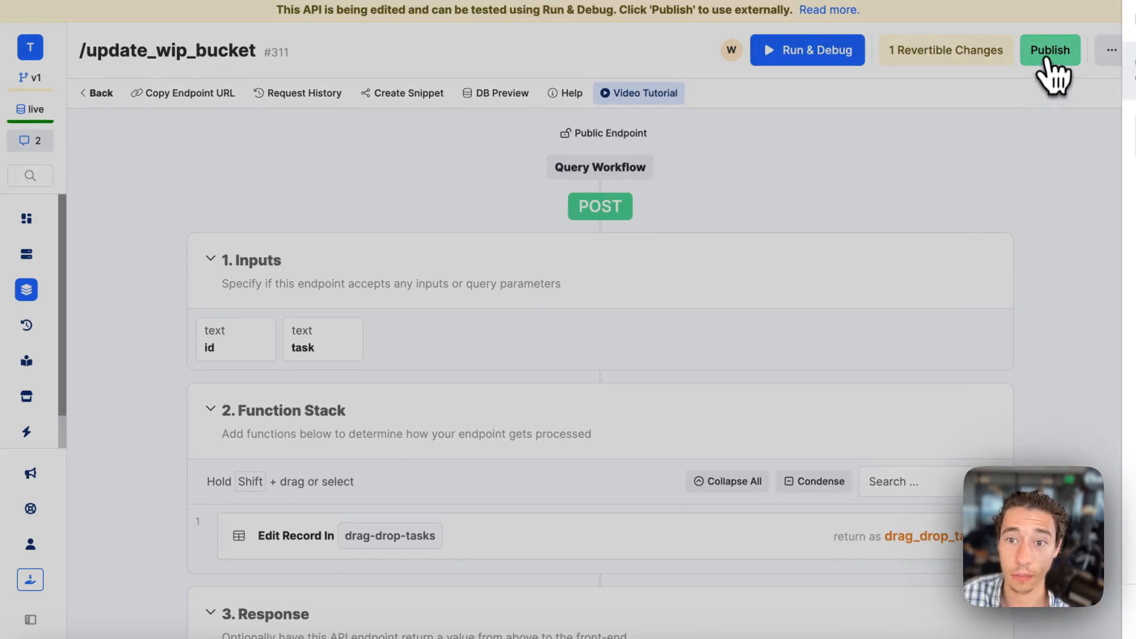
click(1047, 50)
click(1068, 613)
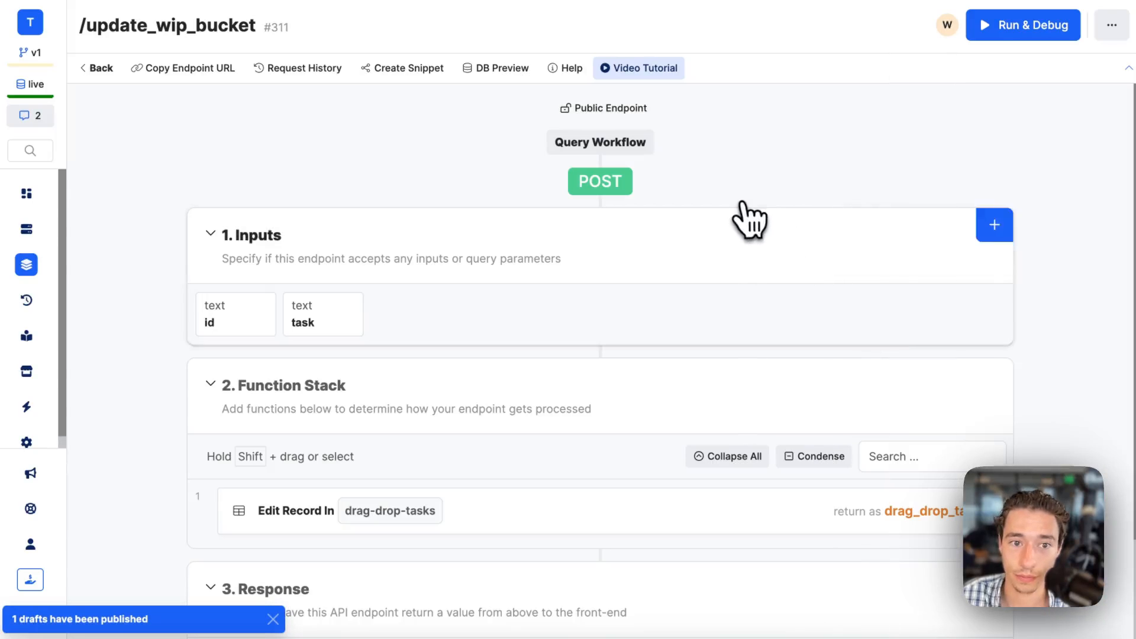
Switch to Wized, reload the canvas, and move Buy MacBook and Buy iPhone to Completed and back to Working on it.
click(102, 70)
mouse_move(41, 169)
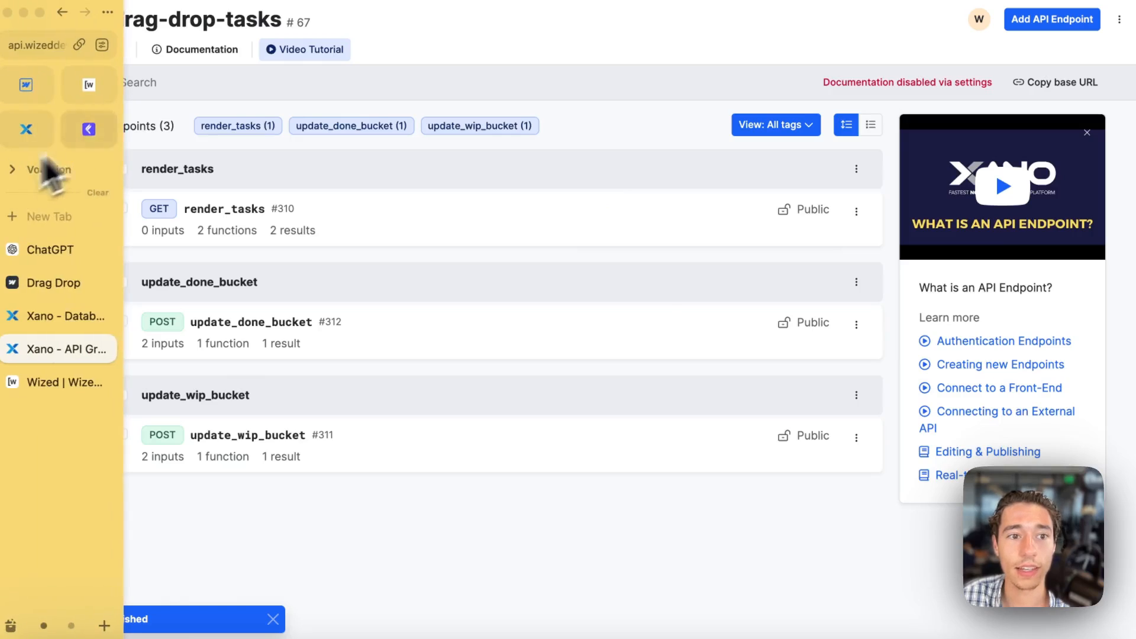
click(95, 86)
click(178, 12)
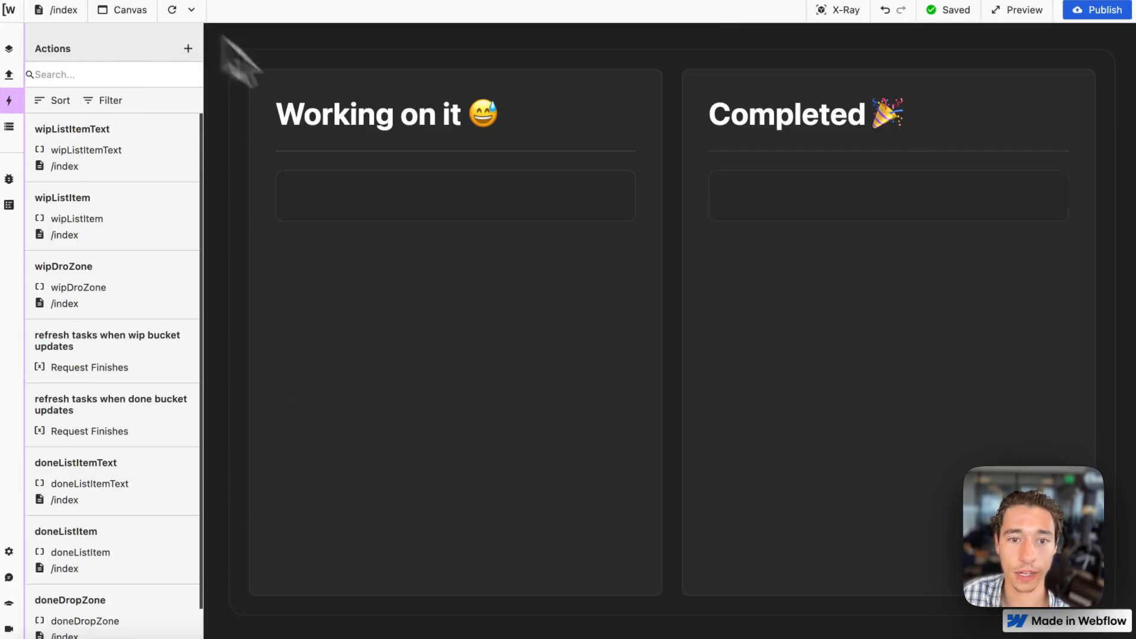
drag(560, 192, 887, 266)
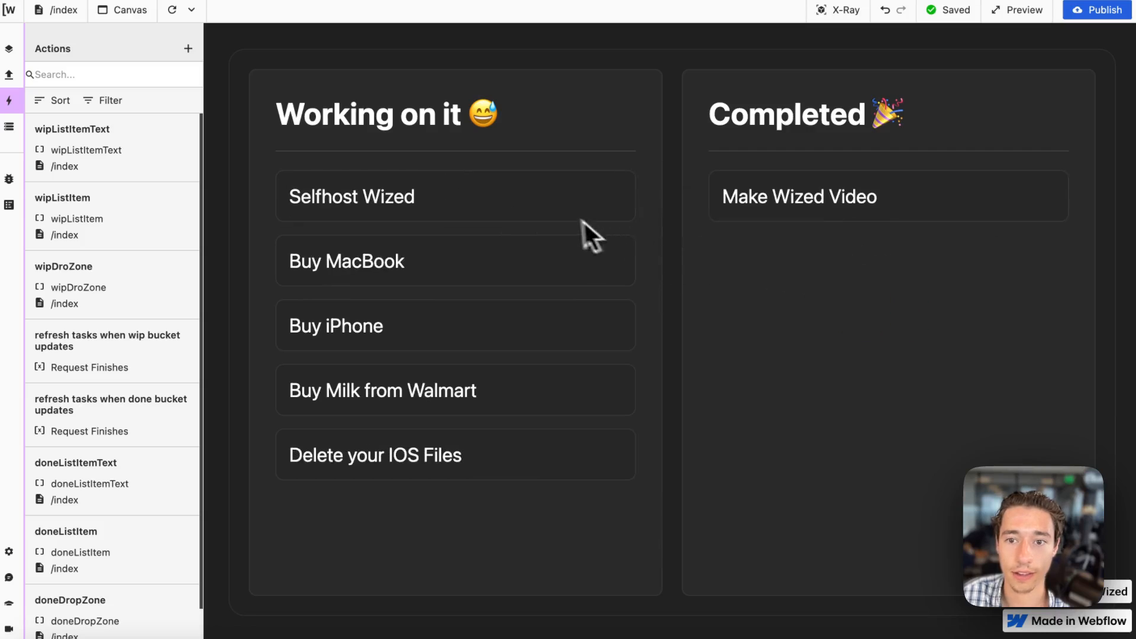
drag(584, 223, 445, 250)
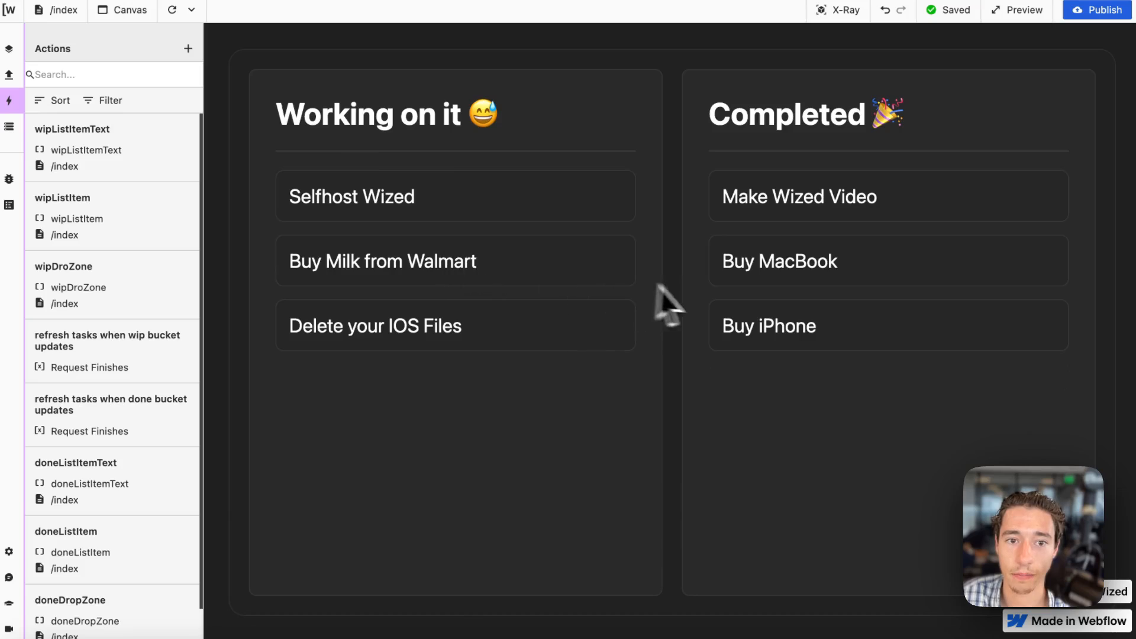
drag(697, 257, 437, 252)
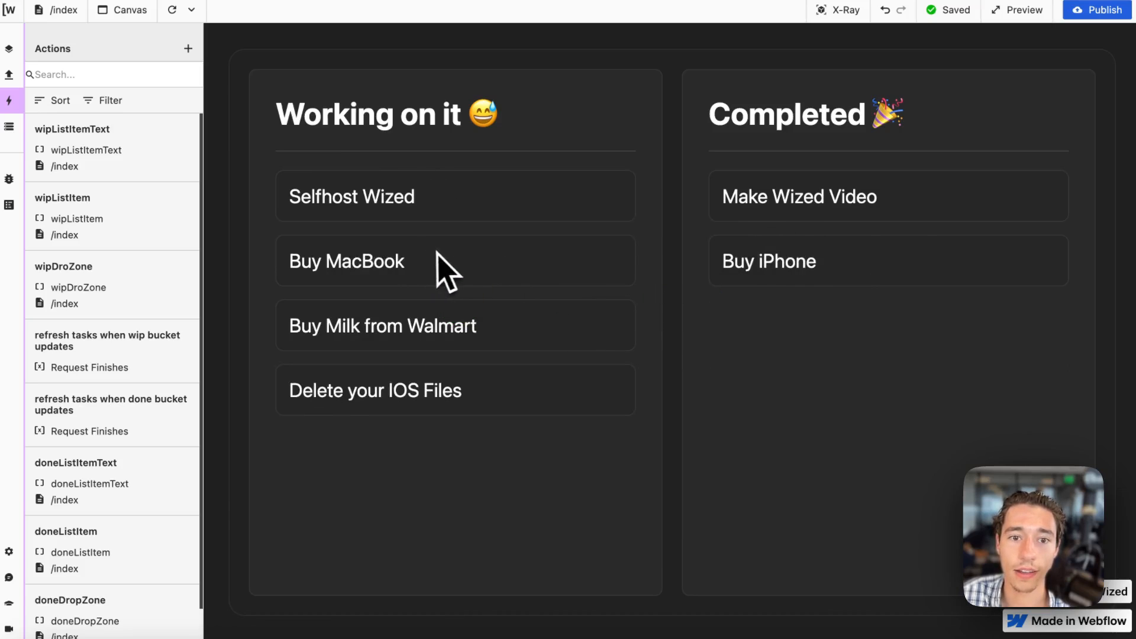
drag(733, 275, 521, 228)
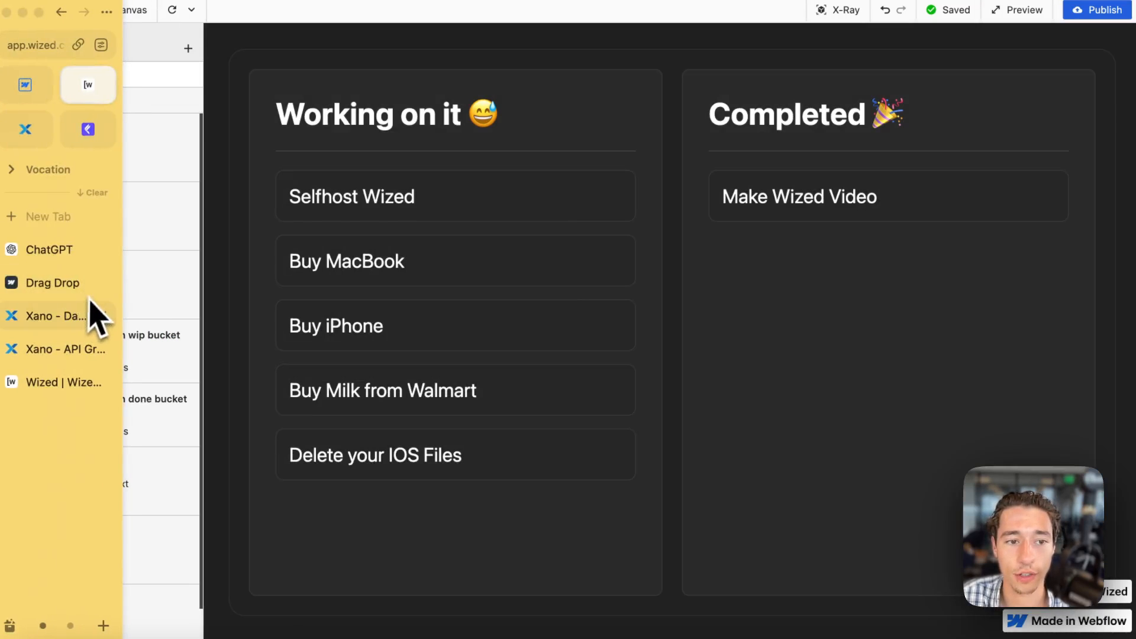
Switch to Xano's render_tasks endpoint and open the return configuration of the todo_tasks query.
click(59, 319)
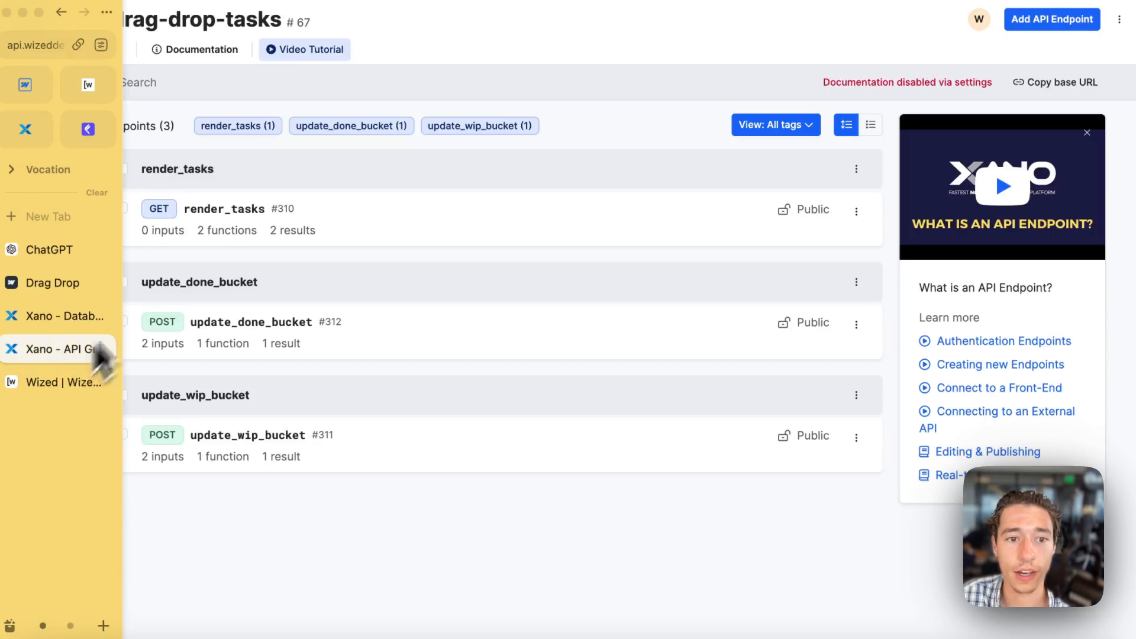
click(232, 213)
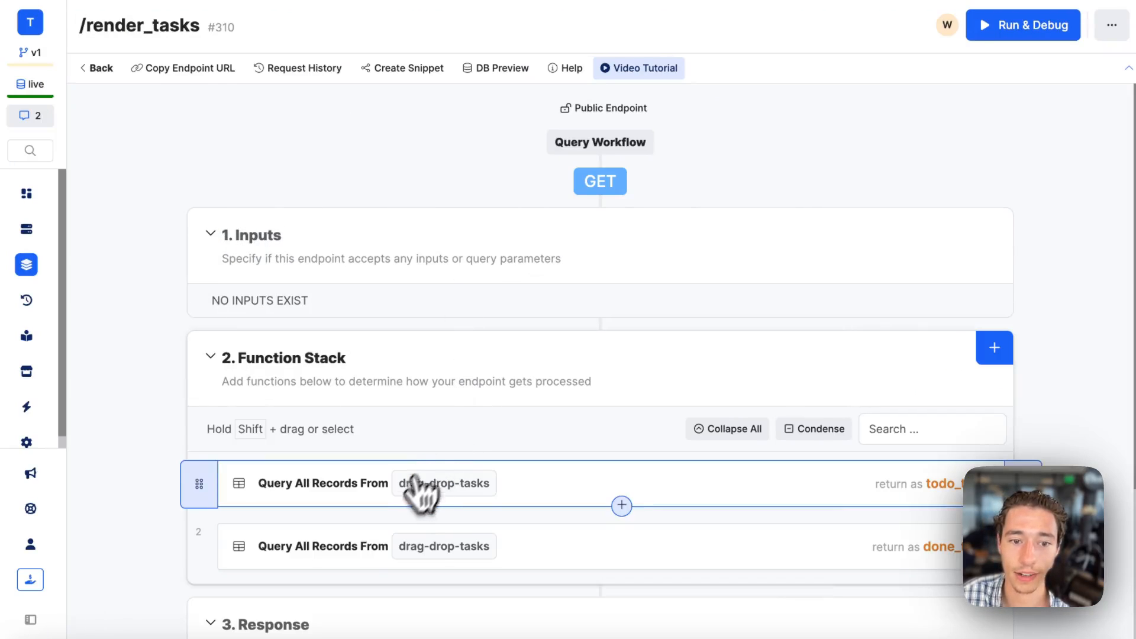
scroll(413, 489, down, 3)
click(609, 363)
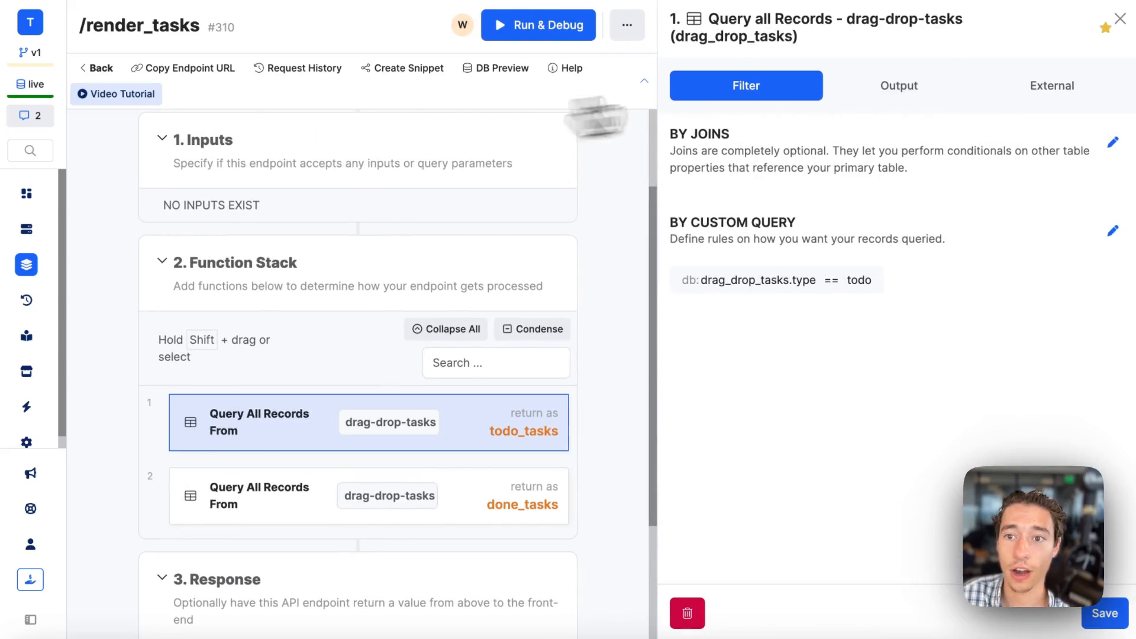
click(900, 90)
scroll(866, 408, down, 2)
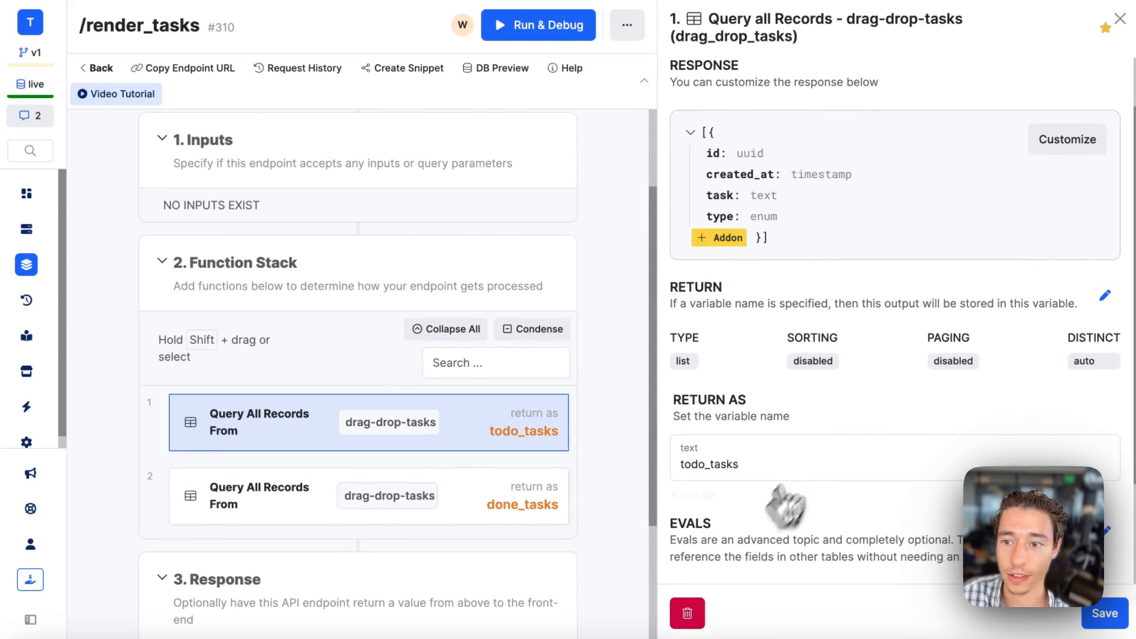
click(1105, 295)
Keep the return type as list, add an ascending sort by drag_drop_tasks.created_at, save it and publish the endpoint.
click(867, 137)
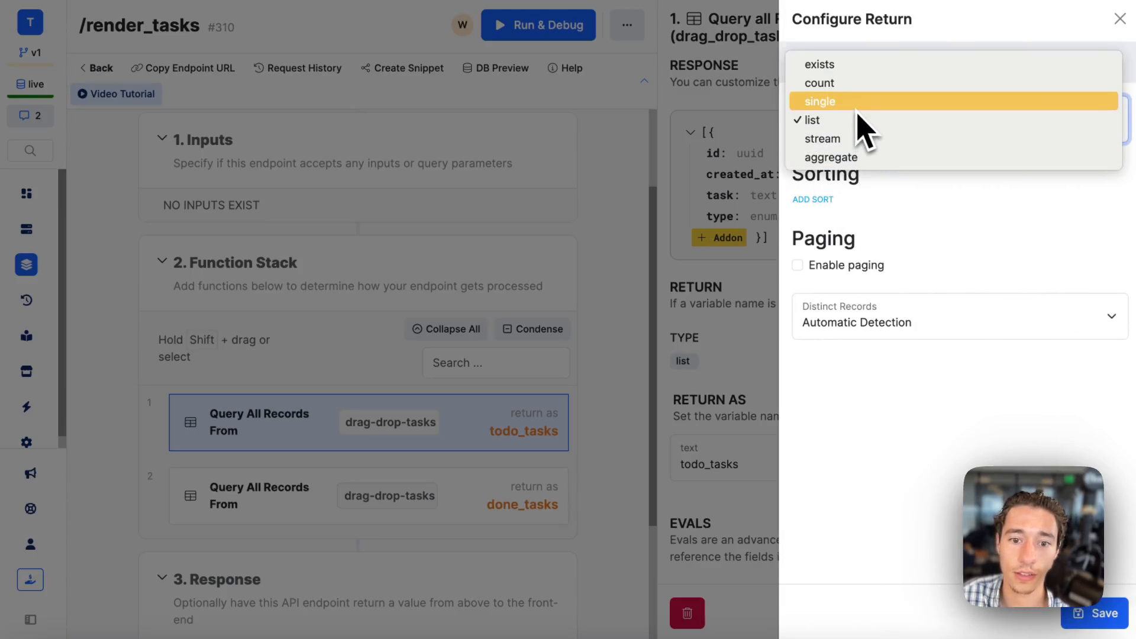
click(859, 122)
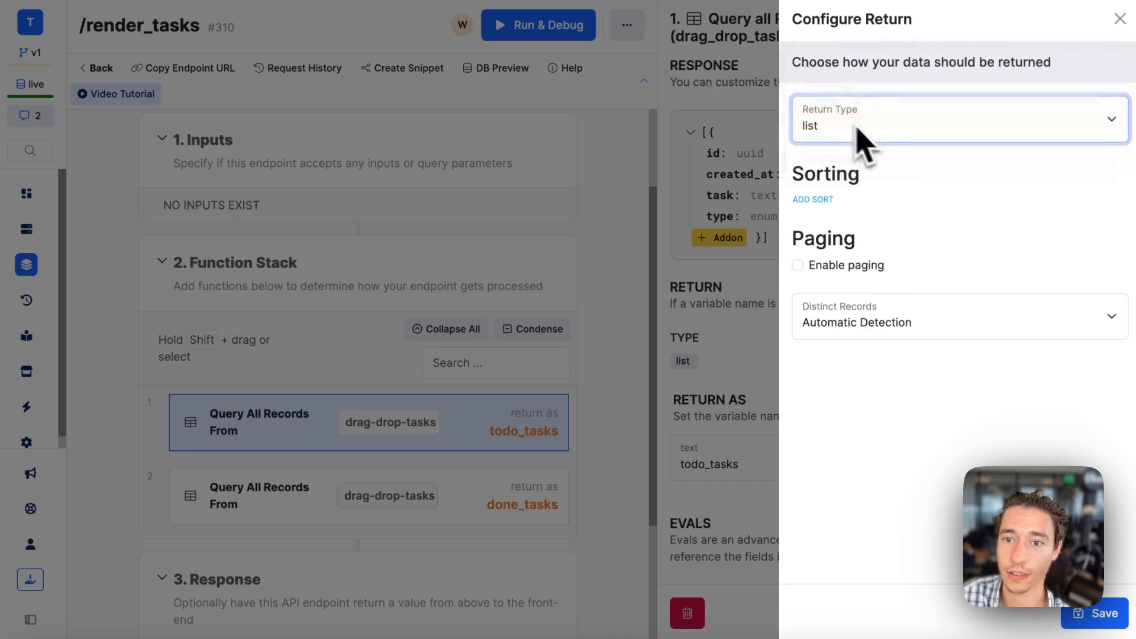
click(813, 200)
click(893, 222)
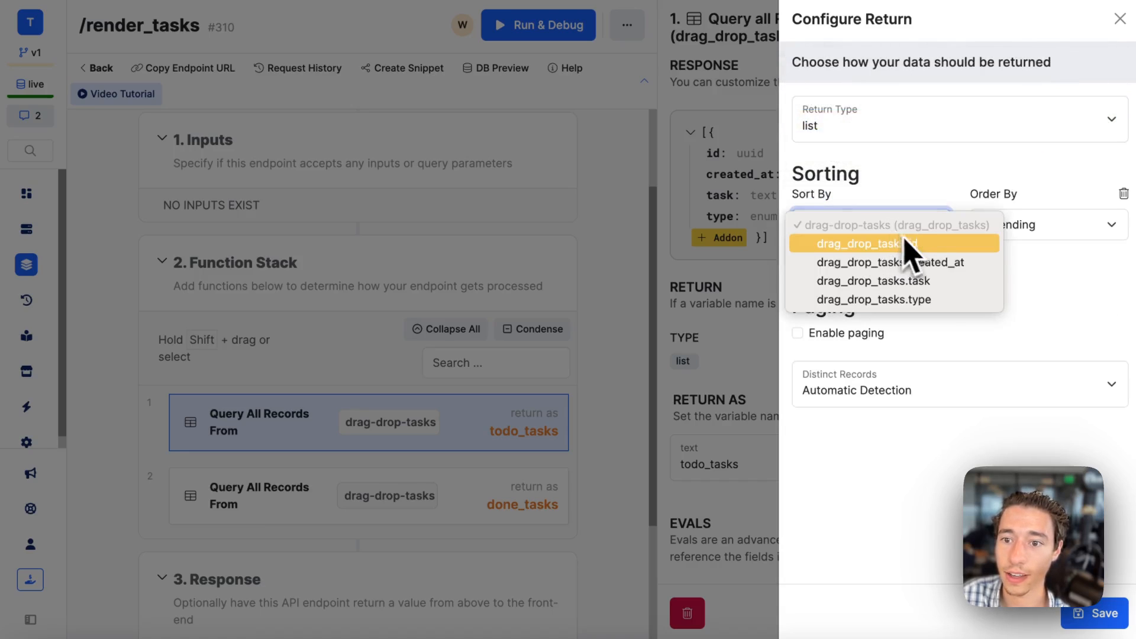
click(941, 262)
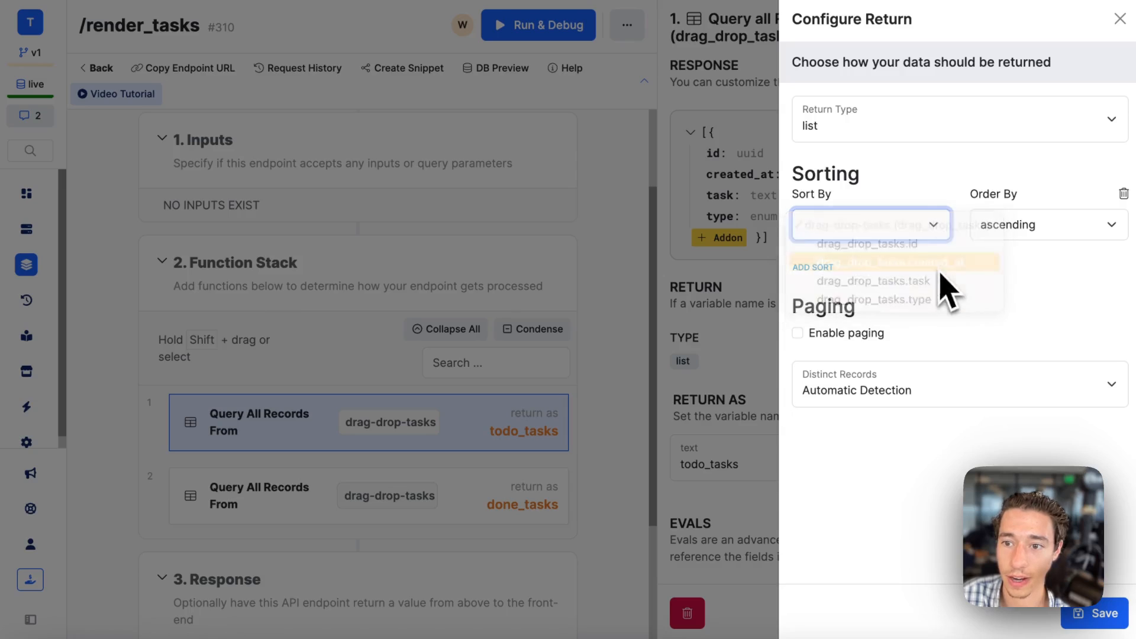
click(982, 231)
click(954, 258)
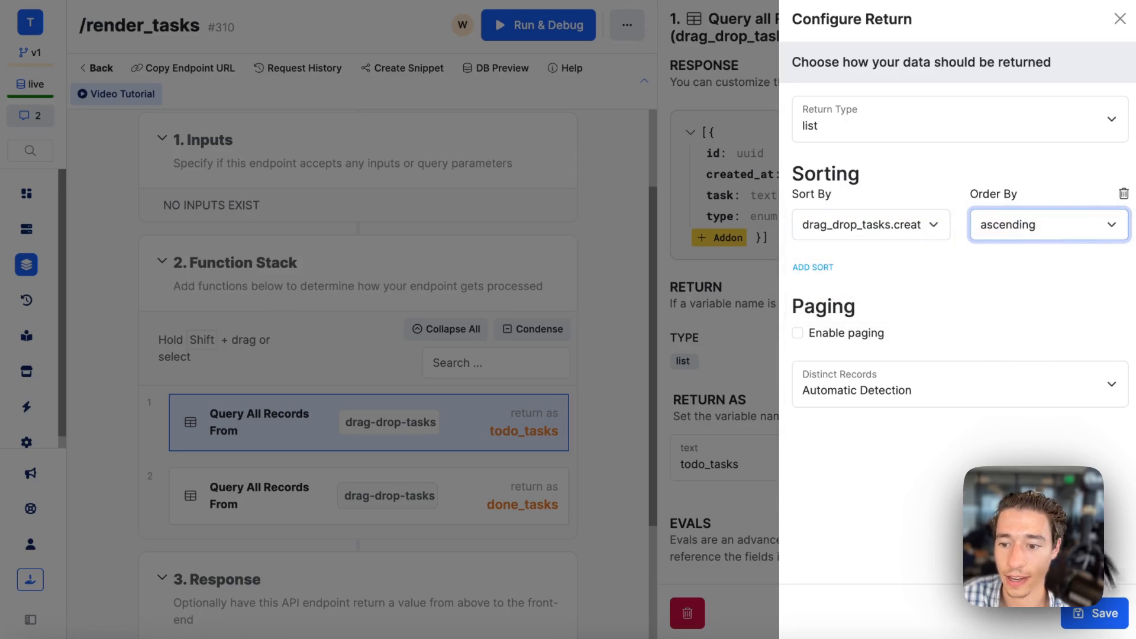
click(1097, 613)
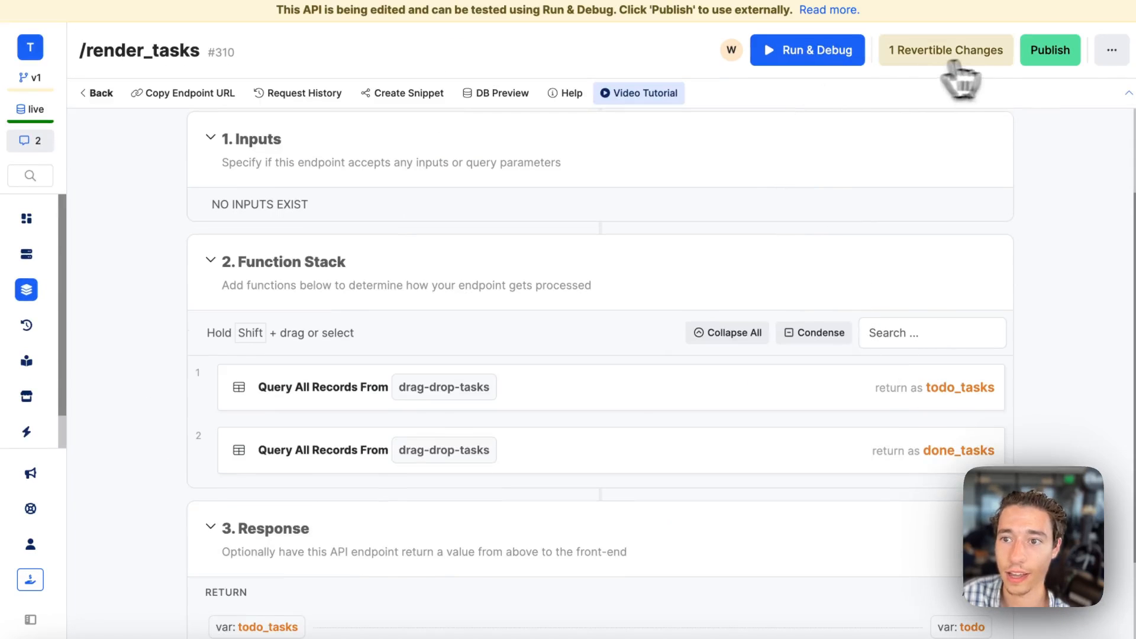
click(1050, 50)
click(1089, 613)
Switch to Wized, reload the canvas and move the Make Wized Video task to Working on it.
mouse_move(8, 287)
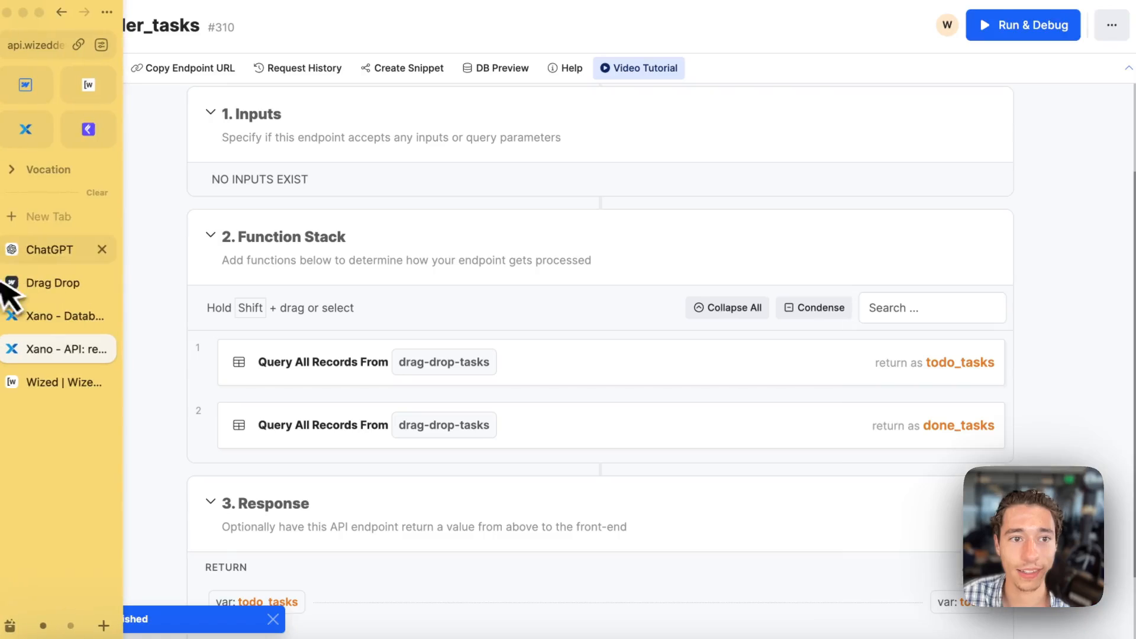
click(90, 94)
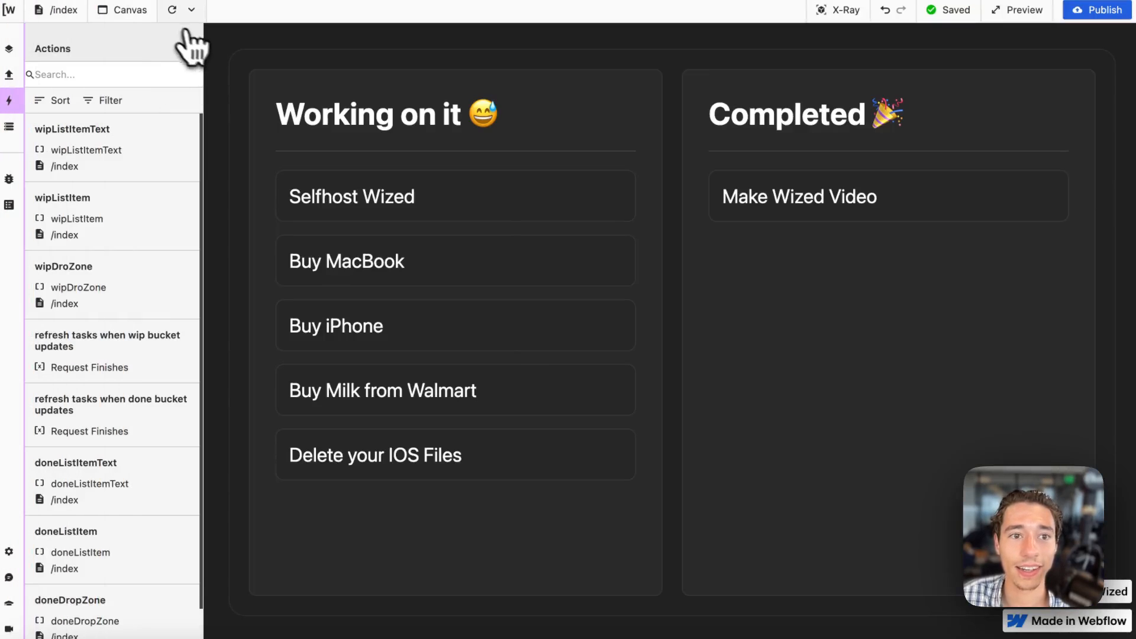
click(172, 10)
drag(787, 210, 505, 280)
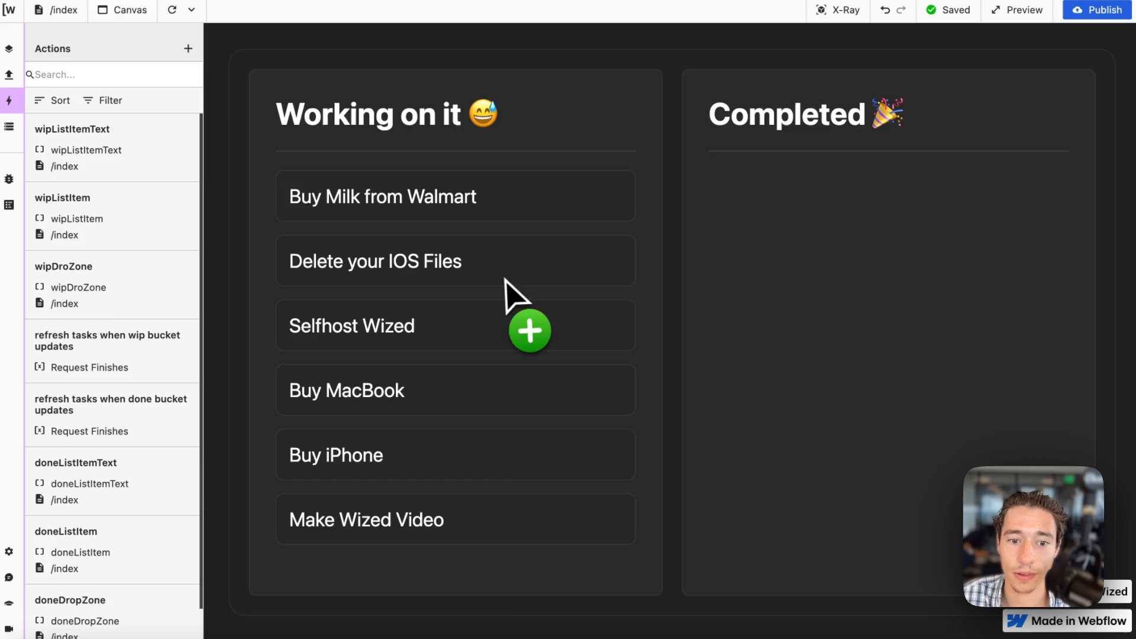
Move all tasks one after another from Working on it to Completed, starting with Buy Milk from Walmart.
drag(800, 223, 799, 226)
drag(583, 230, 795, 243)
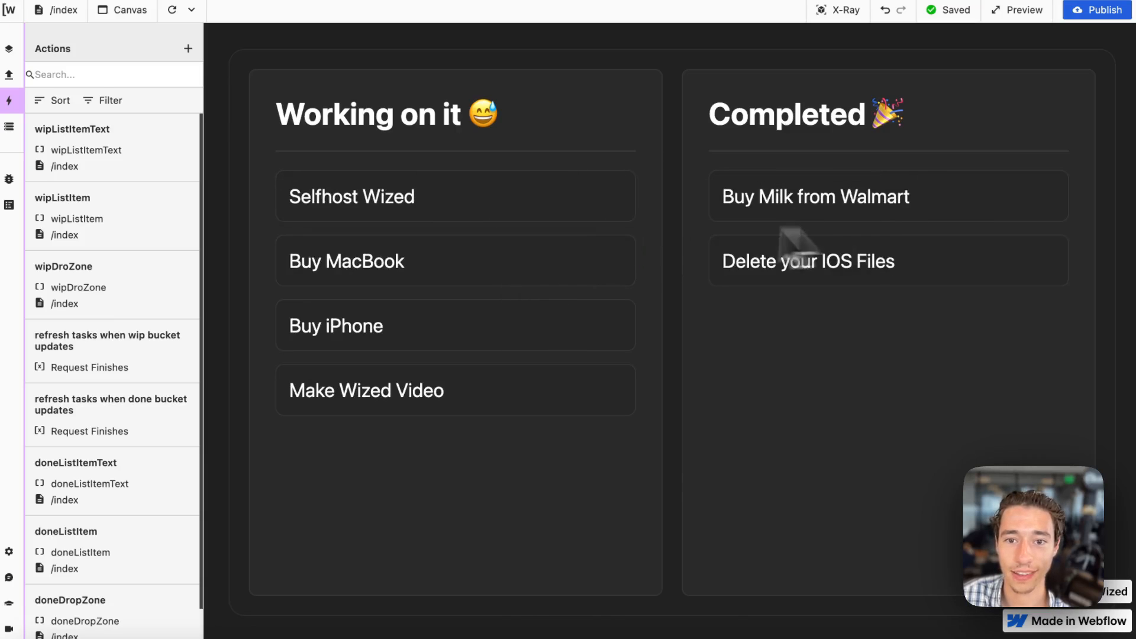
drag(567, 206, 905, 193)
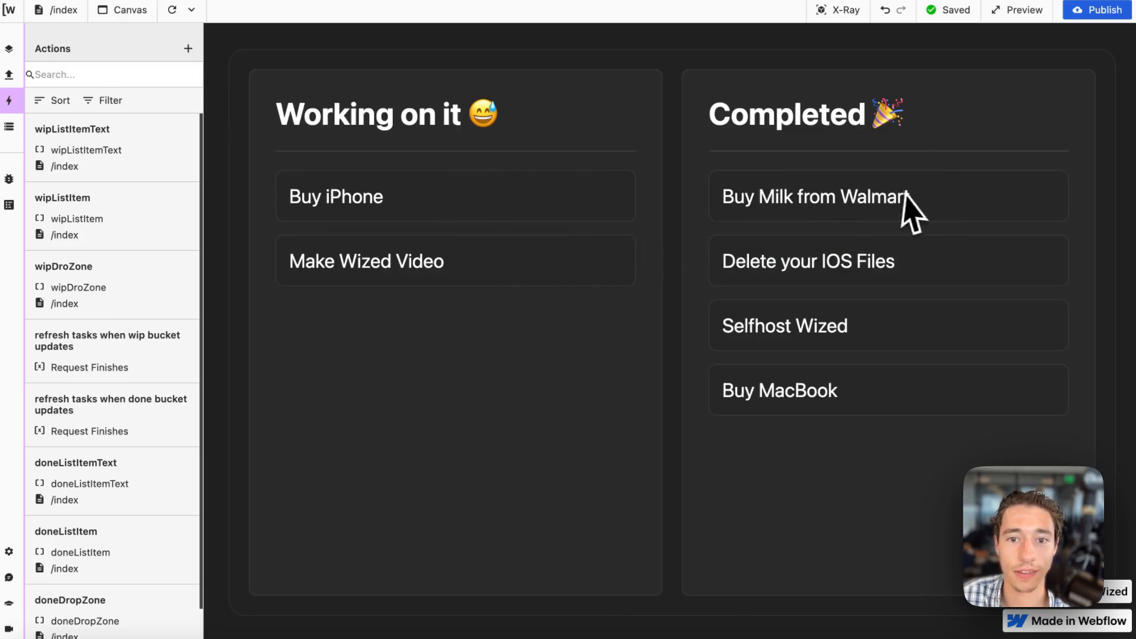
mouse_move(587, 204)
mouse_down()
mouse_move(946, 213)
mouse_move(573, 215)
mouse_up()
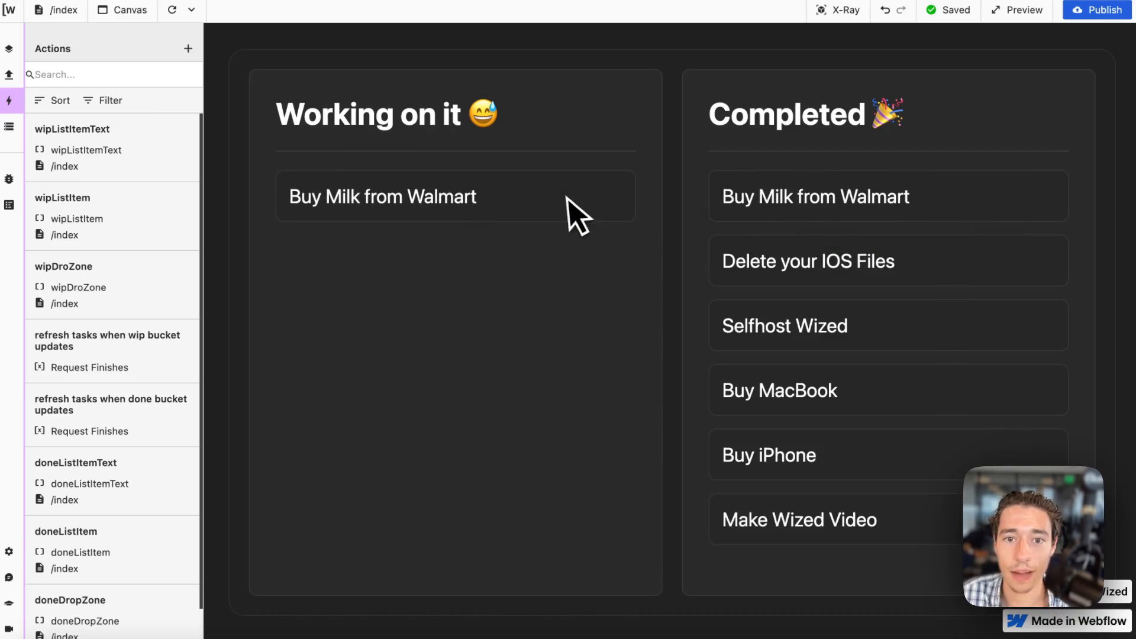
Move the tasks one by one from the head of the Completed list back to Working on it until Completed is empty.
drag(941, 213, 621, 222)
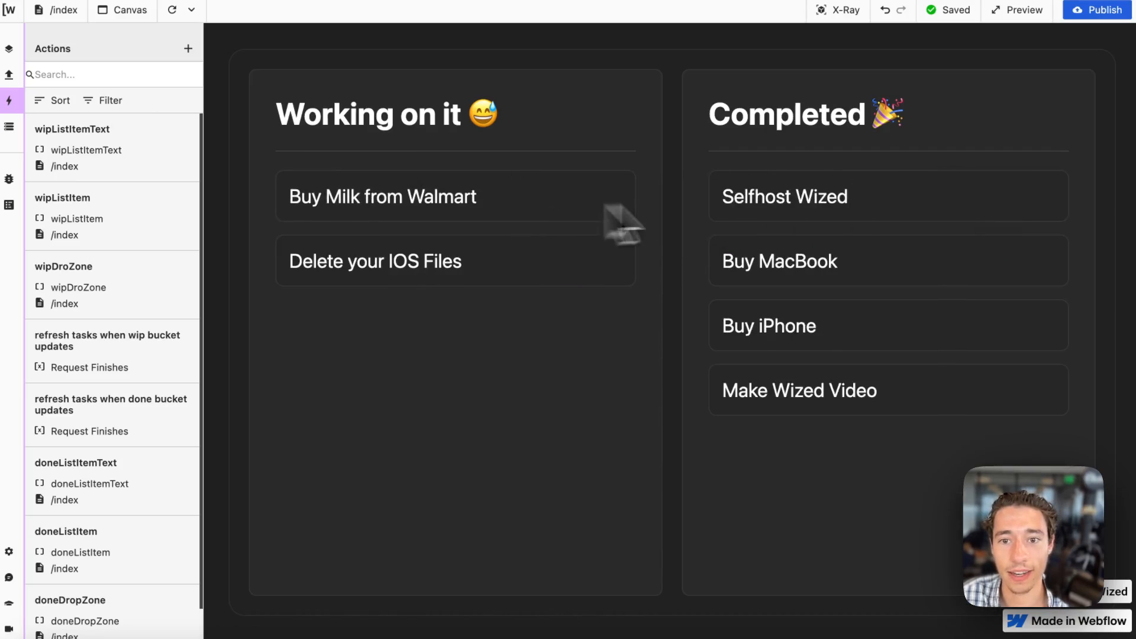
drag(869, 188, 520, 241)
drag(799, 221, 473, 231)
drag(848, 204, 551, 228)
drag(864, 223, 482, 200)
Copy the drop event's function code, return r.get_tasks.data.todo.push(v.dragged_item_data), from the wipDroZone action.
click(841, 11)
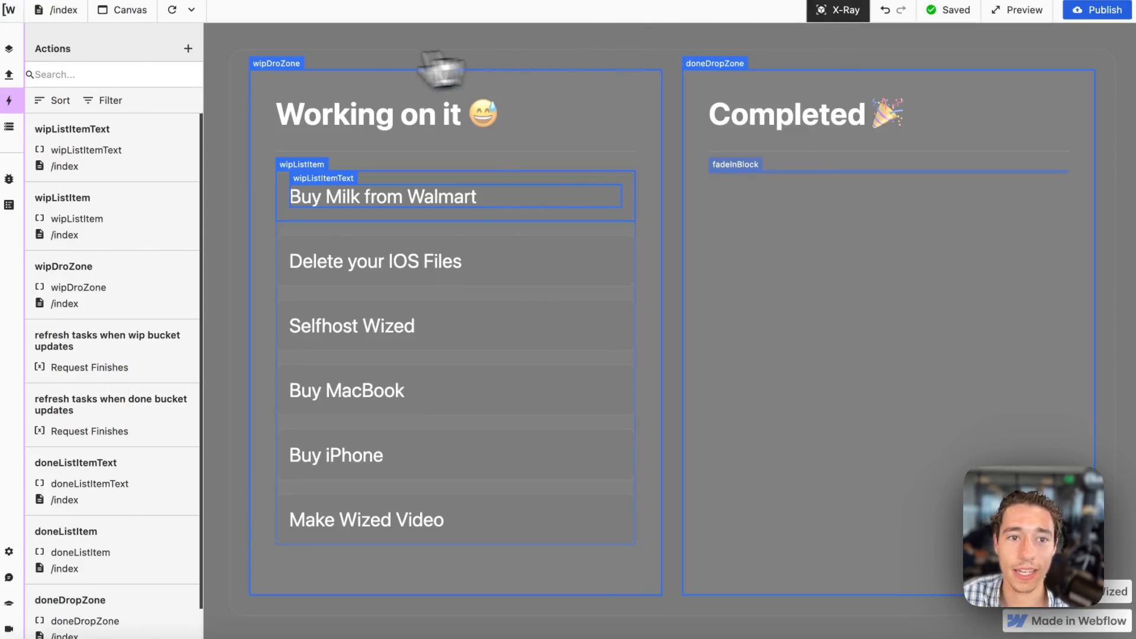
click(276, 65)
scroll(292, 500, down, 10)
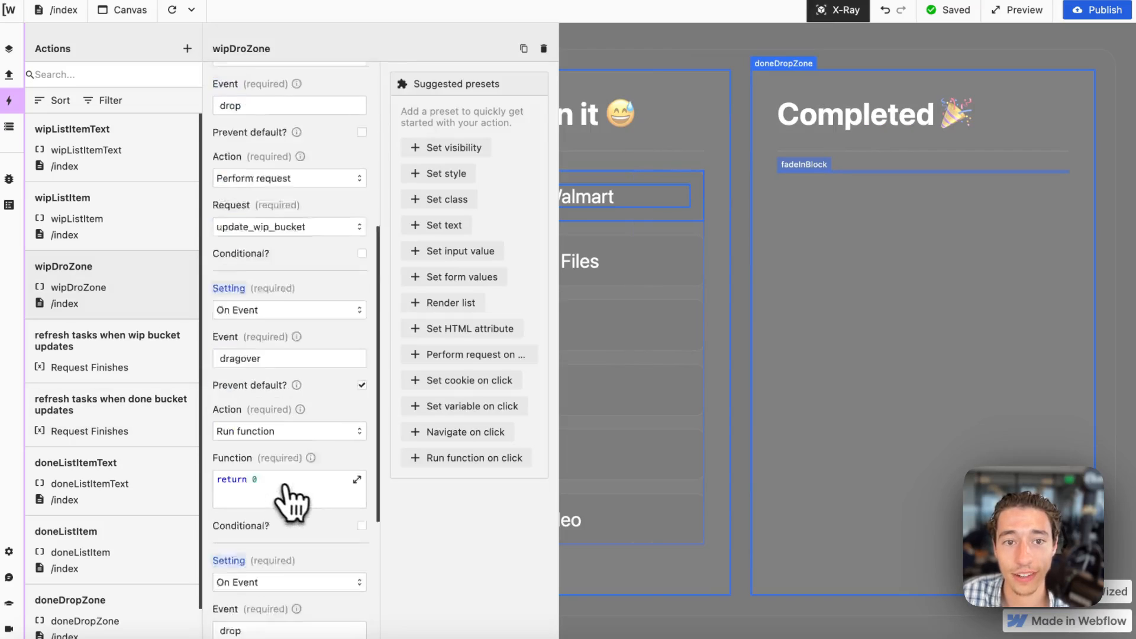
click(312, 431)
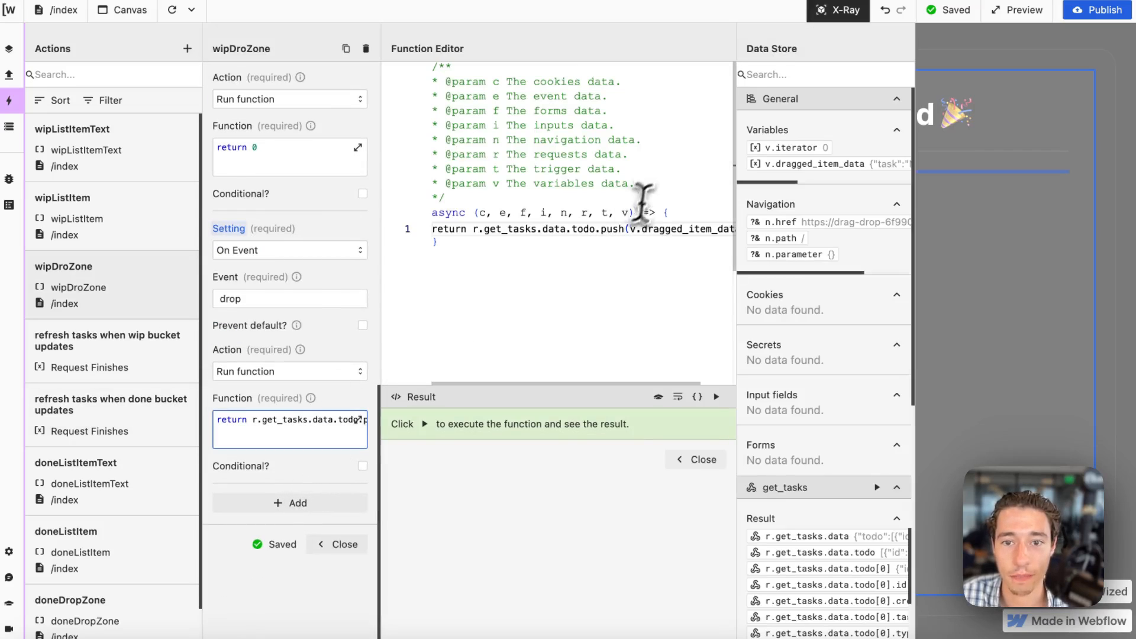
triple_click(566, 229)
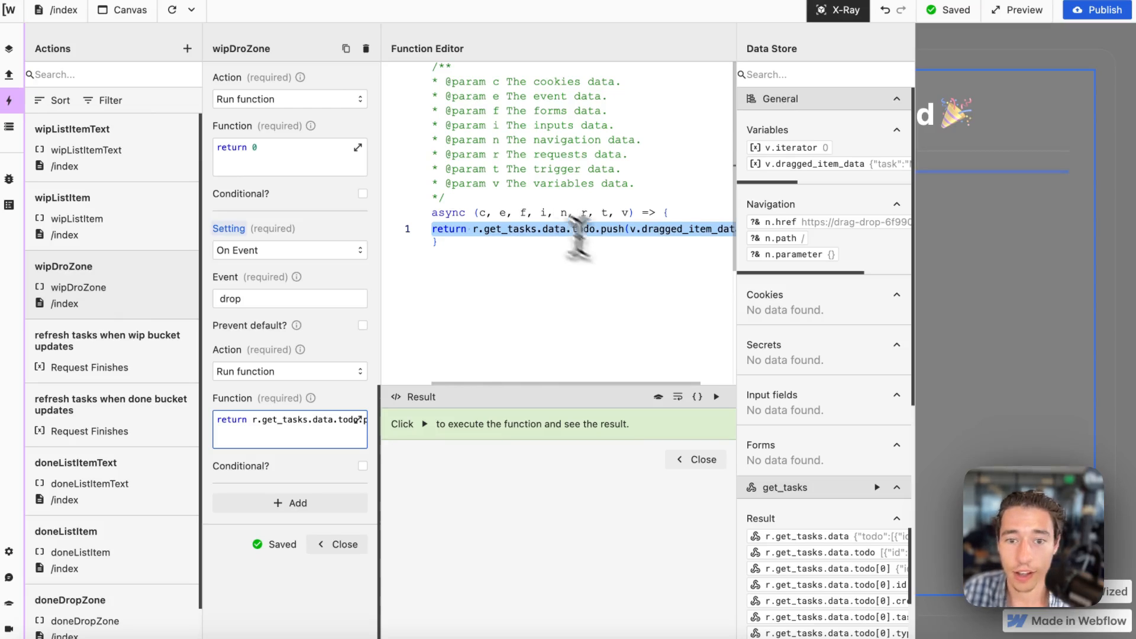
click(713, 458)
click(850, 8)
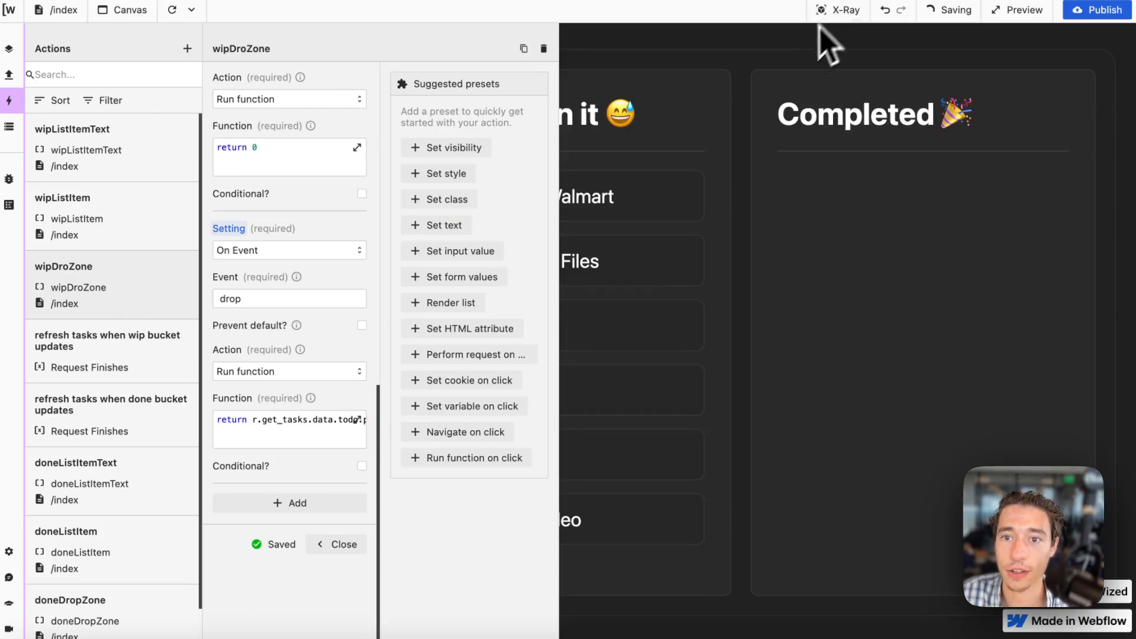
Add an On Event setting to the doneDropZone action with event drop and action Run function.
click(831, 18)
click(781, 68)
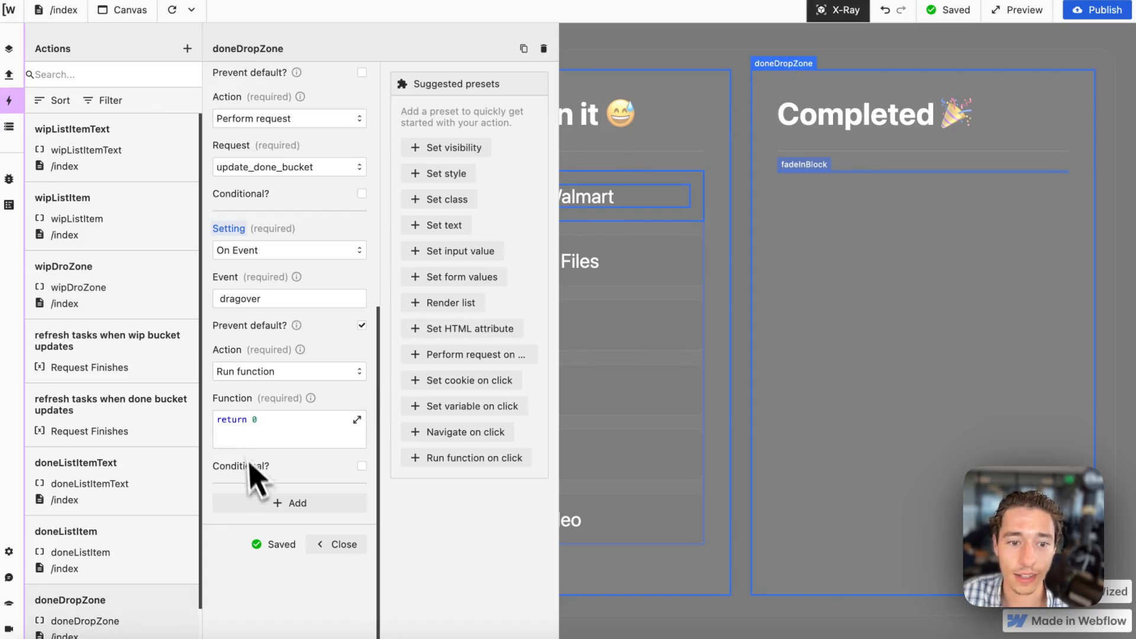
click(277, 504)
scroll(286, 512, down, 1)
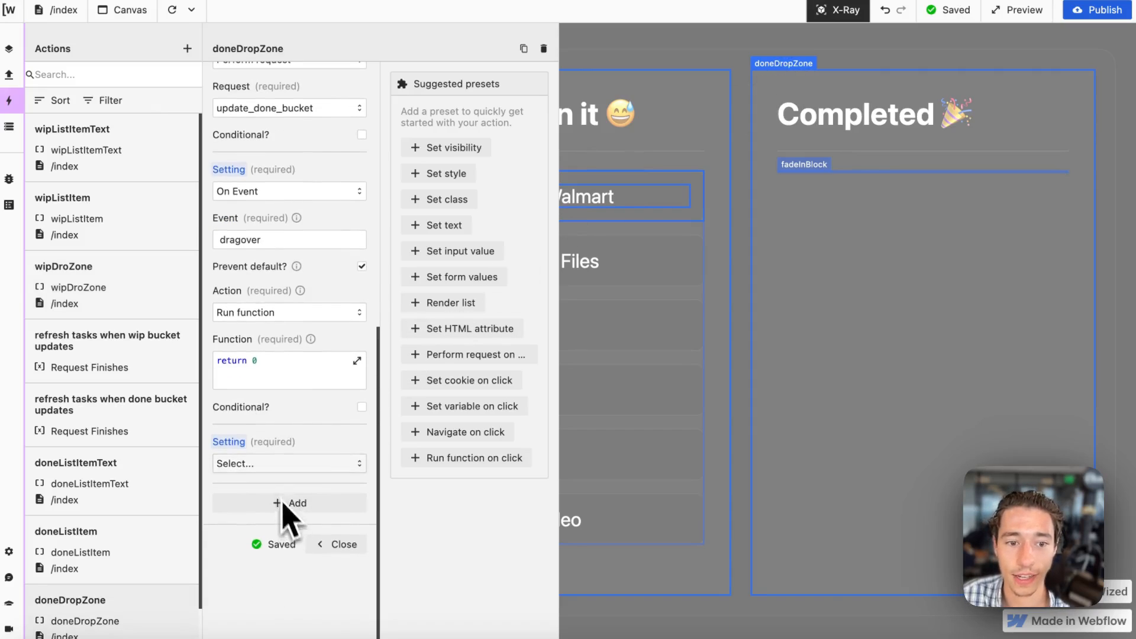
click(263, 465)
click(267, 516)
click(253, 511)
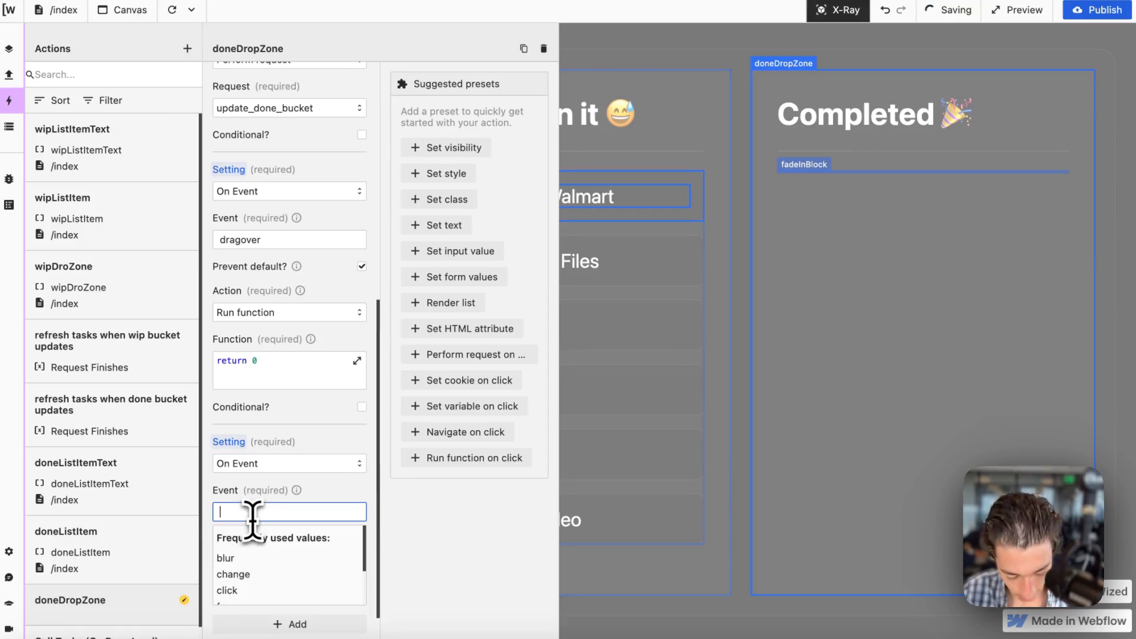
text(dri)
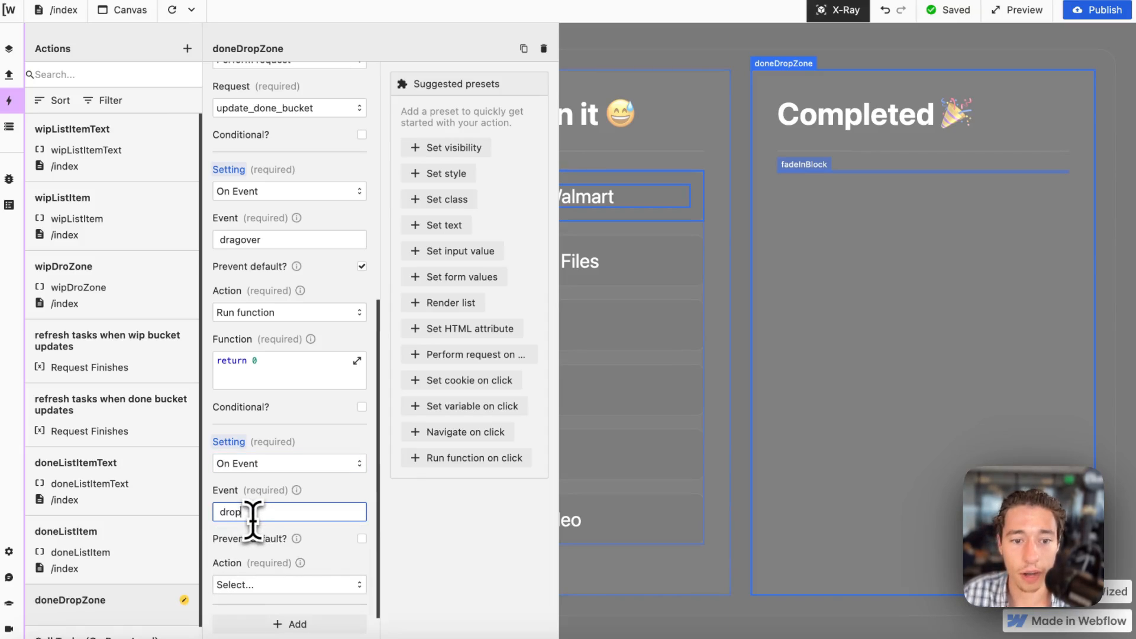
text(p)
scroll(264, 525, down, 4)
click(278, 463)
click(283, 577)
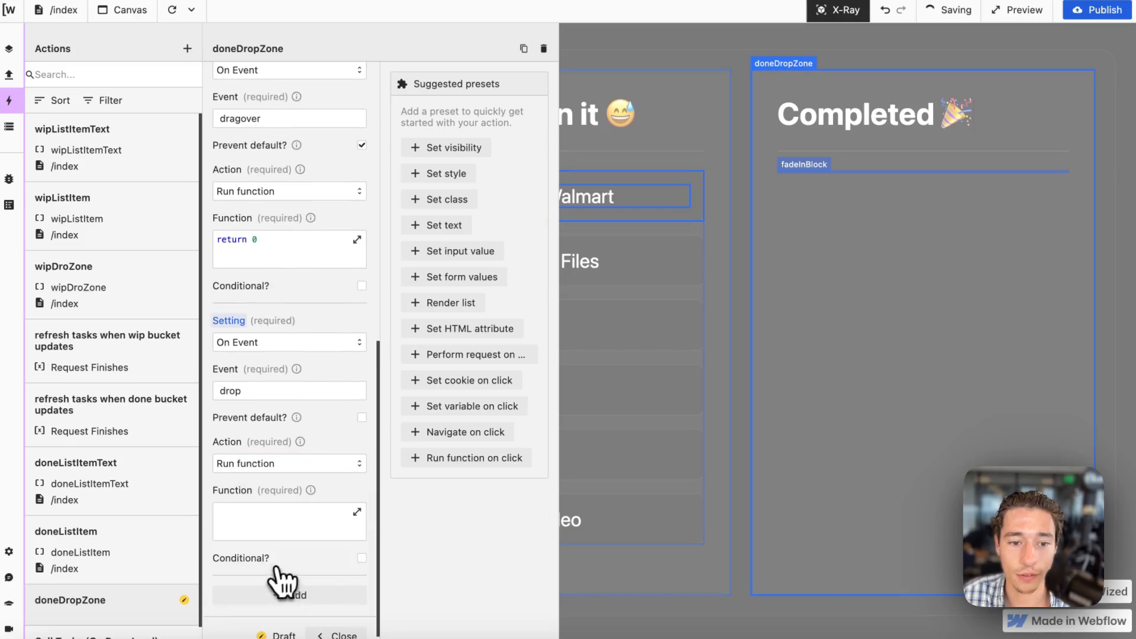
Paste the copied code as doneDropZone's drop function, changing it to return r.get_tasks.data.done.push(v.dragged_item_data), and return to the plain canvas.
click(291, 531)
text(return r.get_tasks.data.todo.push(v.dragged_item_data))
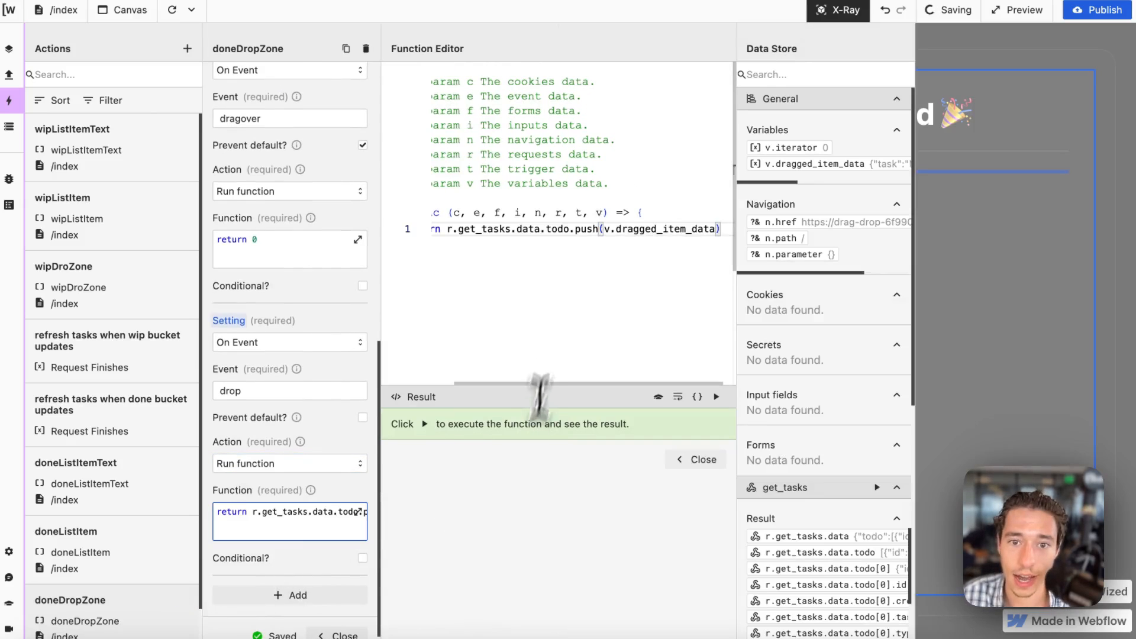
key(BackSpace)
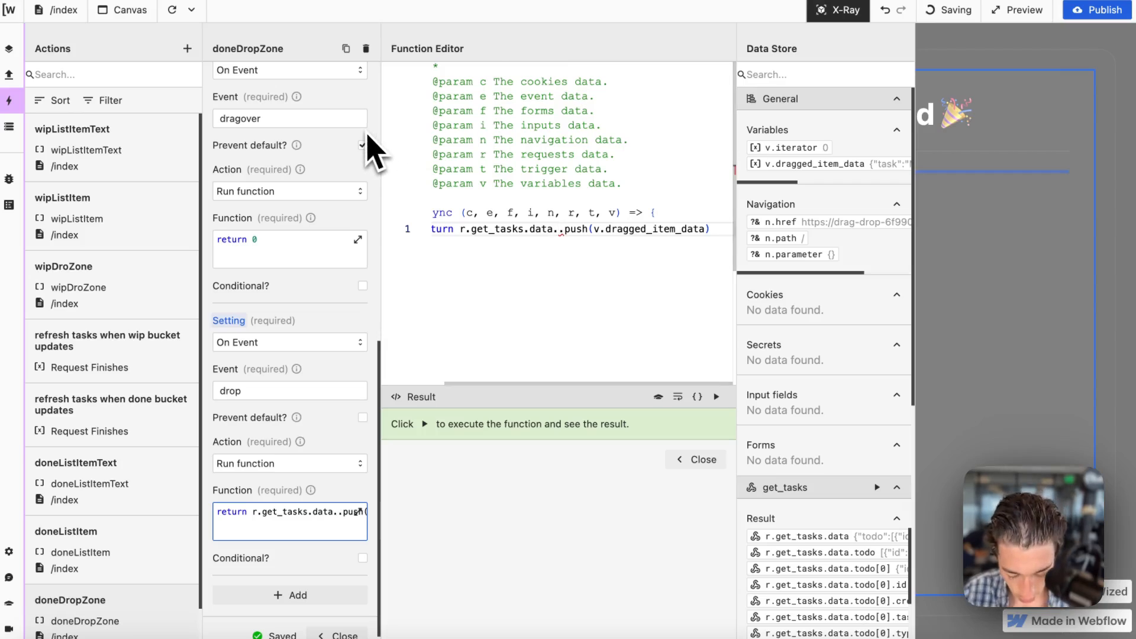
text(done)
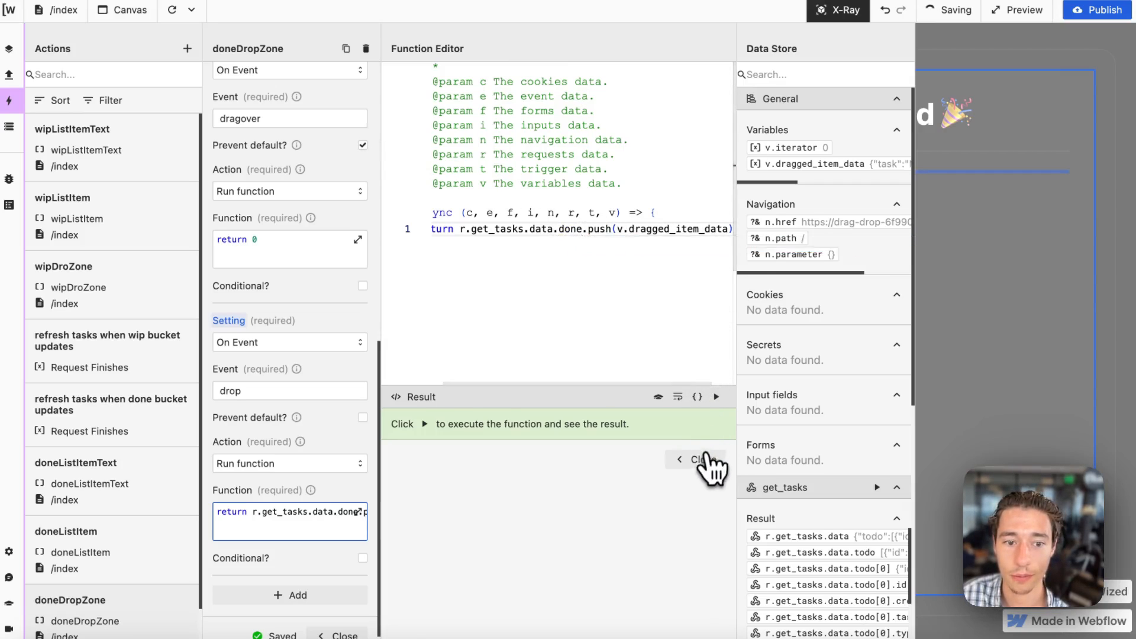
click(701, 459)
scroll(355, 533, down, 3)
click(348, 541)
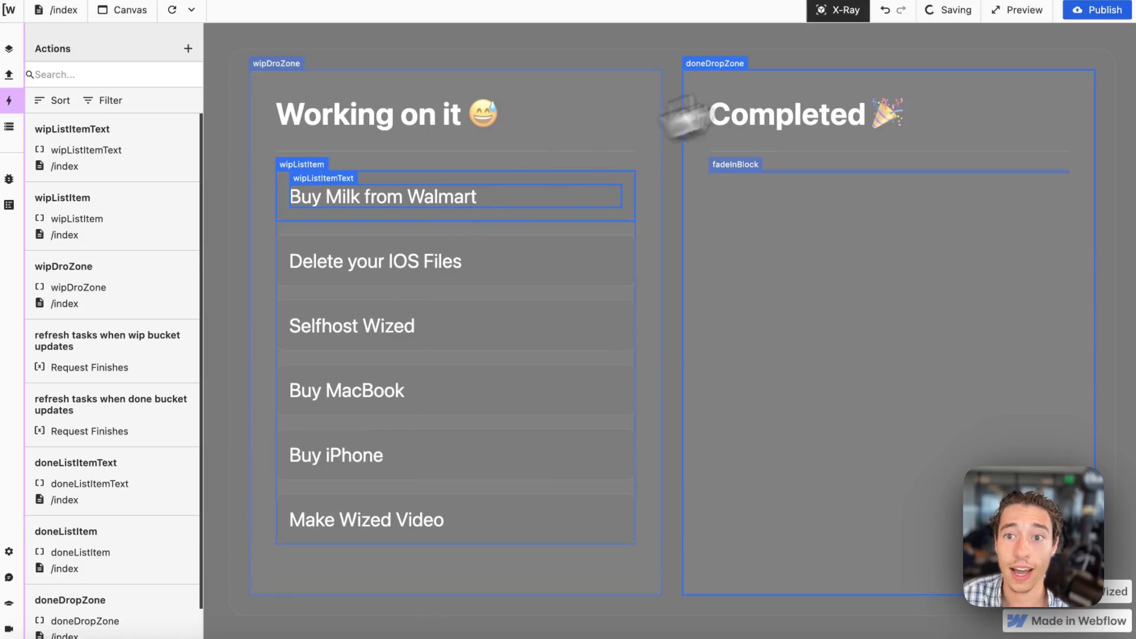
click(837, 10)
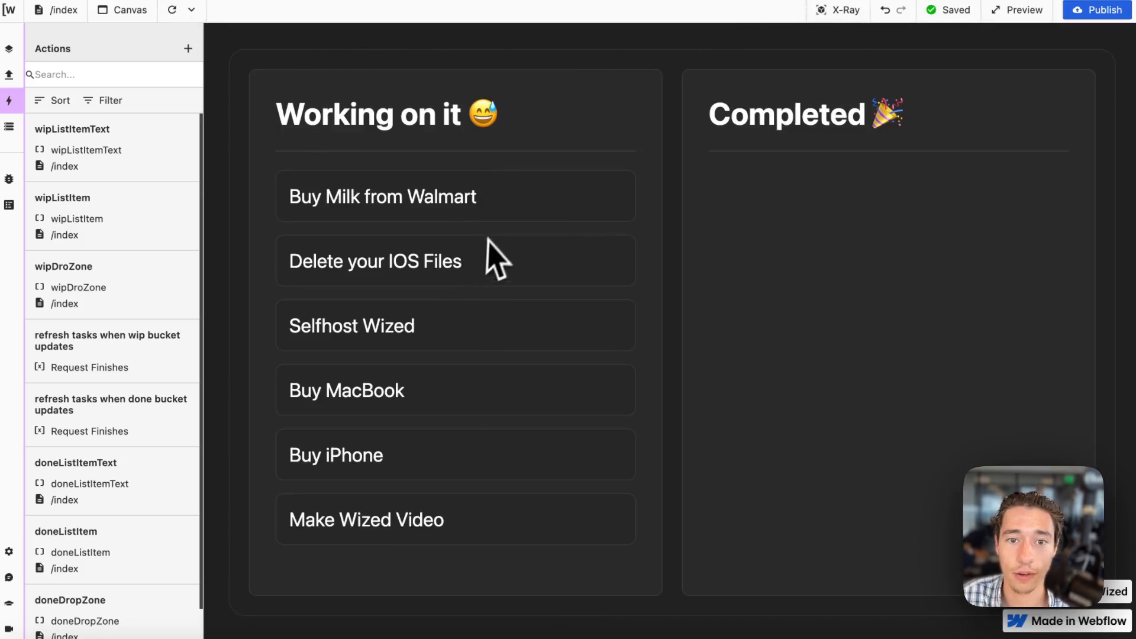
Test the drop on the canvas by moving all tasks in order from Working on it to Completed.
drag(463, 209, 815, 220)
drag(426, 207, 704, 228)
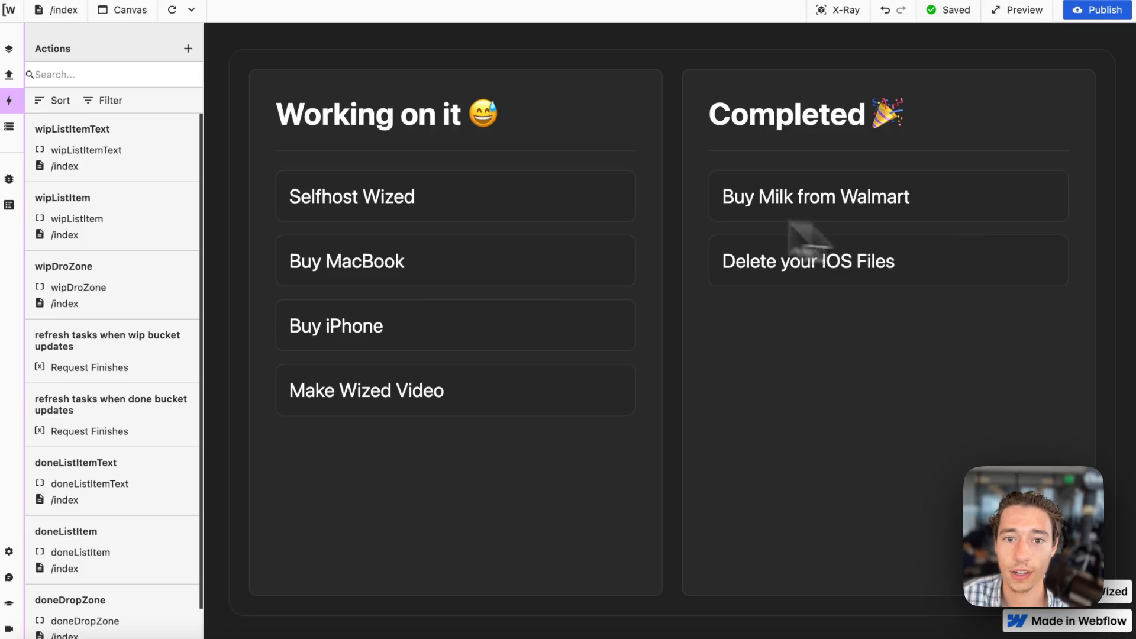
drag(501, 195, 763, 264)
drag(585, 186, 869, 343)
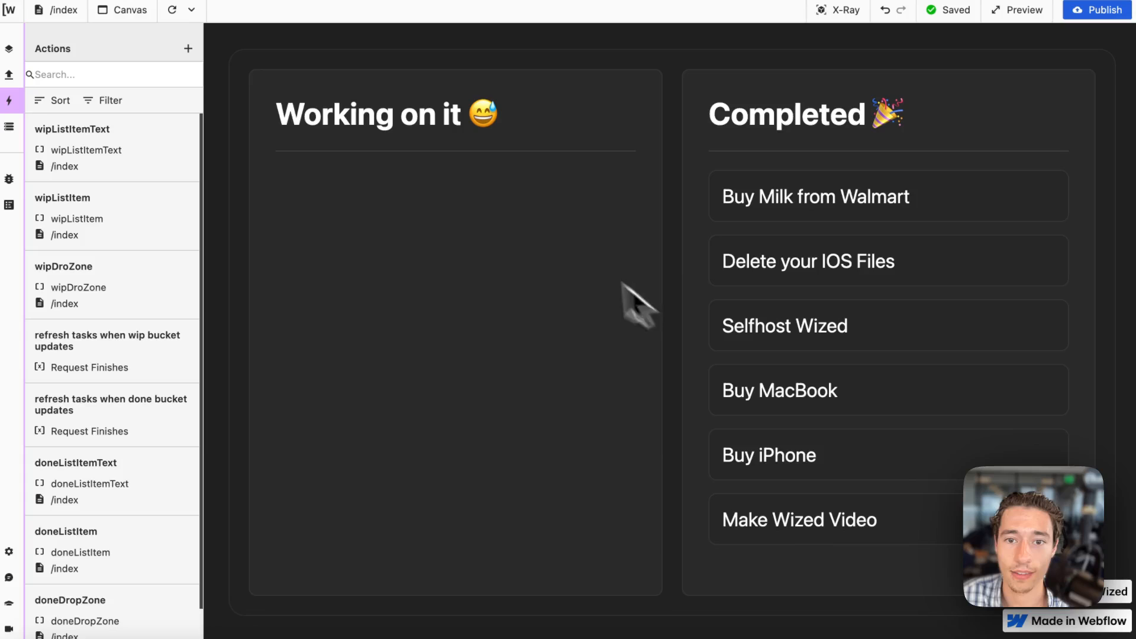
Move all tasks in order from Completed back to Working on it, starting with Buy Milk from Walmart.
drag(841, 201, 425, 184)
drag(841, 194, 471, 233)
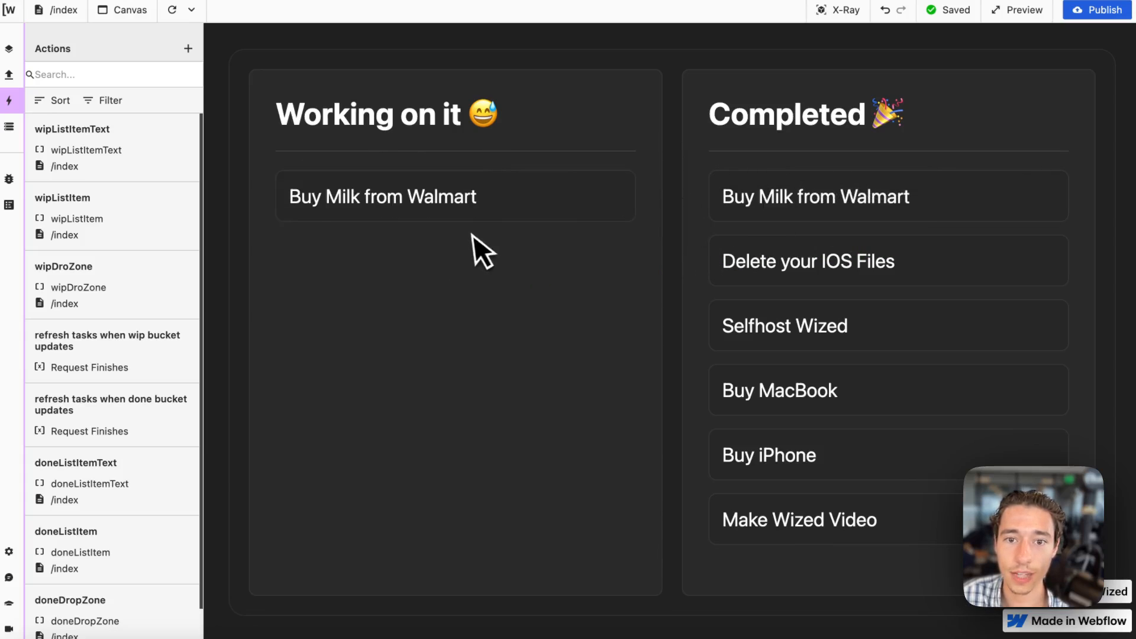
drag(761, 210, 548, 286)
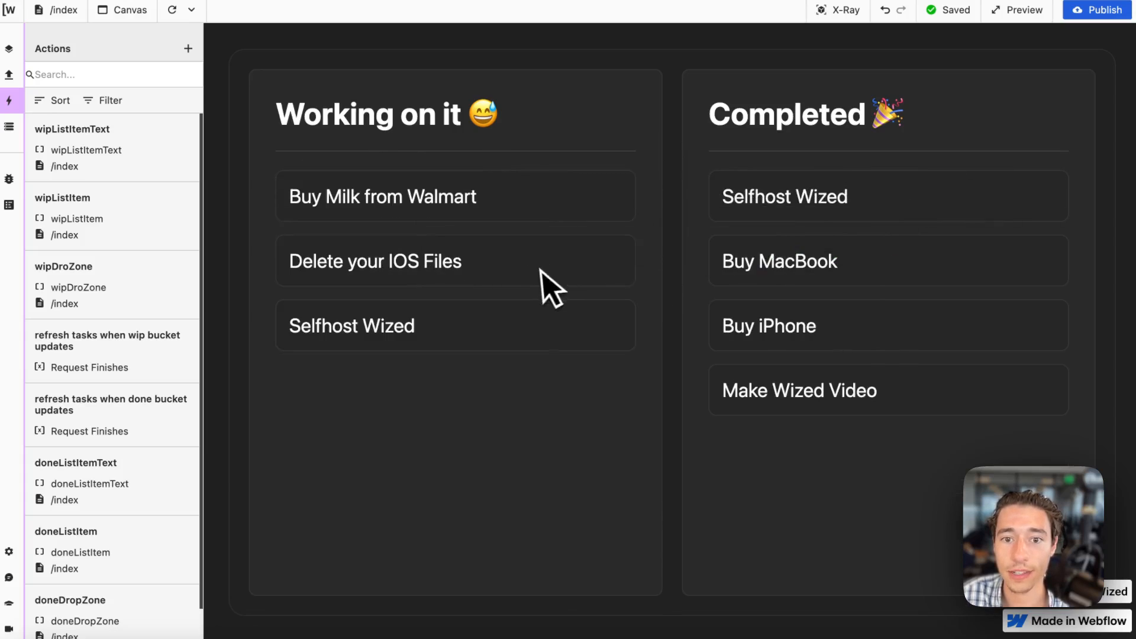
drag(877, 228, 515, 396)
drag(836, 228, 462, 387)
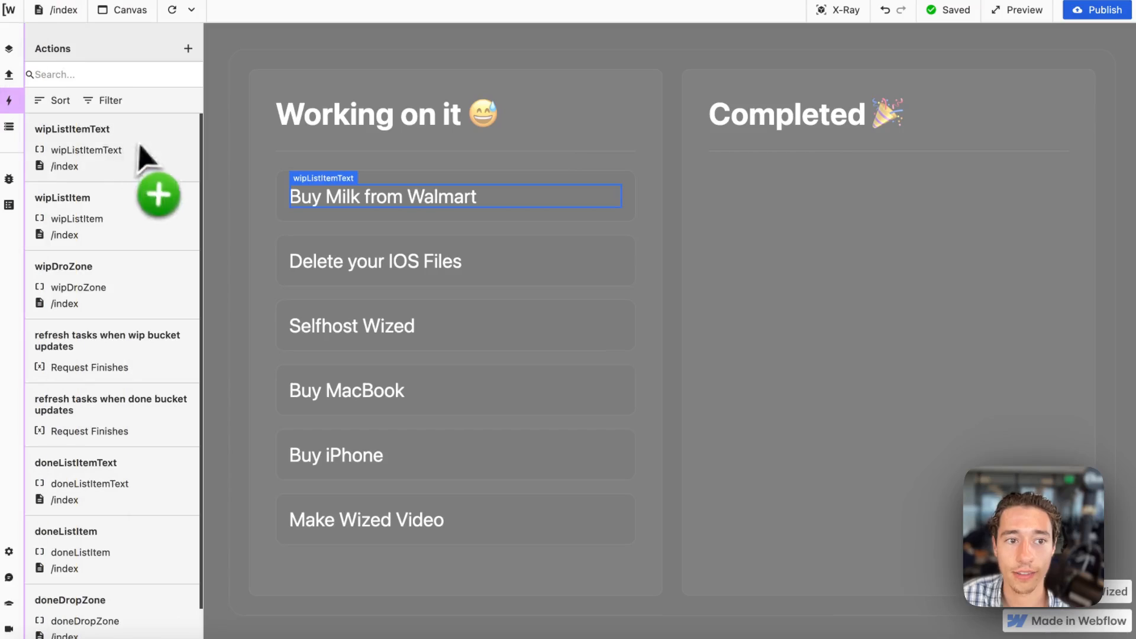
Open the Data Store and examine the update_wip_bucket request's result and state.
click(11, 127)
scroll(107, 295, down, 5)
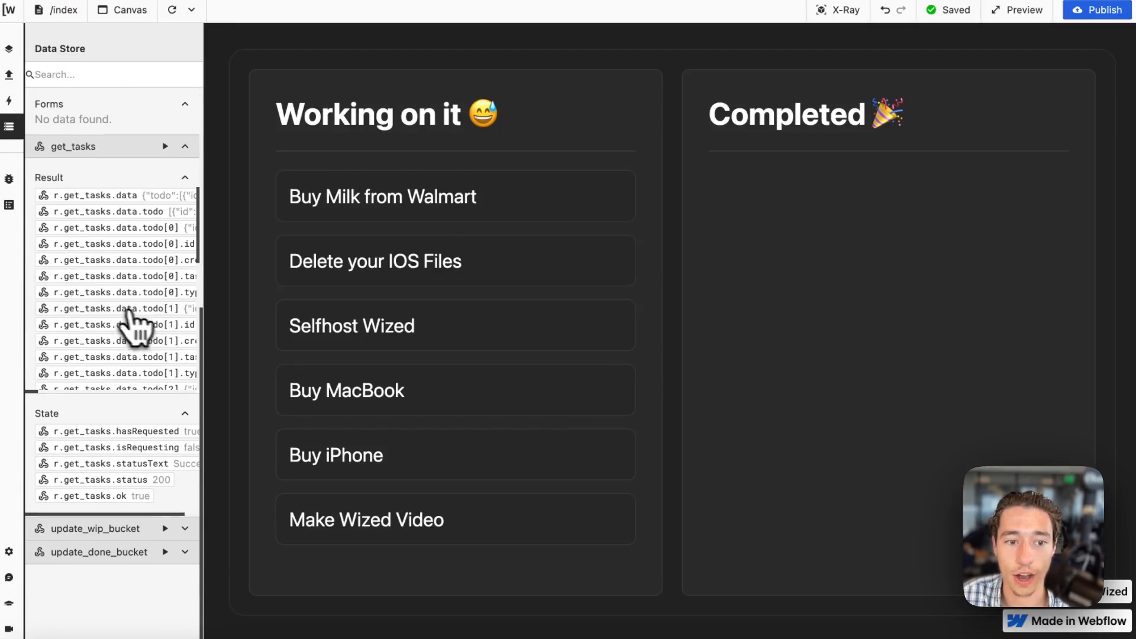
click(185, 528)
scroll(190, 540, down, 4)
scroll(188, 547, up, 2)
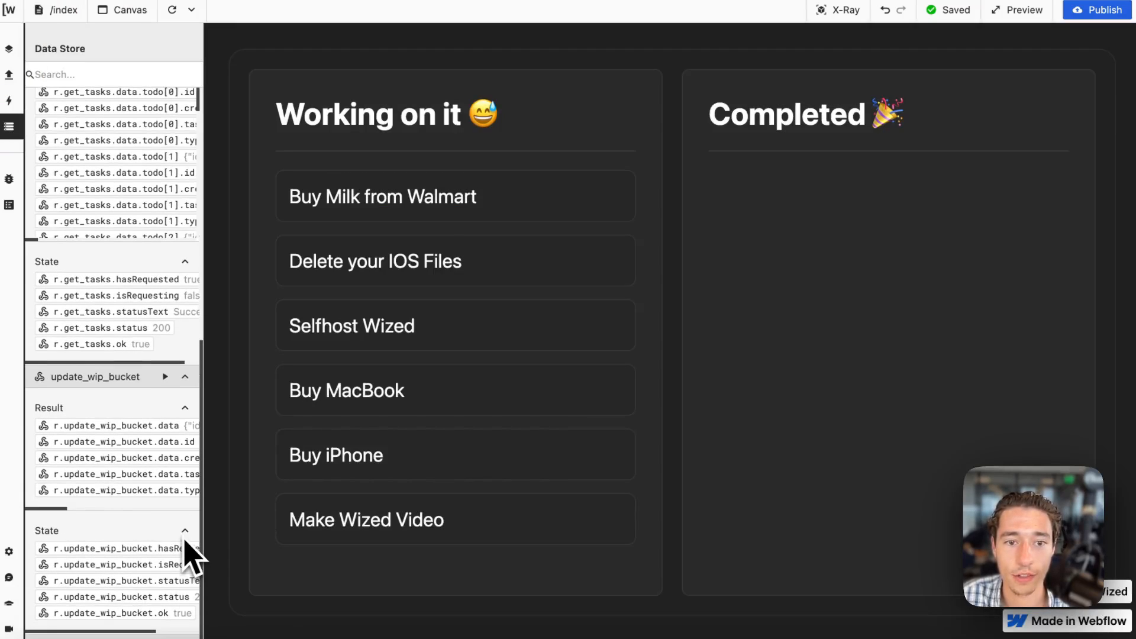
Move every task except Buy Milk from Walmart to Completed, collapsing the update_wip_bucket and get_tasks data along the way.
drag(487, 263, 814, 249)
drag(479, 314, 824, 312)
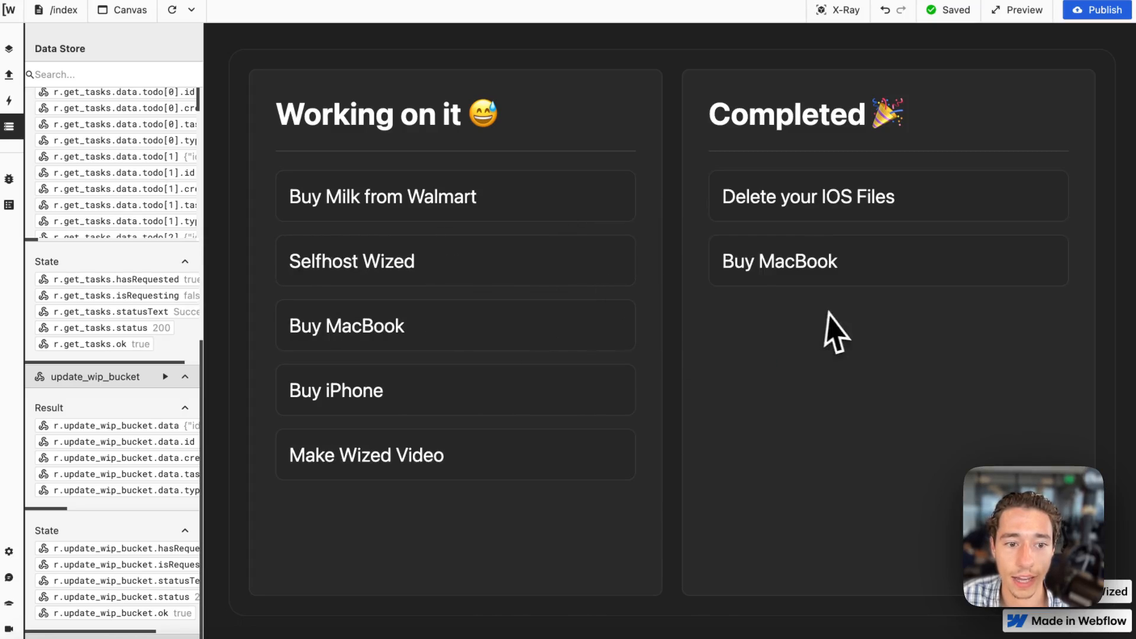
drag(528, 339, 734, 346)
click(185, 377)
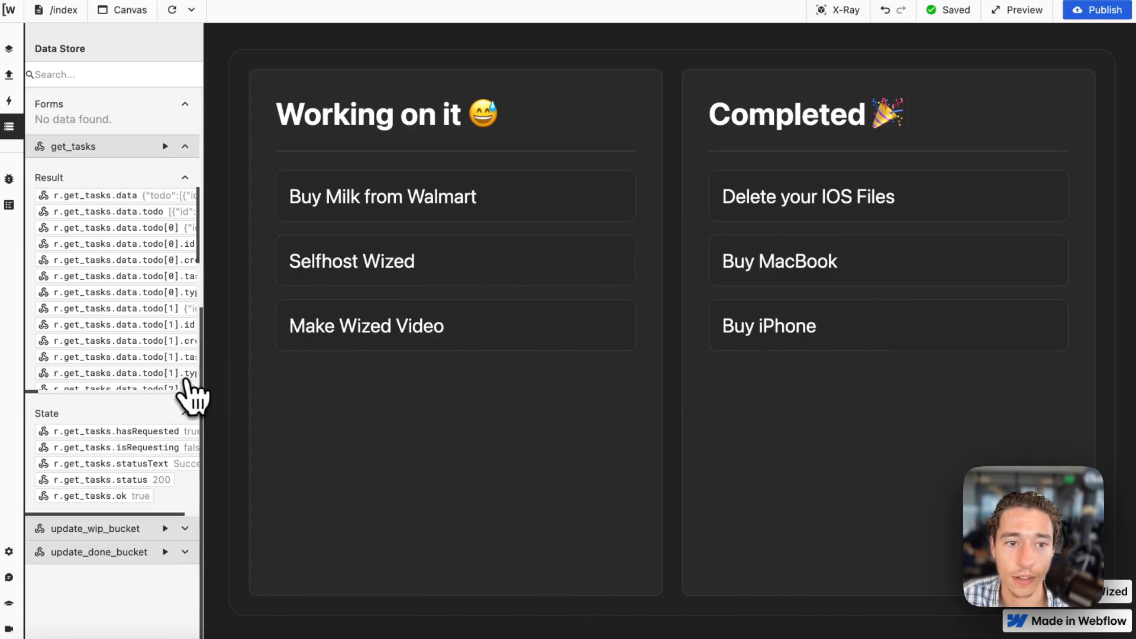
click(185, 146)
drag(346, 248, 799, 346)
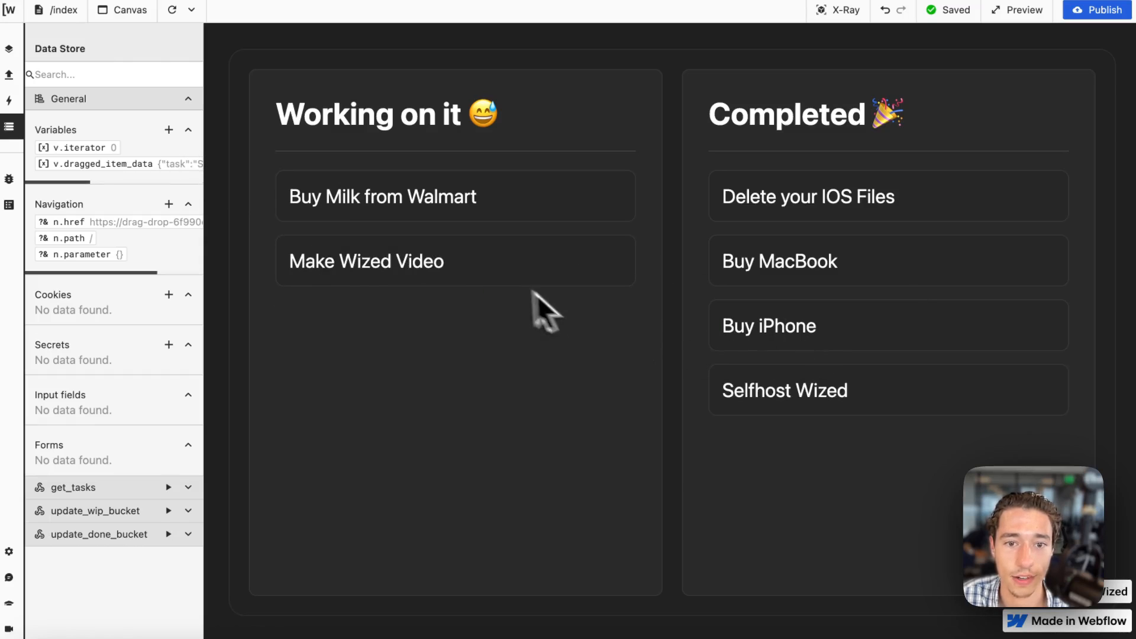
drag(508, 275, 752, 293)
Move Delete your IOS Files, Buy iPhone, Selfhost Wized, Make Wized Video and Buy MacBook back to Working on it, in that order.
drag(882, 233, 500, 302)
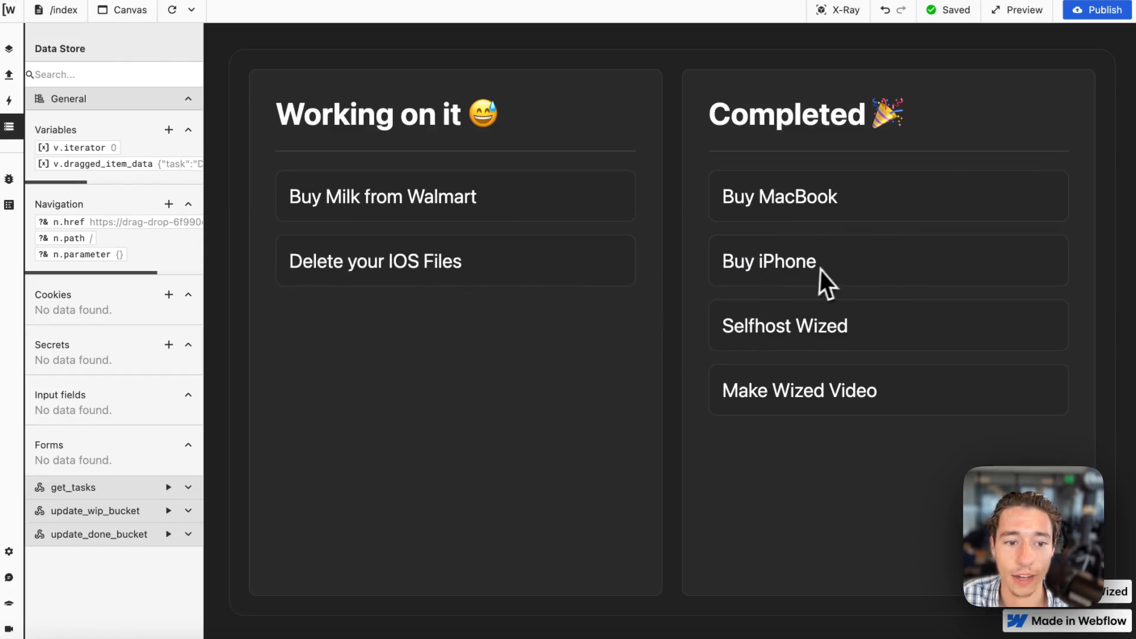
drag(828, 284, 532, 284)
drag(769, 275, 619, 352)
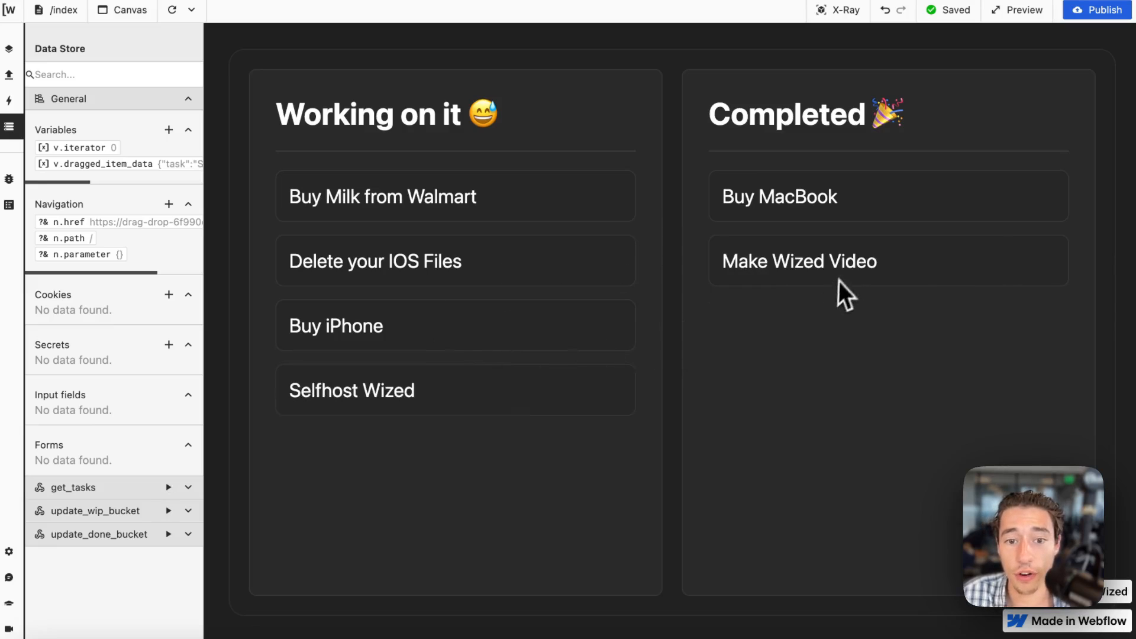
drag(837, 280, 464, 402)
drag(852, 201, 456, 342)
Move the tasks to Completed, with Delete your IOS Files first, followed by Buy Milk from Walmart, Buy iPhone and the rest.
drag(500, 269, 919, 210)
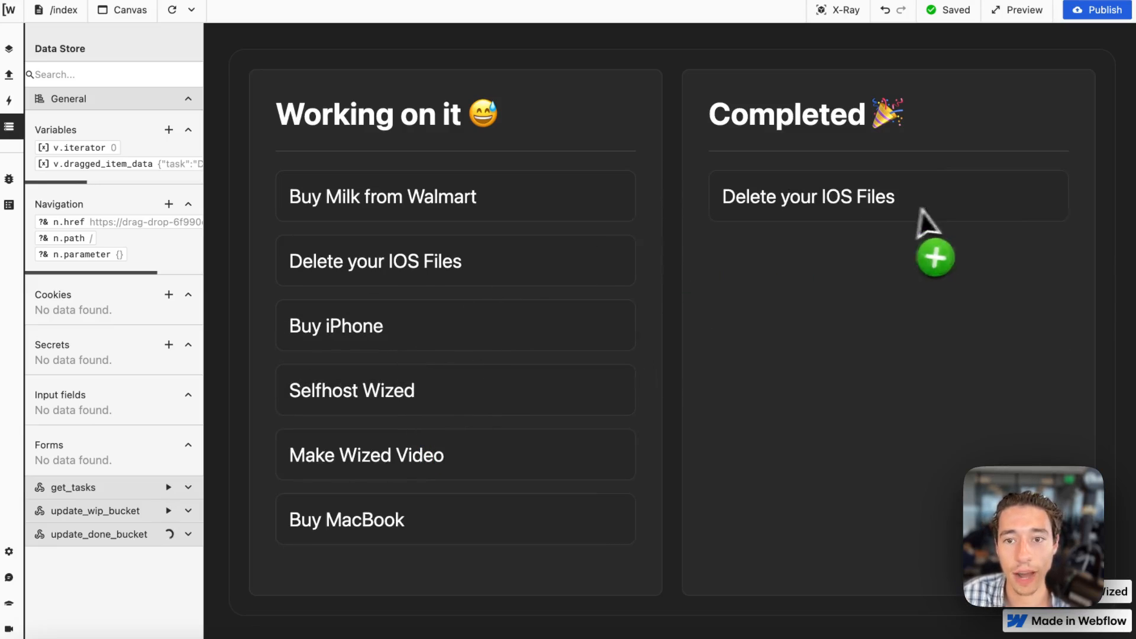
drag(553, 223, 913, 234)
drag(490, 201, 712, 225)
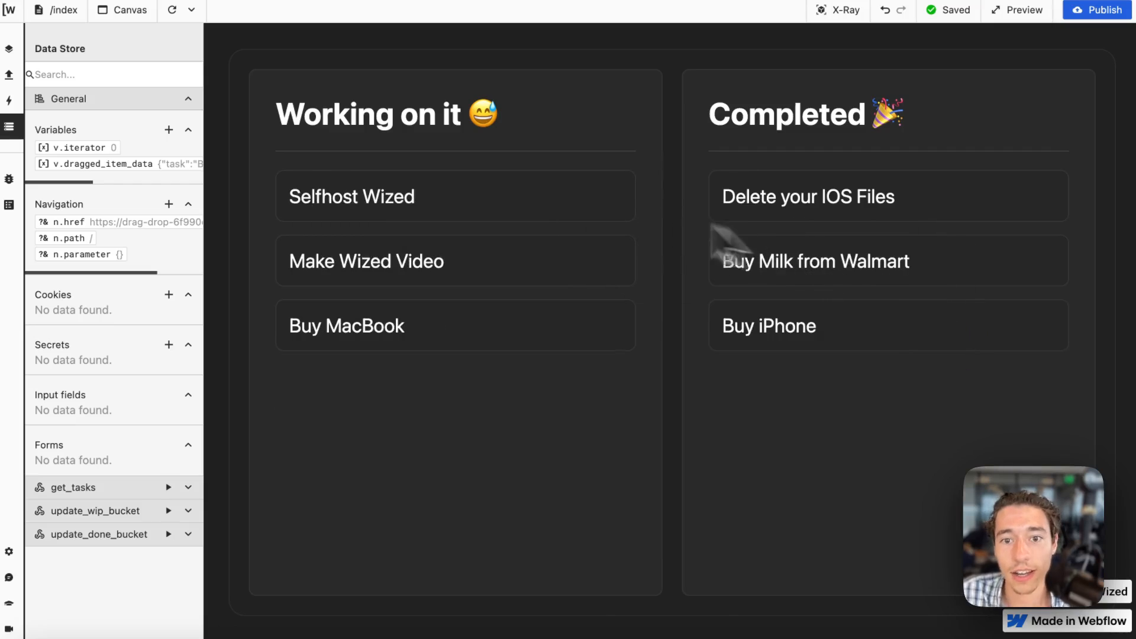
drag(562, 204, 973, 332)
drag(597, 198, 955, 327)
Return all tasks to Working on it, taking Buy Milk from Walmart first and Buy MacBook last.
drag(947, 279, 563, 261)
drag(869, 198, 664, 246)
drag(828, 199, 591, 278)
drag(743, 201, 497, 340)
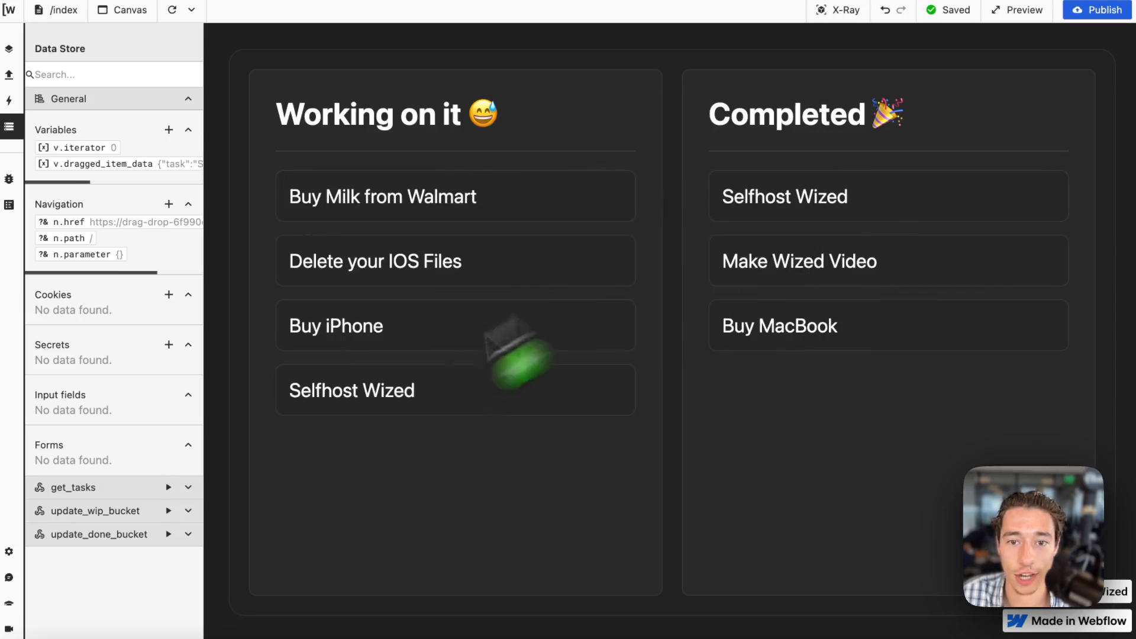
drag(469, 297, 485, 301)
drag(806, 210, 460, 328)
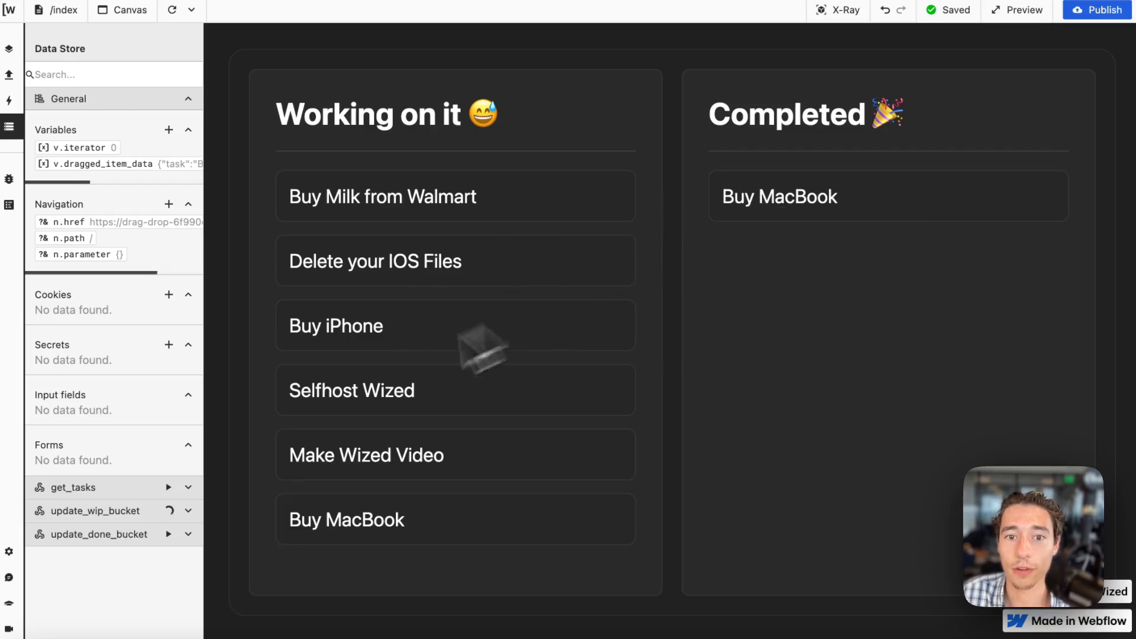
Move all tasks from Working on it to Completed again, starting with Delete your IOS Files.
drag(439, 271, 876, 243)
drag(616, 207, 979, 302)
drag(603, 198, 651, 246)
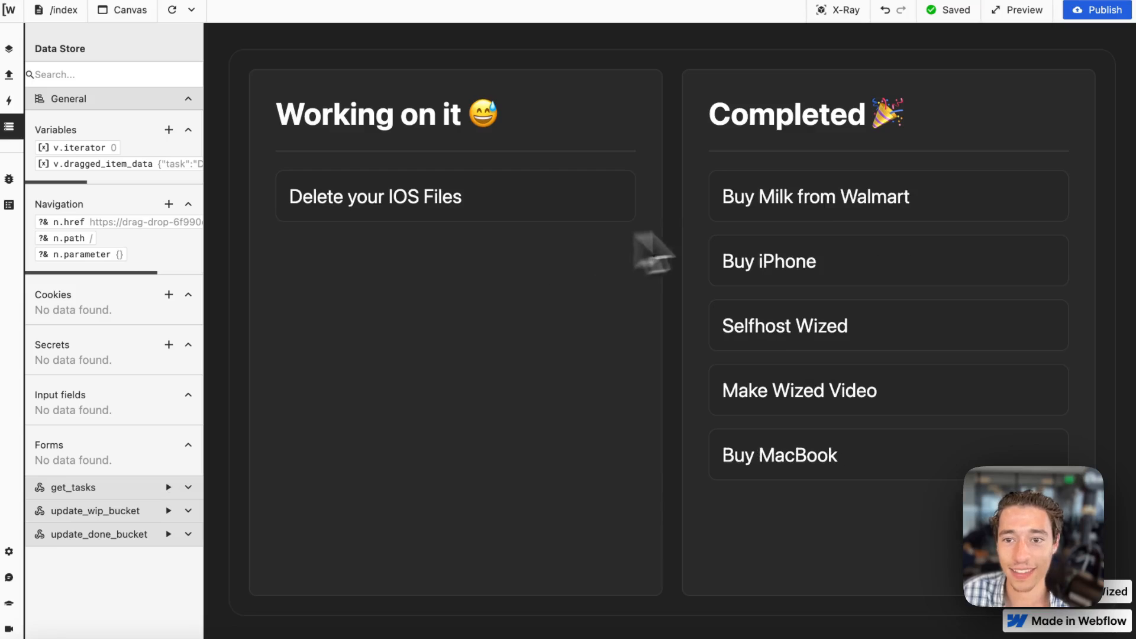
Move the tasks through Make Wized Video back to Working on it one by one, and return Buy Milk from Walmart to Completed.
drag(1006, 196, 633, 299)
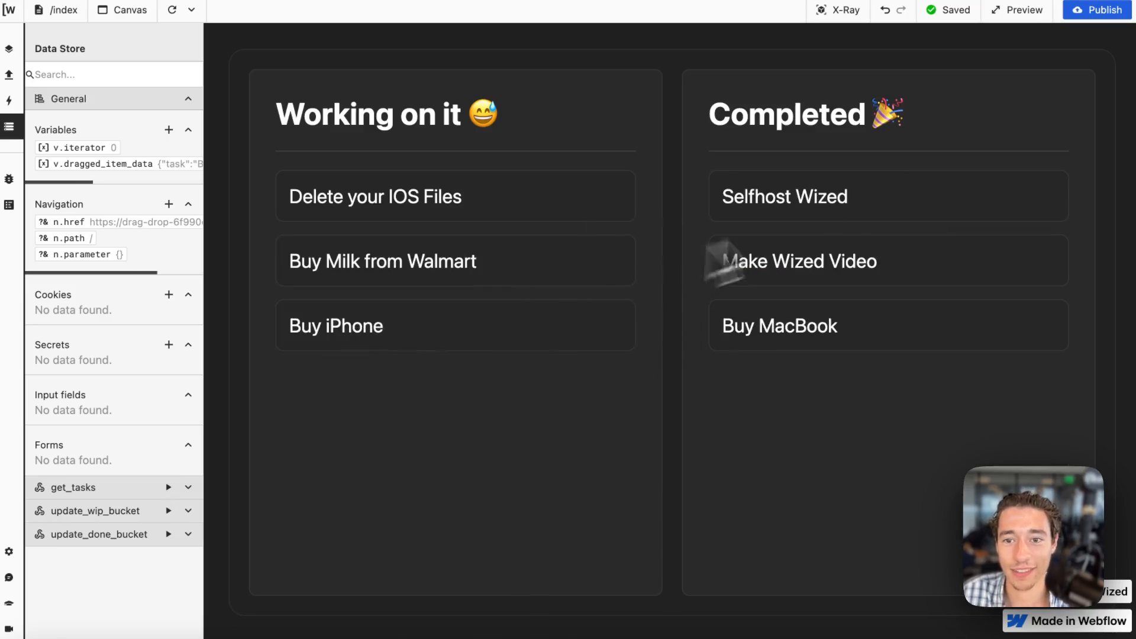
drag(799, 204, 521, 338)
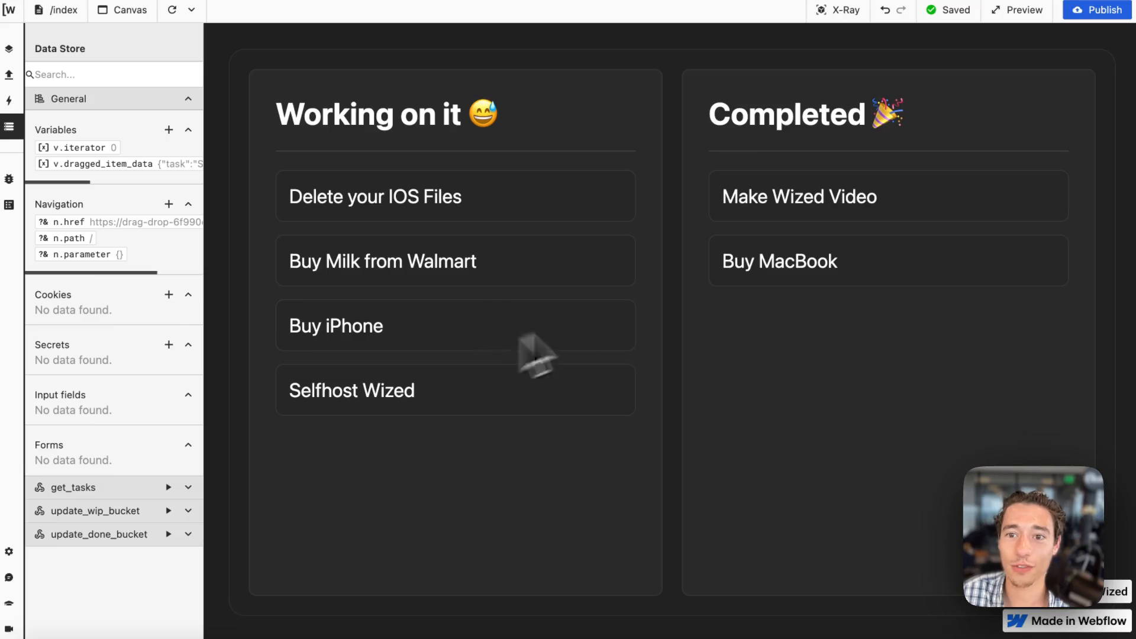
drag(822, 216, 449, 380)
drag(394, 258, 858, 260)
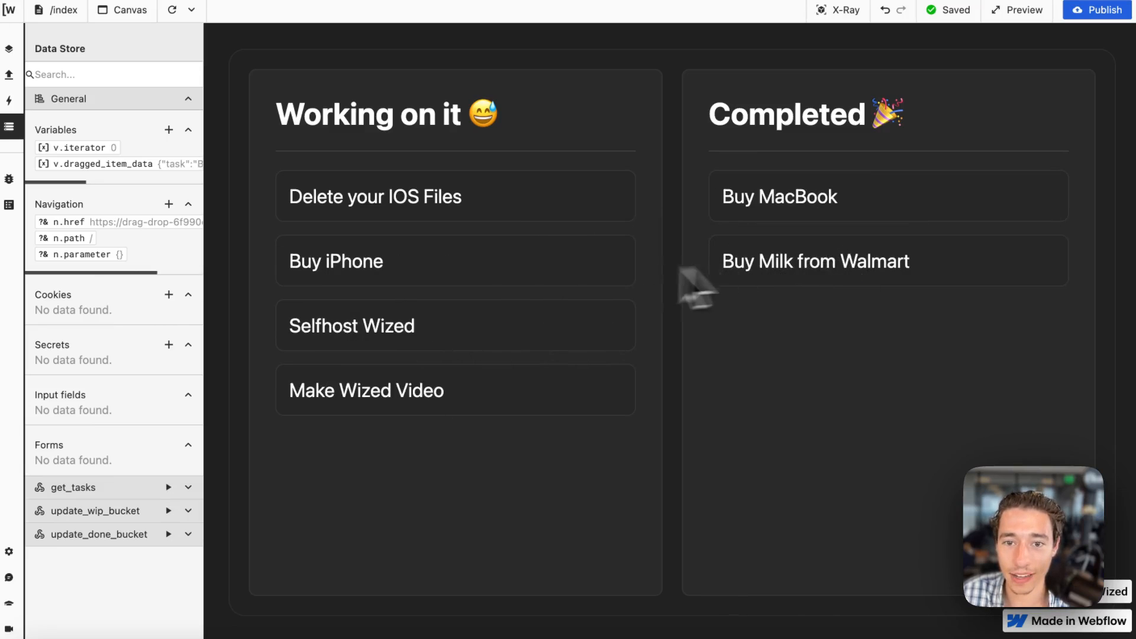
Move tasks back and forth between both columns, leaving only Selfhost Wized in Completed and the rest in Working on it.
drag(562, 269, 828, 331)
drag(840, 260, 514, 290)
drag(725, 210, 923, 272)
drag(876, 201, 568, 349)
drag(814, 274, 554, 331)
drag(827, 284, 502, 317)
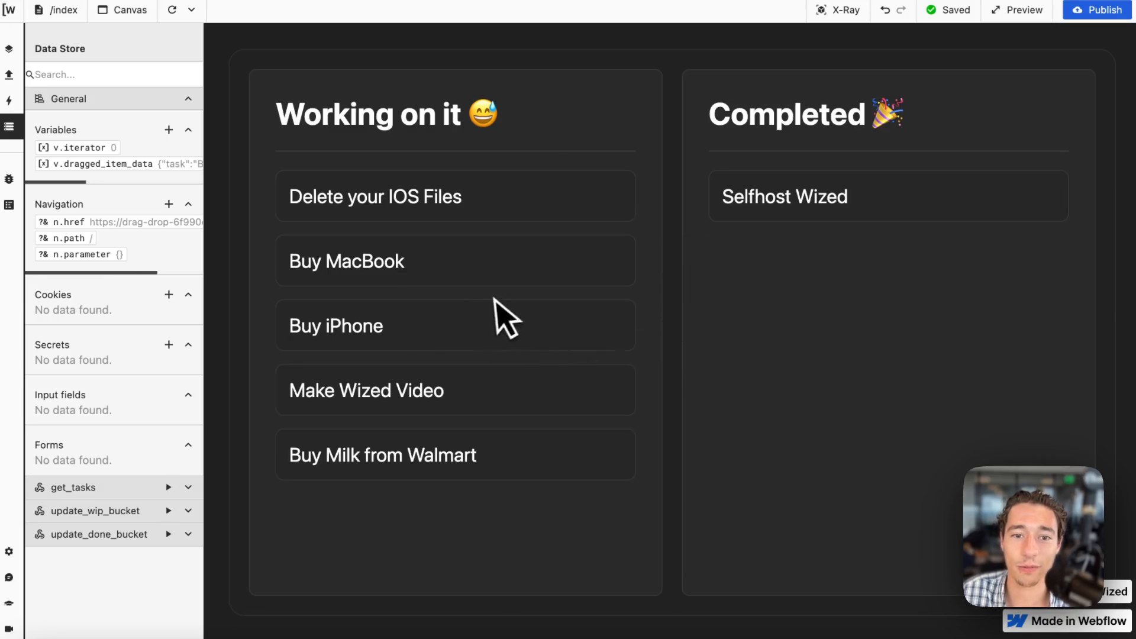
Move Buy MacBook, Buy iPhone, Make Wized Video and Buy Milk from Walmart to Completed, and return Buy iPhone to Working on it.
drag(467, 269, 864, 278)
drag(562, 269, 873, 269)
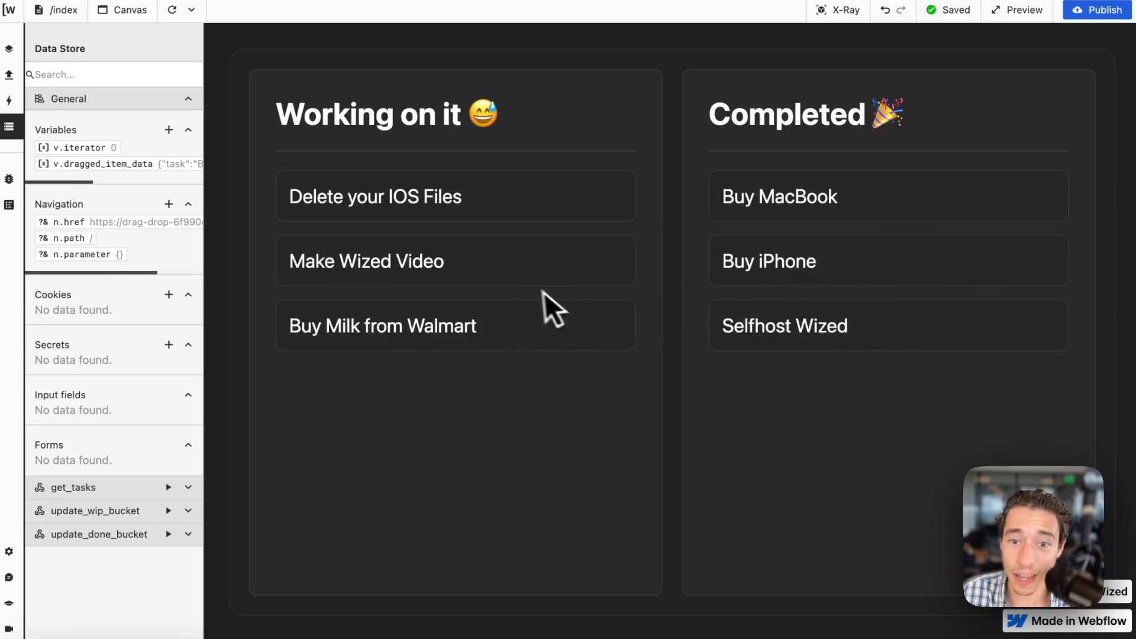
drag(541, 290, 863, 283)
drag(591, 279, 507, 286)
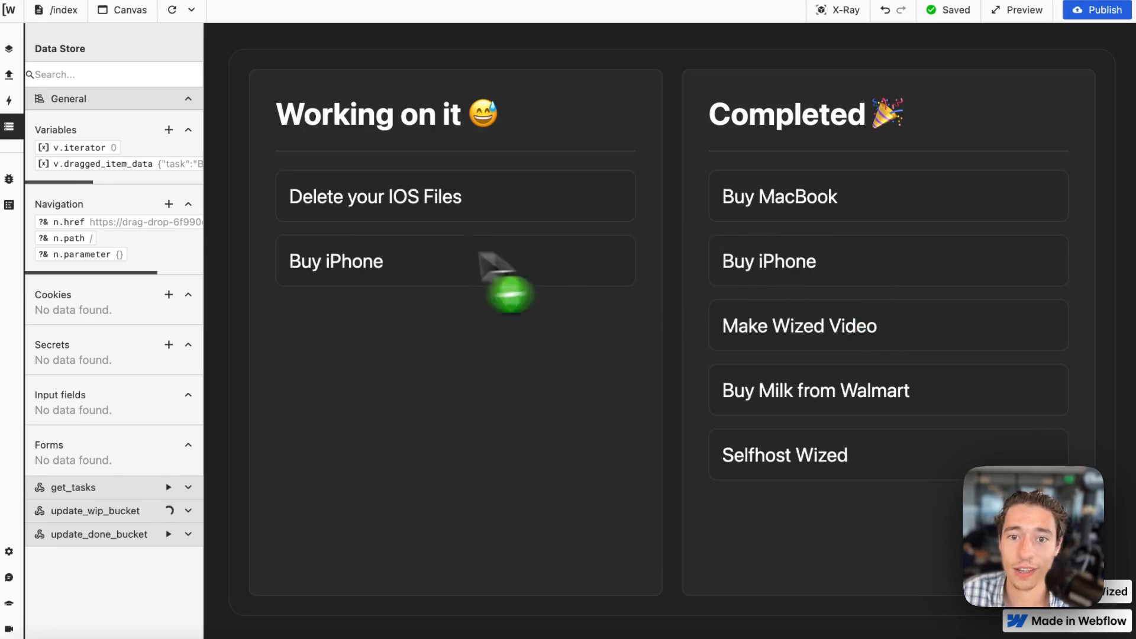
Return Make Wized Video and Buy Milk from Walmart to Working on it, and swap Buy iPhone with Selfhost Wized between the columns.
drag(756, 282, 521, 296)
drag(848, 277, 548, 334)
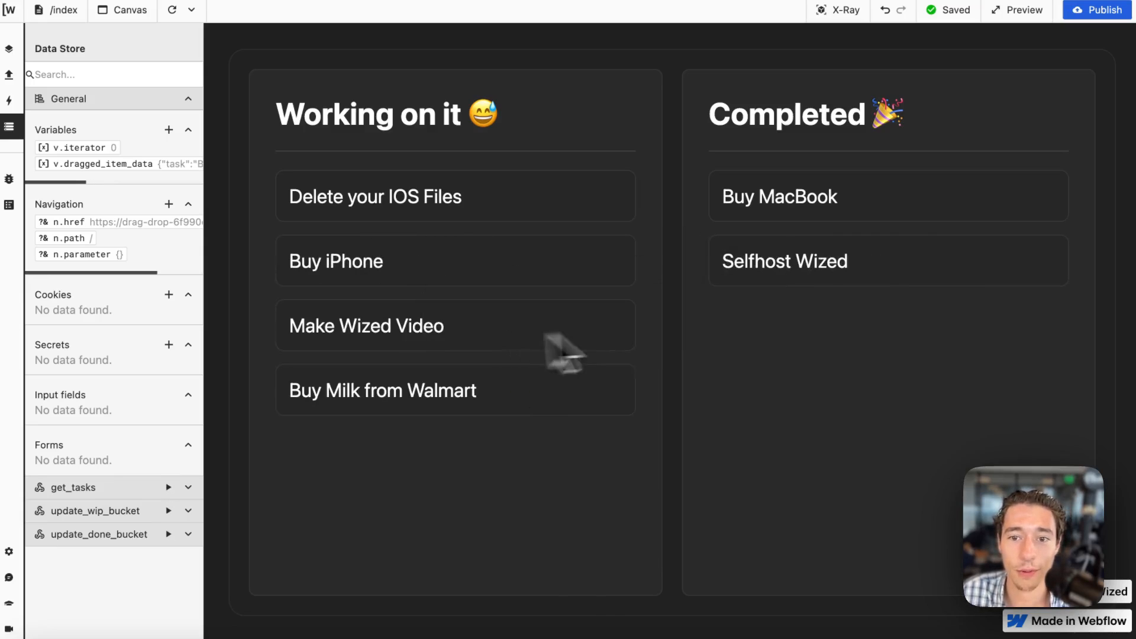
drag(615, 301, 908, 310)
drag(547, 294, 530, 322)
drag(737, 346, 364, 367)
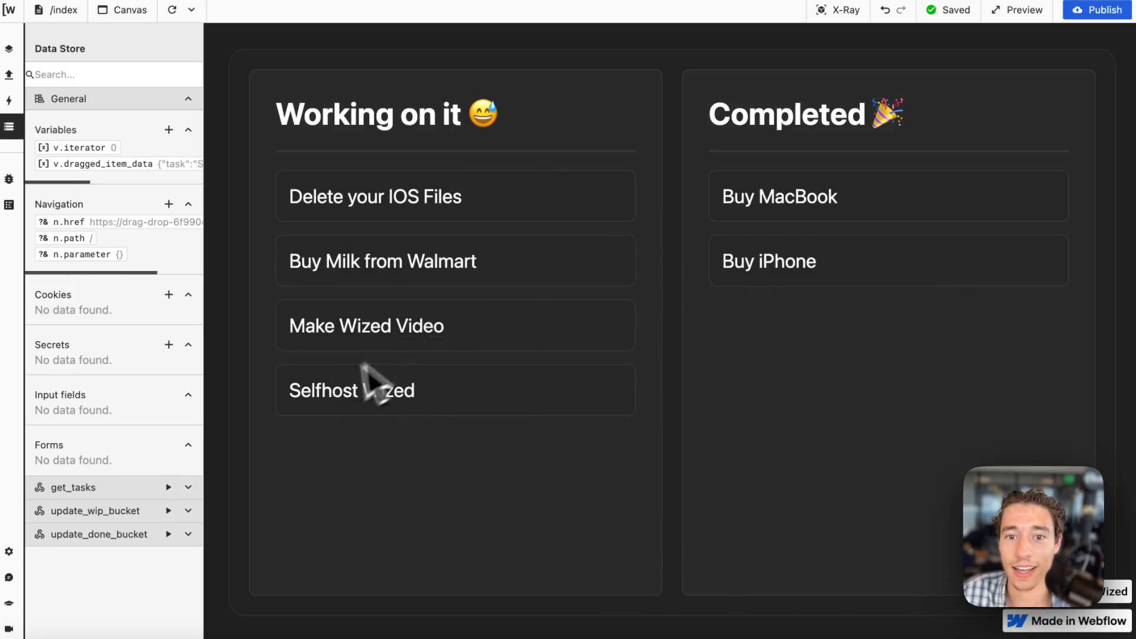
Move all remaining Working on it tasks to Completed, starting with Delete your IOS Files.
drag(499, 208, 769, 261)
drag(580, 248, 1006, 332)
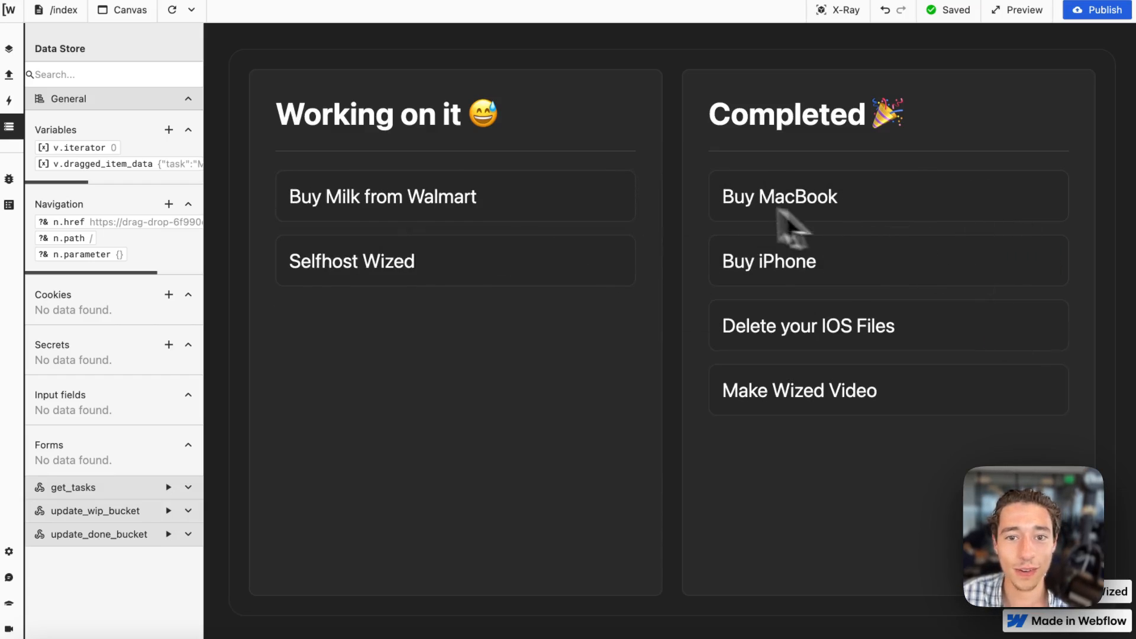
drag(532, 205, 946, 265)
Switch to the drag-drop-tasks table in Xano and refresh its records to check the task types.
mouse_move(131, 278)
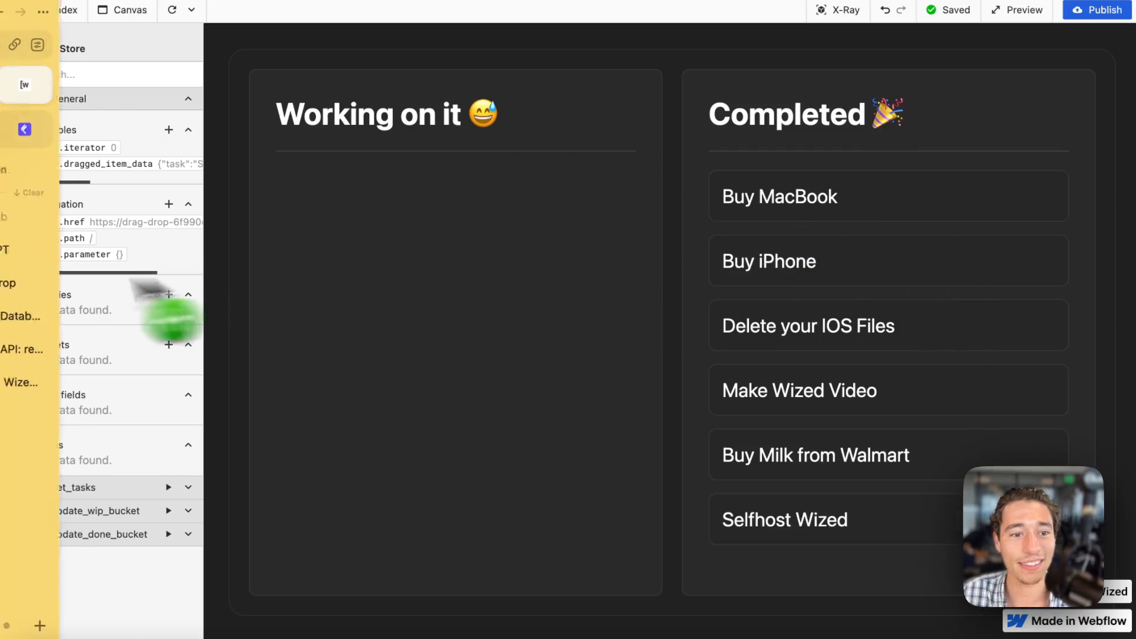
click(53, 346)
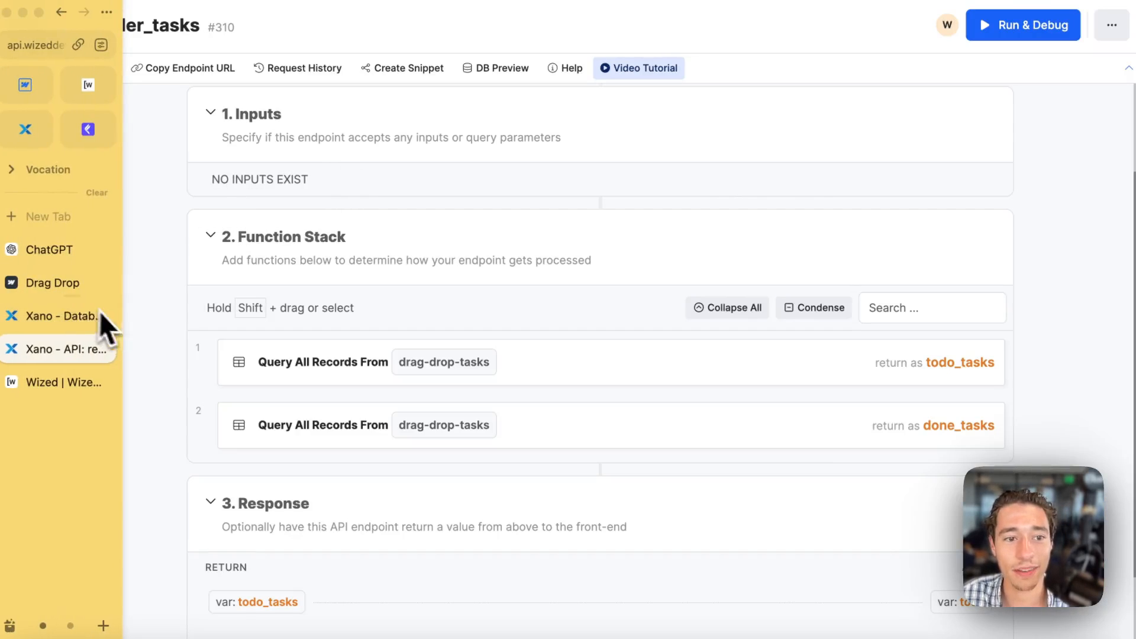
click(65, 314)
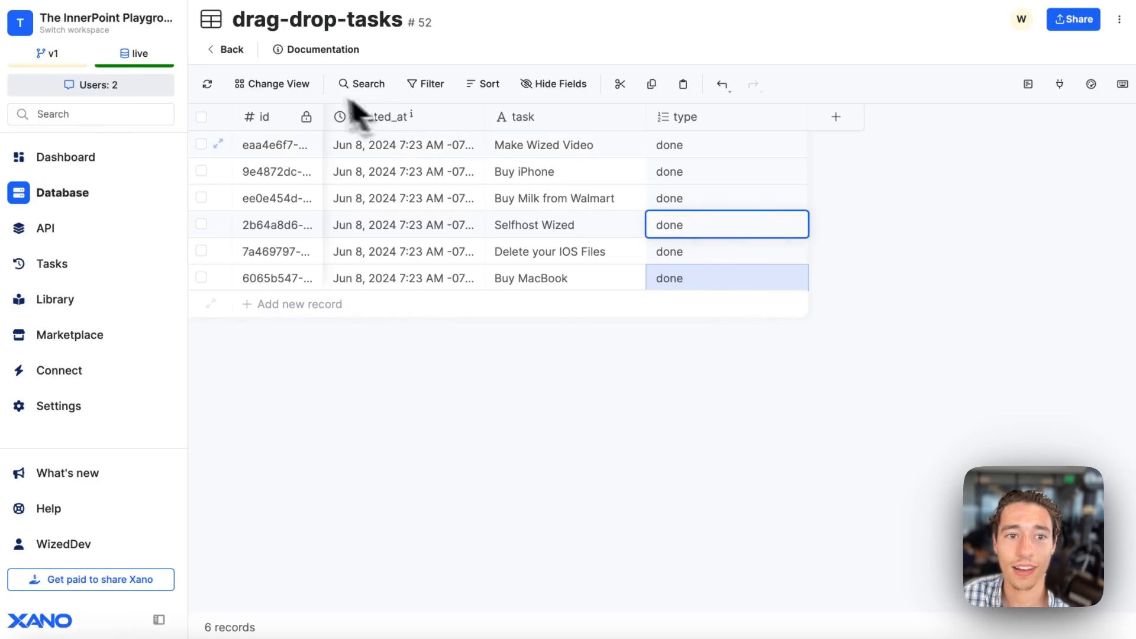
click(223, 80)
Switch back to the Wized board and move Buy MacBook from Completed to Working on it.
mouse_move(114, 157)
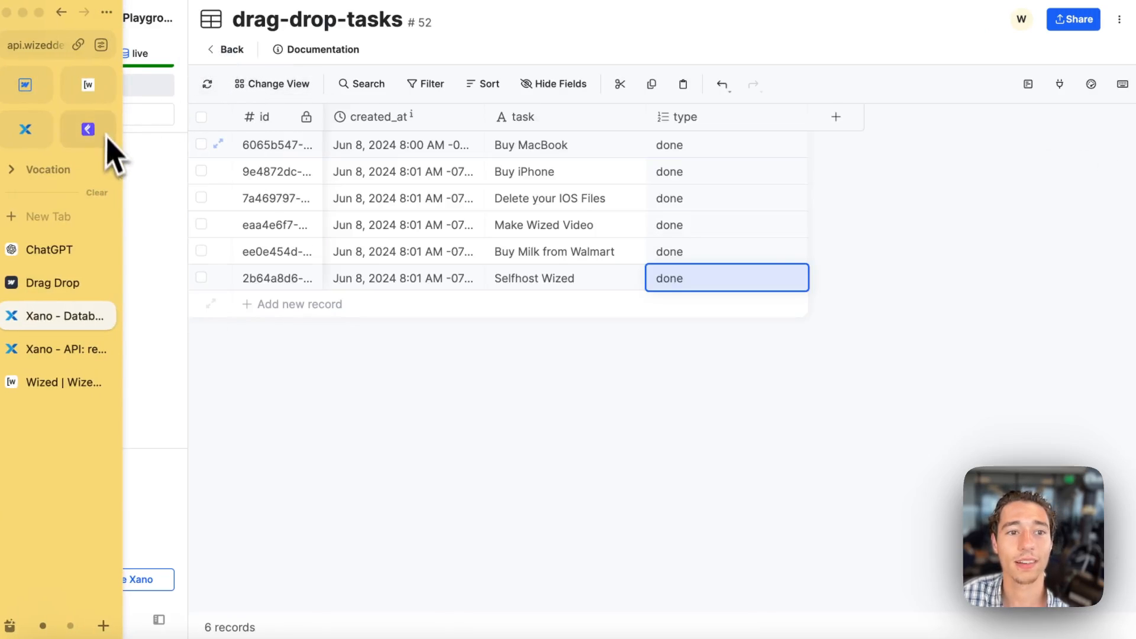
click(89, 87)
drag(793, 214, 496, 223)
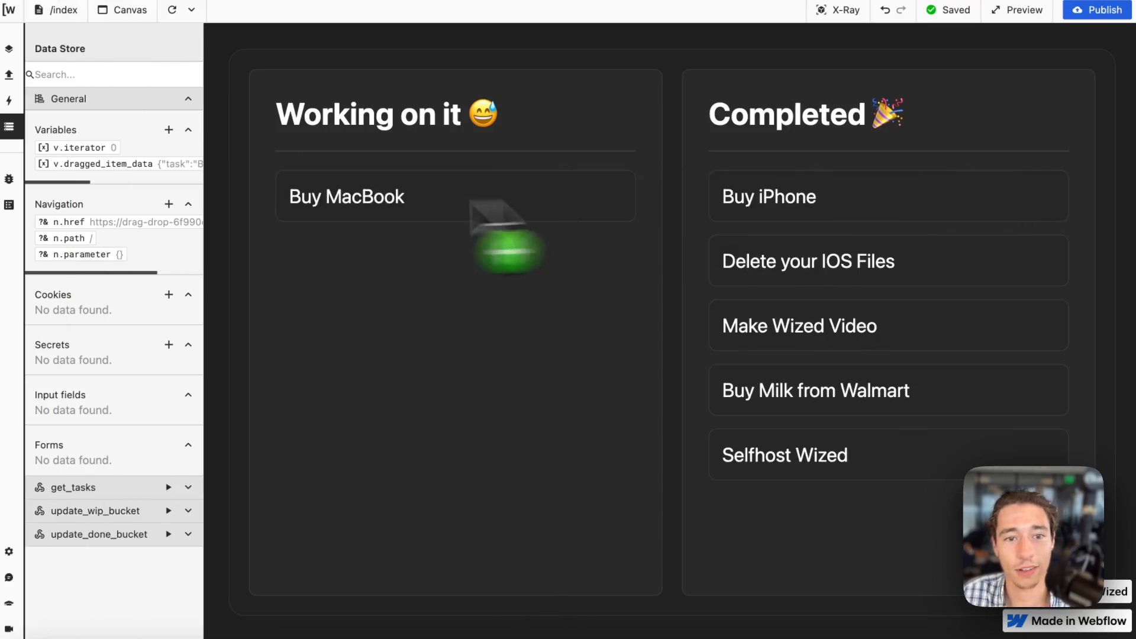
Refresh the drag-drop-tasks table in Xano to check Buy MacBook's type, and return to the Wized board.
mouse_move(6, 272)
click(42, 312)
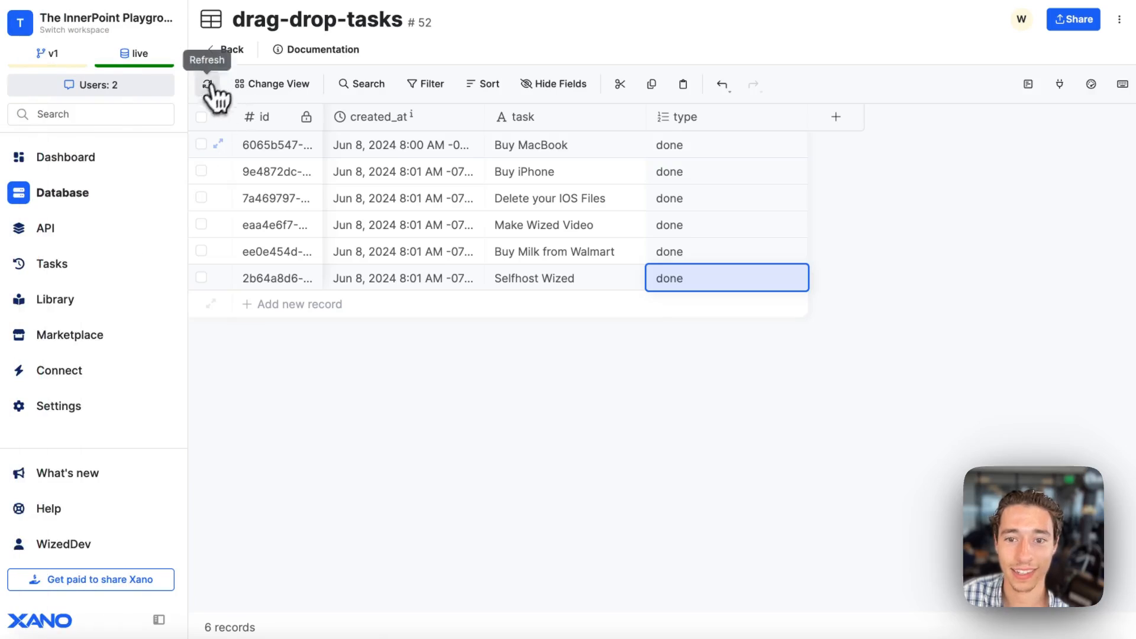
click(207, 83)
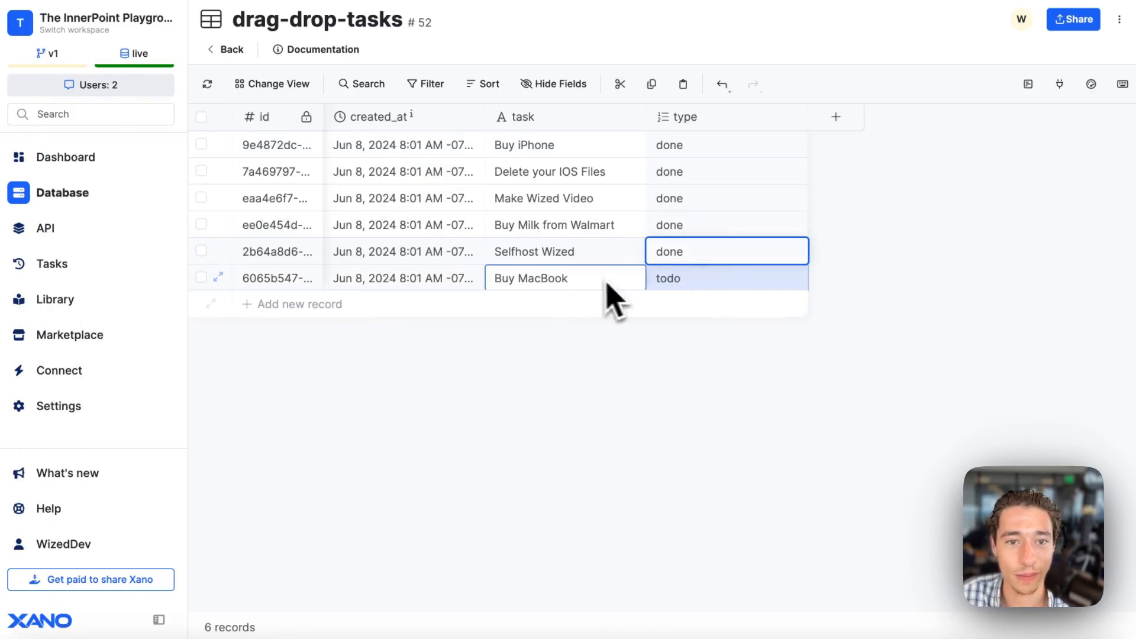
mouse_move(83, 229)
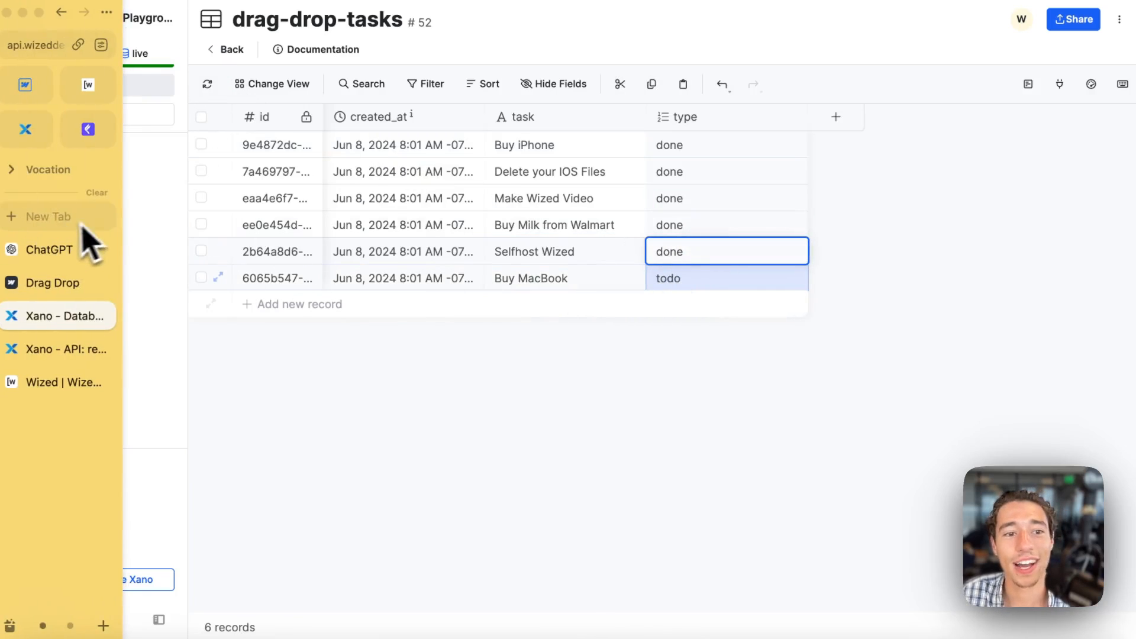
click(89, 86)
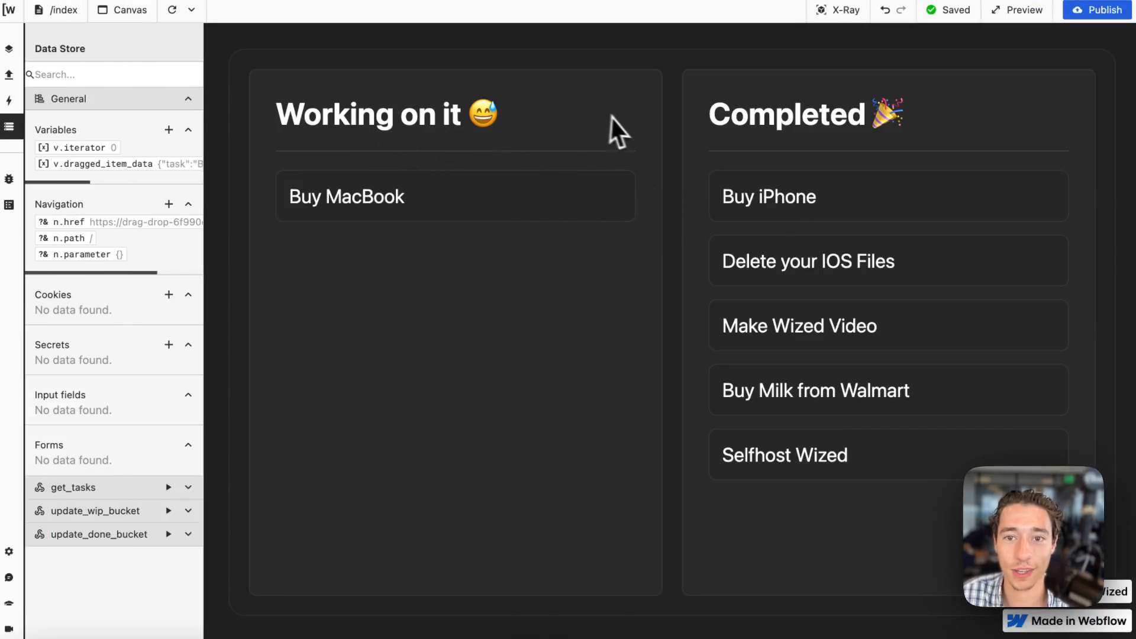